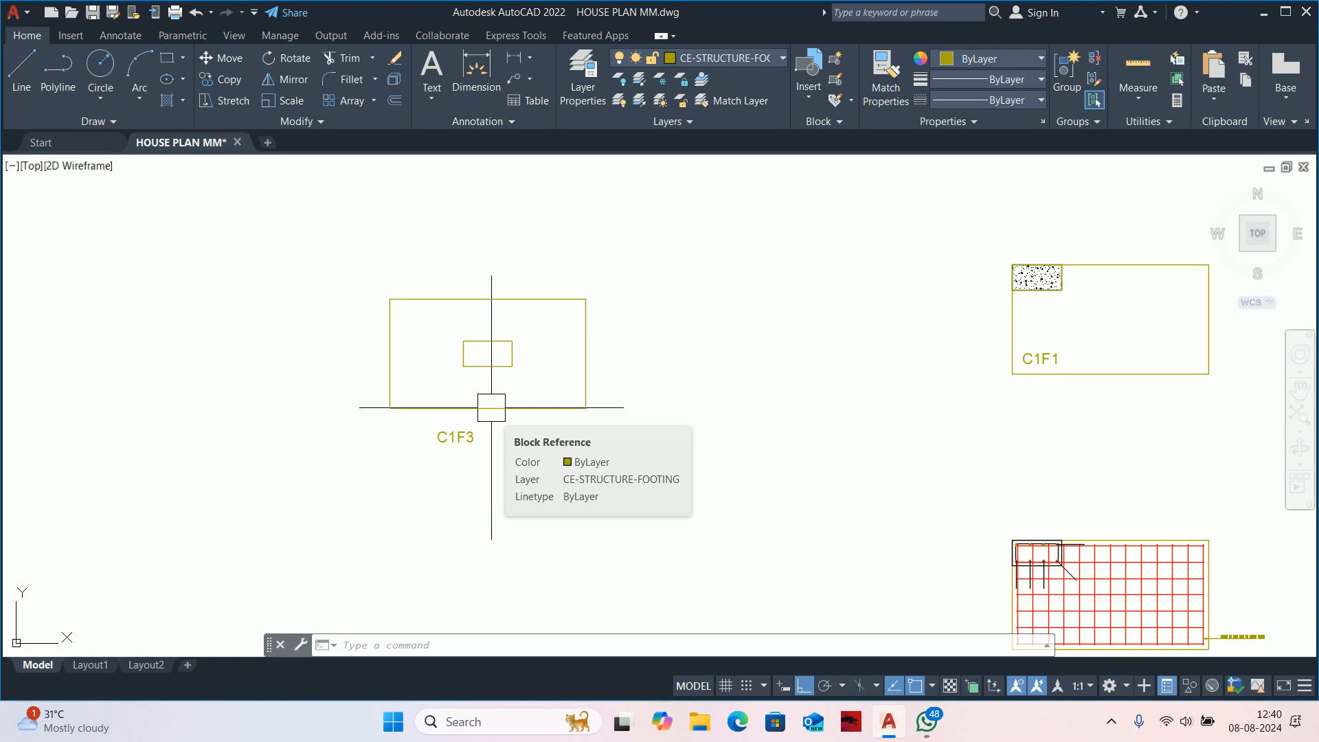
Examine the C1F3 footing plan beside the C1F1 plan and the red reinforcement mesh plan with its bar callout.
middle_click_drag(515, 427, 510, 405)
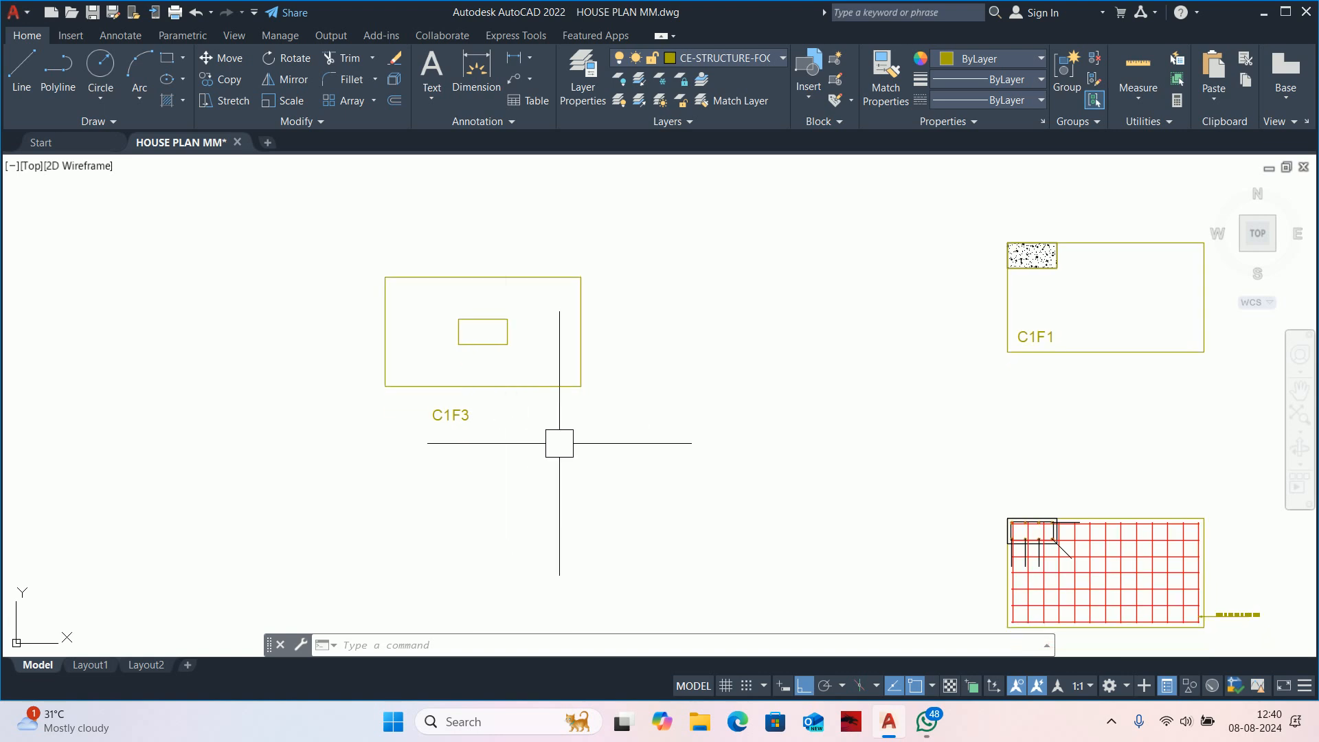
middle_click_drag(559, 441, 497, 406)
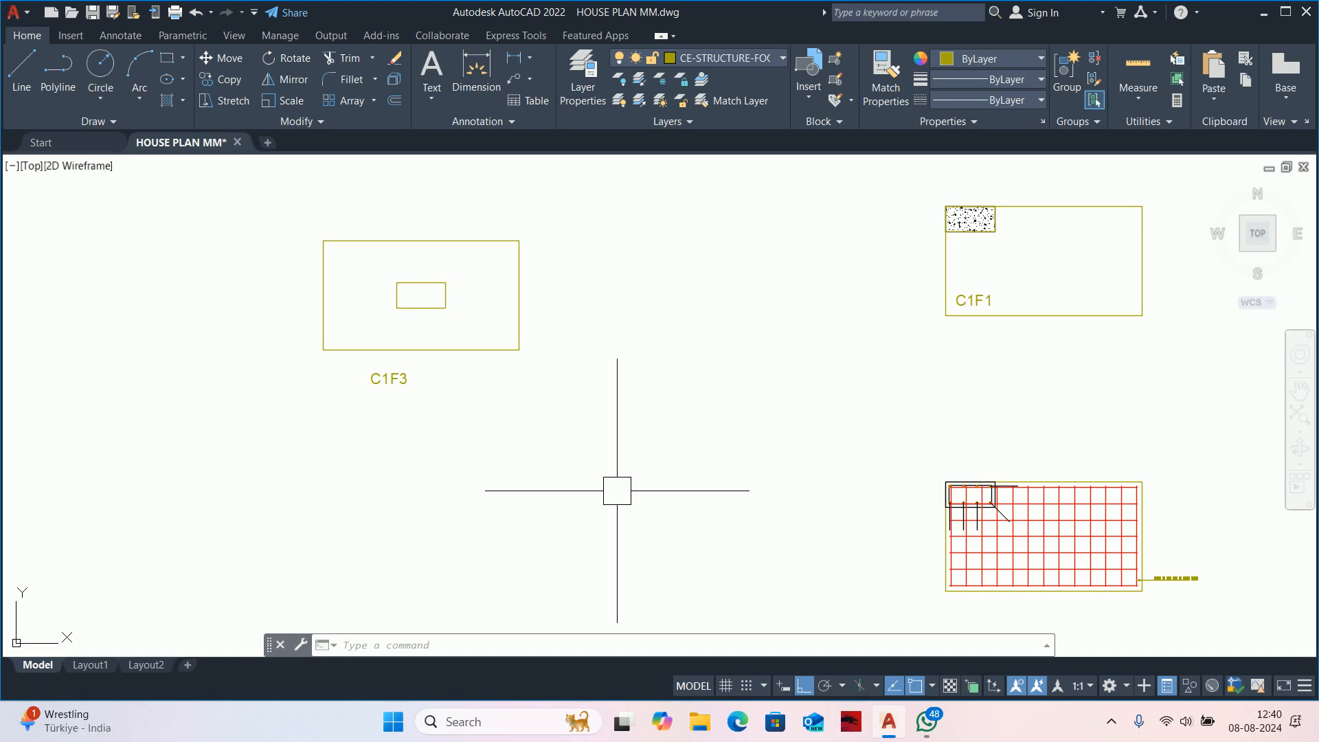
middle_click_drag(616, 491, 456, 378)
scroll(1035, 445, "up", 2)
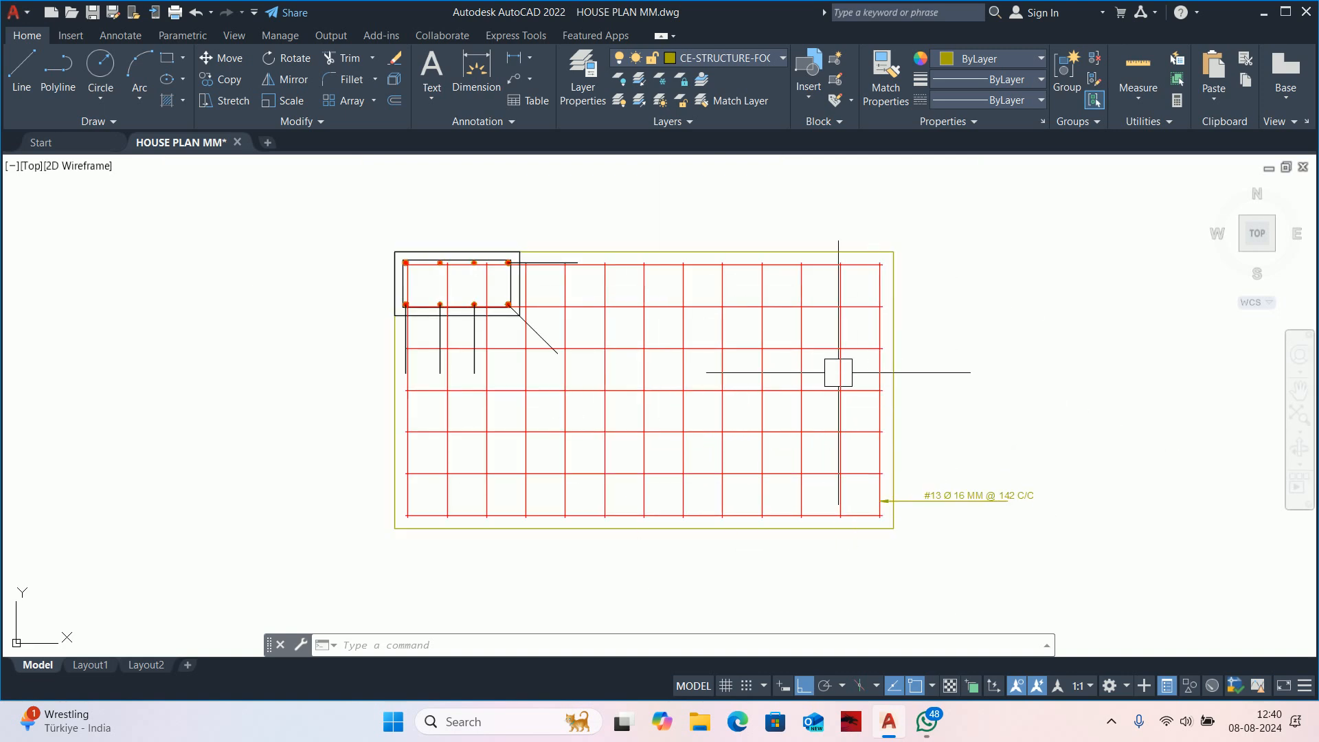
scroll(613, 437, "down", 3)
middle_click_drag(510, 351, 819, 379)
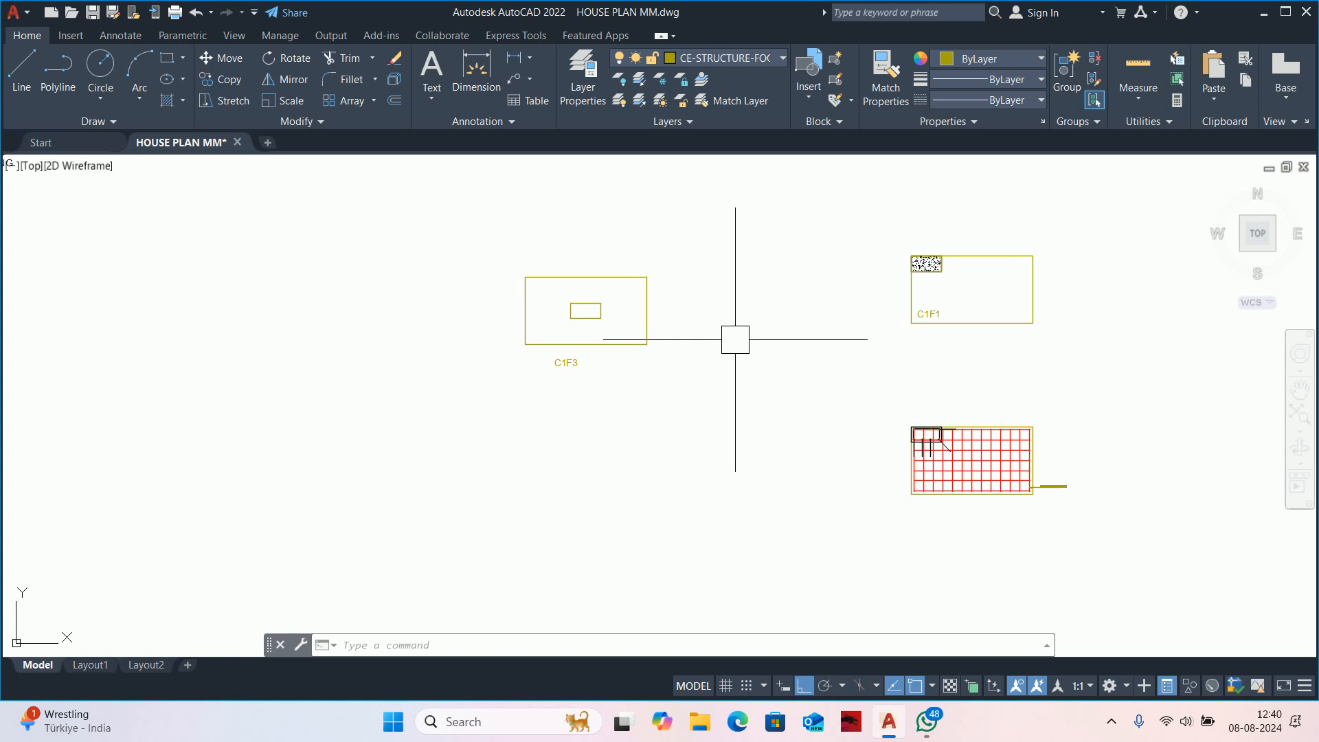
scroll(694, 330, "down", 4)
scroll(535, 288, "up", 3)
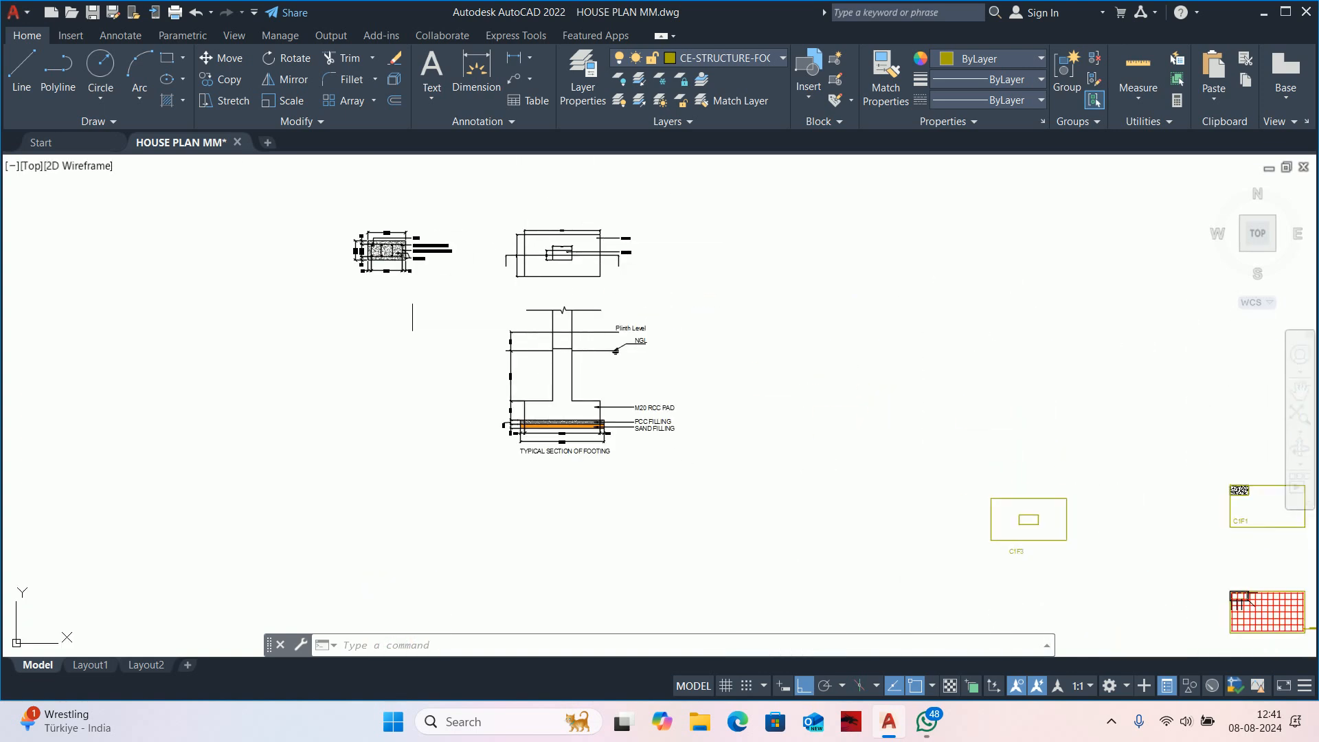
Examine the typical footing section, including its level, RCC pad, PCC and sand filling dimensions.
scroll(570, 399, "up", 3)
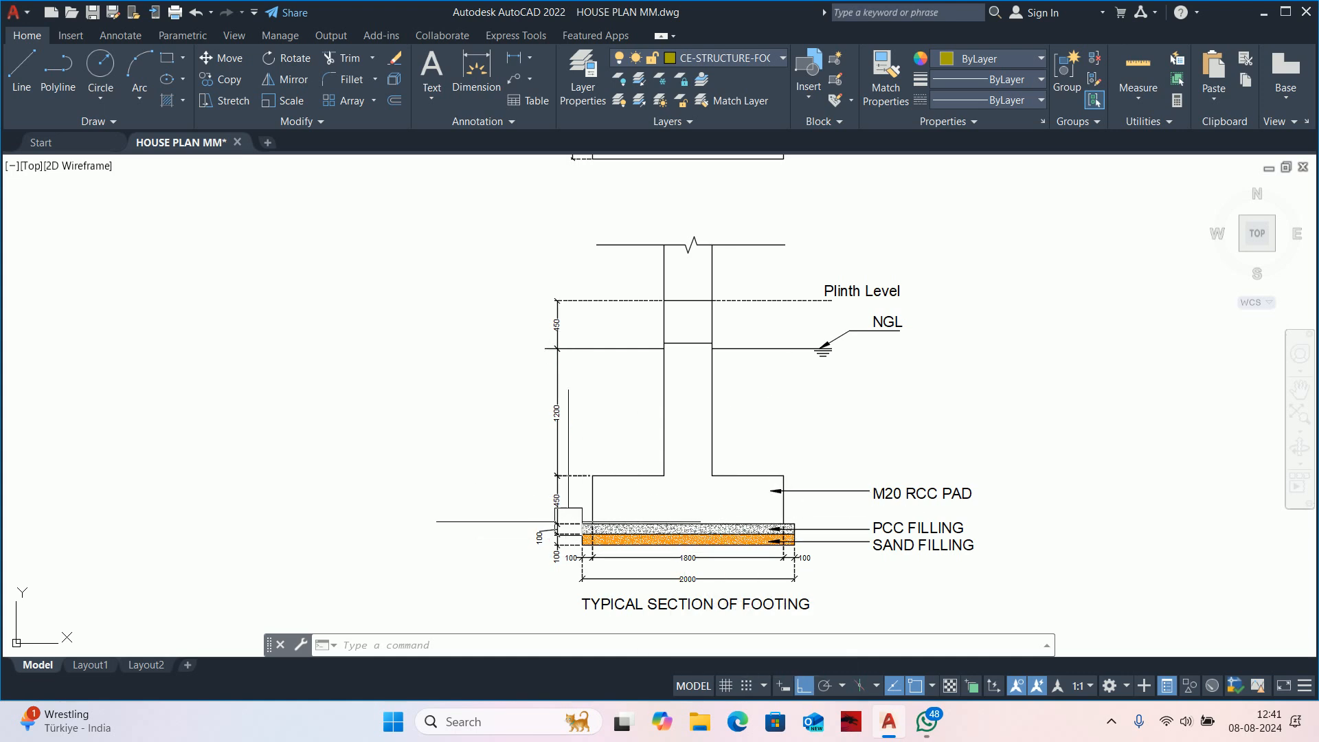
scroll(575, 516, "up", 2)
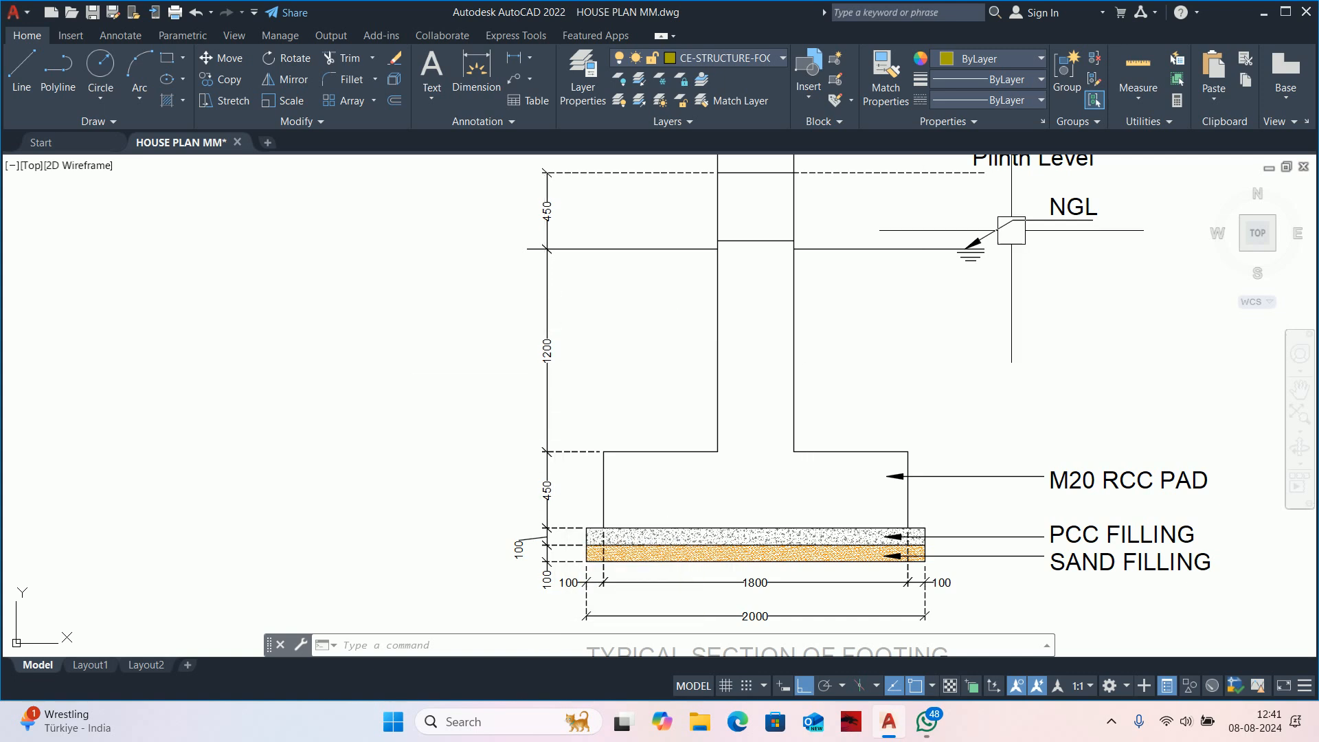
middle_click_drag(1011, 230, 944, 289)
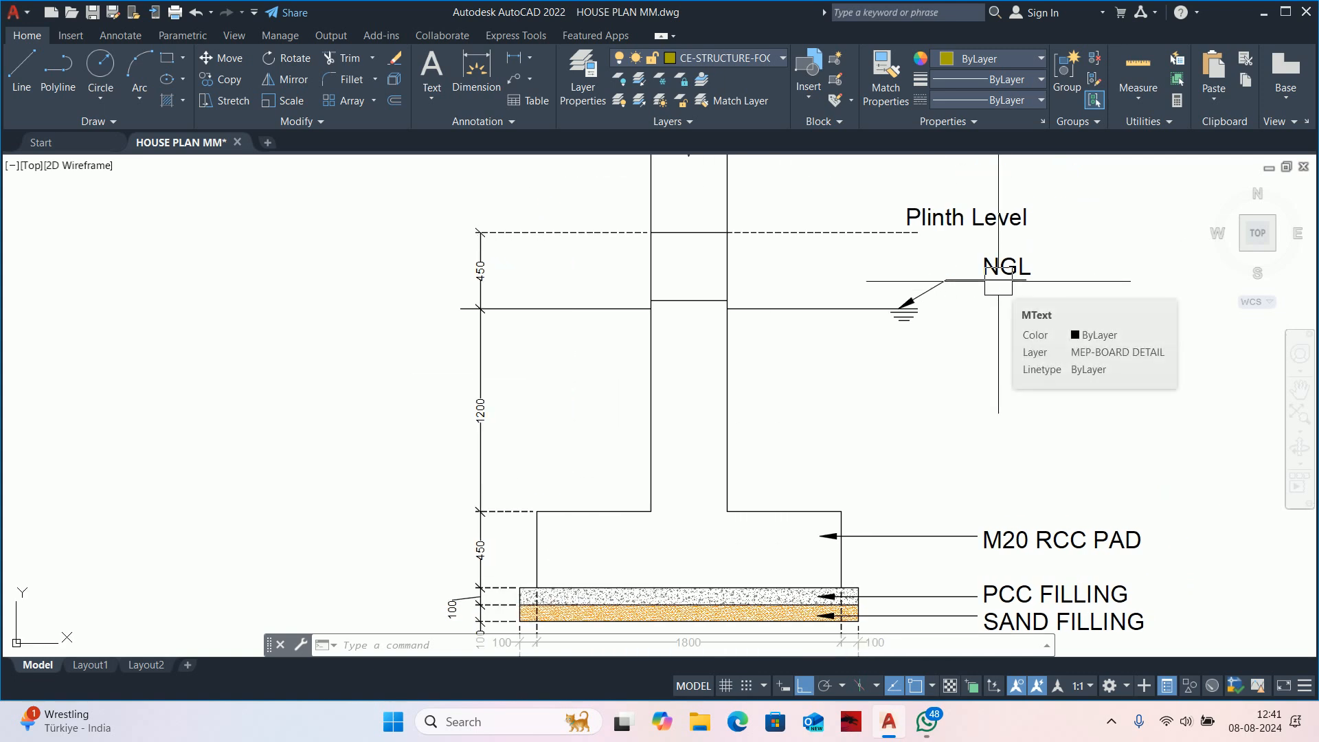
middle_click_drag(717, 375, 743, 278)
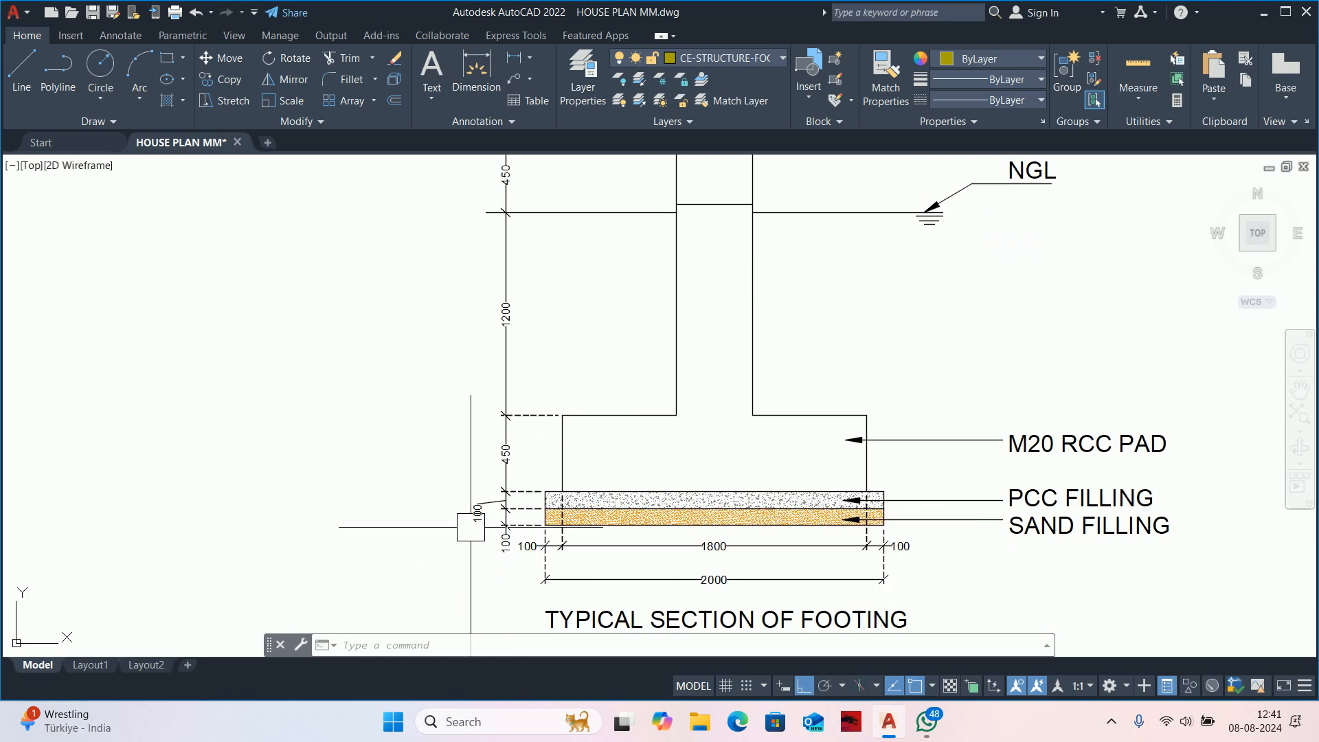
scroll(484, 523, "up", 4)
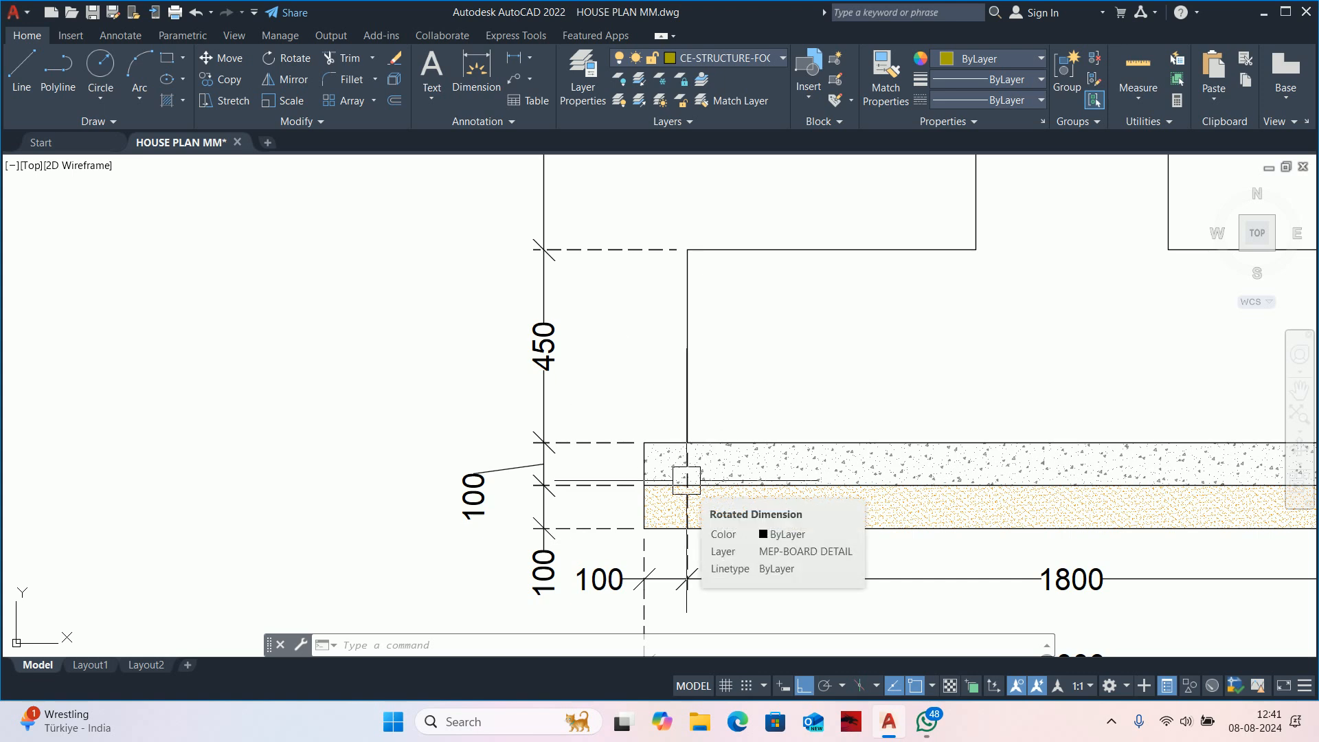
middle_click_drag(686, 481, 522, 430)
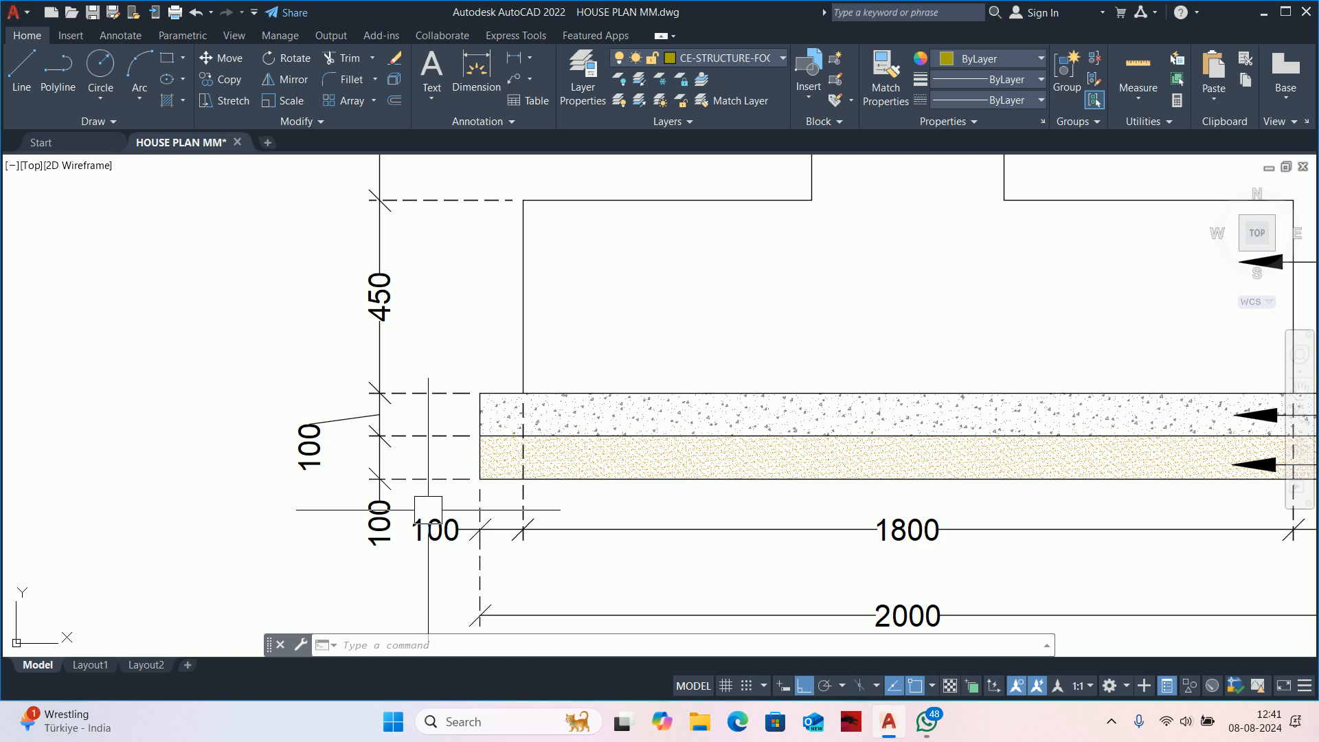
scroll(597, 529, "down", 2)
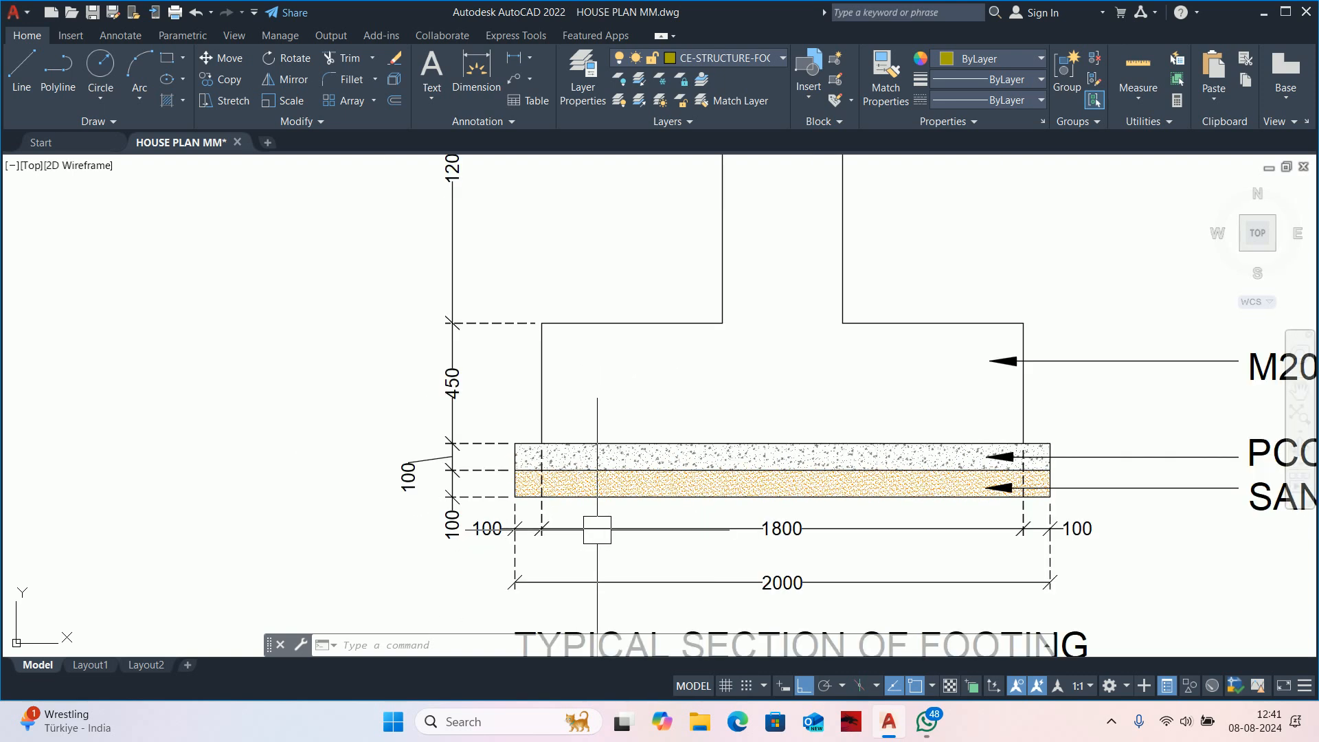
scroll(597, 530, "down", 4)
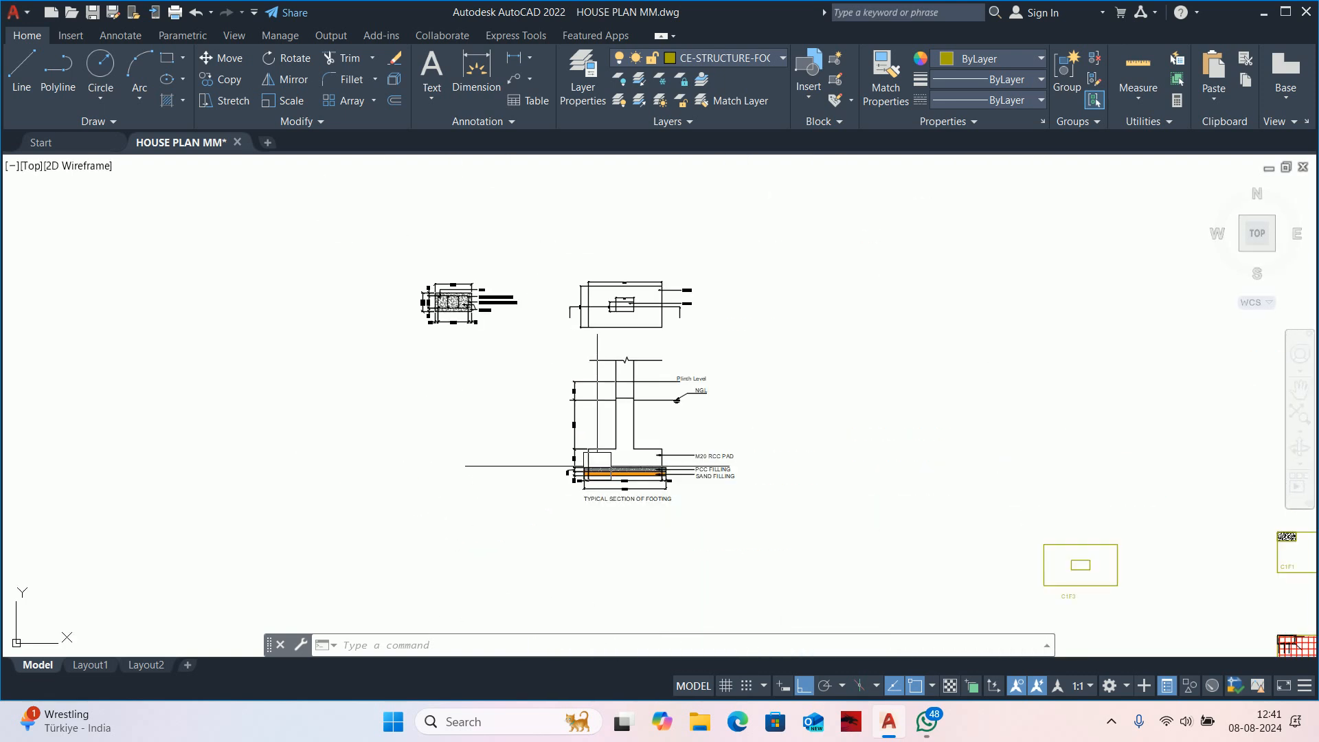
Examine the column cross-section detail with its cover, bar and stirrup callouts, and return to the C1F3 footing plan.
middle_click_drag(605, 465, 598, 441)
scroll(499, 252, "up", 4)
middle_click_drag(403, 382, 906, 348)
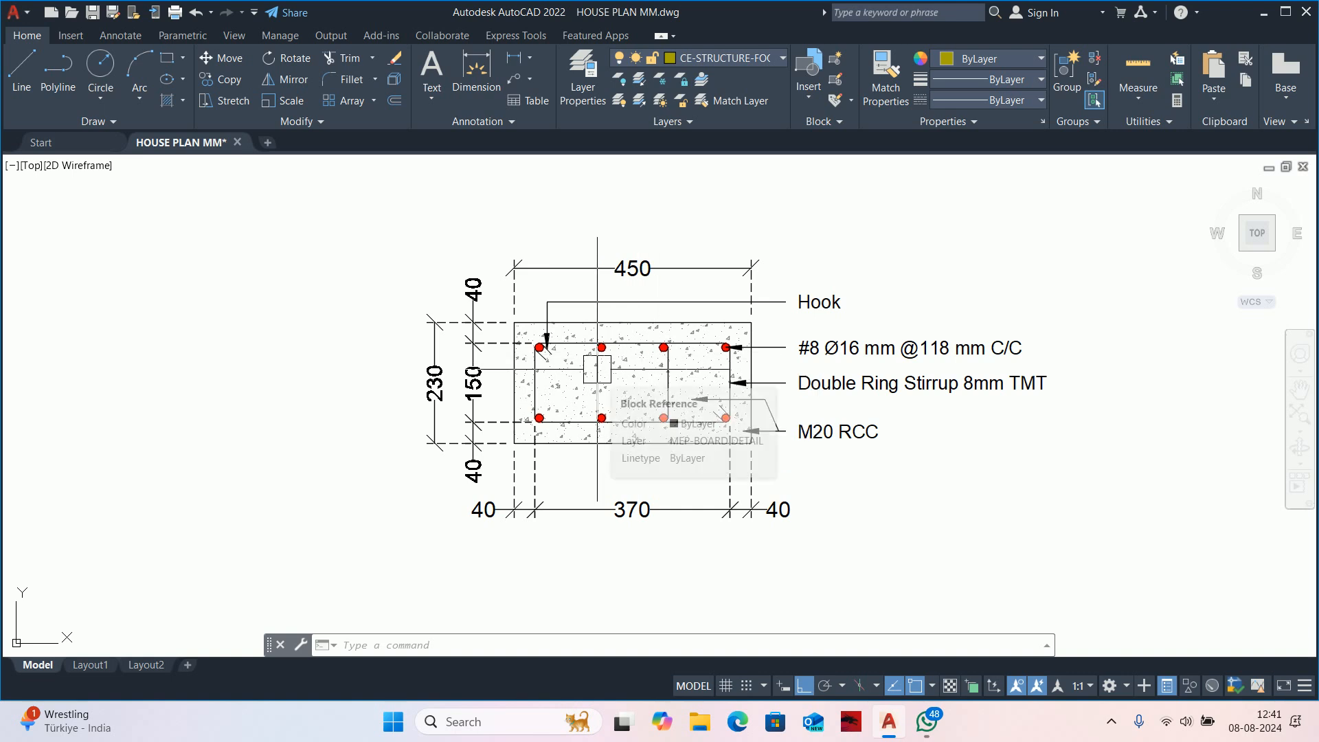
scroll(597, 368, "down", 5)
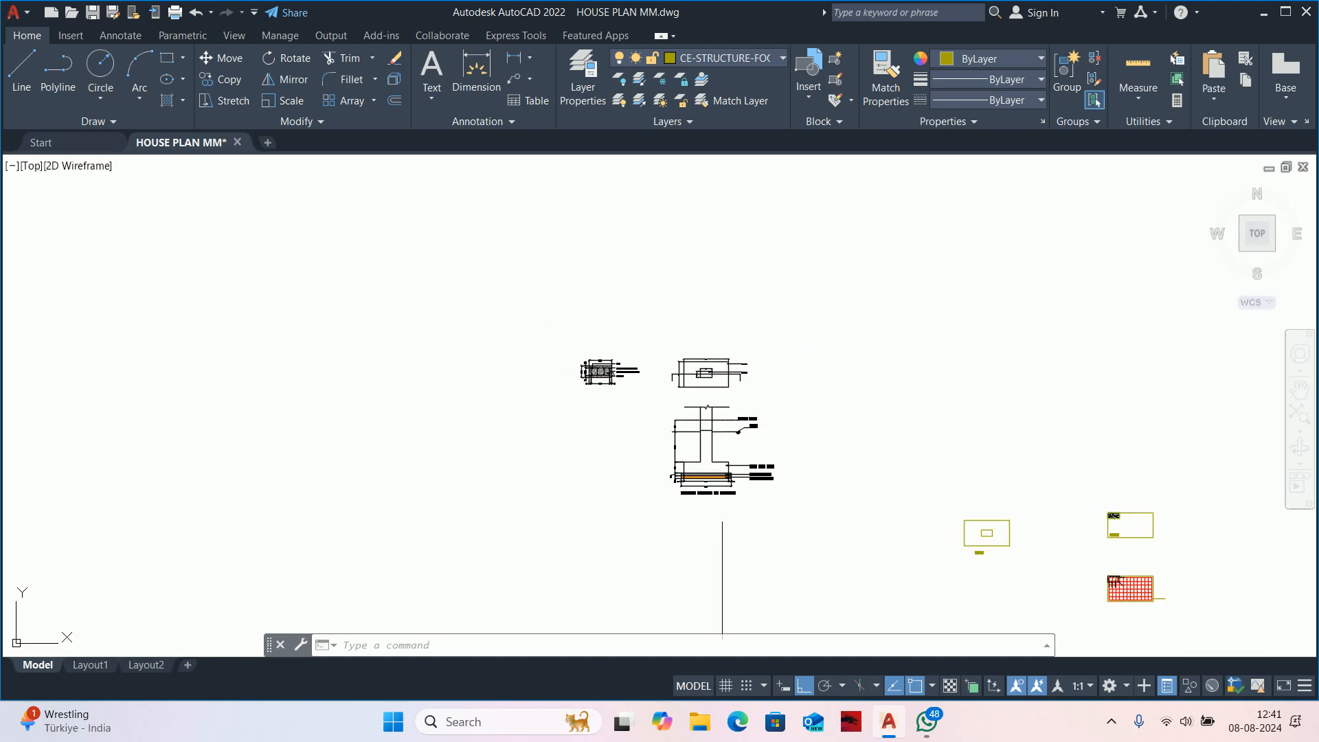
middle_click_drag(721, 507, 645, 360)
scroll(885, 390, "up", 1)
scroll(884, 390, "up", 2)
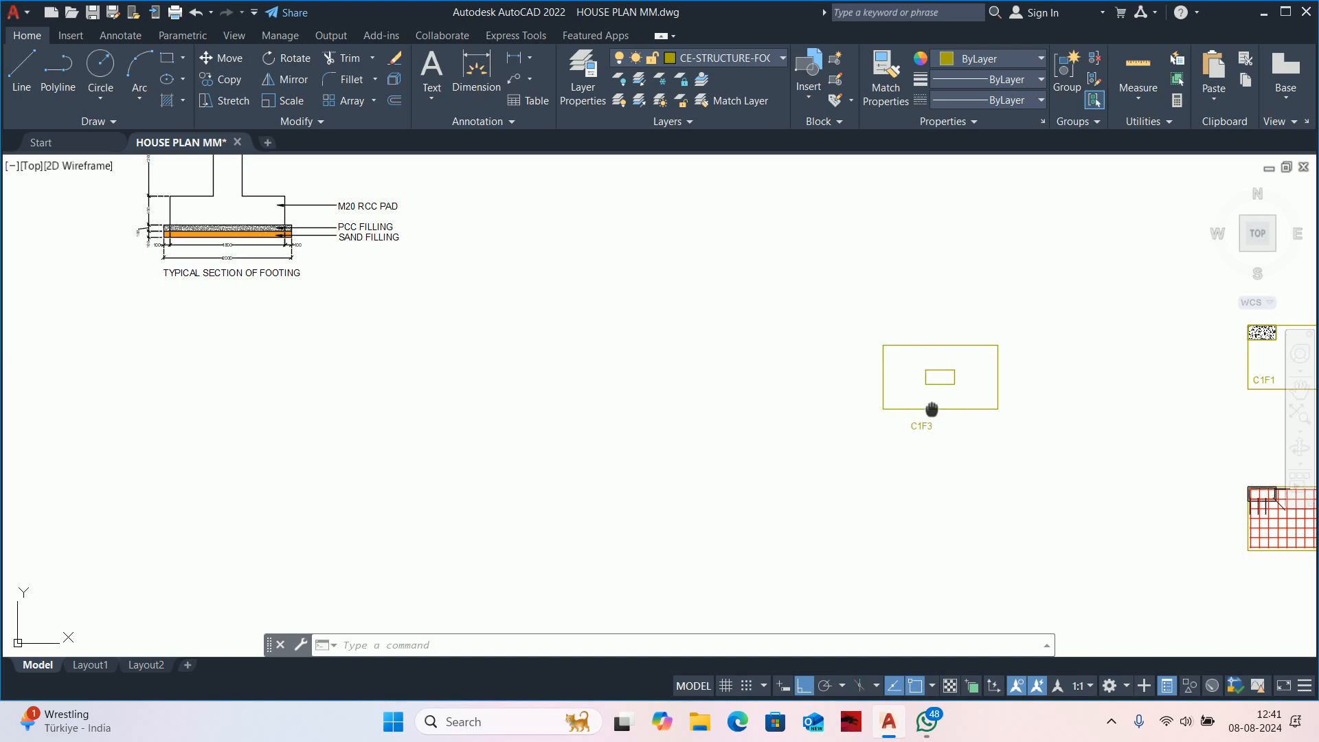
middle_click_drag(975, 349, 788, 346)
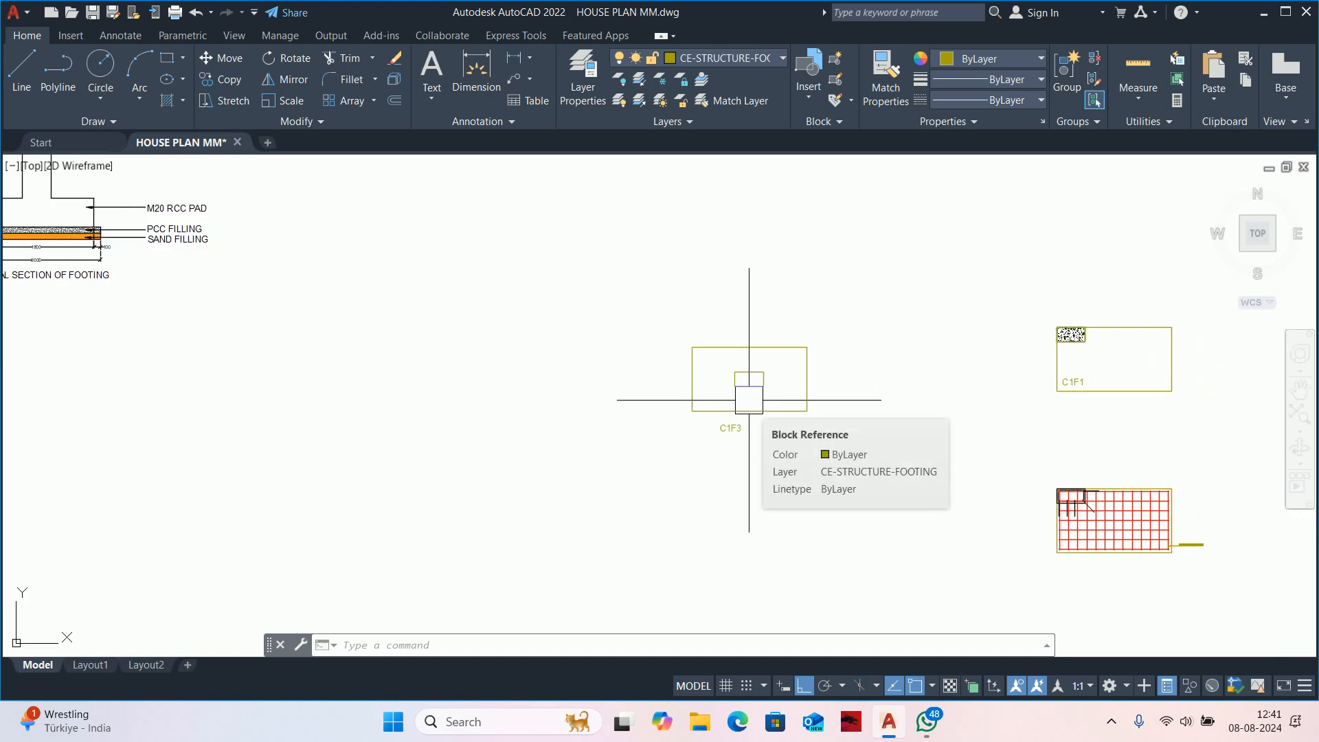
scroll(749, 400, "up", 4)
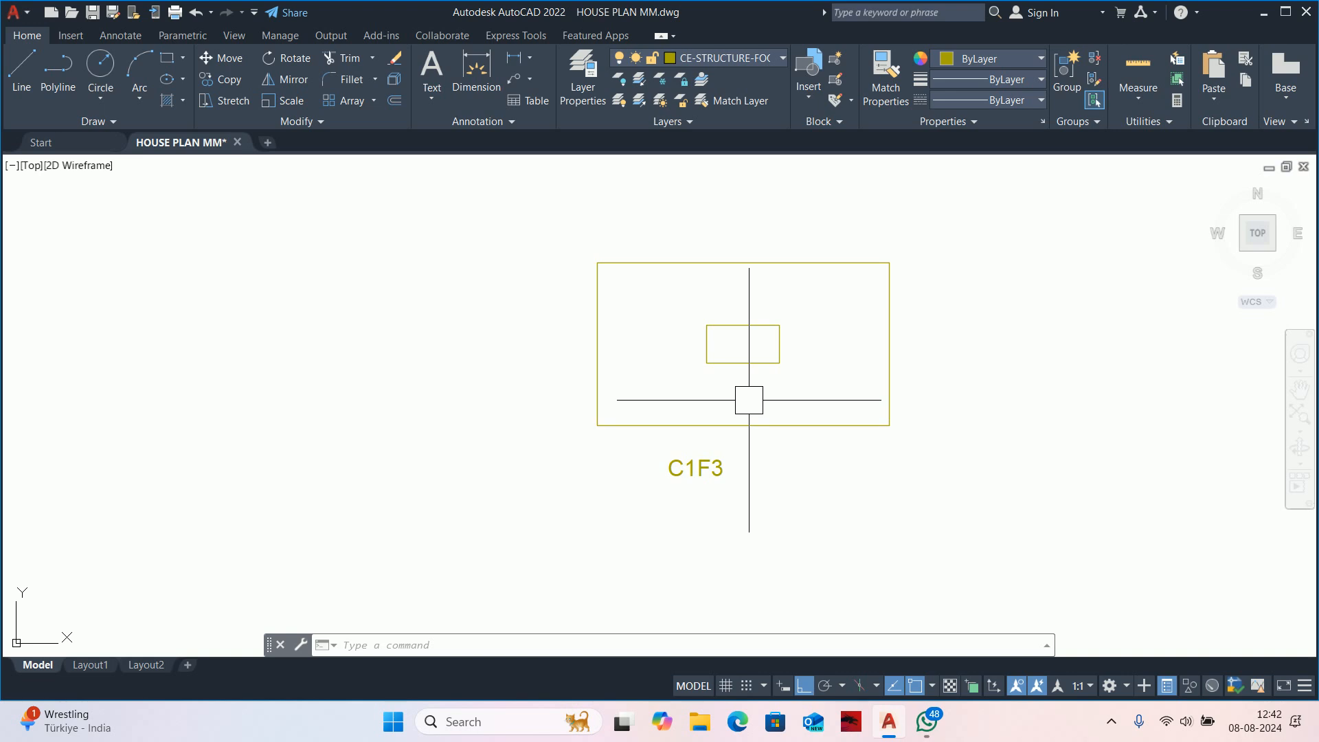
key("Escape")
key("Escape")
key("Escape")
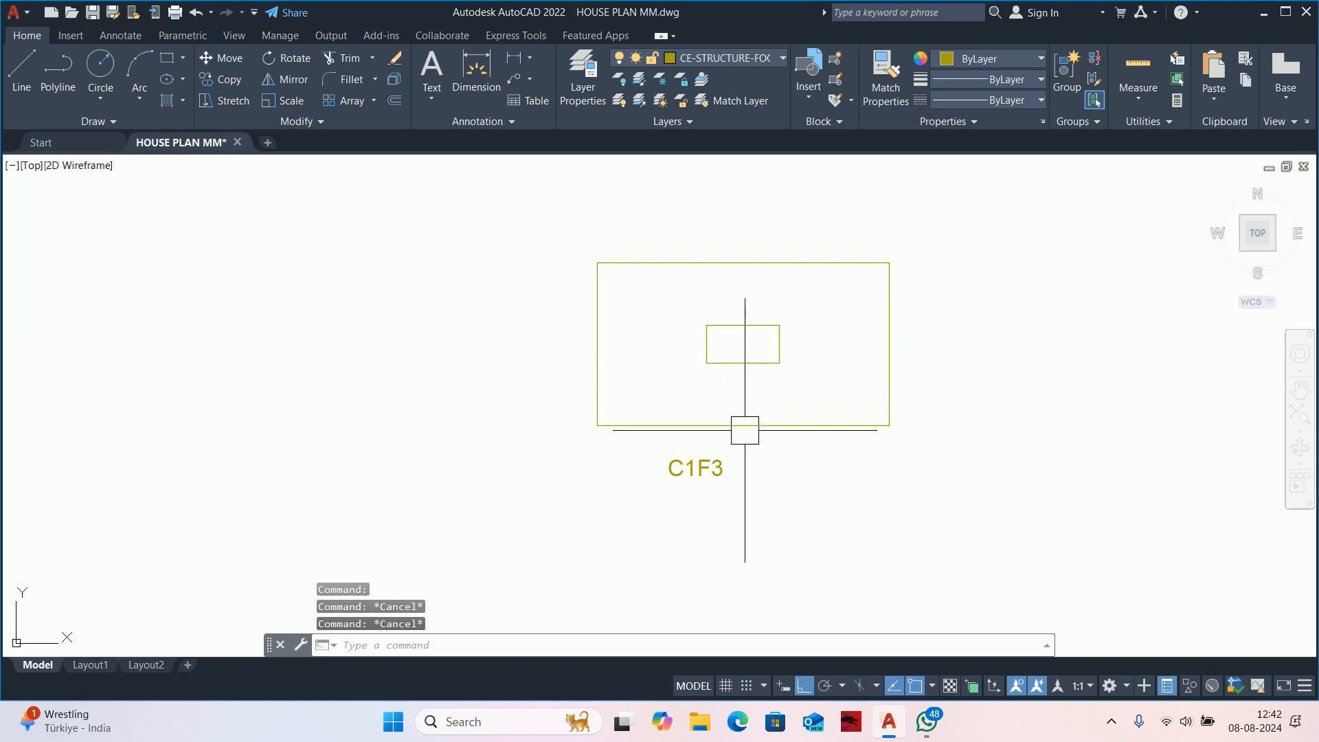
type("x")
key("Return")
key("Escape")
scroll(675, 368, "down", 5)
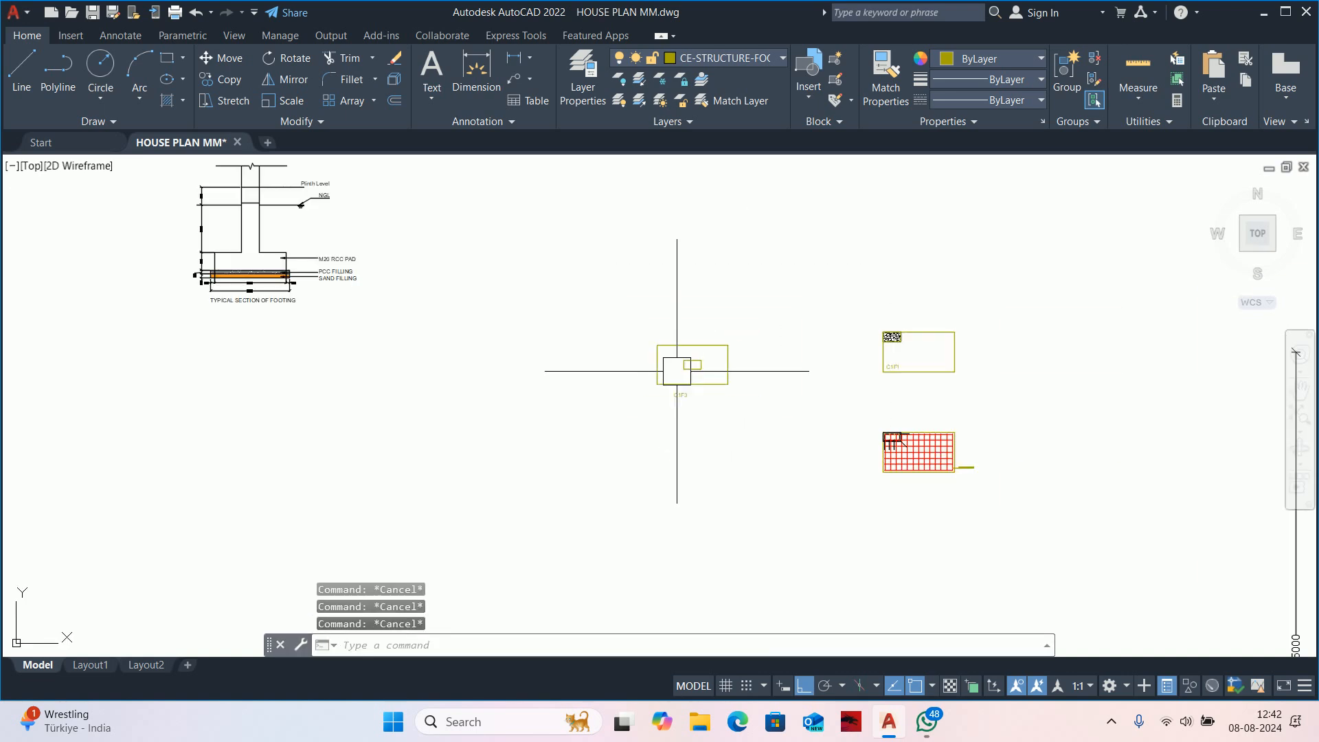
Offset the outer rectangle of the C1F3 footing plan 50 mm inward.
scroll(677, 371, "up", 3)
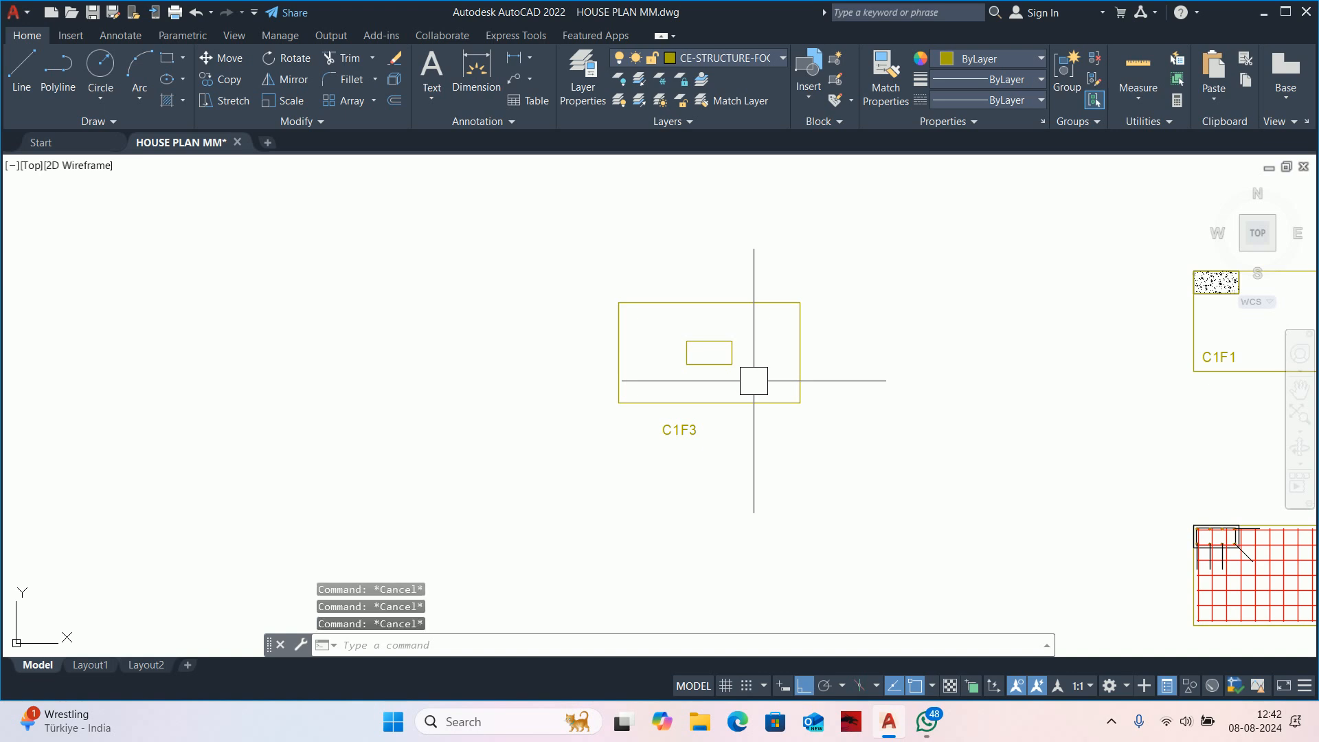
type("o")
key("Return")
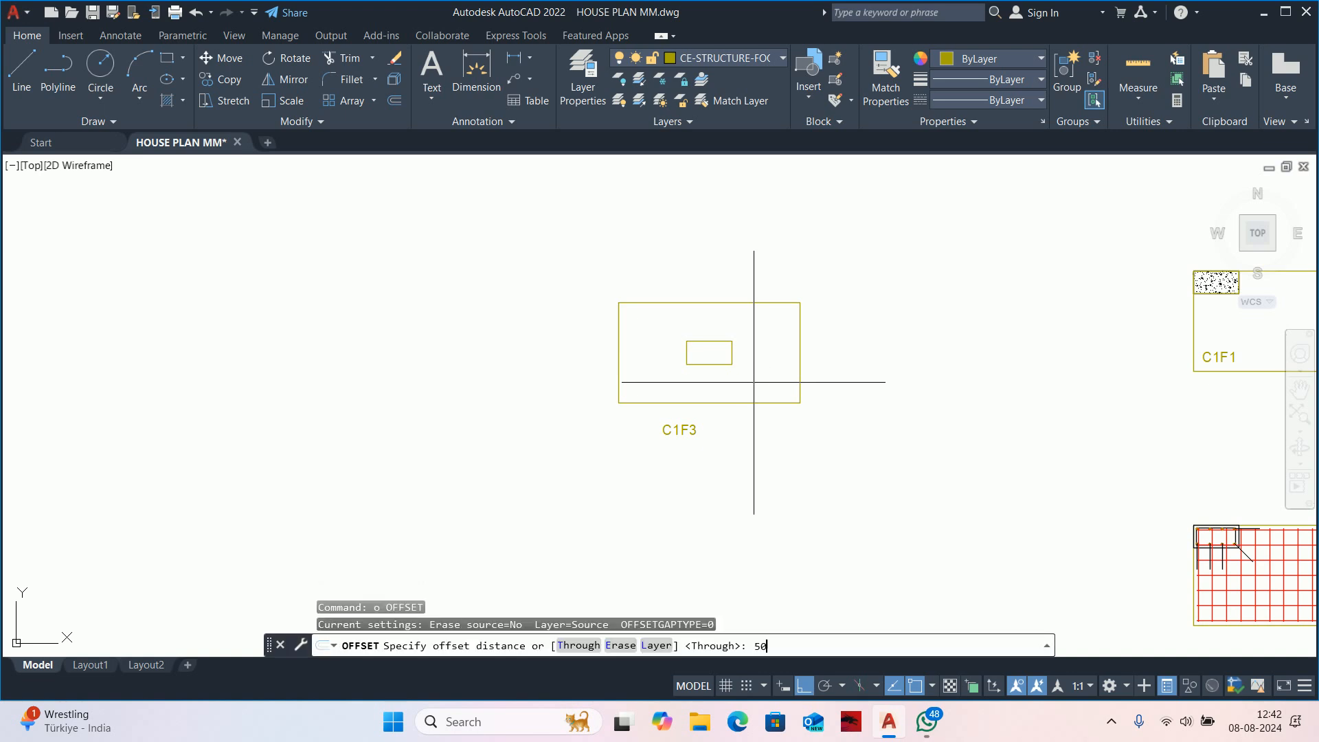
key("Return")
left_click(722, 302)
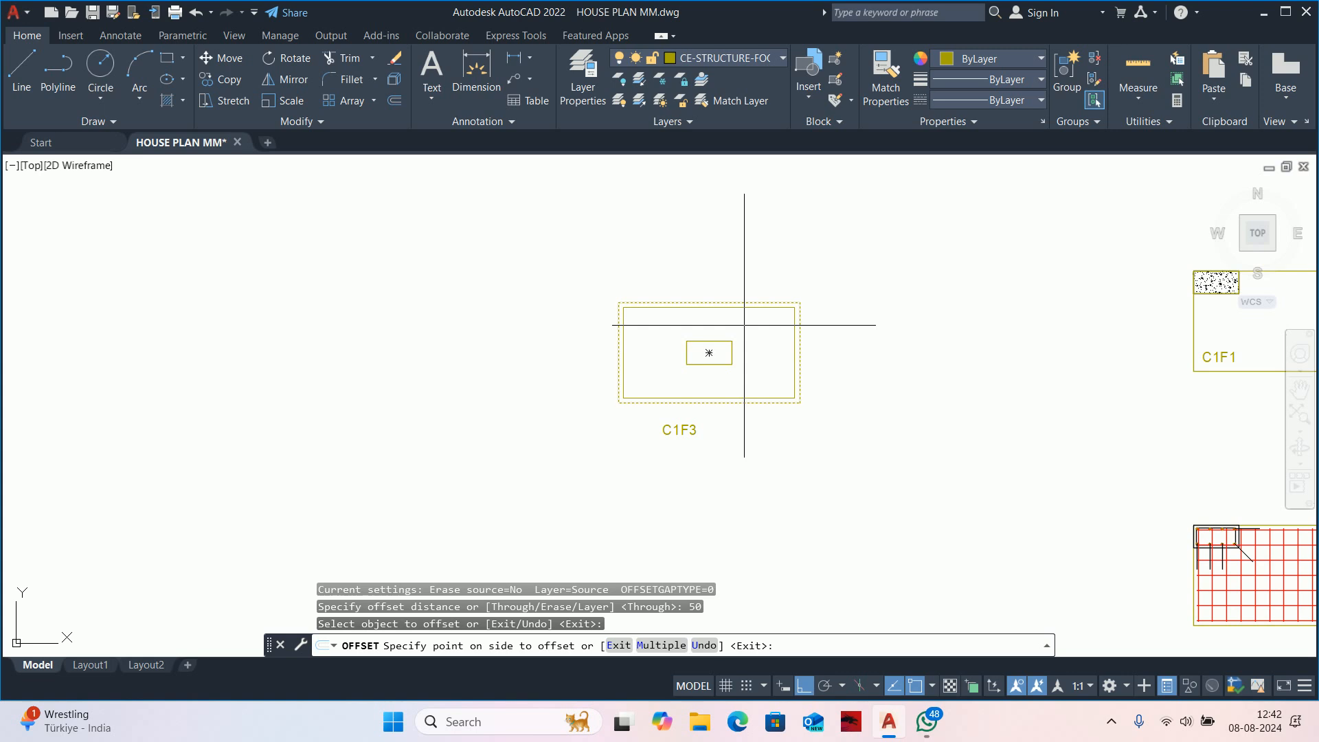
key("Escape")
key("Escape")
key("Escape")
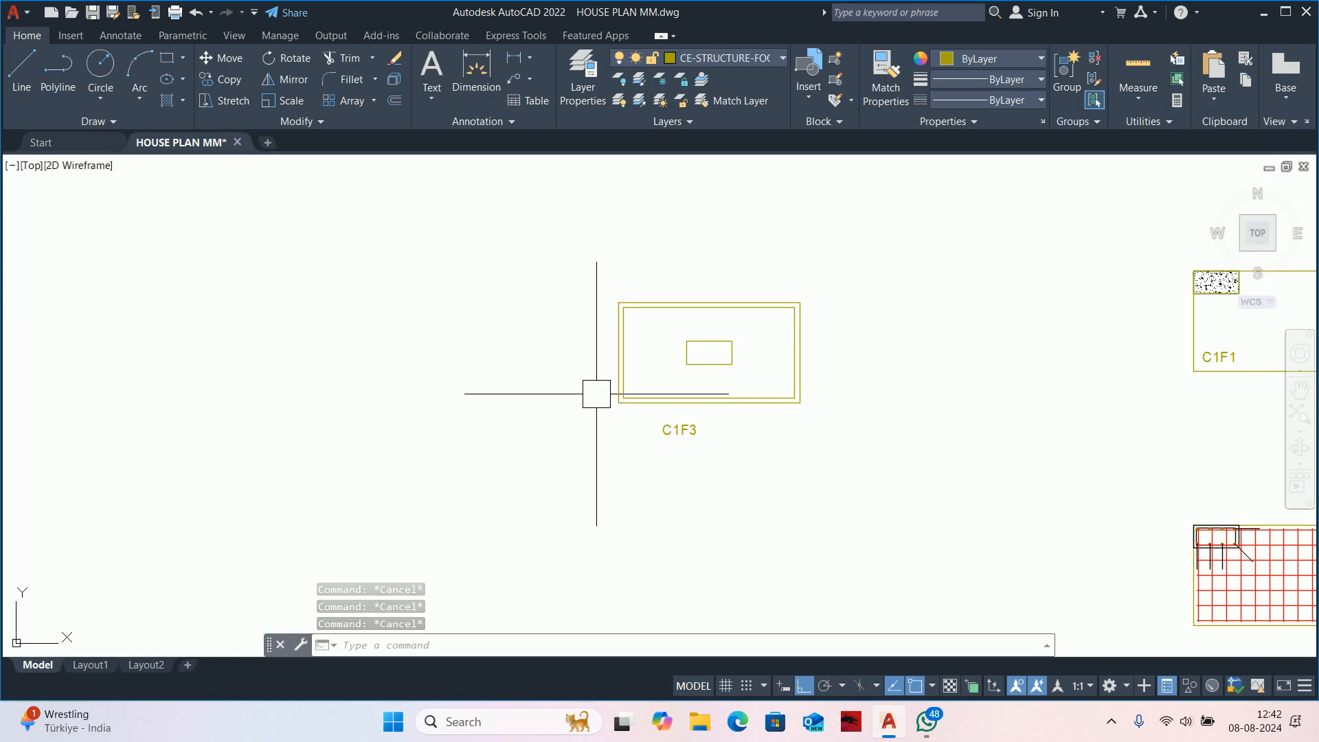
key("Escape")
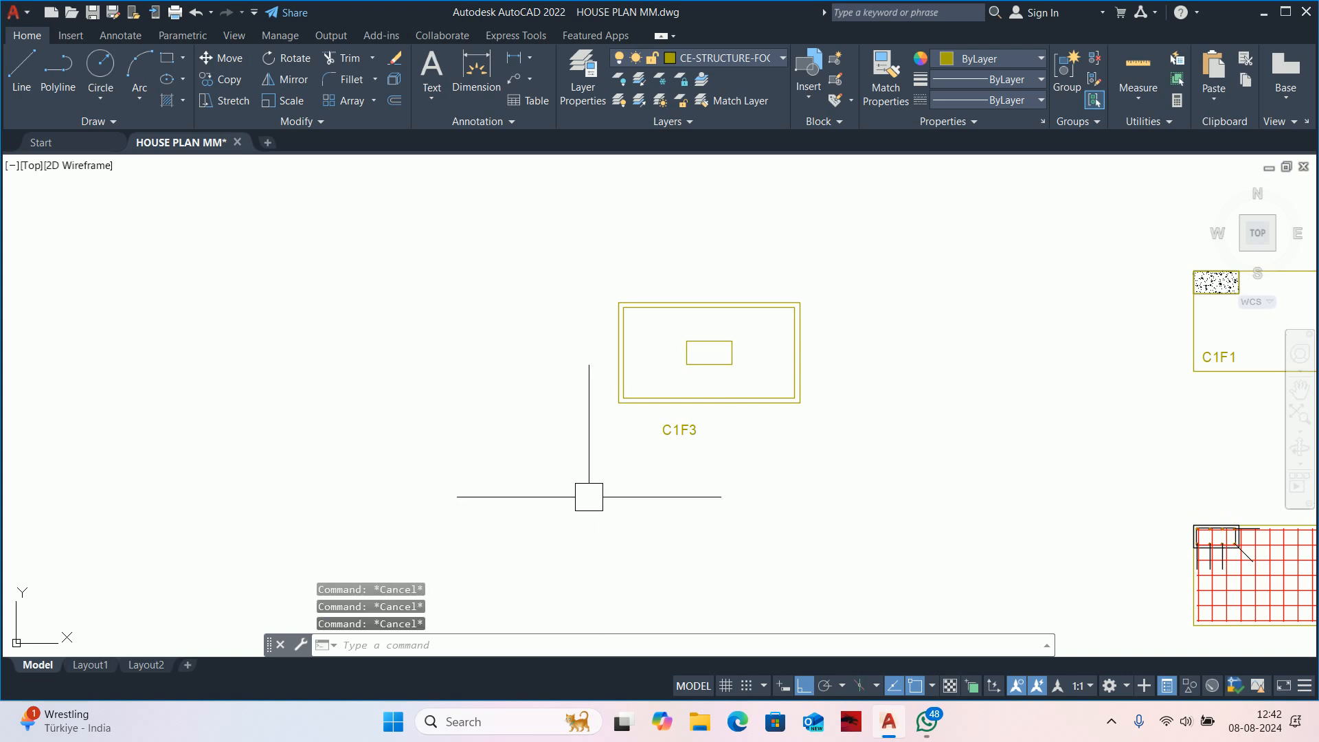
Explode the offset rectangle inside the C1F3 footing outline into separate lines.
type("x")
key("Return")
scroll(633, 454, "up", 4)
left_click(647, 320)
key("Return")
scroll(647, 320, "down", 3)
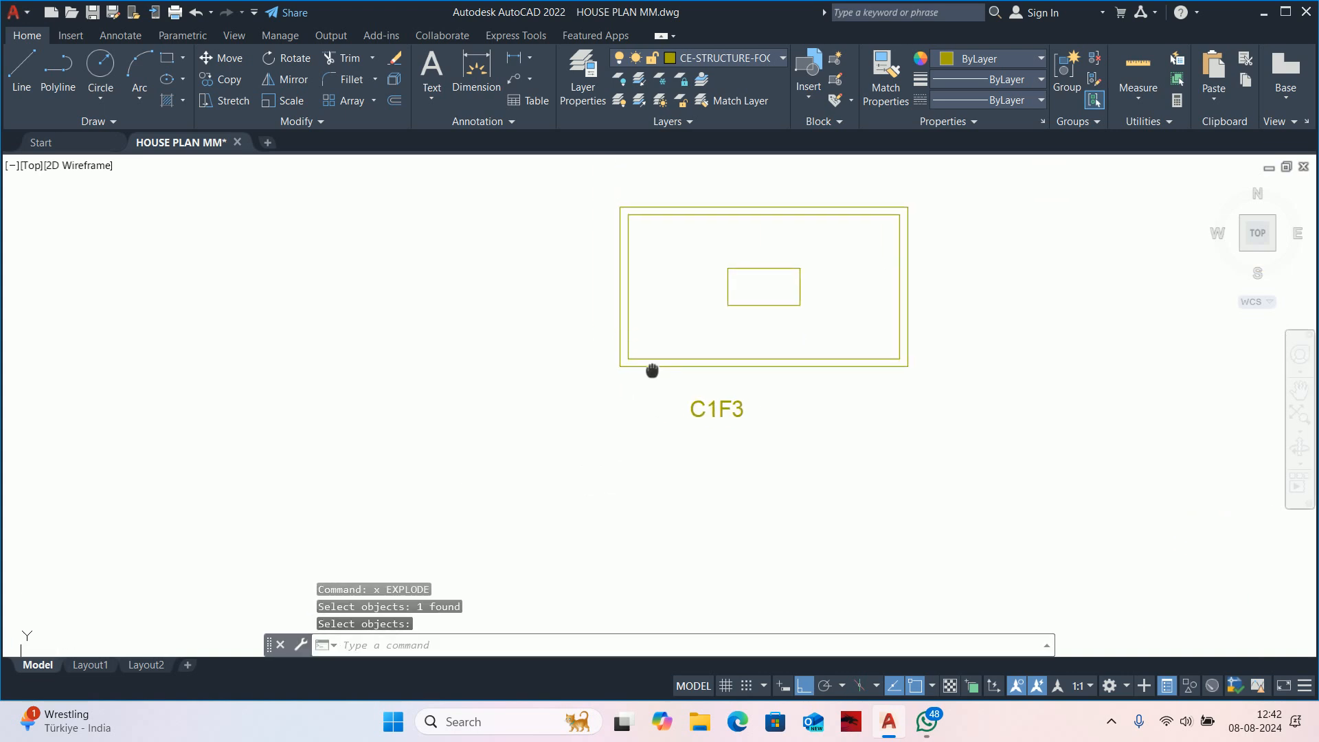
Undo the explode of the offset rectangle in the C1F3 footing plan.
key("Escape")
scroll(642, 394, "up", 5)
left_click(645, 376)
key("ctrl+z")
middle_click_drag(604, 331, 633, 368)
scroll(604, 323, "down", 2)
scroll(633, 368, "up", 2)
key("ctrl+z")
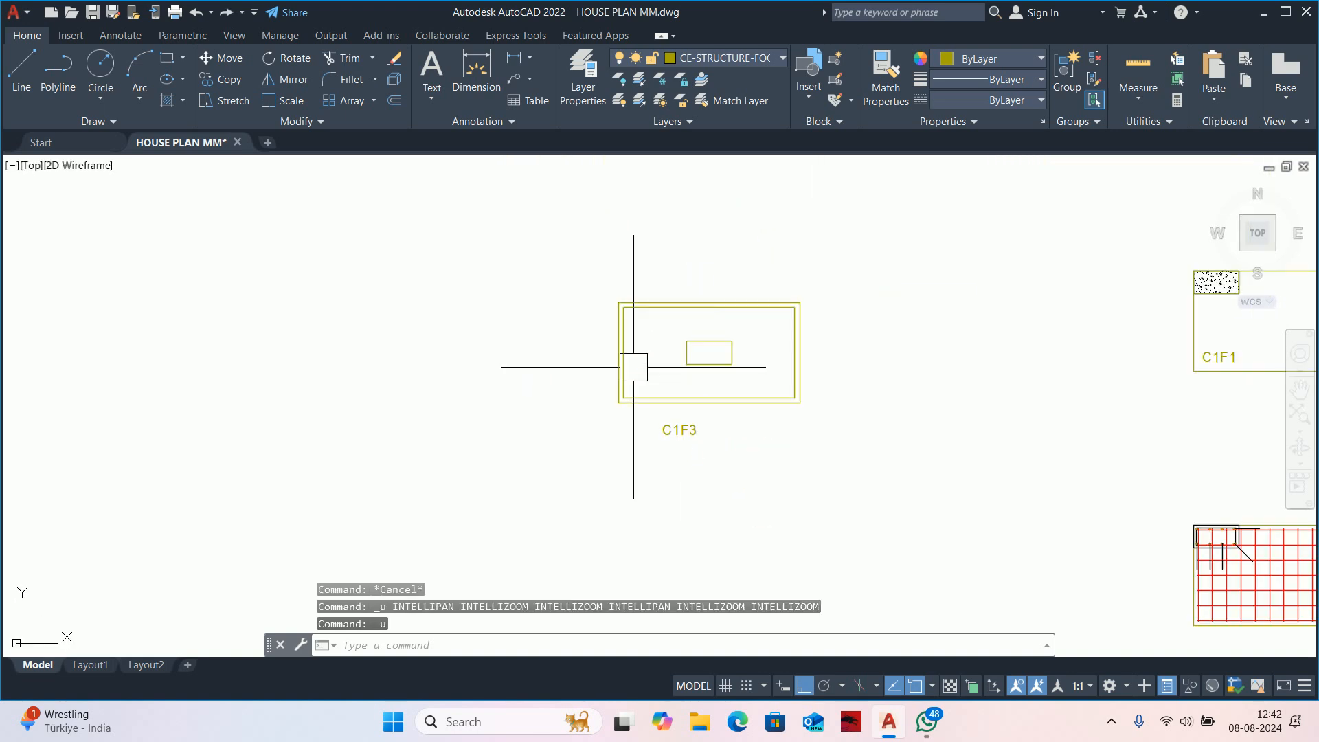
Set the colour of the offset rectangle inside the C1F3 footing outline to Red.
scroll(634, 375, "up", 5)
left_click(628, 392)
left_click(607, 416)
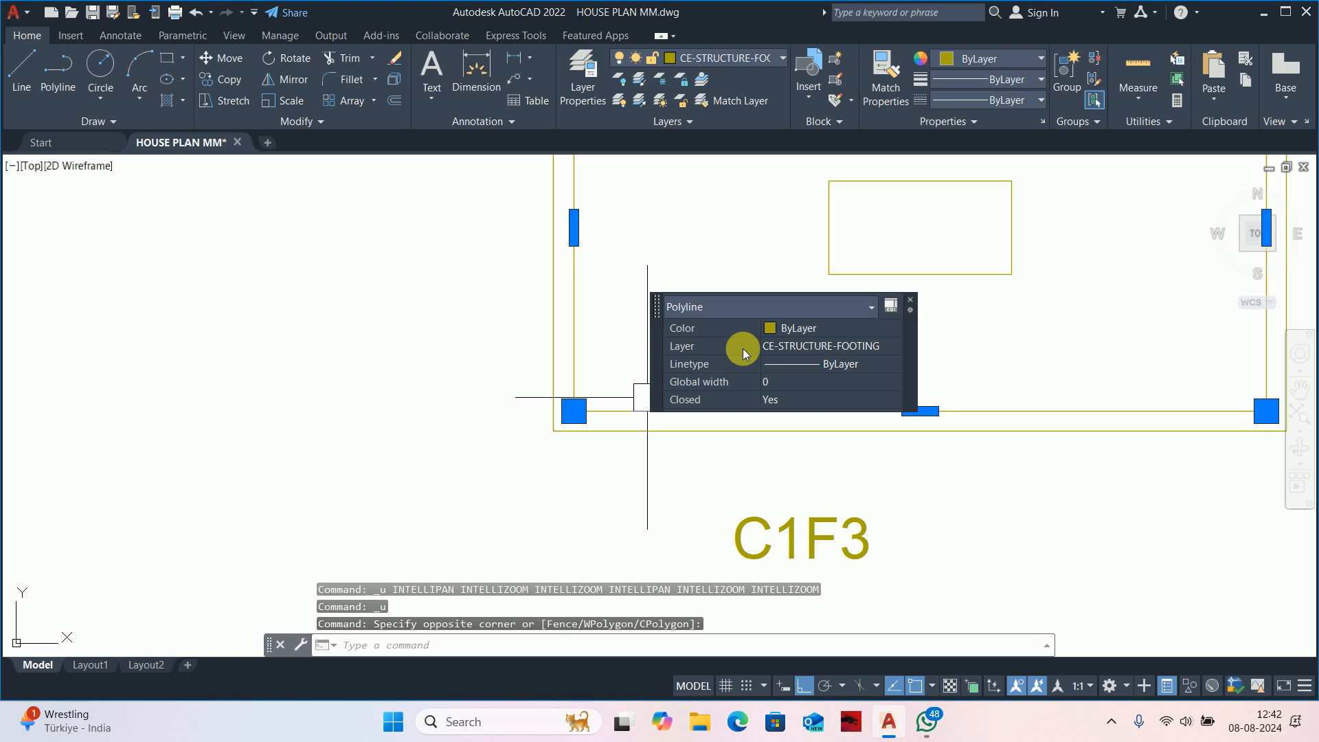
left_click(797, 328)
left_click(795, 374)
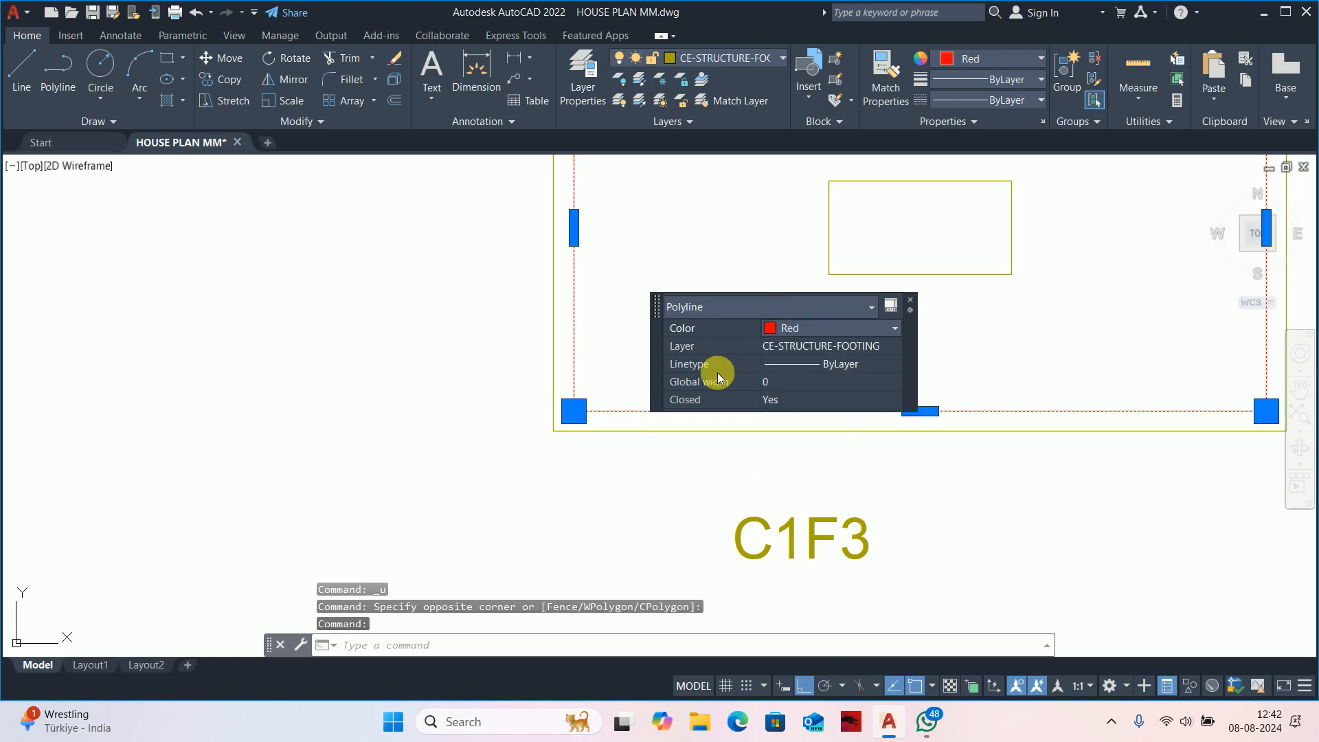
scroll(642, 385, "down", 4)
key("Escape")
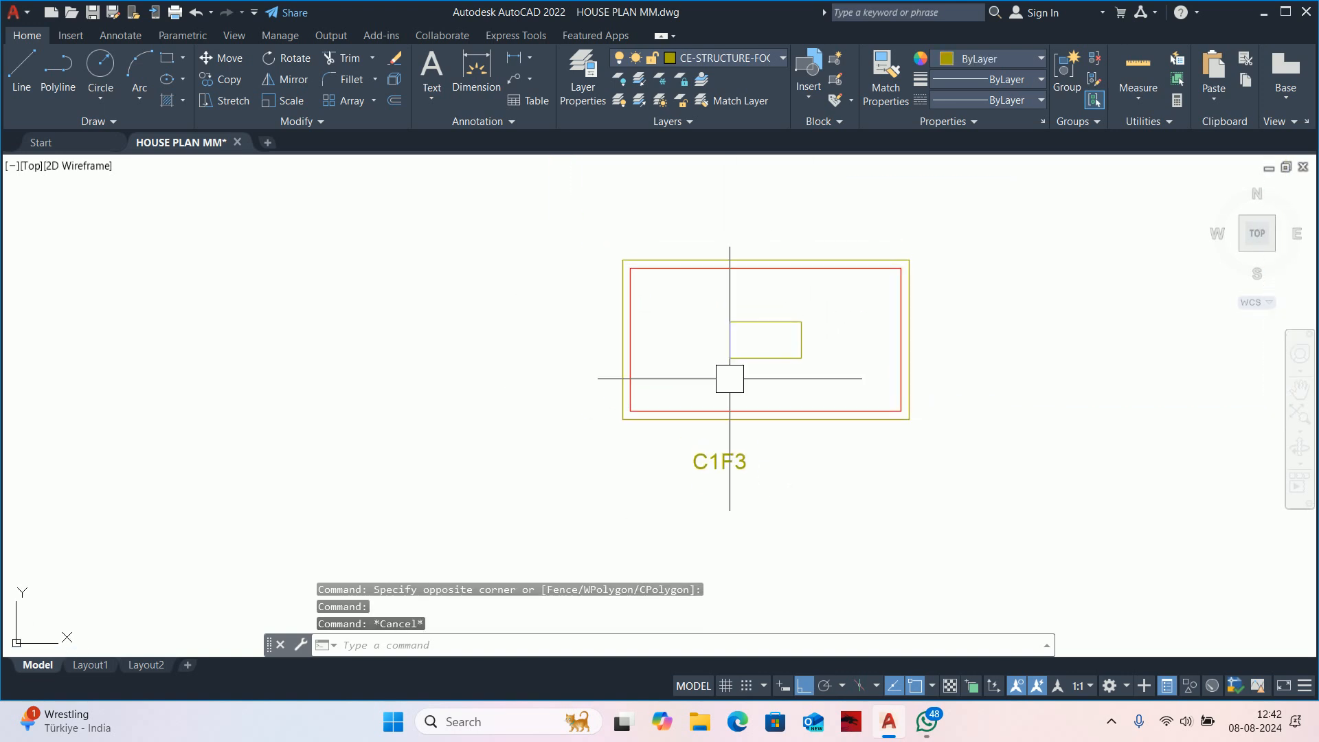
Explode the red rectangle in the C1F3 footing plan into separate lines.
type("x")
key("Return")
scroll(683, 385, "up", 2)
left_click(647, 412)
key("Escape")
key("Escape")
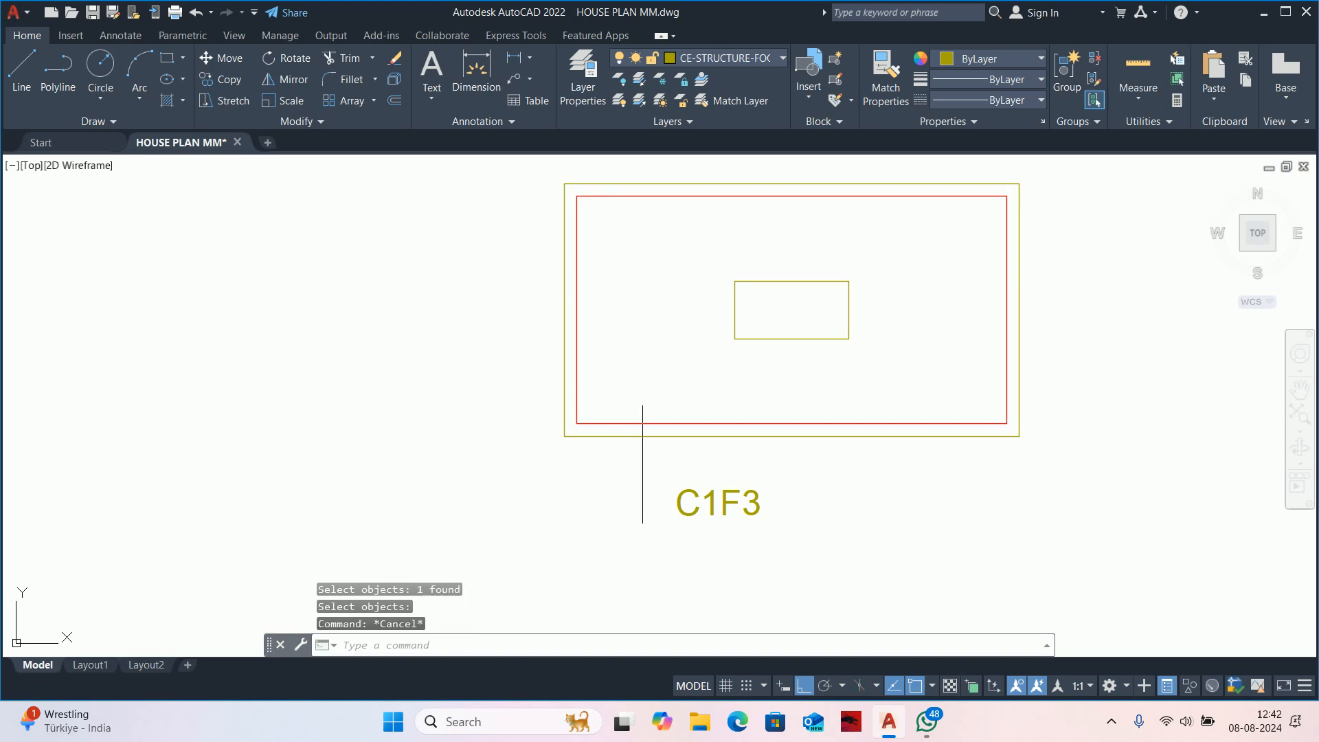
Offset the left vertical red line of the C1F3 footing plan 8 mm toward the inside.
scroll(623, 393, "down", 2)
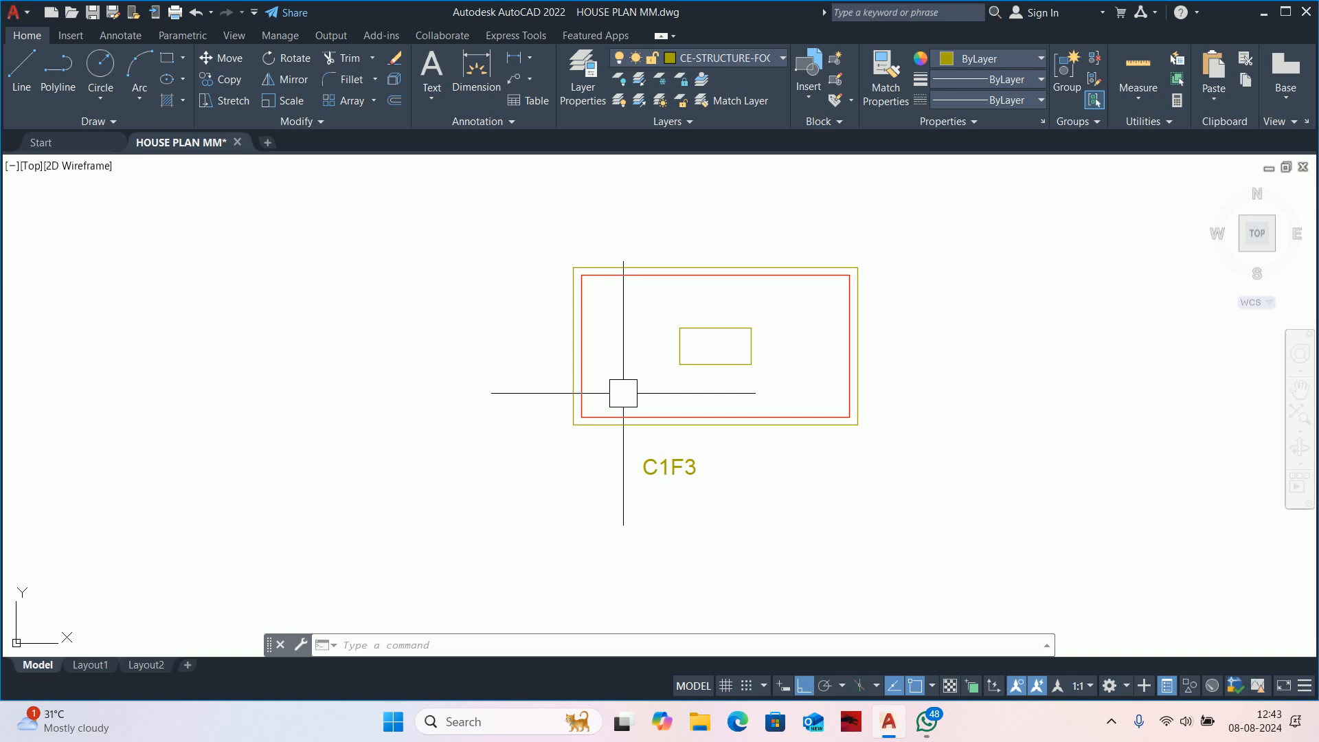
middle_click_drag(660, 359, 595, 284)
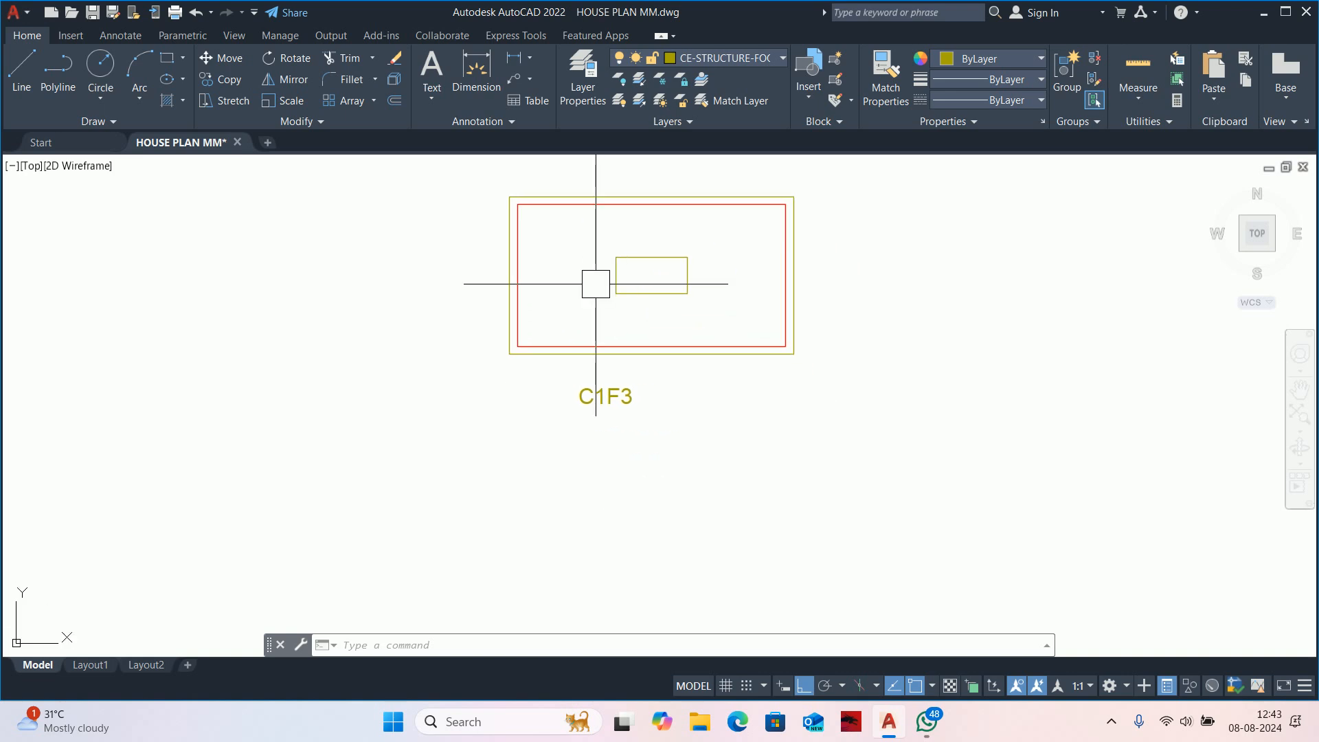
type("o")
key("Return")
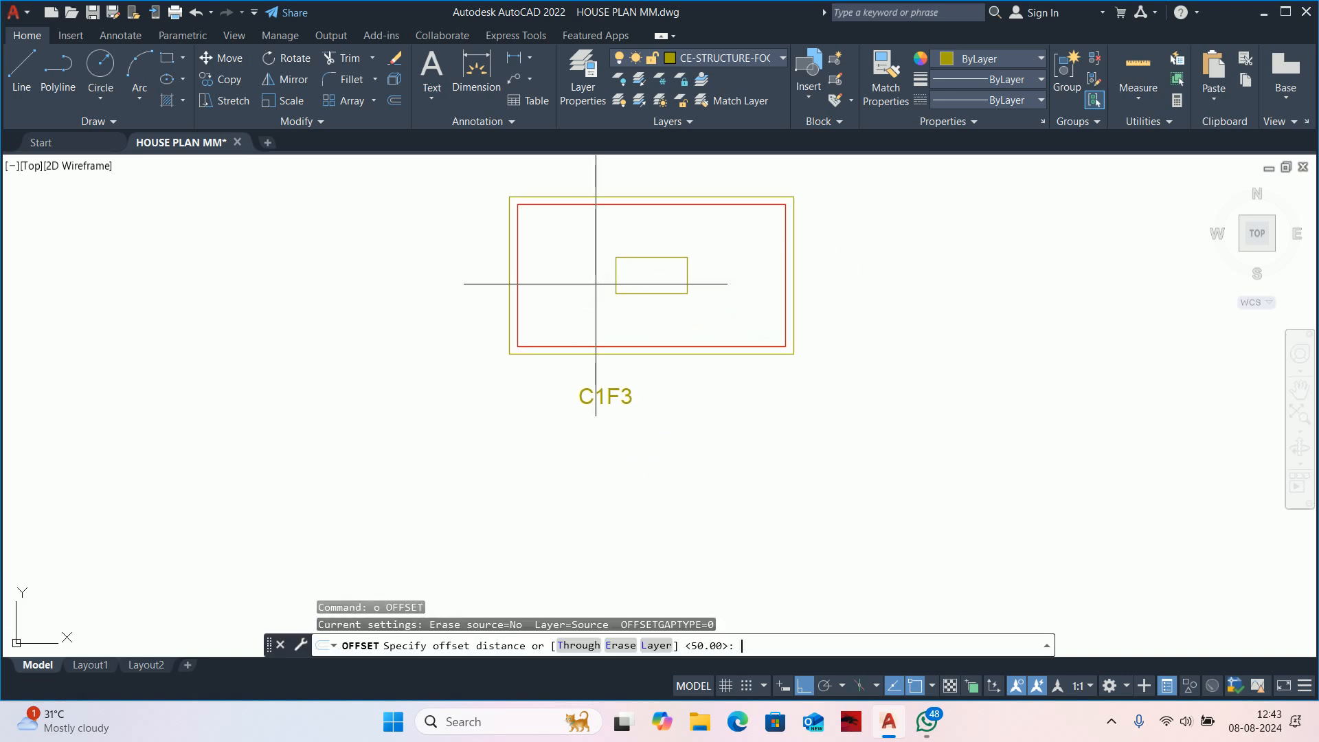
type("8")
key("Return")
scroll(532, 304, "up", 2)
scroll(528, 302, "up", 2)
left_click(479, 309)
left_click(515, 303)
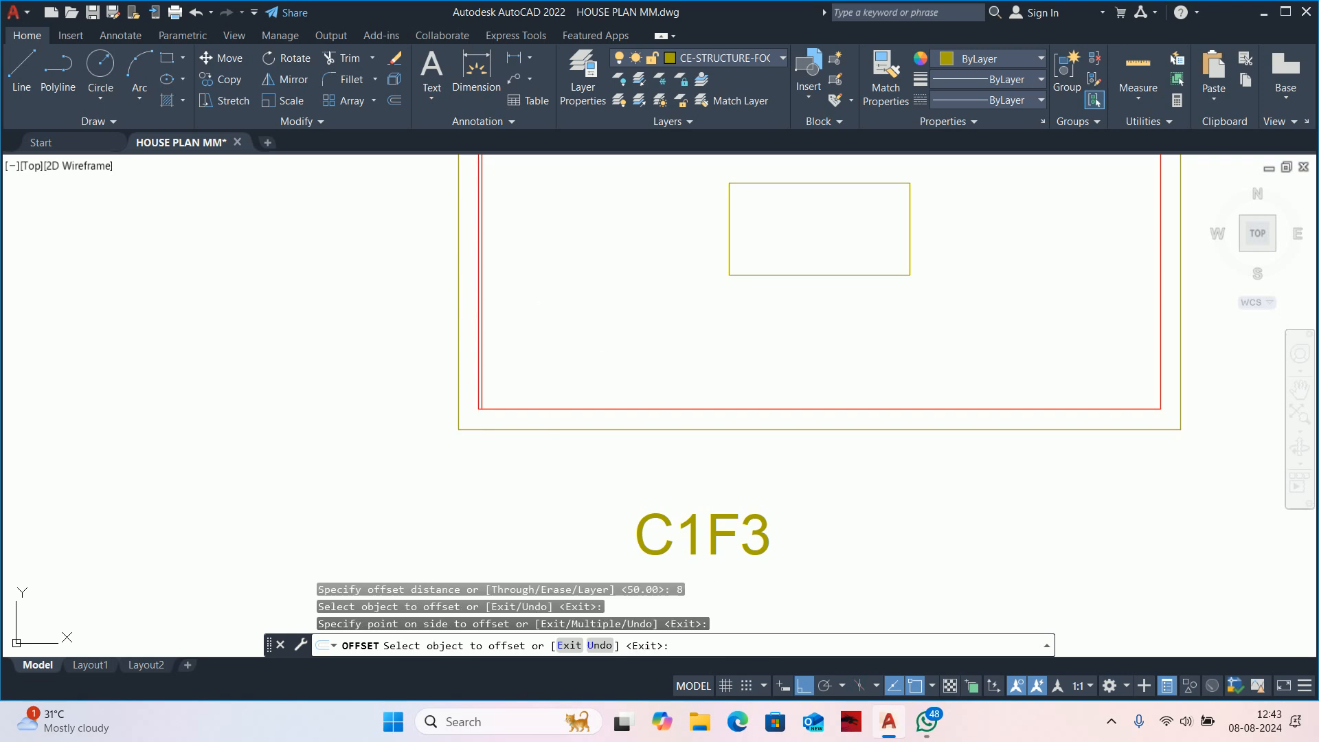
Offset the right, bottom and top red lines of the C1F3 footing plan 8 mm toward the inside.
left_click(1153, 339)
left_click(1007, 374)
left_click(952, 408)
left_click(958, 343)
middle_click_drag(1021, 223, 1013, 337)
key("Escape")
key("Escape")
key("Escape")
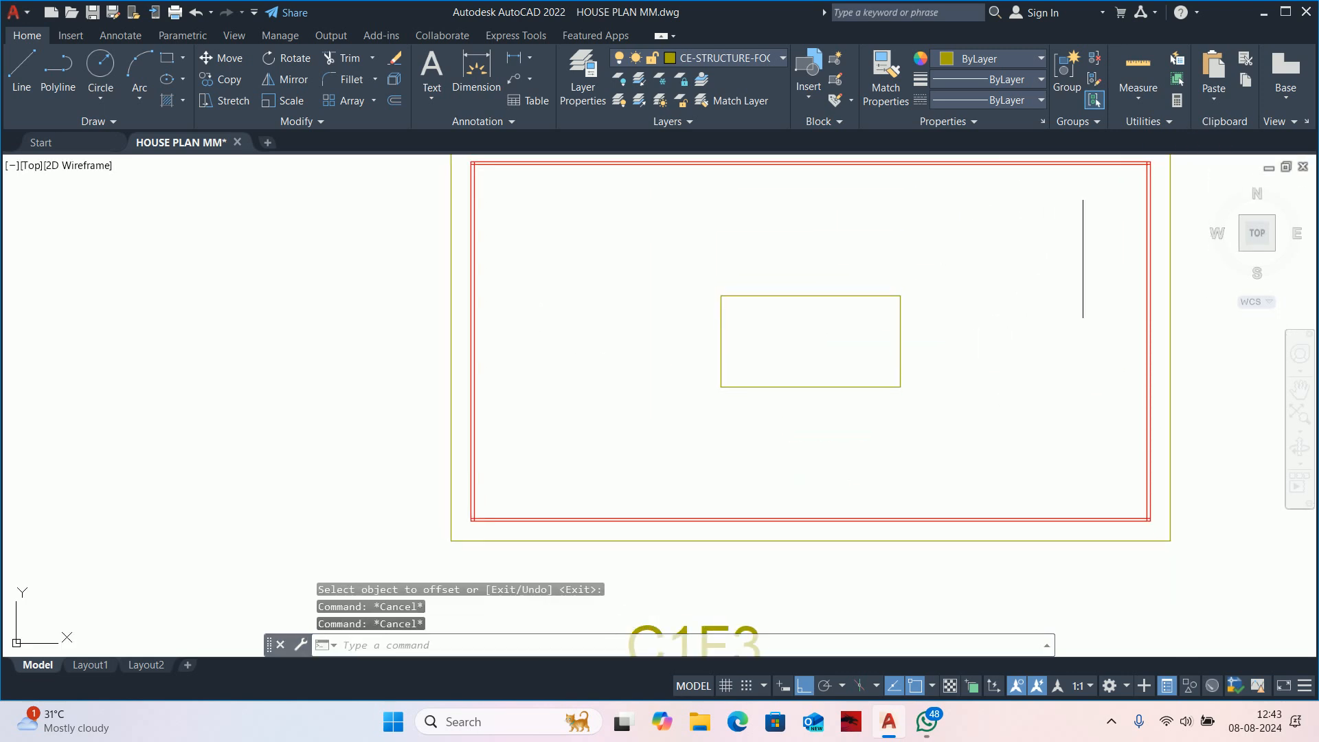
Delete the outer red lines on the right and top sides of the C1F3 footing plan.
scroll(1045, 329, "up", 5)
left_click(1187, 294)
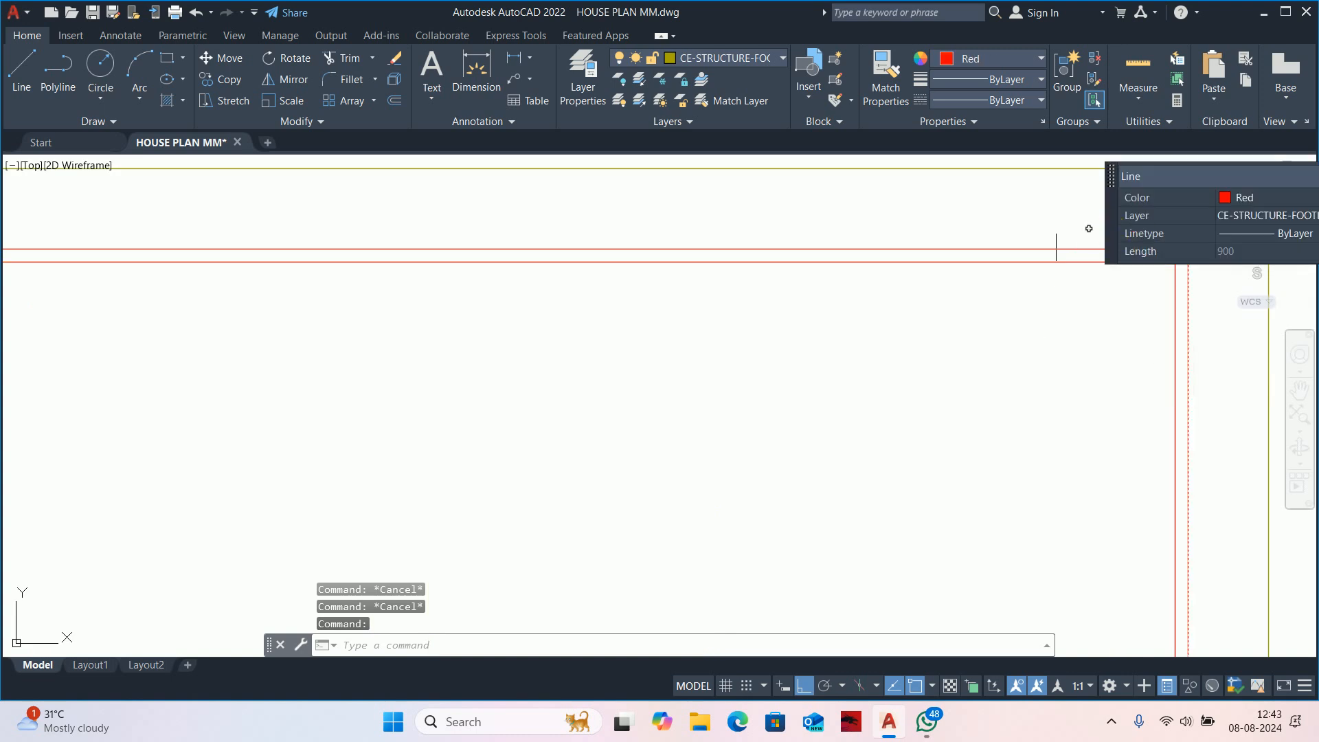
left_click(1030, 248)
scroll(1030, 245, "down", 5)
key("Delete")
middle_click_drag(819, 295, 956, 123)
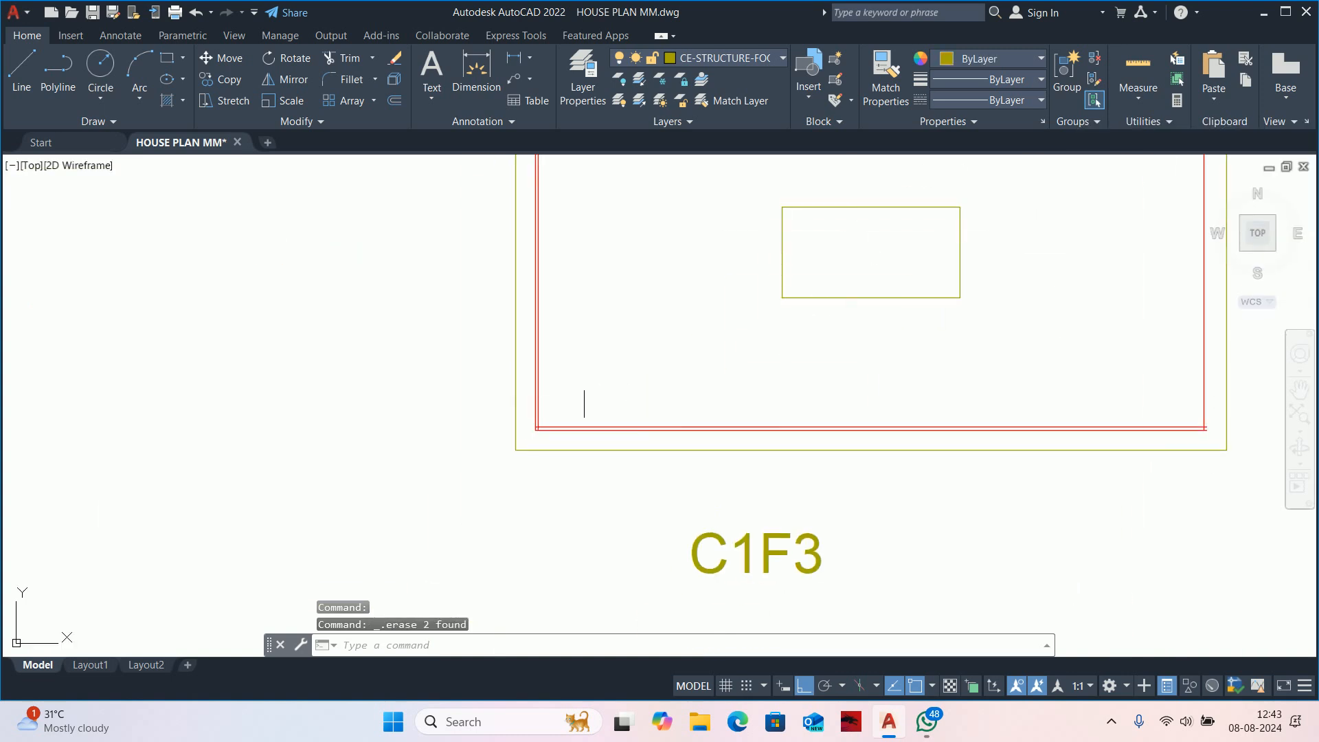
Delete the outer red lines on the bottom and left sides of the C1F3 footing plan.
scroll(558, 432, "up", 5)
left_click(475, 406)
key("Delete")
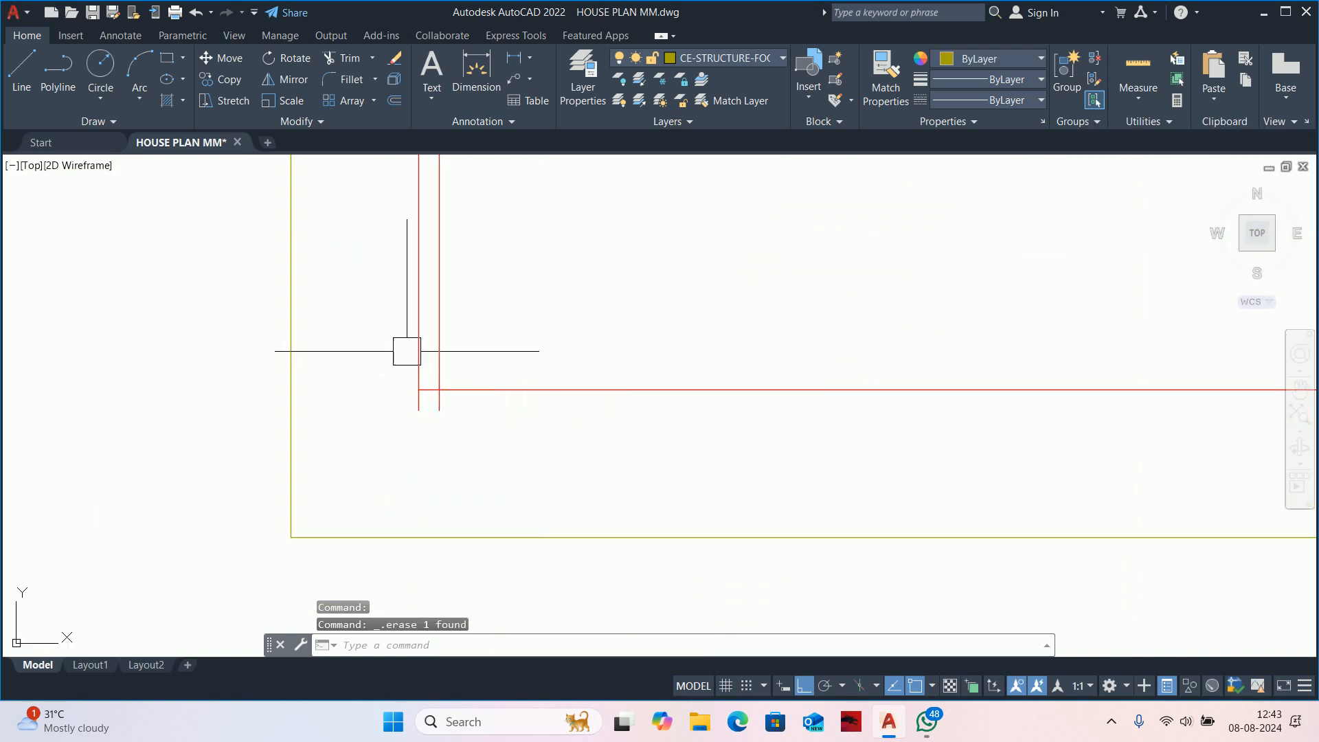
left_click(418, 350)
key("Delete")
scroll(515, 318, "down", 5)
middle_click_drag(515, 318, 571, 429)
scroll(571, 428, "down", 5)
key("Escape")
key("Escape")
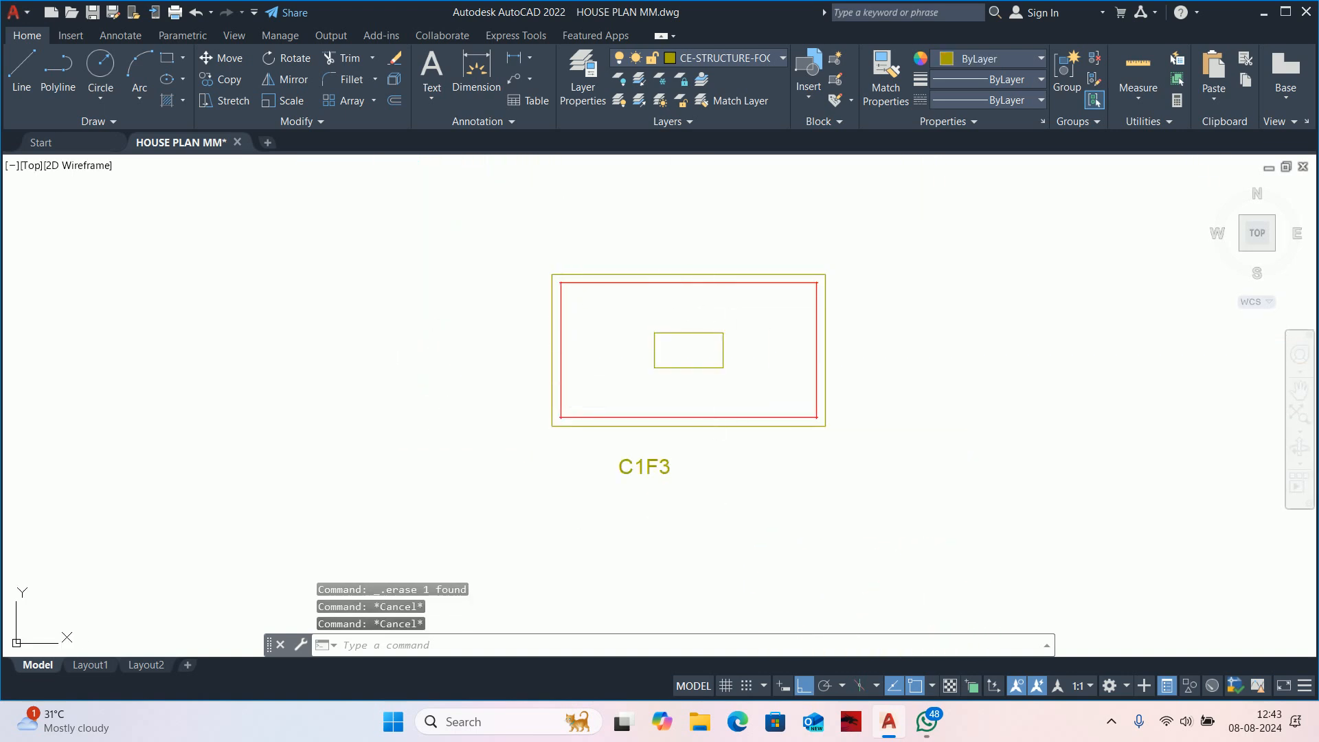
Measure the horizontal distance between the left and right red lines of the C1F3 footing plan with a linear dimension.
scroll(671, 318, "up", 3)
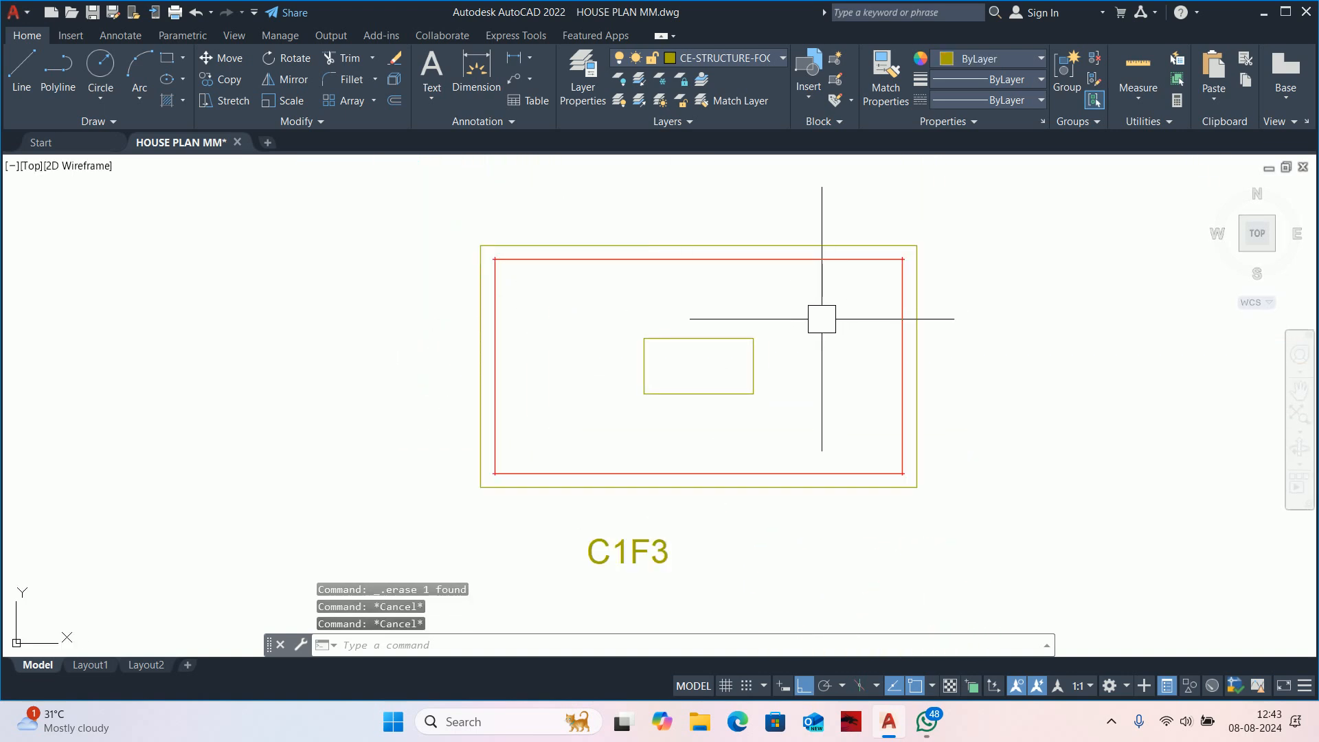
key("Escape")
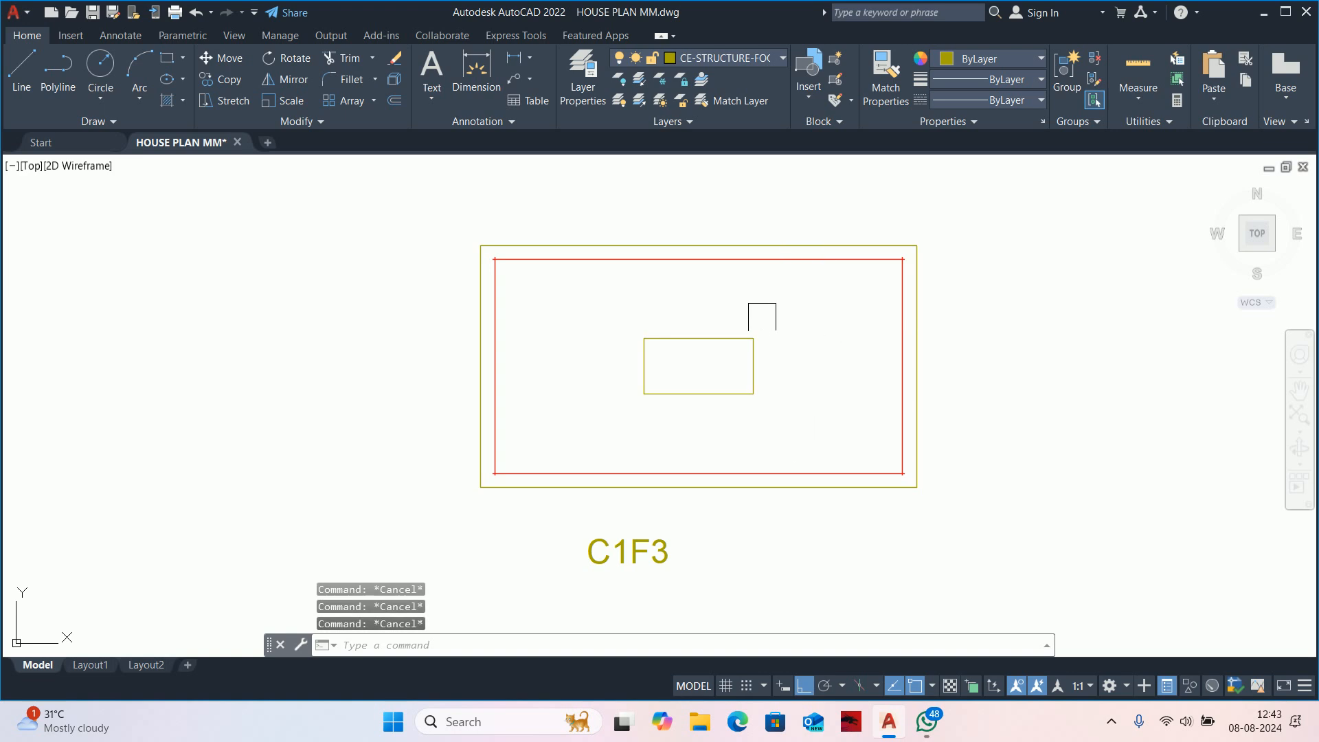
middle_click_drag(621, 291, 581, 263)
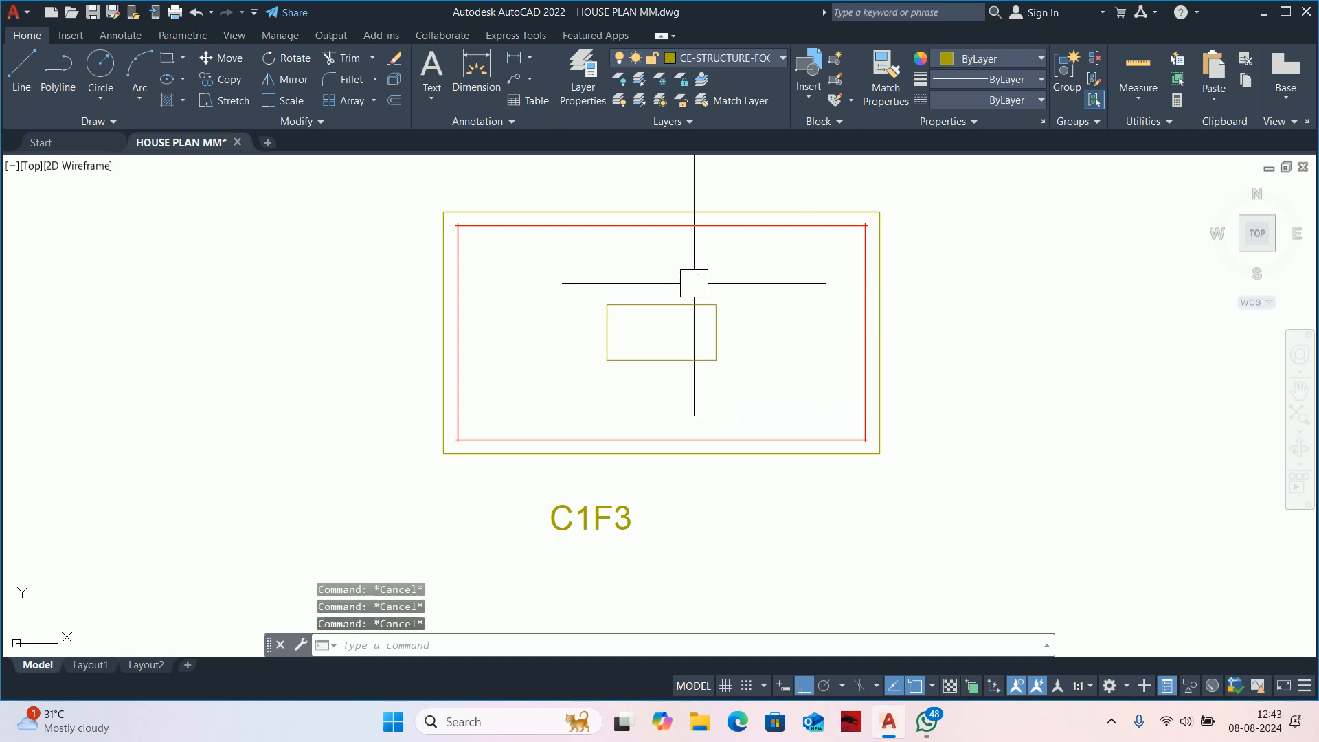
middle_click_drag(695, 282, 703, 316)
type("dli")
key("Return")
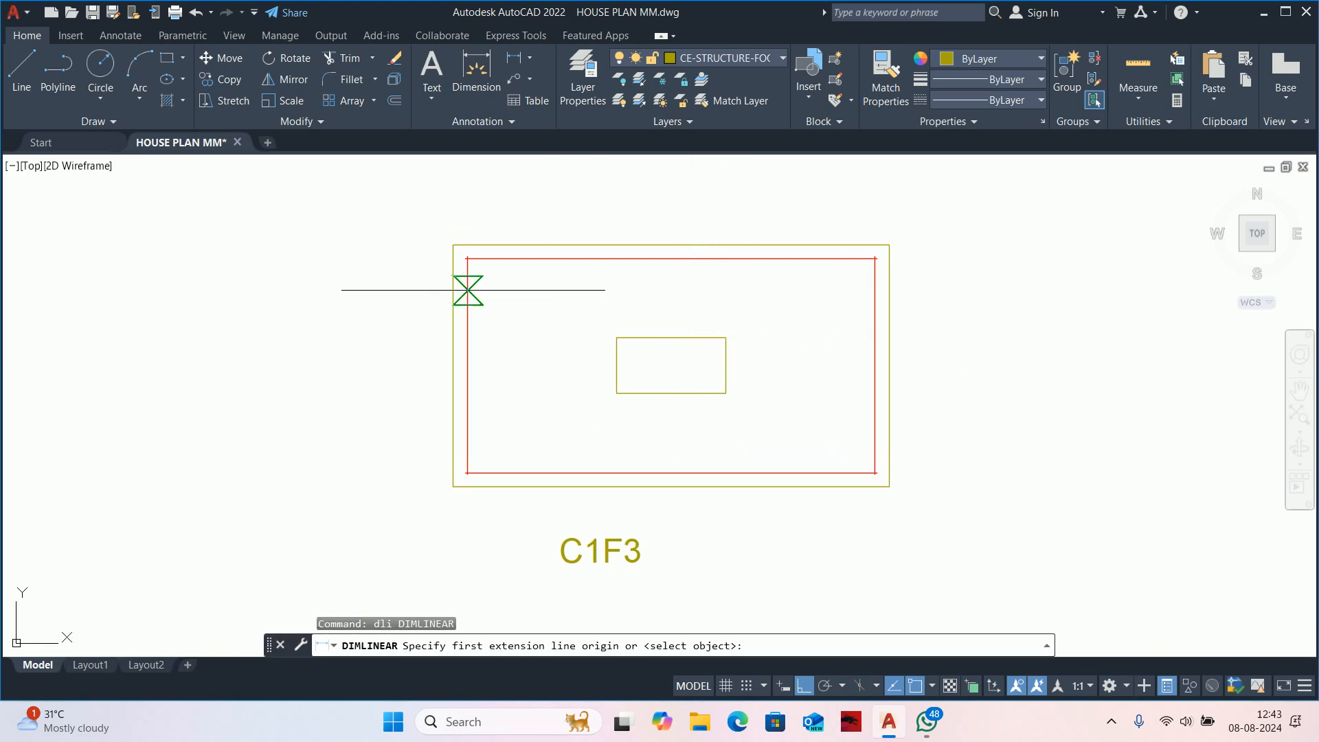
left_click(467, 293)
left_click(874, 291)
scroll(618, 241, "up", 4)
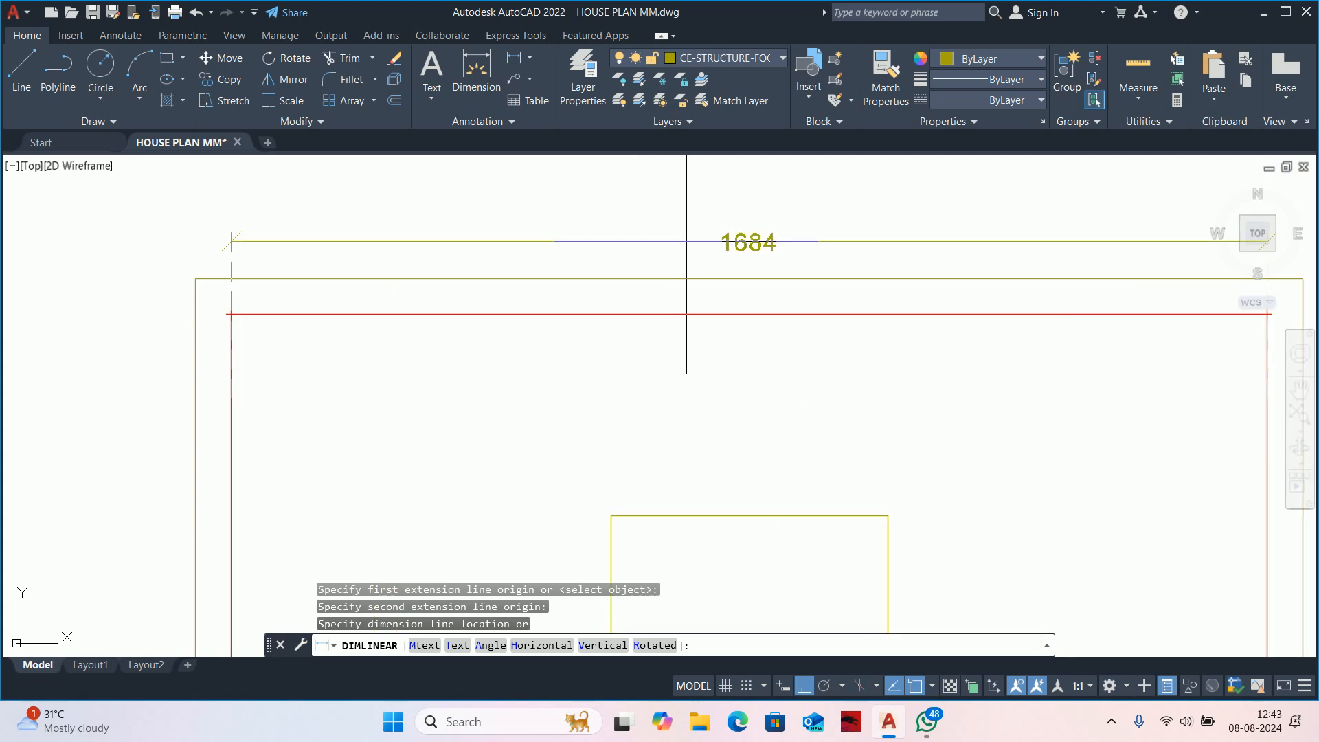
key("Escape")
key("Escape")
key("Escape")
key("Escape")
scroll(801, 323, "down", 6)
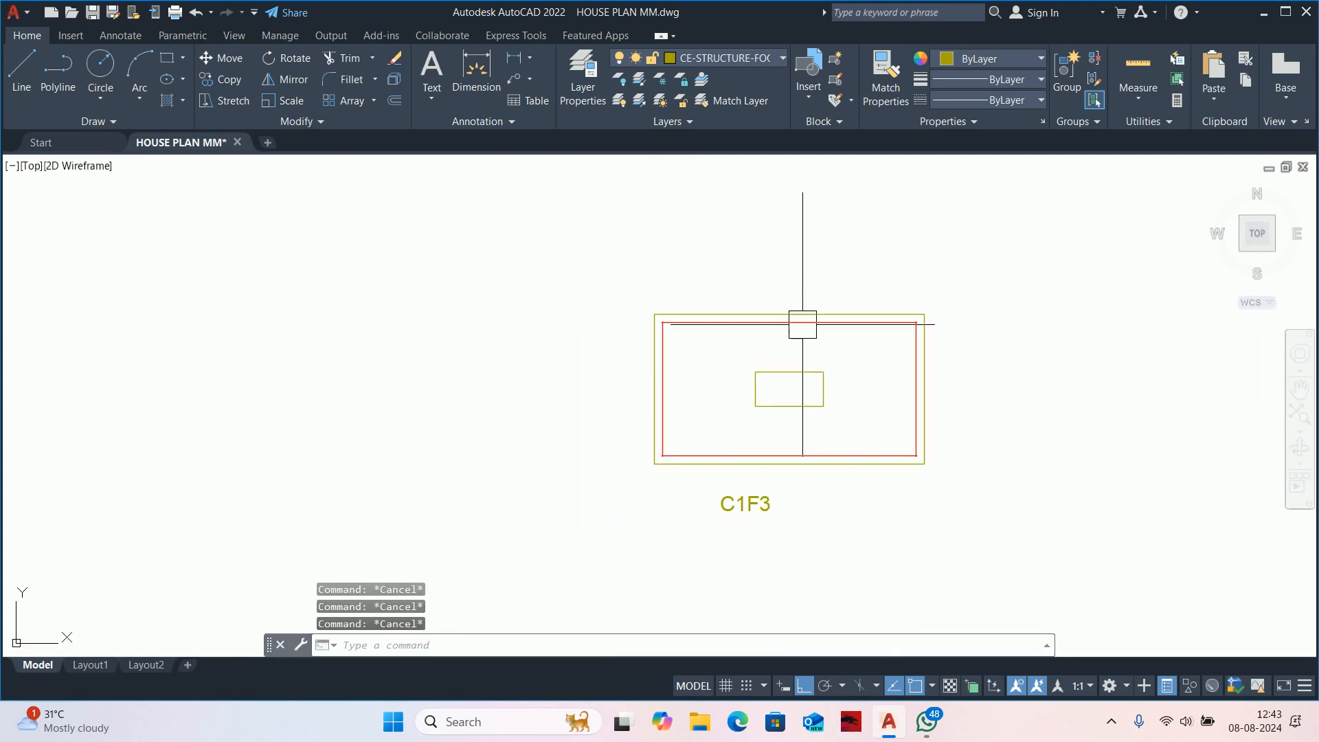
Draw a vertical line from the midpoint of the inner column rectangle's top edge up to the top red line.
middle_click_drag(803, 324, 780, 321)
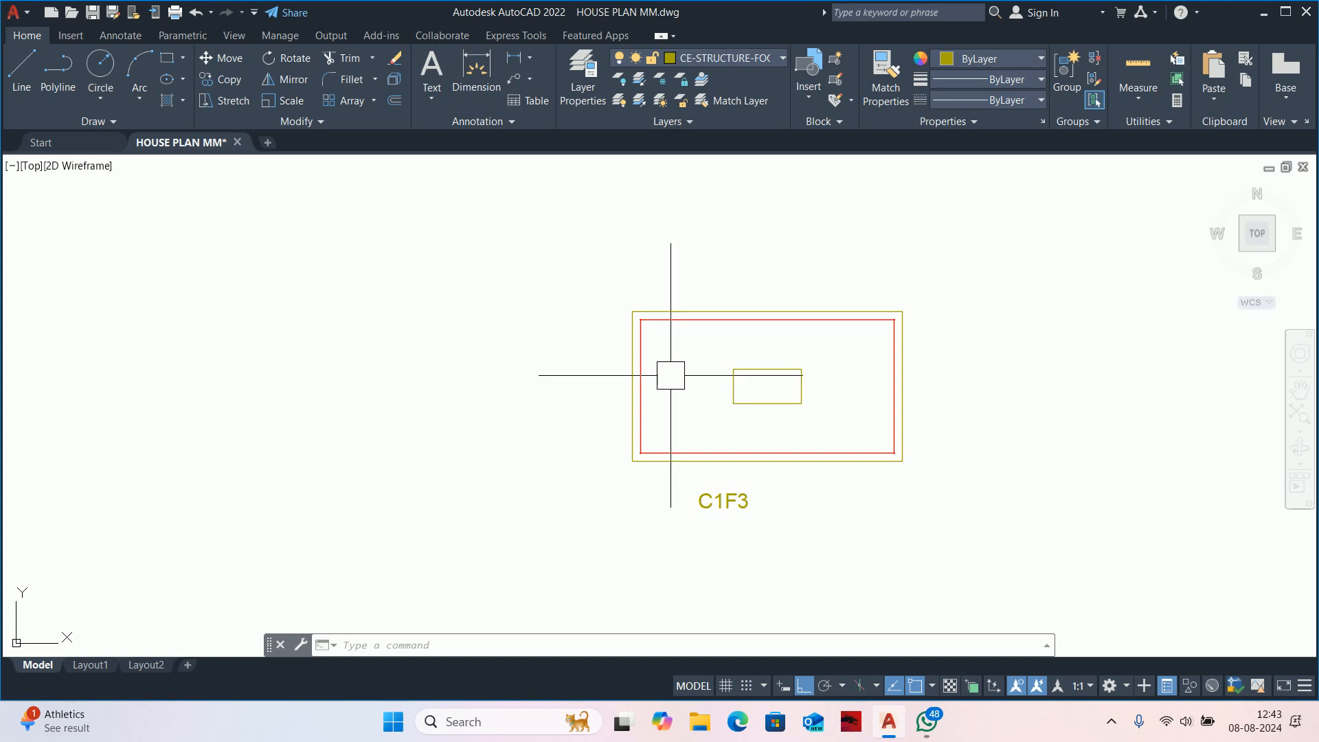
type("l")
key("Return")
left_click(766, 369)
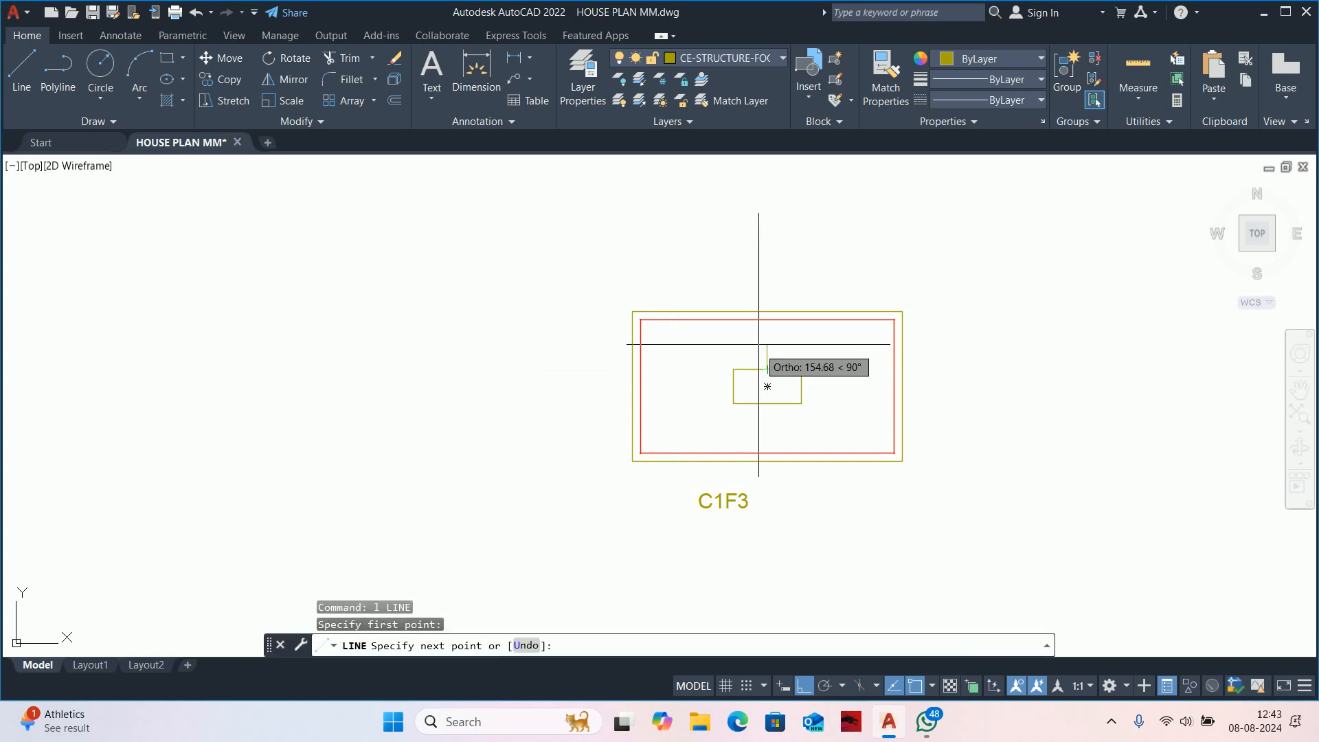
left_click(766, 320)
key("Escape")
key("Escape")
Stretch the lower end of the vertical centre line down to the bottom red line of the footing plan.
scroll(772, 377, "up", 4)
left_click(757, 323)
left_click(757, 357)
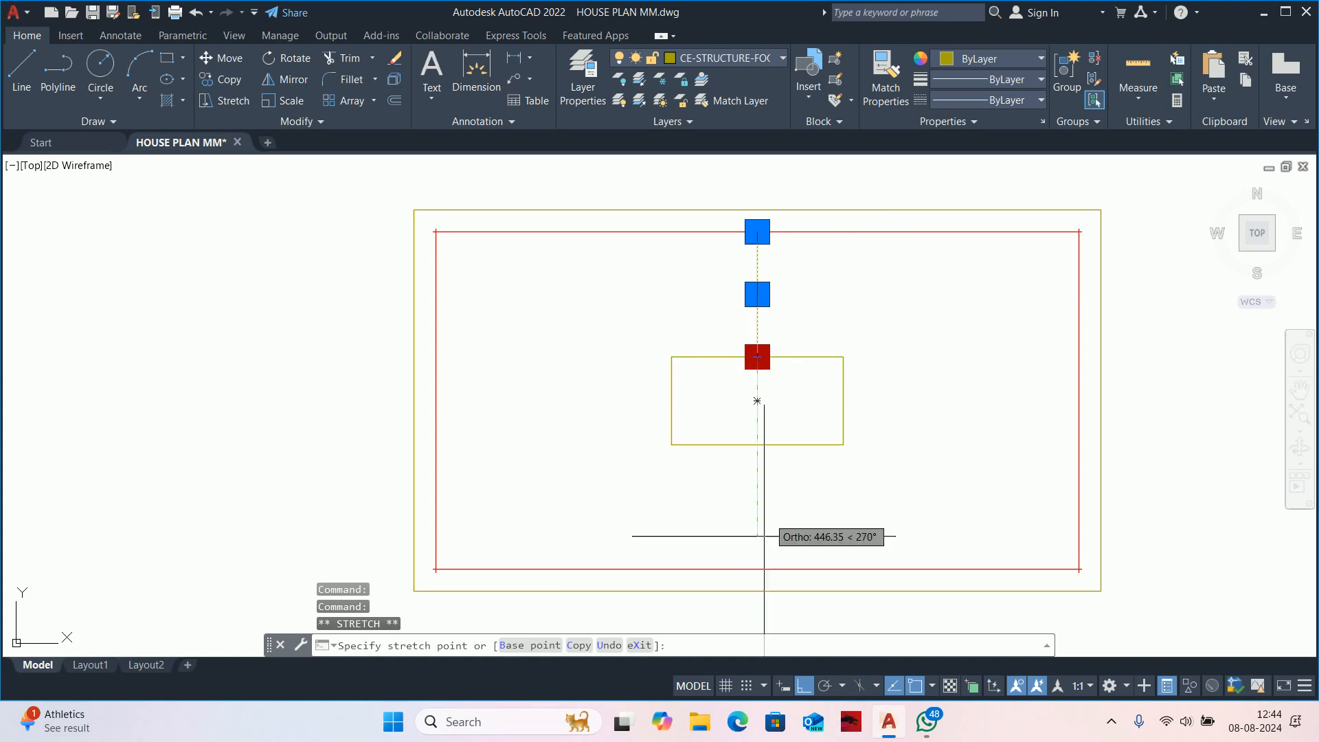
key("Escape")
key("Escape")
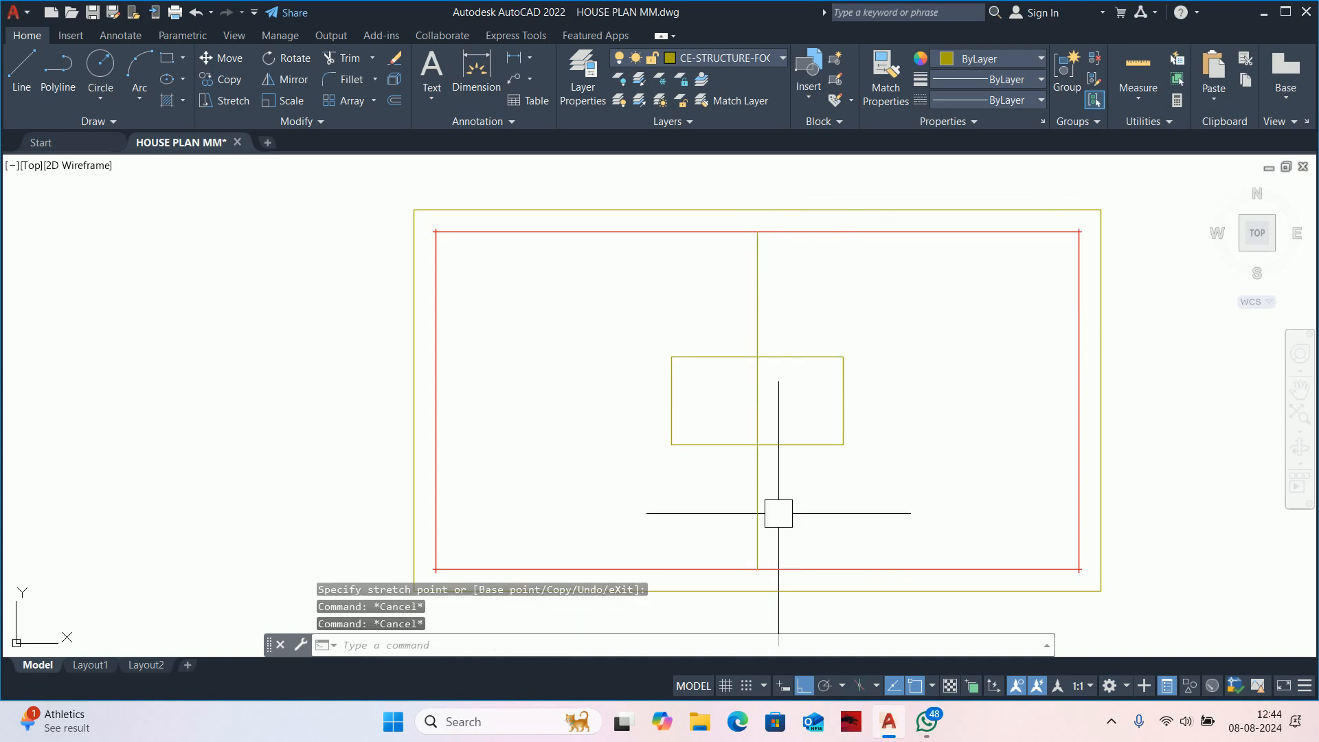
Match the properties of the vertical centre line to those of the bottom red line.
type("ma")
key("Return")
left_click(789, 565)
left_click(755, 535)
middle_click_drag(765, 513, 787, 476)
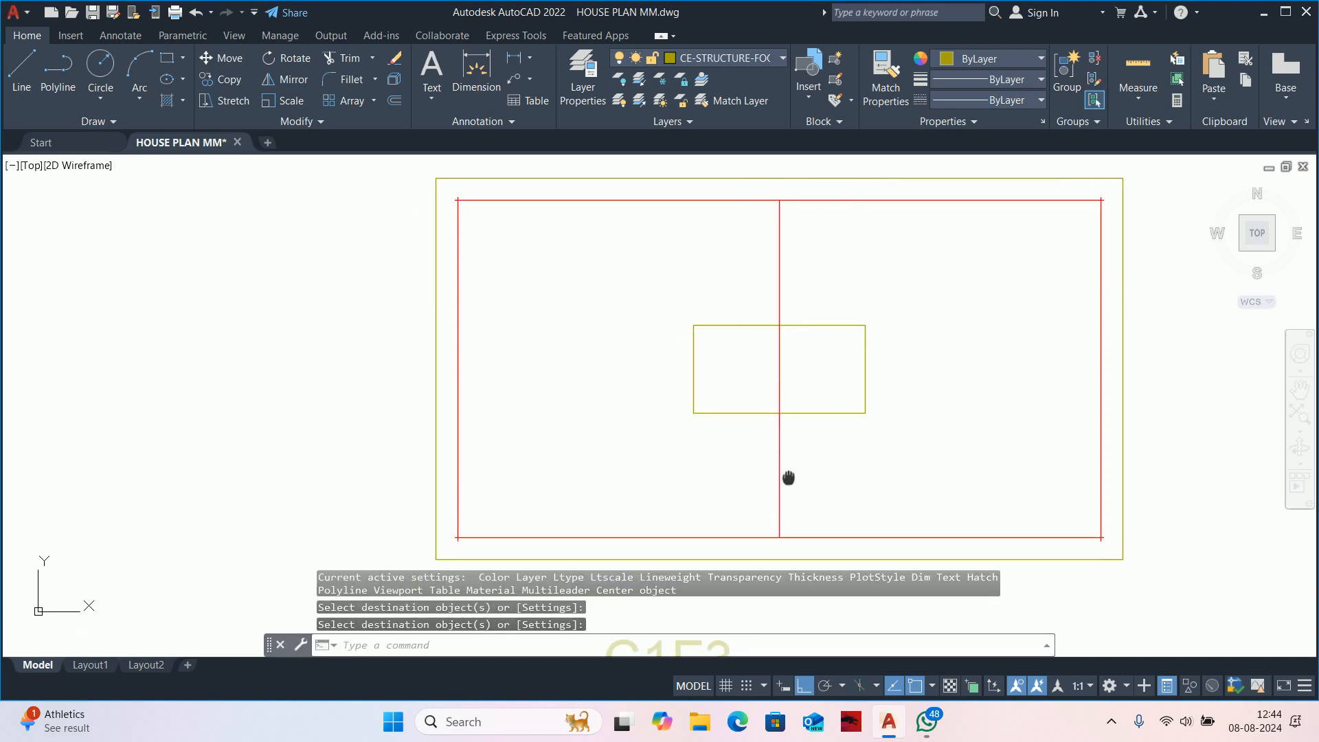
key("Escape")
type("o")
key("Return")
key("Escape")
key("Escape")
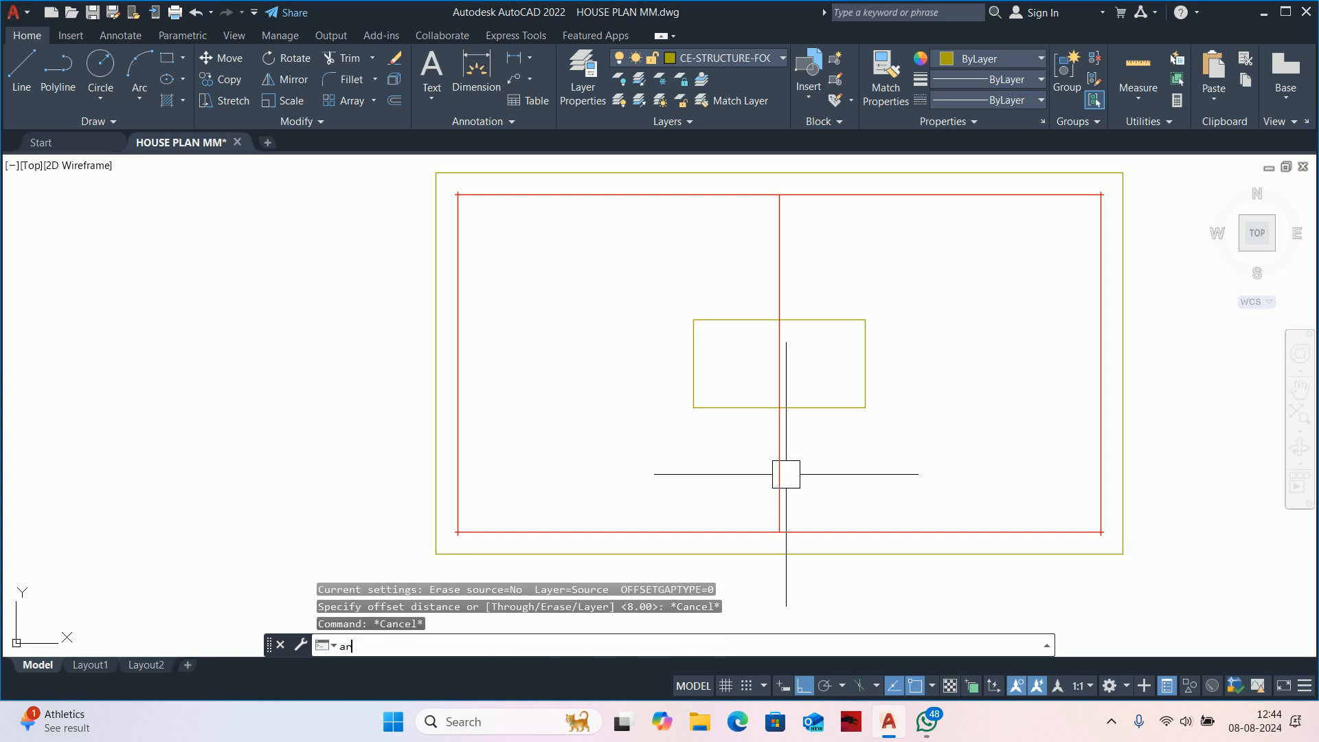
Create a rectangular array of the vertical red centre line in the C1F3 footing plan and reduce it to 1 row.
type("ar")
key("Return")
left_click(770, 460)
key("Return")
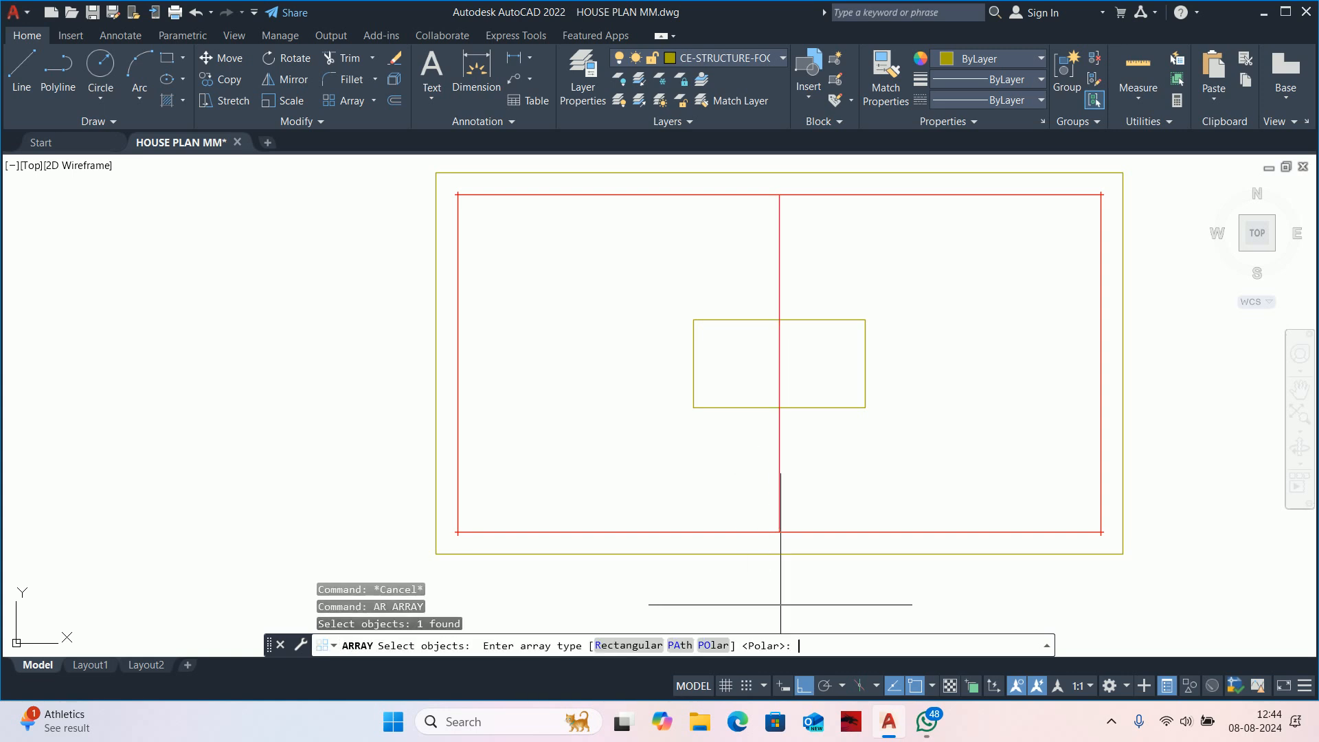
left_click(628, 645)
scroll(687, 440, "down", 4)
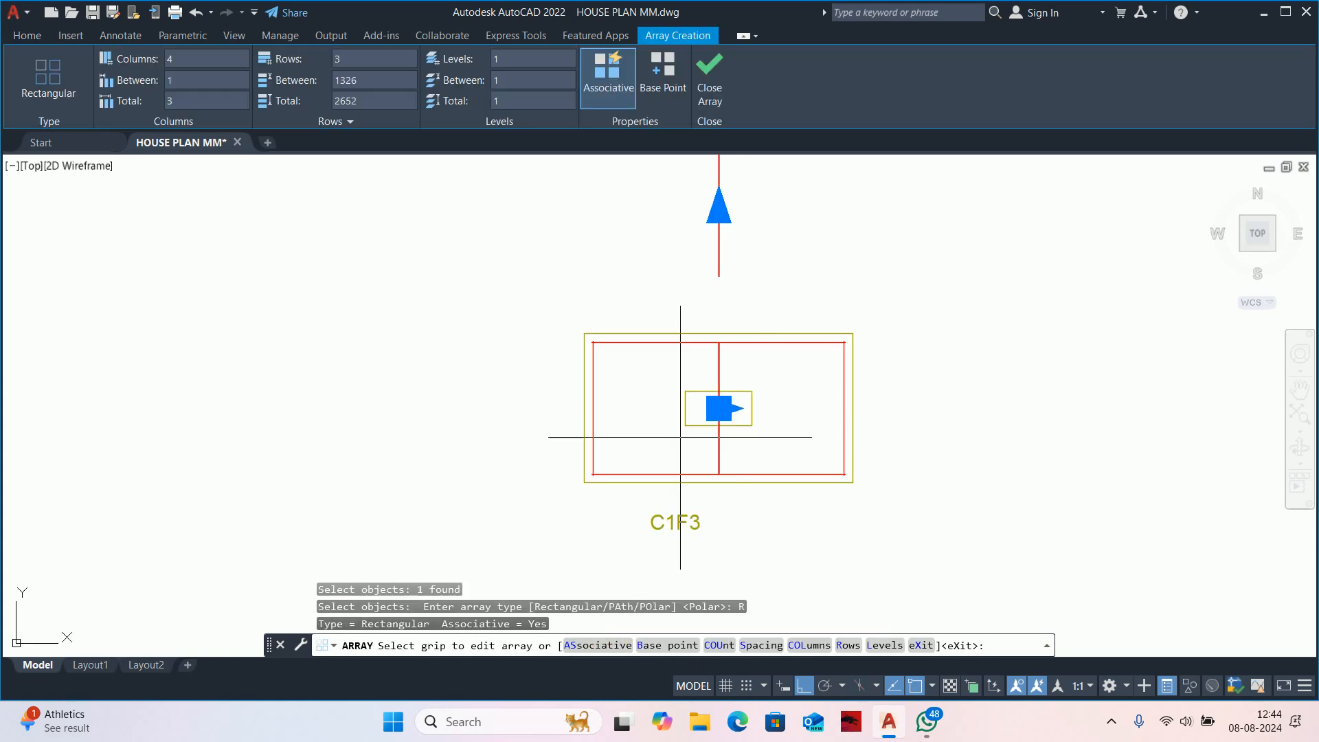
scroll(702, 320, "down", 6)
scroll(702, 279, "up", 2)
left_click(711, 237)
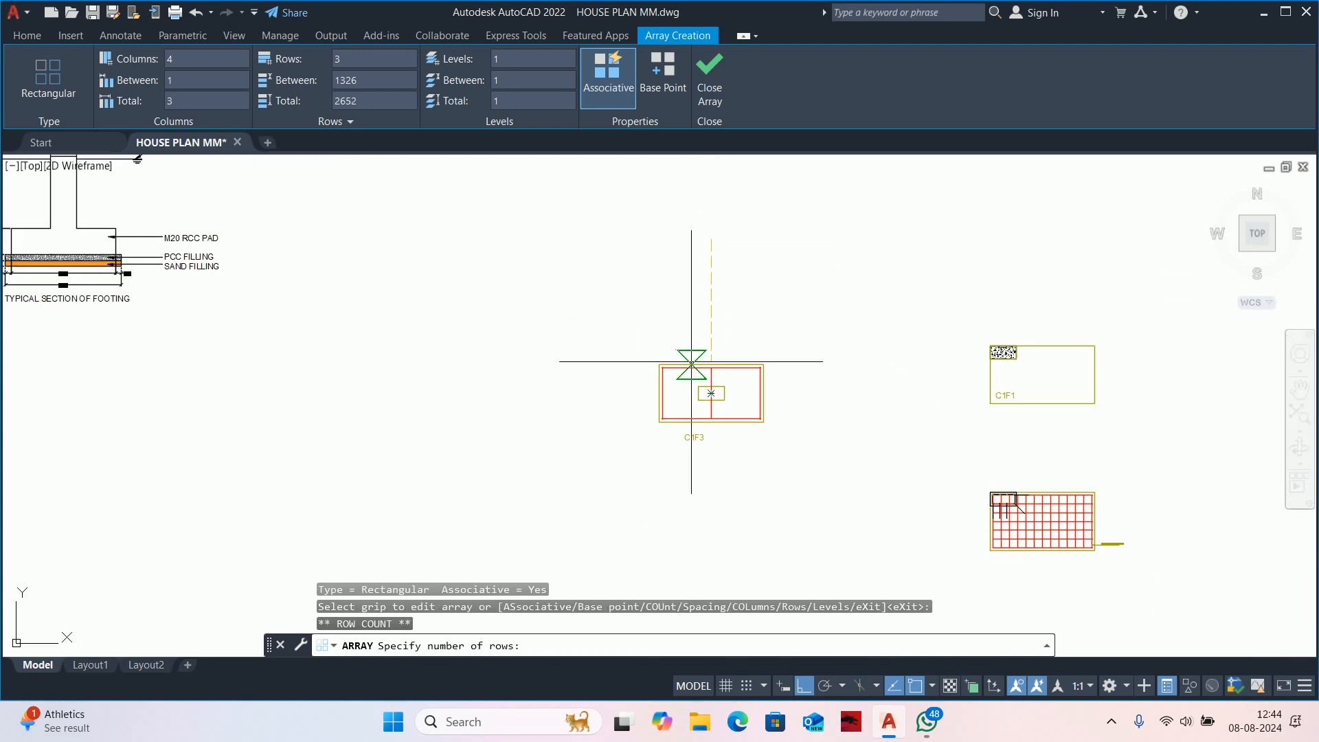
scroll(694, 374, "up", 6)
left_click(700, 386)
scroll(736, 353, "up", 10)
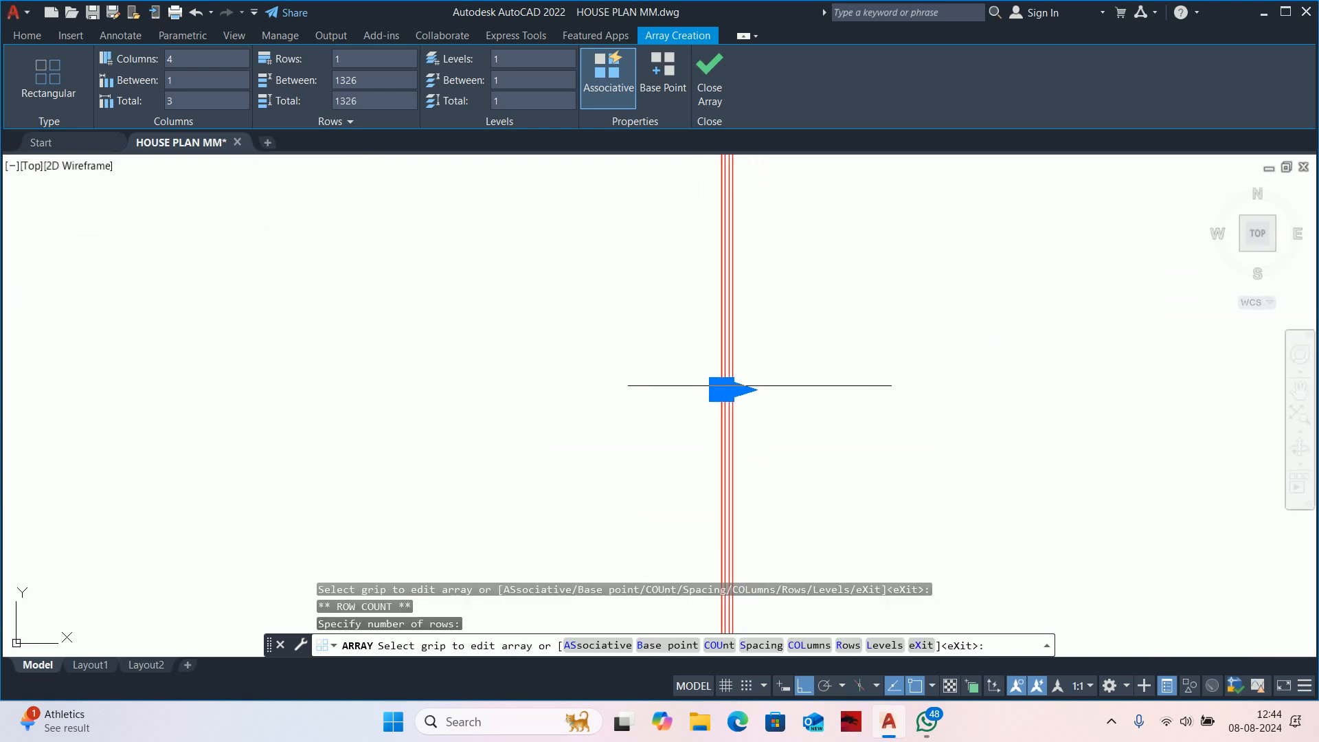
Set the array's column spacing to about -45 mm and extend it leftward to 24 columns.
scroll(737, 396, "up", 6)
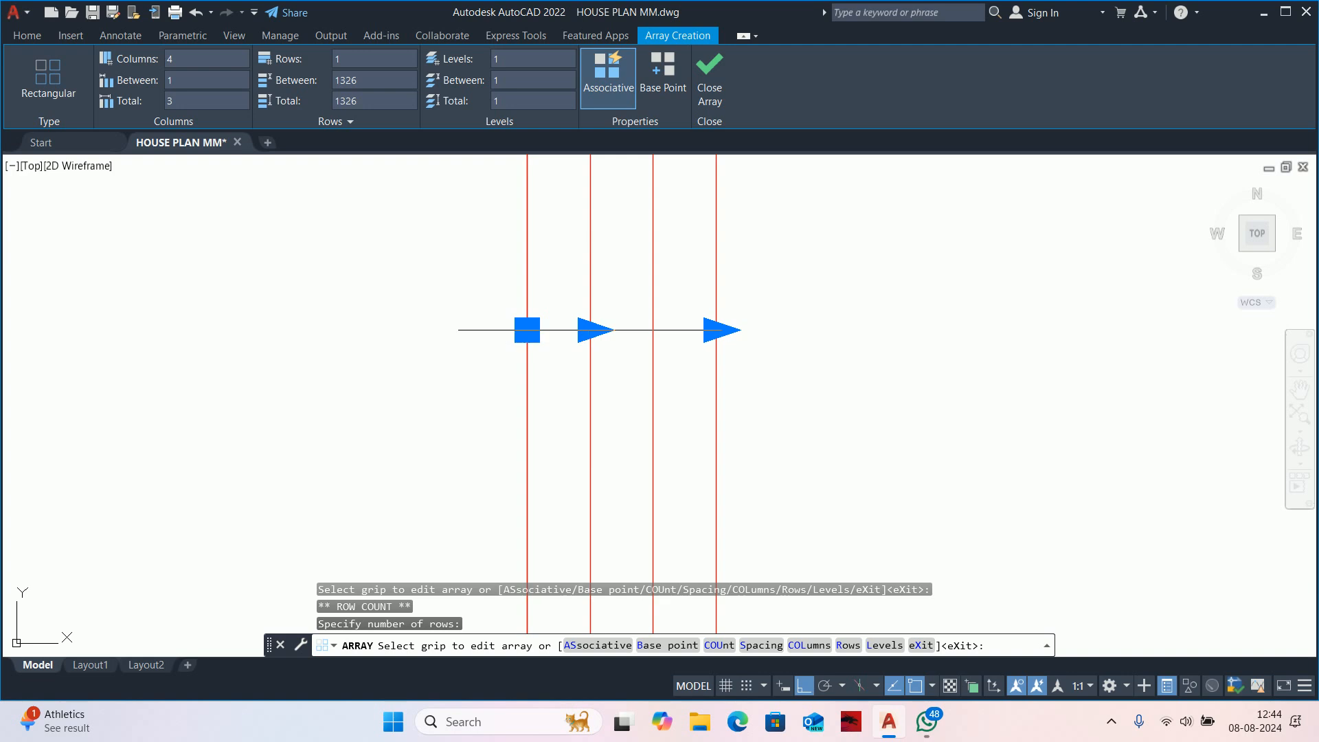
left_click(595, 329)
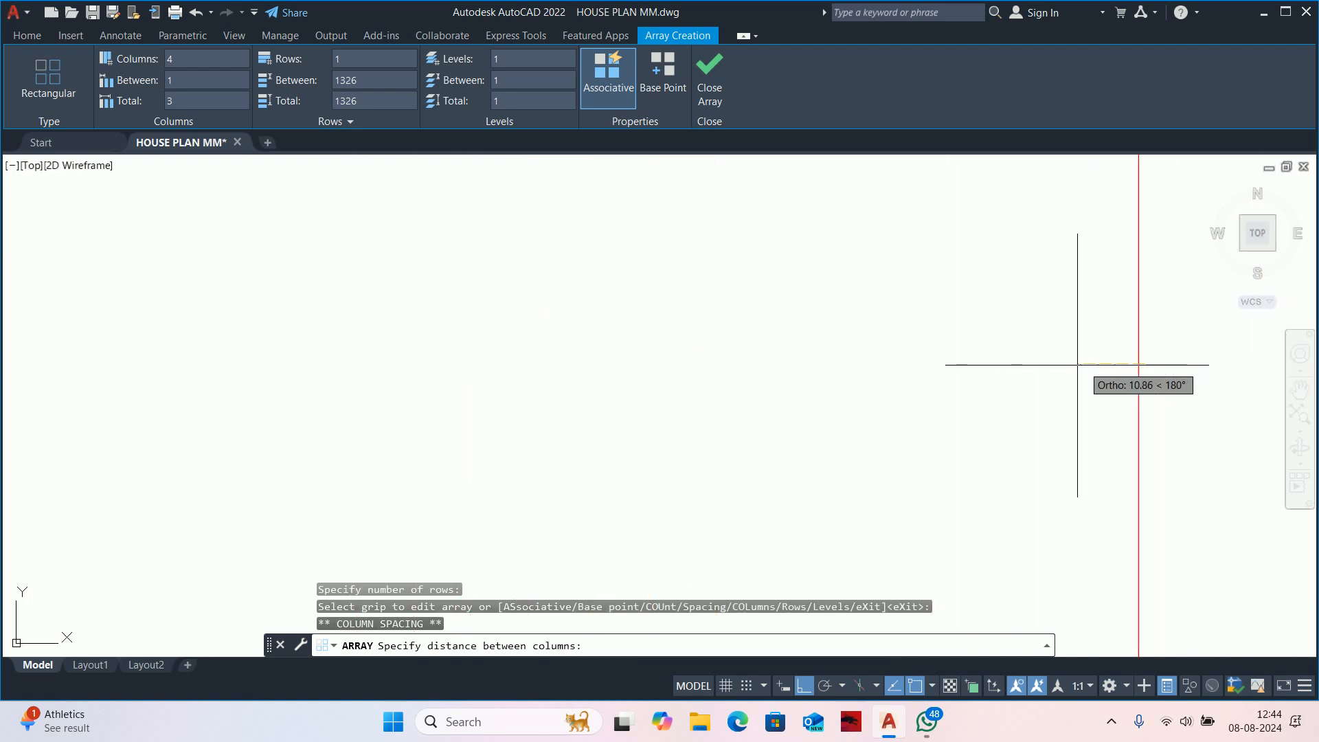
scroll(1035, 365, "down", 2)
left_click(969, 345)
scroll(863, 383, "down", 2)
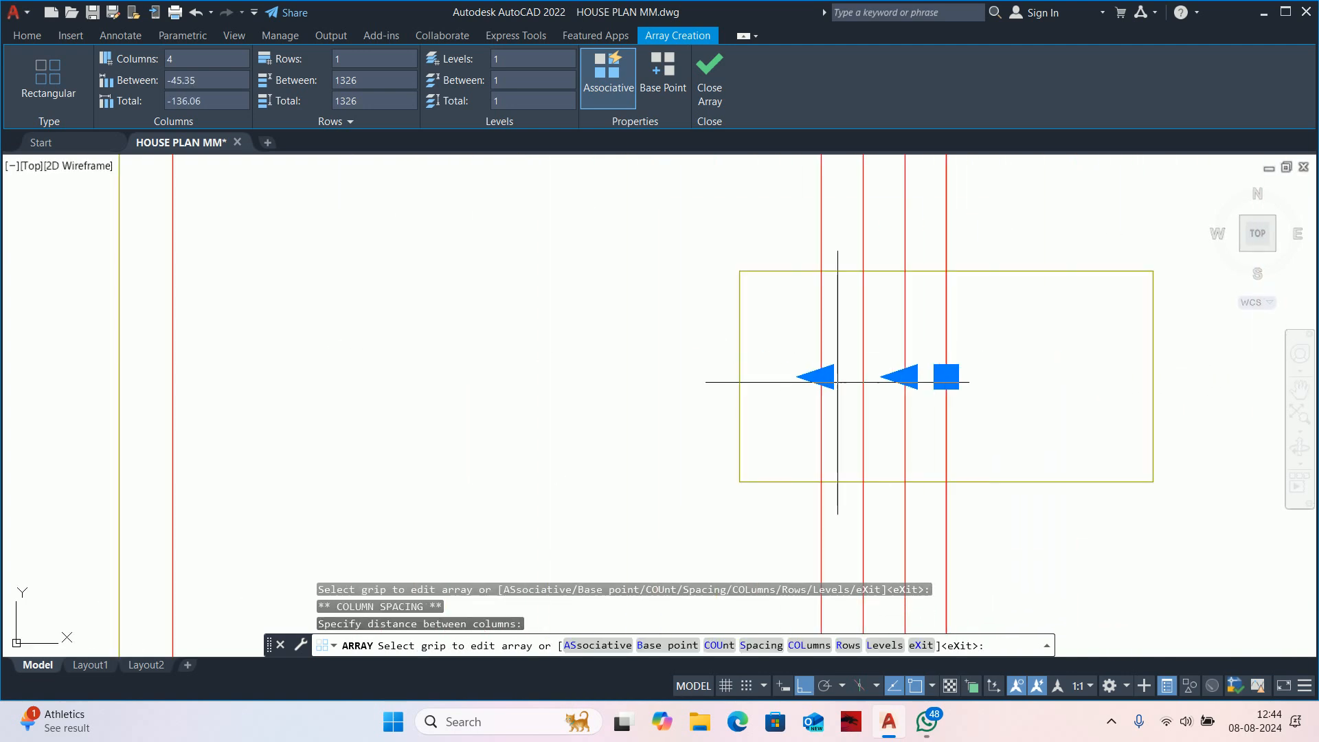
left_click(832, 378)
scroll(687, 412, "down", 4)
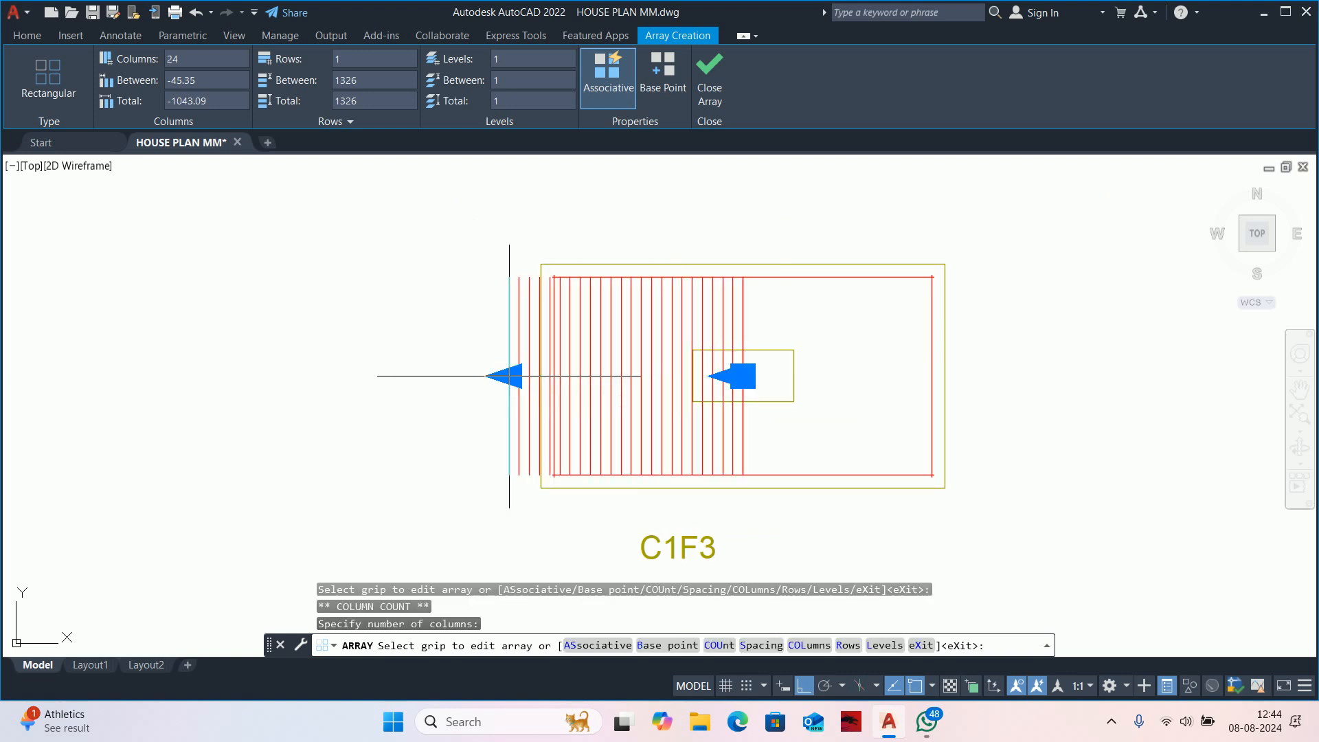
Widen the array's column spacing to about -169 mm and reduce it to 7 columns.
scroll(641, 376, "up", 4)
left_click(825, 376)
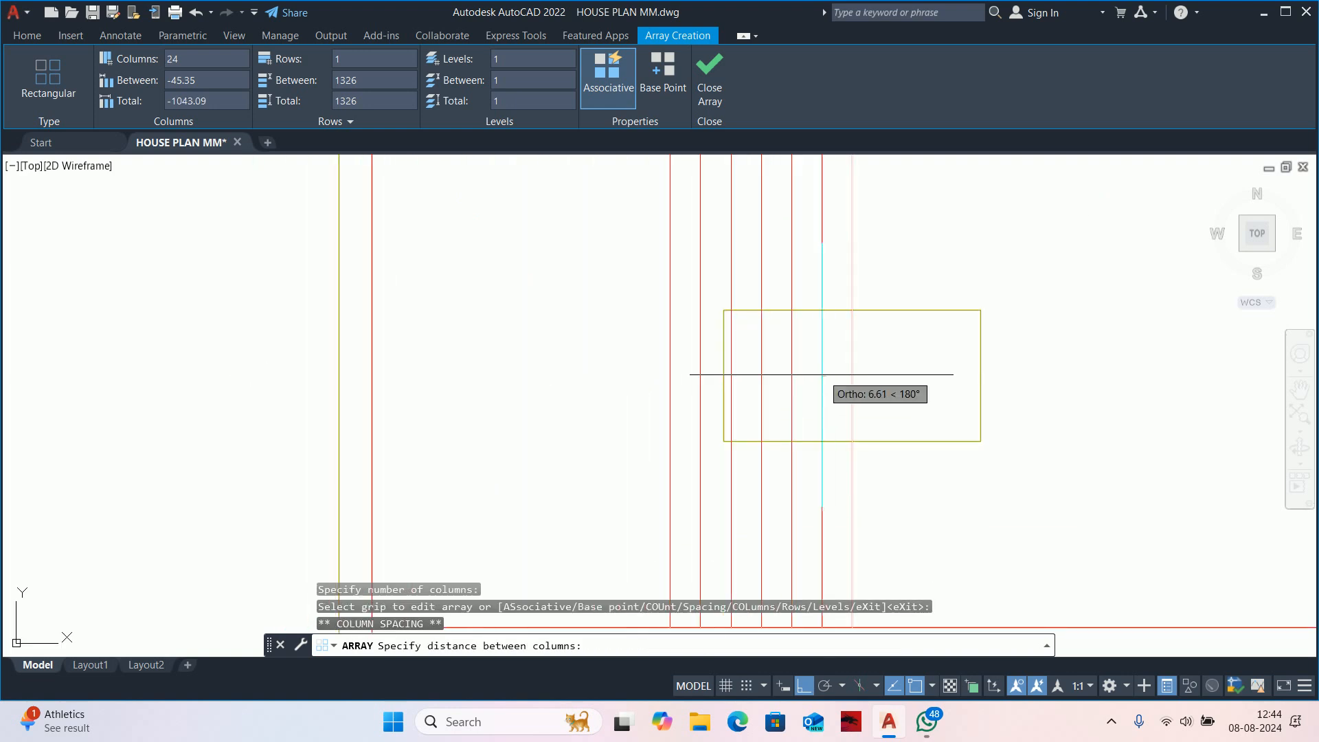
left_click(755, 383)
scroll(755, 383, "down", 3)
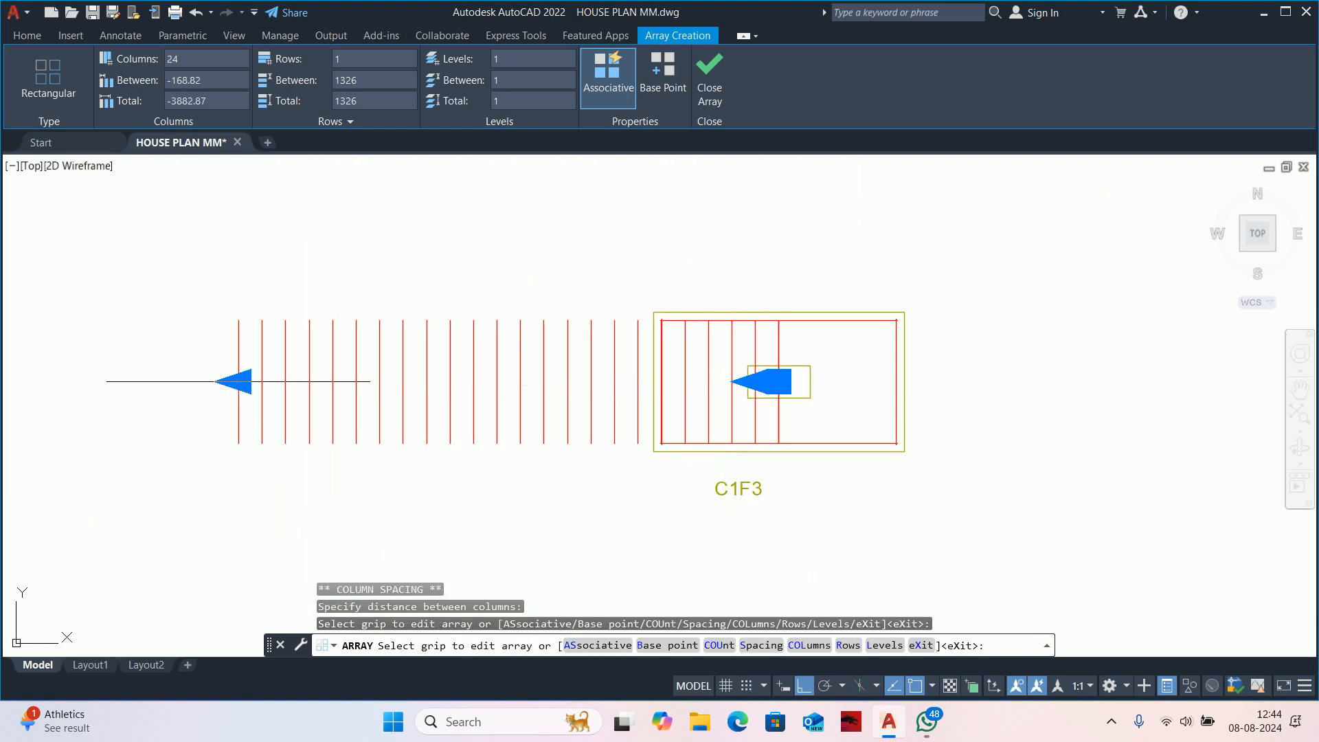
left_click(222, 382)
scroll(625, 372, "up", 2)
left_click(620, 373)
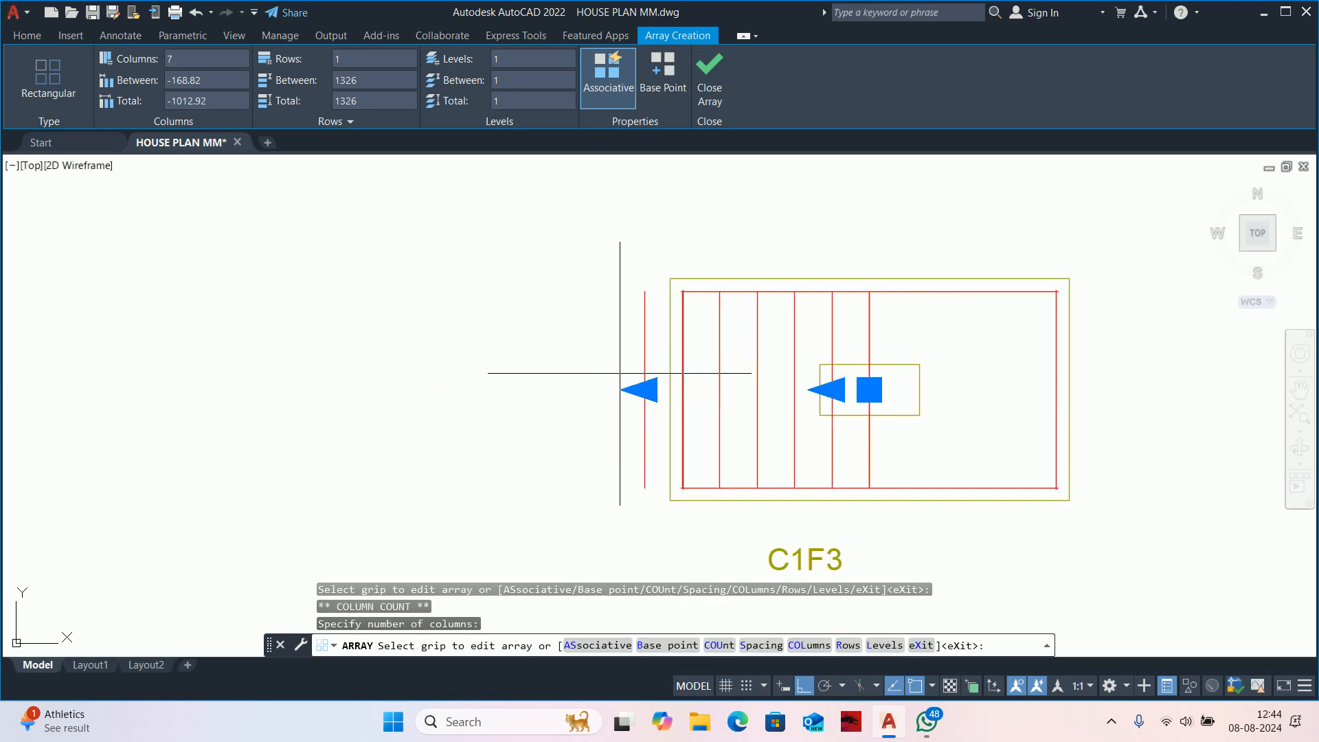
Set the array's column spacing to -150 mm, keeping 7 columns.
left_click(230, 86)
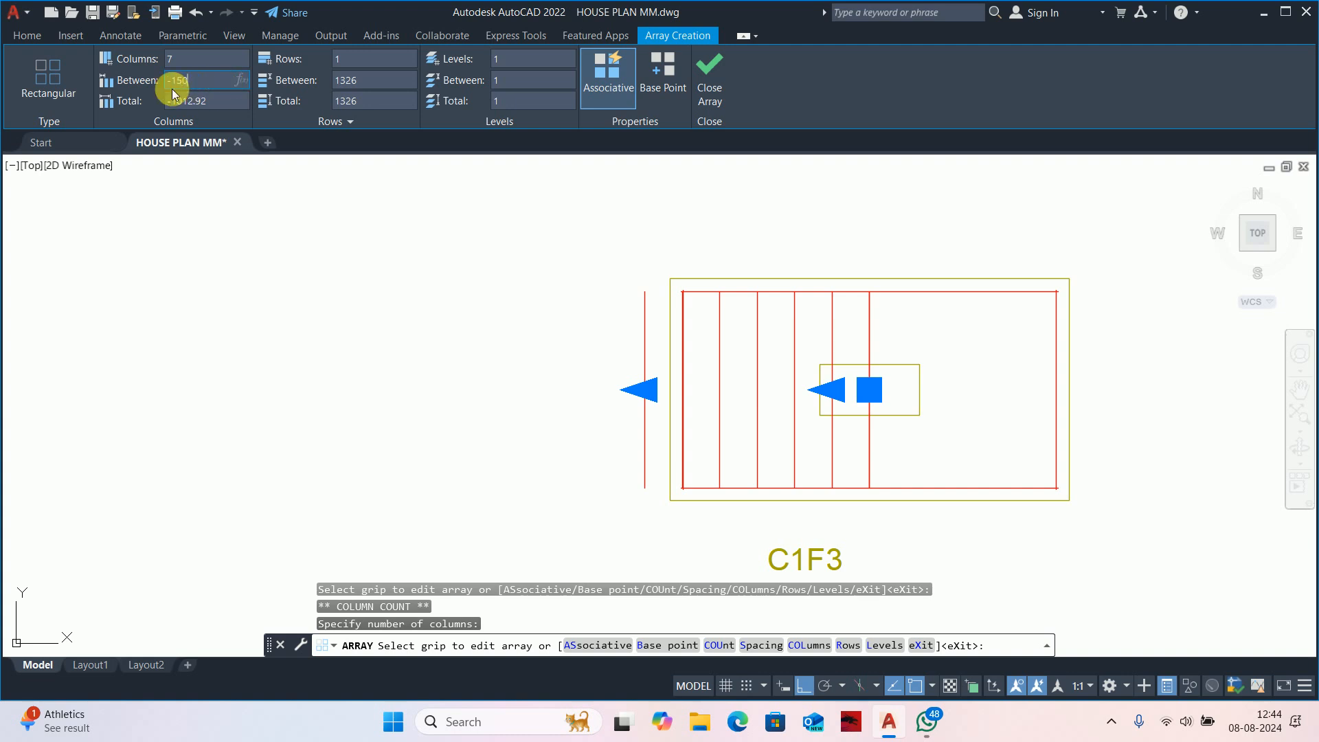
key("Return")
scroll(703, 326, "up", 4)
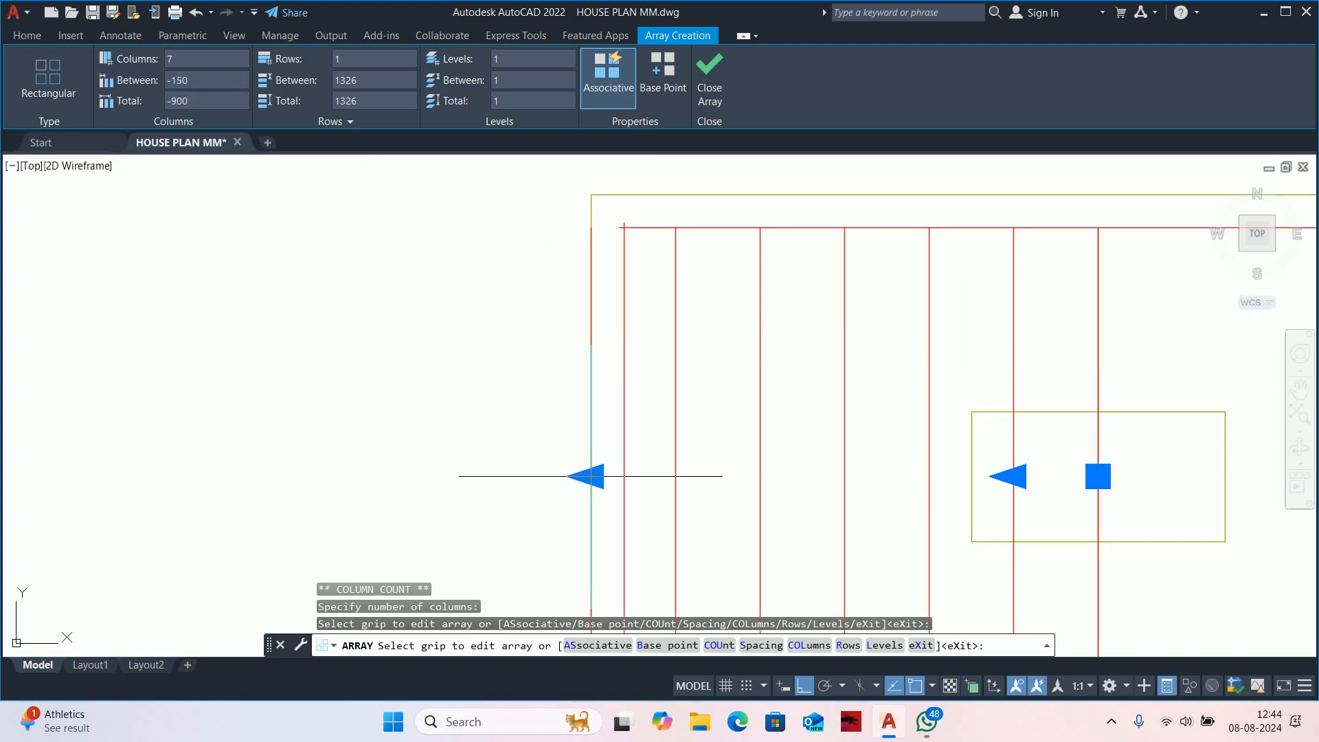
left_click(586, 475)
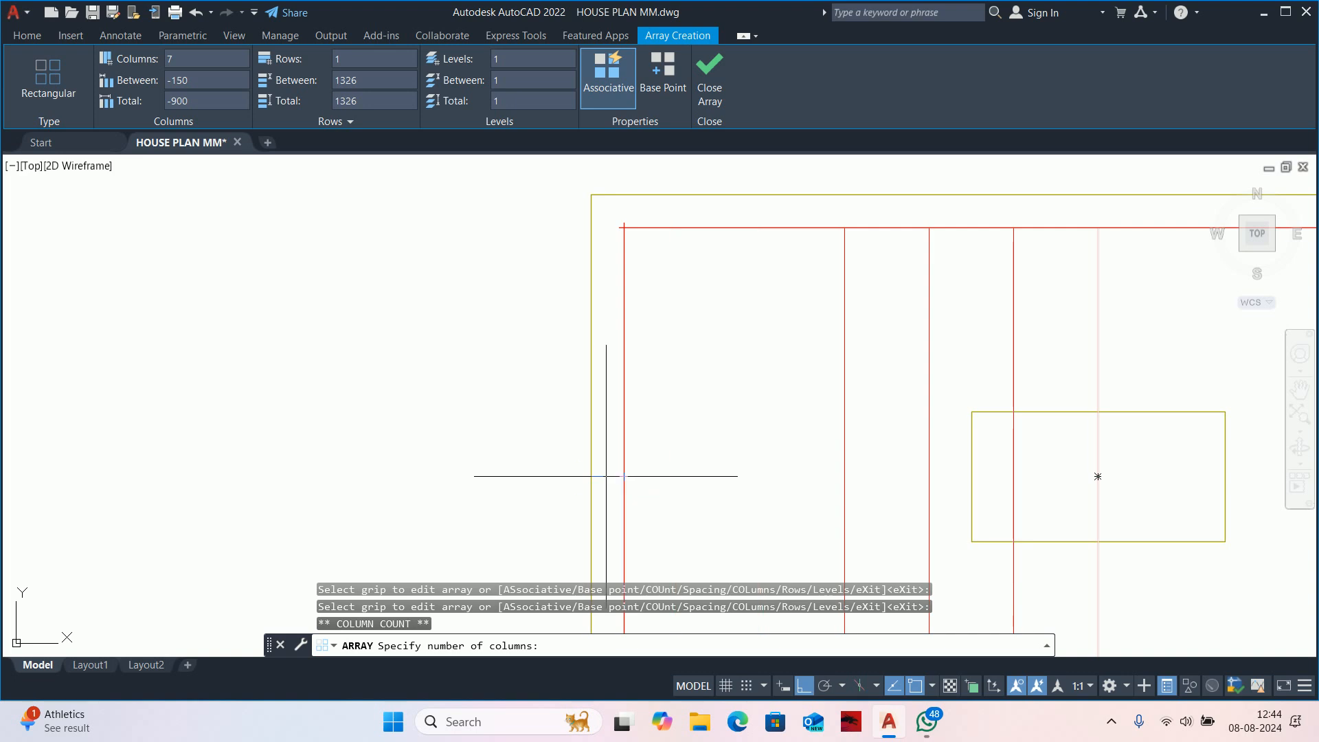
left_click(581, 477)
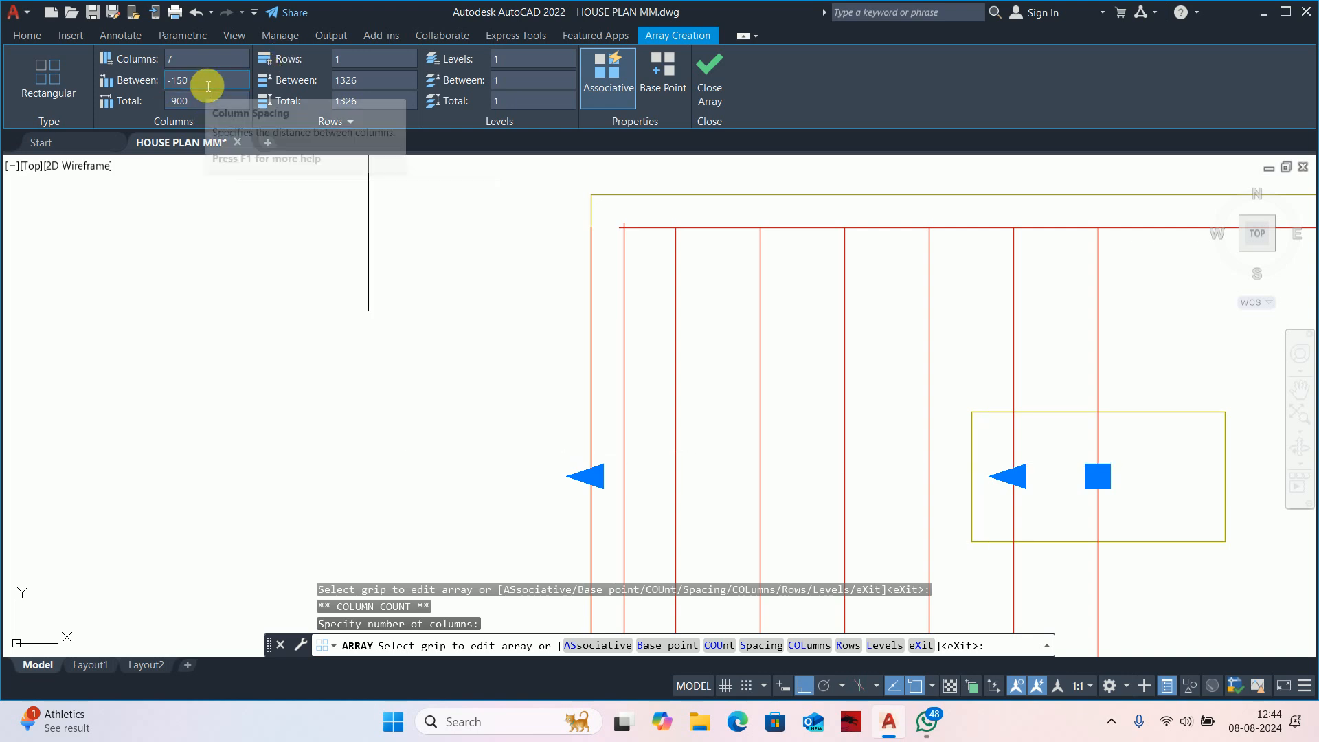
Set the array's column spacing to -160 mm and reduce it to 6 columns ending inside the left red line.
left_click(208, 86)
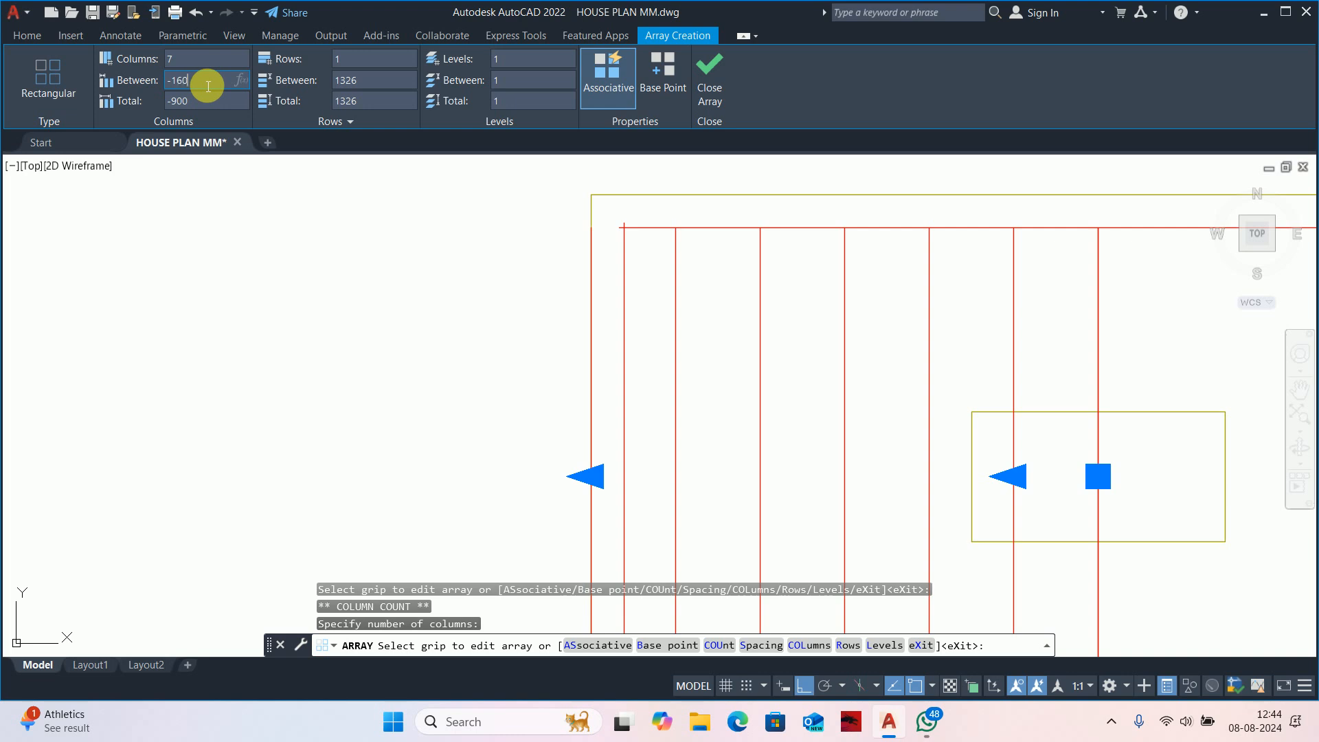
type("-160")
key("Return")
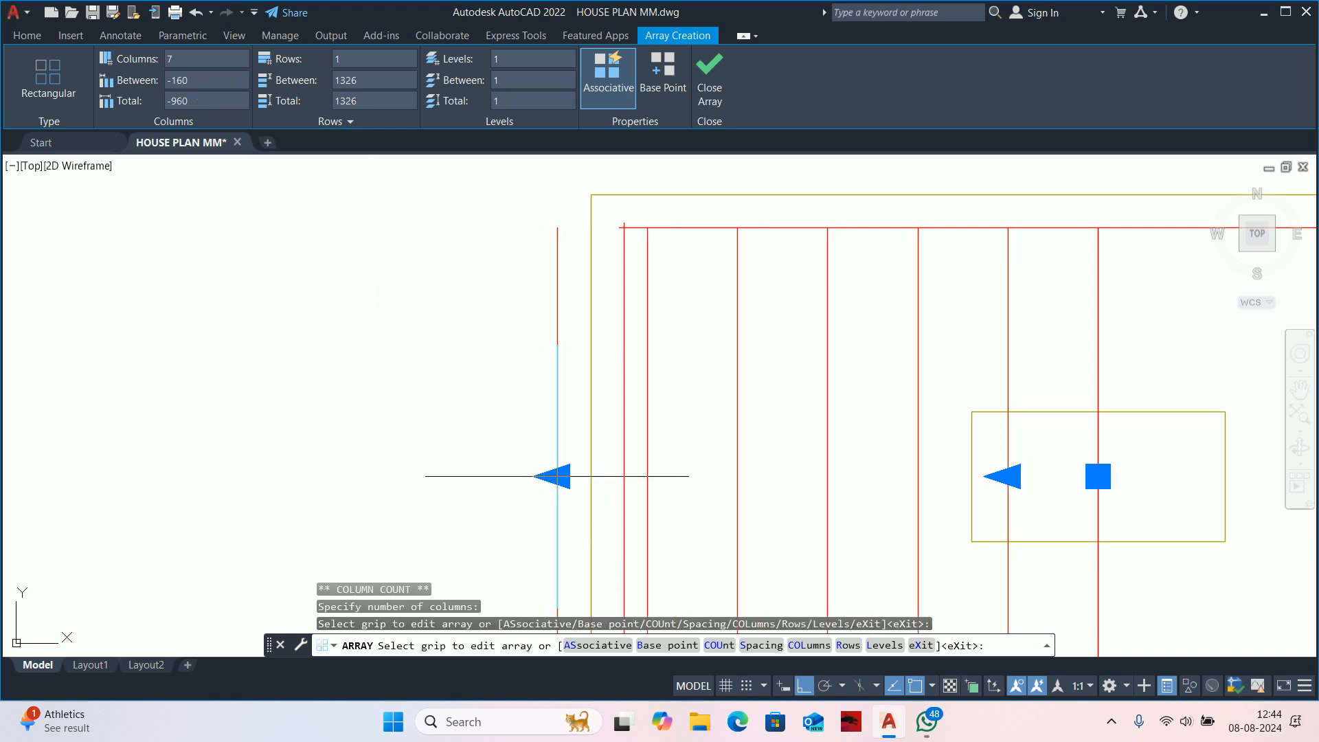
left_click(557, 476)
left_click(621, 477)
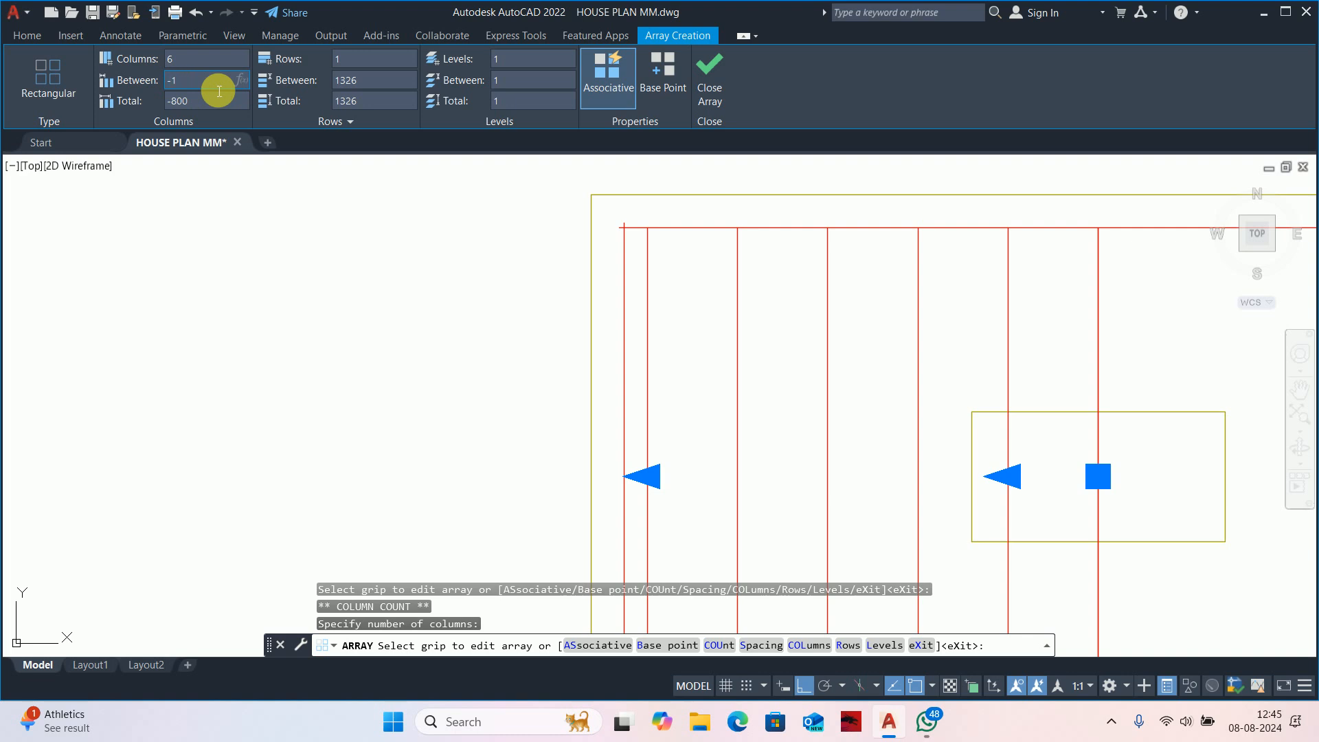
Try a column spacing of -170 mm, settle on -165 mm with 6 columns, and finish the array.
key("Return")
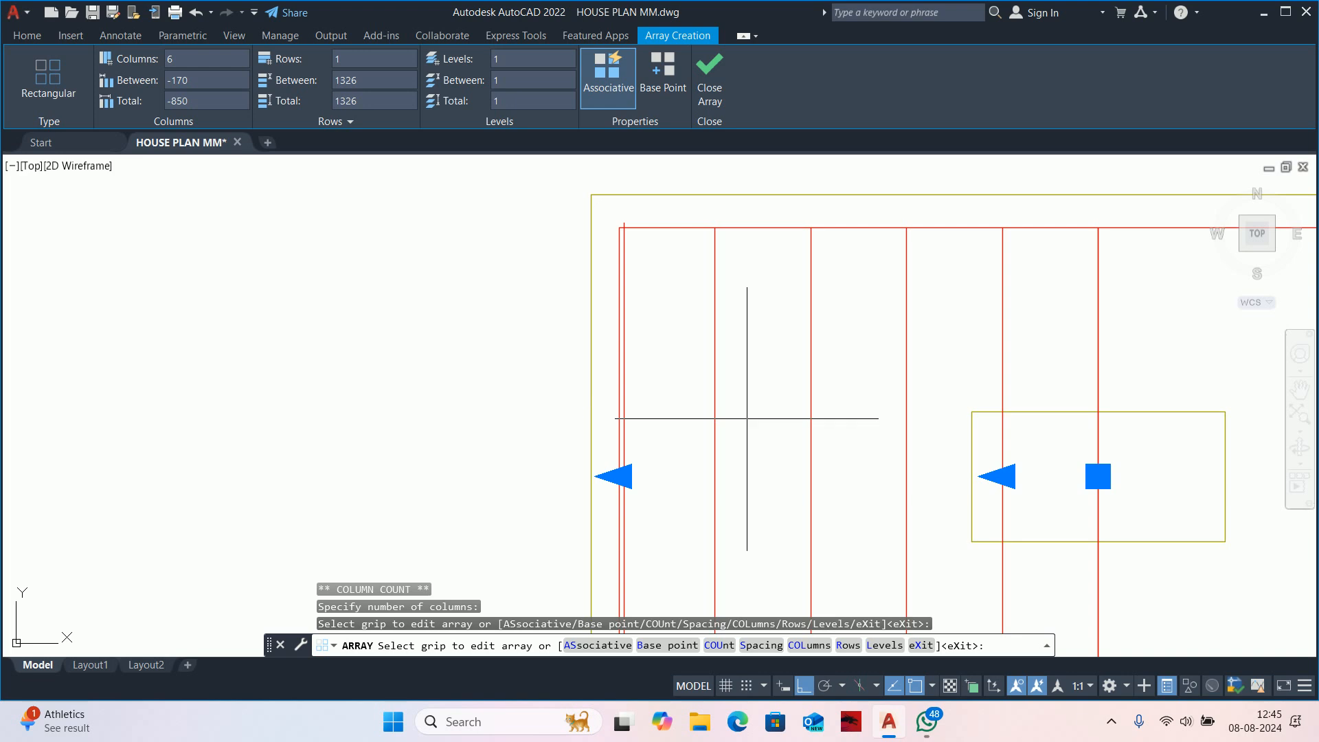
left_click(182, 81)
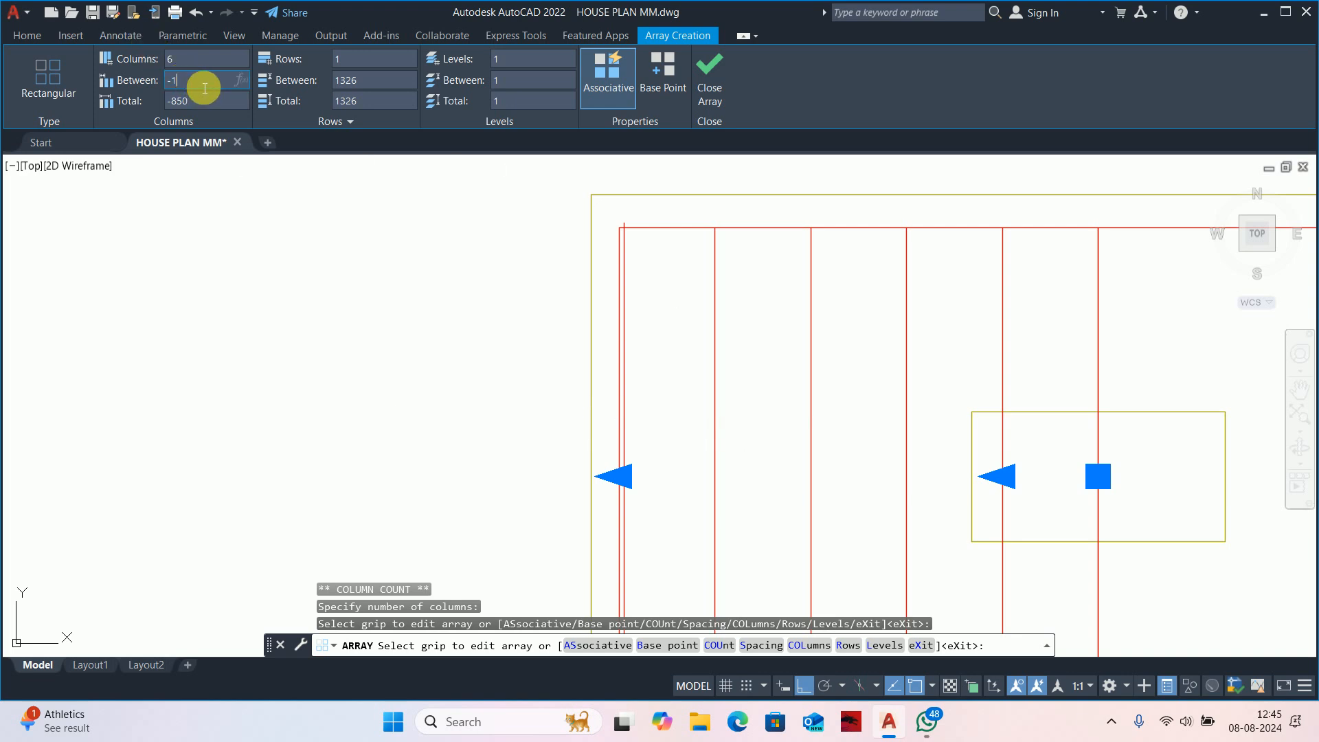
key("Return")
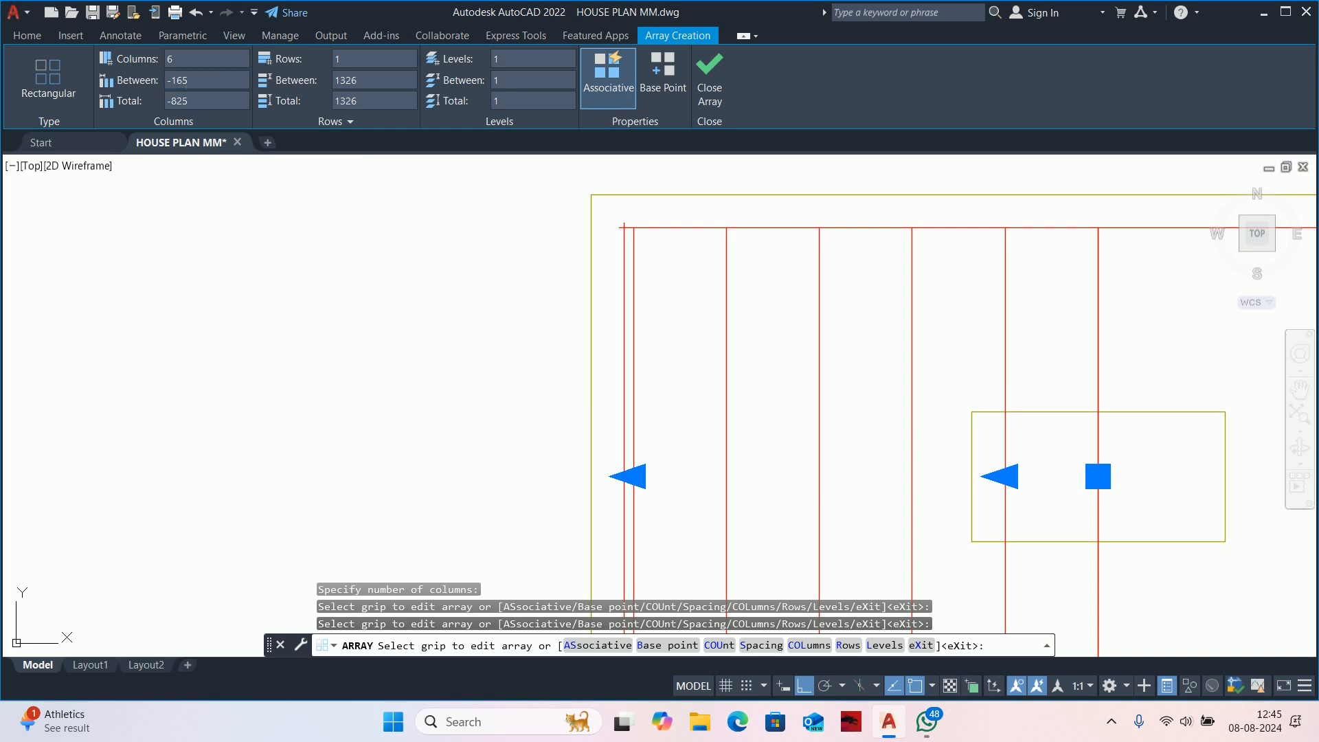
scroll(641, 422, "down", 5)
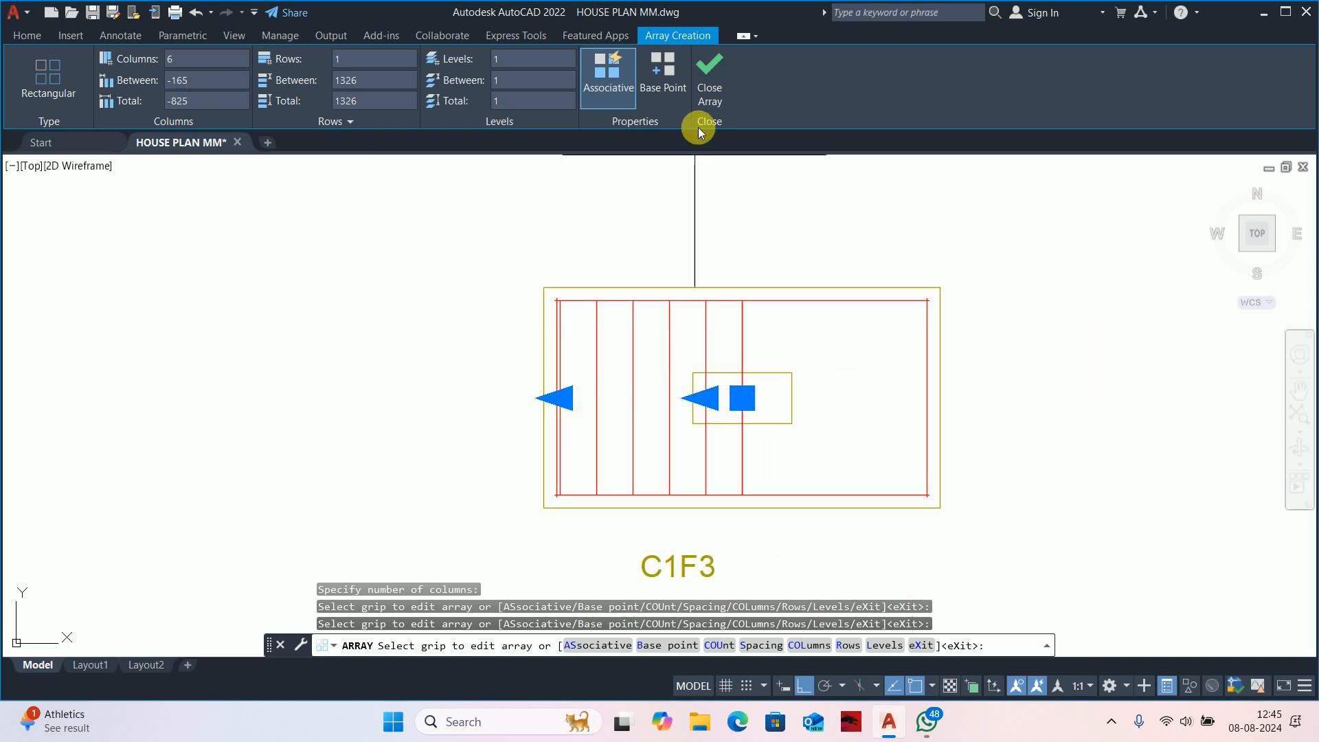
left_click(715, 72)
scroll(730, 337, "up", 3)
left_click(732, 352)
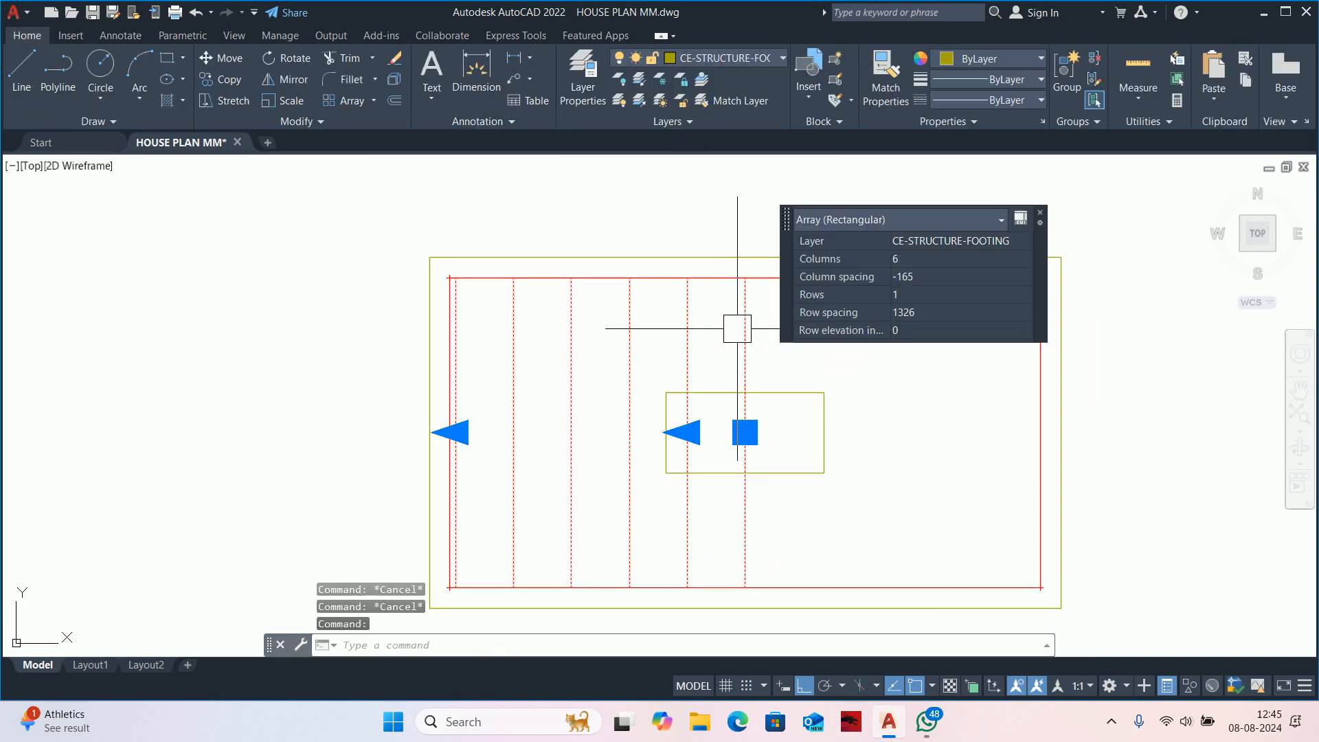
key("Escape")
type("mi")
key("Return")
left_click(738, 347)
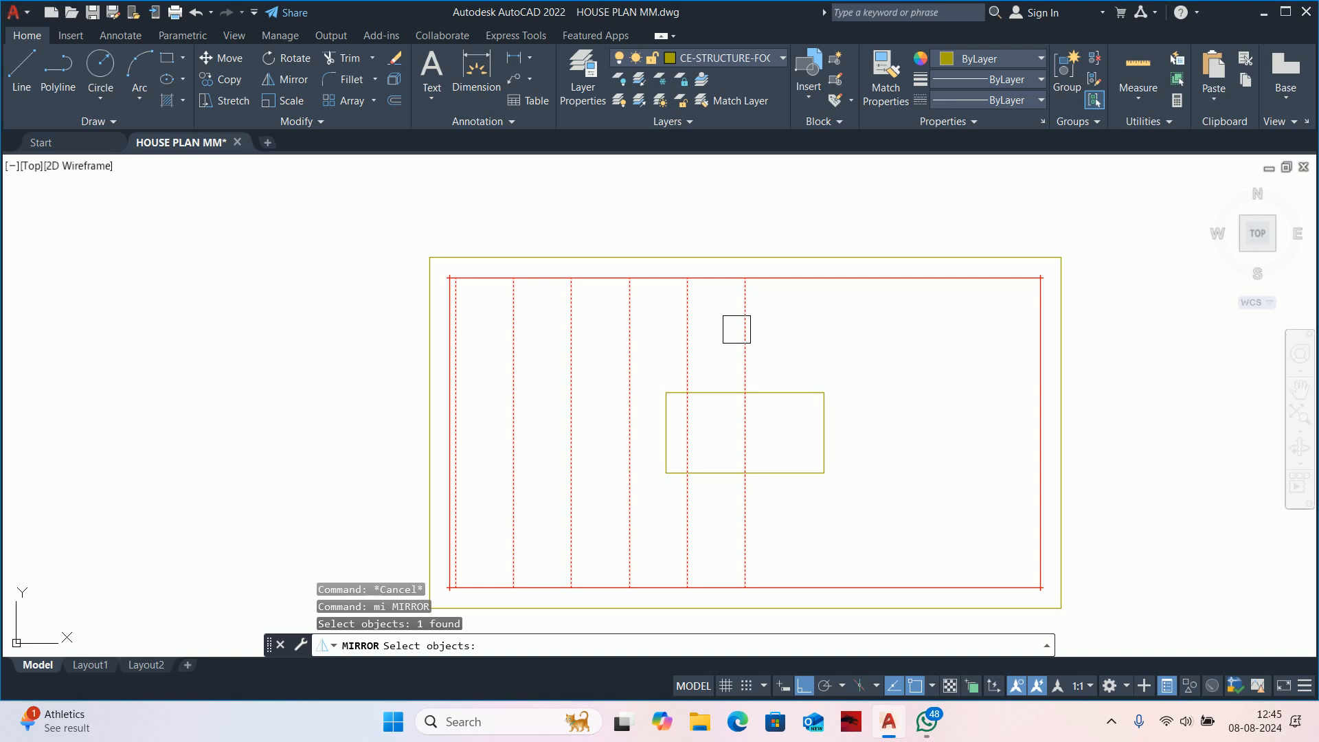
key("Escape")
key("Escape")
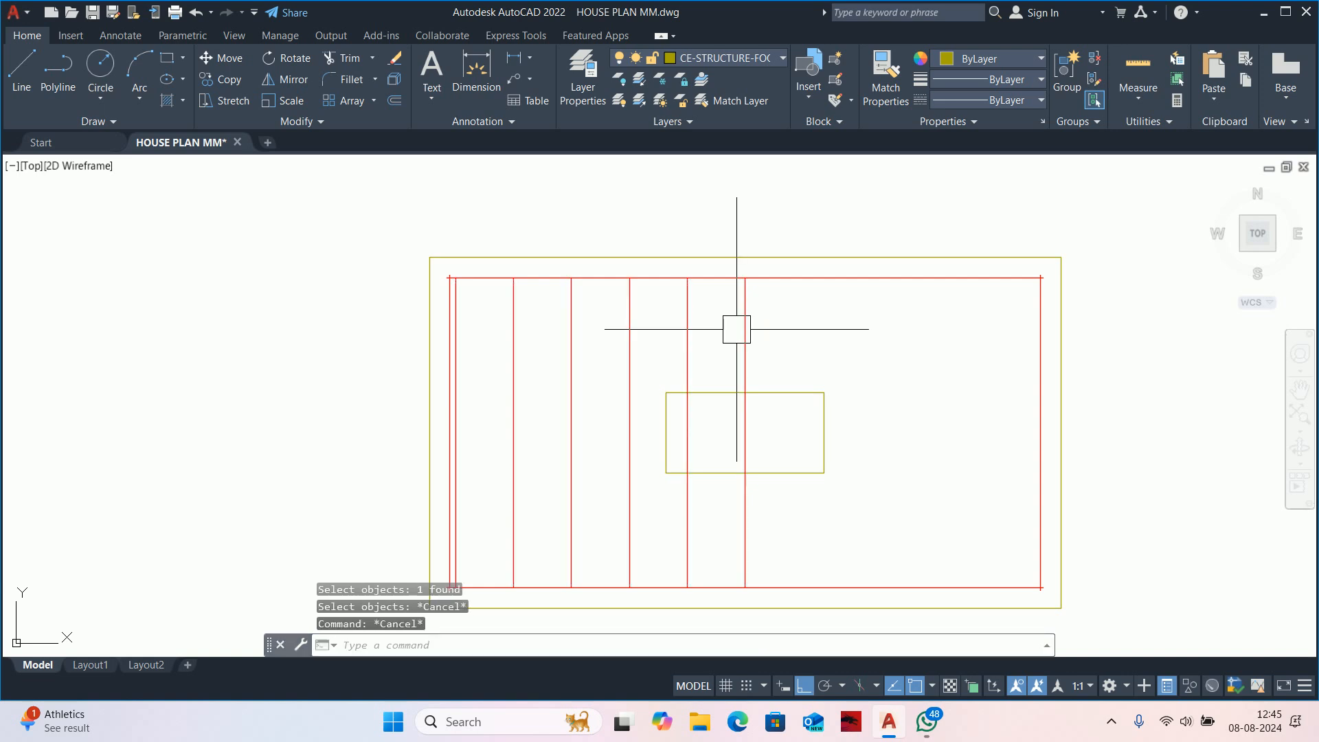
Explode the vertical bar array into individual lines.
type("x")
key("Return")
key("Escape")
key("Escape")
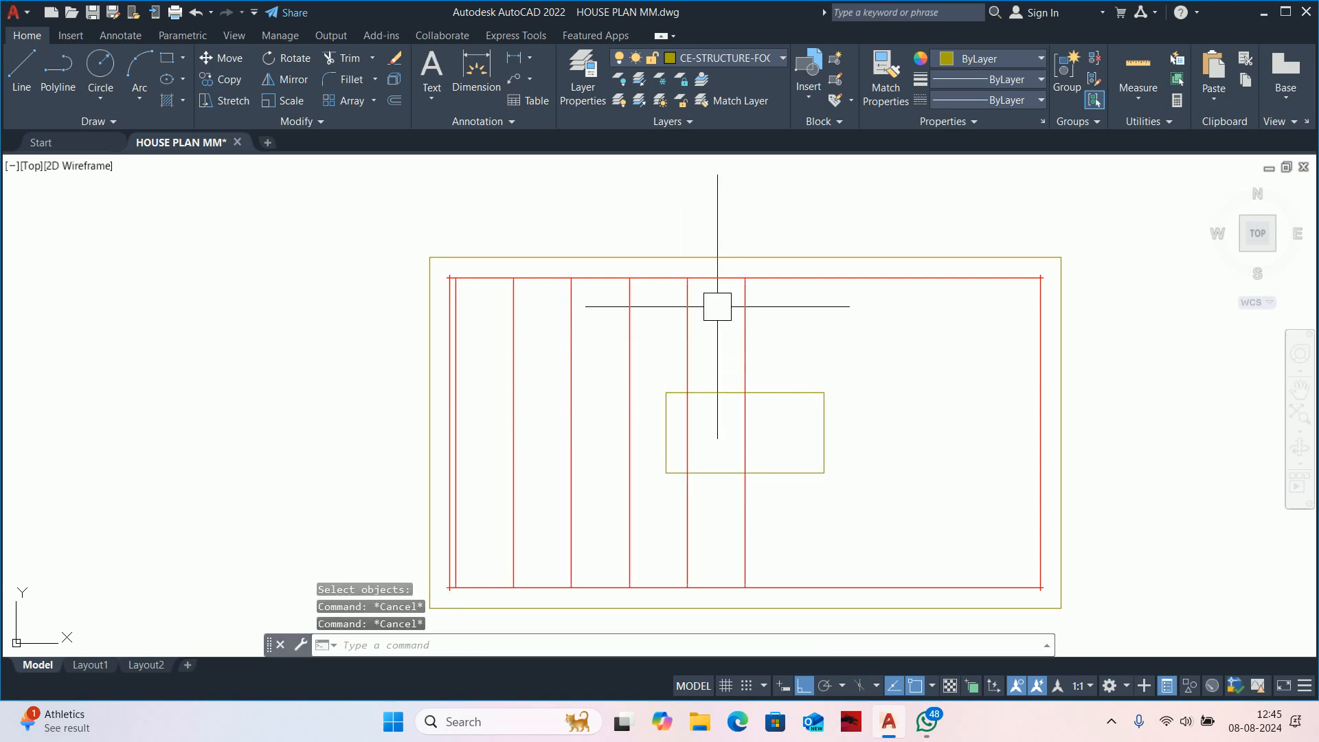
left_click(506, 626)
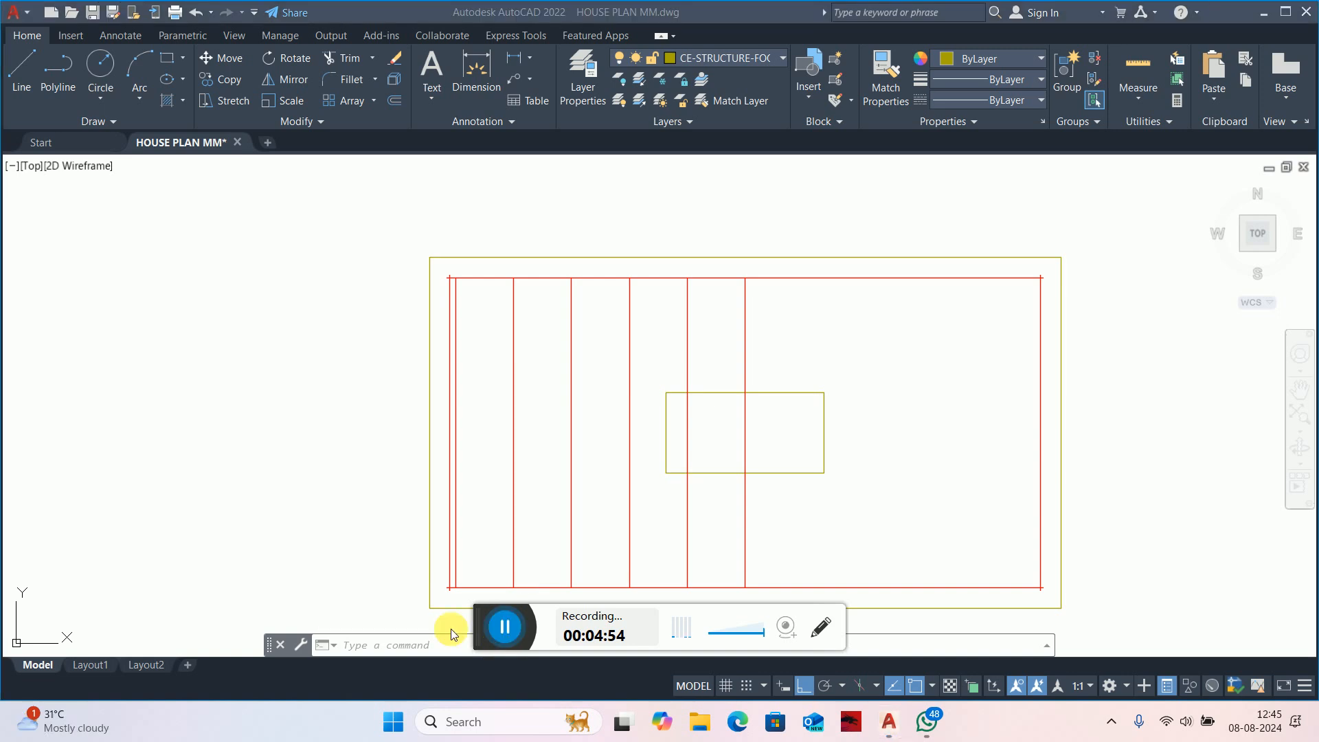
Delete the original 900 mm red line along the left cover edge.
scroll(447, 288, "up", 5)
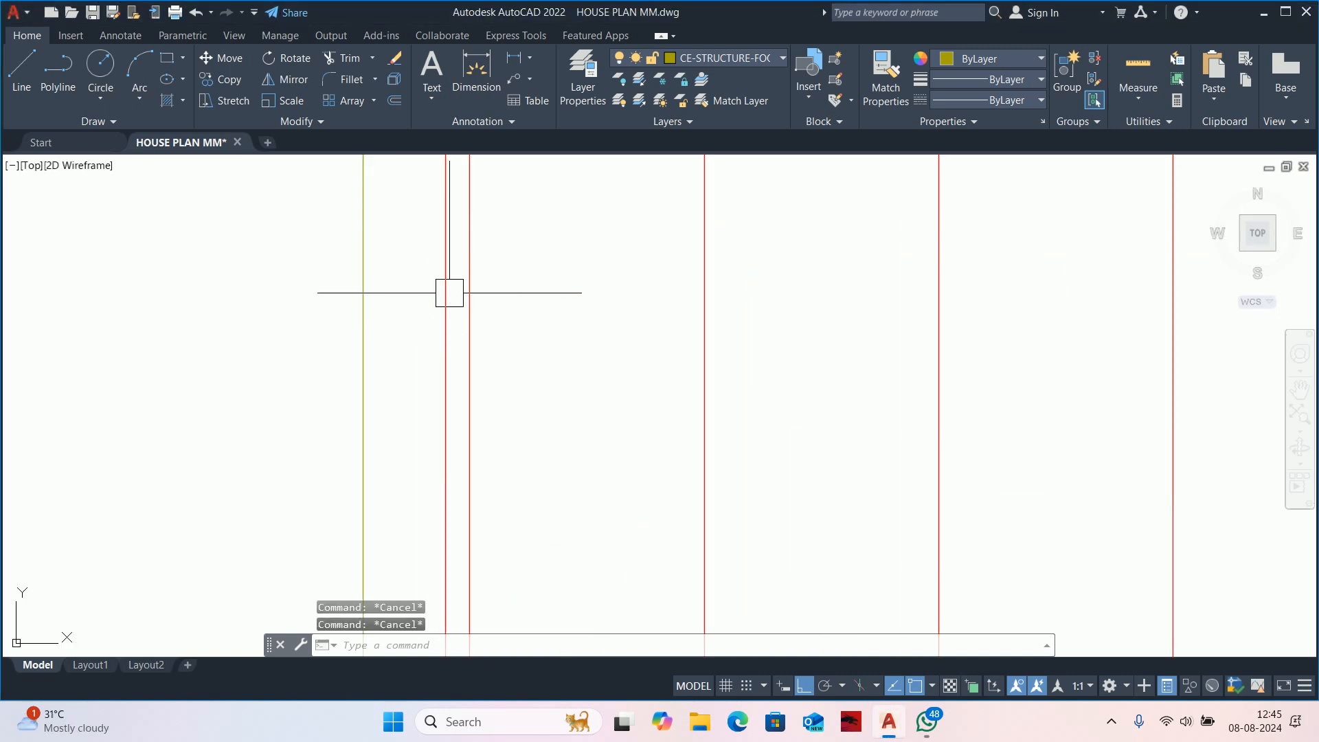
left_click(449, 271)
scroll(449, 271, "down", 5)
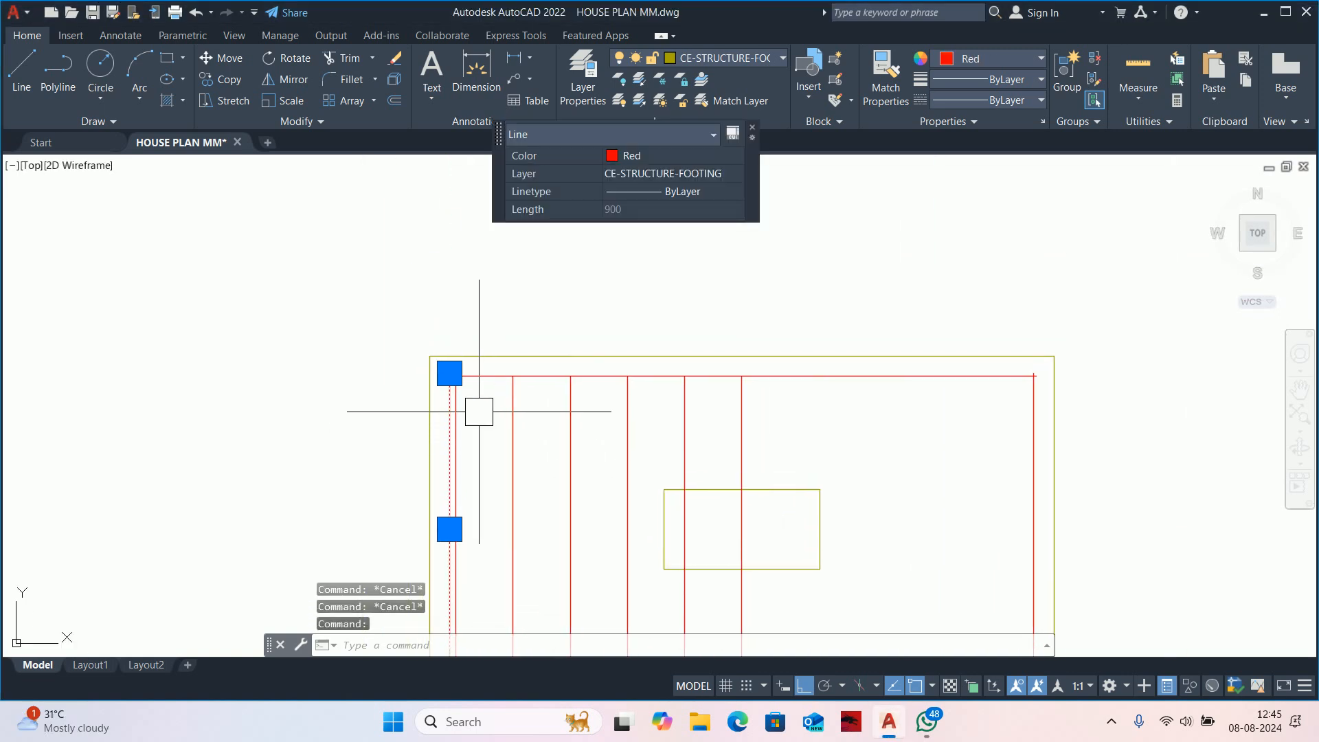
key("Delete")
key("Escape")
key("Escape")
Mirror the five bars left of centre about the vertical centre bar, keeping the source bars.
type("mi")
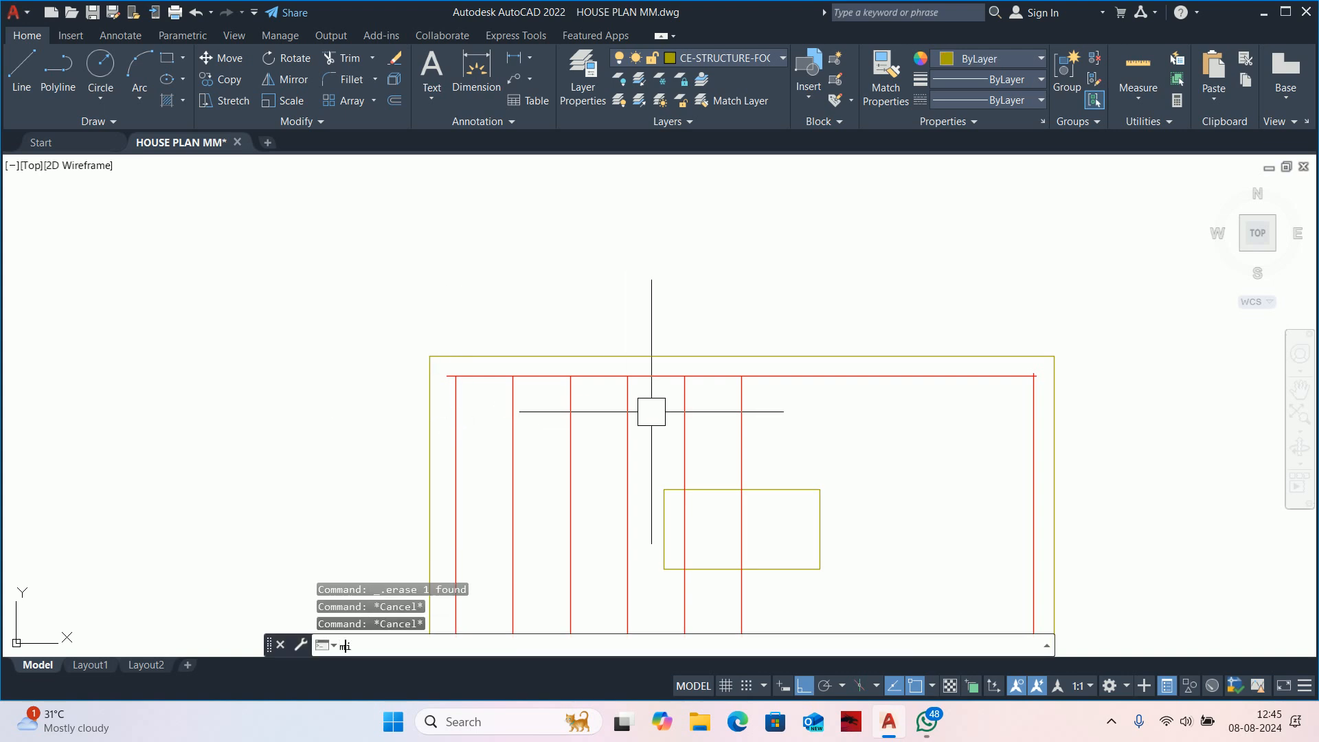
key("Return")
left_click(727, 439)
left_click(440, 407)
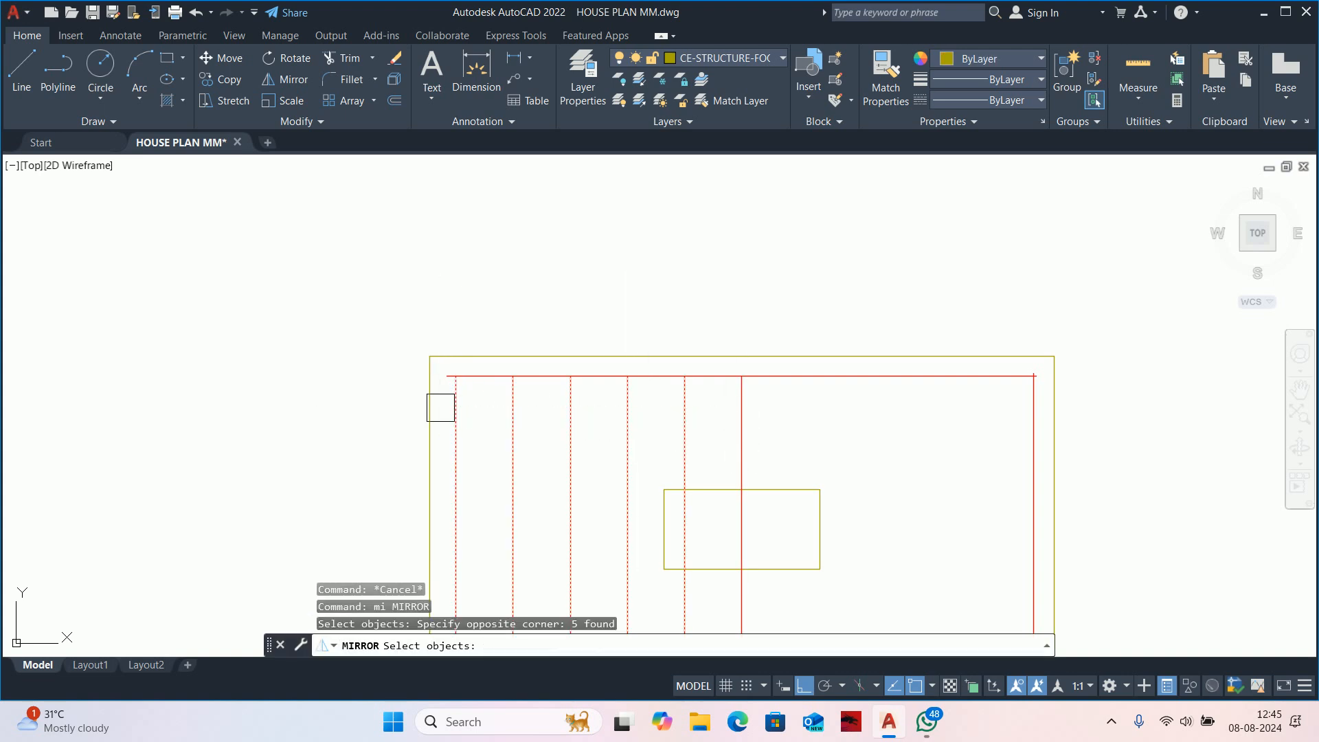
left_click(741, 376)
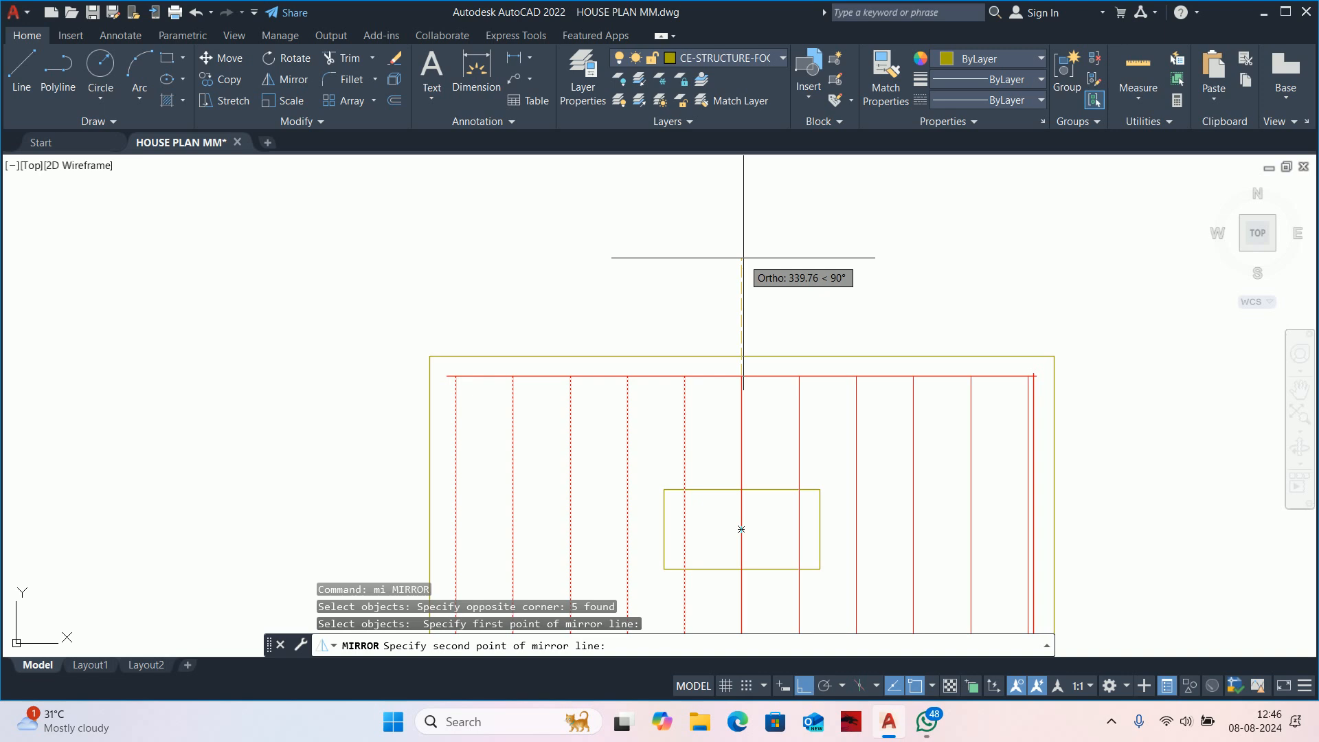
left_click(740, 268)
key("Return")
key("Escape")
key("Escape")
Delete the original red vertical line along the right cover edge of the footing.
scroll(982, 340, "up", 4)
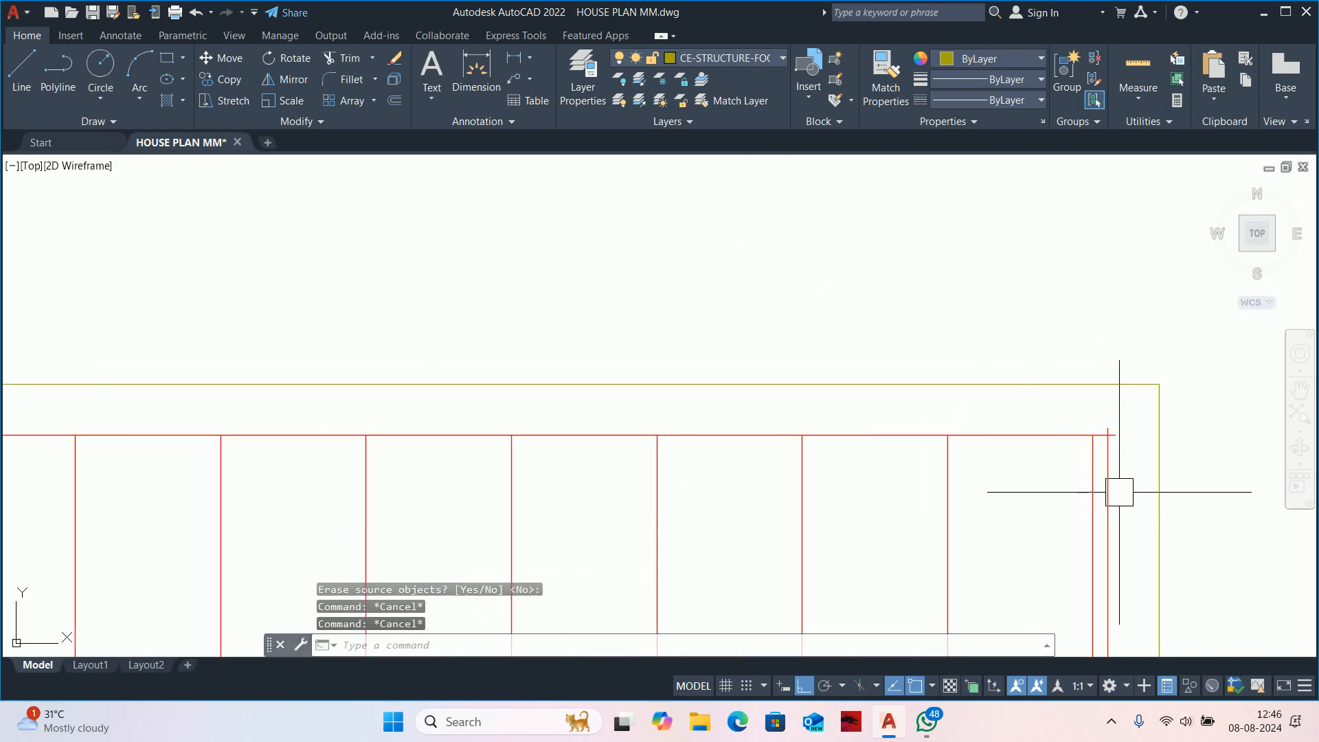
left_click(1118, 493)
key("Delete")
scroll(1050, 495, "down", 5)
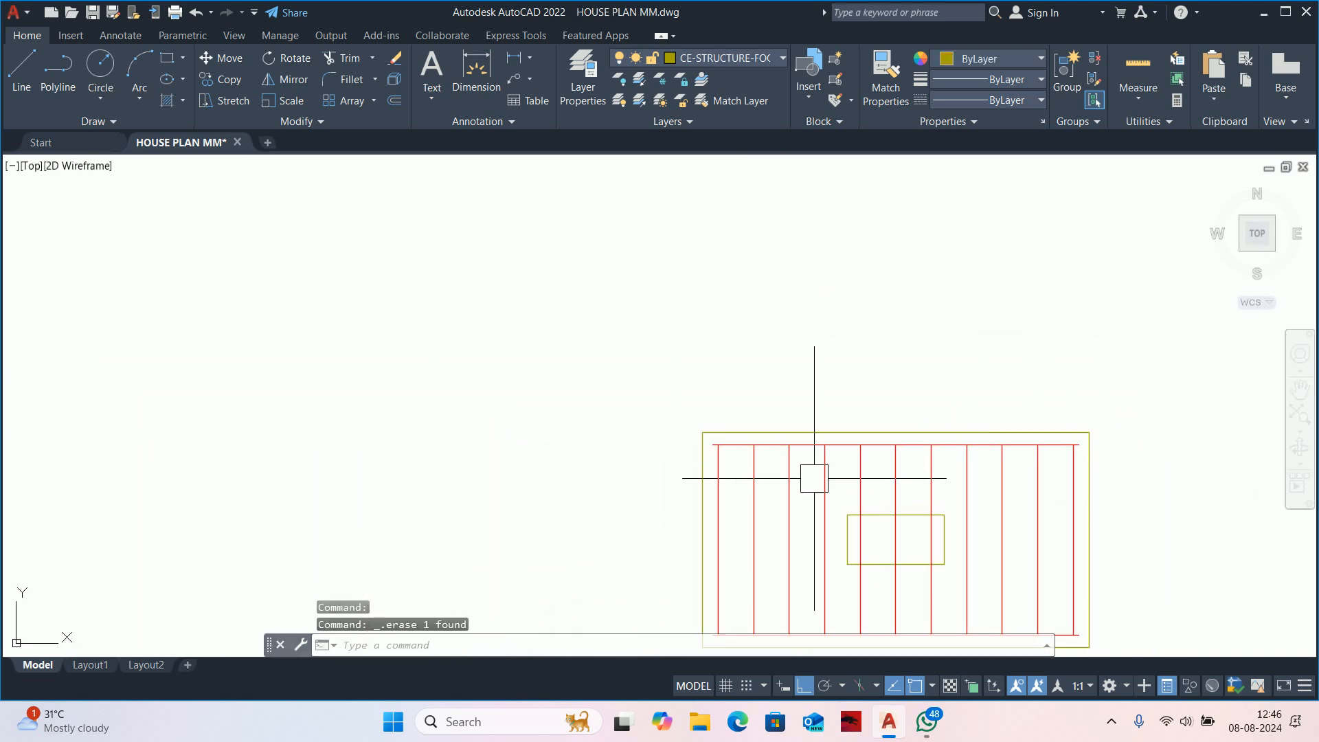
middle_click_drag(874, 536, 637, 420)
key("Escape")
key("Escape")
key("Escape")
scroll(637, 420, "up", 1)
left_click(701, 573)
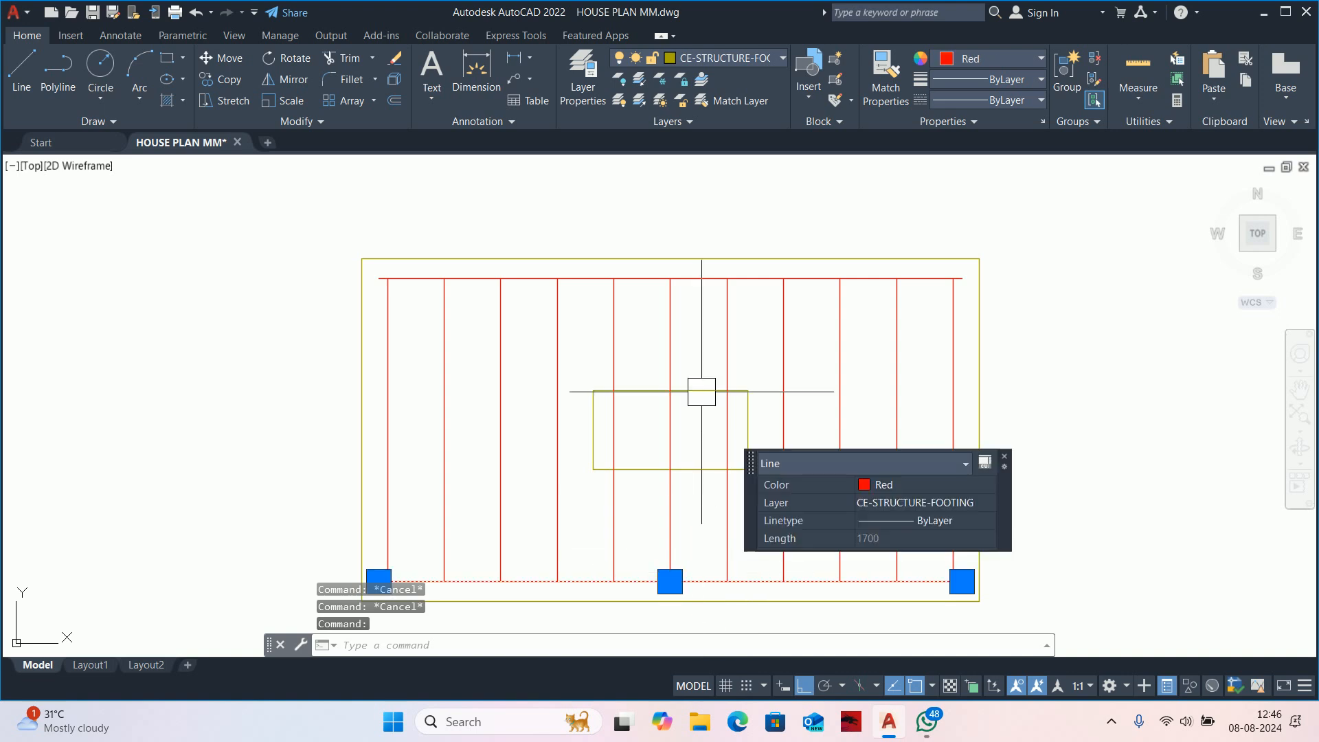
left_click(706, 281)
key("Escape")
key("Escape")
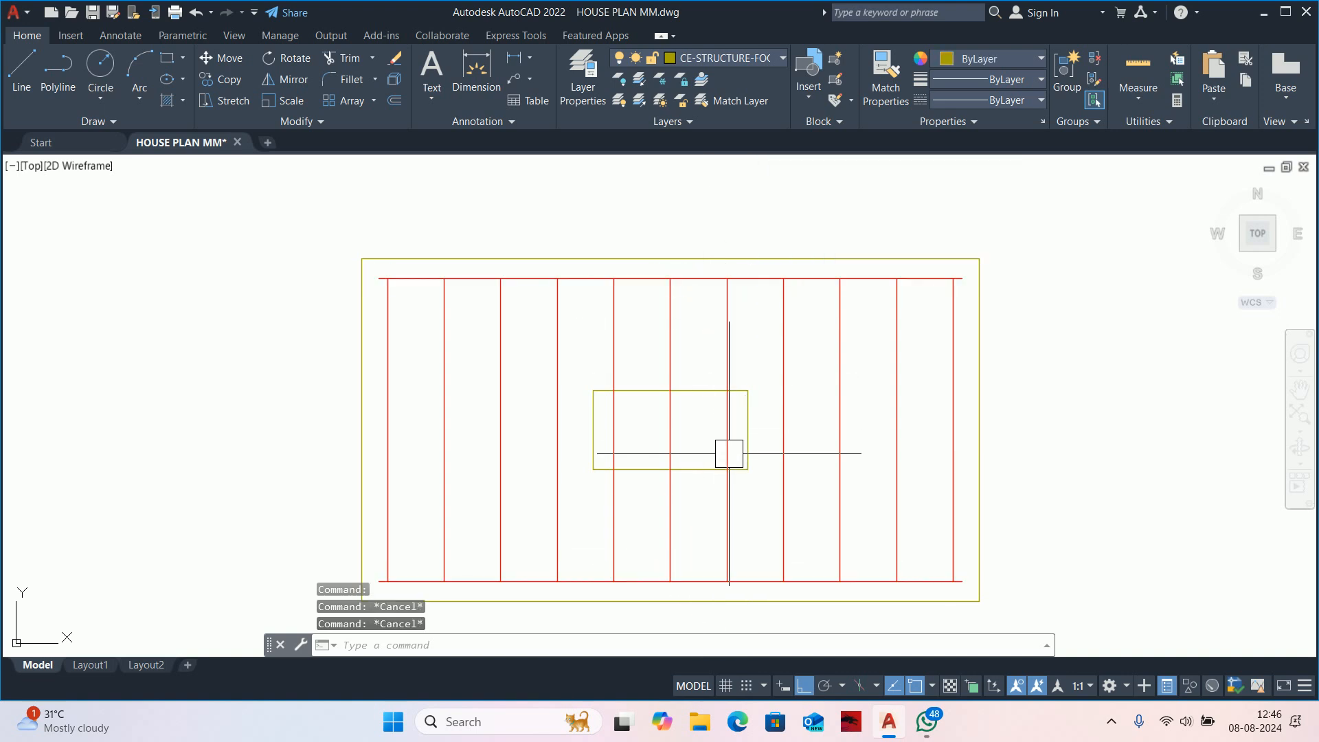
Draw a horizontal line from the centre bar's midpoint to a point aligned with the right ends of the horizontal edge bars.
key("Return")
left_click(669, 429)
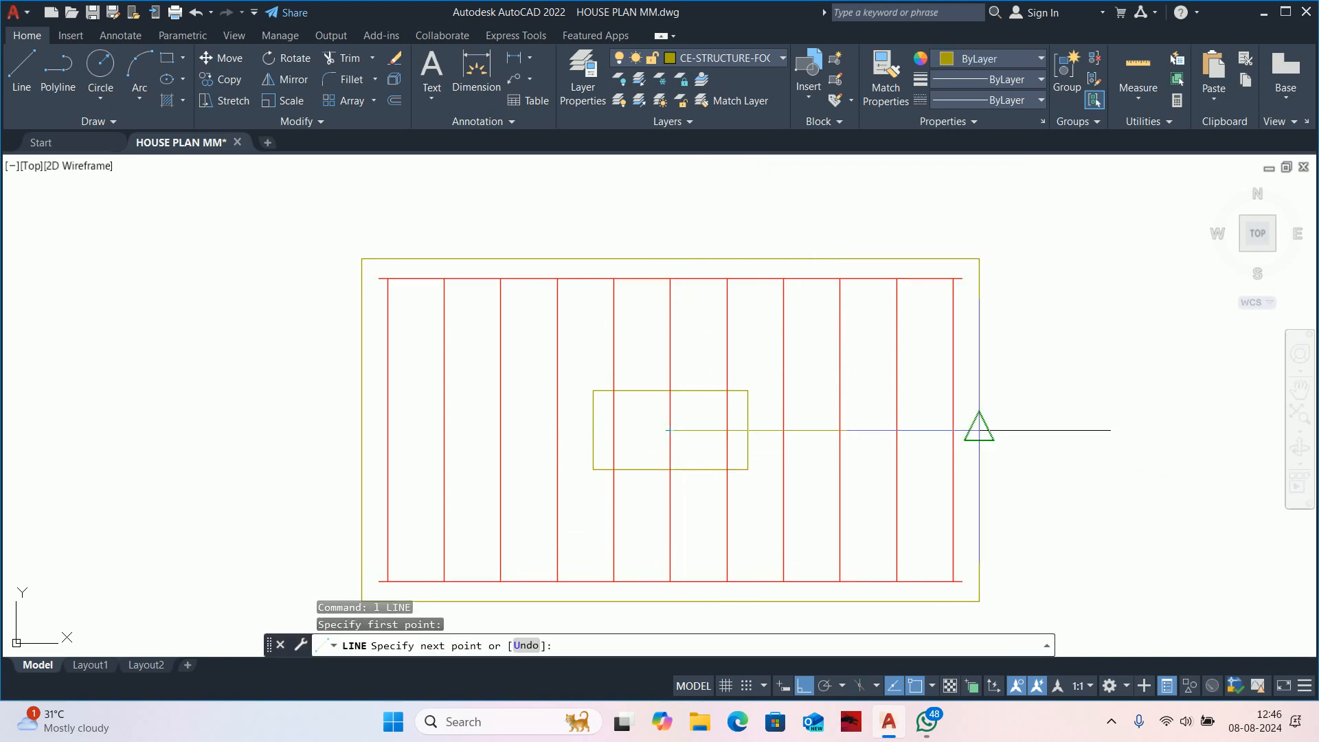
scroll(951, 564, "up", 2)
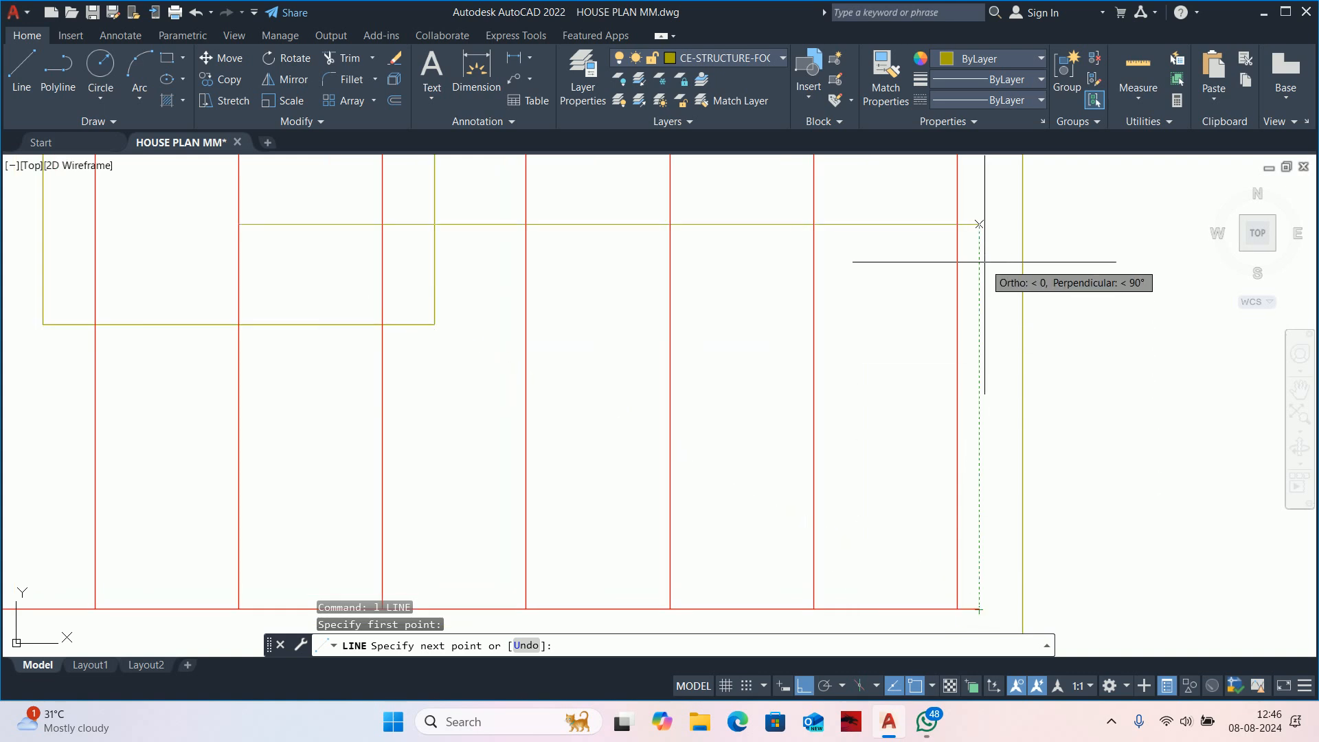
key("Escape")
scroll(980, 261, "down", 2)
key("Escape")
scroll(962, 342, "up", 5)
key("Escape")
key("Escape")
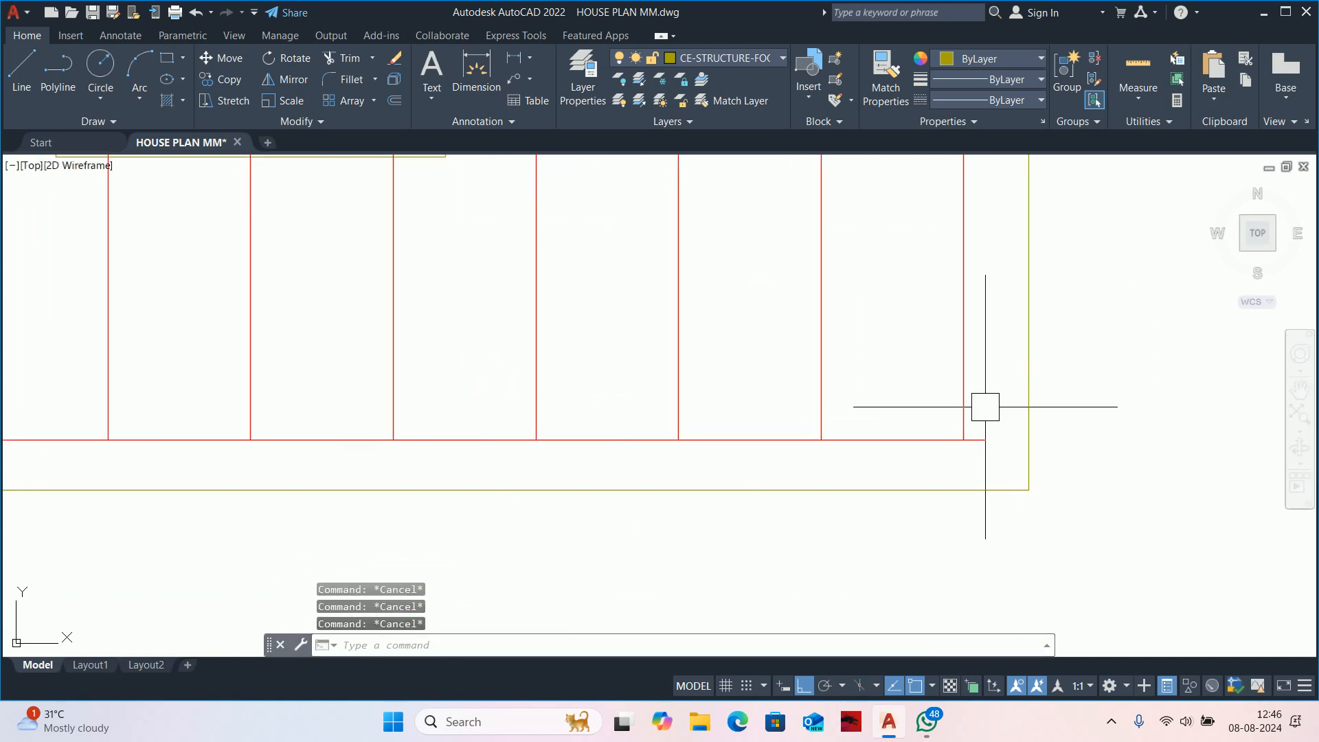
Stretch the lower ends of all vertical bars 8 mm downward past the lower horizontal bar.
type("s")
key("Return")
middle_click_drag(980, 435, 983, 419)
left_click(987, 433)
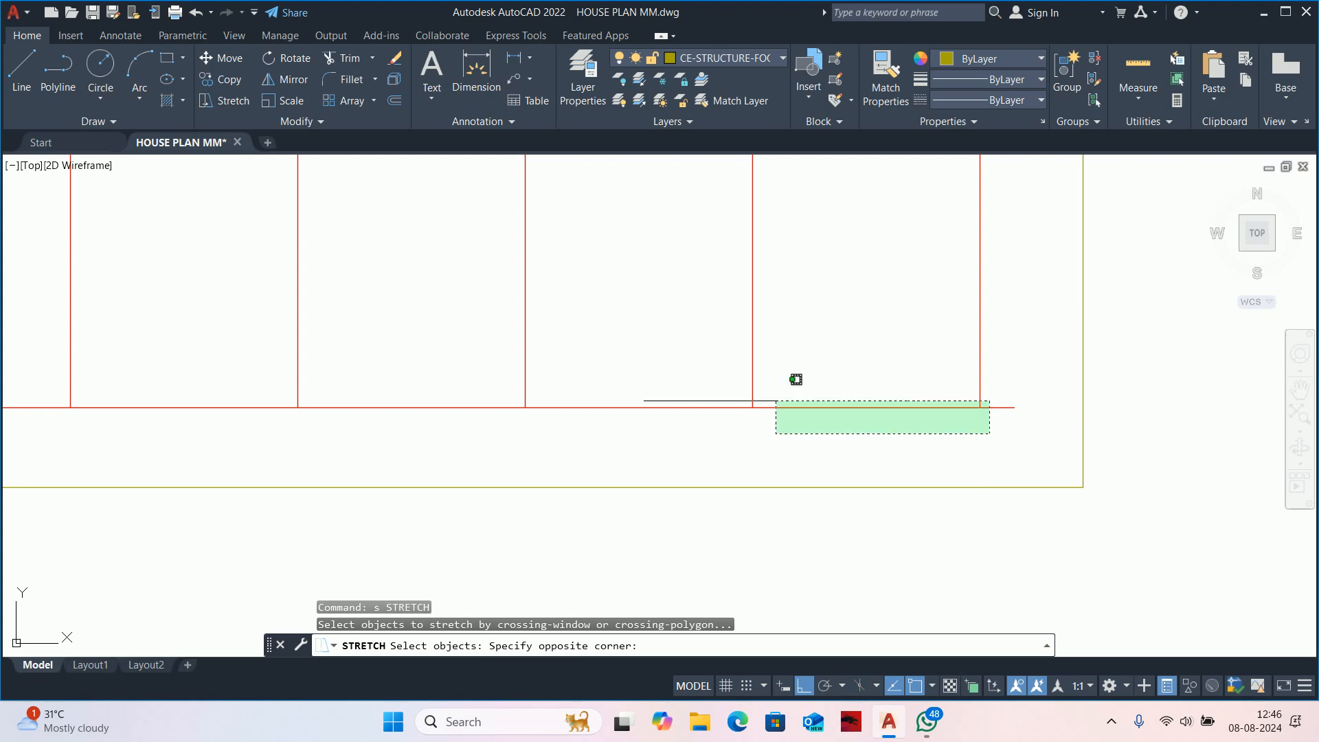
scroll(790, 398, "down", 2)
left_click(210, 297)
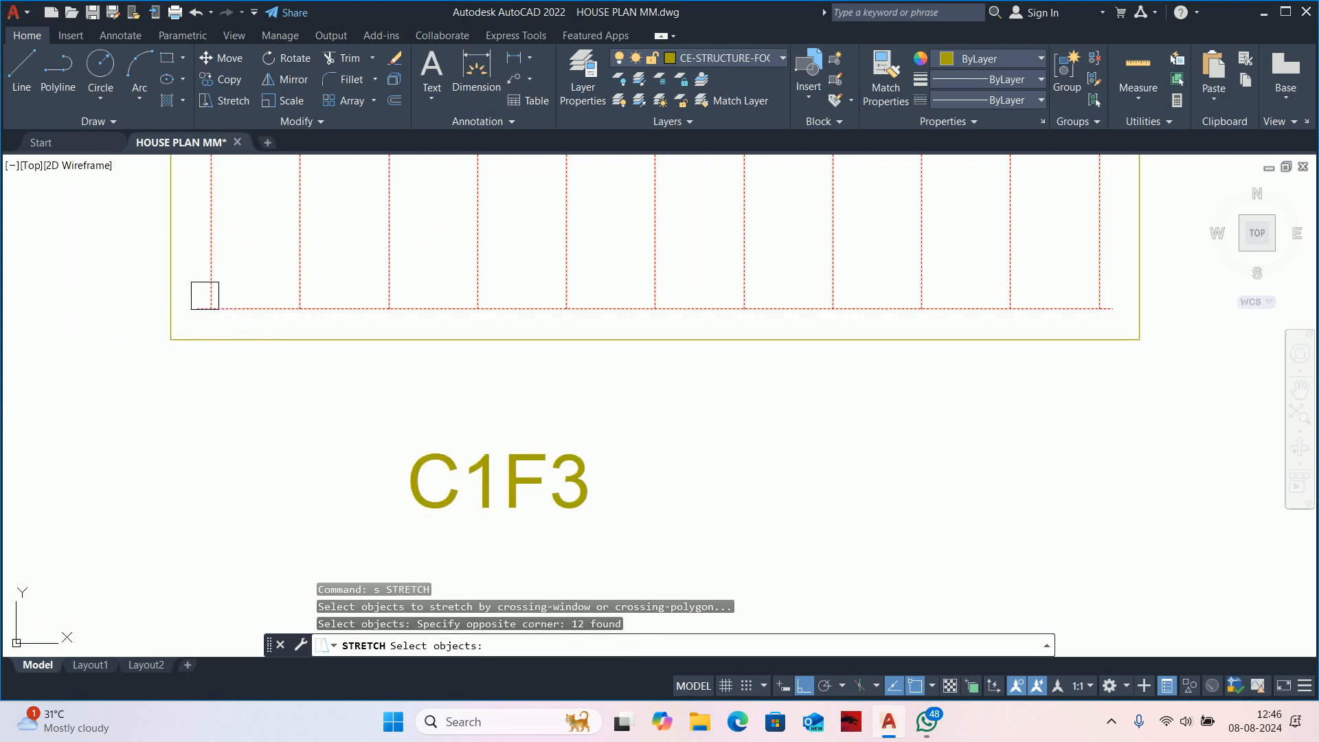
key("Return")
left_click(241, 375)
type("8")
key("Return")
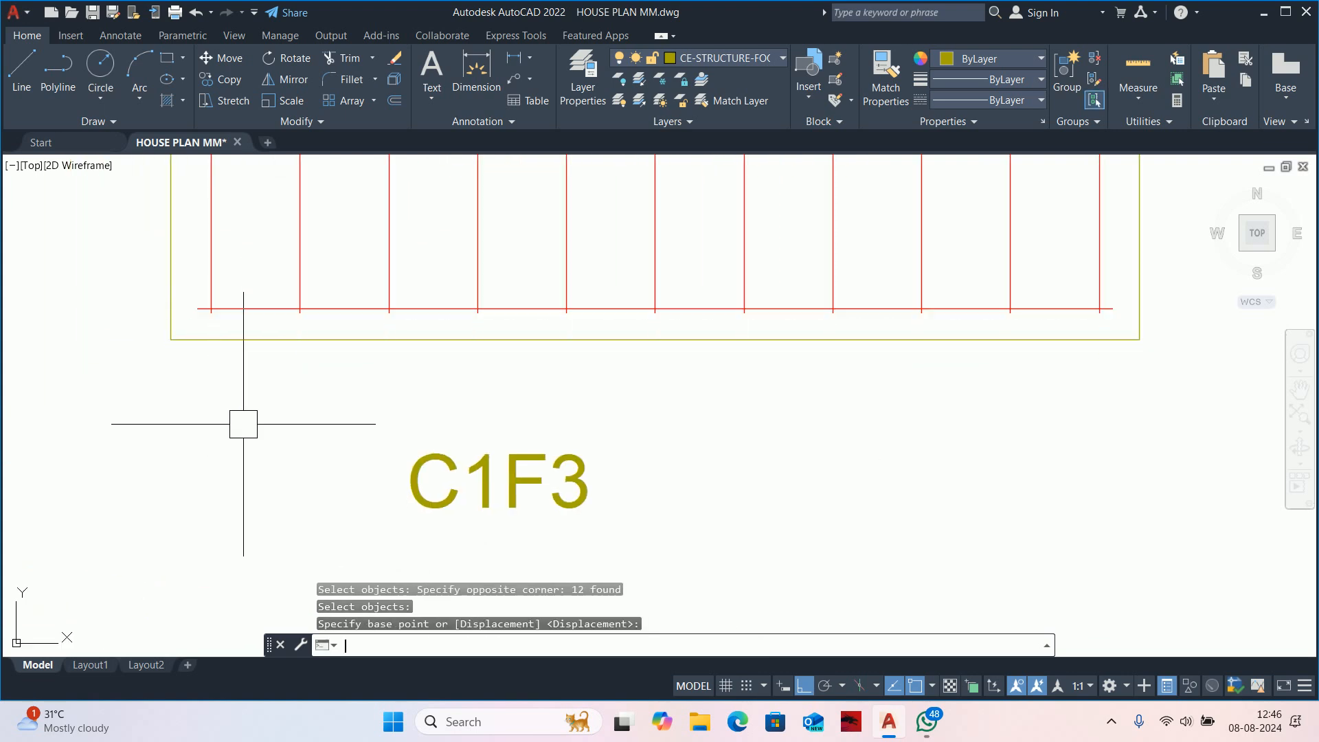
key("Escape")
key("Escape")
Stretch the upper ends of all vertical bars 8 mm upward past the upper horizontal bar.
scroll(751, 295, "down", 4)
middle_click_drag(790, 165, 833, 406)
scroll(897, 357, "up", 2)
key("Return")
scroll(968, 460, "up", 2)
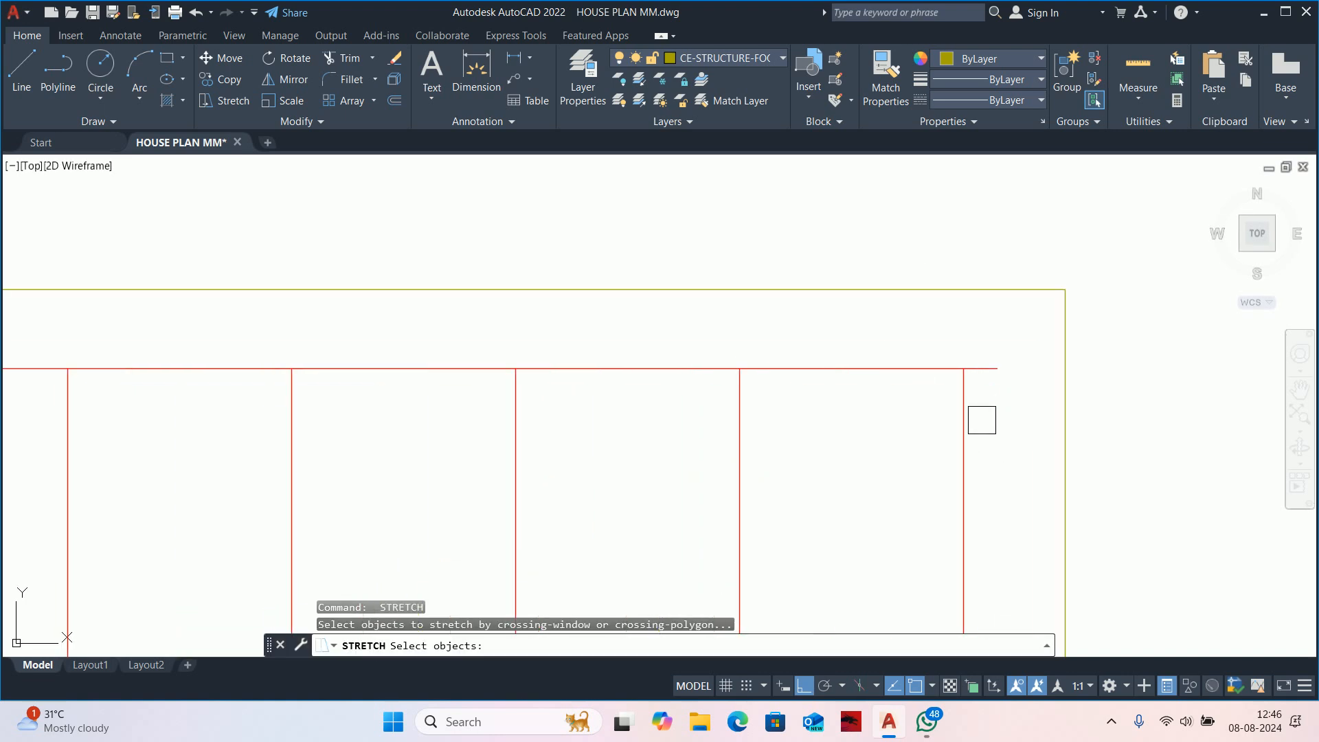
left_click(983, 418)
scroll(380, 377, "down", 2)
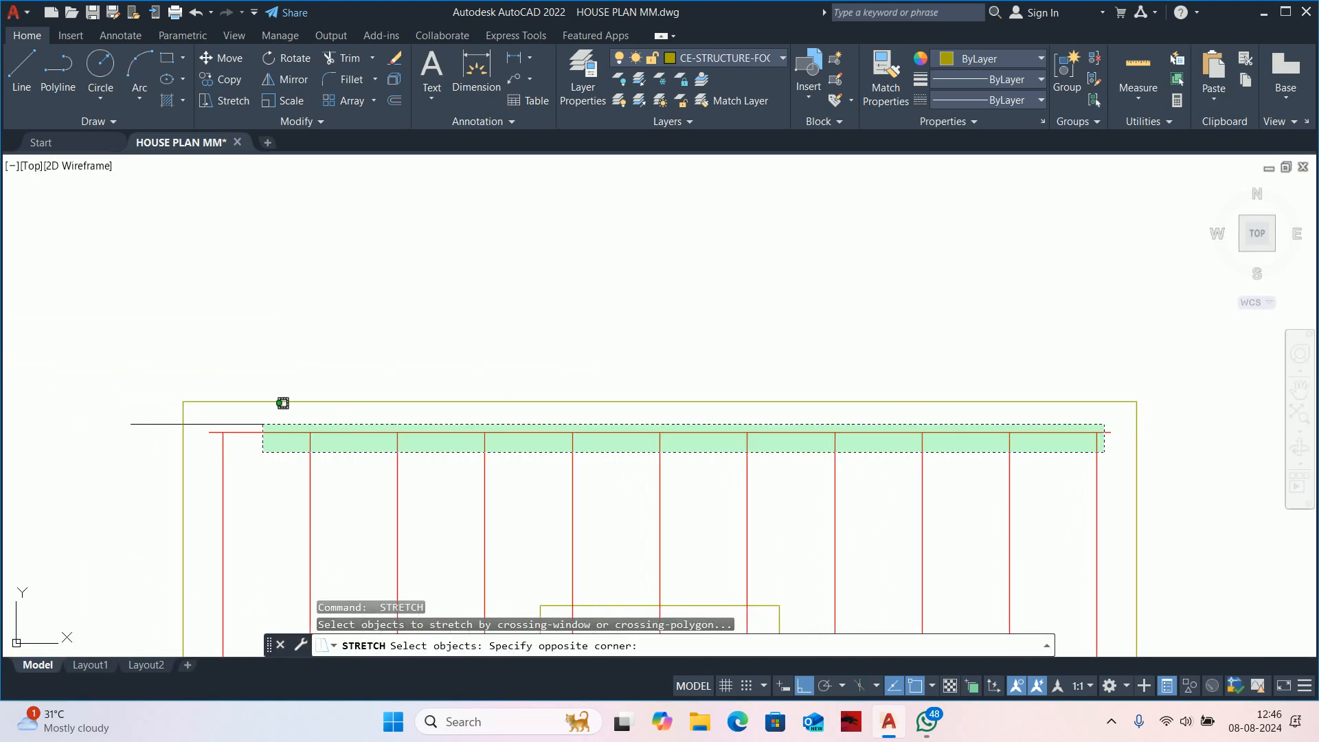
left_click(219, 419)
key("Return")
left_click(276, 320)
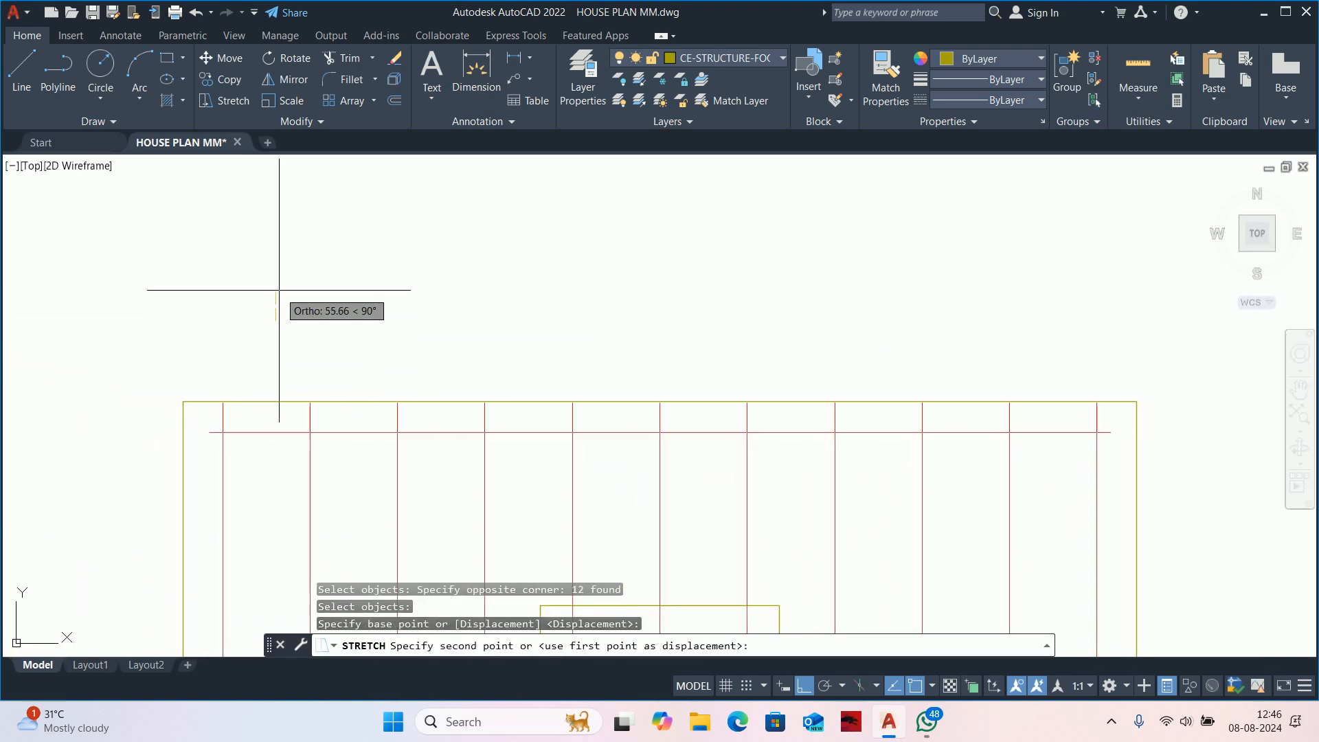
key("Escape")
key("Escape")
key("Escape")
Lengthen the horizontal centre line leftward so it spans the same length as the upper and lower horizontal bars.
scroll(586, 412, "down", 4)
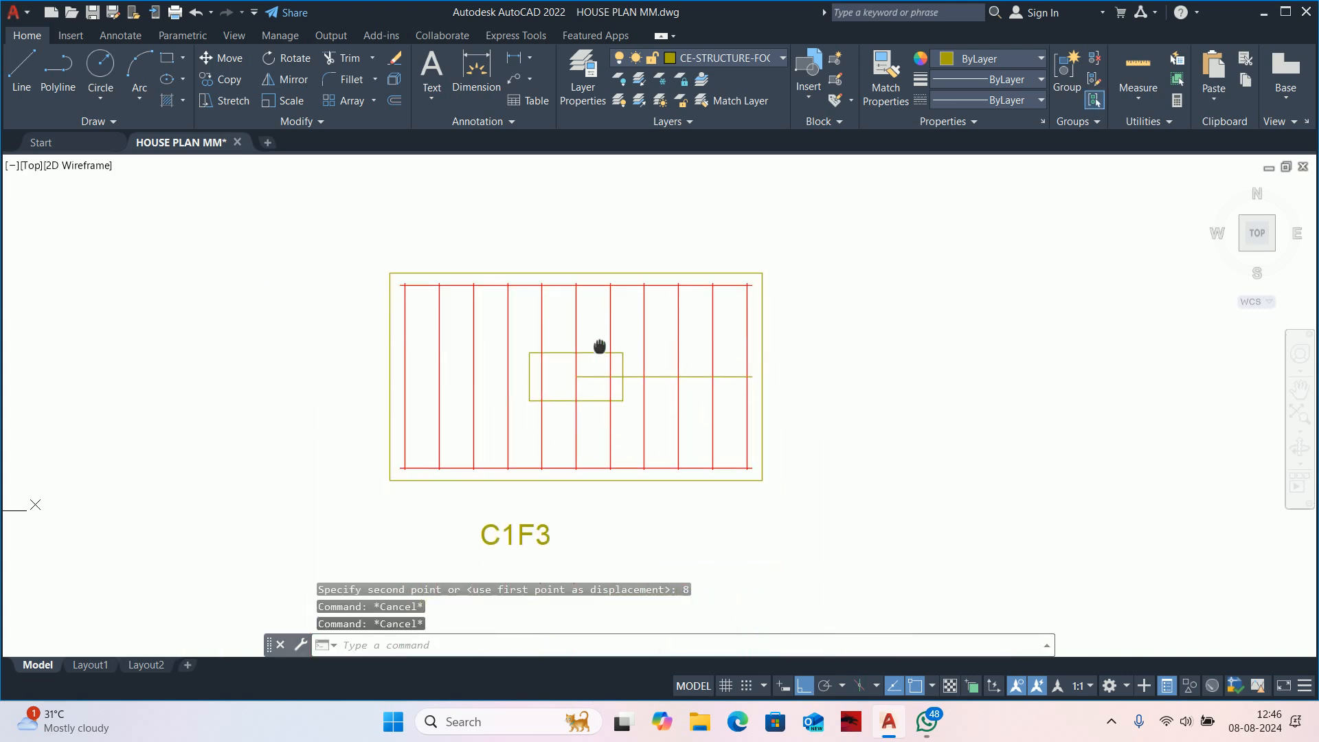
scroll(735, 369, "up", 4)
middle_click_drag(745, 392, 899, 398)
left_click(517, 386)
left_click(495, 390)
middle_click_drag(280, 453, 745, 422)
scroll(958, 395, "down", 1)
left_click(813, 354)
key("Escape")
key("Escape")
key("Escape")
Match the horizontal centre line's properties to the red lower horizontal bar.
type("ma")
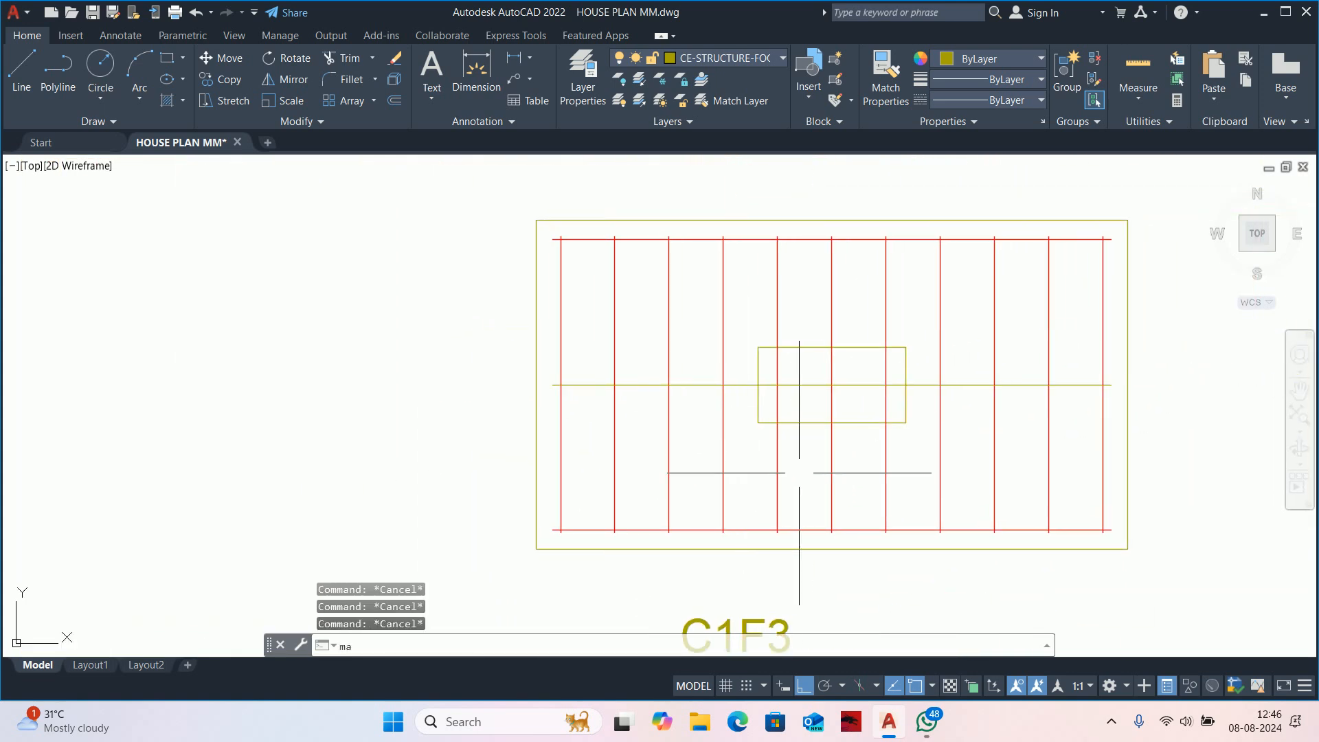
key("Return")
left_click(817, 519)
scroll(788, 384, "up", 2)
key("Escape")
key("Escape")
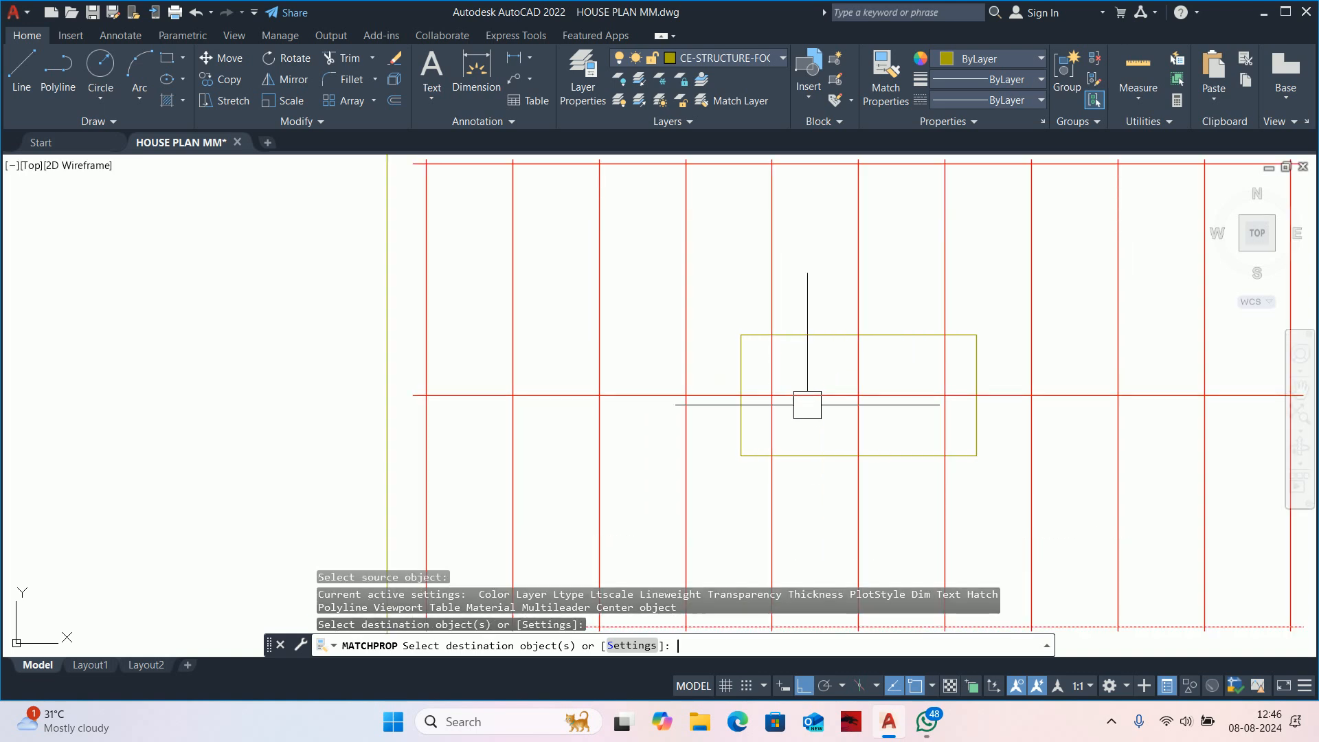
Start a rectangular array of the red horizontal centre bar.
scroll(804, 399, "down", 2)
type("ar")
key("Return")
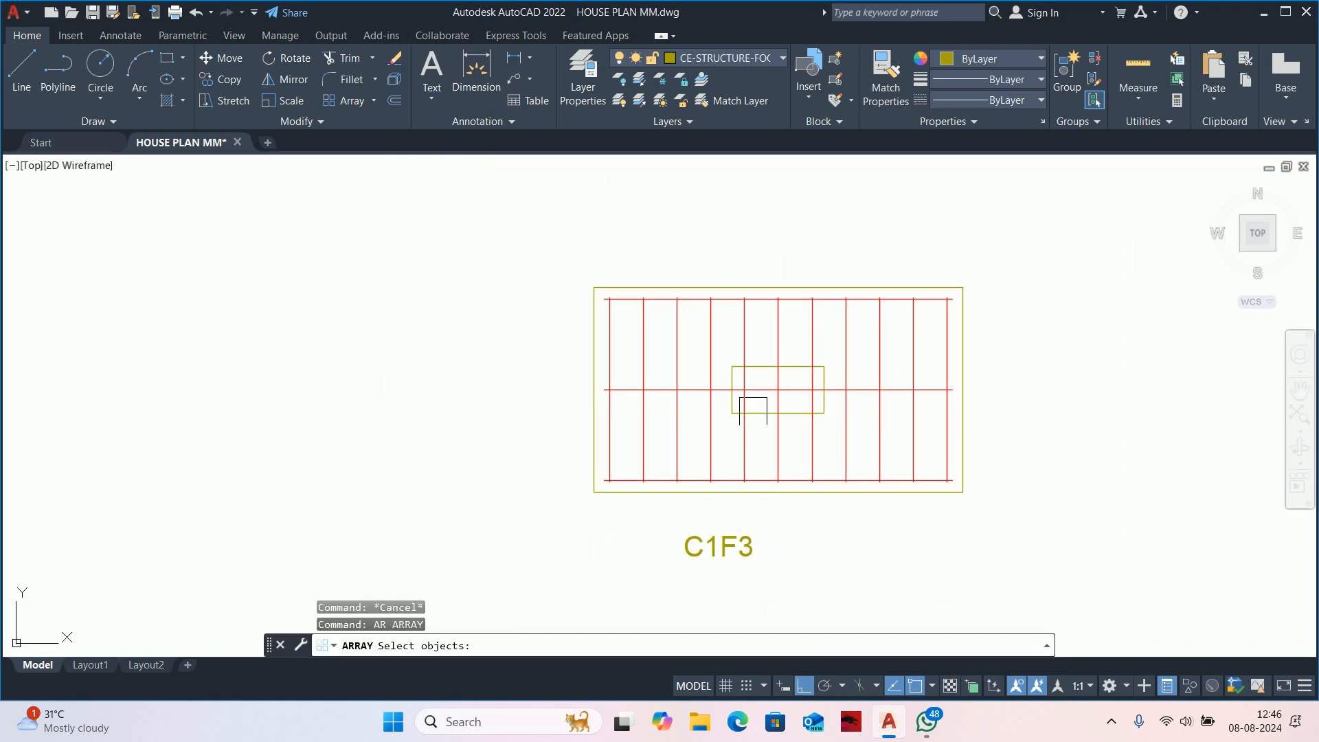
scroll(762, 385, "up", 3)
left_click(767, 375)
left_click(747, 349)
scroll(747, 349, "down", 4)
key("Return")
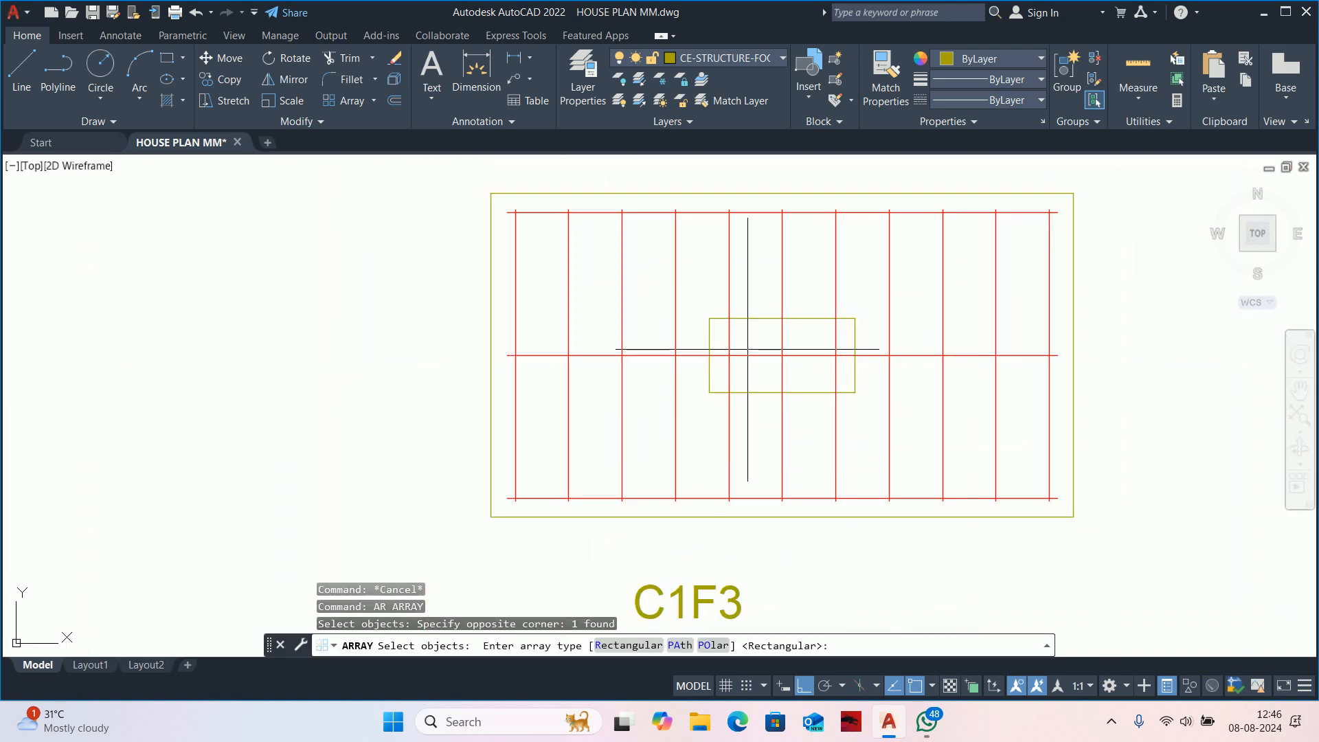
left_click(615, 644)
scroll(715, 407, "down", 3)
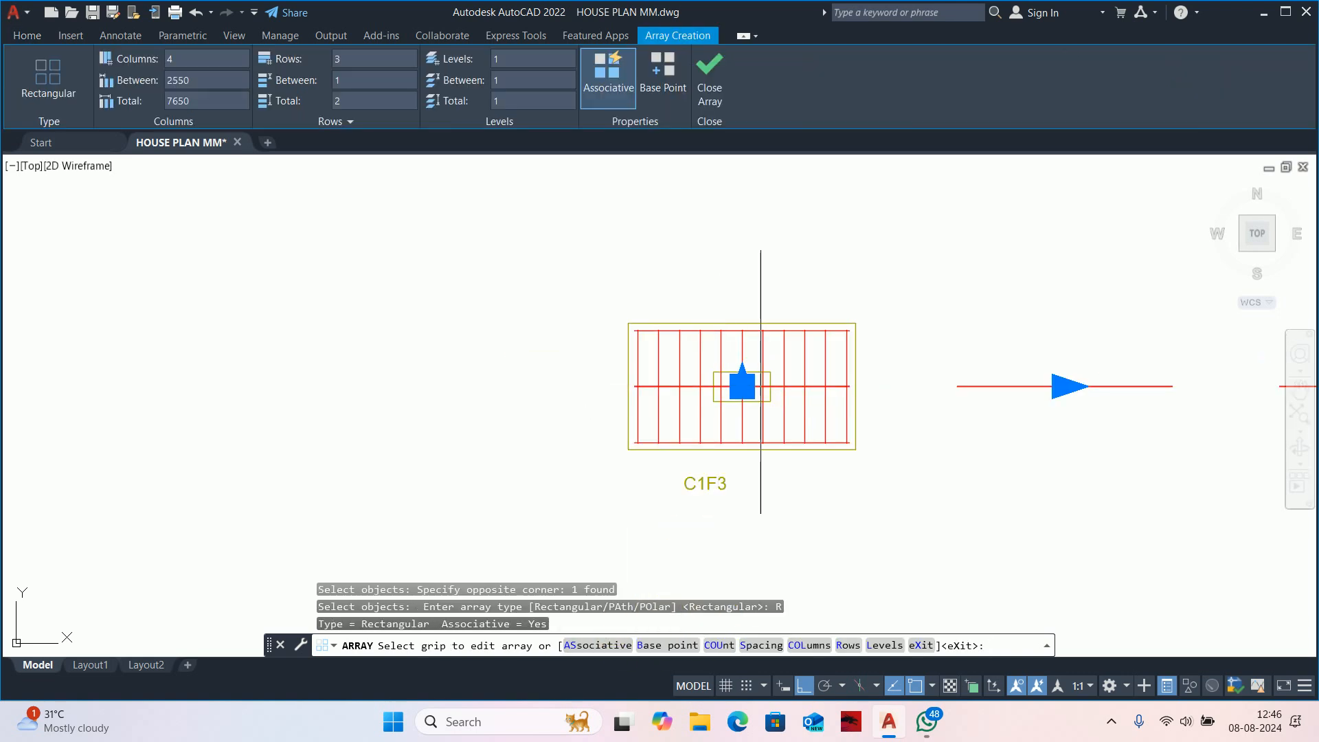
Set the array's column spacing to about -54 mm by picking a point near the centre bar.
left_click(1068, 386)
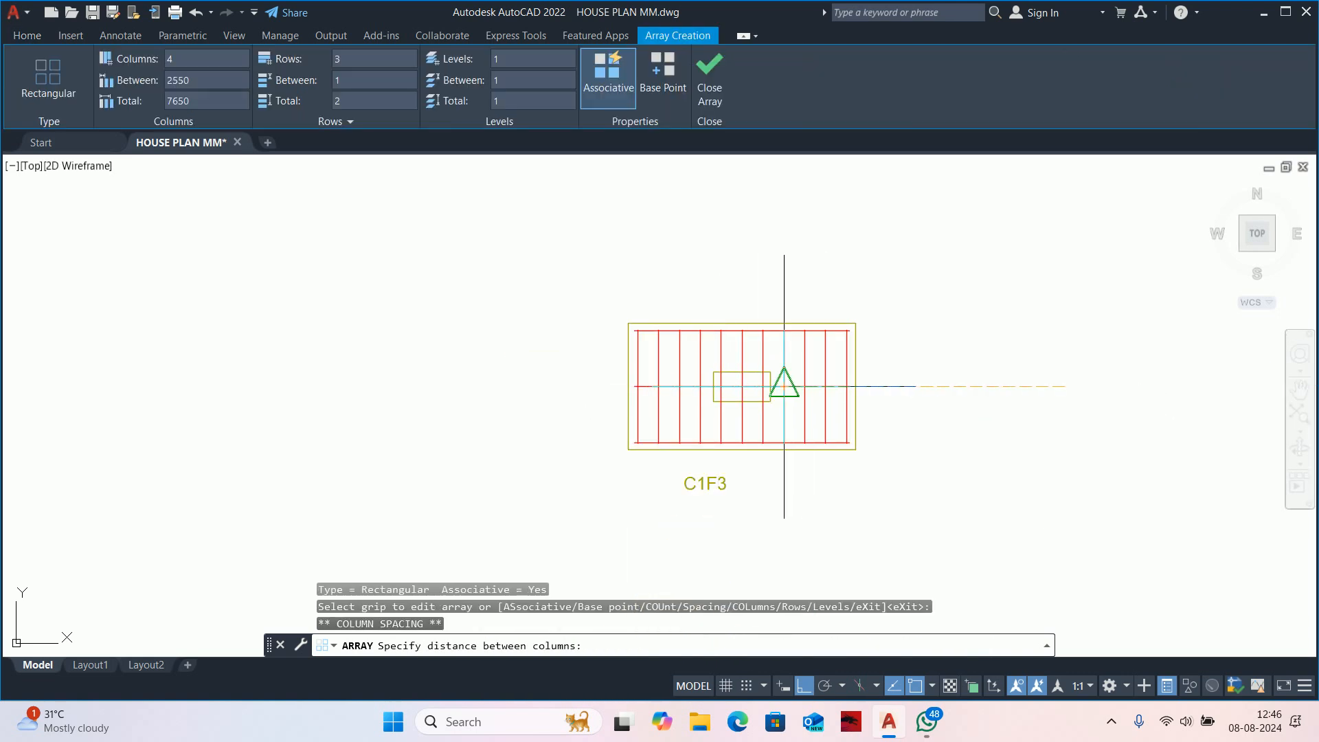
scroll(784, 386, "up", 3)
left_click(678, 386)
scroll(745, 393, "down", 5)
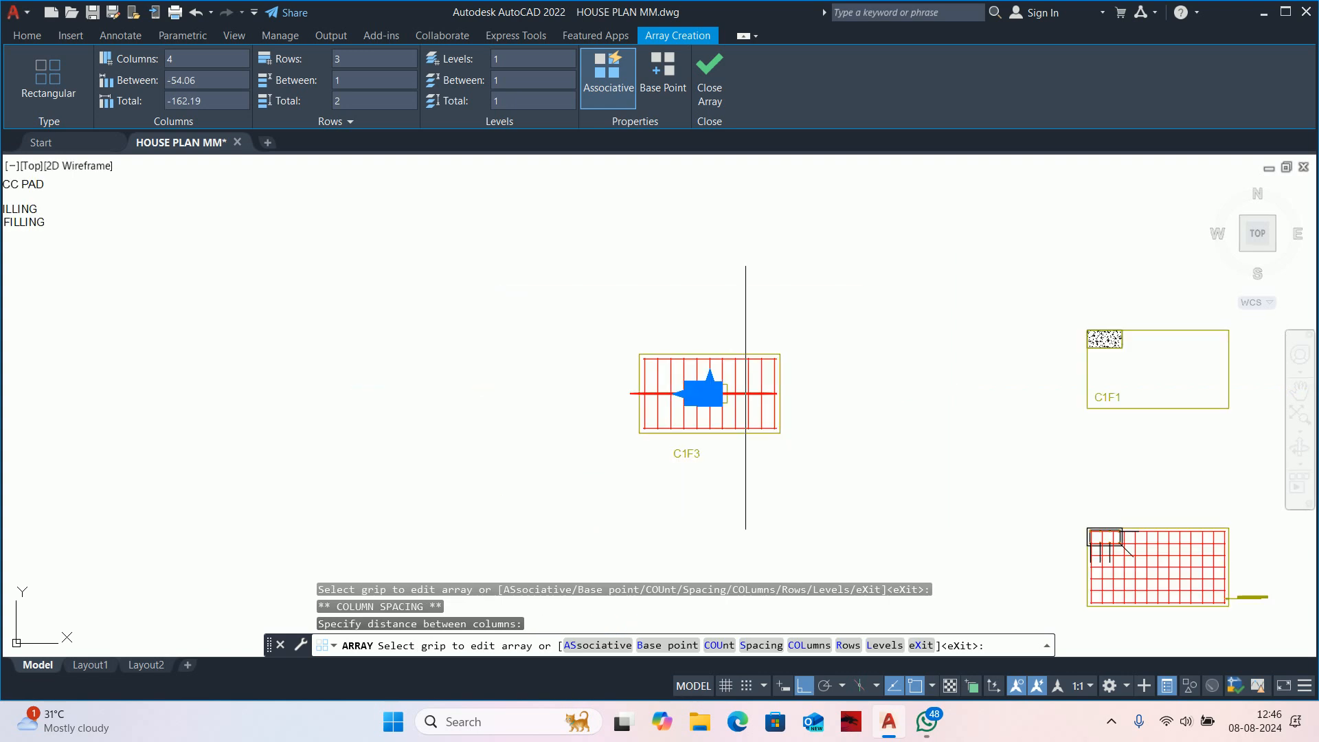
scroll(745, 393, "down", 2)
scroll(714, 391, "up", 6)
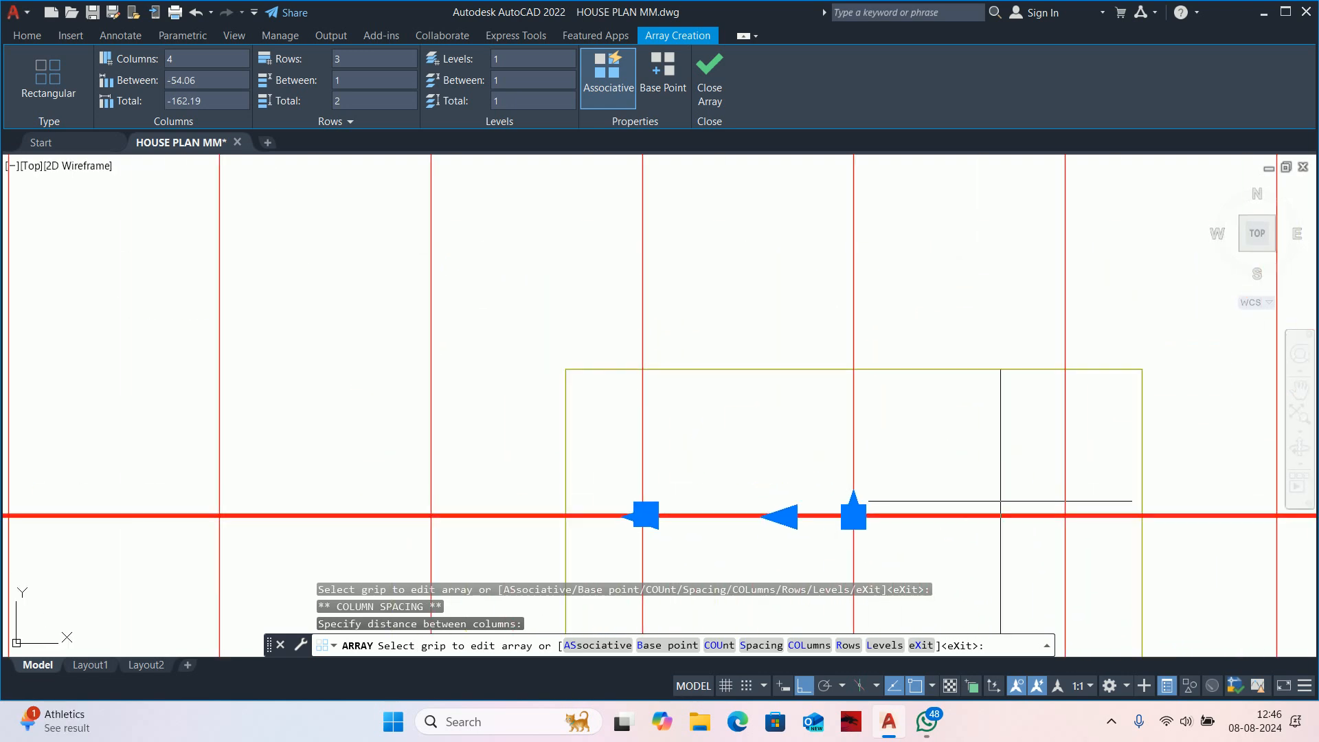
Increase the array's row spacing to about 59 mm by picking a point above the centre bar.
scroll(1000, 501, "up", 4)
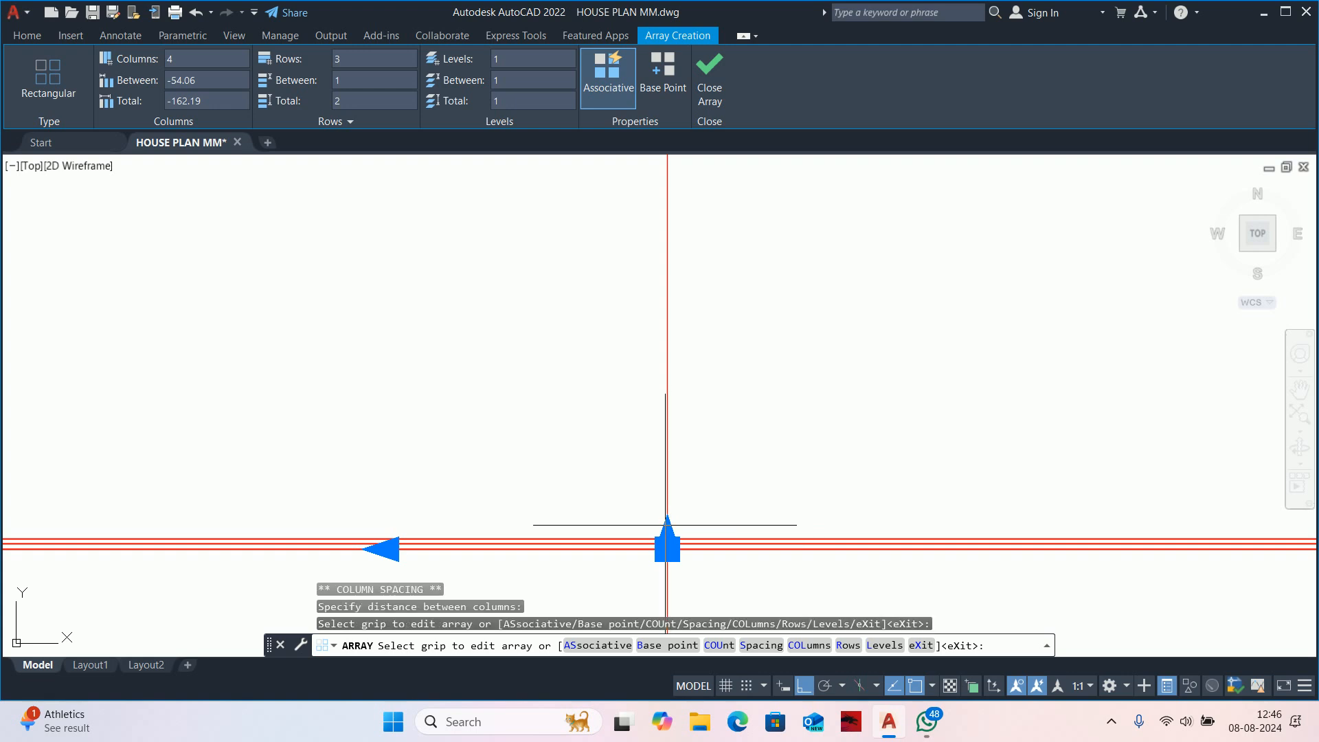
scroll(670, 525, "up", 6)
scroll(764, 332, "up", 3)
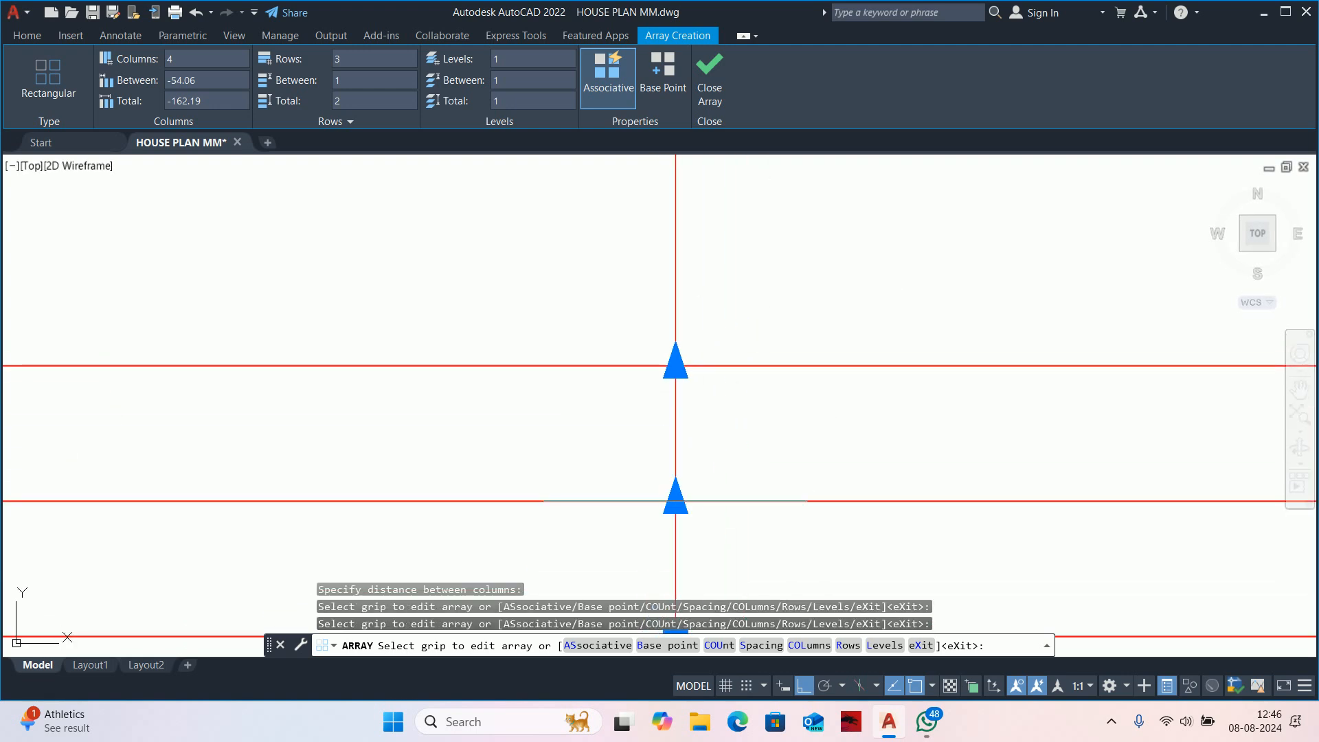
left_click(675, 501)
scroll(668, 239, "down", 3)
middle_click_drag(667, 301, 674, 442)
scroll(673, 441, "down", 3)
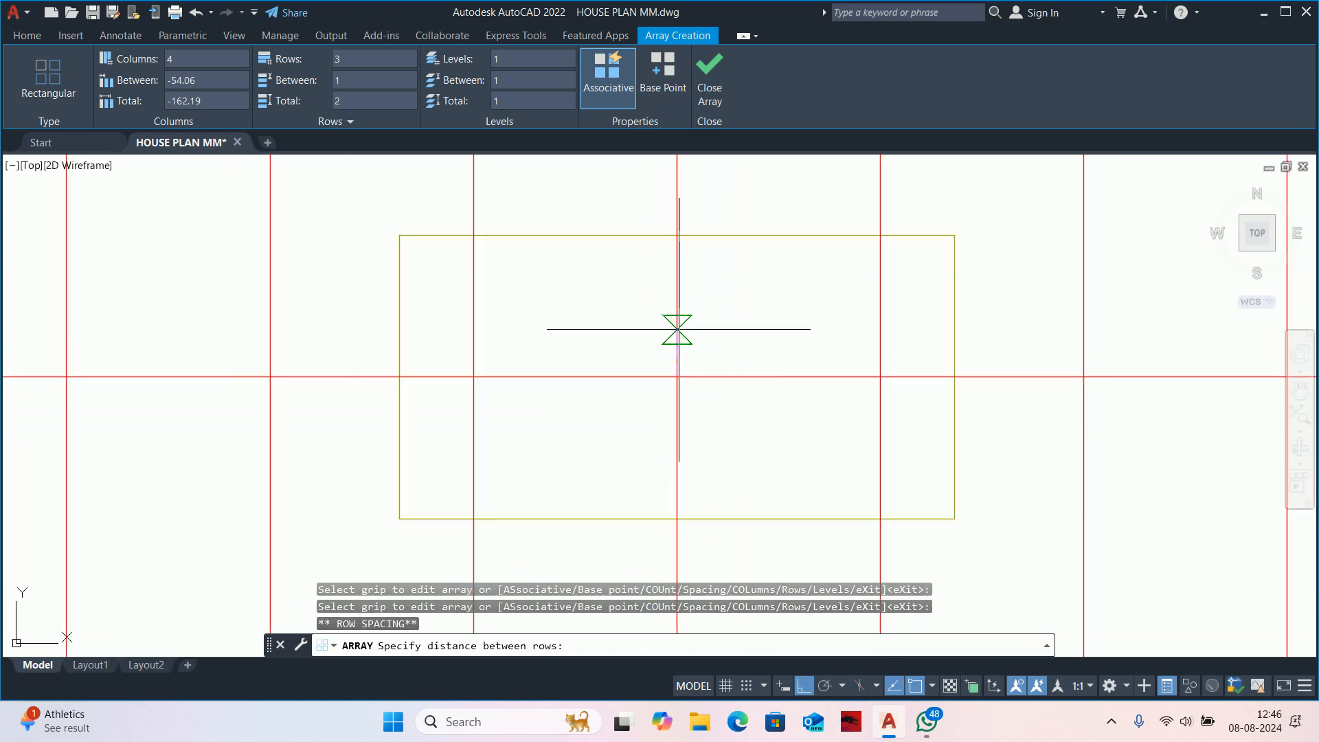
middle_click_drag(674, 327, 713, 486)
left_click(732, 478)
scroll(739, 436, "down", 3)
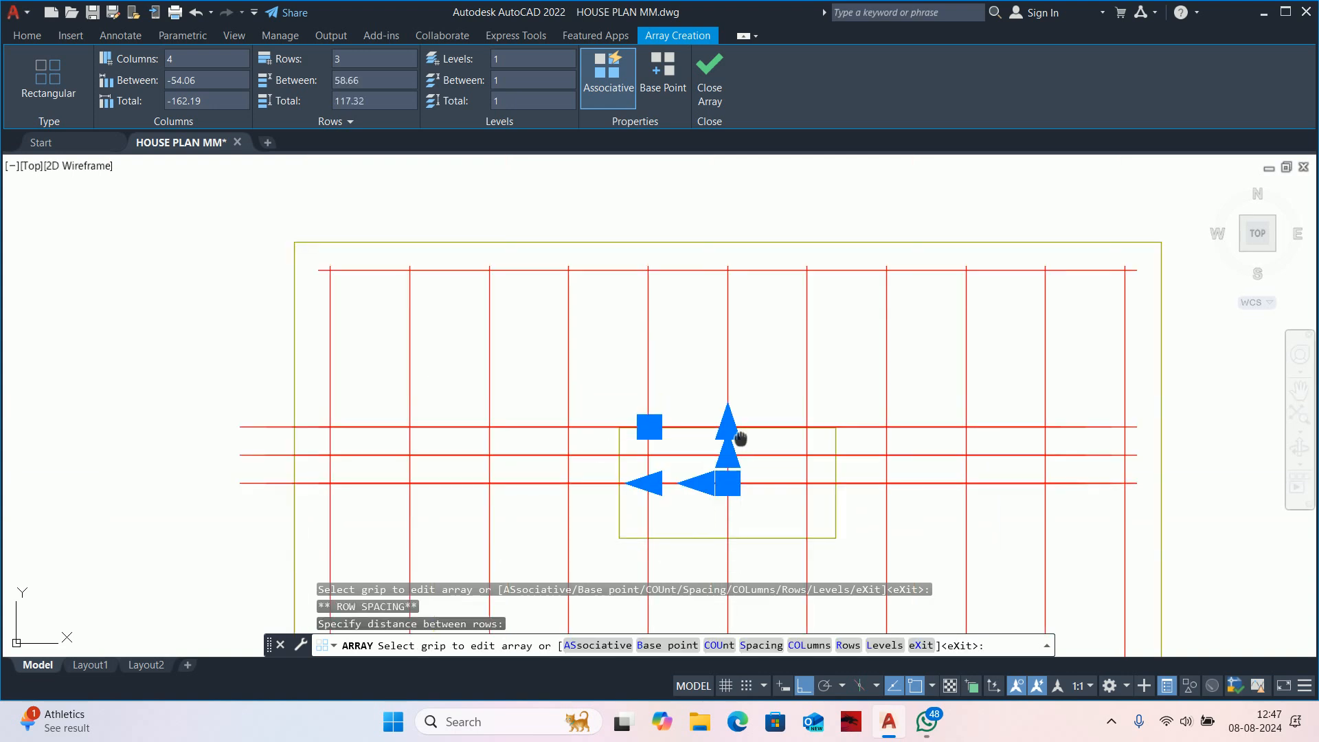
Extend the array upward to 8 rows, filling the space up to the footing's upper cover.
scroll(739, 453, "up", 3)
left_click(690, 421)
scroll(697, 314, "down", 3)
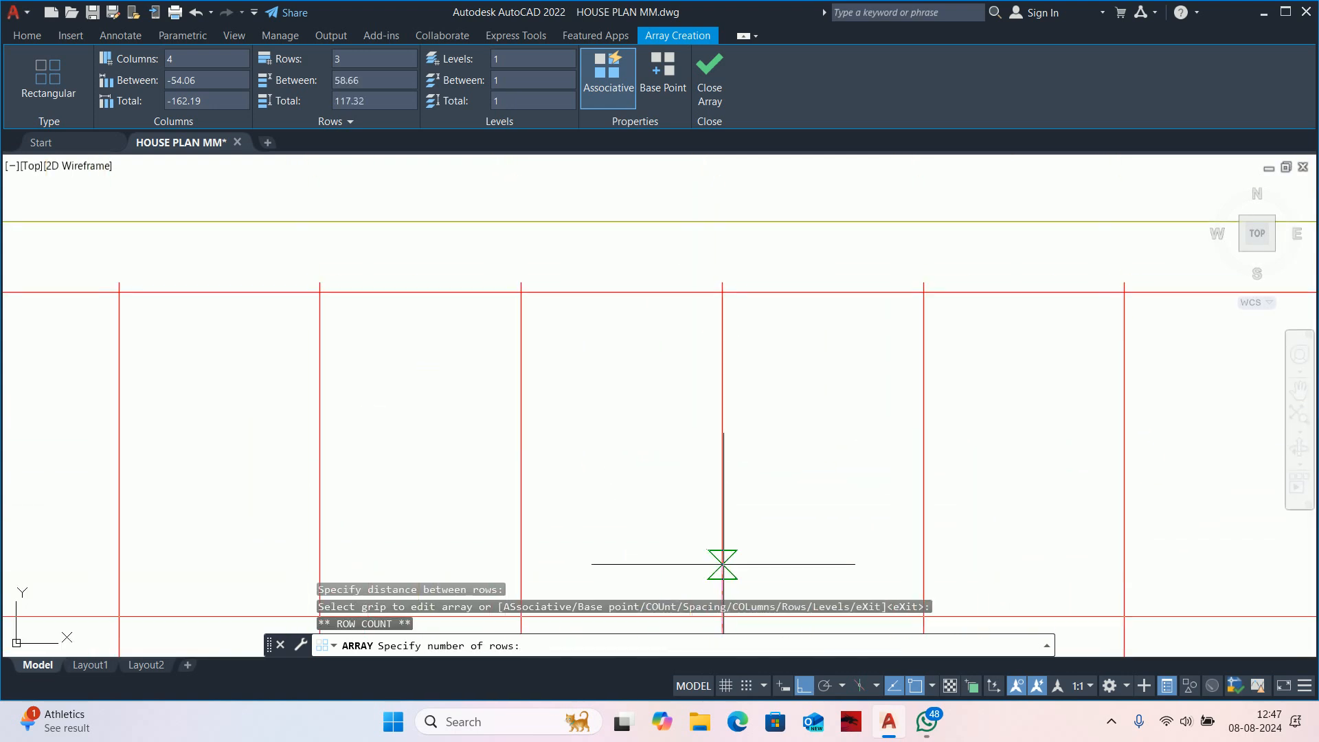
left_click(728, 269)
scroll(742, 344, "down", 3)
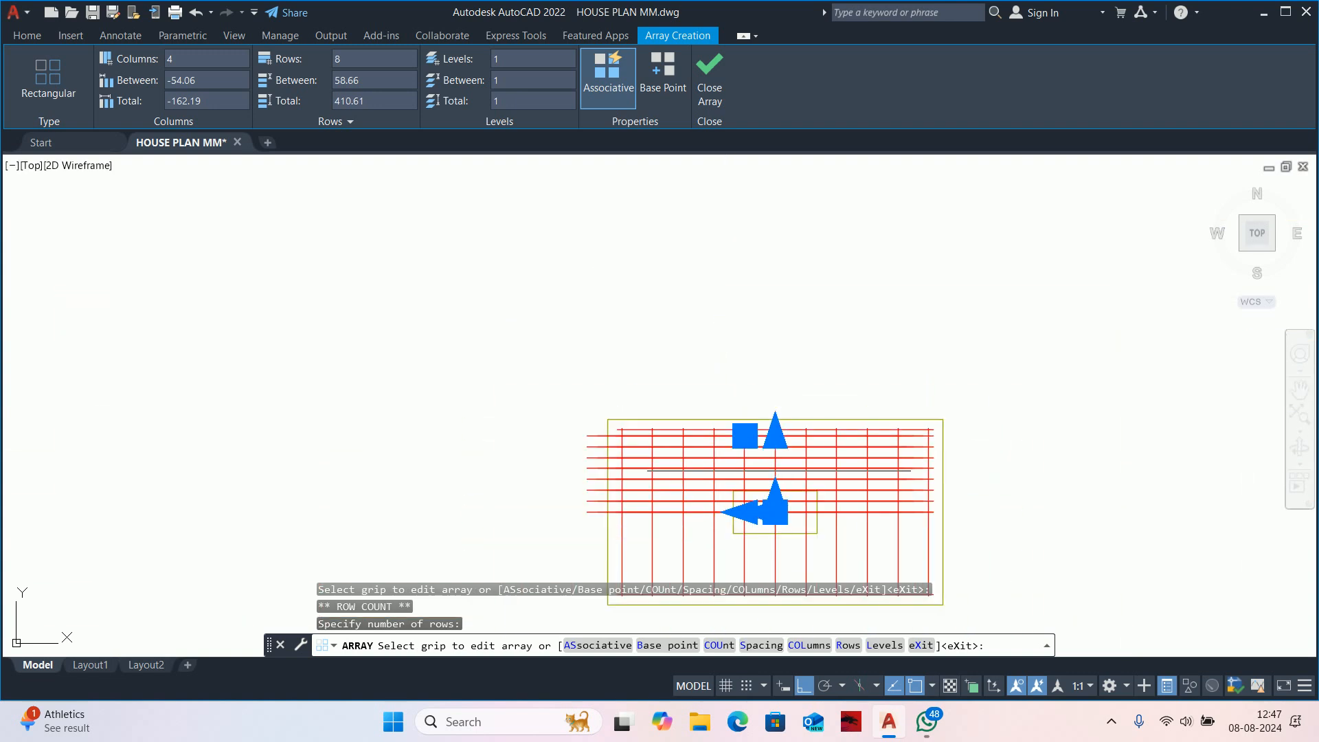
Widen the array's row spacing to about 209 mm by picking a point above the column outline.
scroll(771, 481, "up", 4)
scroll(770, 520, "down", 1)
left_click(770, 515)
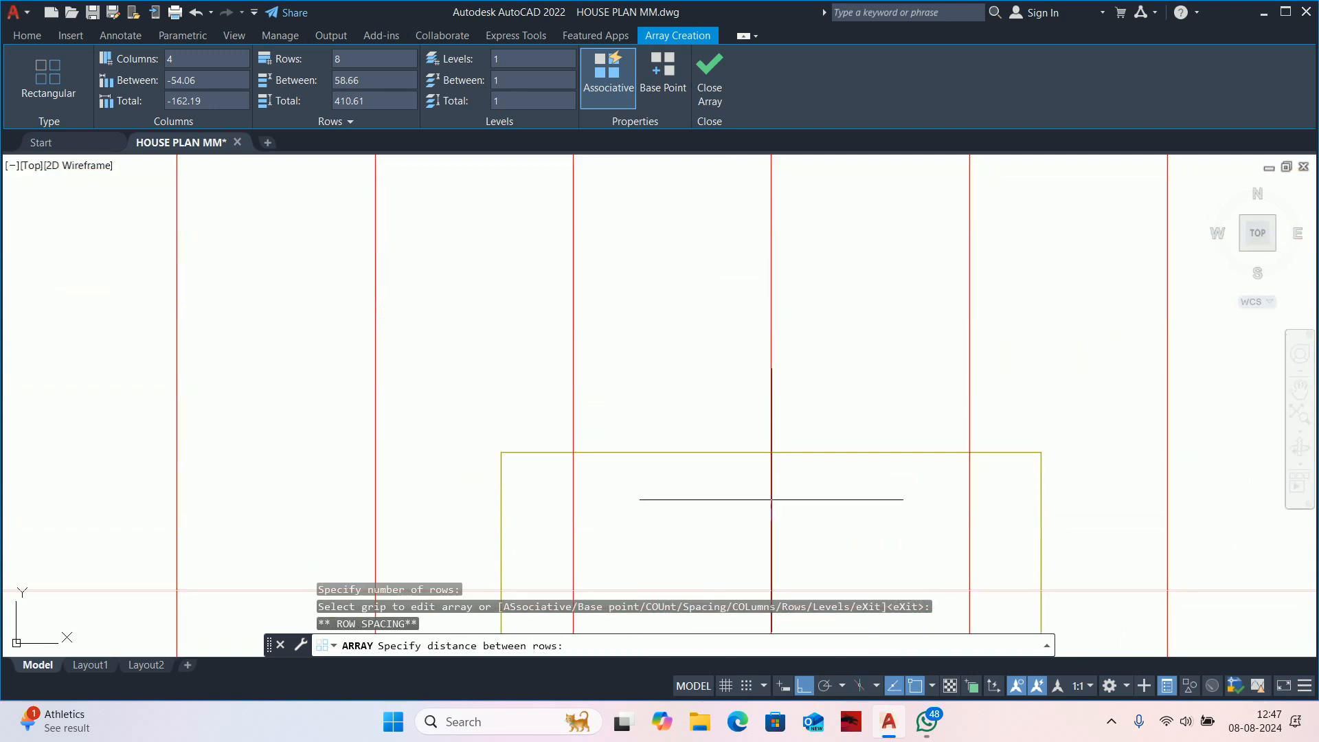
left_click(772, 339)
scroll(772, 339, "down", 3)
scroll(754, 313, "down", 2)
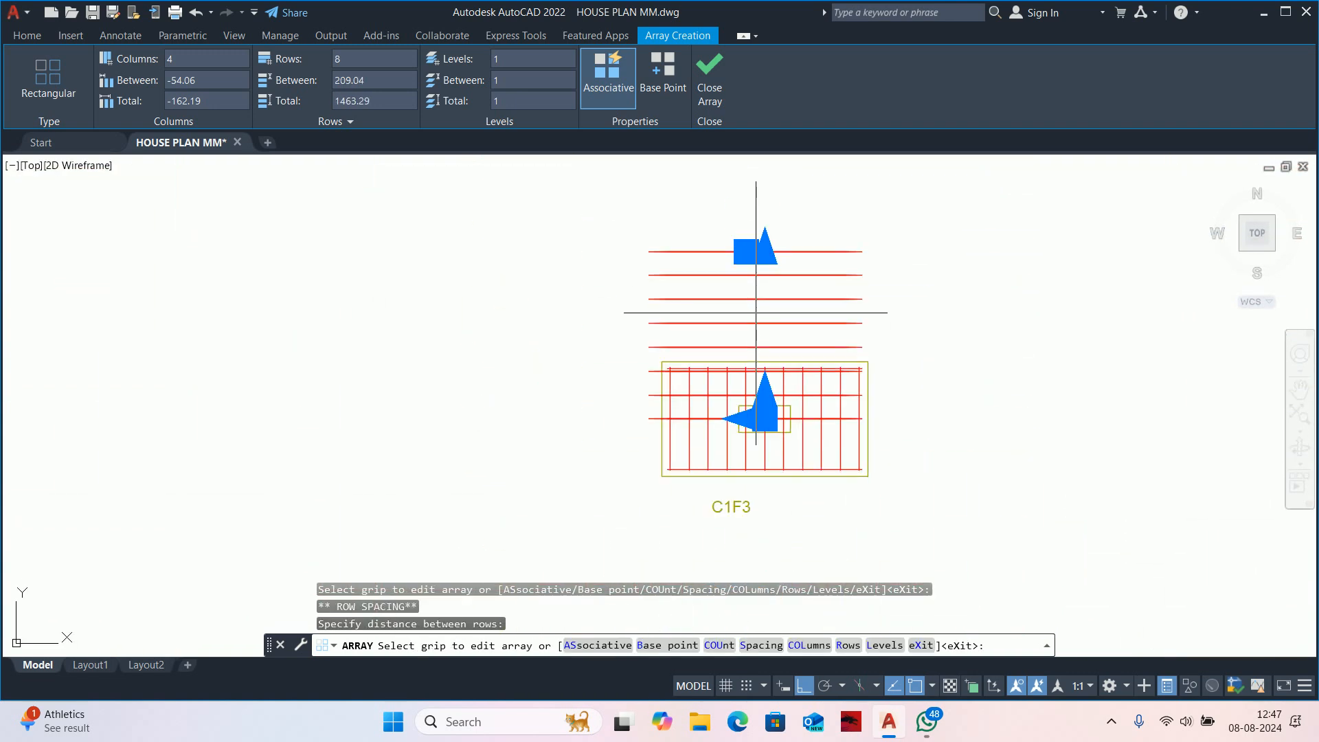
Reduce the array to 3 rows, ending at the upper horizontal bar.
middle_click_drag(754, 348, 755, 395)
left_click(763, 298)
scroll(765, 413, "up", 4)
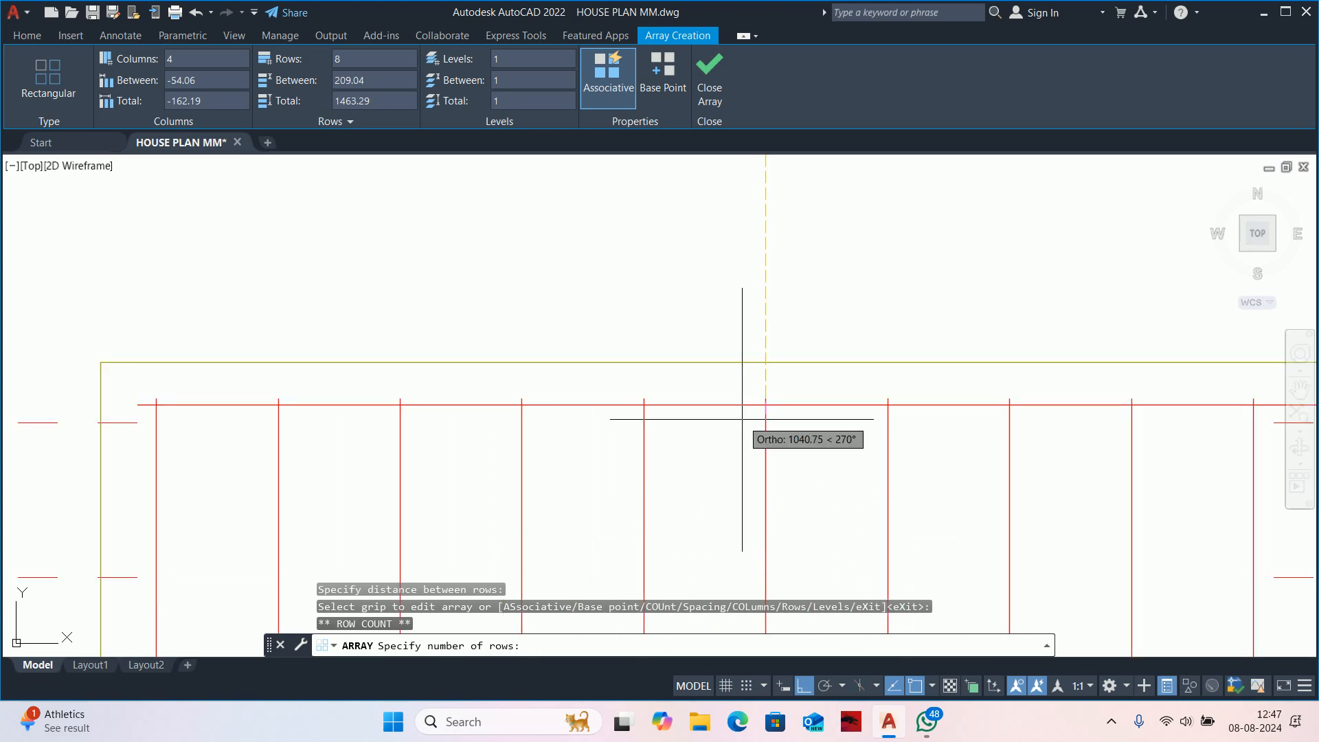
left_click(760, 406)
scroll(716, 367, "down", 4)
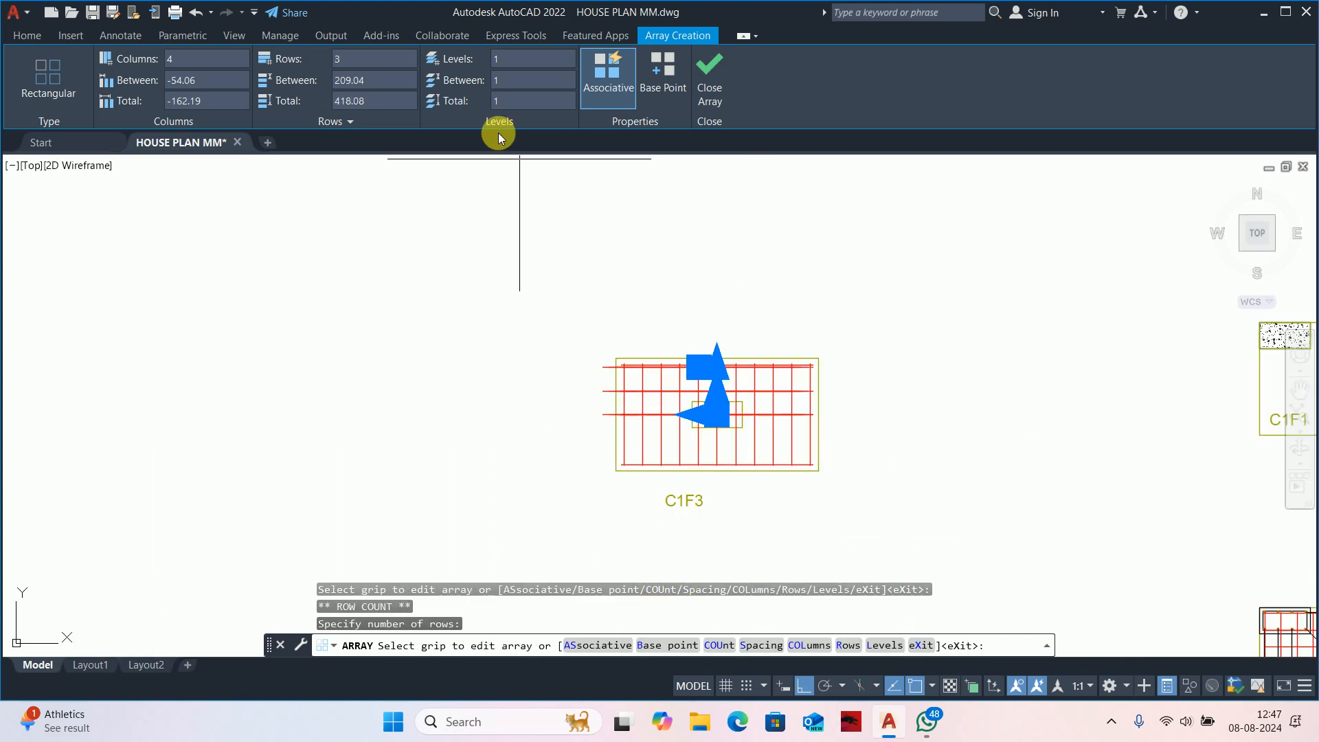
Set the array's row spacing to exactly 165 mm.
scroll(737, 305, "up", 6)
scroll(737, 306, "up", 3)
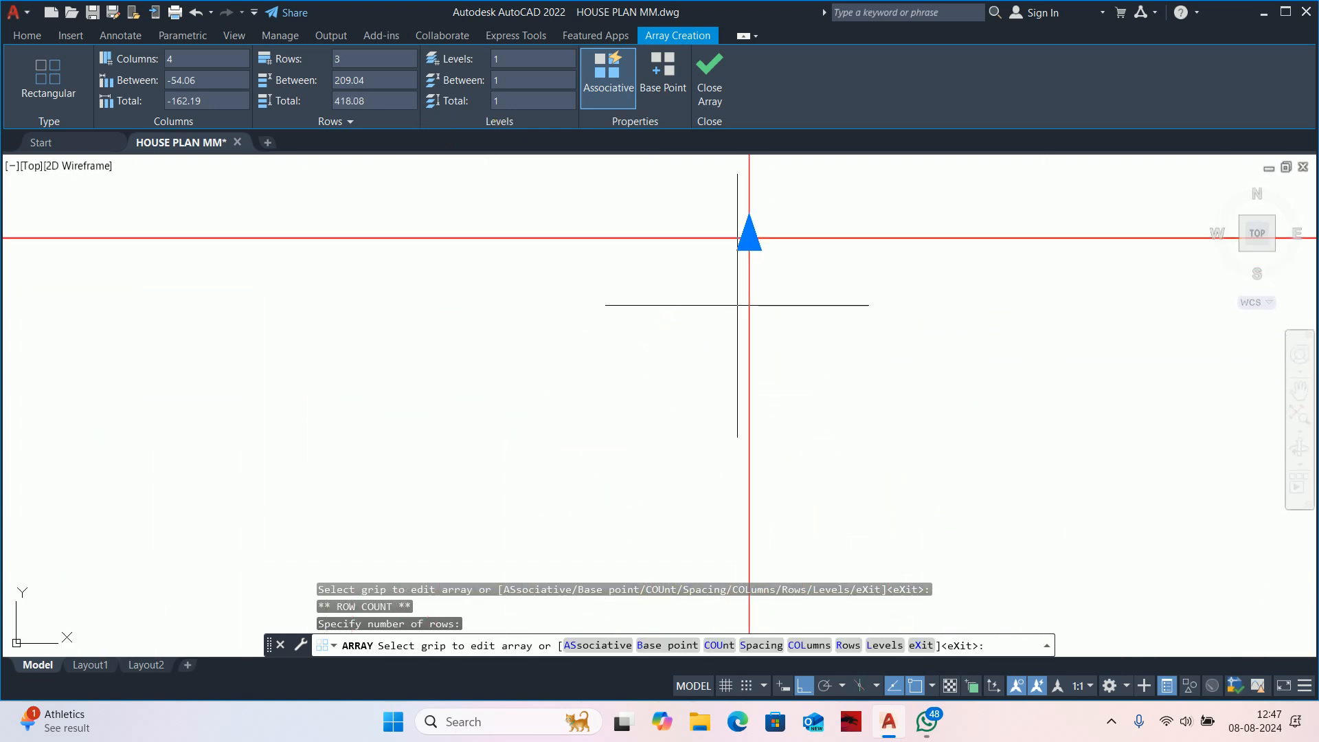
scroll(736, 303, "down", 6)
scroll(733, 423, "up", 6)
scroll(780, 565, "up", 2)
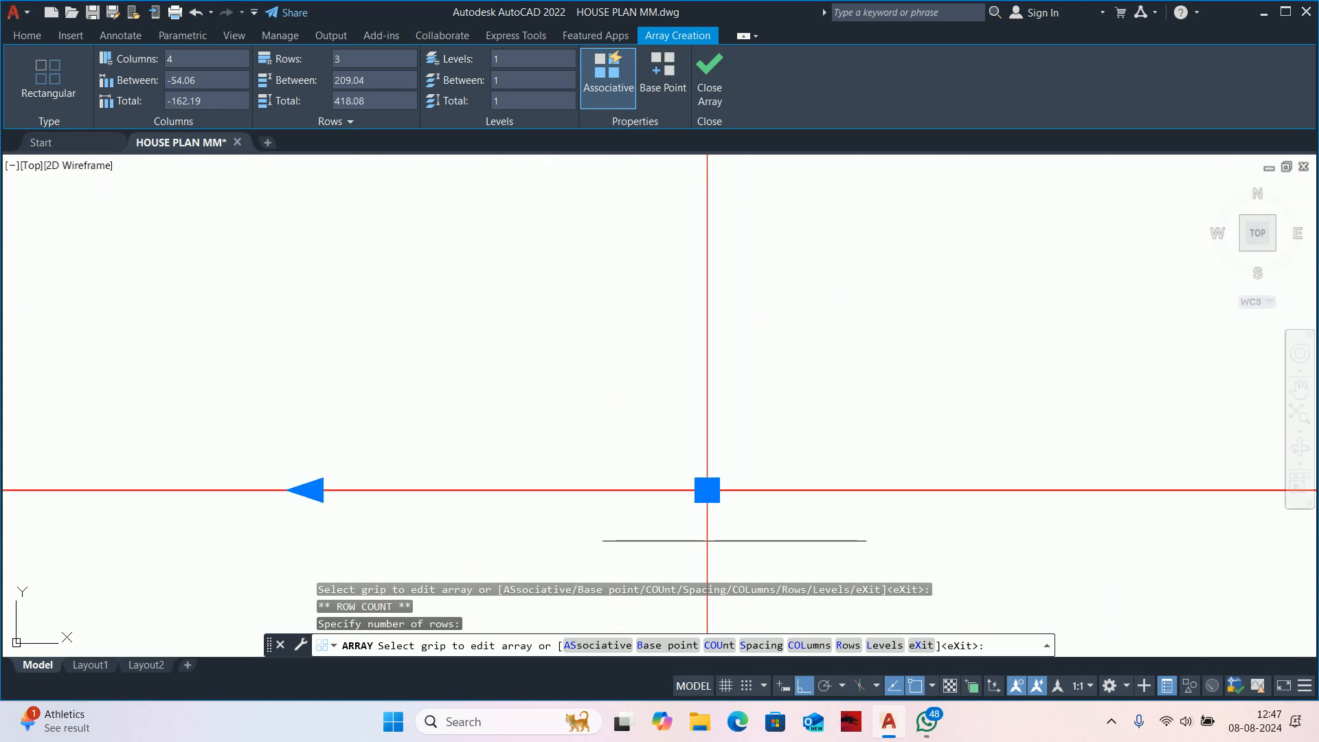
scroll(762, 542, "down", 4)
scroll(597, 303, "down", 3)
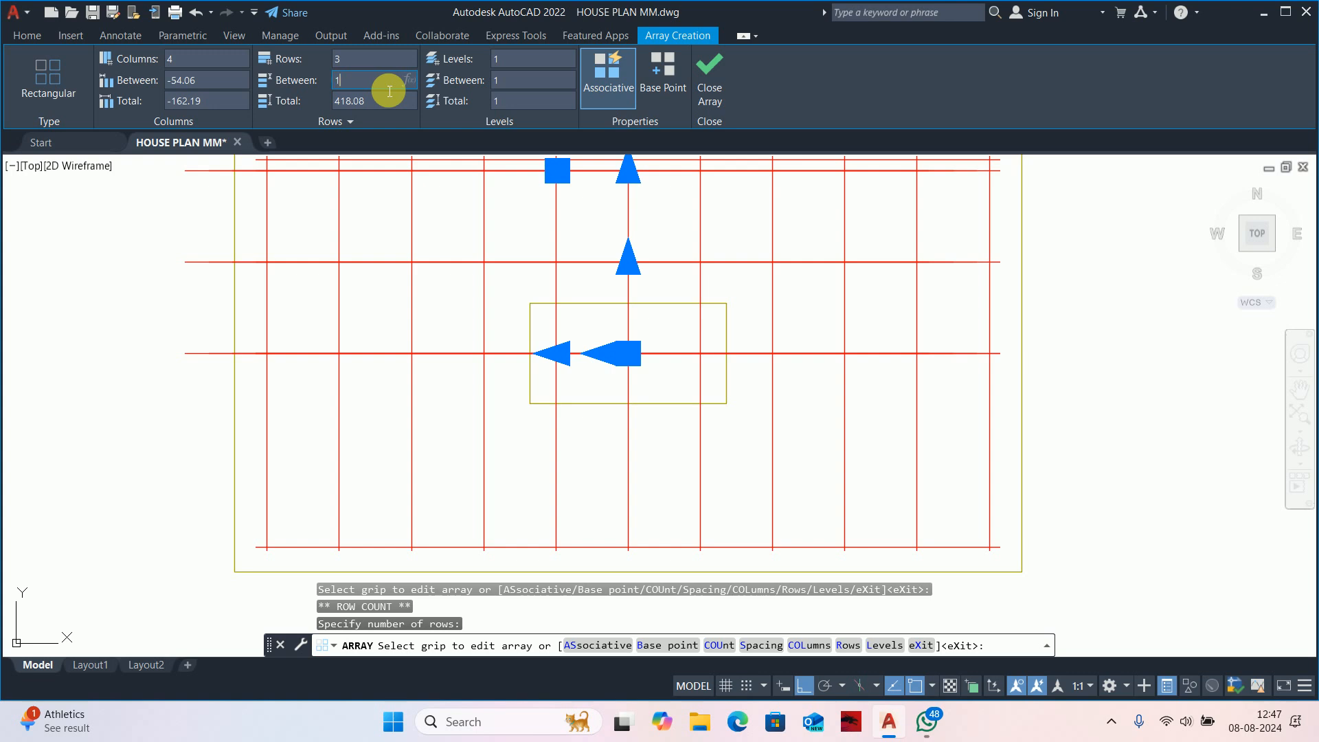
key("Return")
scroll(604, 584, "down", 2)
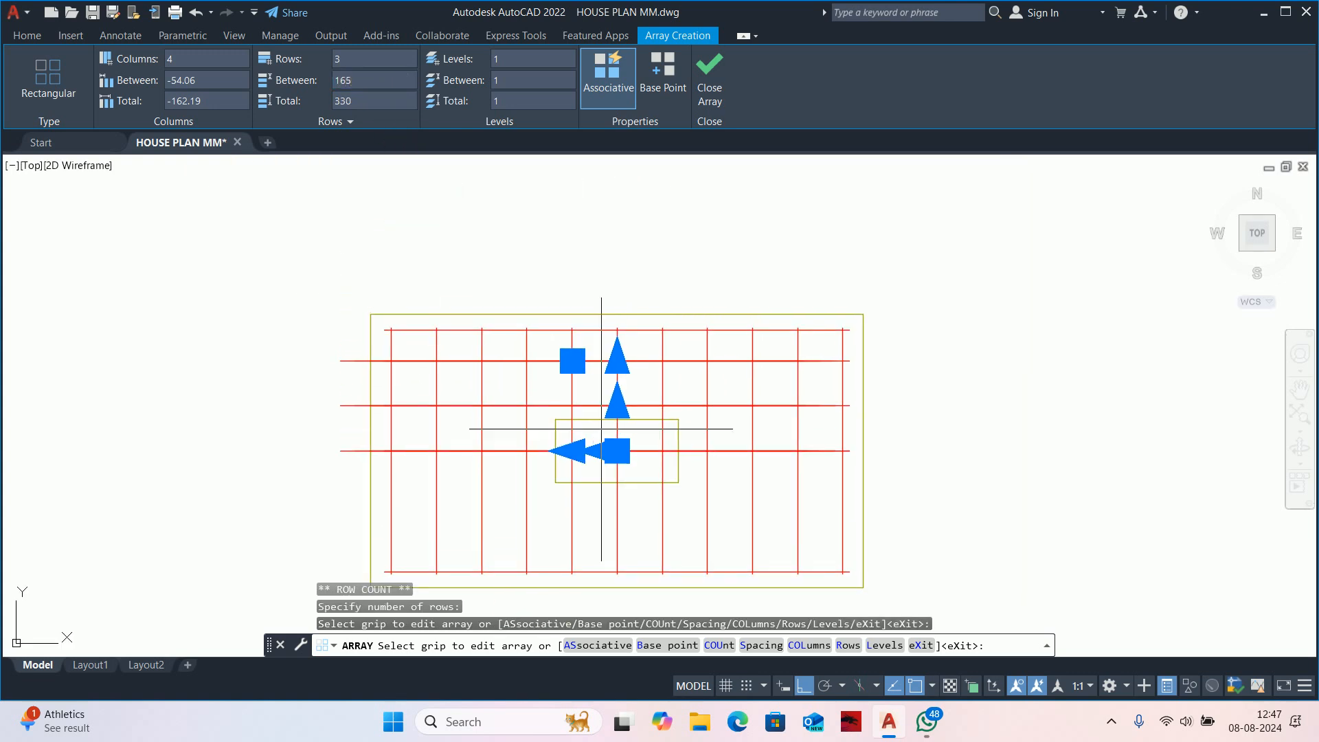
Reduce the array to a single column of bars.
scroll(614, 357, "up", 4)
scroll(626, 364, "down", 2)
scroll(562, 525, "up", 4)
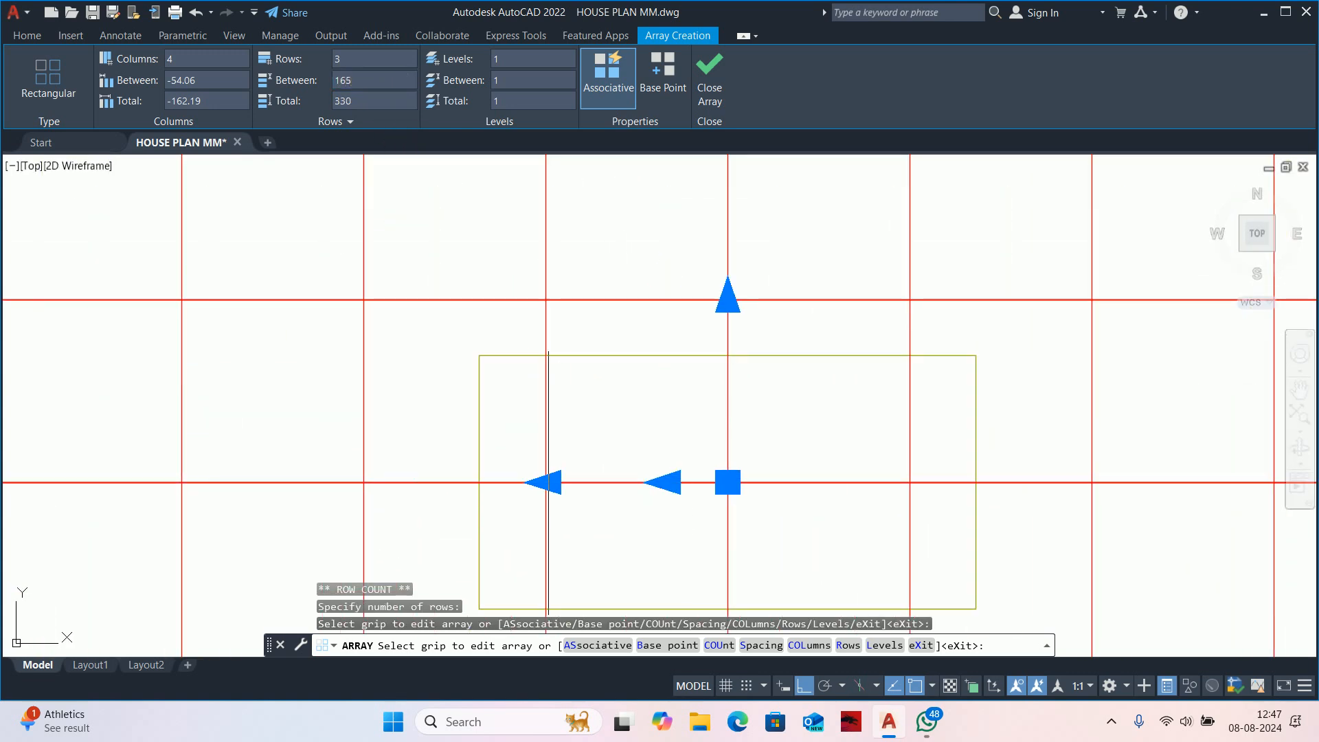
left_click(547, 483)
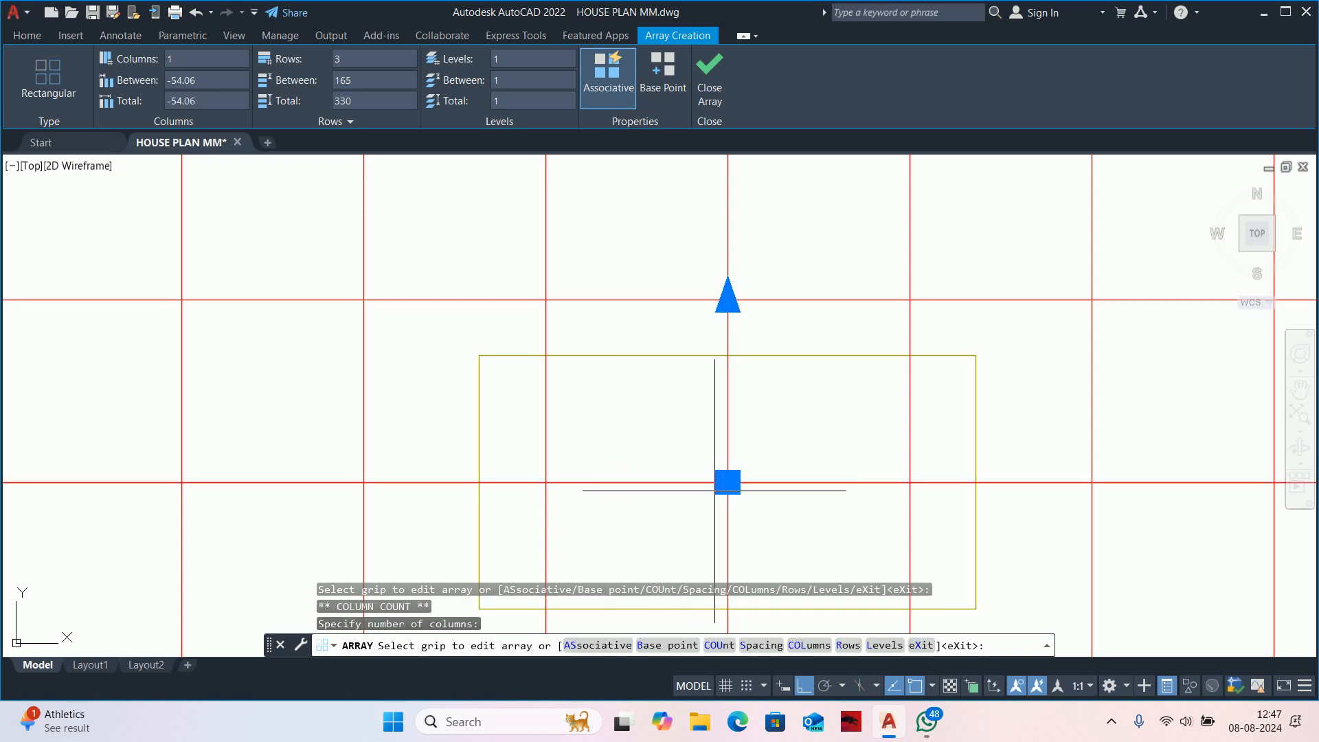
Extend the array upward to 4 rows, up to the footing's upper edge.
scroll(715, 489, "up", 2)
scroll(689, 484, "down", 5)
scroll(707, 344, "up", 2)
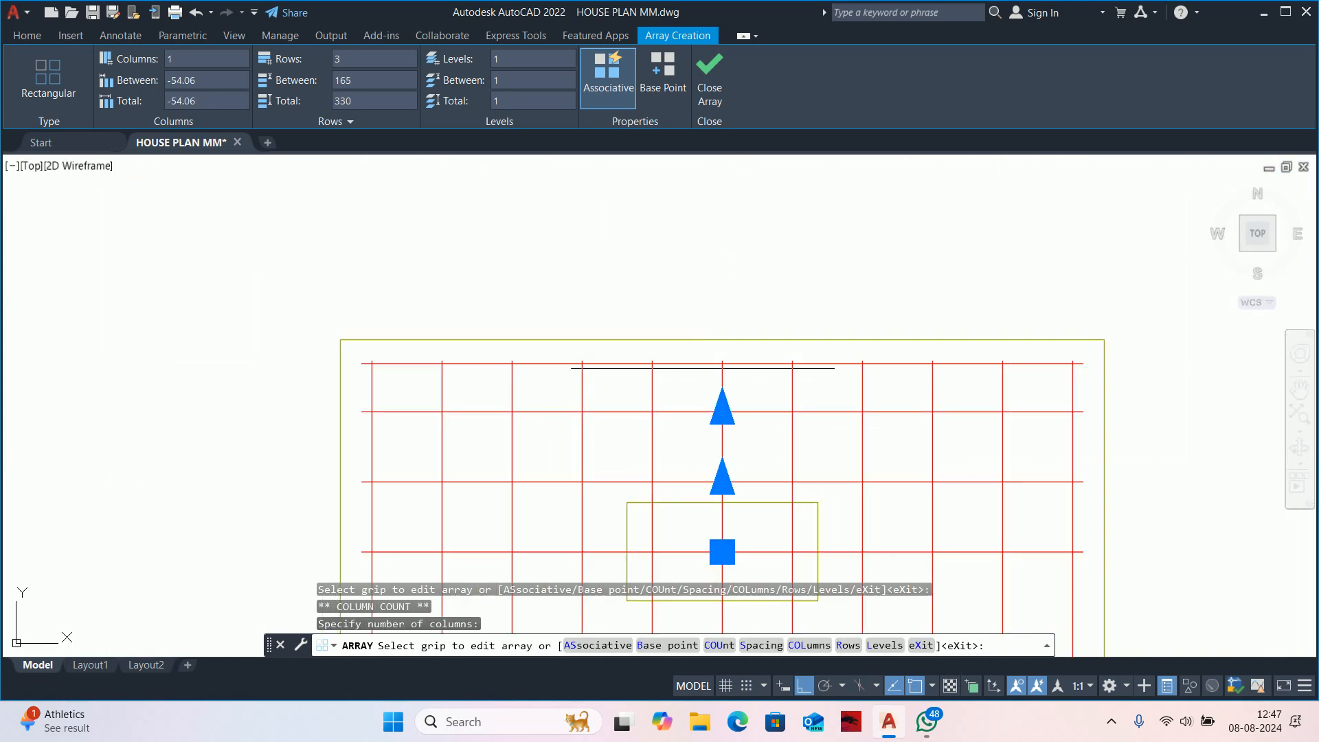
left_click(722, 410)
scroll(722, 336, "up", 2)
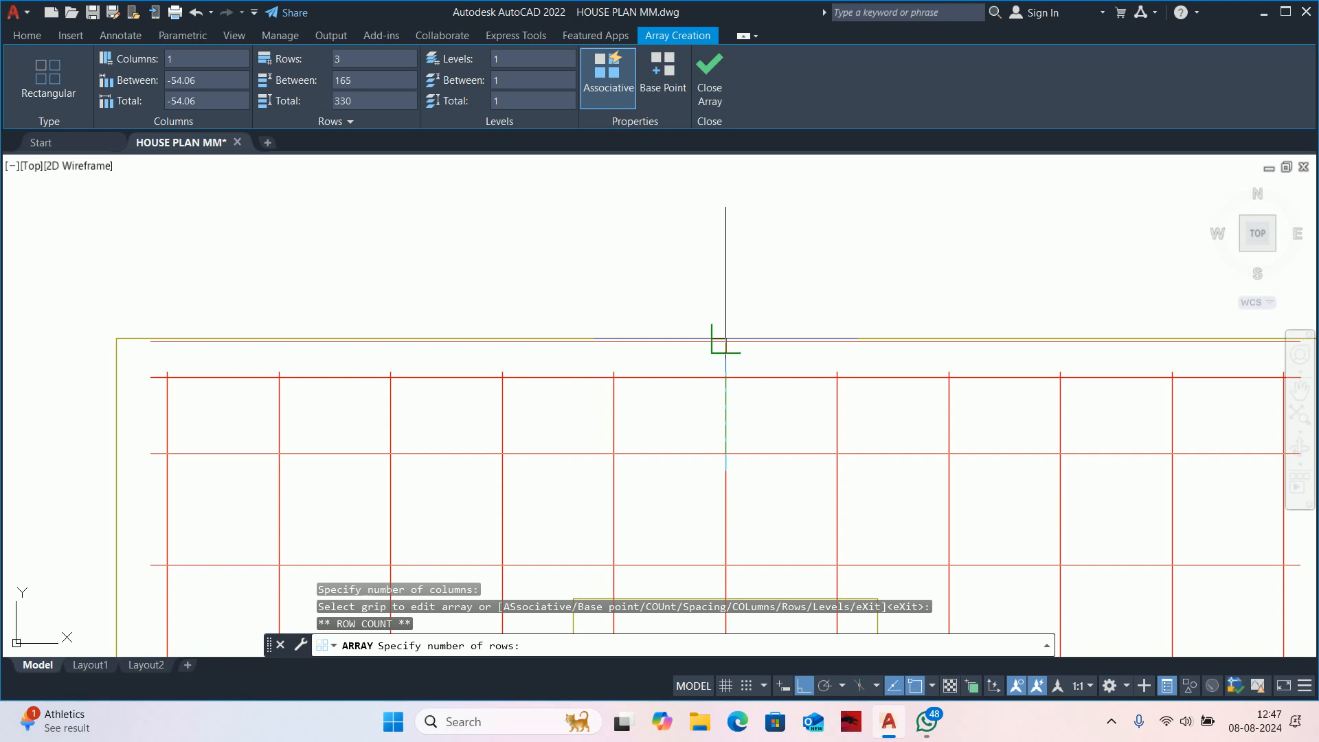
left_click(726, 339)
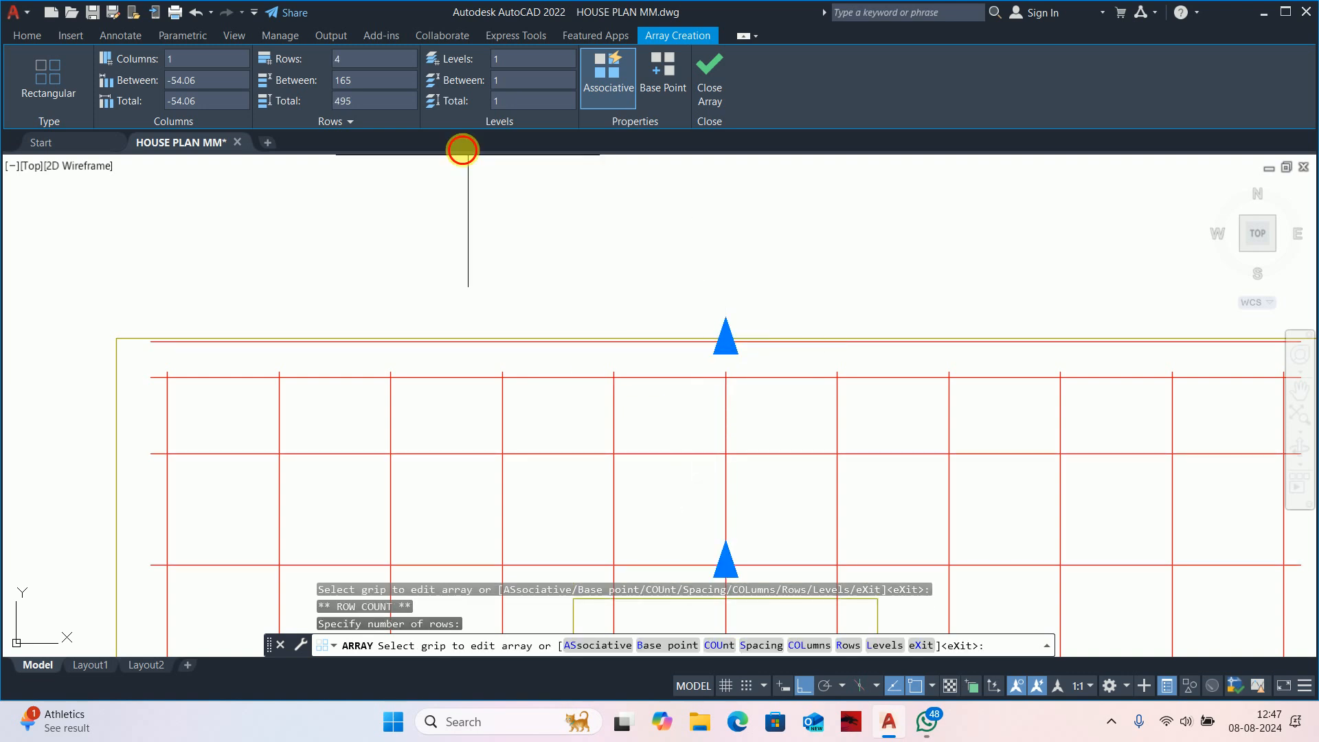
Set the array's row spacing to 150 mm, refine it to 145 mm, and finish the array.
left_click(373, 88)
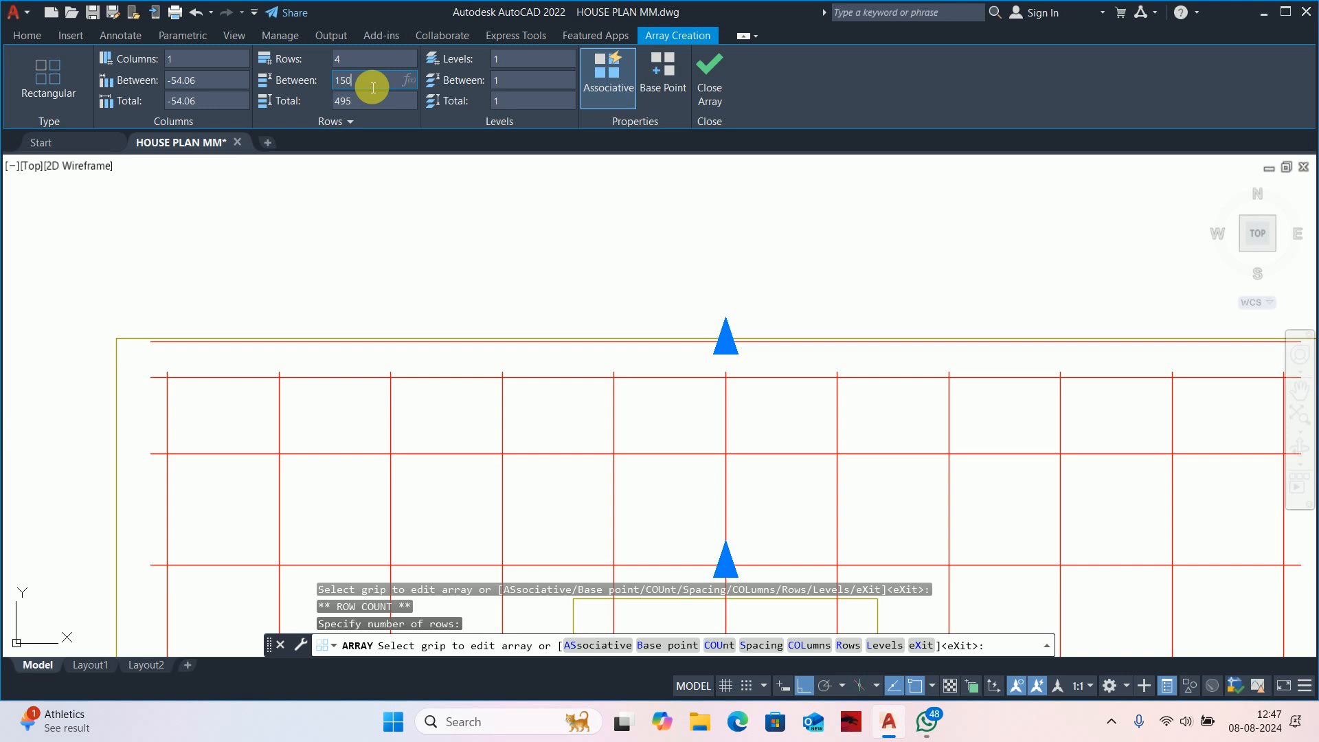
key("Return")
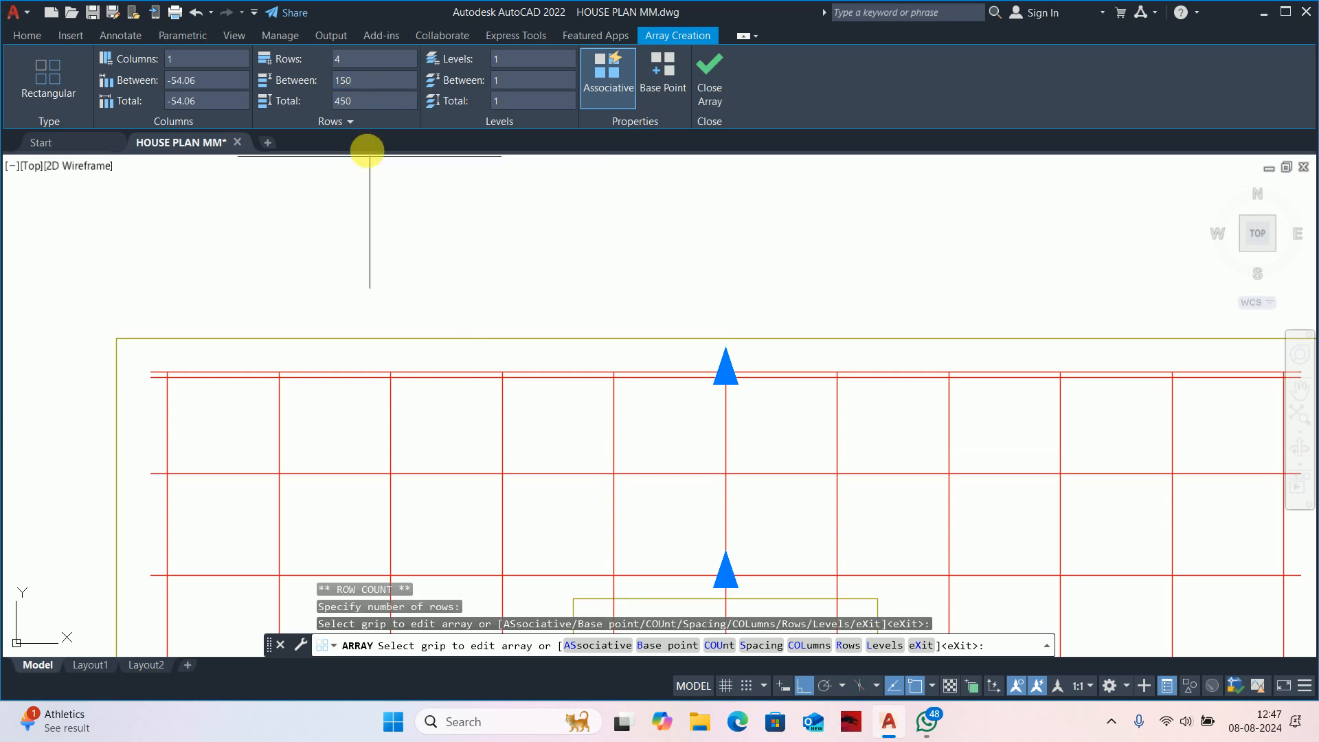
left_click(370, 89)
type("145")
key("Return")
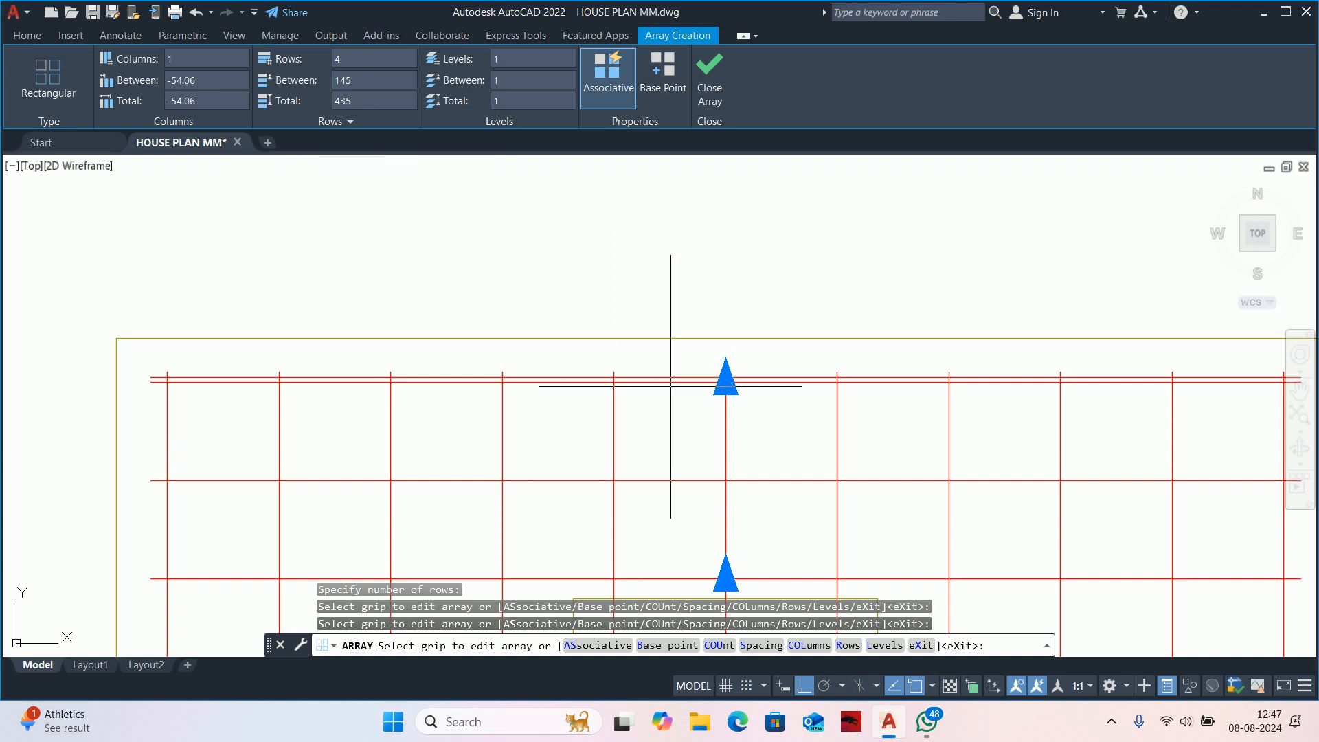
scroll(719, 385, "up", 3)
scroll(736, 345, "down", 5)
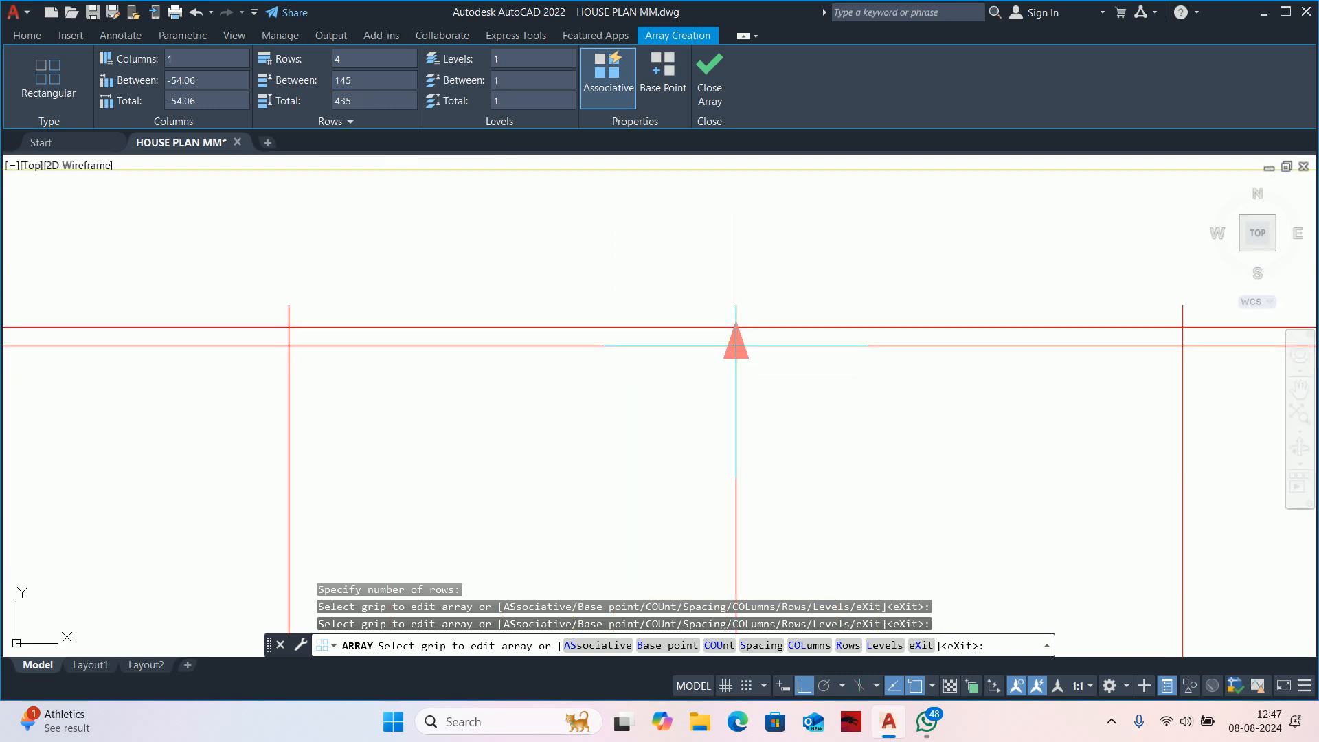
scroll(735, 345, "down", 2)
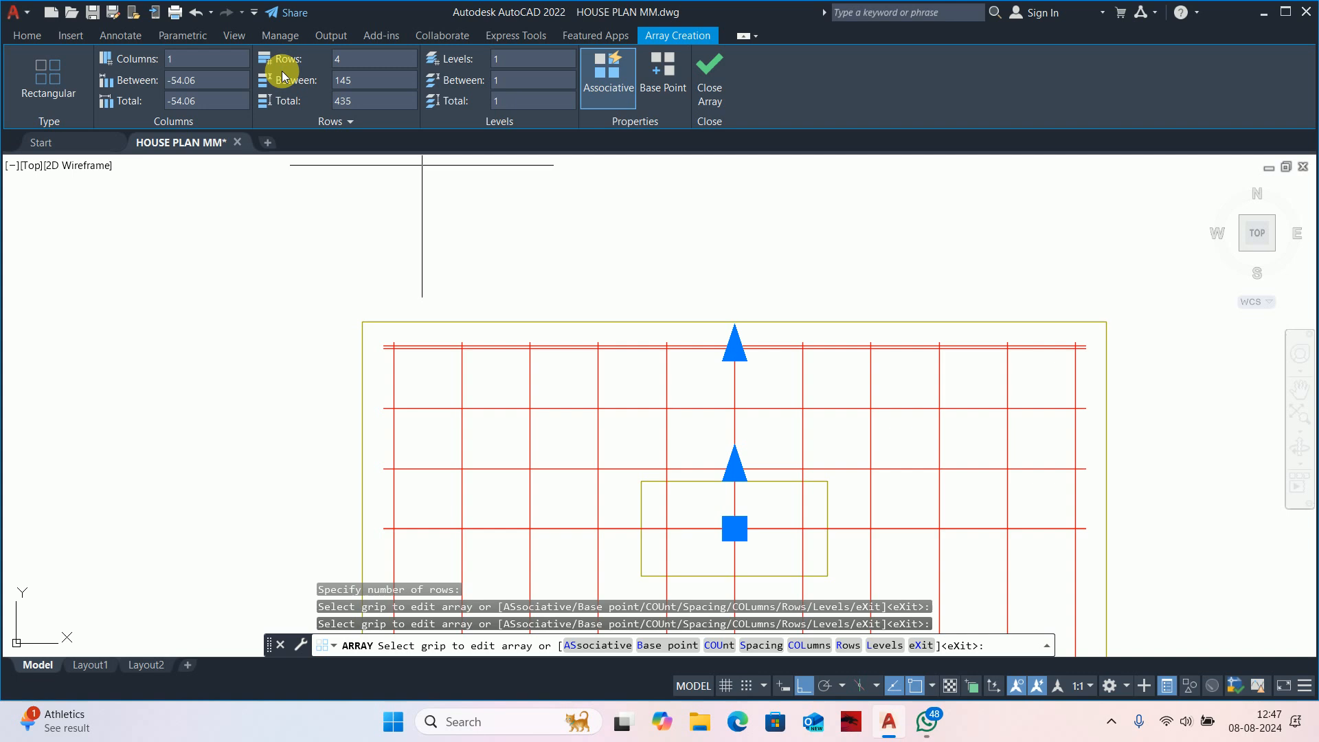
left_click(712, 68)
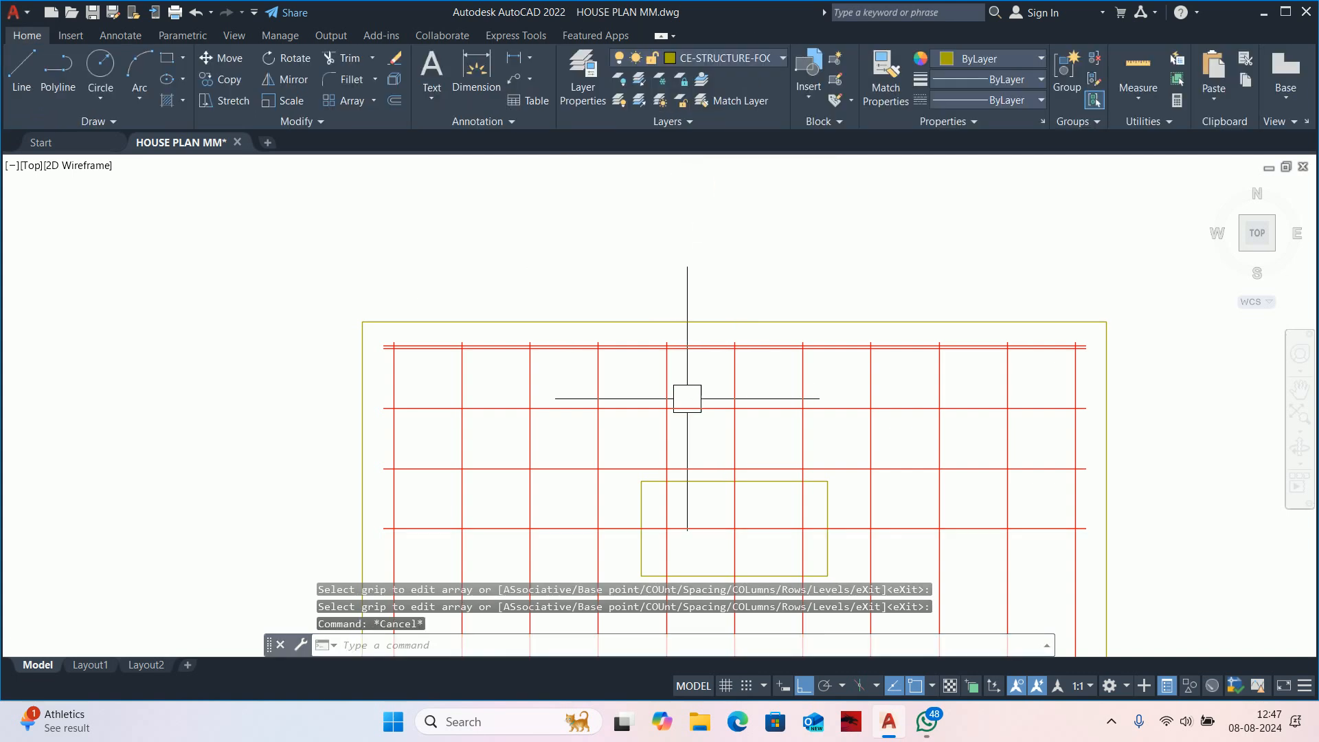
Erase the original upper and lower horizontal bars of the footing, keeping the arrayed ones.
scroll(686, 391, "up", 5)
left_click(640, 357)
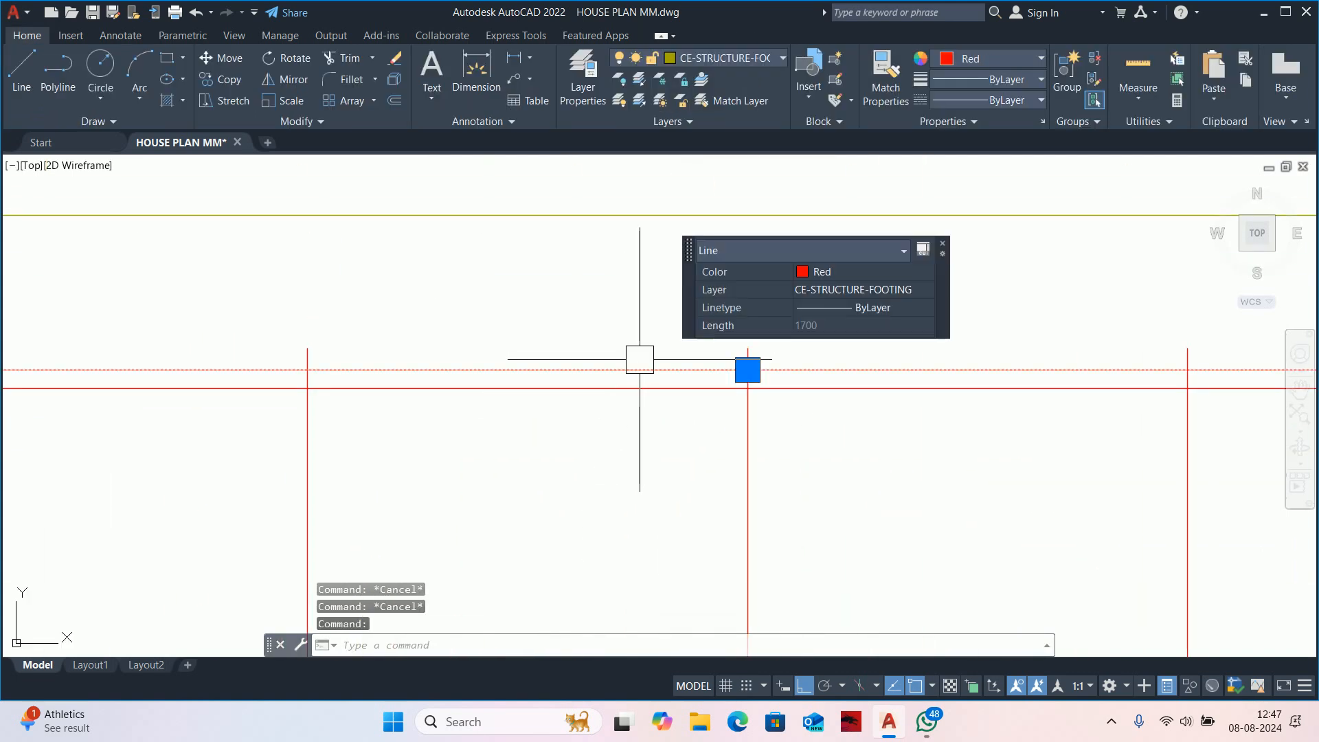
key("Delete")
scroll(674, 427, "down", 5)
scroll(647, 207, "up", 5)
left_click(622, 277)
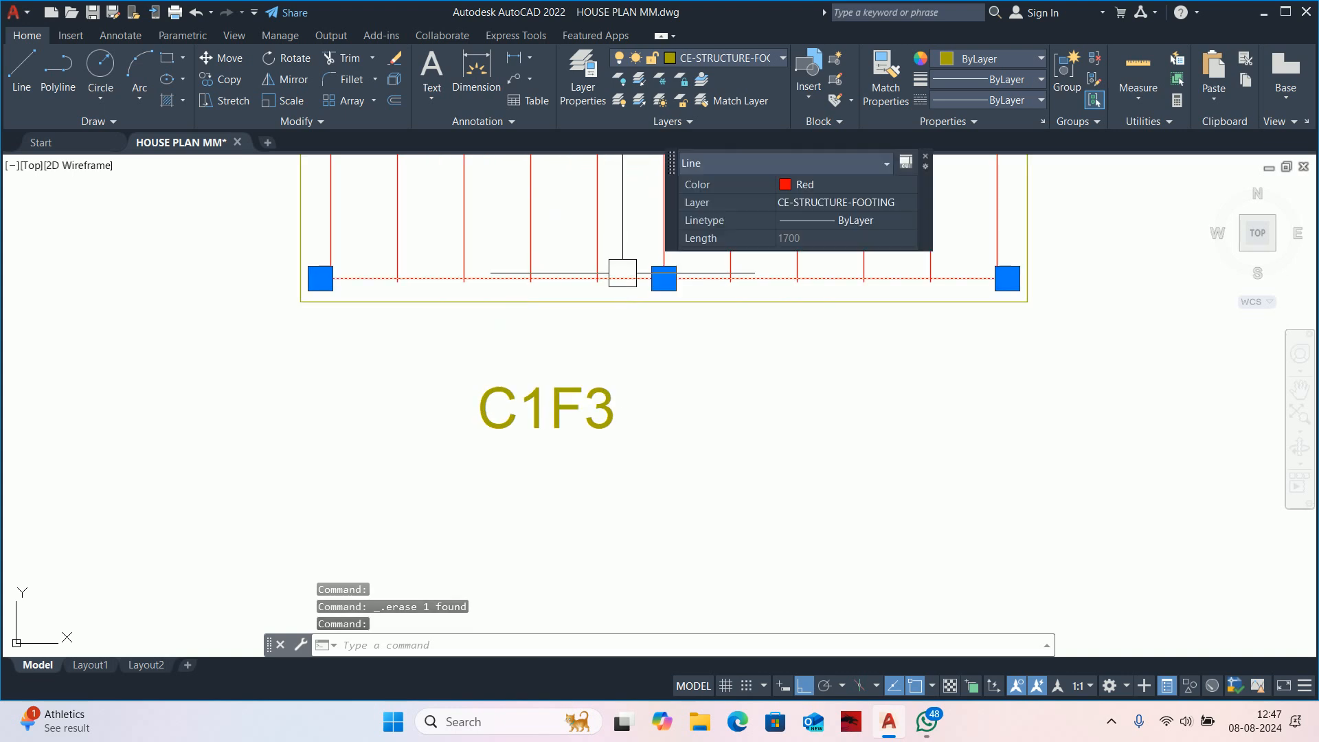
key("Escape")
scroll(628, 271, "down", 3)
scroll(672, 347, "up", 3)
Explode the array of horizontal bars into separate lines.
type("x")
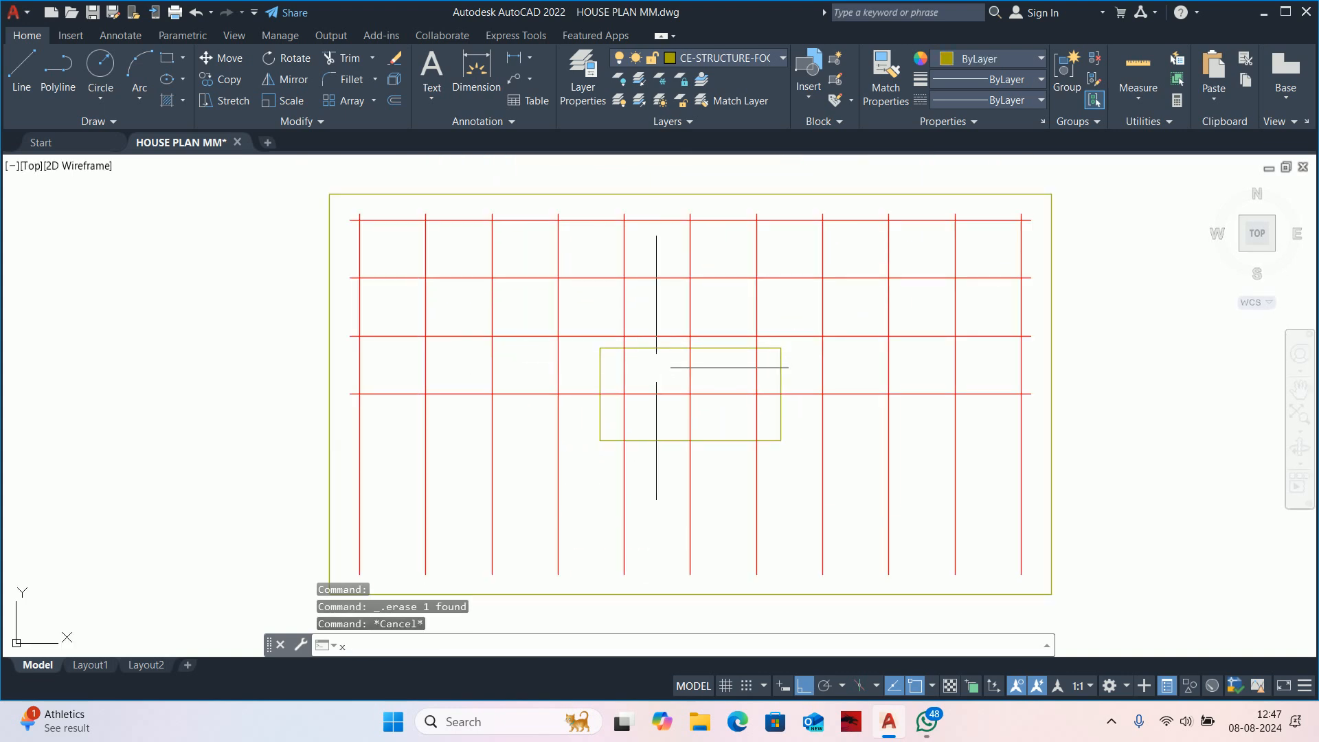
key("Return")
left_click(671, 386)
key("Return")
key("Escape")
Mirror the three horizontal bars above the centre bar downward about the centre bar, keeping the source bars.
type("mi")
key("Return")
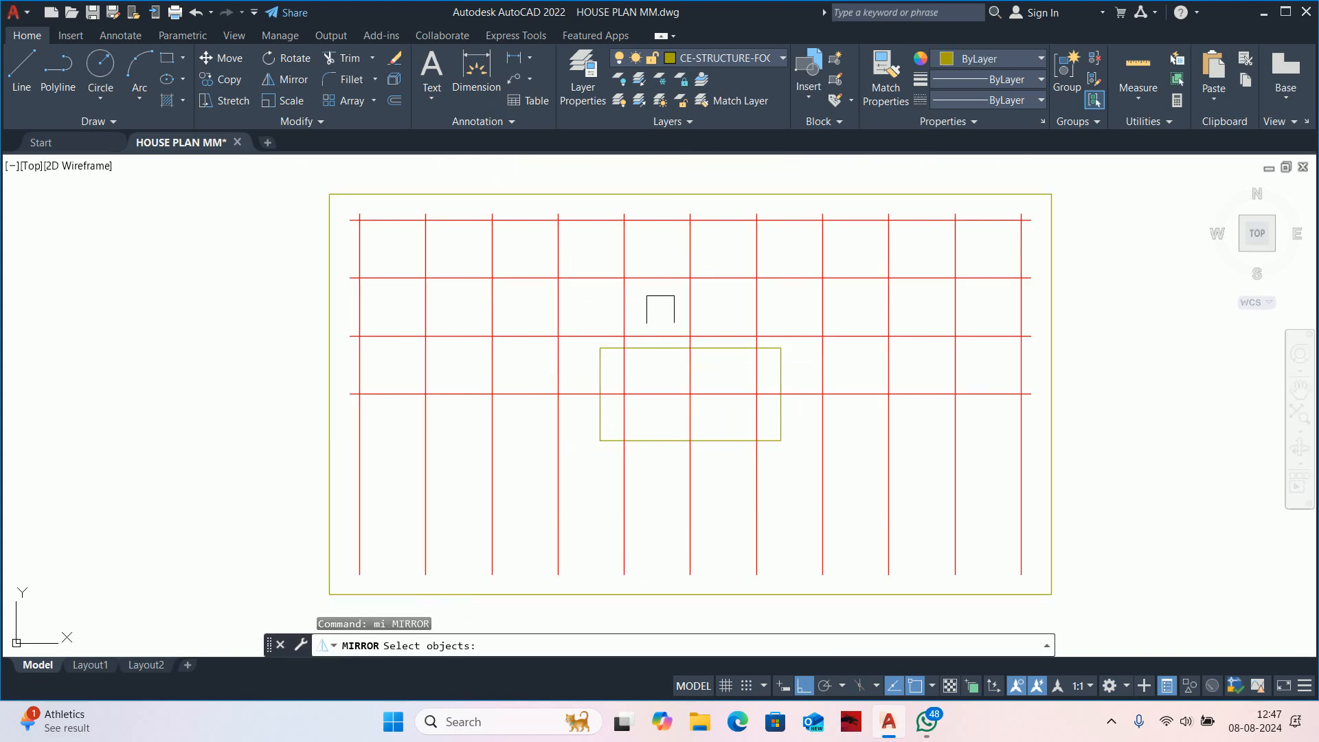
scroll(660, 306, "up", 5)
left_click(670, 376)
middle_click_drag(653, 274, 676, 356)
left_click(676, 355)
middle_click_drag(628, 240, 627, 407)
left_click(626, 334)
scroll(626, 336, "down", 3)
scroll(484, 454, "up", 1)
key("Return")
left_click(433, 436)
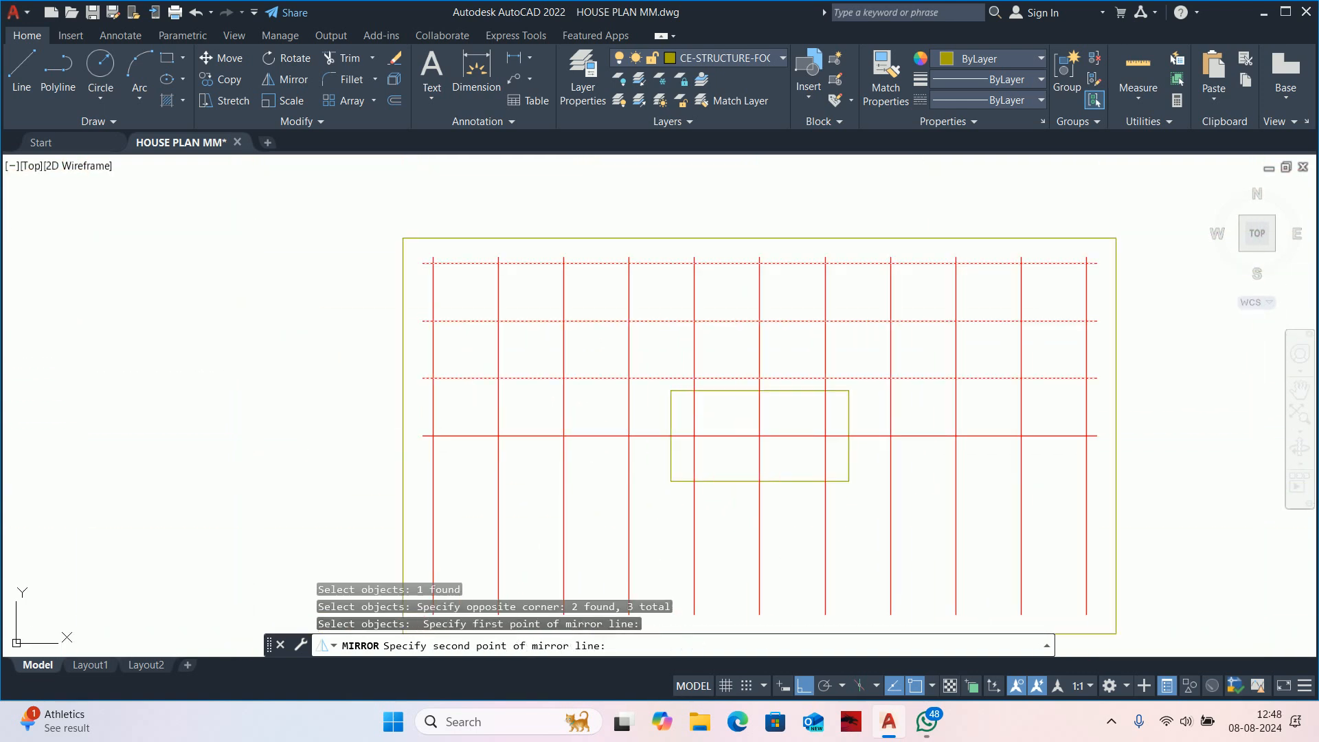
left_click(273, 433)
key("Return")
key("Escape")
scroll(349, 257, "down", 2)
key("Escape")
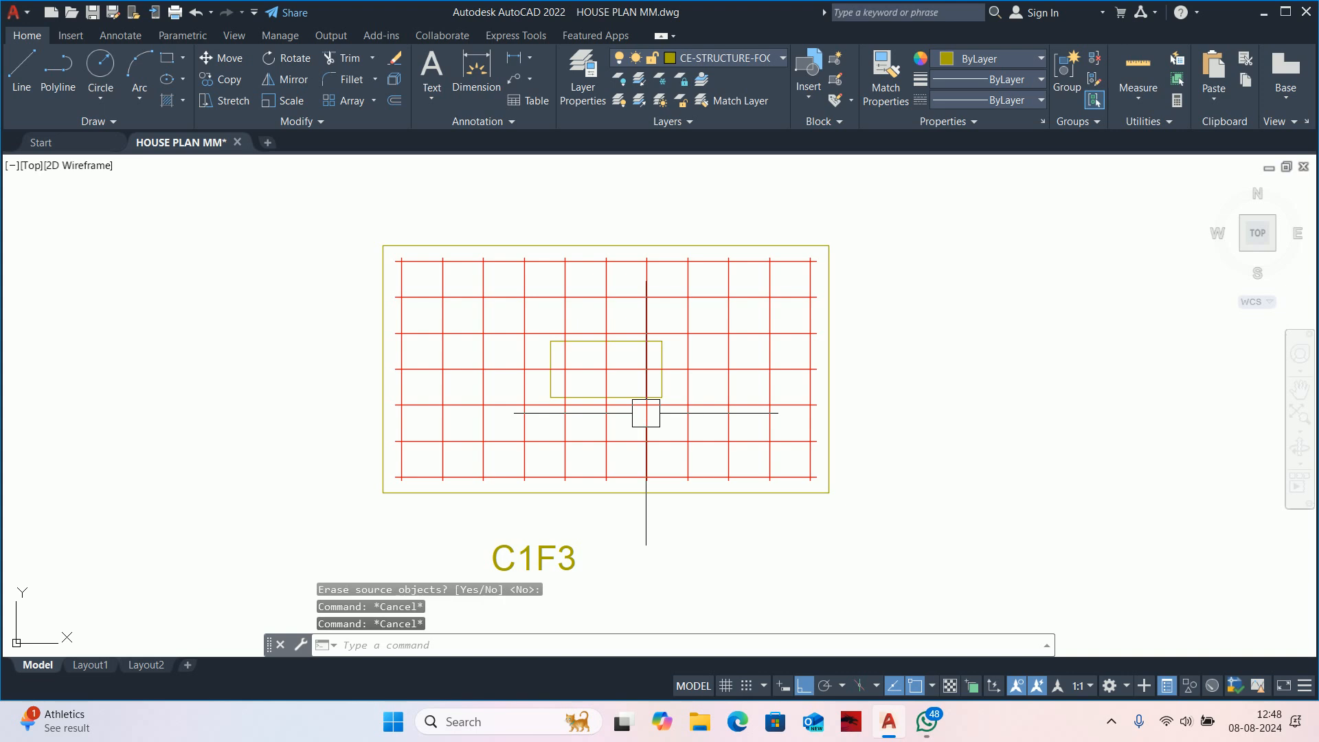
key("Escape")
middle_click_drag(508, 295, 576, 305)
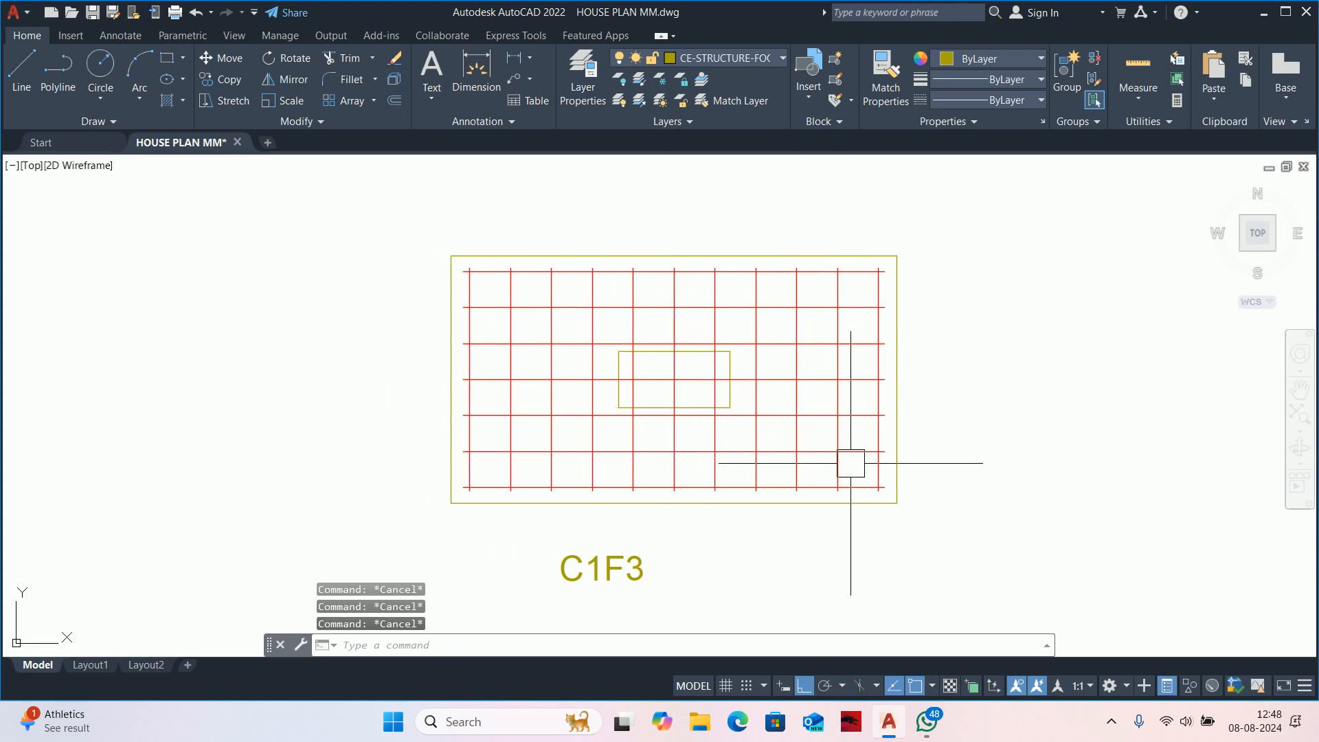
Draw a horizontal leader with its arrowhead on the footing's rightmost vertical bar, ending outside the footing's right edge.
middle_click_drag(836, 460, 727, 469)
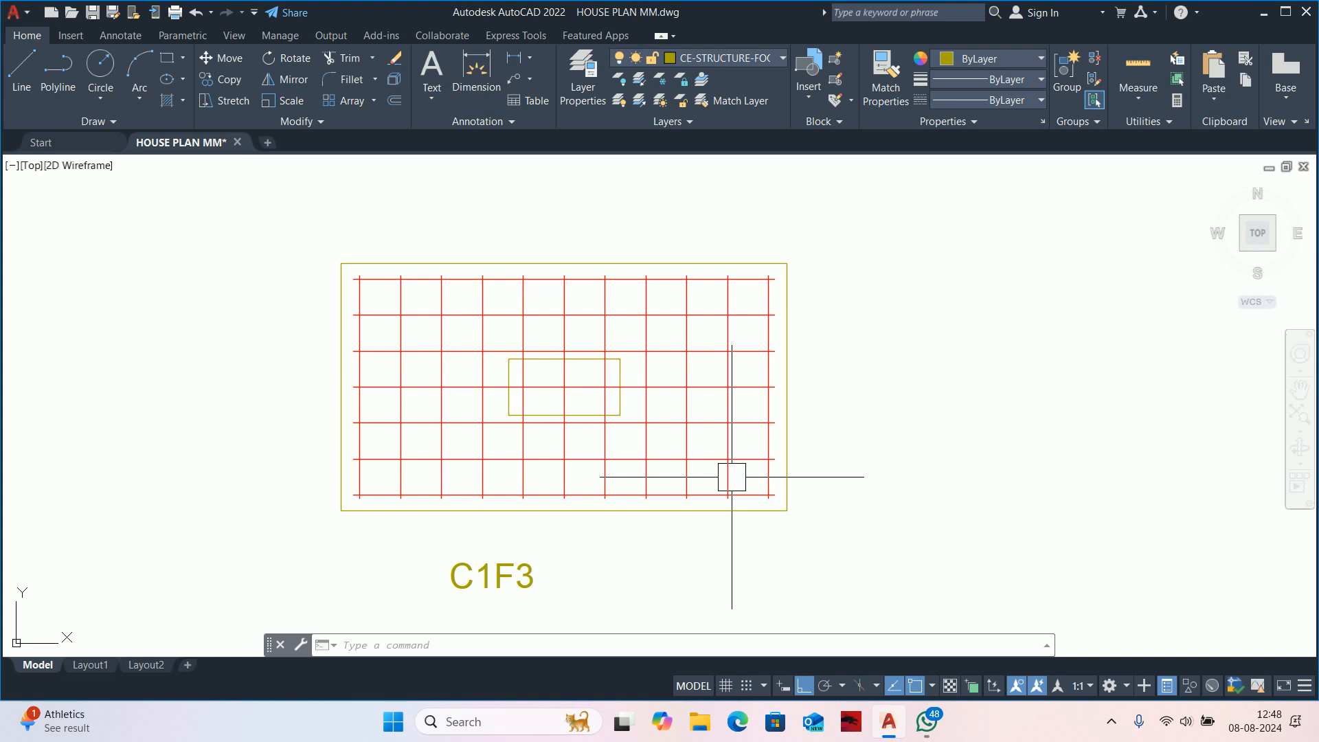
key("Escape")
key("Escape")
key("Escape")
type("l")
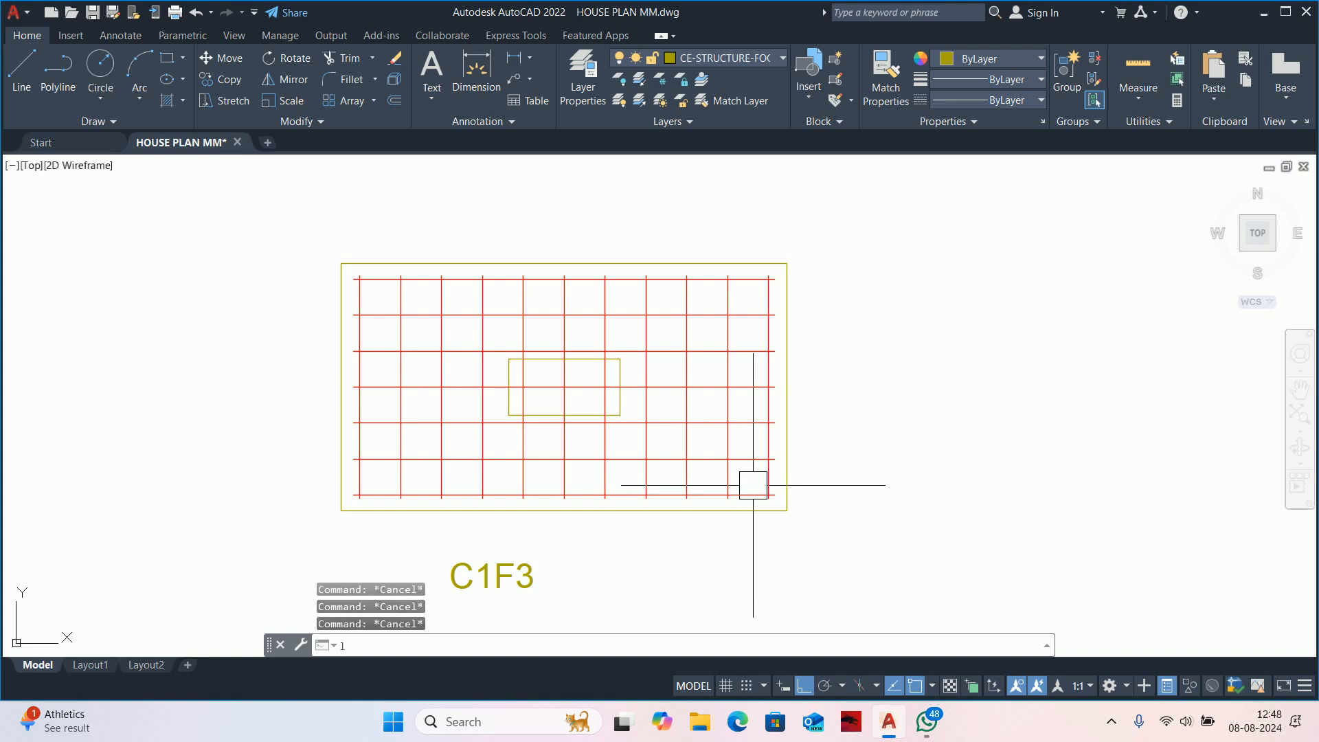
type("e")
key("Return")
scroll(755, 481, "up", 5)
left_click(716, 480)
scroll(946, 483, "down", 2)
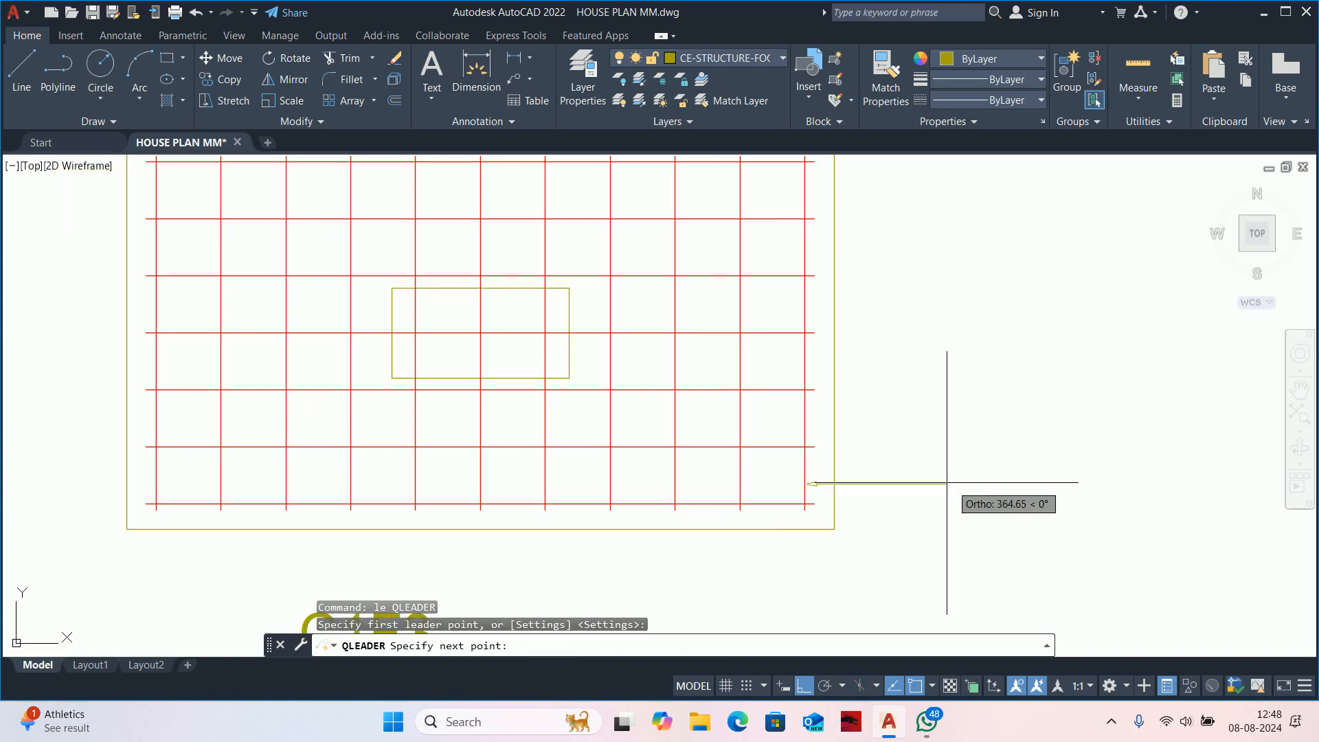
scroll(946, 483, "down", 2)
left_click(906, 477)
key("Escape")
key("Escape")
key("Escape")
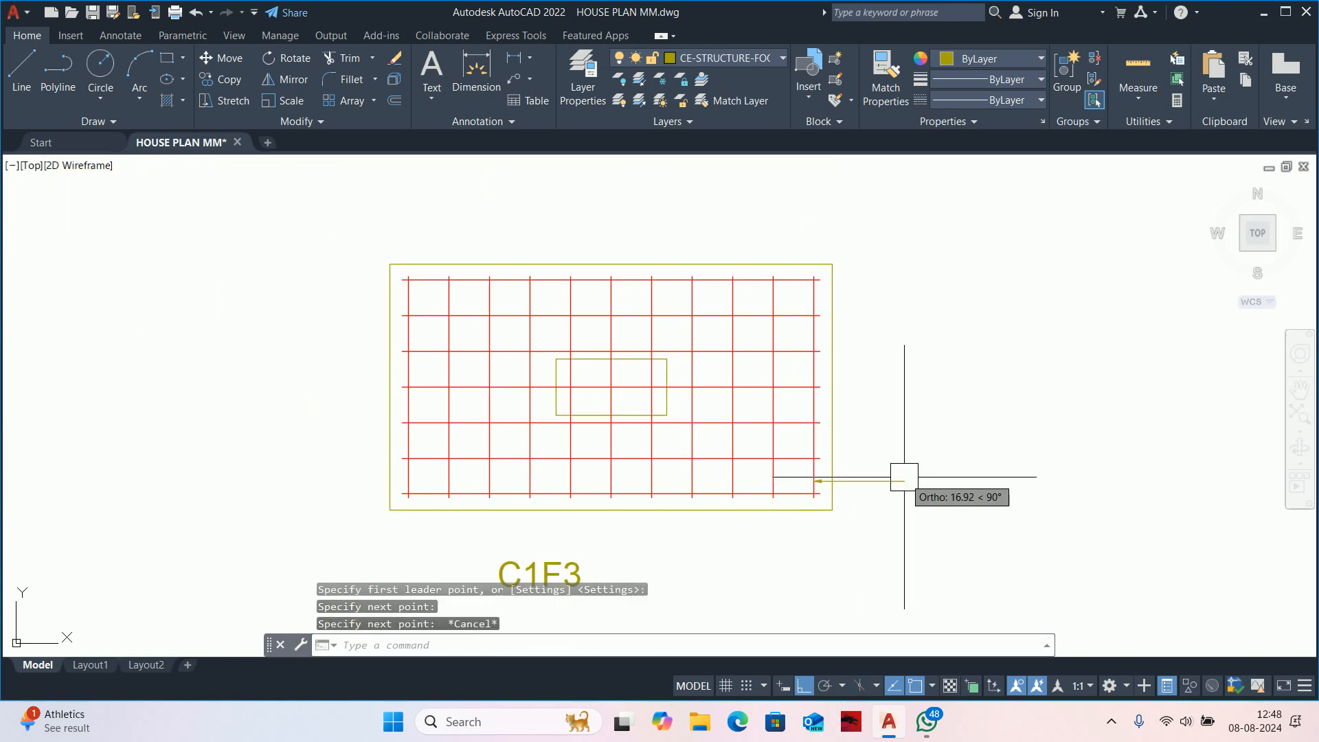
scroll(879, 484, "up", 4)
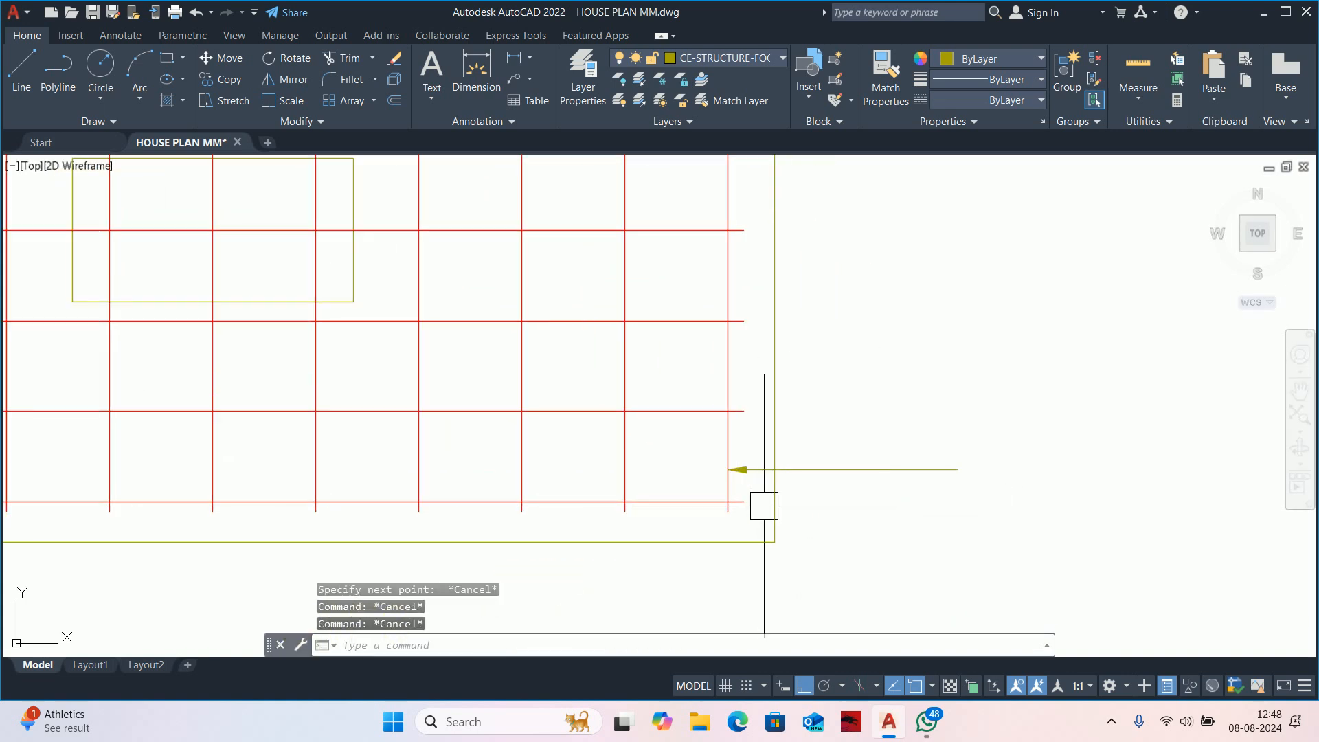
scroll(794, 542, "down", 4)
type("t")
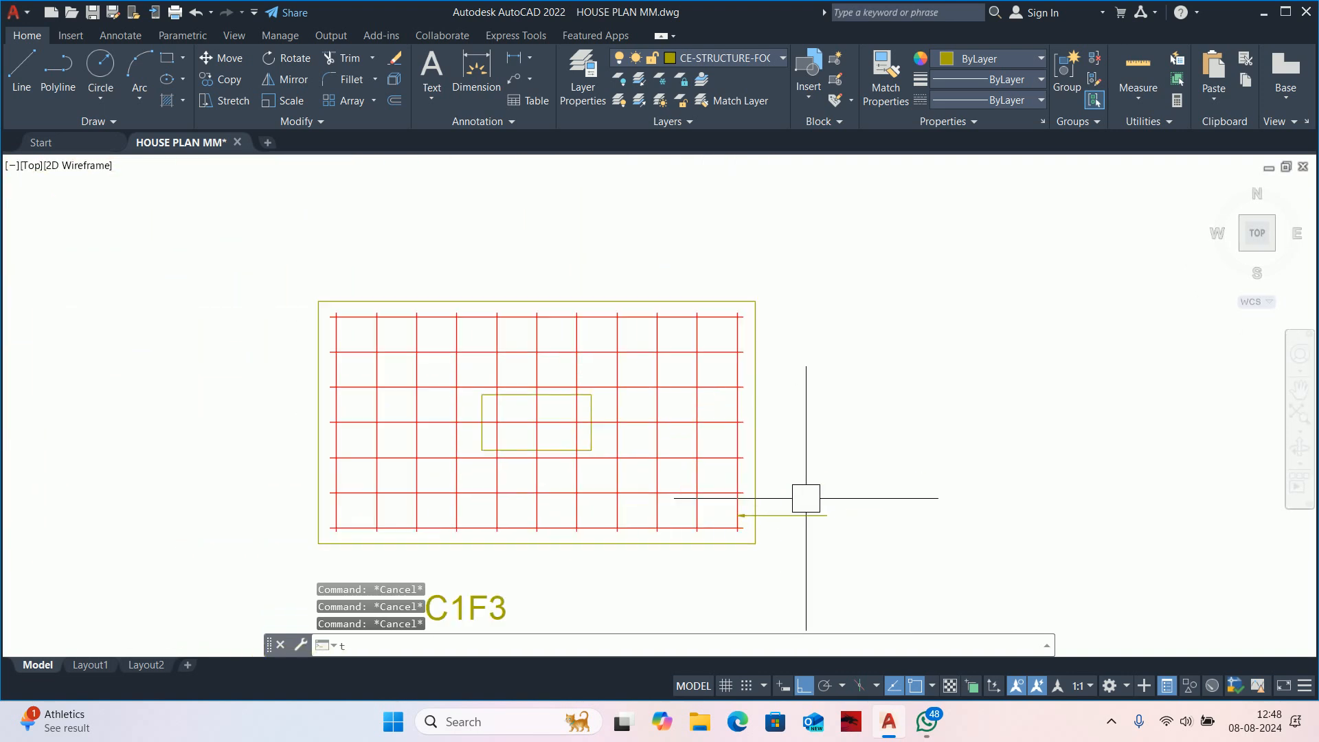
key("Return")
scroll(807, 496, "up", 5)
key("Escape")
key("Escape")
scroll(800, 484, "down", 5)
Set the text height of the C1F3 label below the footing to 50.
middle_click_drag(515, 574, 533, 487)
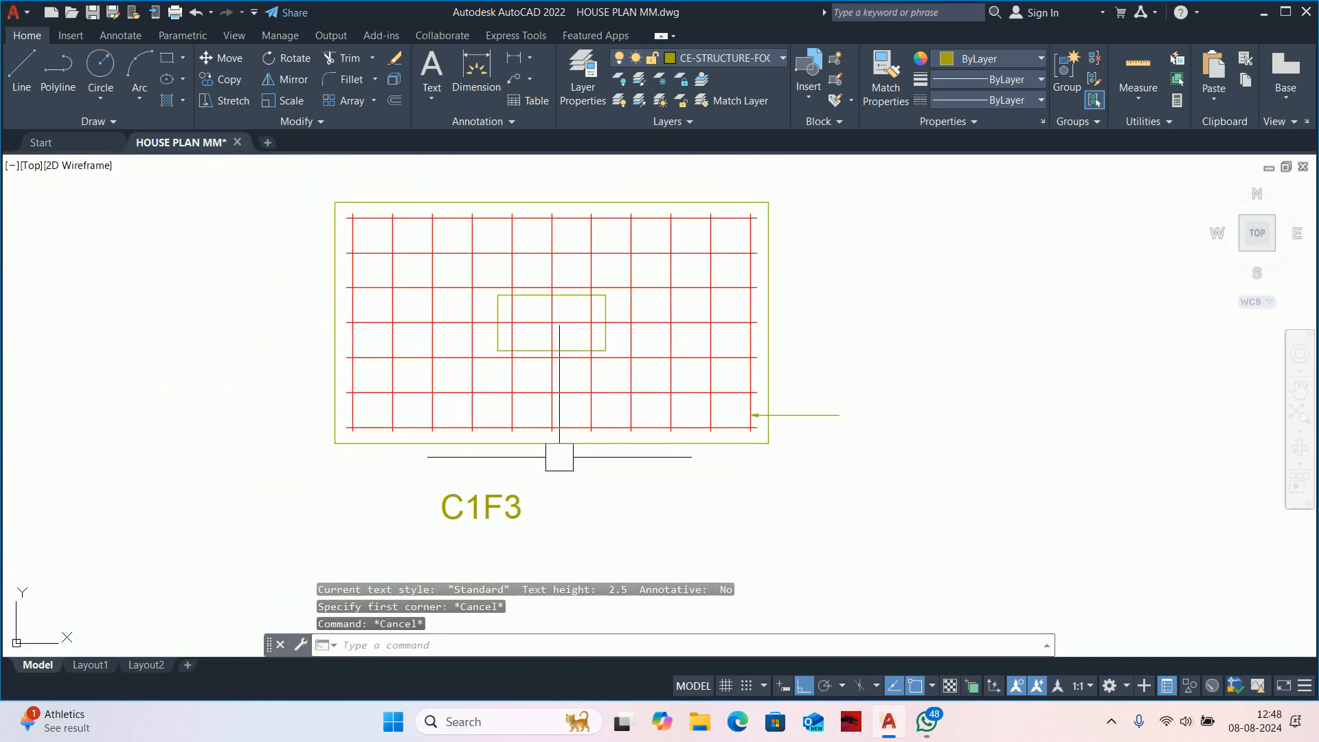
left_click(491, 506)
left_click(665, 514)
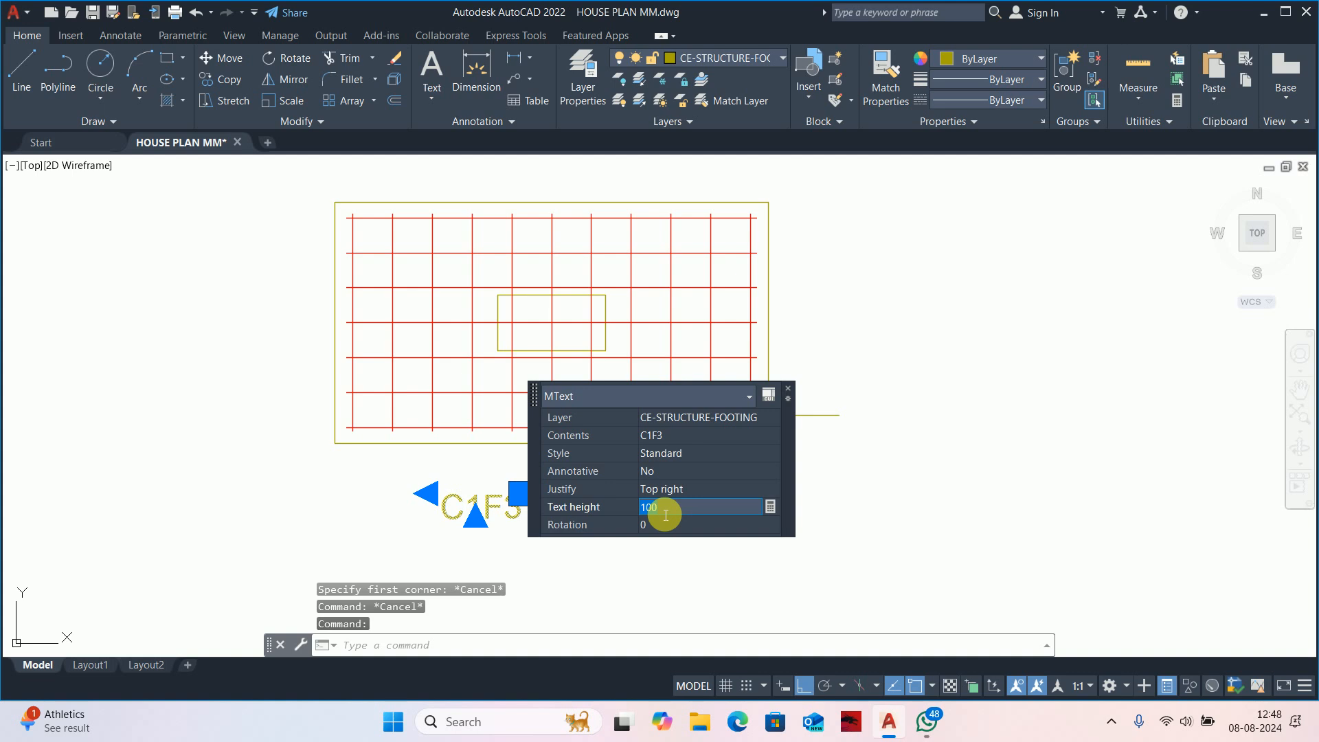
type("5")
key("Return")
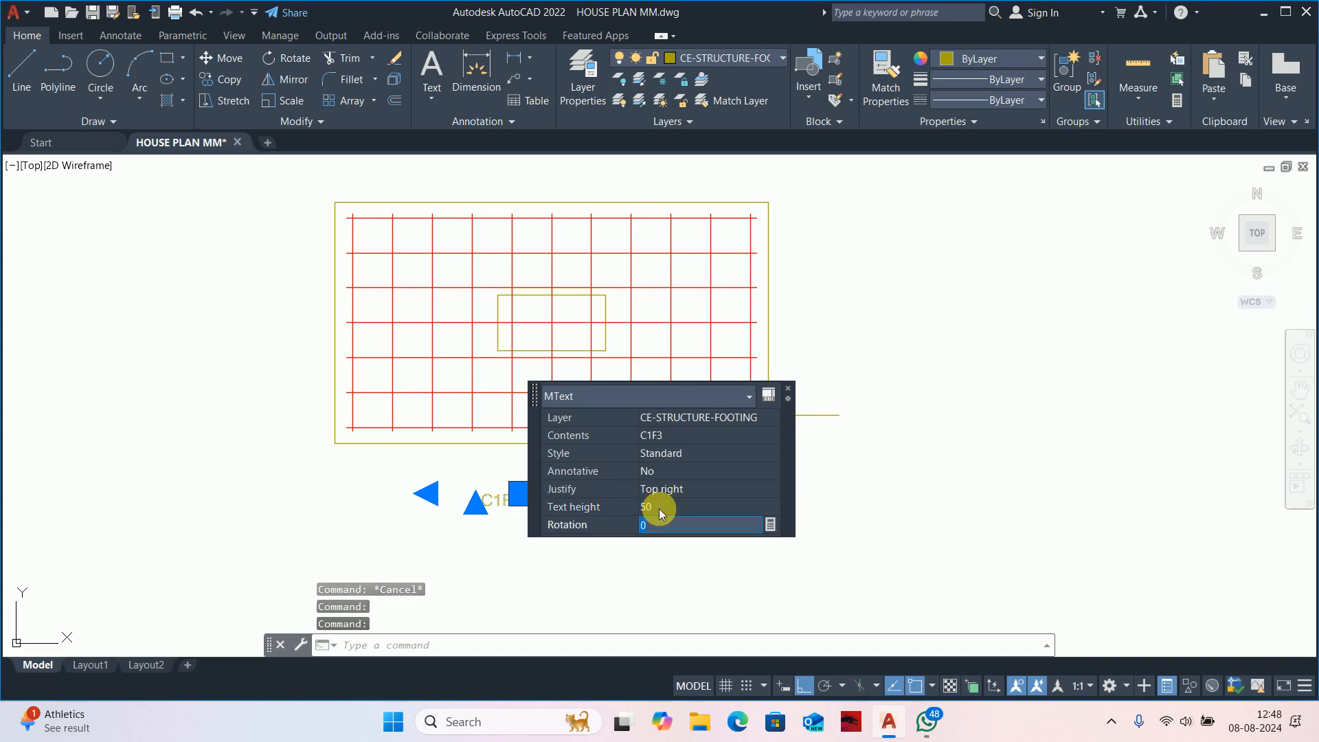
key("Escape")
key("Escape")
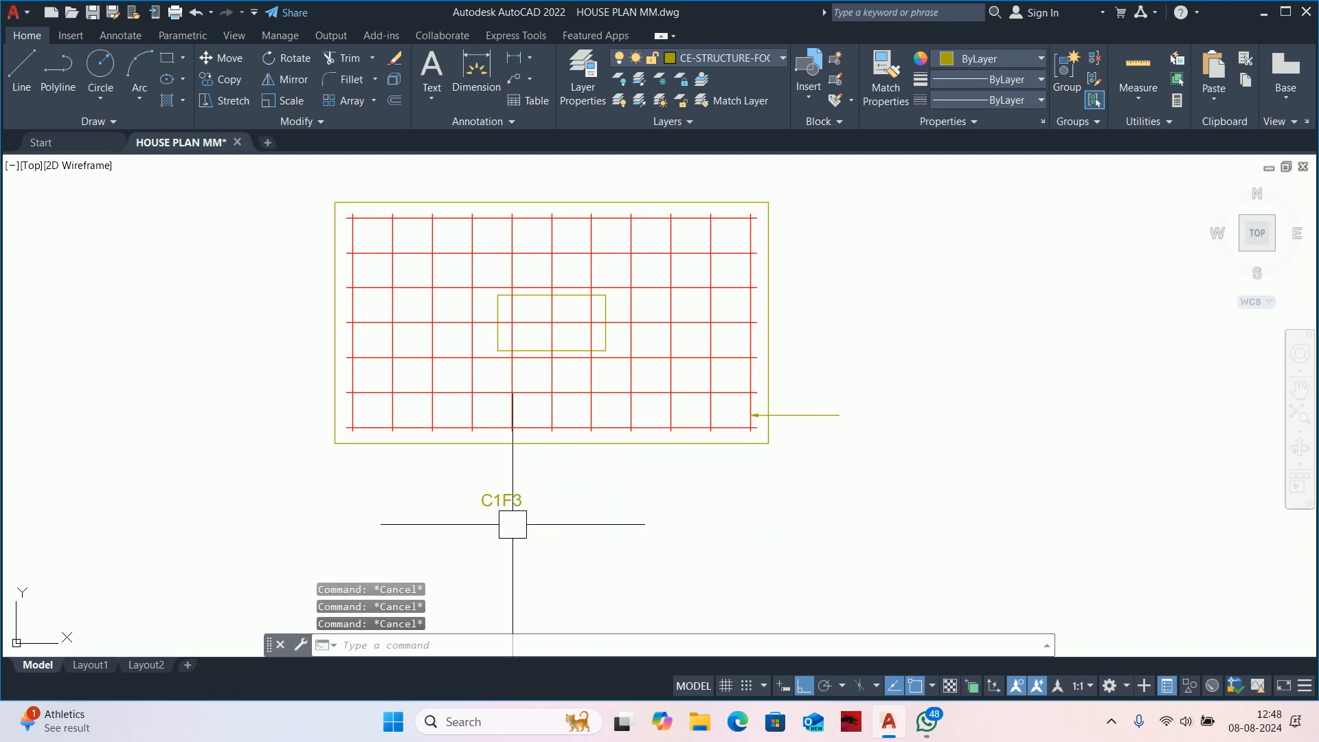
Move the C1F3 label from below the footing onto the outer end of the leader.
type("m")
key("Return")
left_click(500, 504)
key("Return")
left_click(521, 505)
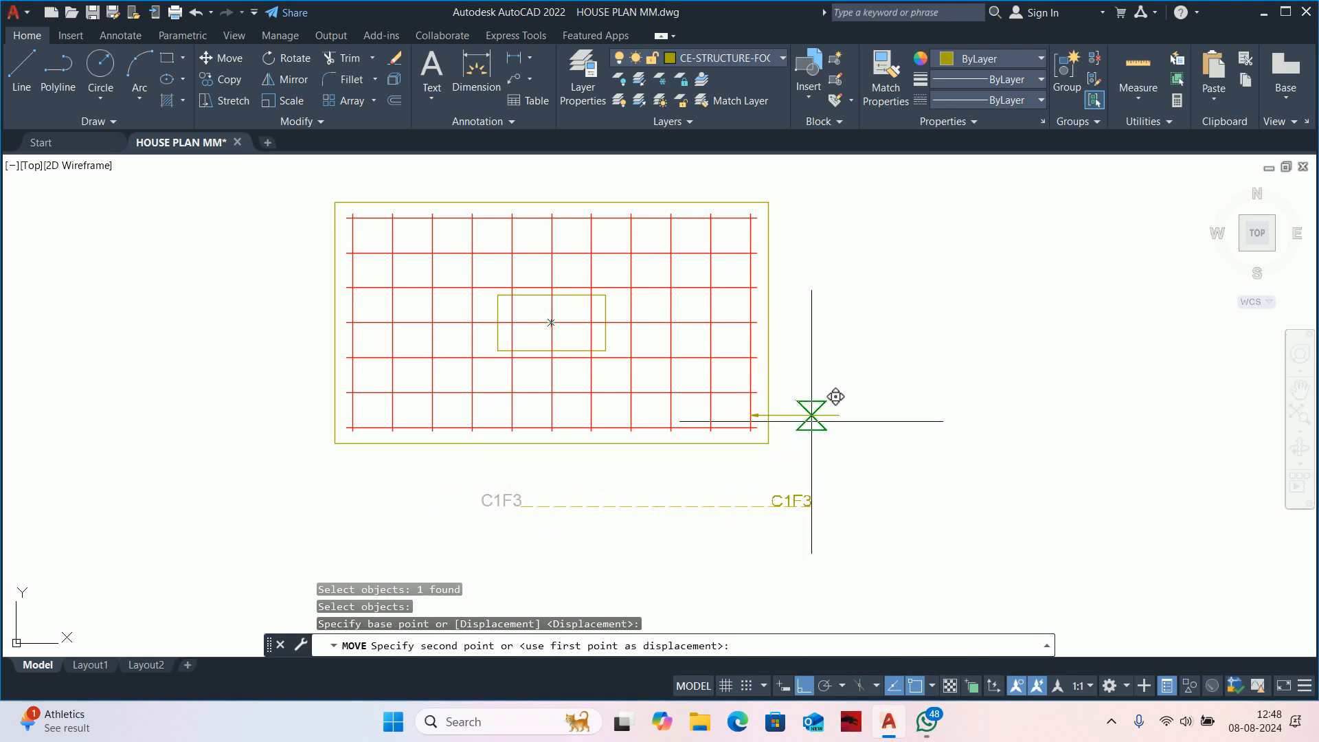
left_click(830, 406)
key("Escape")
key("Escape")
scroll(825, 406, "up", 5)
type("m")
key("Return")
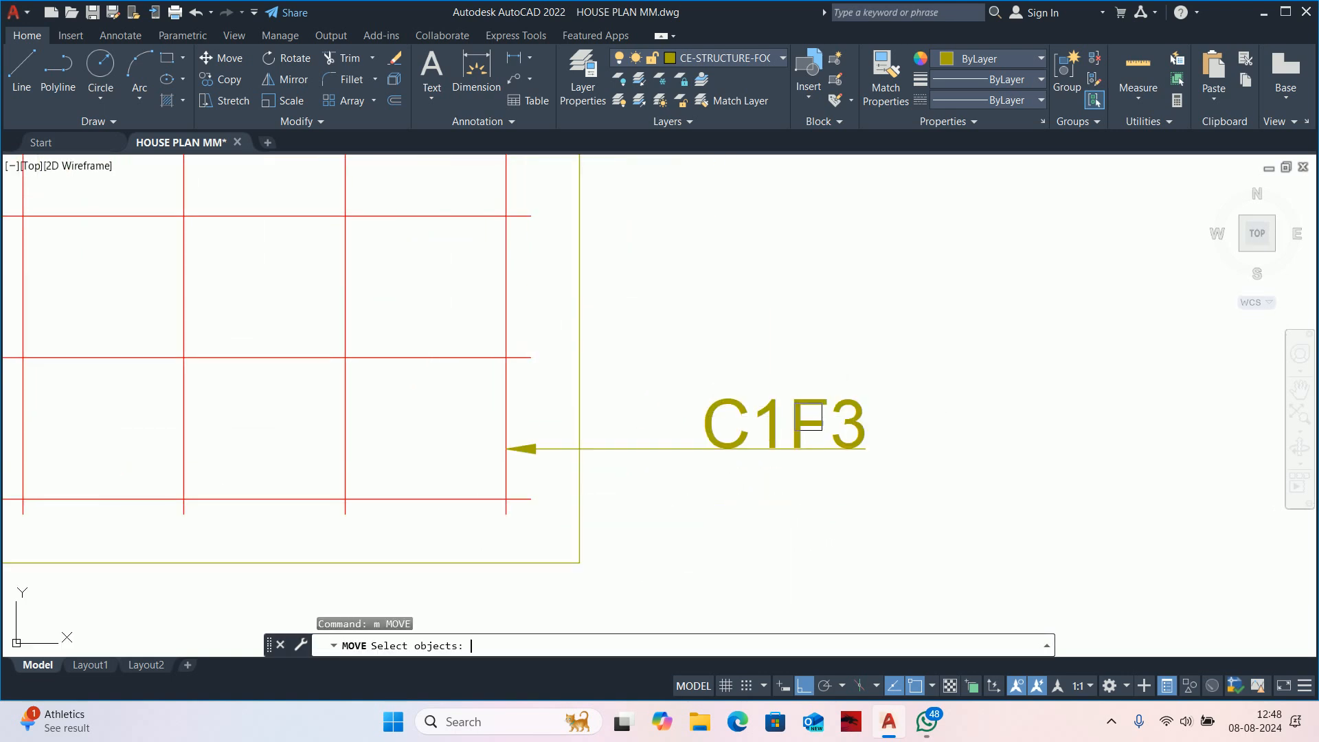
left_click(795, 297)
key("Escape")
key("Escape")
Move the C1F3 label slightly upward to leave a gap above the leader line.
type("m")
key("Return")
left_click(756, 422)
key("Return")
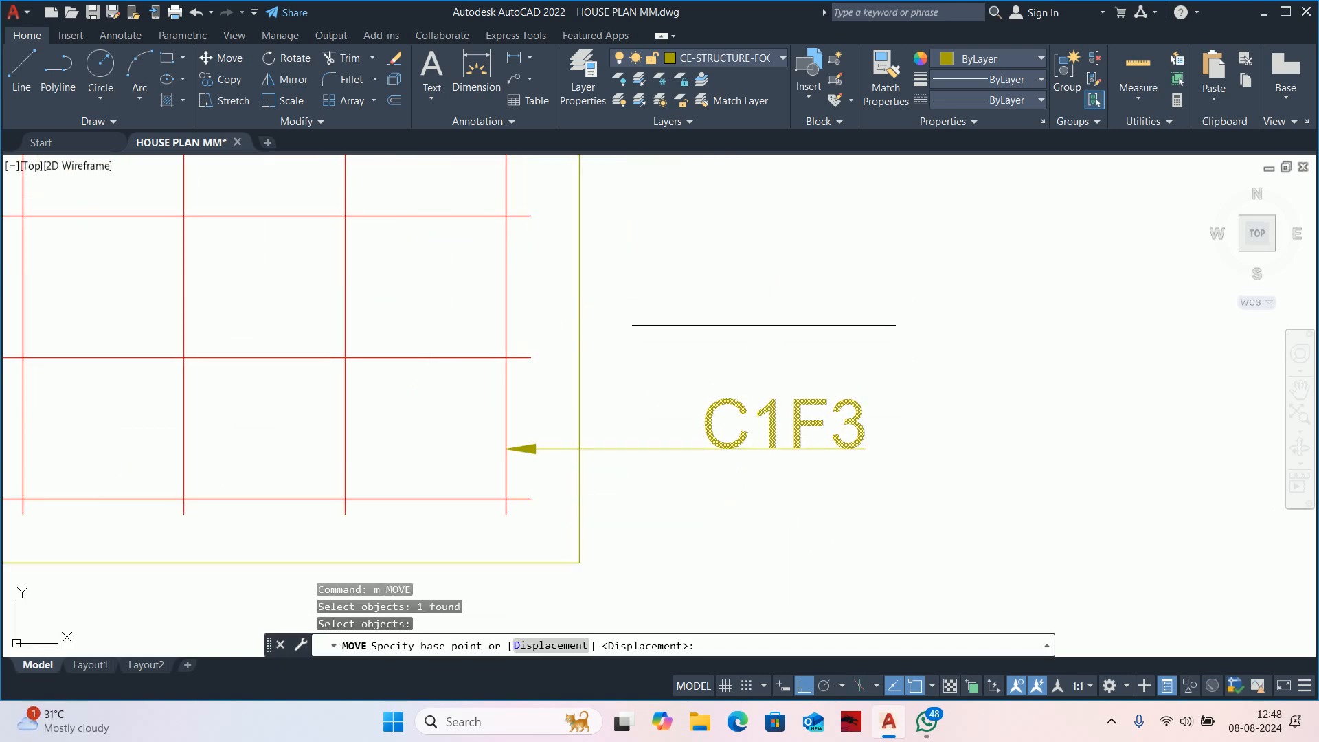
left_click(765, 324)
left_click(765, 290)
key("Escape")
key("Escape")
scroll(691, 420, "down", 2)
middle_click_drag(691, 420, 706, 434)
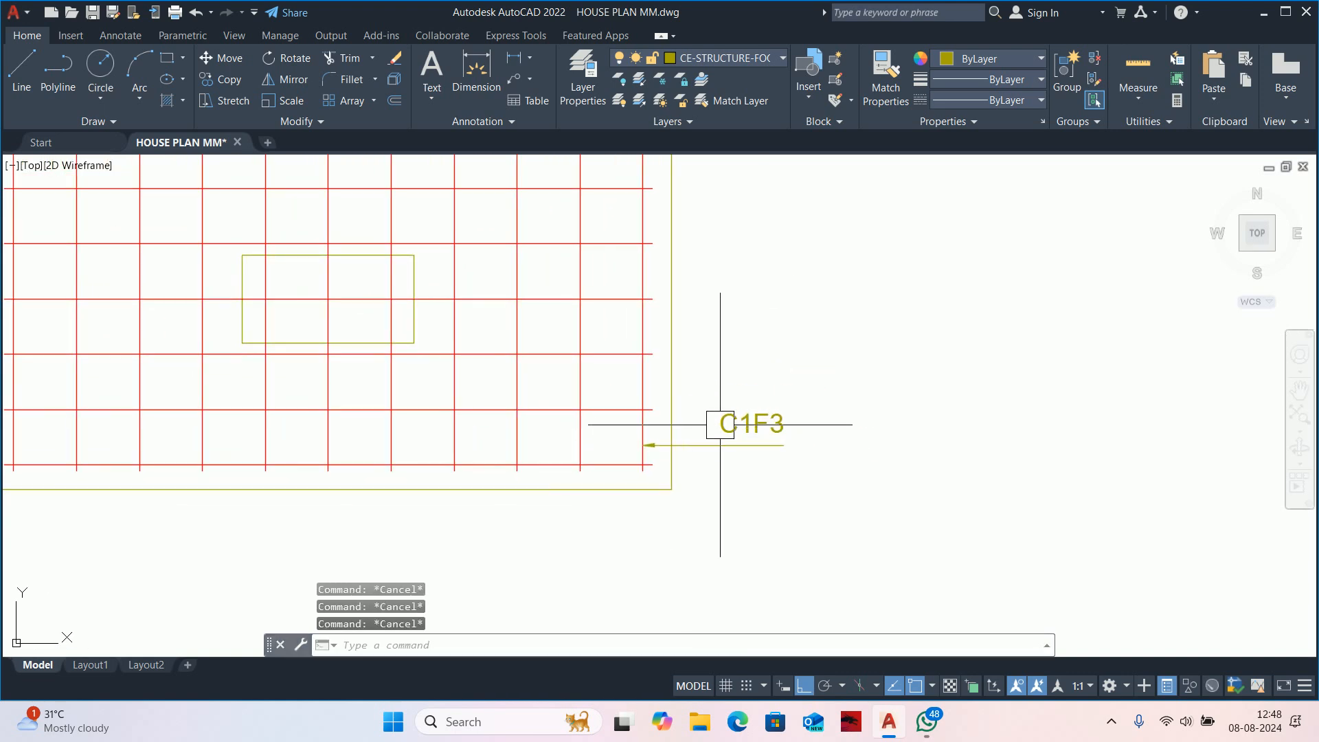
scroll(722, 419, "up", 2)
double_click(809, 431)
left_click_drag(703, 424, 693, 454)
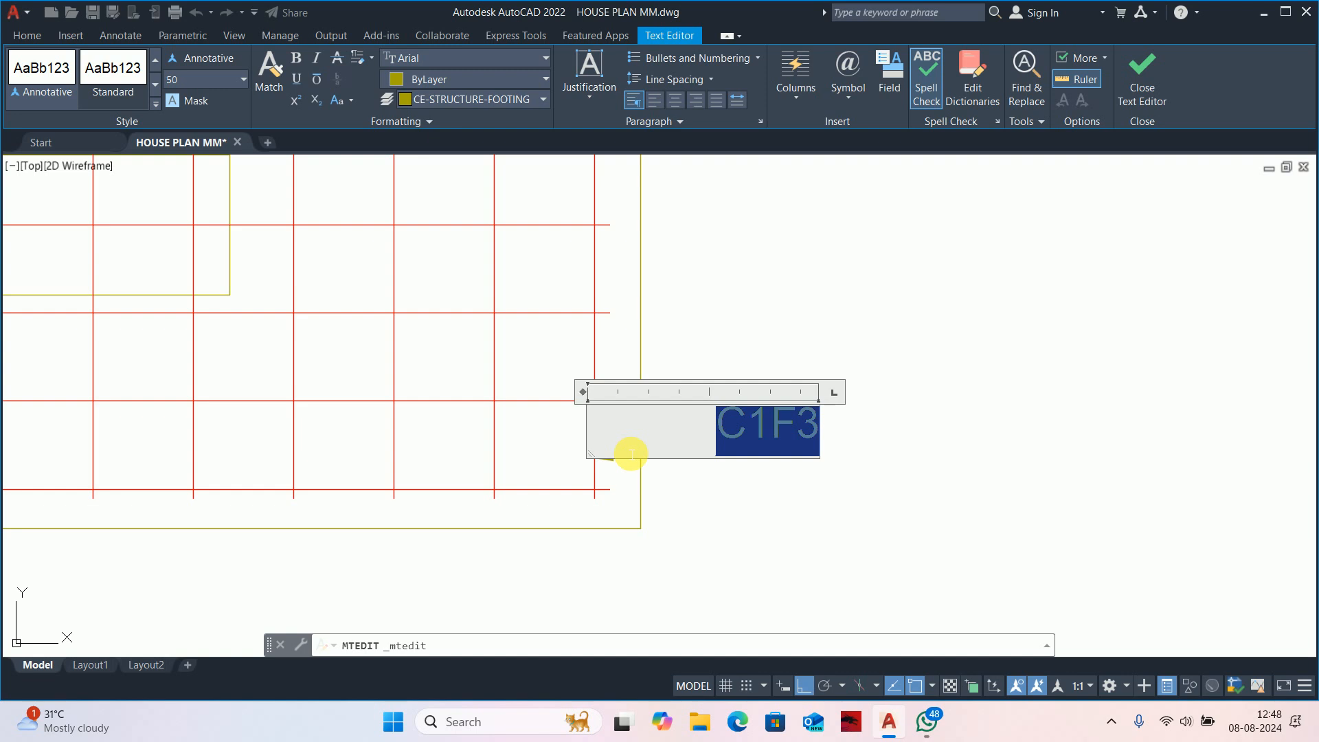
key("Escape")
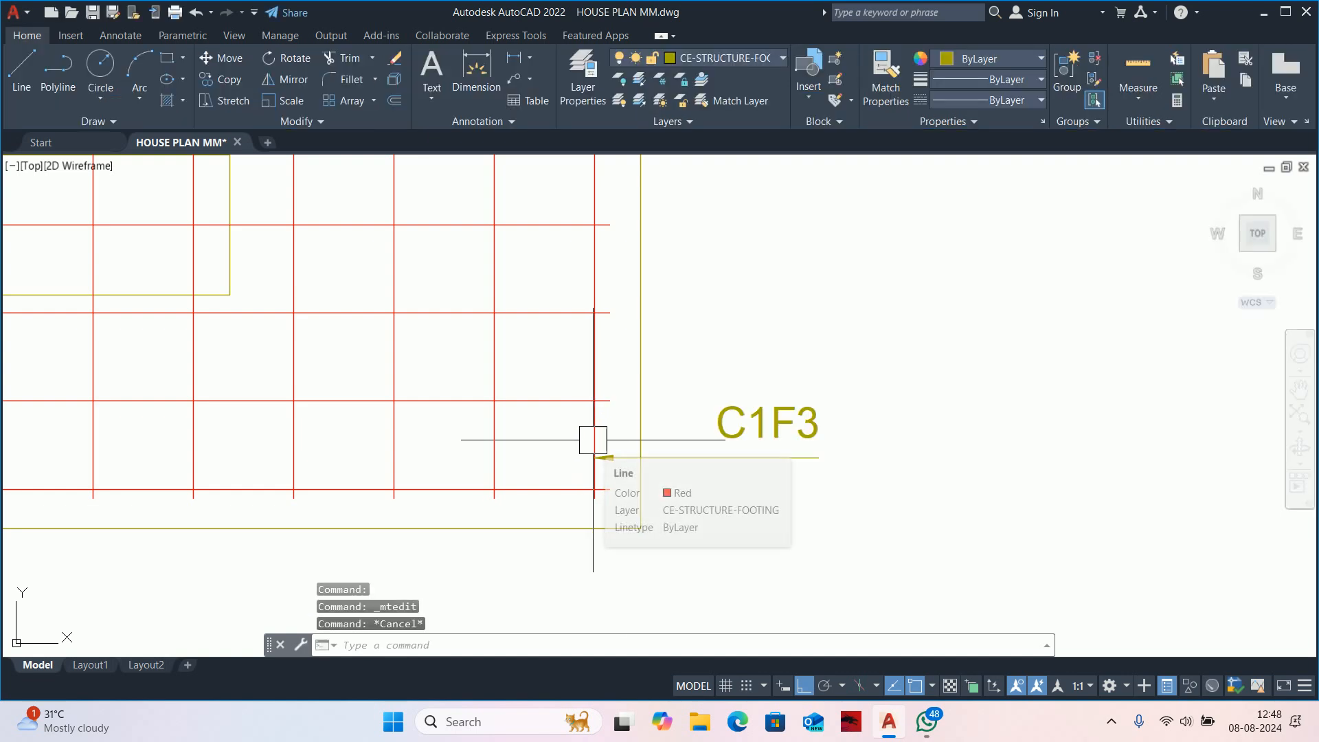
Check the spacing between the two rightmost vertical bars with a linear dimension, without placing it.
key("Escape")
type("dli")
key("space")
left_click(494, 442)
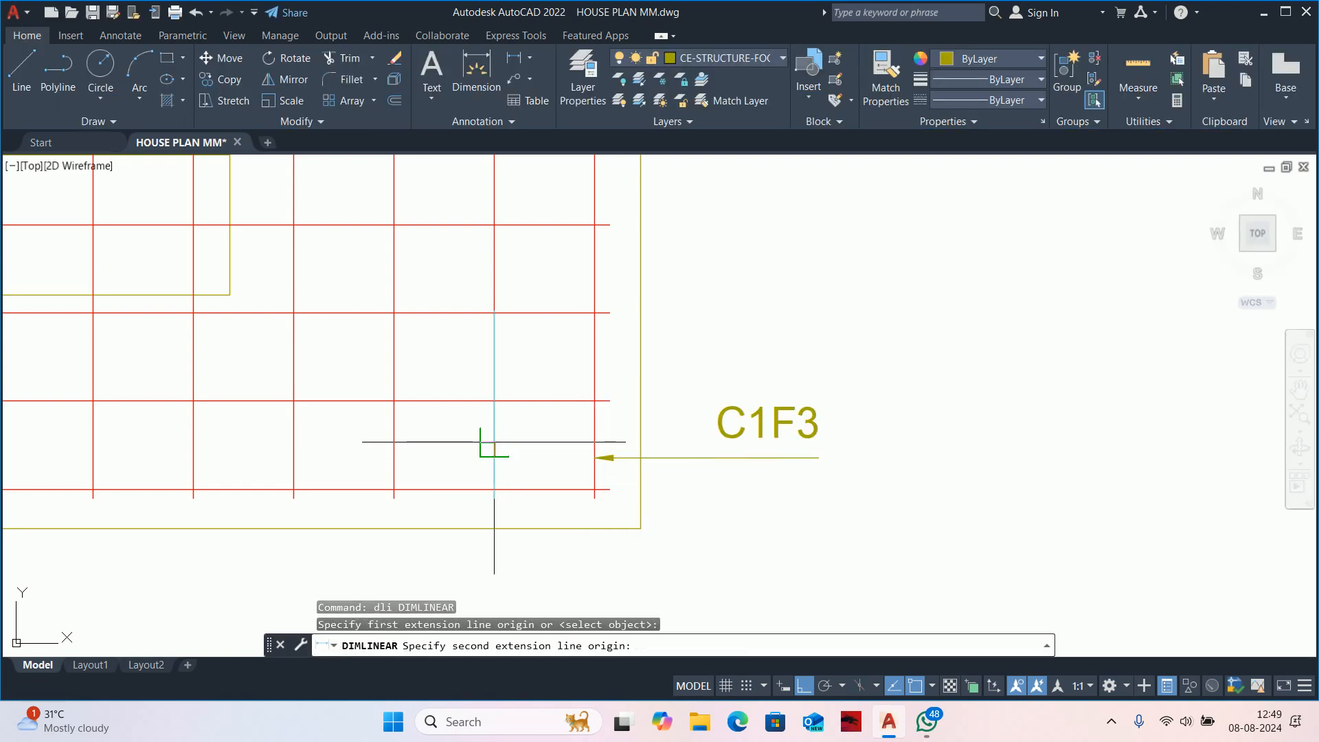
left_click(594, 441)
key("Escape")
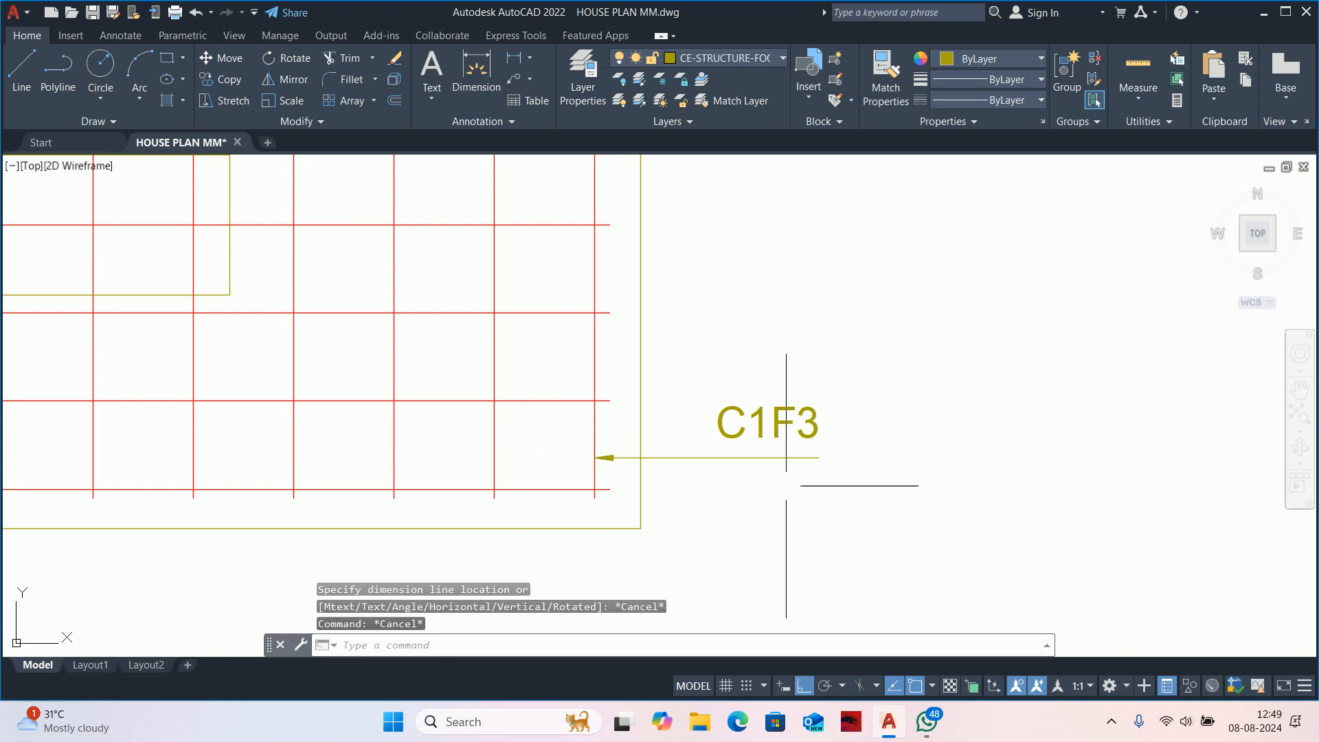
double_click(819, 427)
key("Escape")
Select all the vertical bars with a crossing window to check their count, and clear the selection.
scroll(824, 424, "down", 1)
scroll(685, 449, "up", 3)
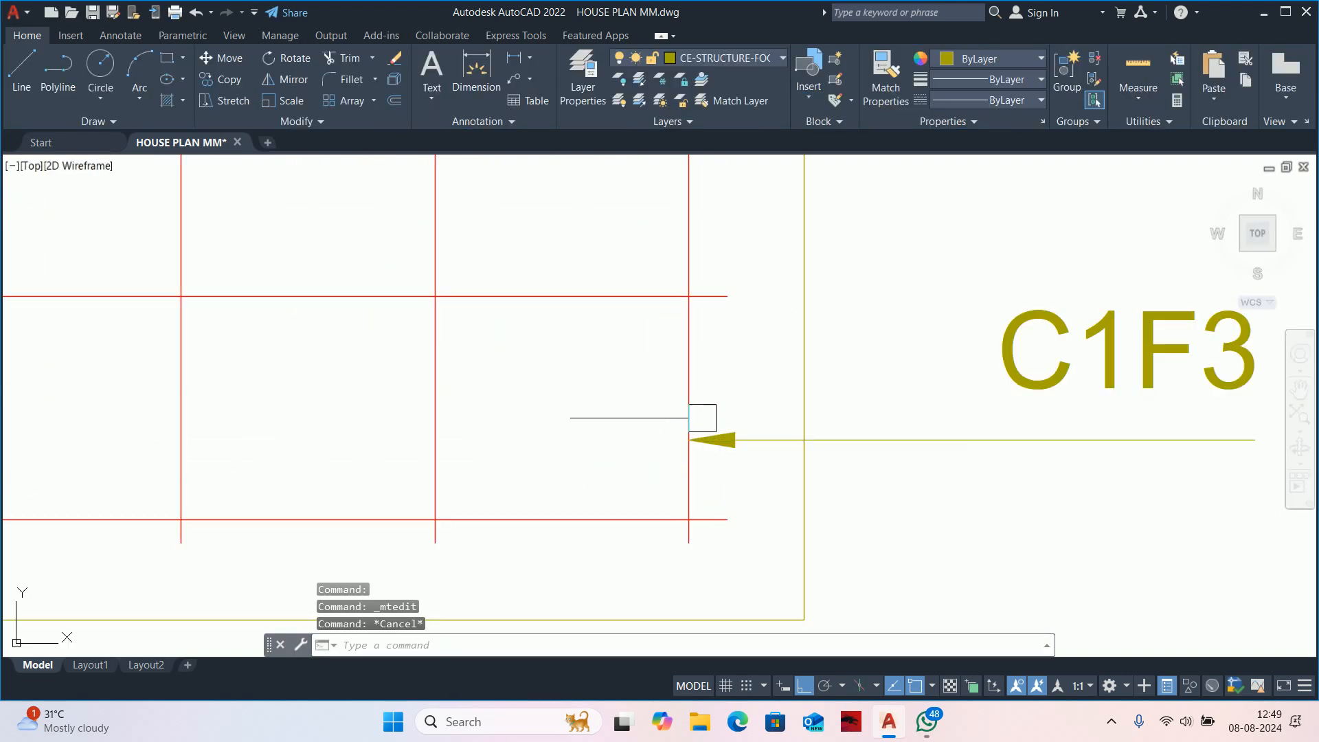
left_click(728, 401)
scroll(189, 377, "down", 1)
scroll(202, 387, "down", 1)
middle_click_drag(202, 387, 943, 397)
scroll(708, 388, "down", 3)
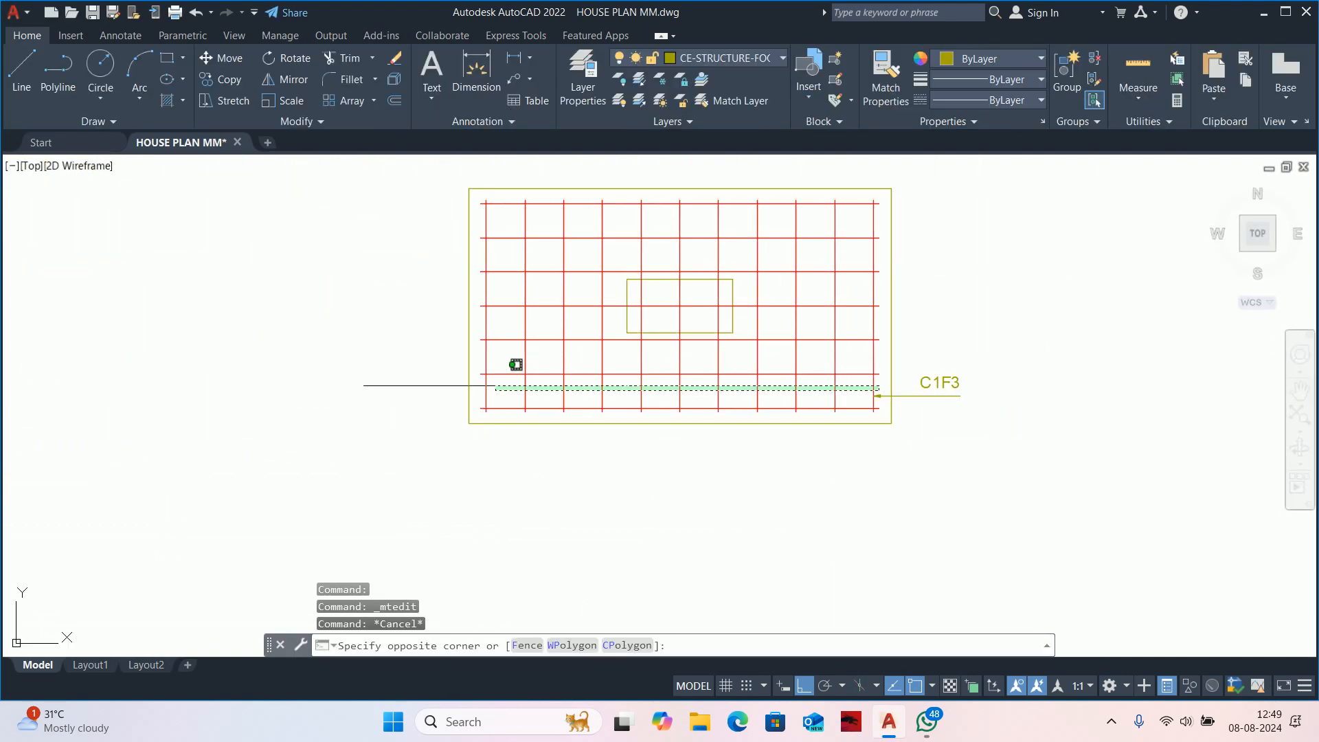
left_click(482, 383)
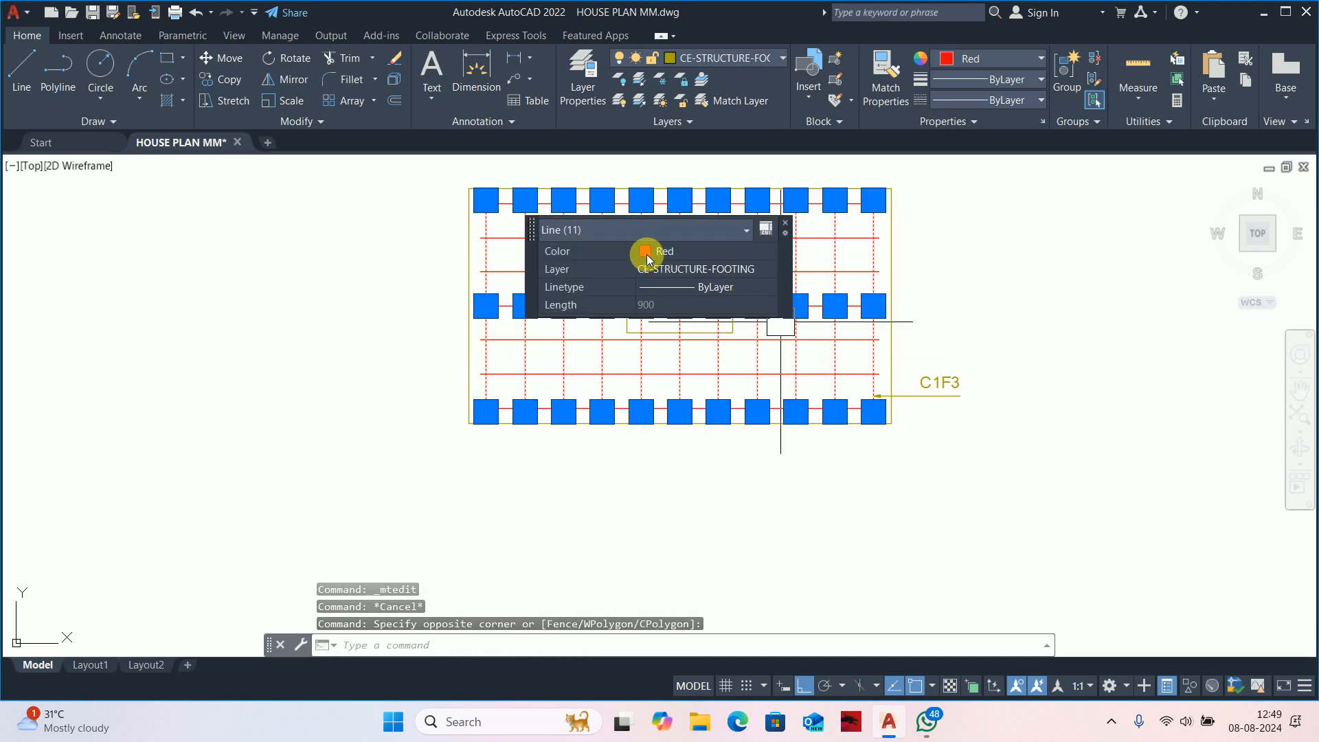
key("Escape")
key("Escape")
scroll(796, 368, "up", 4)
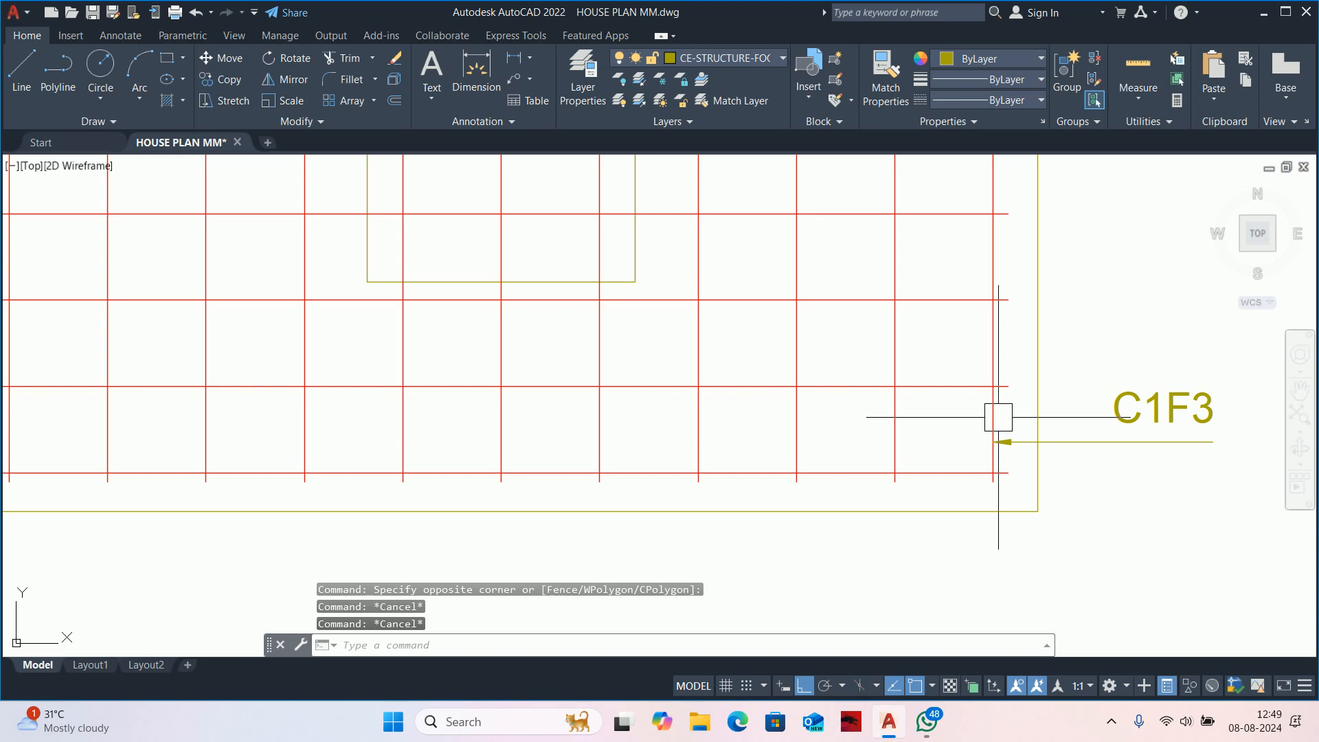
scroll(998, 412, "down", 2)
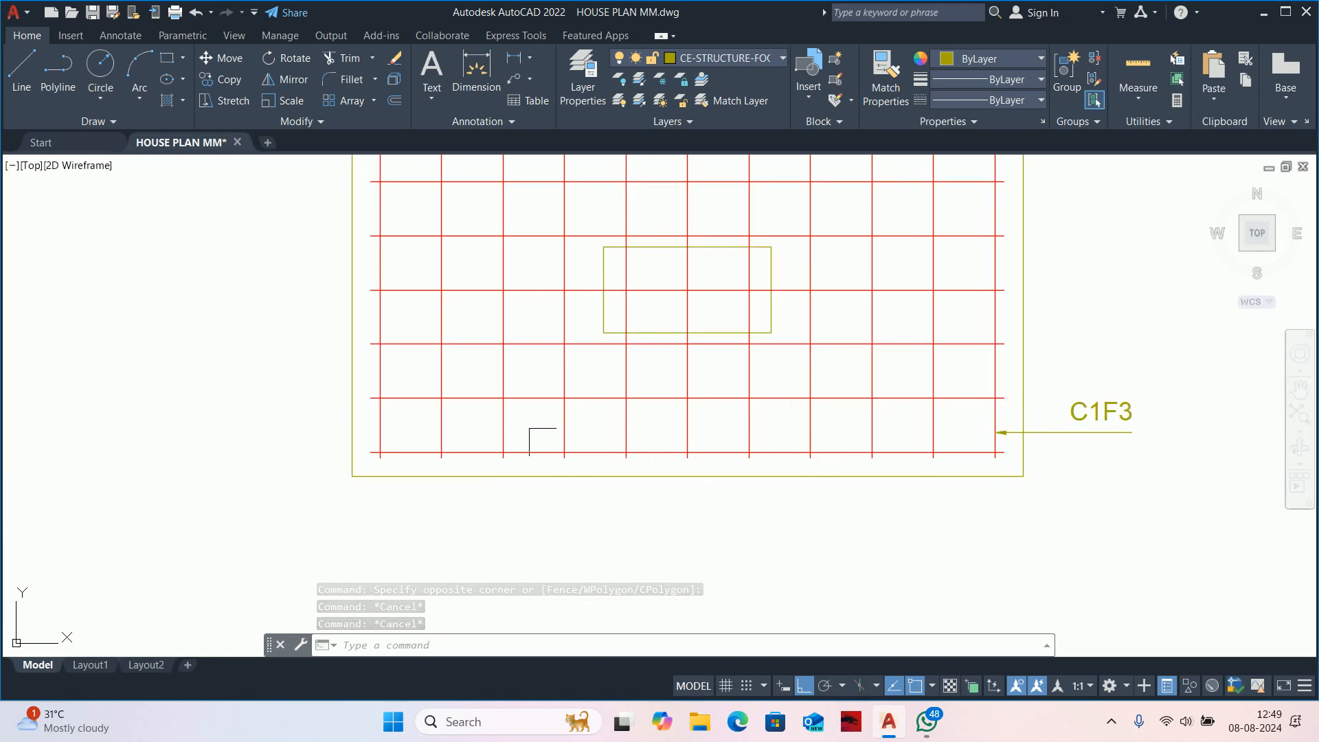
key("Escape")
key("Escape")
key("Escape")
middle_click_drag(818, 425, 542, 427)
double_click(839, 415)
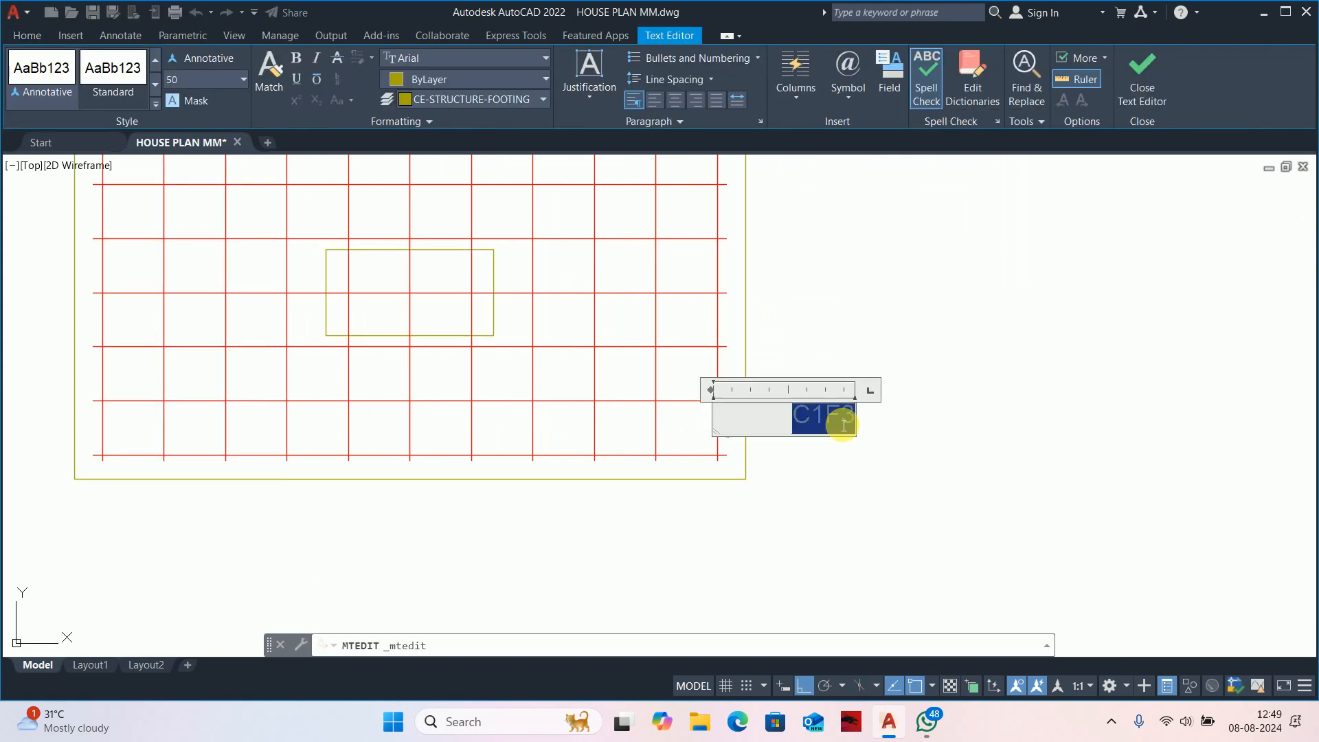
type("#11 Ø 1")
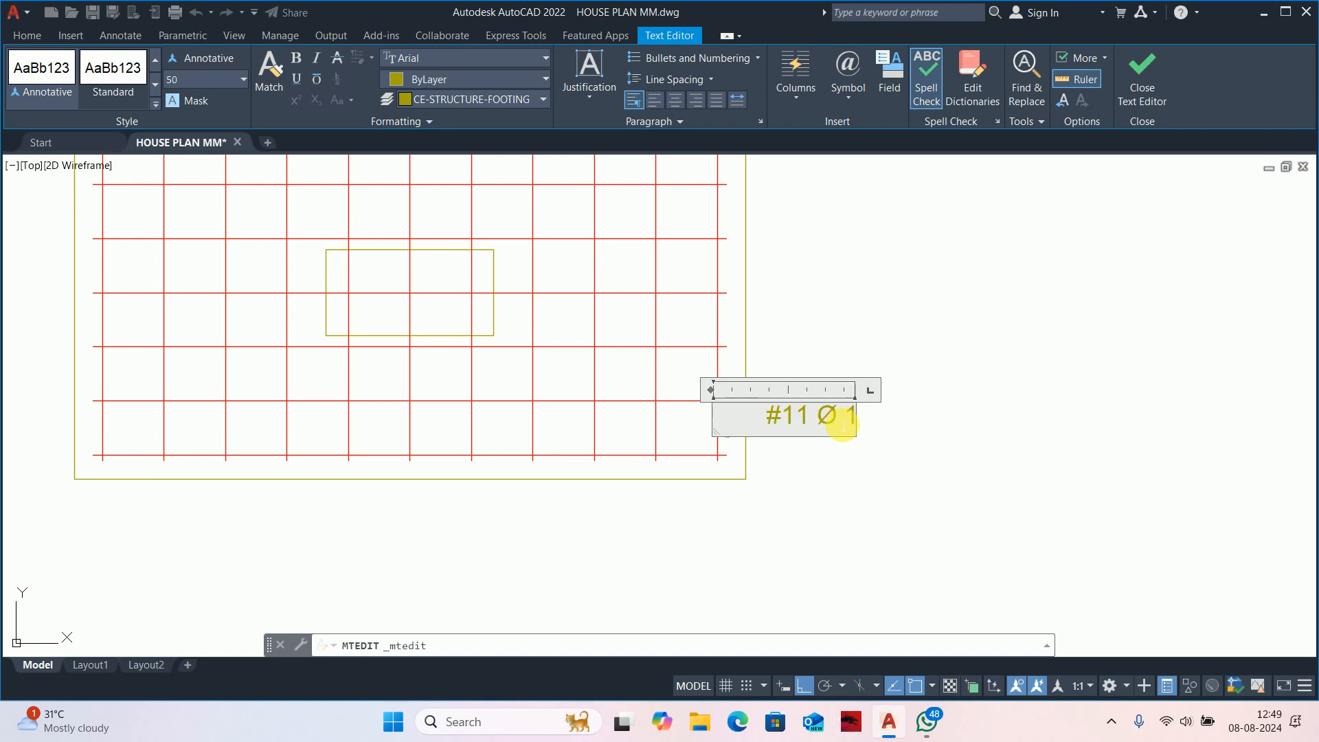
type("6 mm")
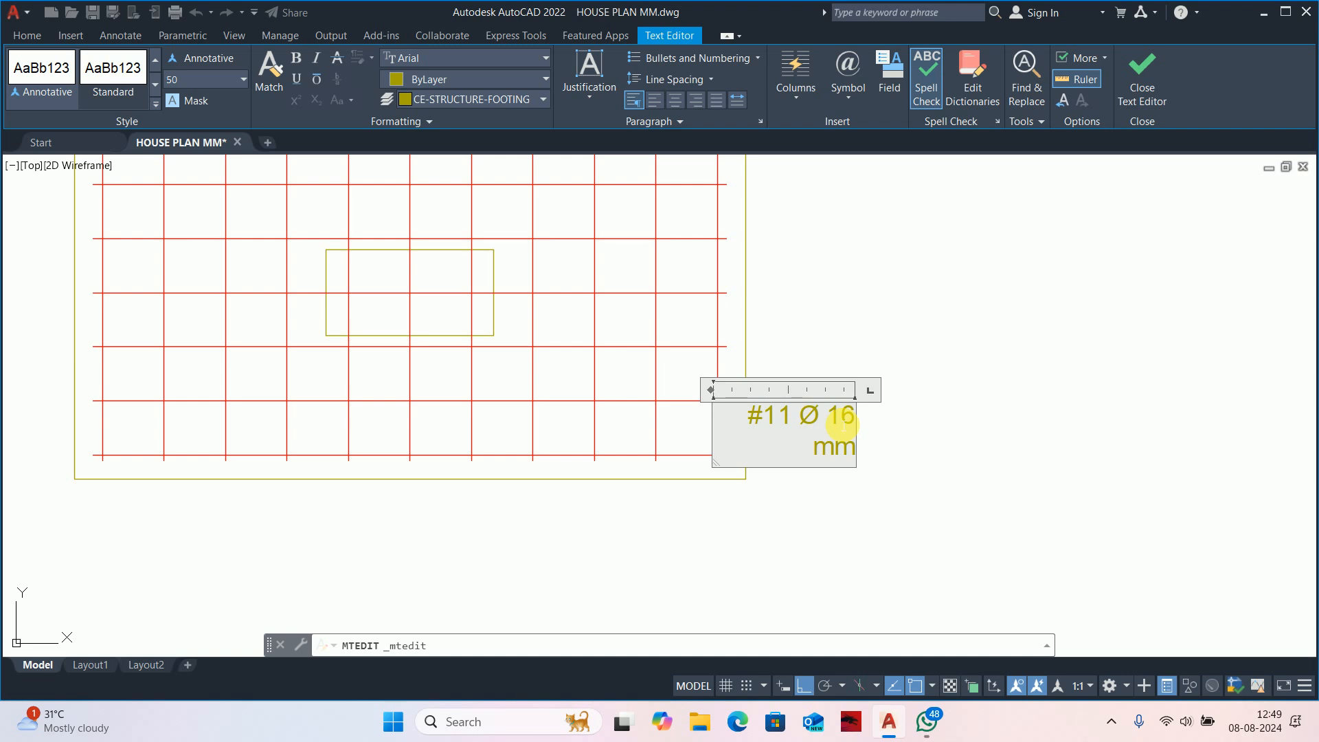
type("@1")
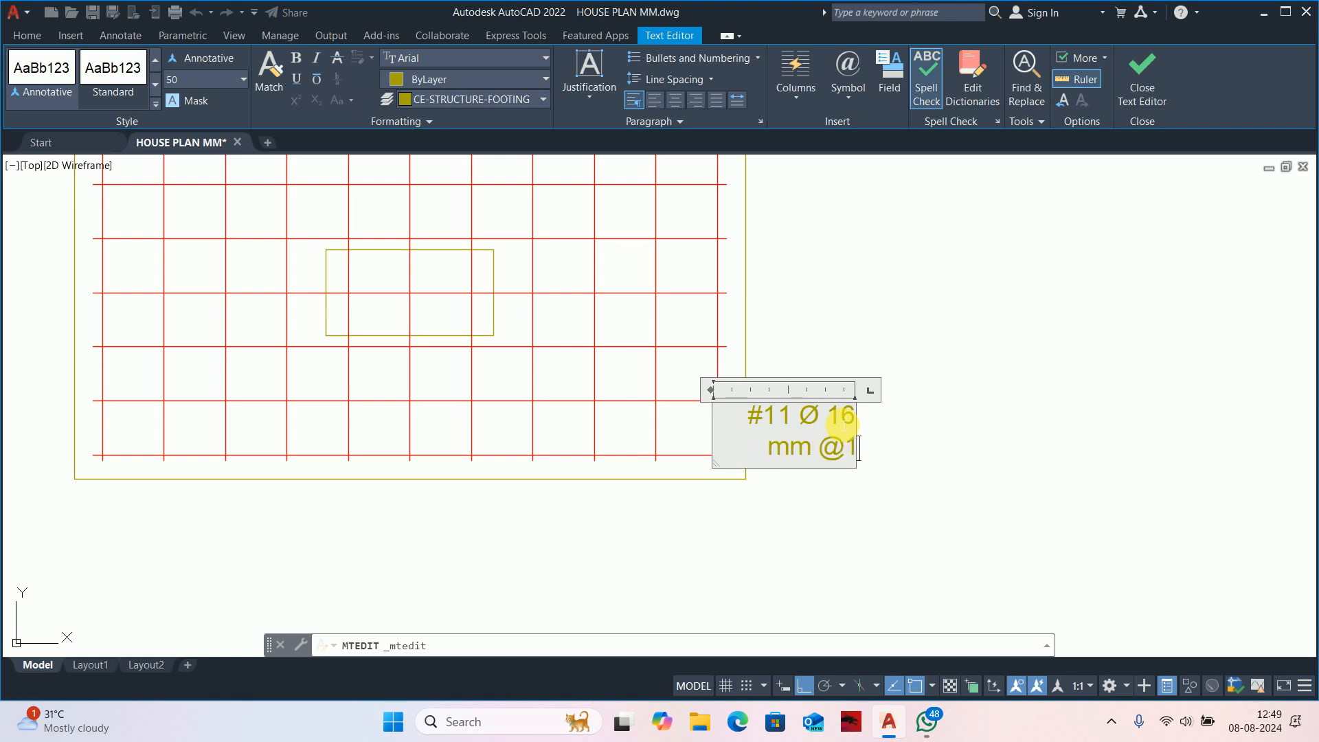
type("65 mm c/c")
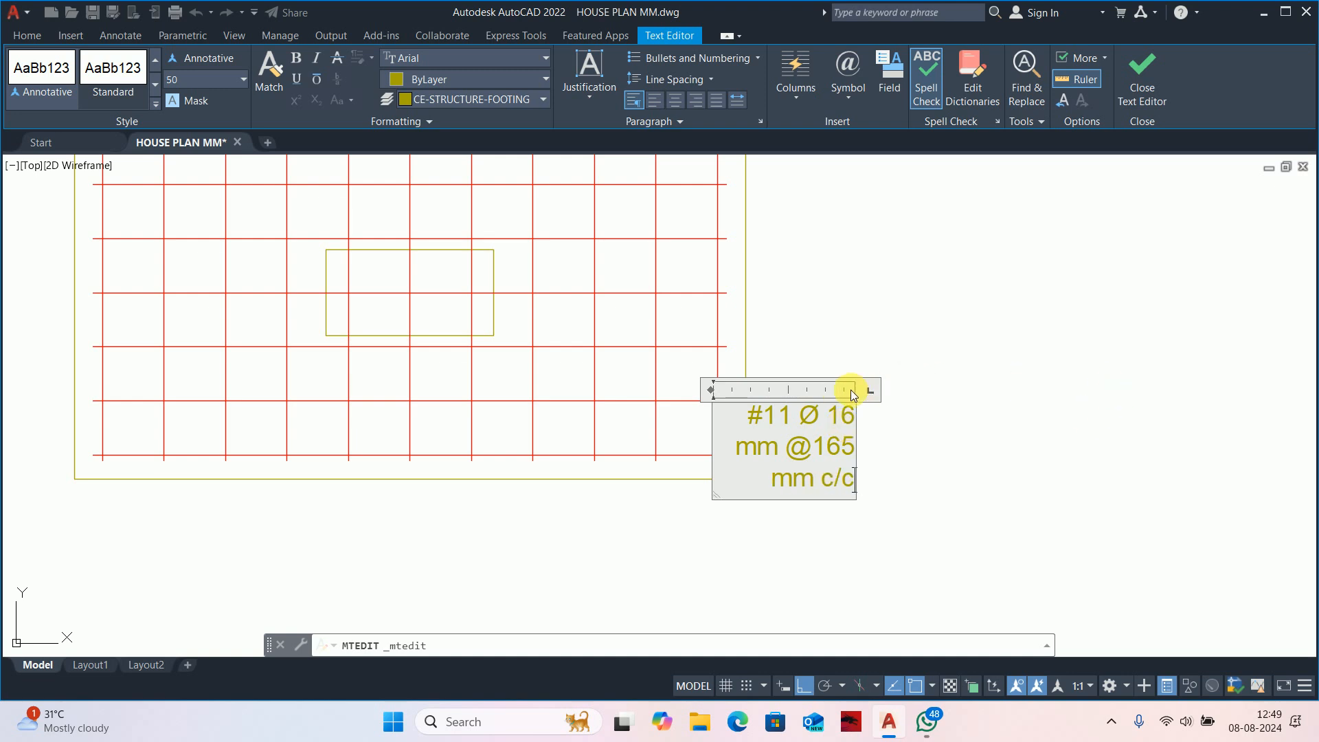
left_click(943, 473)
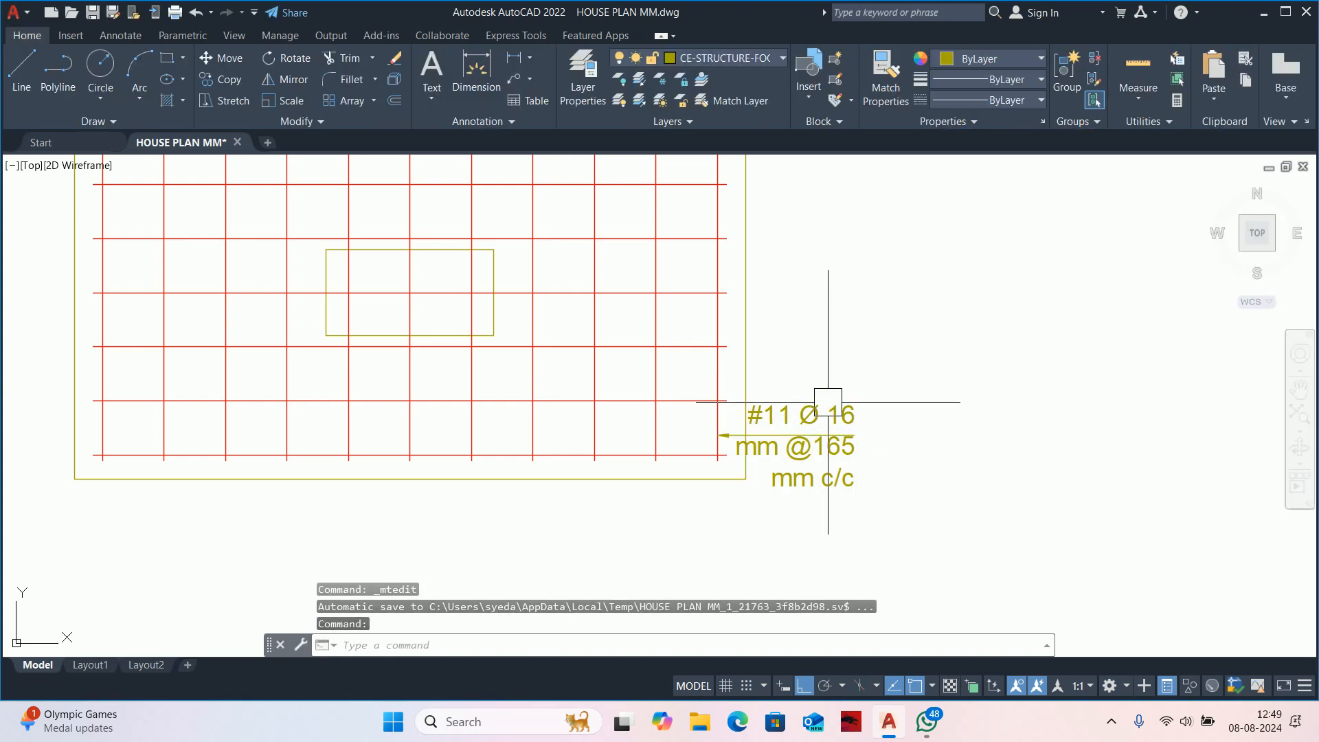
Mirror the bar label about a vertical line just beyond the leader's outer end, keeping the original.
left_click(833, 407)
middle_click_drag(833, 408, 627, 402)
key("Escape")
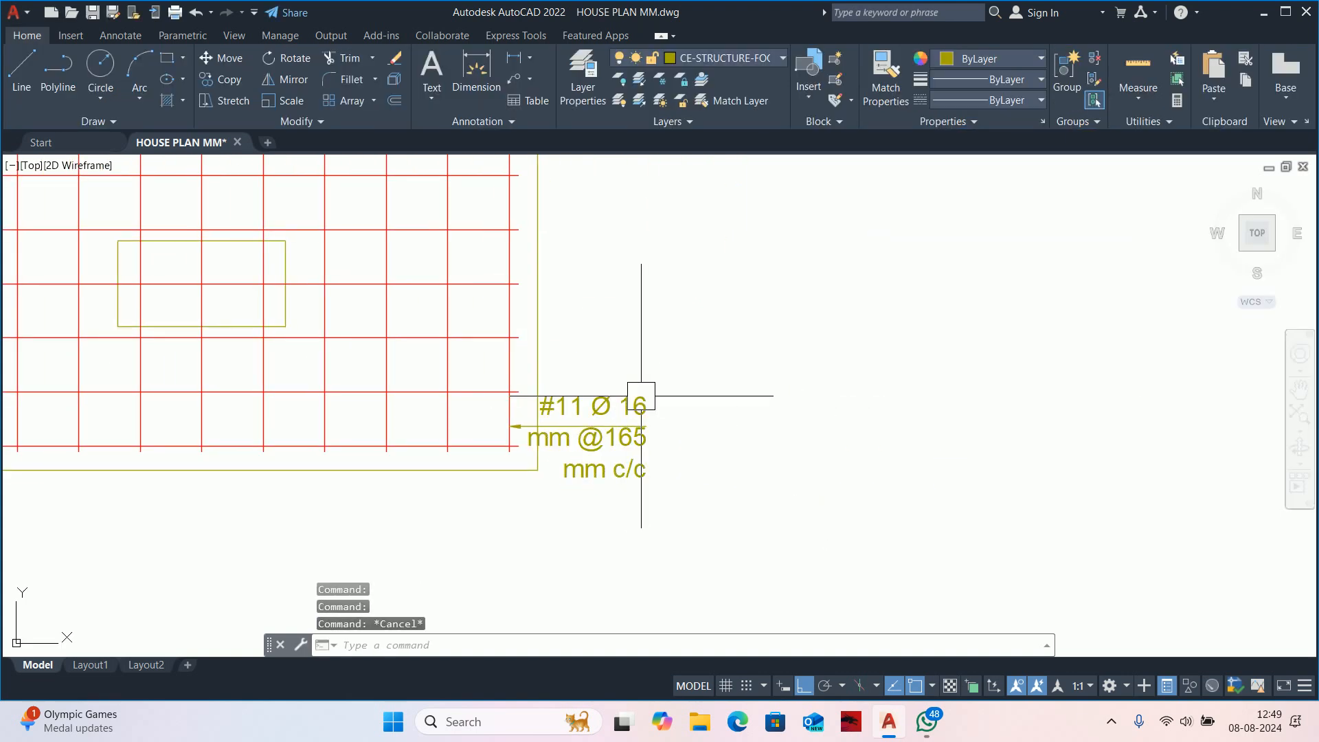
type("mi")
key("Return")
left_click(628, 405)
key("Return")
left_click(693, 403)
left_click(694, 476)
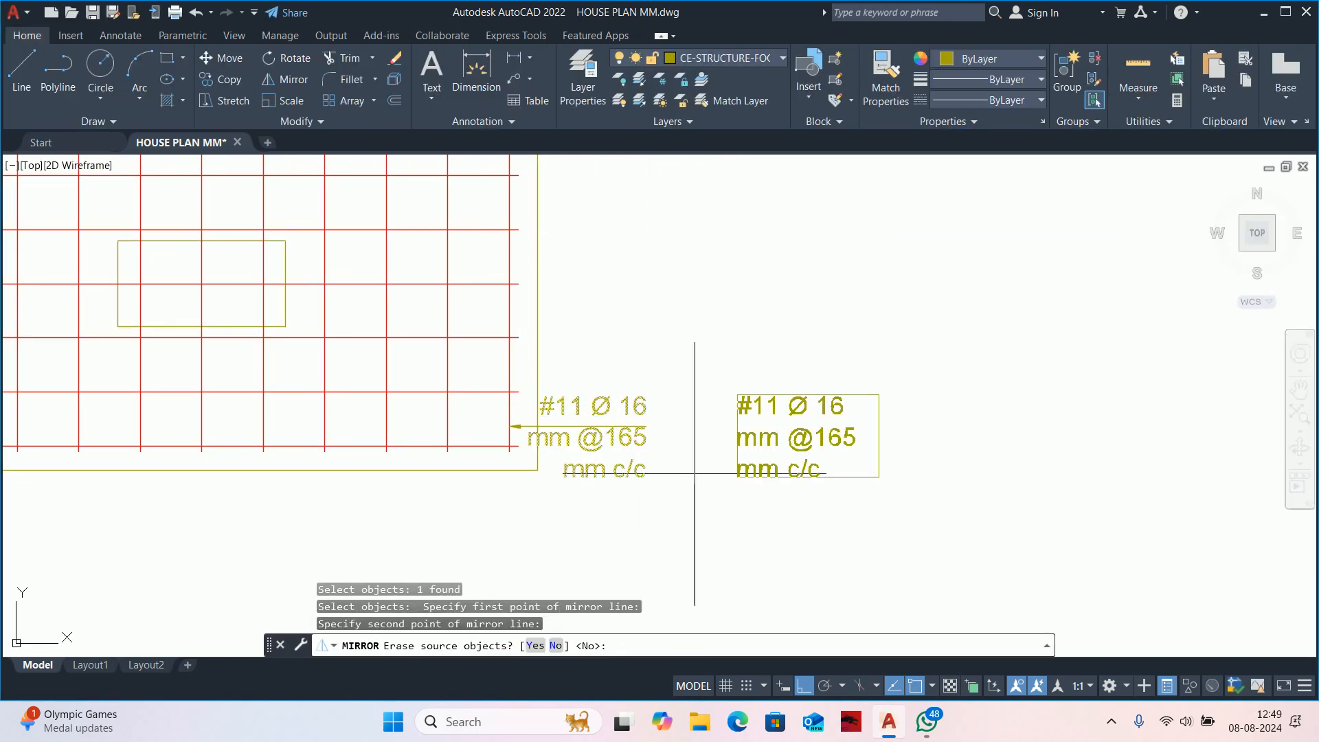
key("Escape")
Erase the original bar label and try to move its mirrored copy horizontally toward the leader.
left_click(653, 410)
key("Delete")
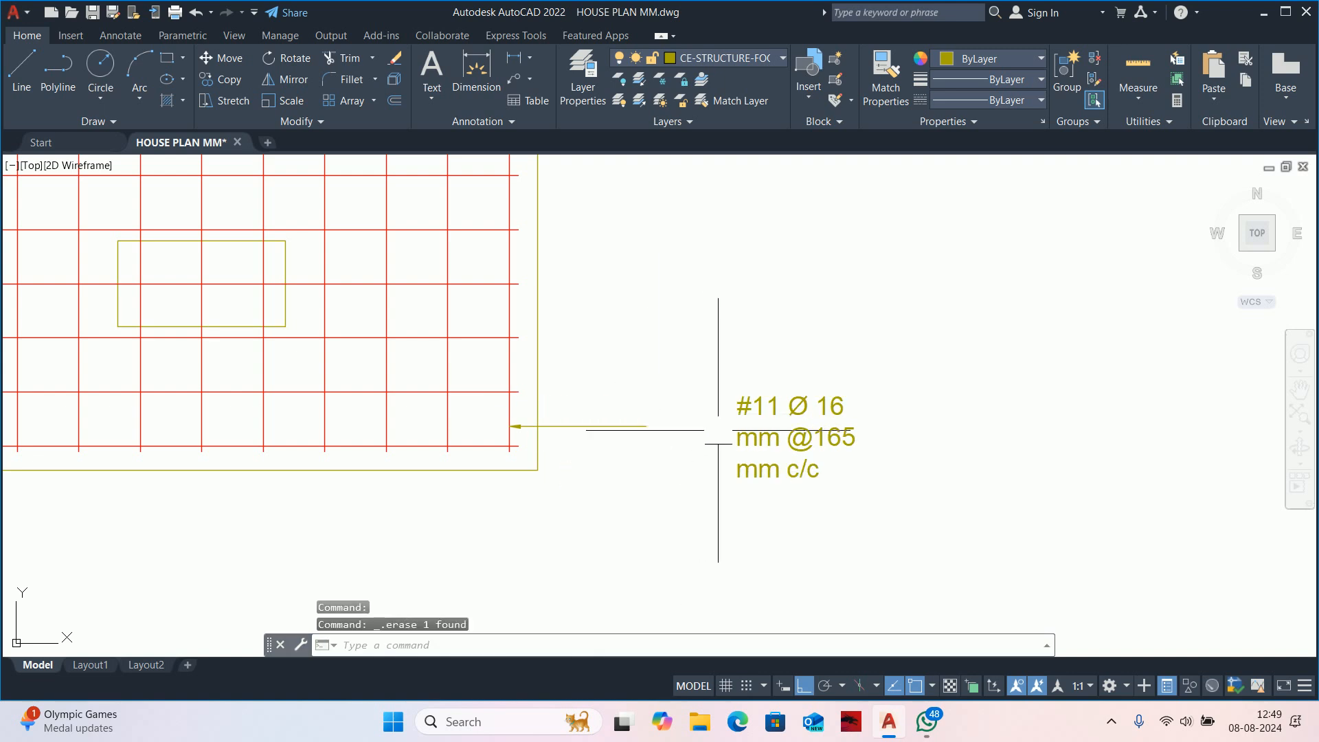
left_click(735, 393)
middle_click_drag(735, 392, 701, 377)
left_click(701, 378)
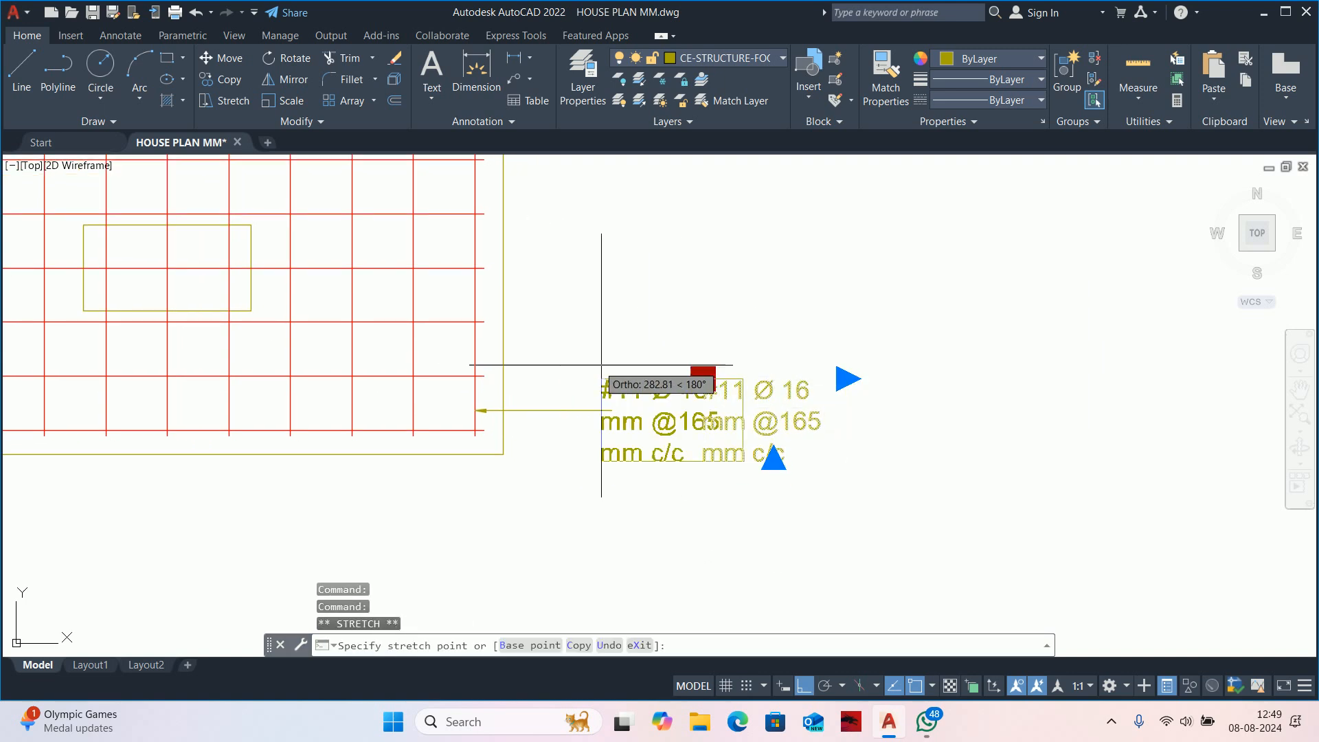
key("Escape")
Undo the copy's move and the original label's erasure, and delete the mirrored copy.
key("ctrl+z")
key("ctrl+z")
key("ctrl+z")
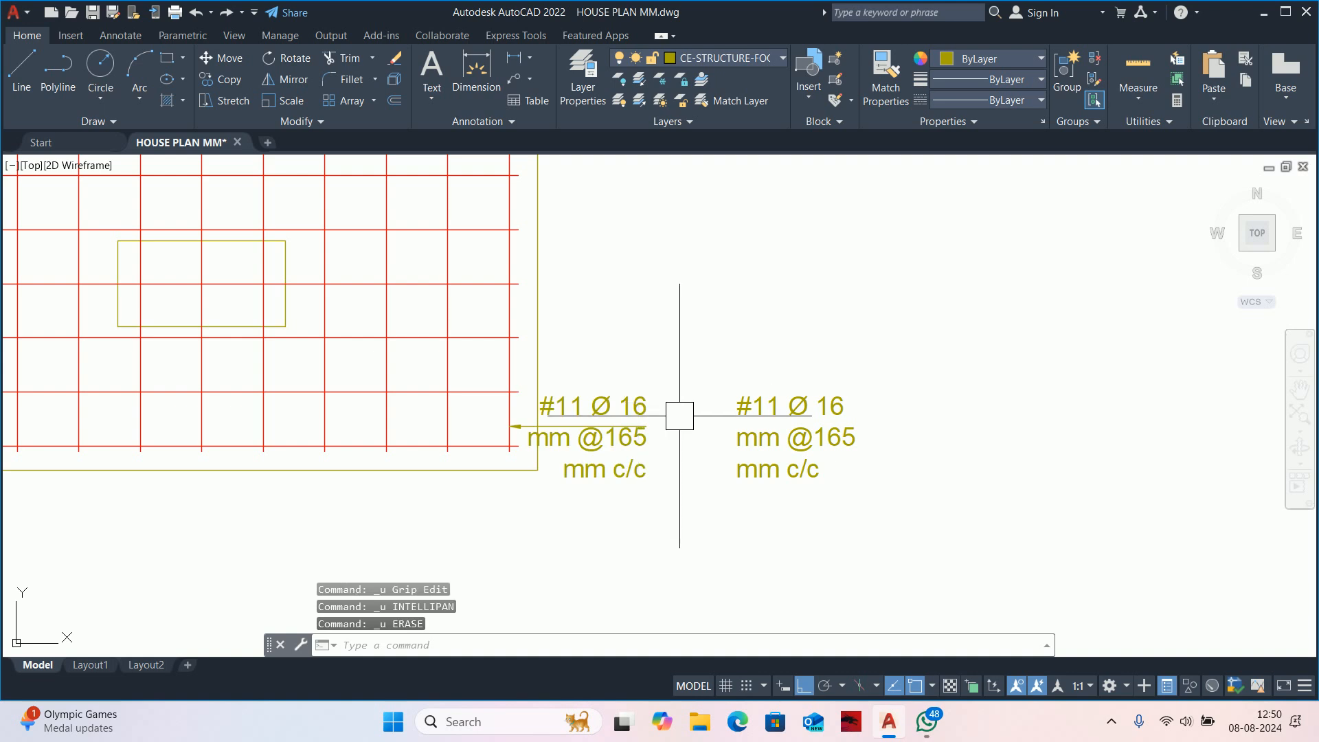
left_click(813, 416)
key("Delete")
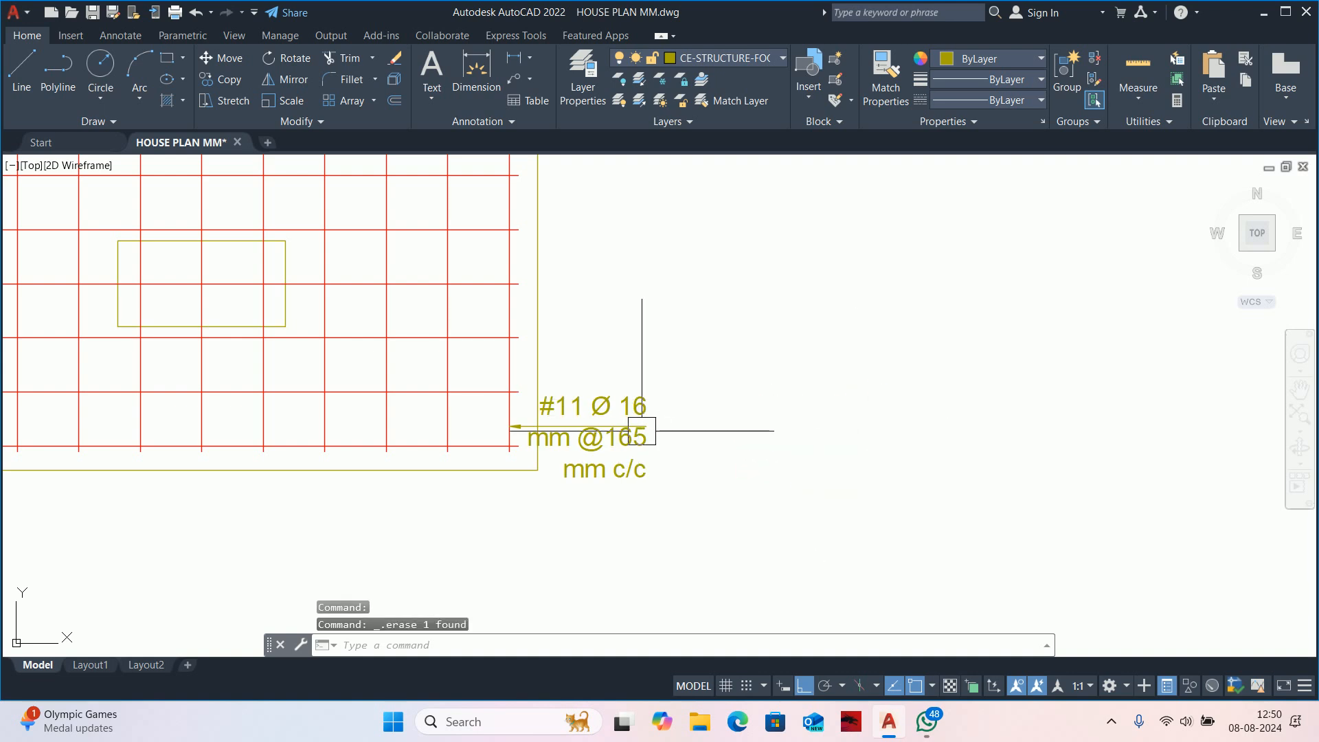
Widen the bar label's text box to about 986 mm so its text fits on one line.
left_click(632, 427)
key("Escape")
key("Escape")
left_click(619, 403)
double_click(654, 393)
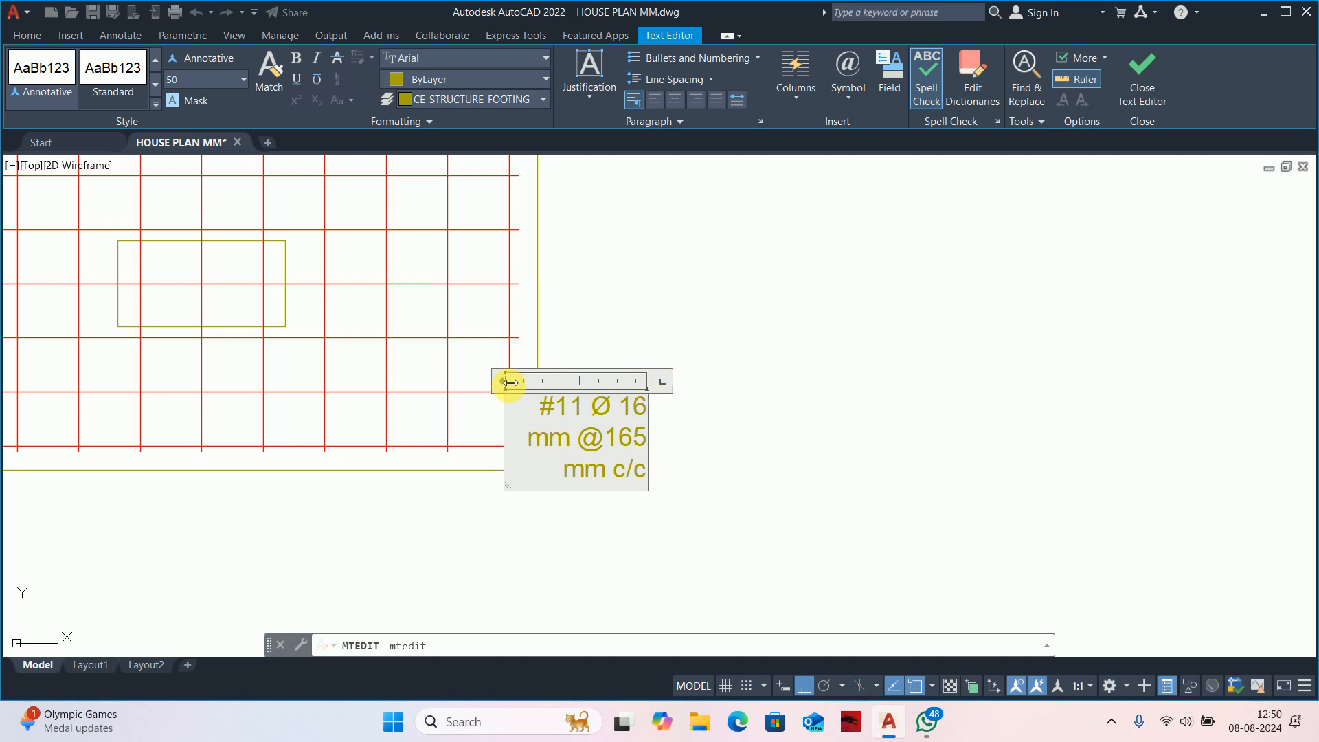
left_click_drag(510, 382, 285, 382)
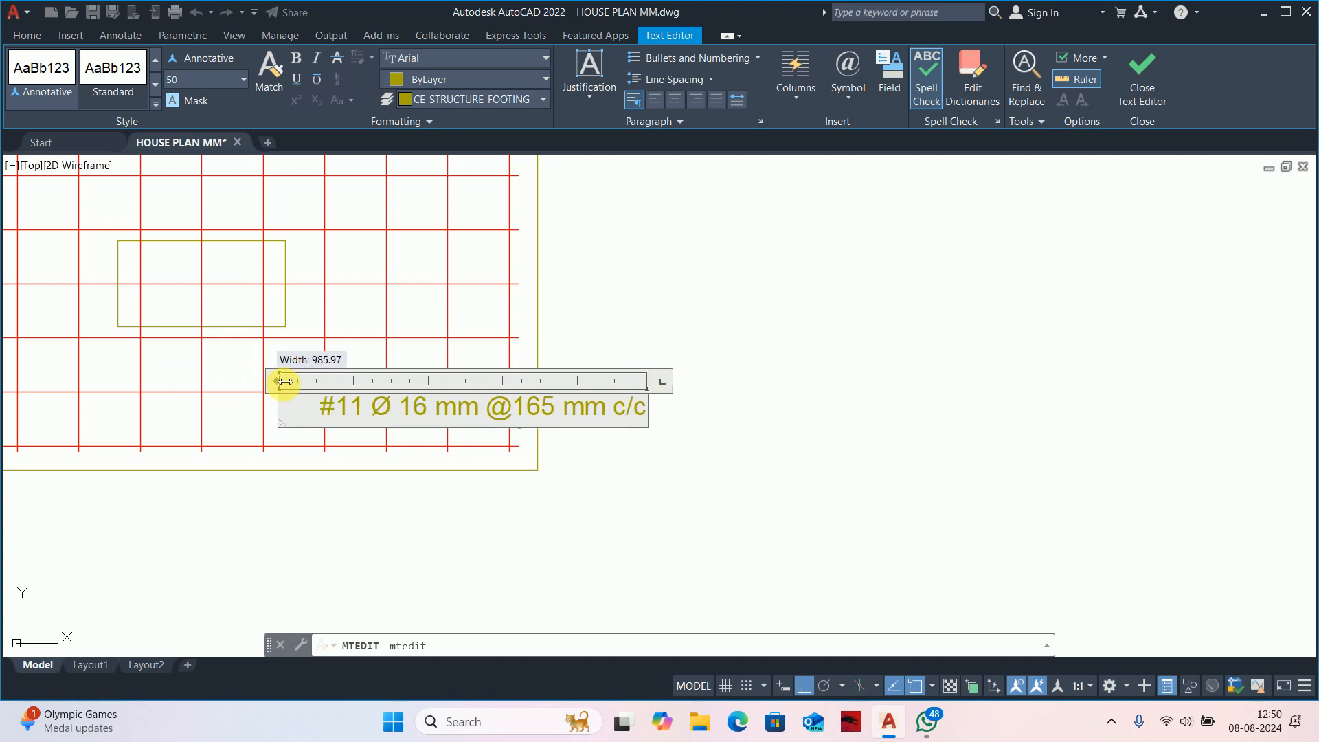
left_click(609, 547)
key("Escape")
key("Escape")
Move the bar label horizontally outward until it sits clear of the footing outline, above the leader.
type("m")
key("space")
left_click(595, 422)
key("space")
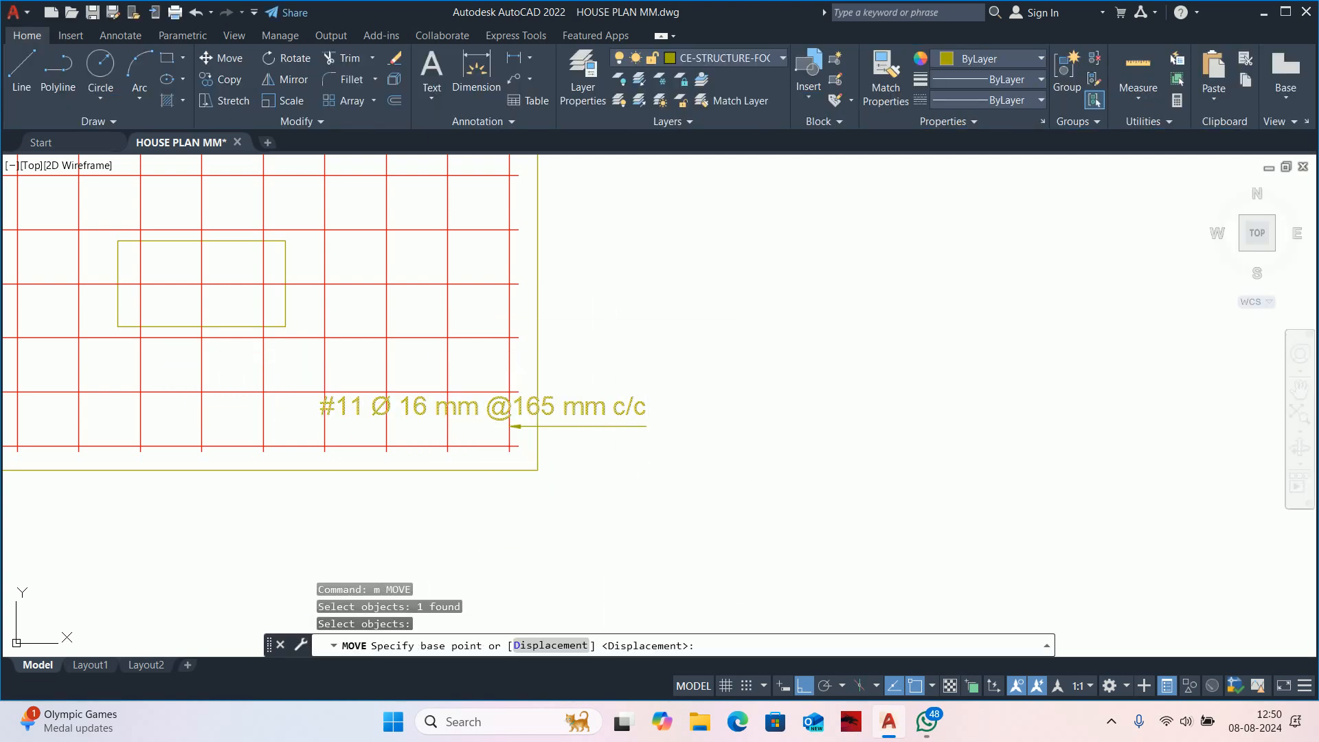
left_click(614, 296)
left_click(847, 300)
key("Escape")
key("Escape")
key("Escape")
scroll(607, 395, "up", 1)
middle_click_drag(625, 444, 645, 462)
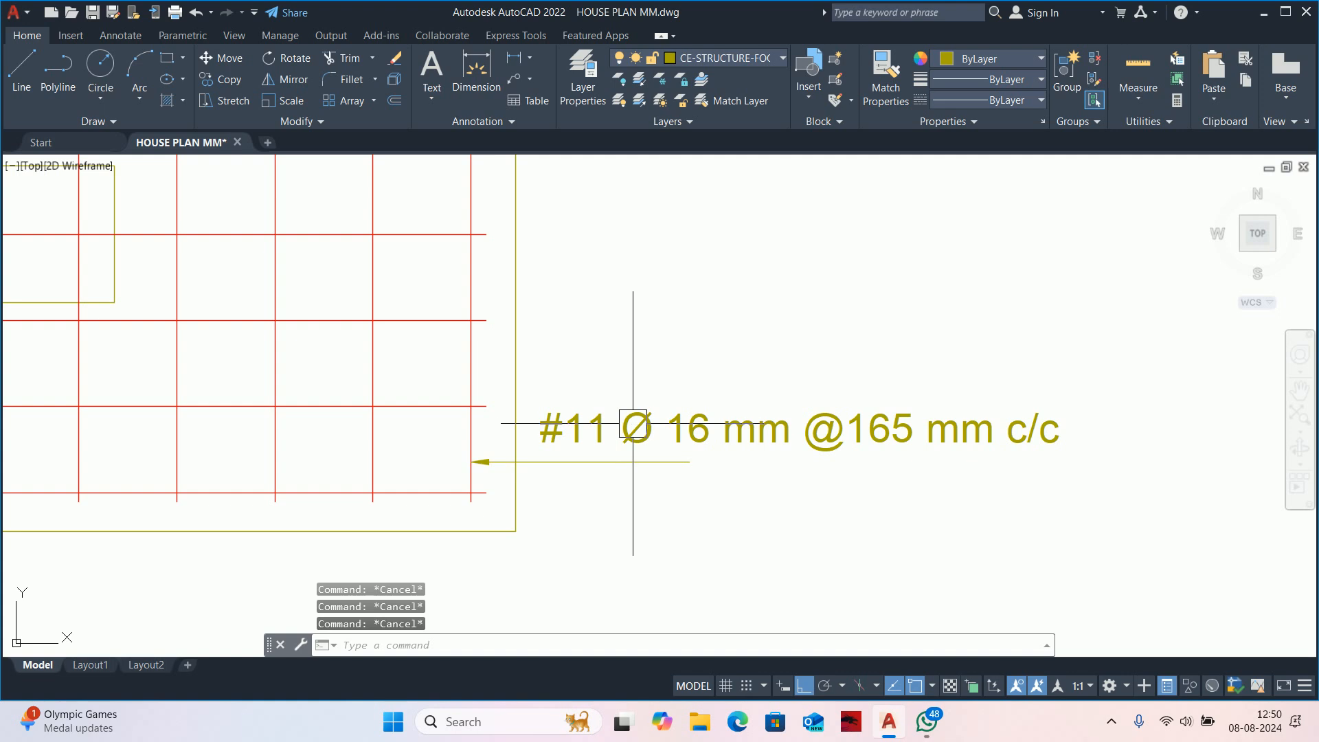
Stretch the leader's outer end horizontally to the far end of the bar label.
scroll(632, 421, "down", 4)
scroll(657, 456, "up", 4)
left_click(660, 425)
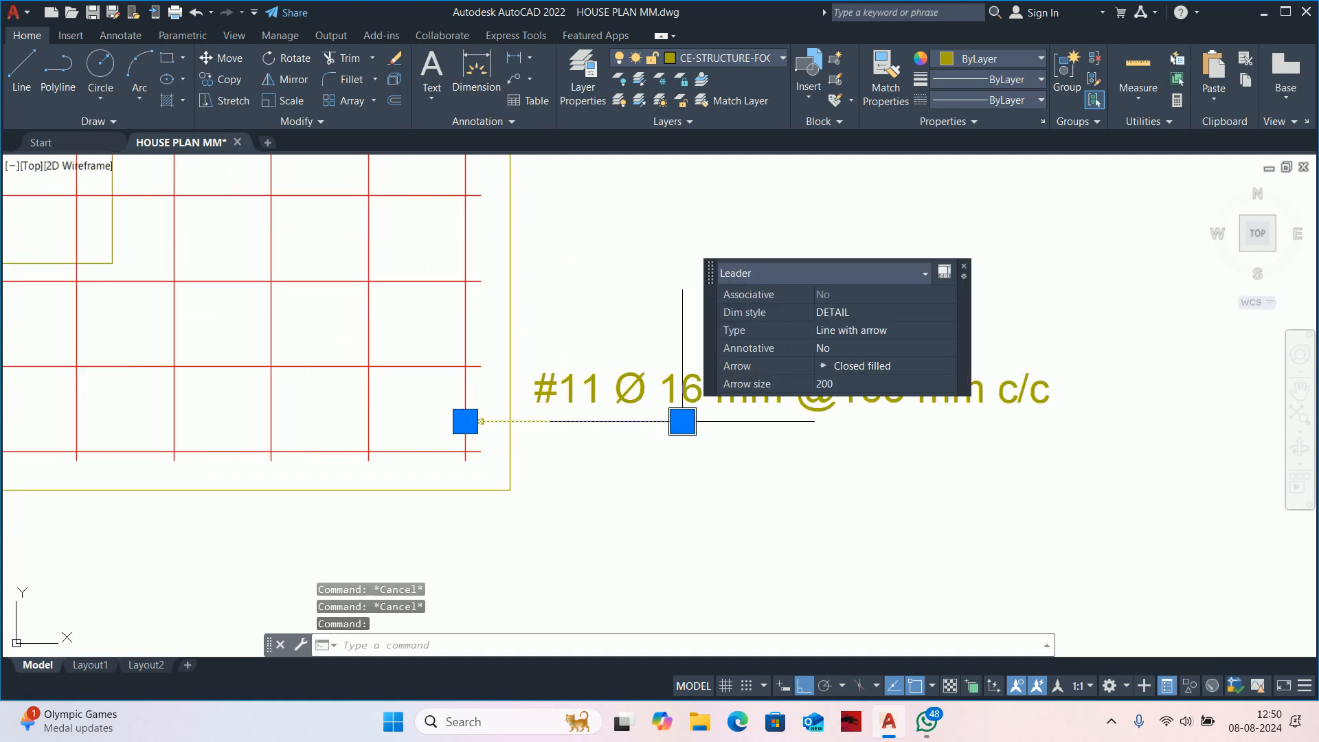
left_click(682, 421)
key("Escape")
key("Escape")
key("Escape")
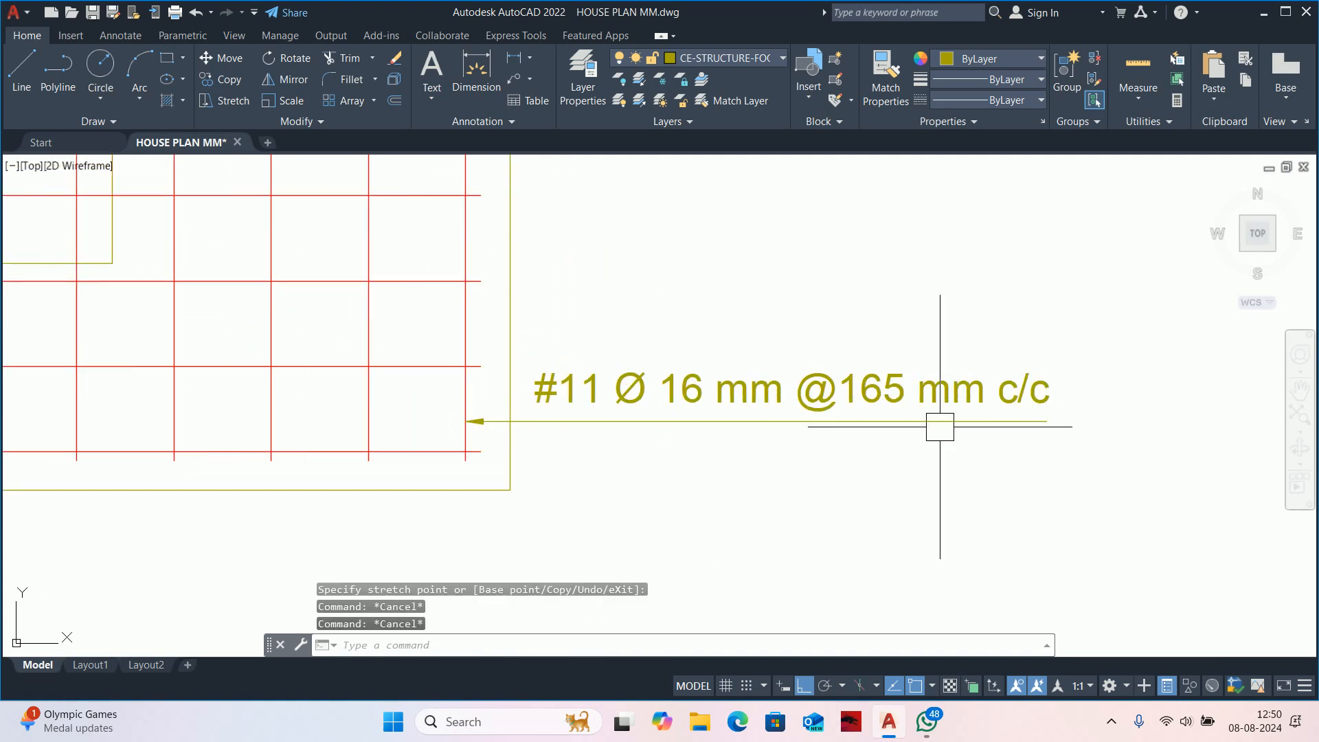
Set the bar label's text height to 30.
middle_click_drag(811, 376, 800, 389)
left_click(799, 392)
left_click(995, 370)
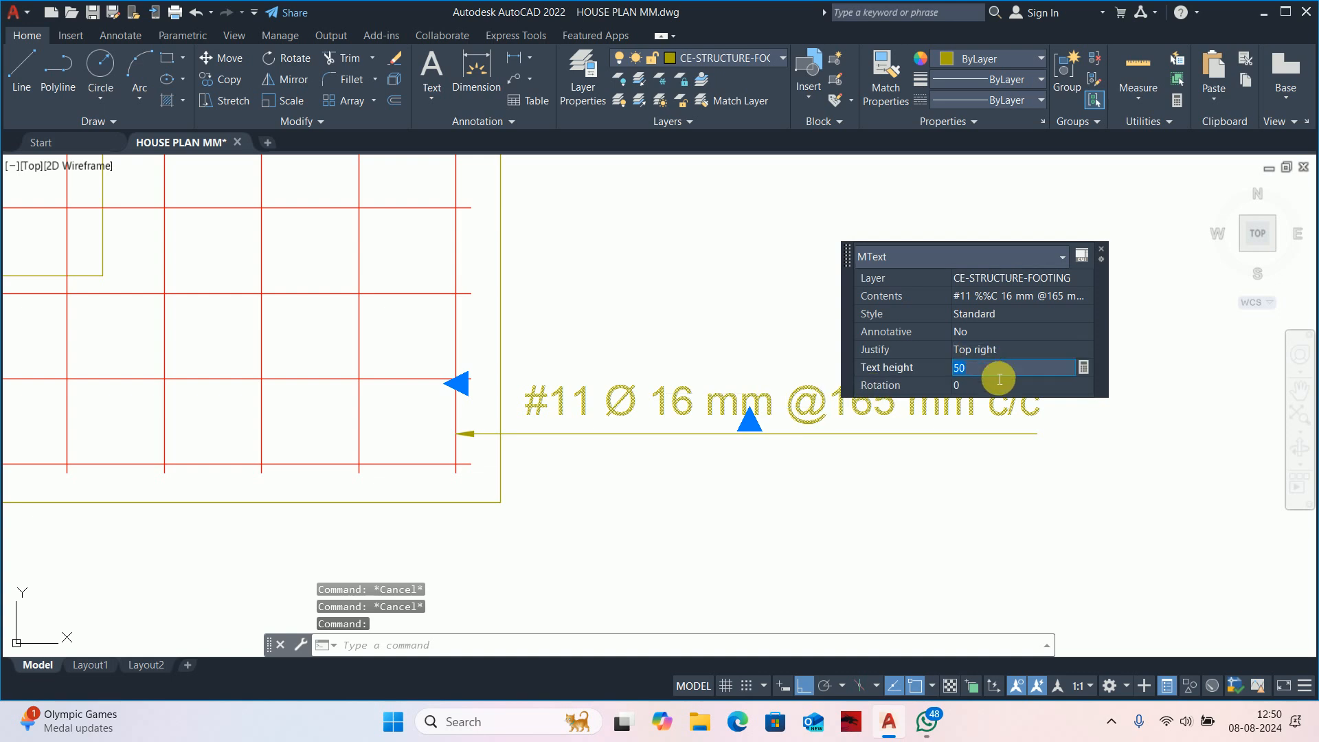
type("30")
key("Return")
key("Escape")
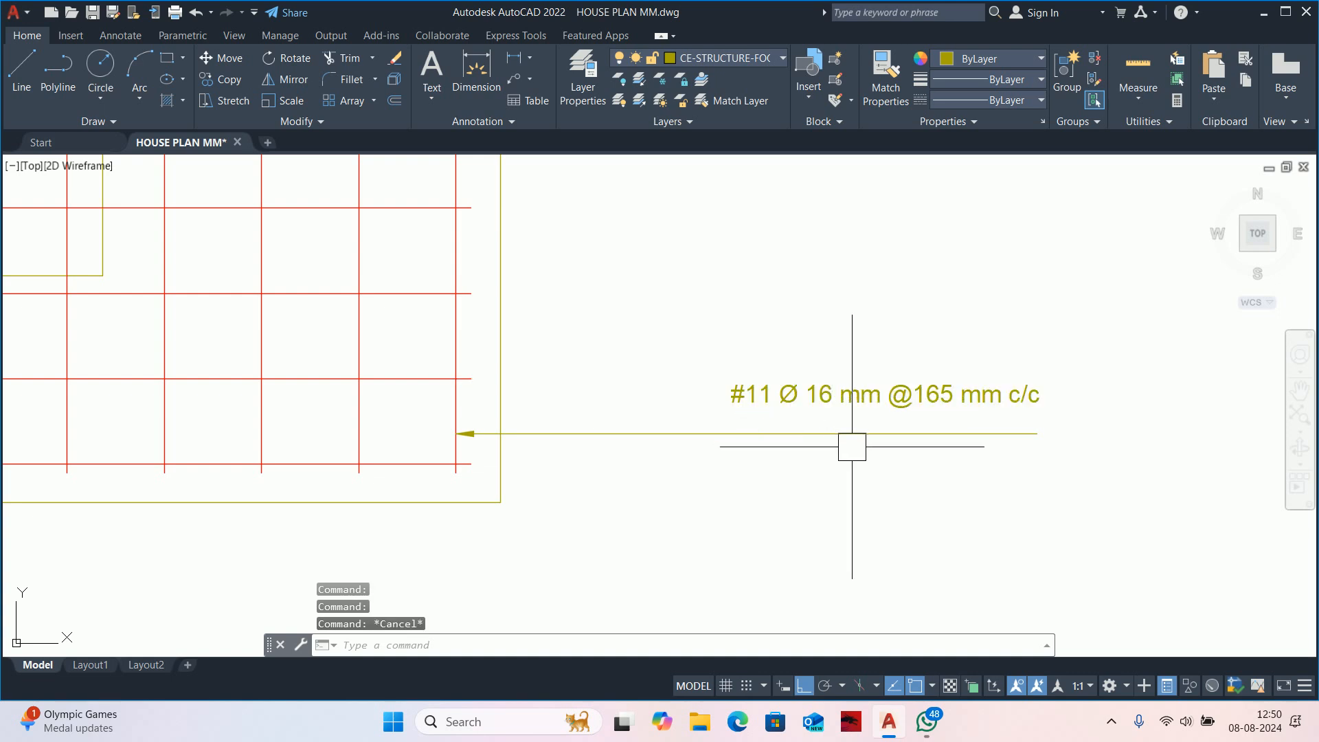
Move the bar label straight down so it sits just above the leader line.
type("m")
key("Return")
left_click(826, 397)
key("Return")
left_click(814, 491)
left_click(814, 515)
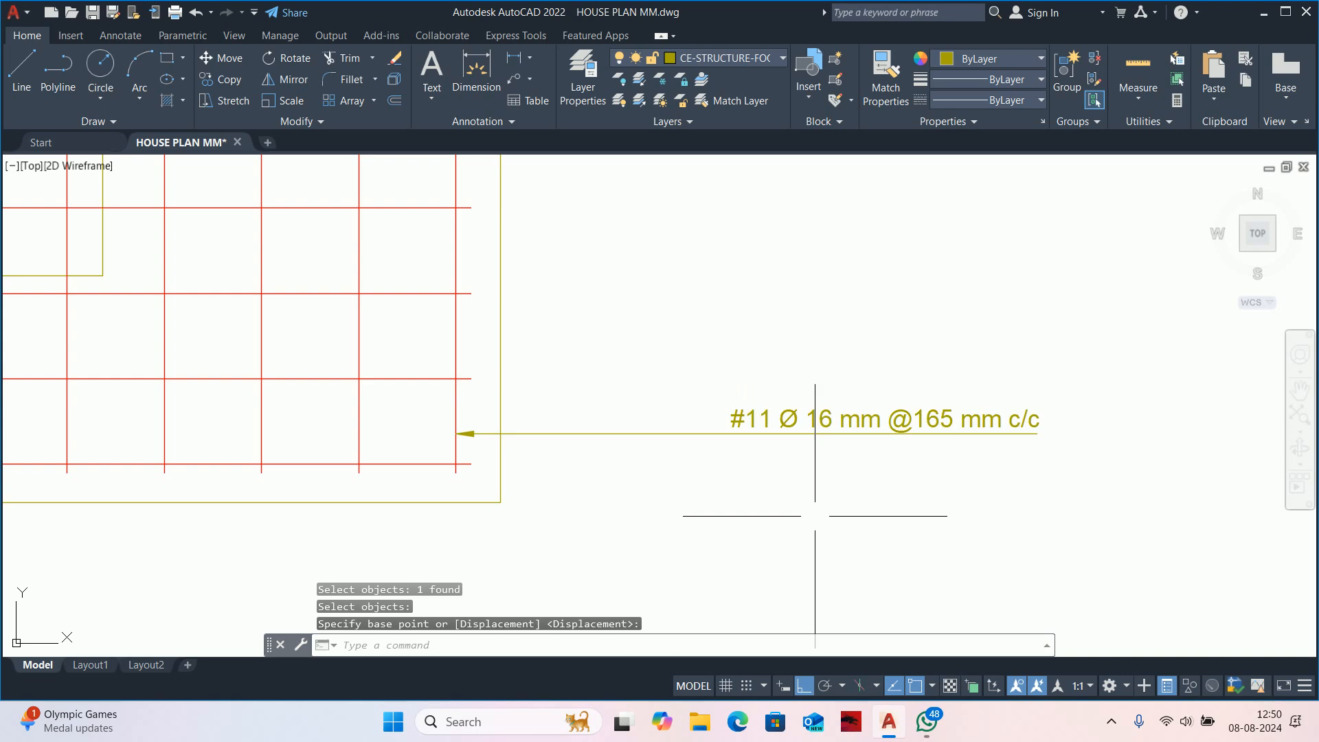
key("Escape")
Stretch the leader's outer end together with the bar label horizontally toward the footing to shorten the leader.
type("s")
key("Return")
left_click(1175, 516)
left_click(683, 333)
key("Return")
left_click(772, 313)
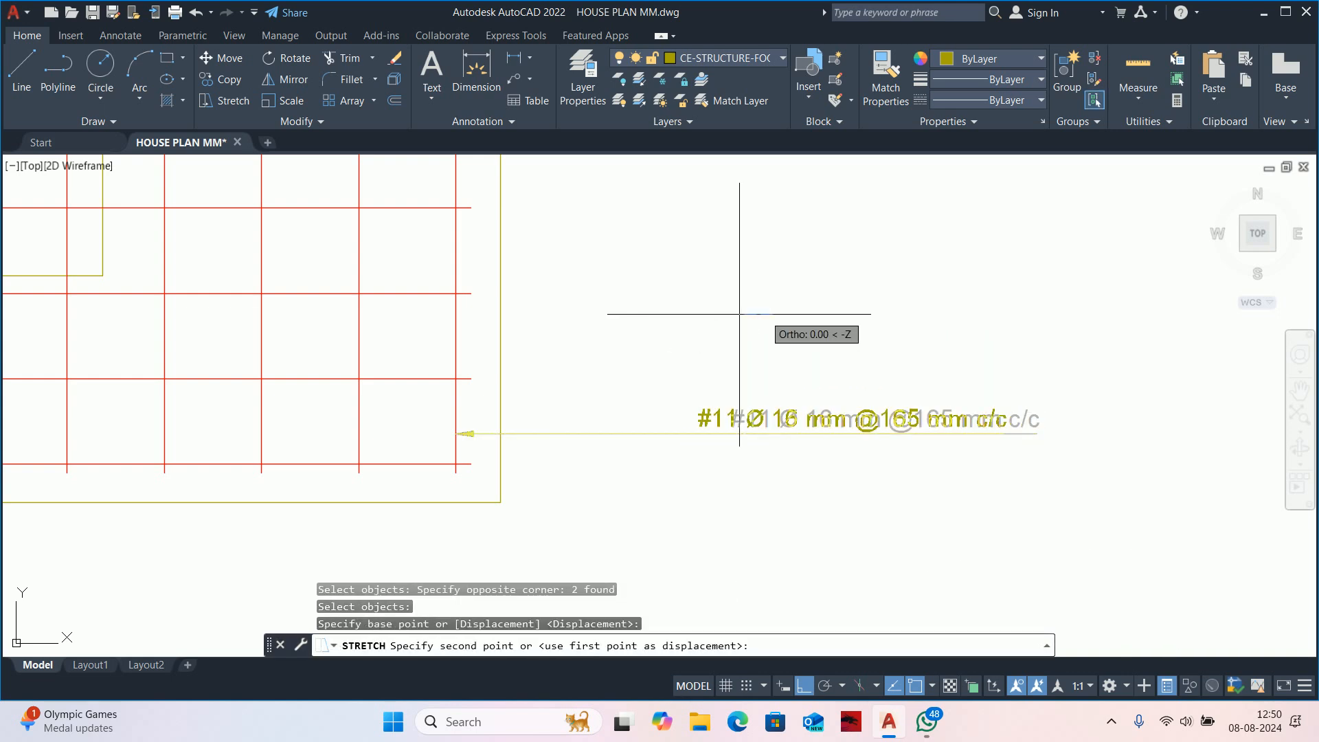
left_click(627, 320)
key("Escape")
left_click(640, 419)
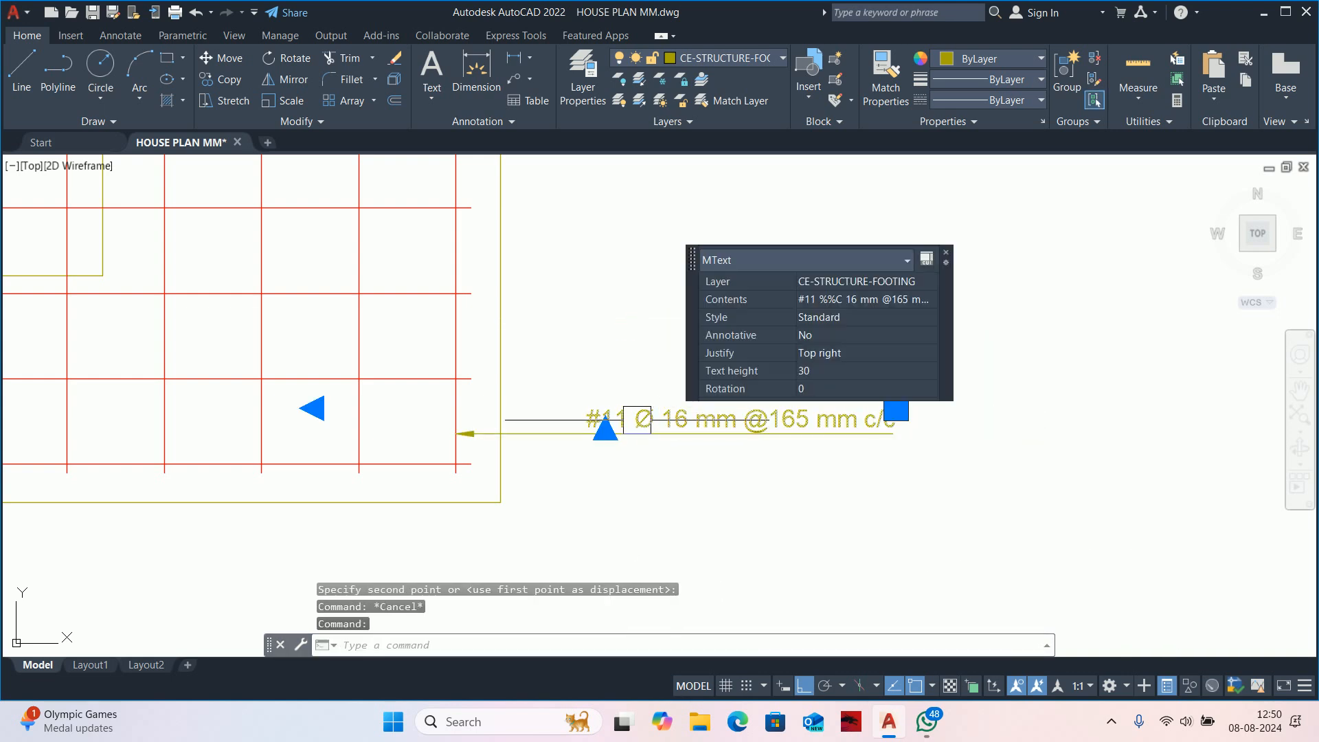
left_click(636, 421)
key("Escape")
scroll(621, 416, "up", 2)
double_click(603, 429)
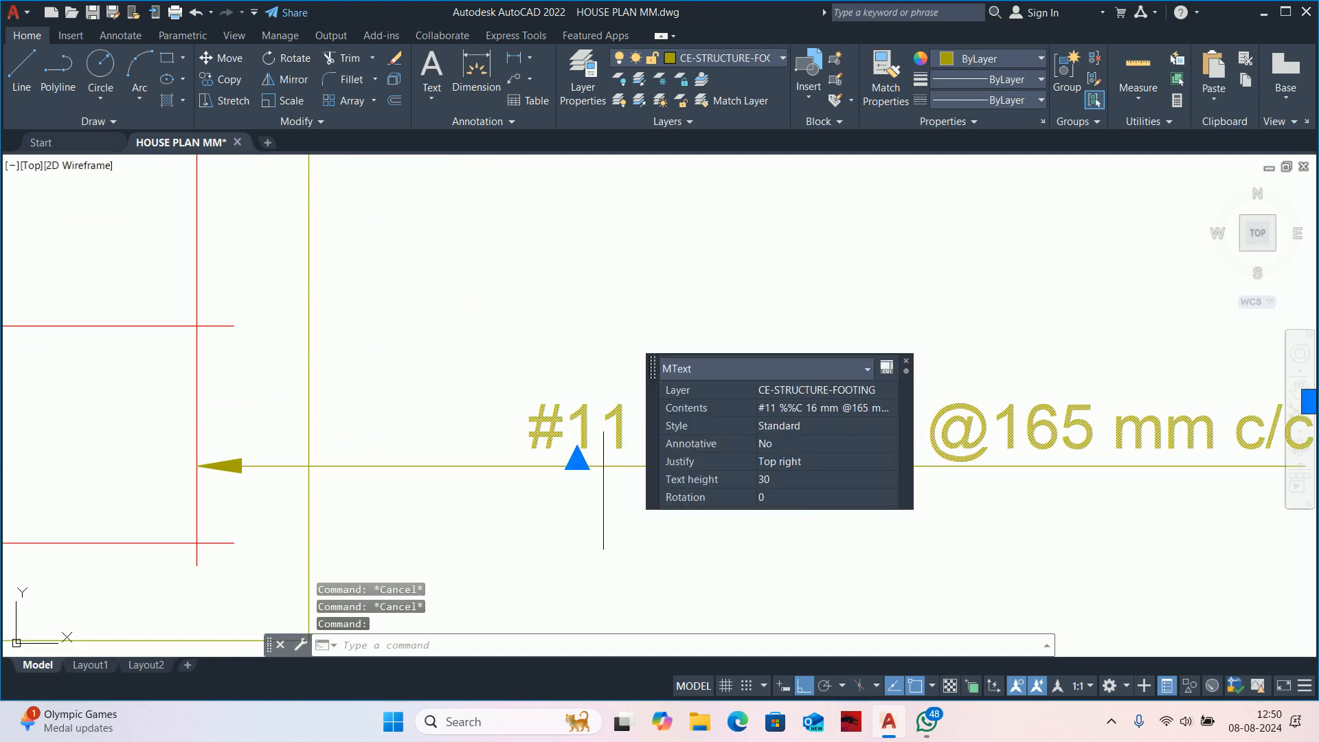
scroll(598, 429, "down", 2)
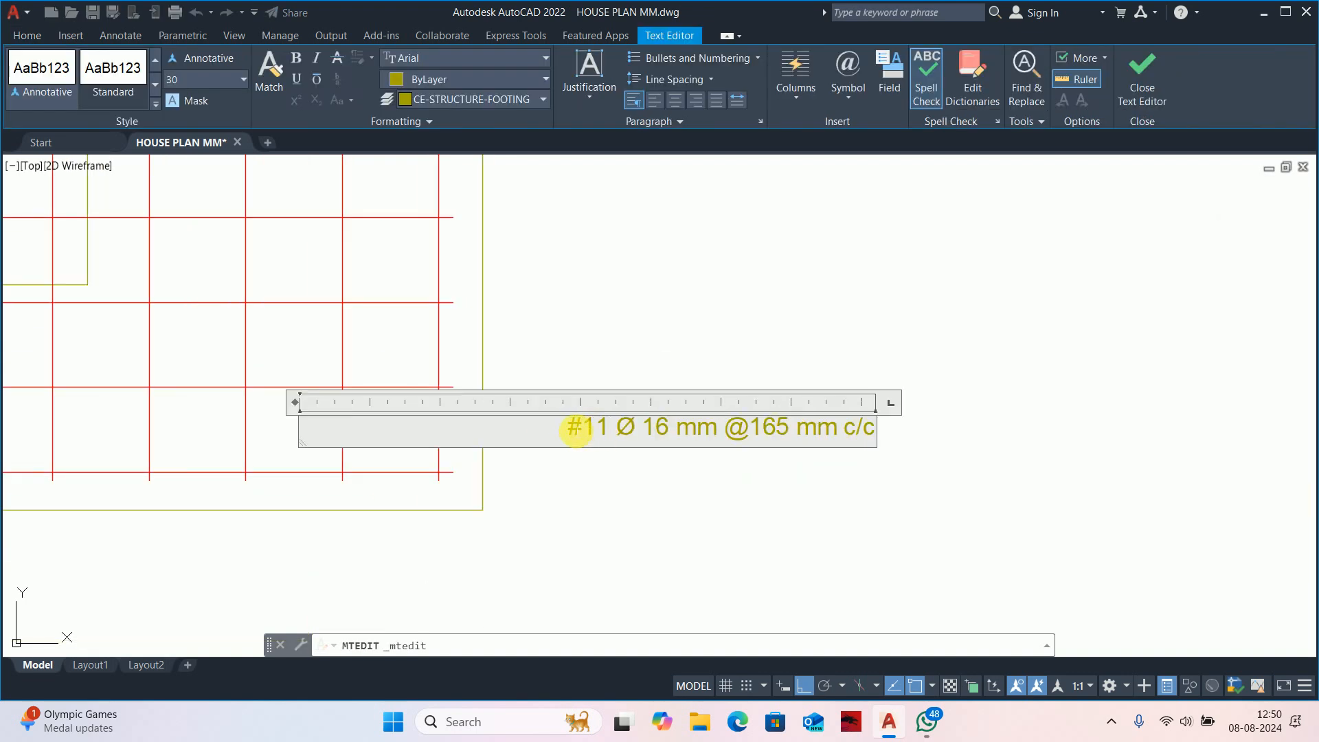
key("Return")
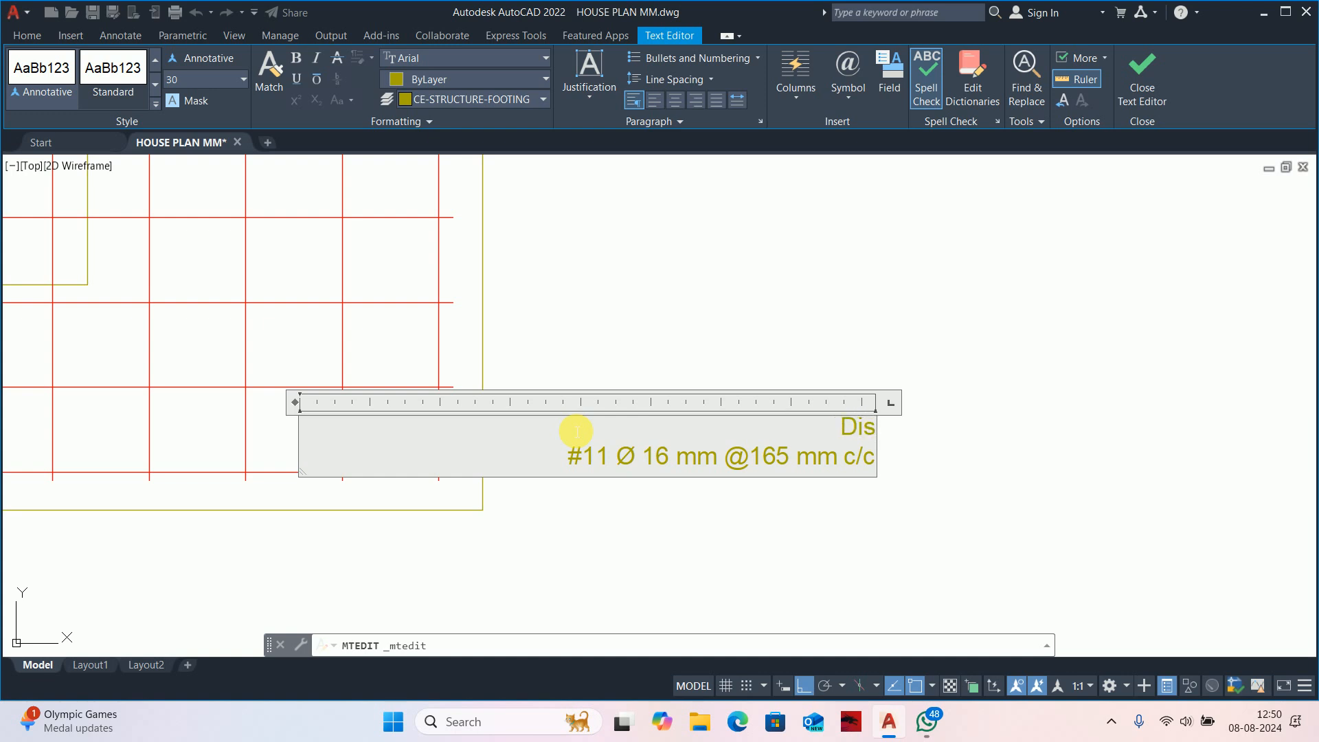
type("Distribution Bar")
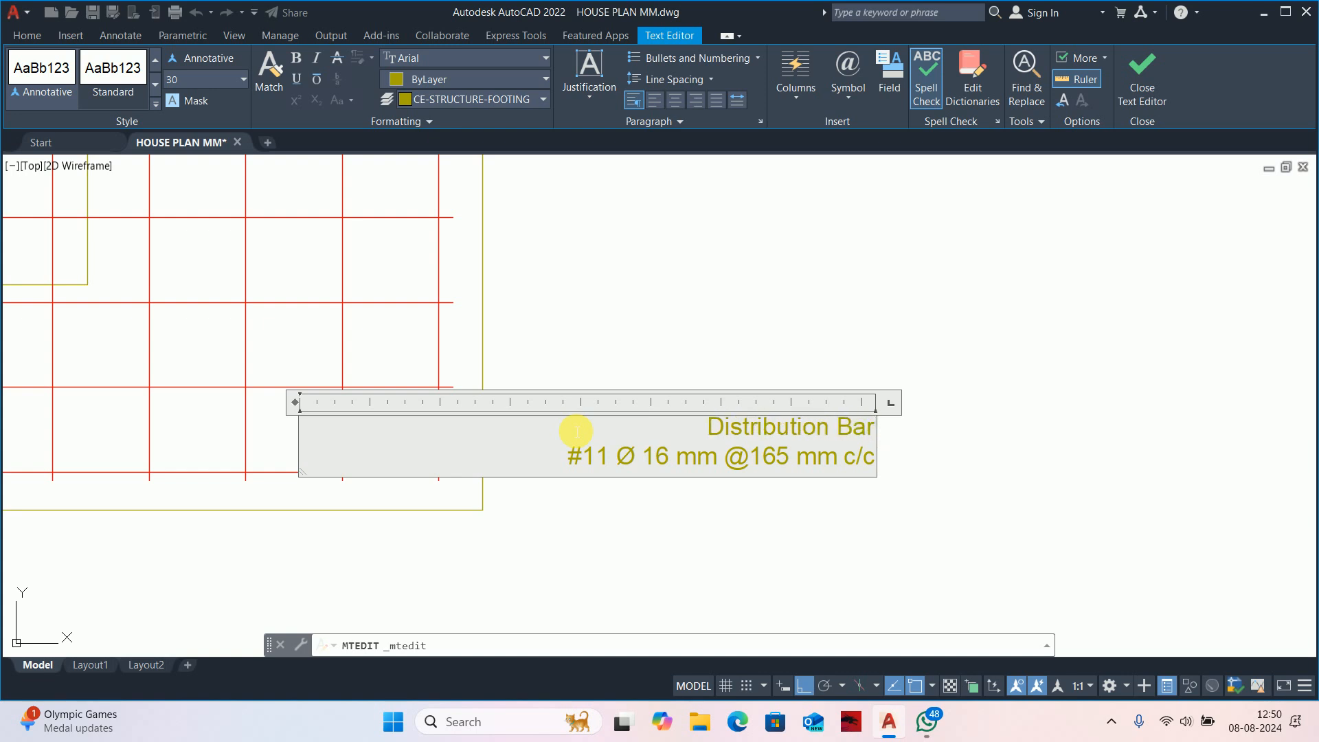
left_click(729, 370)
key("Escape")
key("Escape")
key("Escape")
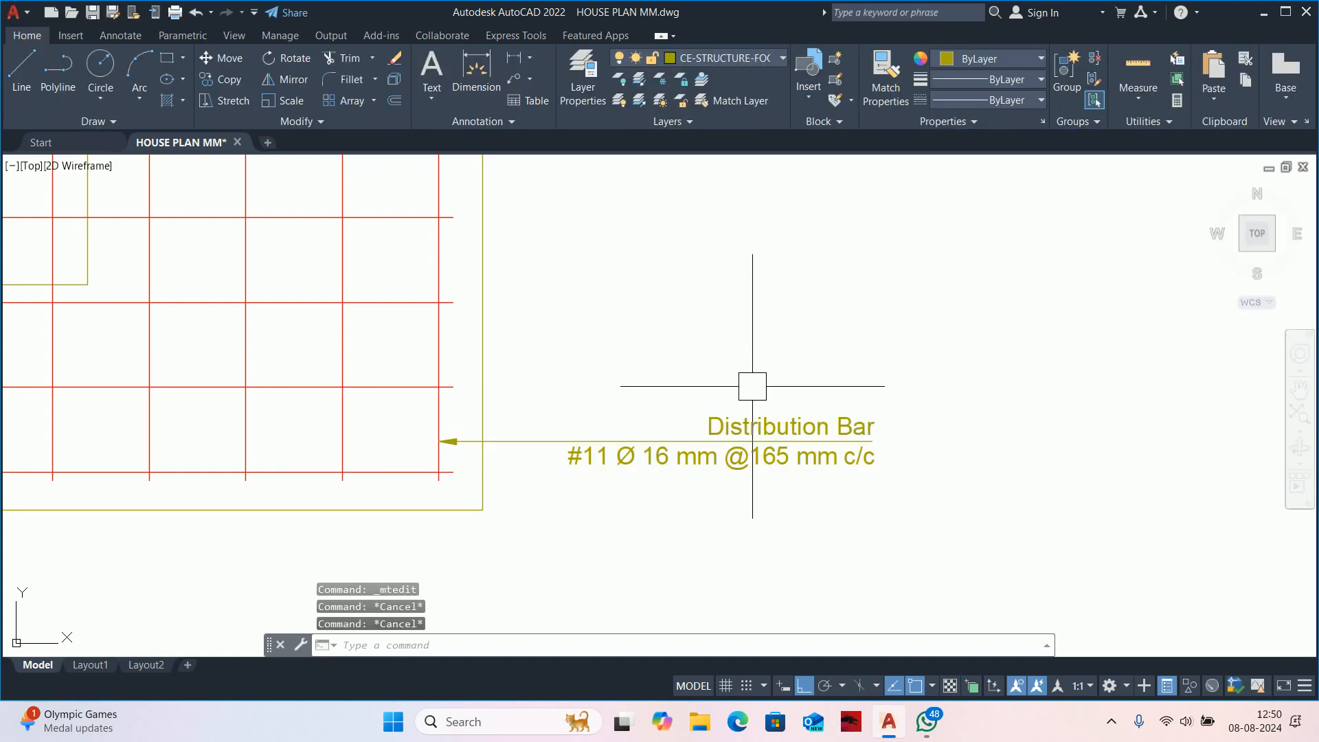
Insert "Longitudinal" before "Distribution Bar" in the first line of the bar label.
scroll(701, 382, "up", 1)
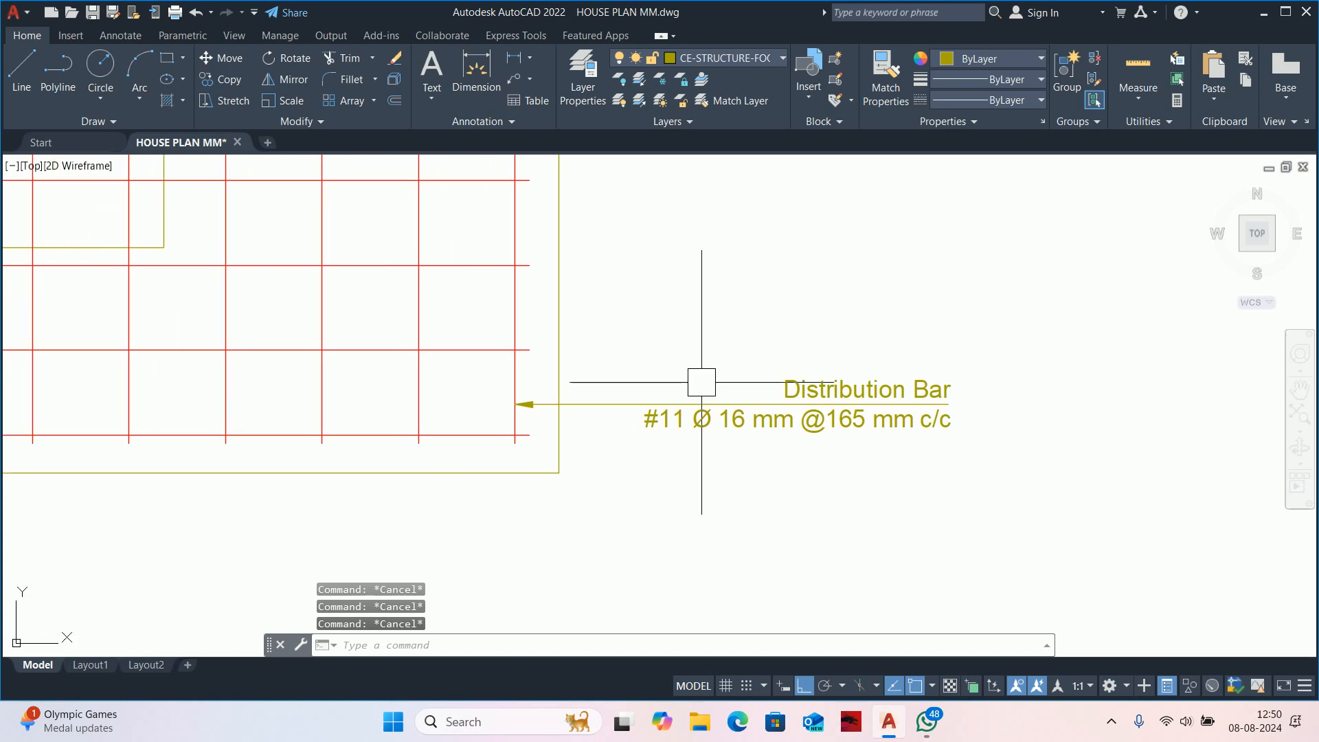
scroll(819, 387, "up", 1)
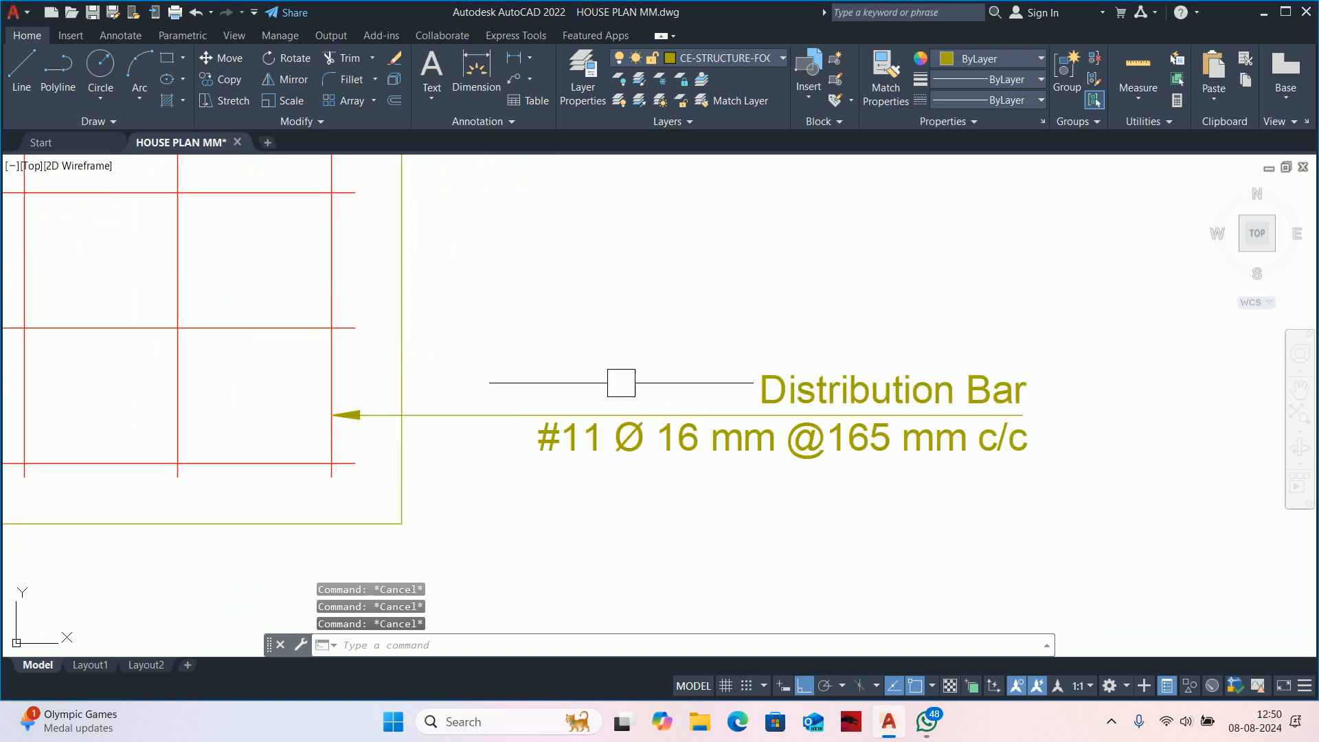
scroll(522, 385, "down", 4)
scroll(704, 396, "up", 2)
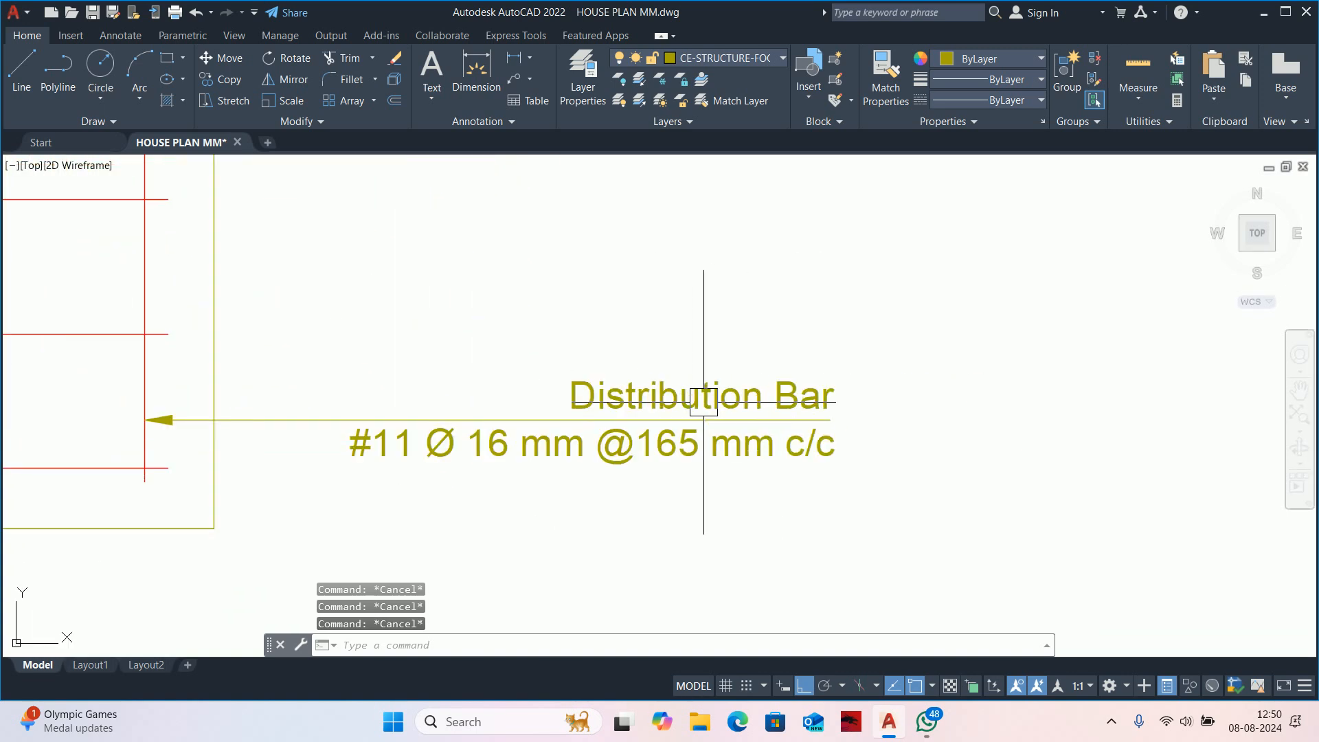
double_click(664, 395)
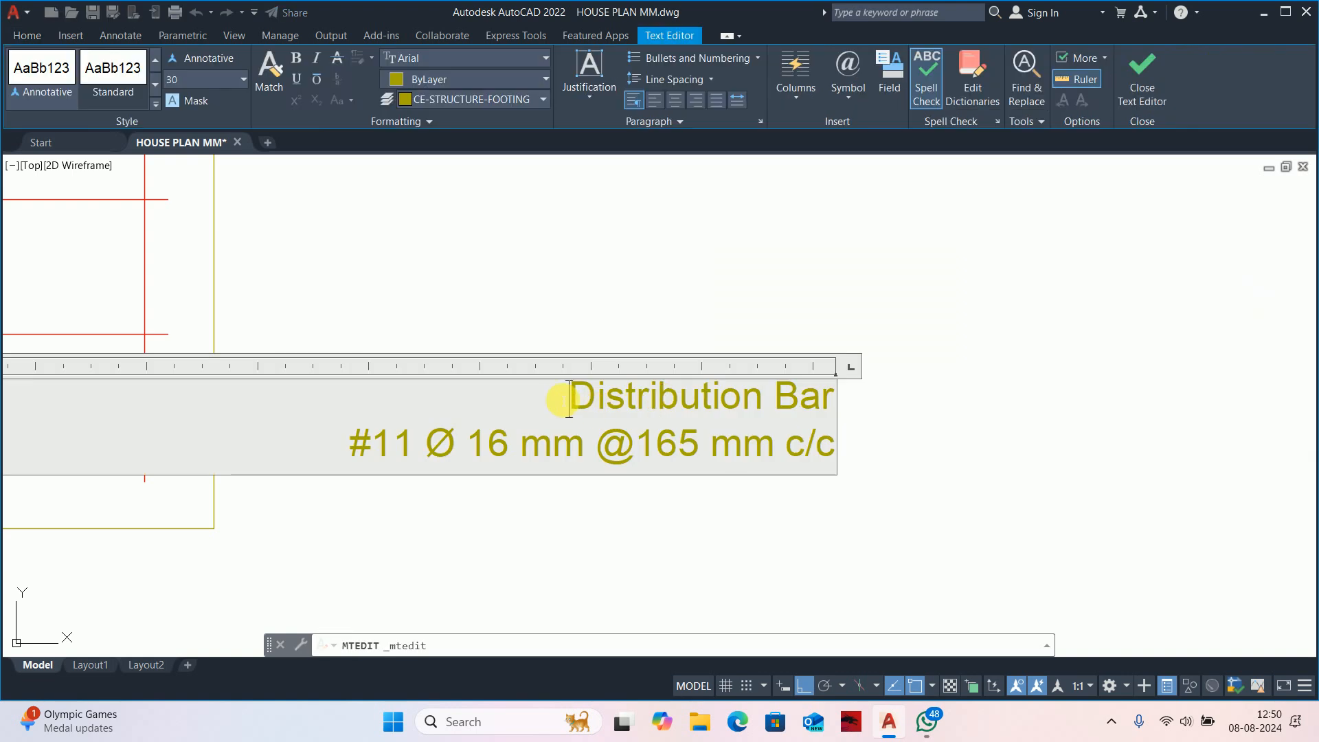
type("Longi")
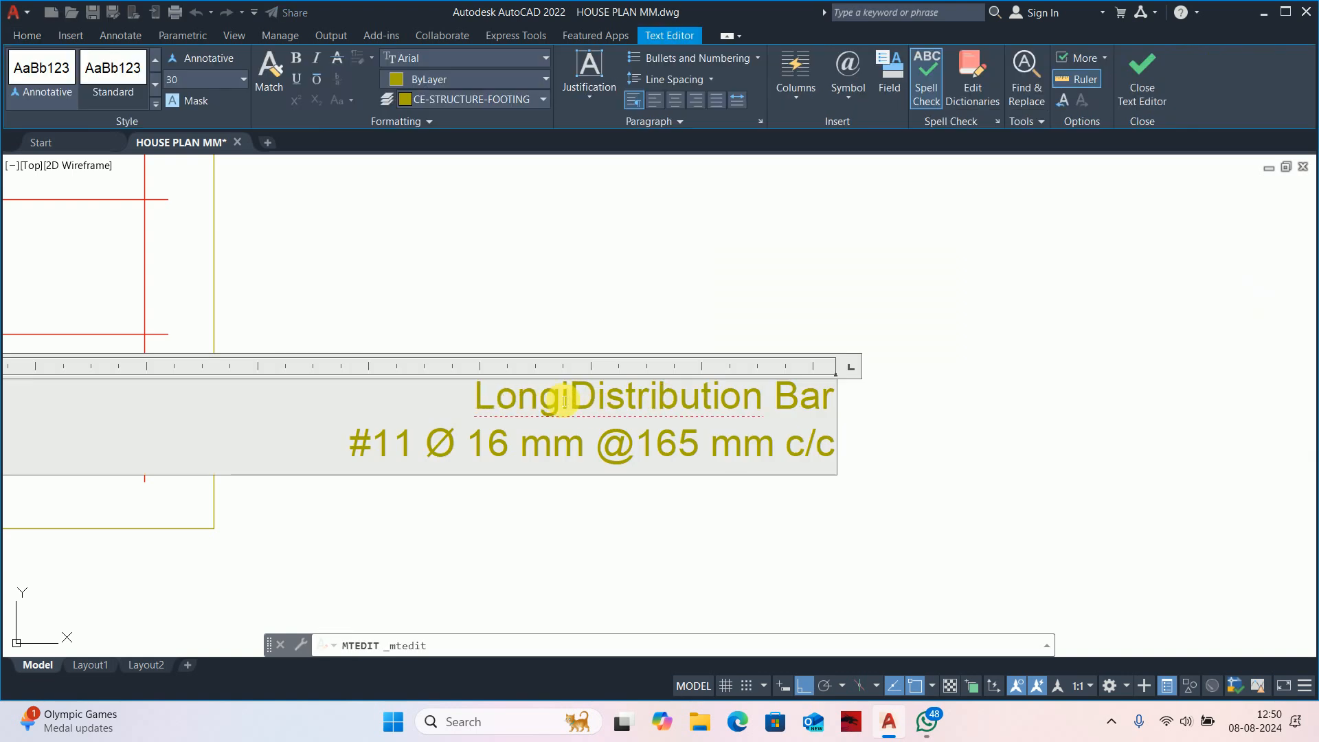
type("tudinal")
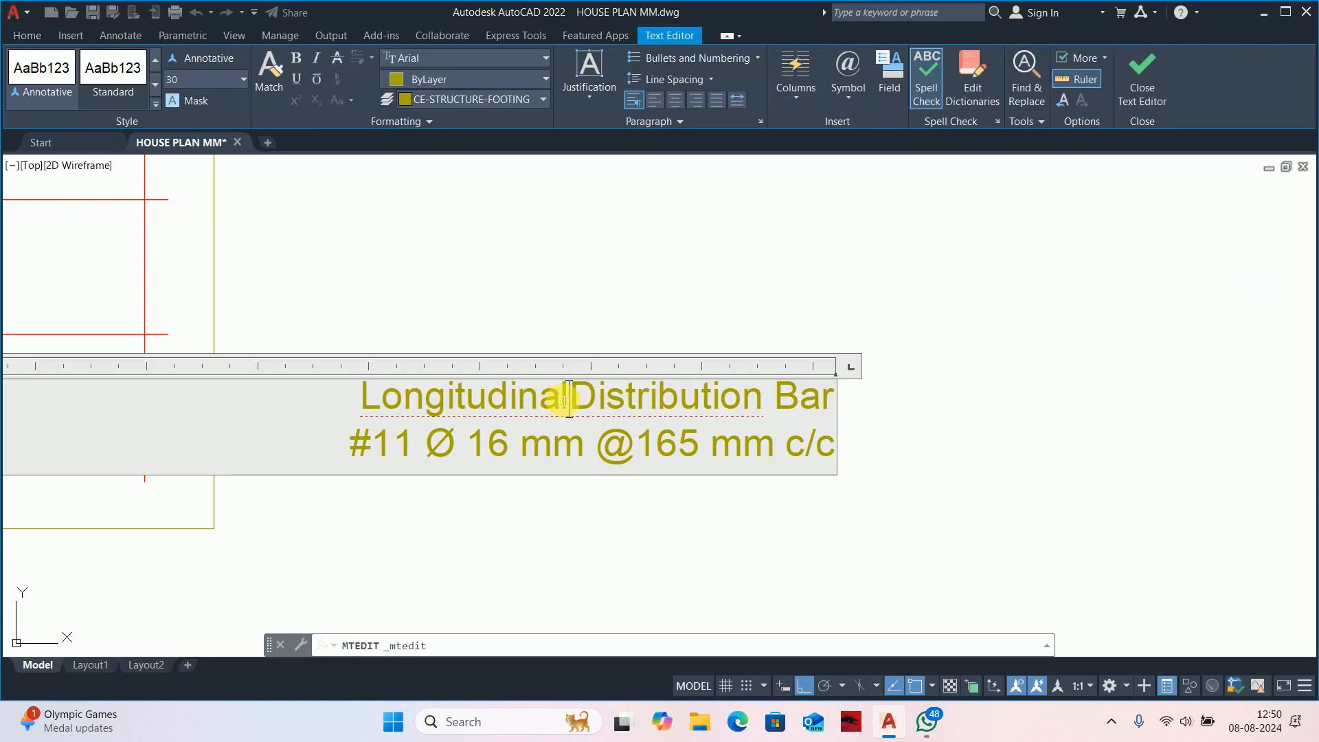
left_click(583, 252)
key("Escape")
key("Escape")
scroll(417, 424, "down", 4)
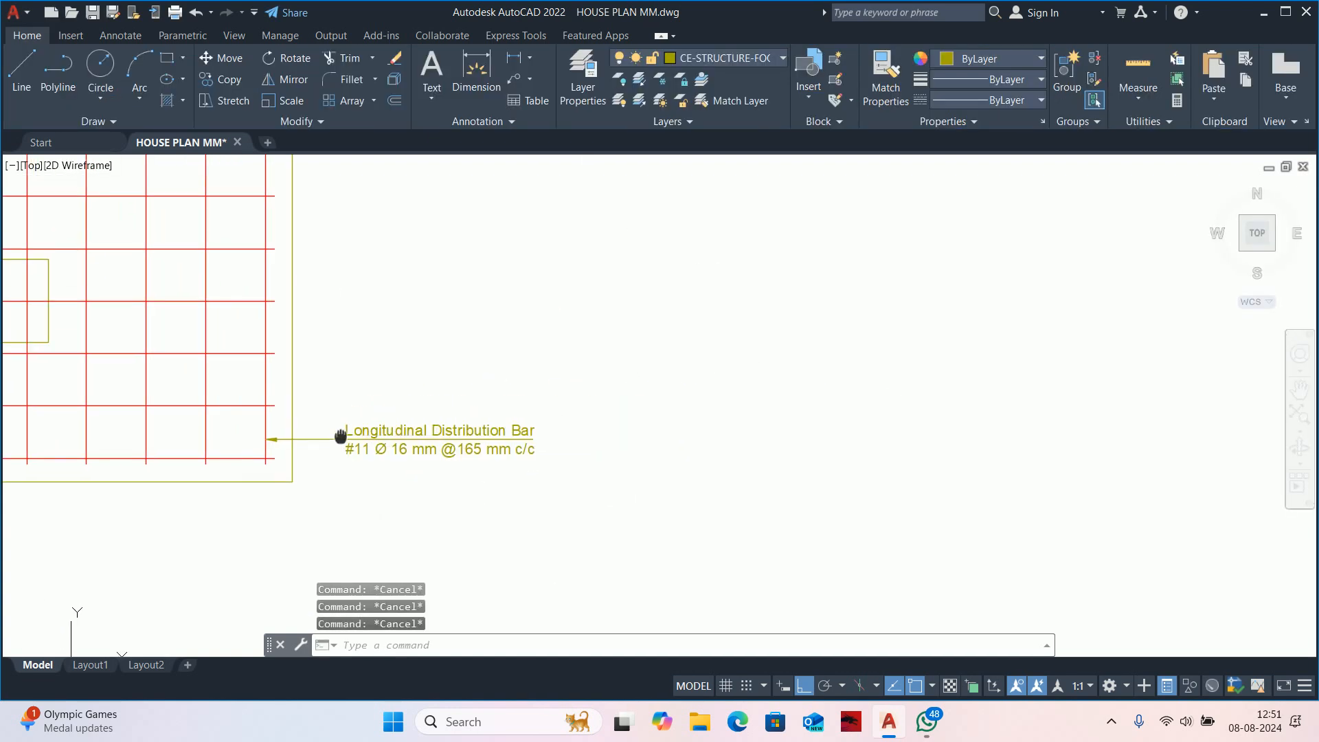
Draw a second, bent leader from a horizontal bar above the first leader, ending level with the first leader's outer end.
scroll(339, 435, "up", 4)
type("l")
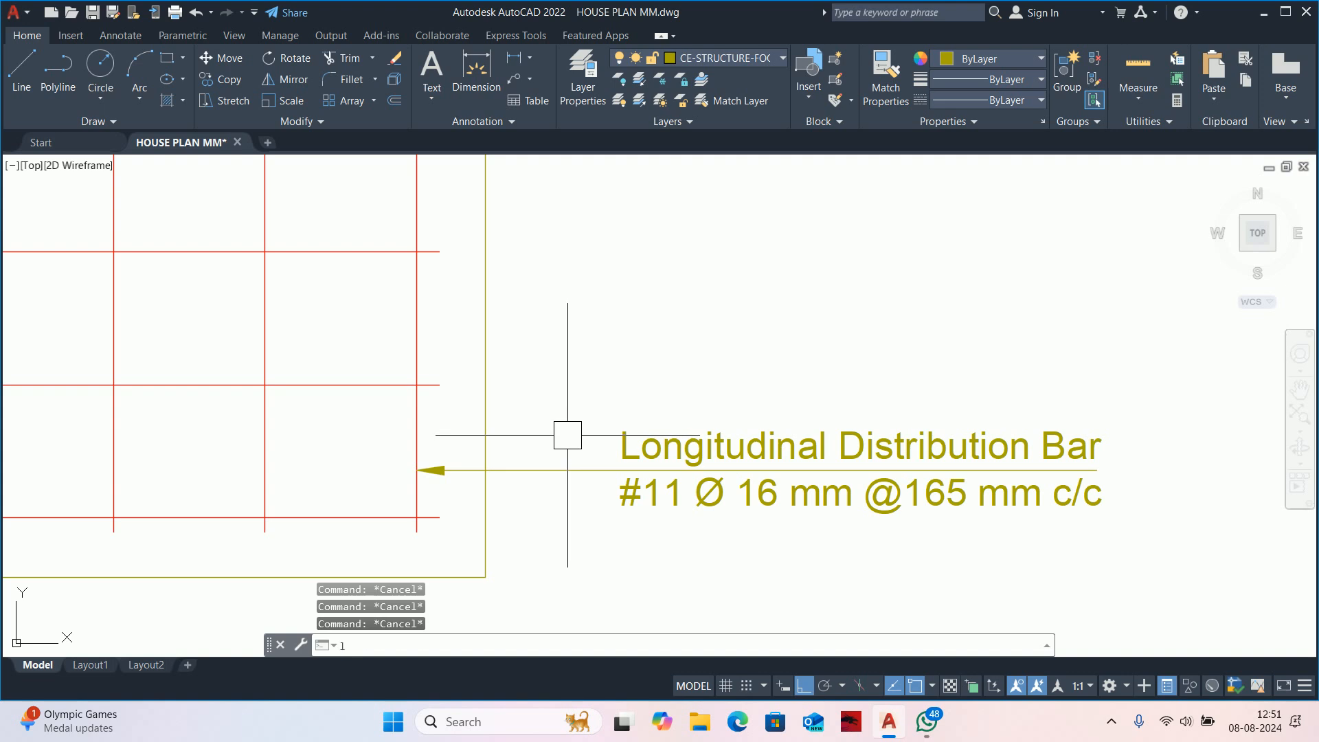
type("e")
key("Return")
scroll(377, 397, "up", 2)
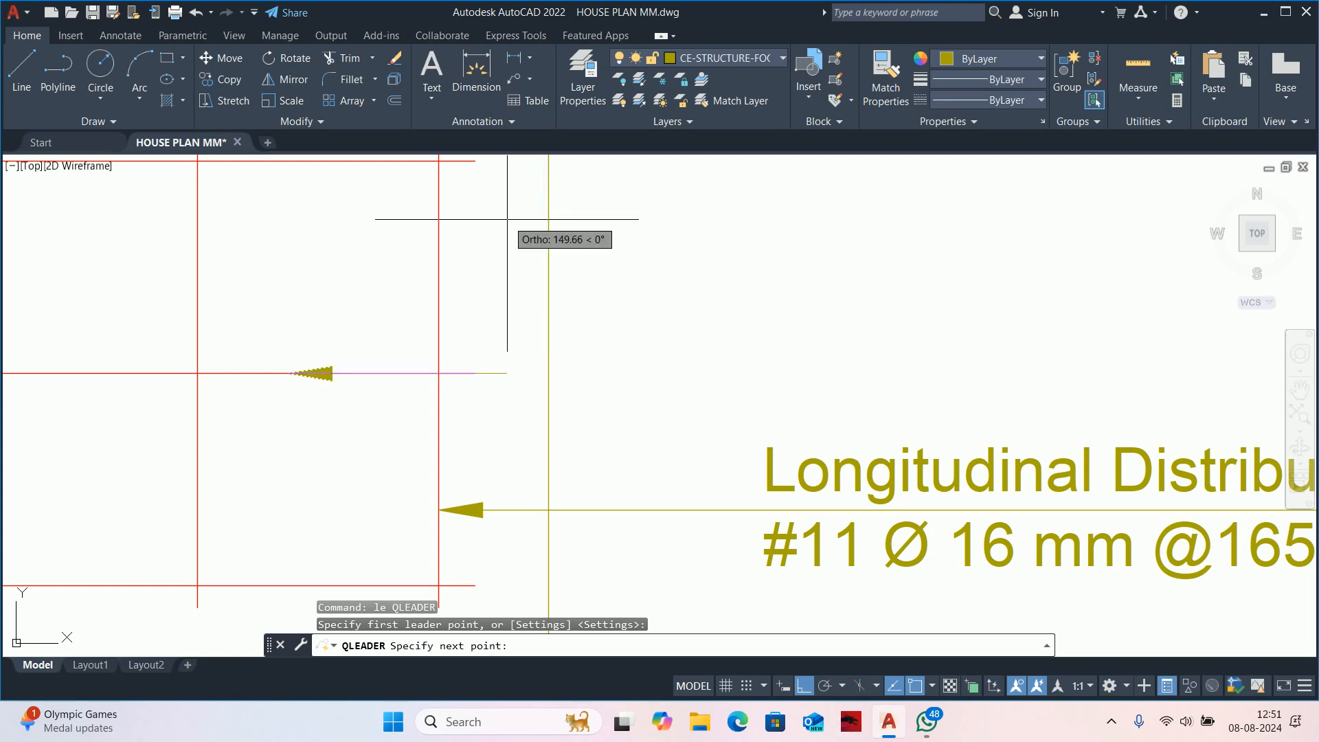
key("F8")
scroll(754, 281, "down", 2)
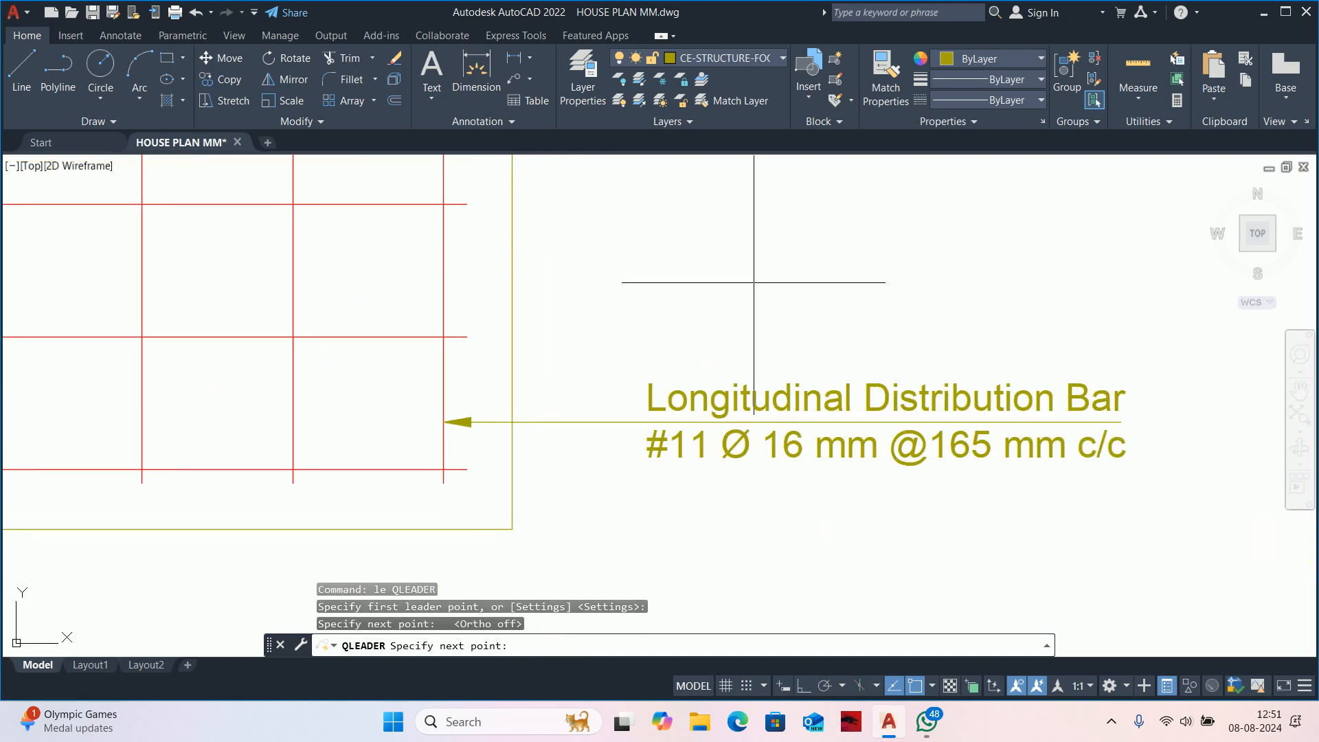
key("F8")
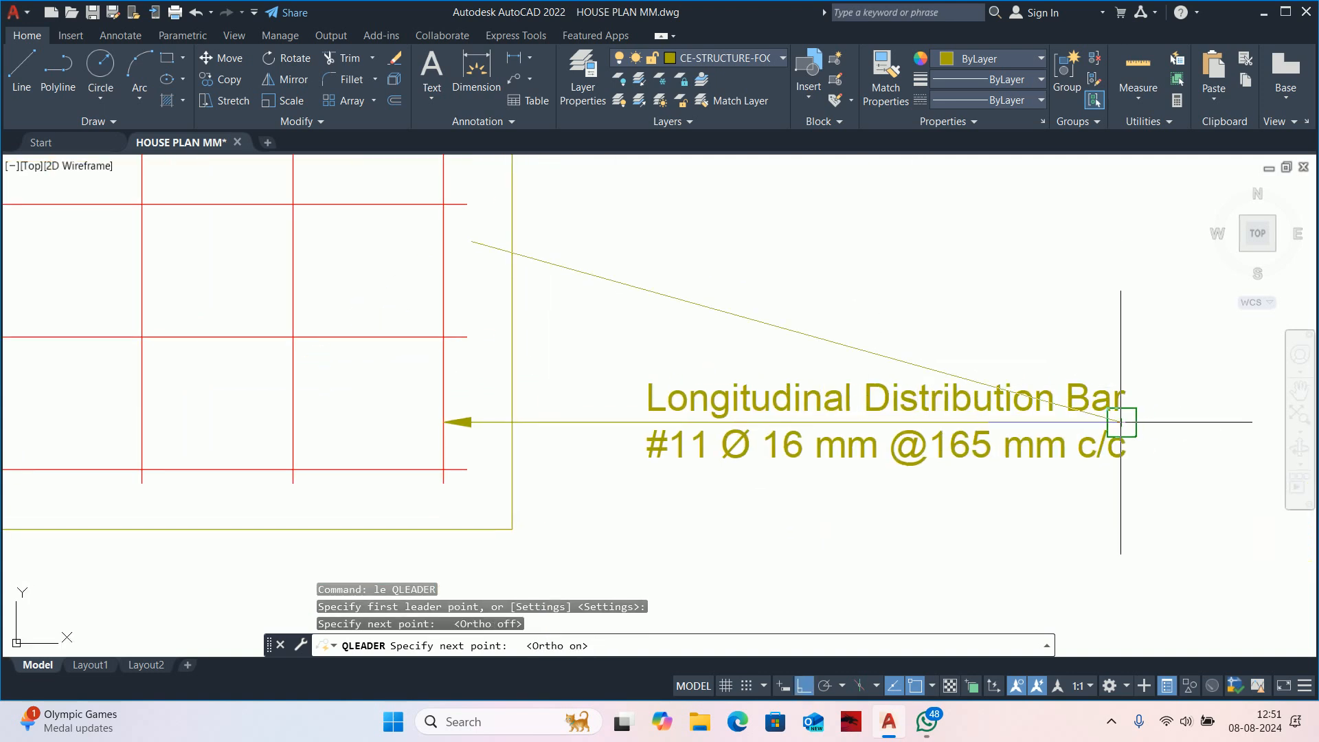
left_click(1121, 422)
key("Escape")
Copy the two-line bar label vertically from the first leader onto the second leader.
type("co")
key("Return")
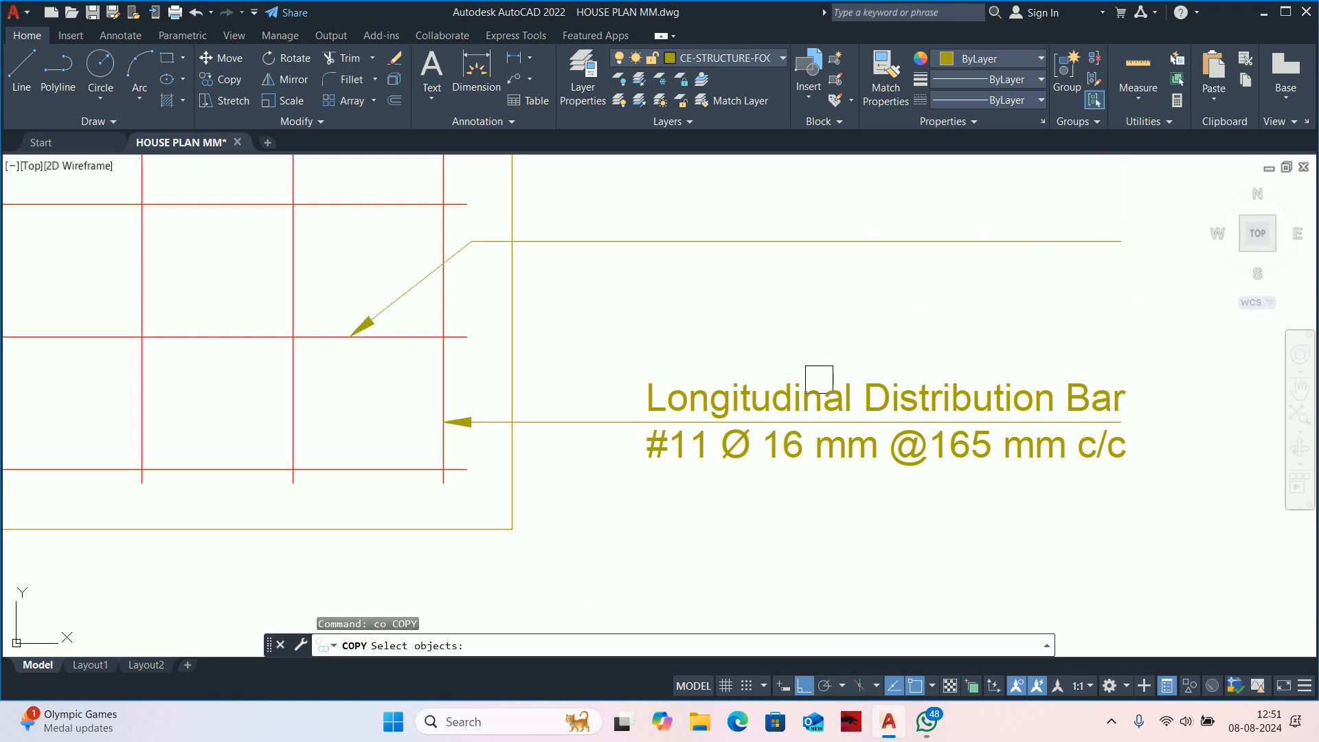
left_click(819, 378)
key("Return")
left_click(607, 422)
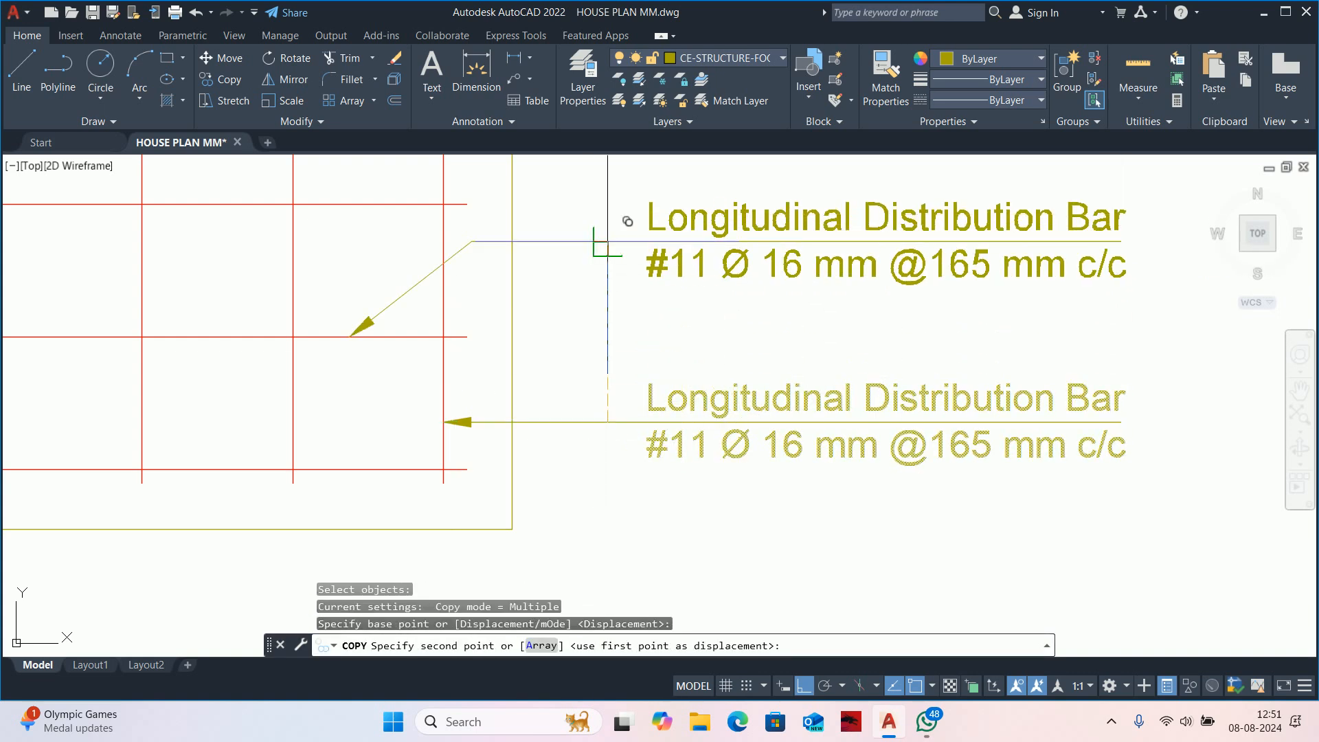
left_click(608, 242)
key("Escape")
double_click(715, 221)
left_click_drag(854, 219, 660, 227)
type("a")
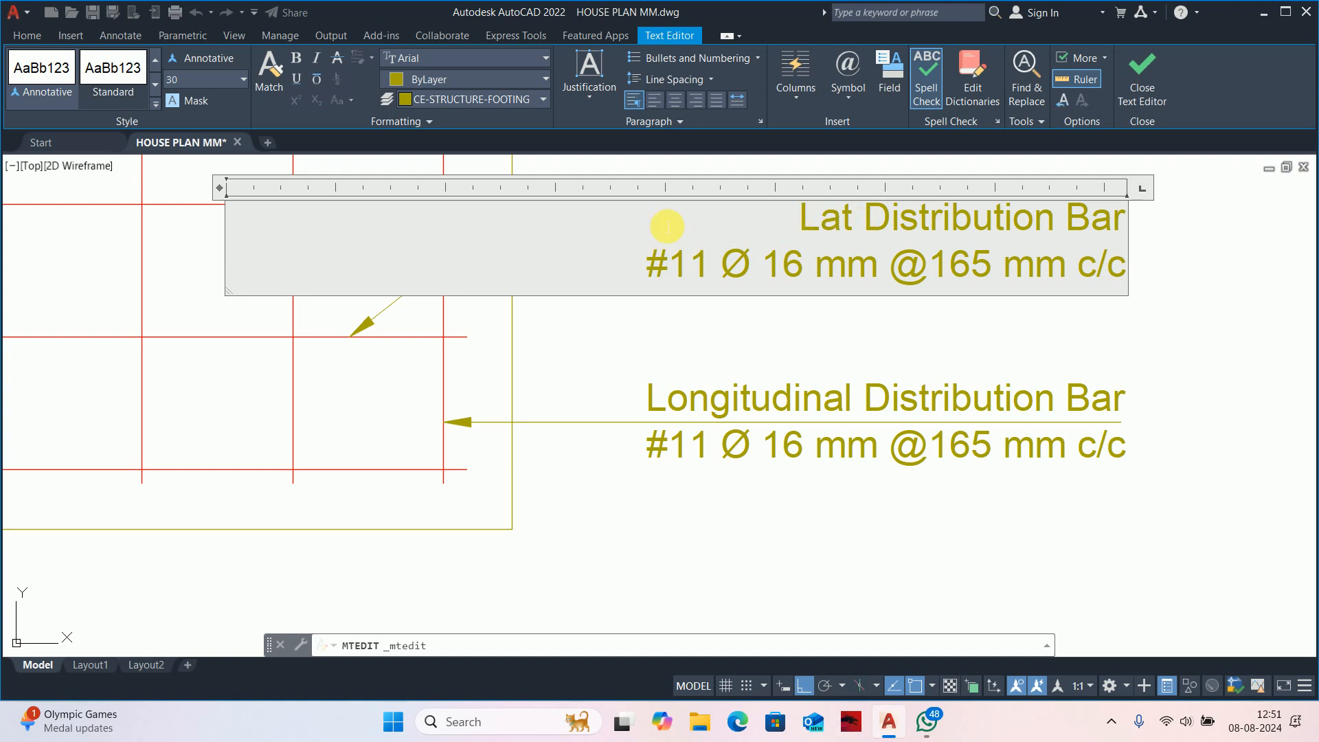
key("ctrl+z")
key("Escape")
key("Escape")
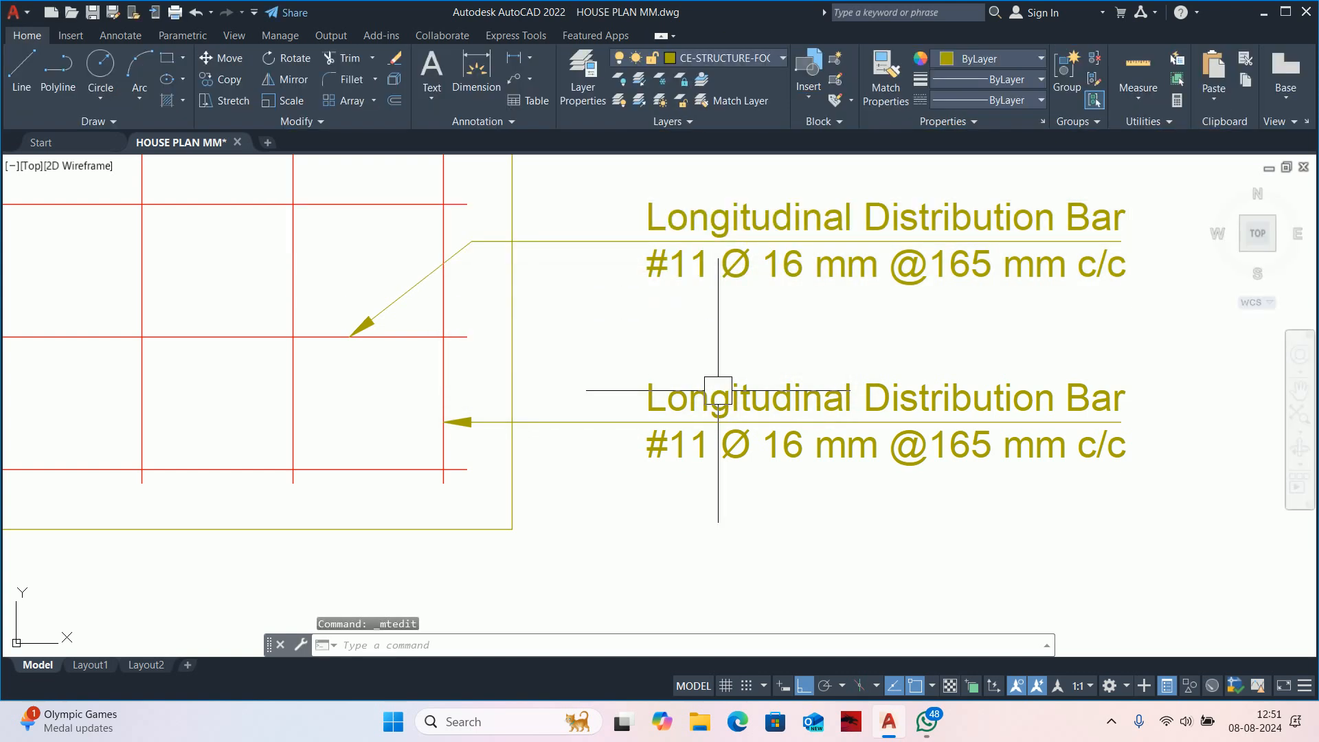
Change "Longitudinal" to "Lateral" in the label on the lower leader.
left_click(719, 391)
double_click(833, 415)
left_click_drag(856, 401, 689, 402)
type("ate")
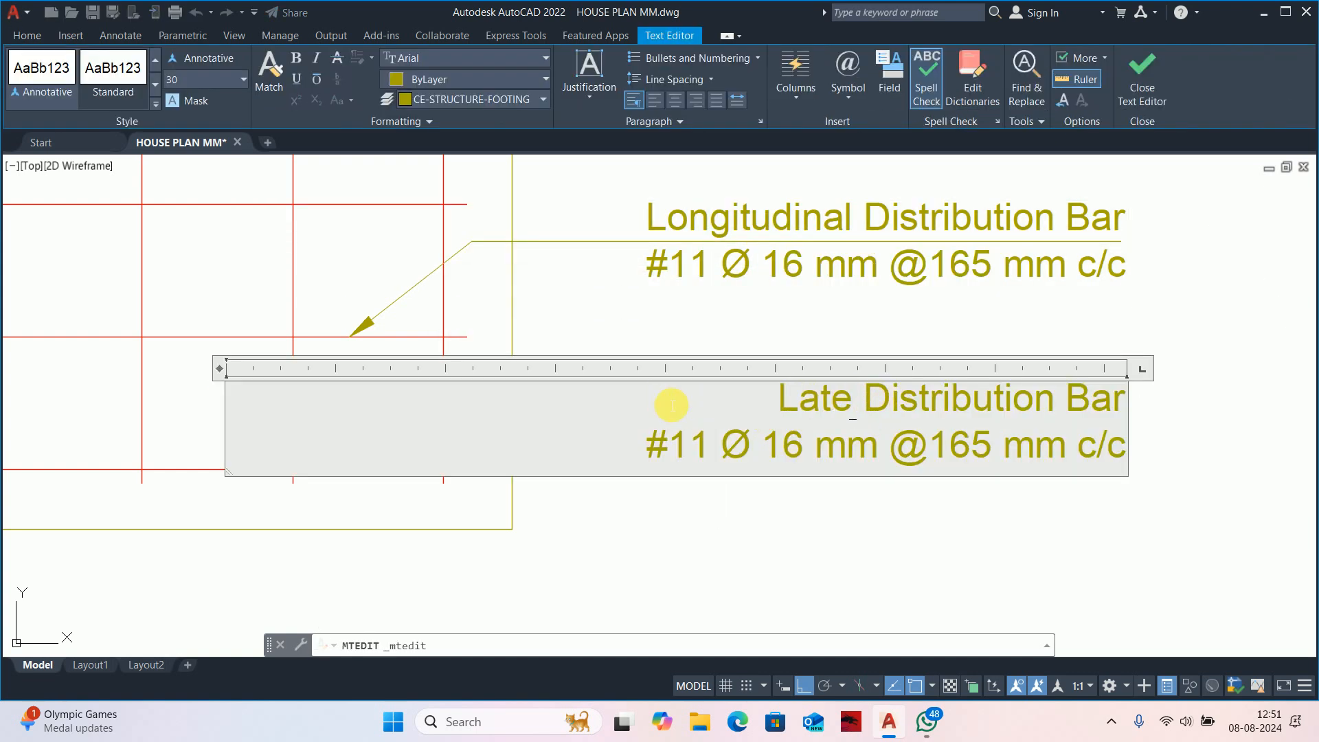
left_click(634, 350)
key("Escape")
key("Escape")
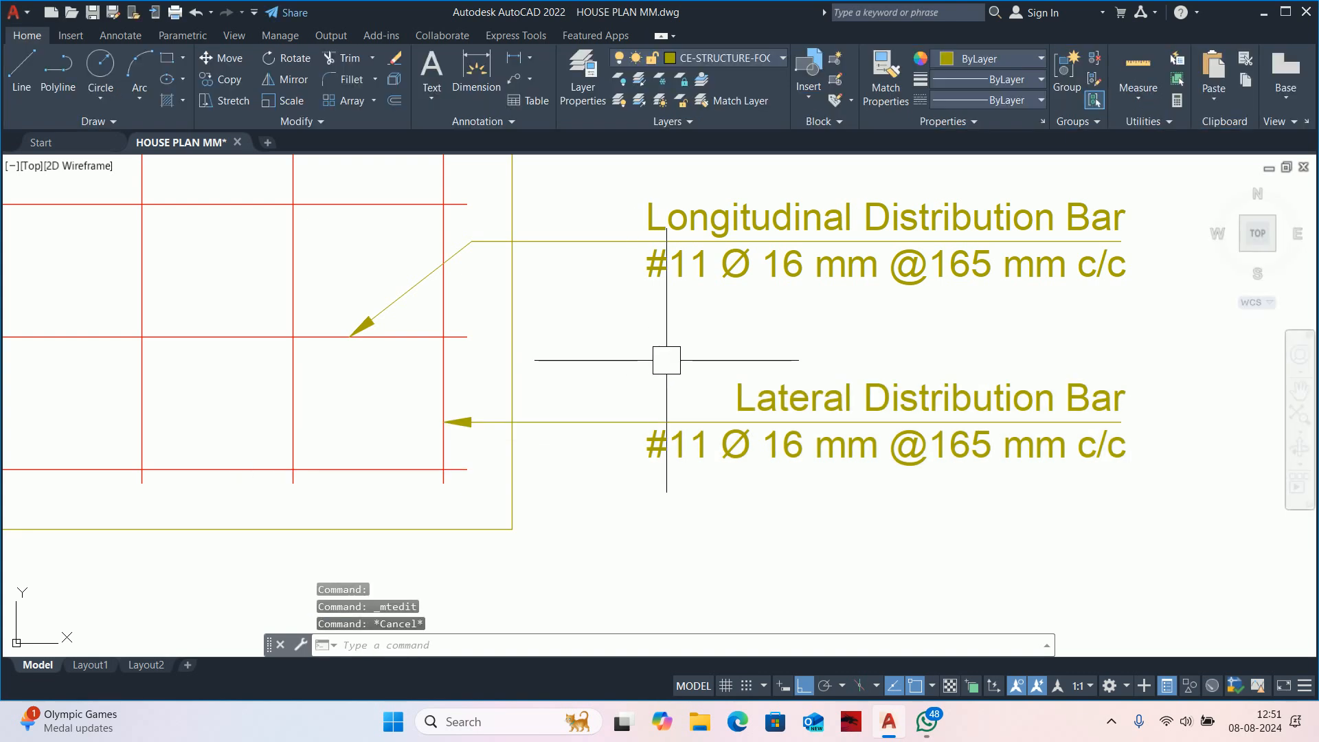
Measure the vertical spacing between two adjacent horizontal bars with a linear dimension, without placing it.
scroll(305, 344, "down", 1)
middle_click_drag(306, 344, 363, 366)
key("Escape")
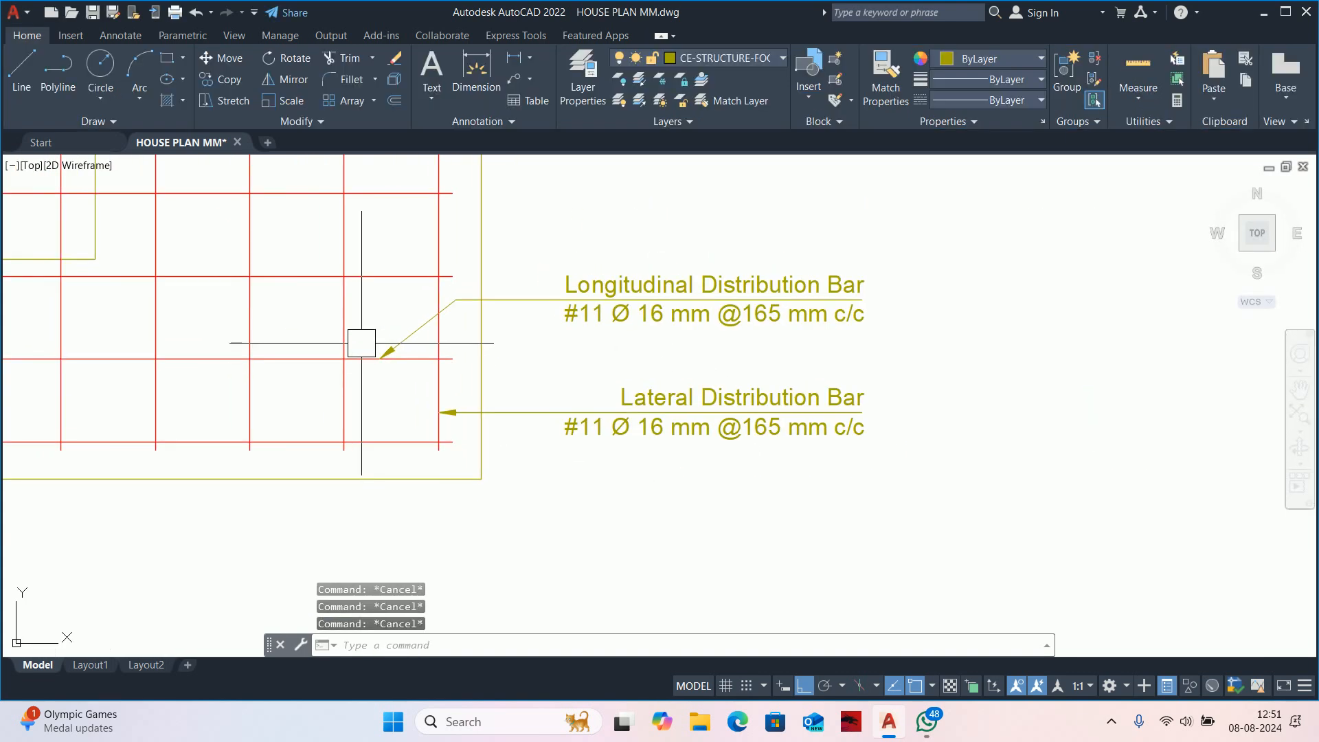
type("dli")
key("Return")
scroll(377, 355, "up", 2)
left_click(357, 357)
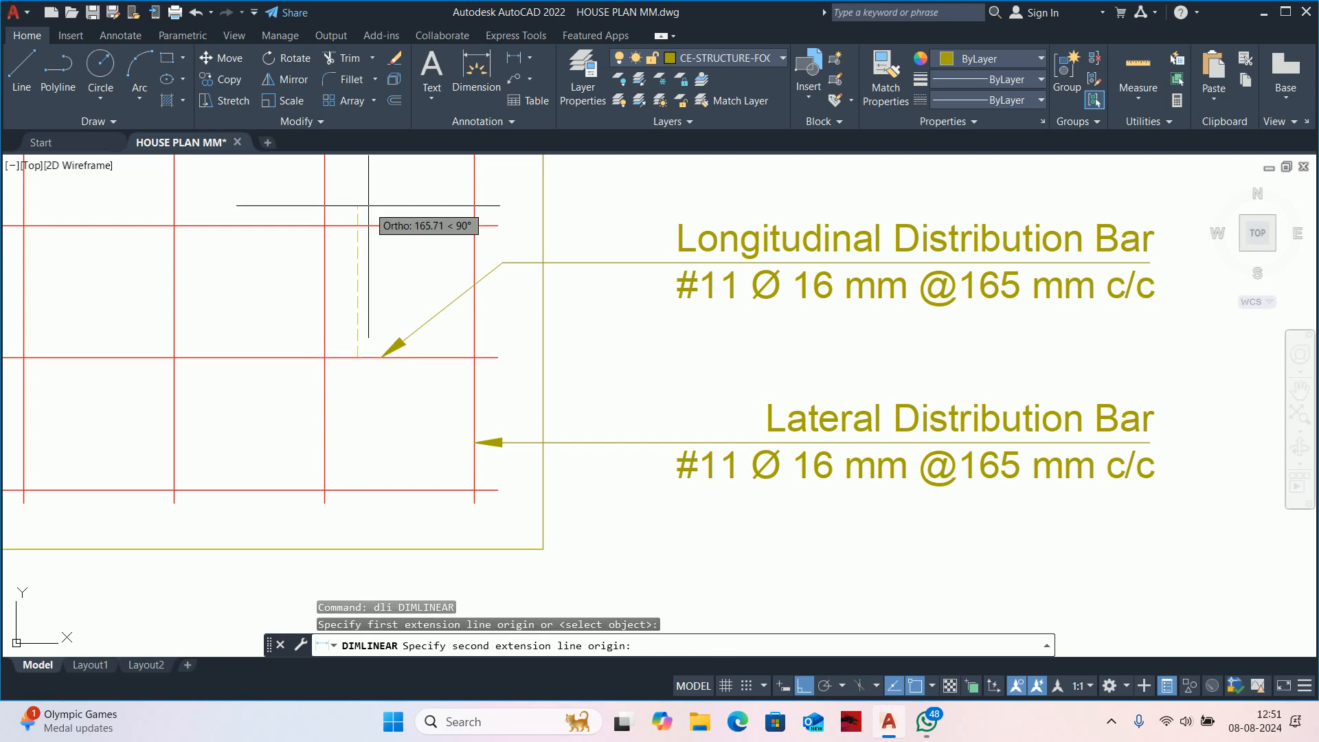
left_click(364, 224)
key("Escape")
scroll(388, 315, "down", 3)
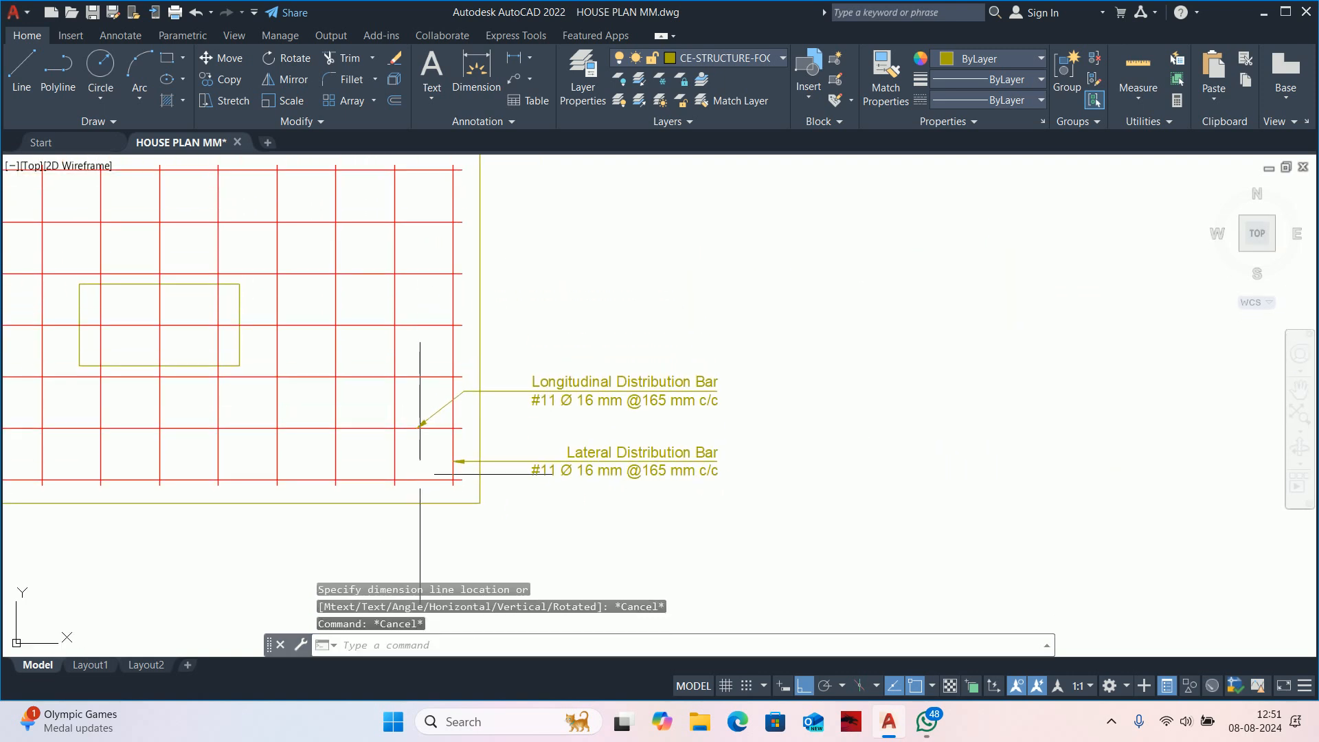
Count the footing's horizontal bars by selecting them one after another from the lowest upwards, and clear the selection.
scroll(420, 474, "up", 2)
left_click(406, 479)
left_click(398, 392)
middle_click_drag(330, 344, 361, 438)
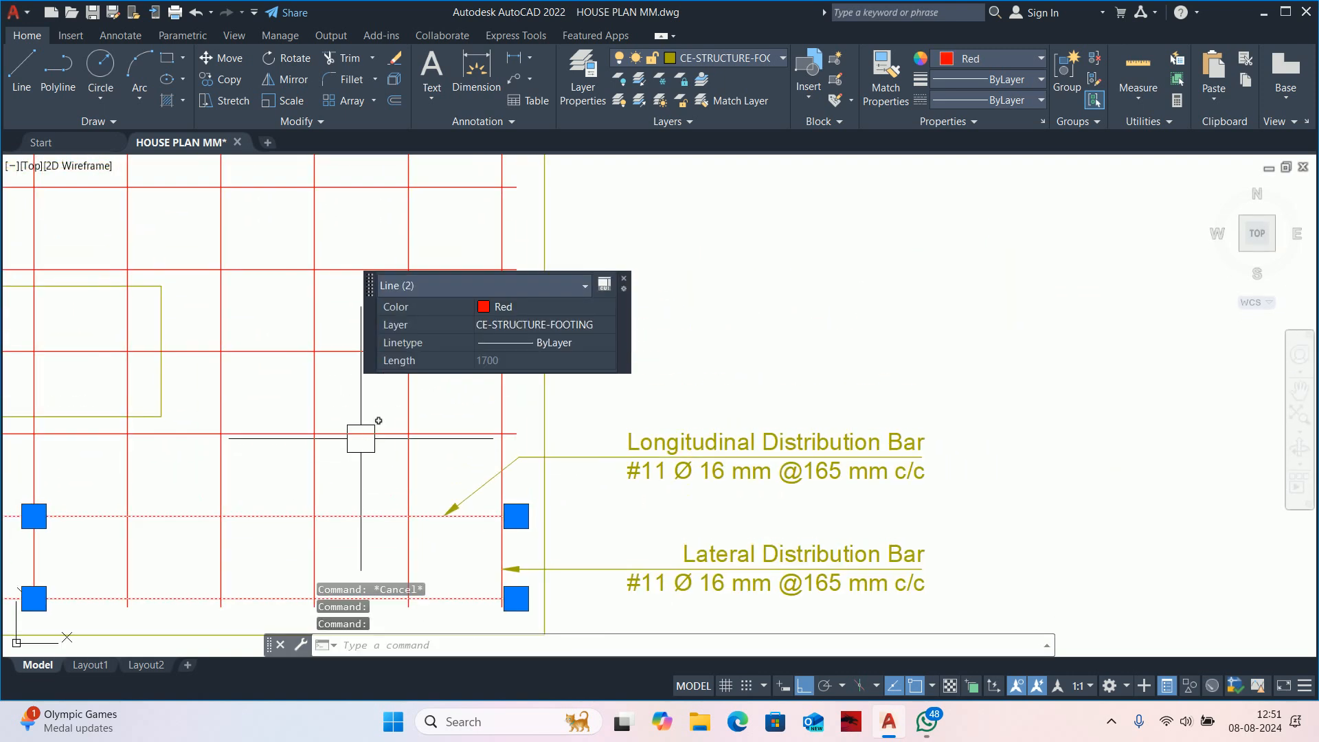
left_click(361, 437)
left_click(330, 353)
middle_click_drag(326, 308, 265, 440)
left_click(282, 406)
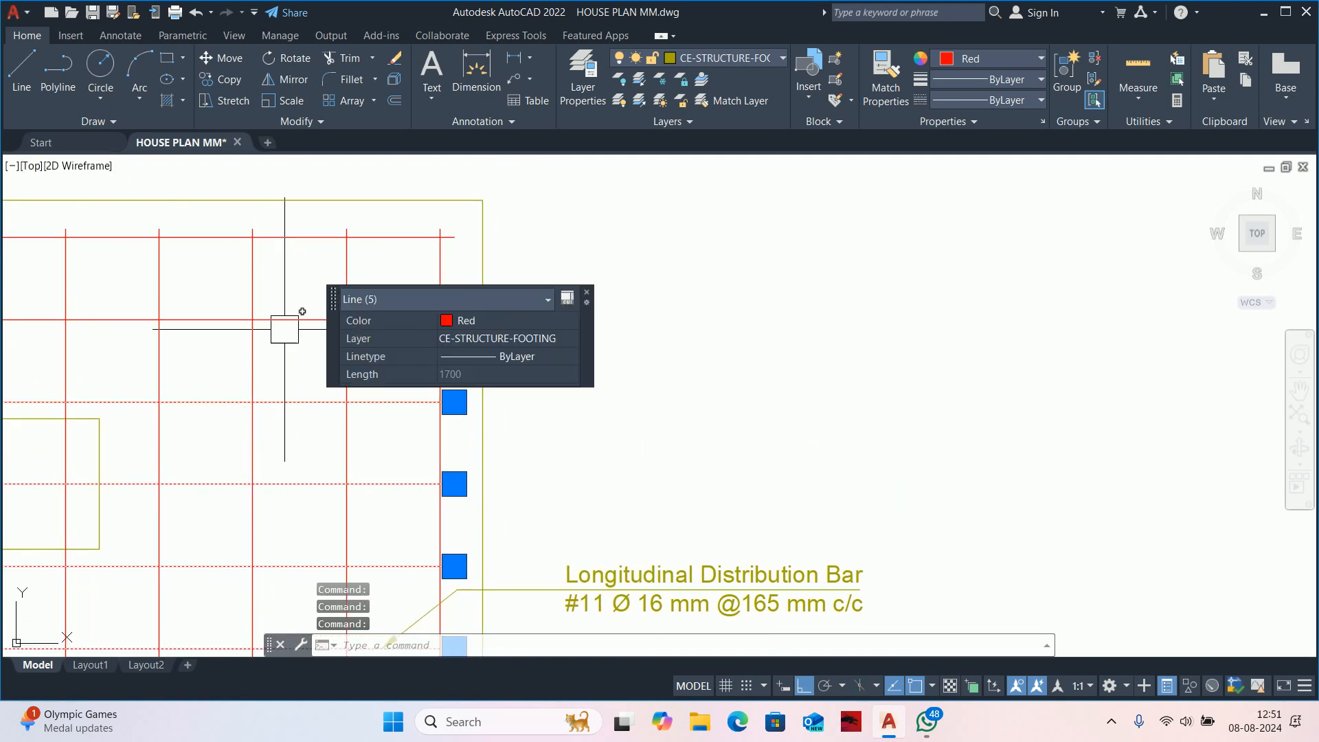
middle_click_drag(284, 328, 289, 146)
key("Escape")
key("Escape")
scroll(580, 441, "down", 2)
scroll(566, 402, "up", 4)
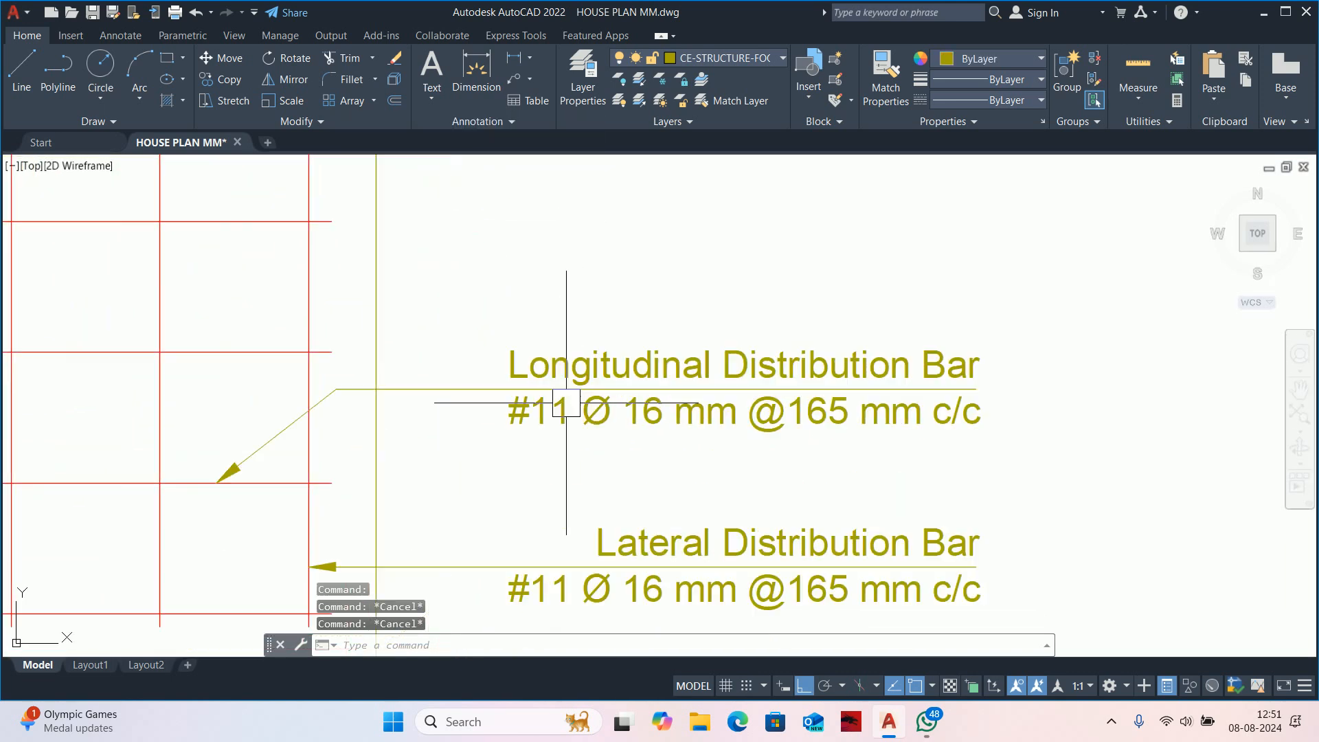
In the Longitudinal Distribution Bar label, set the bar count to 7 and the spacing to 145 mm.
double_click(566, 402)
left_click_drag(497, 415, 561, 434)
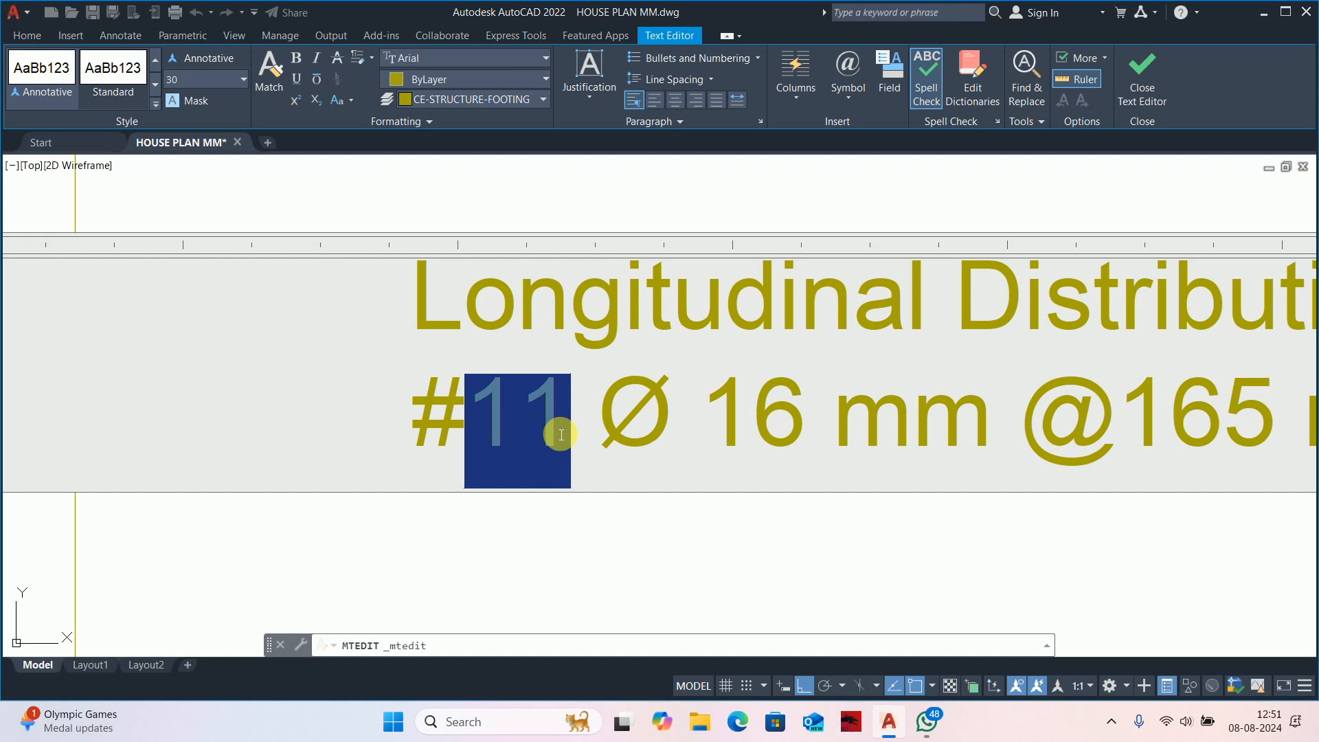
type("7")
scroll(781, 432, "down", 3)
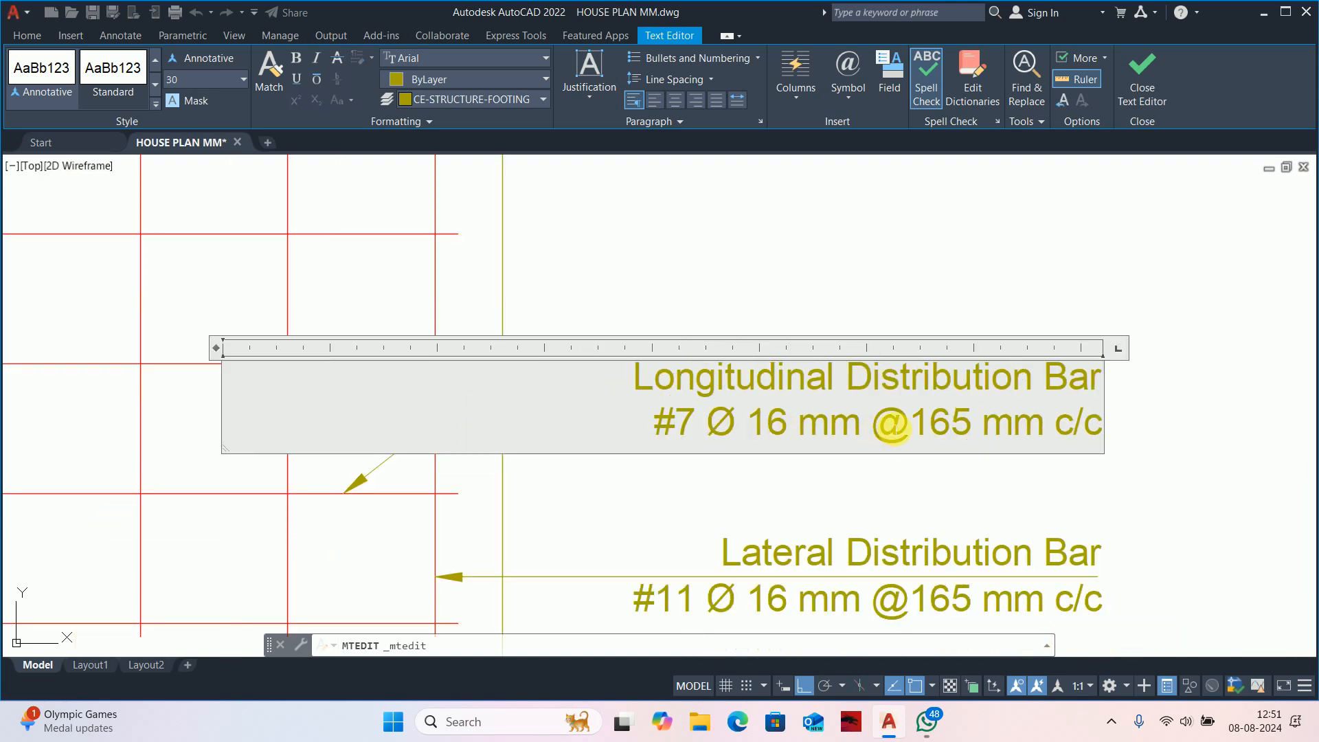
scroll(941, 427, "up", 3)
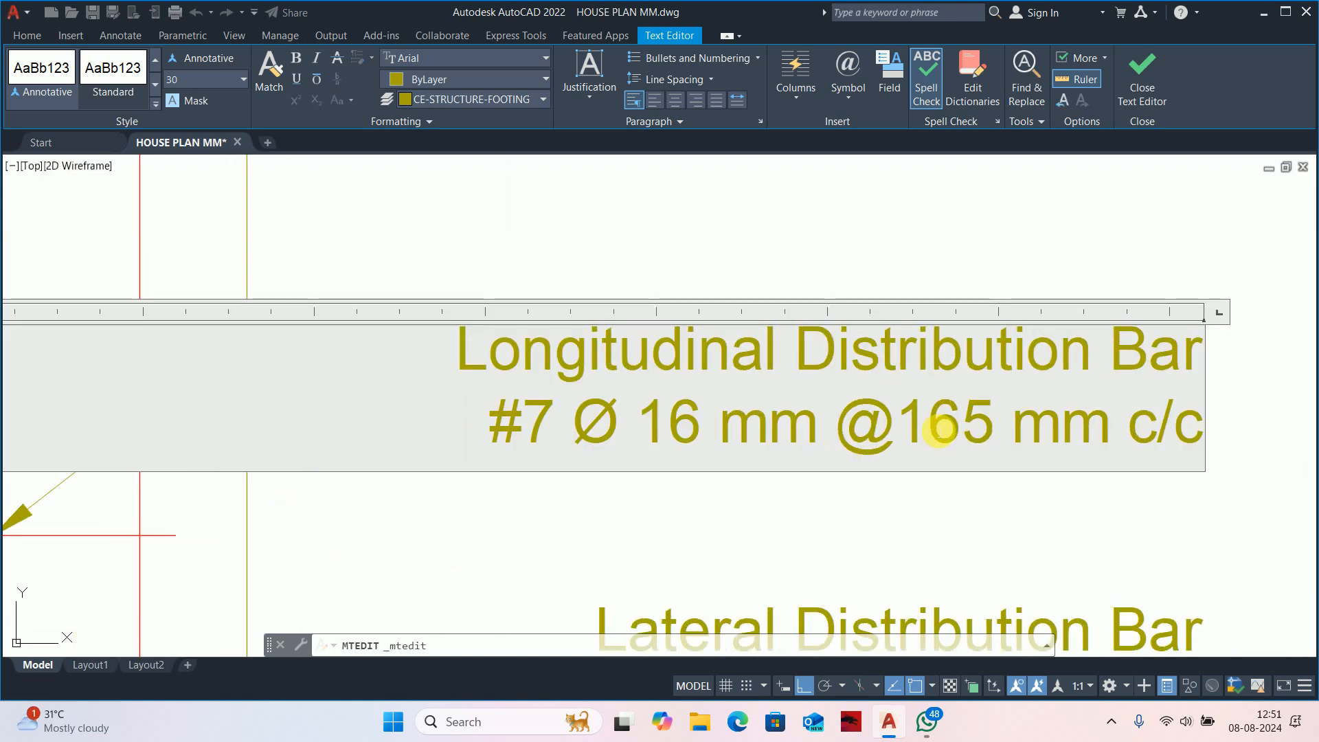
left_click_drag(927, 439, 960, 445)
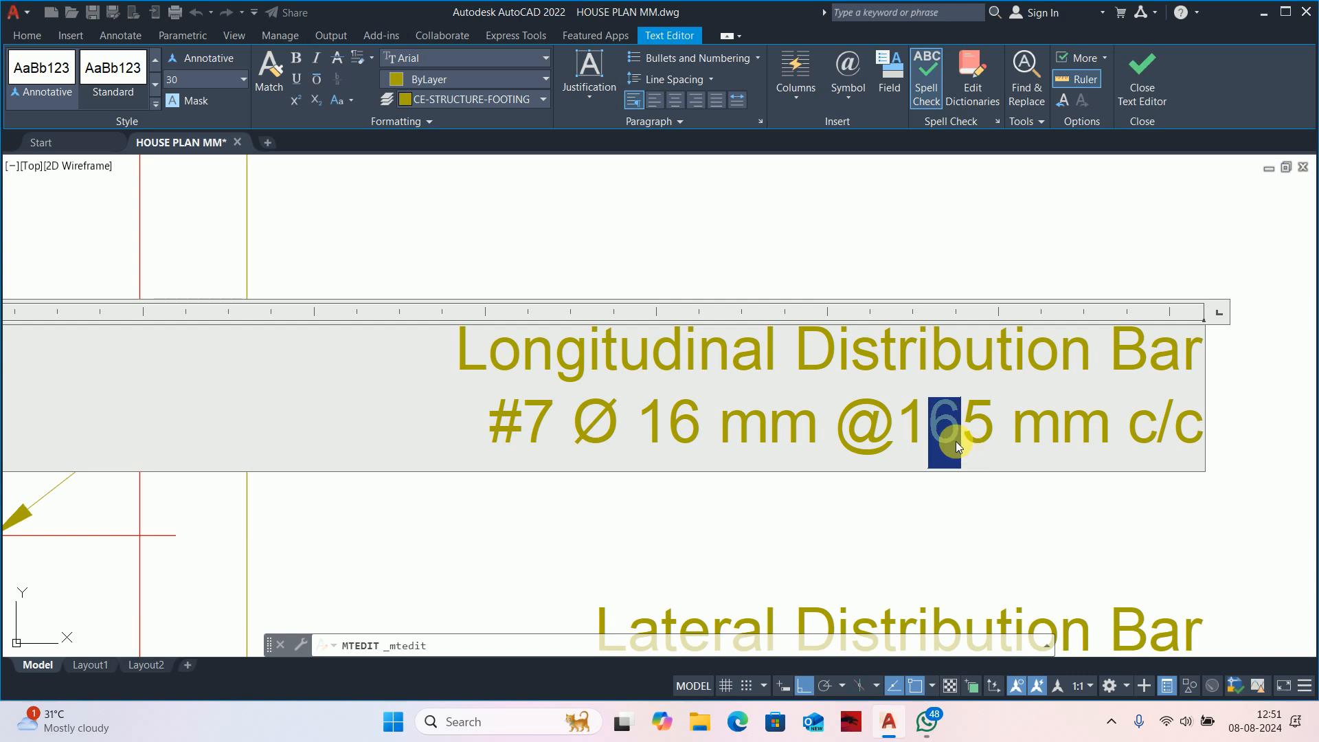
type("4")
left_click(892, 521)
scroll(892, 522, "down", 8)
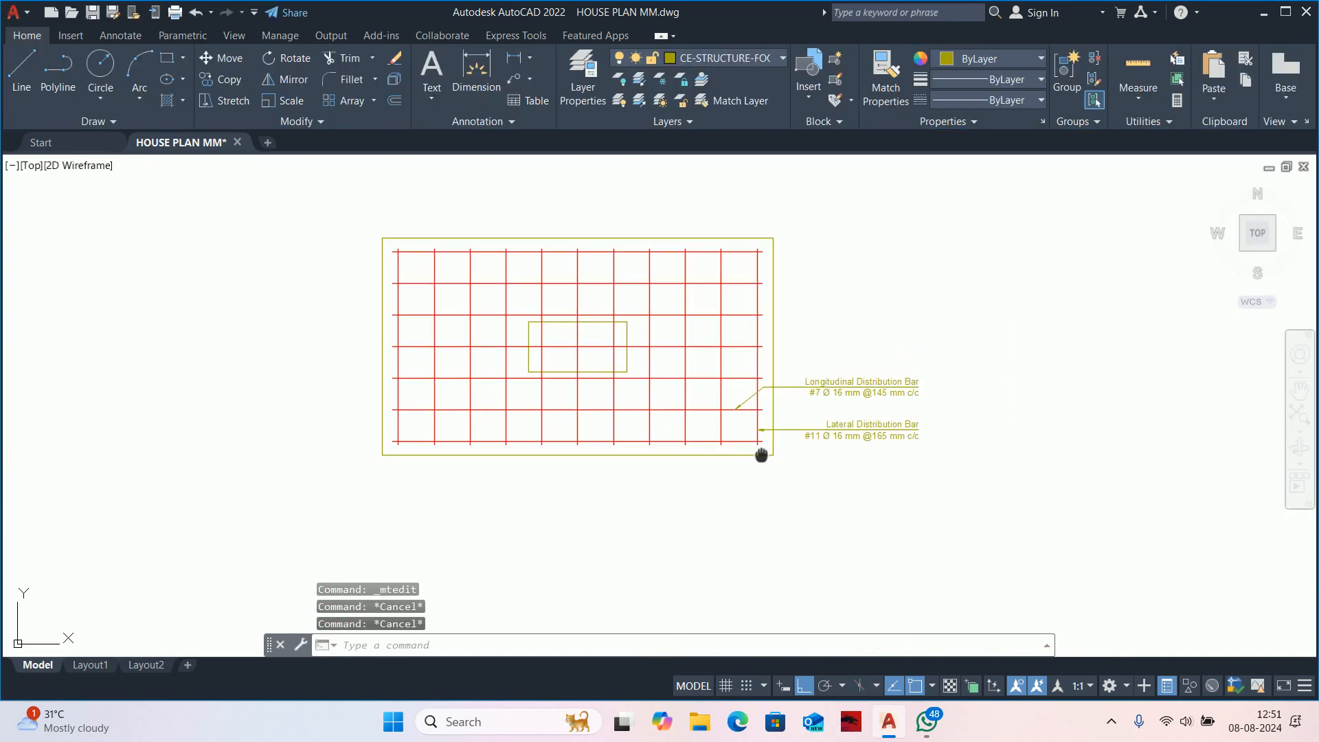
Draw a 50 mm by 50 mm square in the empty area to the left of the footing.
middle_click_drag(761, 454, 731, 382)
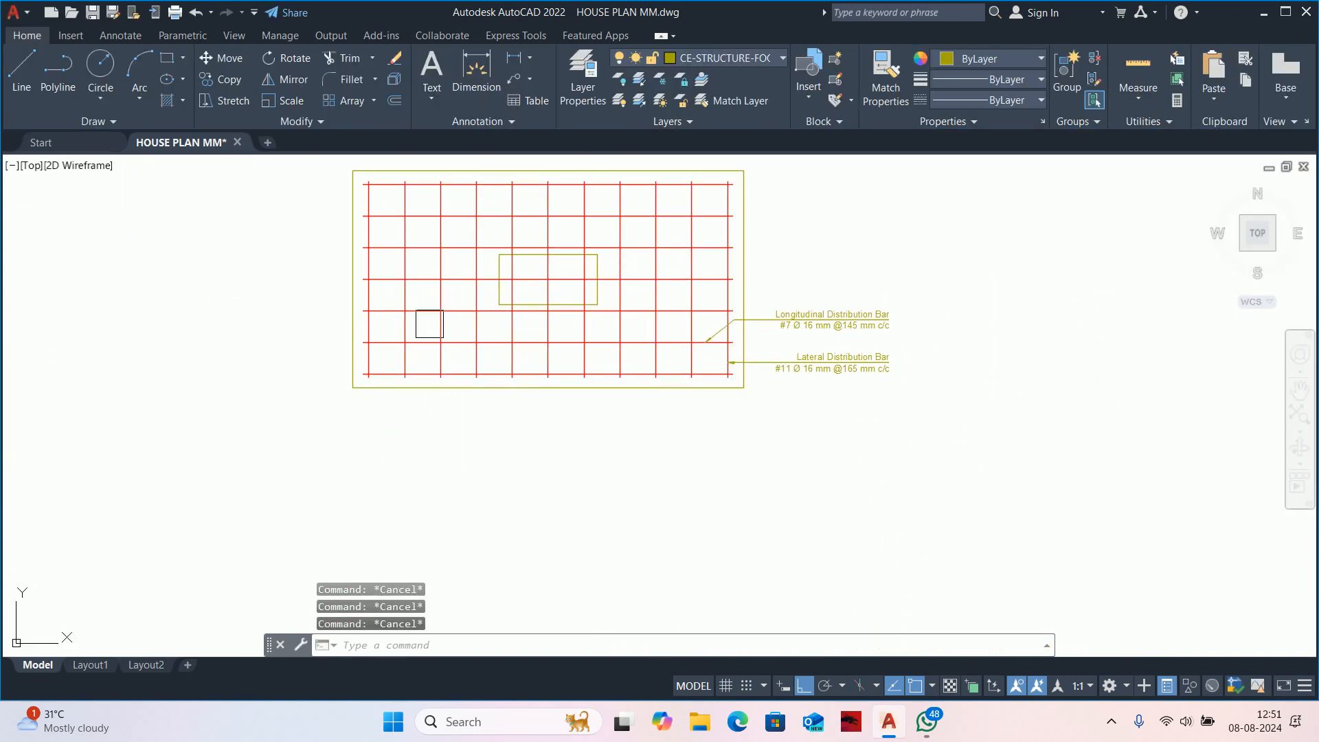
middle_click_drag(426, 318, 542, 368)
scroll(480, 220, "up", 6)
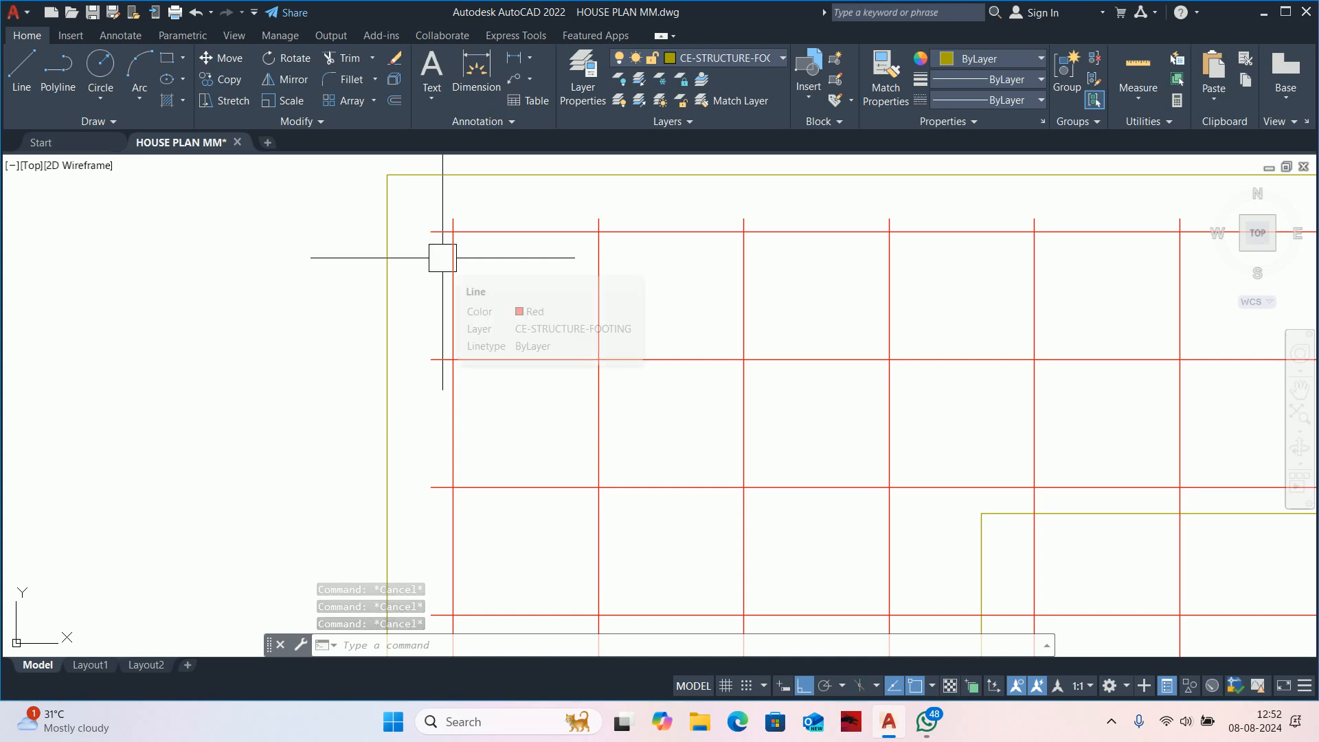
scroll(459, 281, "down", 3)
type("rec")
key("Return")
middle_click_drag(486, 300, 615, 330)
left_click(483, 307)
type("d")
key("Return")
type("50")
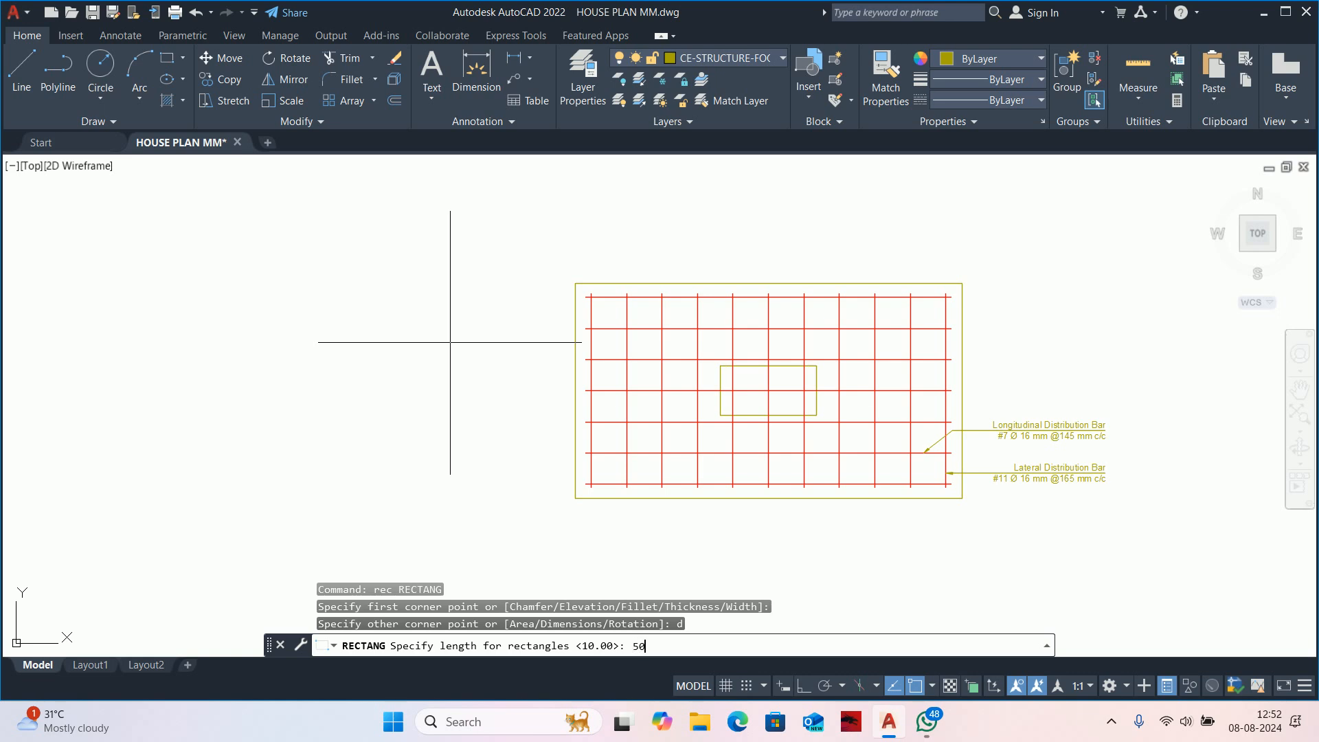
key("Return")
type("30")
key("Return")
key("Escape")
key("Escape")
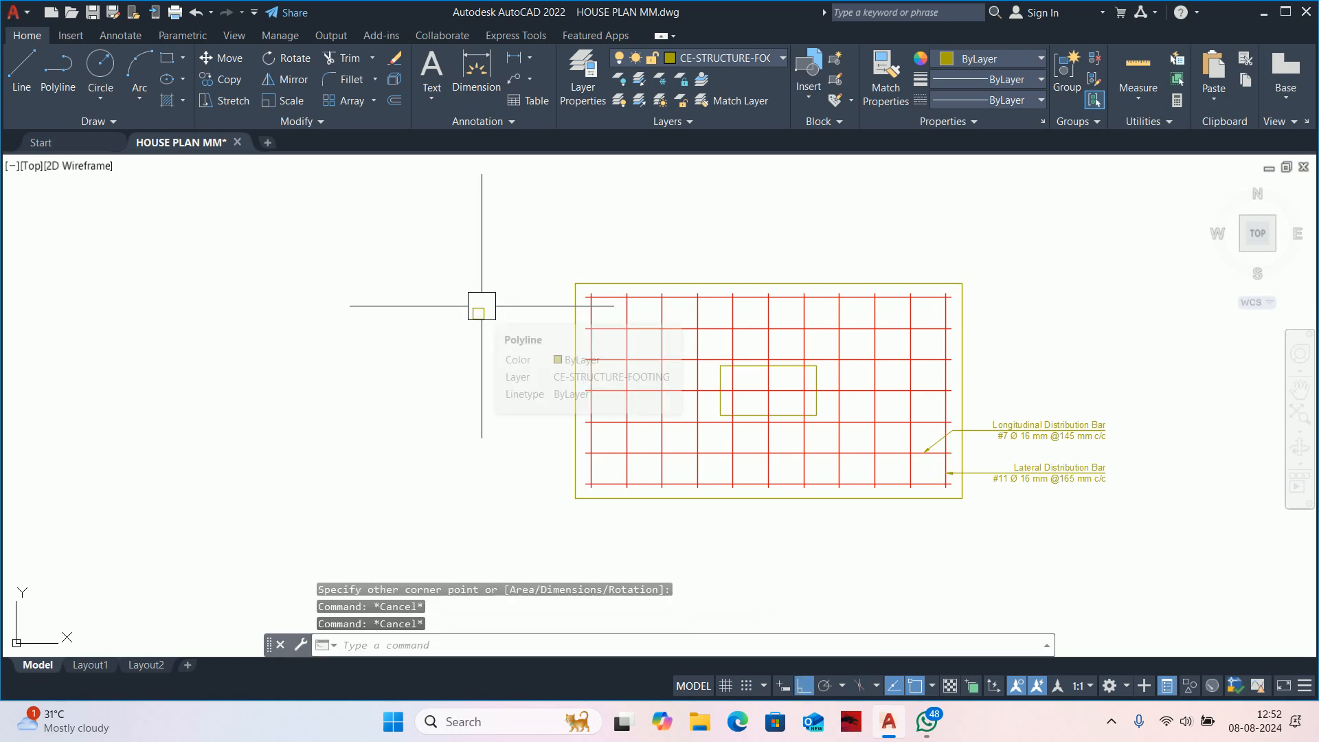
Copy the small square from its centre onto the intersection of the footing's upper-left bars.
key("Escape")
key("Return")
left_click(482, 307)
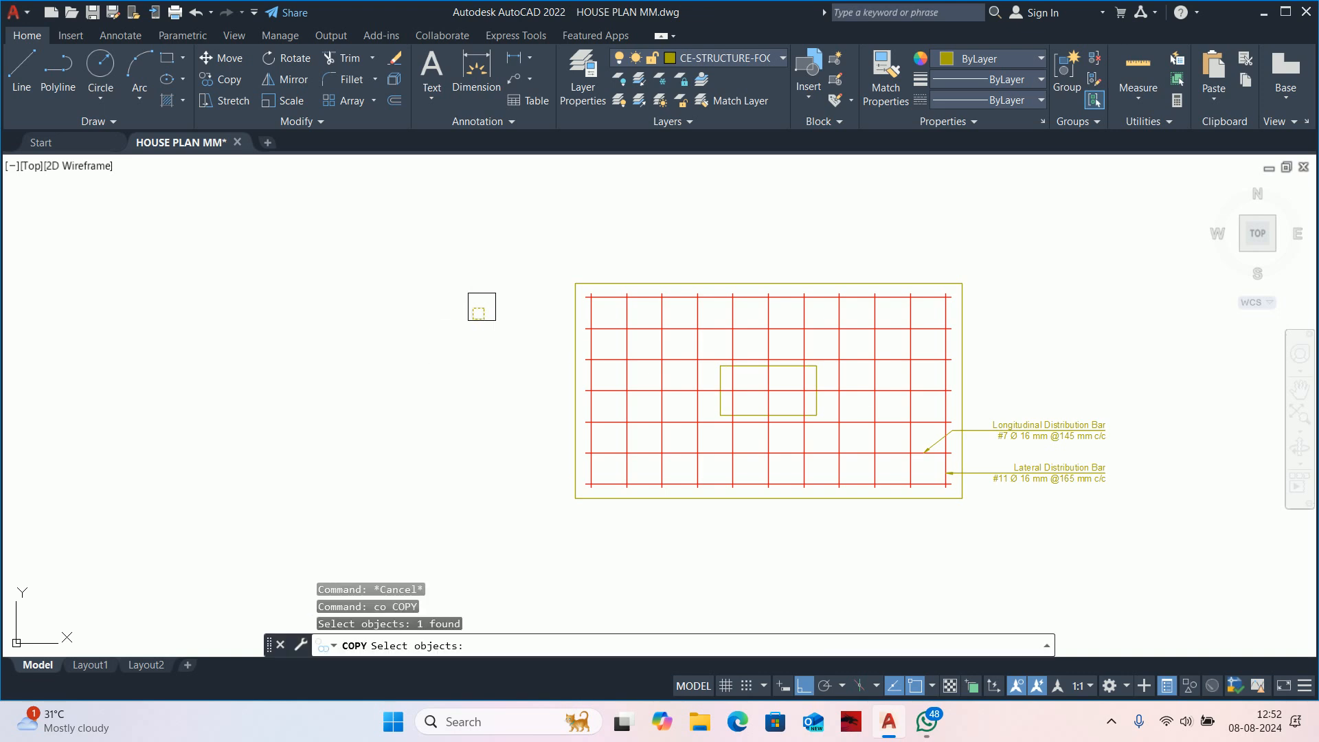
scroll(485, 313, "up", 3)
key("Return")
left_click(456, 313)
middle_click_drag(918, 294, 697, 323)
scroll(769, 333, "up", 4)
left_click(718, 357)
scroll(750, 356, "down", 4)
key("Escape")
key("Escape")
key("Escape")
key("Escape")
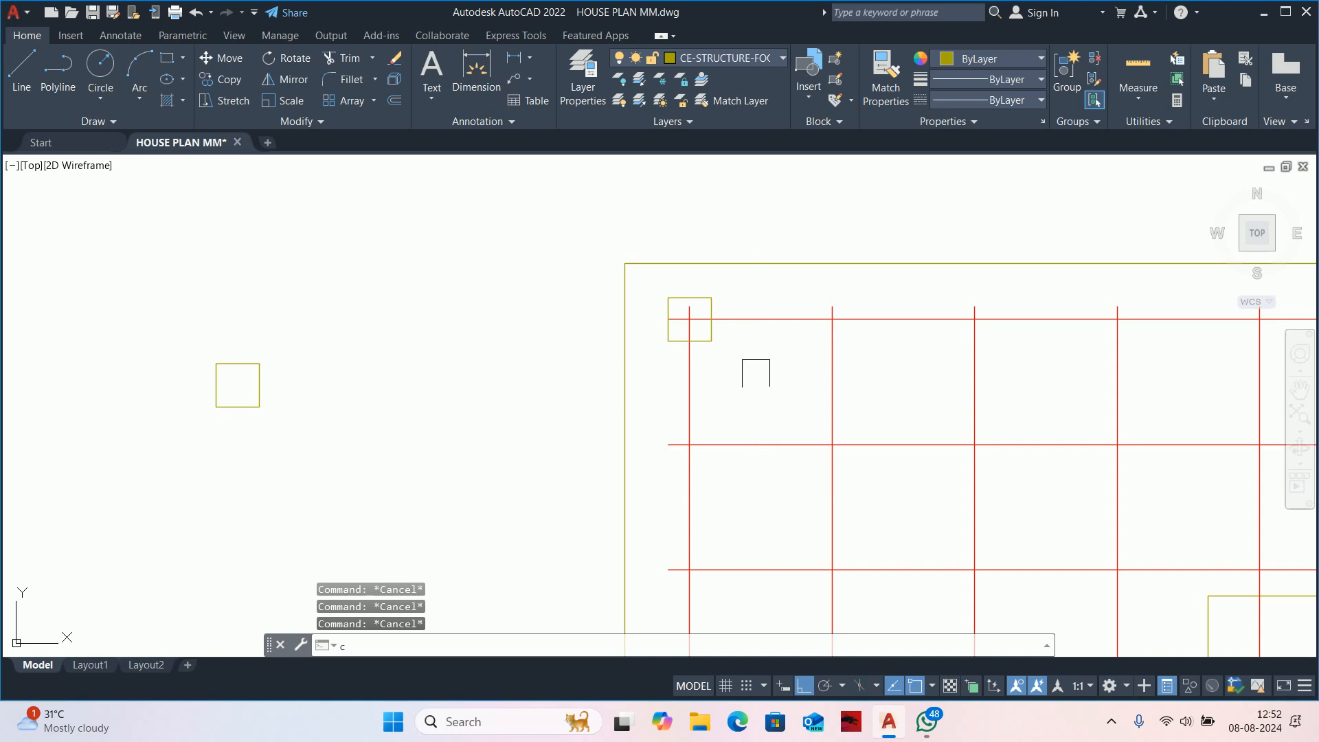
type("c")
key("Return")
scroll(711, 355, "up", 2)
left_click(712, 323)
key("Return")
left_click(677, 298)
key("Escape")
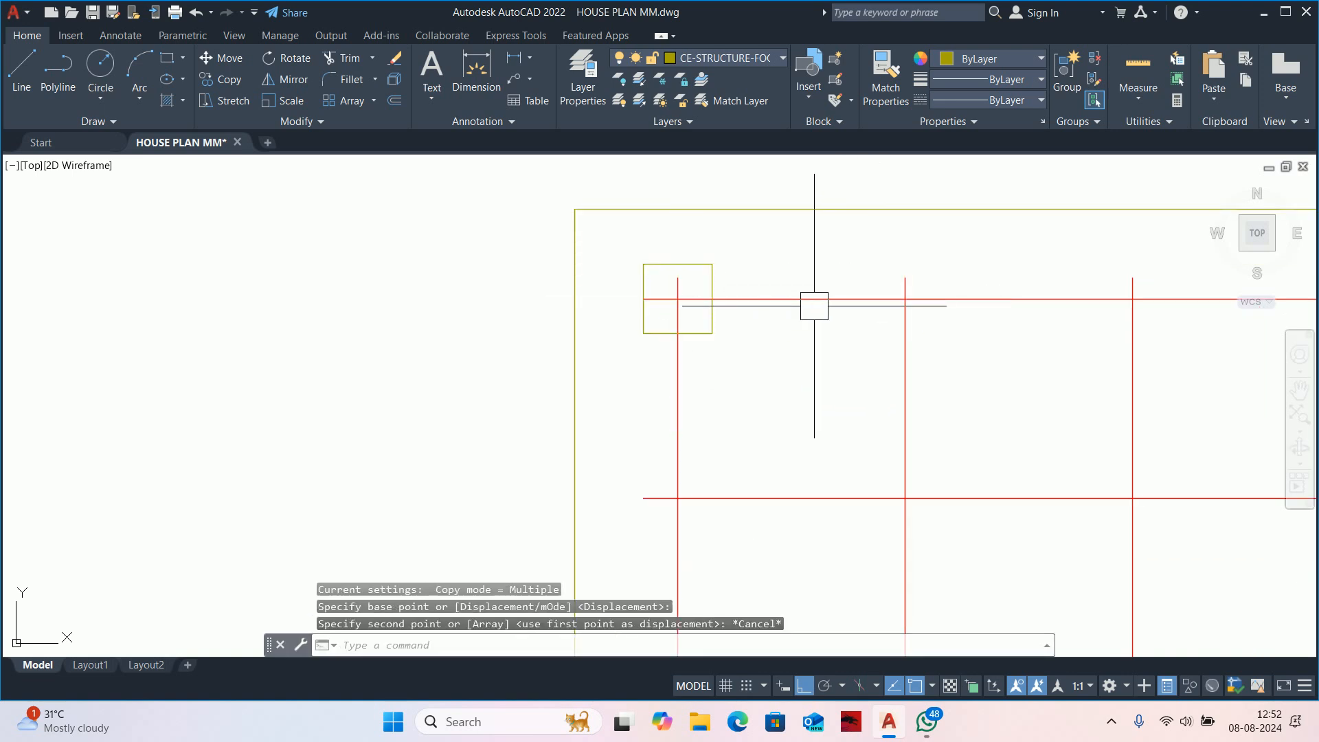
Start a rectangular array of the square on the upper-left bar intersection, with its rows running downward.
scroll(814, 306, "down", 5)
type("ar")
key("Return")
scroll(763, 302, "up", 4)
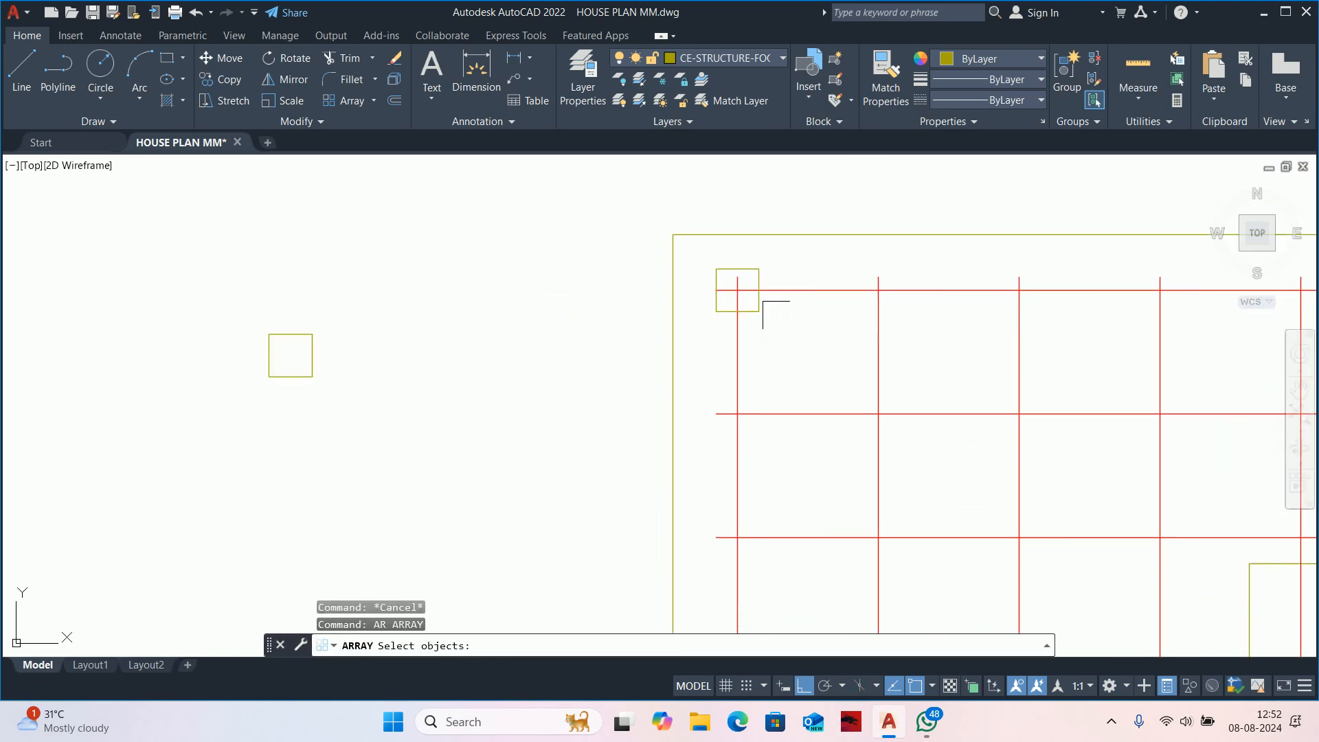
left_click(757, 320)
scroll(648, 386, "down", 4)
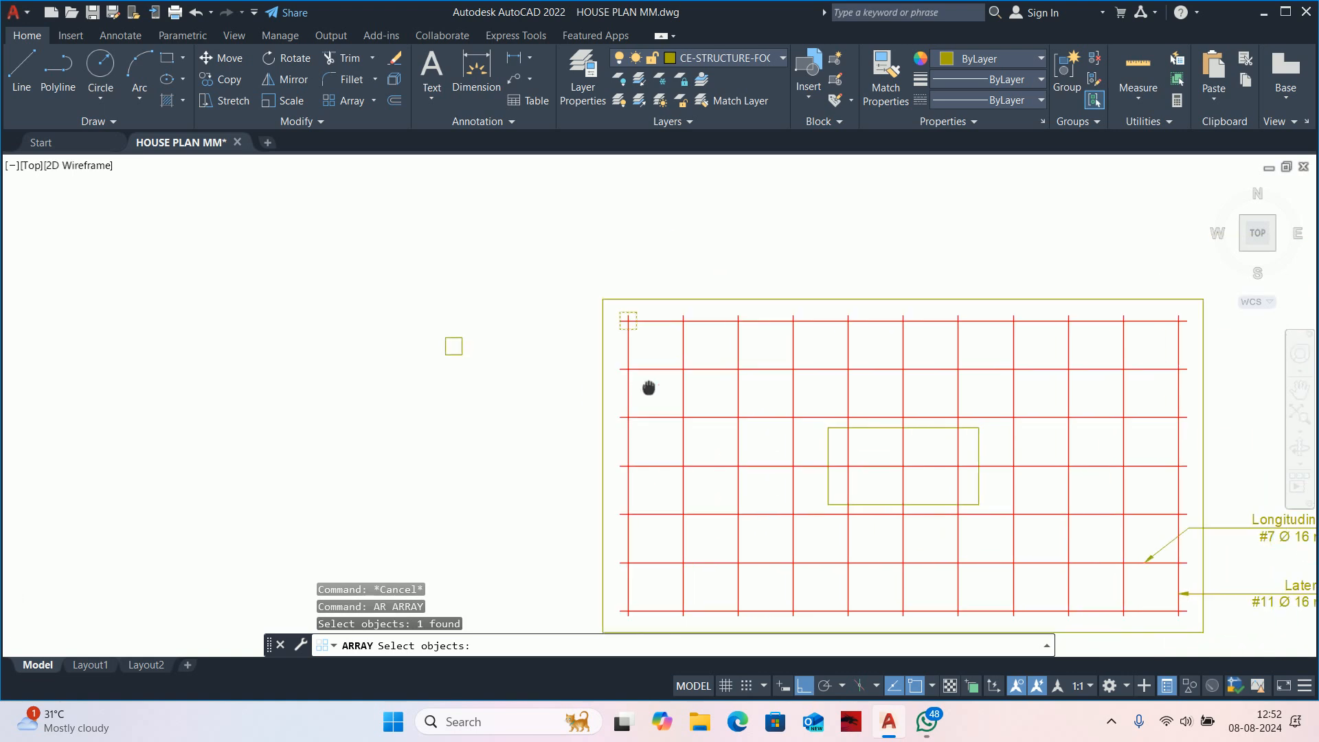
right_click(648, 652)
left_click(618, 646)
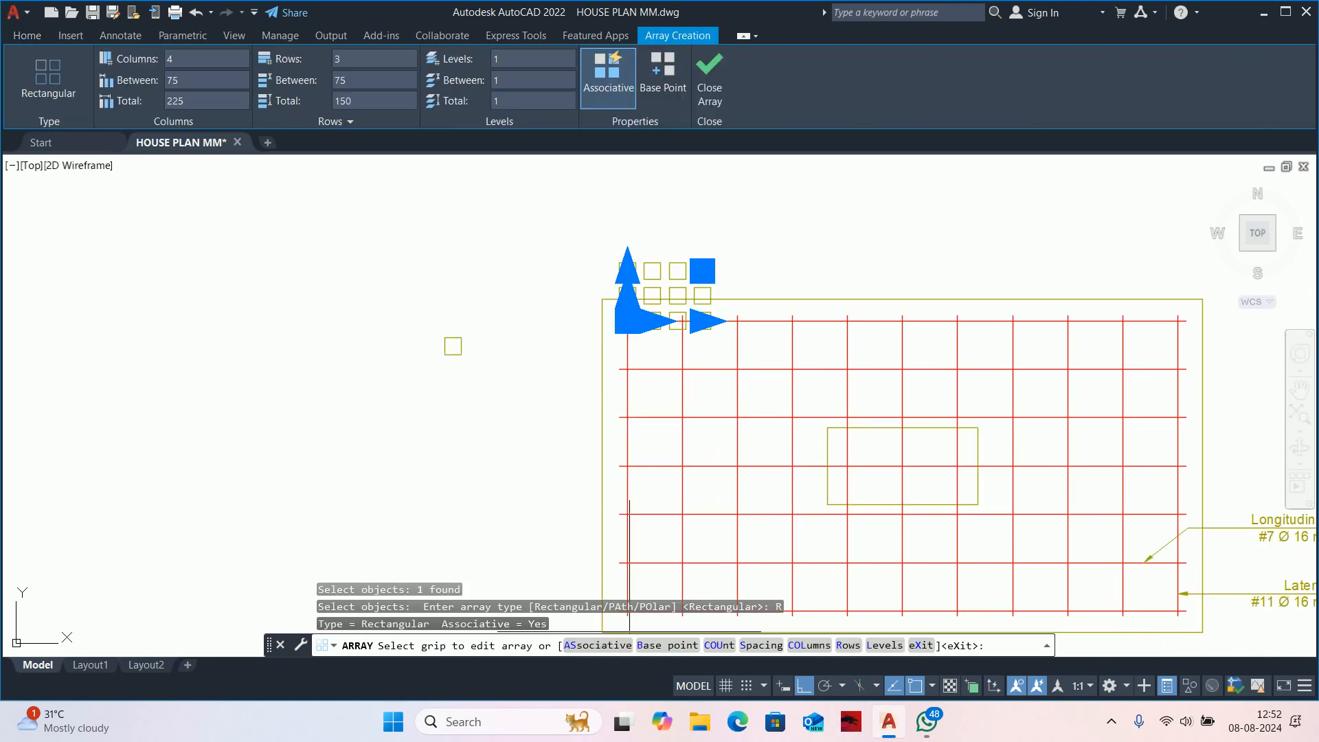
left_click(627, 270)
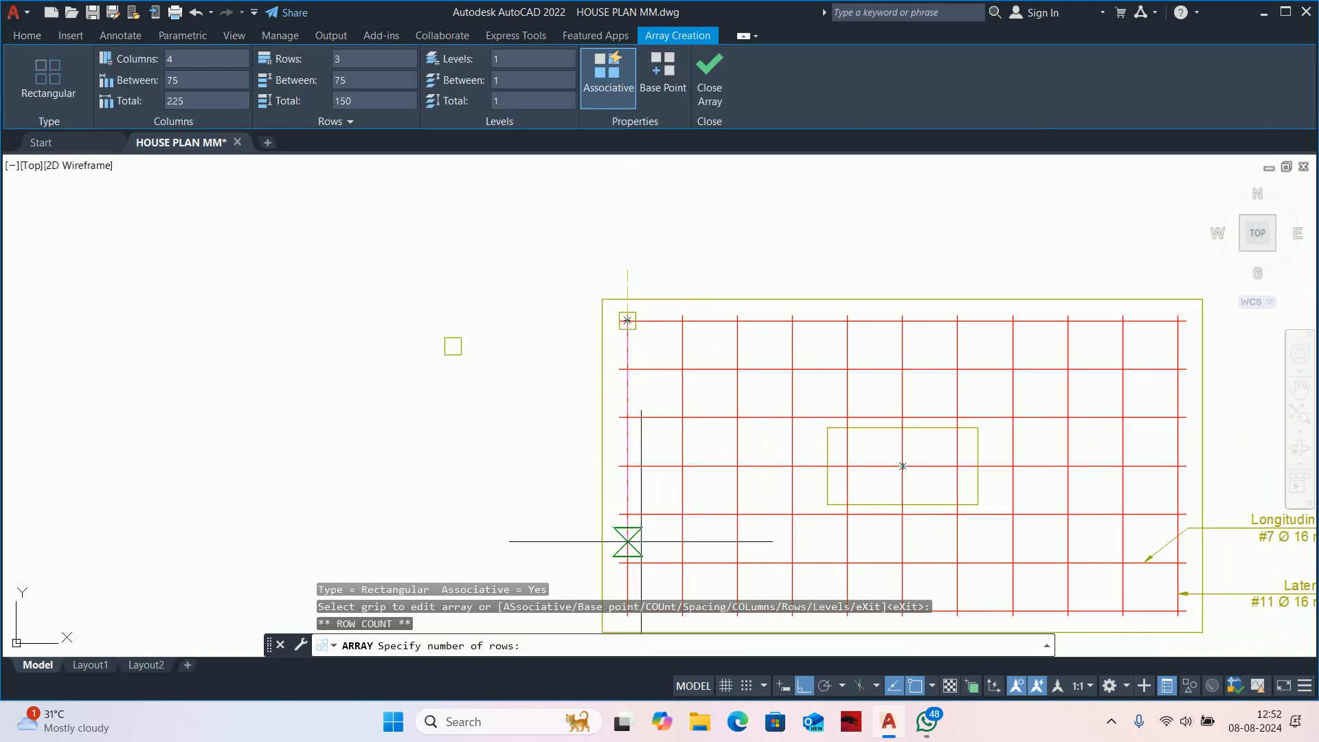
mouse_move(627, 539)
middle_mouse_down()
mouse_move(613, 374)
mouse_move(599, 488)
middle_mouse_up()
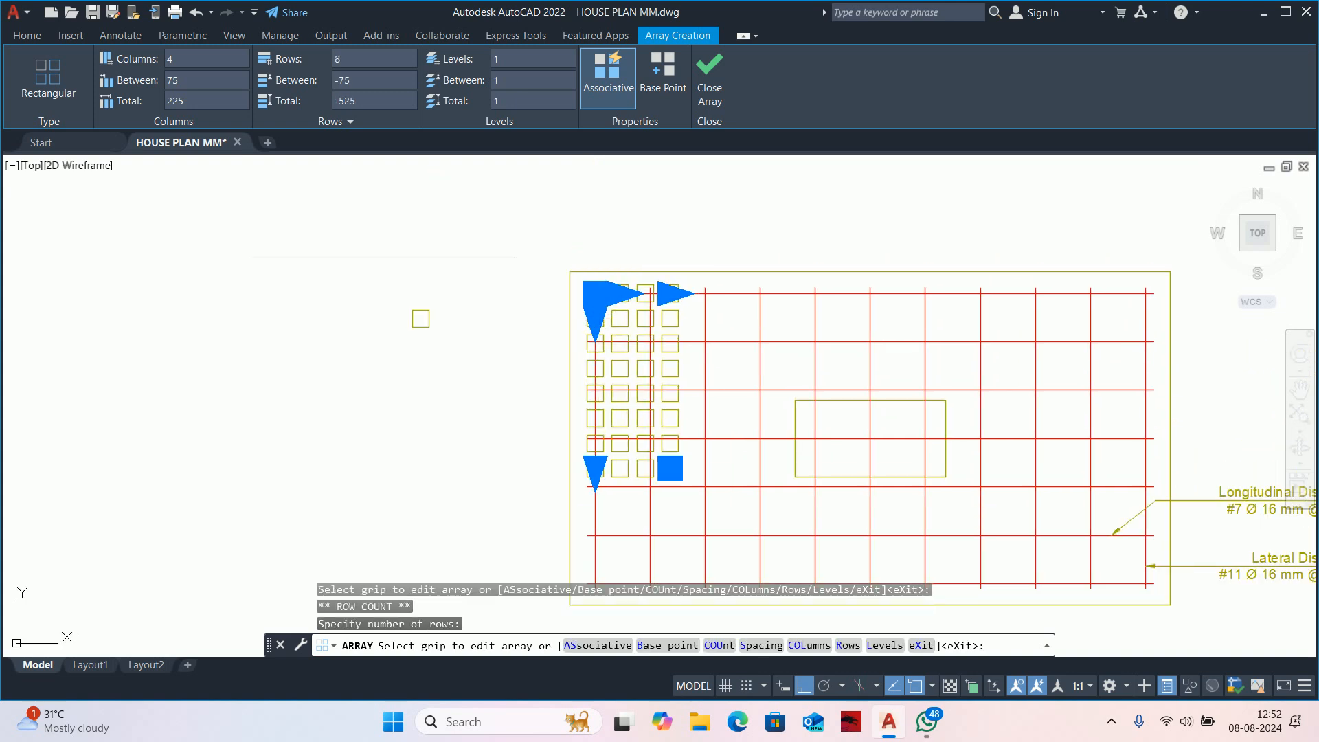
Set the array of squares to 7 rows and 11 columns.
left_click(342, 80)
type("7")
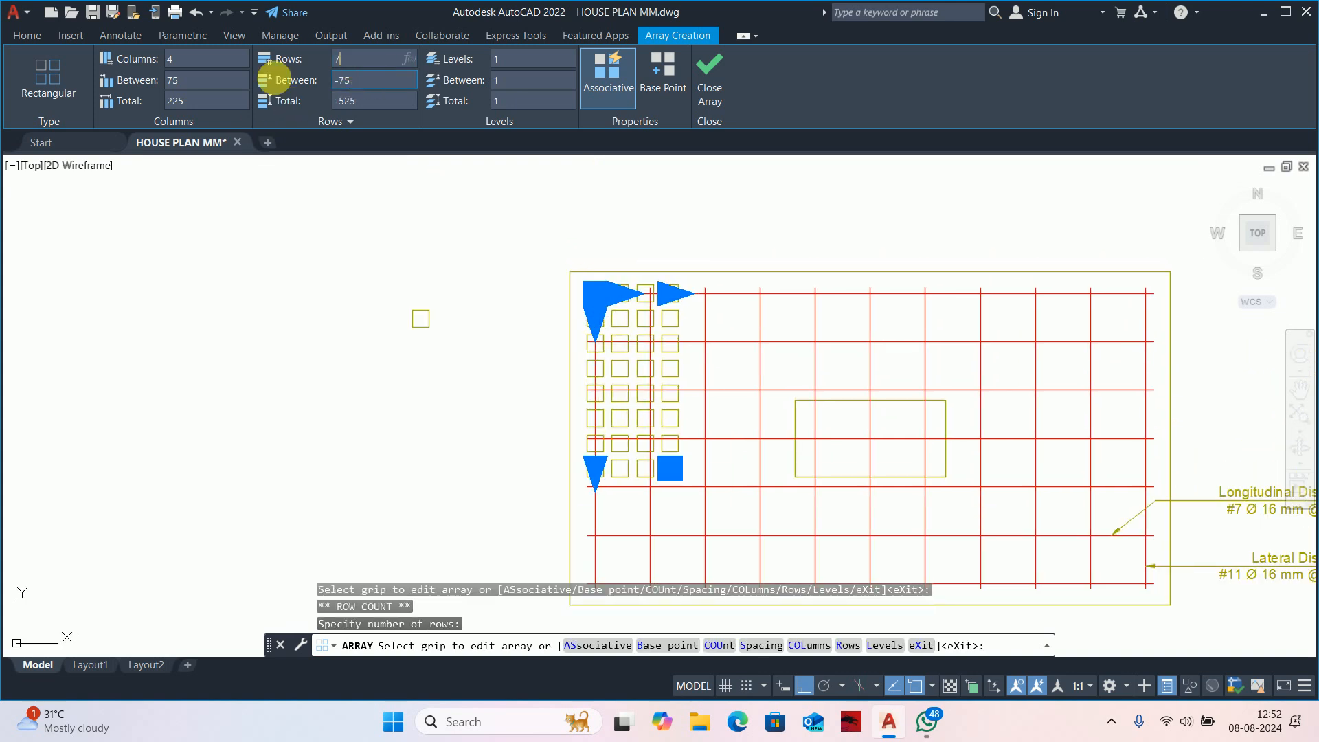
left_click(190, 65)
type("1")
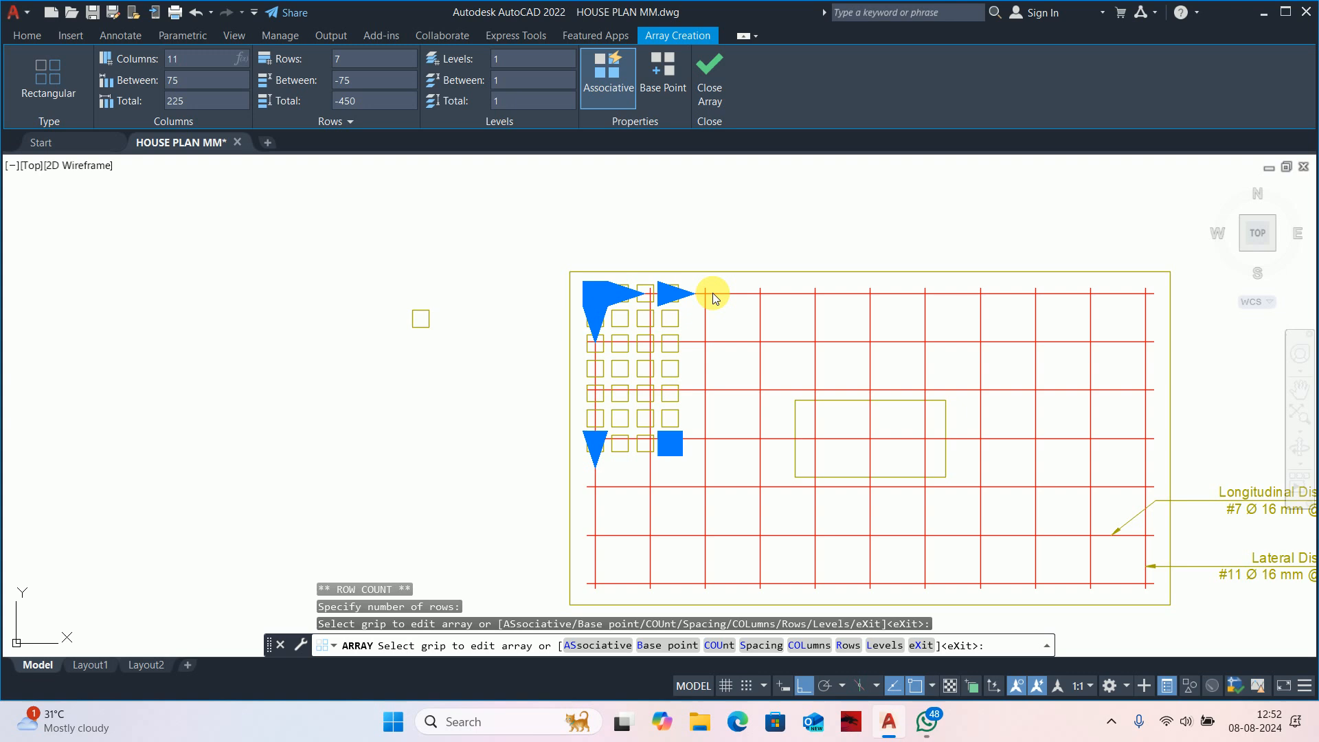
type("1")
key("Return")
Set the array's base point at the centre of the first square, on the upper-left bar intersection.
scroll(601, 357, "up", 5)
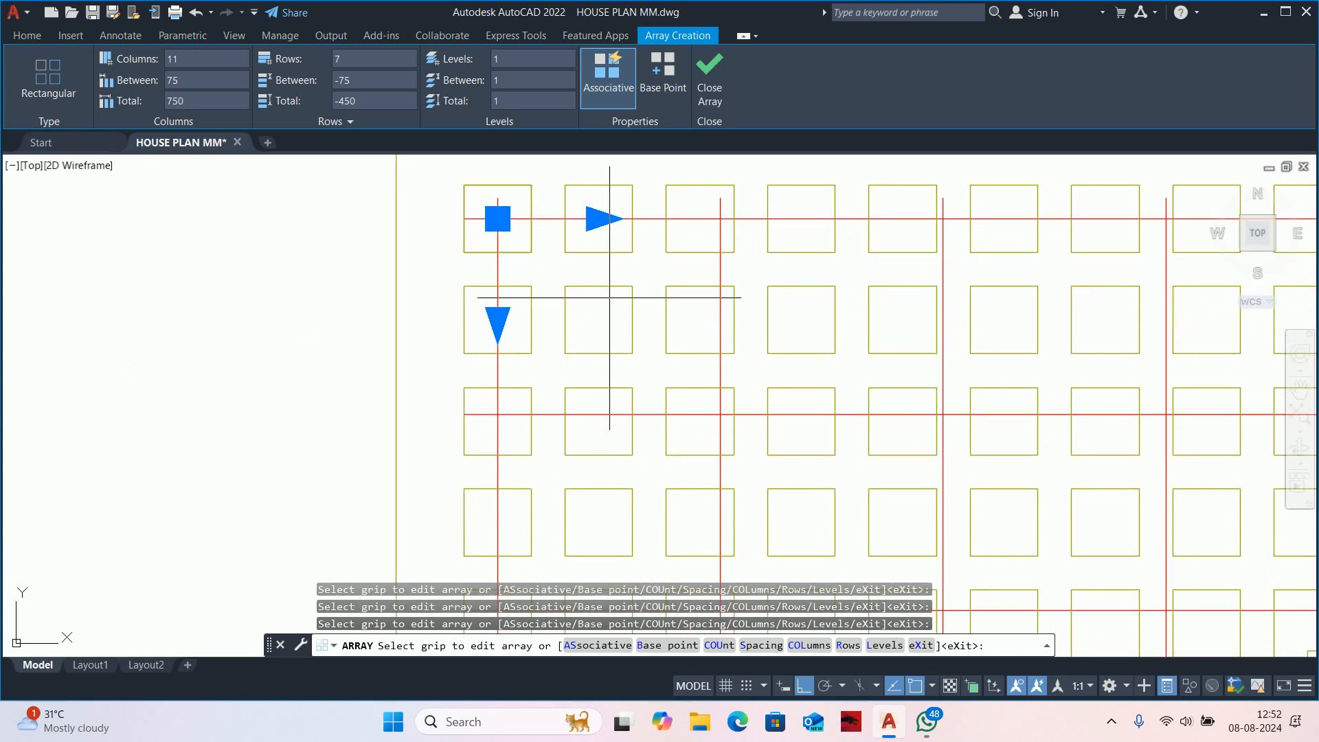
left_click(670, 645)
scroll(481, 206, "up", 6)
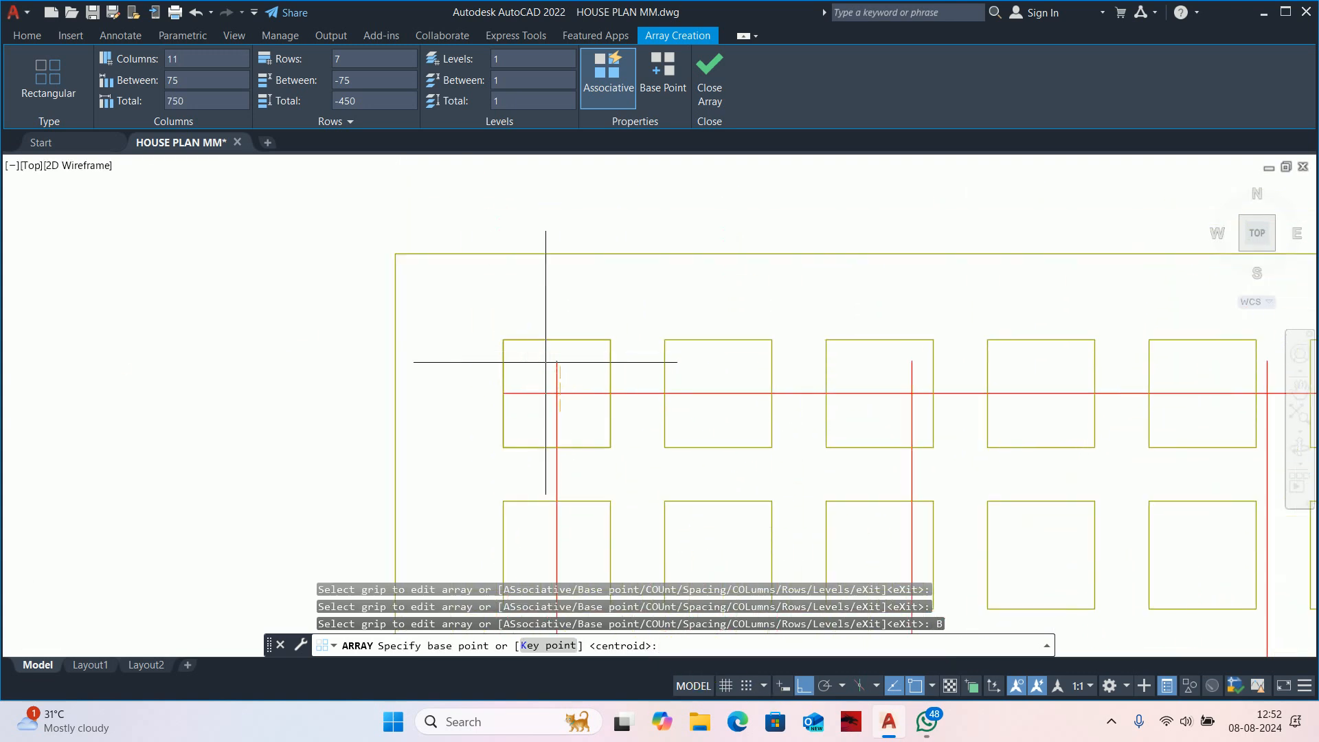
left_click(566, 440)
scroll(708, 412, "down", 5)
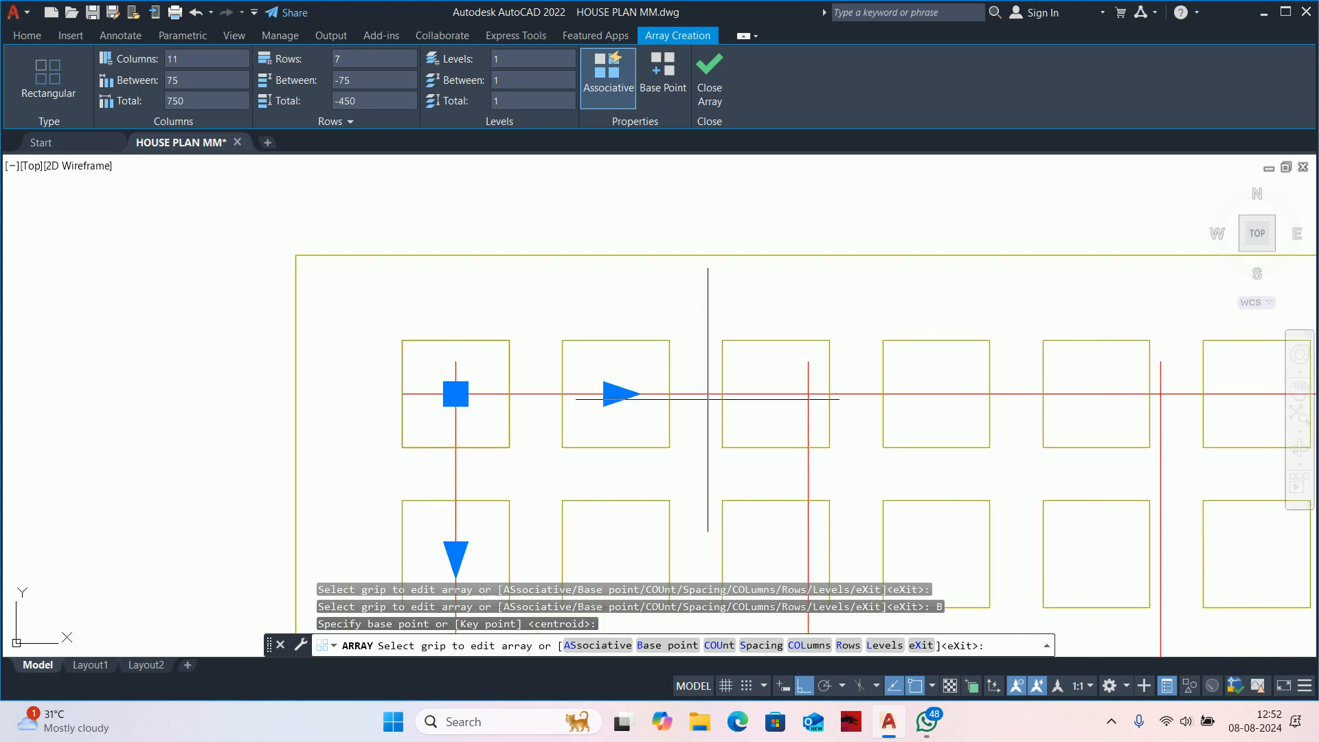
Match the array to the adjacent bars with 165 mm column spacing and -145 mm row spacing, and finish the array.
left_click(615, 393)
left_click(808, 393)
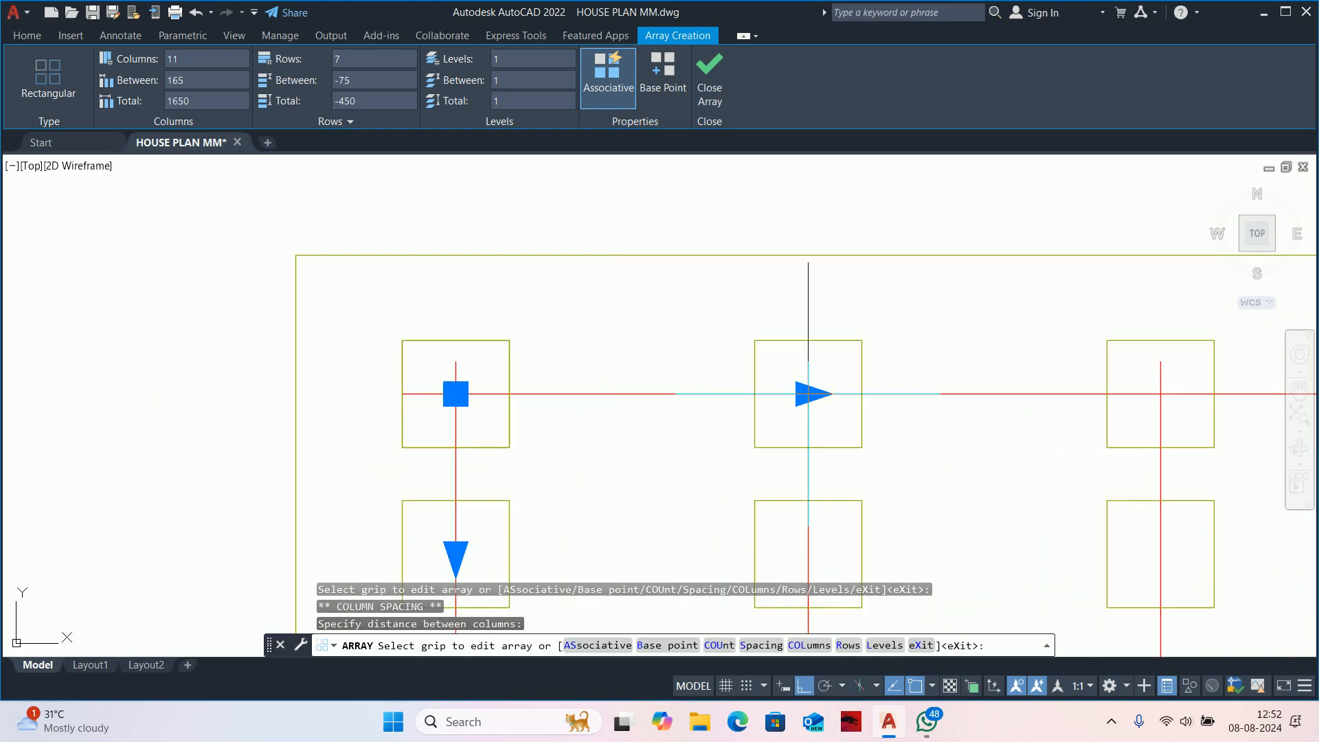
scroll(731, 274, "down", 5)
scroll(732, 274, "up", 4)
left_click(626, 295)
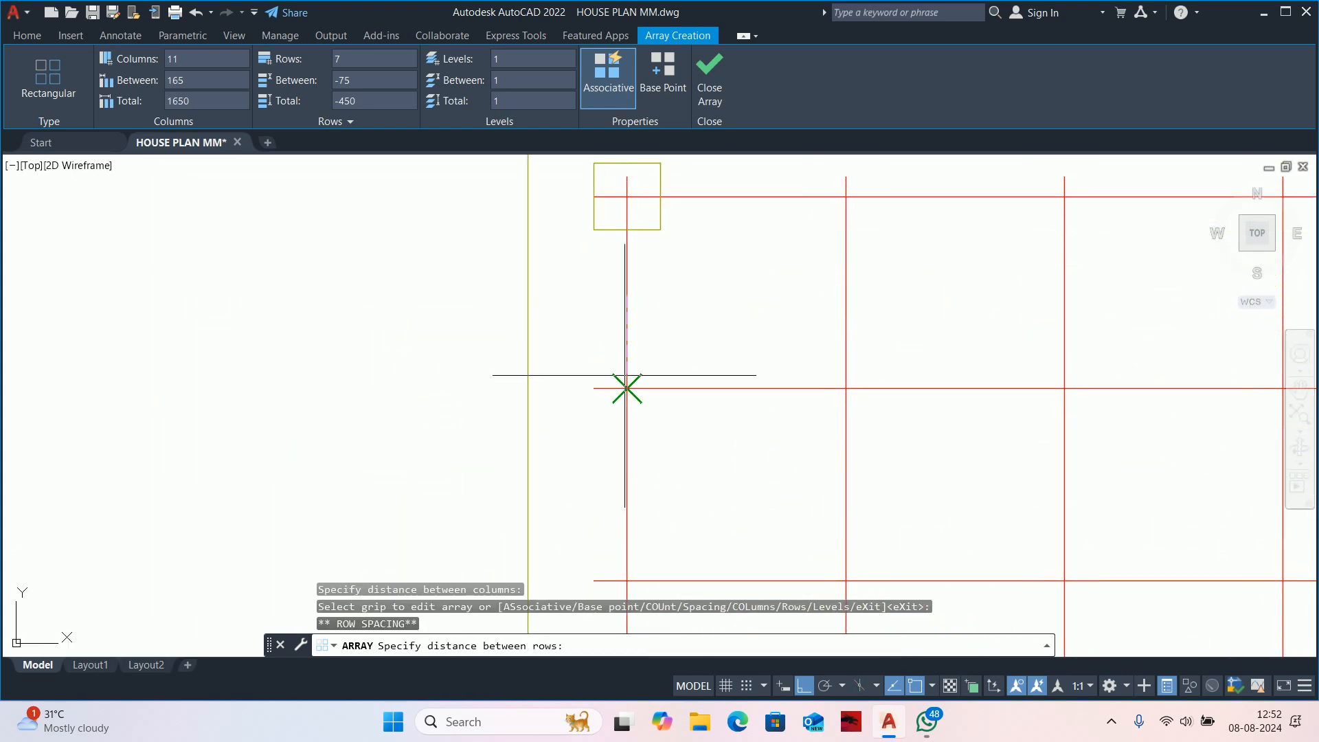
left_click(627, 388)
scroll(694, 323, "down", 5)
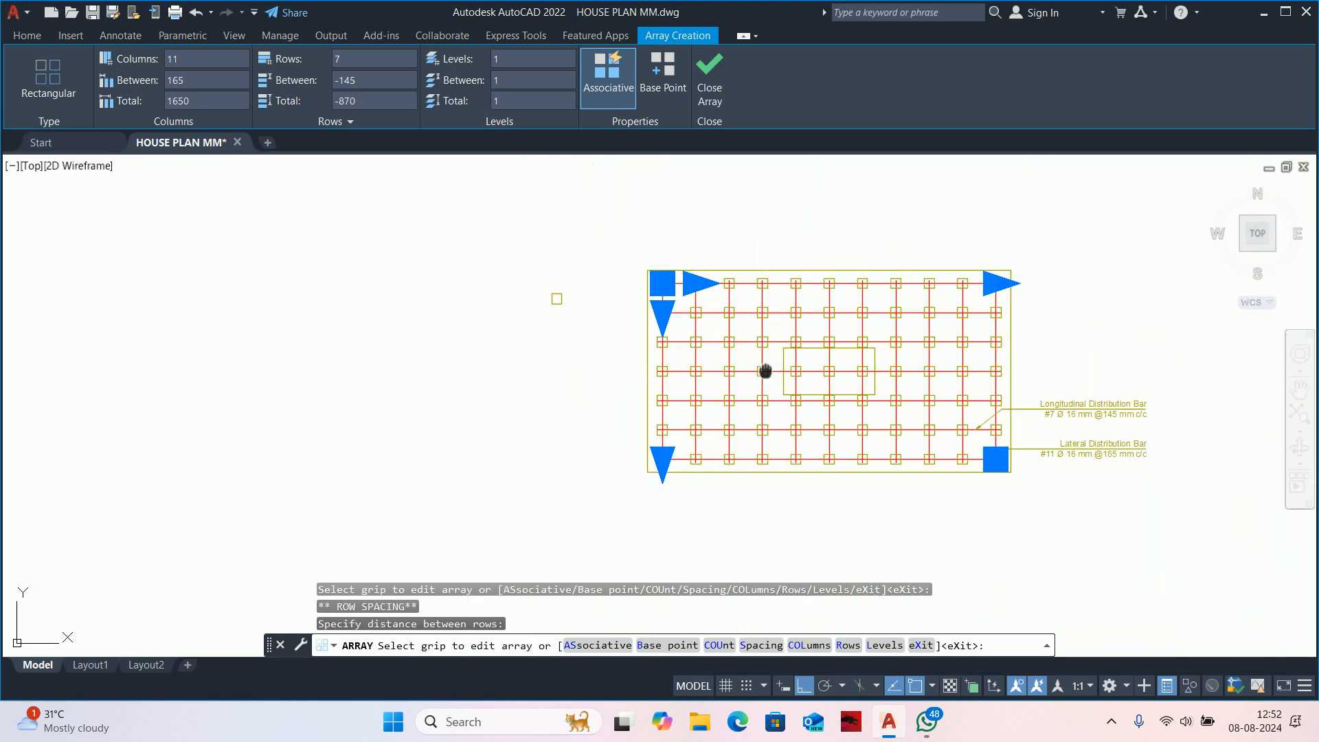
middle_click_drag(765, 368, 714, 344)
left_click(709, 77)
key("Escape")
key("Escape")
key("Escape")
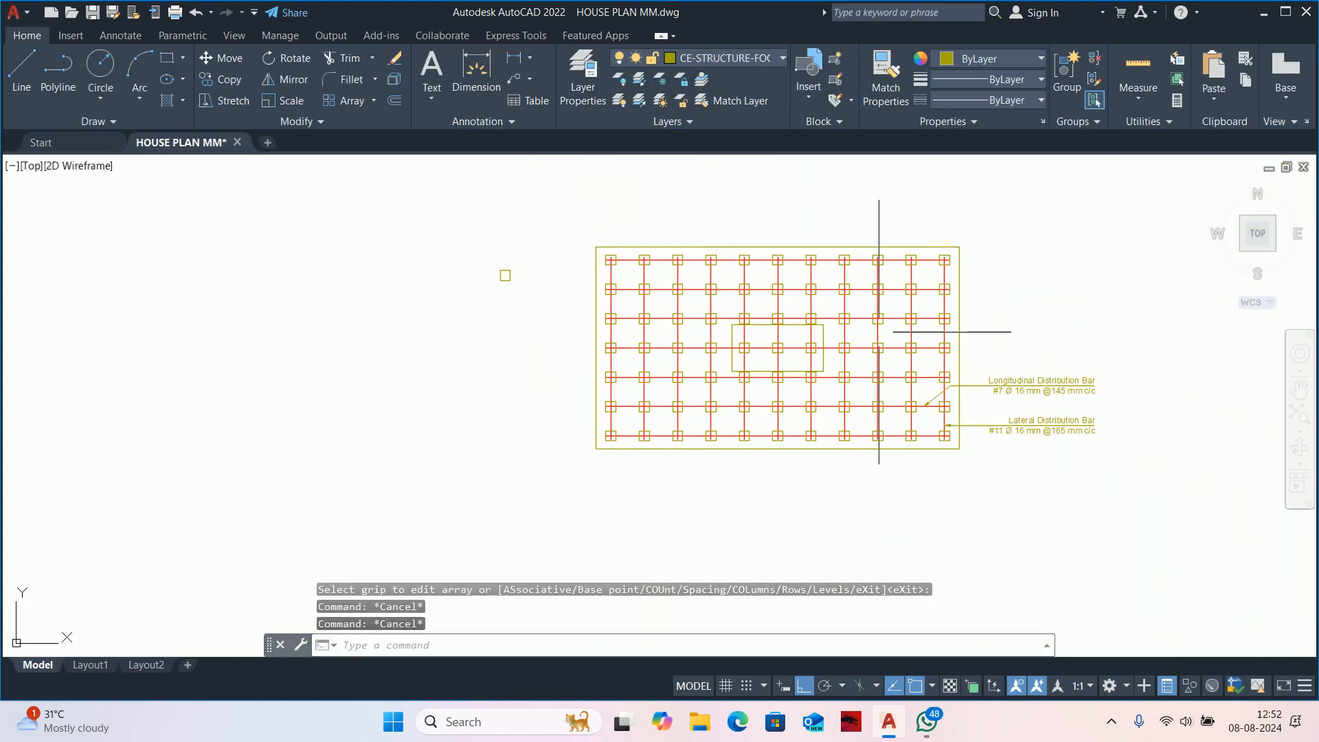
Delete the original loose square to the left of the footing.
scroll(549, 302, "up", 5)
left_click(474, 388)
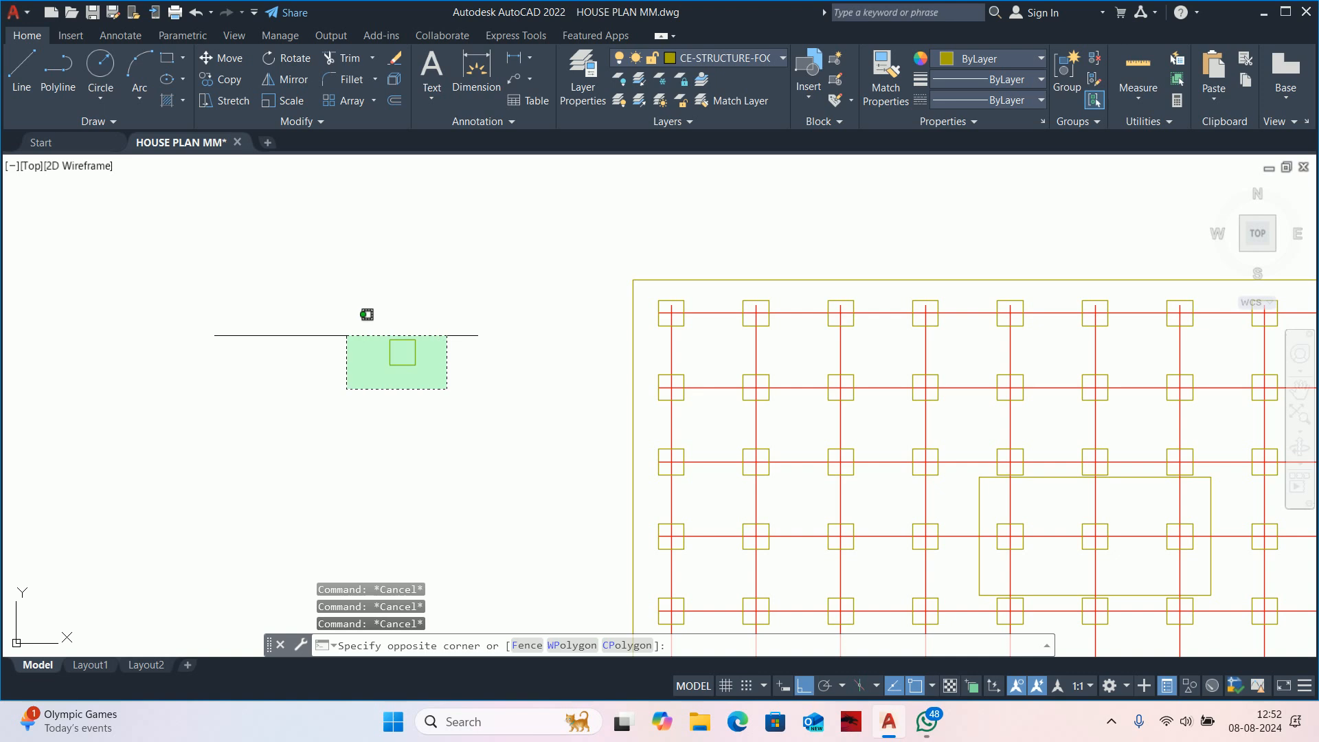
left_click(362, 324)
key("Delete")
middle_click_drag(948, 371, 689, 371)
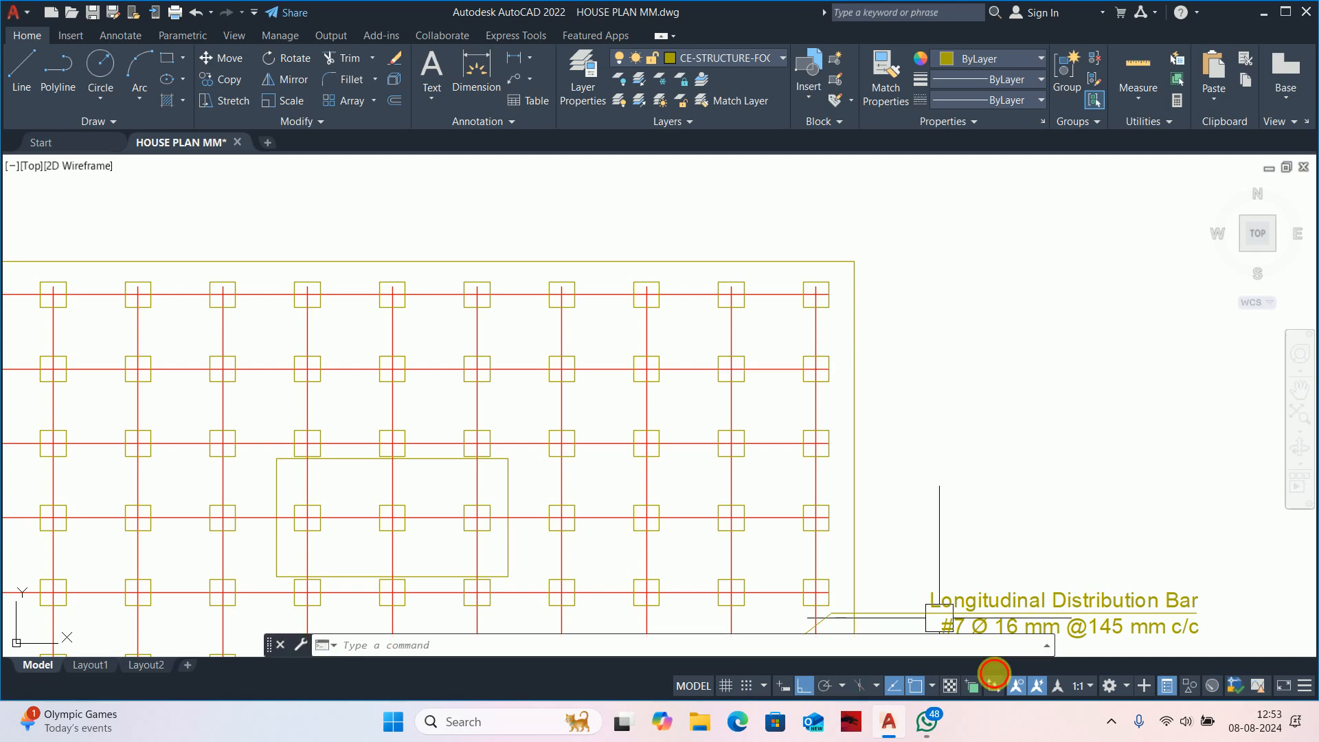
type("le")
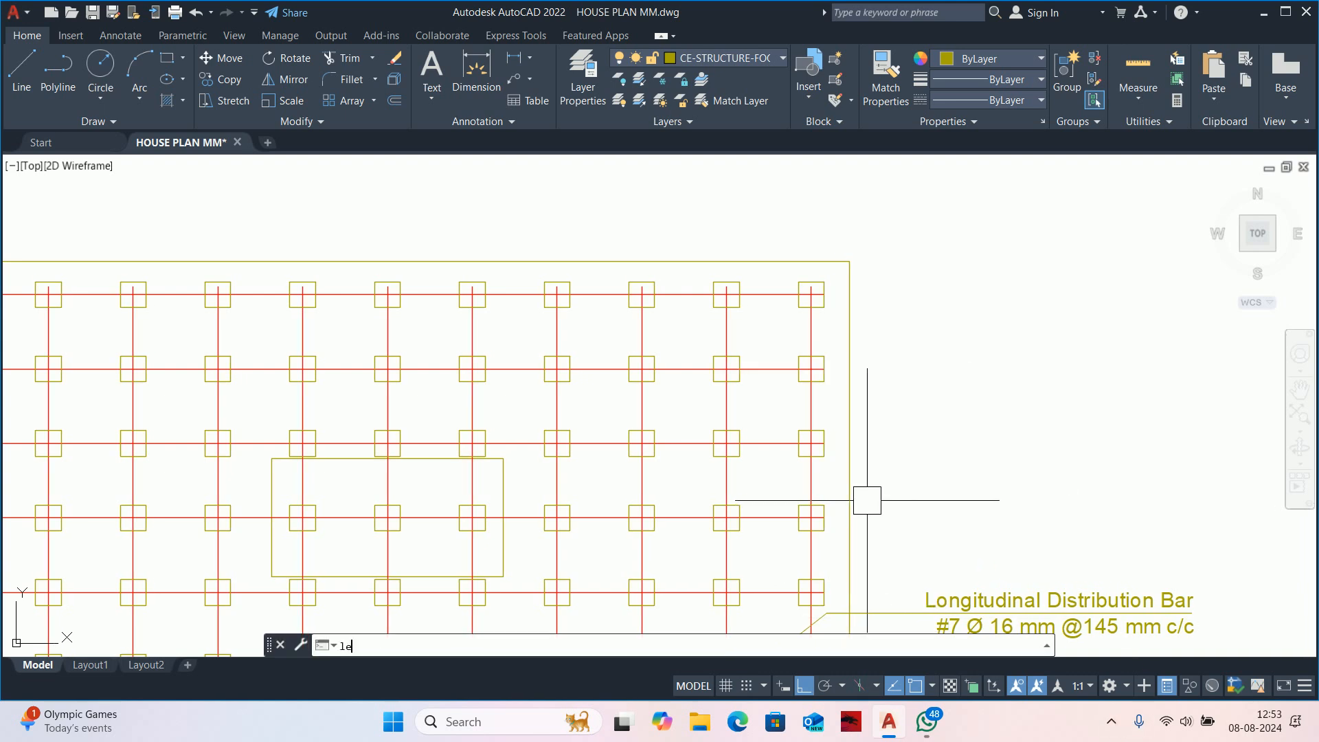
key("Return")
scroll(845, 453, "up", 4)
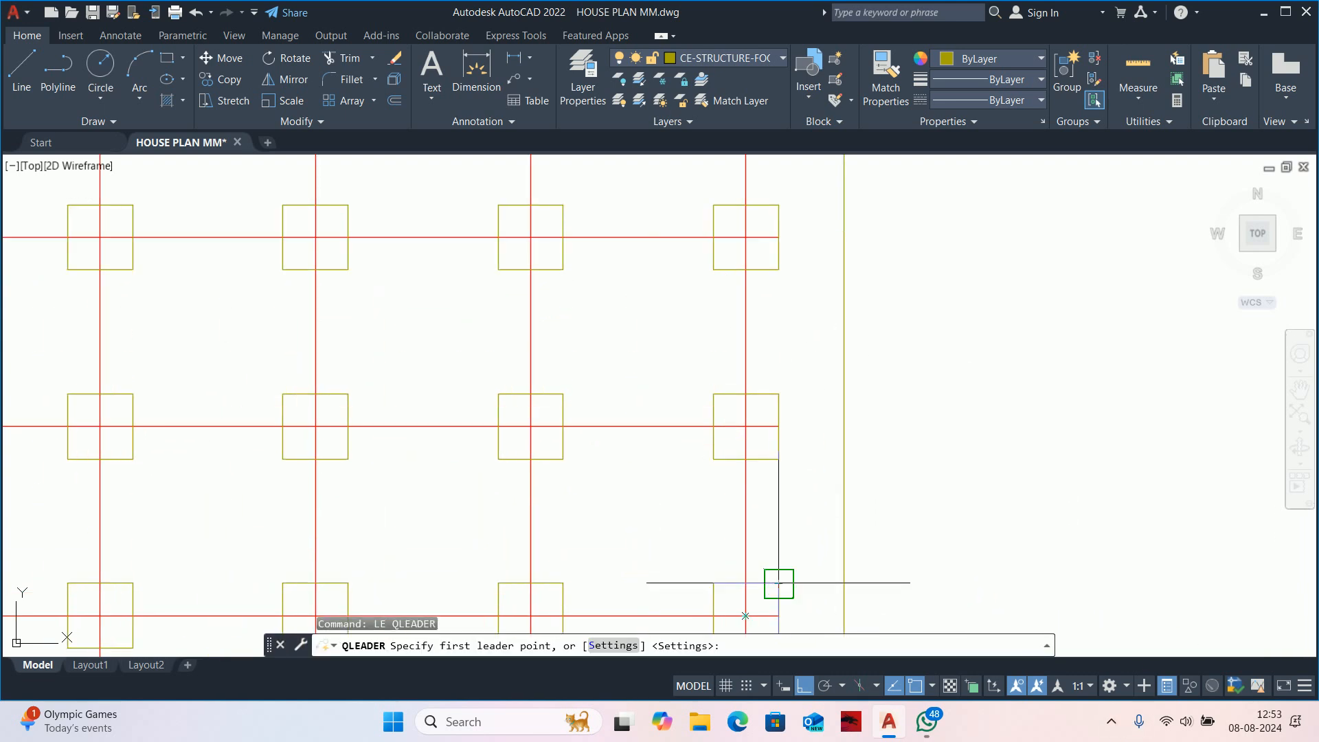
scroll(811, 557, "down", 4)
scroll(817, 574, "up", 2)
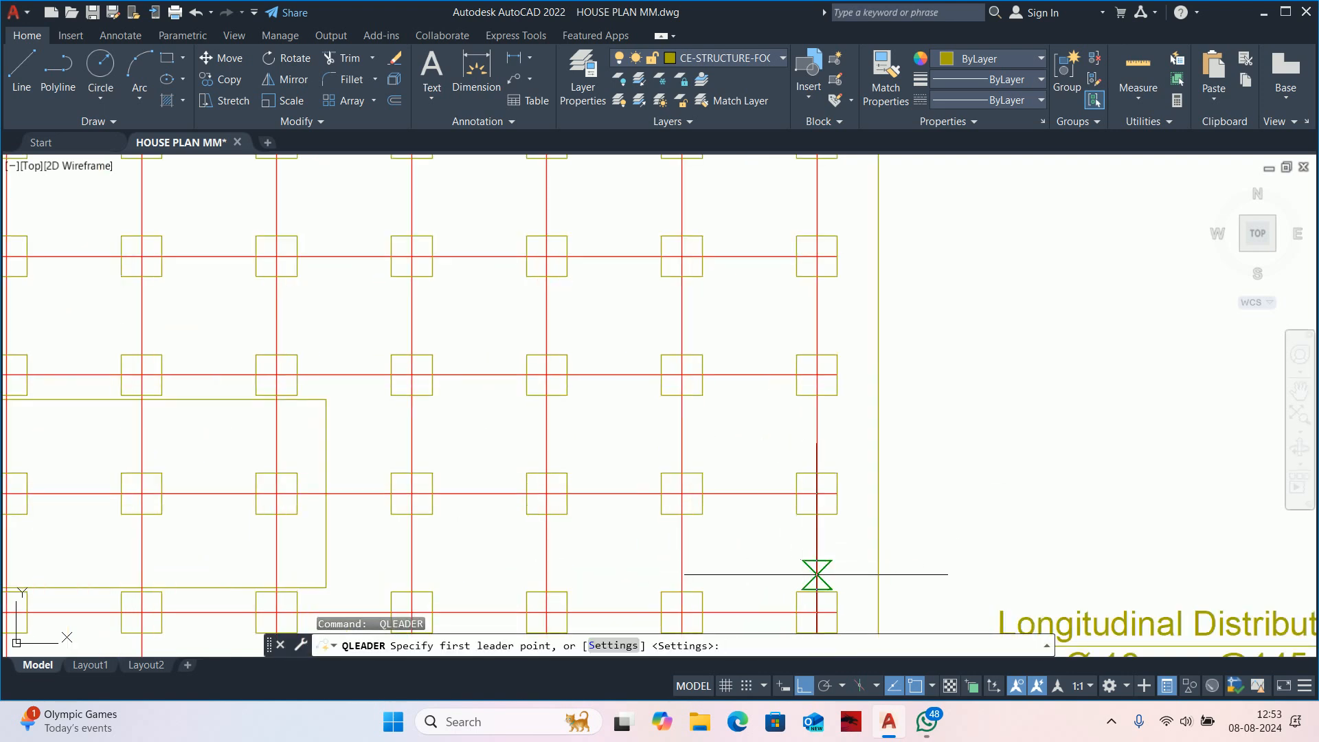
middle_click_drag(817, 574, 785, 458)
scroll(791, 459, "up", 5)
left_click(805, 494)
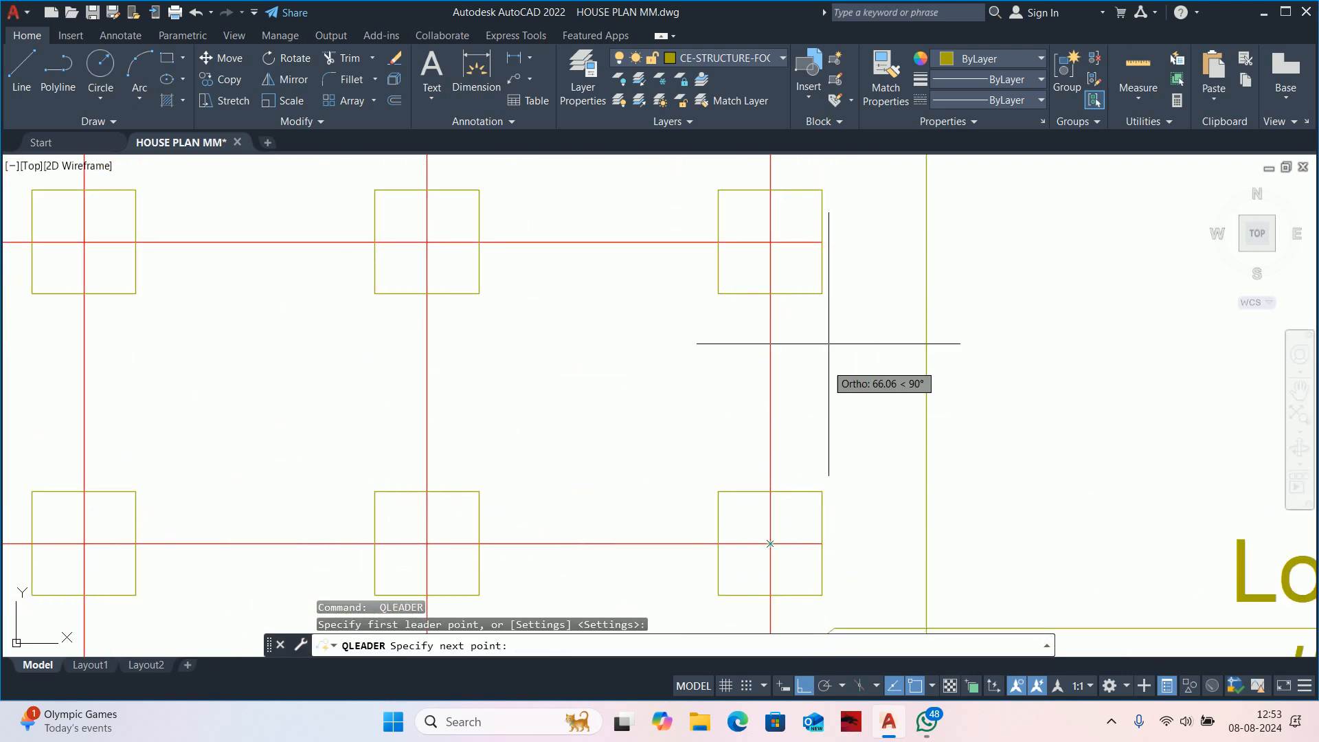
key("Escape")
key("Escape")
scroll(767, 492, "down", 5)
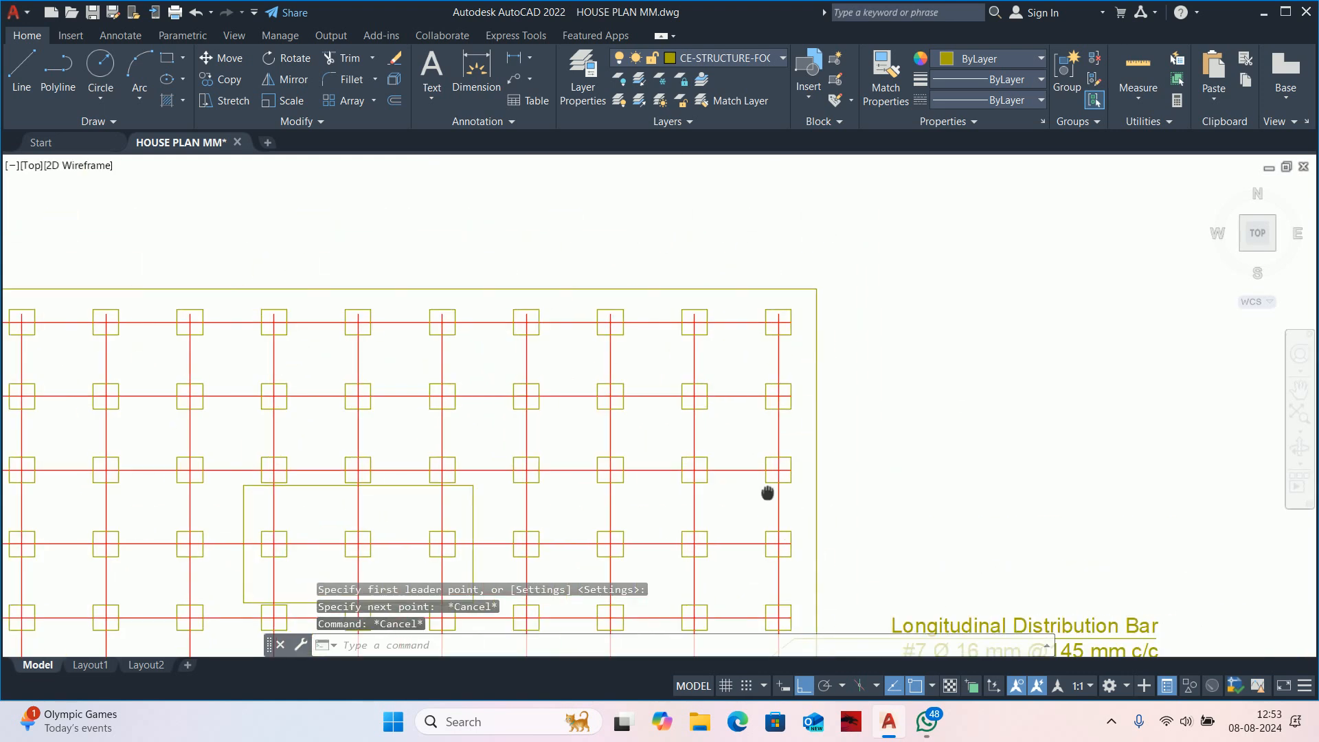
Draw a horizontal leader from the rightmost square in the third row out to the ends of the bar label lines.
middle_click_drag(767, 492, 741, 518)
scroll(759, 471, "up", 2)
key("space")
scroll(779, 520, "up", 2)
left_click(747, 518)
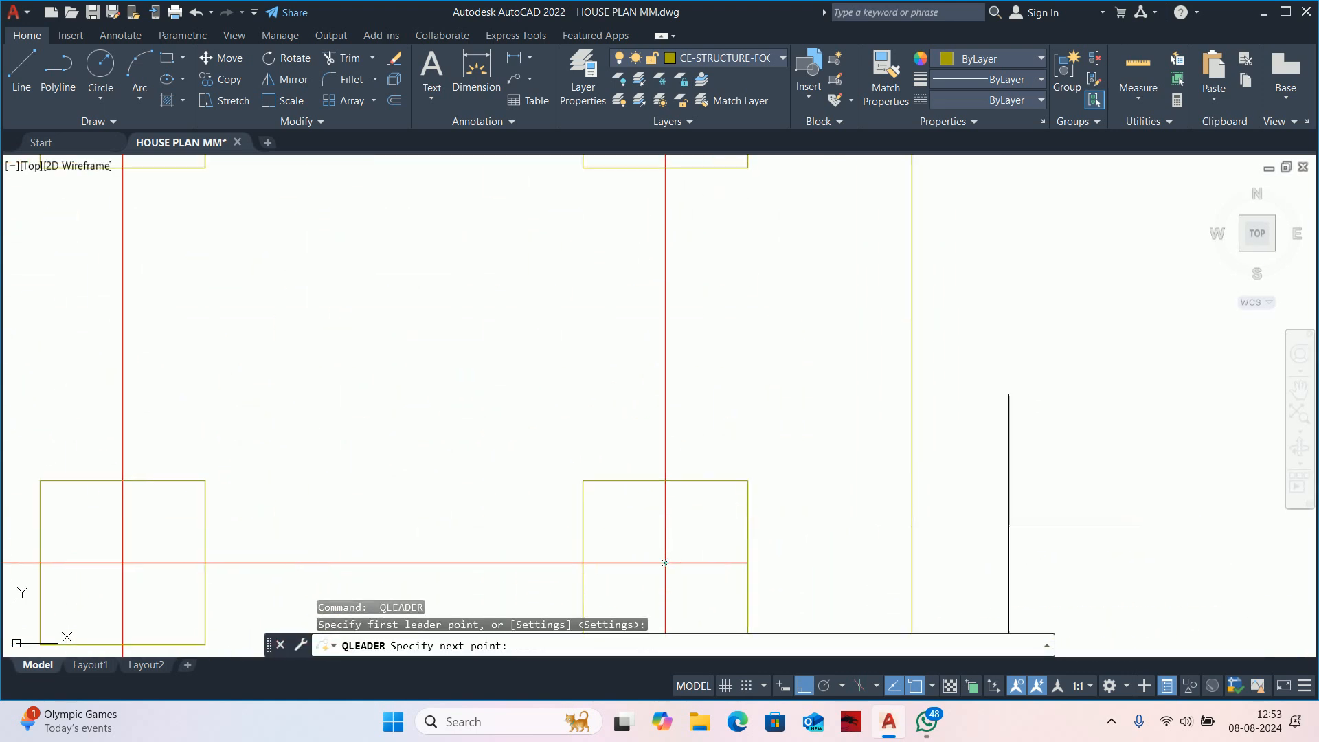
scroll(426, 363, "down", 8)
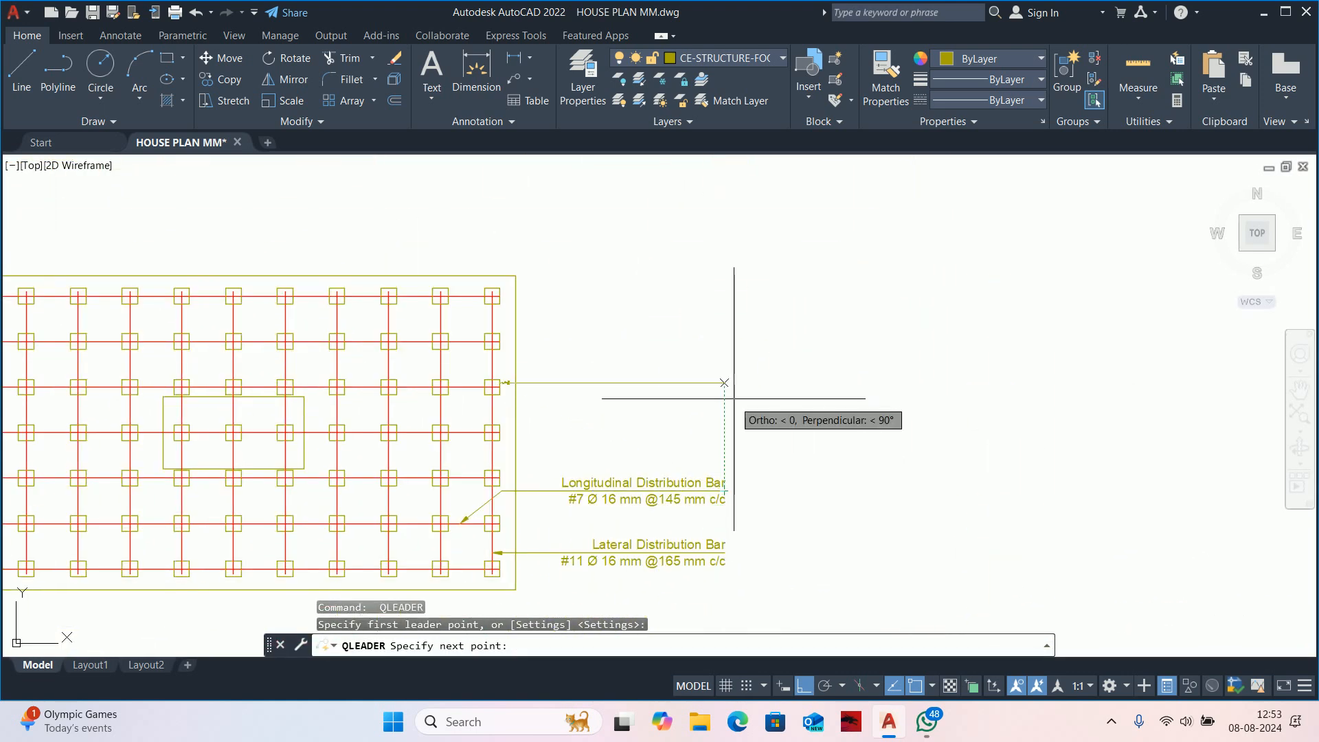
key("Escape")
key("Escape")
key("Escape")
Copy the Longitudinal Distribution Bar text straight up onto the new leader for the squares.
type("co")
key("space")
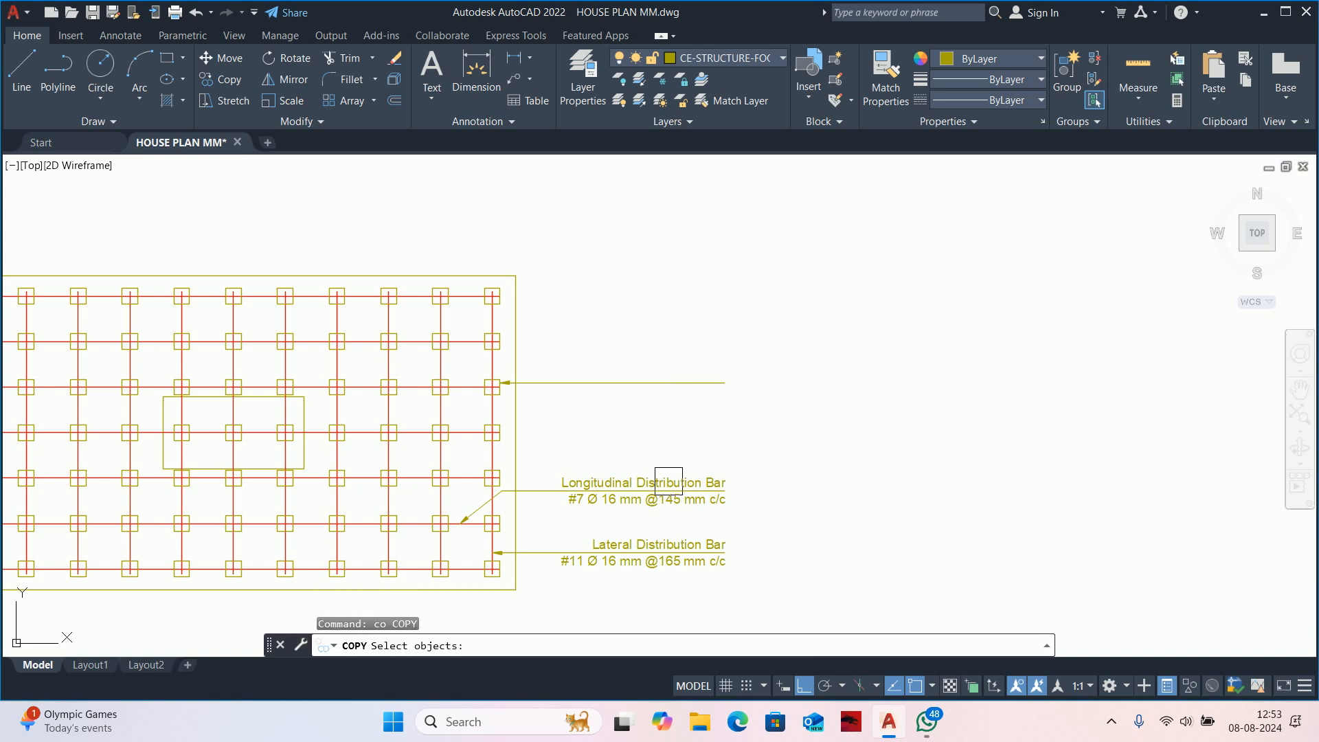
left_click(669, 480)
key("space")
scroll(541, 490, "up", 2)
left_click(547, 491)
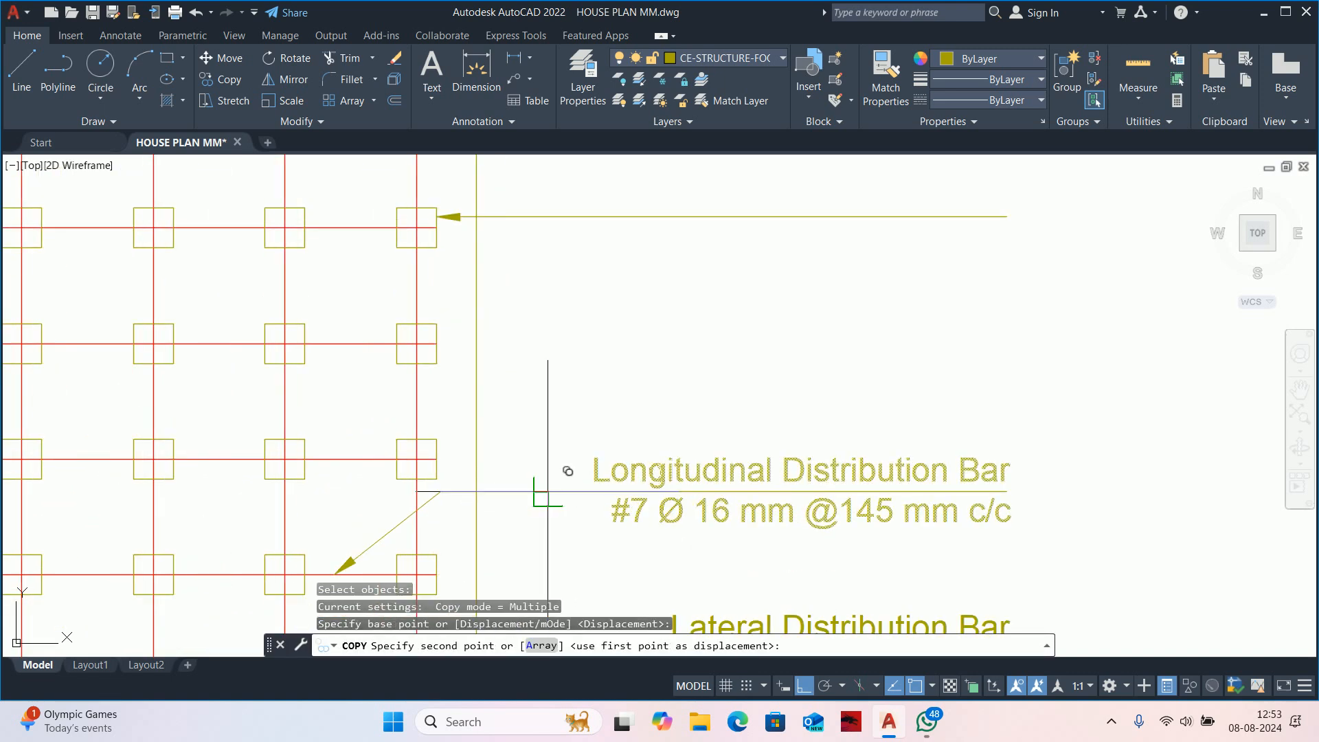
left_click(547, 221)
key("Escape")
Replace the copied label's text with "Clear Cover Block" and "50mmx50mmx50mm" on a second line.
middle_click_drag(579, 255, 567, 370)
double_click(739, 317)
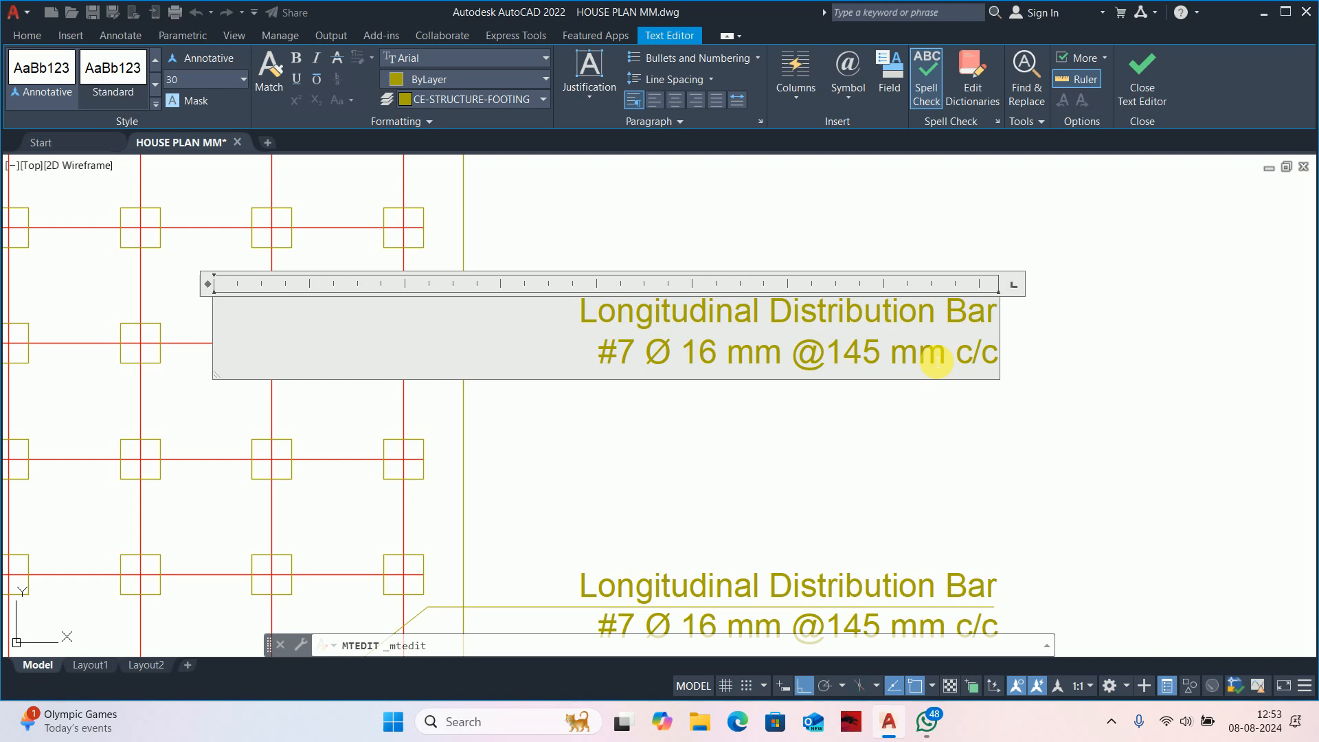
key("ctrl+a")
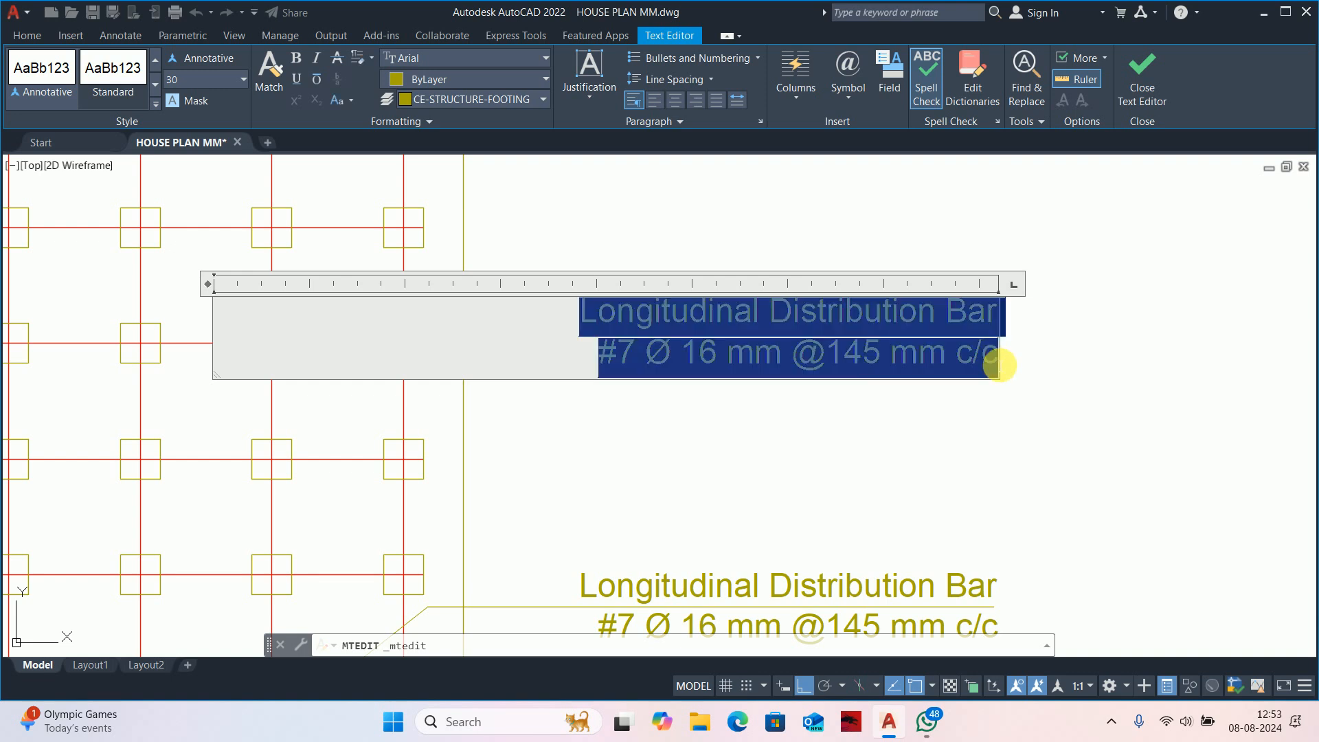
type("Clear Co")
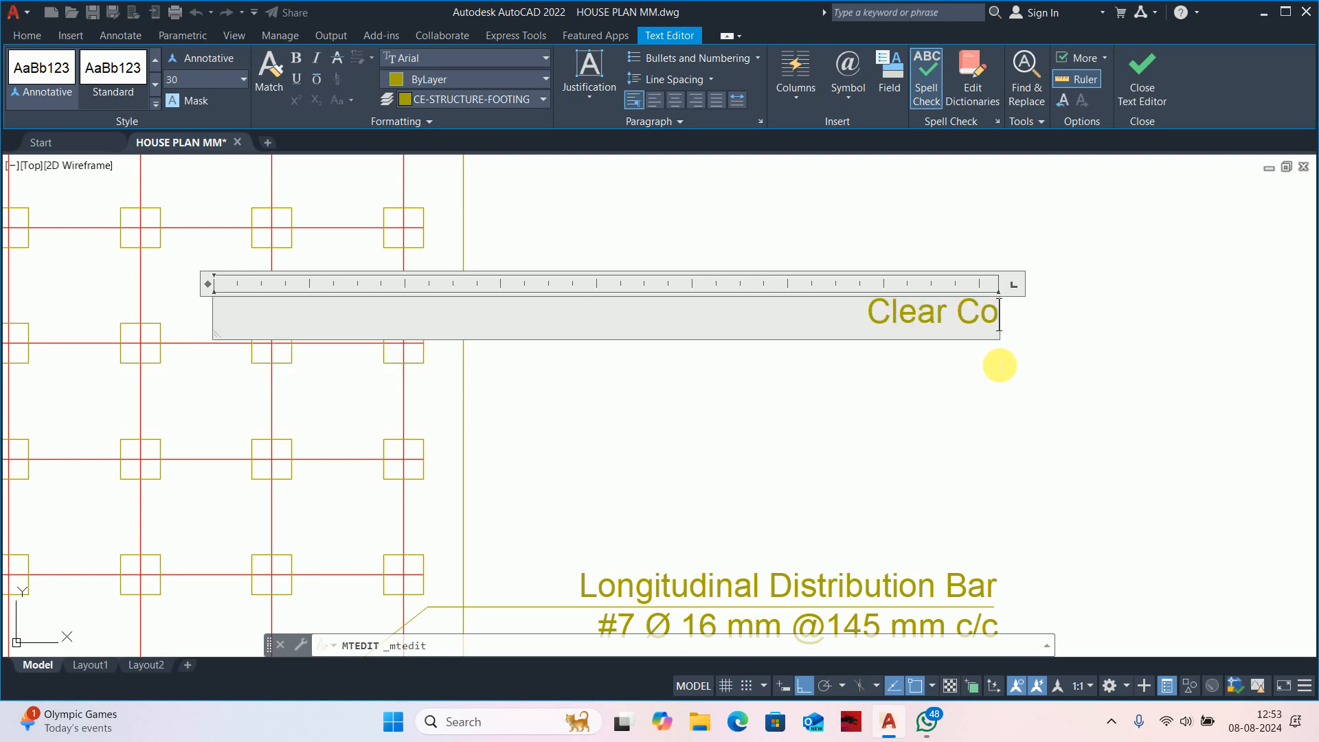
type("ver Block")
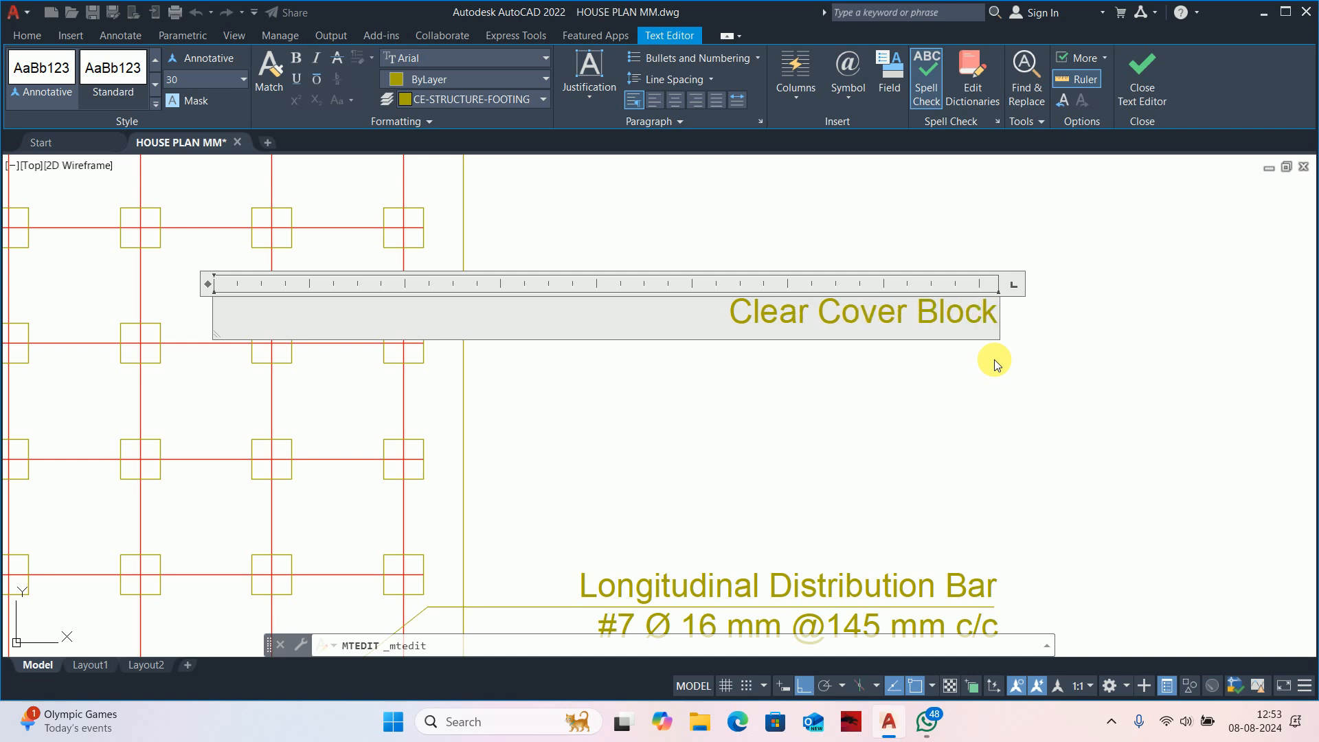
key("Return")
type("50")
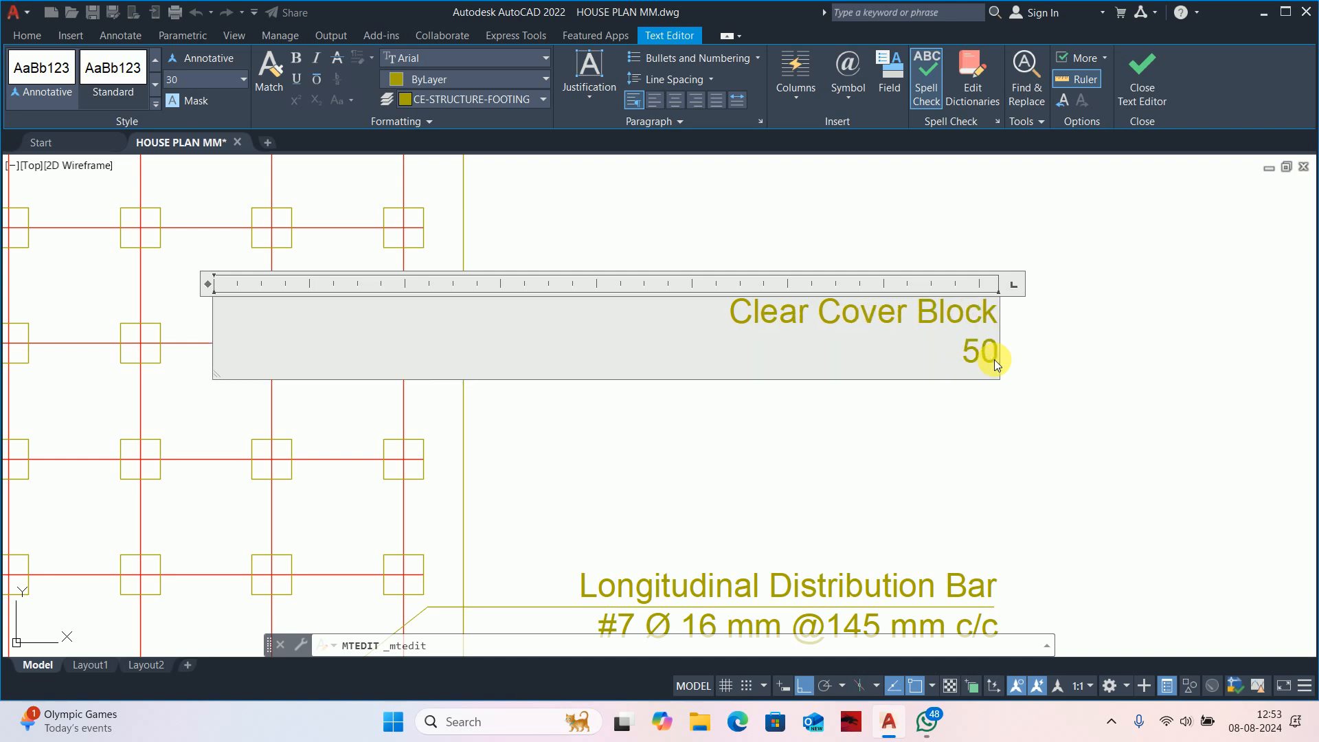
type("mmx50mmx50")
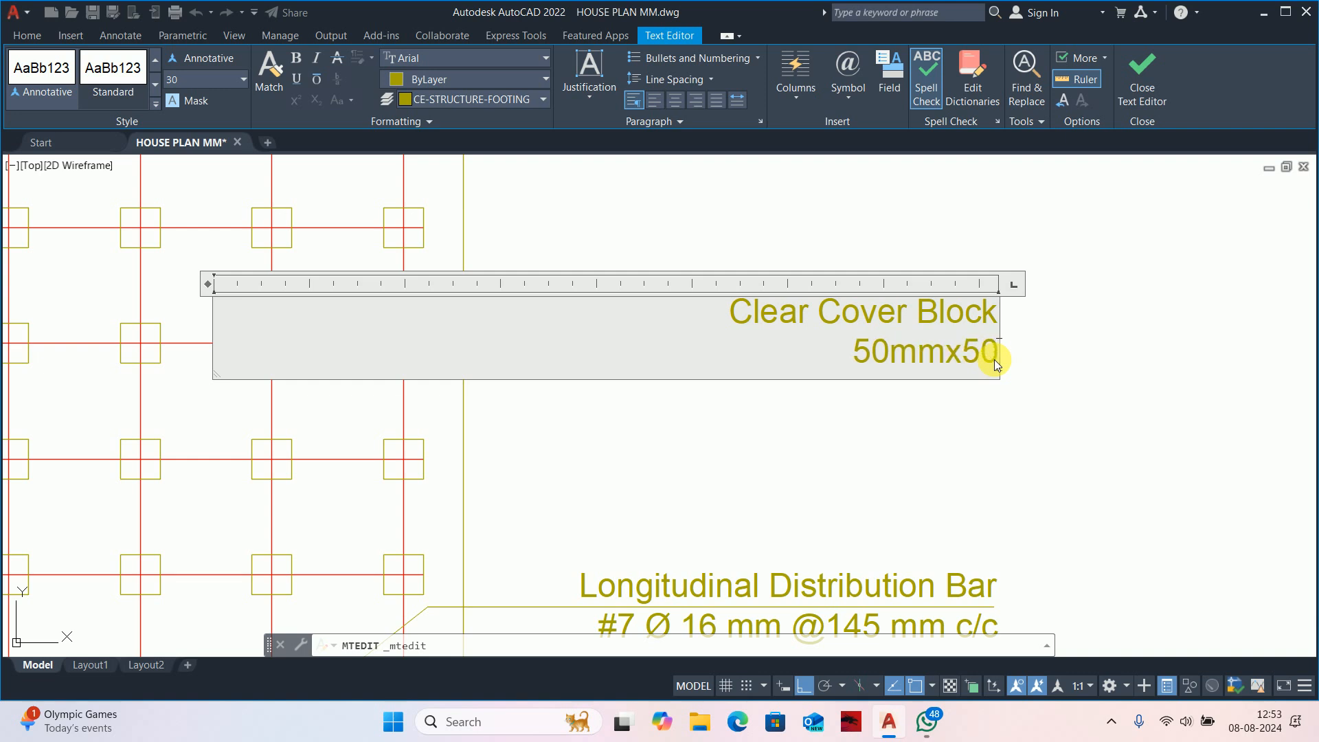
type("mmx50")
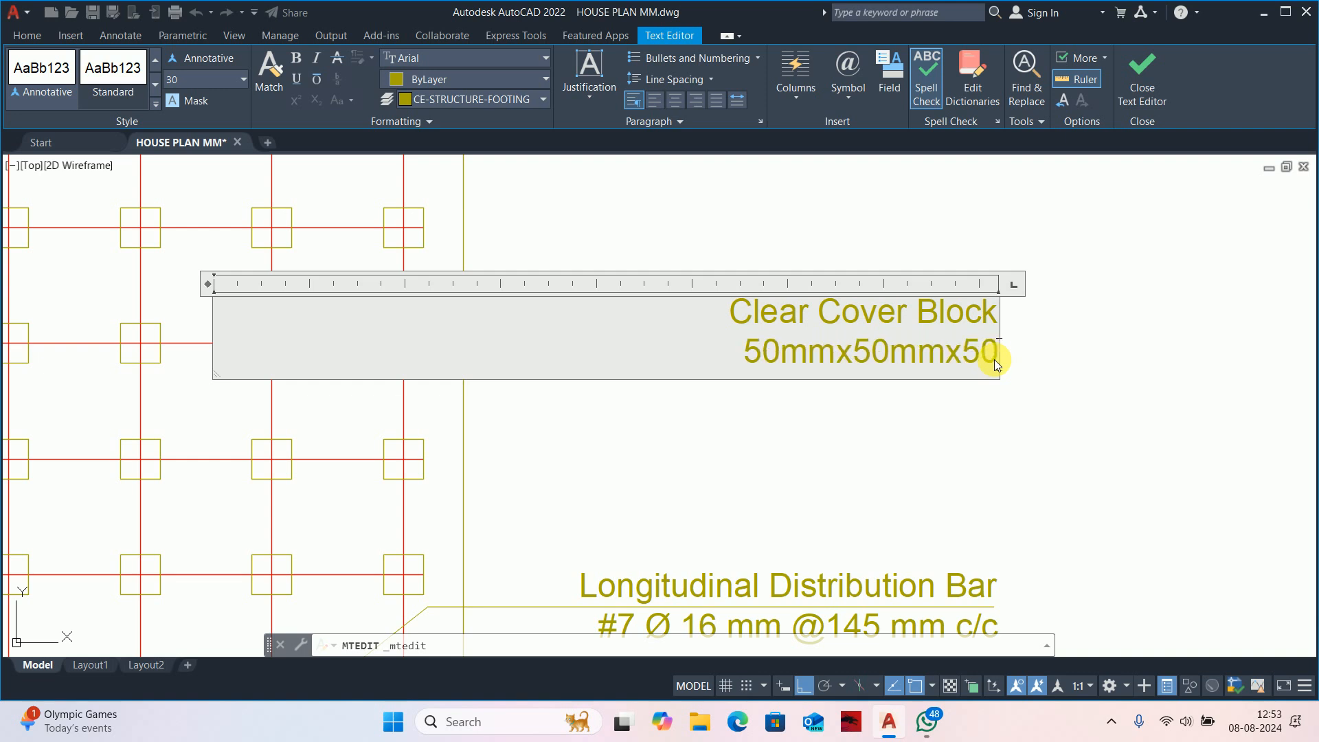
key("Escape")
key("Escape")
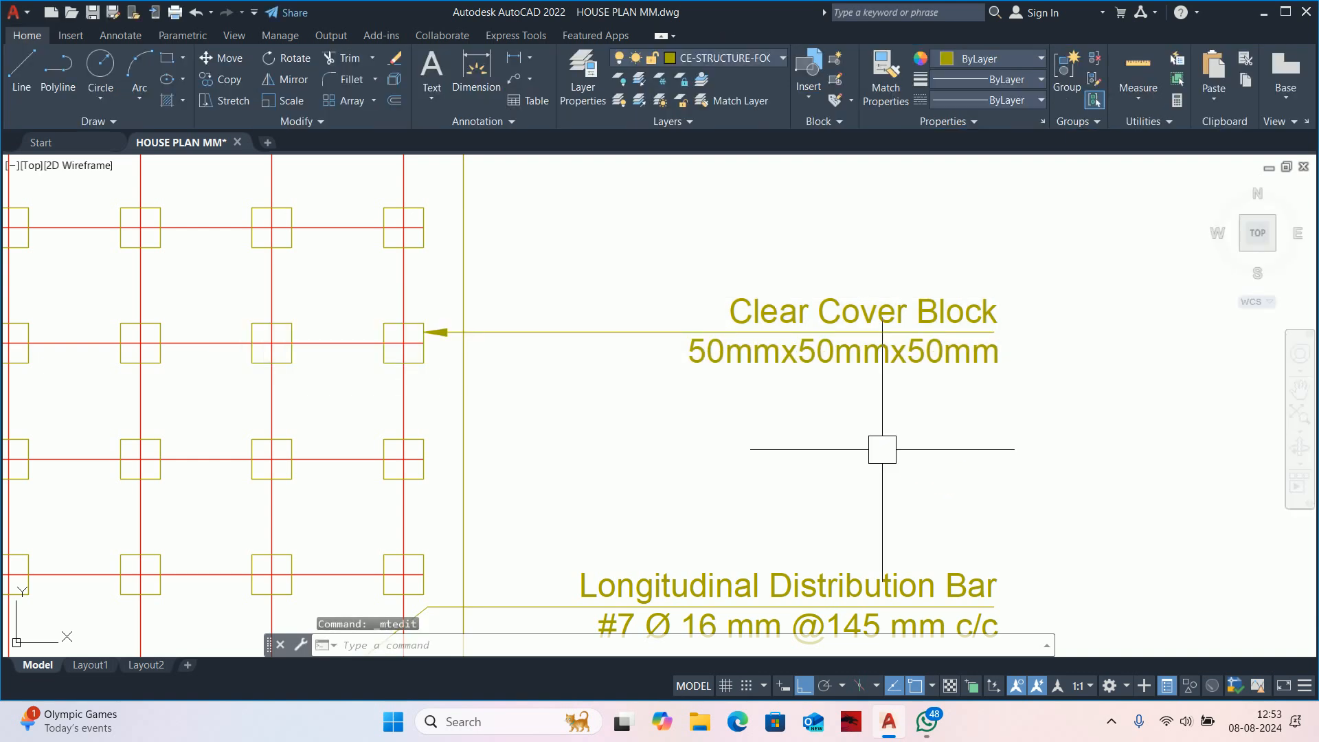
Add a linear dimension for the footing outline's bottom edge, placed below the footing.
scroll(884, 447, "down", 3)
scroll(774, 368, "down", 2)
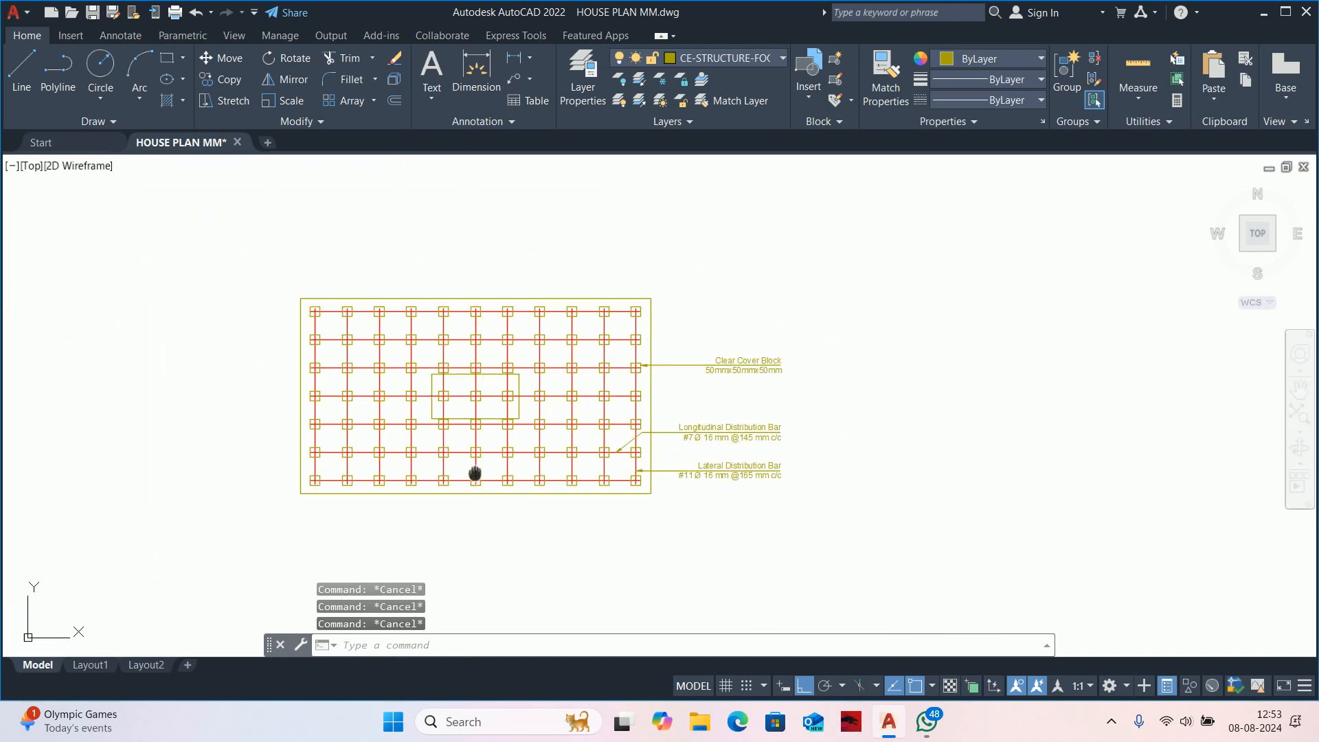
type("dli")
key("Return")
scroll(398, 496, "up", 2)
key("Return")
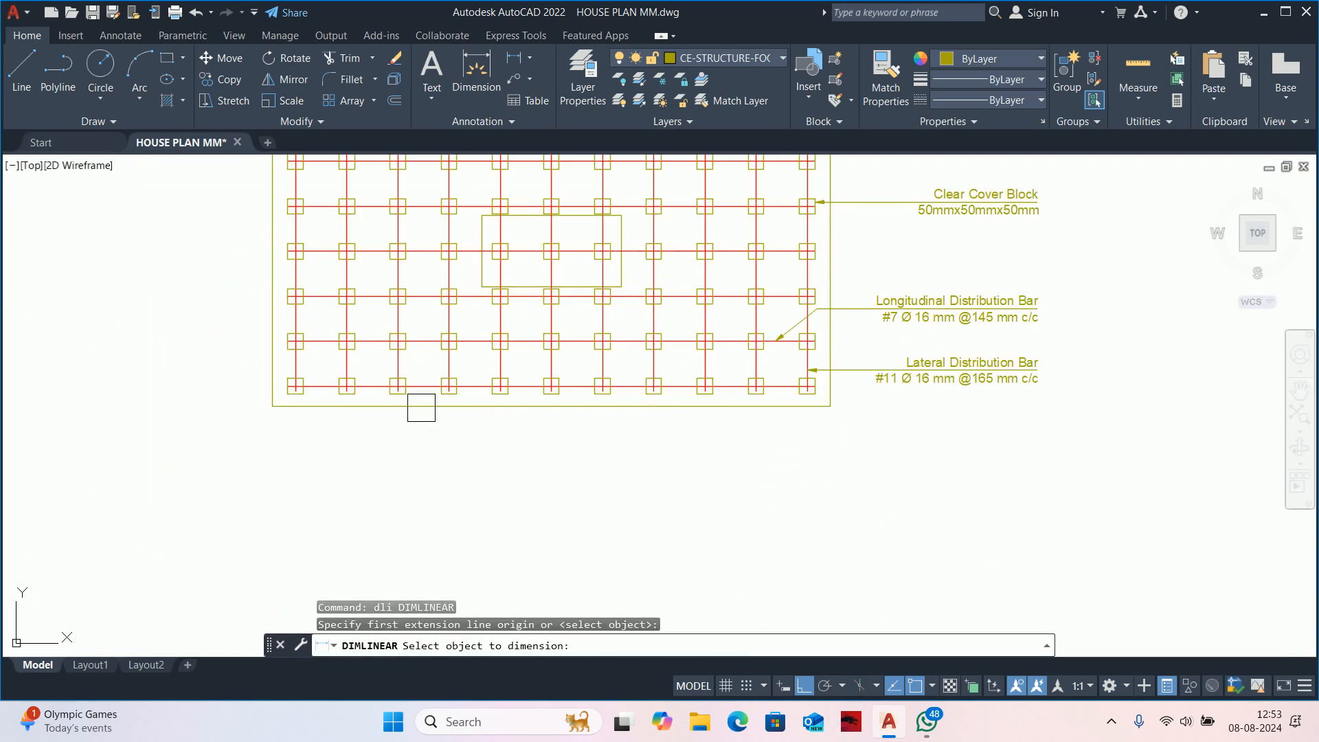
left_click(412, 406)
left_click(412, 460)
middle_click_drag(379, 471, 737, 609)
key("Escape")
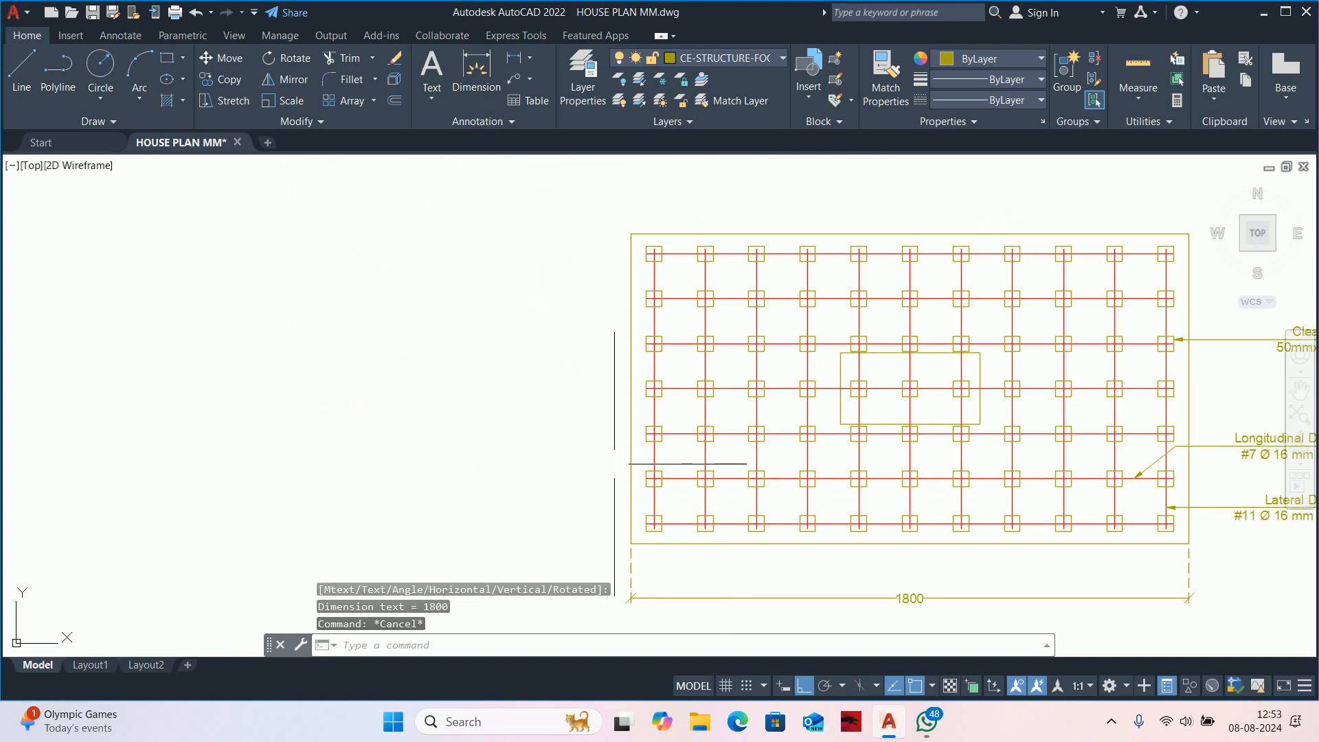
Add a linear dimension for the footing outline's left edge, placed outside the footing.
key("Return")
key("Return")
left_click(631, 432)
left_click(557, 432)
key("Escape")
key("Escape")
key("Escape")
middle_click_drag(648, 544, 631, 524)
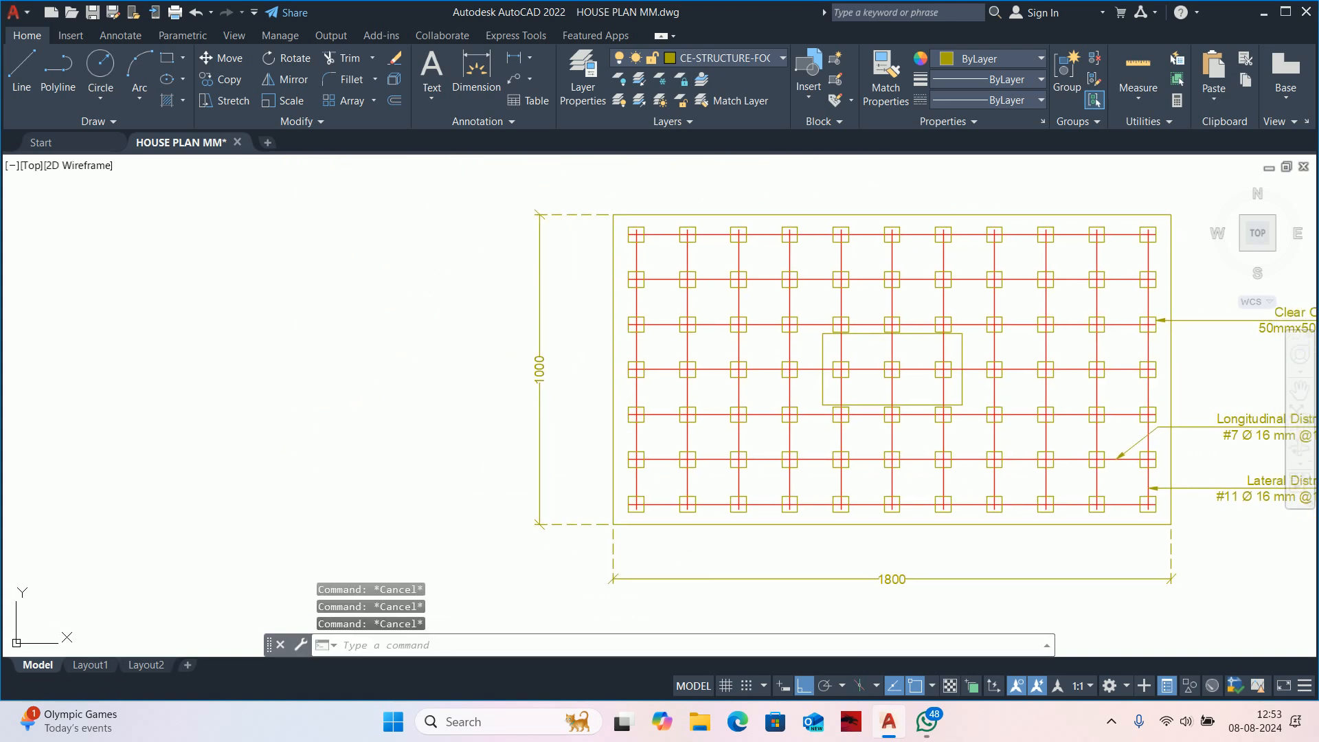
Change the colour of the footing outline and the inner column rectangle to White.
scroll(632, 524, "up", 2)
left_click(646, 524)
scroll(739, 536, "down", 1)
middle_click_drag(739, 537, 339, 552)
scroll(338, 552, "down", 2)
scroll(501, 393, "up", 4)
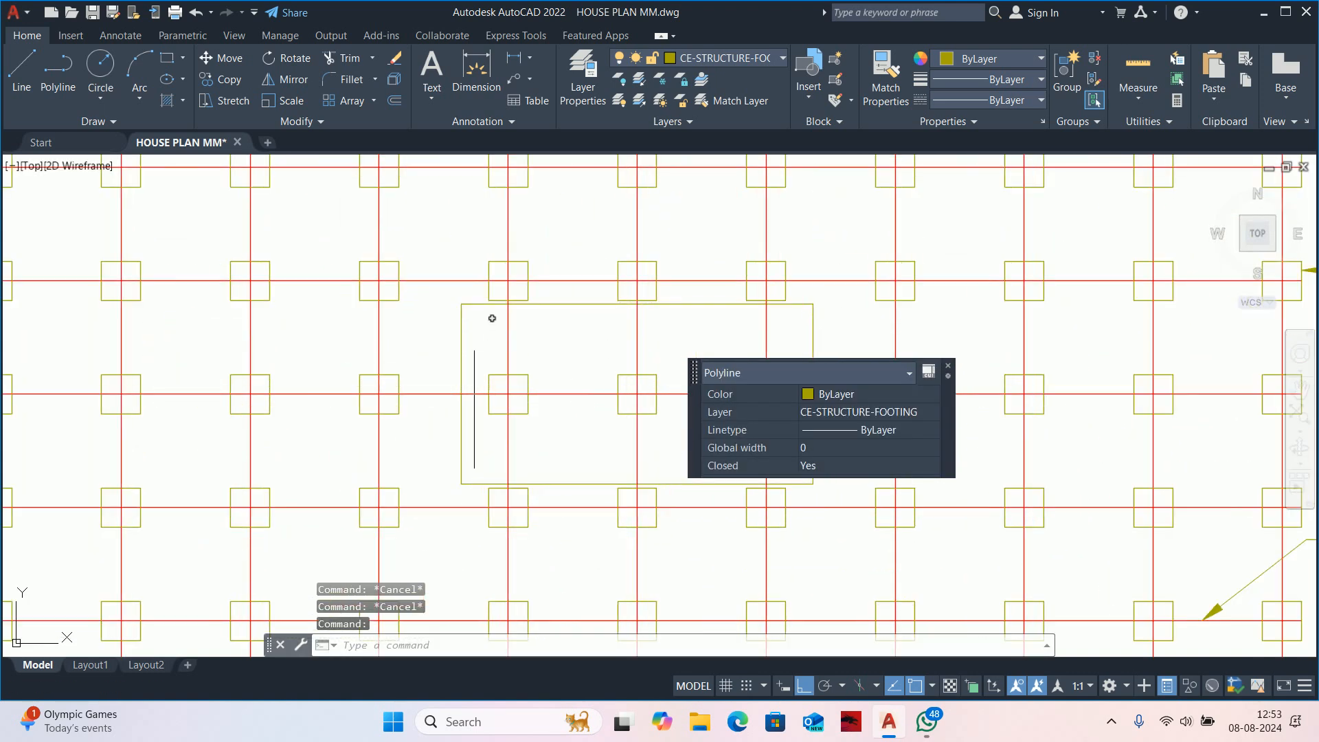
left_click(462, 357)
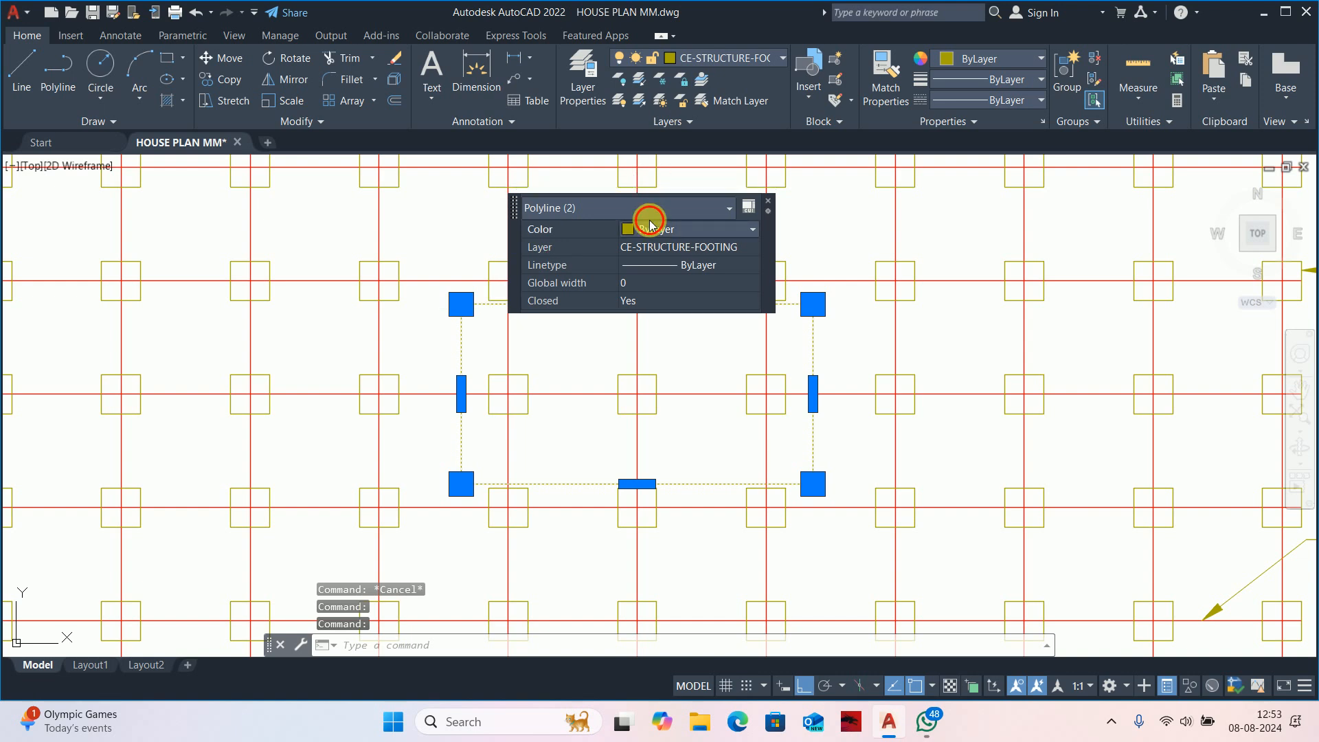
left_click(649, 230)
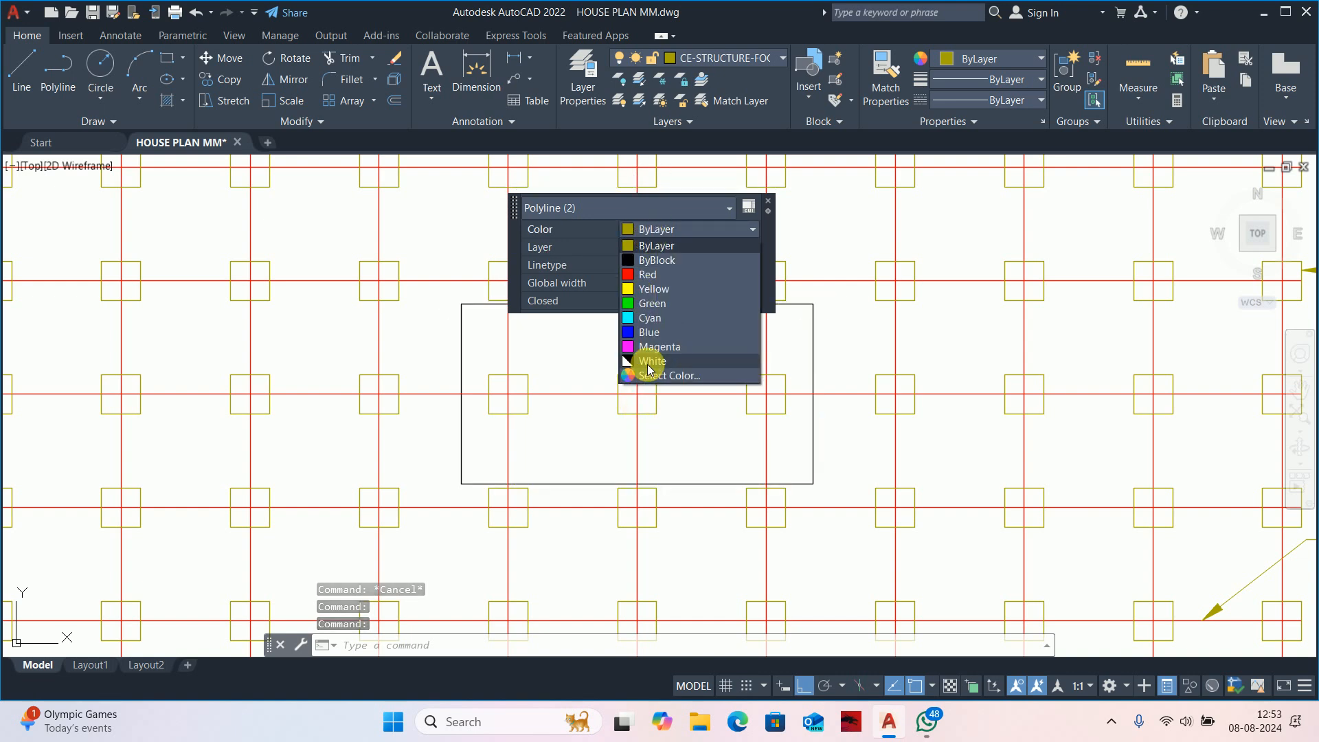
key("Escape")
scroll(517, 404, "down", 3)
scroll(518, 404, "down", 2)
key("Escape")
mouse_move(511, 441)
middle_mouse_down()
mouse_move(548, 408)
mouse_move(504, 414)
mouse_move(499, 429)
middle_mouse_up()
key("Escape")
scroll(493, 412, "up", 4)
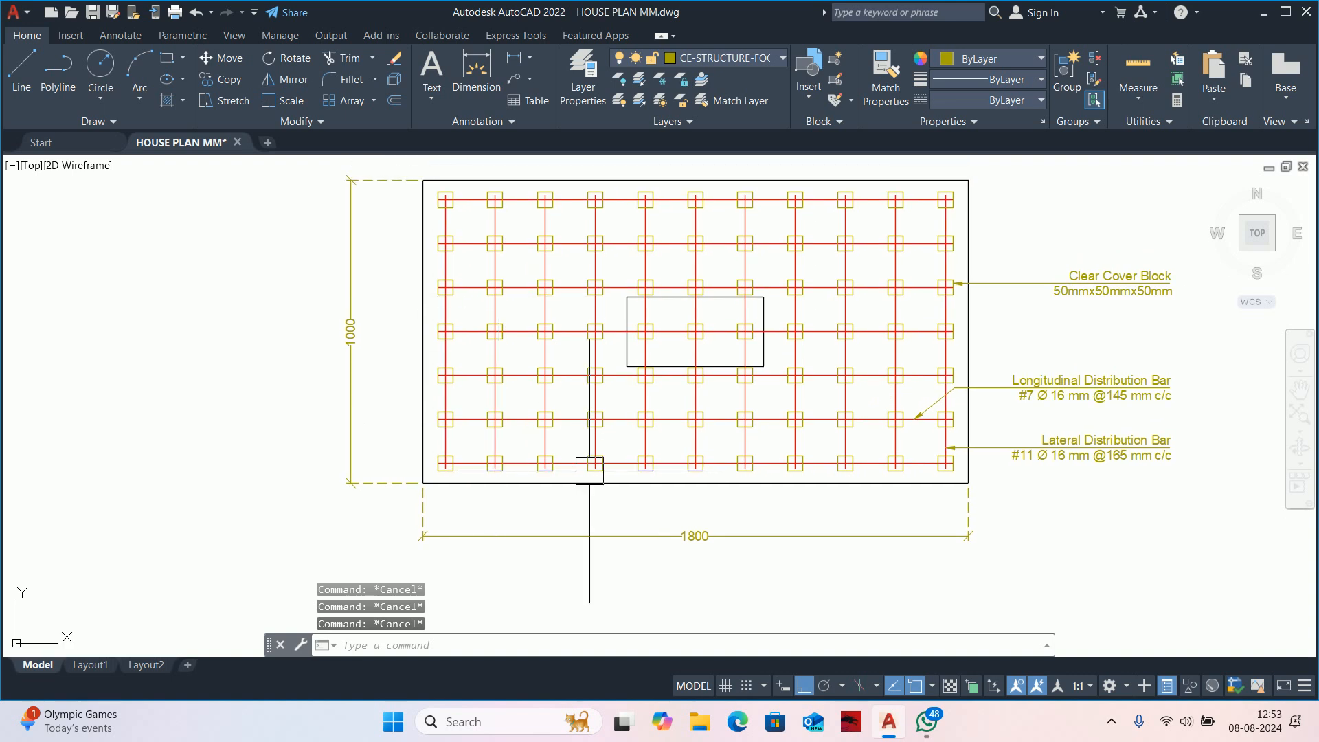
middle_click_drag(589, 471, 545, 465)
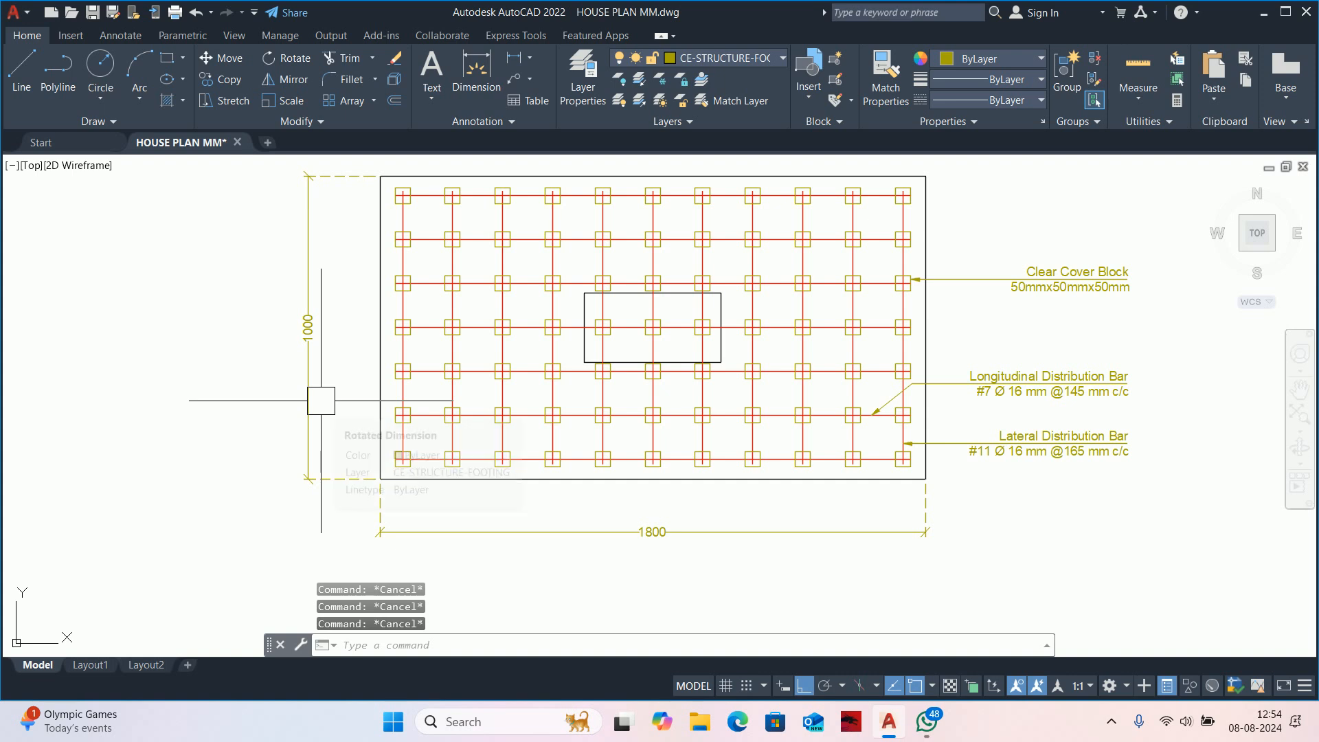
Draw a horizontal leader from the footing outline's right edge near its upper corner, ending in line with the other labels.
middle_click_drag(692, 418, 579, 448)
type("l")
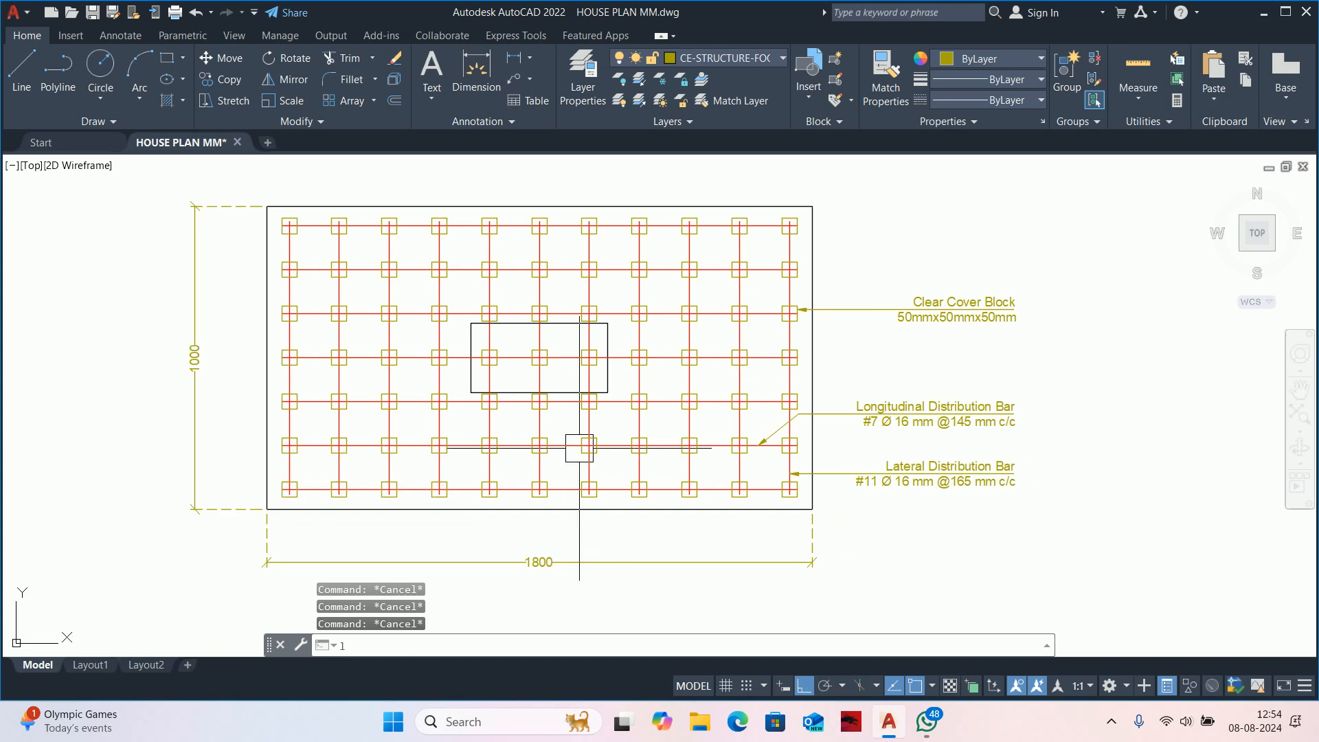
type("e")
key("Return")
scroll(818, 243, "up", 1)
middle_click_drag(832, 236, 771, 363)
left_click(748, 332)
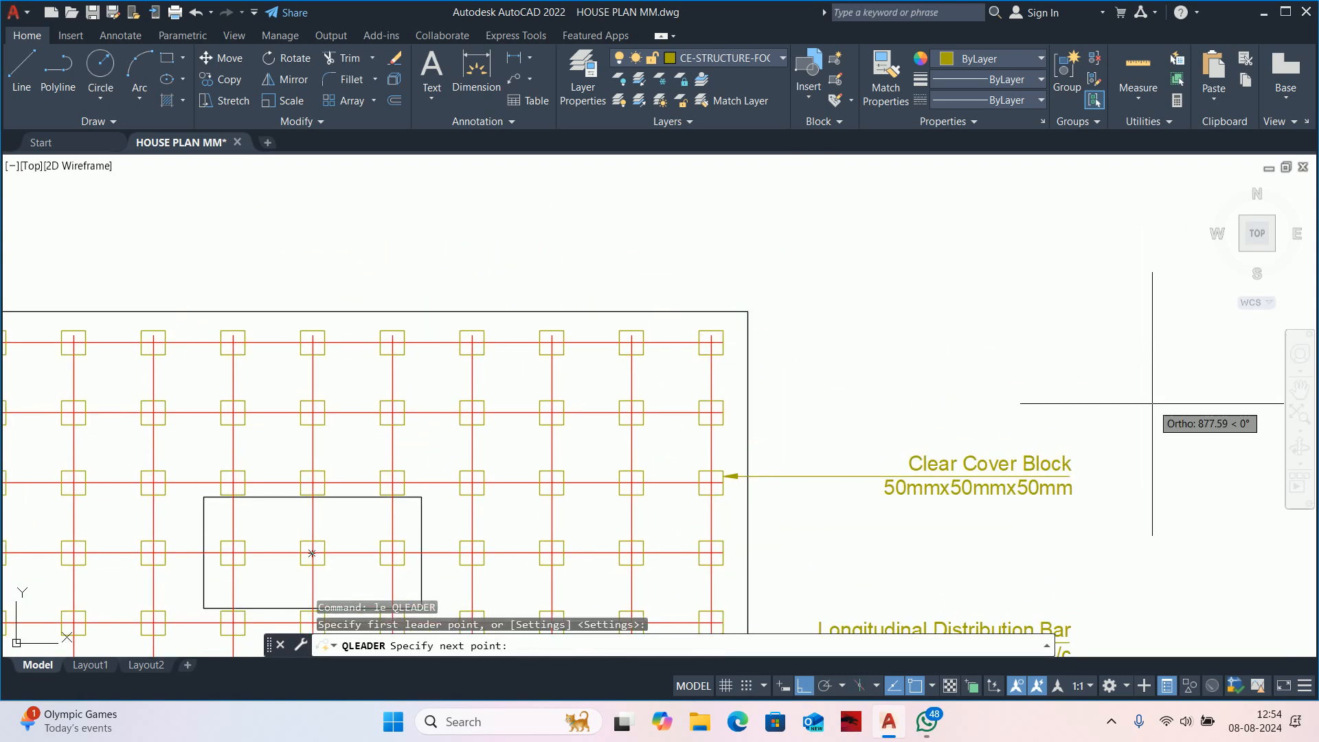
left_click(1069, 354)
key("Escape")
key("Escape")
key("Escape")
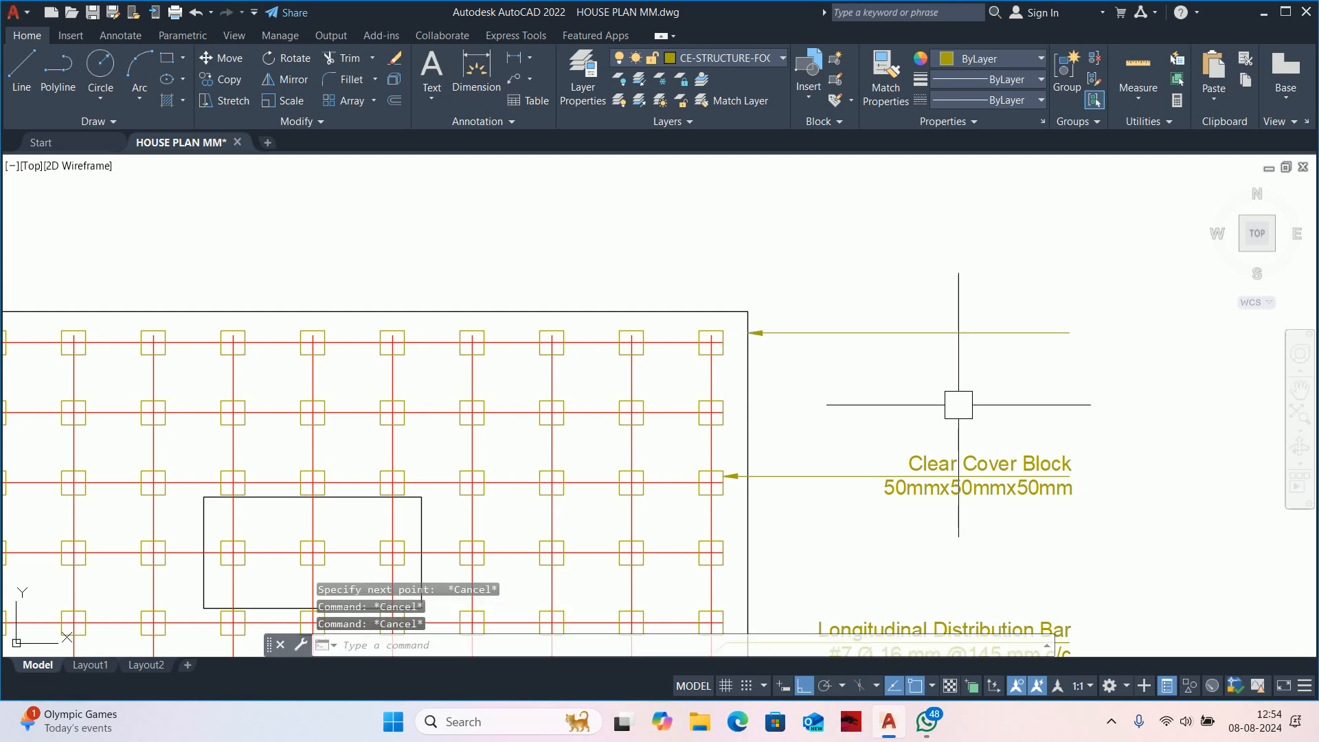
Copy the Clear Cover Block label straight up onto the footing outline's leader.
type("co")
key("Return")
left_click(960, 461)
key("Return")
left_click(832, 475)
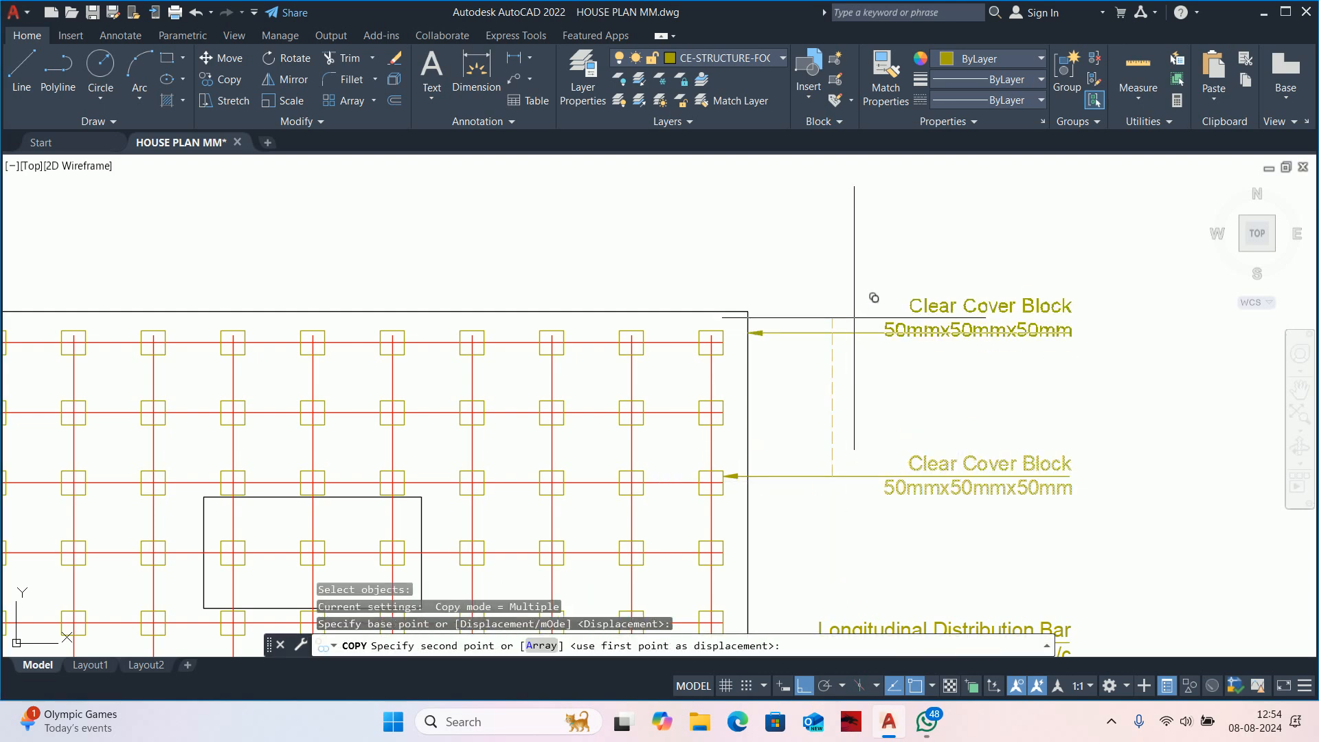
left_click(854, 330)
key("Escape")
Replace the text of the label on the footing outline's leader with "Footing pad".
left_click(962, 343)
double_click(964, 347)
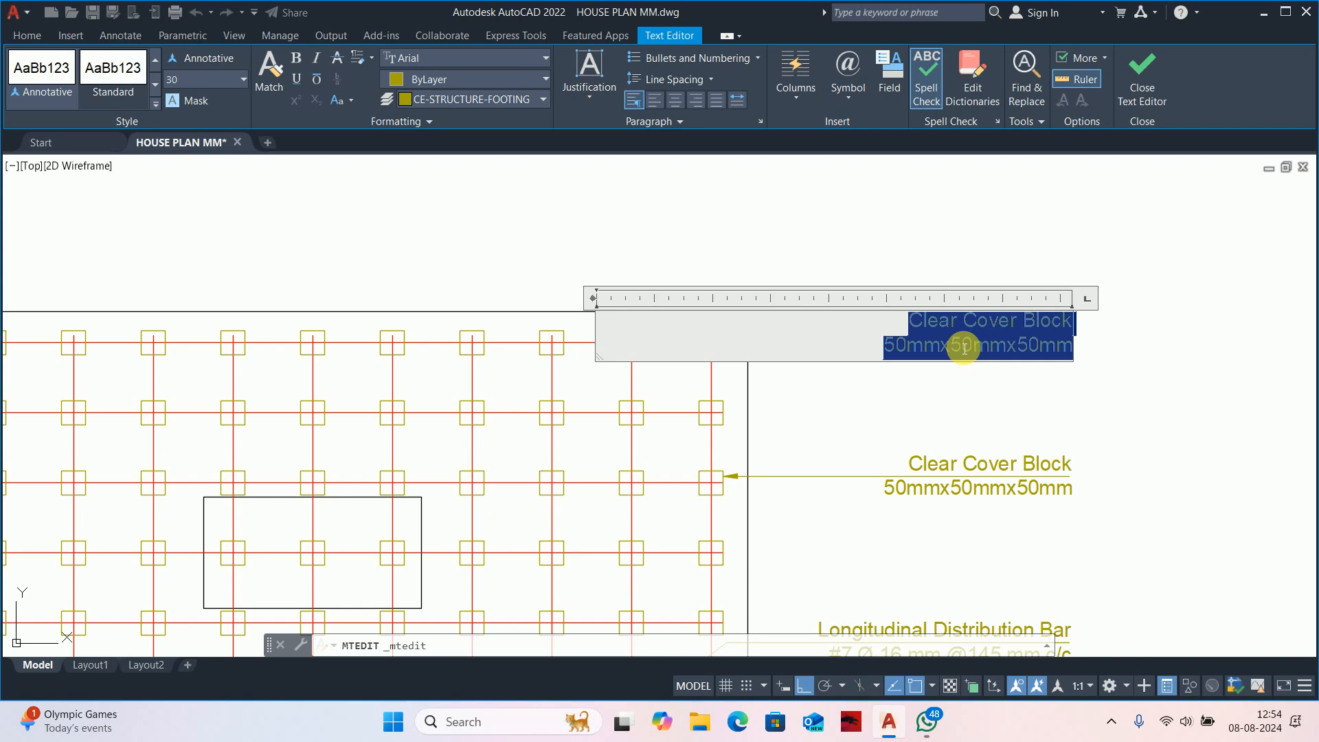
type("Fo")
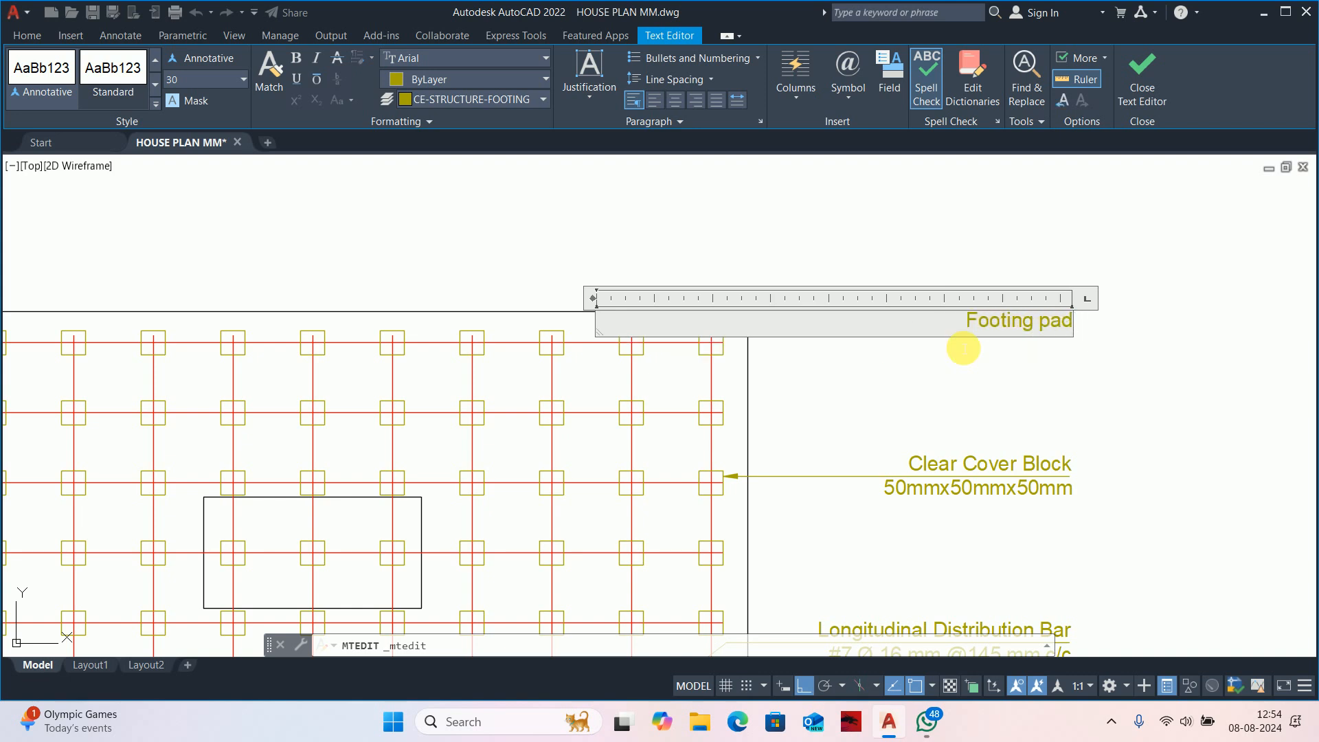
Enter "Footing pad" as the first line of the top leader label and start a second line.
type("oting pa")
key("BackSpace")
key("BackSpace")
key("BackSpace")
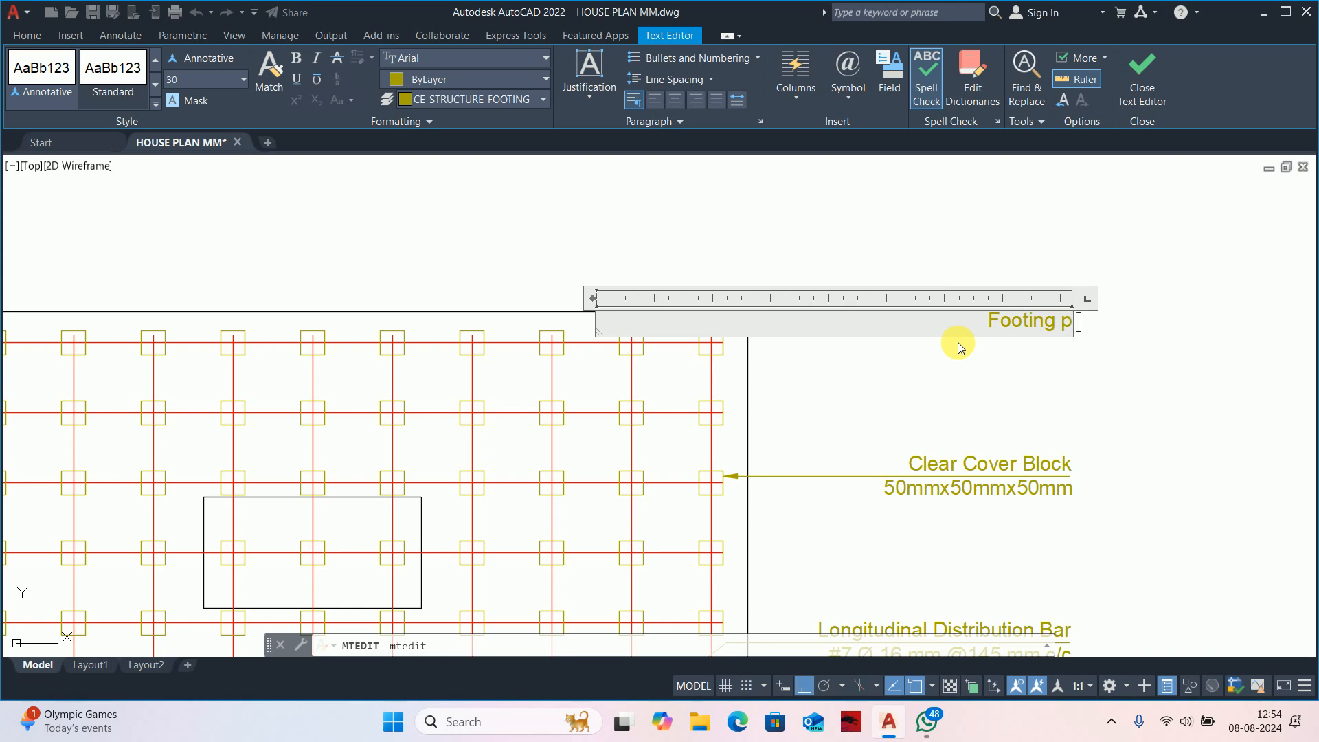
type("pad")
key("Return")
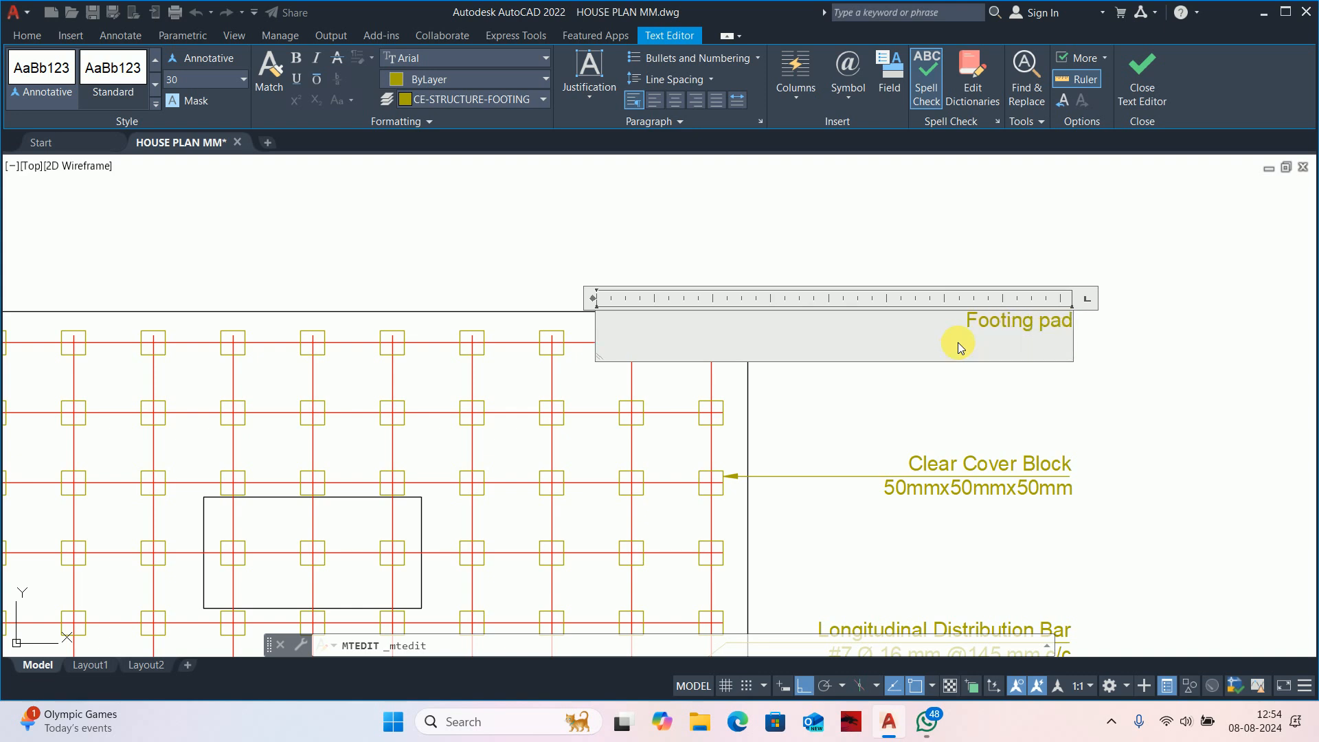
Add the size "1800mmx1000mmx450mm" as the second line of the footing pad label and finish editing the text.
type("1800x1000x450")
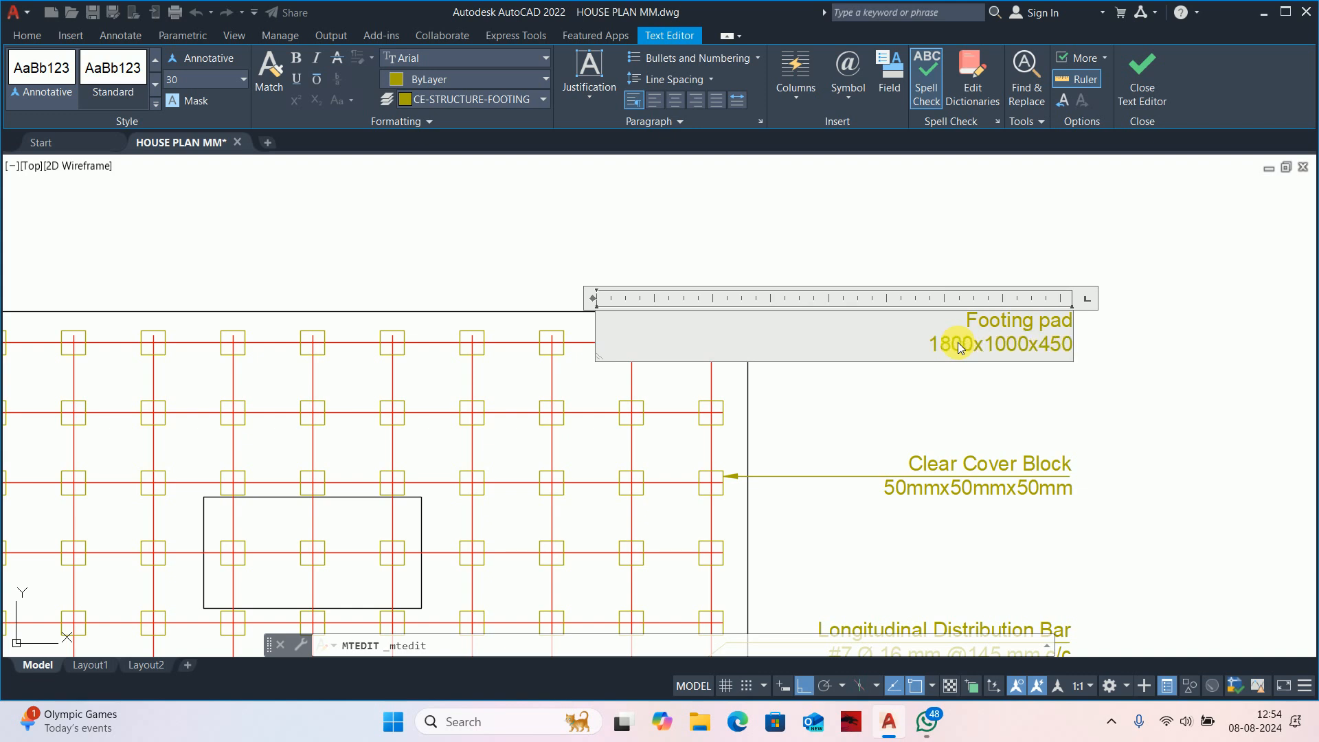
type("mm")
key("Left")
key("Left")
key("Left")
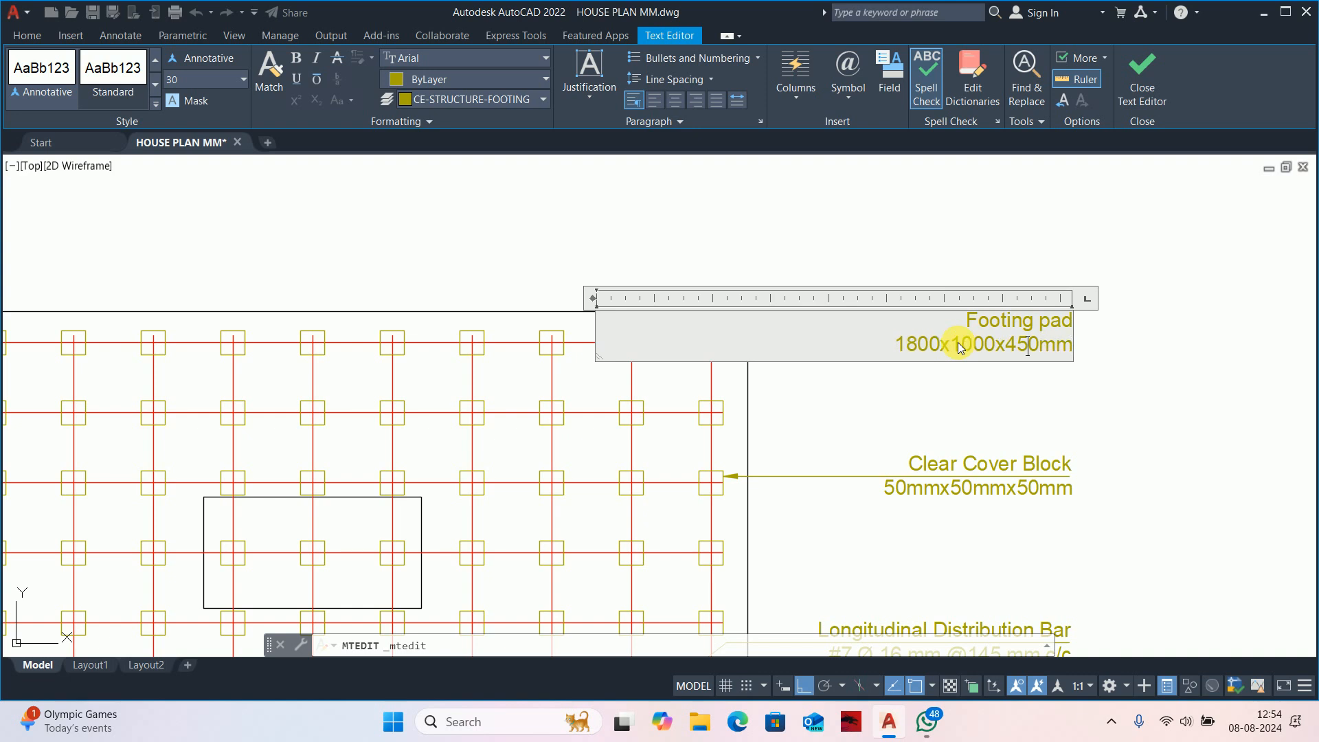
key("Left")
type("mm")
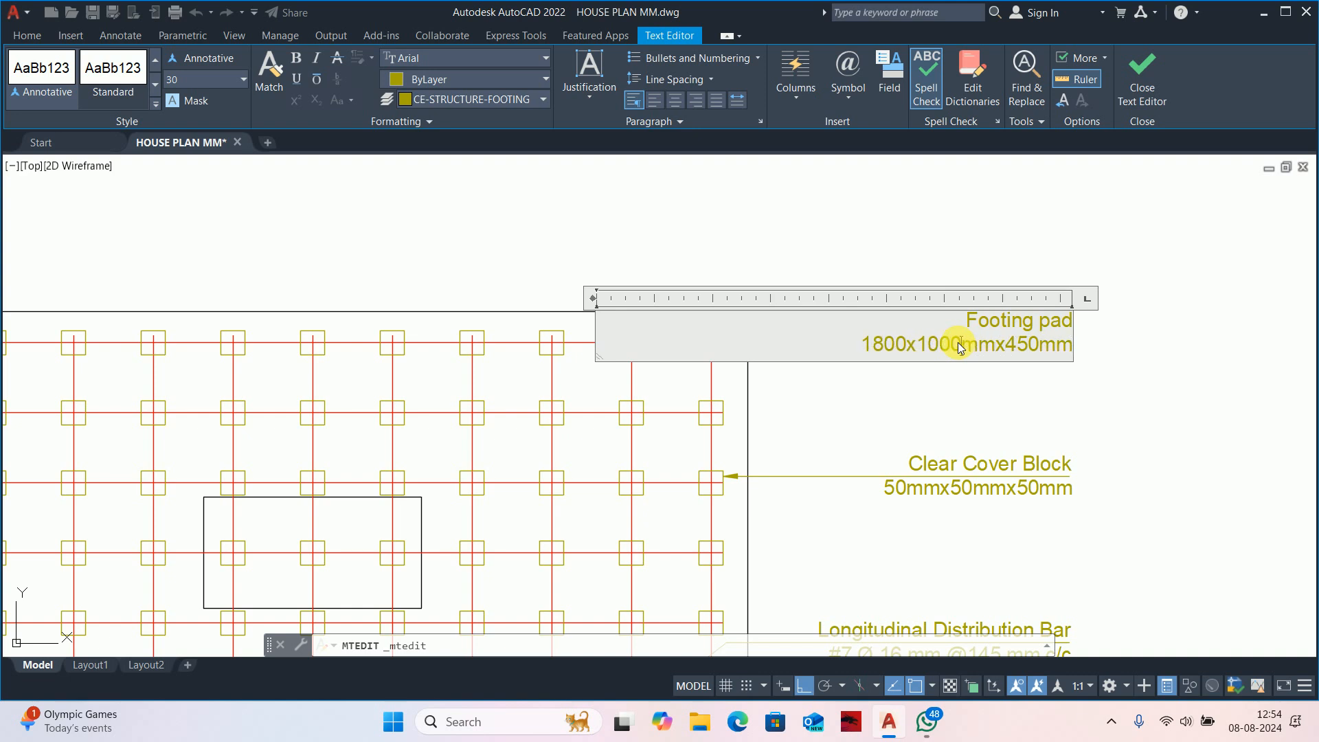
key("Left")
key("Left")
key("Left")
key("Left")
key("Left")
type("mm")
left_click(917, 390)
key("Escape")
key("Escape")
key("Escape")
scroll(906, 371, "down", 4)
middle_click_drag(906, 371, 860, 299)
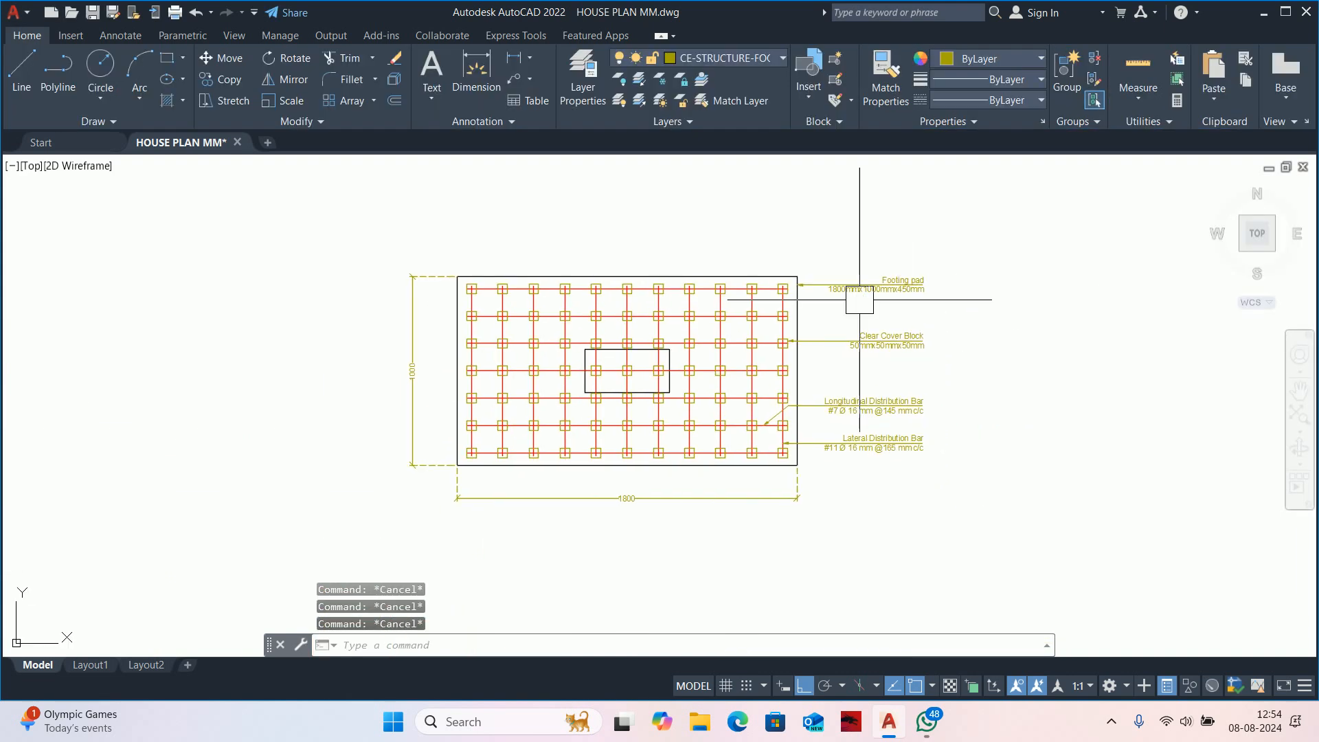
scroll(859, 300, "up", 2)
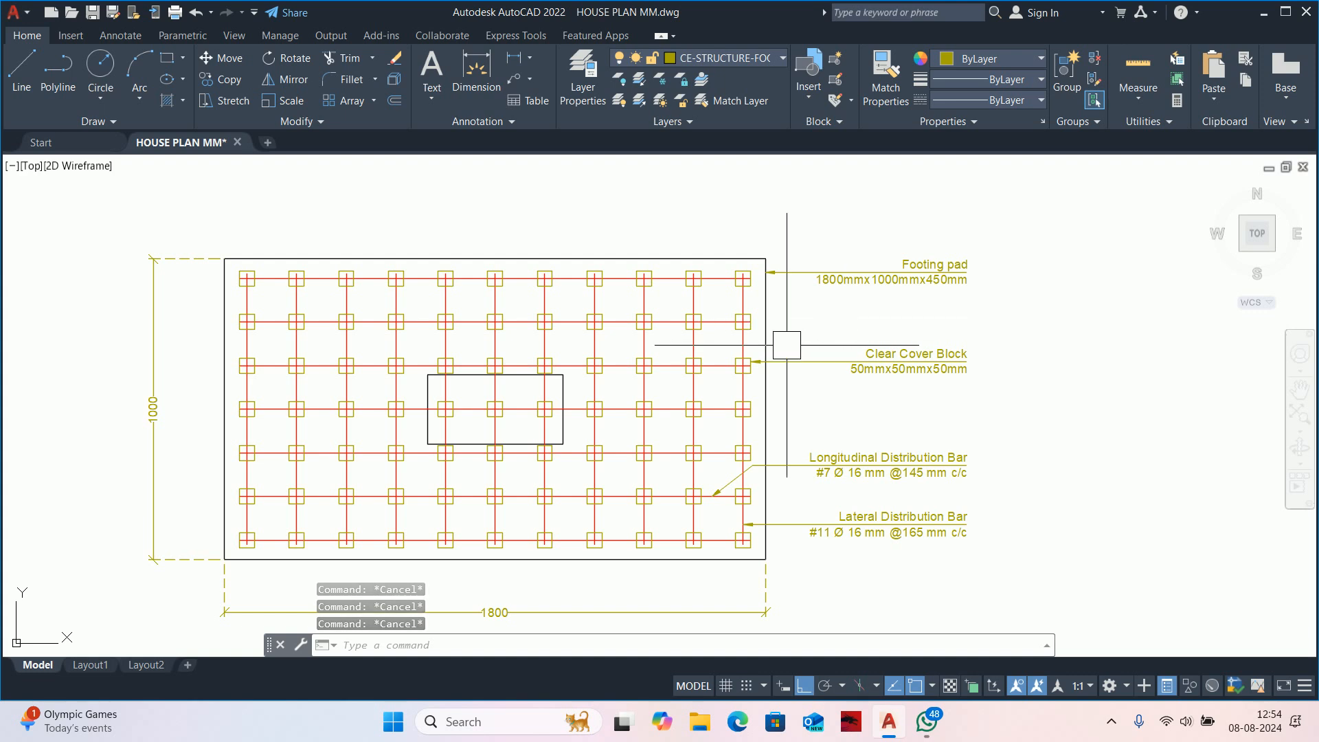
middle_click_drag(798, 309, 815, 250)
scroll(699, 371, "down", 3)
scroll(699, 371, "up", 5)
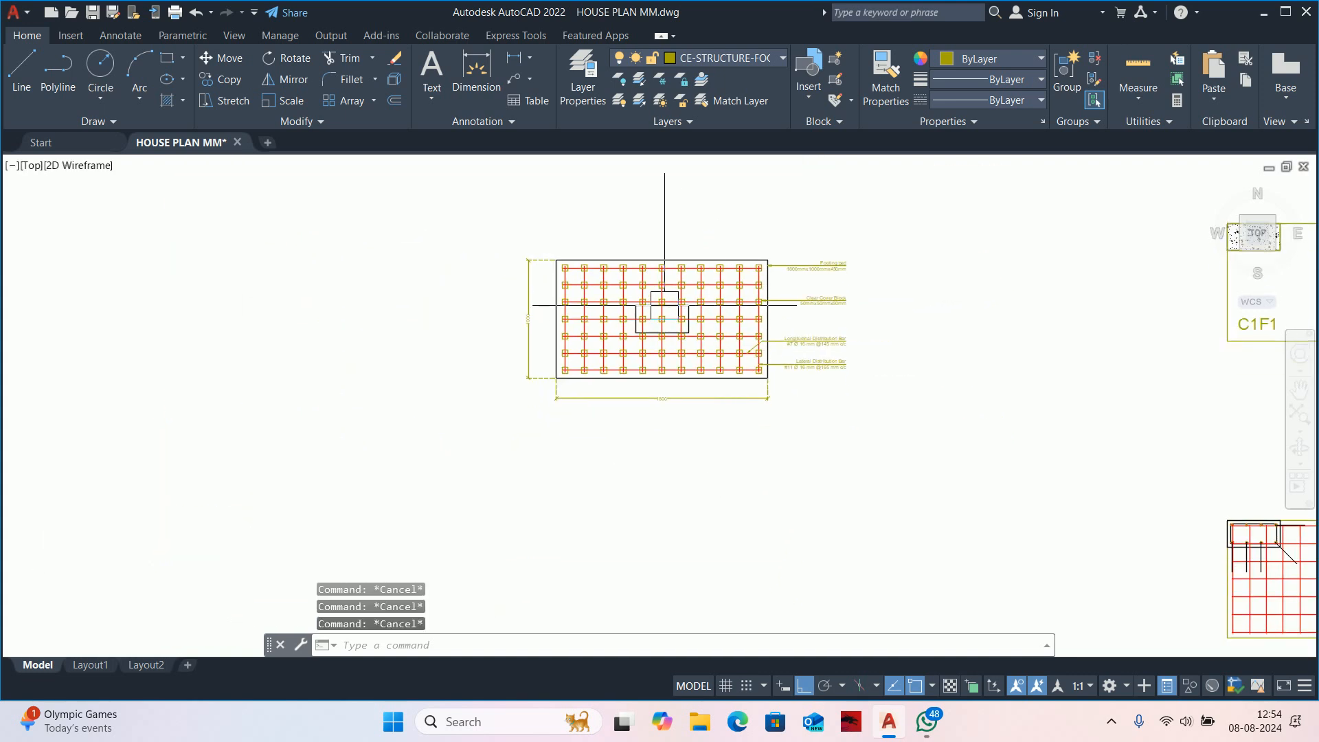
scroll(642, 347, "down", 1)
type("le")
key("Return")
scroll(648, 349, "up", 5)
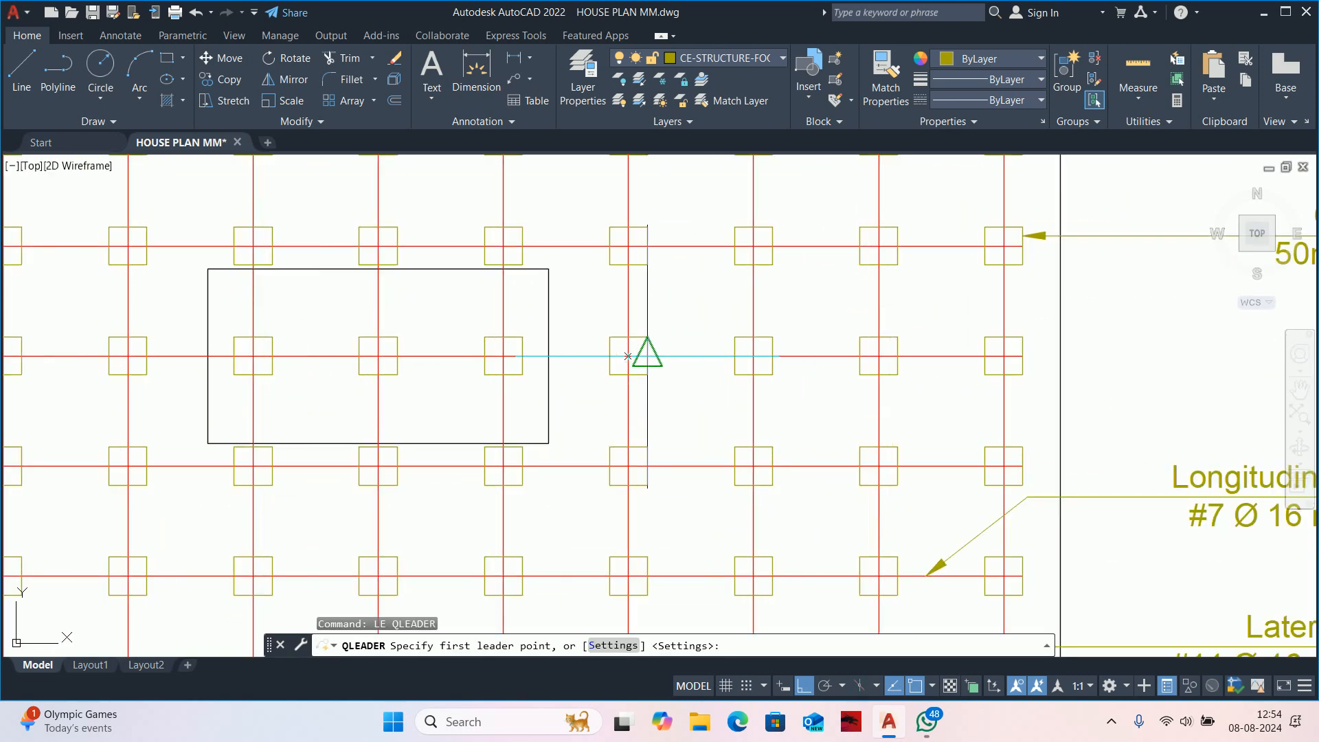
left_click(547, 298)
scroll(548, 298, "down", 5)
middle_click_drag(708, 305, 769, 335)
key("Escape")
key("Escape")
key("Escape")
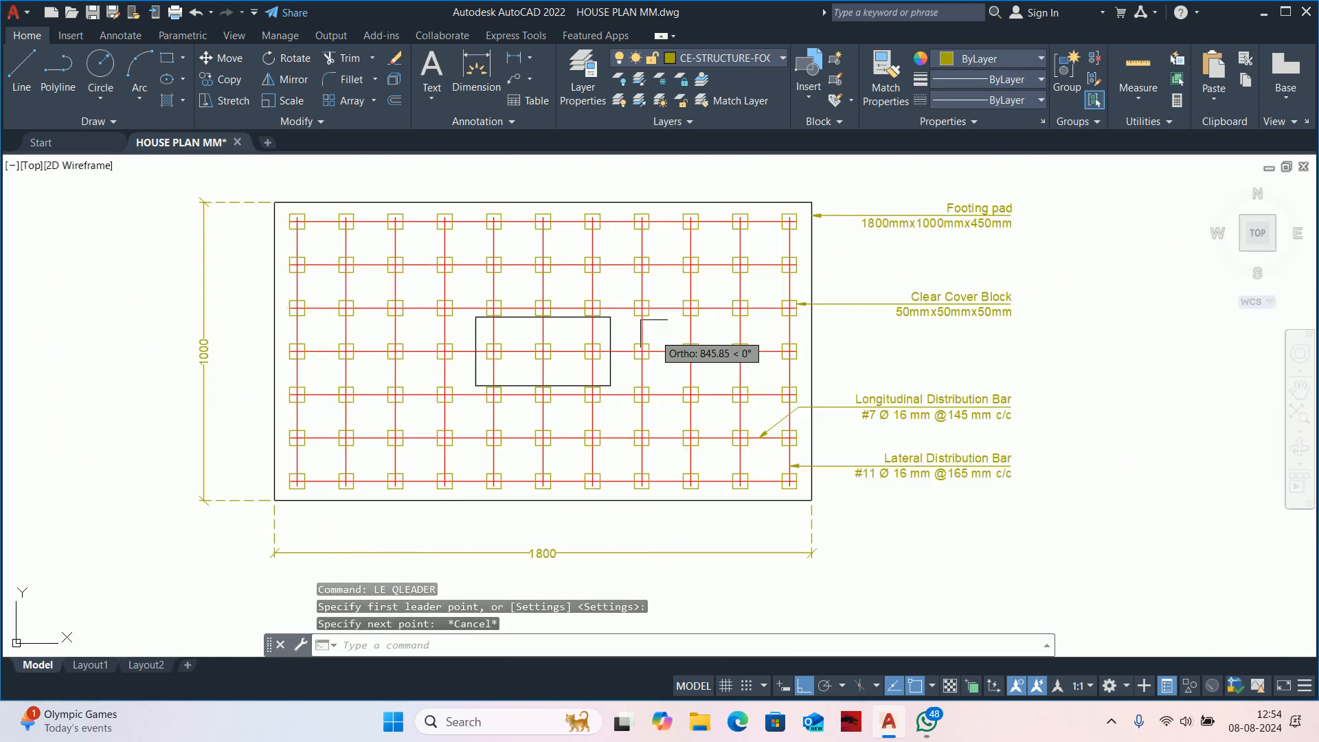
Draw a quick leader from the right edge of the central column rectangle horizontally out to the label column.
scroll(418, 323, "up", 1)
key("Return")
scroll(773, 342, "up", 1)
left_click(692, 349)
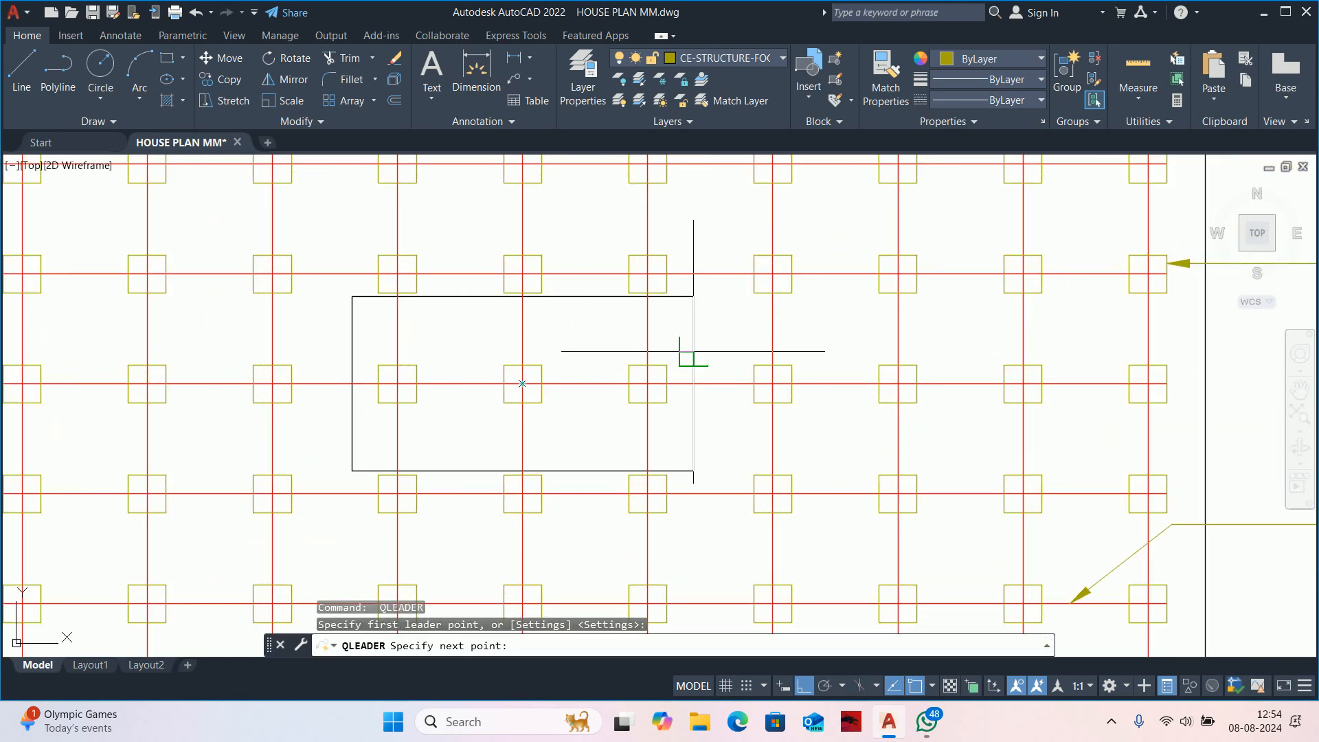
scroll(1085, 359, "down", 1)
middle_click_drag(1085, 359, 366, 353)
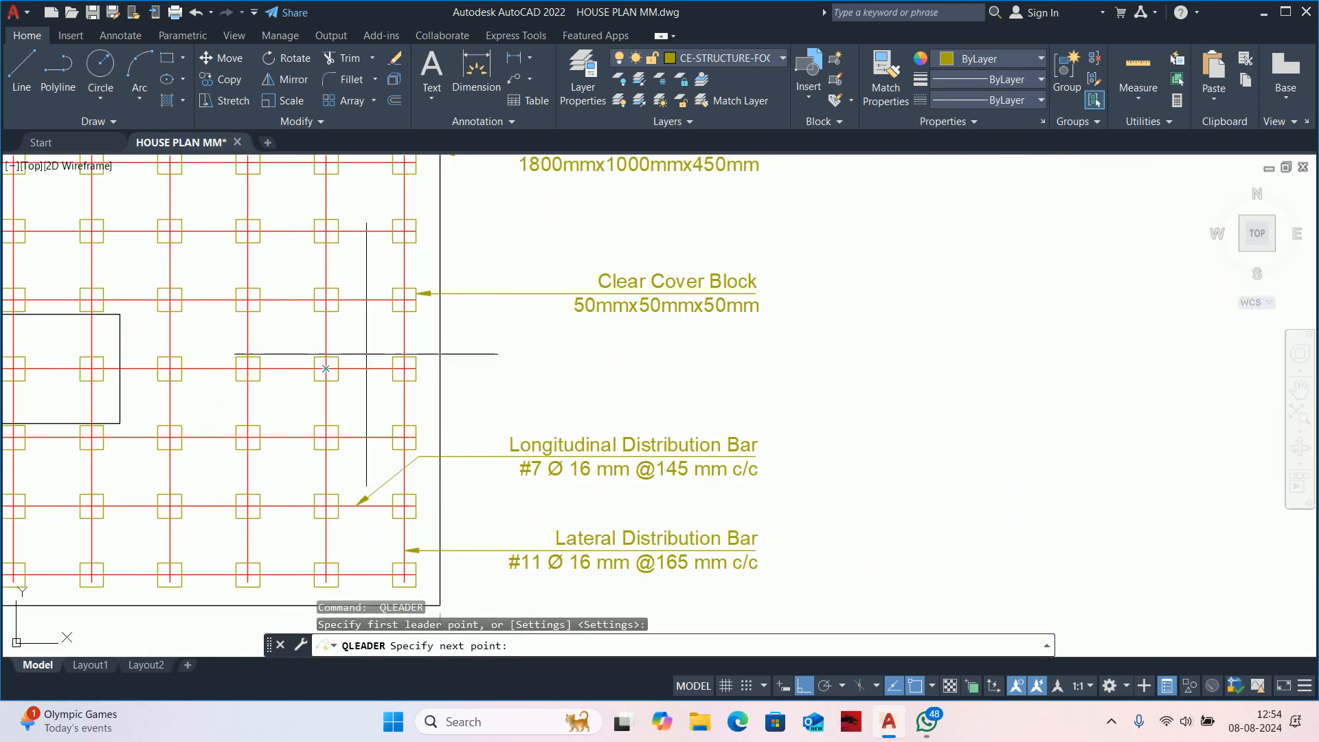
left_click(775, 359)
key("Escape")
key("Escape")
Move the Clear Cover Block label and its leader up to the right edge of the cover block one row higher.
middle_click_drag(670, 325, 684, 342)
type("m")
key("Return")
left_click(683, 342)
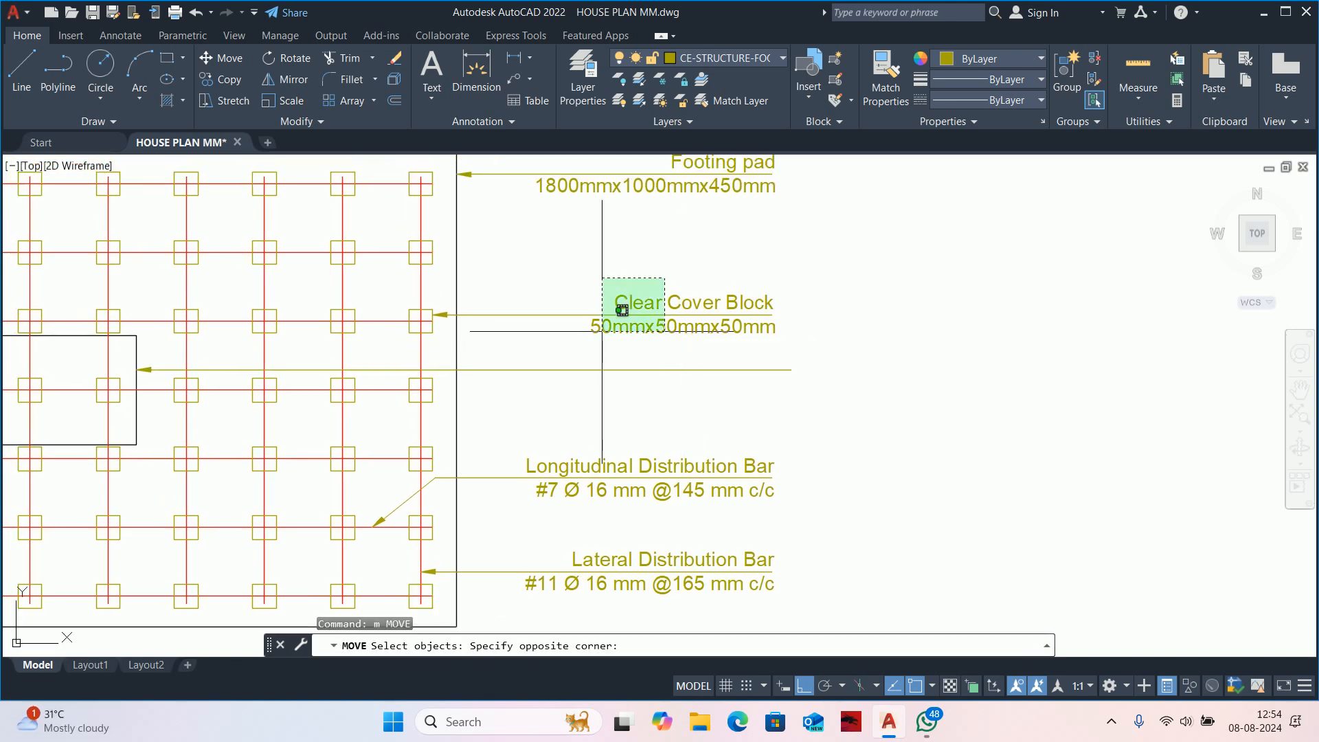
left_click(604, 281)
scroll(450, 307, "up", 2)
key("Return")
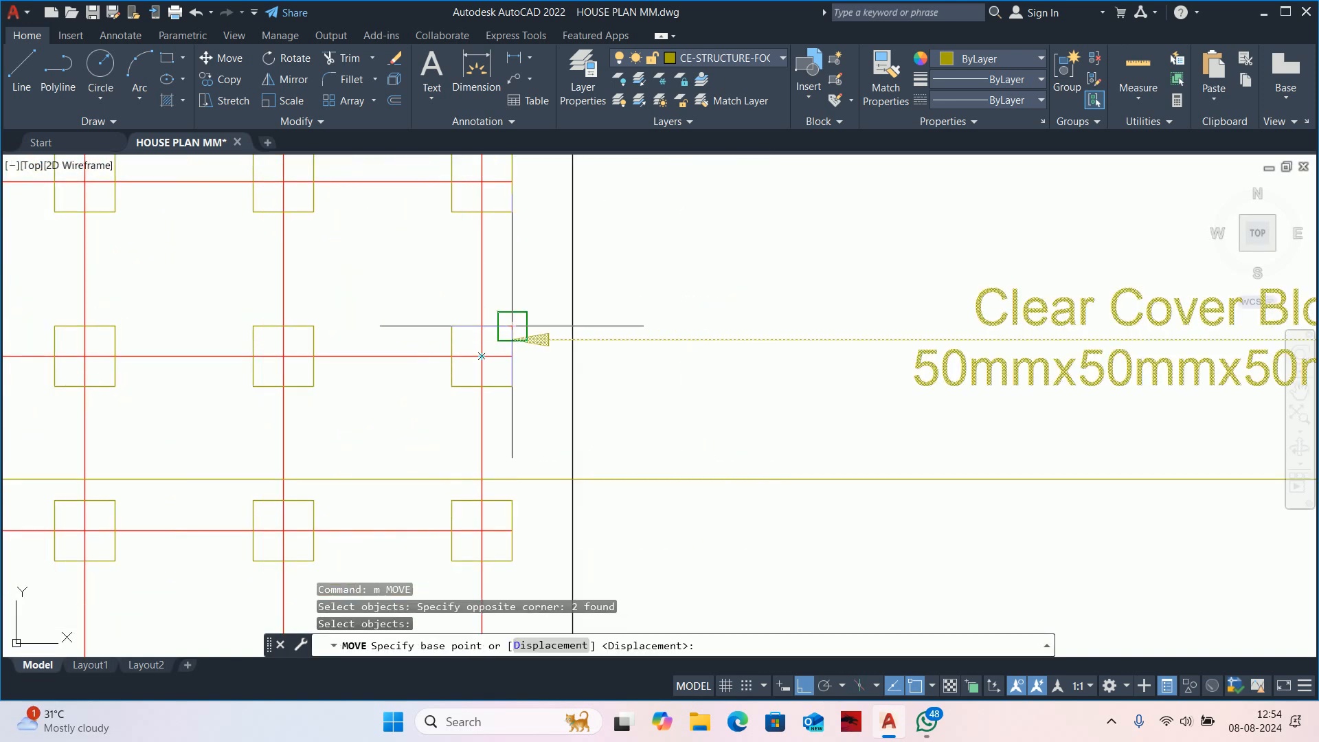
left_click(512, 339)
middle_click_drag(521, 226, 538, 286)
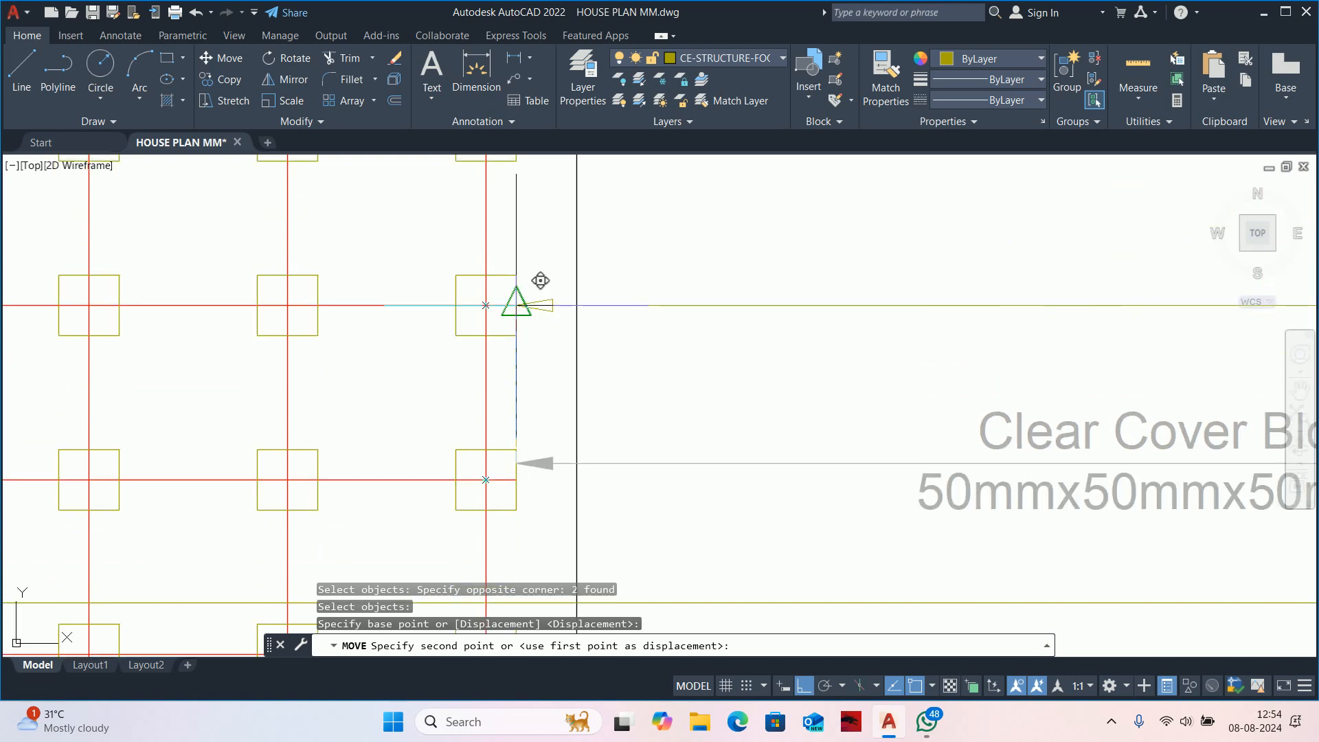
scroll(487, 277, "up", 4)
key("Escape")
key("Escape")
key("Escape")
scroll(512, 253, "down", 6)
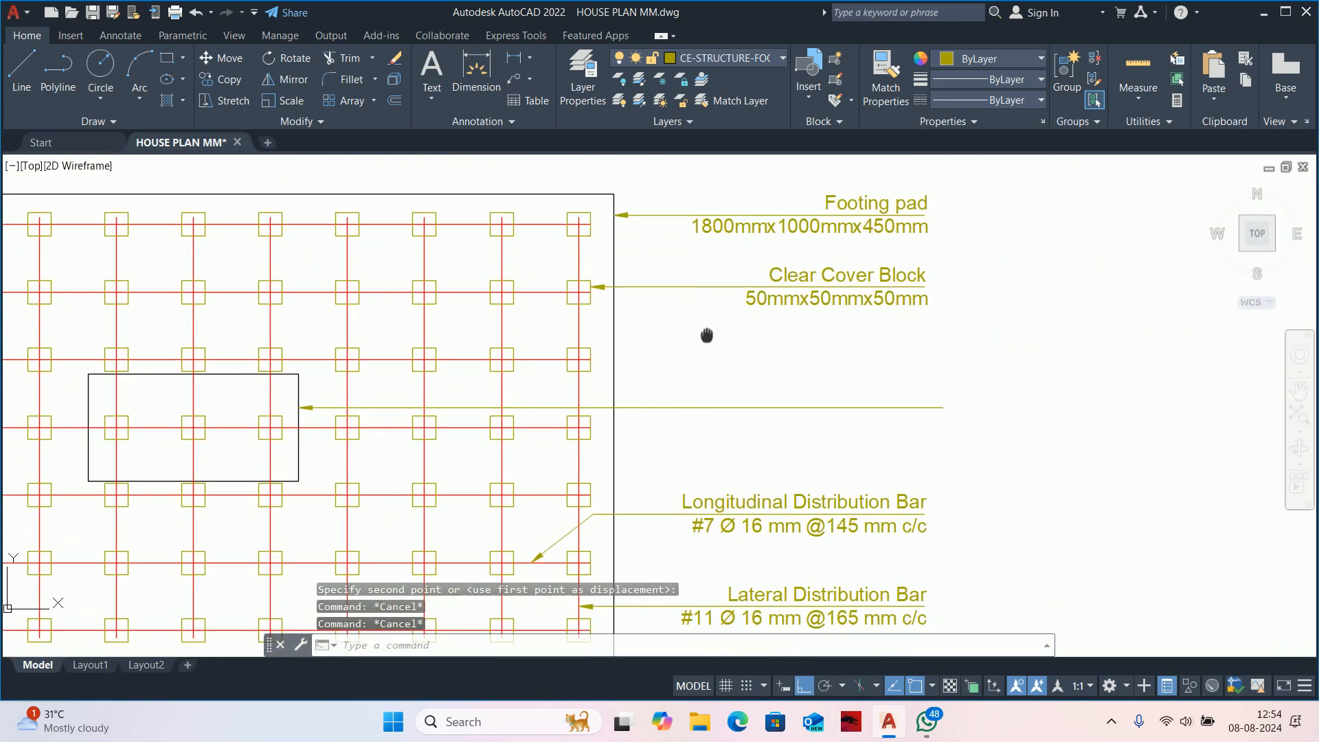
Copy the Clear Cover Block text straight down onto the column's leader line.
middle_click_drag(706, 404, 688, 355)
type("c")
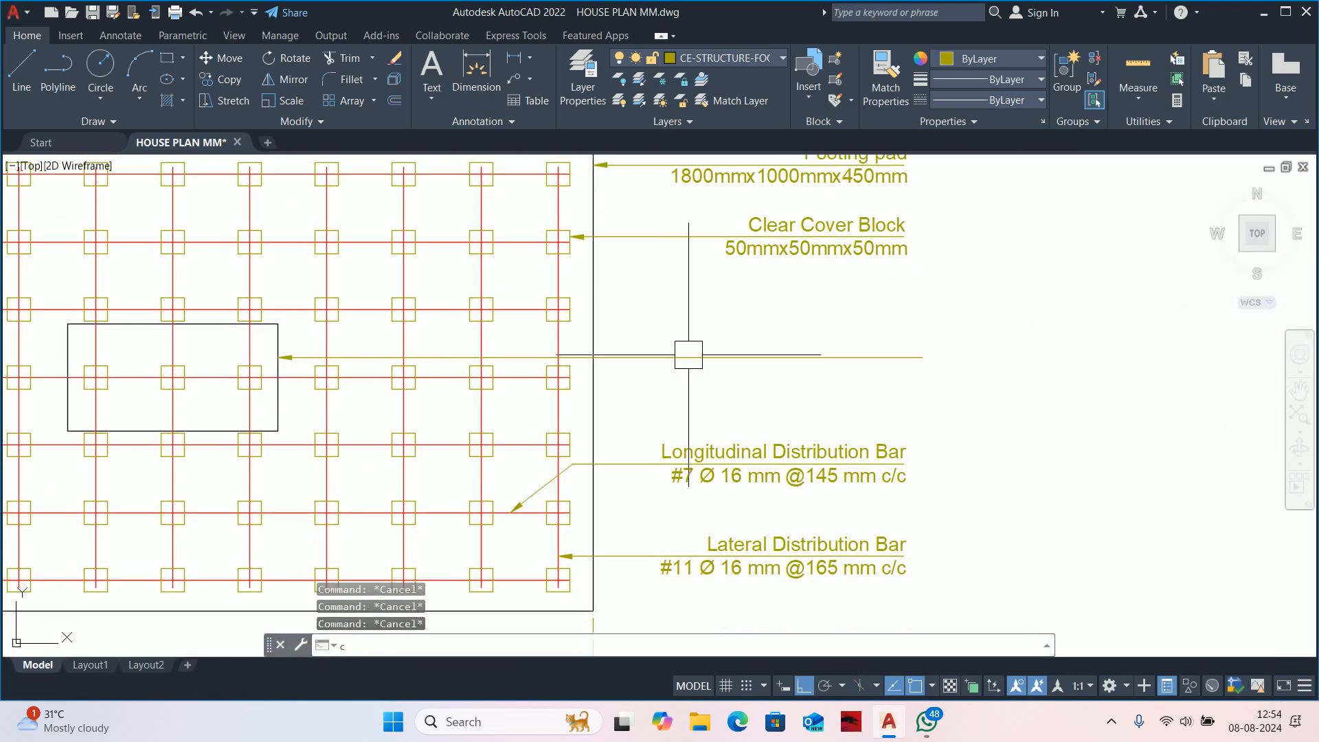
type("o")
key("Return")
left_click(803, 267)
key("Return")
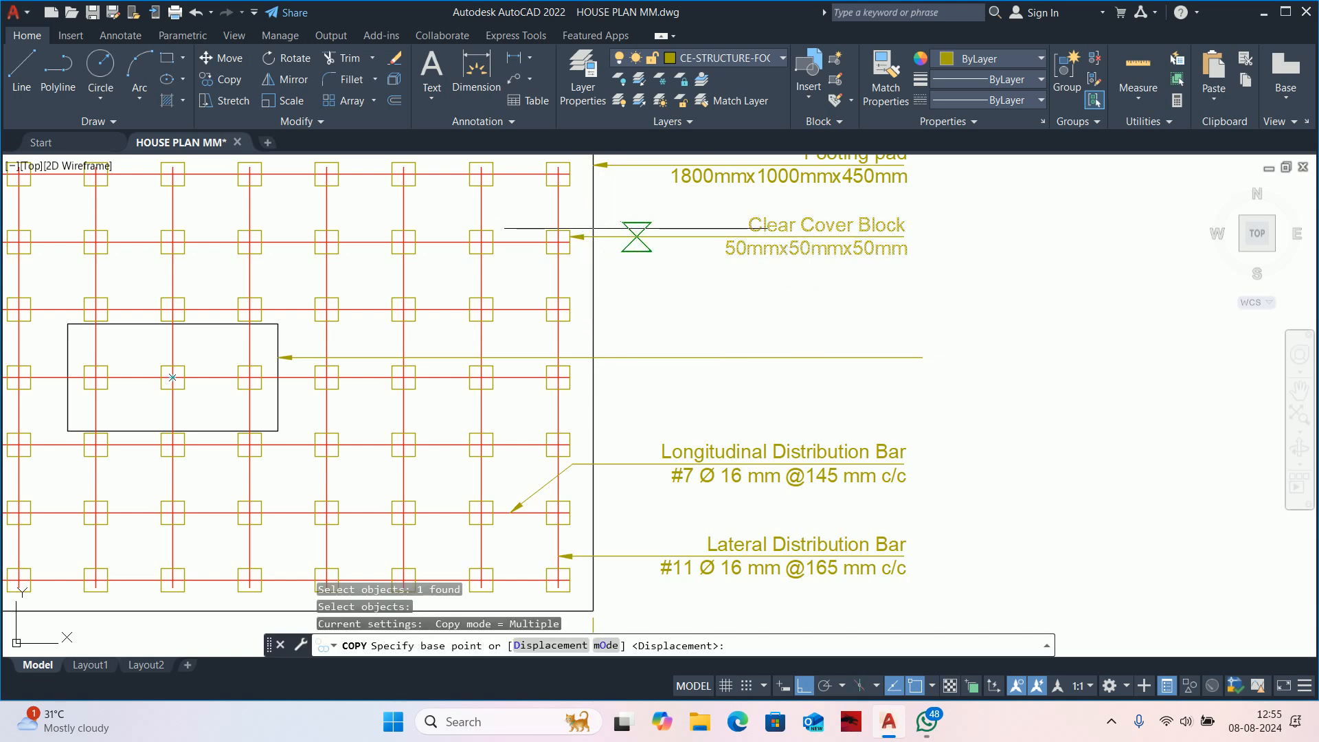
left_click(673, 237)
left_click(674, 358)
key("Escape")
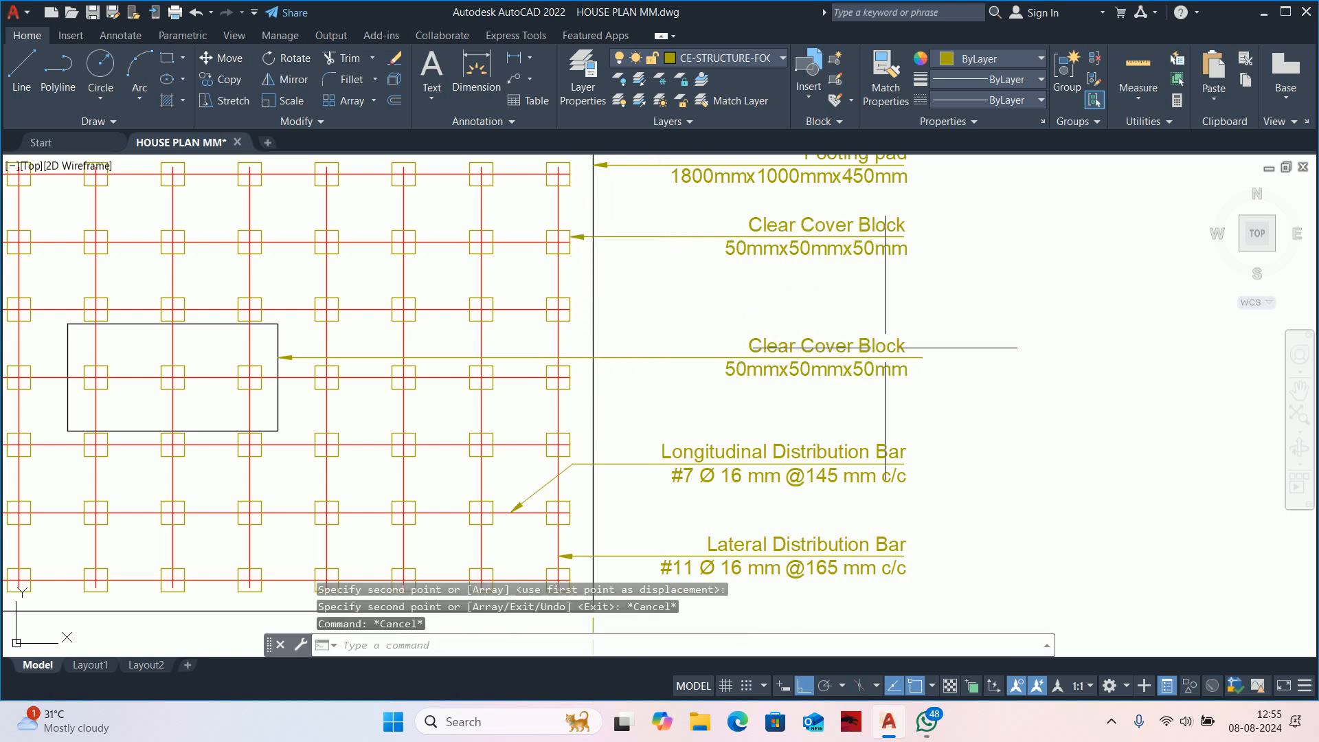
Replace the copied label's text with "C1- Column" and "450mmx230mm" on two lines.
double_click(896, 352)
key("Delete")
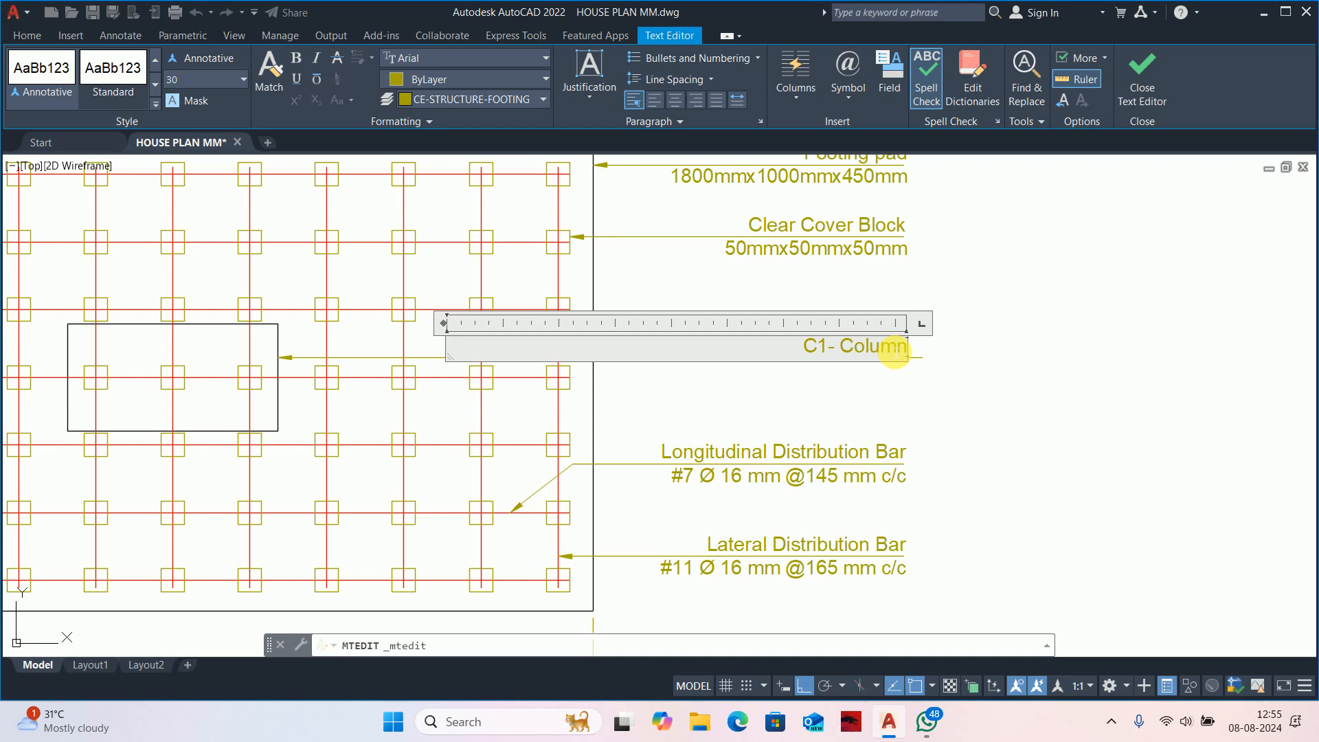
key("Return")
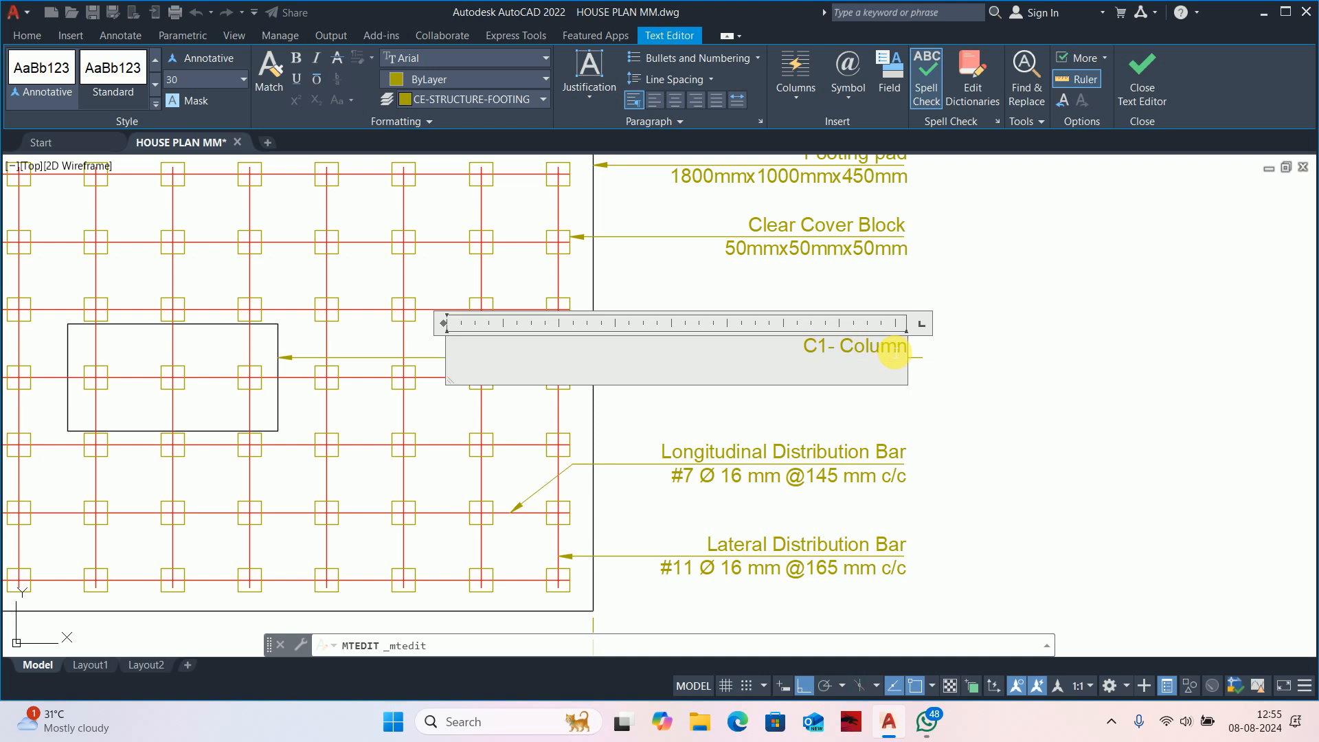
type("450mmx230mm")
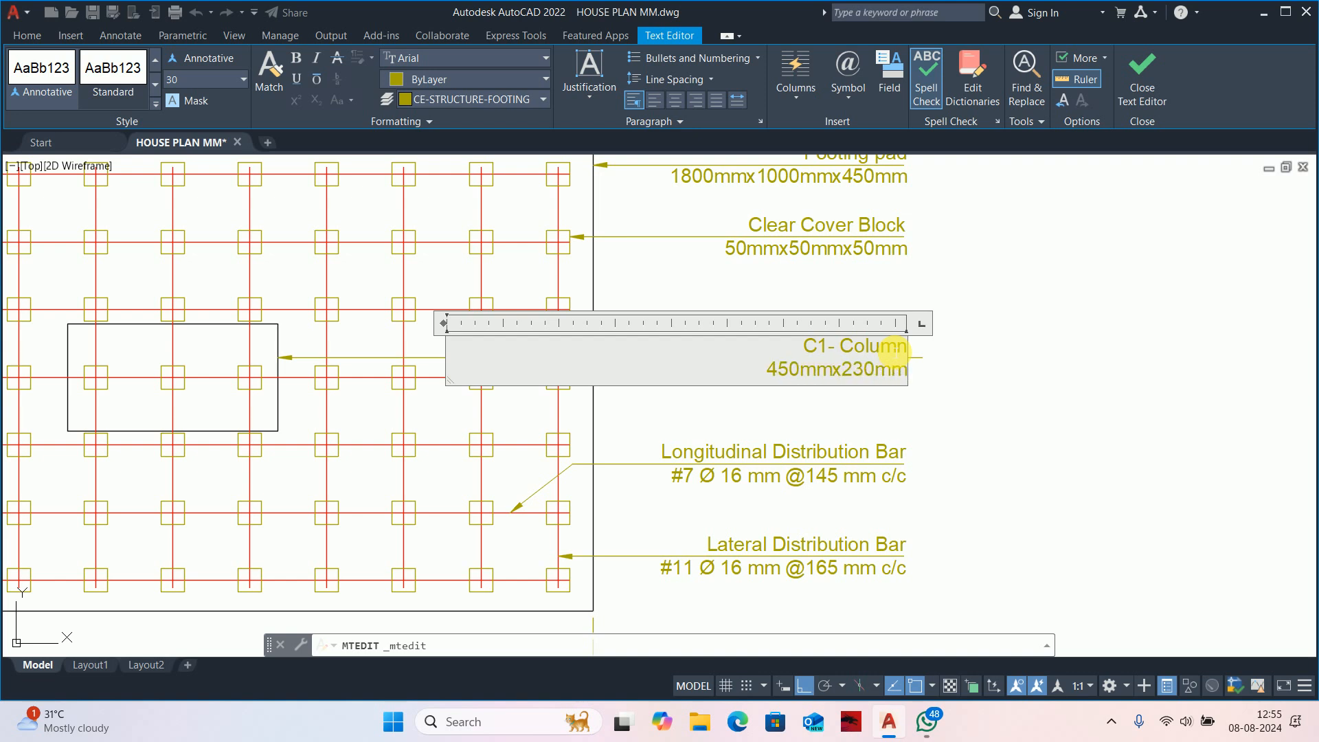
left_click(1038, 372)
key("Escape")
key("Escape")
scroll(794, 336, "down", 3)
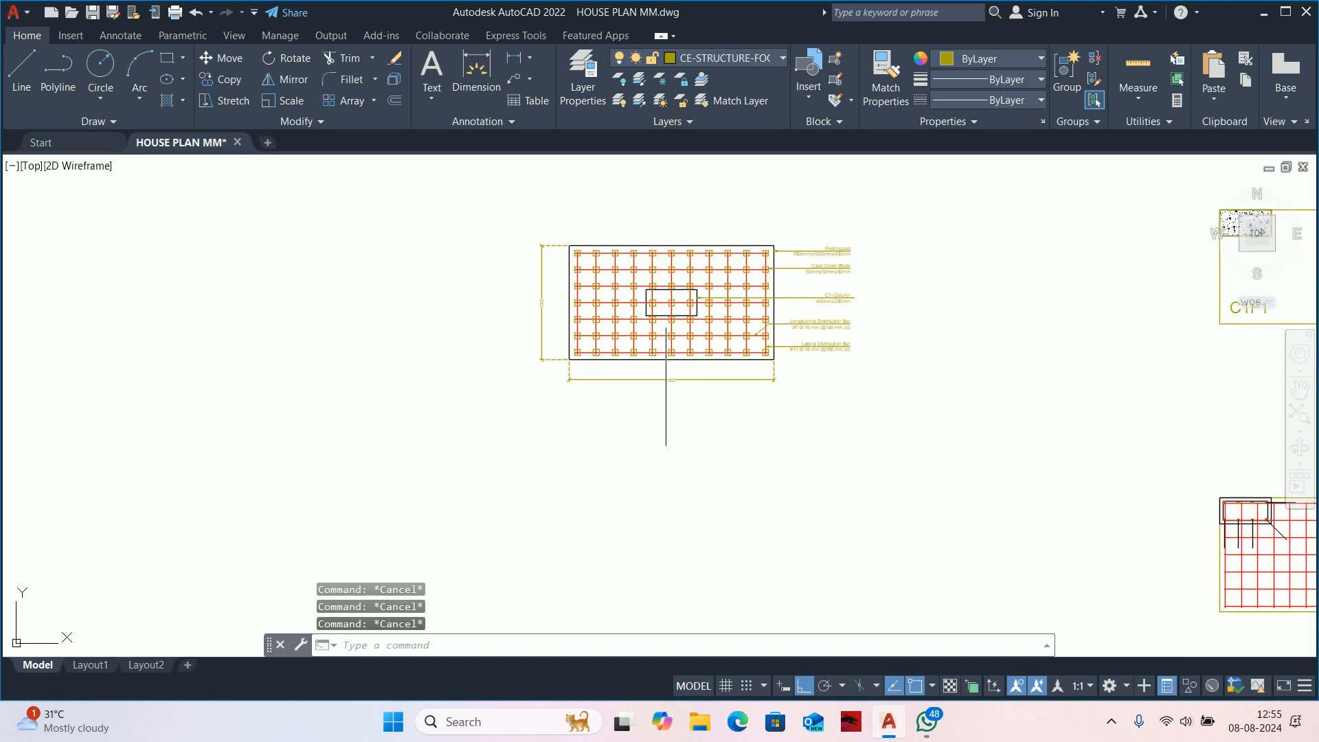
Review the labels on the footing reinforcement plan and the dimensioned column cross-section detail.
scroll(669, 337, "up", 2)
scroll(989, 295, "up", 2)
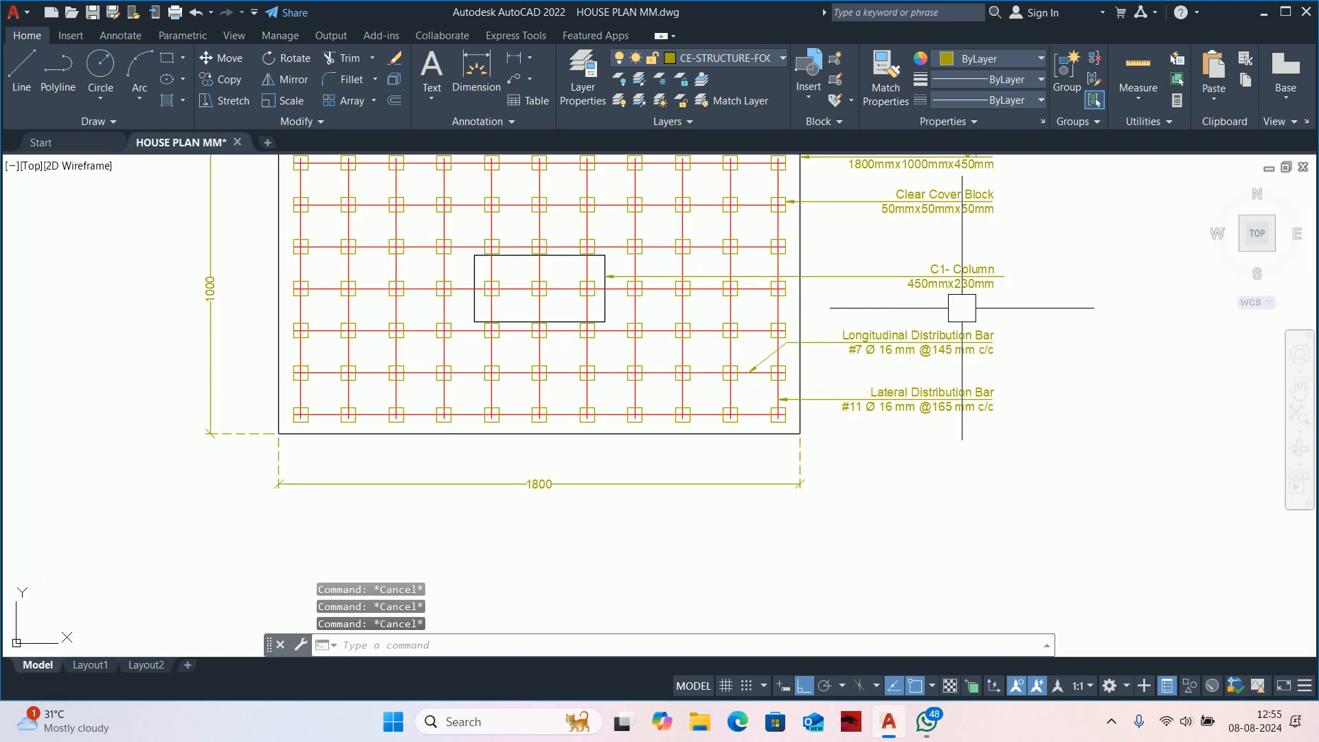
scroll(544, 338, "down", 6)
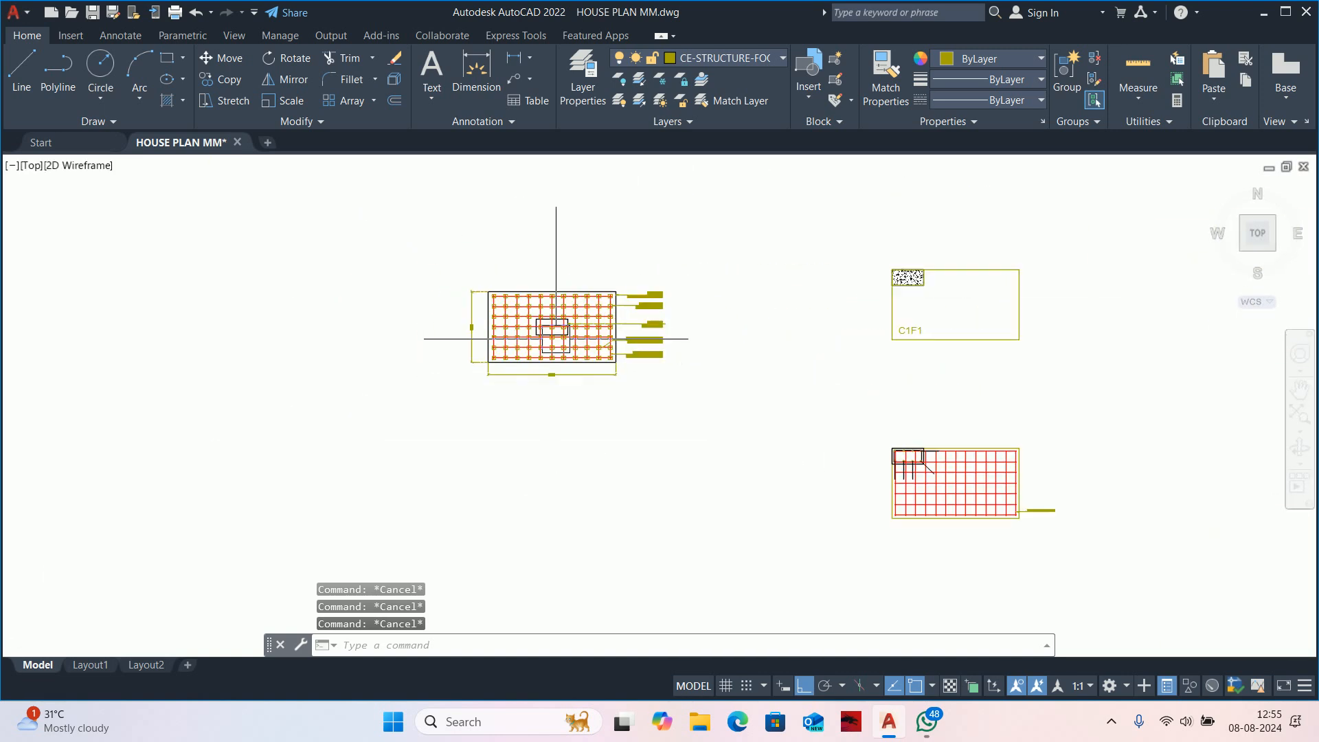
mouse_move(484, 323)
middle_mouse_down()
mouse_move(560, 355)
mouse_move(602, 405)
middle_mouse_up()
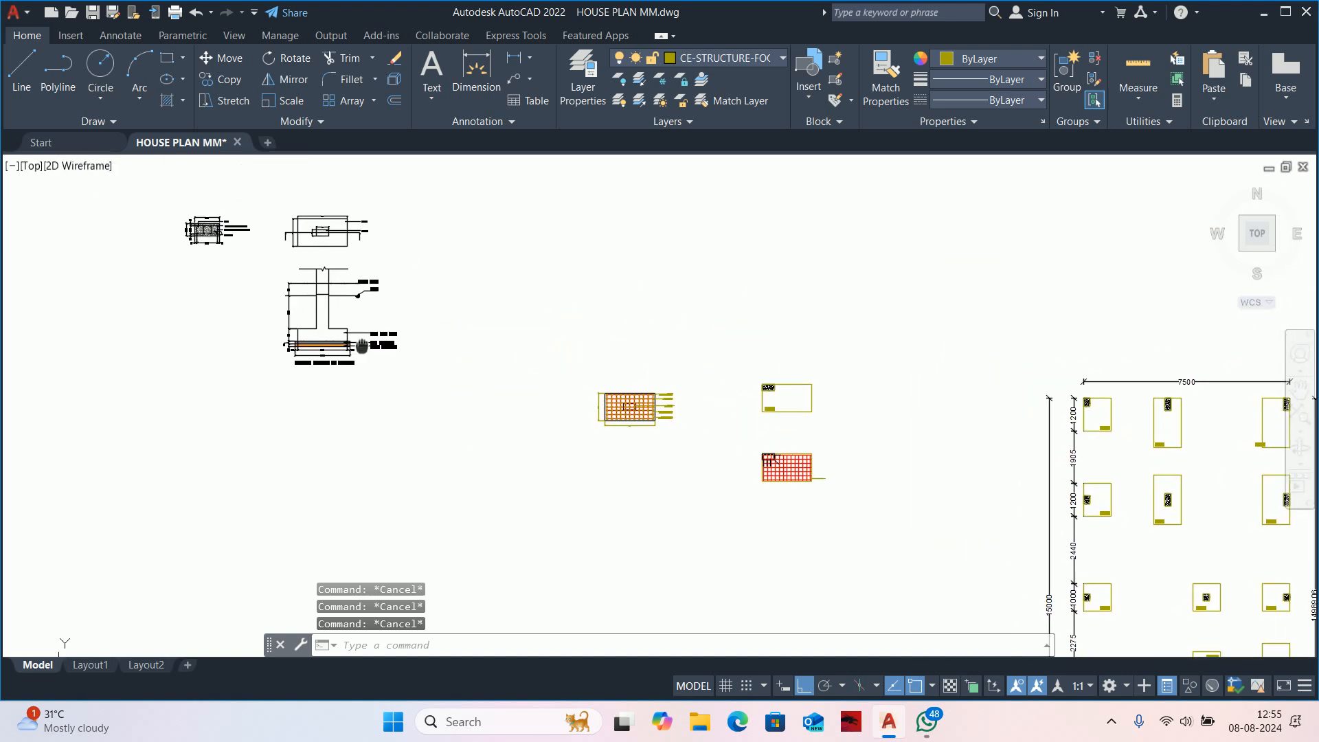
scroll(181, 220, "up", 2)
middle_click_drag(181, 220, 439, 330)
scroll(456, 336, "up", 2)
scroll(571, 412, "down", 3)
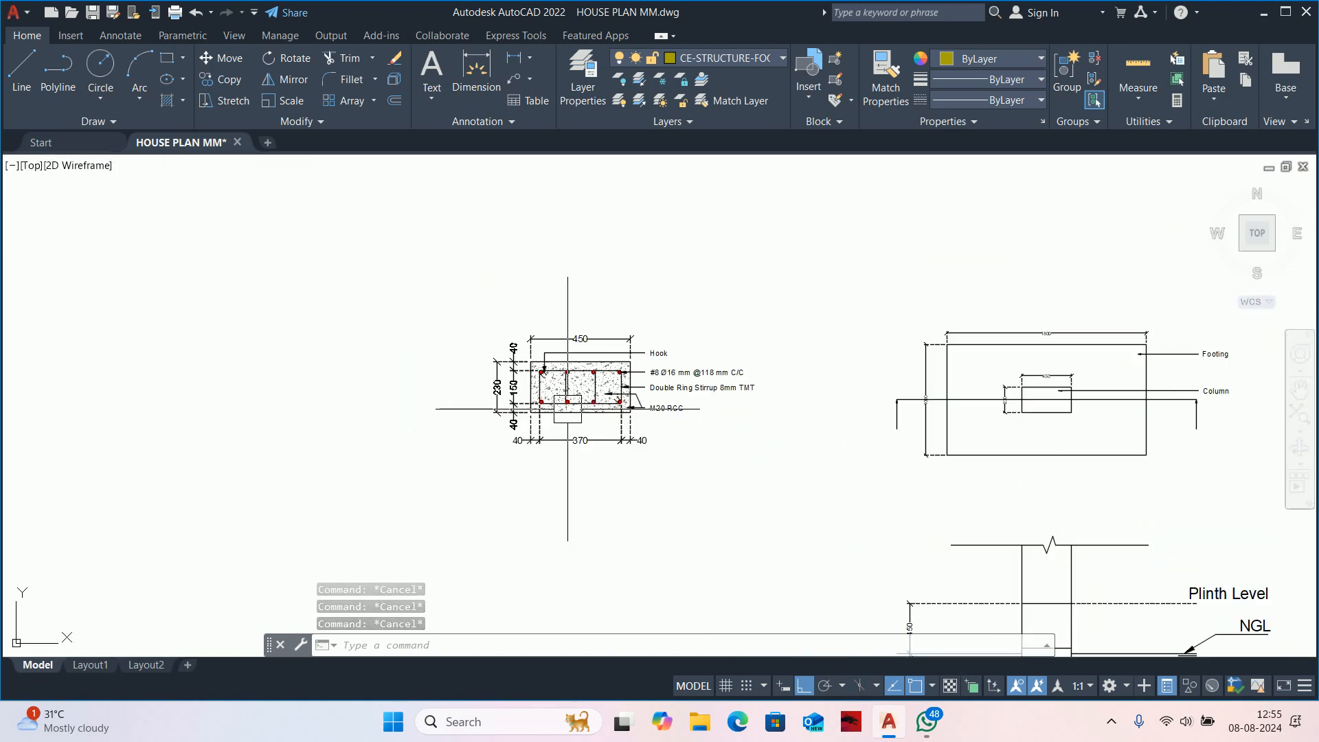
scroll(660, 408, "down", 9)
middle_click_drag(892, 535, 699, 428)
scroll(712, 431, "up", 5)
scroll(713, 388, "up", 4)
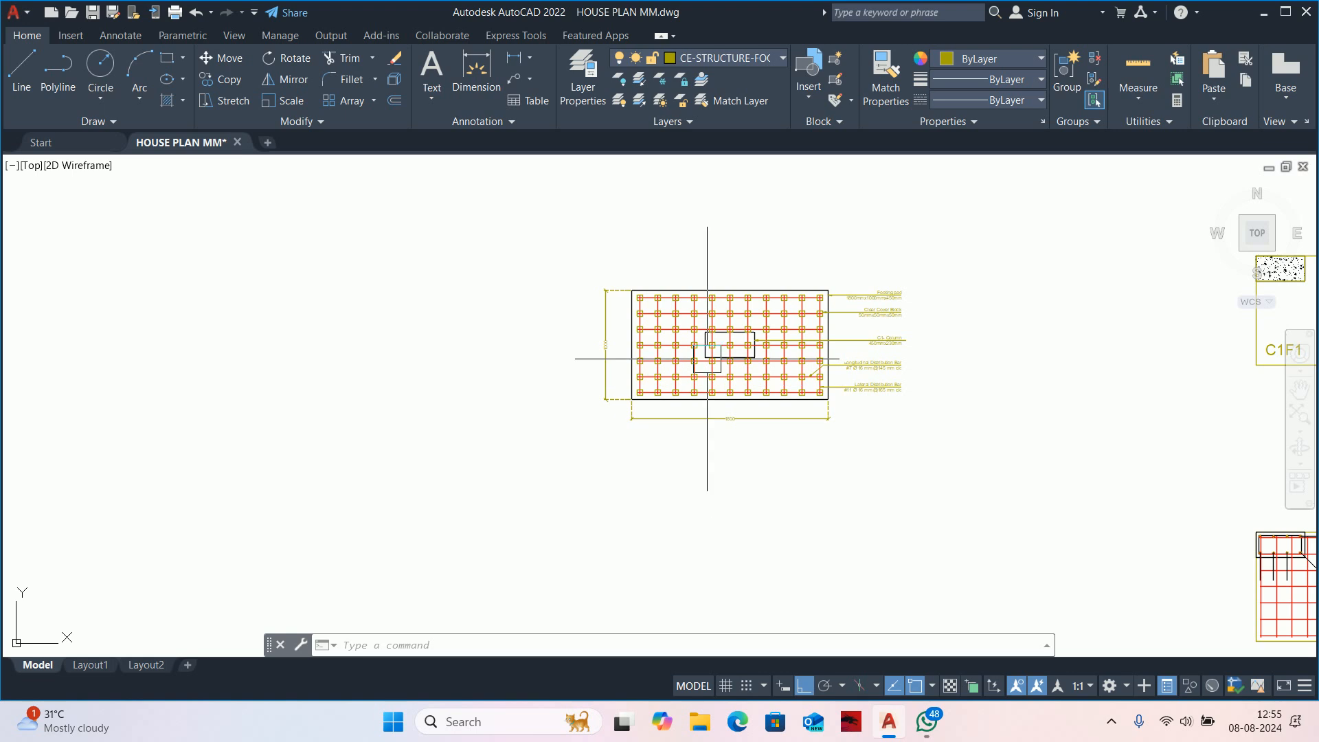
Examine how the footing plan relates to the other footing drawings, and inspect the column c1 block.
scroll(706, 357, "down", 9)
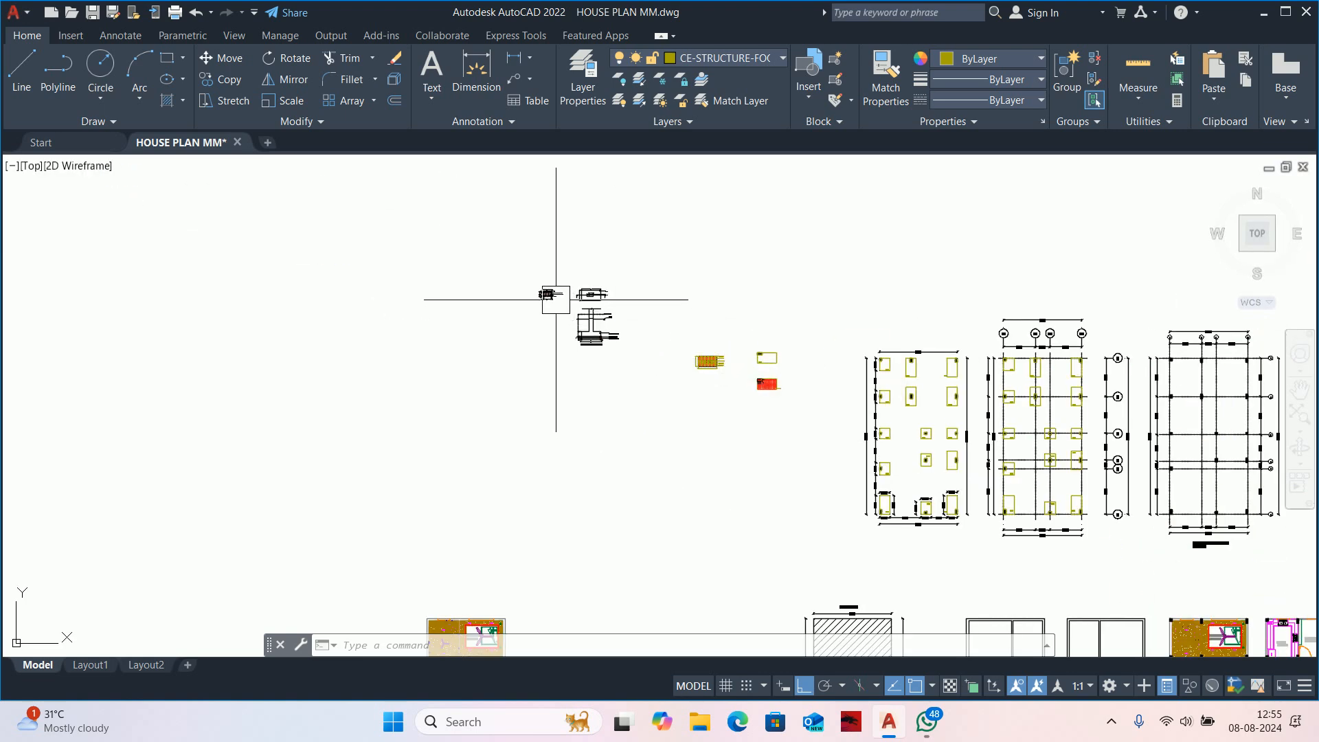
scroll(552, 302, "up", 8)
scroll(552, 302, "down", 7)
key("Escape")
key("Escape")
key("Escape")
scroll(689, 393, "up", 6)
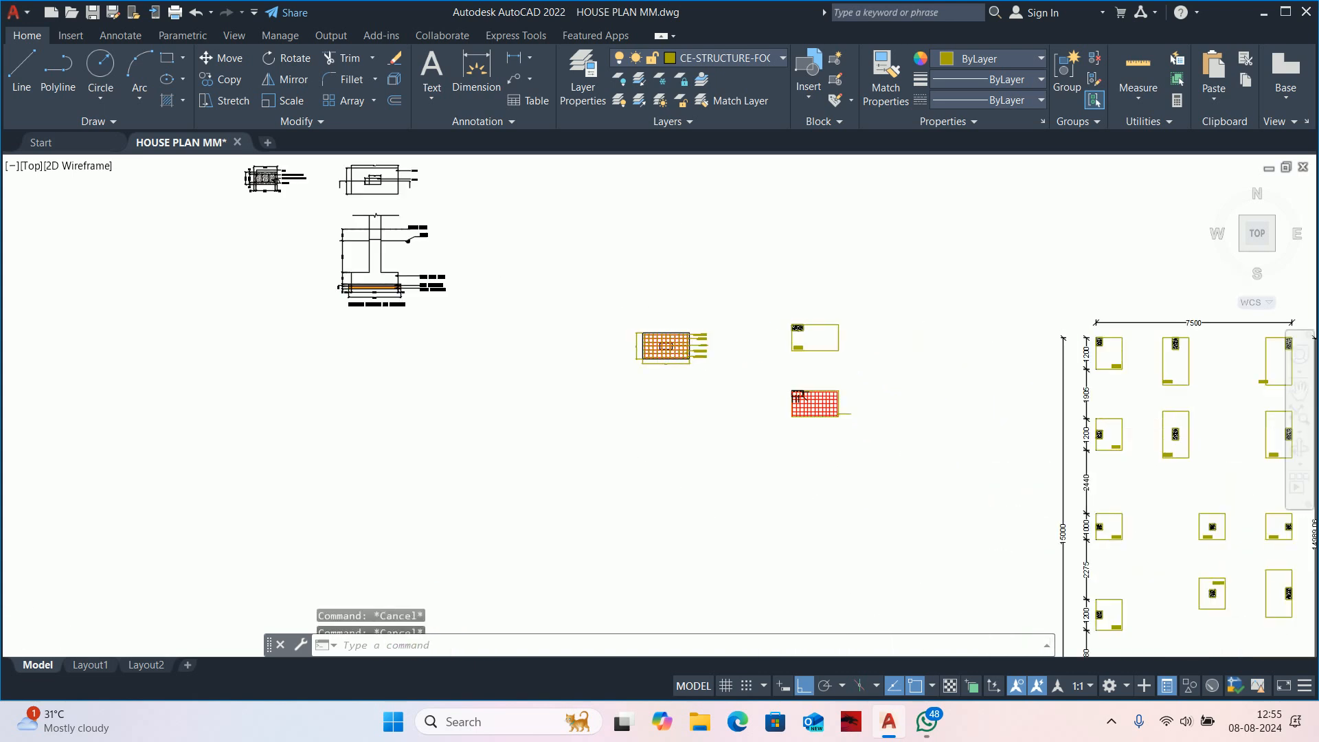
middle_click_drag(689, 394, 705, 478)
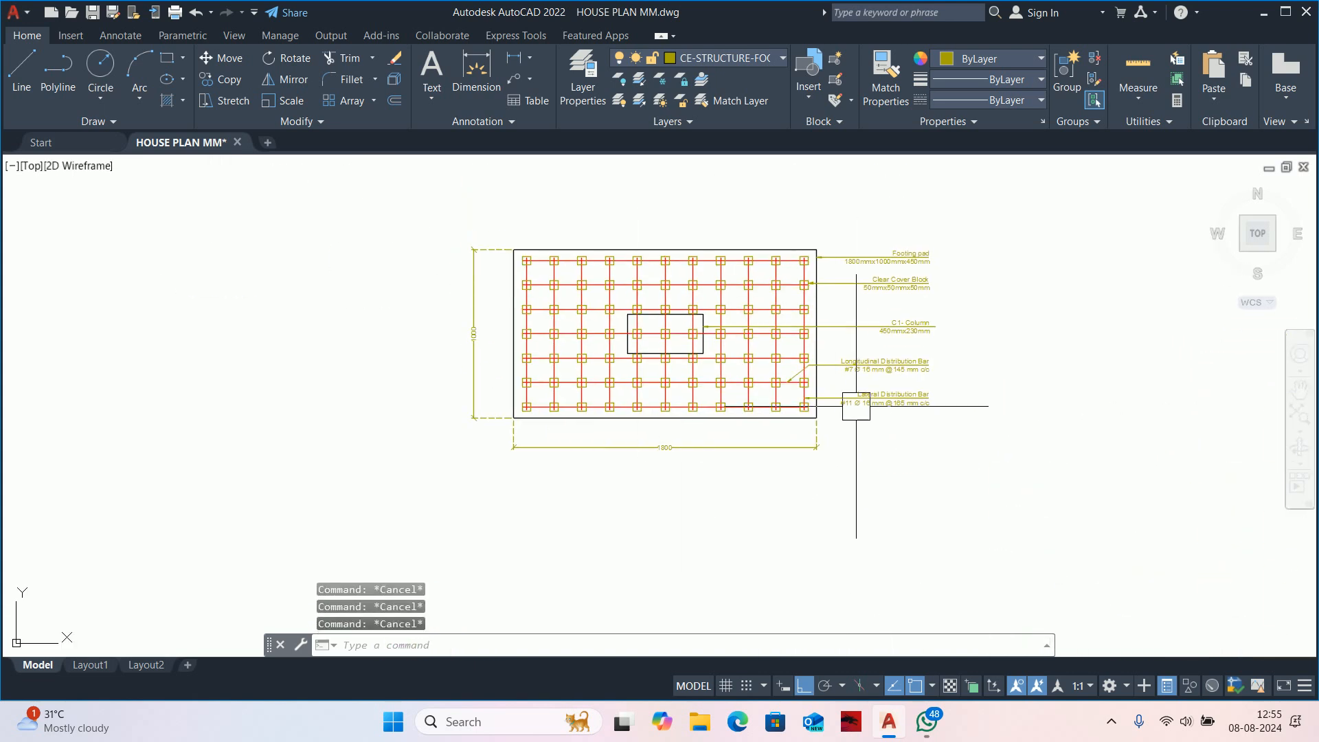
scroll(681, 352, "down", 2)
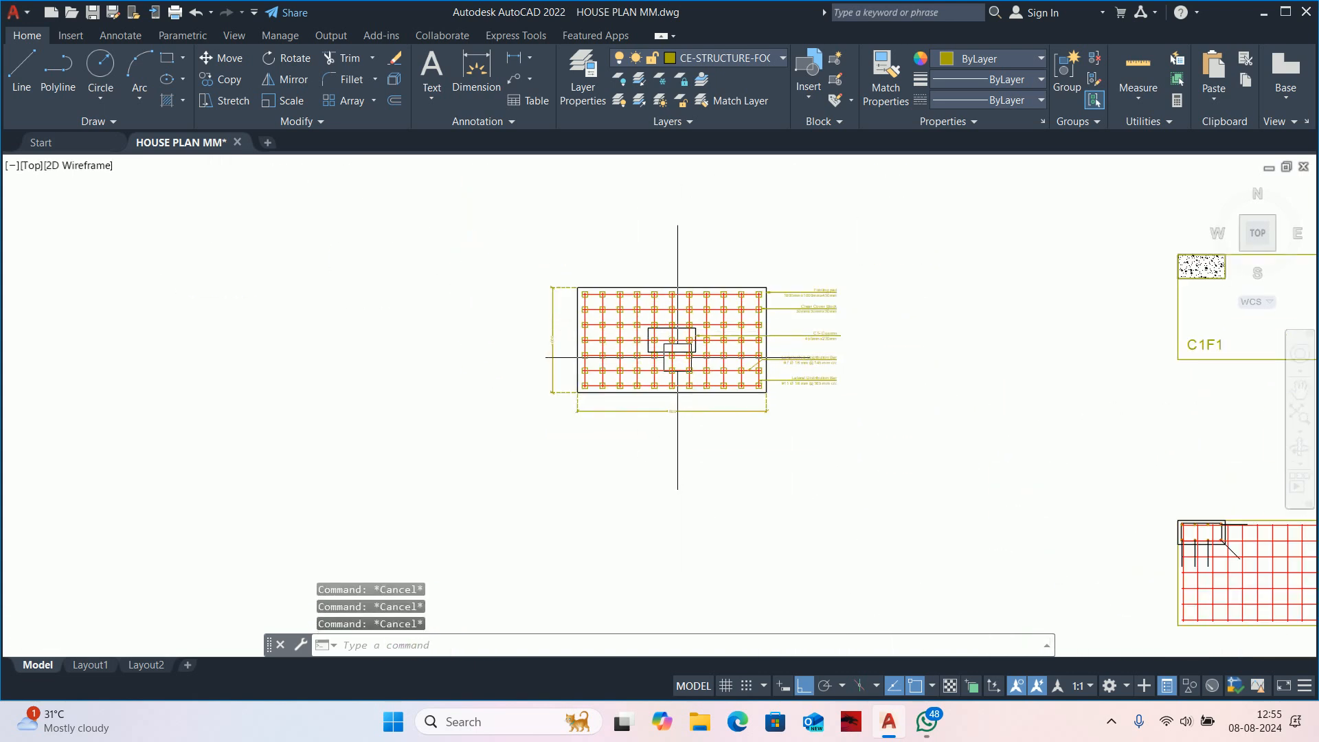
scroll(677, 357, "down", 4)
middle_click_drag(494, 337, 559, 394)
middle_click_drag(212, 239, 446, 350)
scroll(337, 255, "up", 6)
left_click(332, 257)
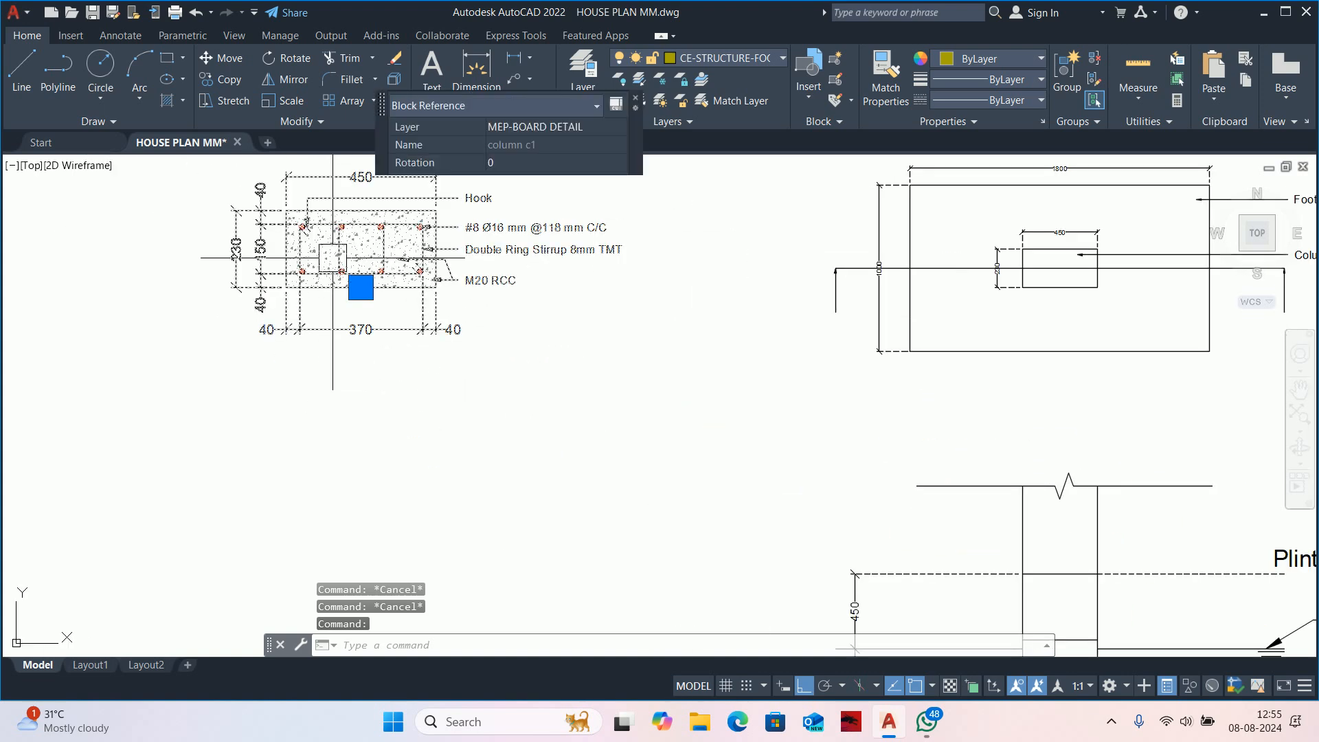
scroll(333, 258, "down", 5)
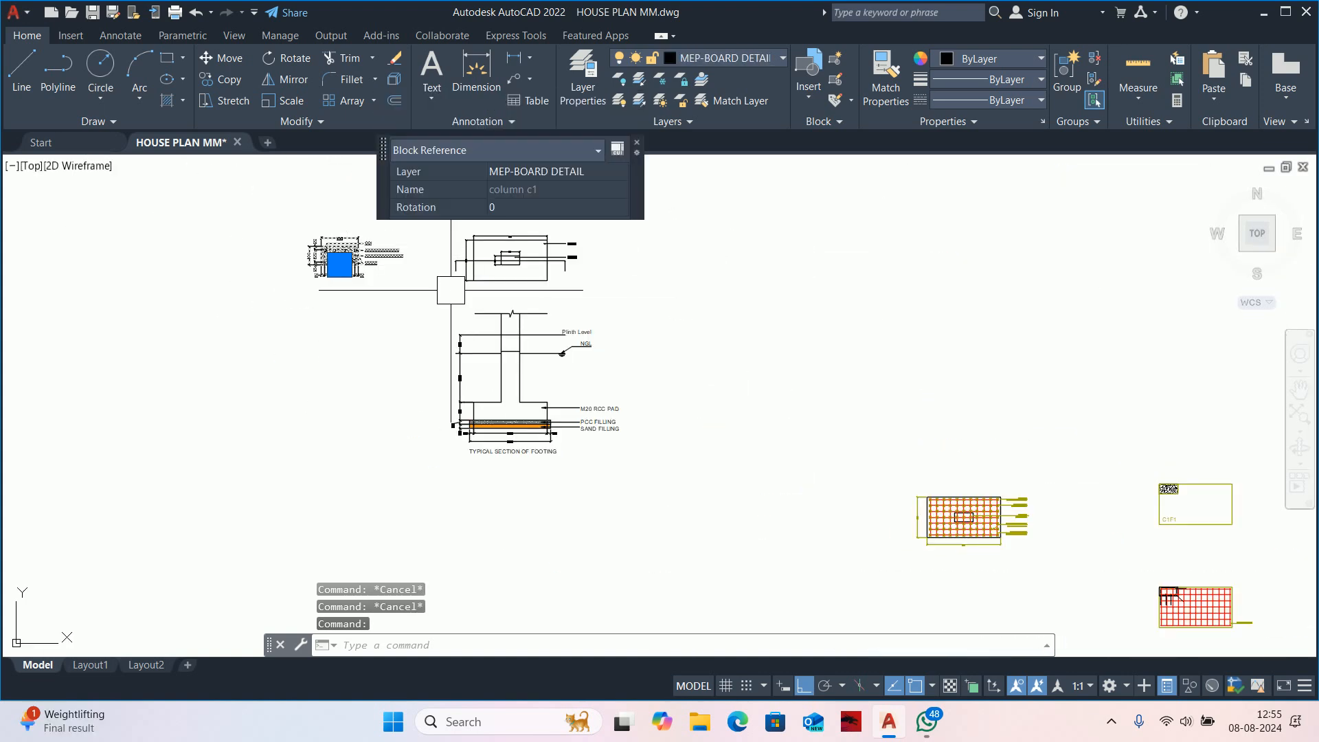
key("Escape")
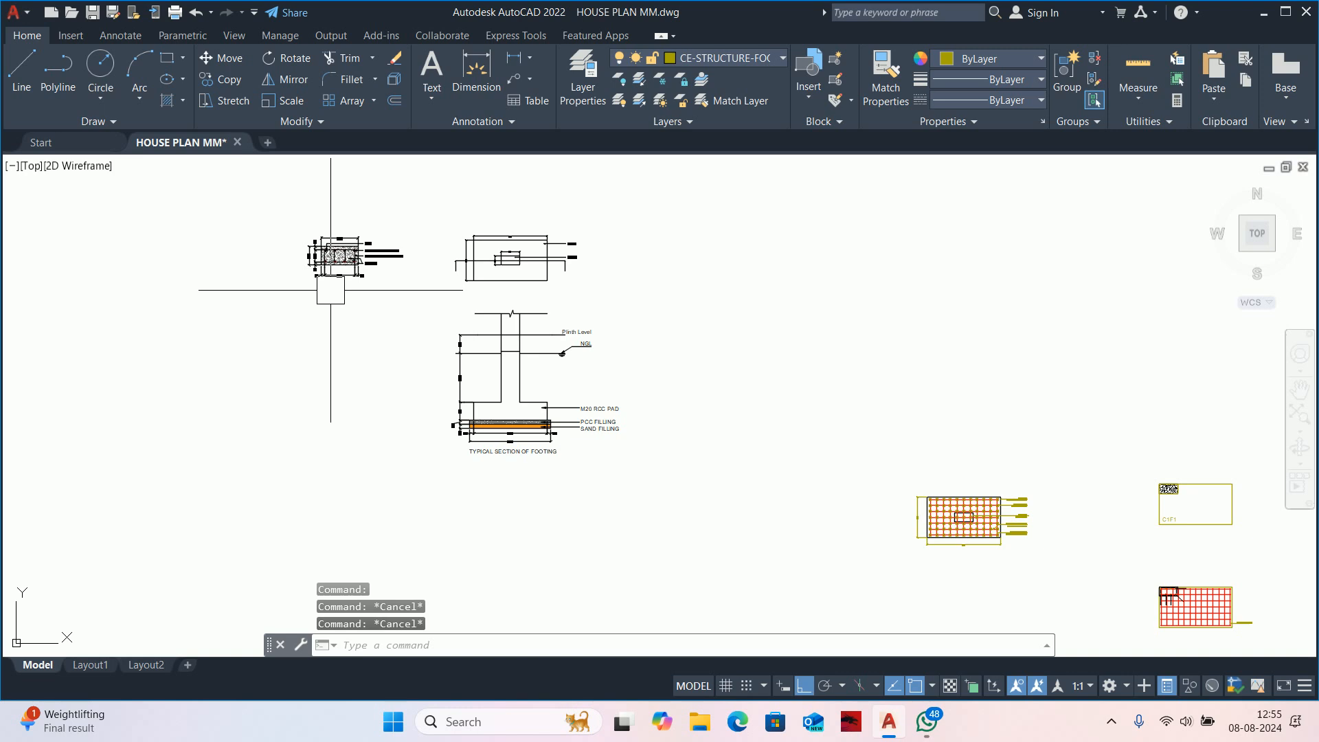
Insert the column c1 block, redefining its existing definition, in the empty area between the typical footing section and the reinforcement plan.
type("i")
key("Return")
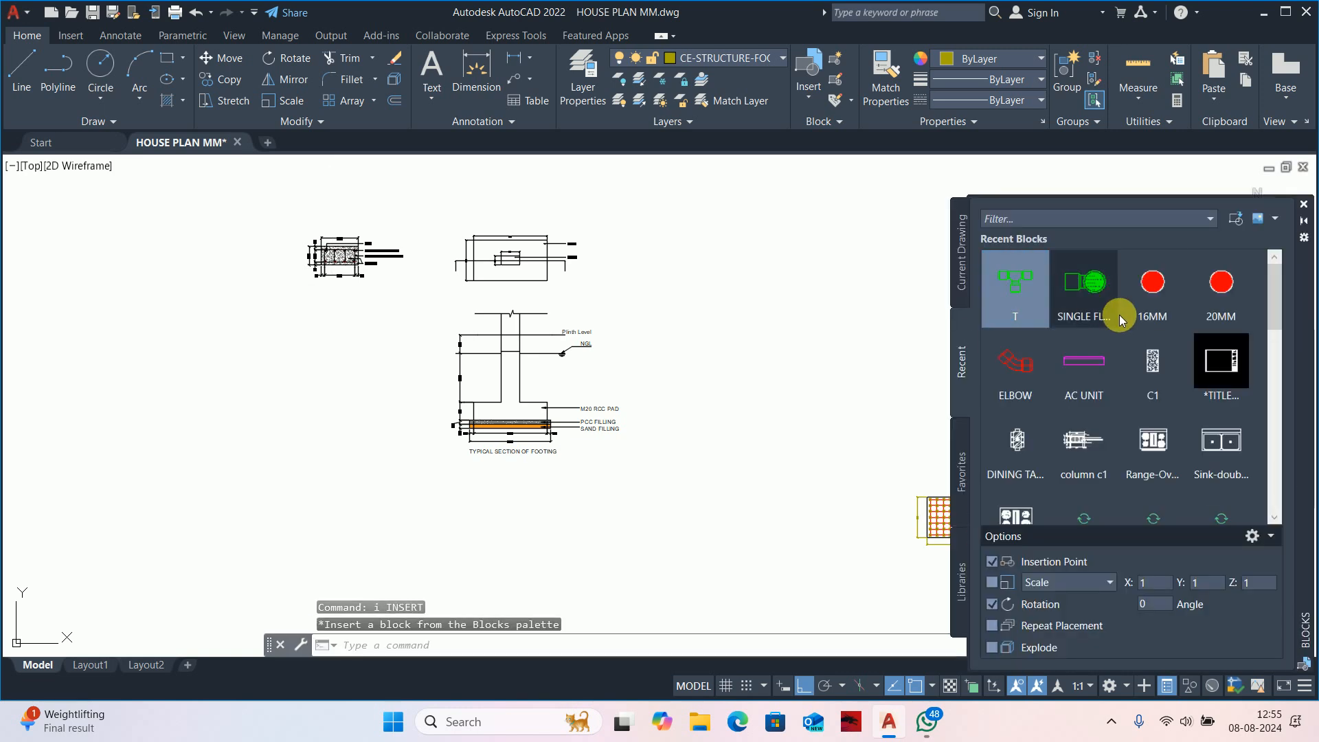
left_click(1070, 442)
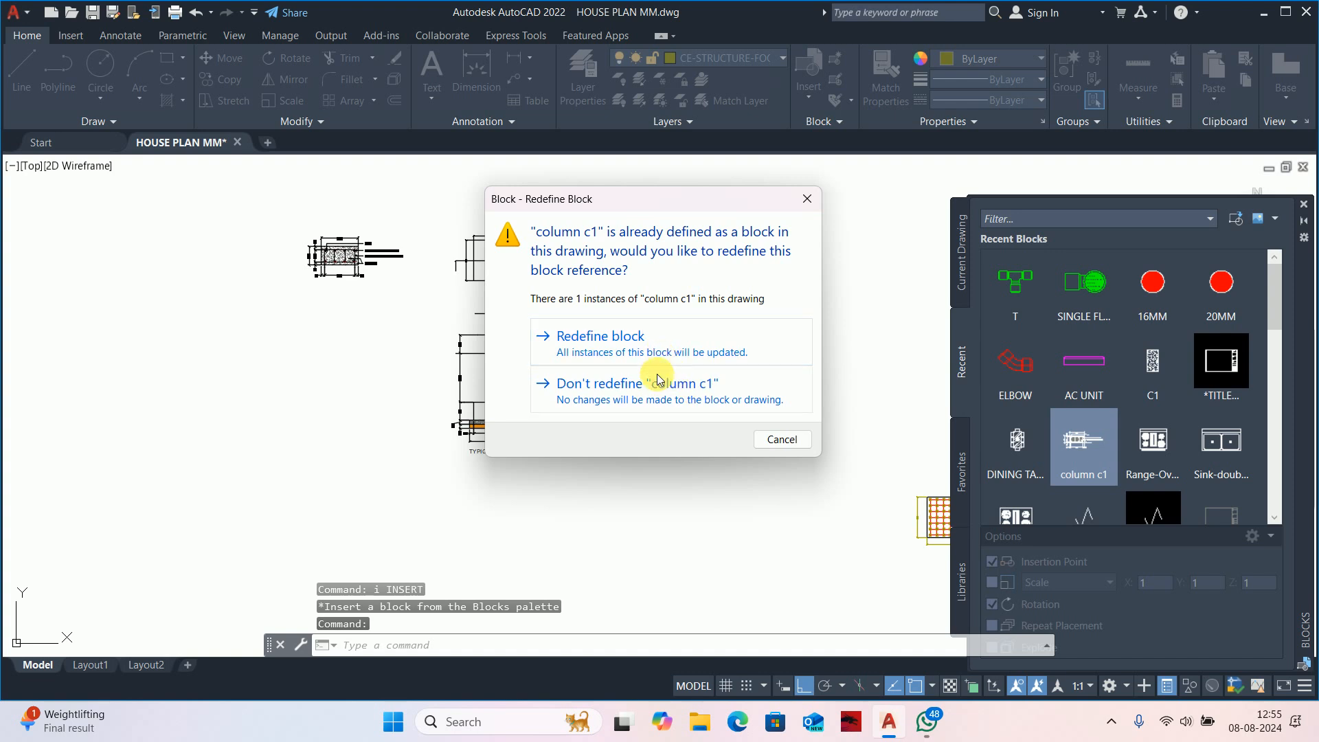
left_click(654, 352)
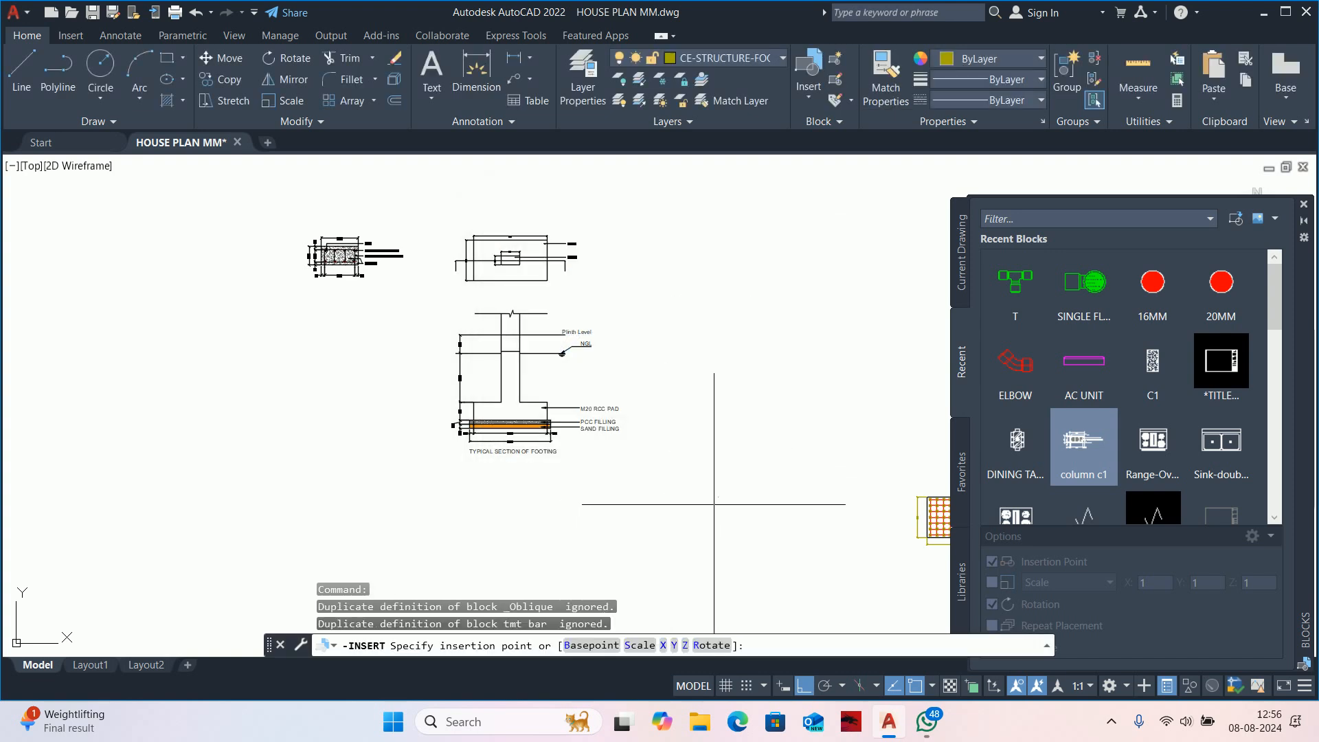
middle_click_drag(677, 506, 524, 406)
left_click(514, 439)
left_click(536, 447)
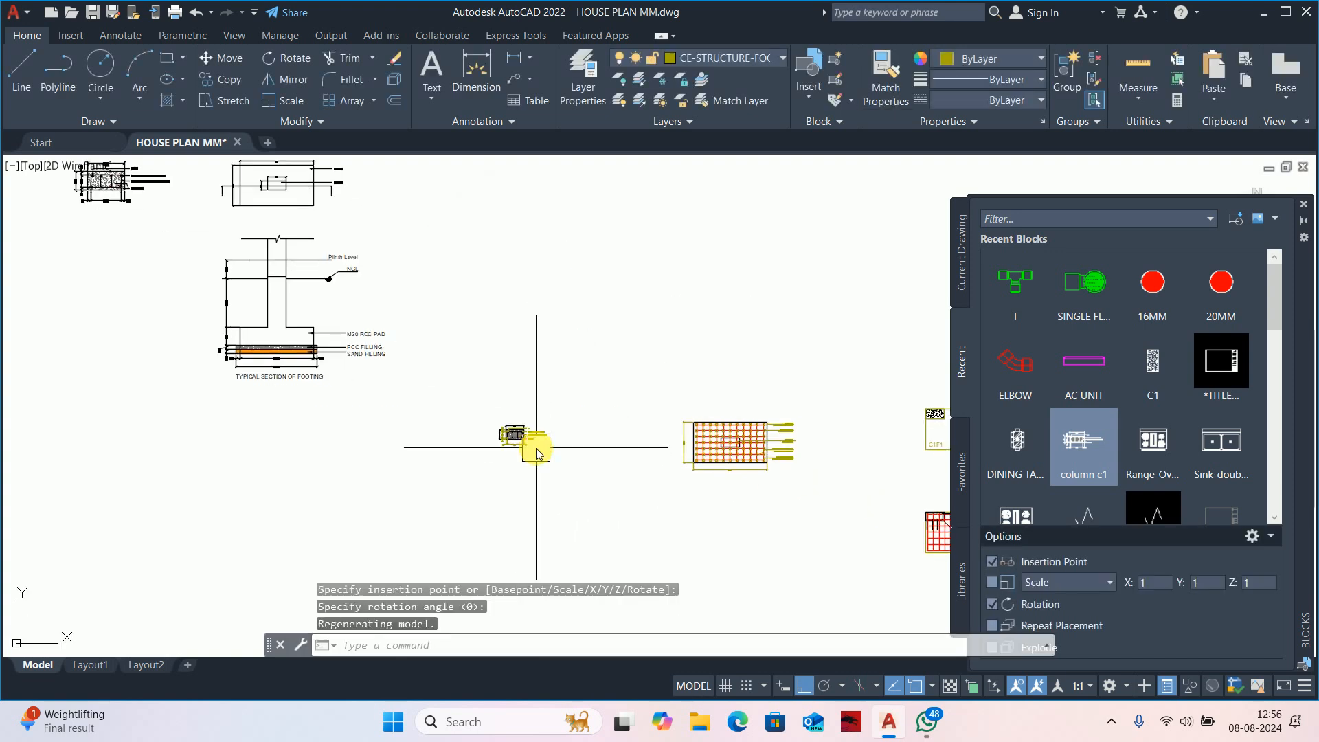
key("Escape")
key("Escape")
left_click(1303, 205)
Explode the newly inserted column c1 block into separate objects.
scroll(559, 456, "up", 10)
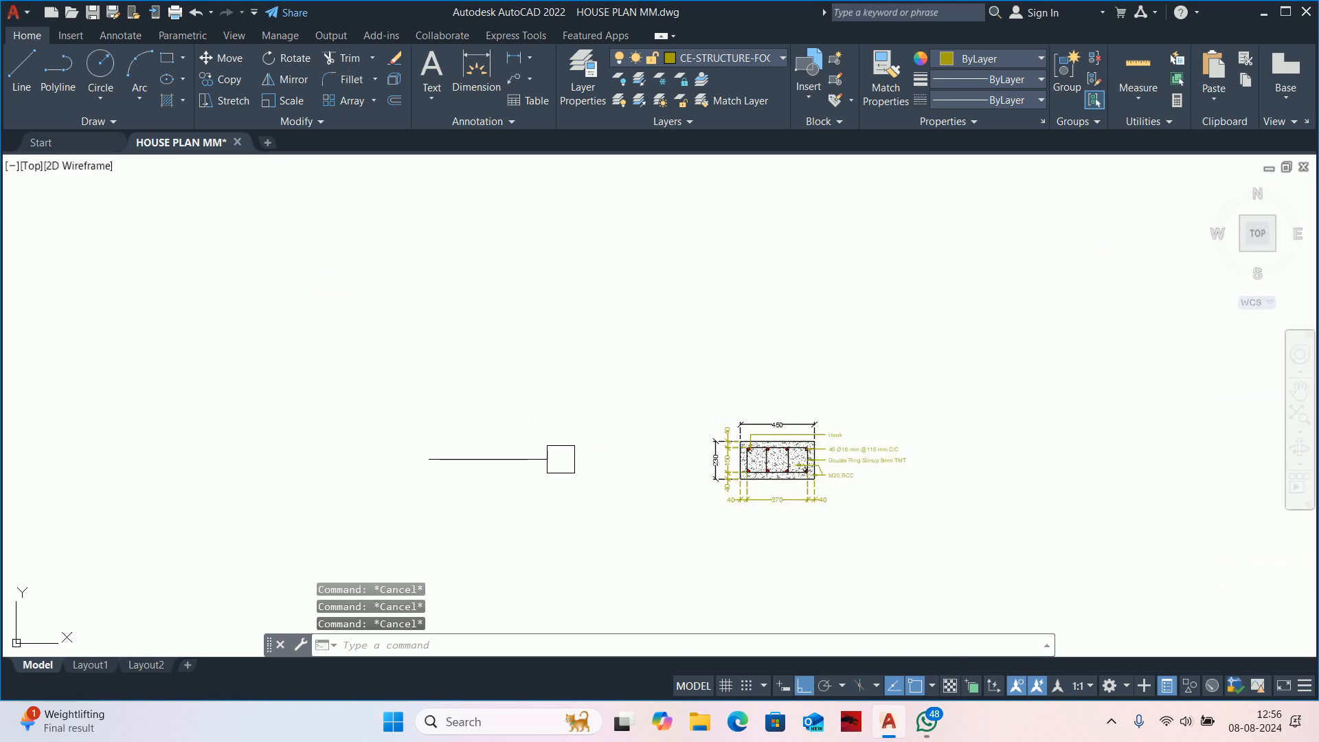
type("x")
key("Return")
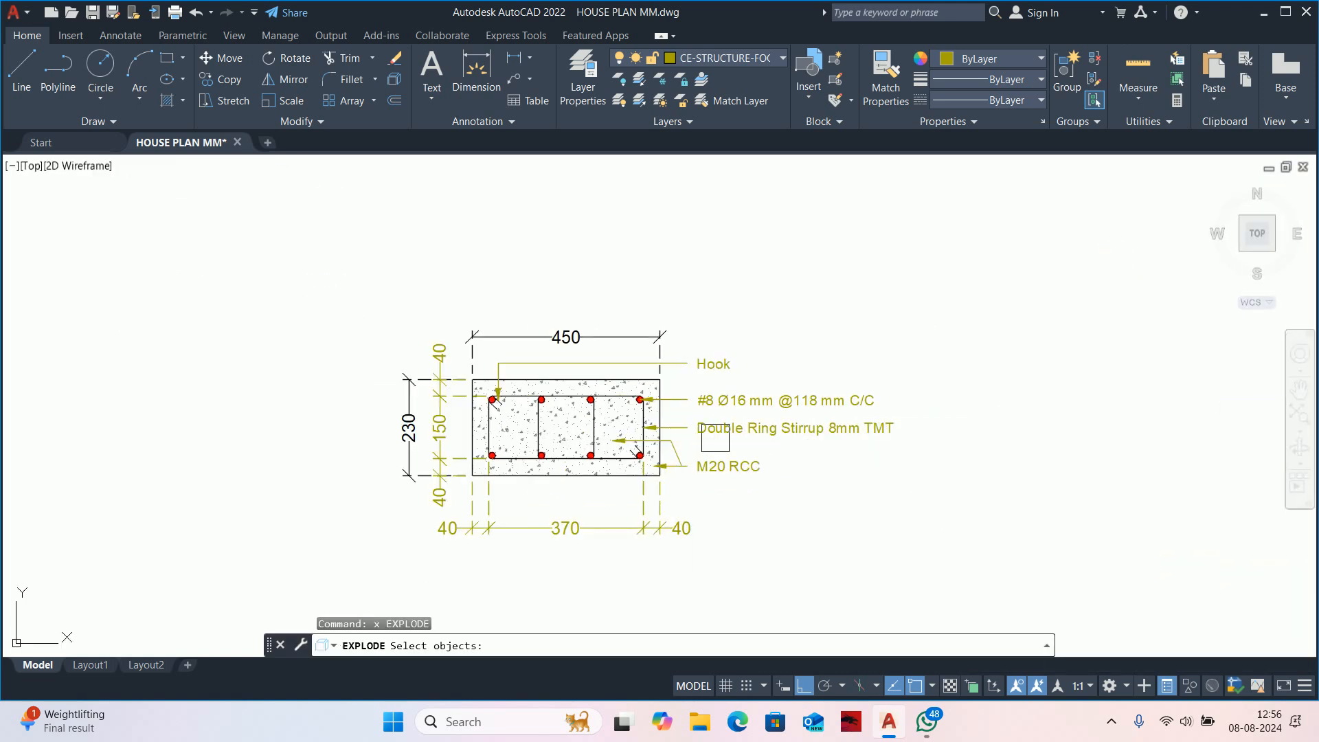
left_click(680, 438)
key("Escape")
Erase the text labels and their leaders beside the exploded column cross-section.
scroll(553, 374, "down", 8)
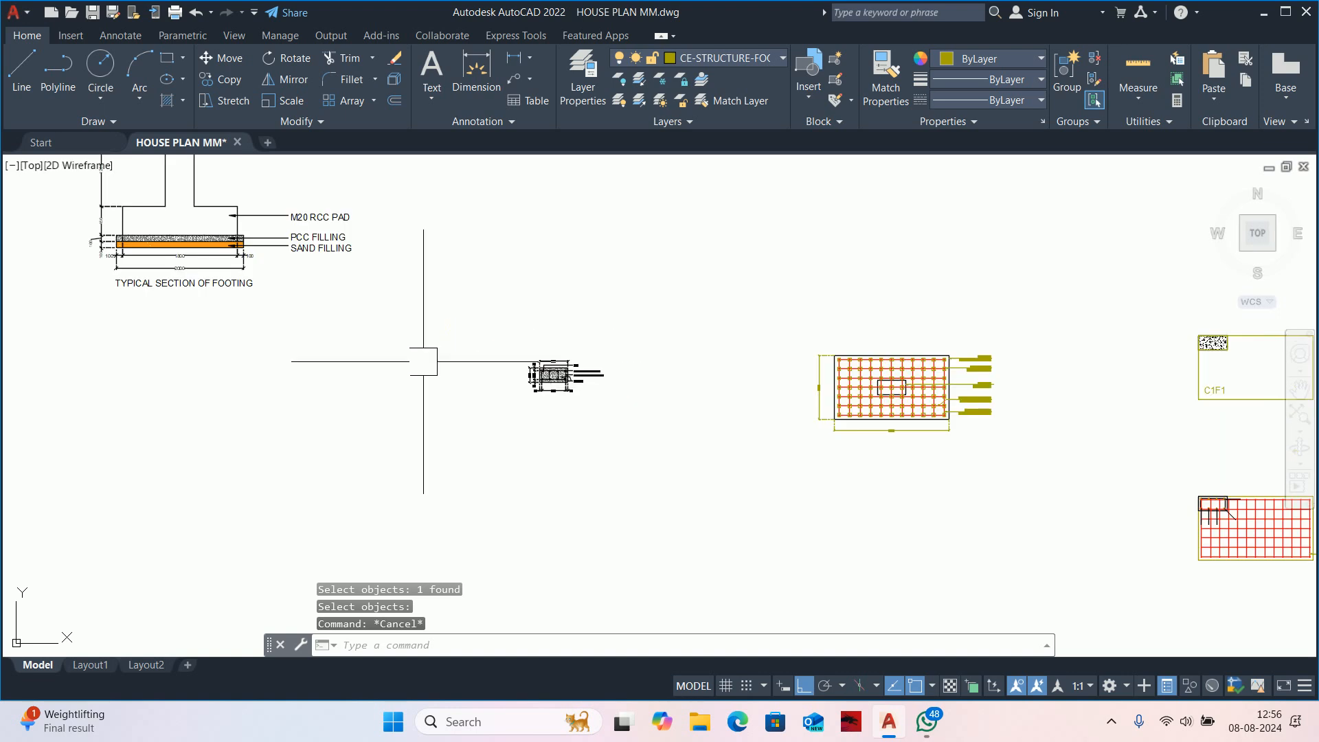
scroll(632, 378, "up", 6)
left_click(540, 480)
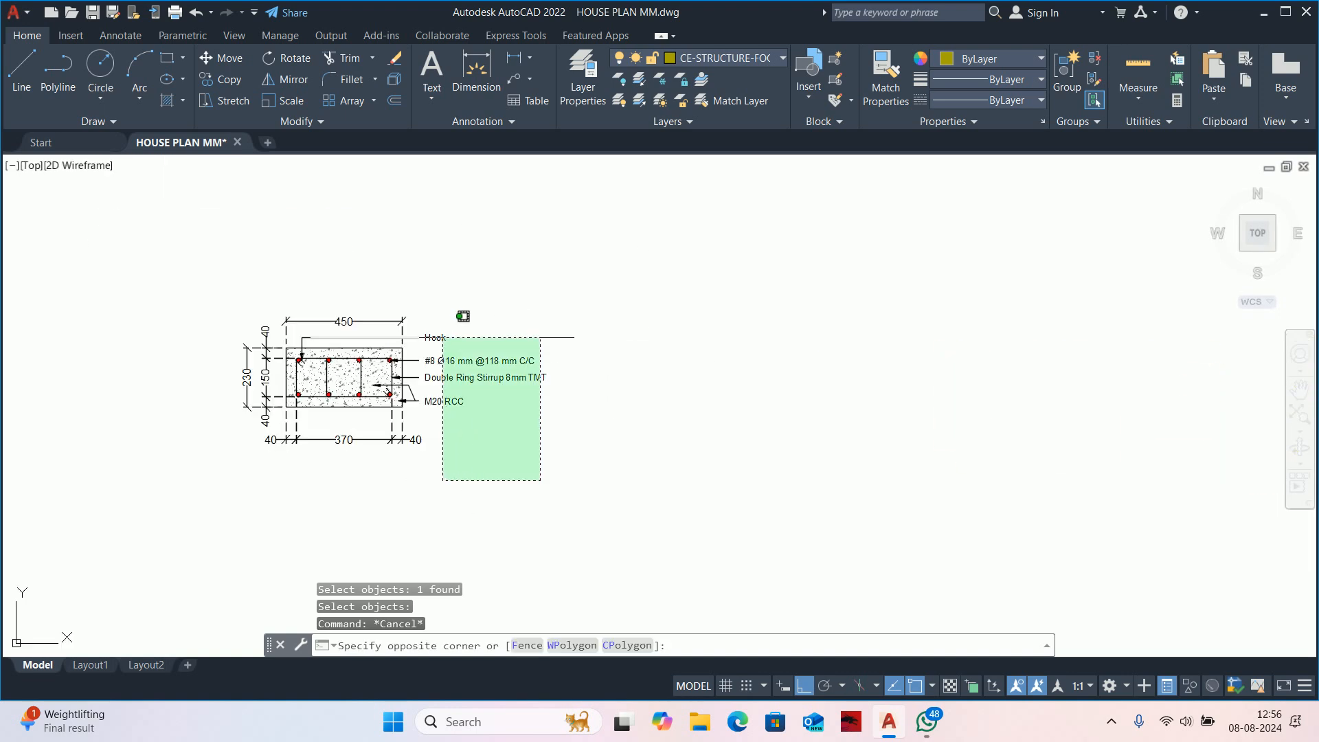
left_click(415, 304)
key("Delete")
Erase the horizontal dimensions below the exploded column section and the leftover bent leader at its right side.
middle_click_drag(406, 389, 589, 377)
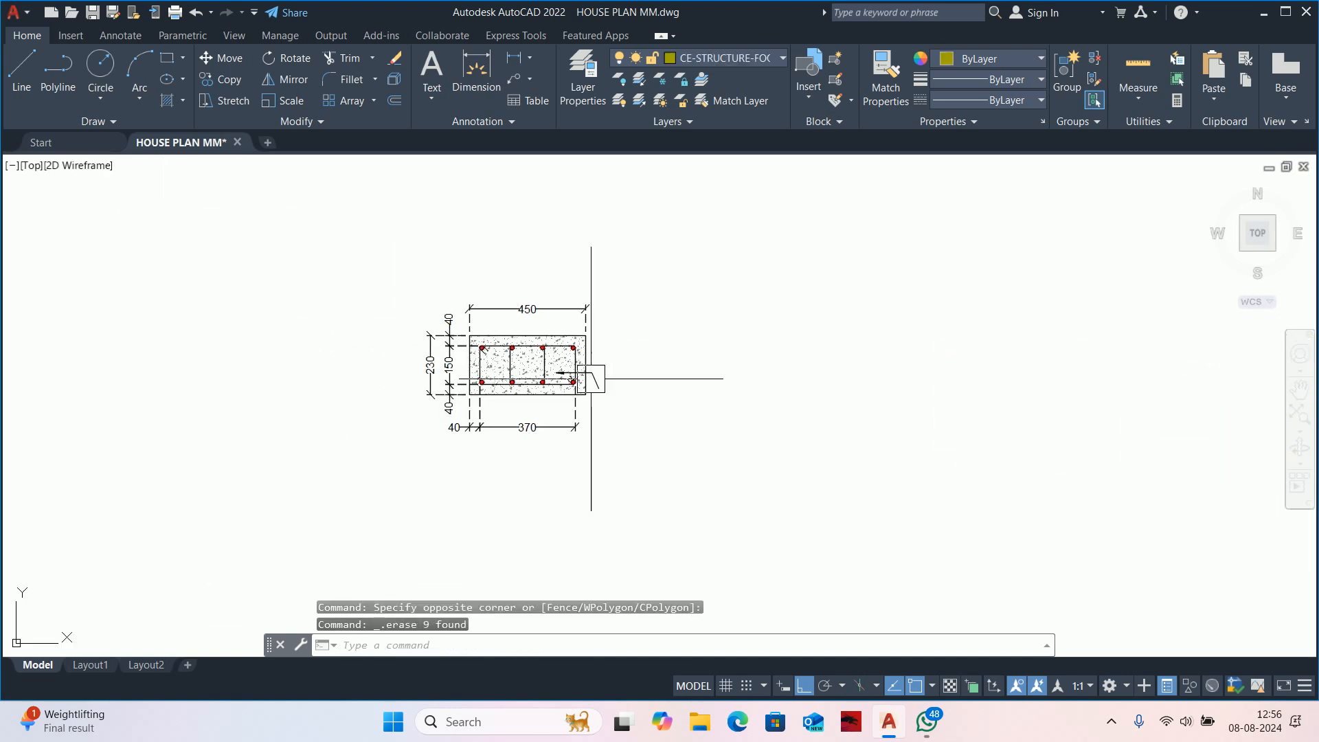
left_click(639, 454)
left_click(433, 416)
key("Delete")
scroll(649, 365, "up", 4)
left_click(516, 423)
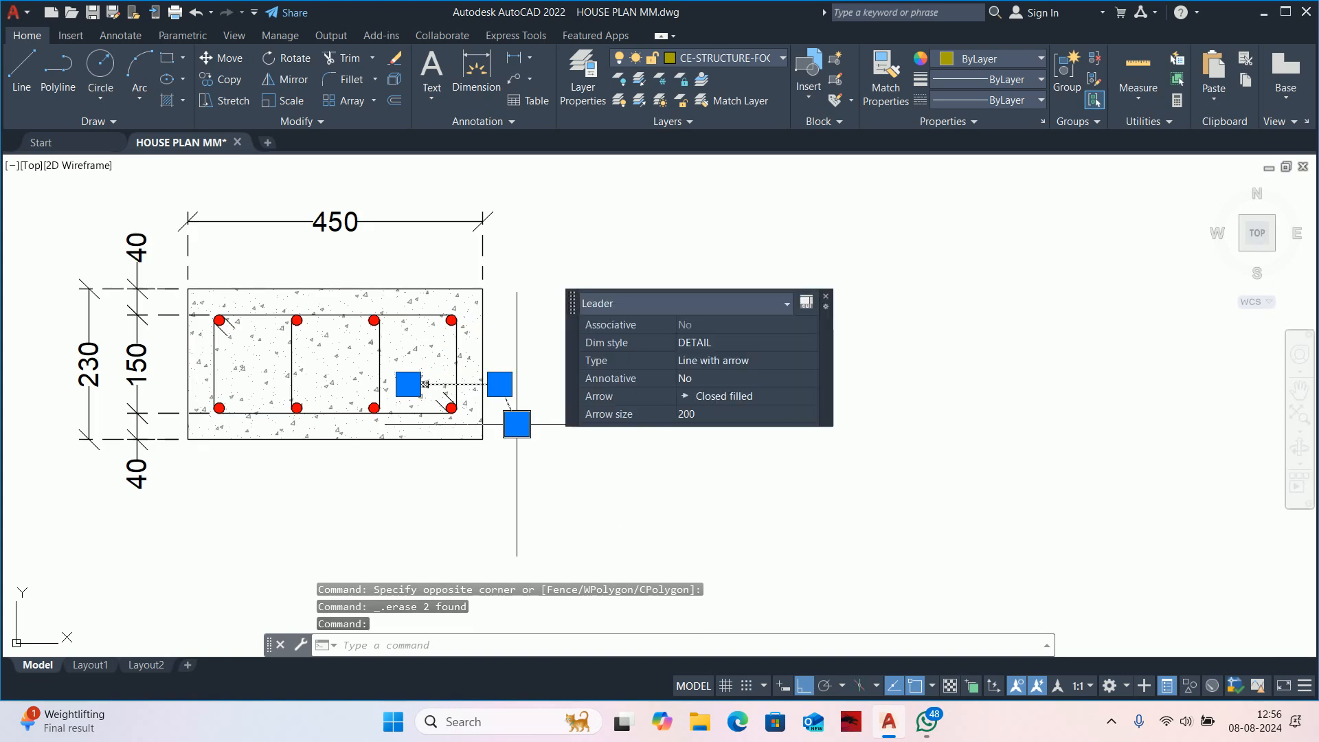
key("Delete")
Erase the vertical dimensions left of the column section and the 450 width dimension above it.
middle_click_drag(320, 439, 744, 435)
left_click(572, 522)
left_click(353, 206)
key("Delete")
middle_click_drag(988, 175, 827, 269)
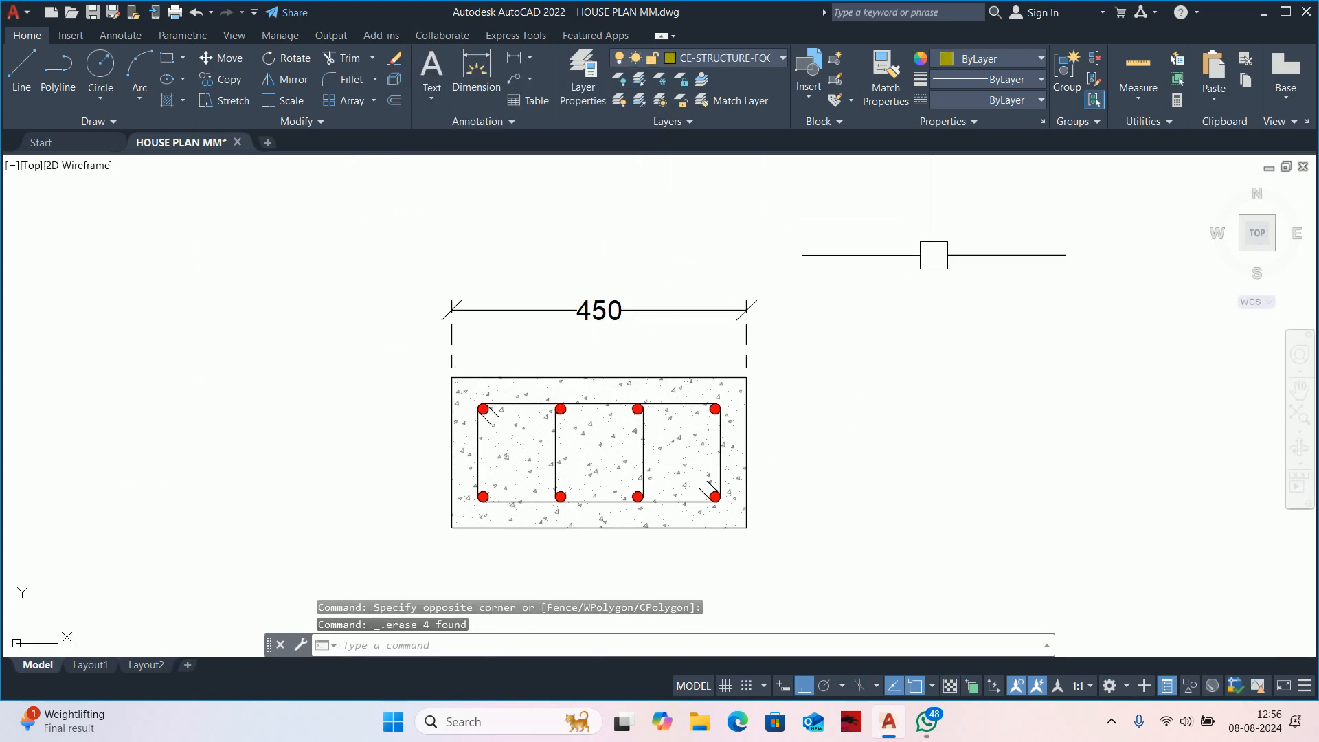
left_click(934, 256)
left_click(477, 312)
key("Delete")
Copy the column's hatch, bars and stirrups without its outline, from the upper-left corner onto the matching column corner in the footing plan.
scroll(474, 322, "down", 1)
scroll(519, 285, "up", 2)
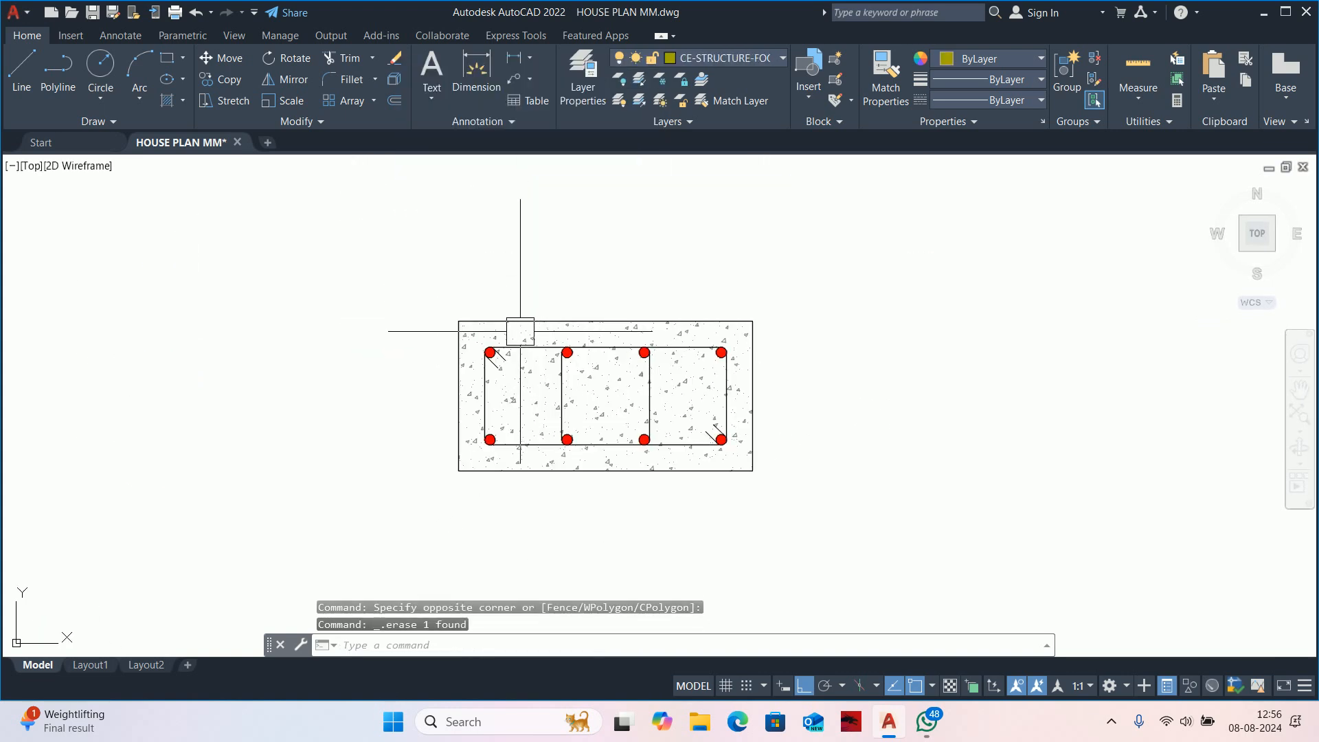
type("co")
key("Return")
left_click(276, 232)
left_click(916, 560)
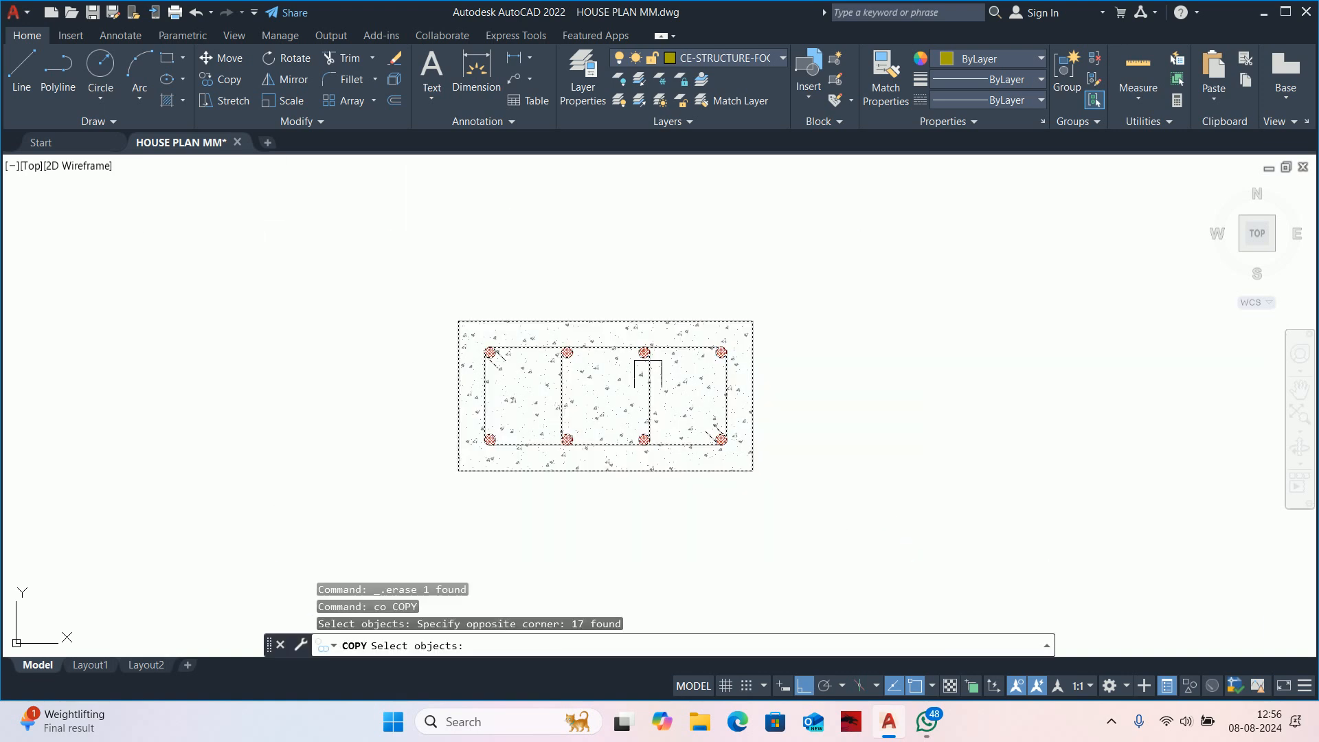
left_click(560, 320, "shift")
key("Return")
left_click(459, 321)
scroll(845, 440, "down", 4)
middle_click_drag(962, 430, 116, 368)
scroll(319, 383, "up", 1)
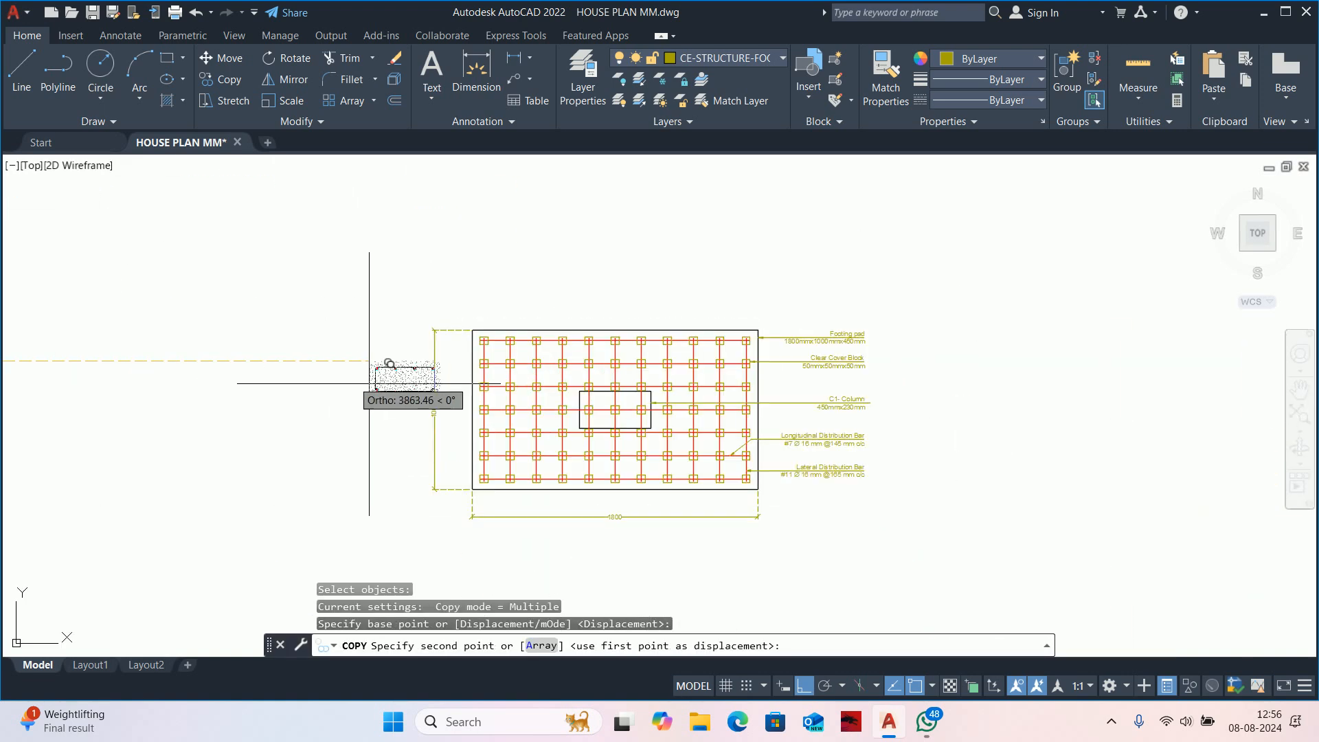
scroll(403, 392, "down", 1)
scroll(629, 385, "up", 1)
scroll(412, 388, "up", 3)
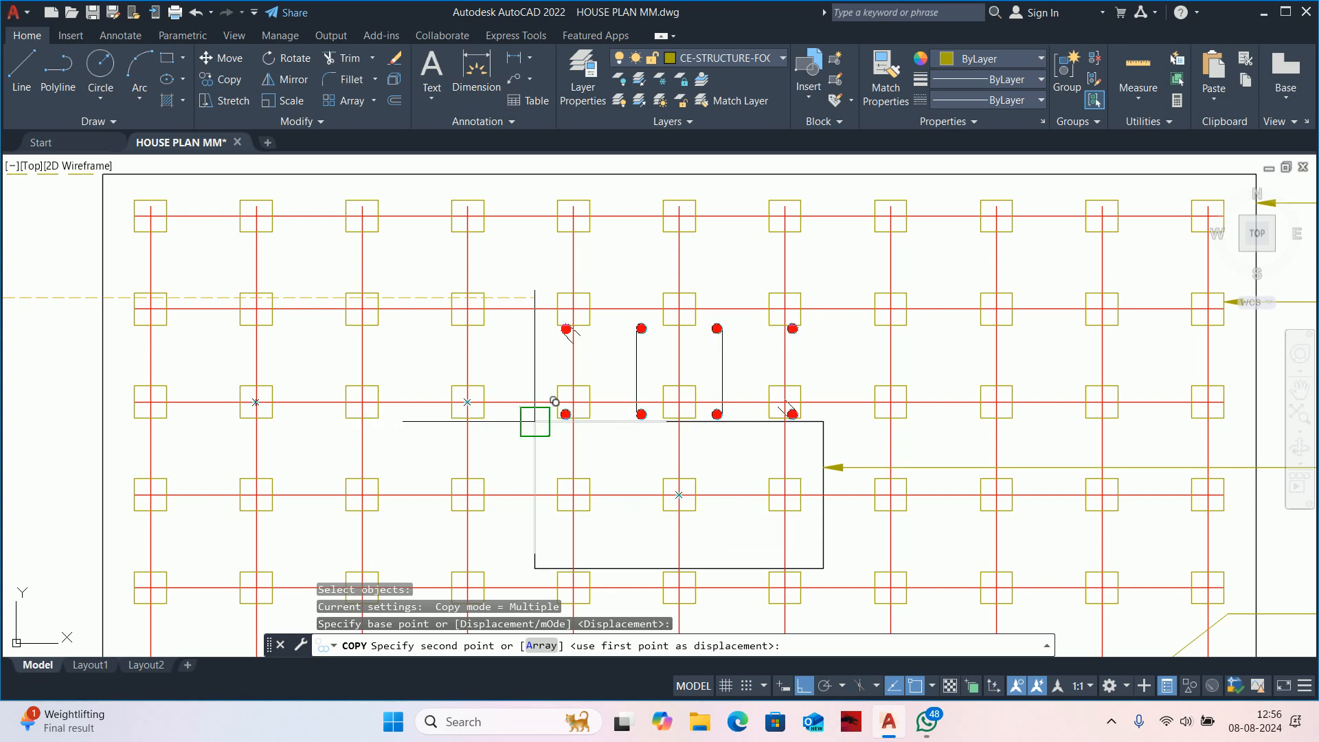
left_click(535, 421)
scroll(742, 474, "down", 1)
key("Escape")
key("Escape")
key("Escape")
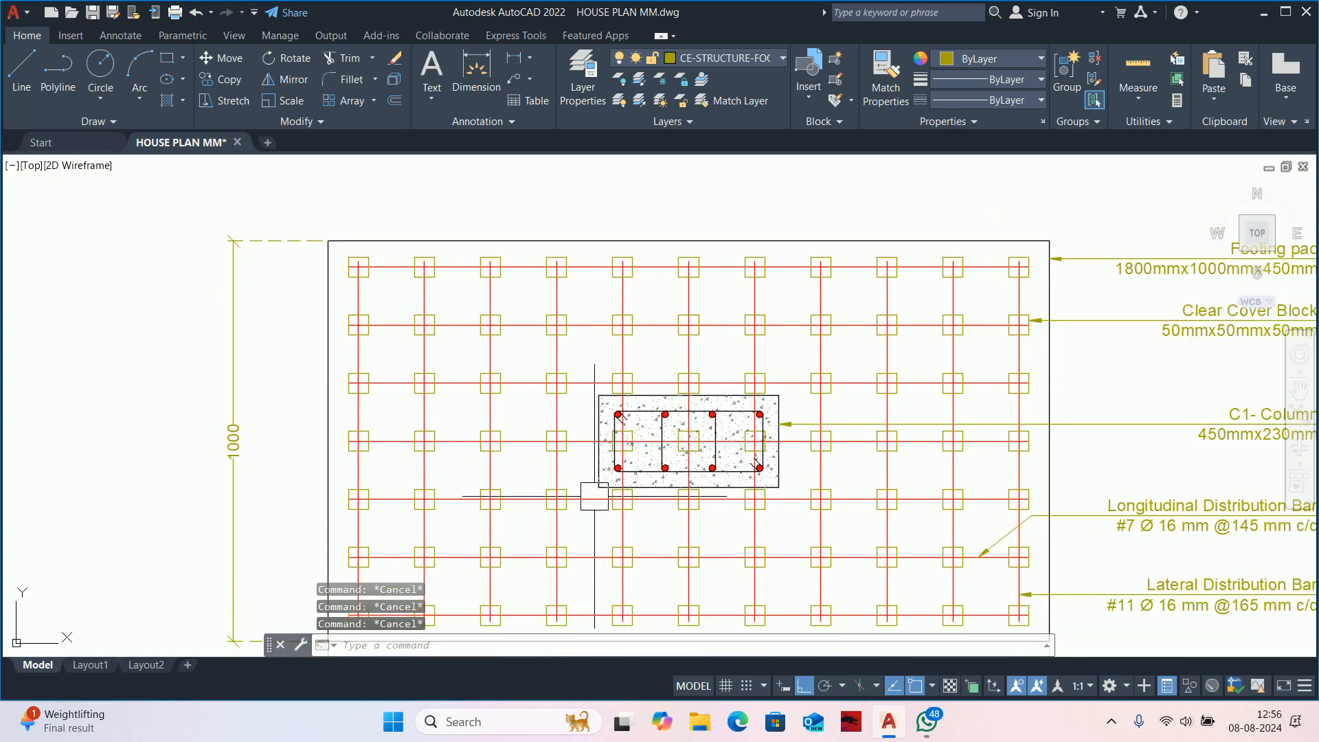
Draw a 200 mm diagonal line outward and down from the centre of the column's lower-right bar.
scroll(789, 487, "up", 4)
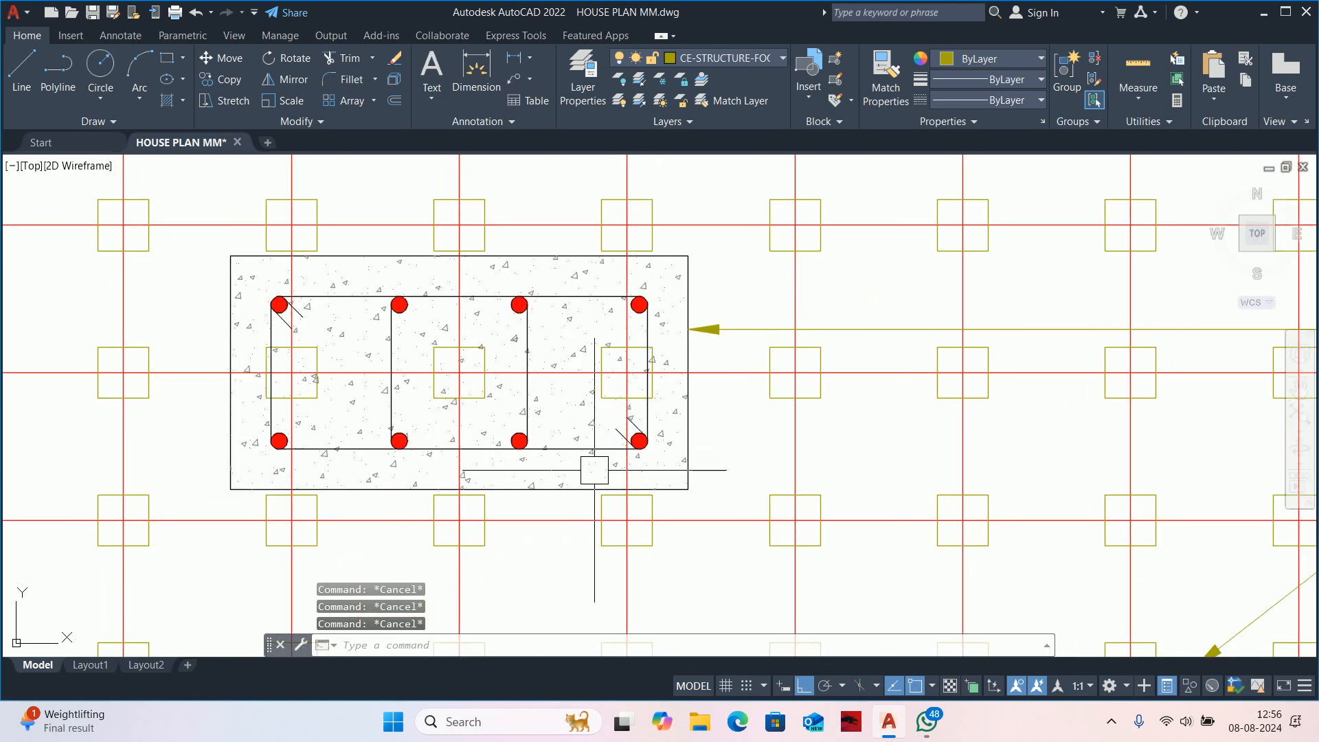
type("l")
key("Return")
scroll(594, 470, "up", 6)
left_click(639, 440)
scroll(639, 440, "down", 6)
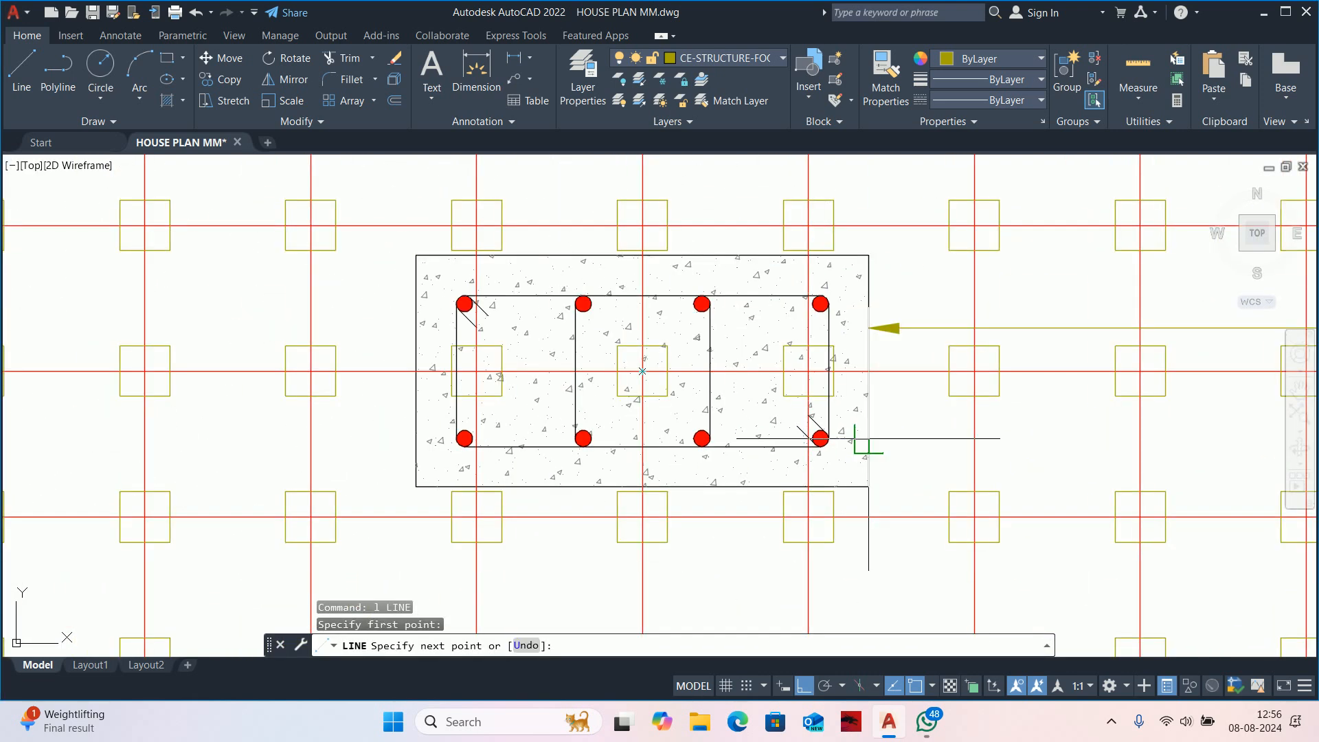
middle_click_drag(868, 439, 579, 436)
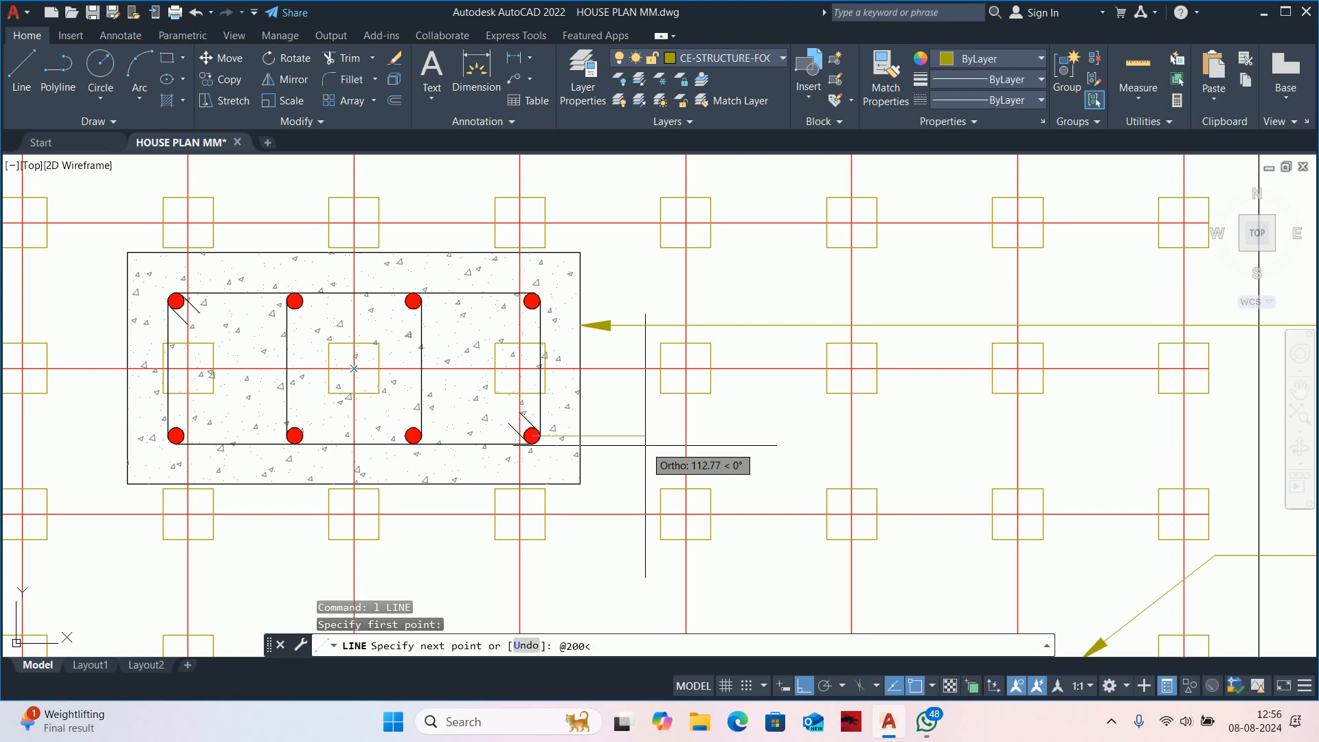
key("Return")
scroll(644, 443, "up", 2)
key("Escape")
key("Escape")
key("Escape")
scroll(642, 441, "down", 4)
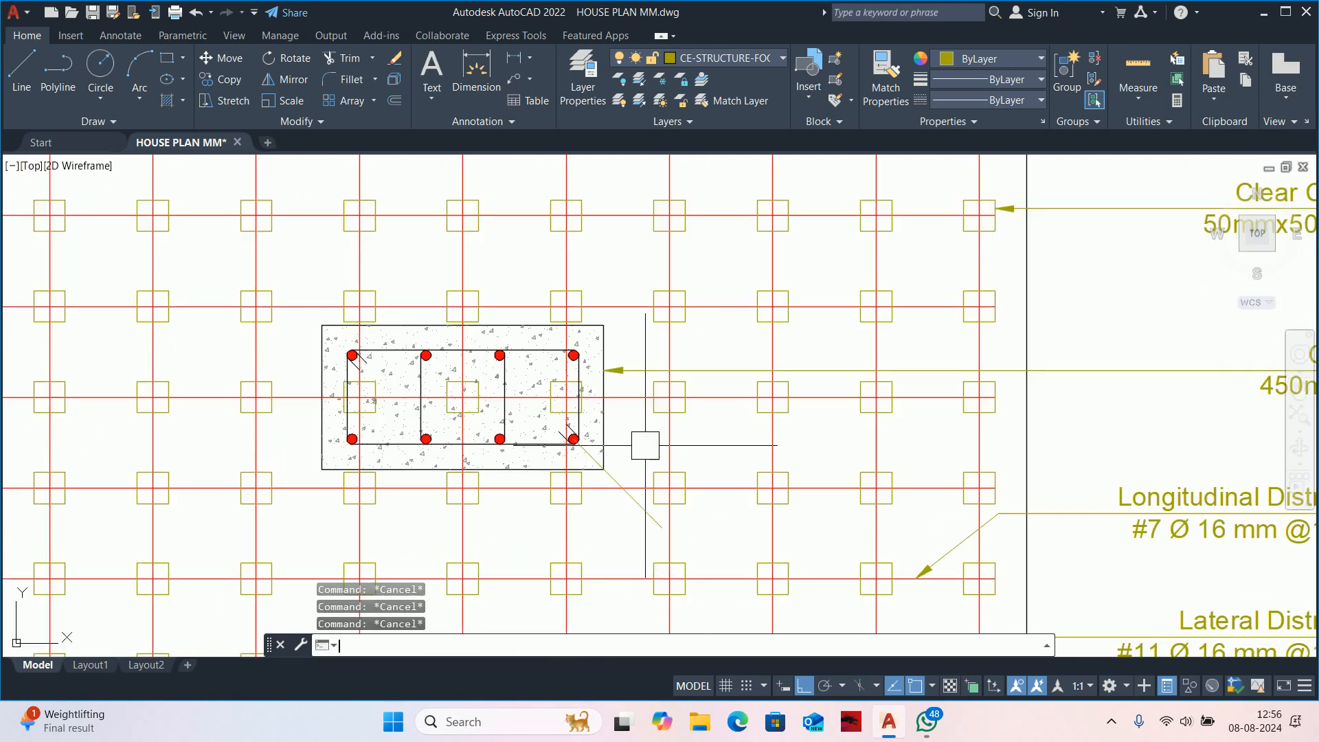
Match the properties of the column outline onto the new diagonal line.
type("ma")
key("Return")
scroll(602, 426, "up", 2)
left_click(617, 488)
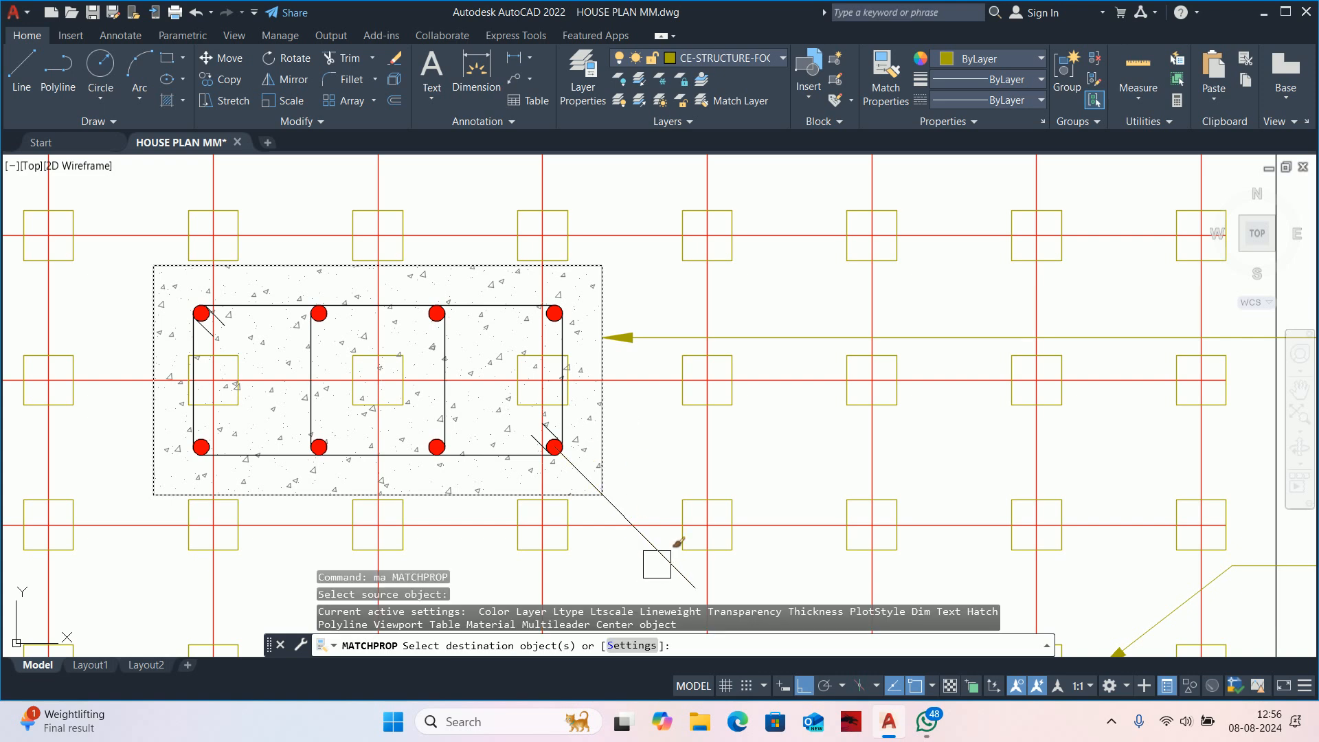
left_click(656, 564)
middle_click_drag(645, 535, 662, 417)
key("Escape")
key("Escape")
key("Escape")
key("Escape")
scroll(697, 416, "down", 1)
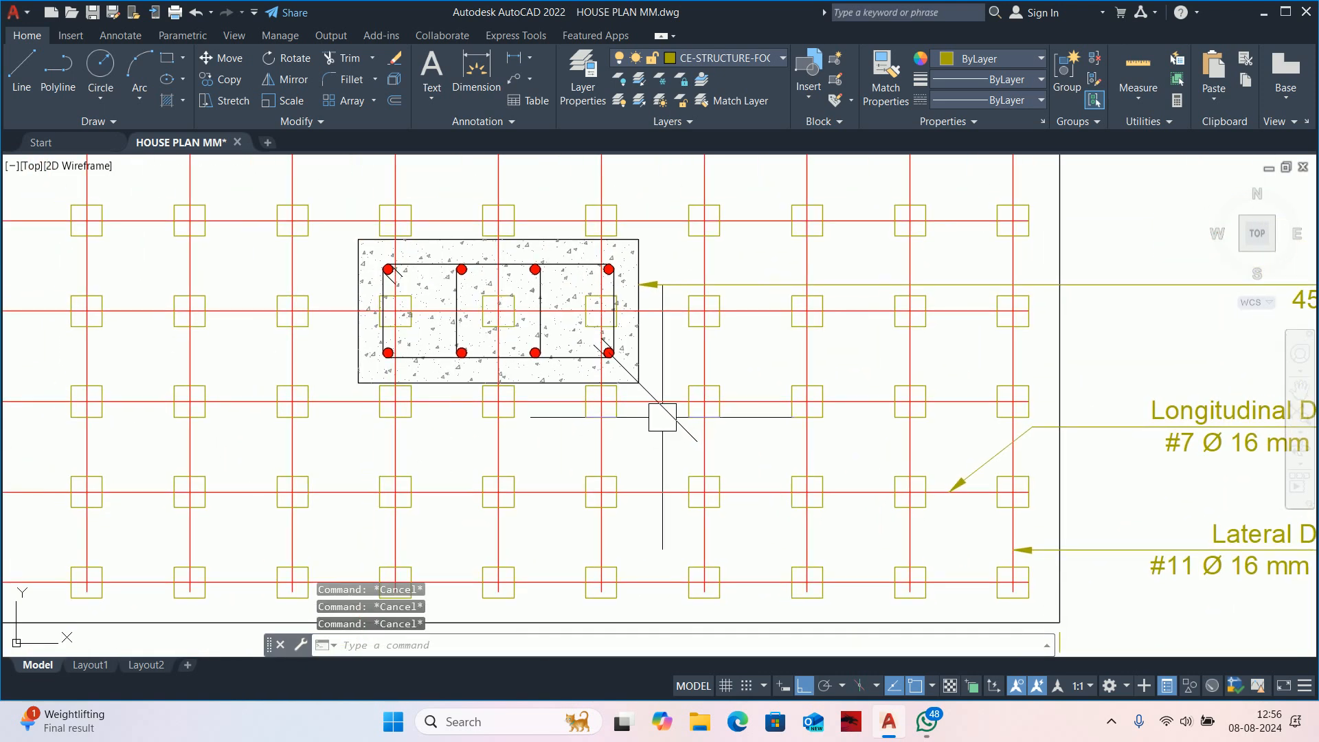
type("d")
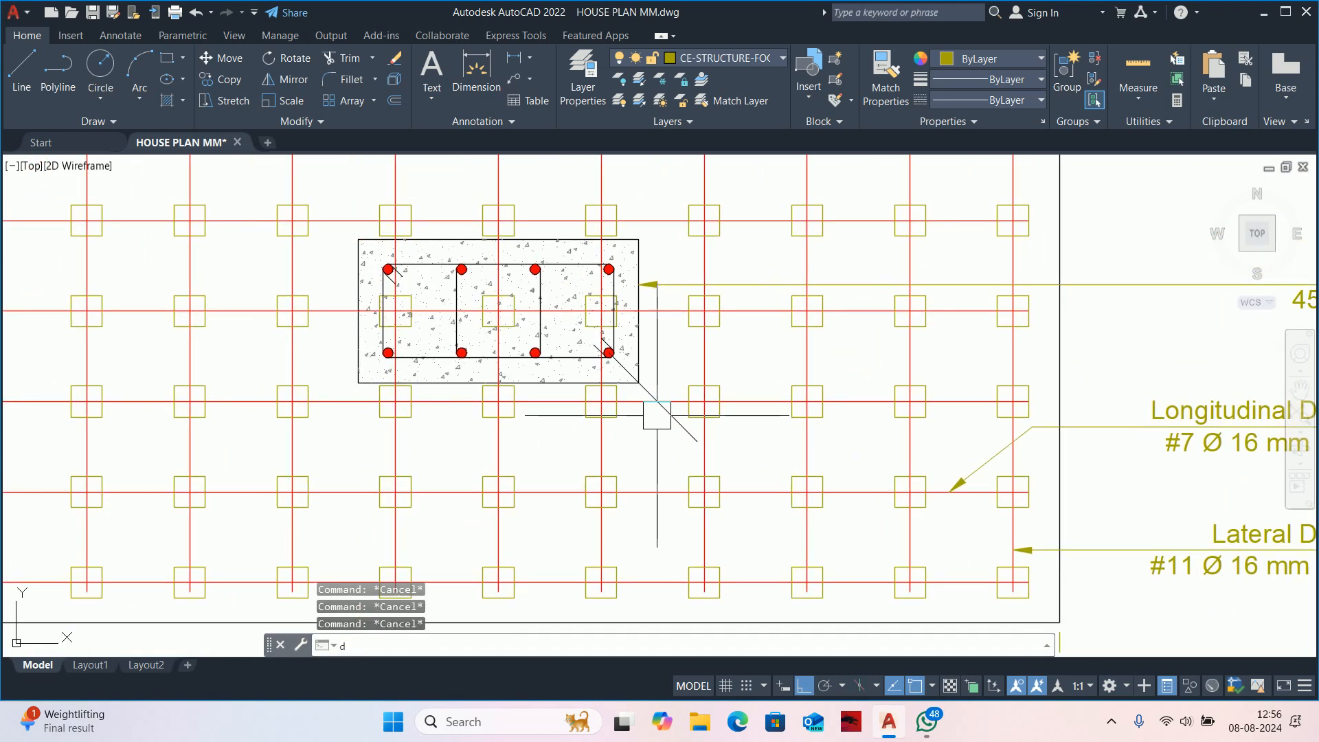
type("al")
key("Return")
scroll(660, 415, "up", 4)
key("Escape")
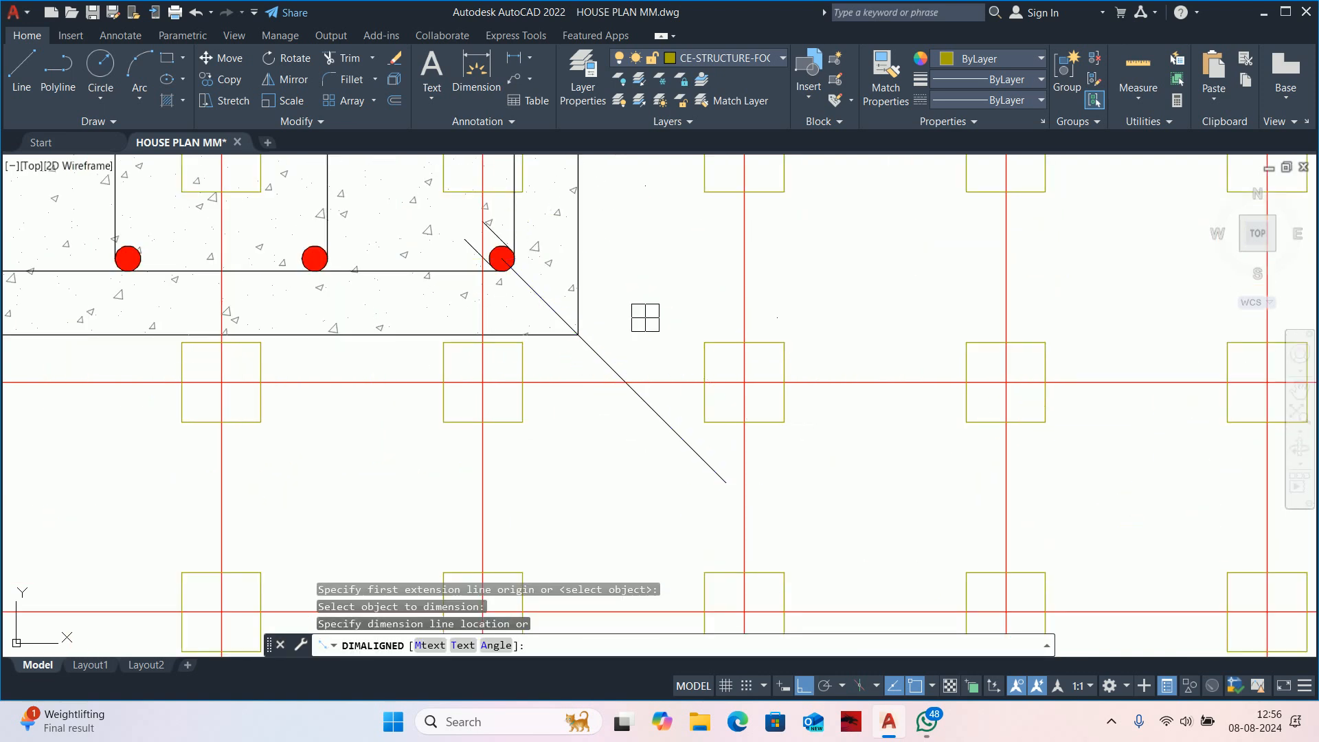
Mirror the diagonal line about the column's horizontal centreline to the upper-right bar, keeping the original.
scroll(653, 404, "down", 2)
type("mi")
key("Return")
left_click(645, 410)
mouse_move(638, 321)
middle_mouse_down()
mouse_move(665, 369)
mouse_move(666, 437)
middle_mouse_up()
key("Return")
left_click(648, 398)
left_click(706, 400)
key("Return")
scroll(687, 425, "down", 2)
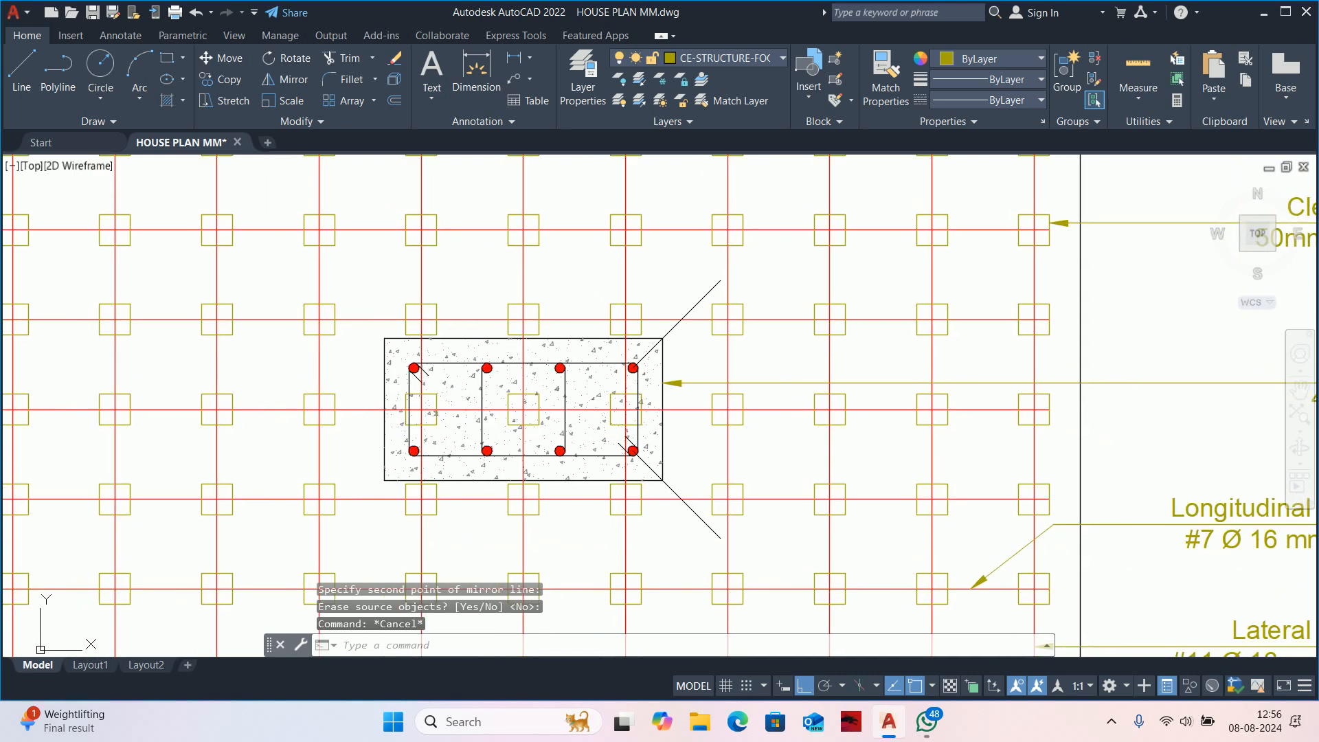
Mirror both right-hand diagonal lines about the column's vertical centreline onto the left corner bars, keeping the originals.
key("Return")
left_click(678, 492)
left_click(687, 315)
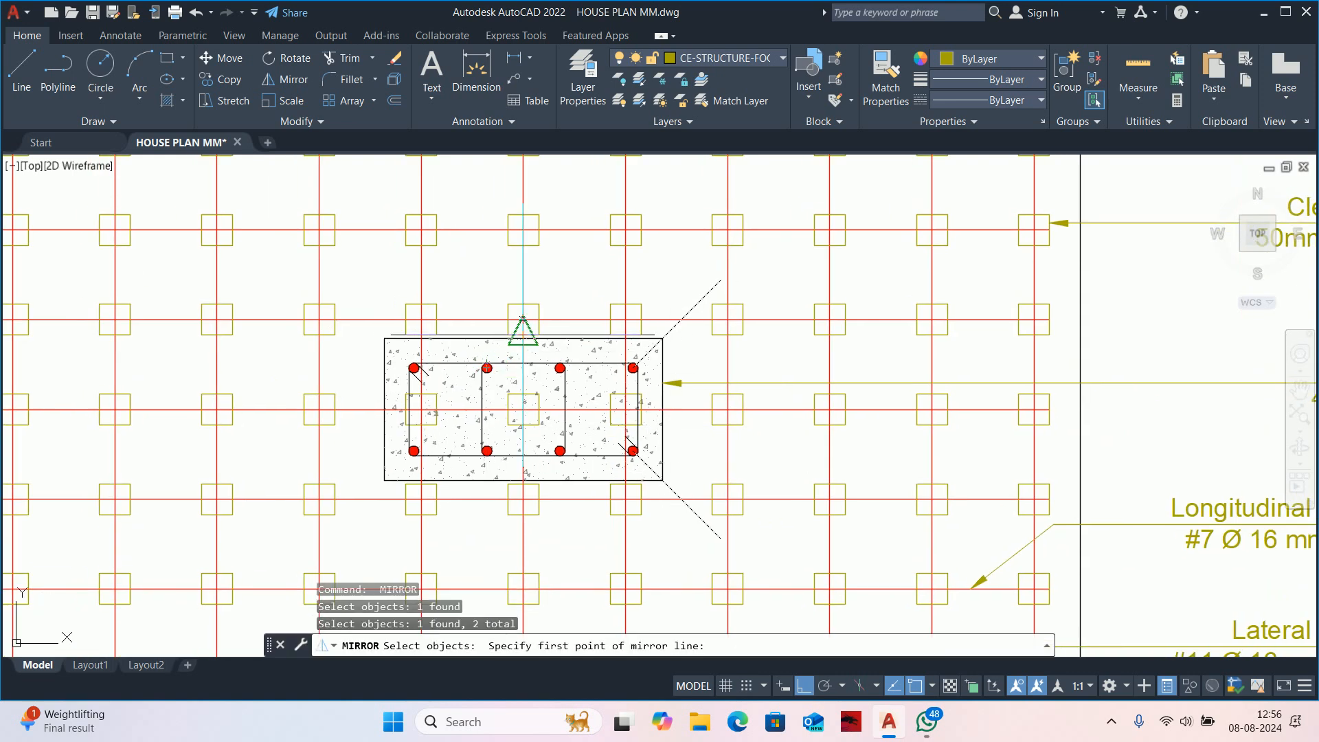
left_click(523, 394)
left_click(562, 542)
key("Return")
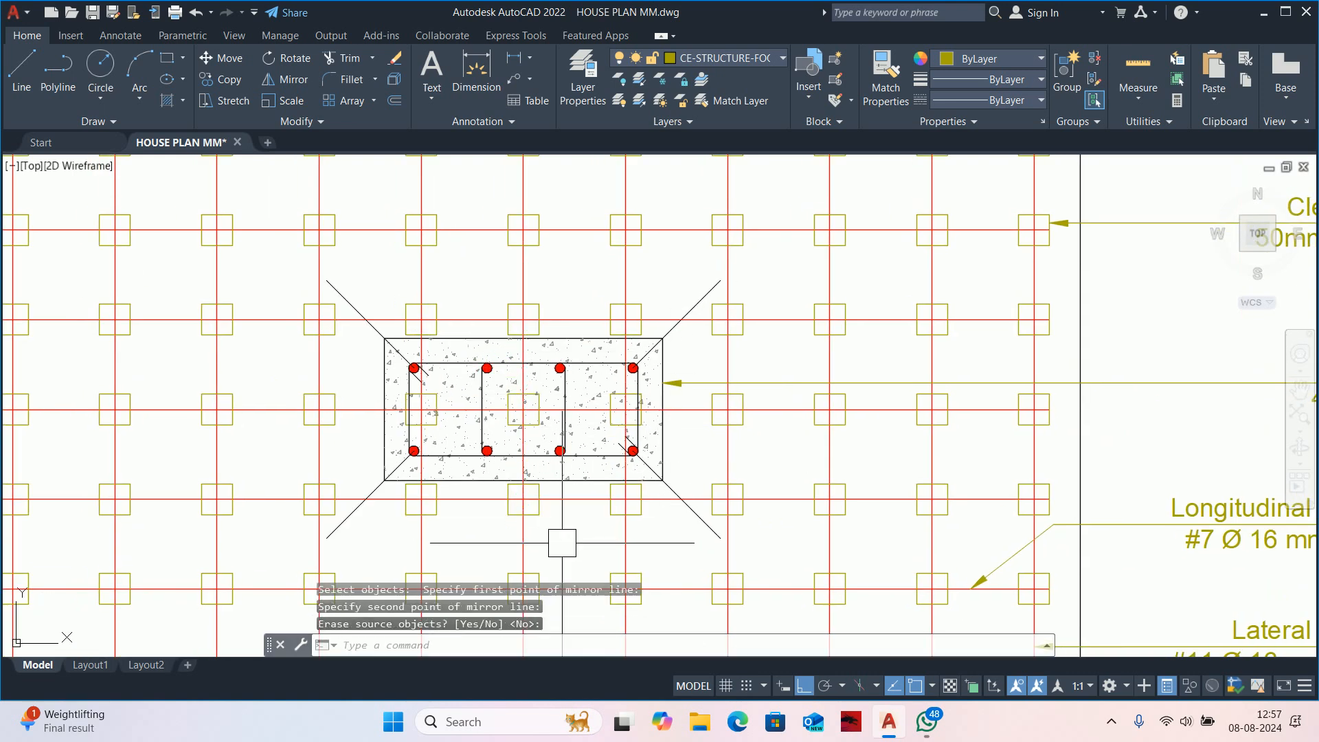
key("Escape")
key("Escape")
middle_click_drag(549, 502, 577, 512)
type("l")
key("Return")
scroll(520, 374, "up", 4)
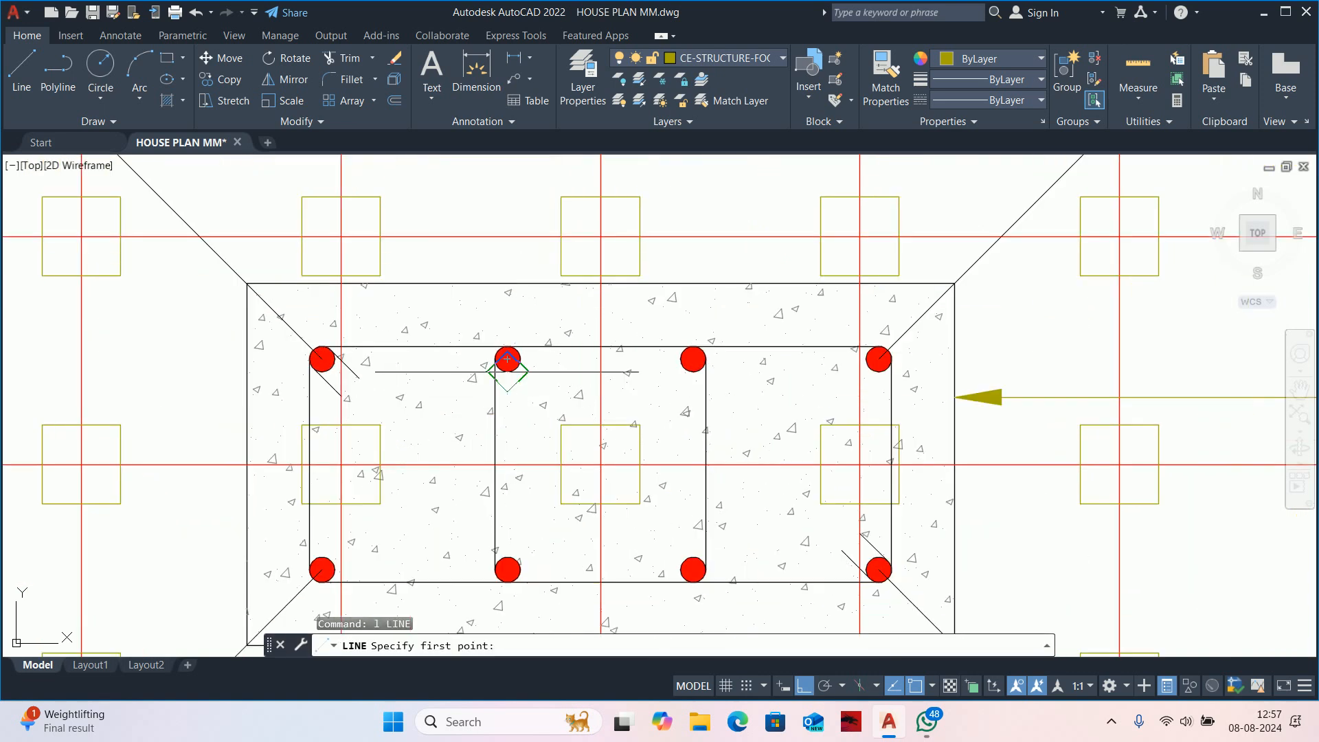
left_click(520, 359)
key("Escape")
scroll(516, 357, "up", 4)
key("Return")
left_click(467, 360)
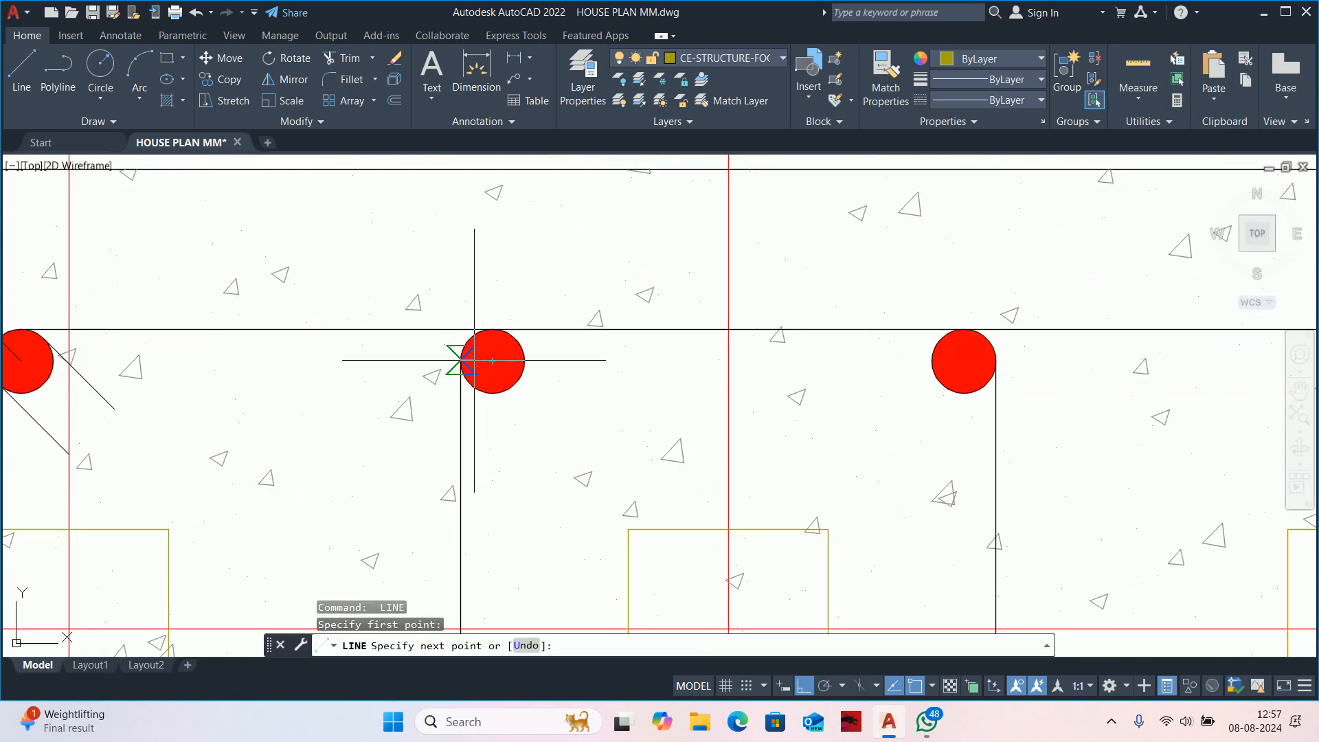
key("Escape")
Draw a 200 mm vertical line upward from the centre of the second bar in the column's upper row.
key("Return")
left_click(493, 361)
scroll(490, 202, "down", 6)
middle_click_drag(489, 200, 511, 474)
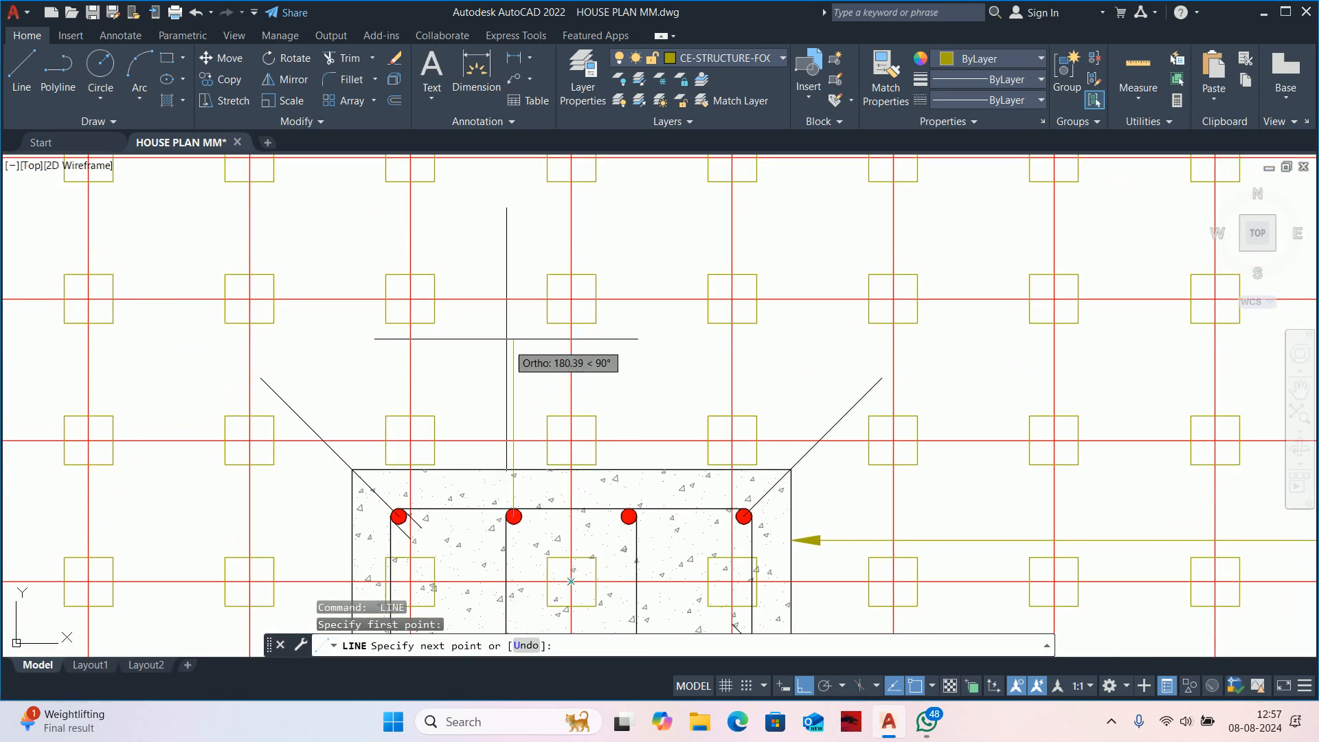
key("Escape")
key("Escape")
key("Escape")
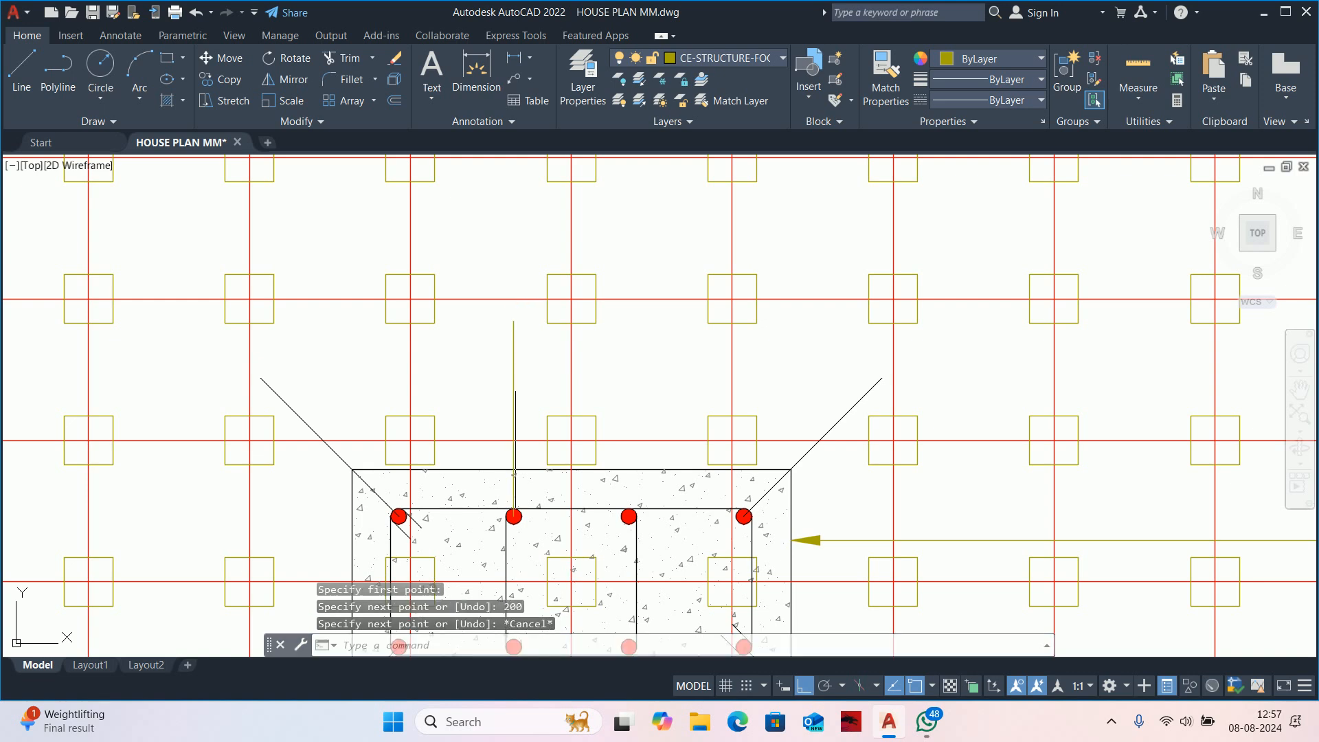
Match the properties of the upper-left diagonal line onto the new vertical line.
middle_click_drag(509, 387, 503, 337)
type("ma")
key("Return")
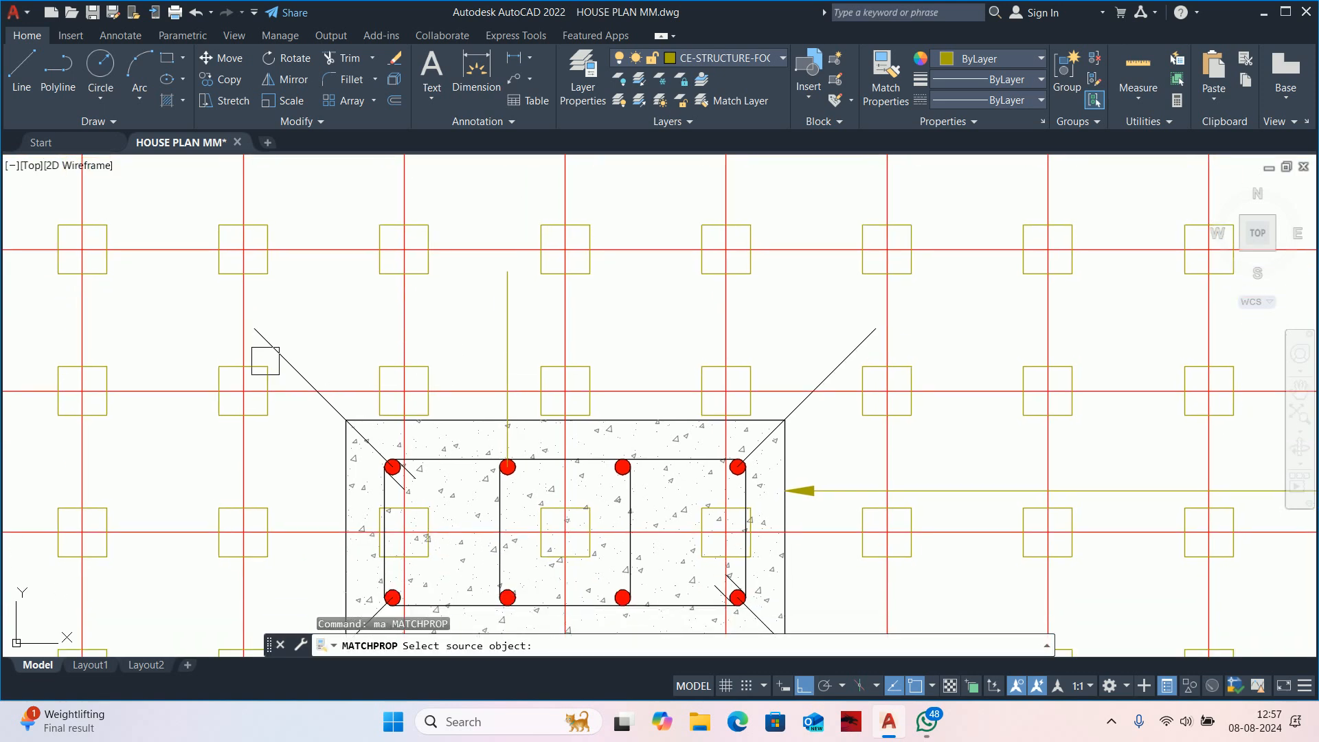
left_click(269, 346)
left_click(507, 303)
Copy the vertical line from the centre of the second upper bar to the centre of the third upper bar.
type("c")
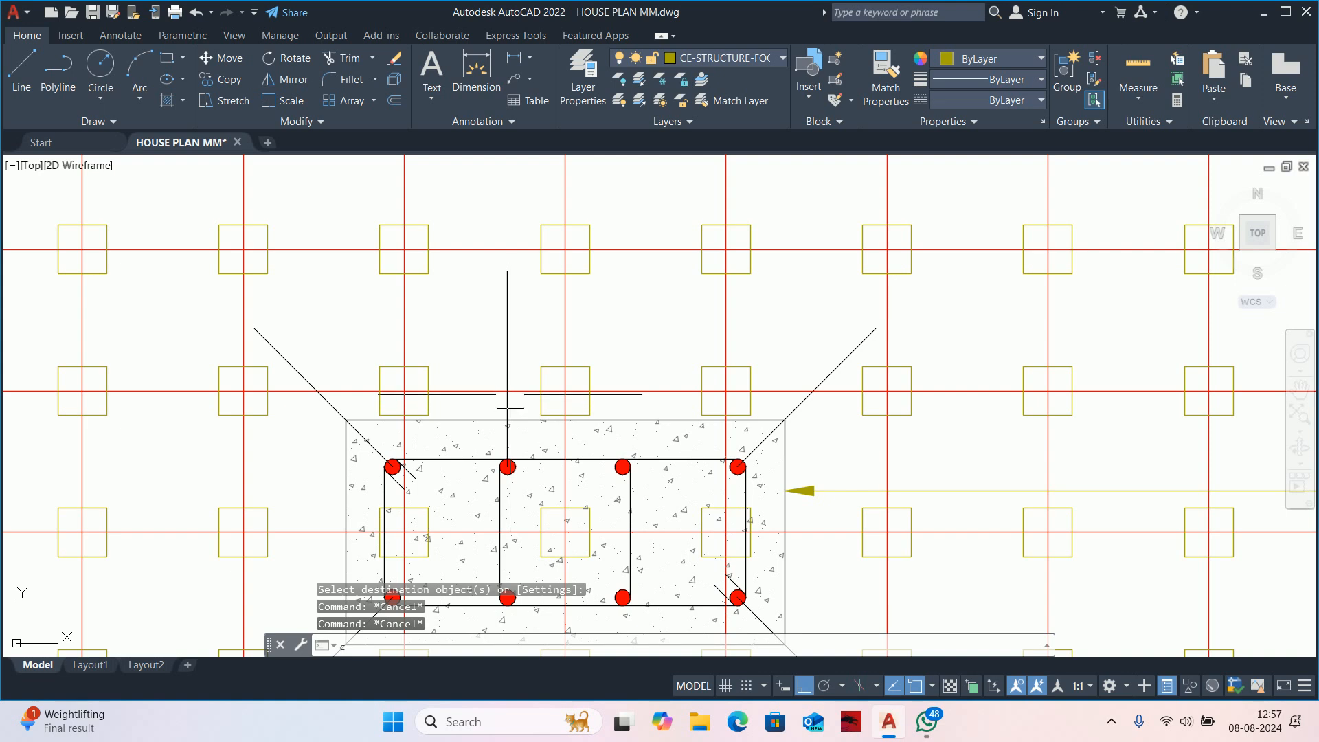
type("o")
key("Return")
left_click(507, 467)
key("Return")
scroll(498, 471, "up", 6)
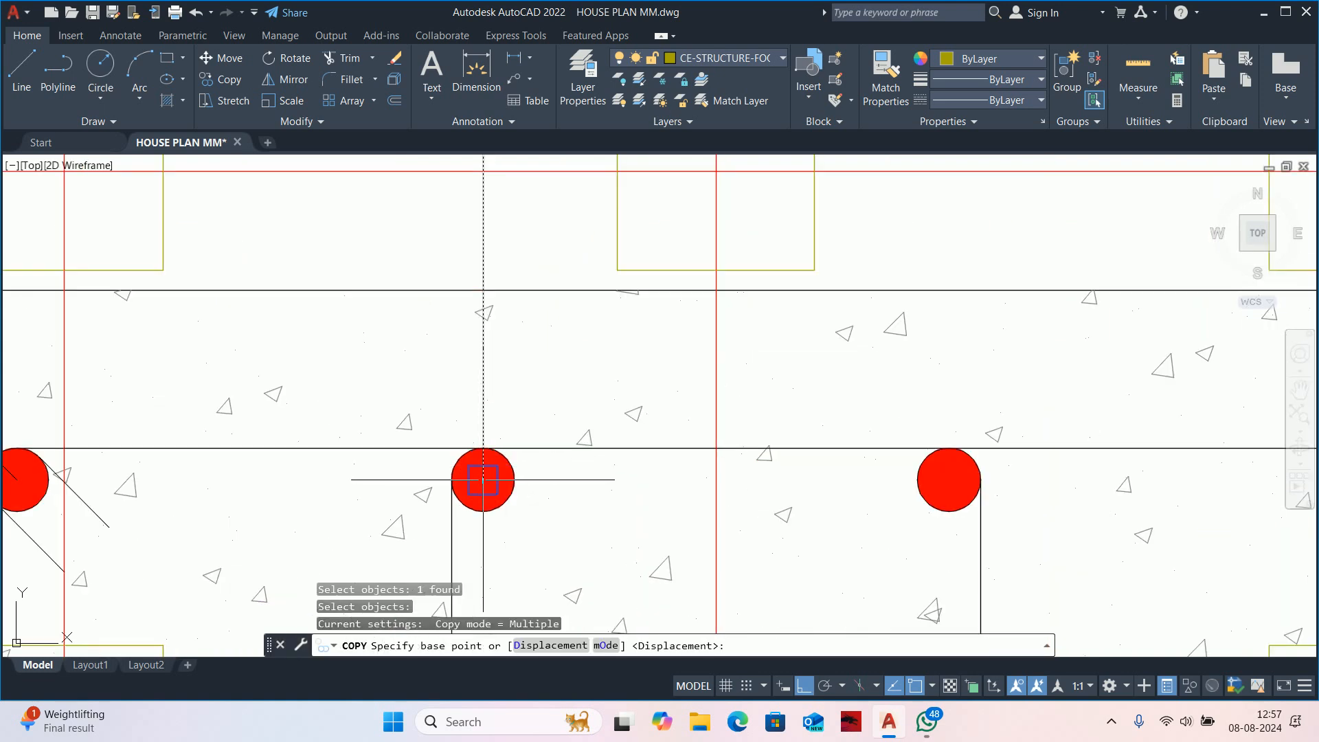
left_click(482, 479)
left_click(949, 480)
key("Return")
key("Return")
scroll(934, 481, "down", 4)
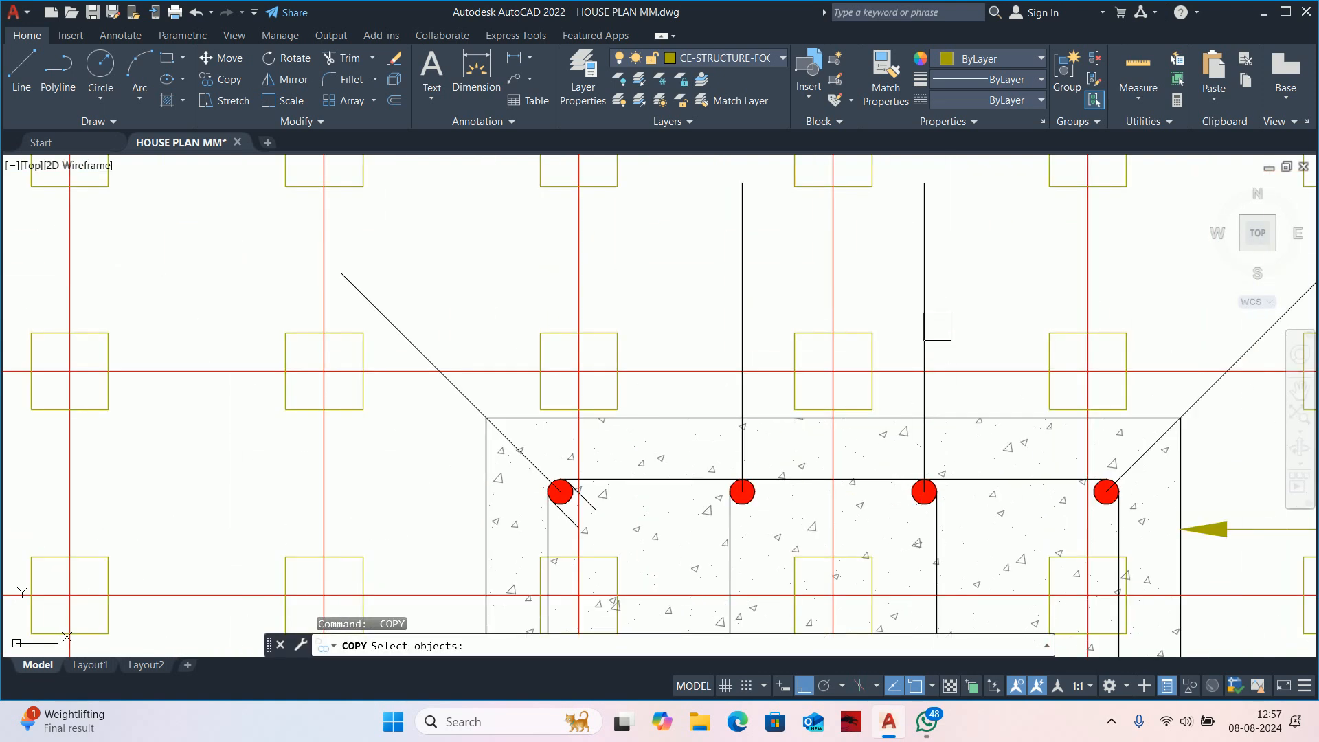
Copy both upper vertical bar lines from their top end to the centre of the column's second lower bar.
left_click(934, 322)
left_click(738, 276)
key("Return")
left_click(742, 183)
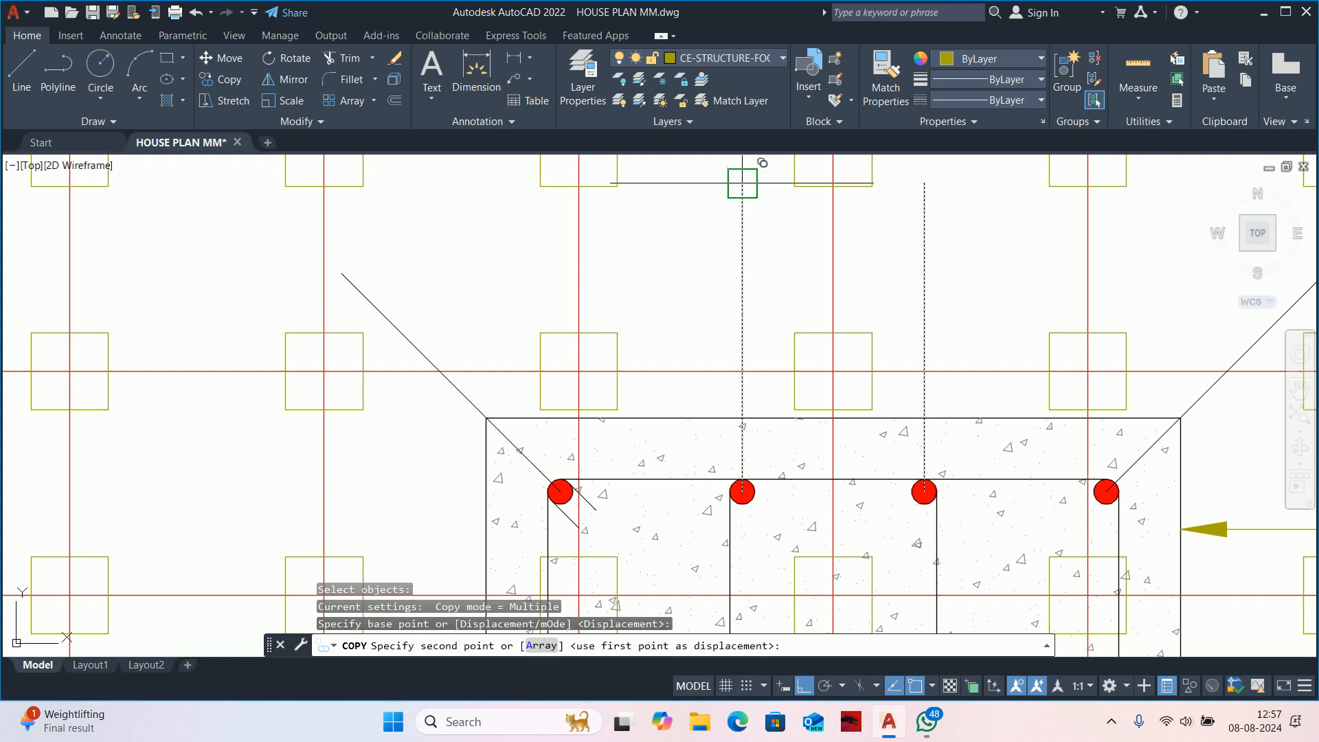
middle_click_drag(719, 567, 729, 164)
scroll(752, 315, "up", 2)
left_click(754, 284)
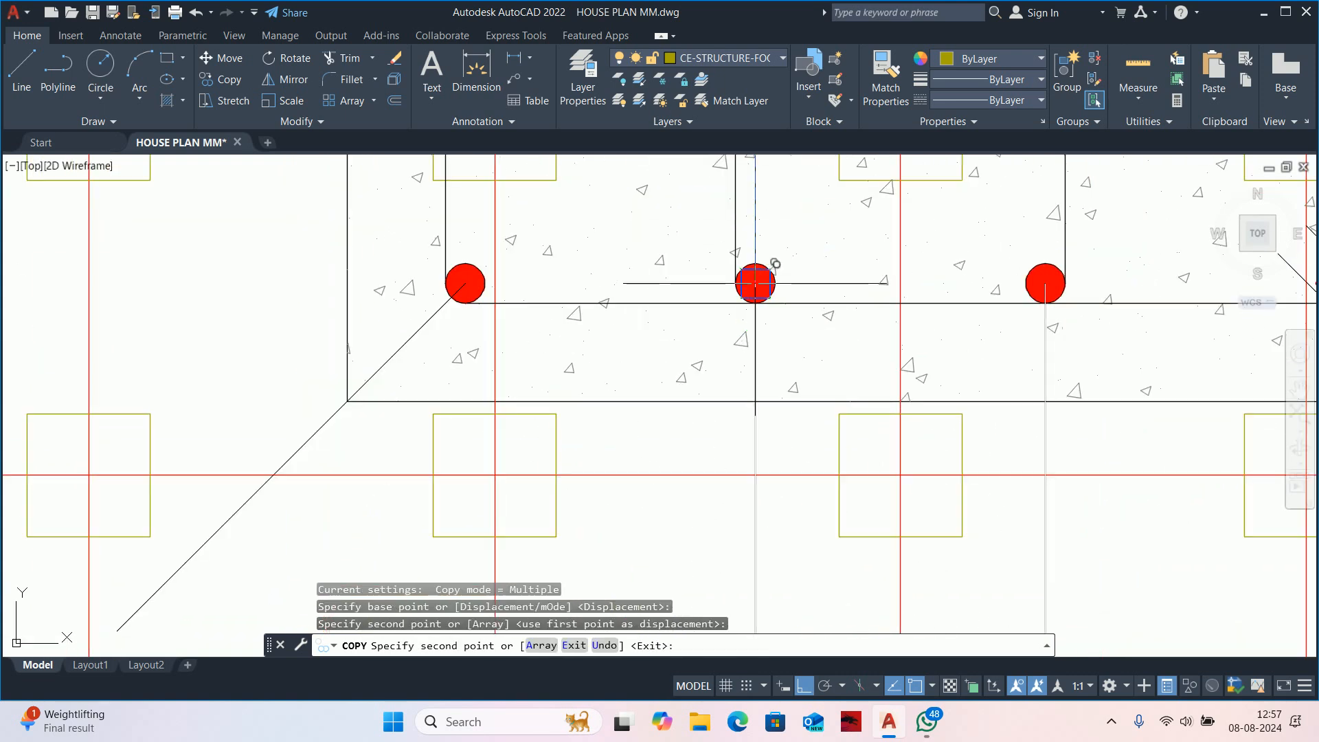
key("Escape")
key("Escape")
scroll(750, 324, "down", 6)
key("Escape")
key("Escape")
scroll(907, 318, "up", 4)
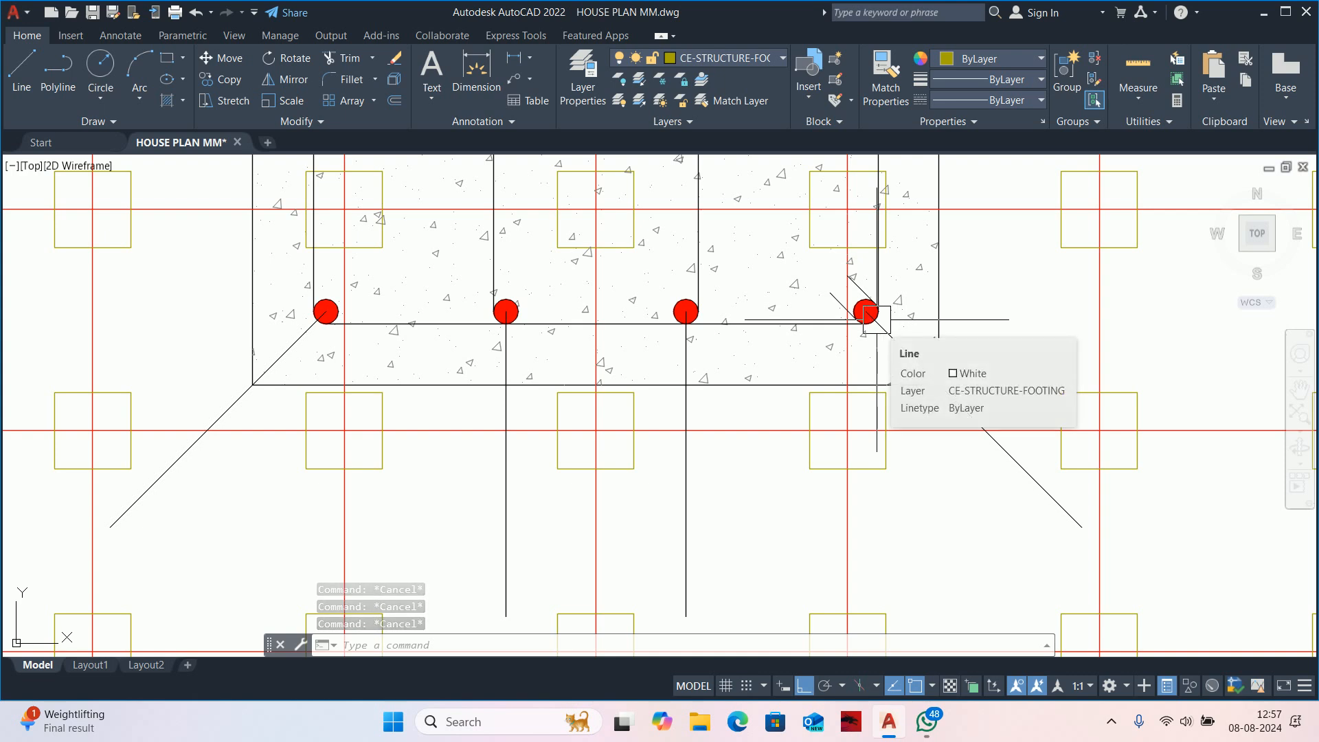
key("Escape")
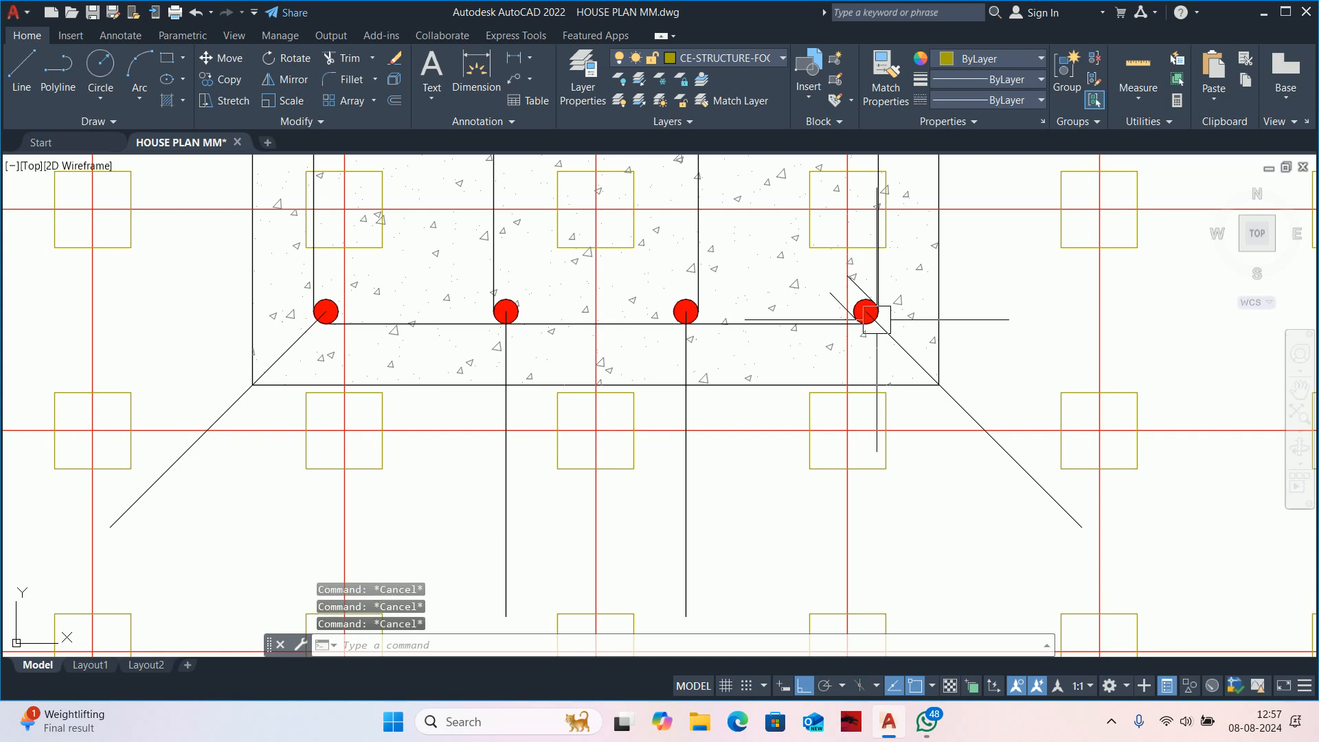
Review the footing plan with its labels, dimensions and the lines extending from the column bars.
scroll(876, 392, "down", 6)
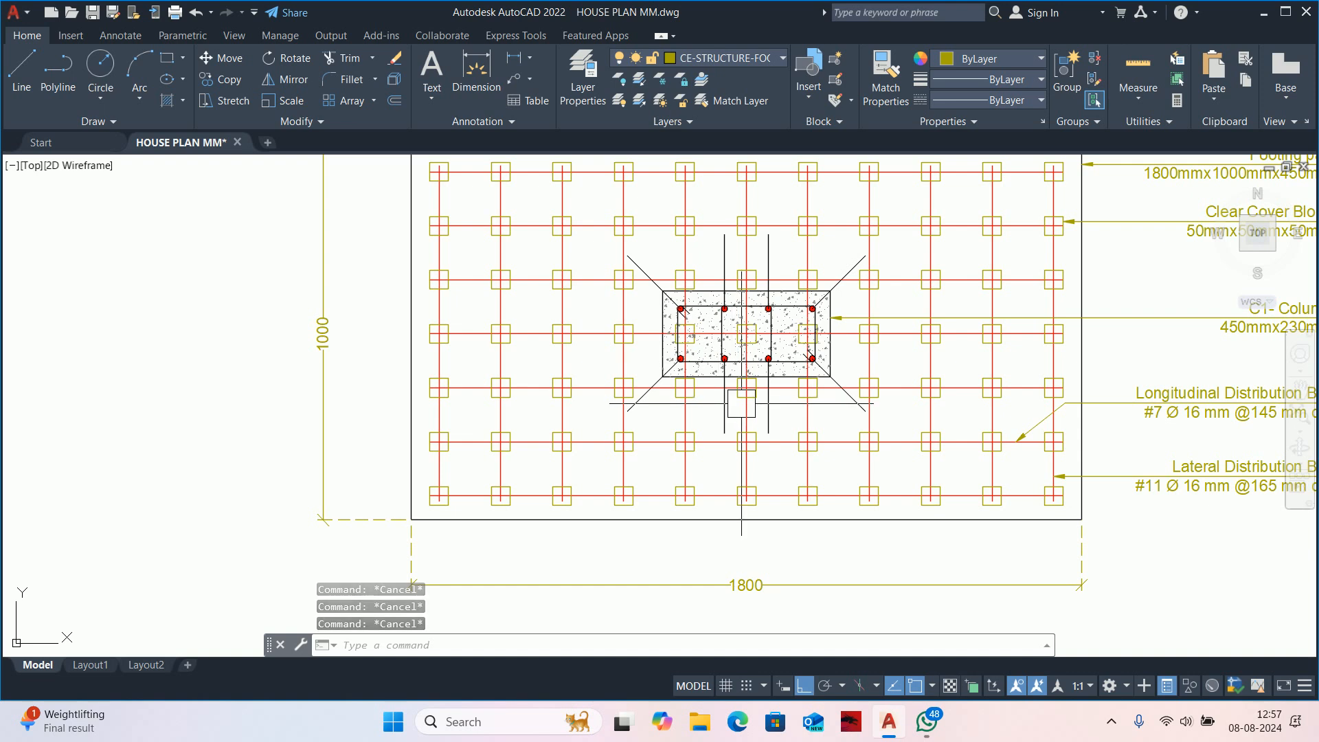
scroll(725, 375, "down", 4)
scroll(702, 374, "up", 4)
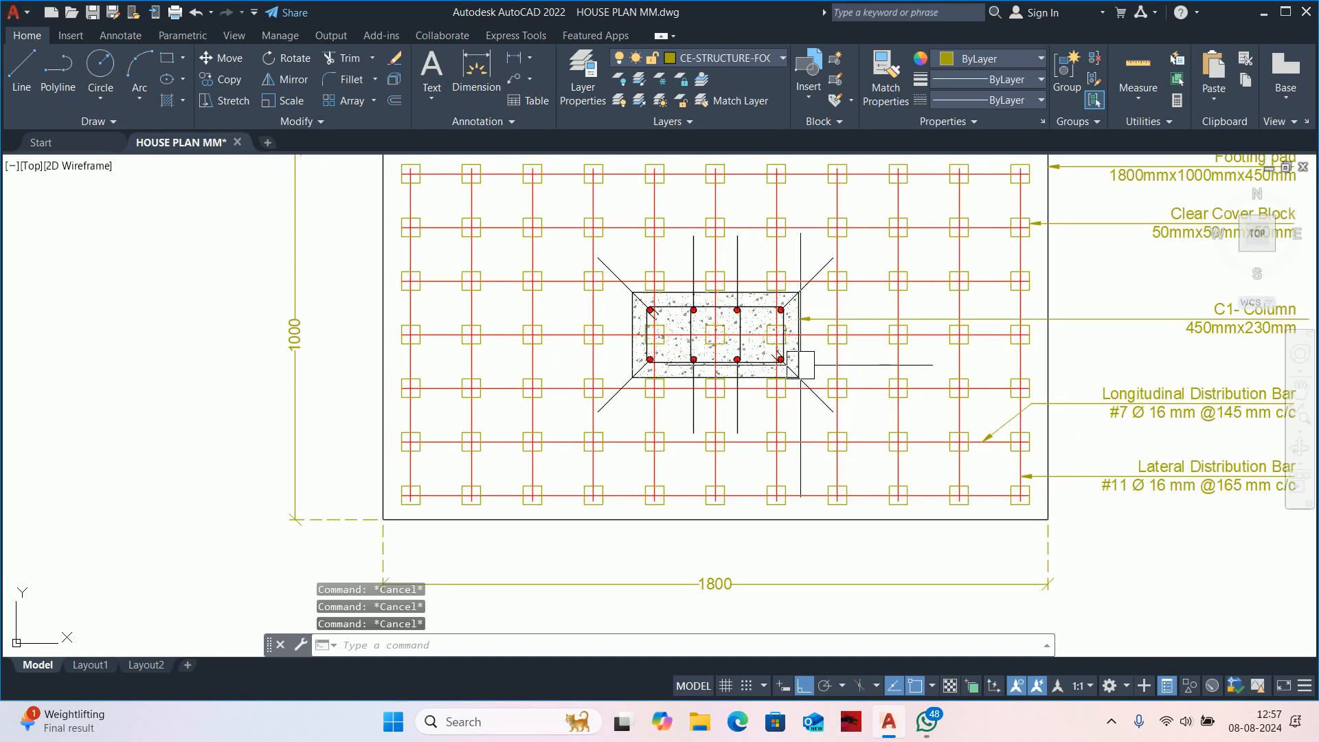
middle_click_drag(800, 364, 731, 373)
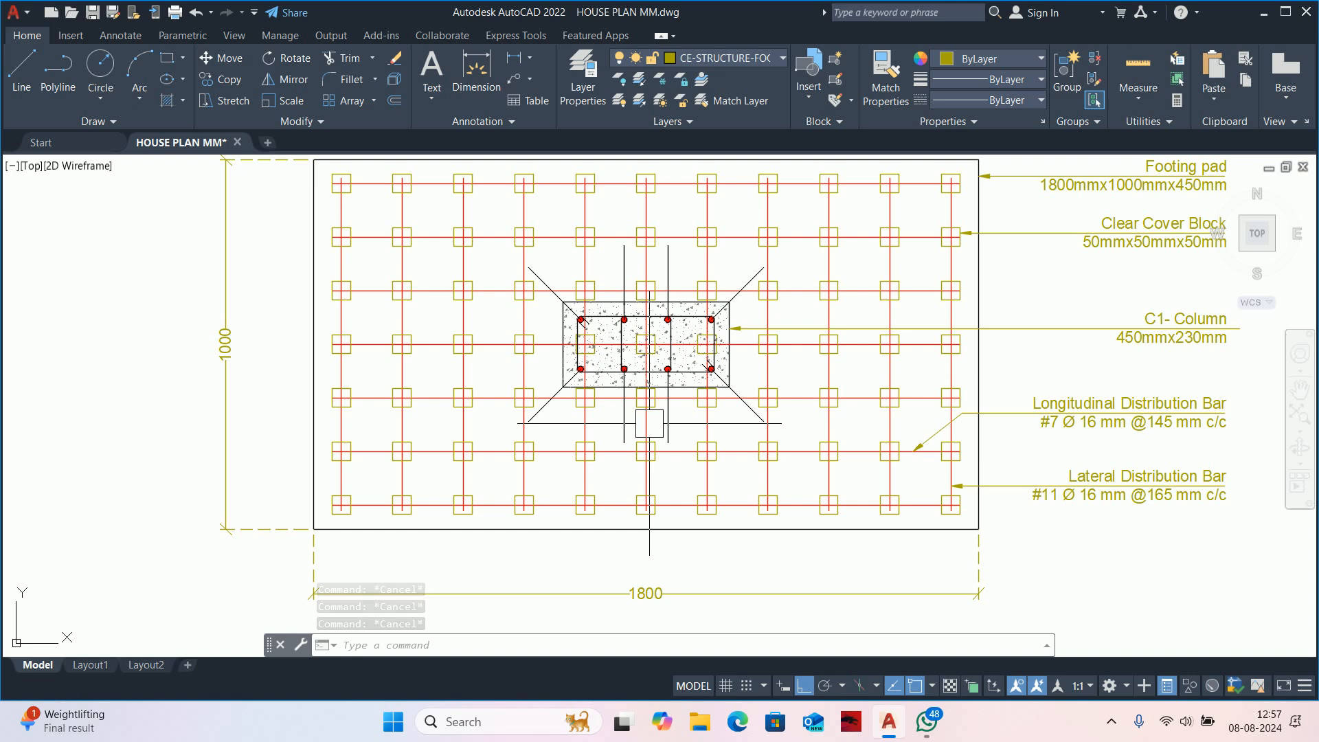
scroll(661, 372, "down", 2)
middle_click_drag(662, 388, 664, 351)
key("Escape")
key("Escape")
key("Escape")
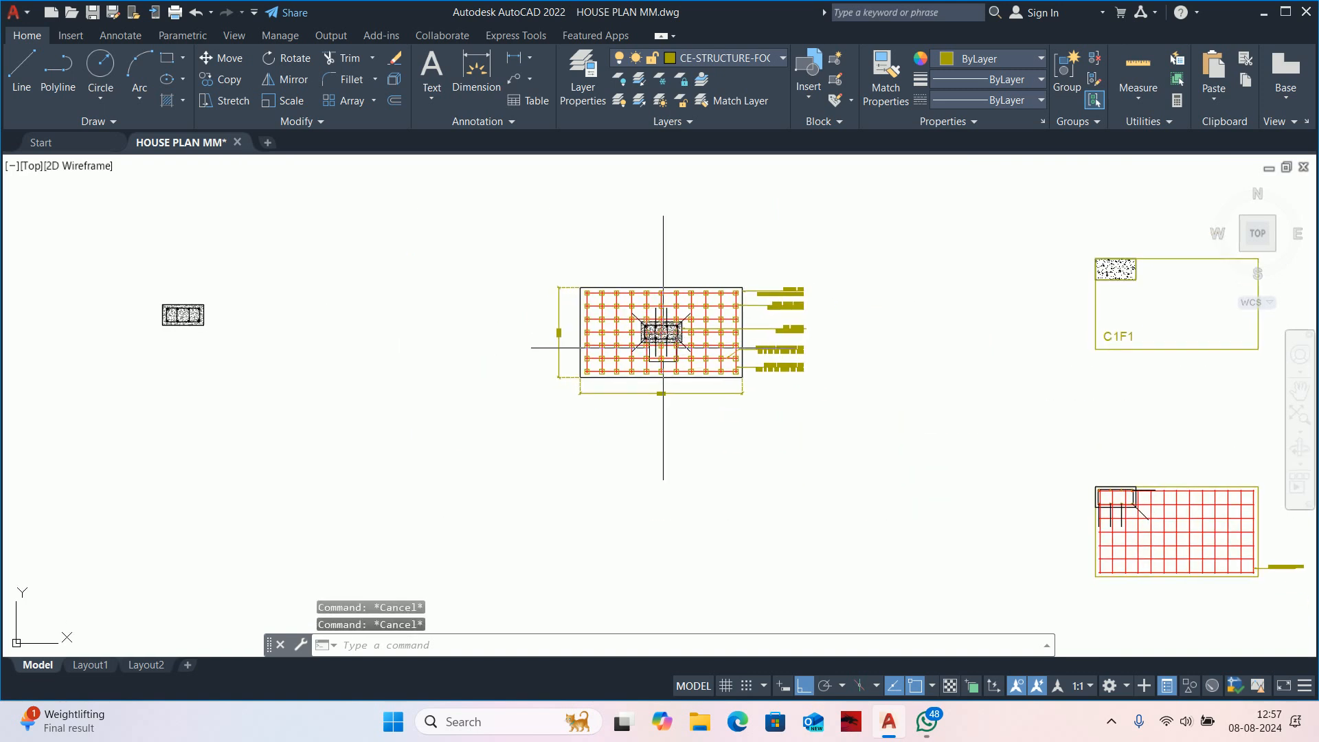
Place vertical construction lines through the footing pad's two lower corners.
scroll(664, 349, "up", 1)
middle_click_drag(620, 452, 600, 383)
type("xl")
key("Return")
type("v")
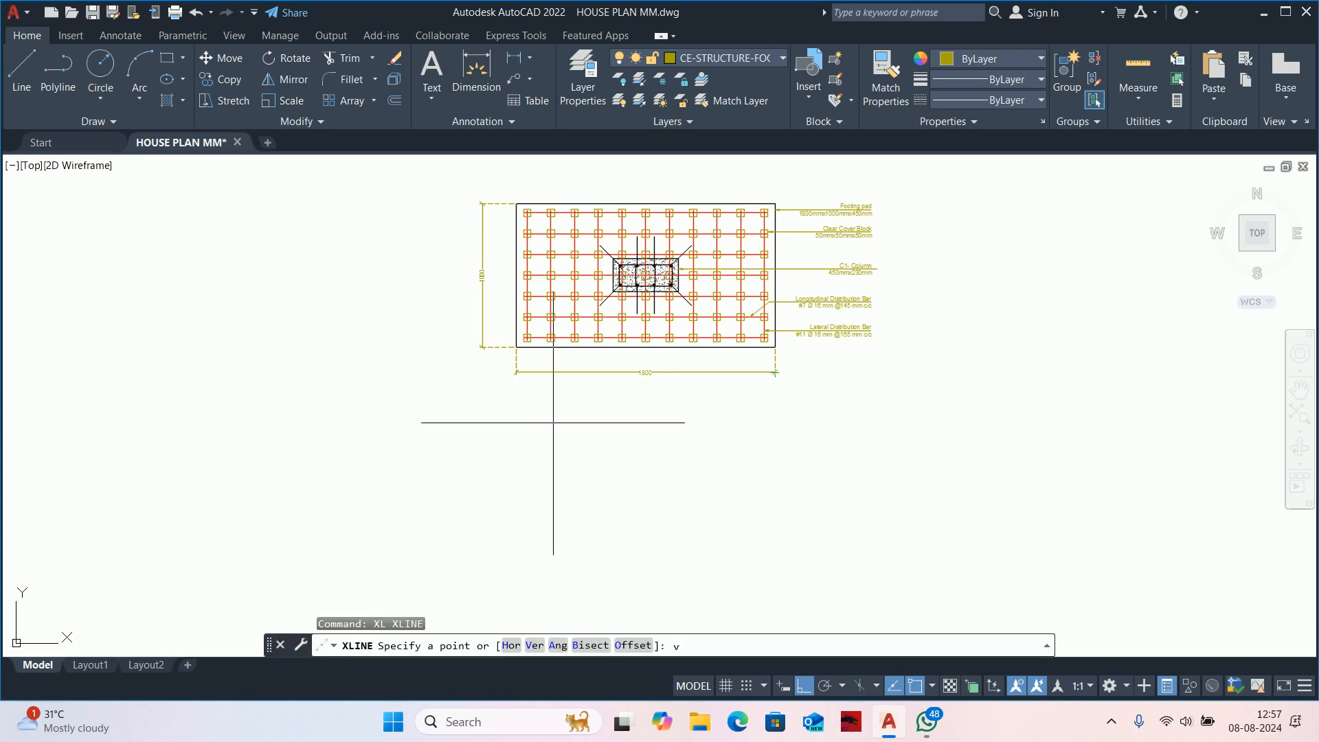
key("Return")
scroll(523, 366, "up", 4)
left_click(502, 316)
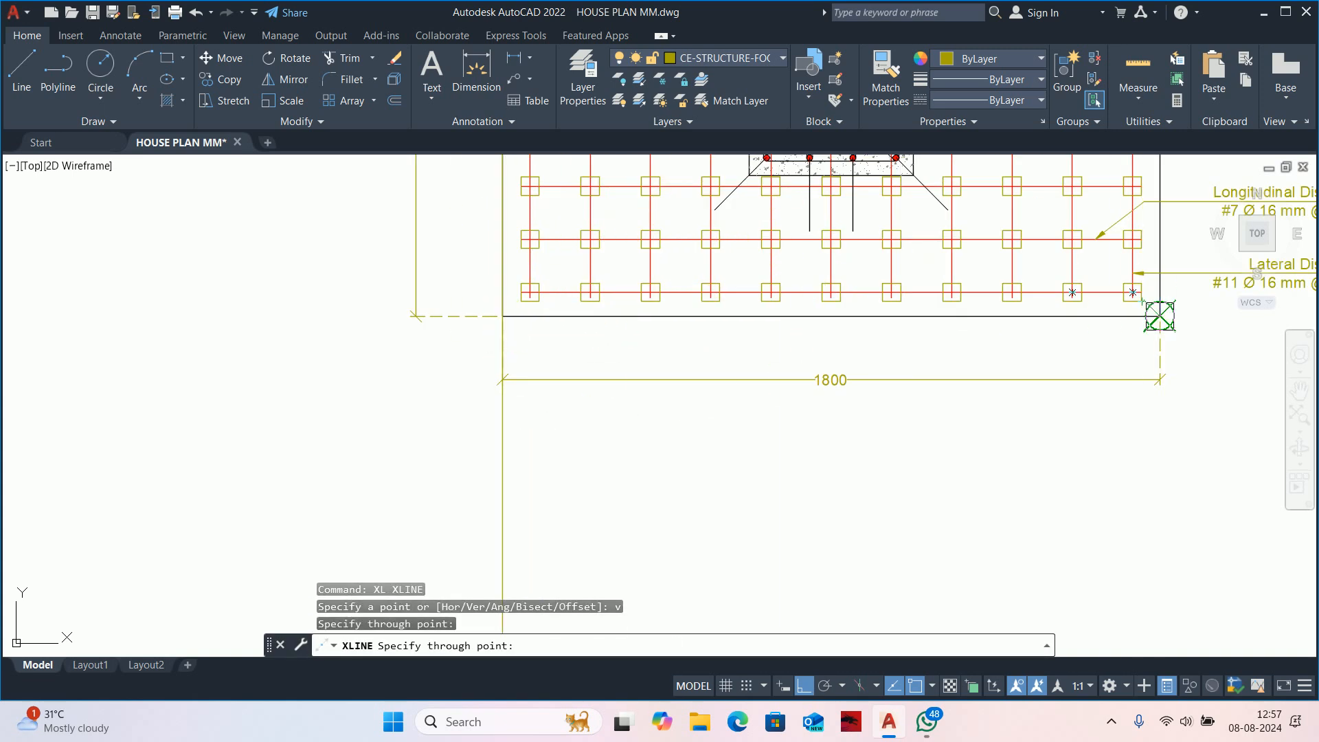
left_click(1160, 316)
scroll(729, 383, "down", 5)
middle_click_drag(715, 450, 697, 309)
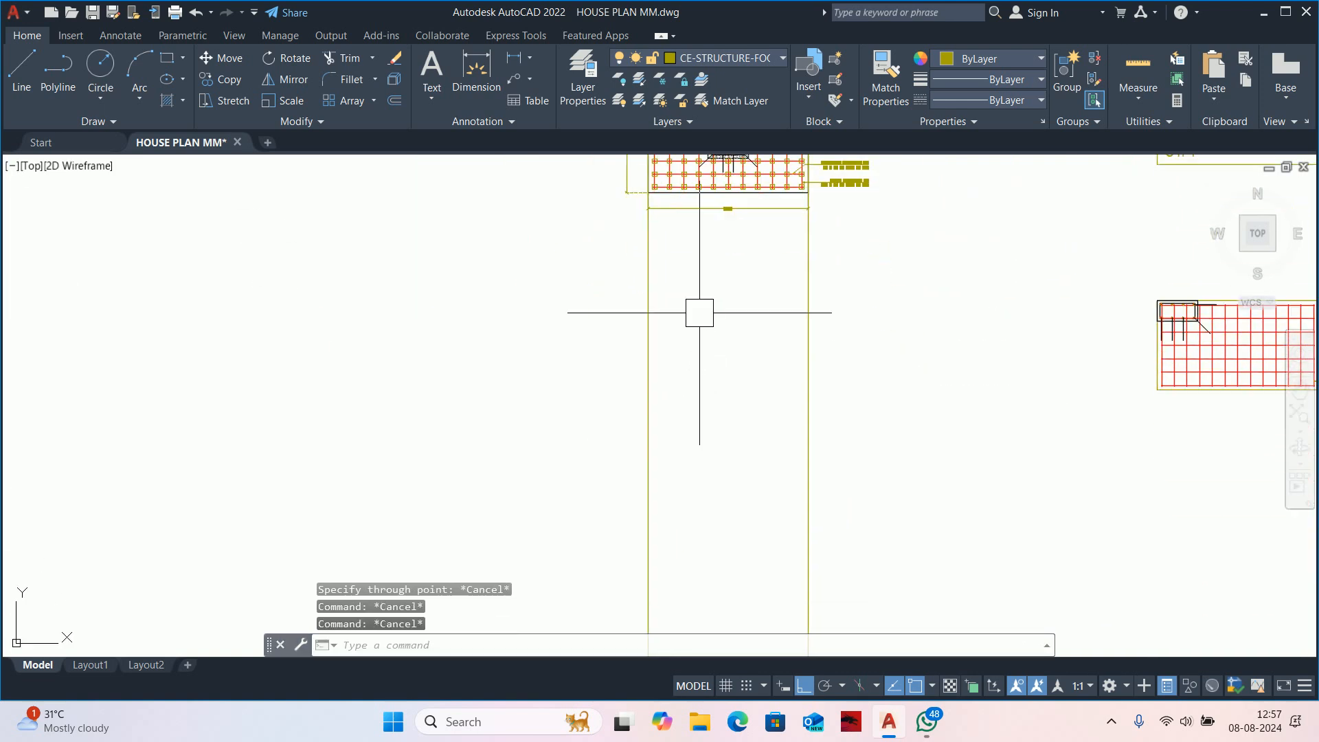
key("Escape")
Draw a horizontal line below the footing plan, crossing both vertical construction lines.
type("l")
key("Return")
left_click(607, 566)
left_click(849, 566)
key("Escape")
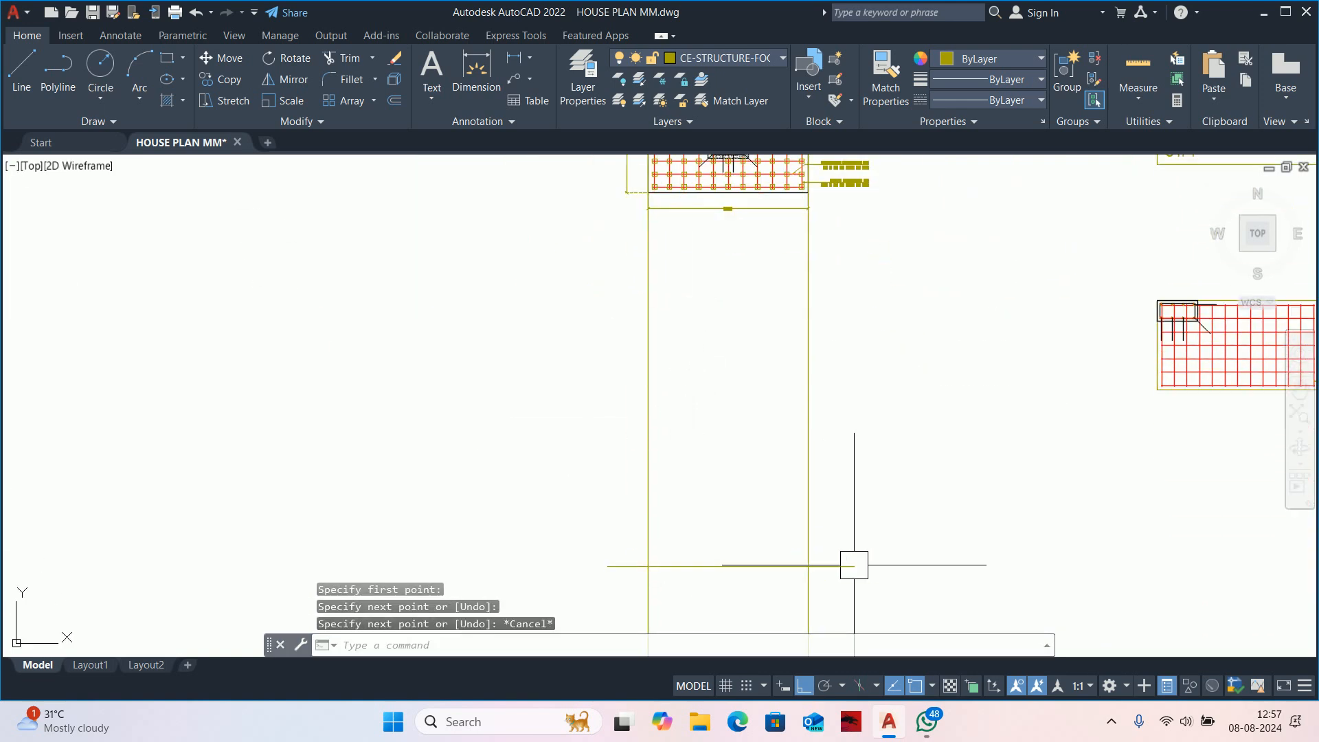
Trim the horizontal line's overhanging ends and the construction lines below it.
type("tr")
key("Return")
left_click(833, 567)
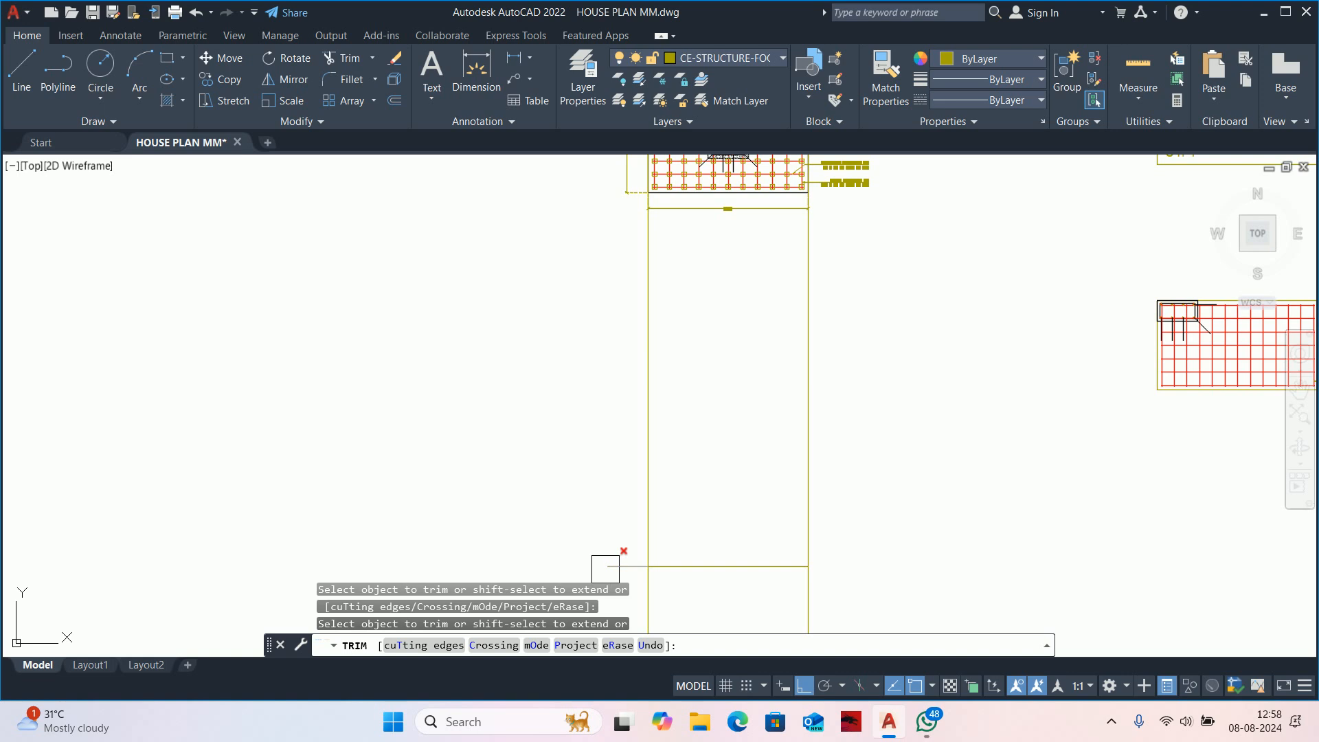
left_click(605, 567)
middle_click_drag(638, 587, 614, 439)
scroll(777, 483, "down", 4)
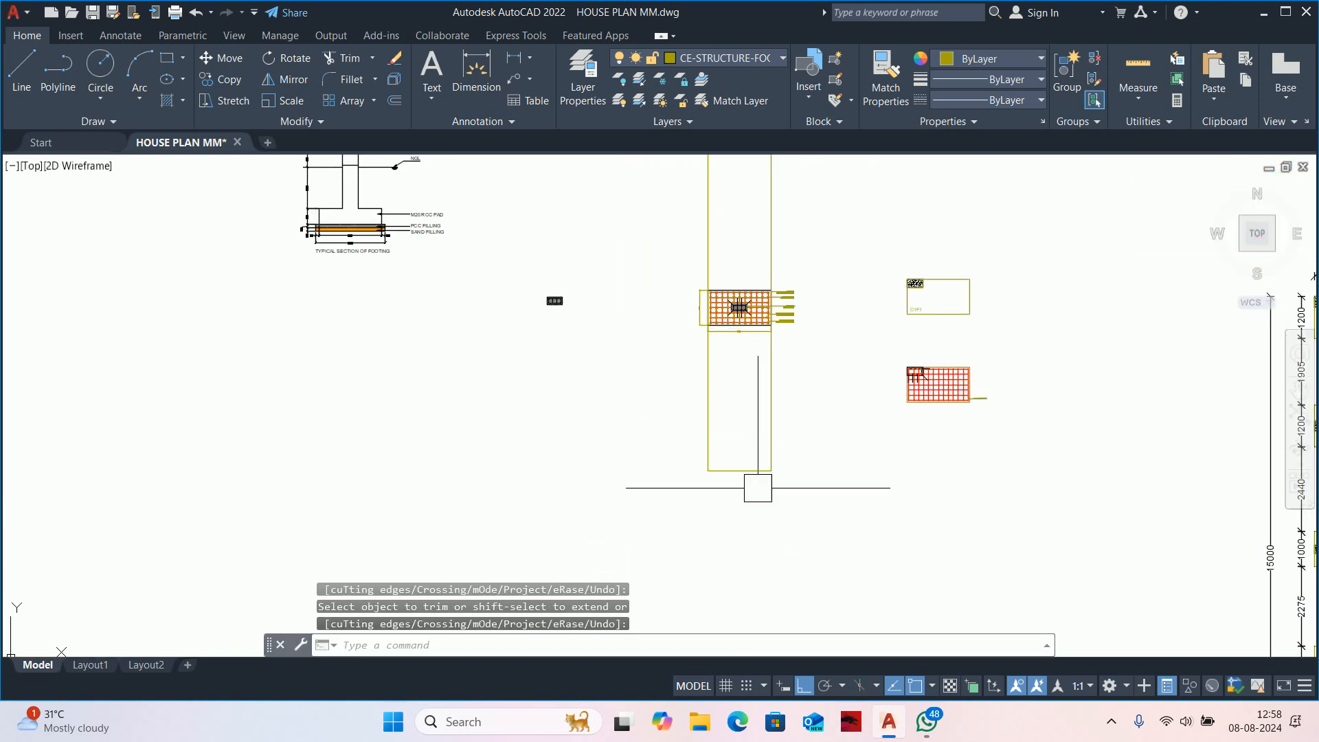
key("Escape")
type("ma")
key("Return")
scroll(618, 322, "up", 4)
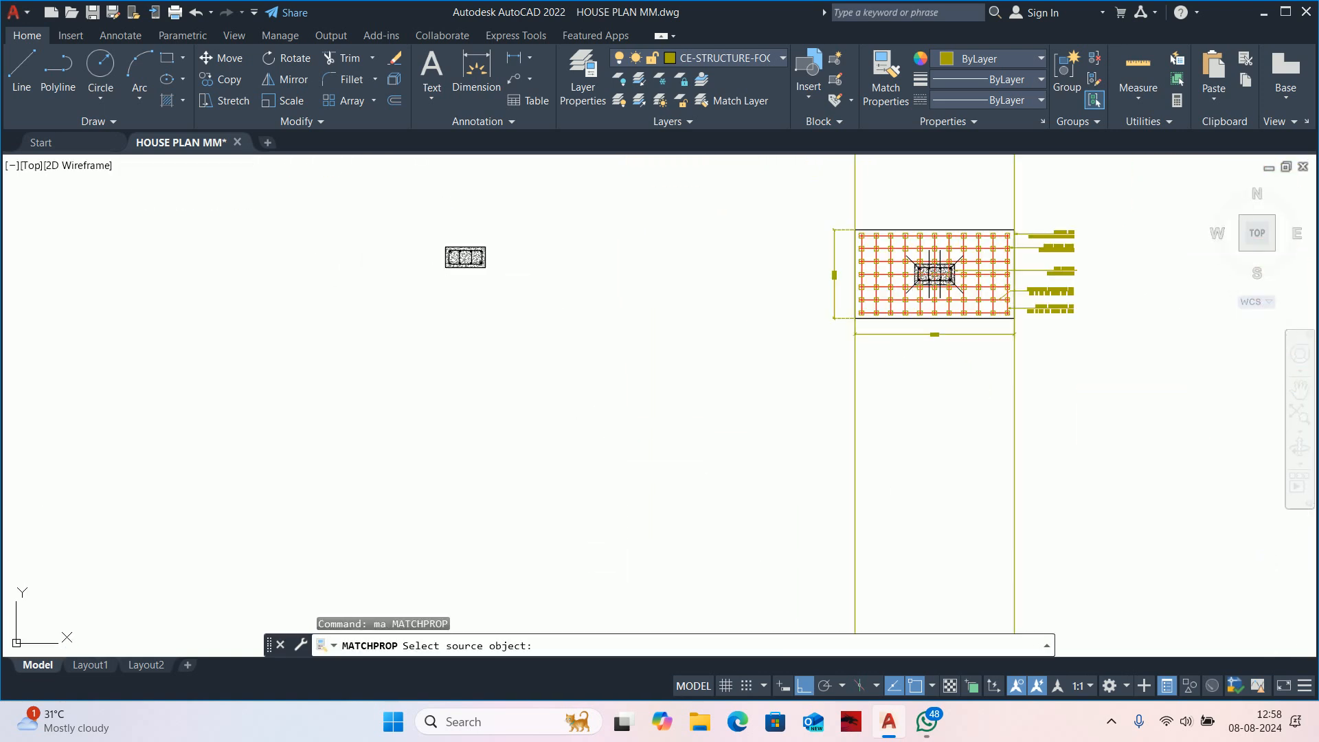
left_click(439, 265)
scroll(589, 447, "down", 2)
key("Escape")
key("Escape")
scroll(539, 349, "up", 5)
Match the properties of the separate column detail's outline onto the two vertical lines and the horizontal line below the plan.
key("Return")
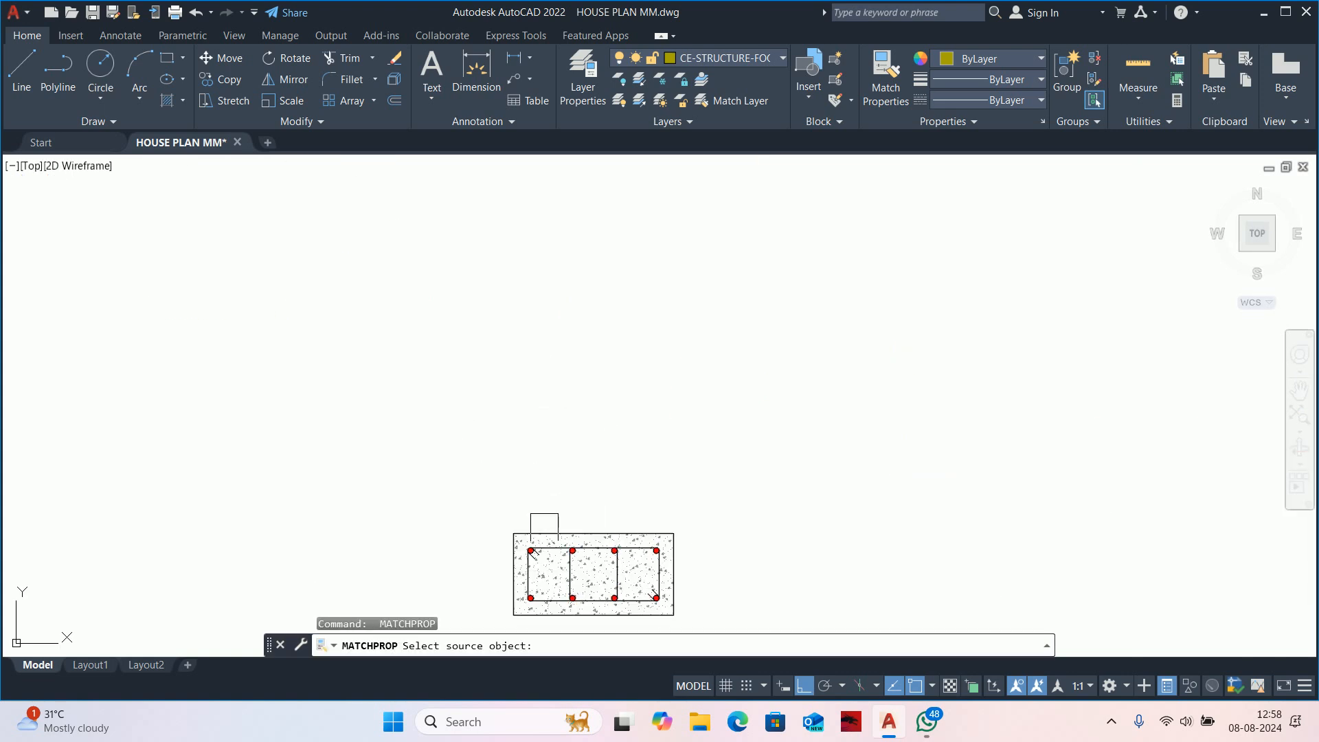
left_click(544, 527)
scroll(662, 259, "down", 5)
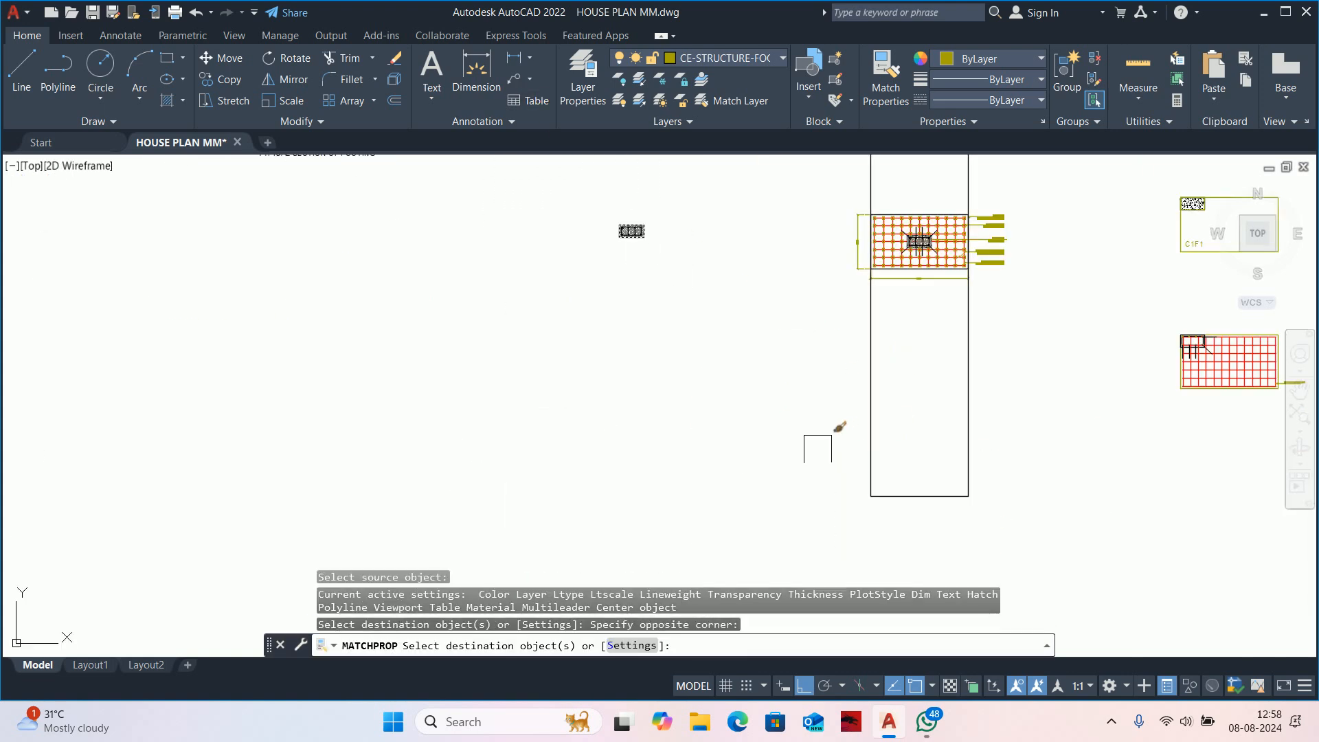
scroll(820, 412, "down", 3)
key("Escape")
key("Escape")
key("Escape")
Offset the horizontal base line 450 mm upward to form the footing pad's top edge.
scroll(813, 383, "up", 6)
scroll(812, 382, "down", 1)
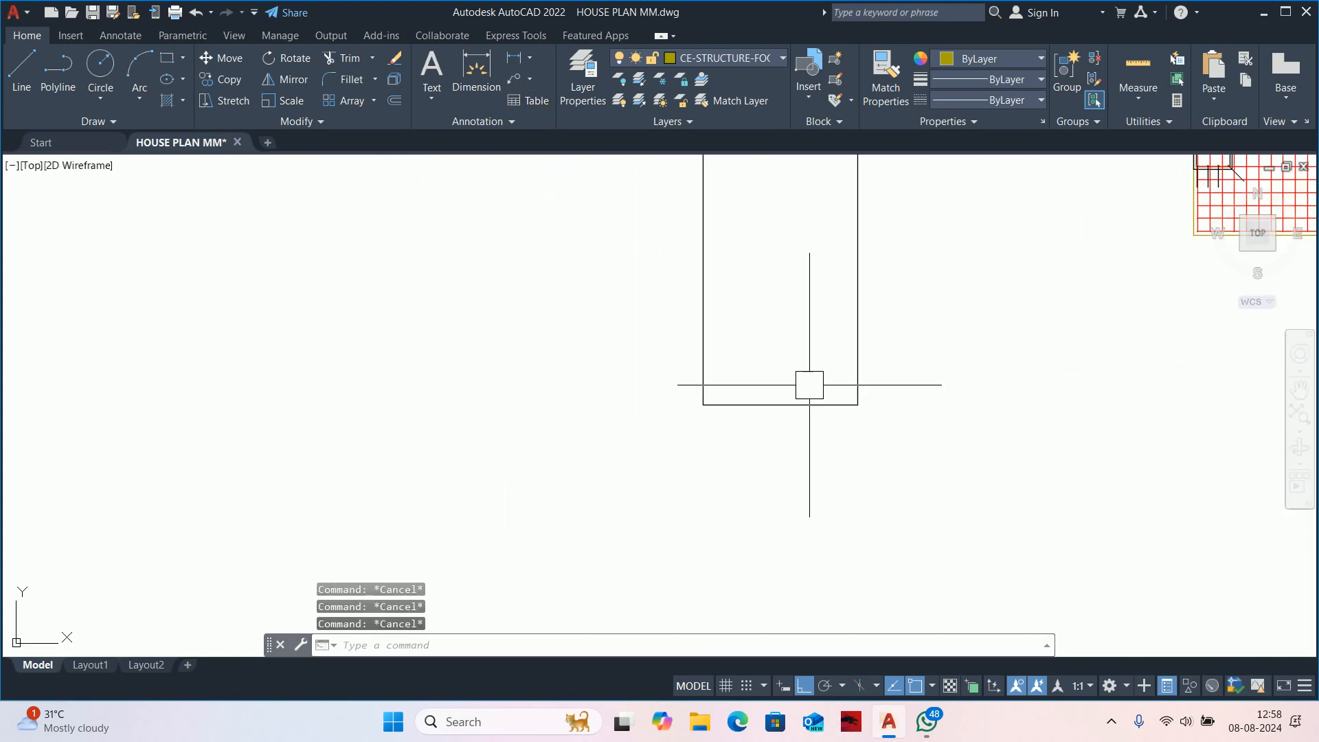
type("o")
key("Return")
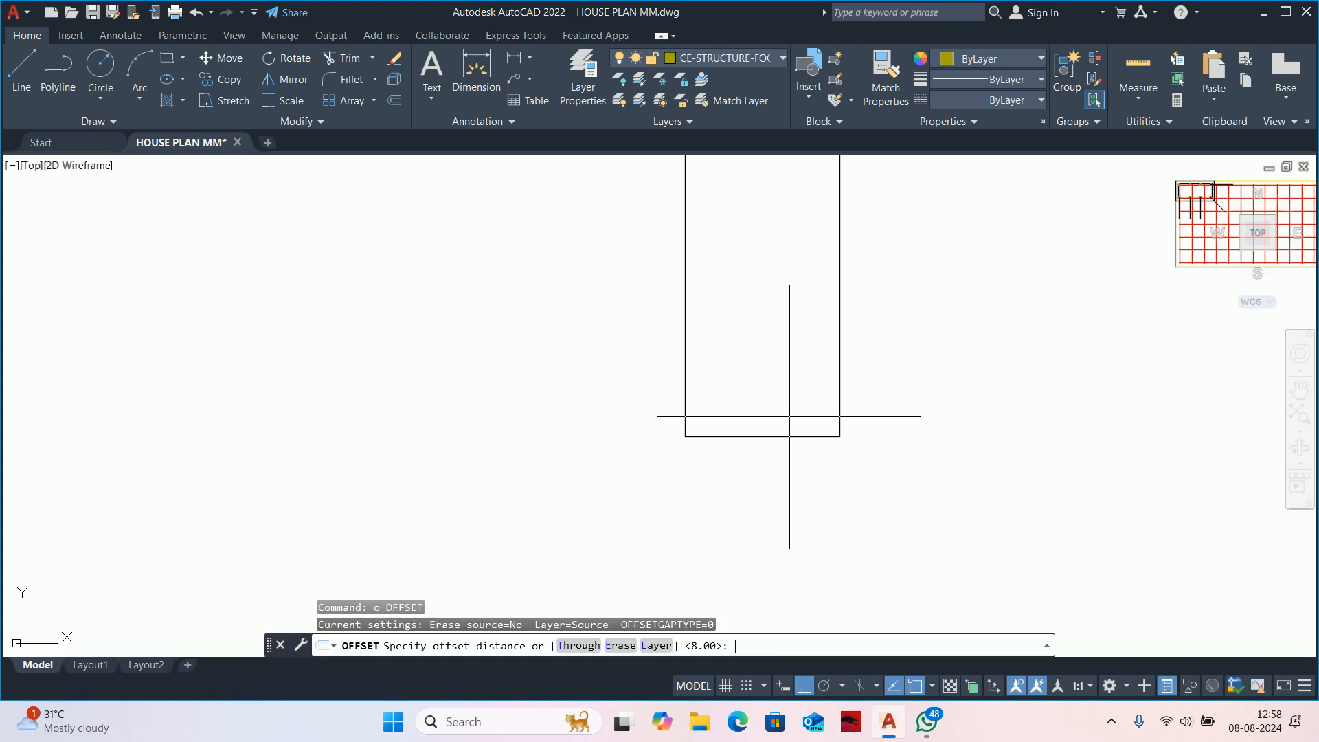
type("450")
key("Return")
key("Escape")
key("Escape")
key("Escape")
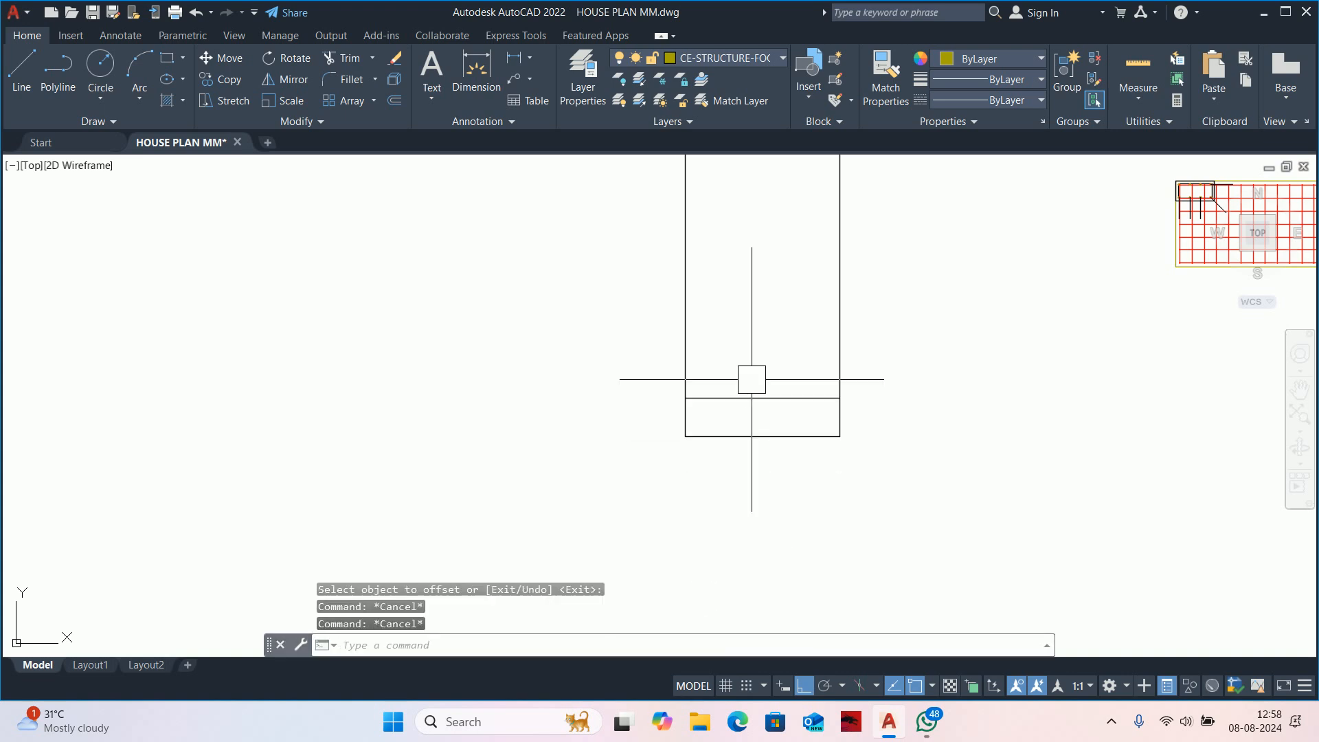
Trim away both vertical lines above the pad's top edge to leave a closed rectangle.
type("tr")
key("Return")
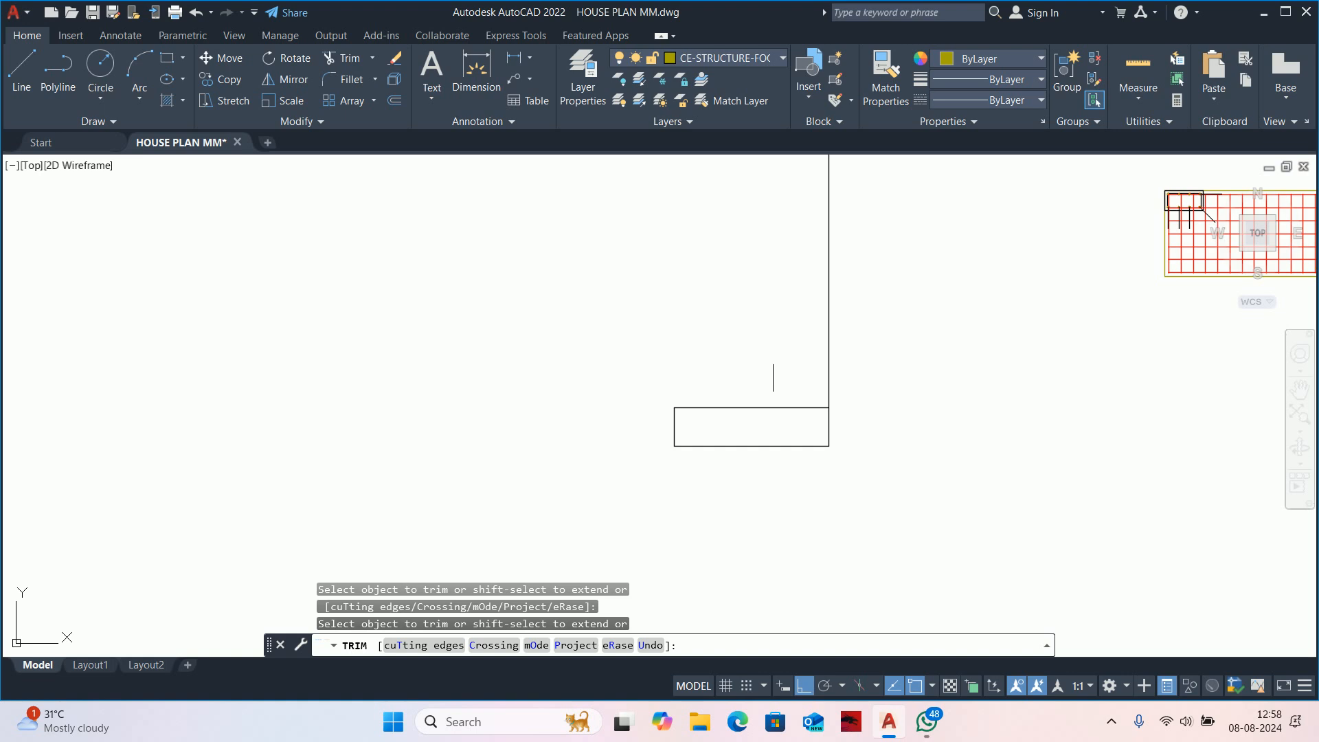
scroll(774, 414, "down", 4)
key("Escape")
key("Escape")
key("Escape")
Place vertical construction lines through all eleven lateral bars of the footing plan, one at each cover block of the lowest row.
type("x")
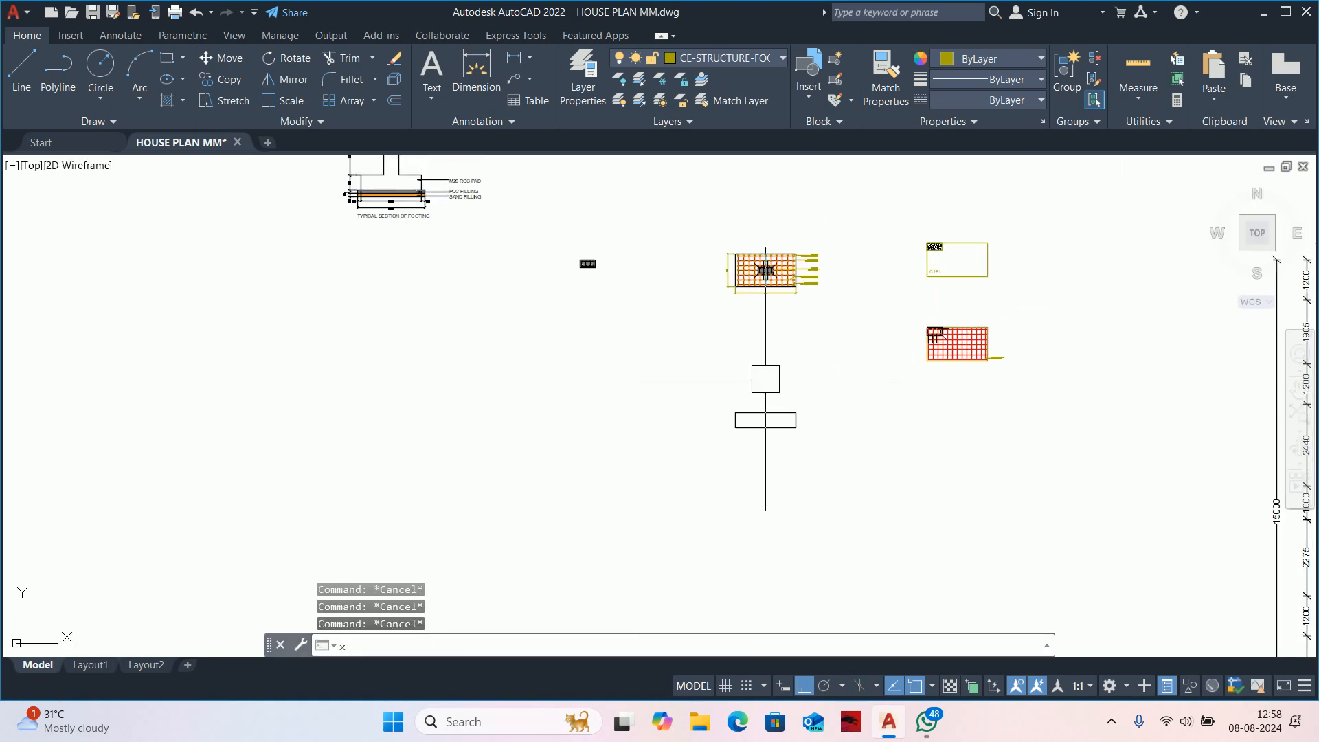
type("l")
key("Return")
type("v")
key("Return")
scroll(748, 392, "up", 4)
mouse_move(728, 405)
middle_mouse_down()
mouse_move(743, 418)
mouse_move(716, 292)
middle_mouse_up()
middle_click_drag(720, 356, 710, 509)
scroll(715, 278, "up", 4)
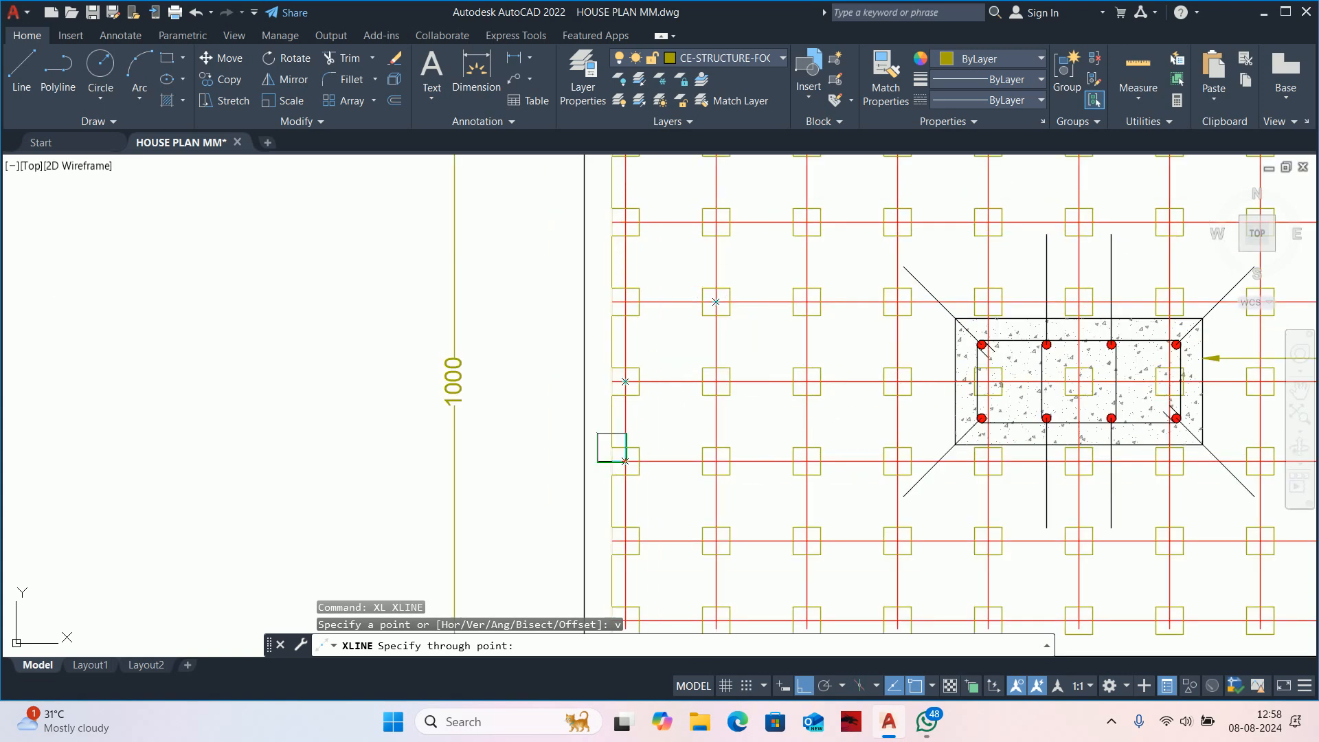
middle_click_drag(625, 461, 599, 432)
scroll(599, 433, "up", 4)
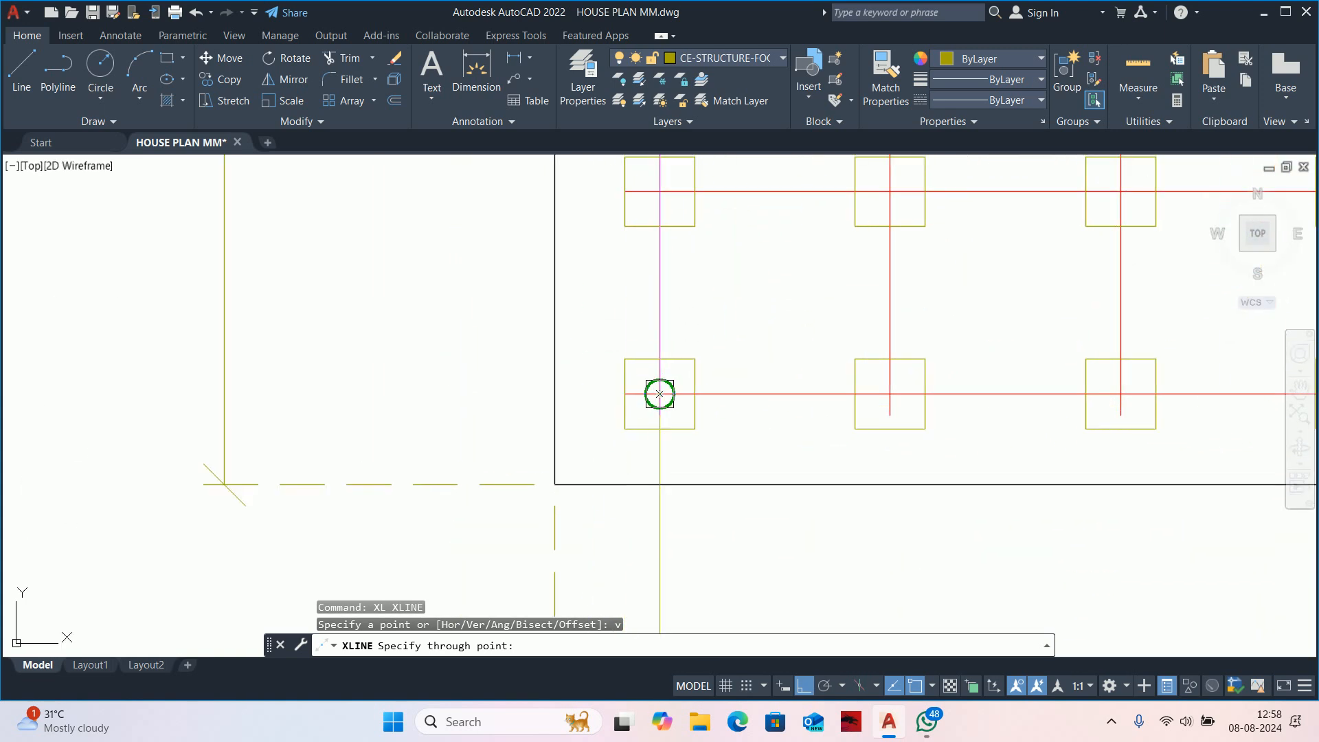
left_click(659, 393)
left_click(890, 394)
scroll(943, 468, "down", 2)
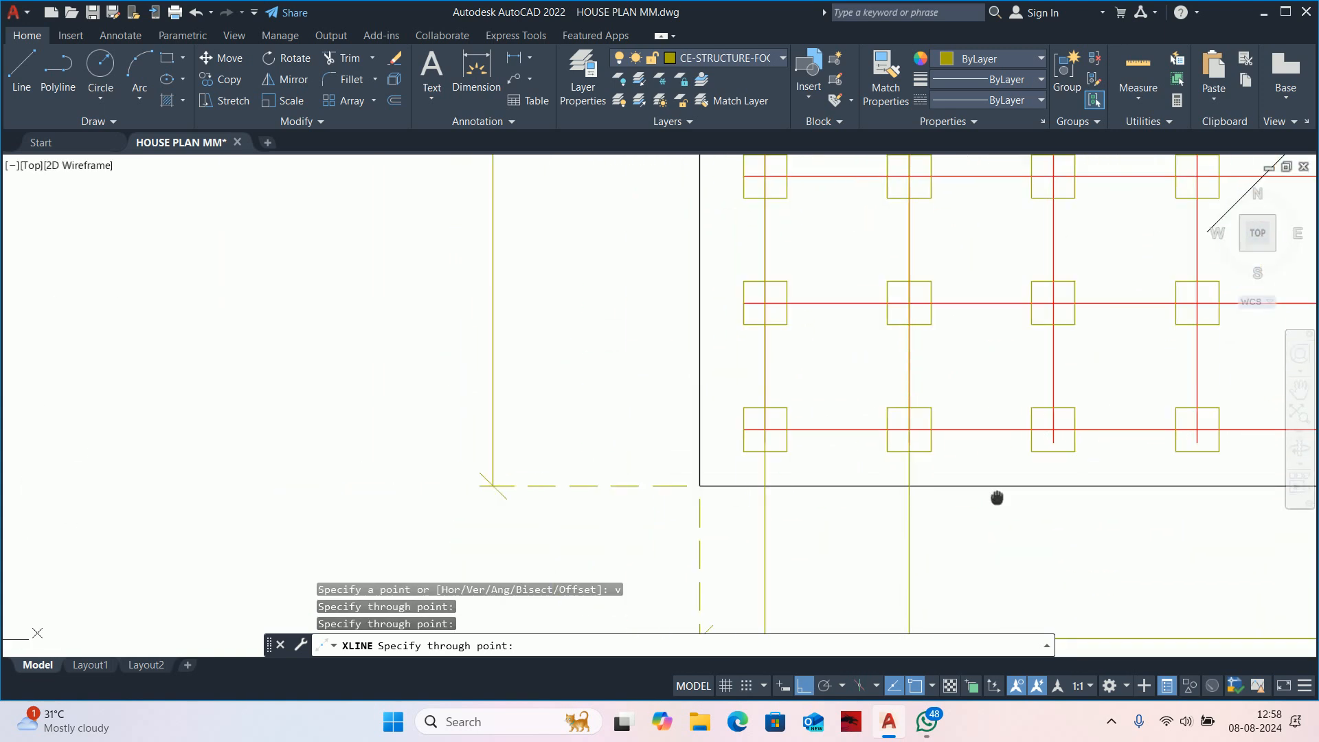
middle_click_drag(998, 501, 550, 442)
left_click(603, 366)
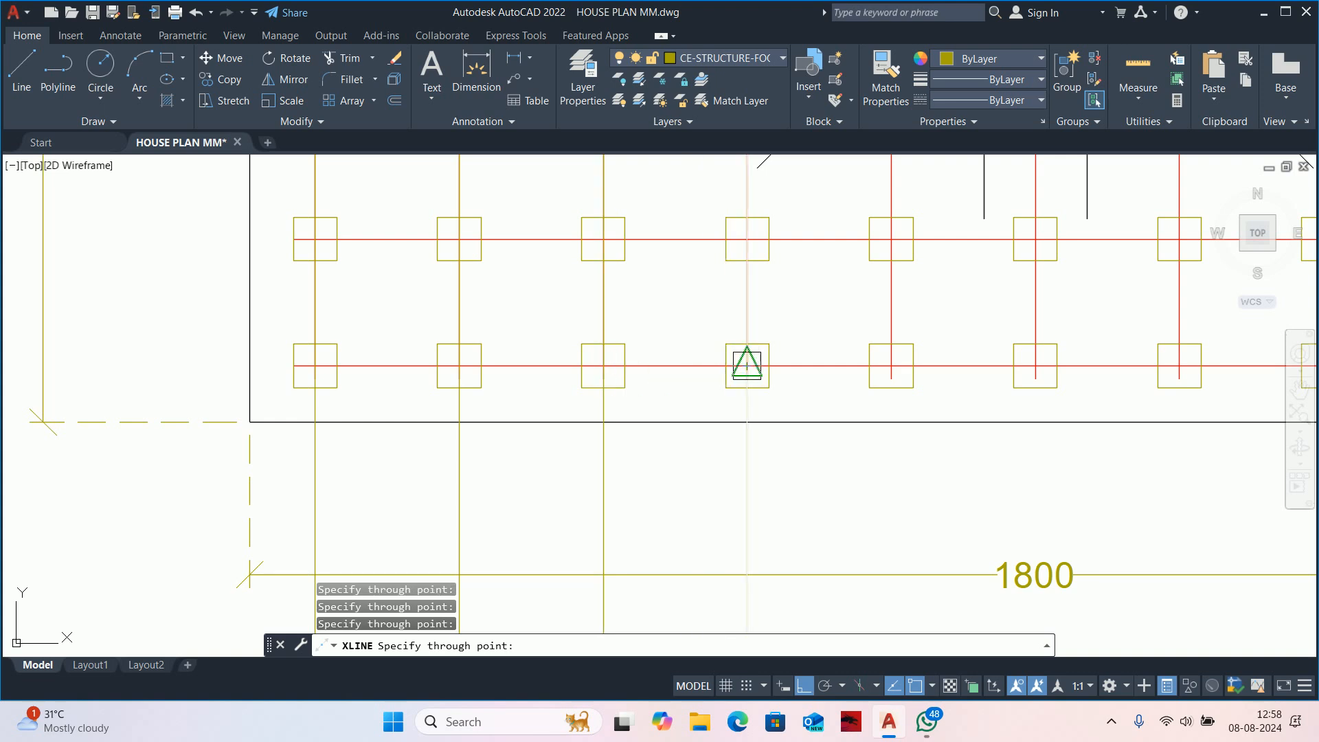
left_click(746, 365)
left_click(890, 365)
left_click(1035, 365)
middle_click_drag(1118, 390, 289, 377)
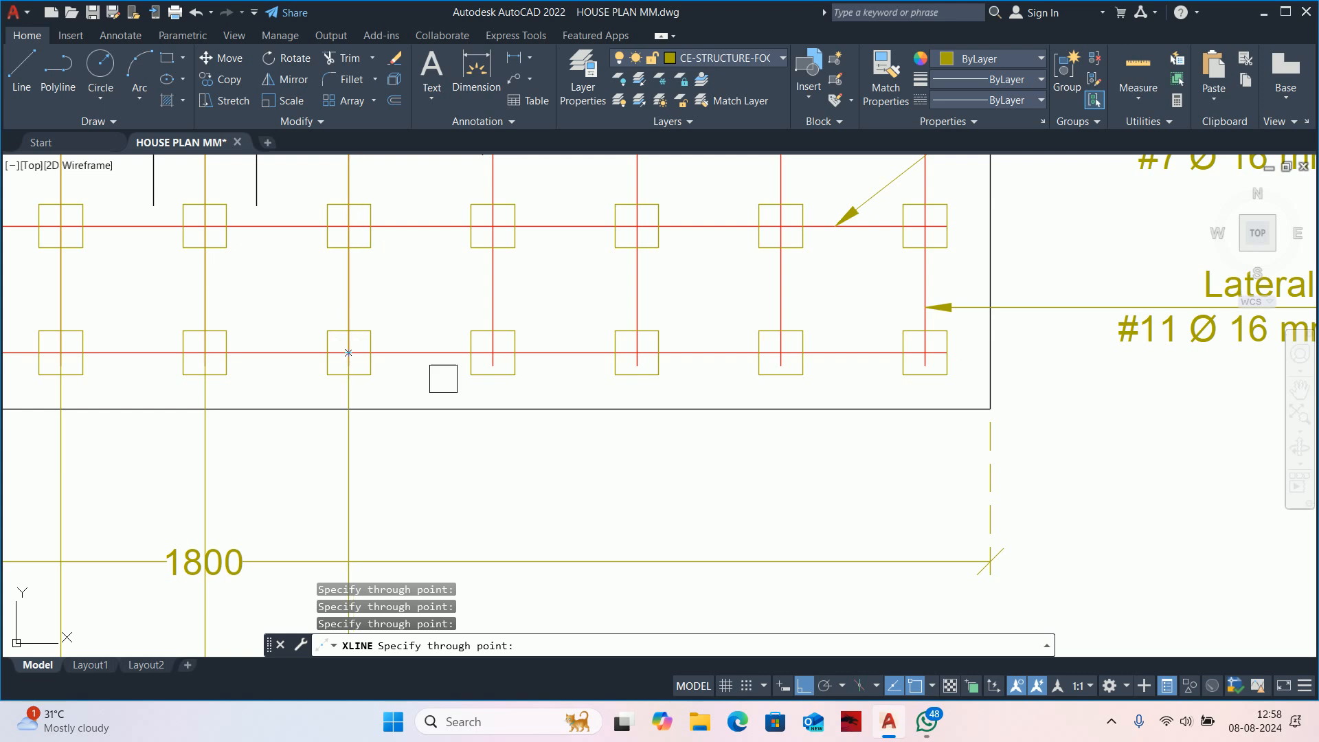
left_click(493, 353)
left_click(637, 352)
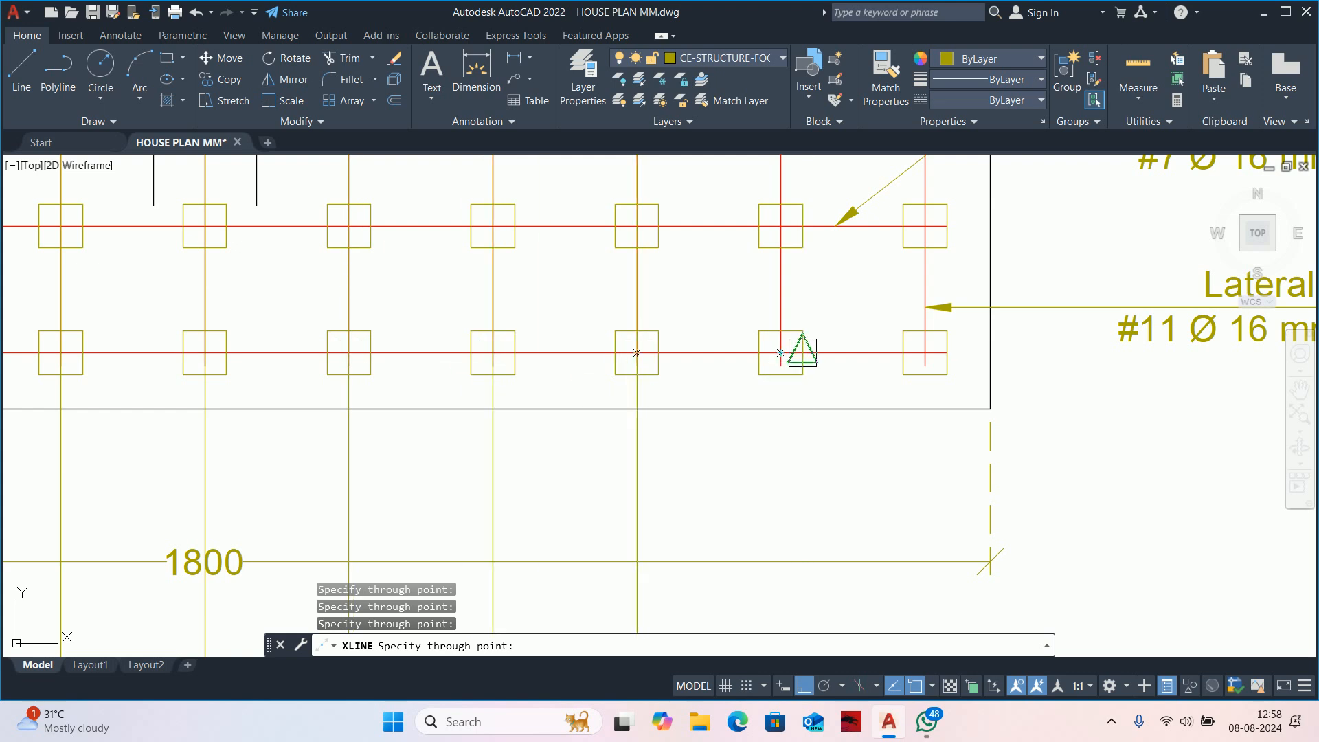
left_click(780, 353)
left_click(924, 352)
key("Escape")
key("Escape")
key("Escape")
key("Escape")
Match the properties of the rectangle's bottom edge onto the eleven vertical construction lines.
scroll(834, 412, "down", 6)
middle_click_drag(843, 411, 754, 283)
middle_click_drag(742, 427, 695, 283)
scroll(664, 415, "up", 3)
middle_click_drag(664, 415, 648, 405)
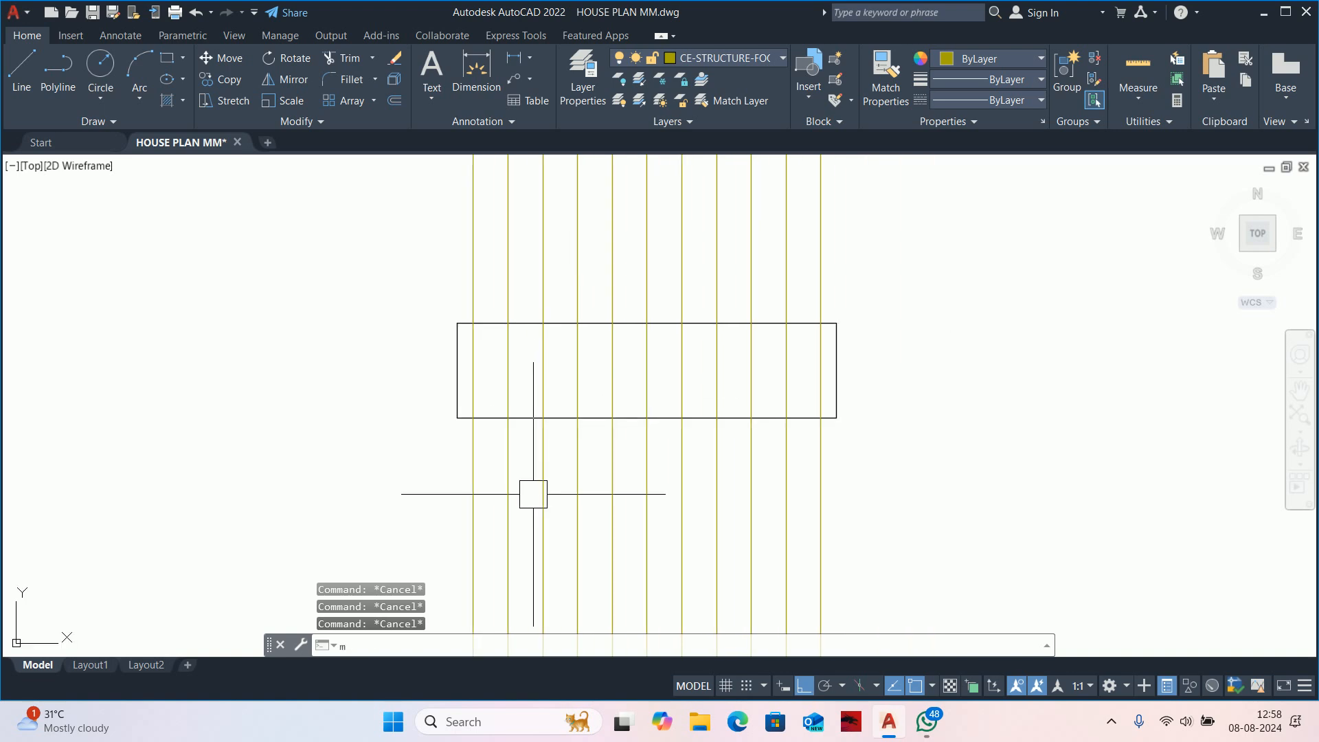
type("ma")
key("Return")
scroll(753, 385, "up", 2)
left_click(753, 395)
left_click(1185, 492)
left_click(32, 474)
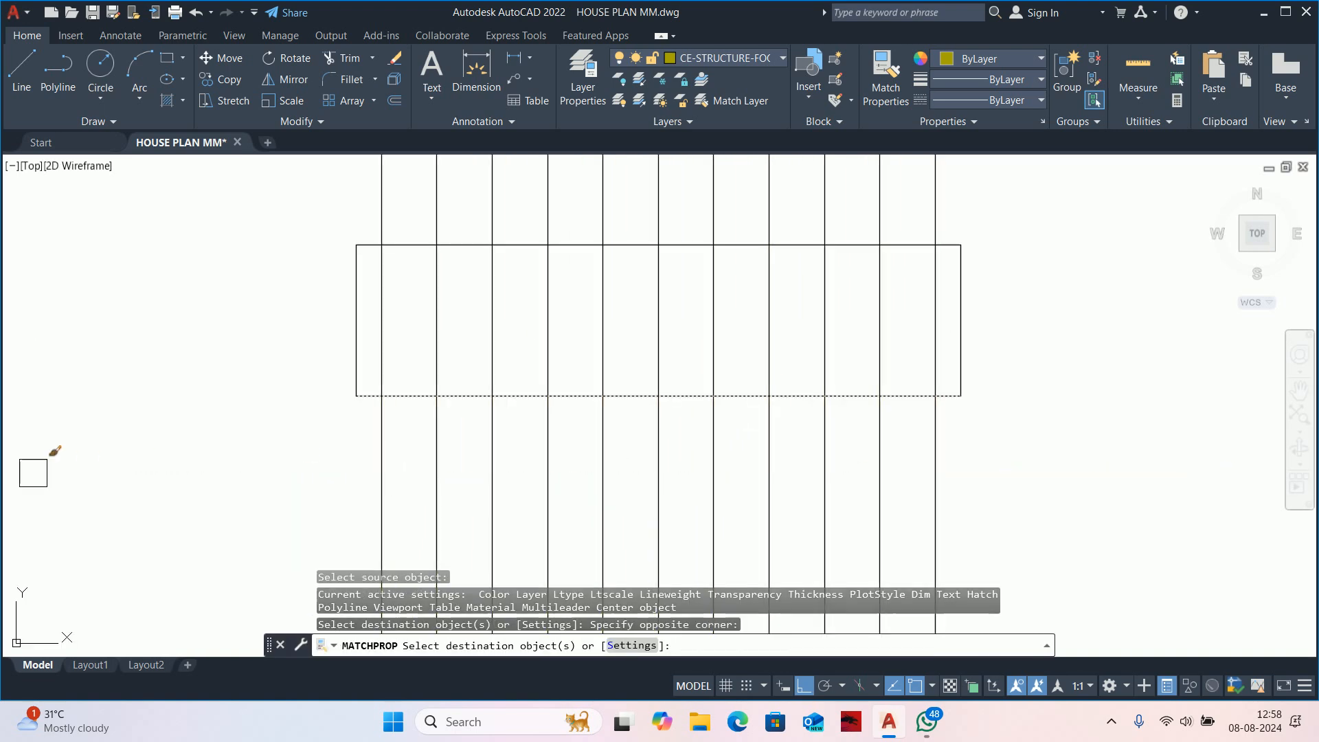
key("Return")
middle_click_drag(609, 395, 580, 450)
key("Escape")
key("Escape")
key("Escape")
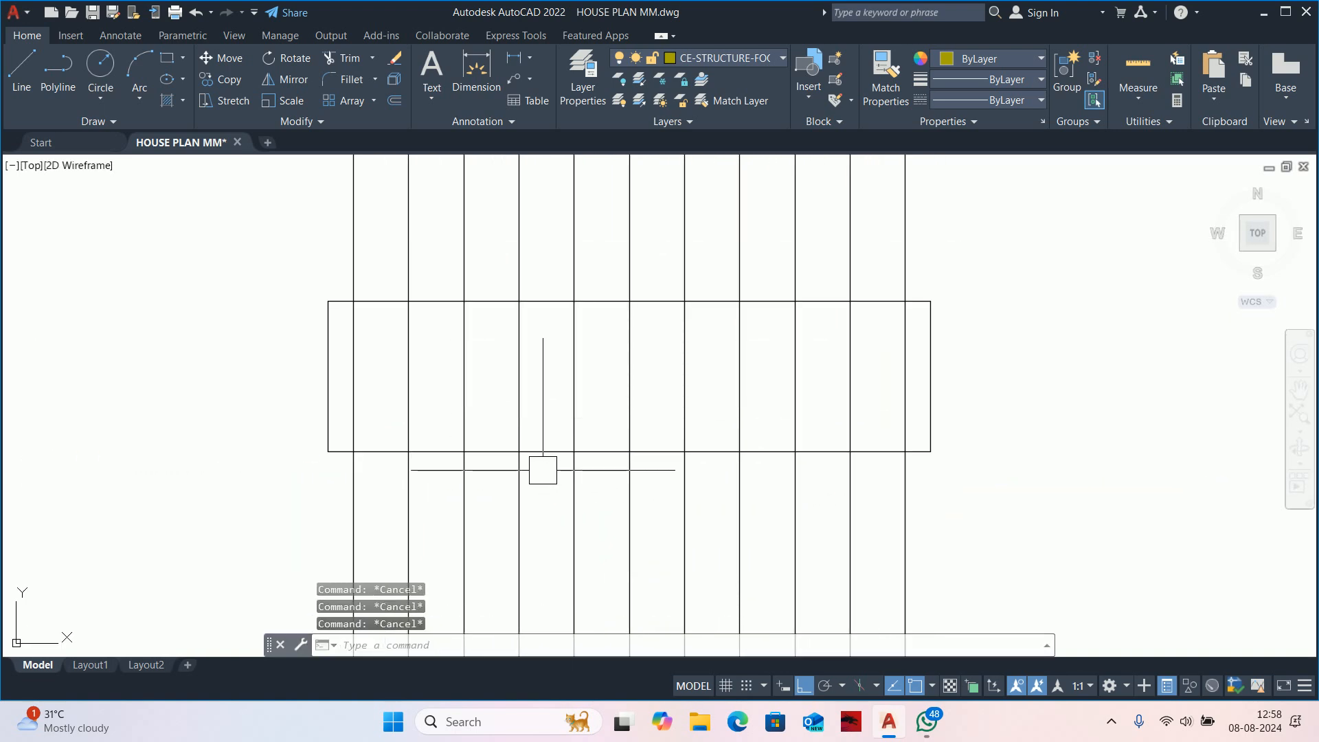
Offset the rectangle's bottom edge 50 mm upward inside the pad.
left_click(540, 452)
key("Escape")
type("o")
key("Return")
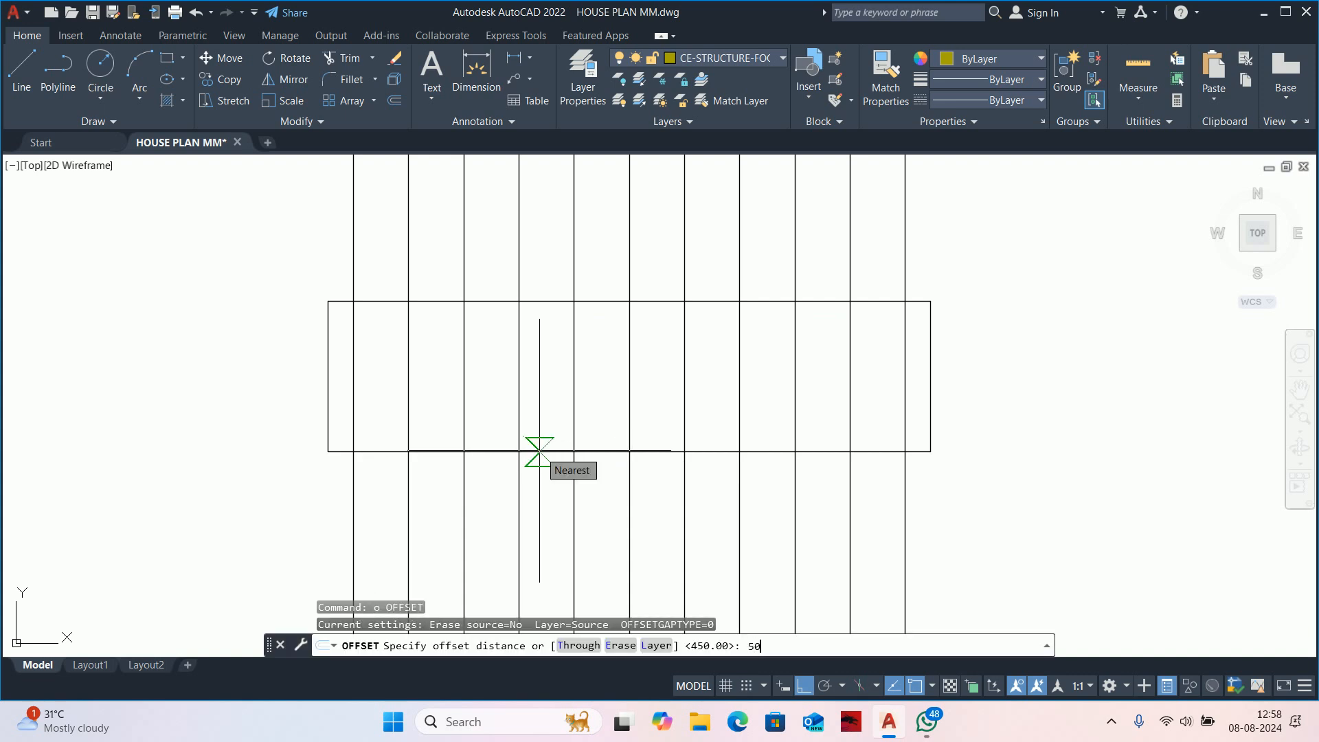
key("Return")
scroll(588, 438, "up", 2)
left_click(575, 476)
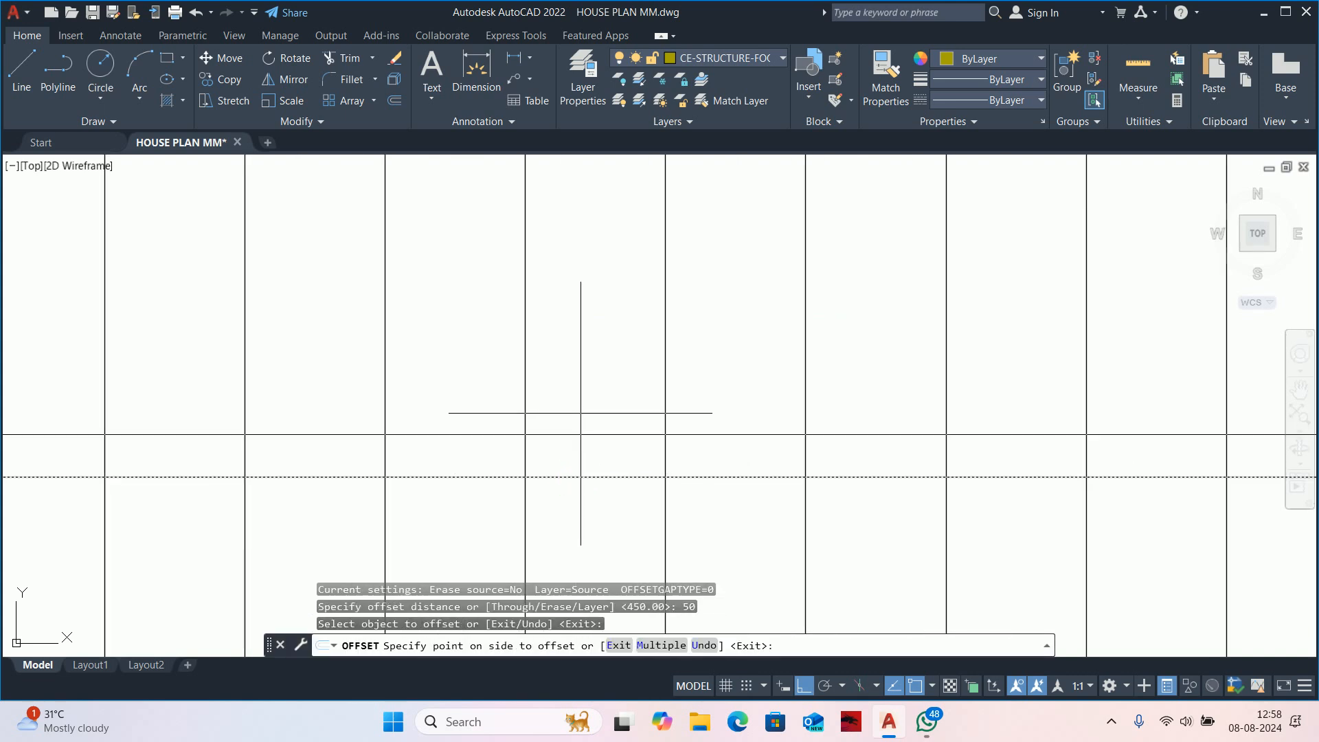
left_click(581, 411)
key("Return")
key("Escape")
scroll(581, 412, "down", 3)
key("Escape")
key("Escape")
scroll(389, 435, "down", 2)
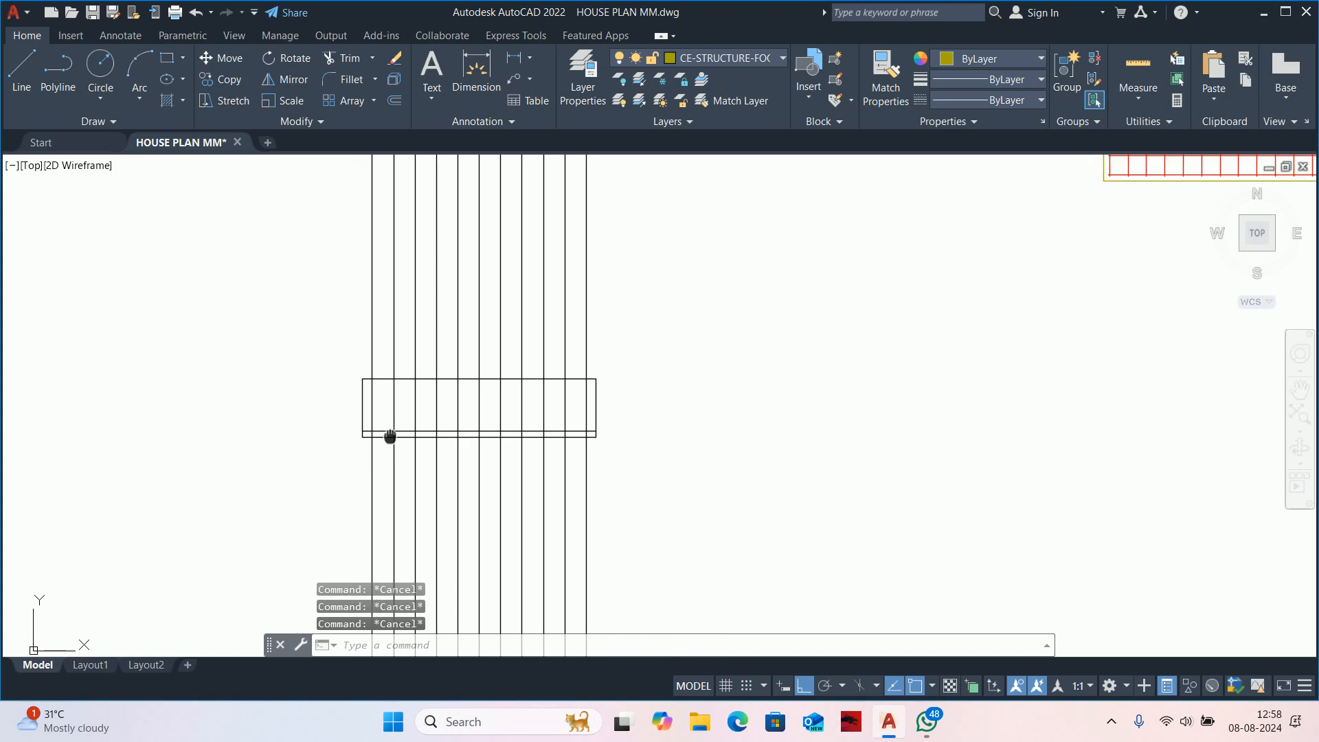
scroll(397, 436, "up", 3)
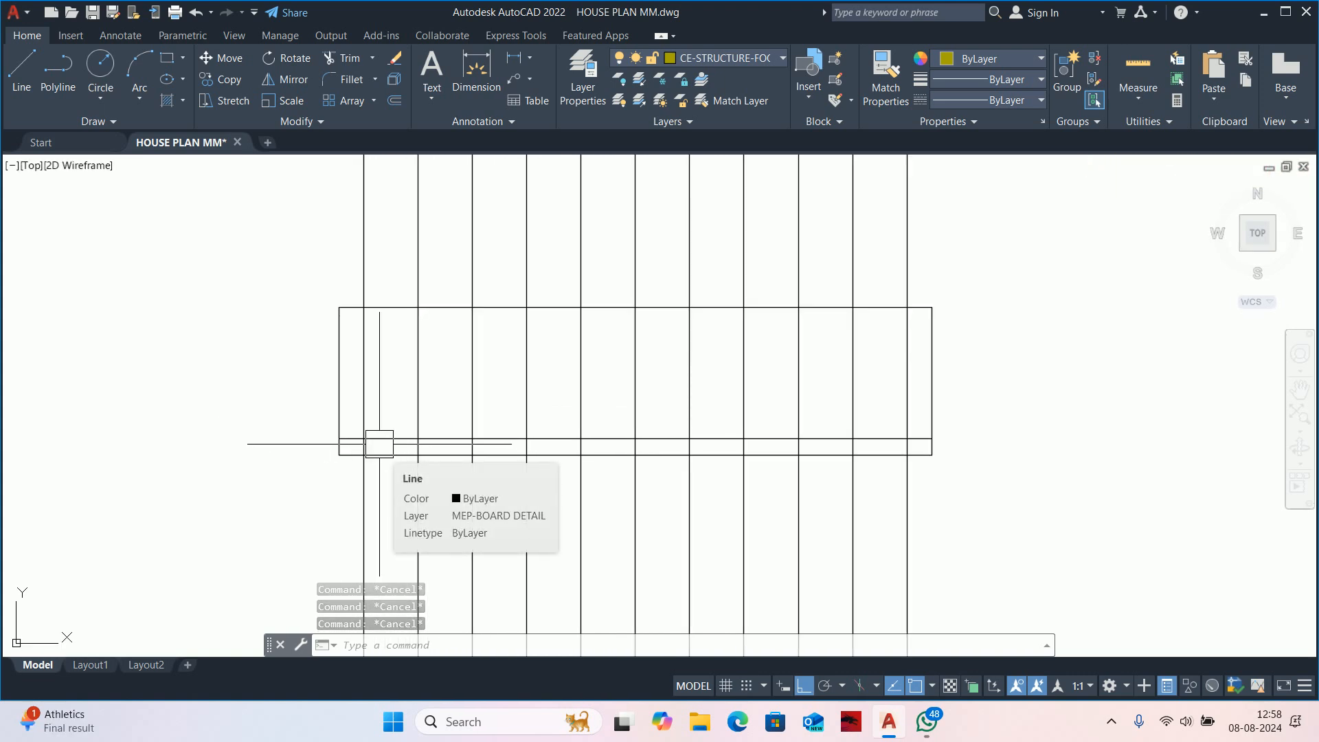
Place vertical construction lines through both ends of the lowest longitudinal bar in the footing plan.
scroll(435, 381, "down", 5)
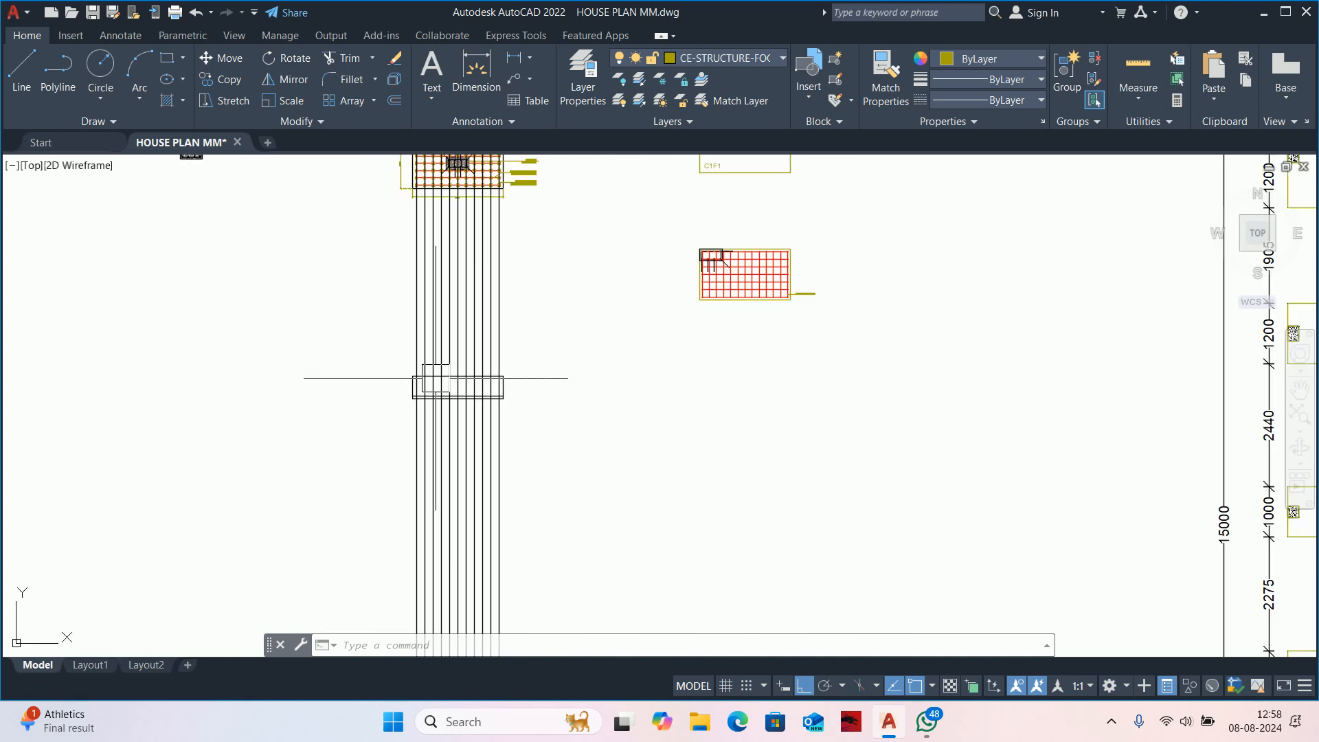
scroll(445, 244, "up", 4)
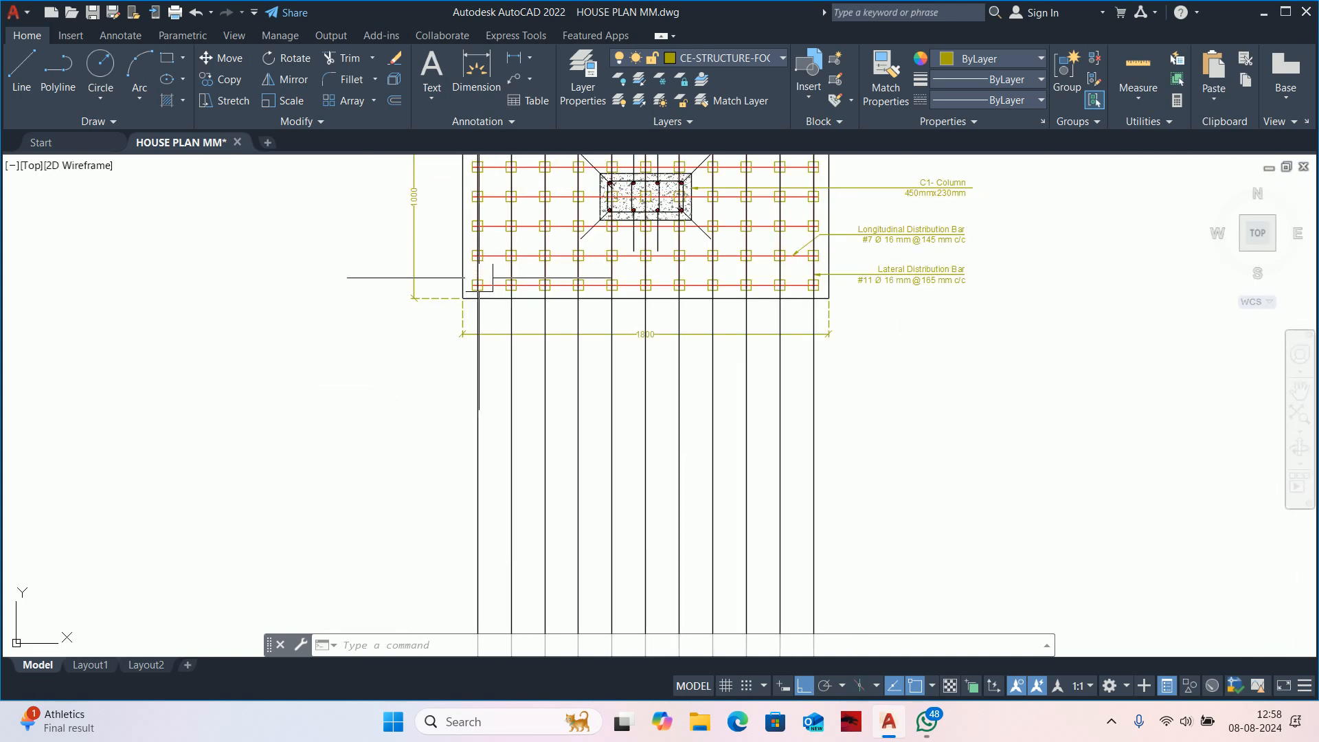
key("Escape")
key("Escape")
key("Escape")
scroll(442, 450, "down", 4)
type("xl")
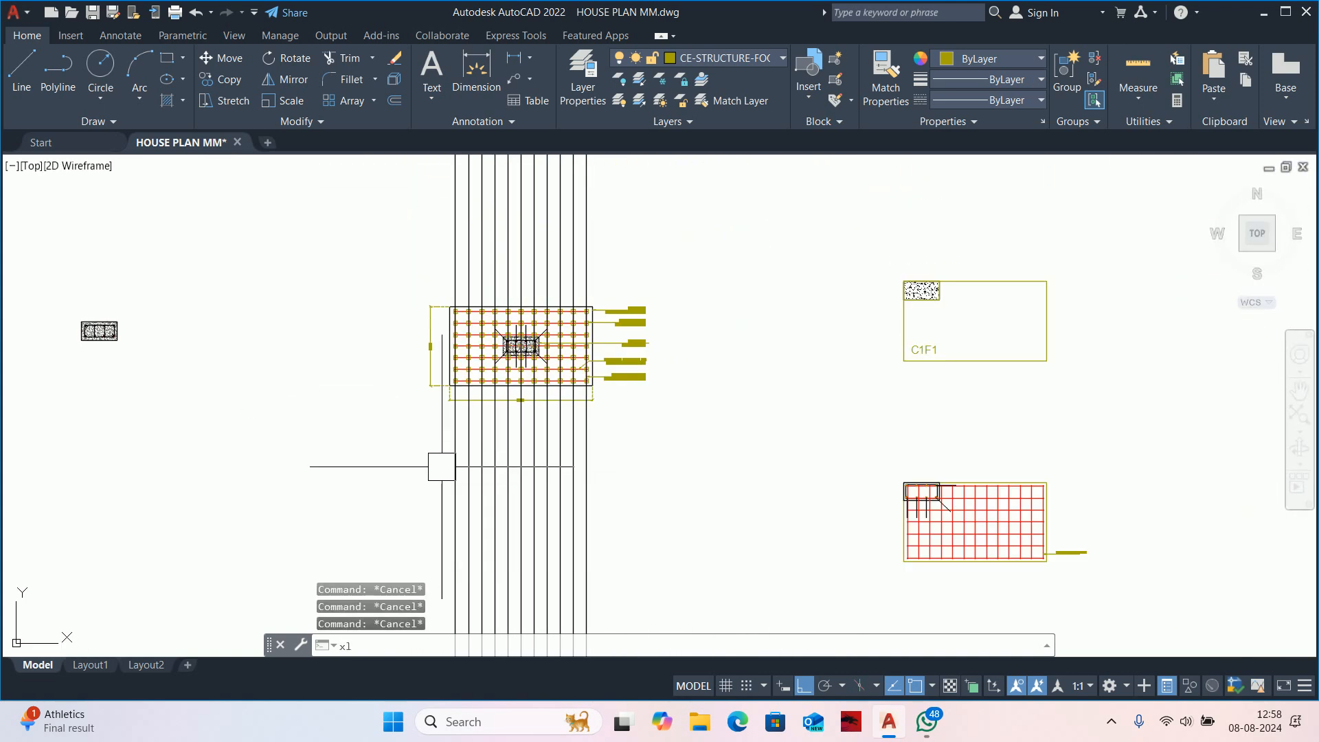
key("Return")
type("v")
key("Return")
scroll(441, 467, "up", 6)
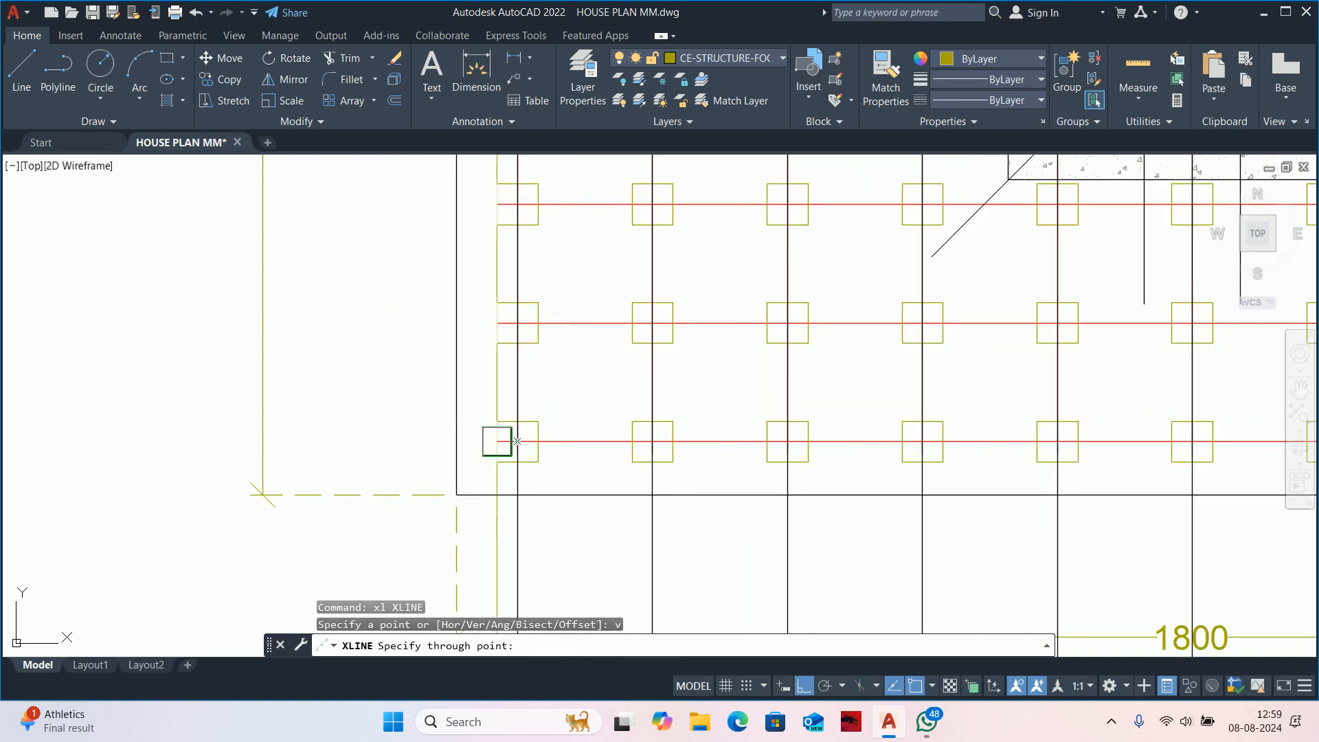
left_click(497, 442)
middle_click_drag(846, 477, 150, 476)
middle_click_drag(853, 473, 301, 510)
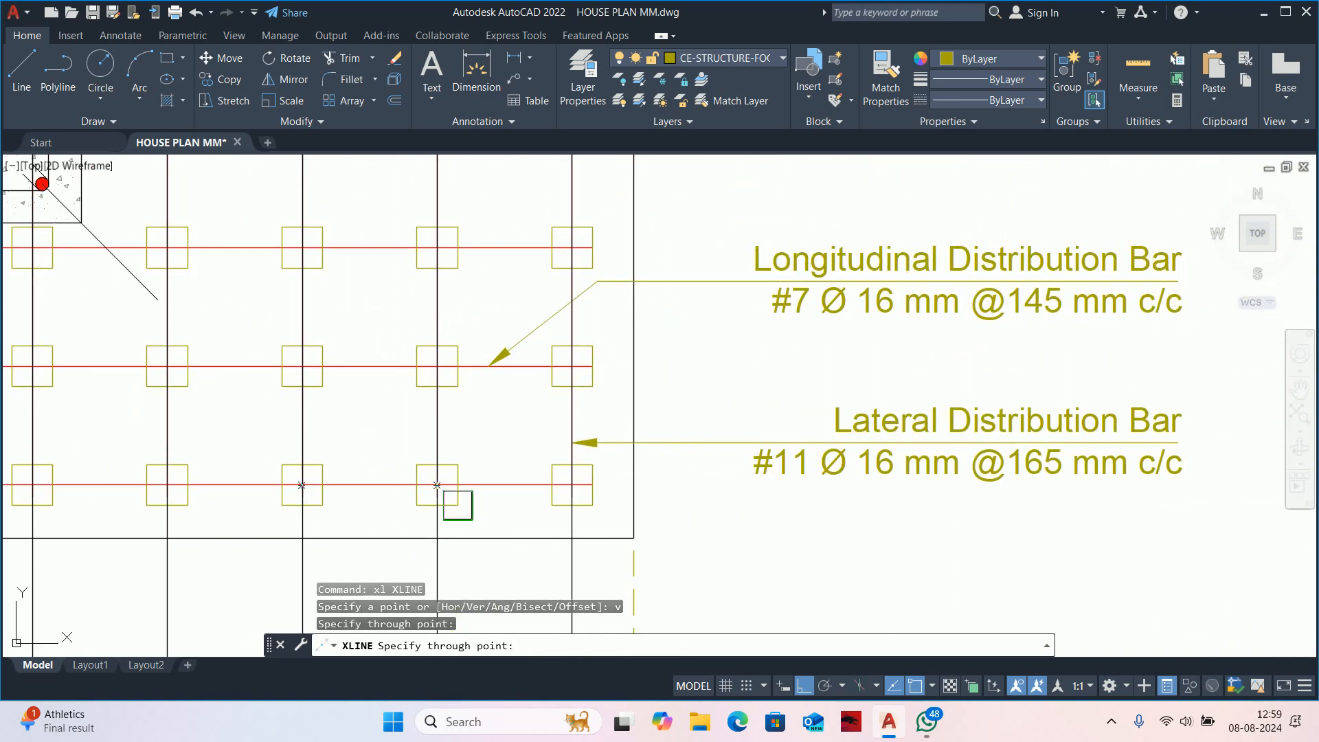
scroll(671, 492, "up", 2)
key("Escape")
key("Escape")
scroll(656, 498, "down", 5)
scroll(656, 499, "down", 2)
middle_click_drag(612, 590, 656, 228)
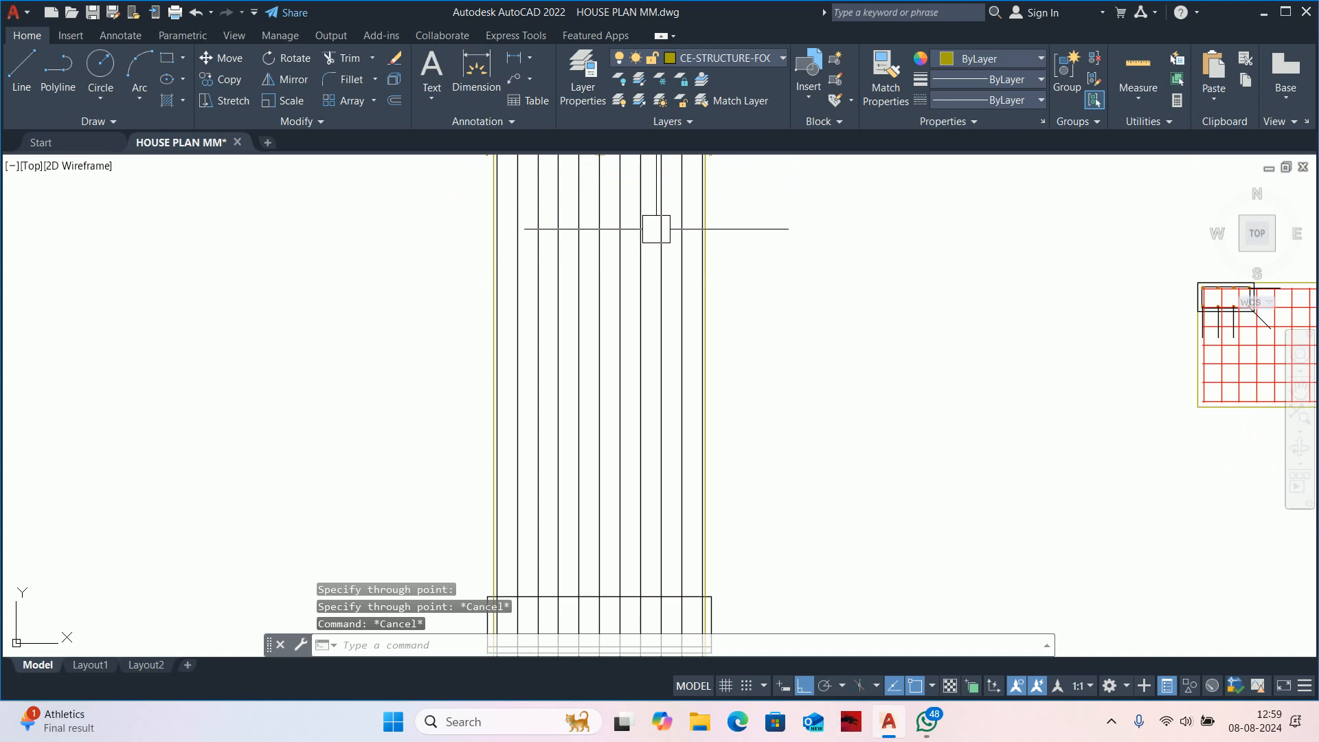
key("Escape")
middle_click_drag(559, 483, 616, 155)
scroll(527, 324, "up", 6)
middle_click_drag(536, 275, 551, 278)
scroll(539, 438, "up", 5)
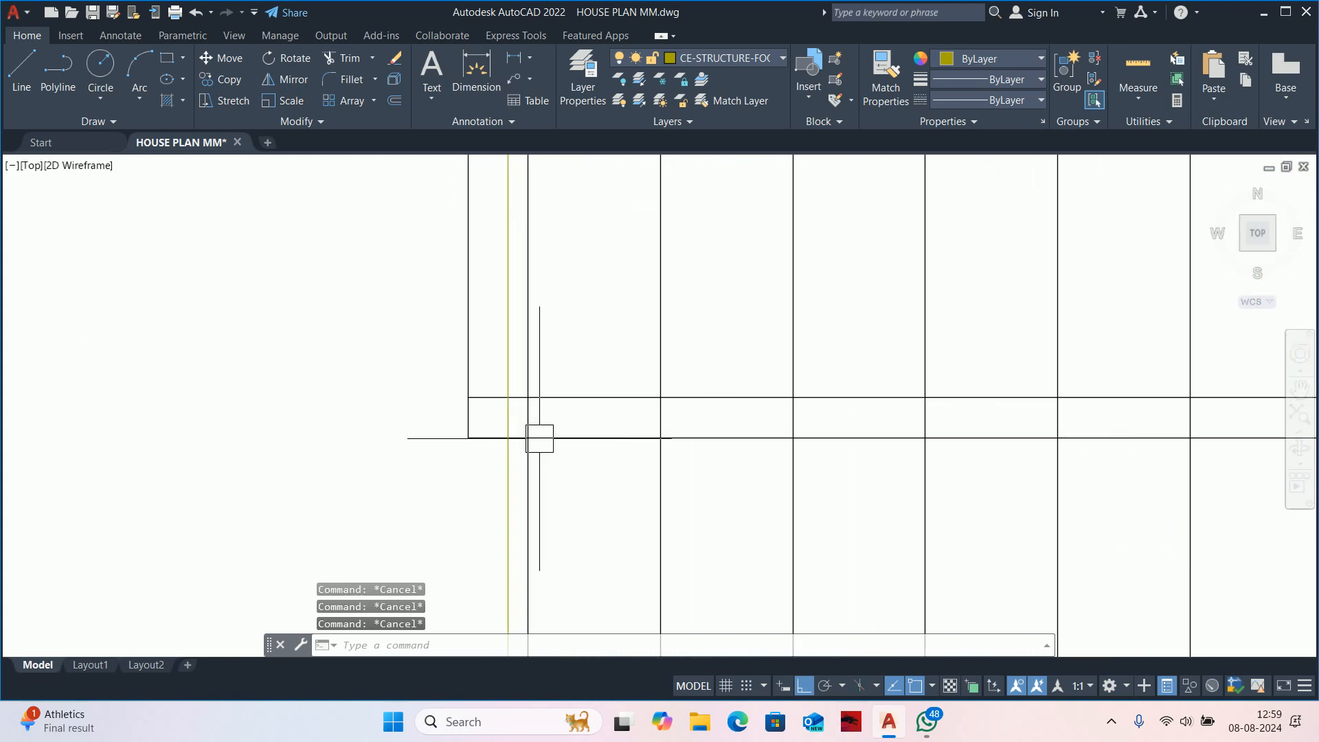
type("tr")
key("Return")
middle_click_drag(555, 417, 497, 506)
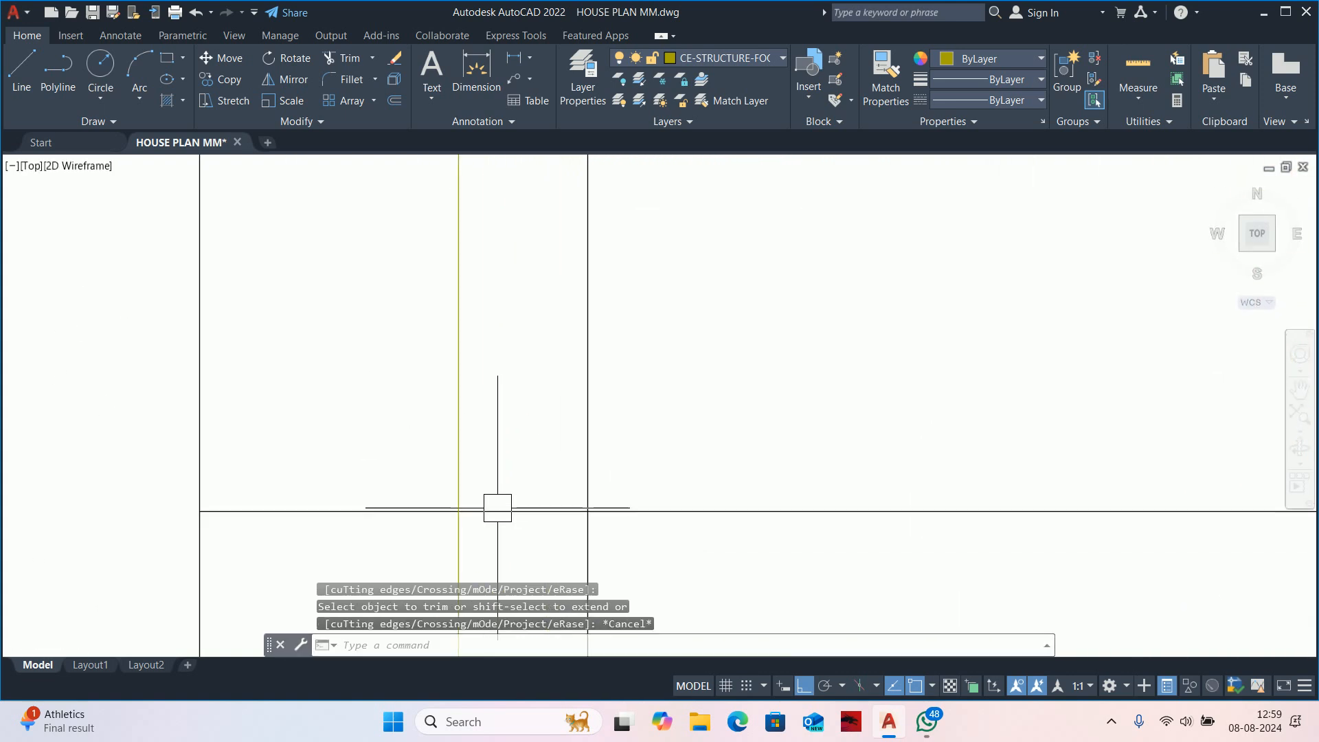
scroll(497, 503, "down", 2)
key("Escape")
Fillet the offset bar line with the left bar-end construction line at radius 0 to form a square corner.
type("f")
key("Return")
type("r")
key("Return")
type("0")
key("Return")
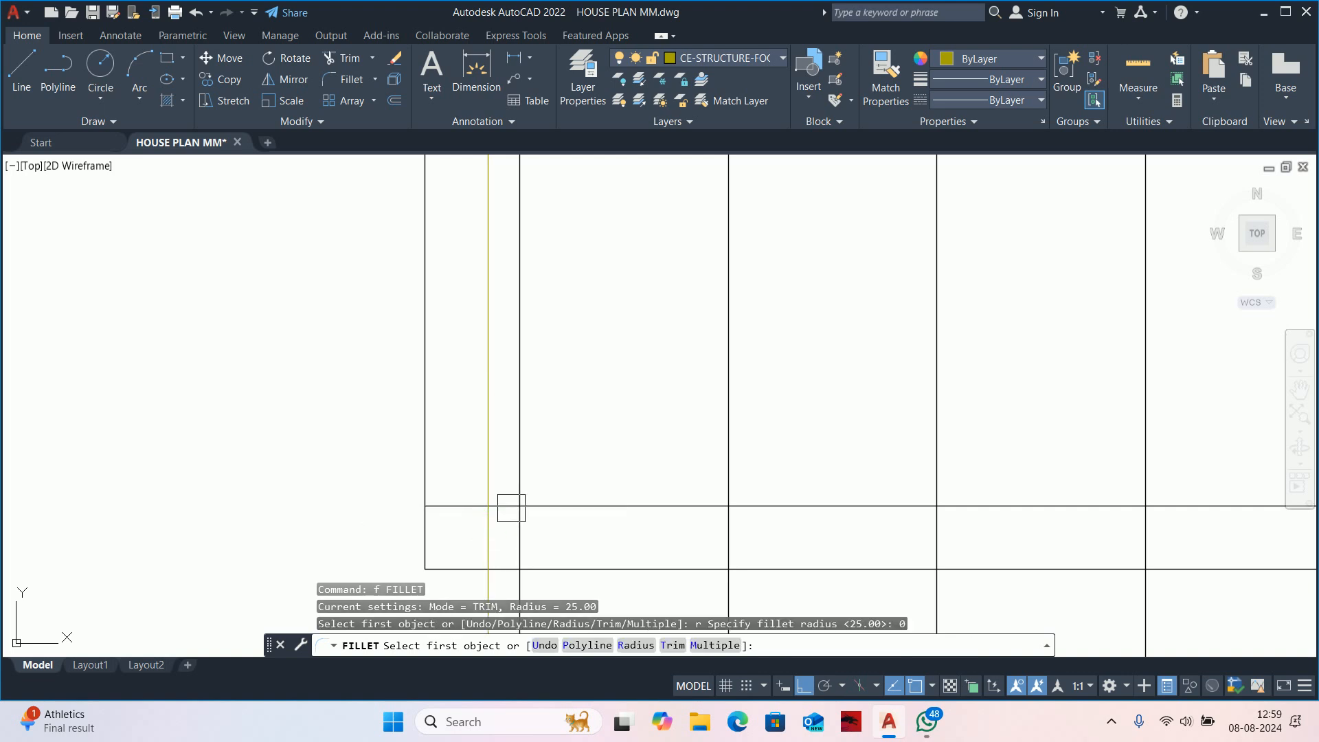
scroll(511, 498, "up", 2)
left_click(479, 524)
left_click(433, 415)
scroll(433, 415, "down", 4)
scroll(472, 426, "down", 4)
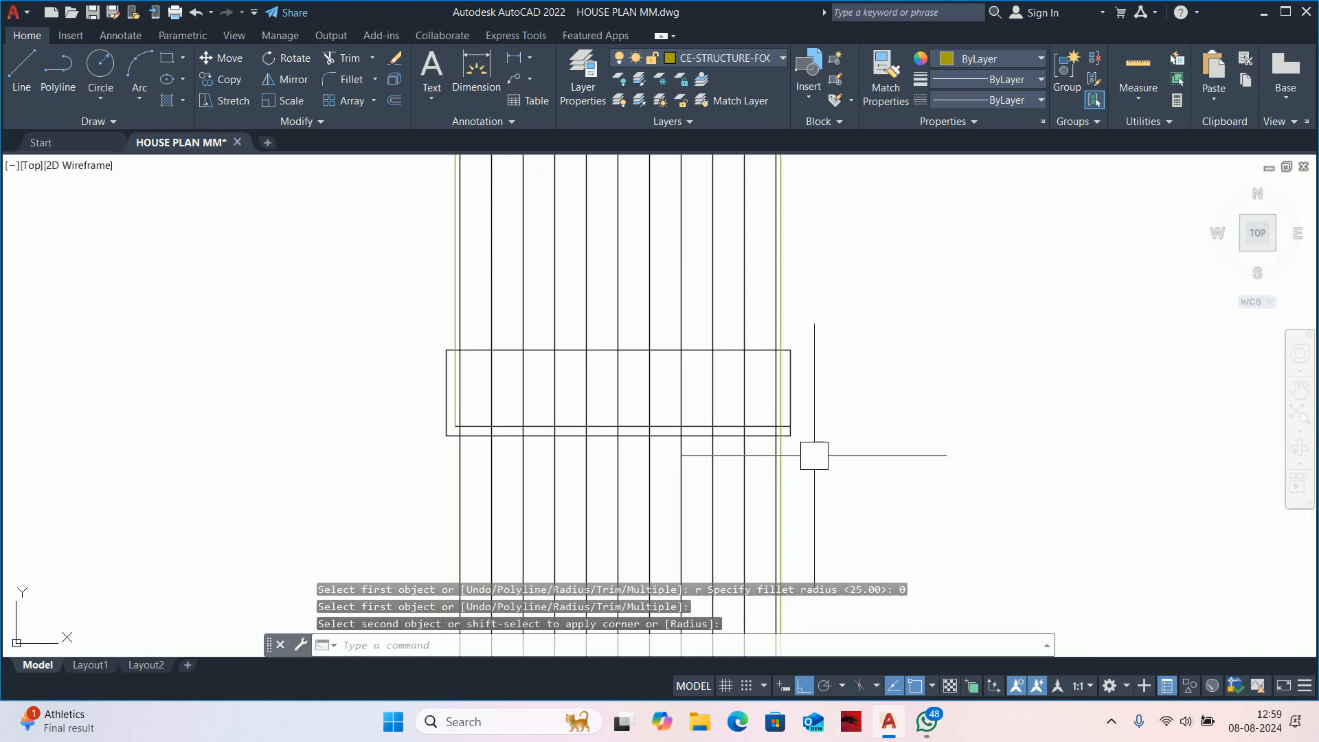
Fillet the offset bar line with the right bar-end construction line to complete the U-shaped bar outline.
scroll(801, 426, "up", 6)
type("f")
key("Return")
scroll(790, 412, "up", 4)
left_click(835, 427)
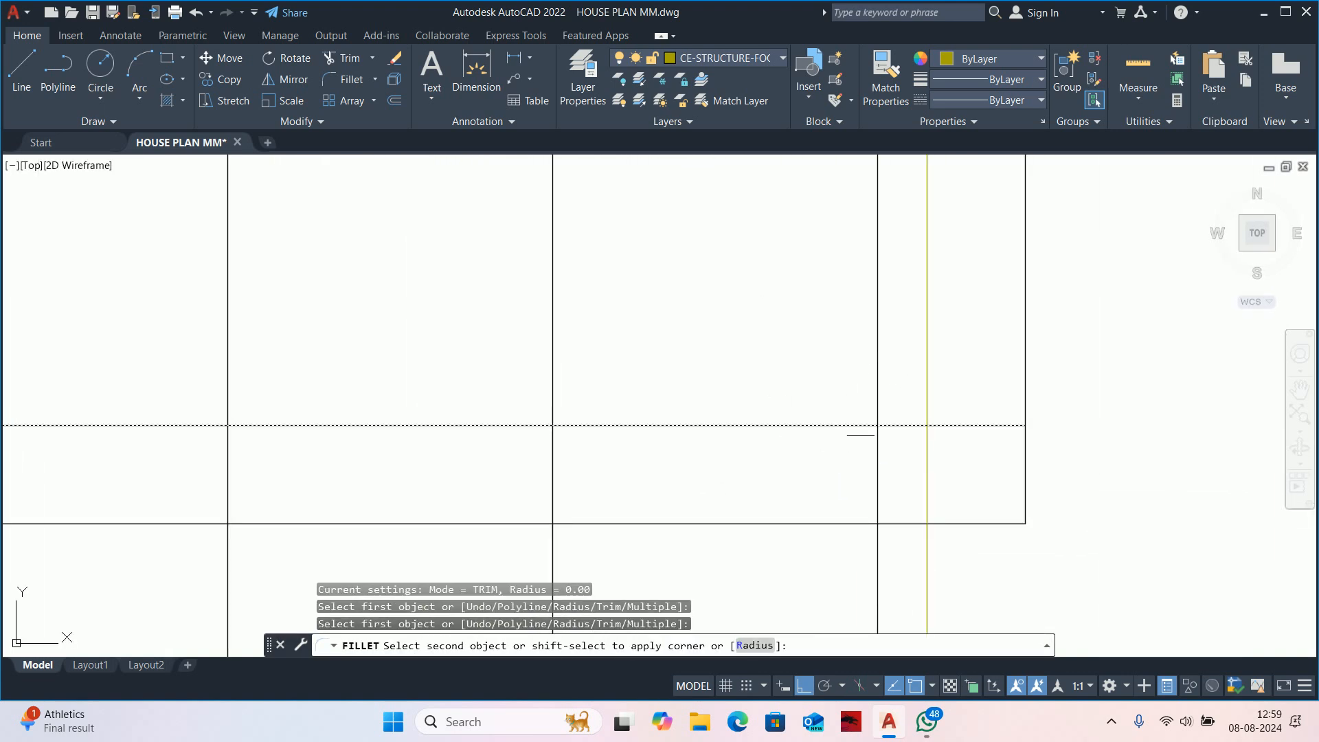
left_click(927, 351)
key("Escape")
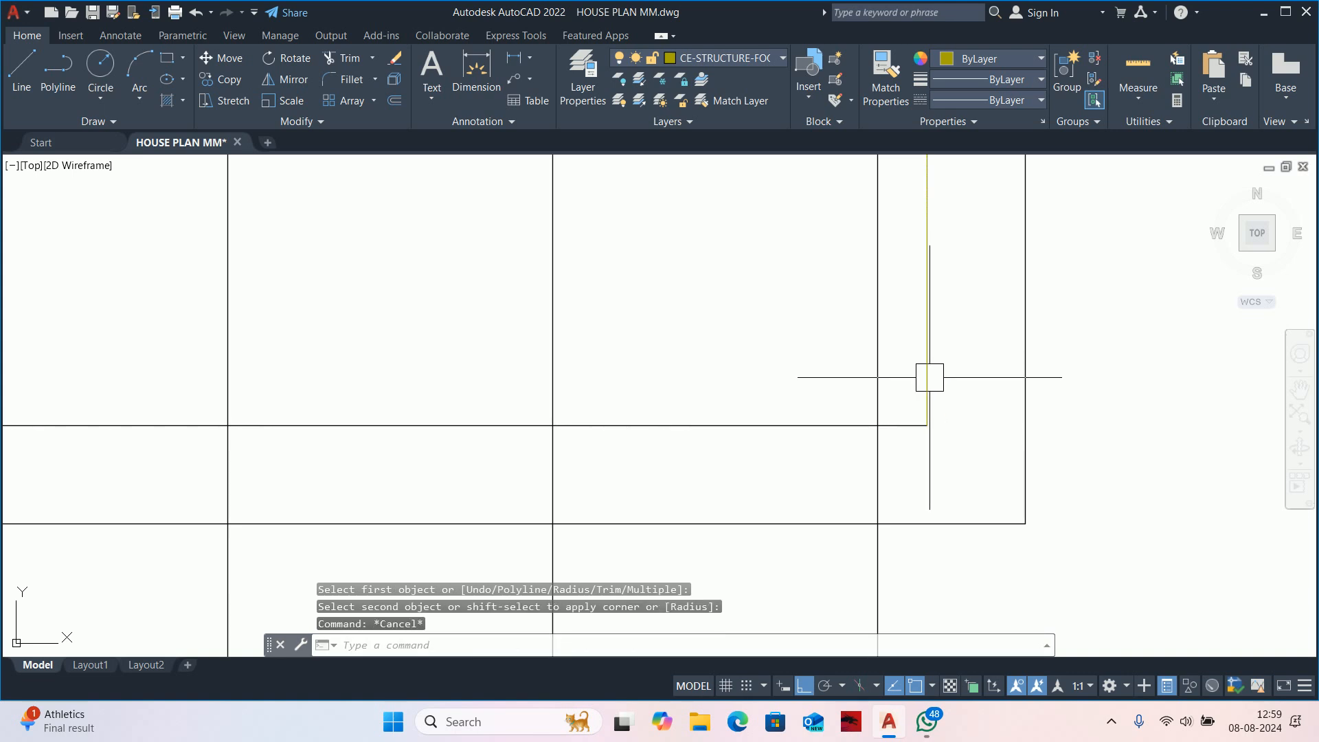
key("Escape")
key("Escape")
scroll(930, 379, "down", 6)
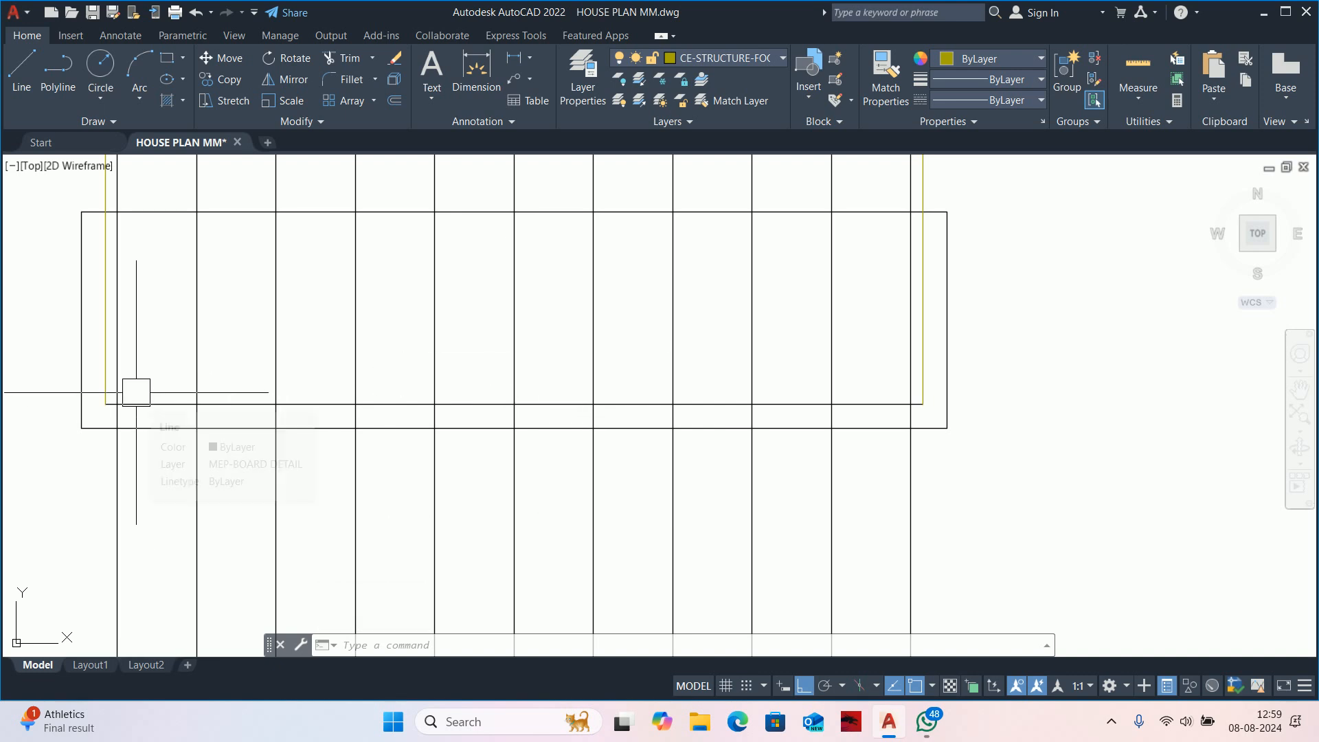
Switch to Paint and increase the pencil thickness.
key("super")
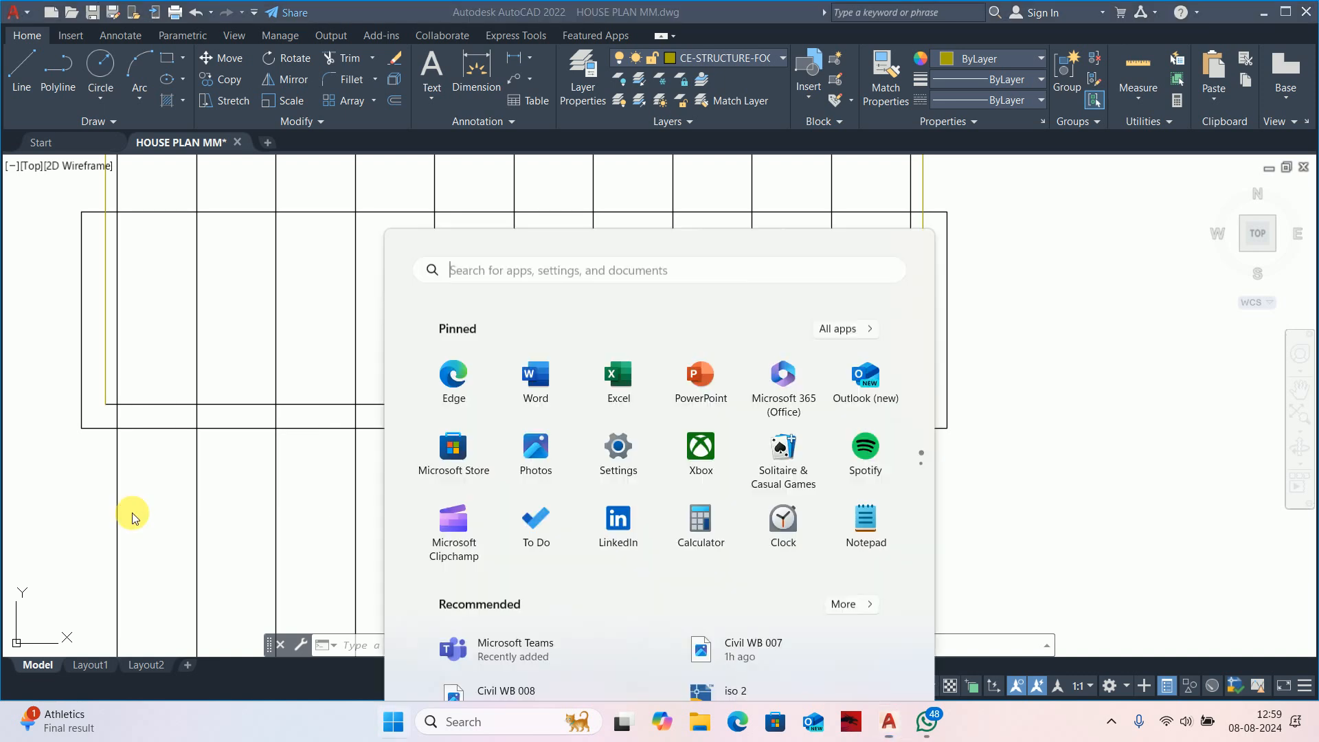
type("pa")
key("Return")
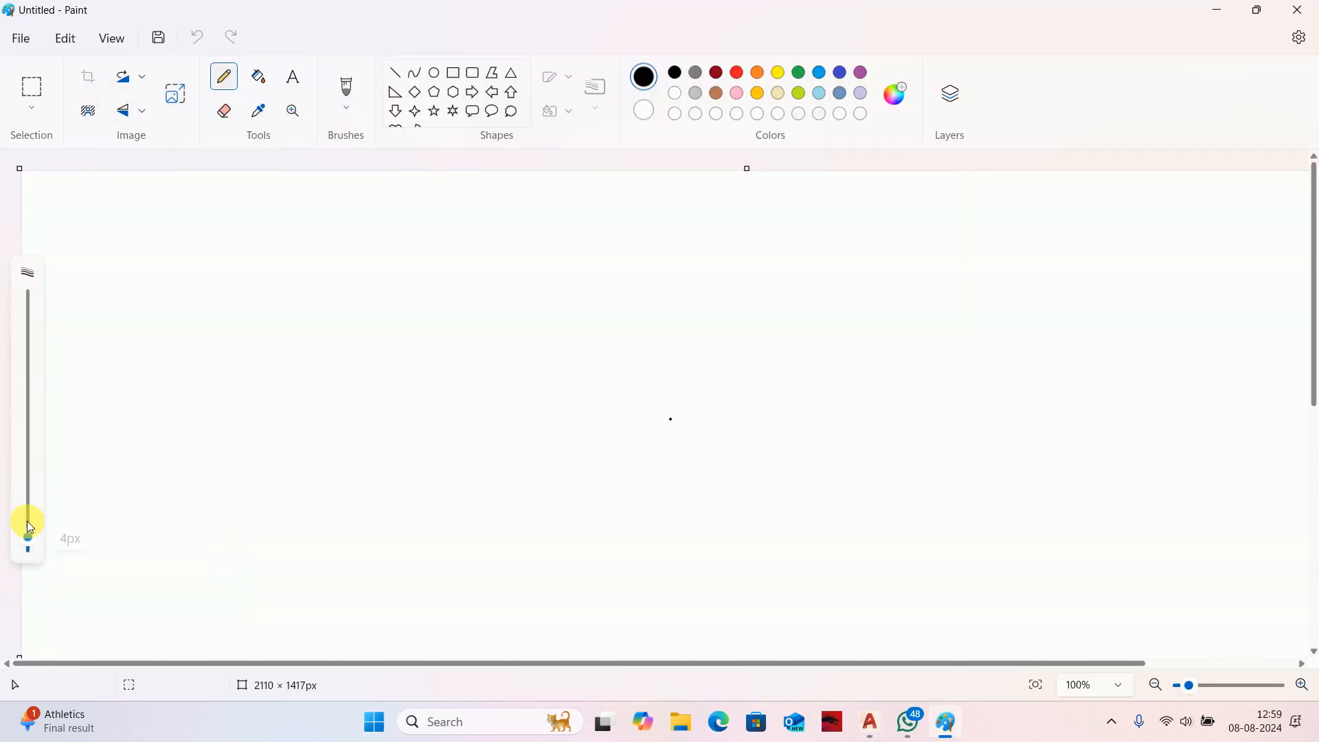
left_click_drag(29, 528, 27, 481)
Sketch the footing pad freehand as a black 3D block with its top face, vertical edges and lower edges.
mouse_move(641, 262)
left_mouse_down()
mouse_move(433, 494)
mouse_move(846, 576)
mouse_move(645, 244)
left_mouse_up()
left_click_drag(290, 316, 303, 485)
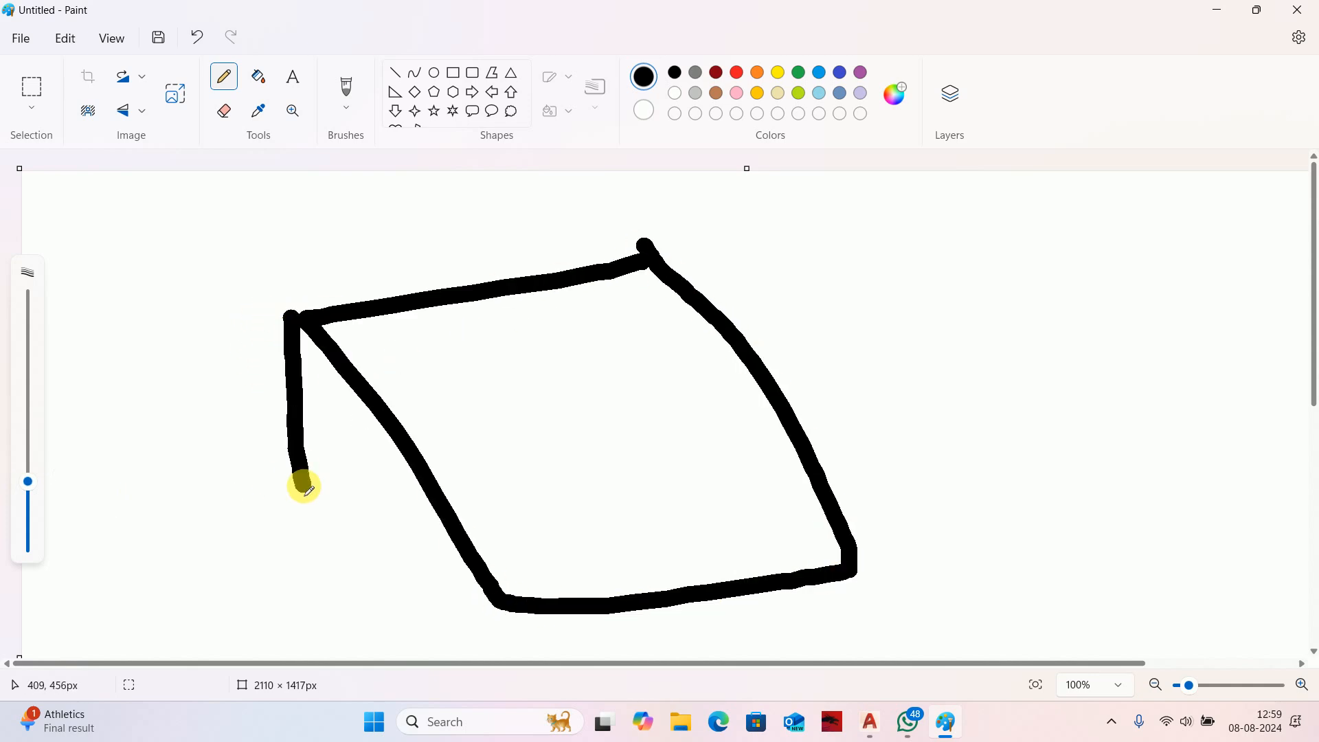
scroll(443, 365, "down", 1)
scroll(446, 384, "down", 2, "ctrl")
left_click_drag(466, 479, 450, 570)
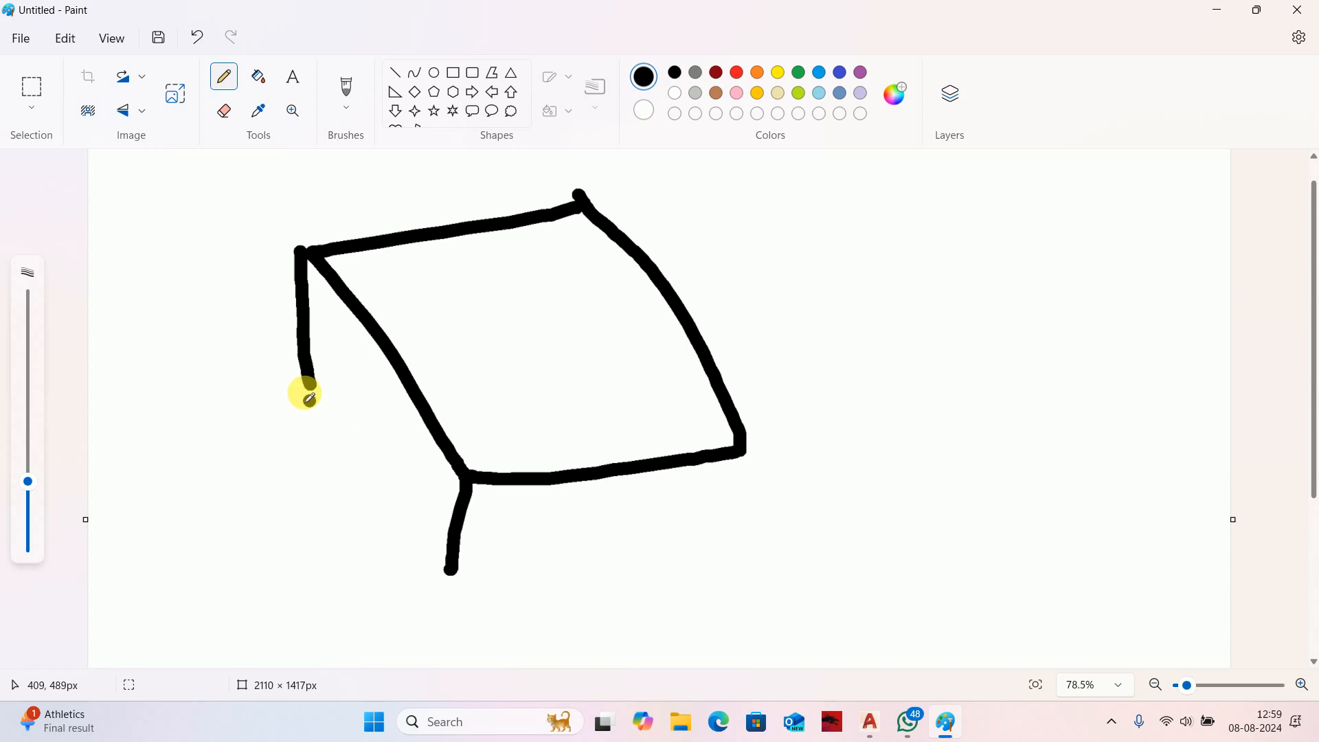
mouse_move(302, 383)
left_mouse_down()
mouse_move(424, 581)
mouse_move(740, 570)
left_mouse_up()
left_click_drag(747, 464, 726, 546)
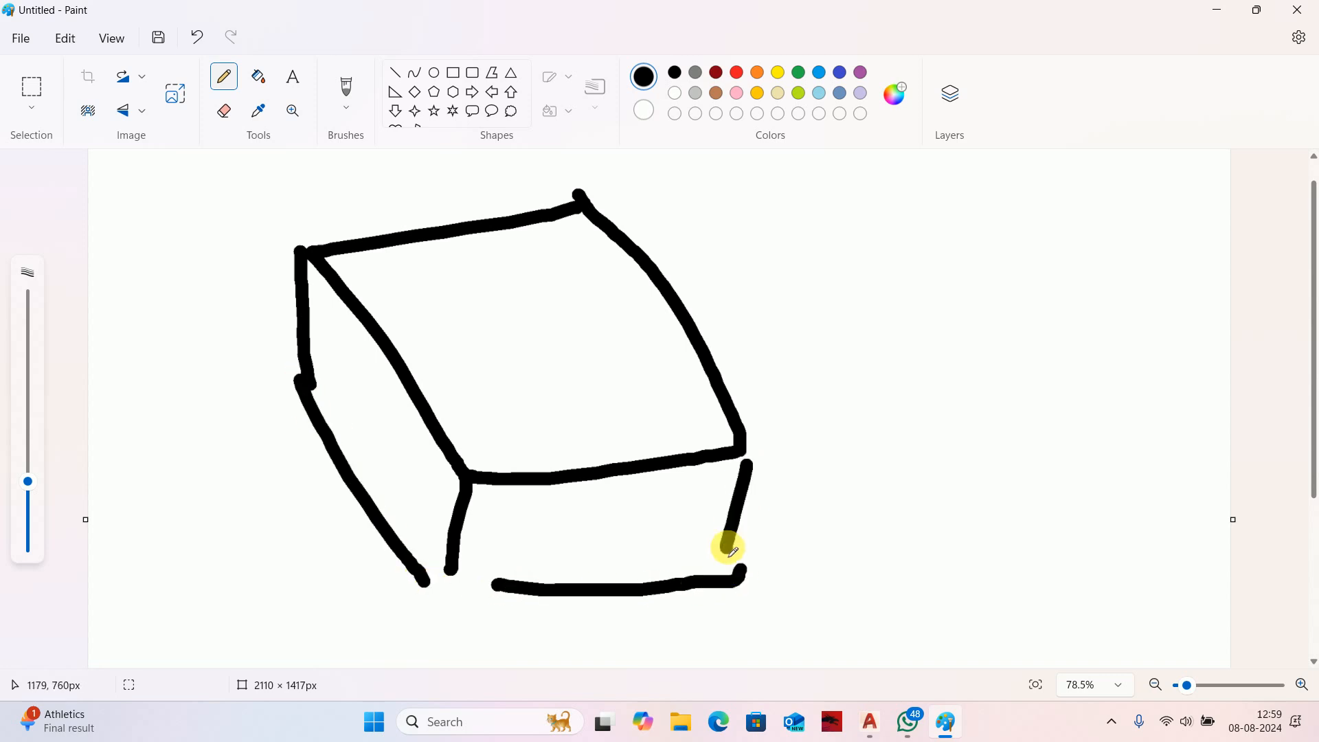
Sketch three red U-shaped bars along the block and two more across it to illustrate the reinforcement mesh.
left_click(738, 73)
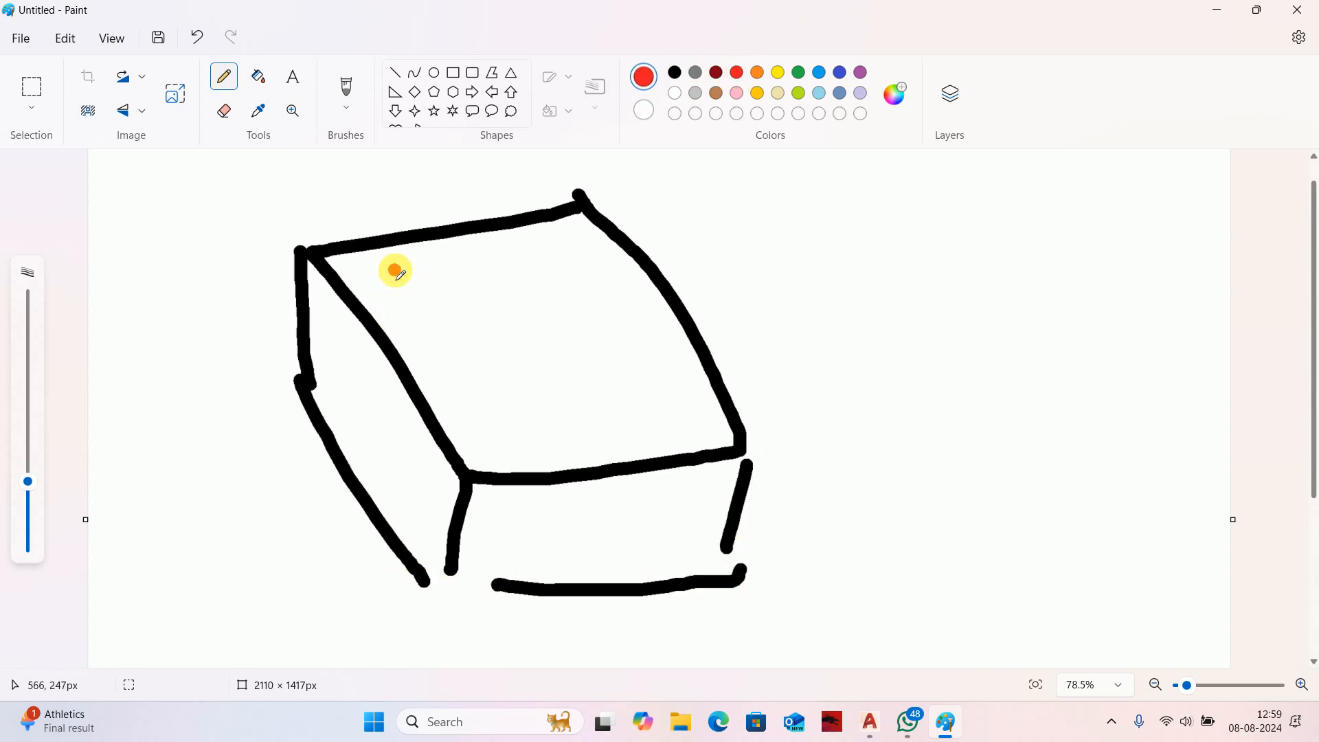
mouse_move(395, 268)
left_mouse_down()
mouse_move(379, 373)
mouse_move(490, 546)
left_mouse_up()
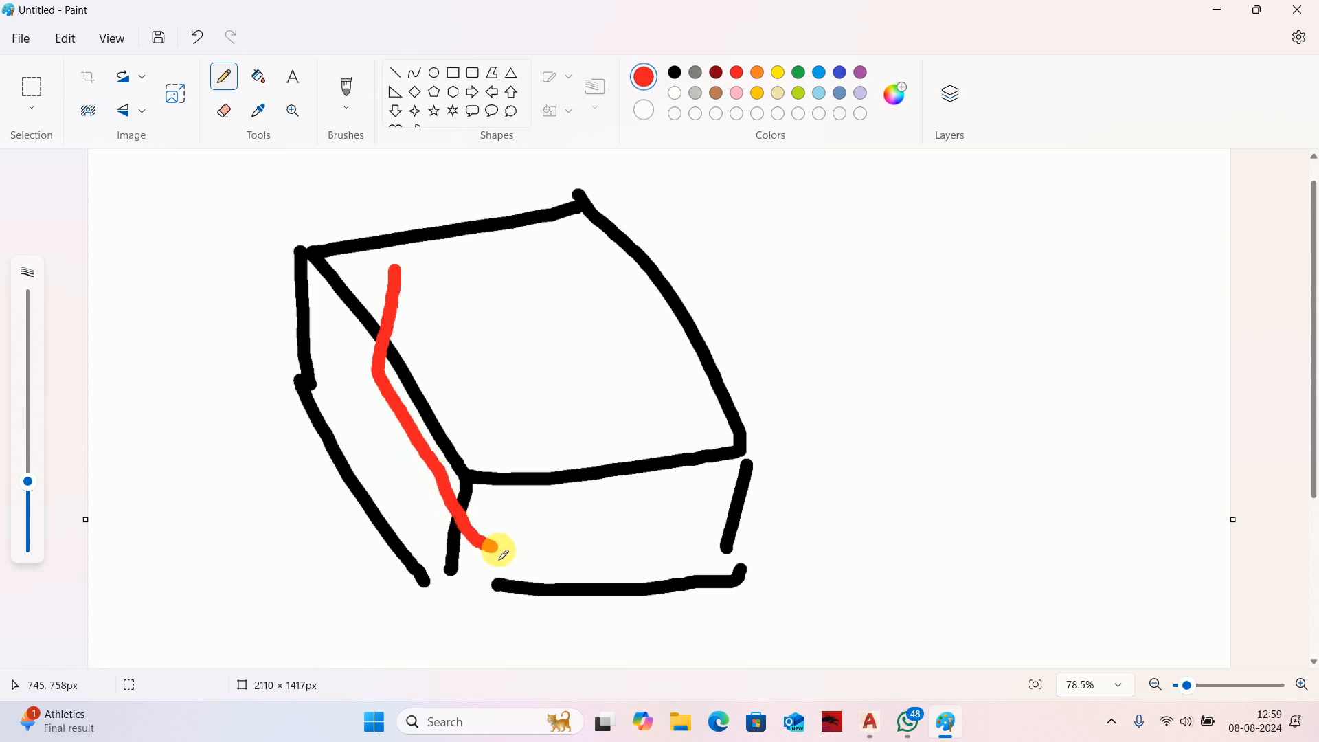
mouse_move(469, 265)
left_mouse_down()
mouse_move(465, 388)
mouse_move(548, 505)
mouse_move(590, 495)
left_mouse_up()
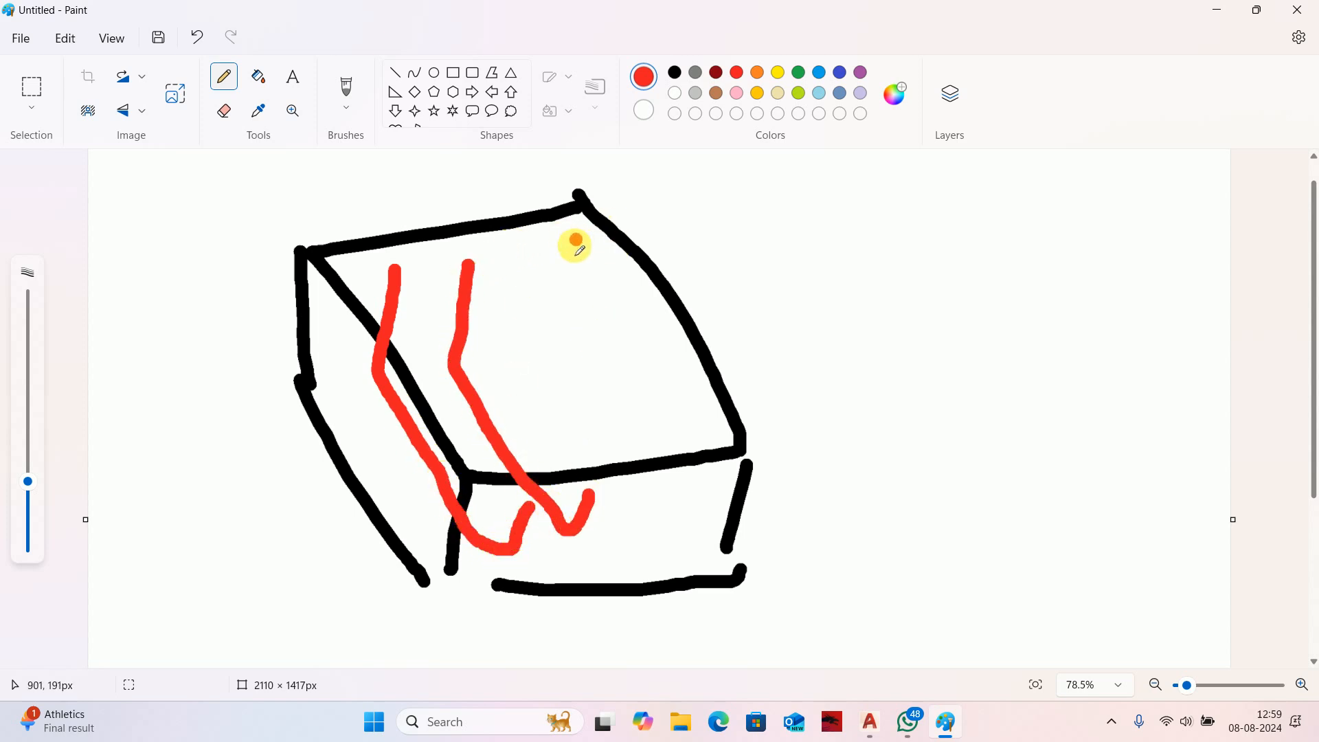
mouse_move(576, 240)
left_mouse_down()
mouse_move(561, 348)
mouse_move(630, 480)
mouse_move(682, 473)
left_mouse_up()
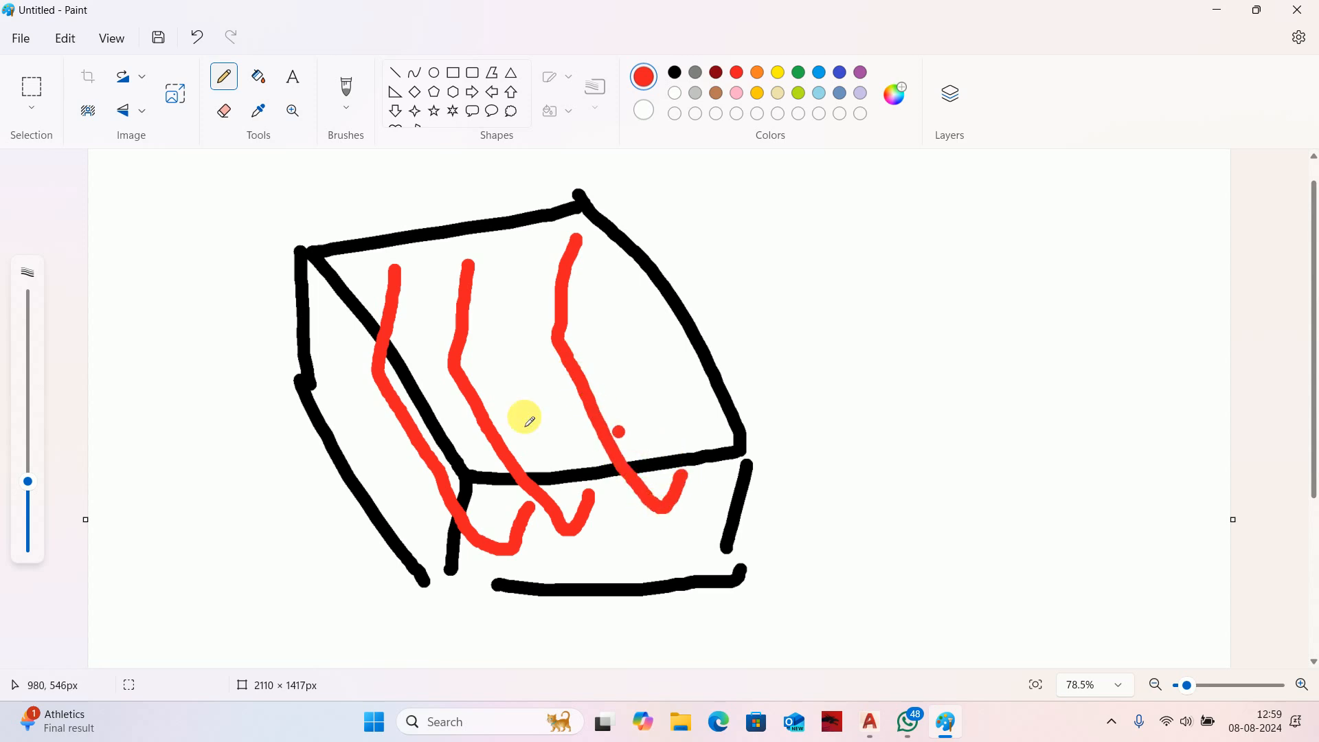
mouse_move(341, 307)
left_mouse_down()
mouse_move(330, 392)
mouse_move(553, 385)
mouse_move(641, 307)
mouse_move(646, 280)
left_mouse_up()
mouse_move(375, 417)
left_mouse_down()
mouse_move(574, 462)
mouse_move(659, 397)
left_mouse_up()
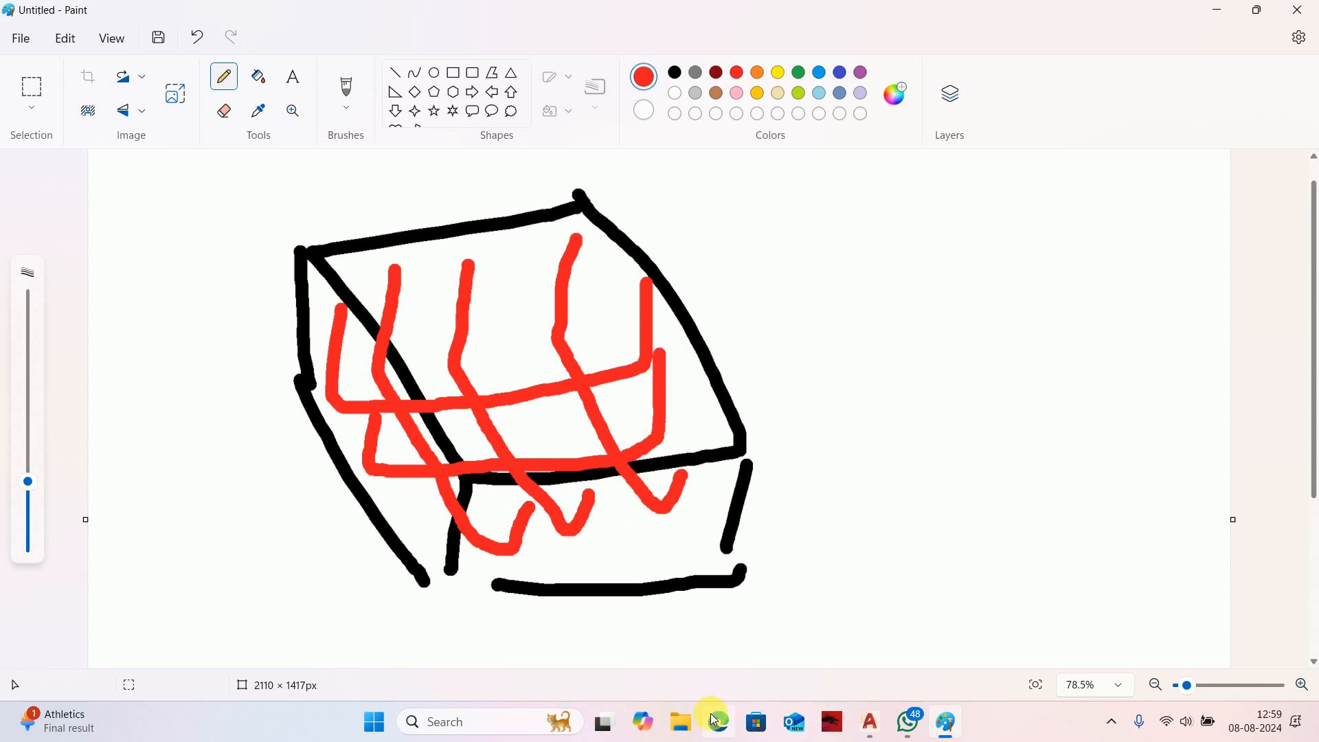
Switch to Google Chrome and search images for "reinforcement details Footing Pad bar".
key("super")
type("cr")
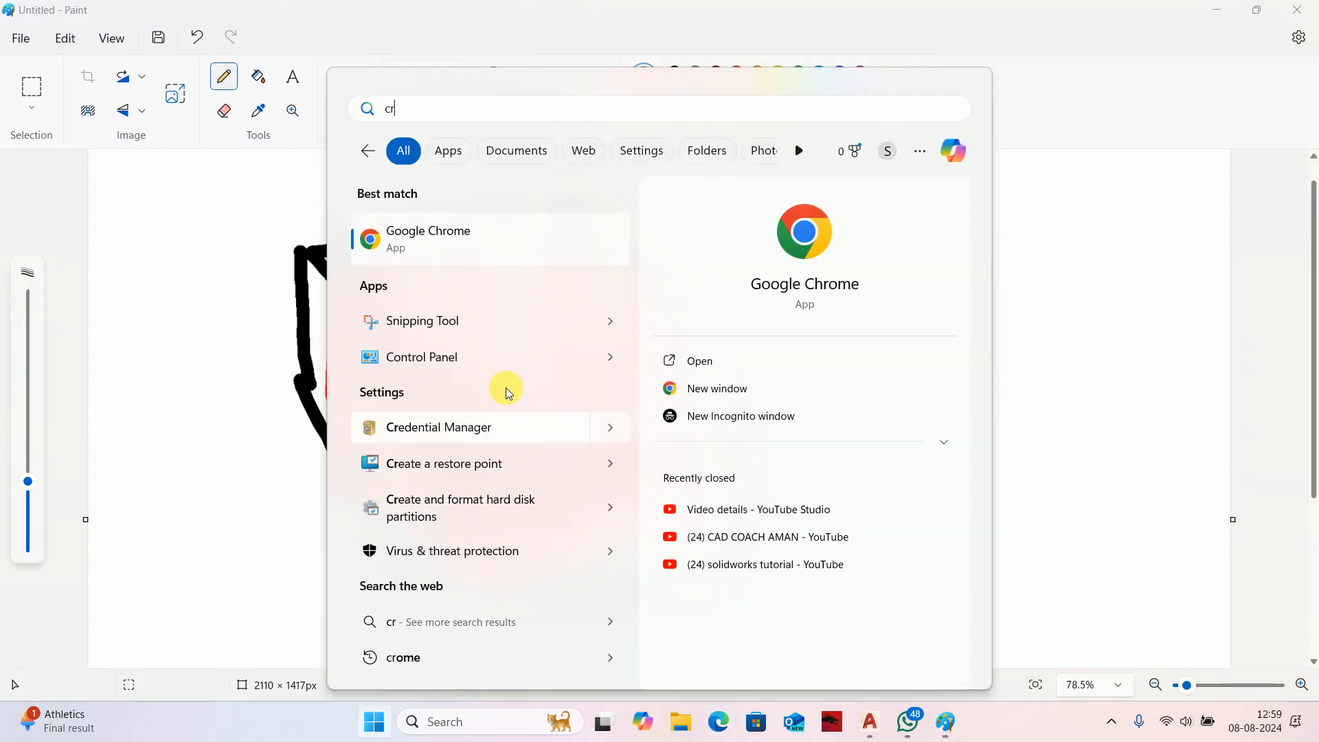
left_click(483, 240)
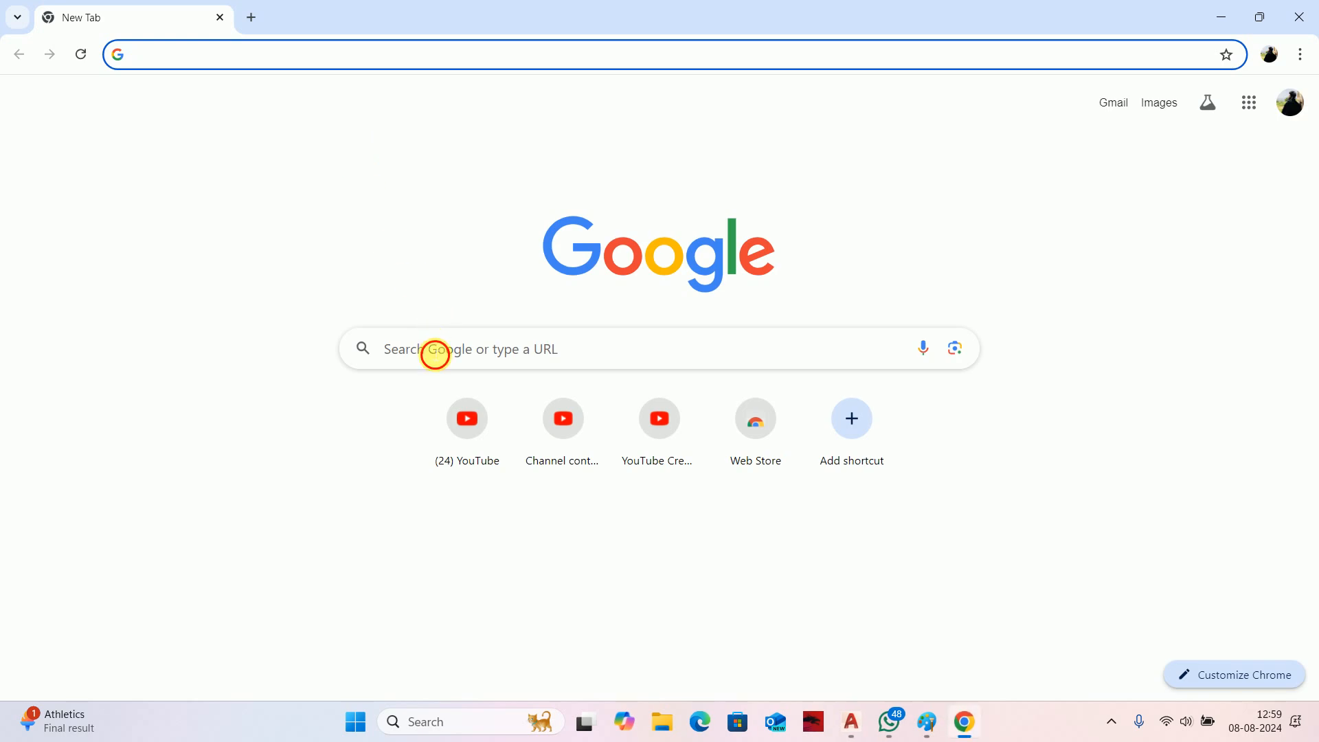
left_click(433, 351)
type("re")
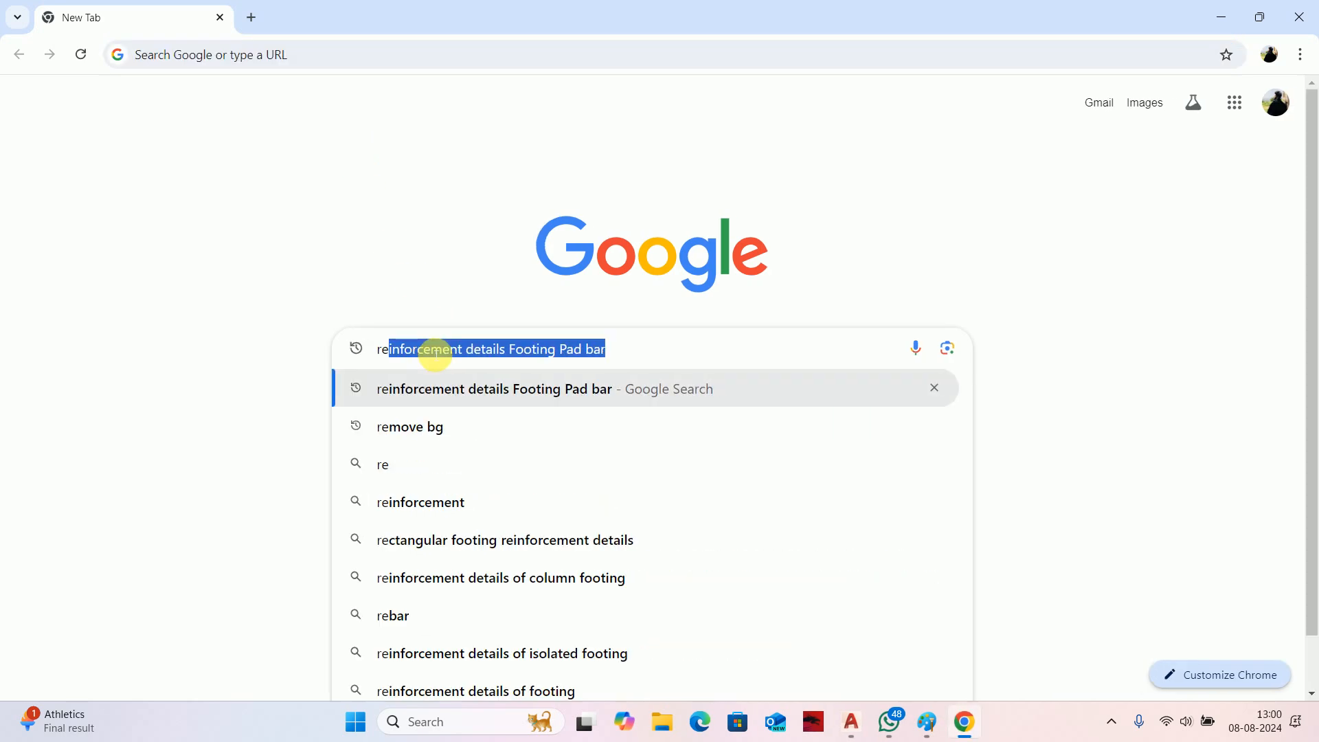
key("Return")
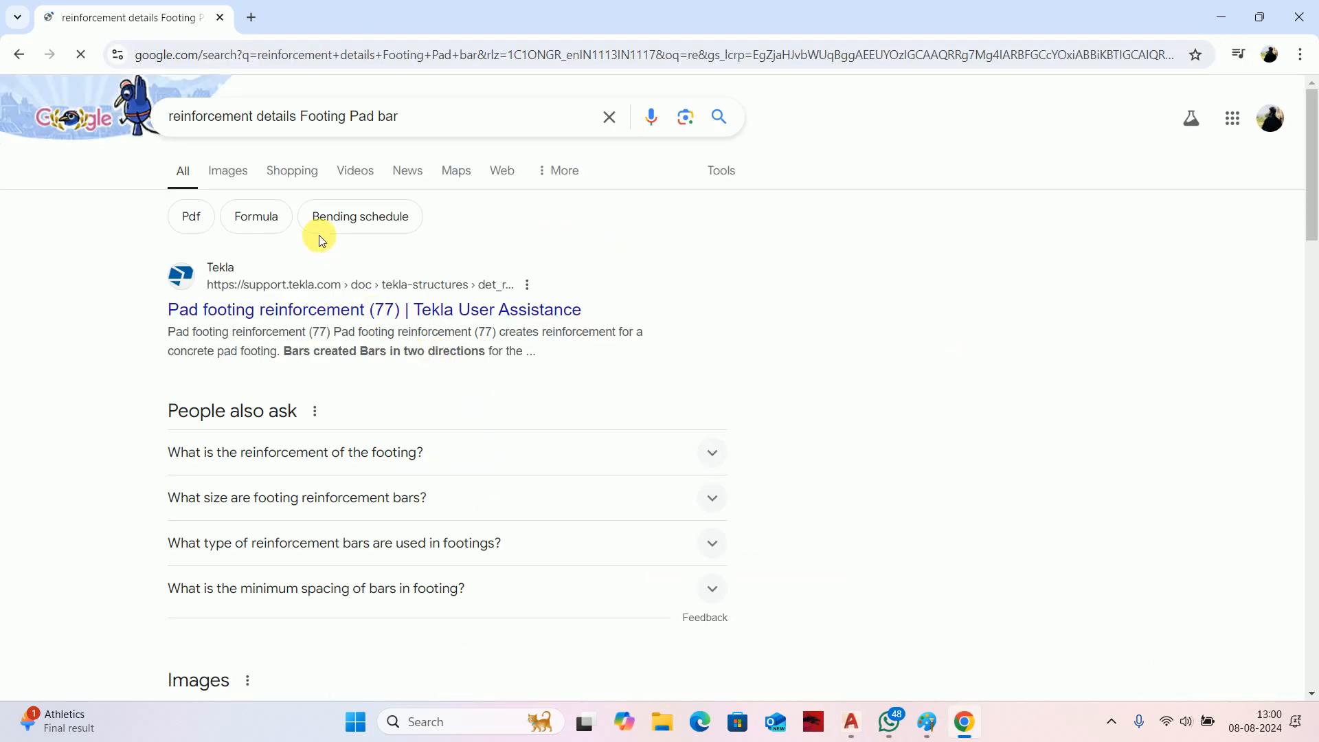
left_click(245, 177)
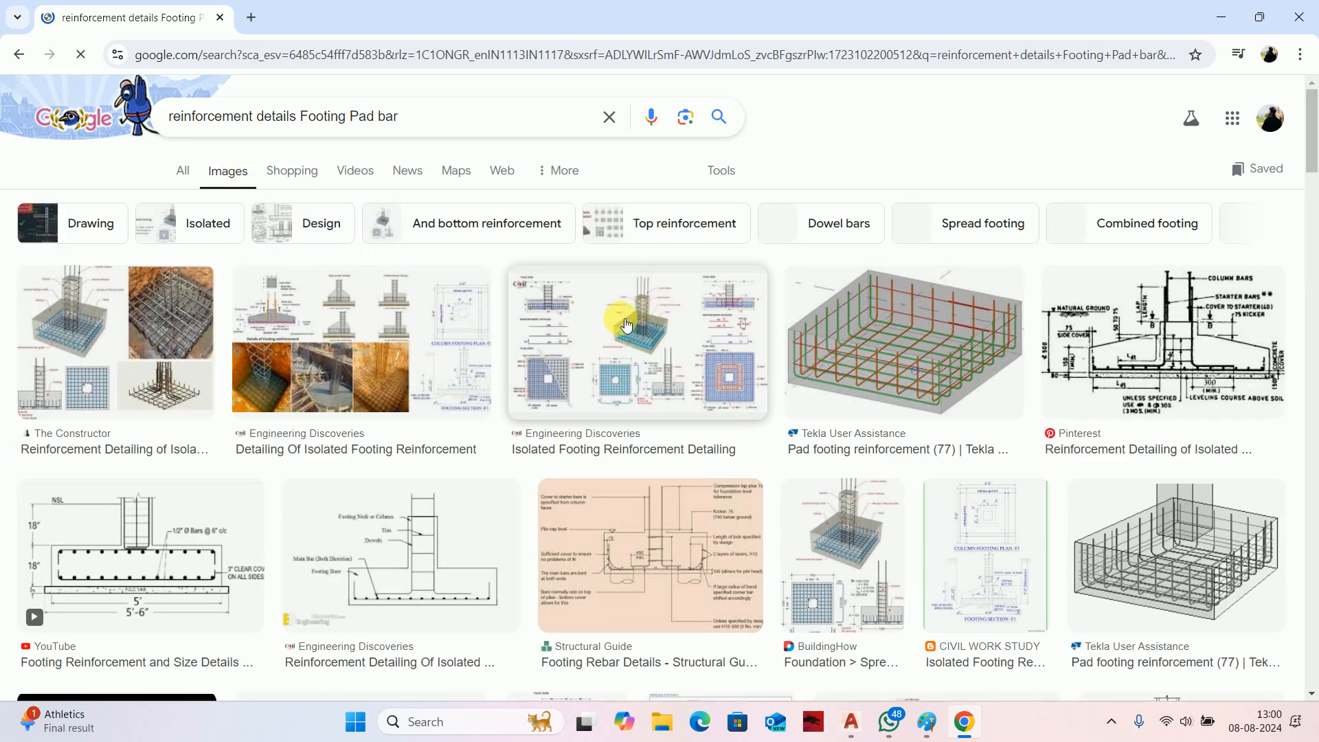
Examine the bar arrangement in the Tekla, YouTube and The Constructor footing images, and return to the Paint sketch.
left_click(921, 335)
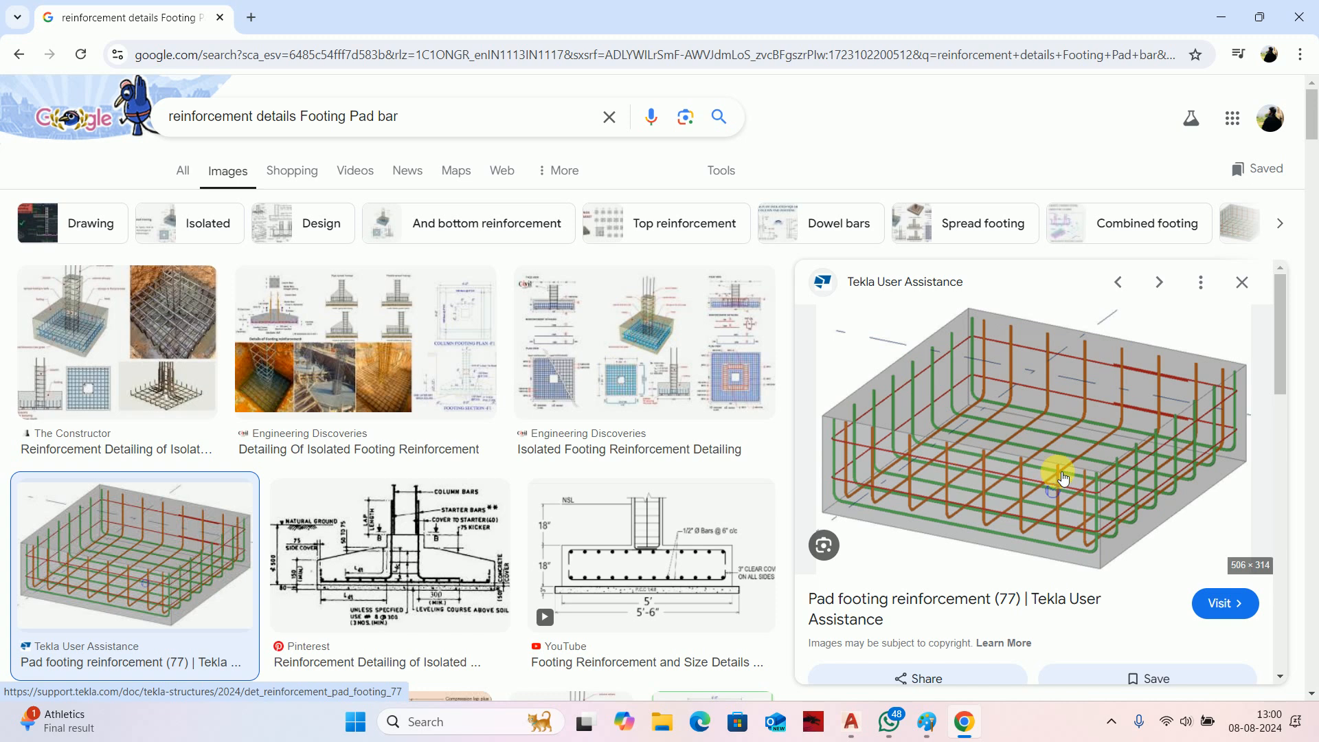
left_click(653, 553)
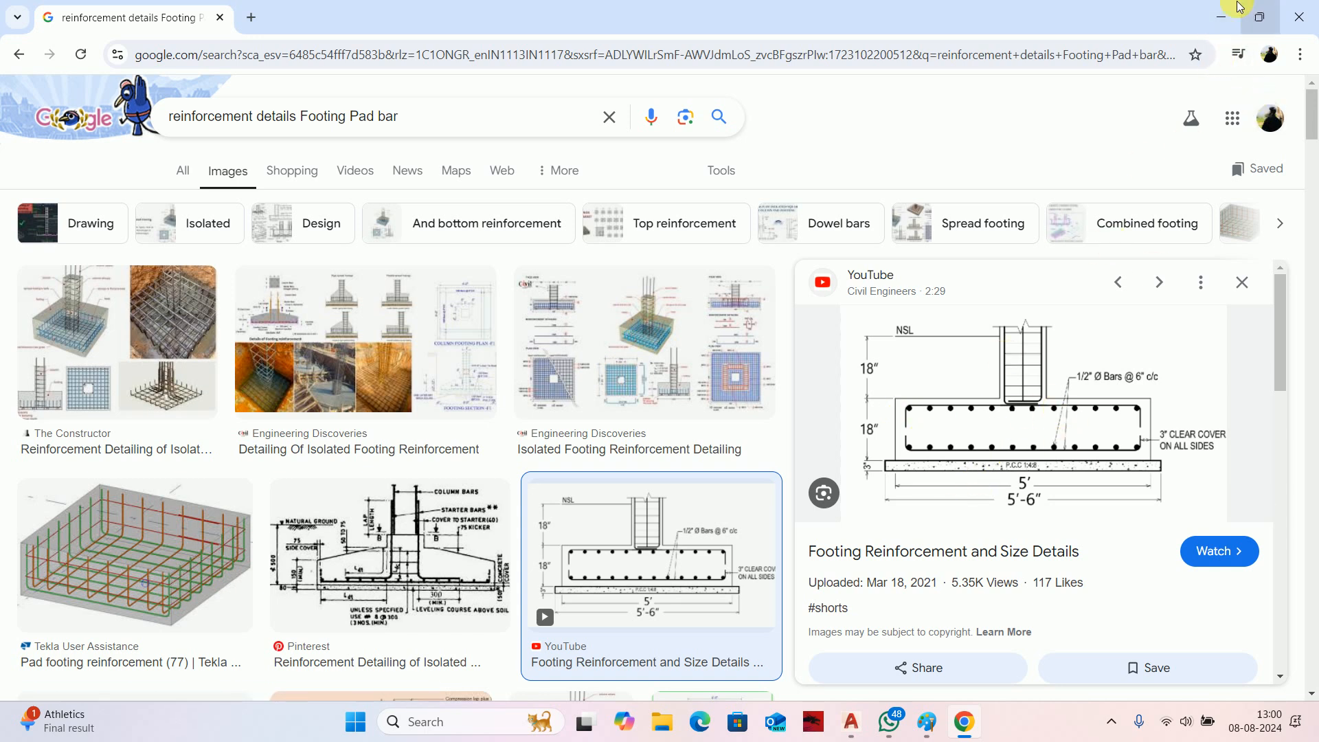
left_click(1220, 17)
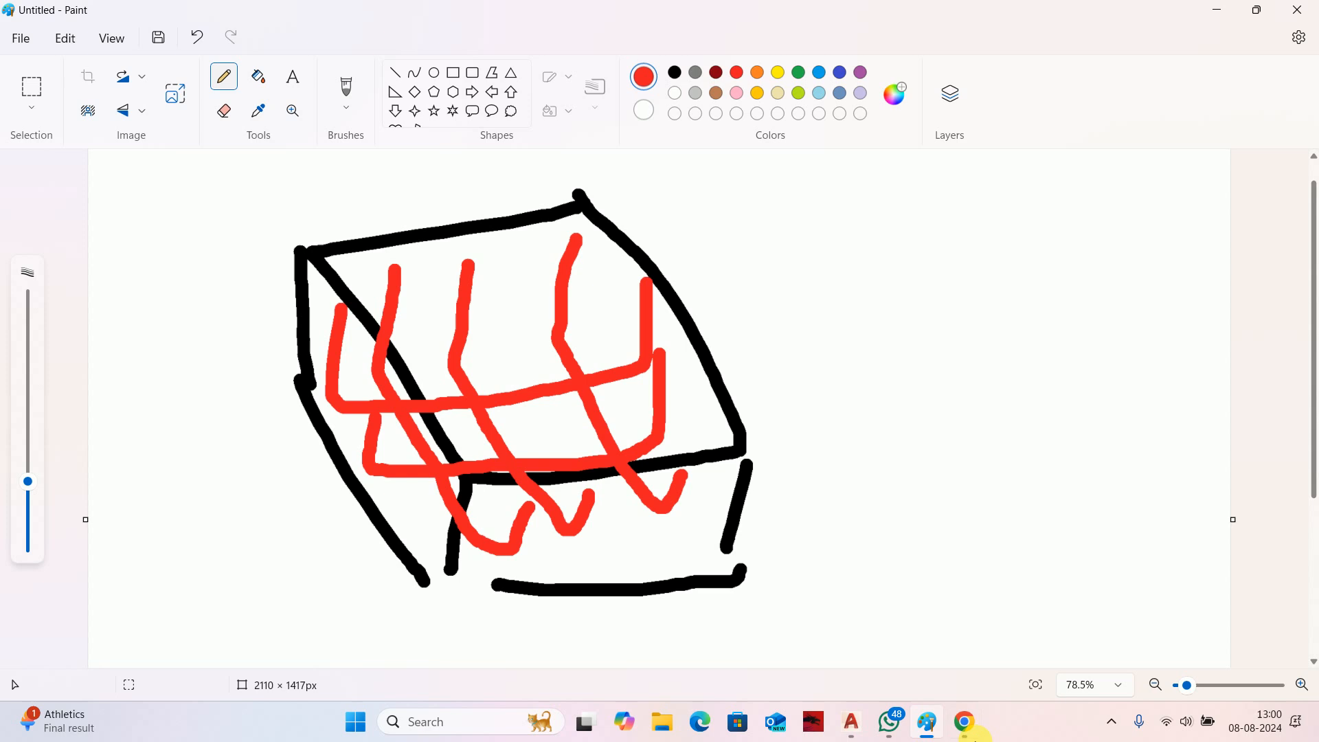
left_click(965, 721)
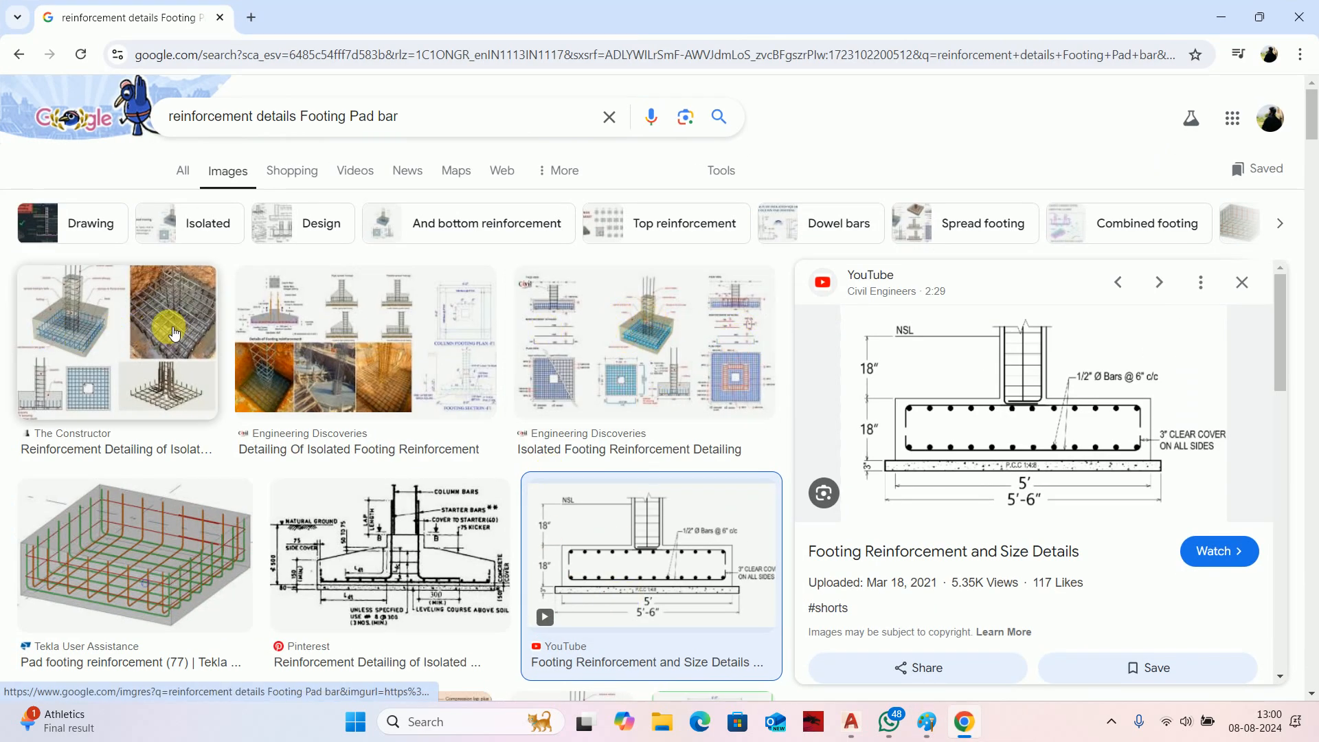
left_click(174, 332)
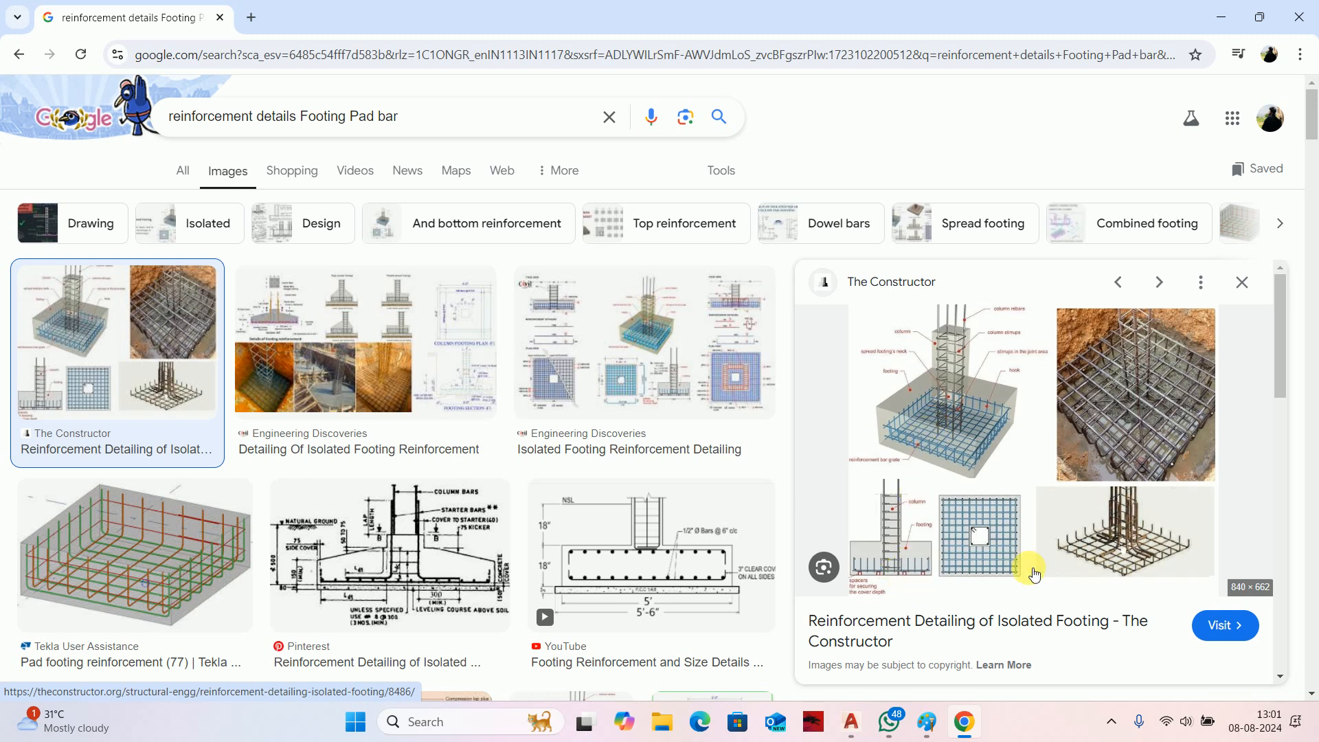
left_click(605, 529)
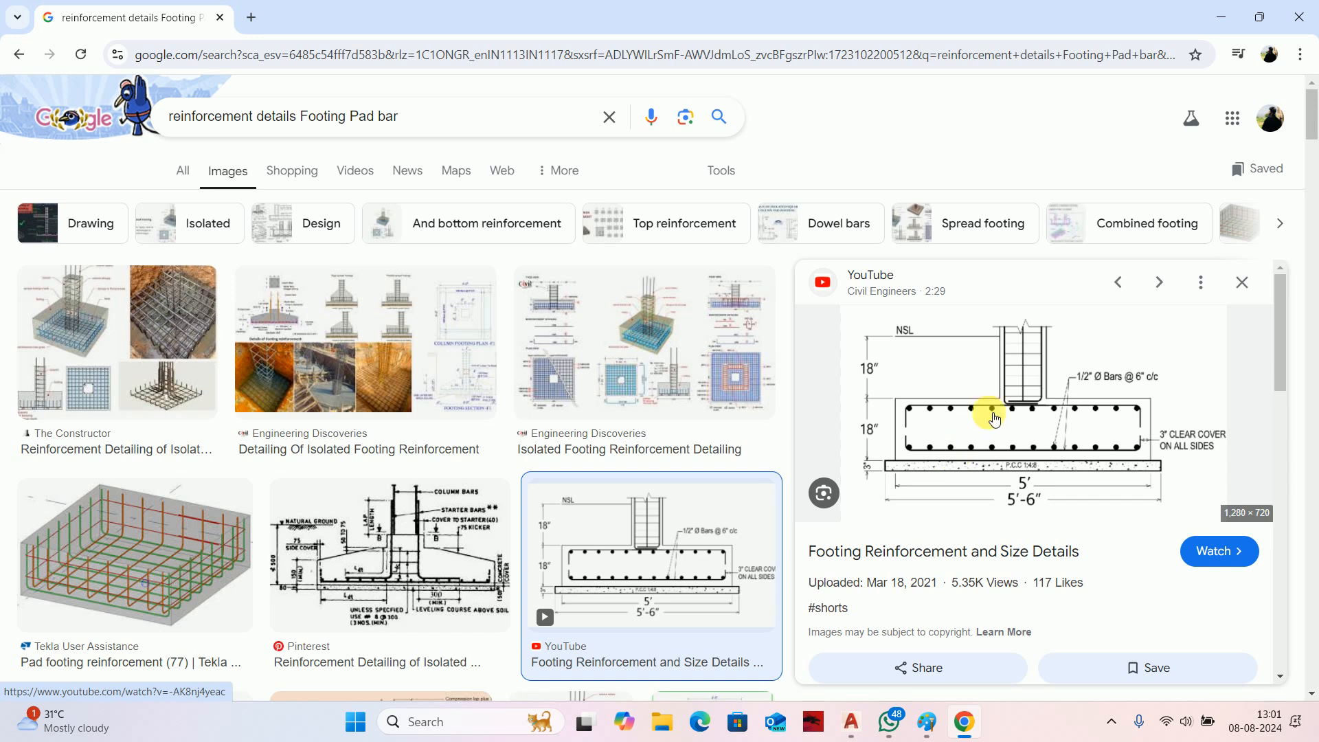
left_click(1221, 17)
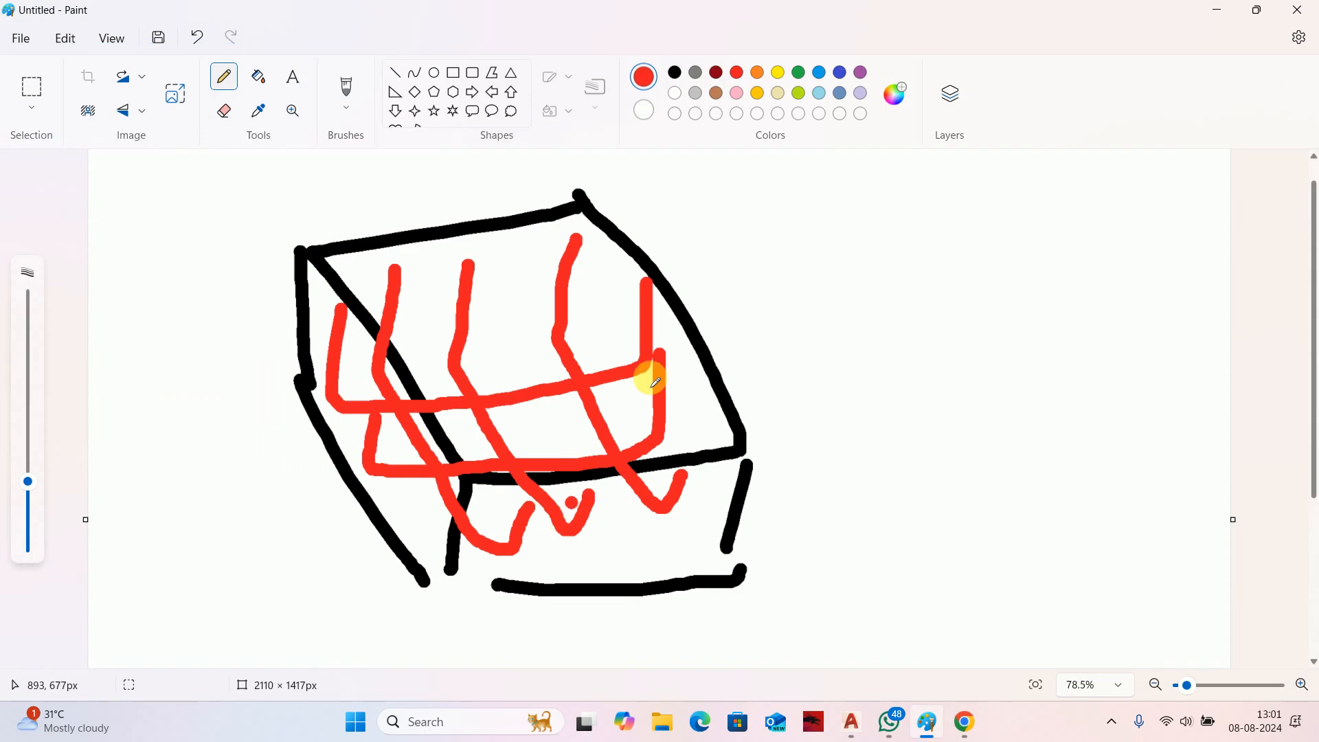
Switch from the Paint sketch back to the AutoCAD drawing at the footing section.
left_click(1214, 9)
scroll(439, 406, "up", 5)
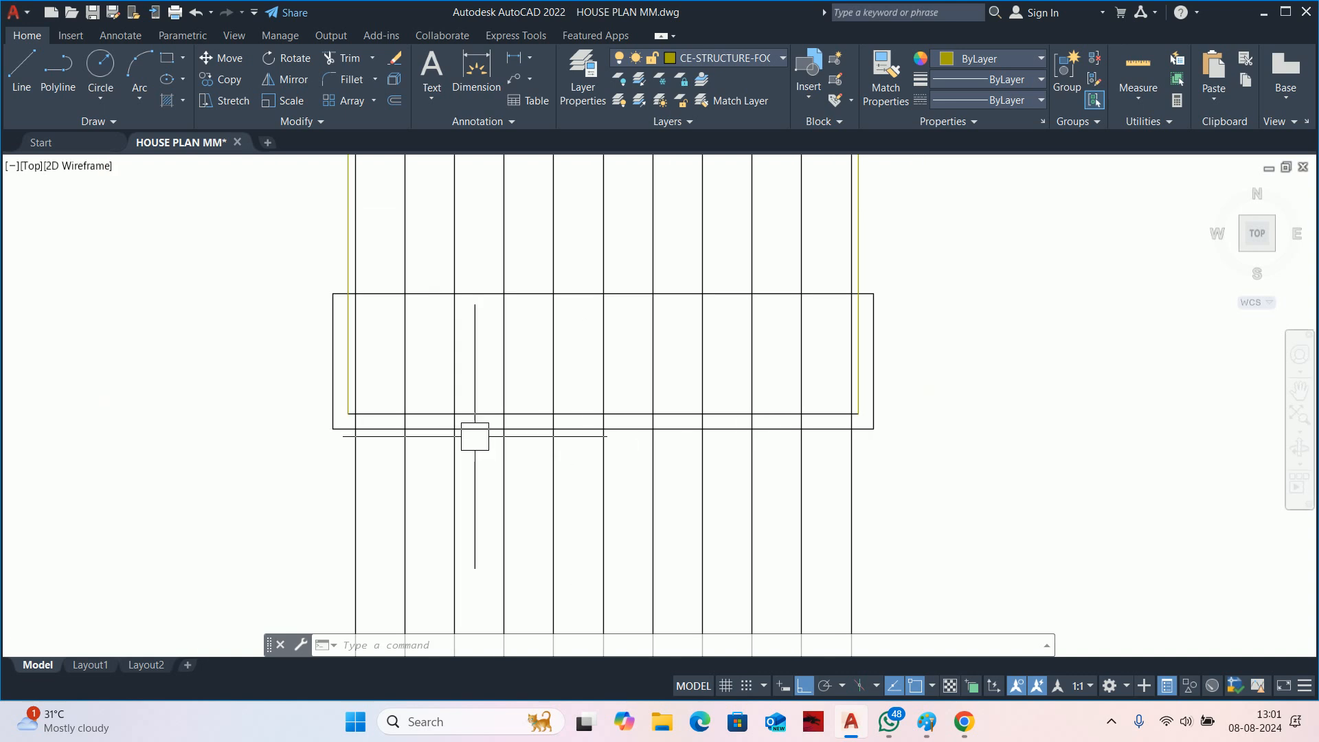
scroll(435, 433, "down", 3)
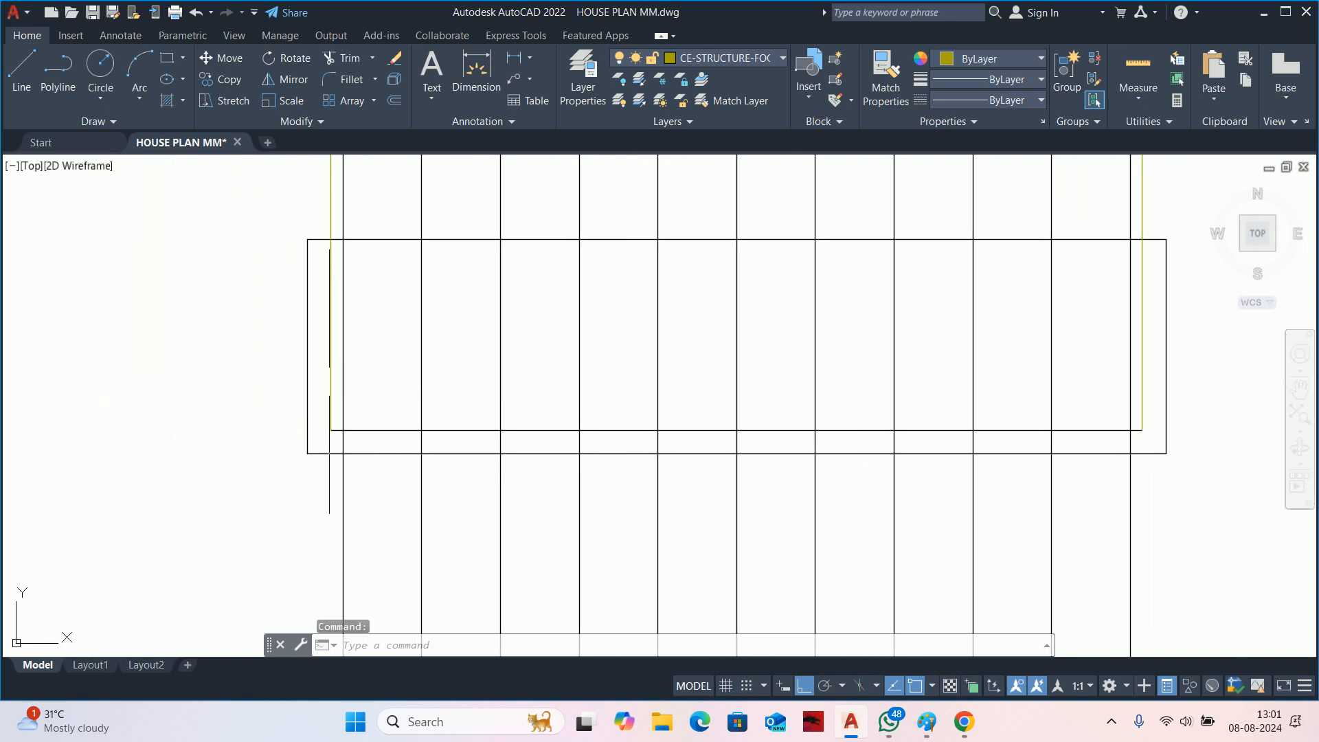
type("o")
key("Return")
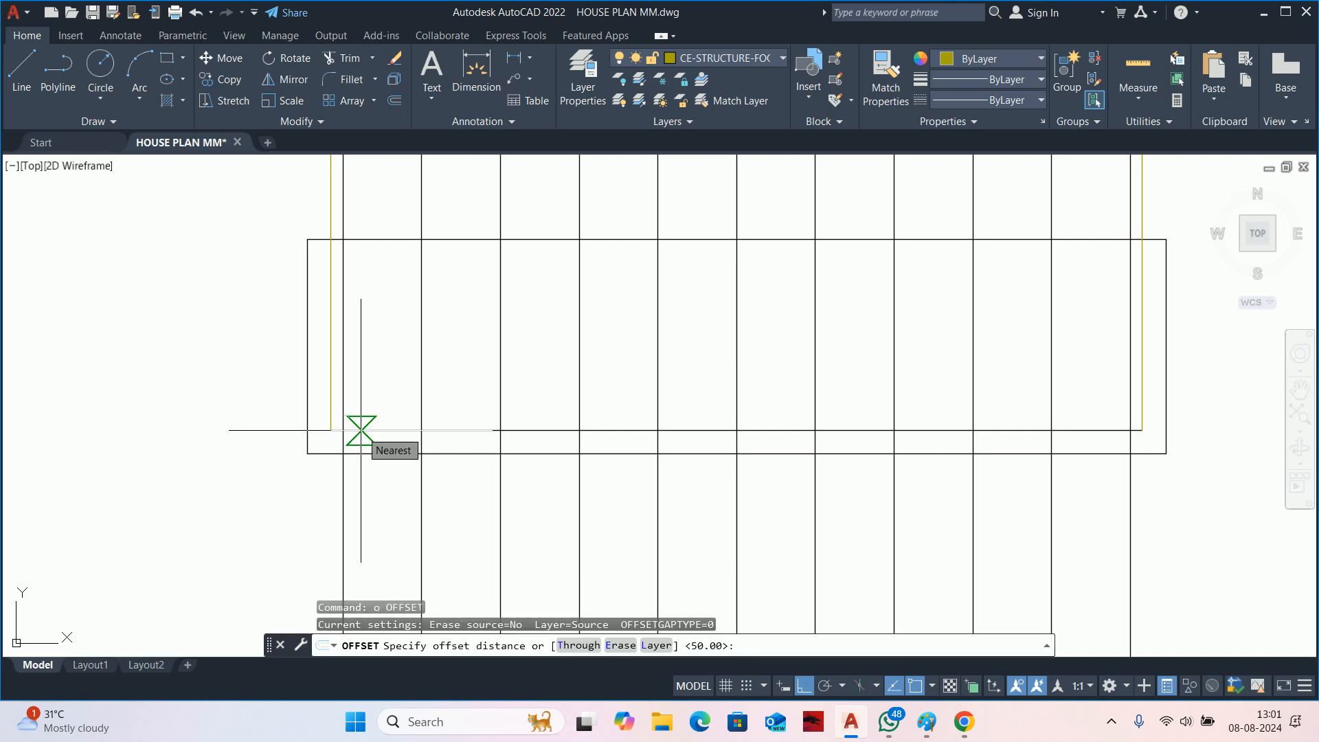
type("150")
key("Return")
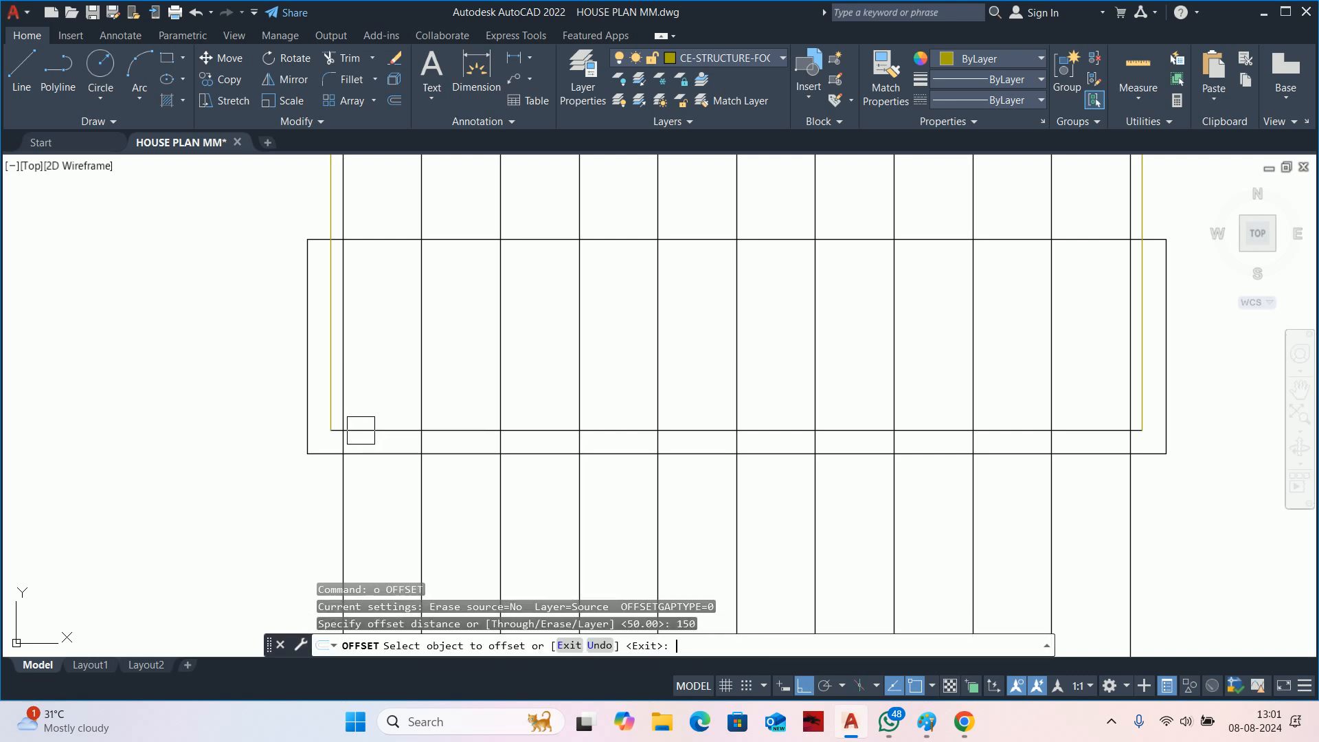
left_click(360, 430)
key("Escape")
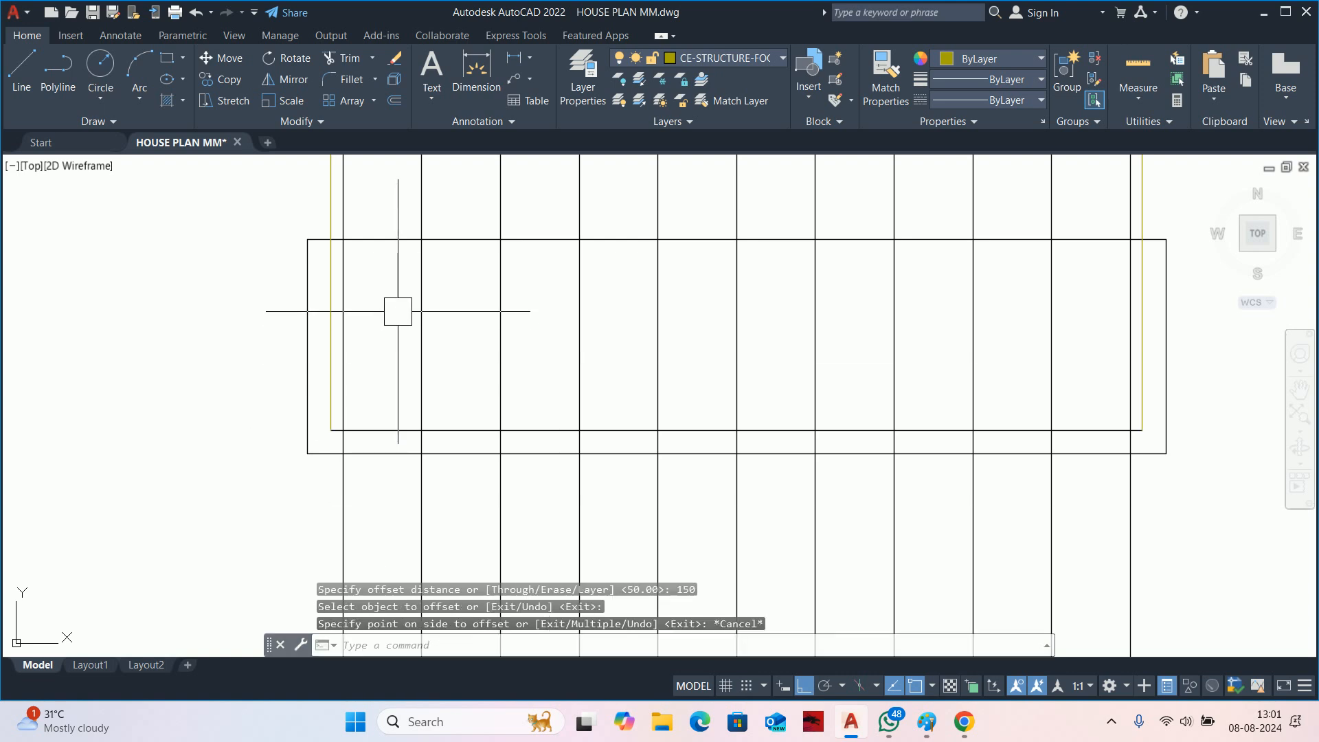
Offset the horizontal bar line near the bottom of the footing section 200 mm upward.
key("Return")
type("200")
key("Return")
left_click(377, 431)
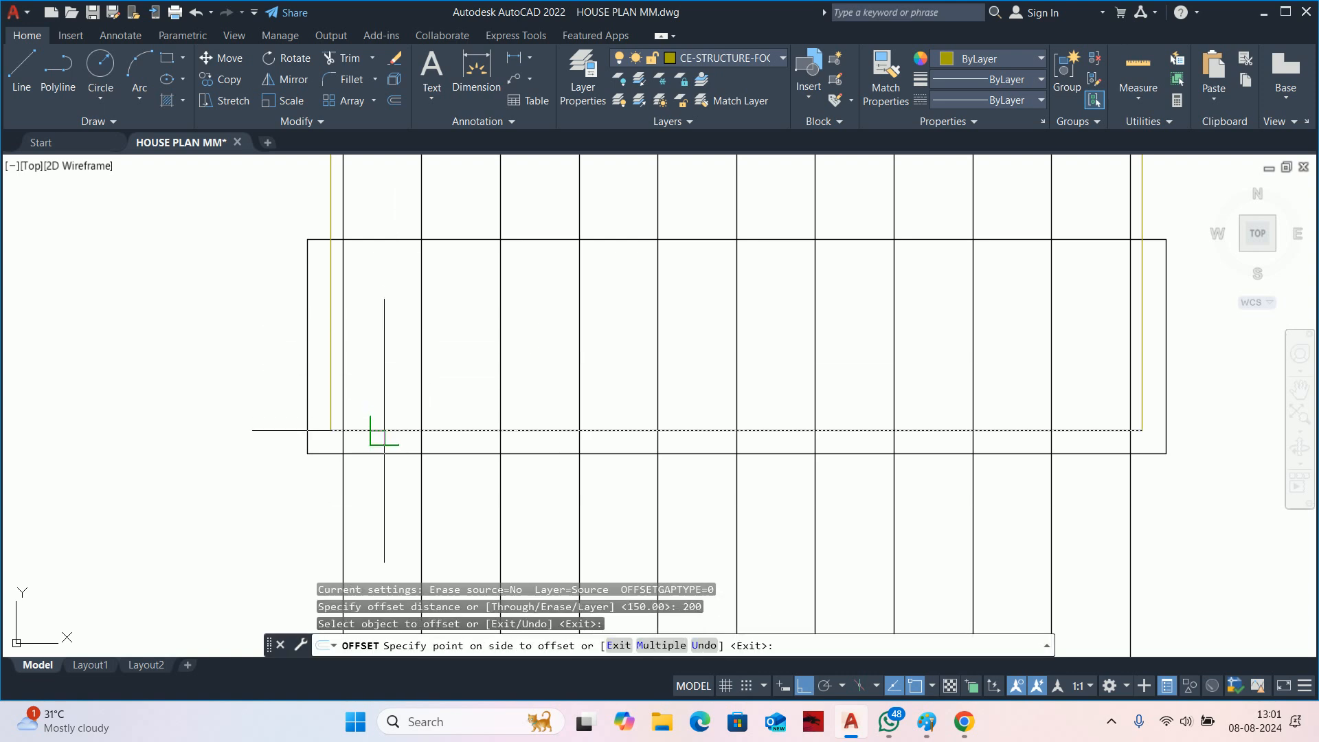
left_click(386, 303)
key("Escape")
Trim both vertical bar lines above the offset line so they form the legs of the U-shaped bar.
type("tr")
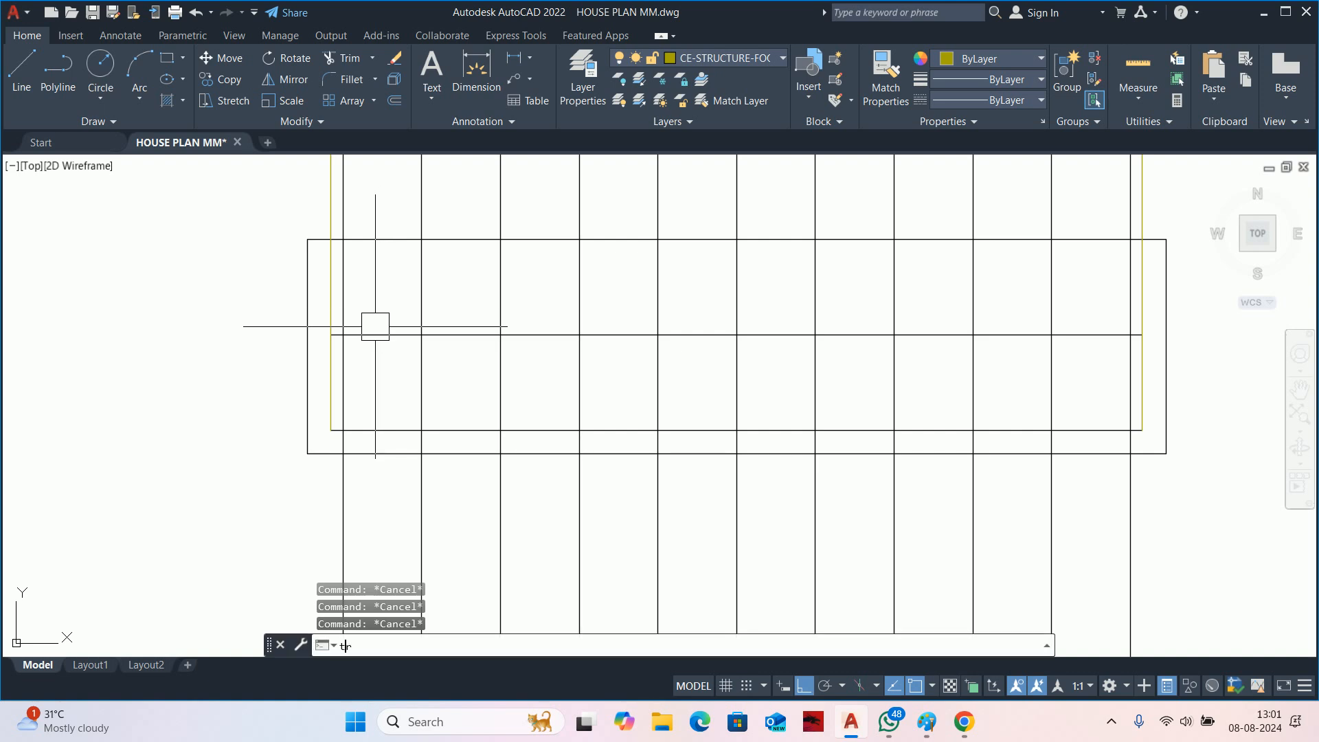
key("Return")
scroll(340, 323, "up", 4)
left_click(308, 295)
scroll(274, 330, "down", 5)
scroll(559, 368, "up", 3)
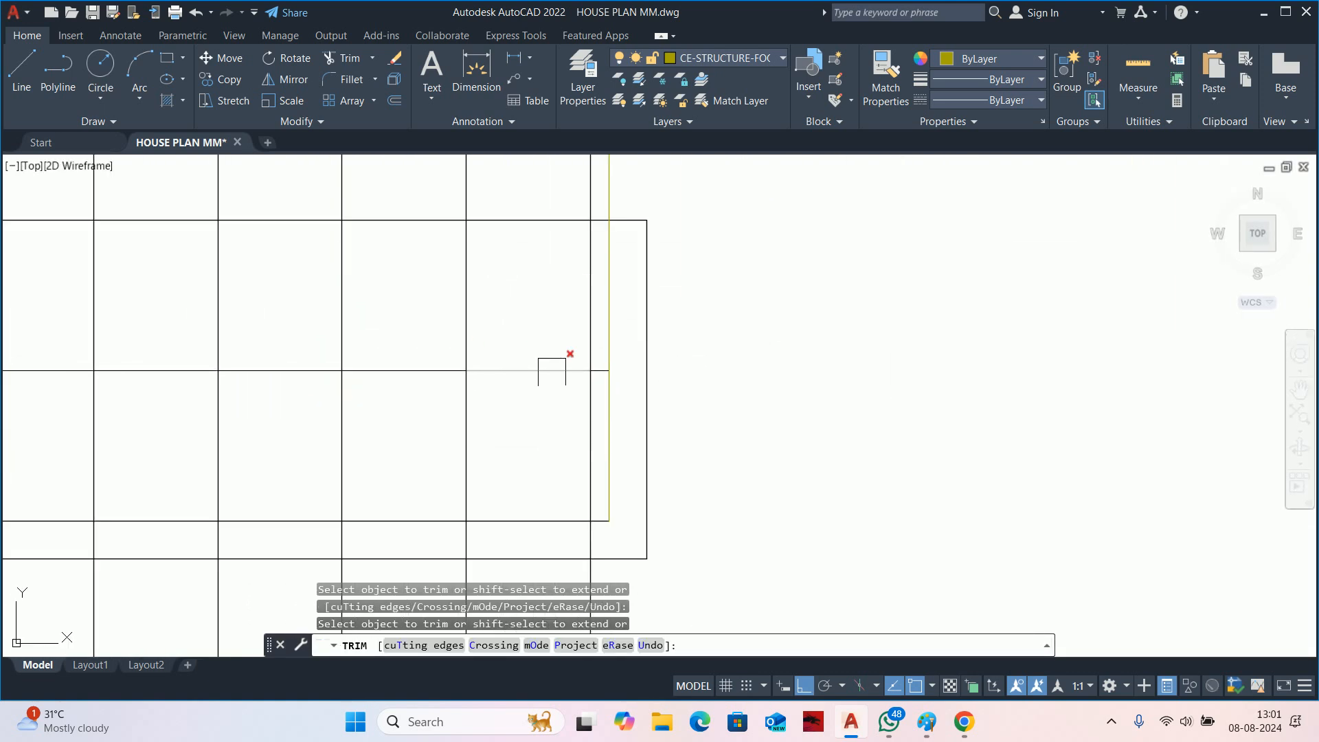
key("Escape")
scroll(598, 257, "down", 4)
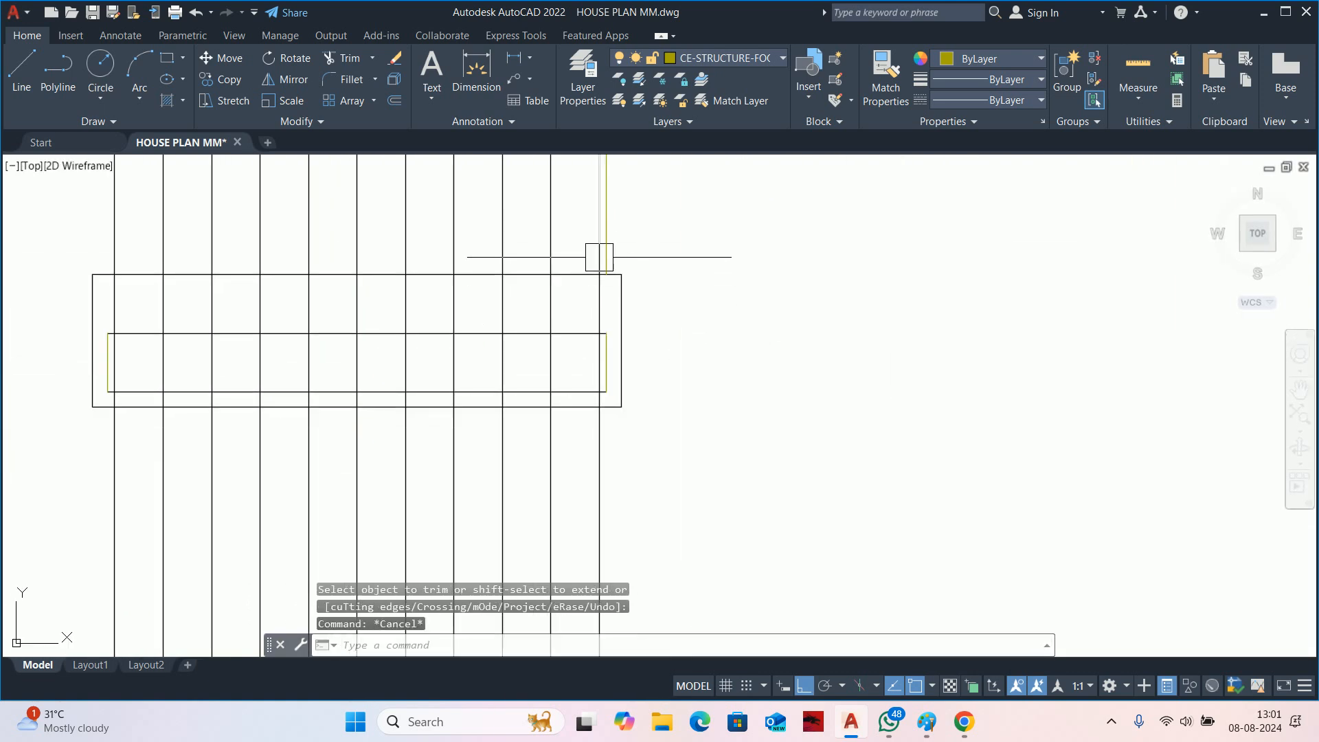
left_click(612, 219)
key("Escape")
middle_click_drag(602, 397, 783, 360)
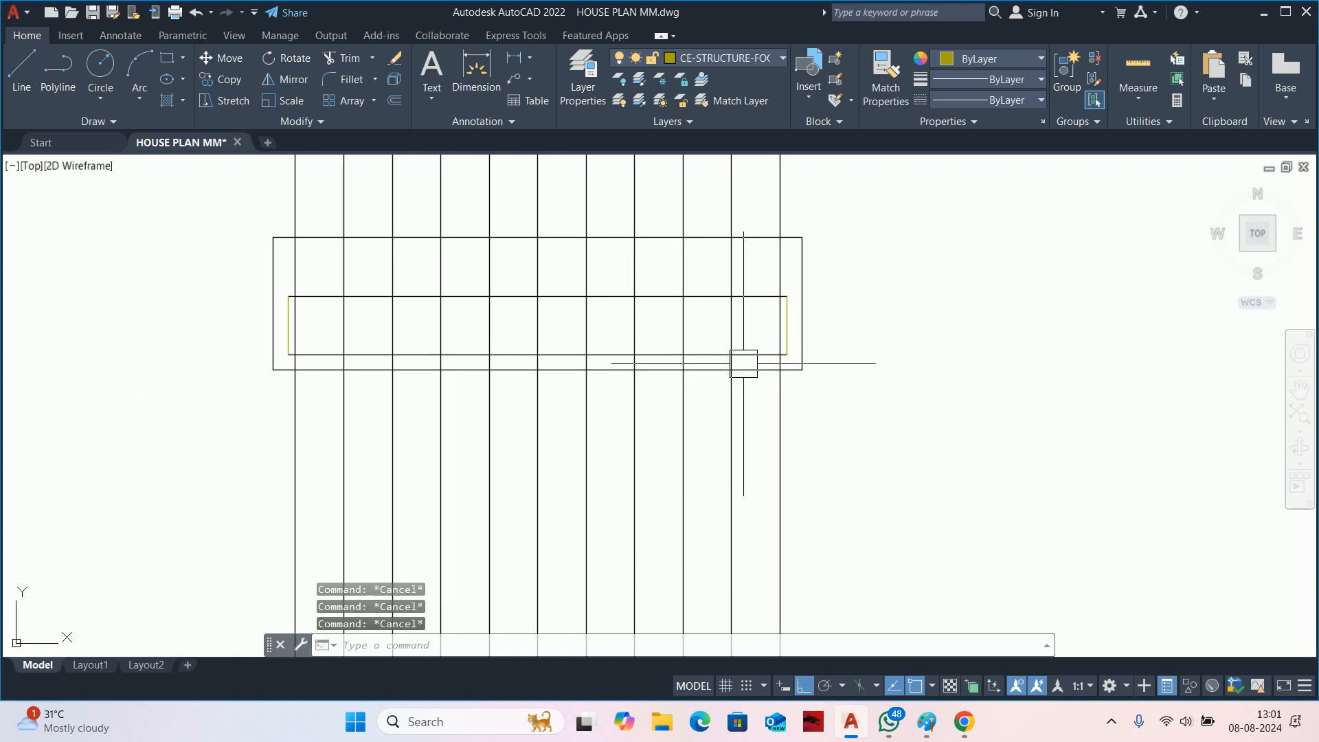
key("Return")
scroll(714, 369, "down", 10)
scroll(836, 274, "up", 6)
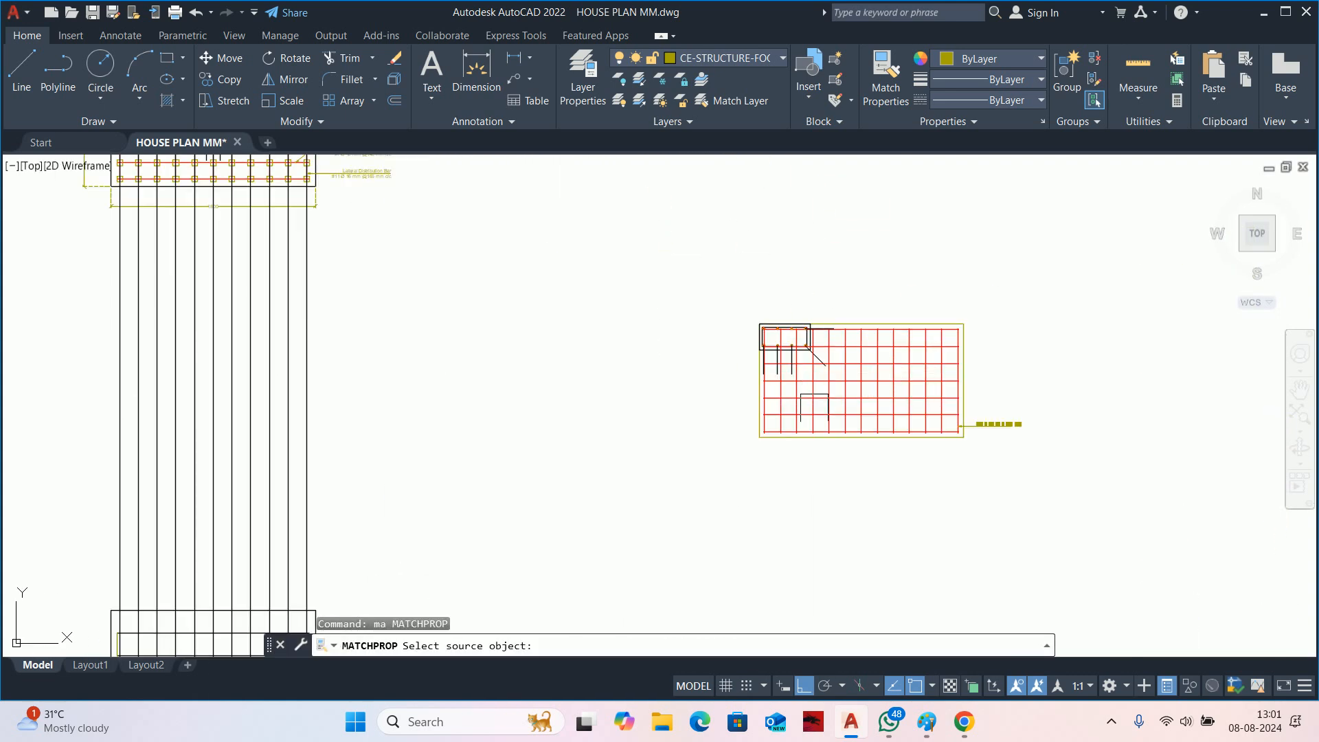
left_click(815, 410)
middle_click_drag(232, 646, 666, 379)
scroll(863, 374, "up", 8)
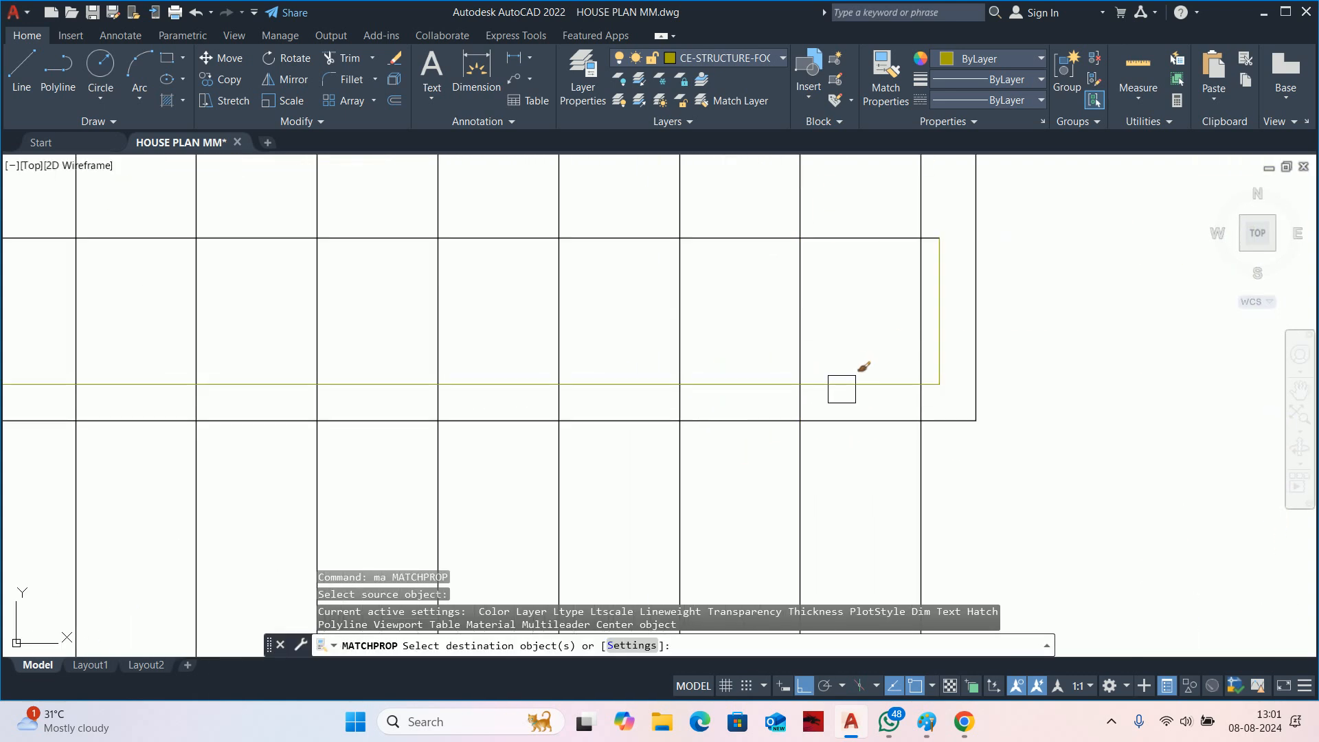
key("Escape")
key("Escape")
key("Escape")
Match the U-bar's bottom line and both legs to the properties of the red longitudinal bar in the reinforcement plan.
scroll(845, 376, "down", 10)
middle_click_drag(845, 376, 794, 563)
scroll(793, 222, "up", 4)
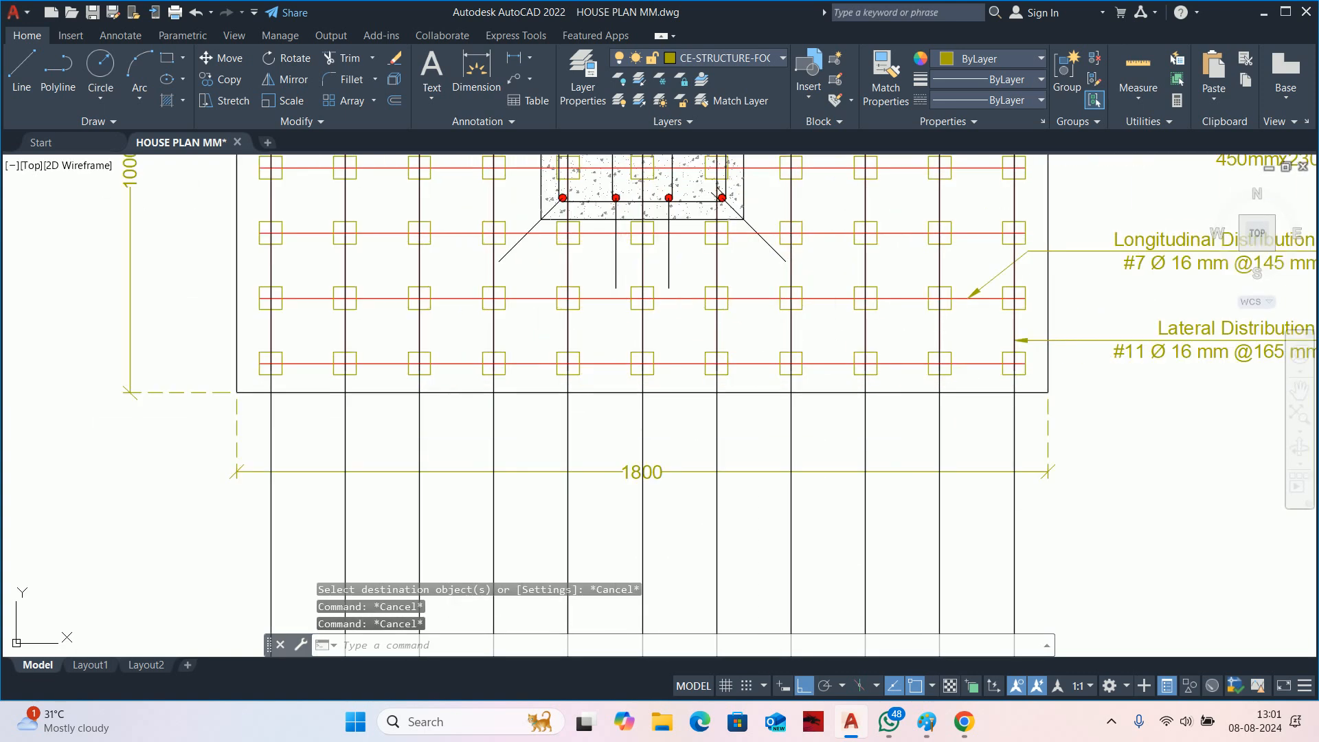
scroll(815, 359, "up", 1)
key("Return")
left_click(830, 366)
scroll(829, 371, "down", 4)
middle_click_drag(821, 386, 787, 143)
middle_click_drag(852, 583, 854, 401)
scroll(853, 401, "up", 4)
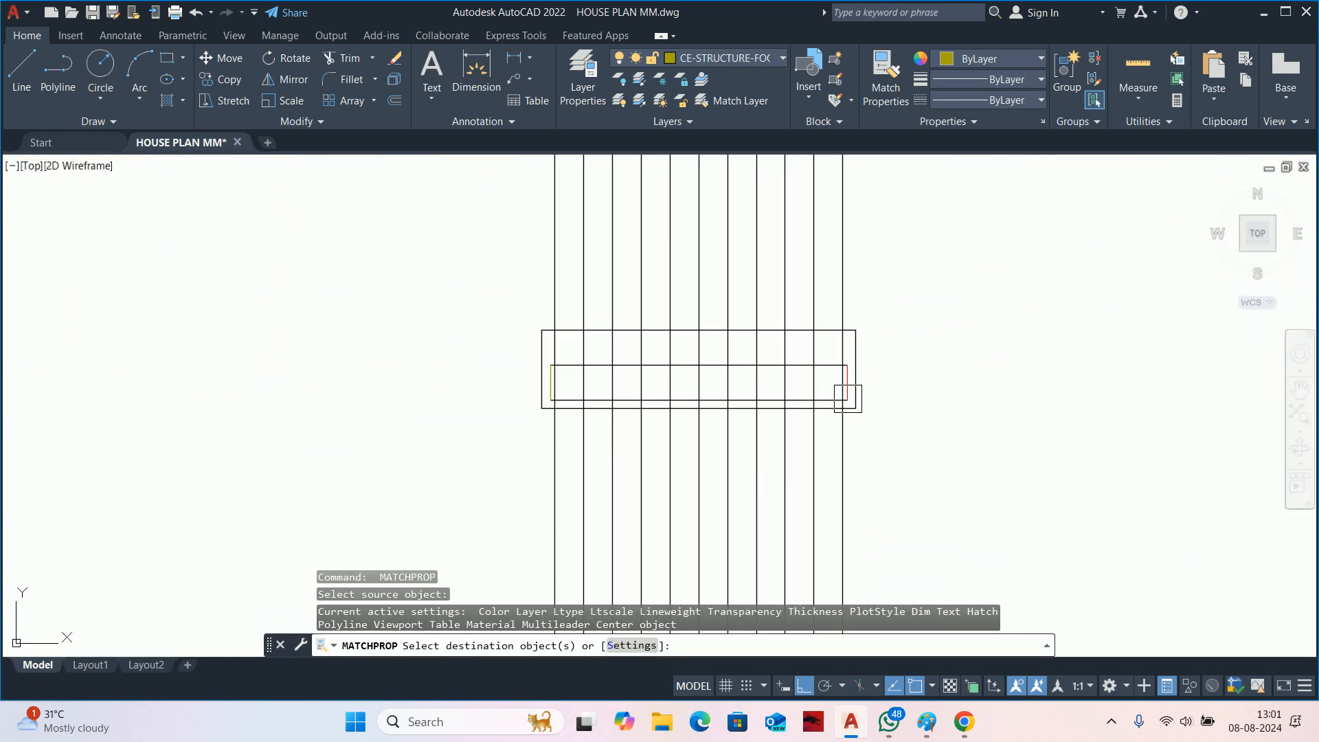
left_click(784, 404)
left_click(826, 362)
middle_click_drag(653, 387, 1289, 371)
scroll(1290, 370, "down", 2)
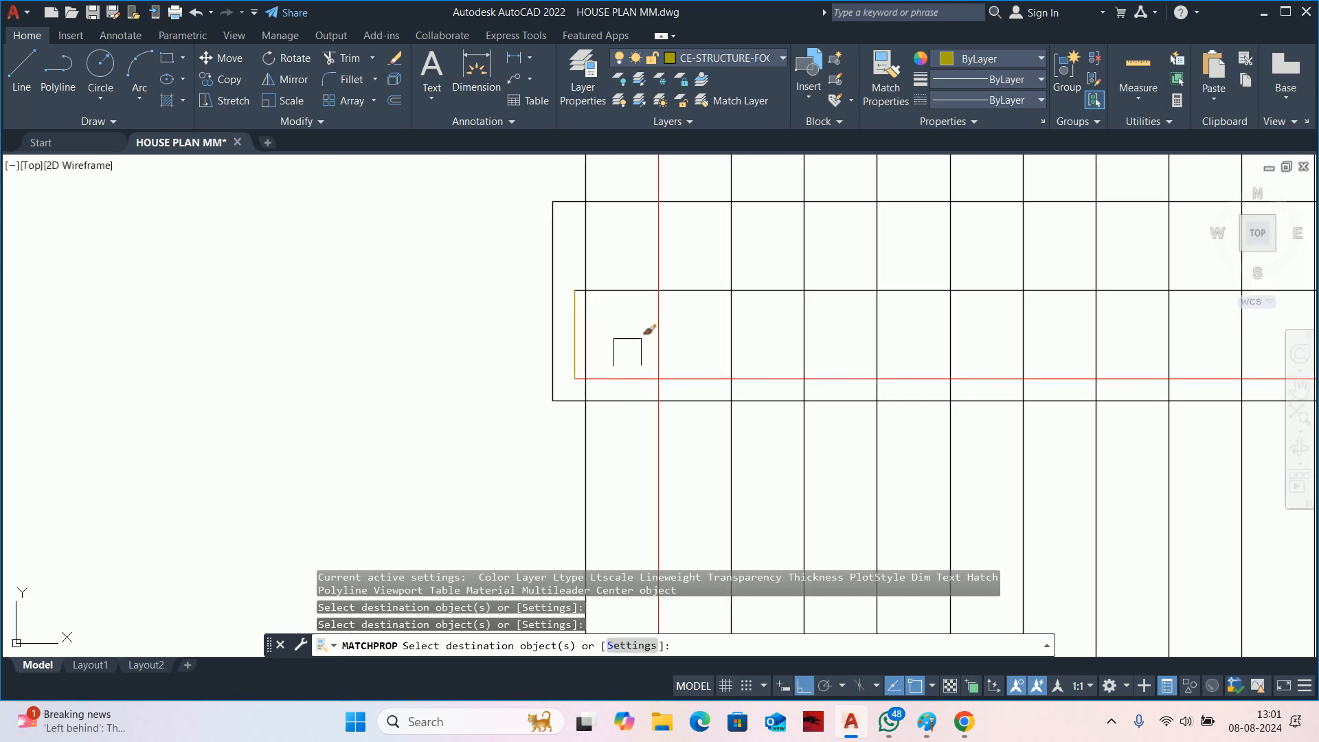
left_click(574, 336)
key("Escape")
Erase the horizontal offset guide line across the tops of the U-bar legs.
left_click(625, 288)
key("Delete")
scroll(624, 286, "down", 2)
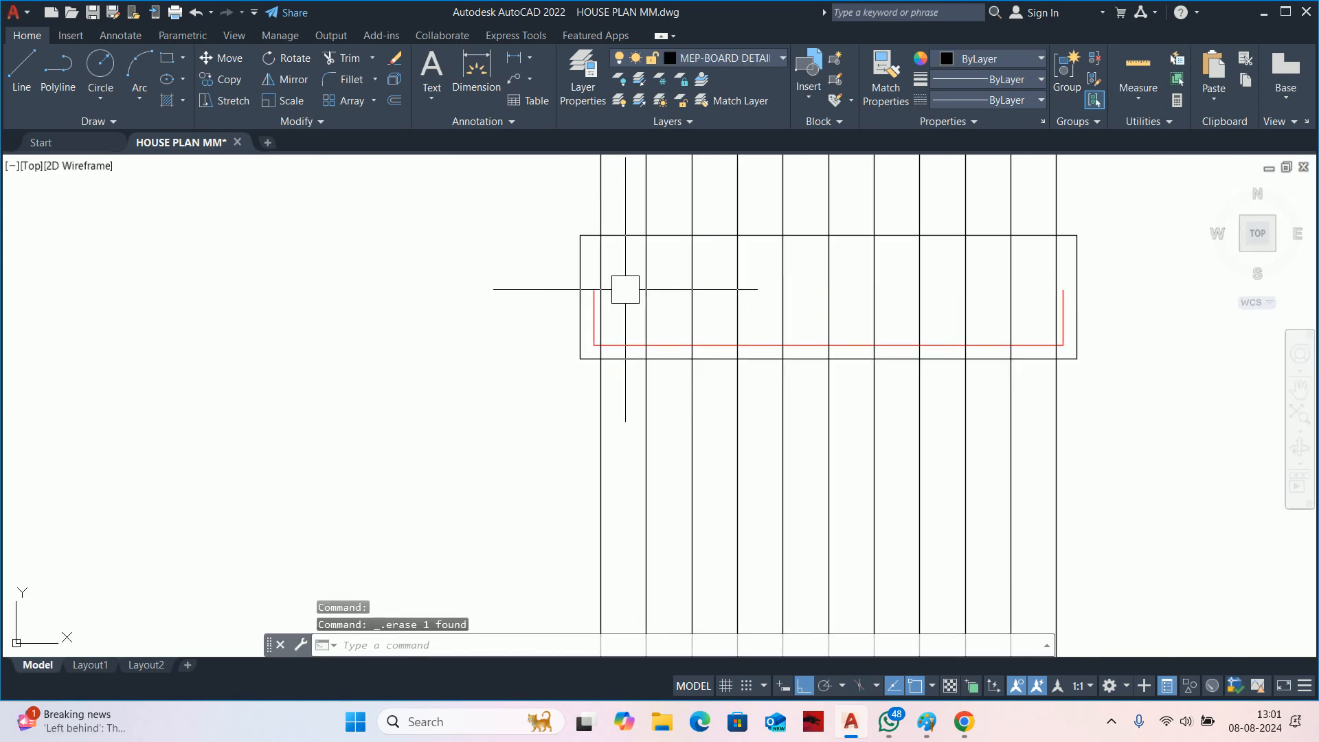
Fillet the left bottom corner of the red U-bar with a radius of 16 mm.
middle_click_drag(624, 286, 373, 363)
scroll(285, 370, "up", 6)
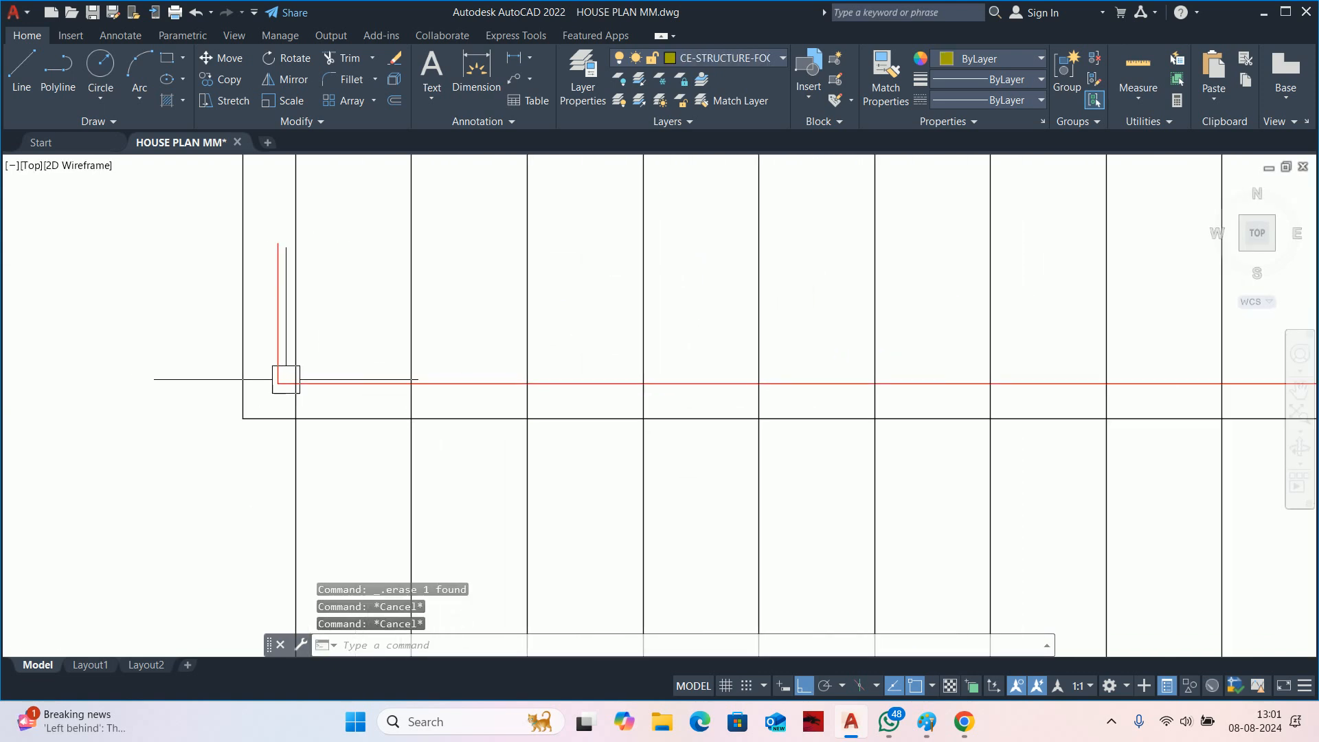
mouse_move(277, 373)
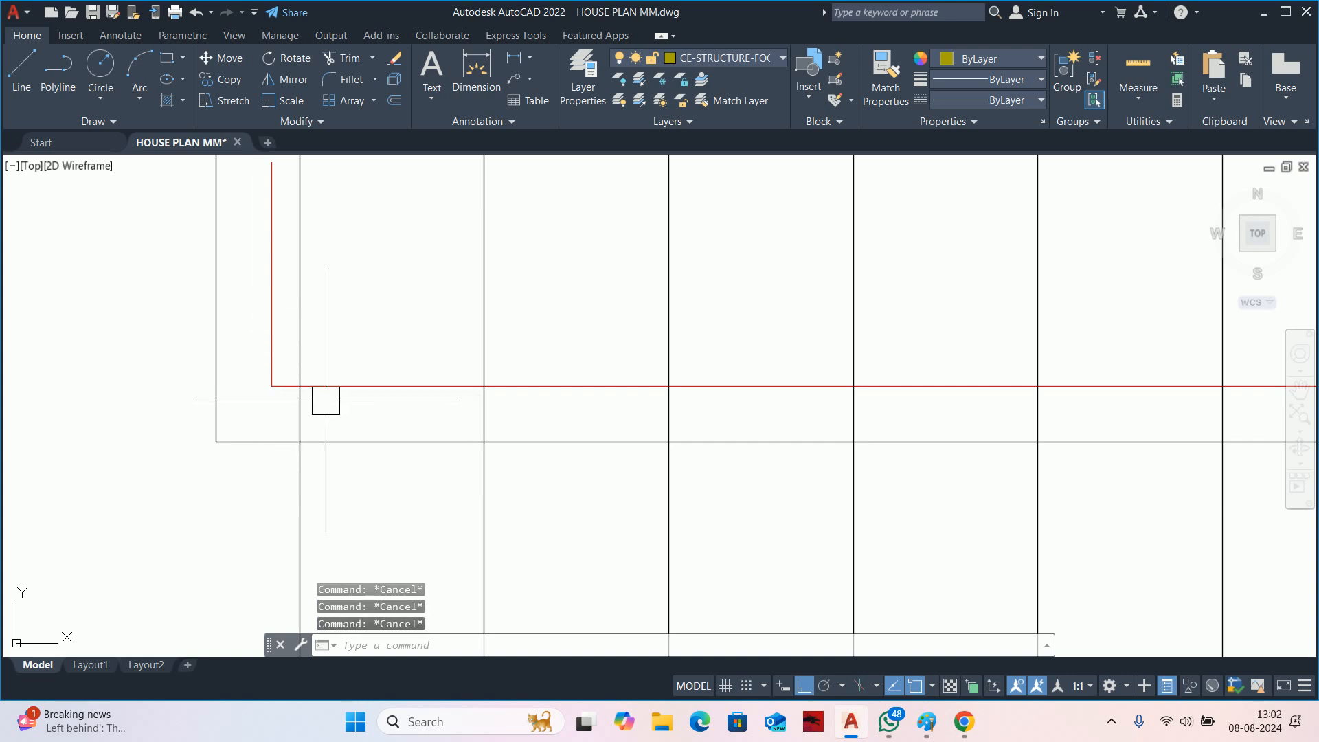
type("f")
key("Return")
type("r")
key("Return")
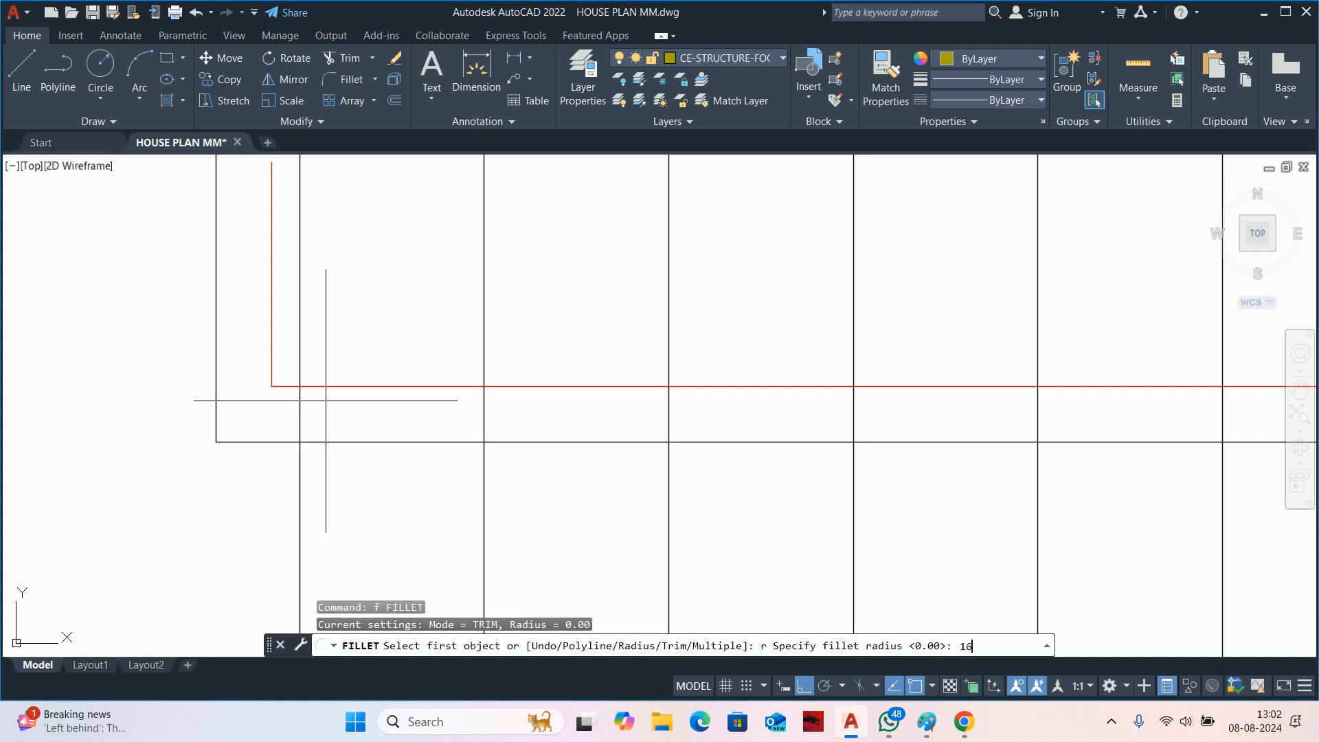
type("16")
key("Return")
left_click(292, 384)
left_click(271, 322)
Fillet the right bottom corner of the red U-bar with the same radius.
scroll(539, 346, "down", 2)
middle_click_drag(680, 363, 412, 412)
scroll(898, 394, "up", 2)
key("Return")
left_click(825, 435)
left_click(901, 362)
key("Escape")
key("Escape")
scroll(886, 383, "down", 2)
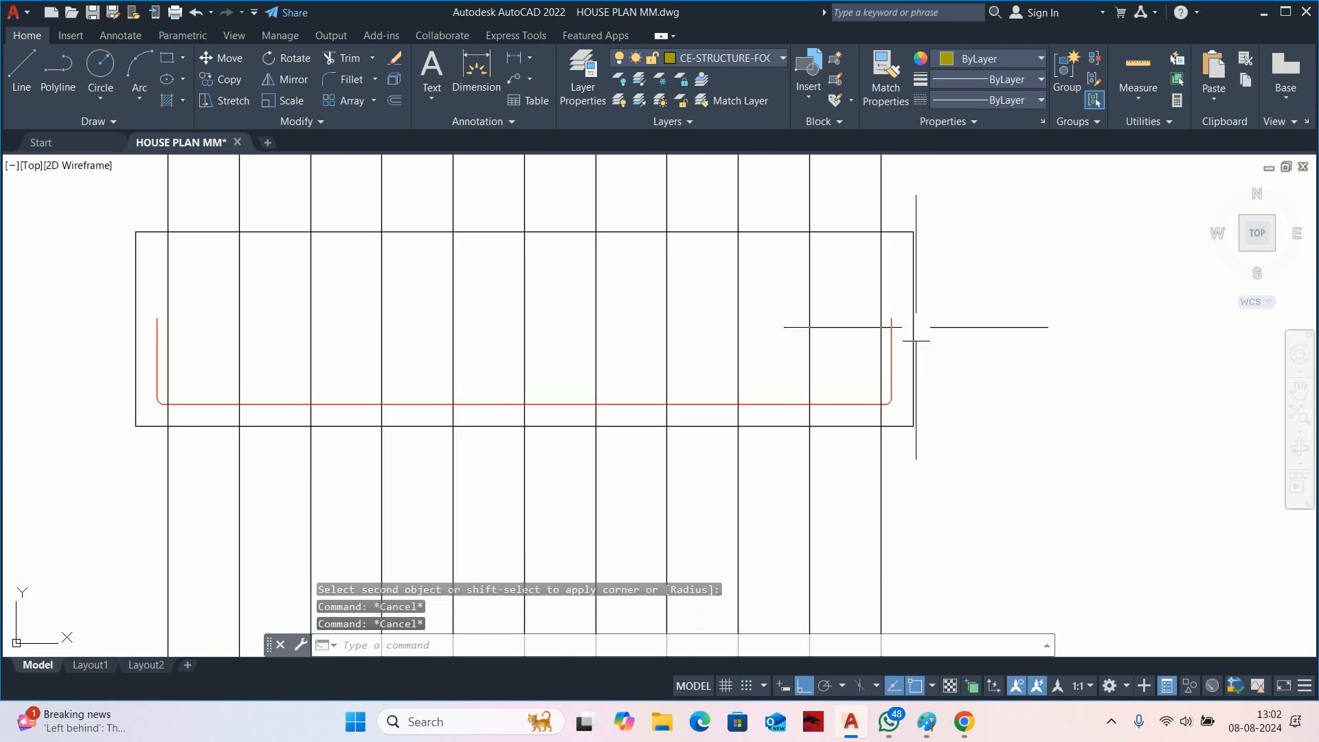
Check the bar dots in the YouTube footing section image in Google Chrome, and return to AutoCAD.
middle_click_drag(383, 406, 588, 423)
scroll(380, 406, "up", 2)
key("Escape")
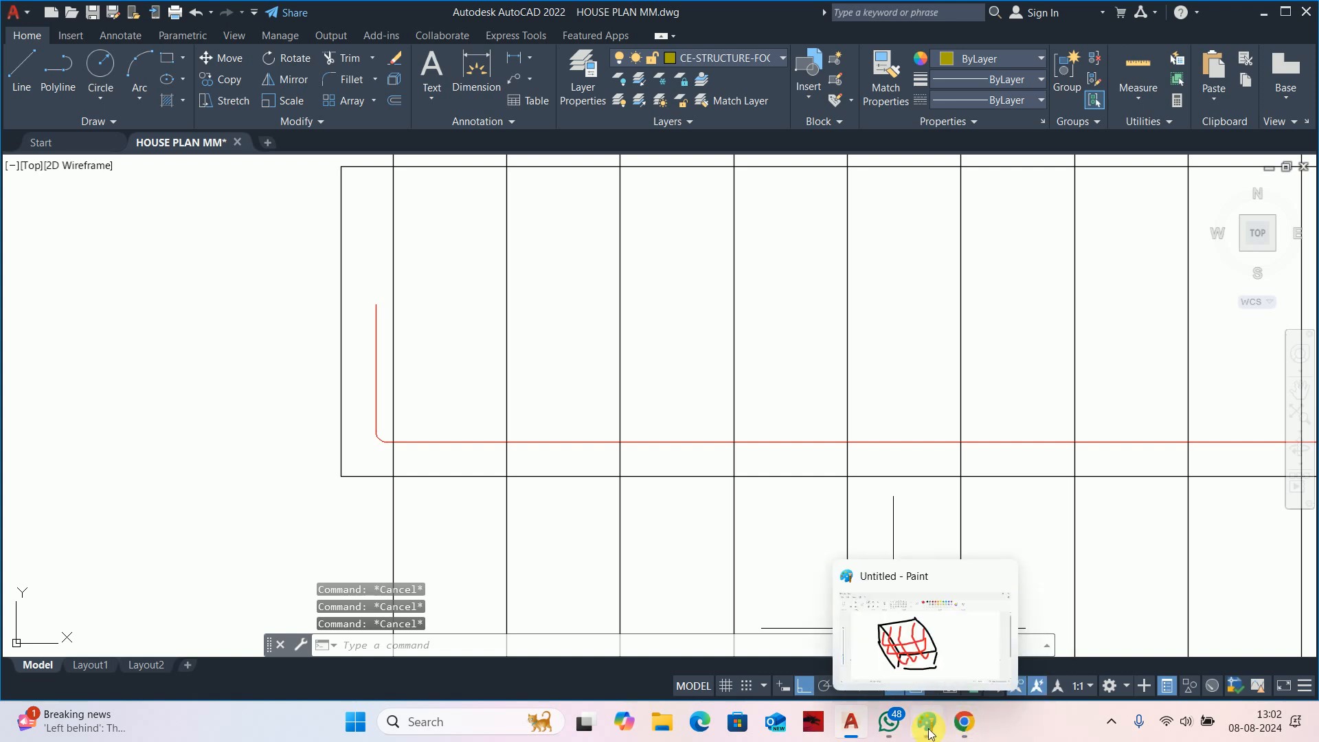
left_click(965, 723)
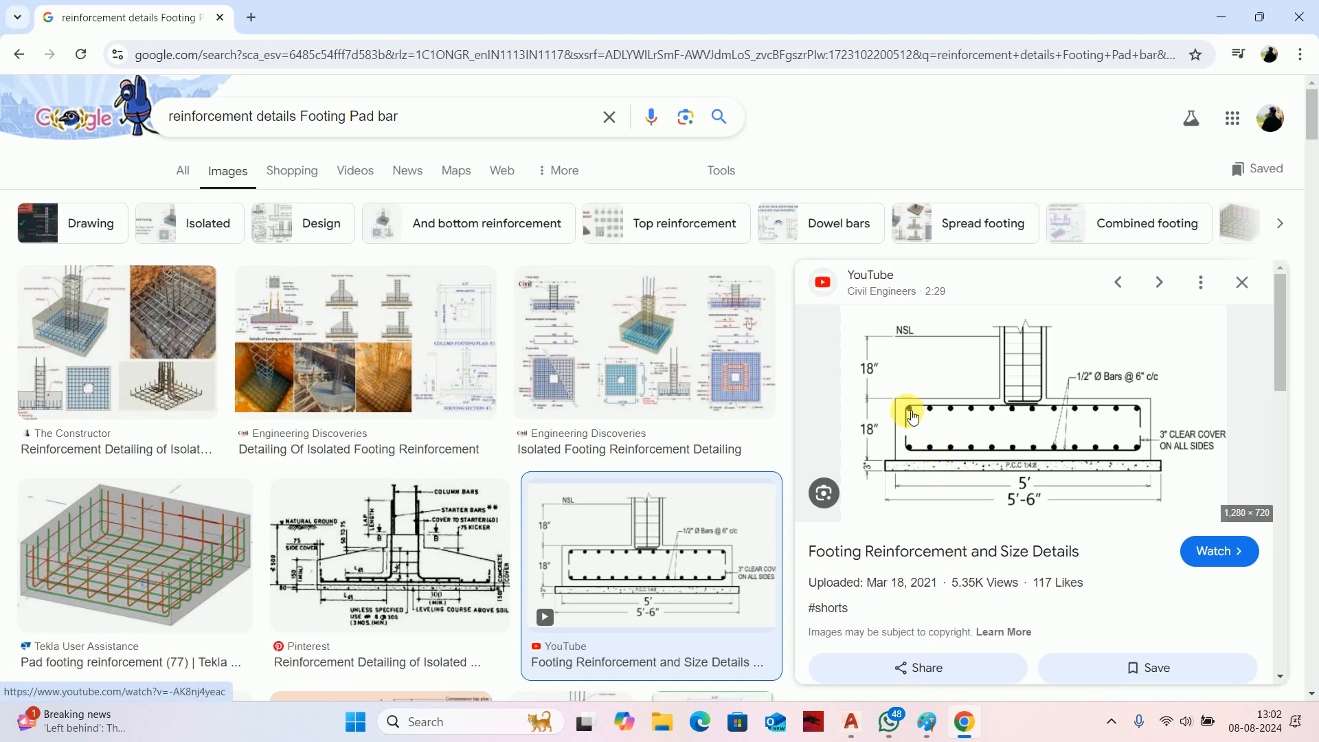
left_click(1221, 17)
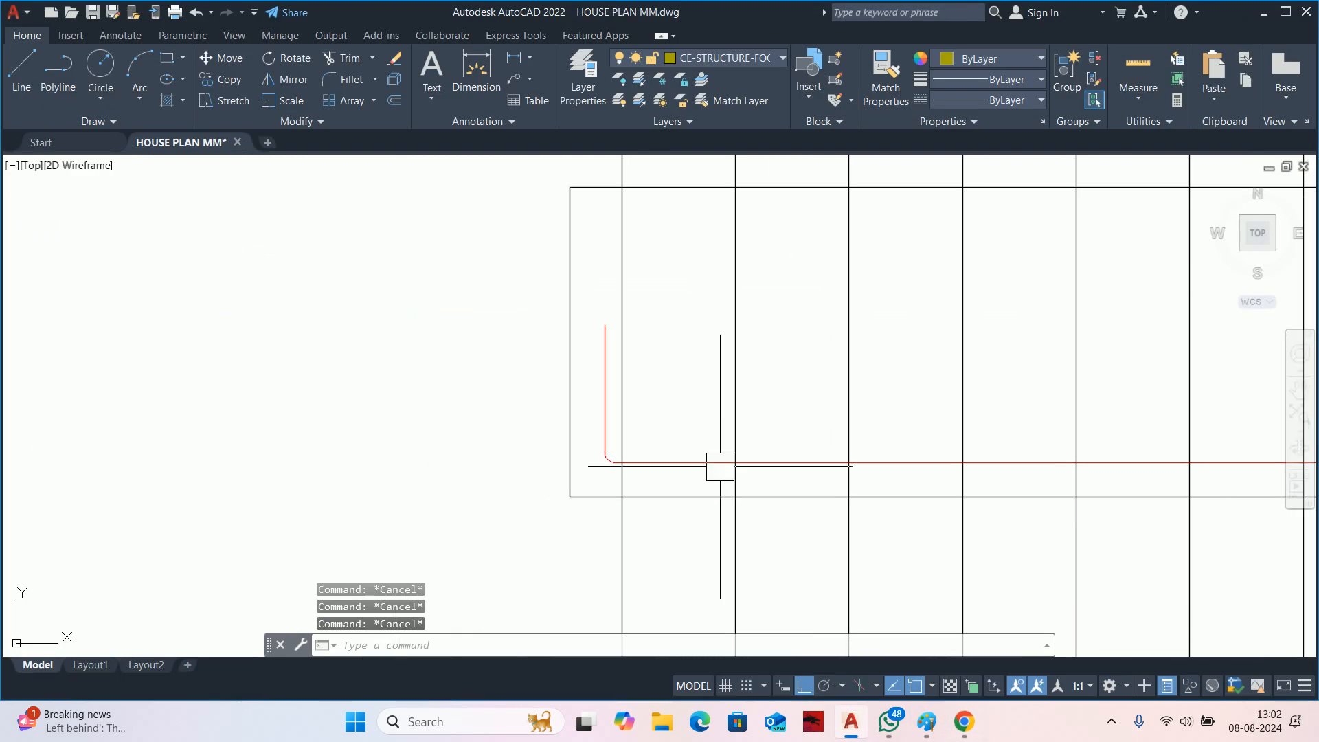
Draw a circle of 16 mm diameter in the empty space left of the footing section.
type("c")
key("Return")
left_click(436, 425)
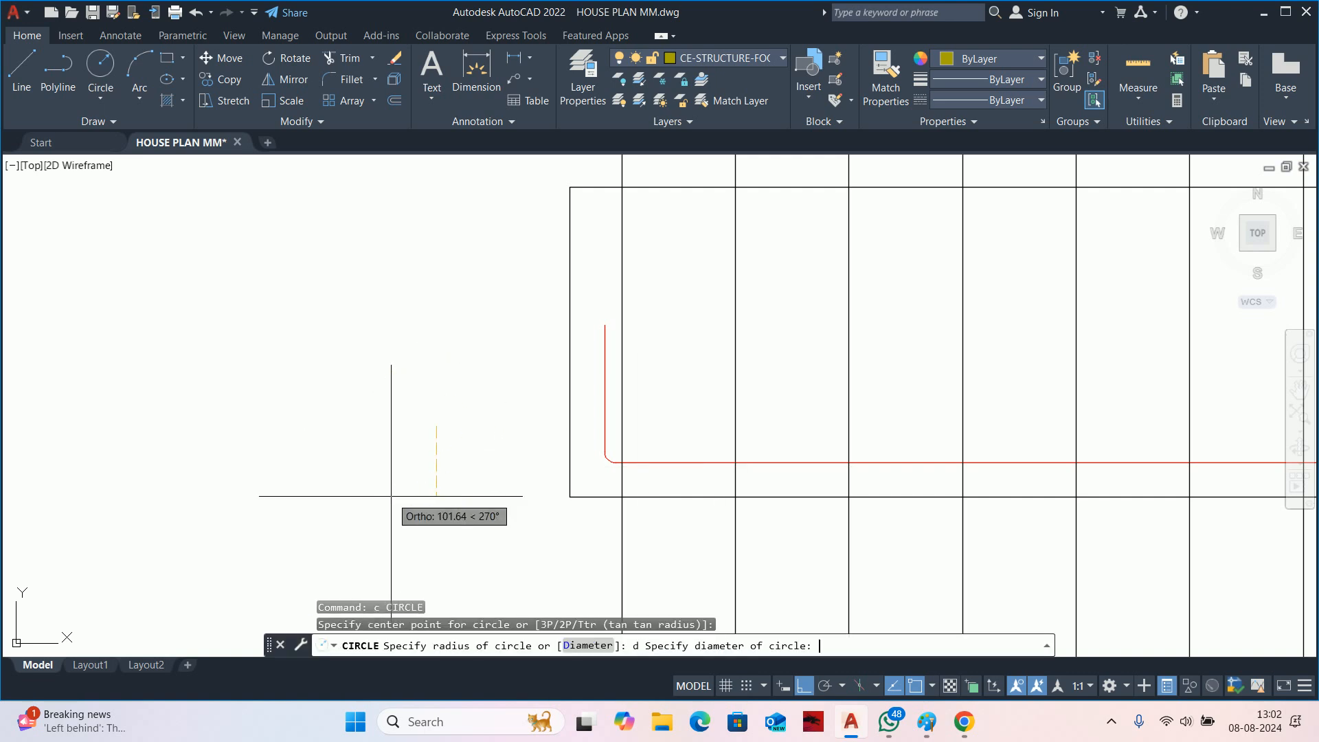
key("Escape")
key("Escape")
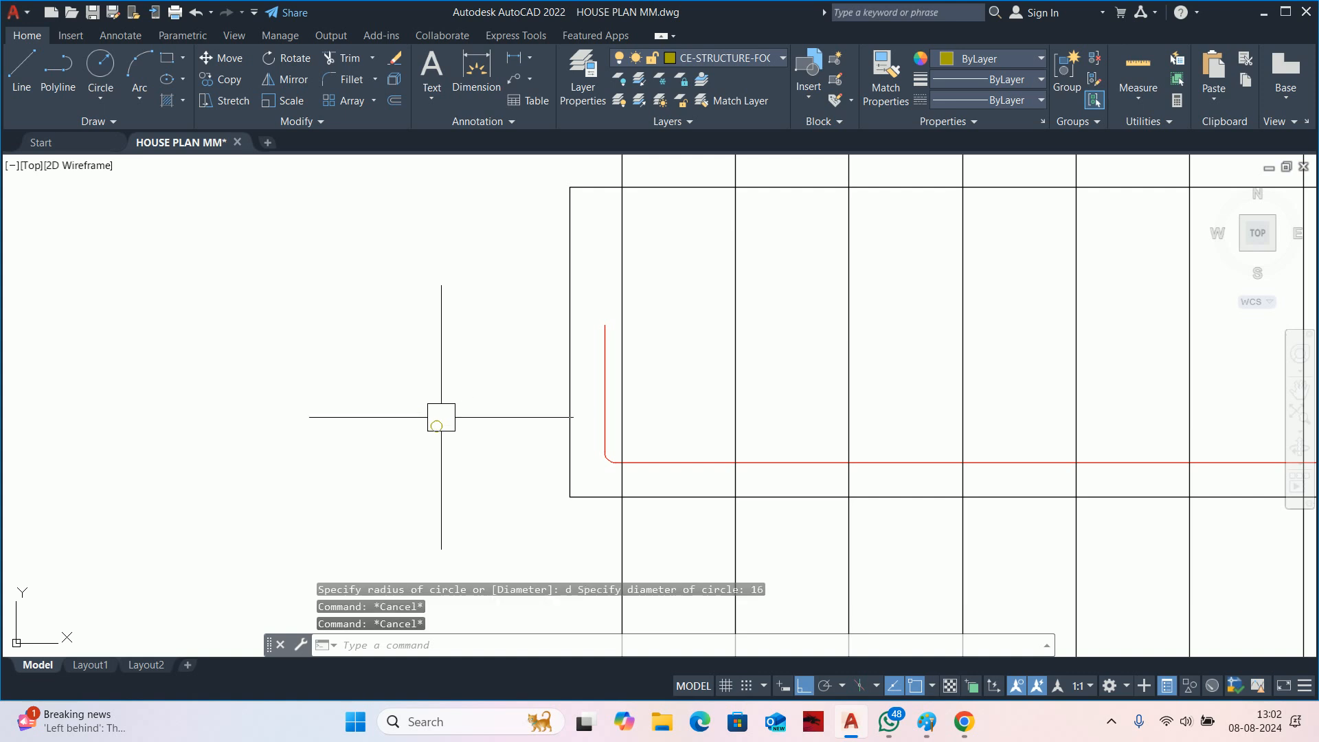
Fill the bar circle with a SOLID hatch.
type("h")
key("Return")
scroll(419, 391, "up", 4)
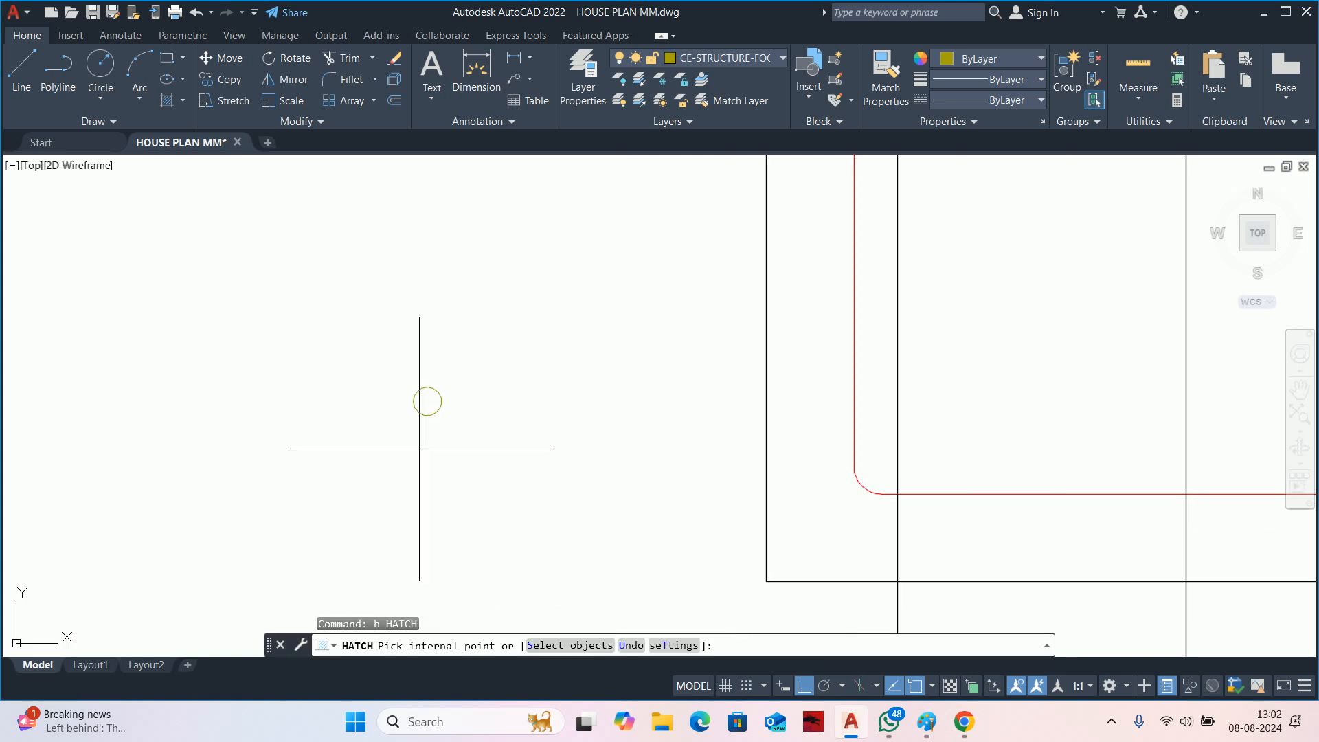
left_click(418, 391)
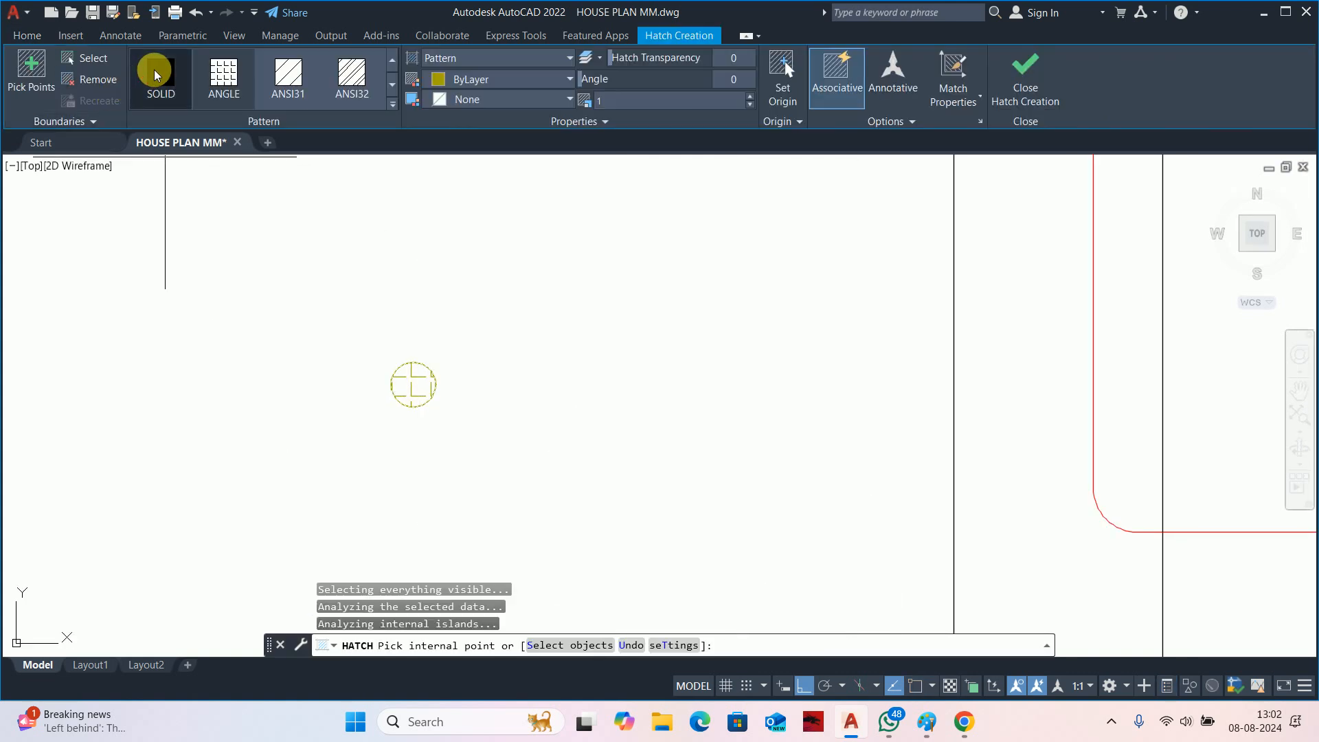
left_click(153, 68)
key("Escape")
key("Escape")
key("Escape")
scroll(515, 405, "down", 2)
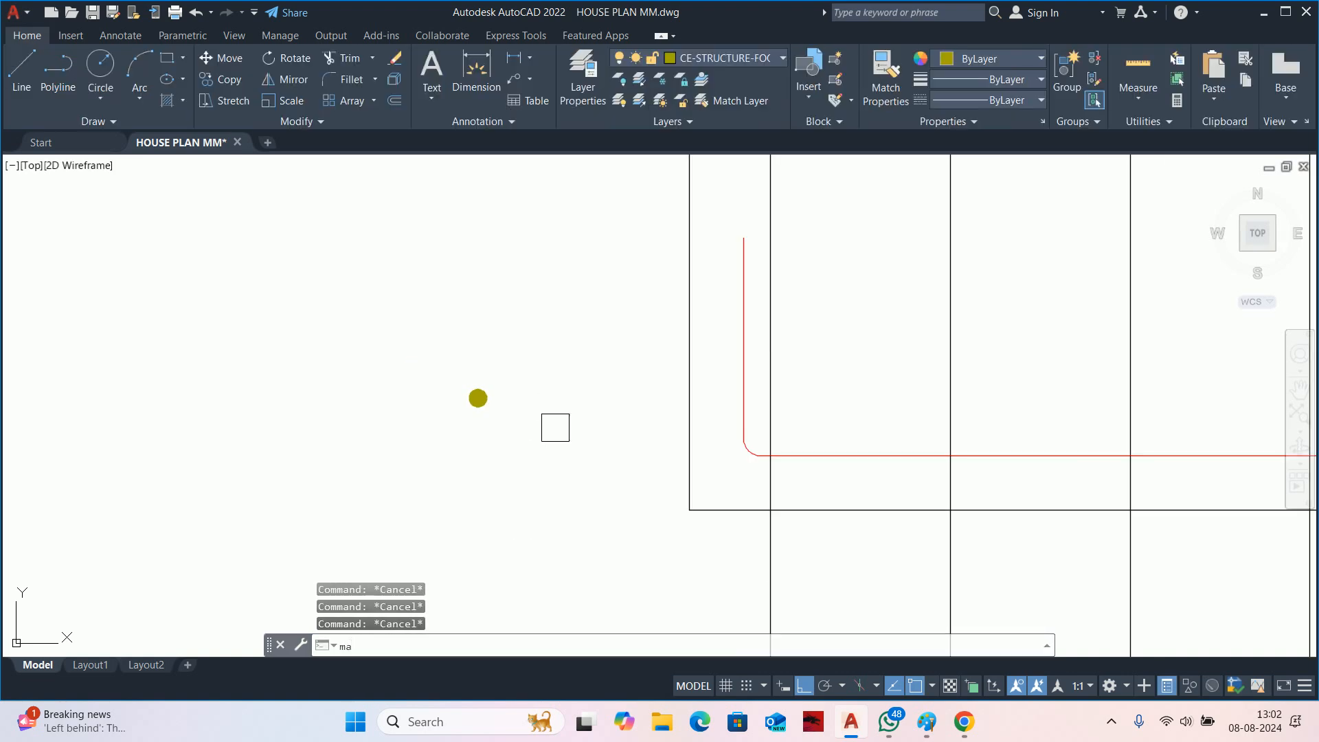
Match the circle's solid hatch to the properties of the red U-bar.
type("ma")
key("Return")
left_click(730, 384)
scroll(435, 409, "up", 5)
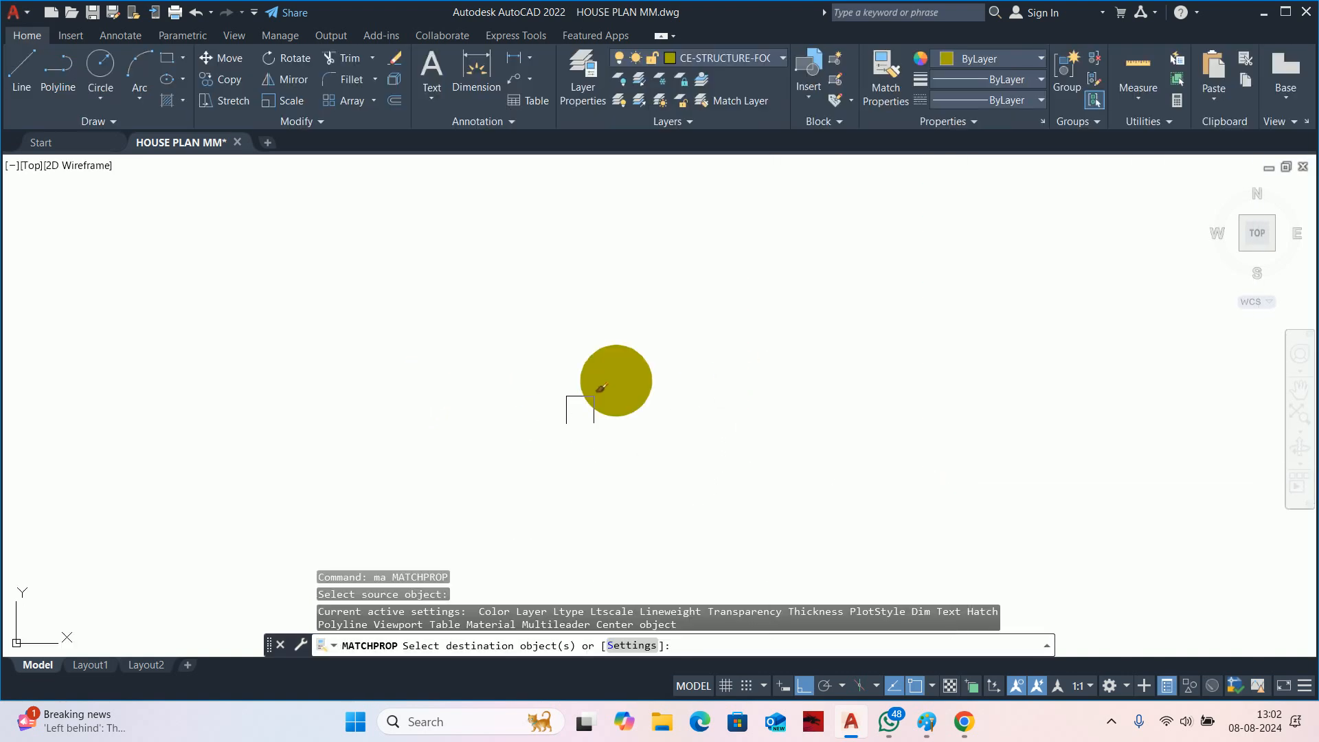
left_click(607, 391)
key("Return")
key("Escape")
scroll(637, 405, "down", 5)
Match the circle's outline to the properties of the black footing outline.
key("Return")
left_click(847, 359)
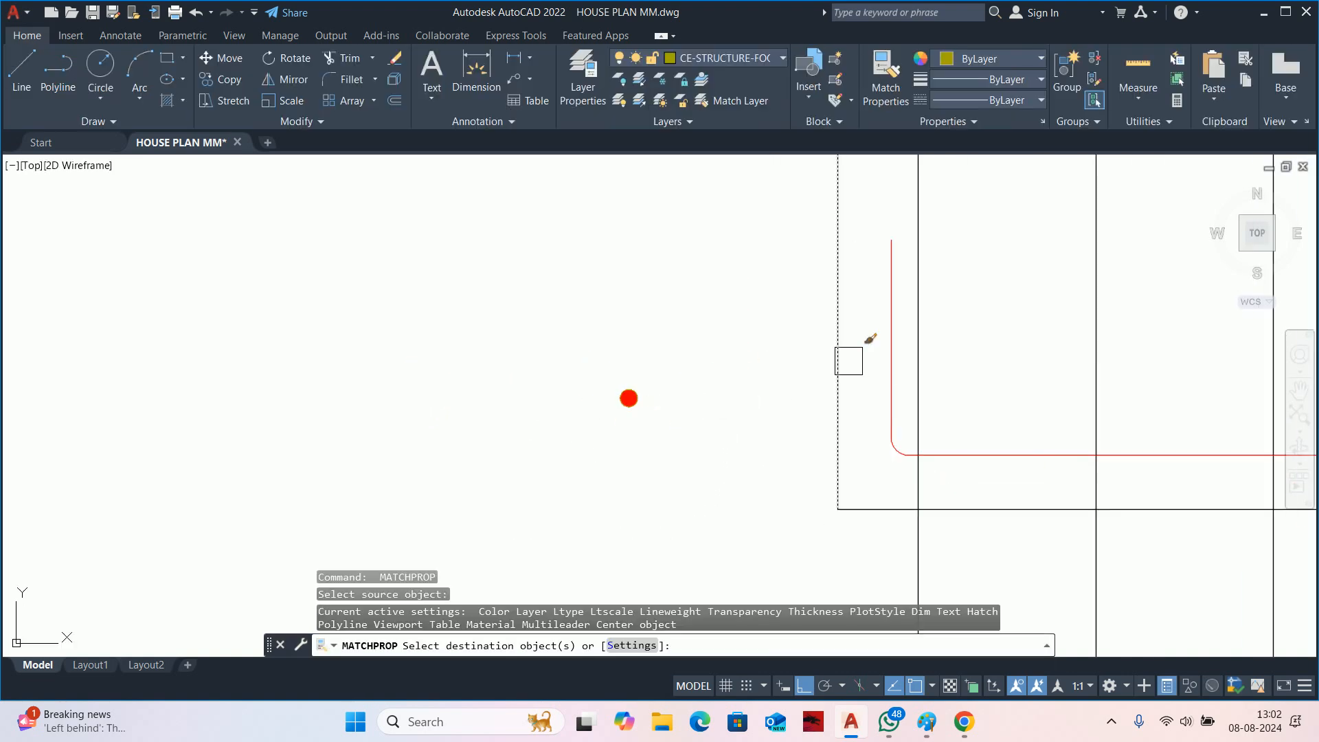
scroll(659, 373, "up", 2)
key("Escape")
key("Escape")
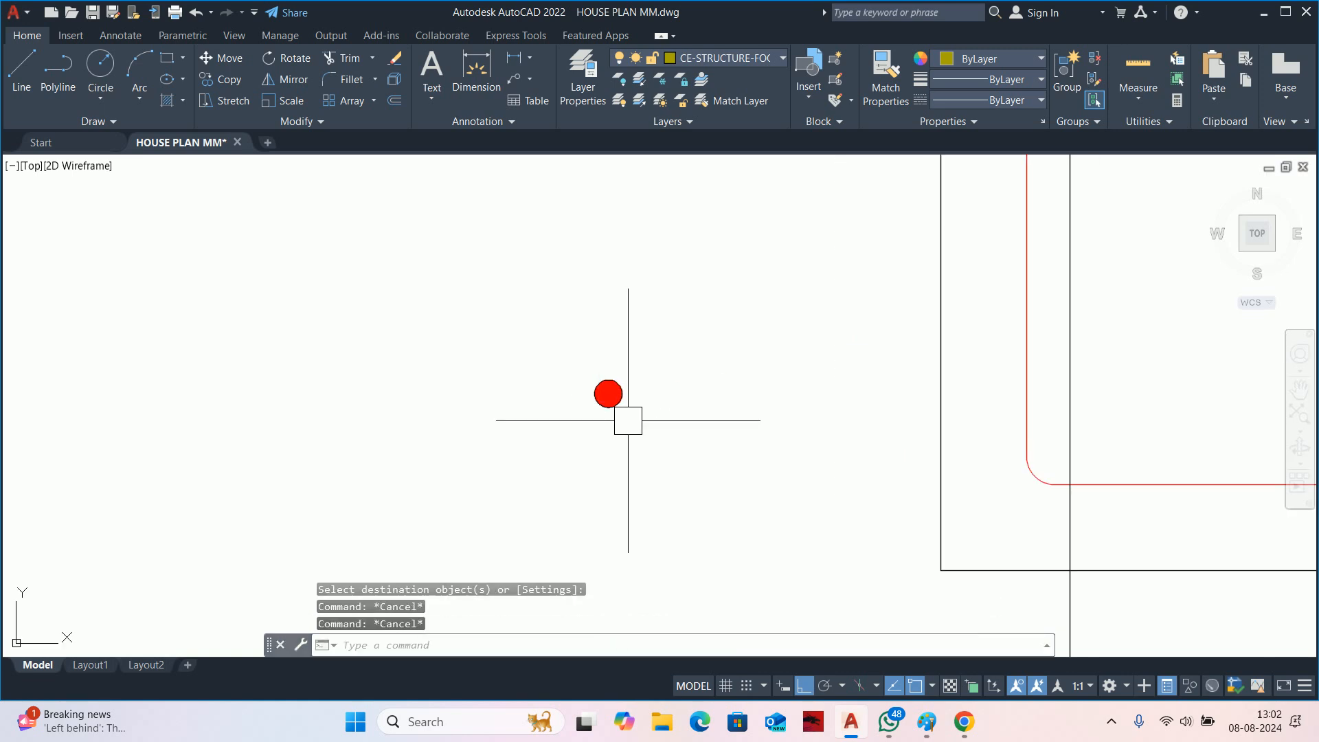
Group the circle and its red hatch, and select the pair to check that they act as one object.
type("group")
key("Return")
left_click(544, 328)
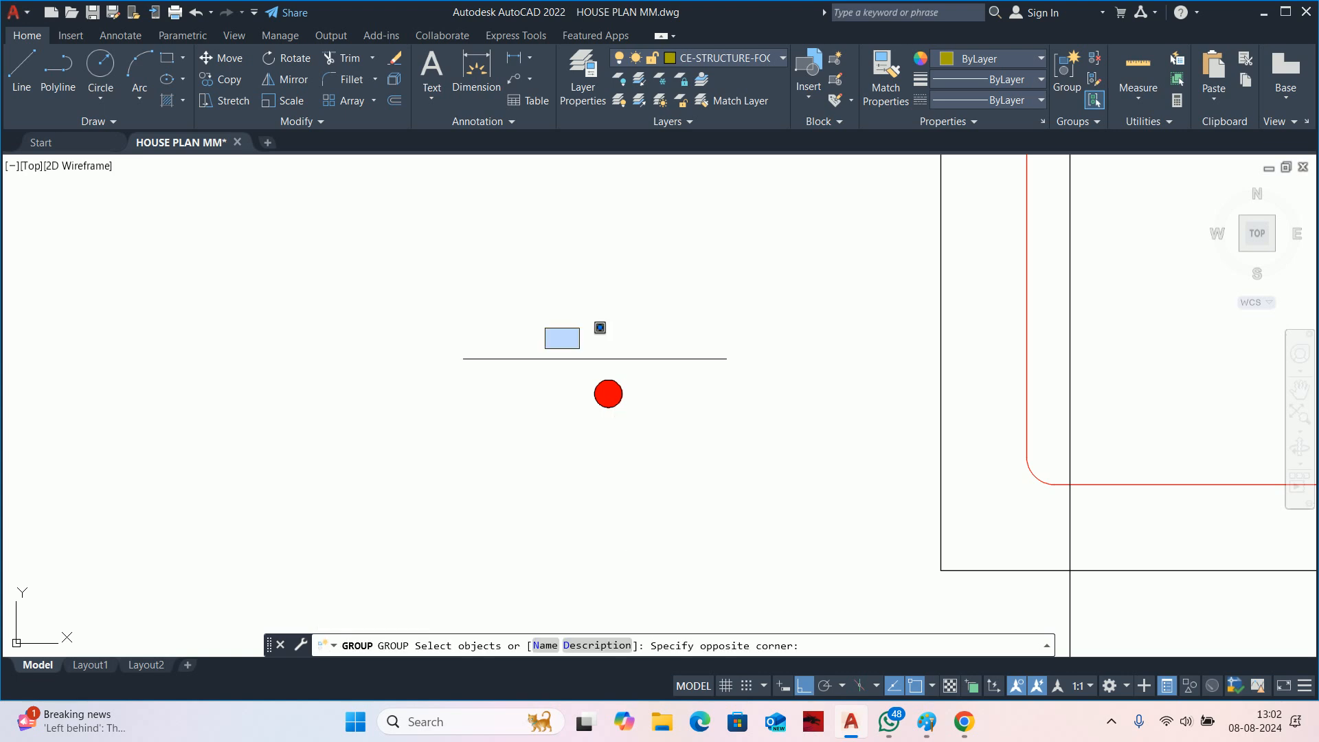
left_click(639, 424)
key("Return")
key("Escape")
key("Escape")
scroll(622, 410, "down", 2)
left_click(661, 437)
left_click(616, 403)
scroll(618, 404, "down", 5)
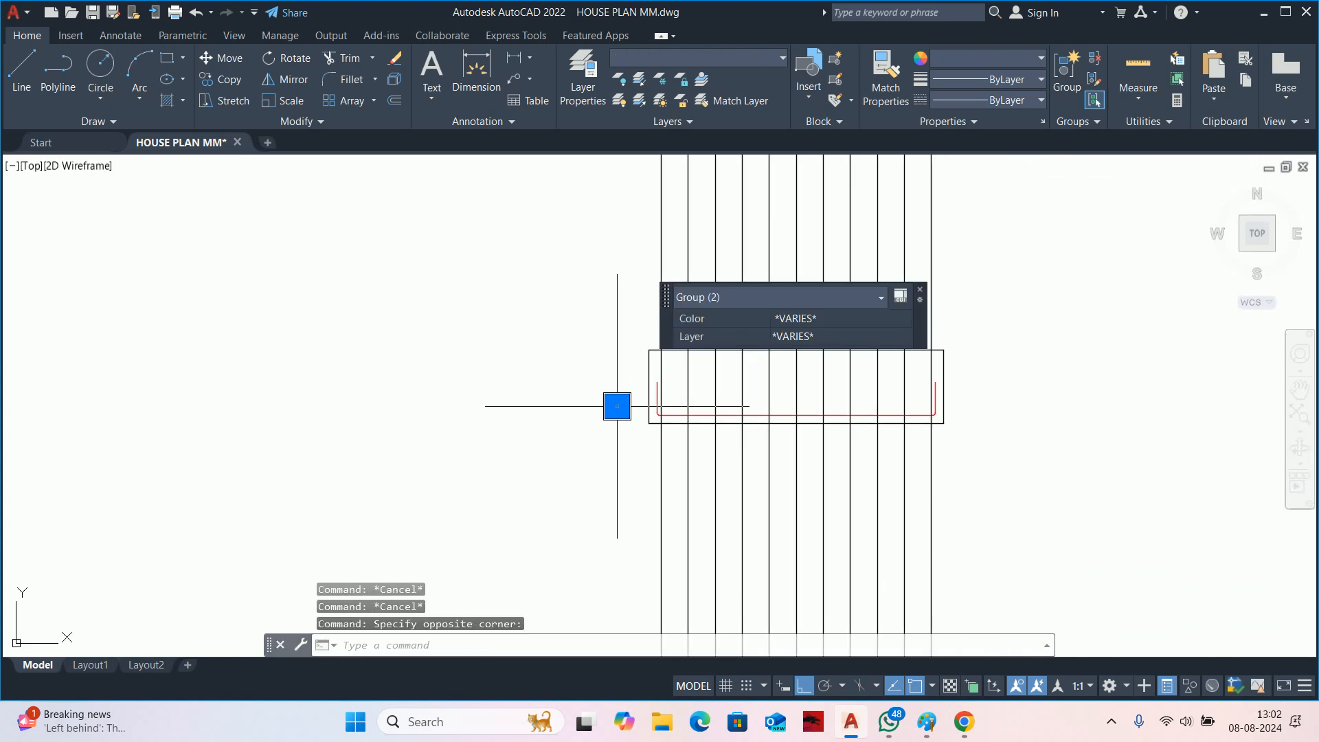
key("Escape")
Insert the 16MM block with its definition redefined, unrotated, where the red U-bar crosses the first vertical guide line.
type("i")
key("Return")
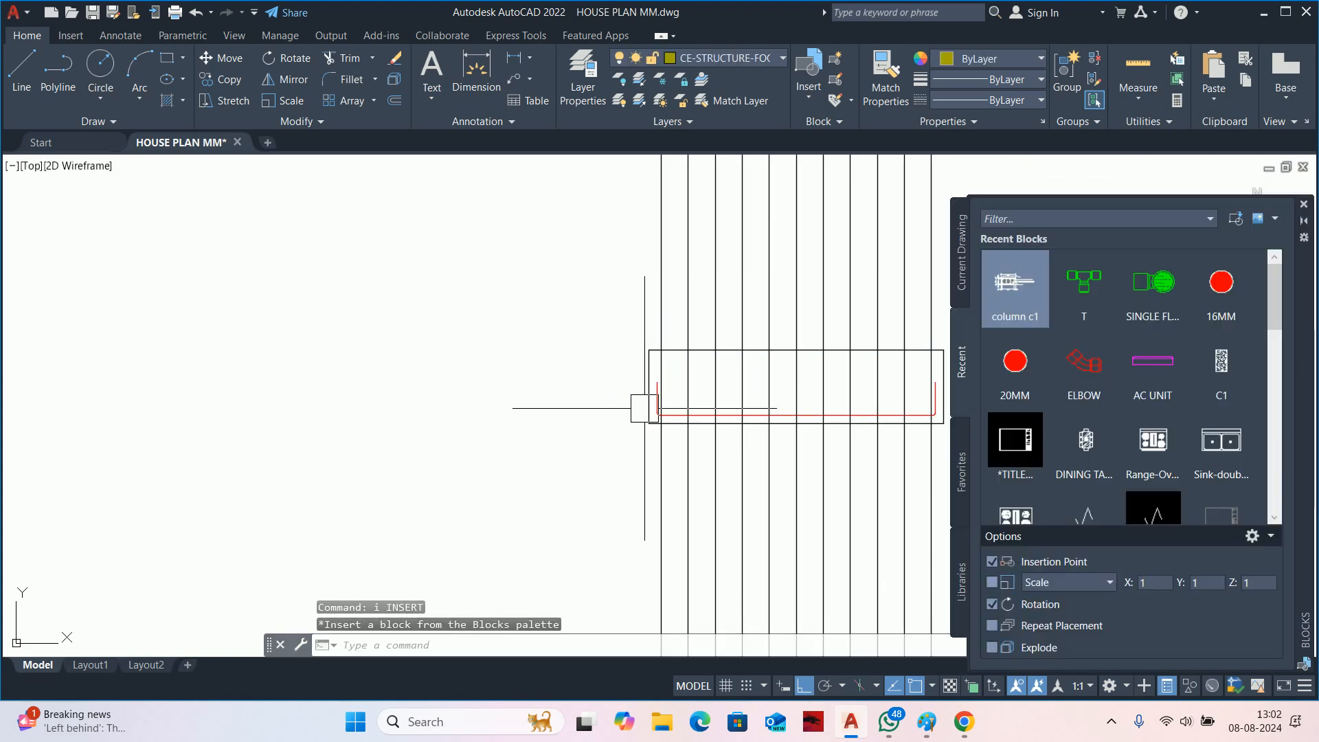
left_click(1227, 283)
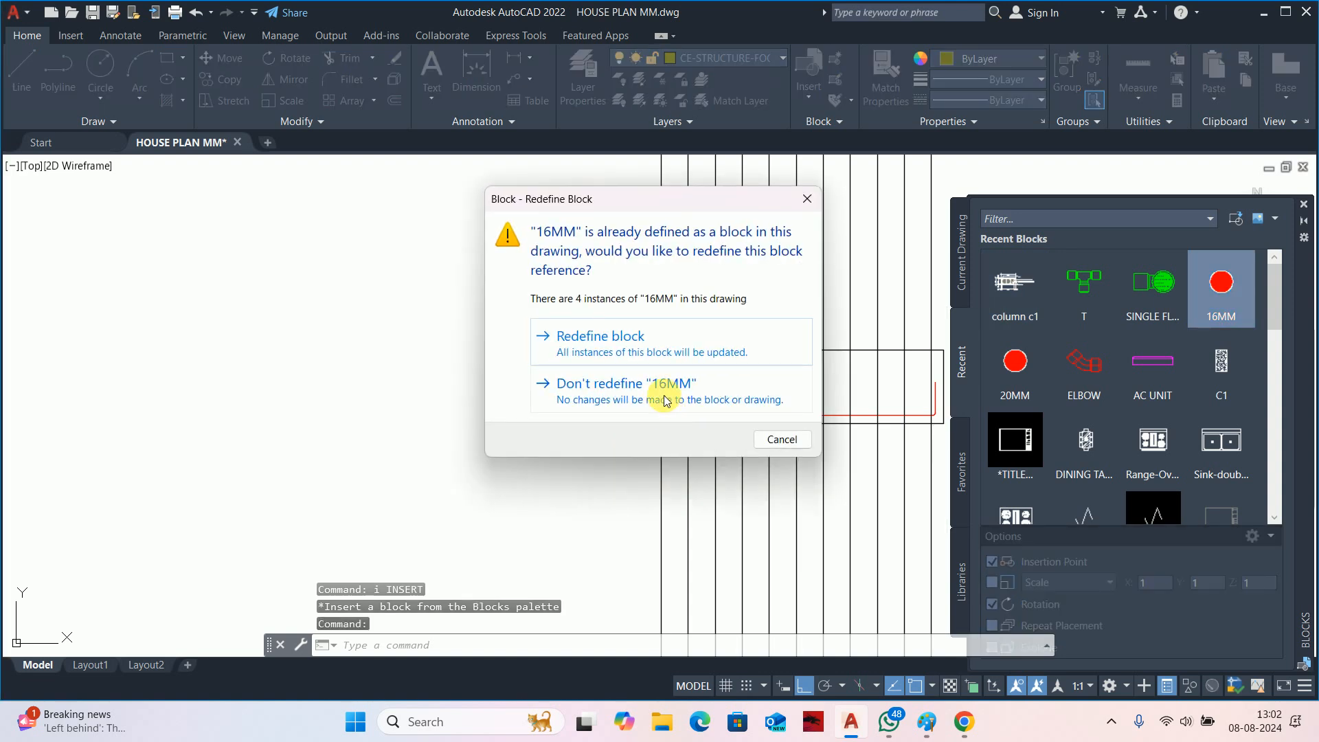
left_click(618, 344)
scroll(584, 429, "up", 8)
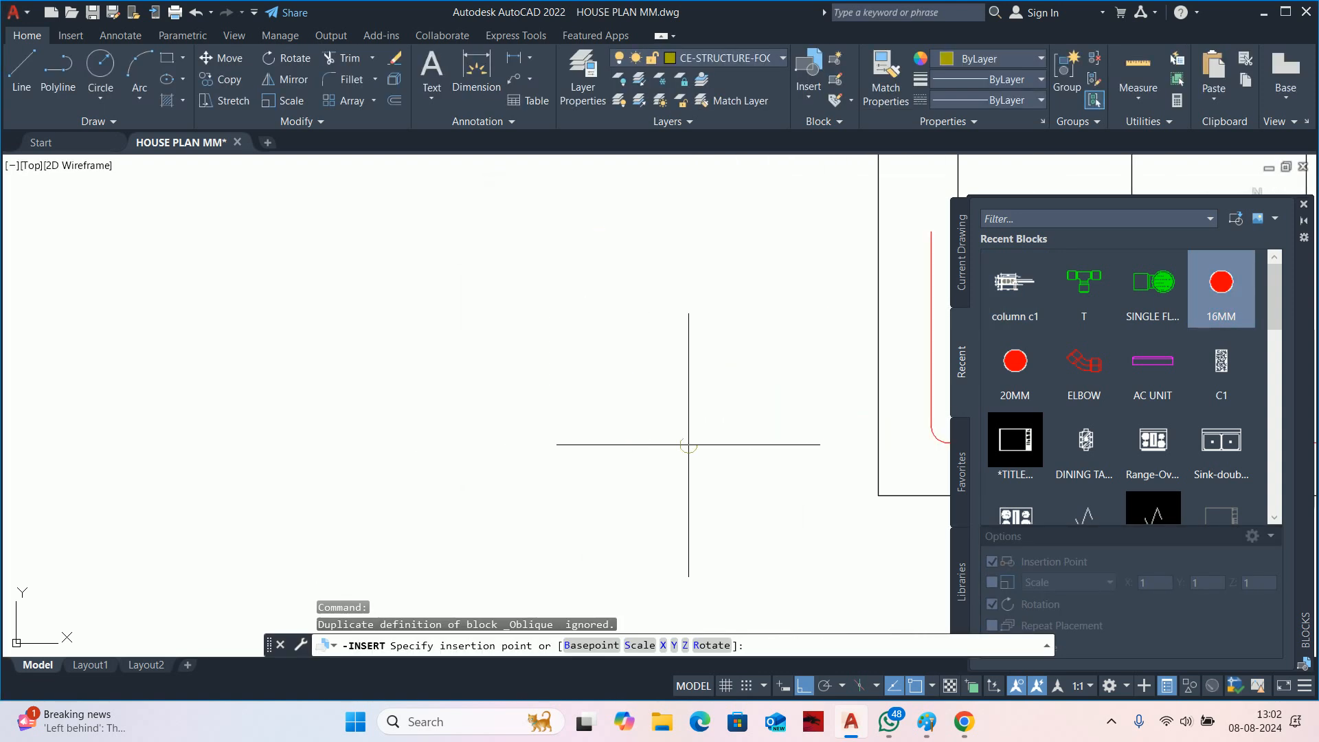
left_click(630, 476)
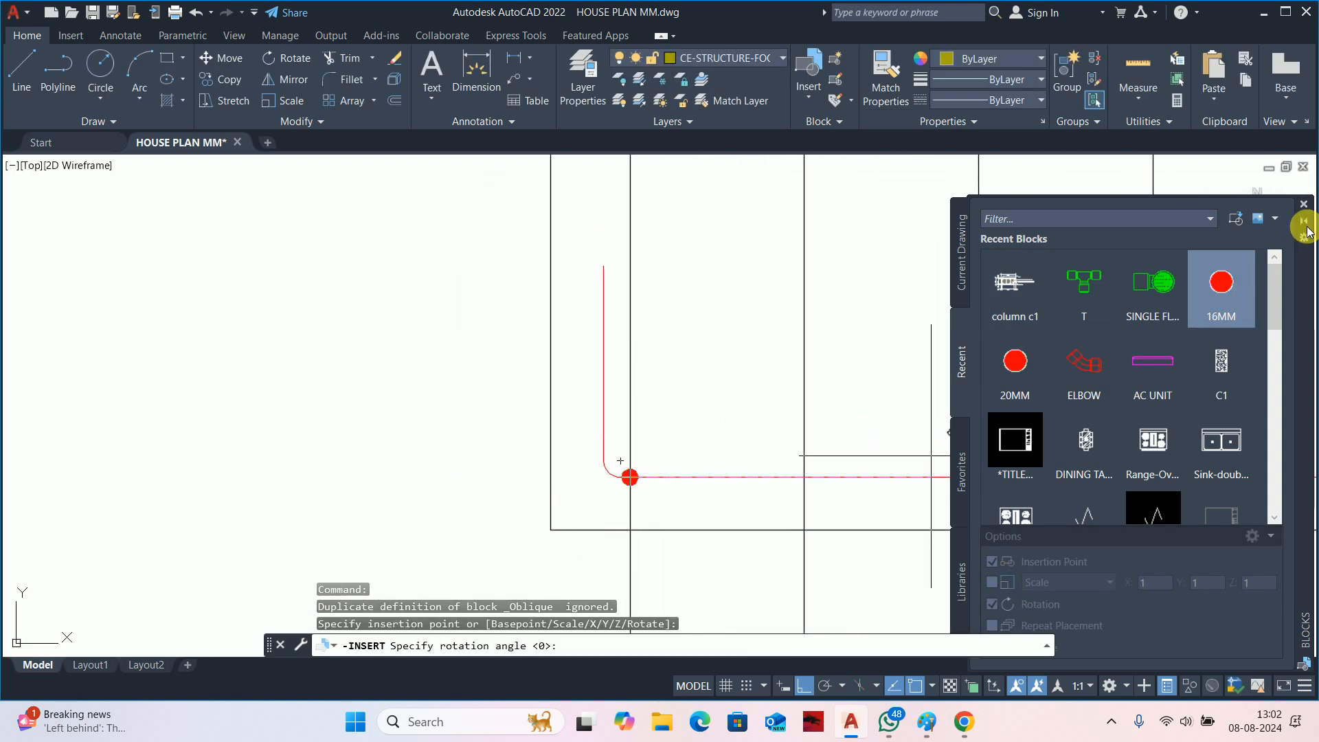
key("Return")
left_click(1304, 204)
scroll(627, 491, "up", 4)
key("Escape")
key("Escape")
key("Escape")
key("Escape")
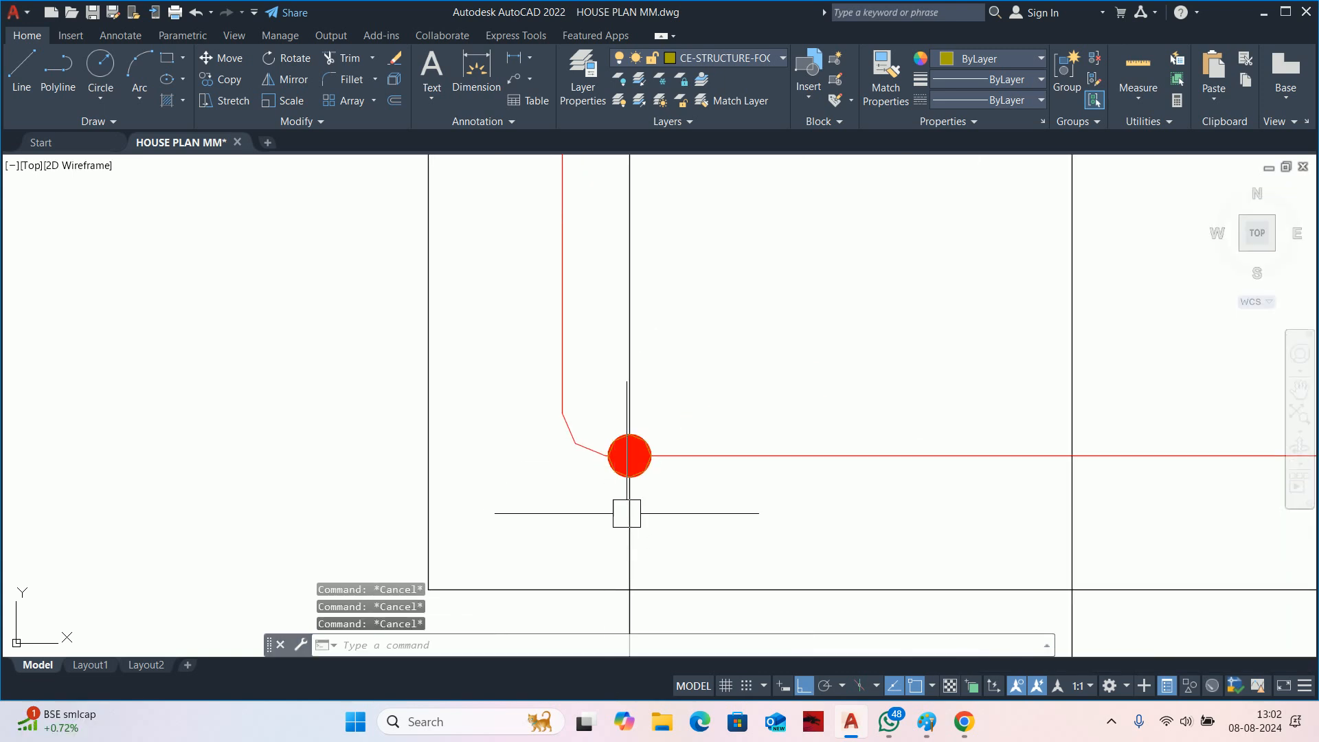
Regenerate the drawing and move the 16MM dot straight up so its lowest point rests on the U-bar's horizontal line.
type("m")
key("Escape")
type("re")
key("Return")
scroll(628, 456, "up", 3)
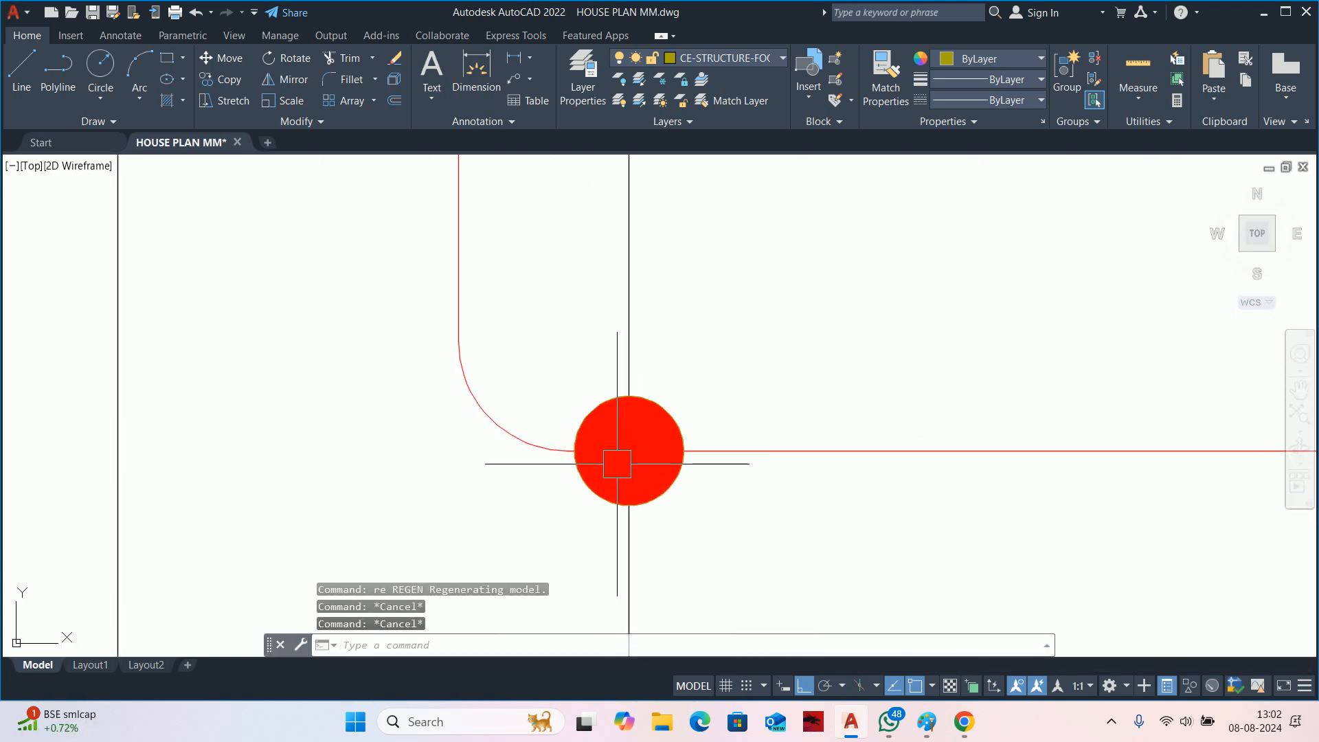
left_click(665, 497)
key("Return")
left_click(628, 505)
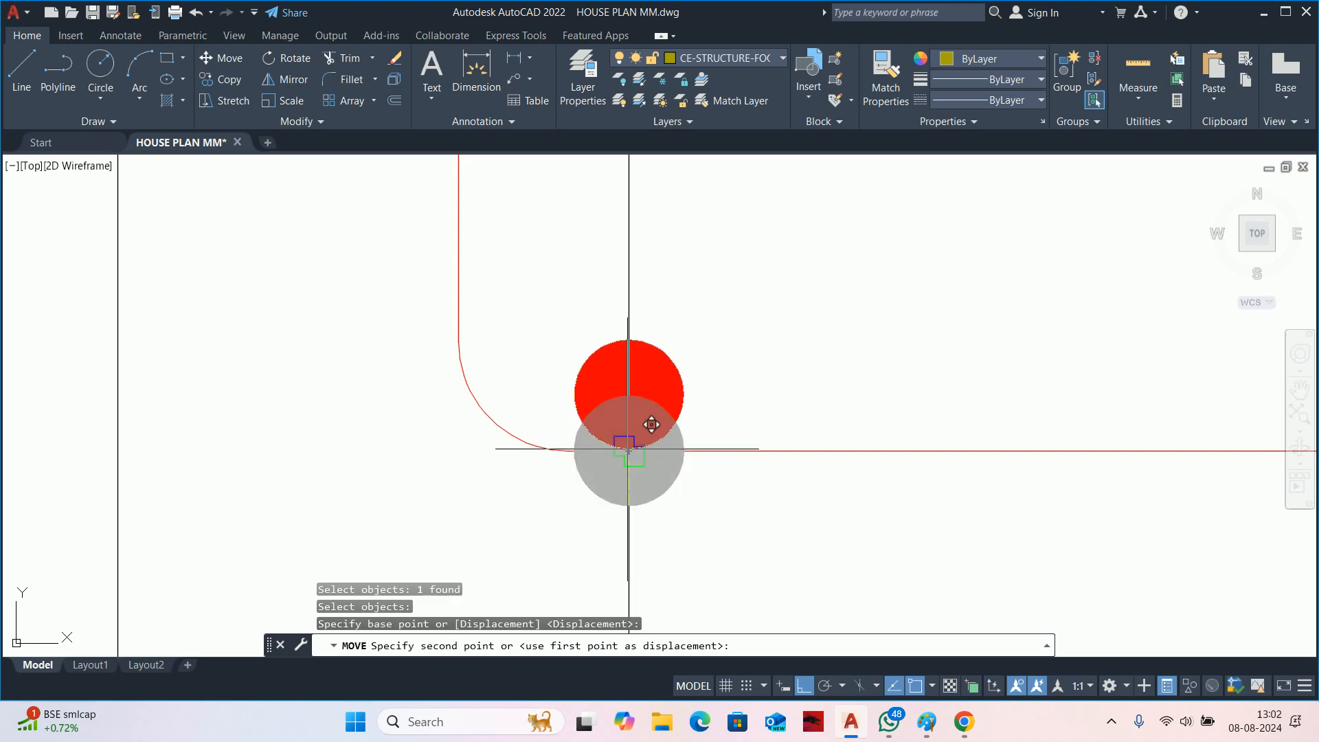
left_click(627, 451)
key("Escape")
key("Escape")
scroll(627, 450, "down", 8)
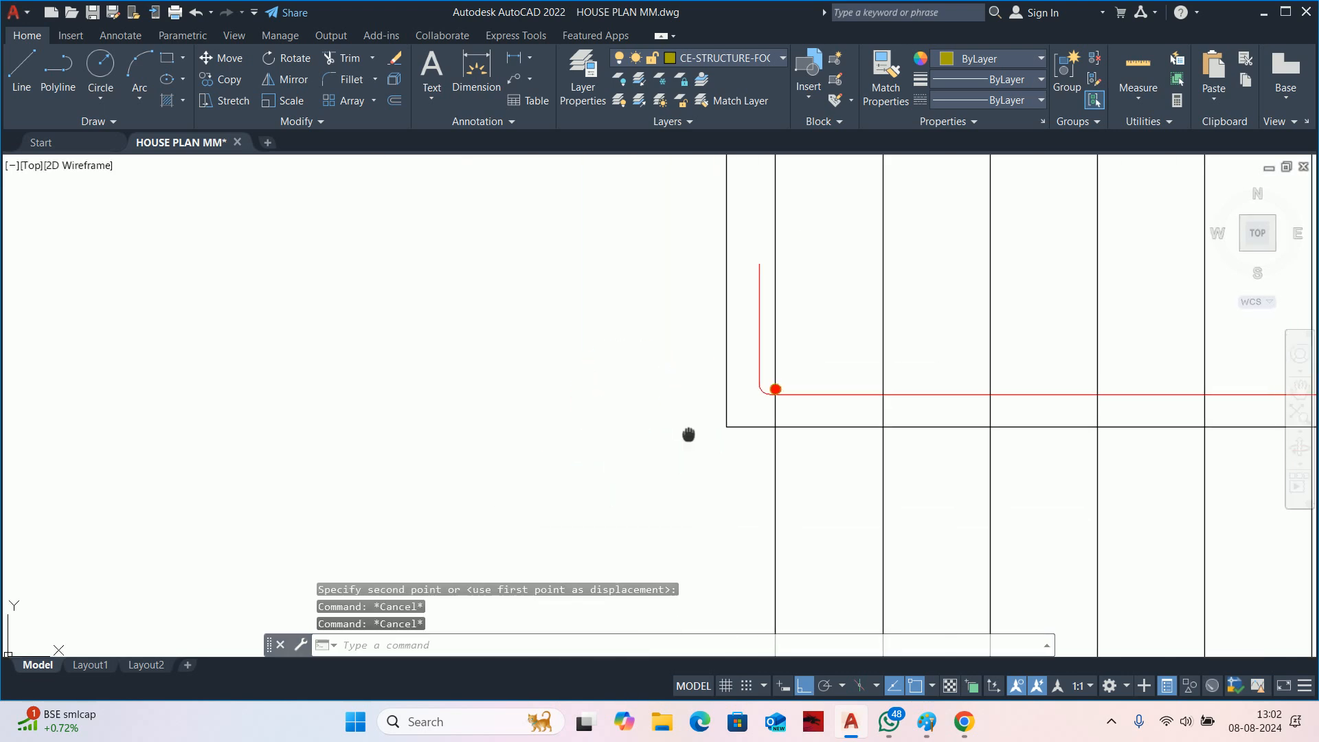
Create a rectangular array of the 16MM dot and reduce it to one row.
scroll(599, 468, "up", 2)
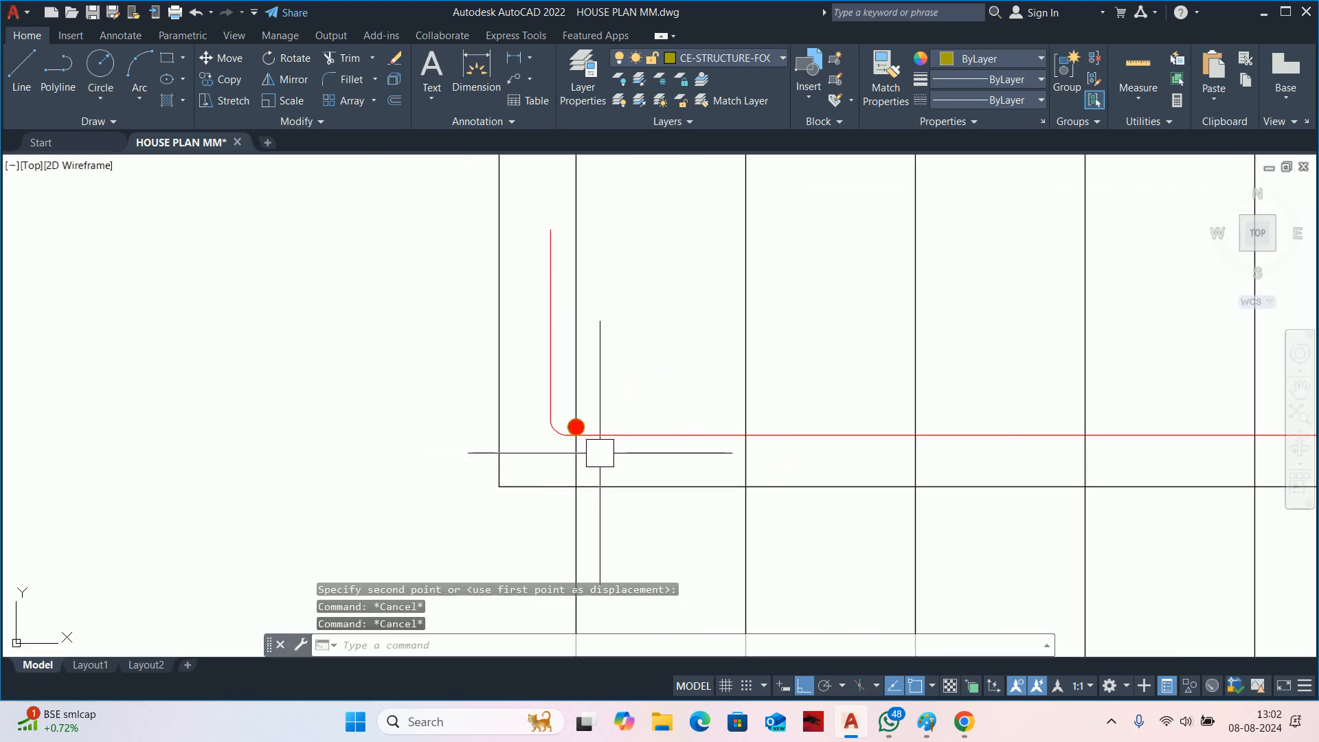
type("AR")
key("Return")
scroll(598, 450, "up", 5)
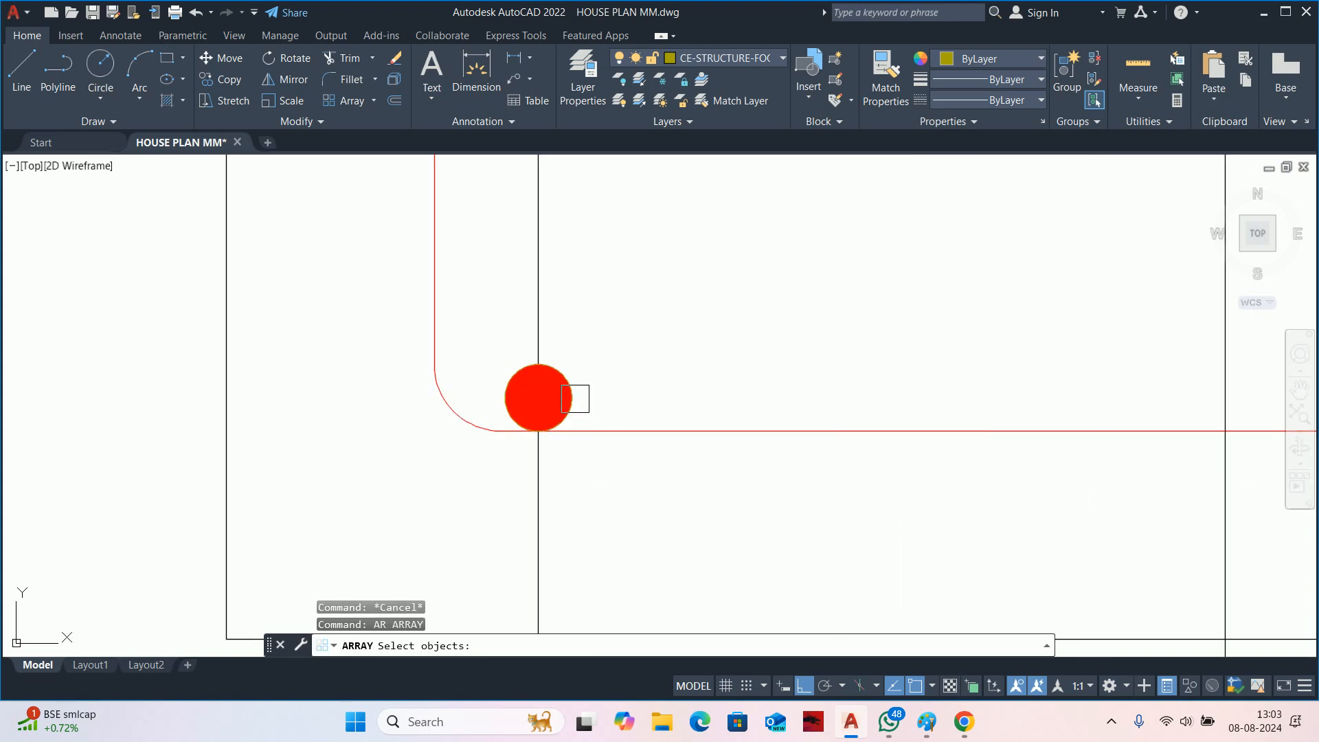
left_click(575, 397)
scroll(576, 397, "down", 4)
key("Return")
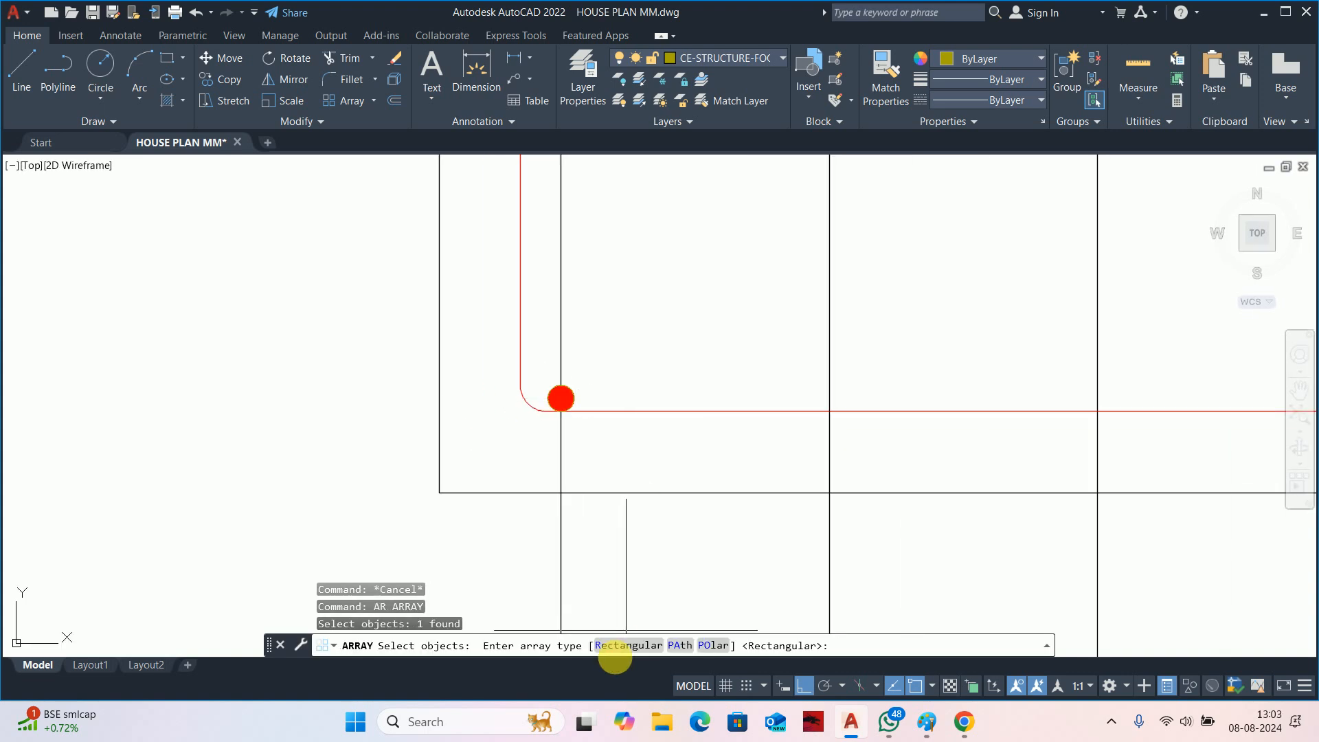
left_click(626, 649)
left_click(559, 316)
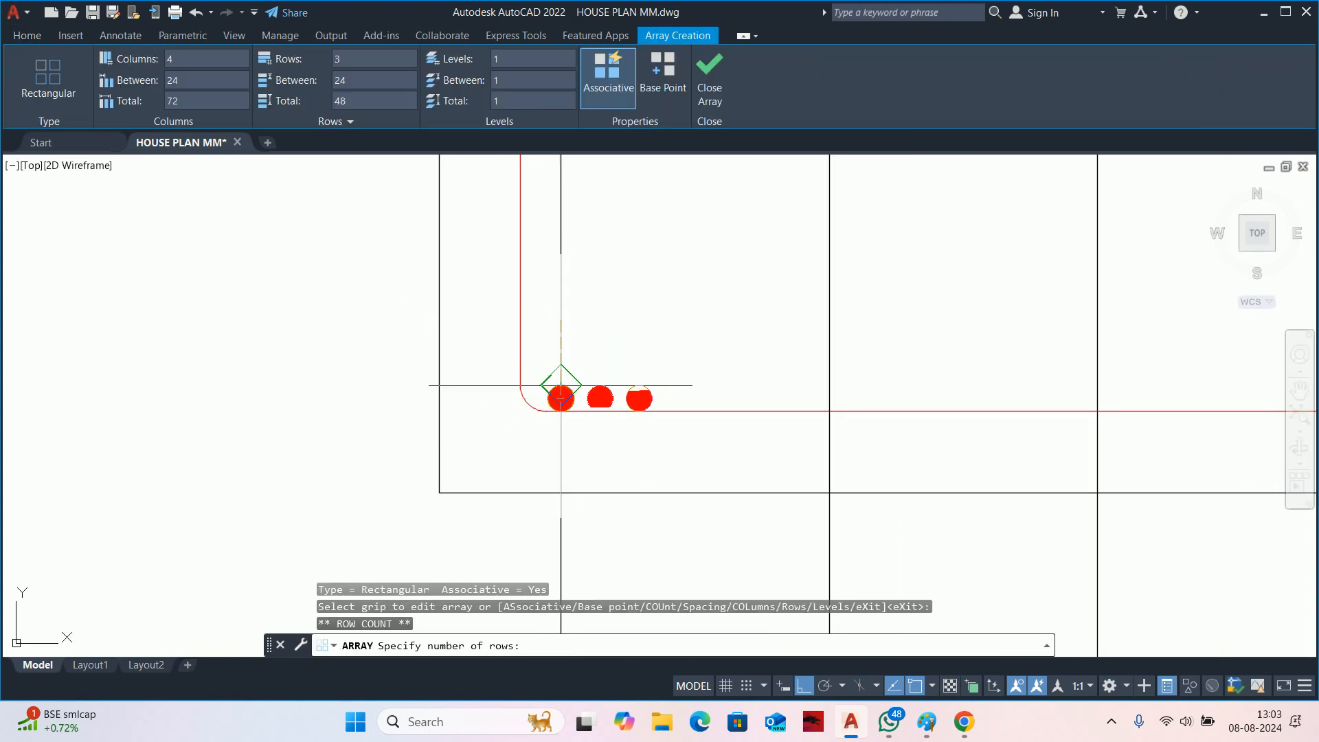
left_click(561, 398)
Set the dot array to 11 columns spaced 165 mm apart and finish it.
left_click(677, 397)
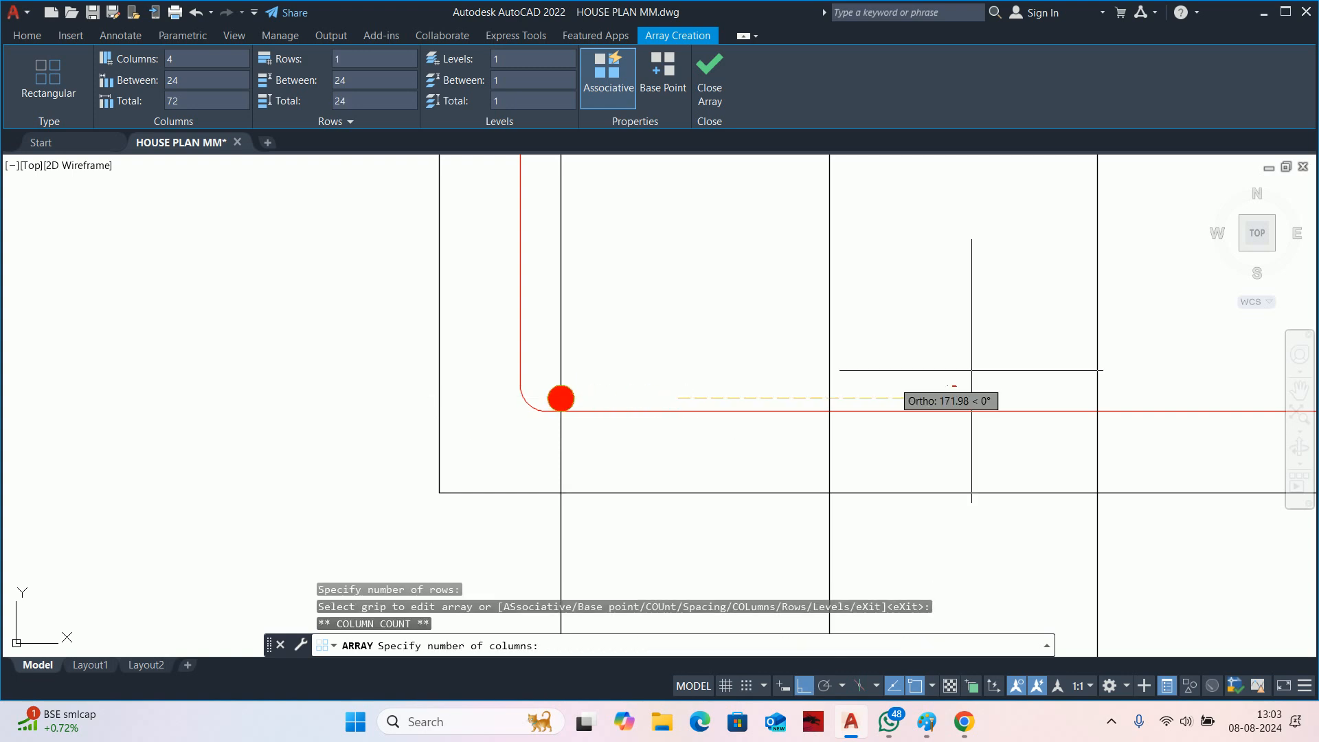
left_click(951, 398)
left_click(601, 398)
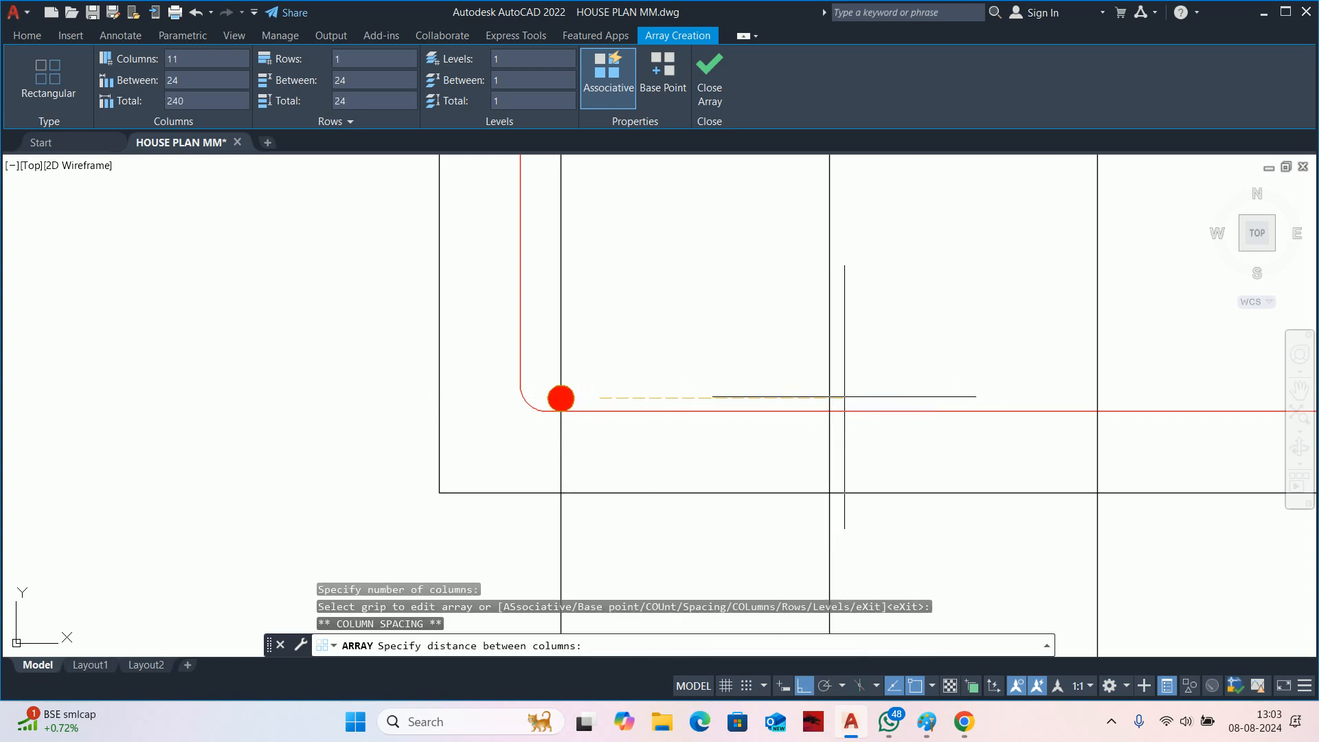
left_click(839, 398)
scroll(839, 397, "down", 4)
scroll(473, 398, "up", 4)
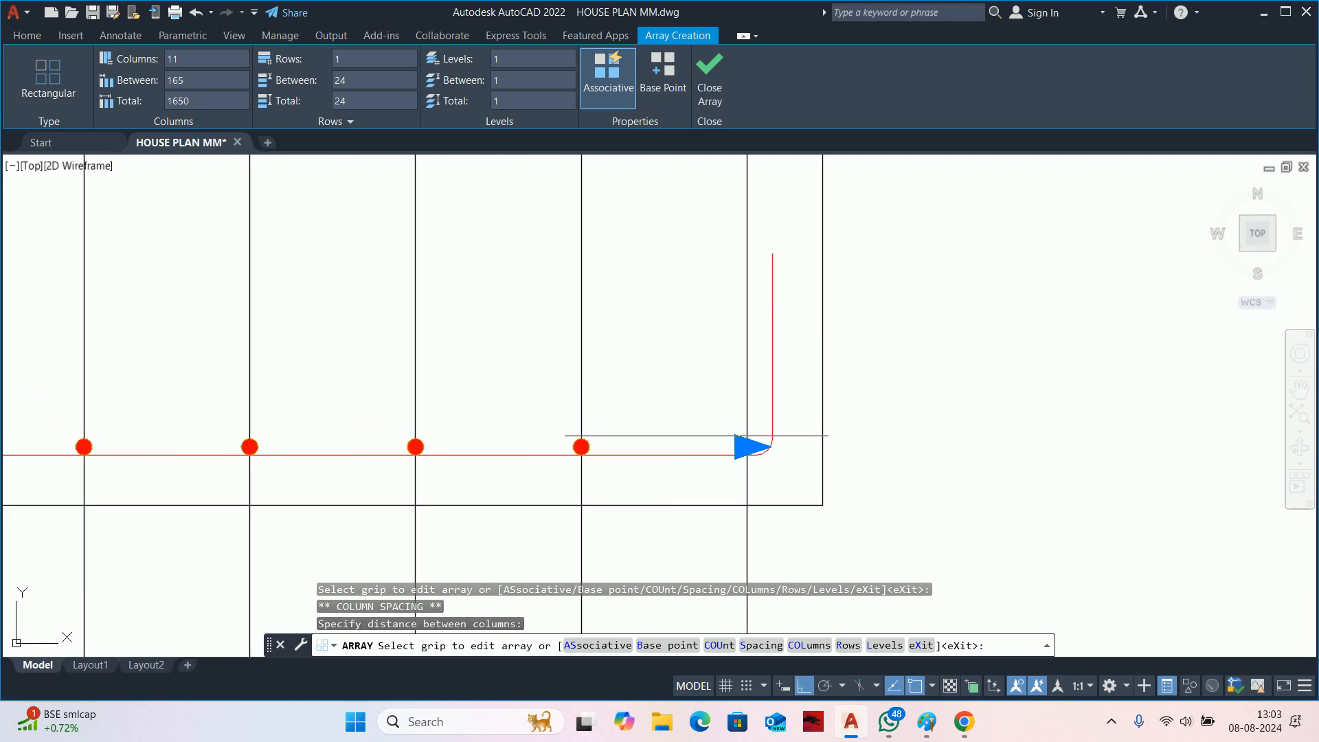
left_click(709, 79)
scroll(800, 419, "down", 6)
scroll(786, 423, "up", 2)
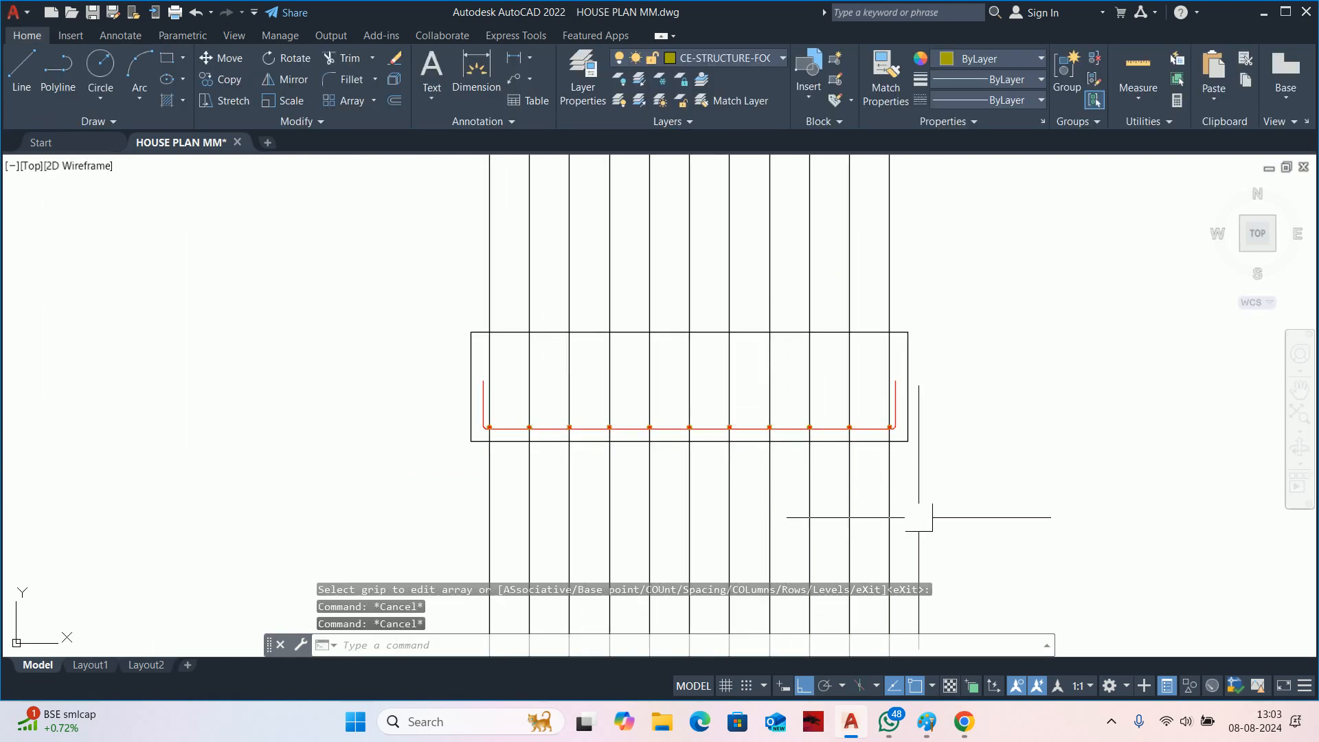
left_click(989, 491)
left_click(353, 460)
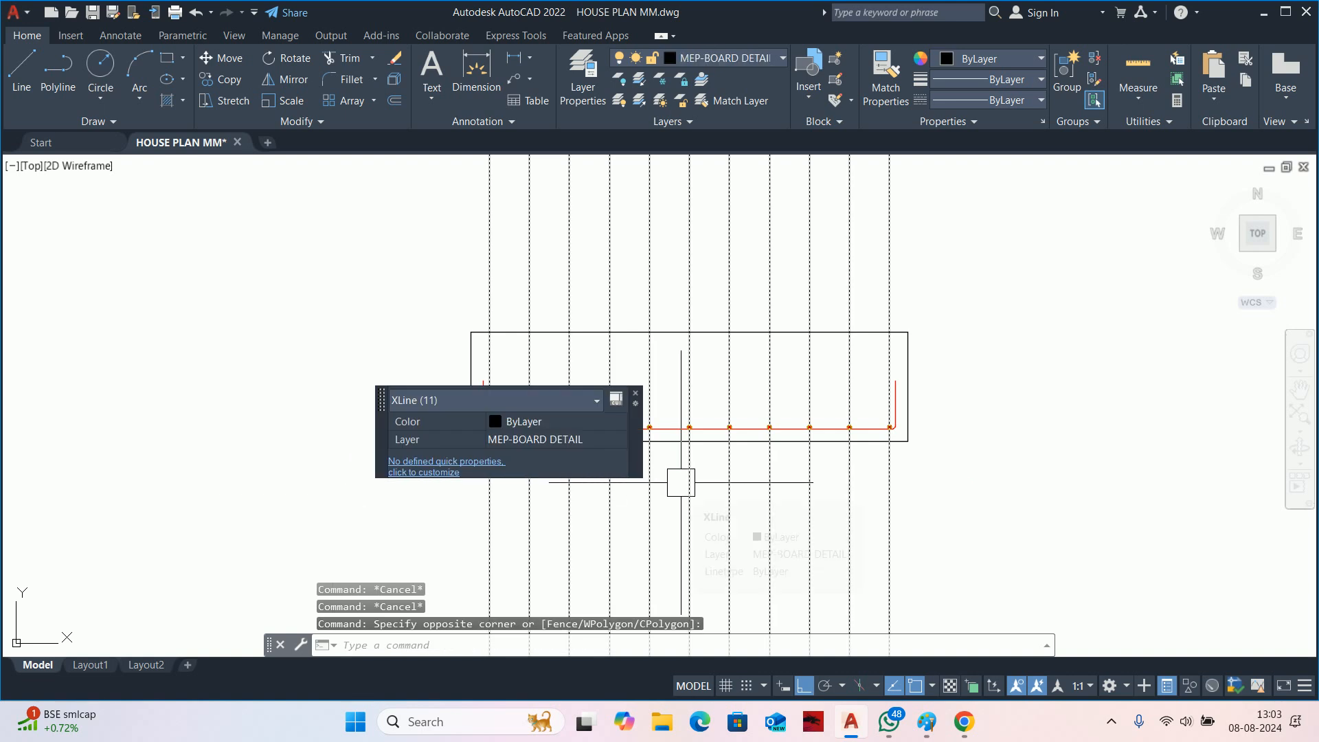
key("Escape")
key("Escape")
middle_click_drag(664, 448, 577, 496)
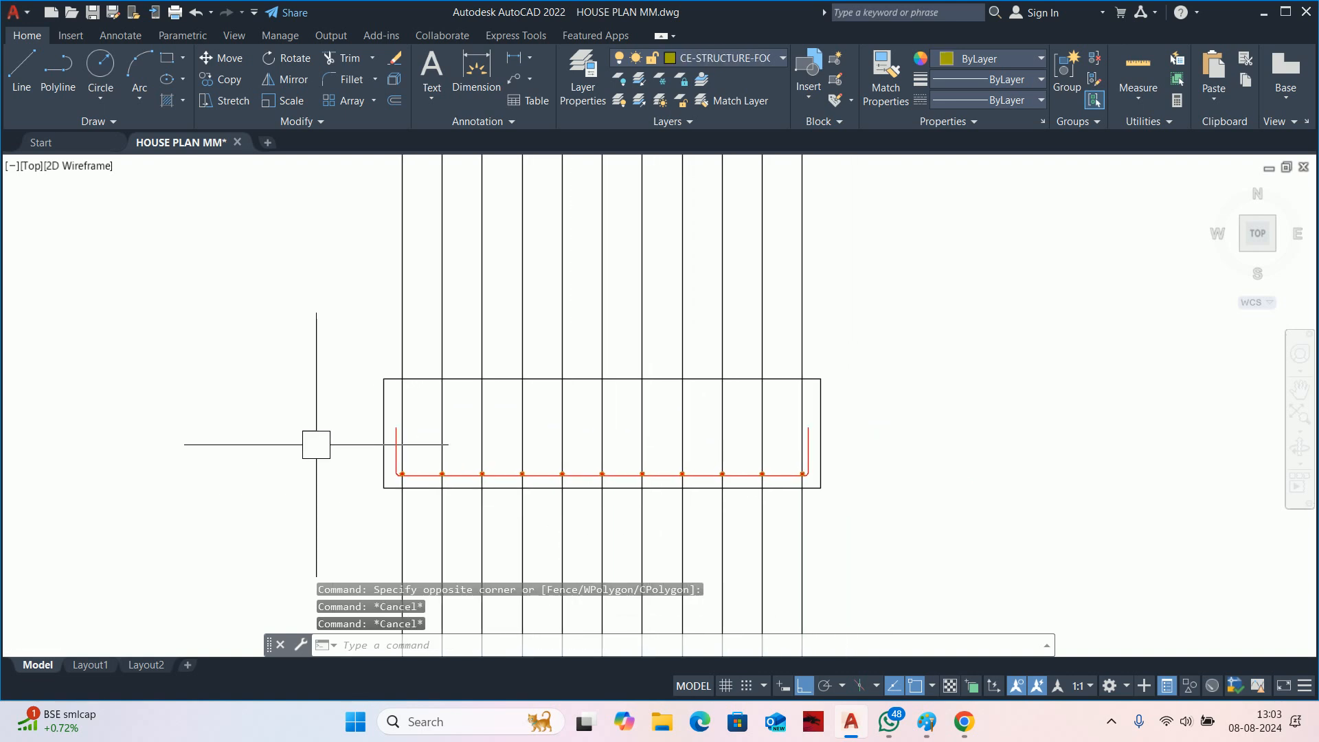
scroll(316, 444, "up", 2)
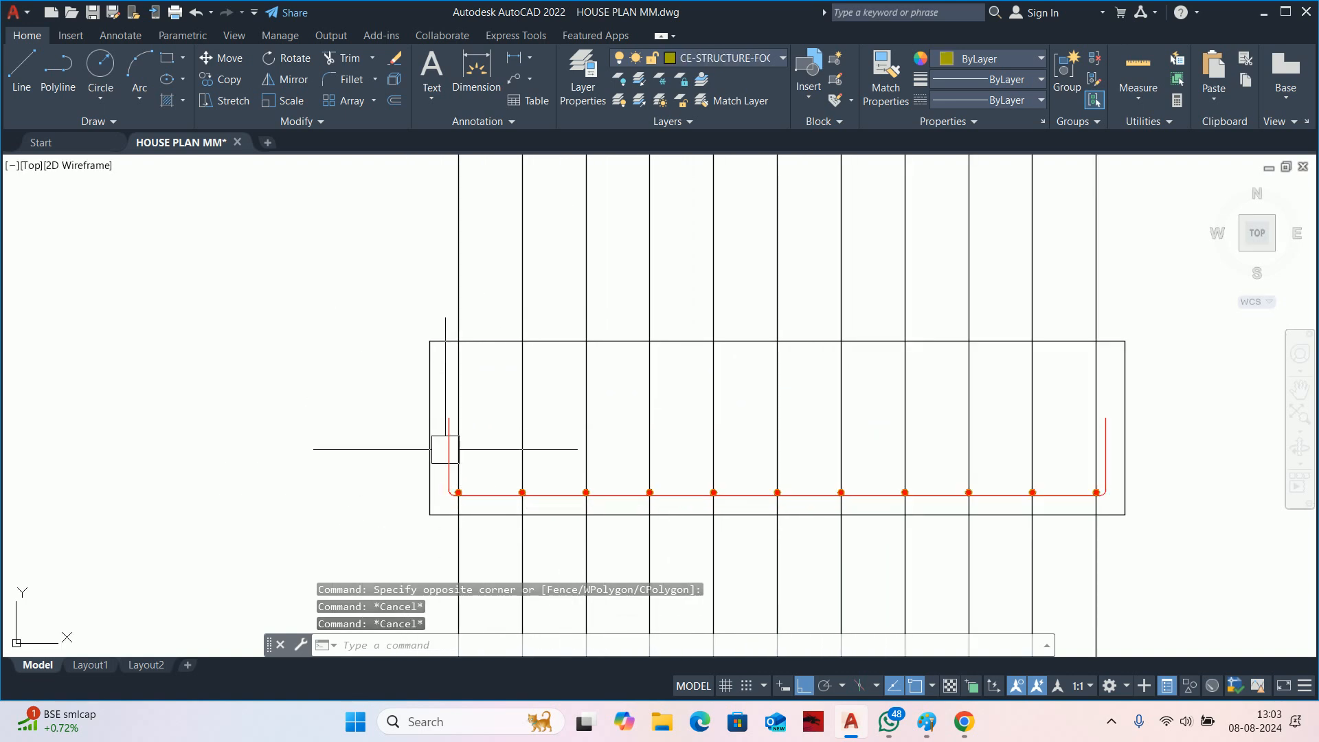
scroll(539, 462, "down", 4)
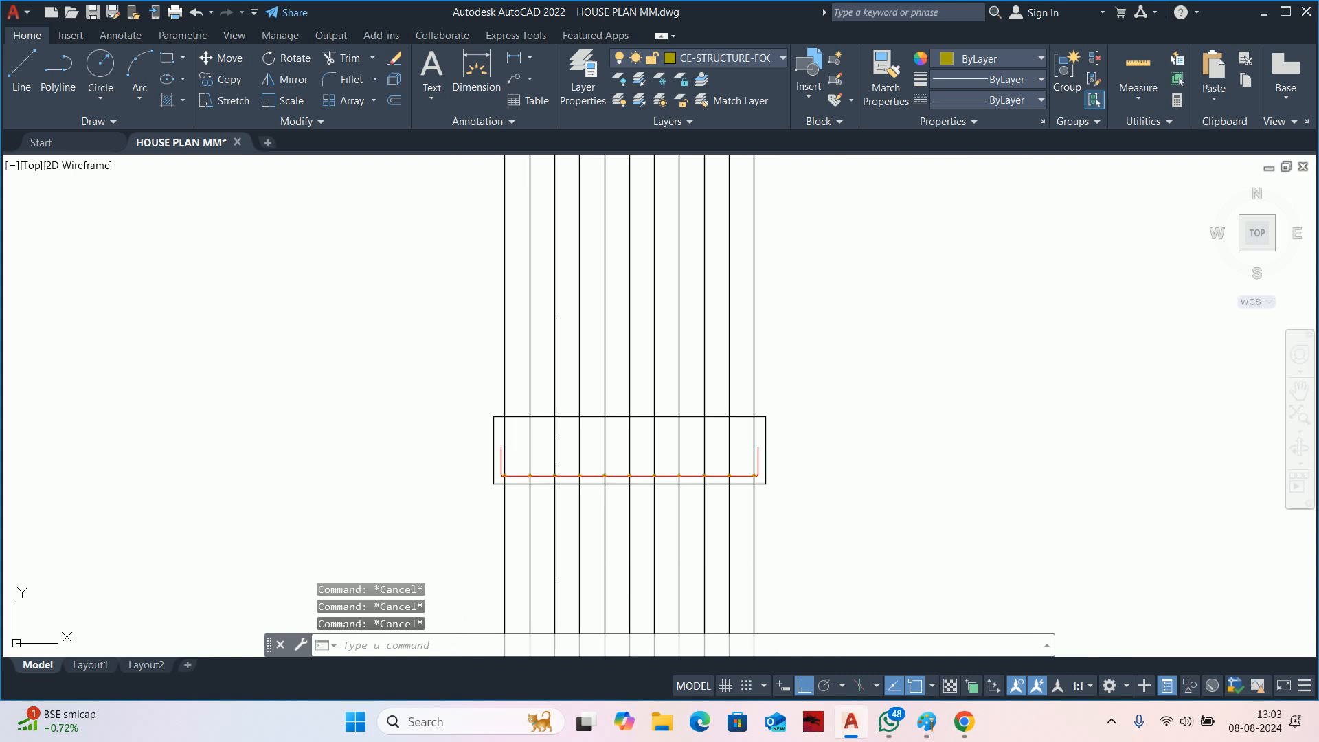
Switch to Chrome and examine the Isolated Footing Reinforcement Detailing image as a reference for the section.
left_click(965, 722)
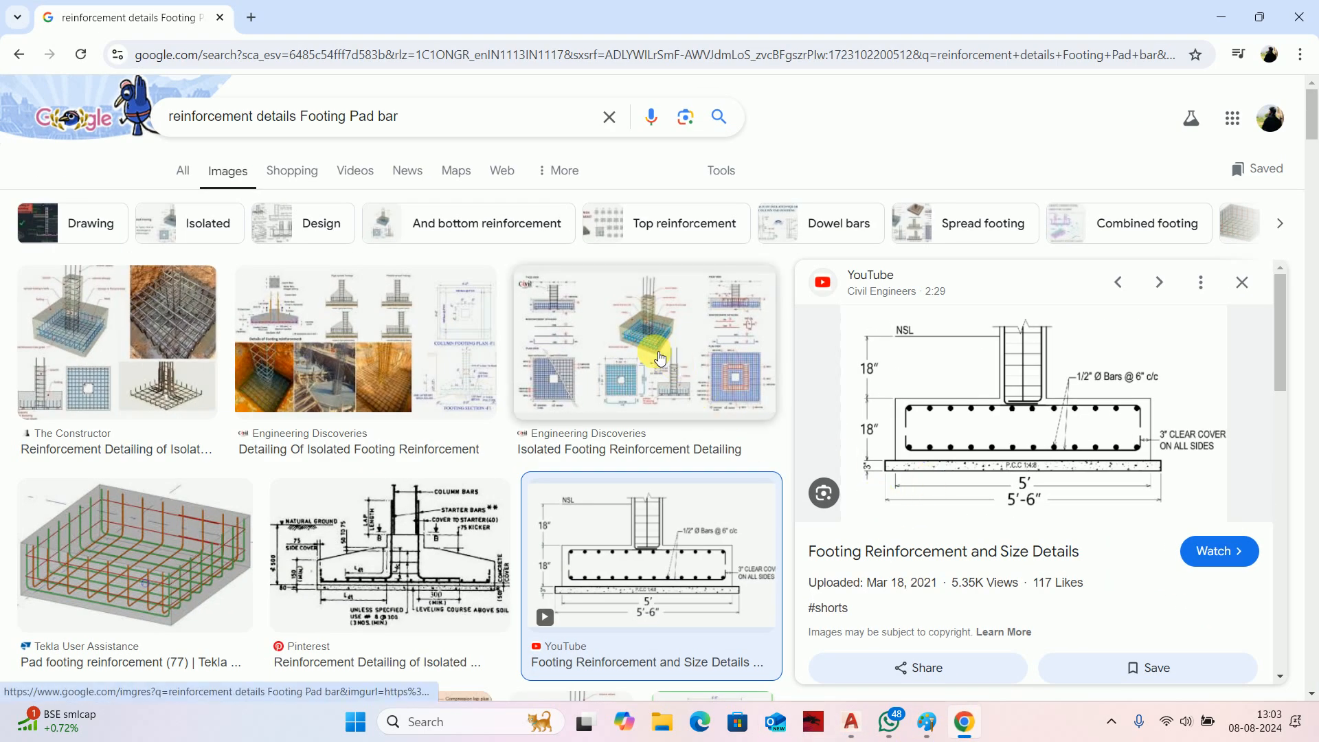
left_click(659, 358)
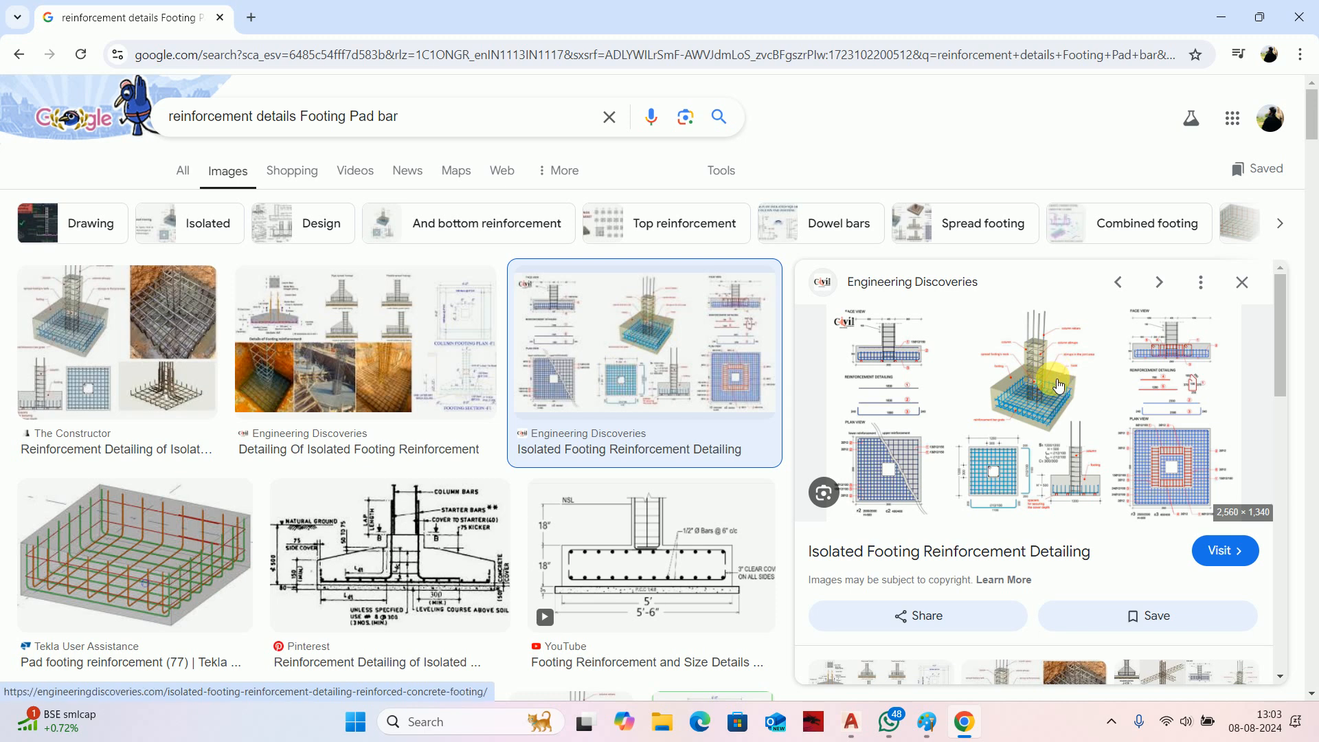
left_click(1222, 17)
Return to AutoCAD and delete the 11 vertical construction lines running through the footing section.
mouse_move(681, 455)
middle_mouse_down()
mouse_move(693, 458)
mouse_move(696, 377)
middle_mouse_up()
left_click(910, 491)
left_click(342, 436)
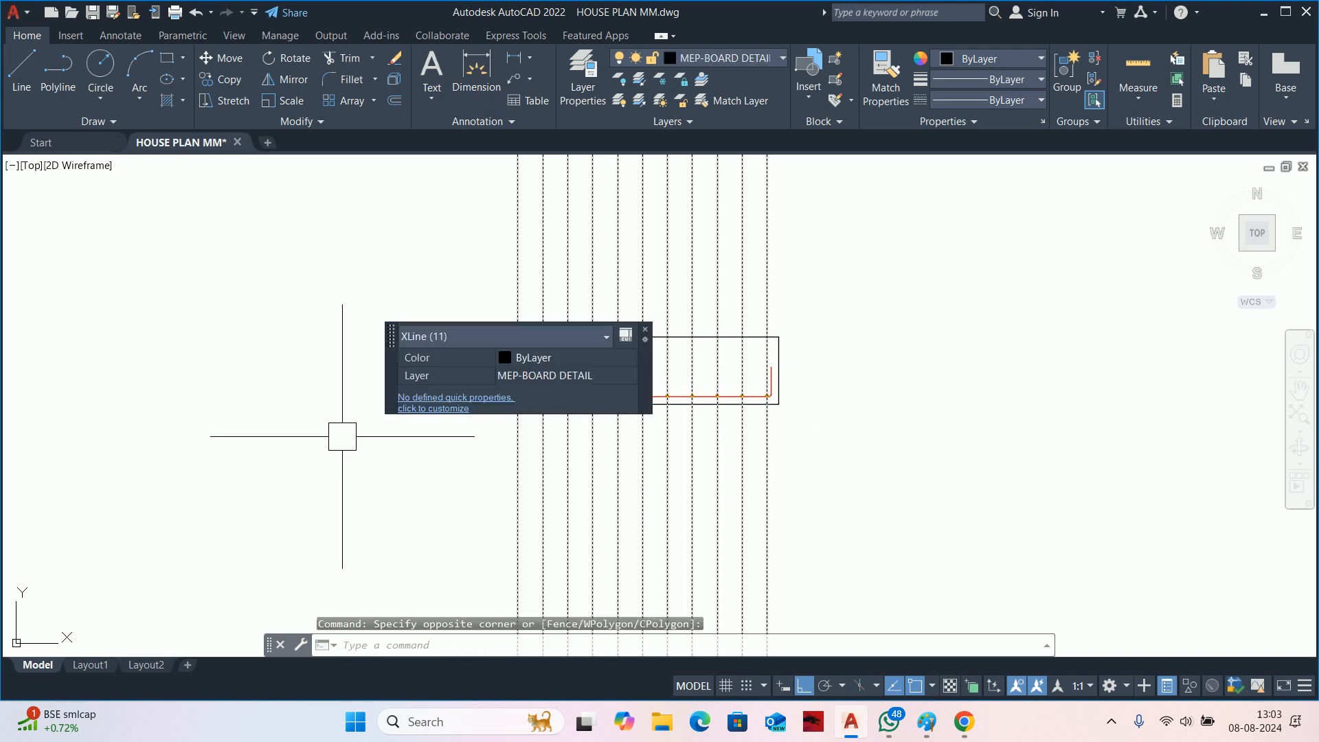
key("Delete")
scroll(717, 317, "up", 3)
middle_click_drag(833, 533, 895, 350)
scroll(463, 465, "down", 4)
key("Escape")
key("Escape")
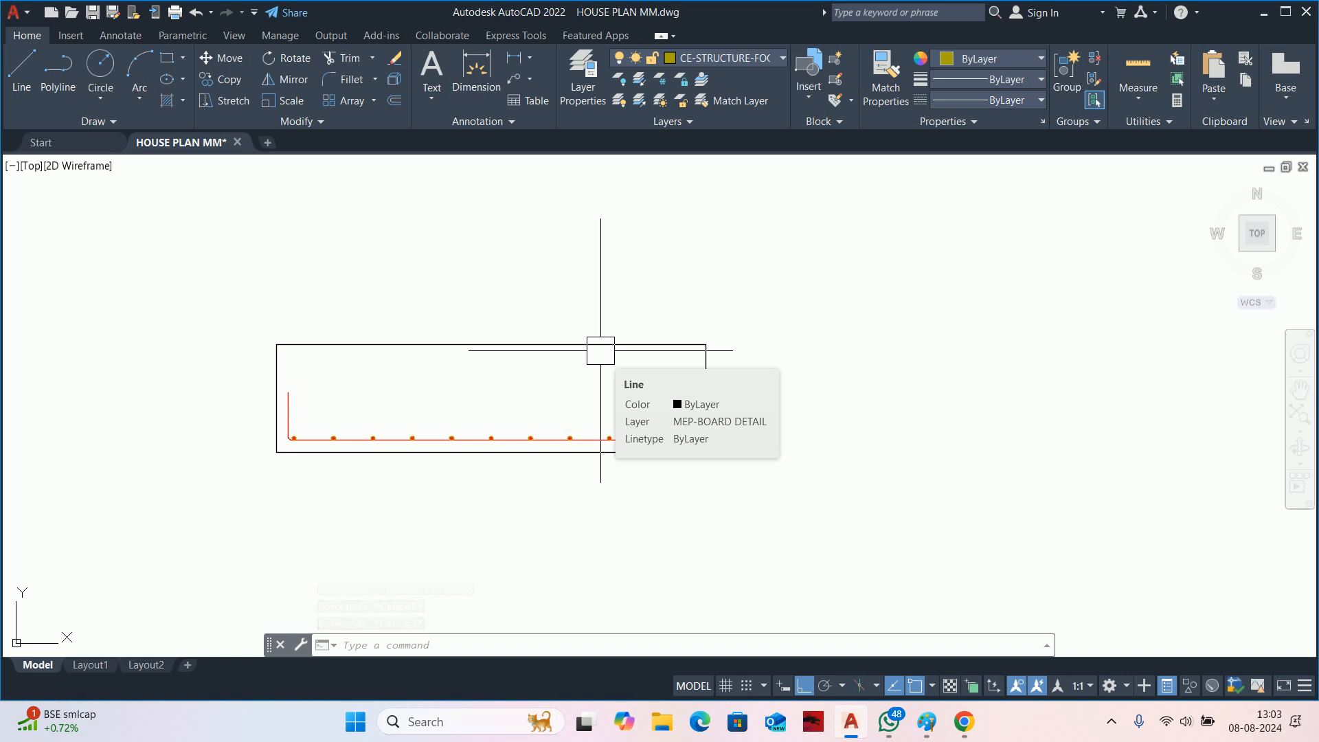
key("Escape")
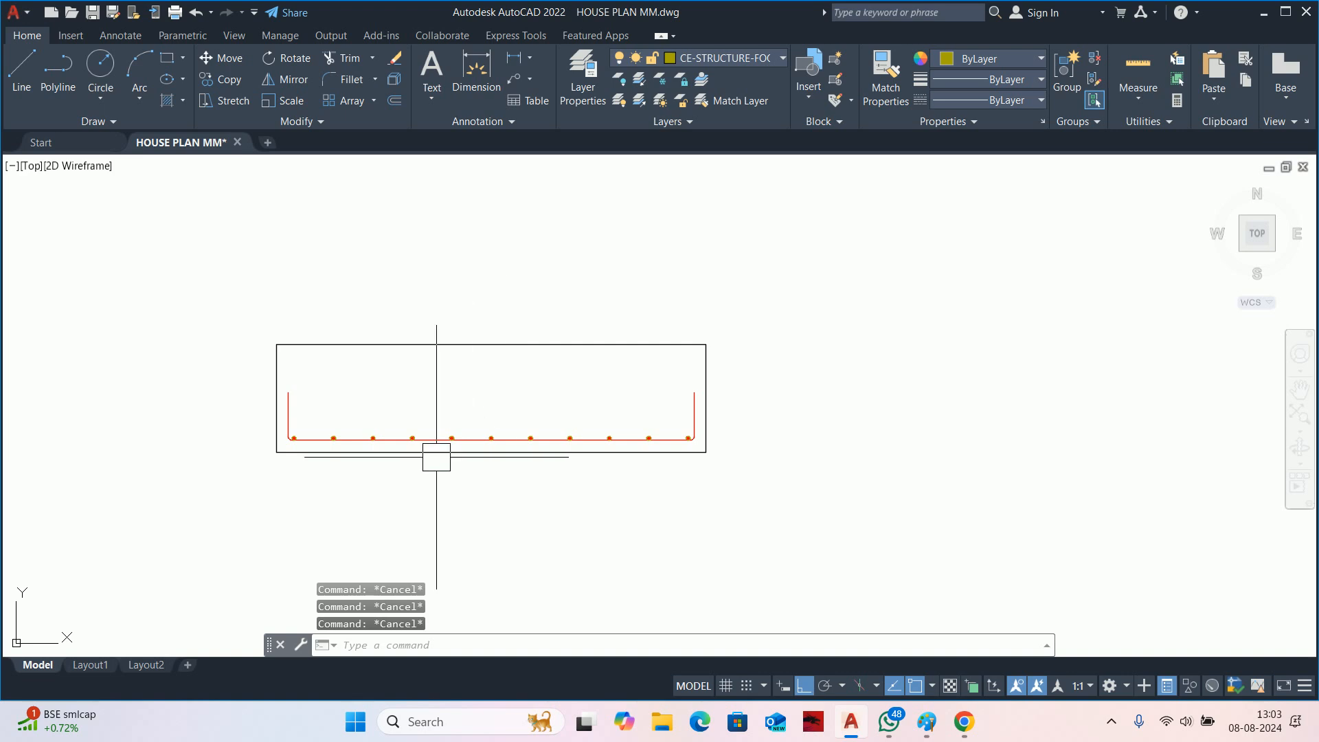
Draw vertical construction lines through the centres of the four column bars in the lower row of the C1 column plan.
scroll(481, 467, "down", 3)
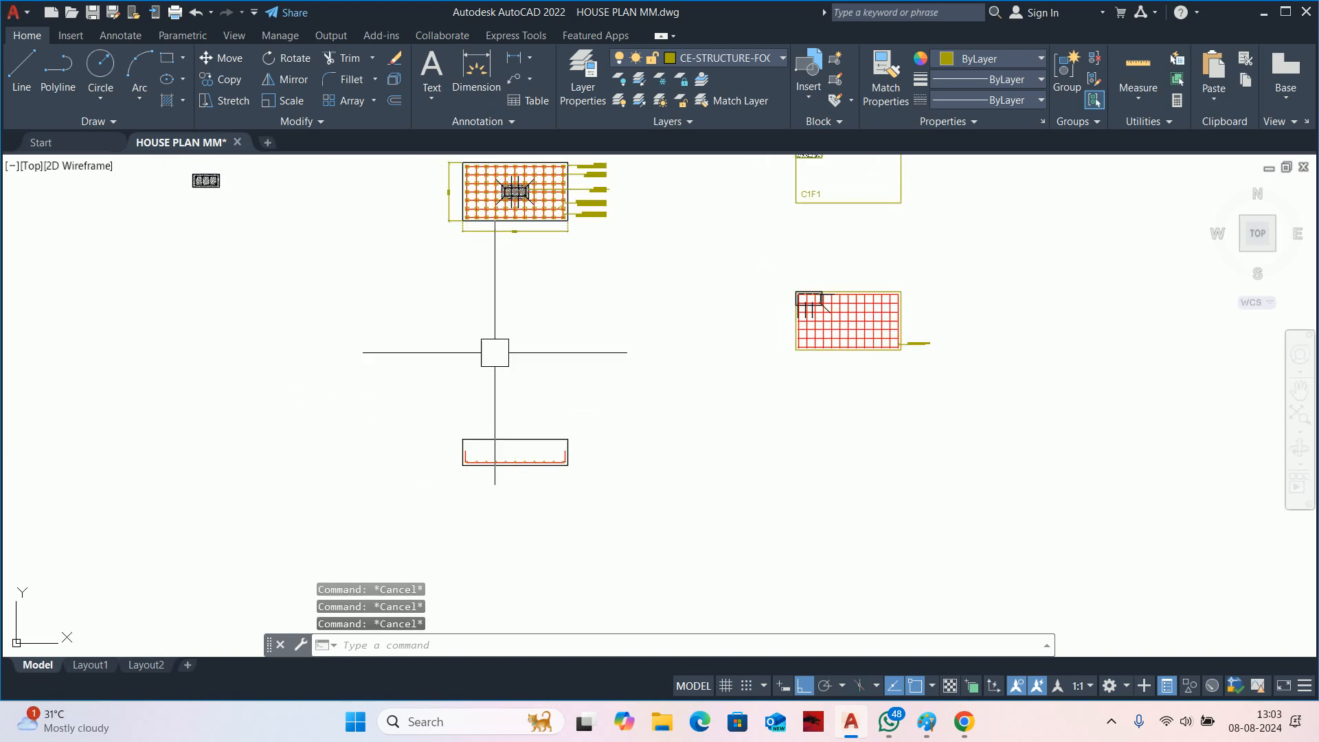
type("x")
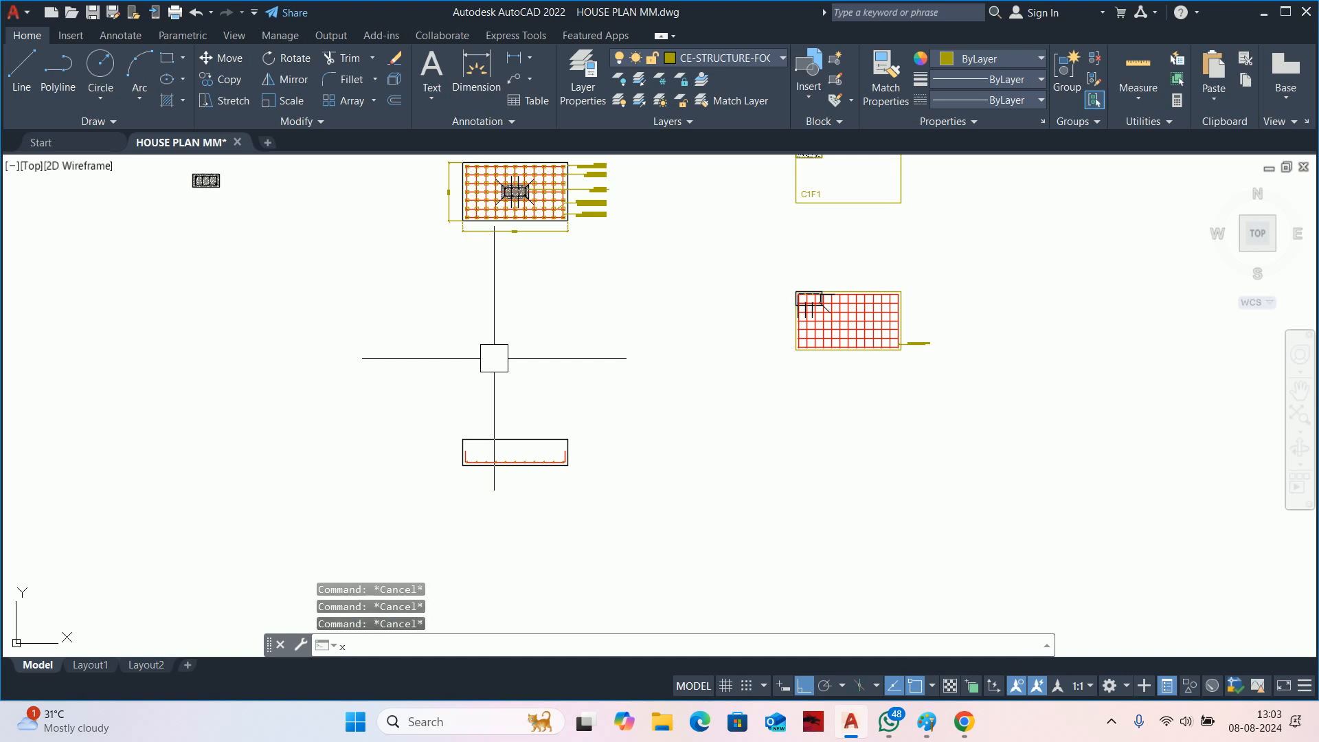
type("l")
key("Return")
type("v")
key("Return")
scroll(440, 163, "up", 2)
middle_click_drag(533, 210, 489, 284)
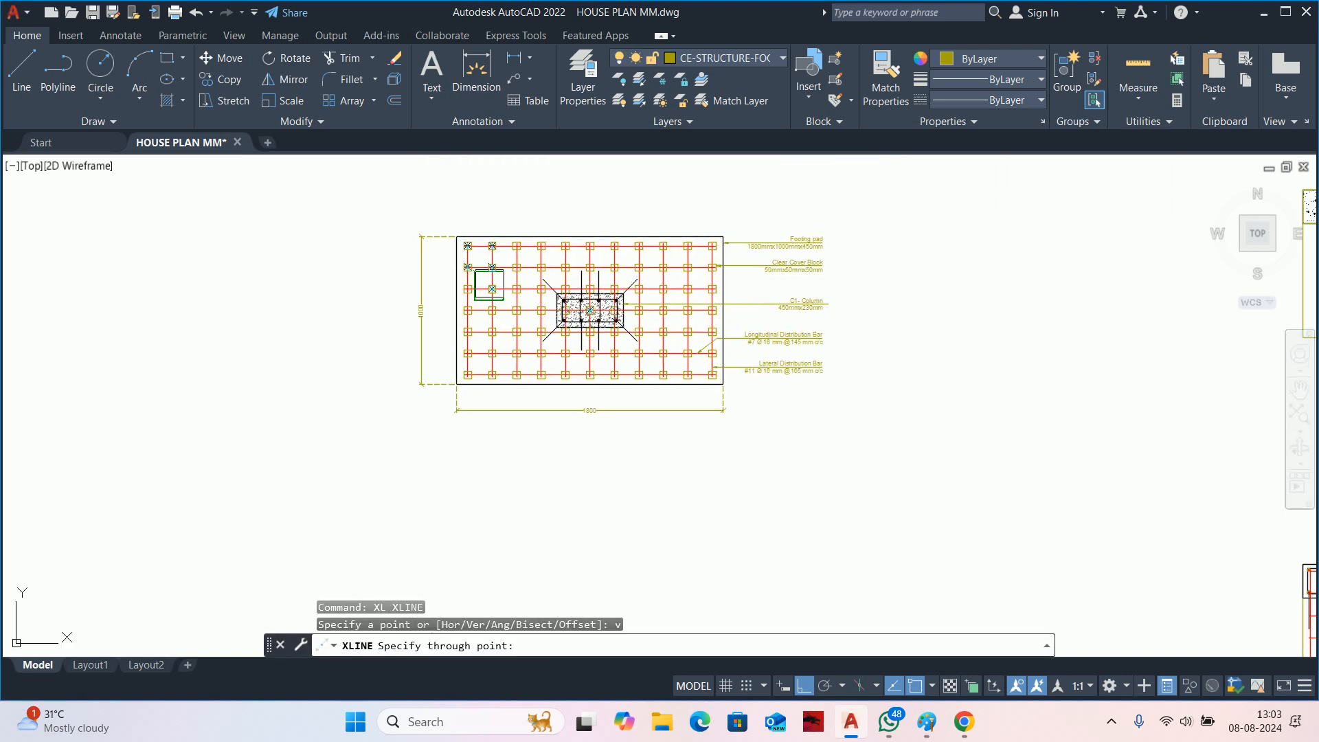
scroll(550, 309, "up", 6)
left_click(567, 385)
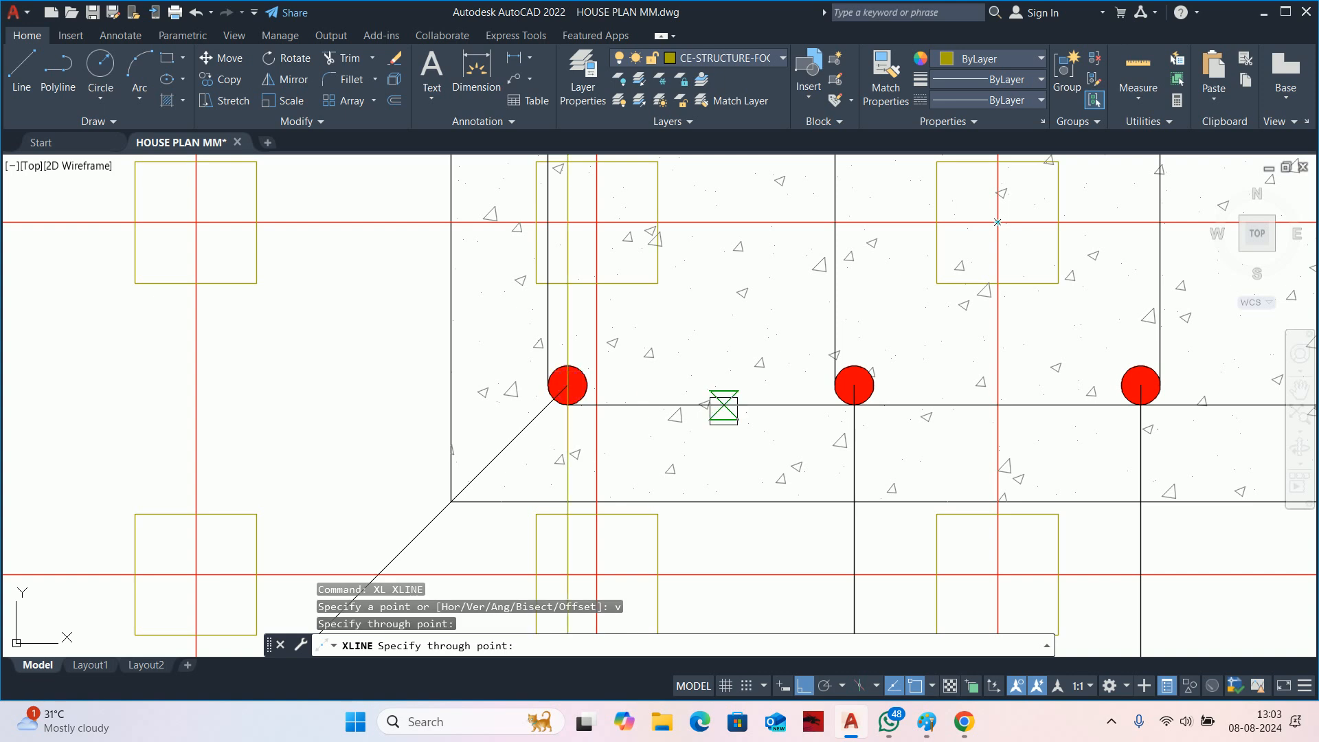
middle_click_drag(853, 403, 539, 440)
scroll(539, 415, "up", 2)
left_click(542, 416)
middle_click_drag(881, 447, 409, 466)
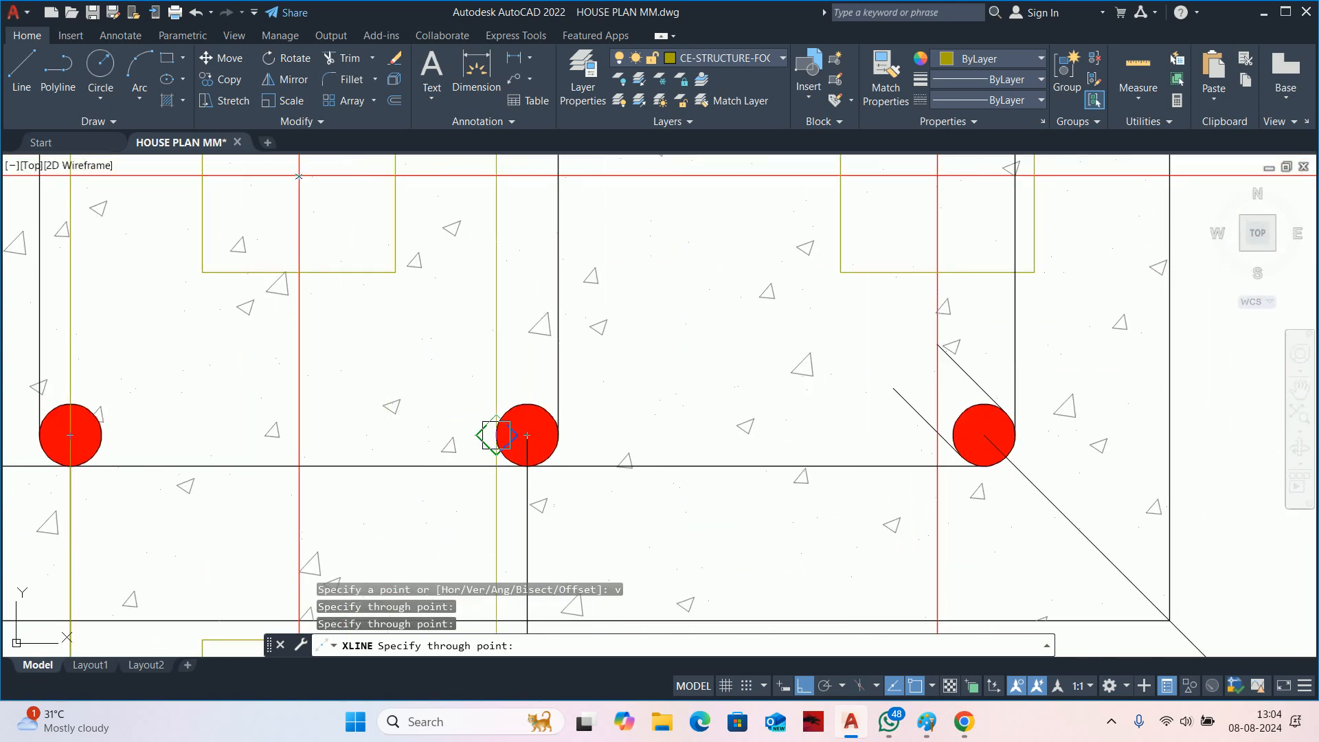
left_click(527, 435)
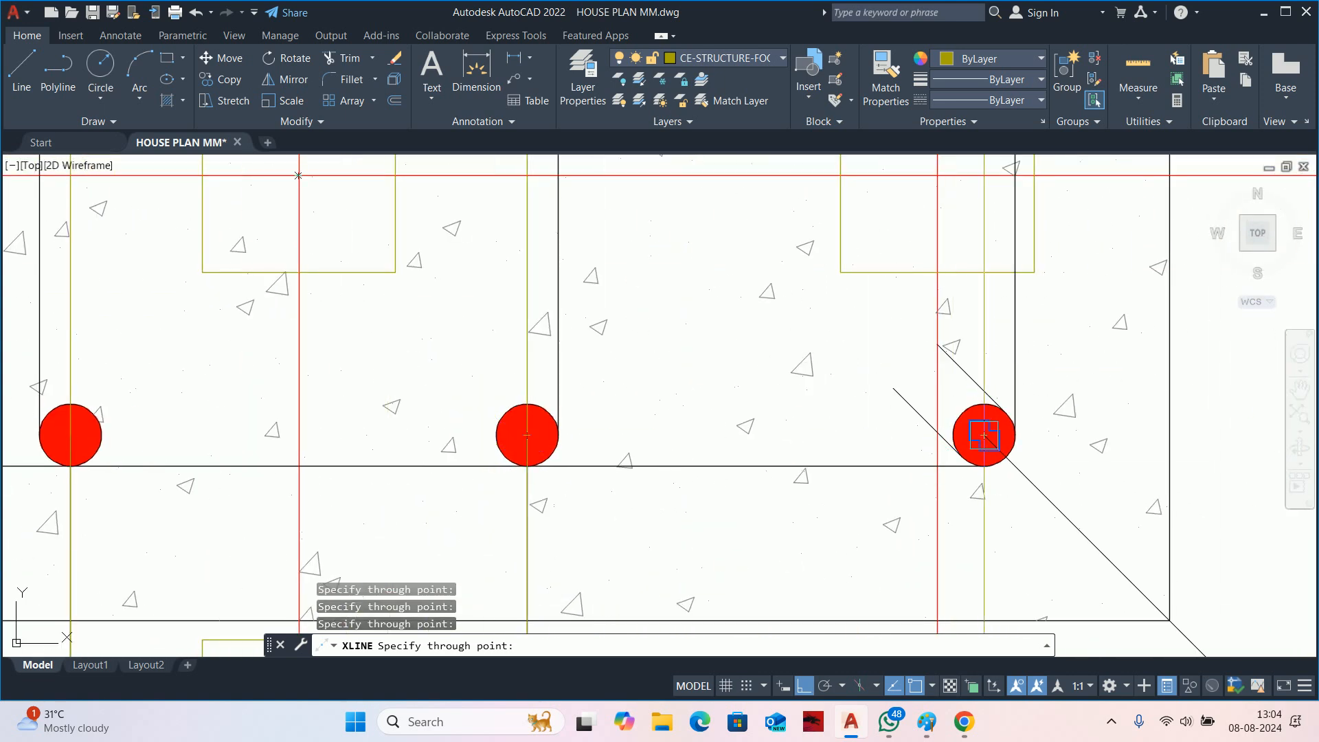
left_click(984, 435)
key("Escape")
key("Escape")
Draw a horizontal construction line along the tops of the cross-bar dots in the footing section.
scroll(855, 361, "down", 15)
middle_click_drag(836, 453, 777, 242)
scroll(779, 550, "up", 5)
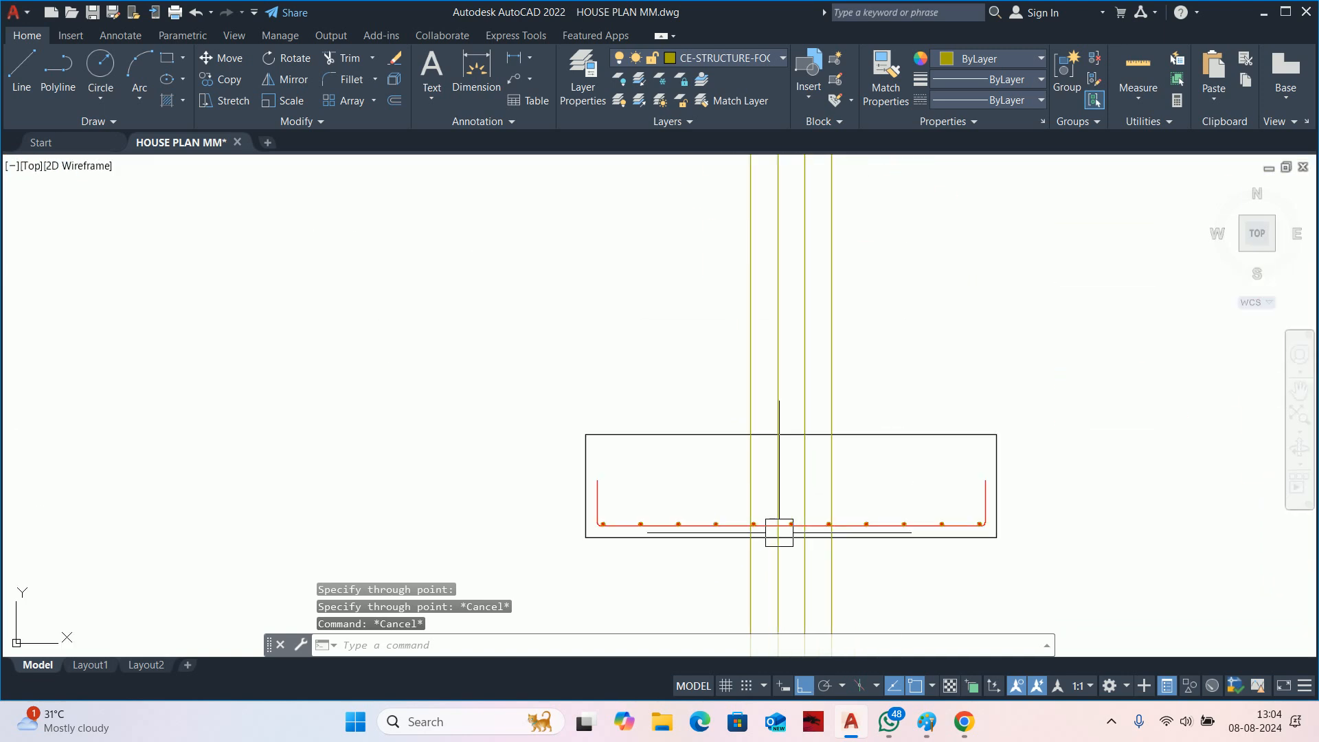
scroll(779, 533, "up", 6)
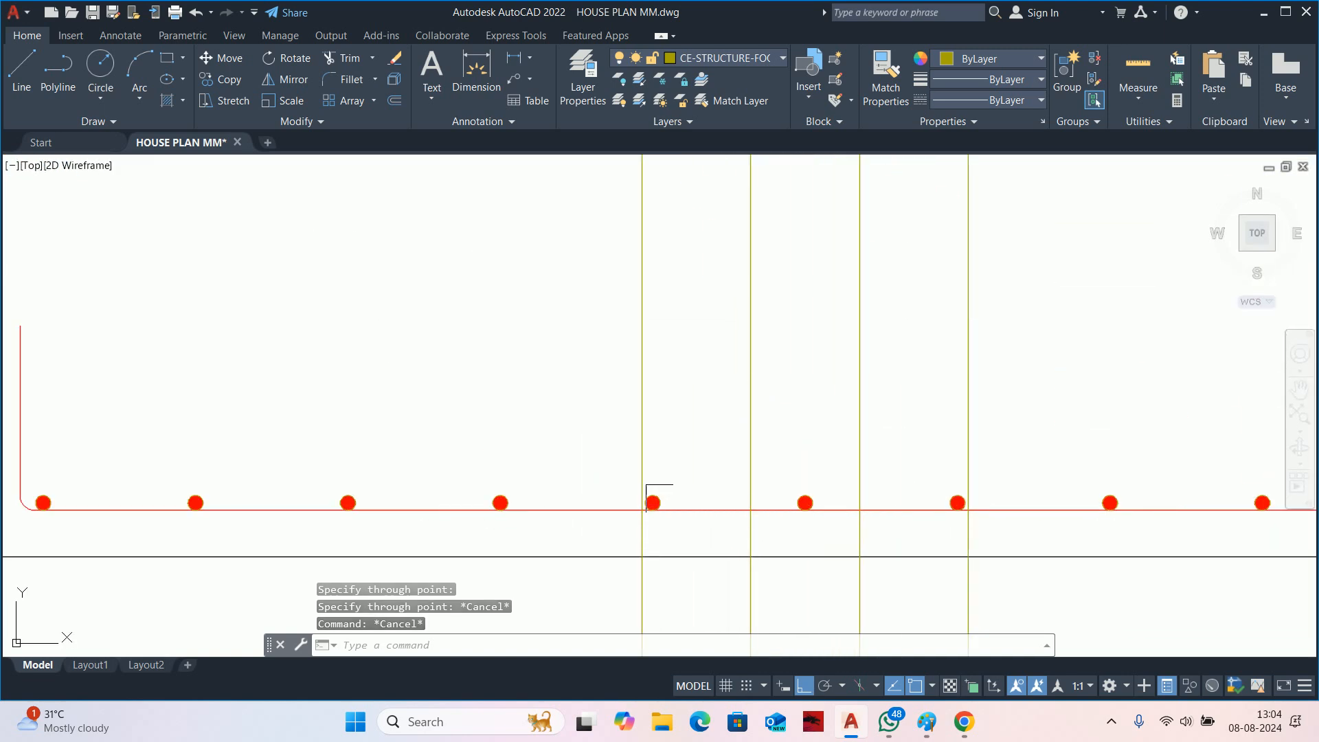
type("l")
key("Escape")
key("Escape")
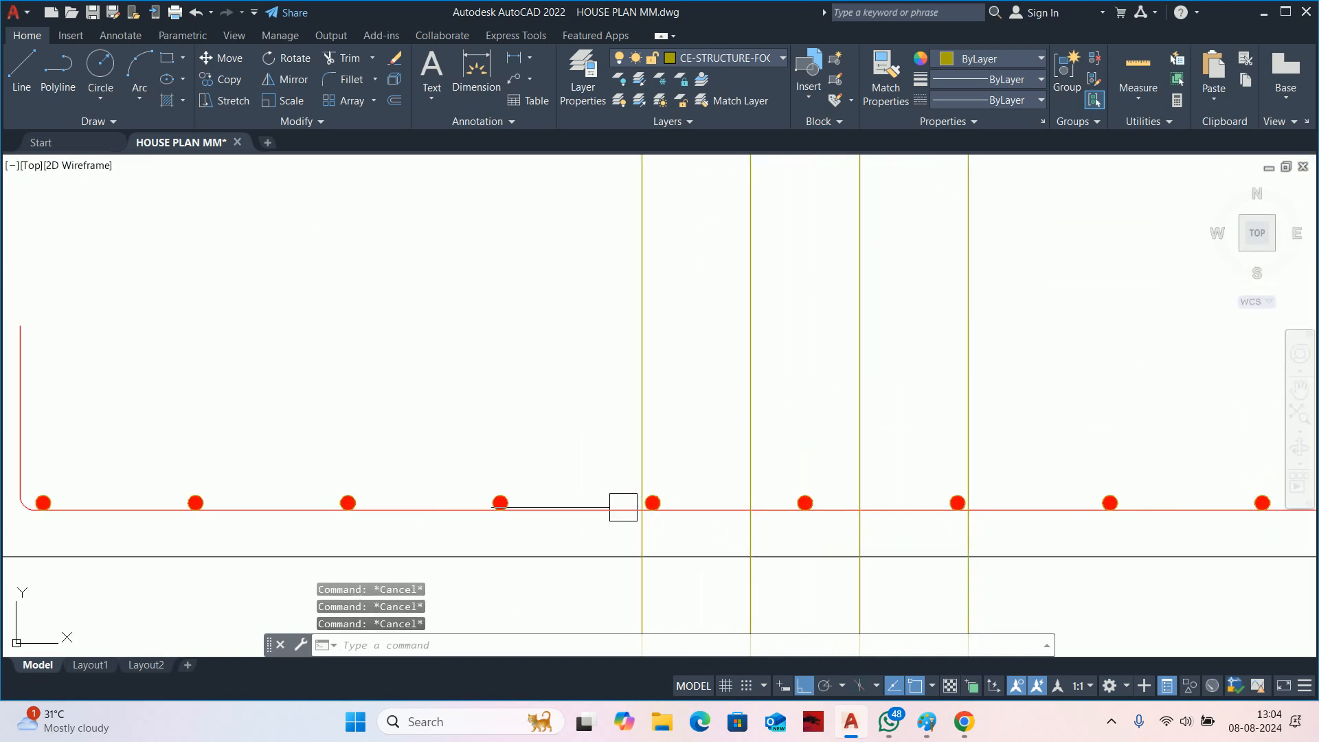
type("xl")
key("Return")
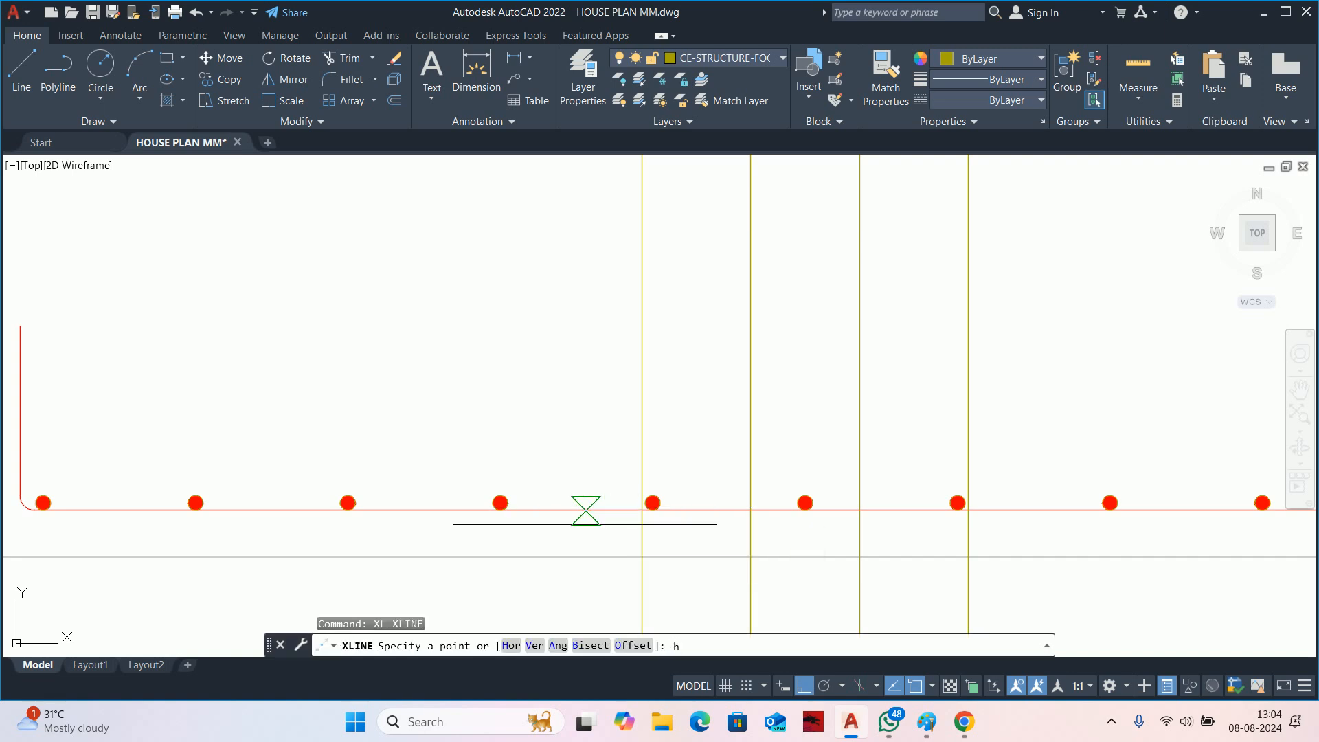
type("h")
key("Return")
scroll(596, 507, "up", 4)
key("Escape")
key("Escape")
scroll(756, 385, "down", 6)
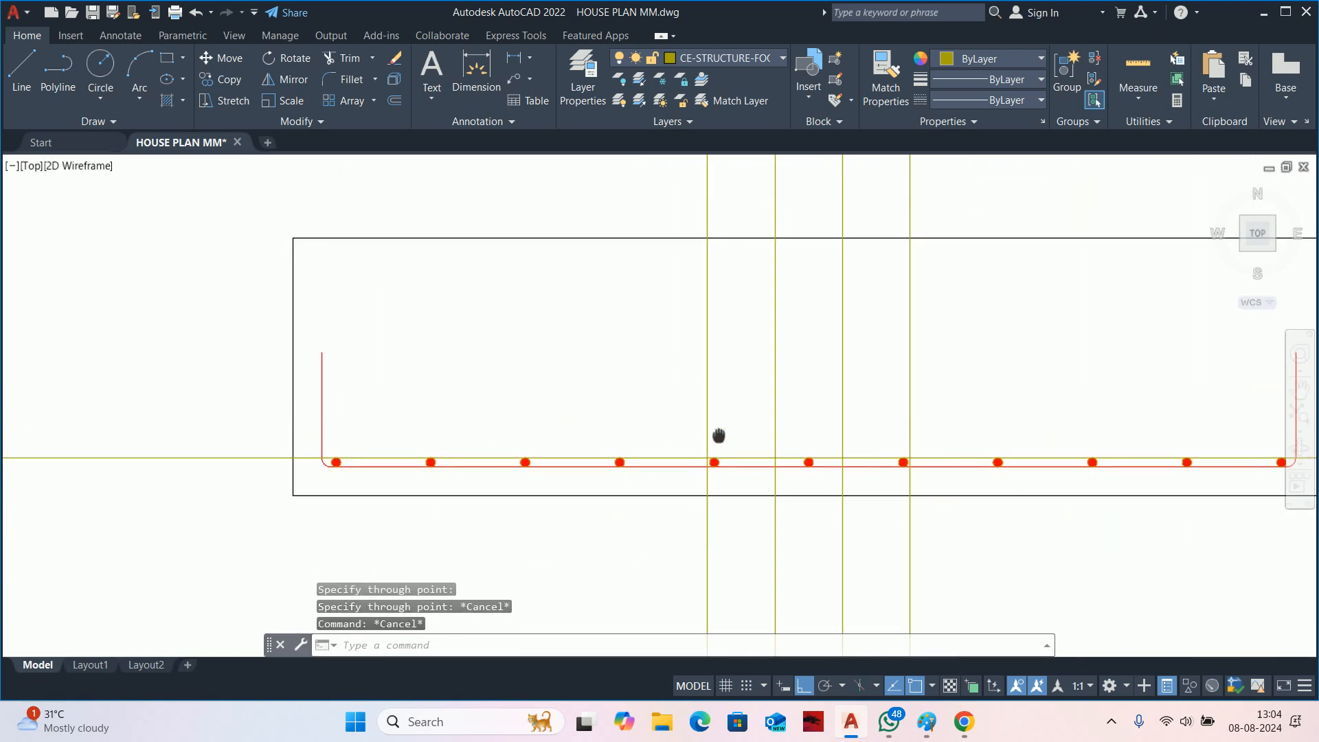
key("Escape")
key("Escape")
scroll(696, 481, "up", 2)
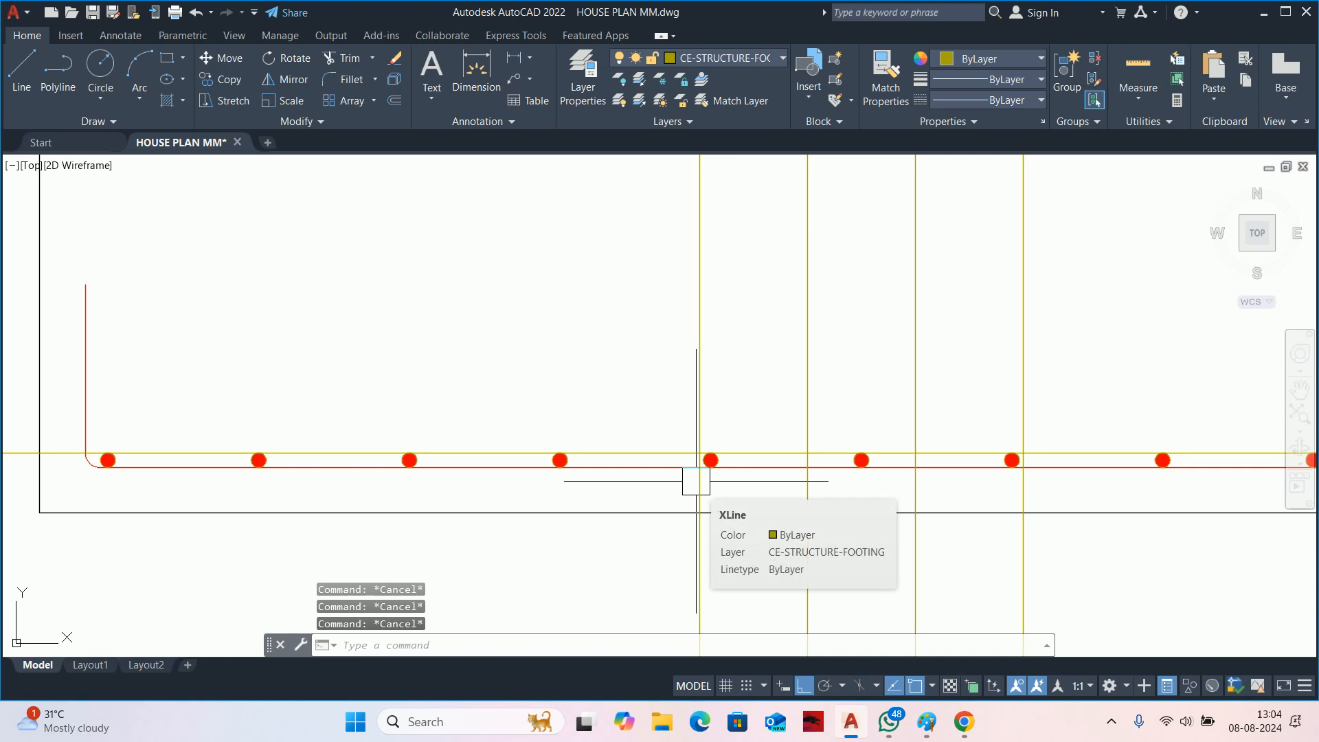
Trim the four vertical column-bar lines below the horizontal construction line in the footing section.
middle_click_drag(687, 480, 672, 510)
scroll(672, 499, "up", 4)
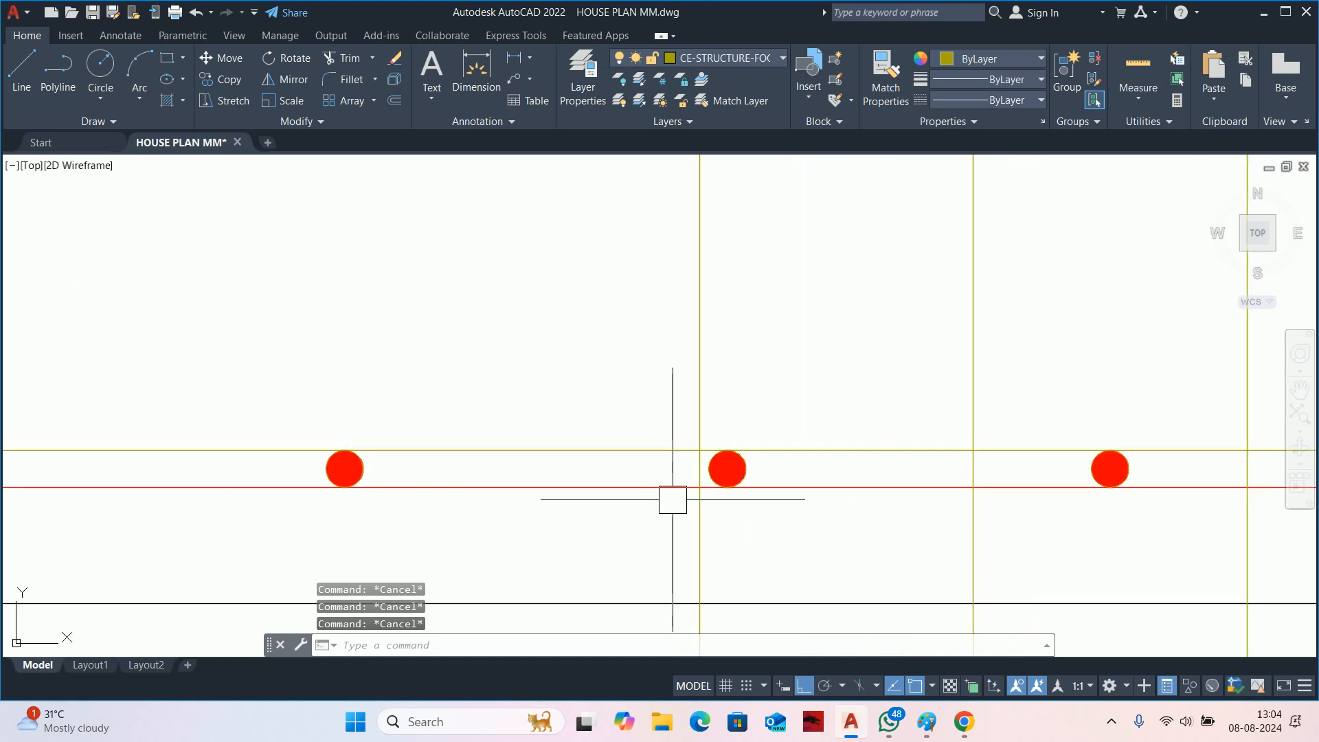
type("tr")
key("Return")
scroll(690, 525, "up", 4)
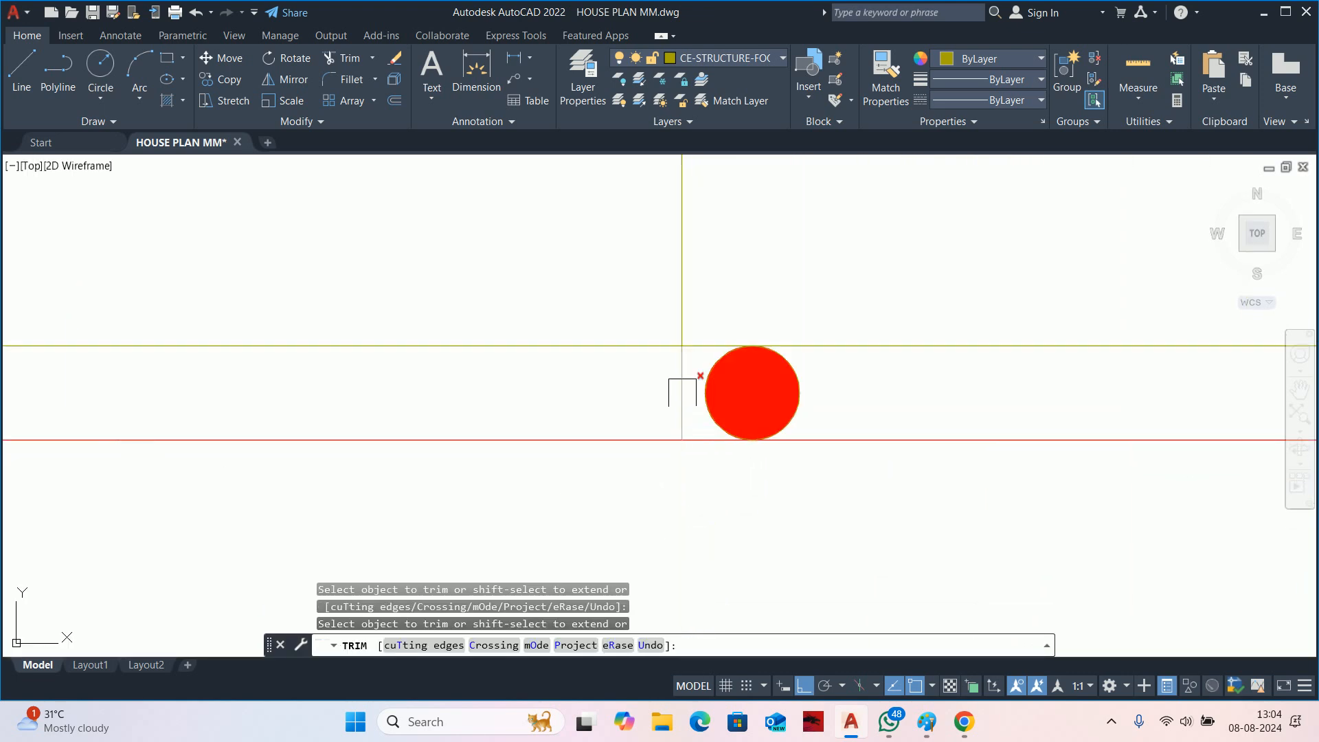
scroll(632, 550, "down", 2)
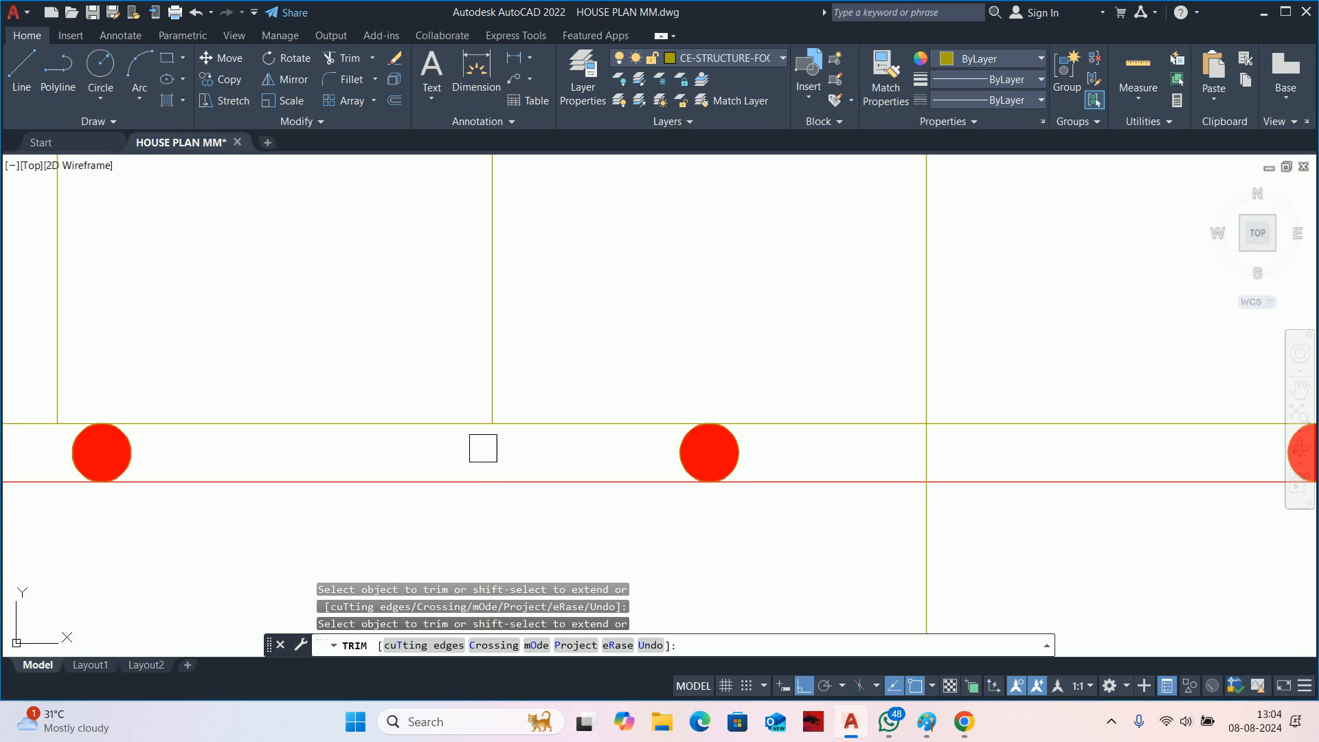
middle_click_drag(982, 472, 7, 527)
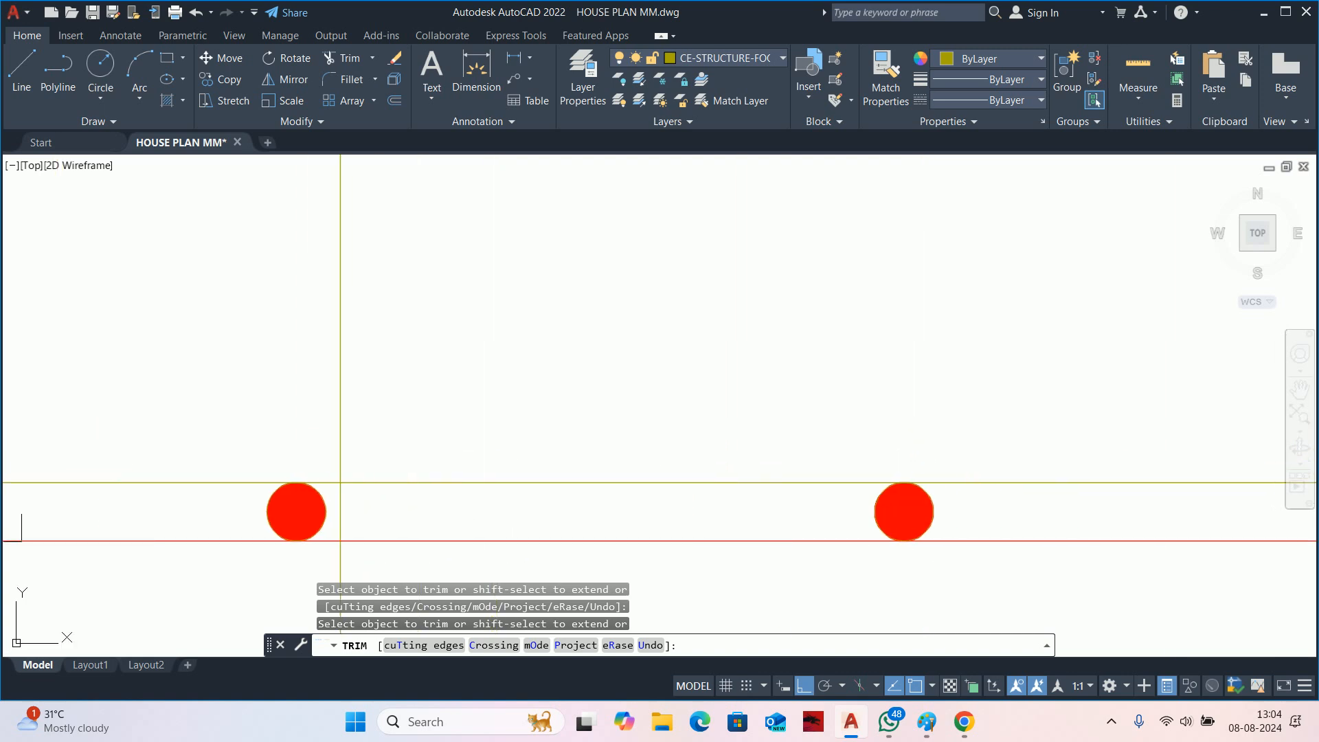
scroll(340, 521, "up", 2)
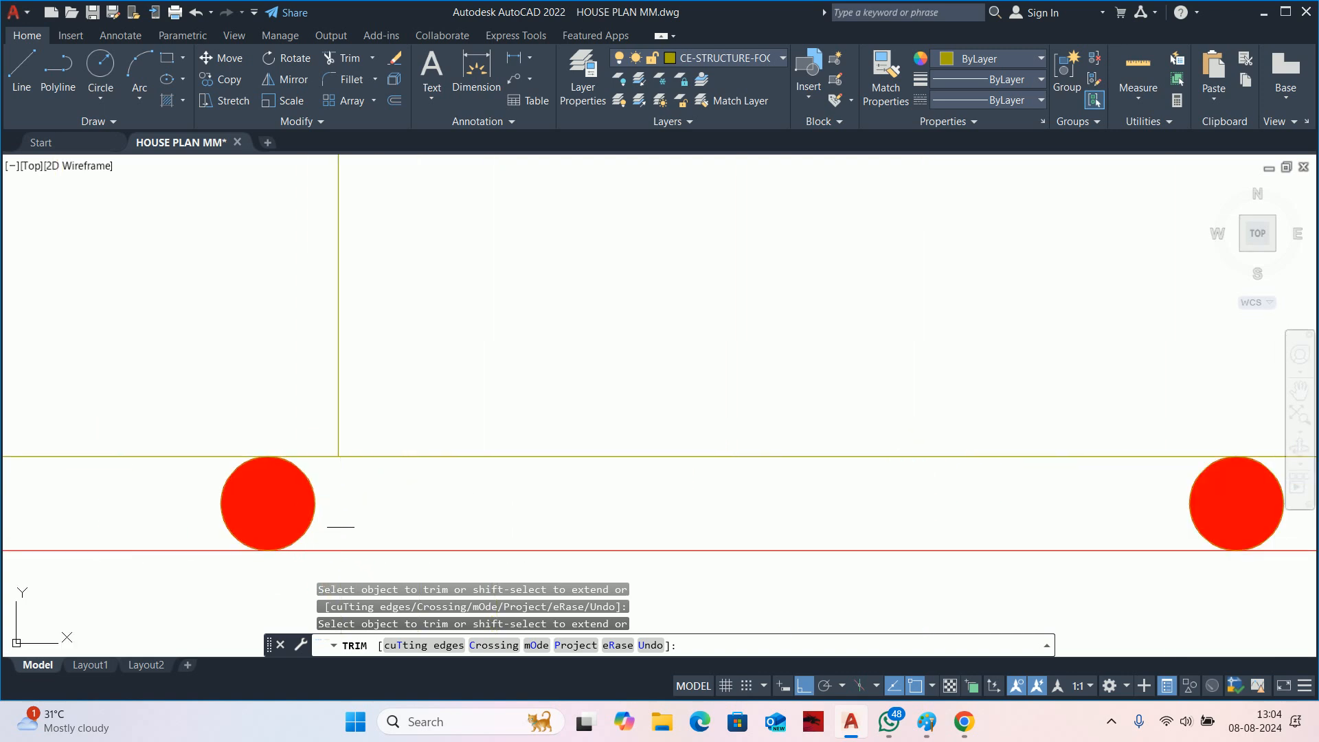
scroll(341, 527, "down", 4)
left_click(672, 517)
scroll(700, 461, "down", 5)
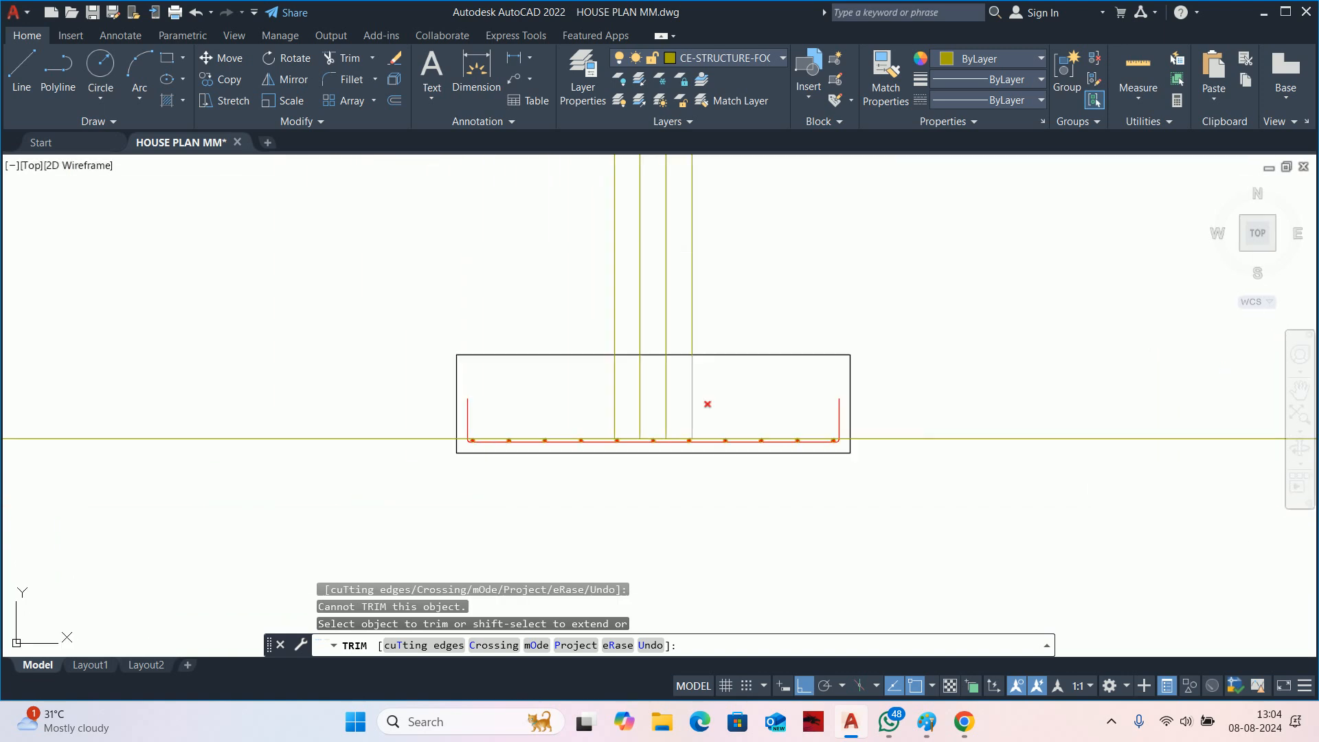
key("Escape")
key("Escape")
scroll(598, 440, "up", 3)
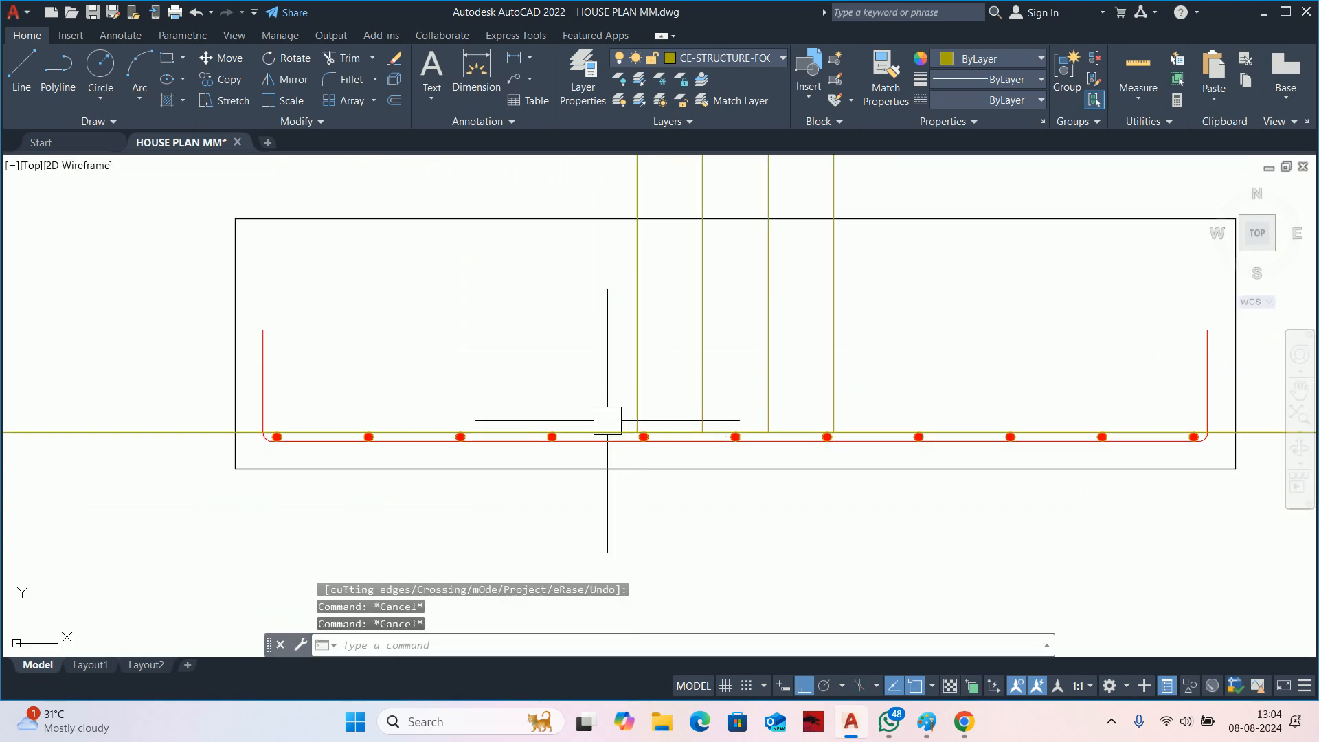
key("Escape")
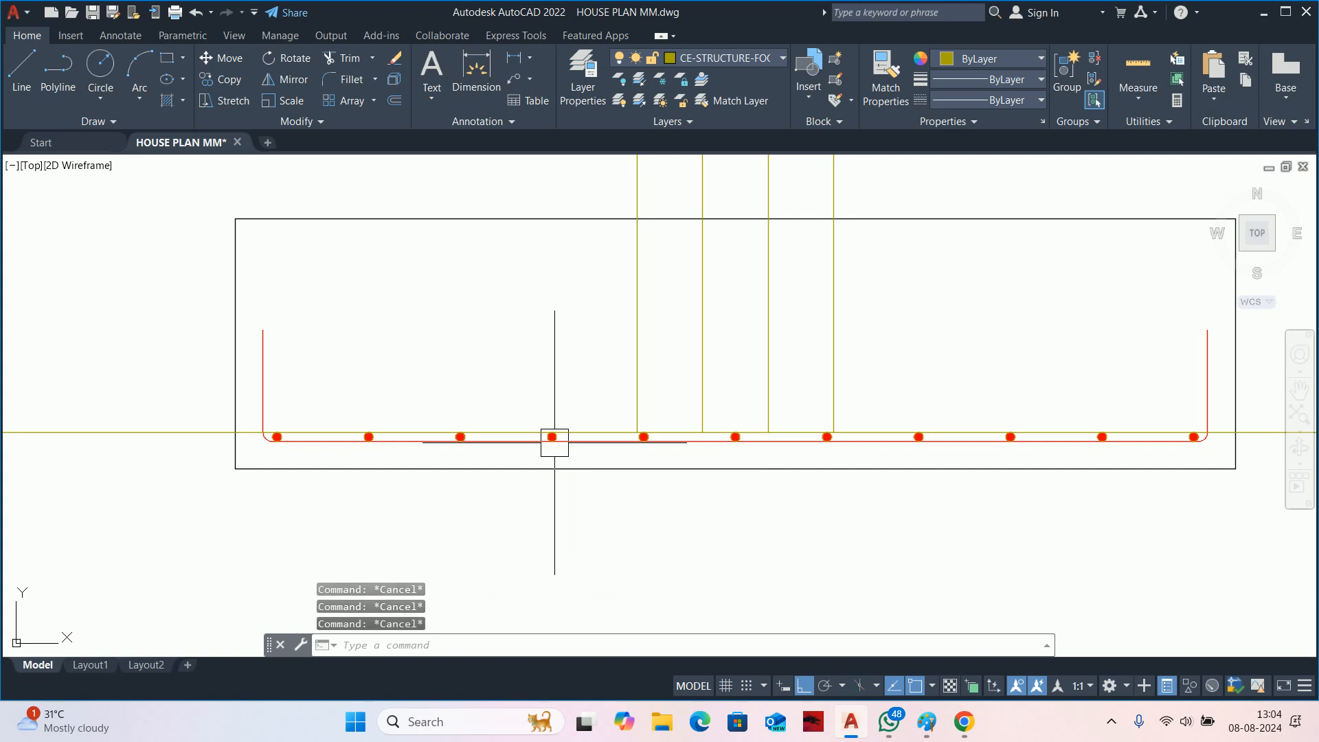
Offset the two outer column-bar lines 200 mm outward, one to each side.
type("o")
key("Return")
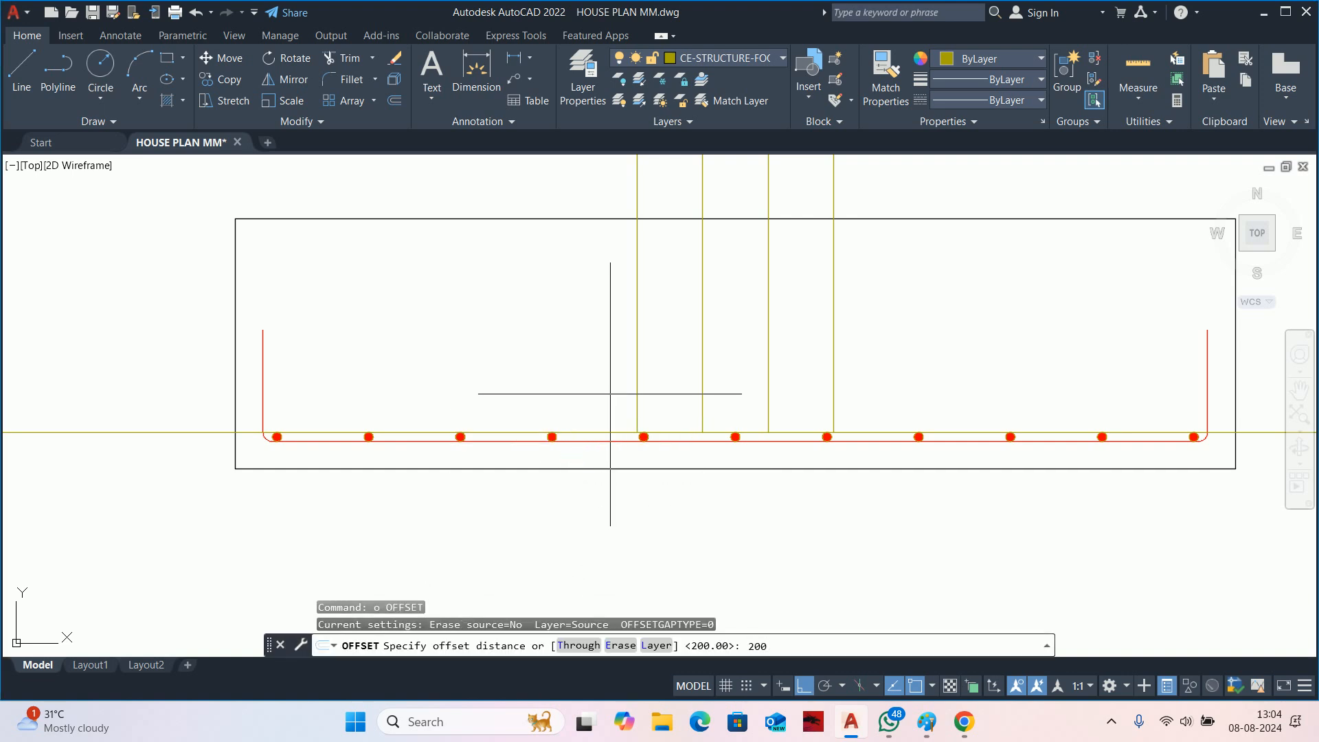
key("Return")
left_click(631, 374)
left_click(553, 381)
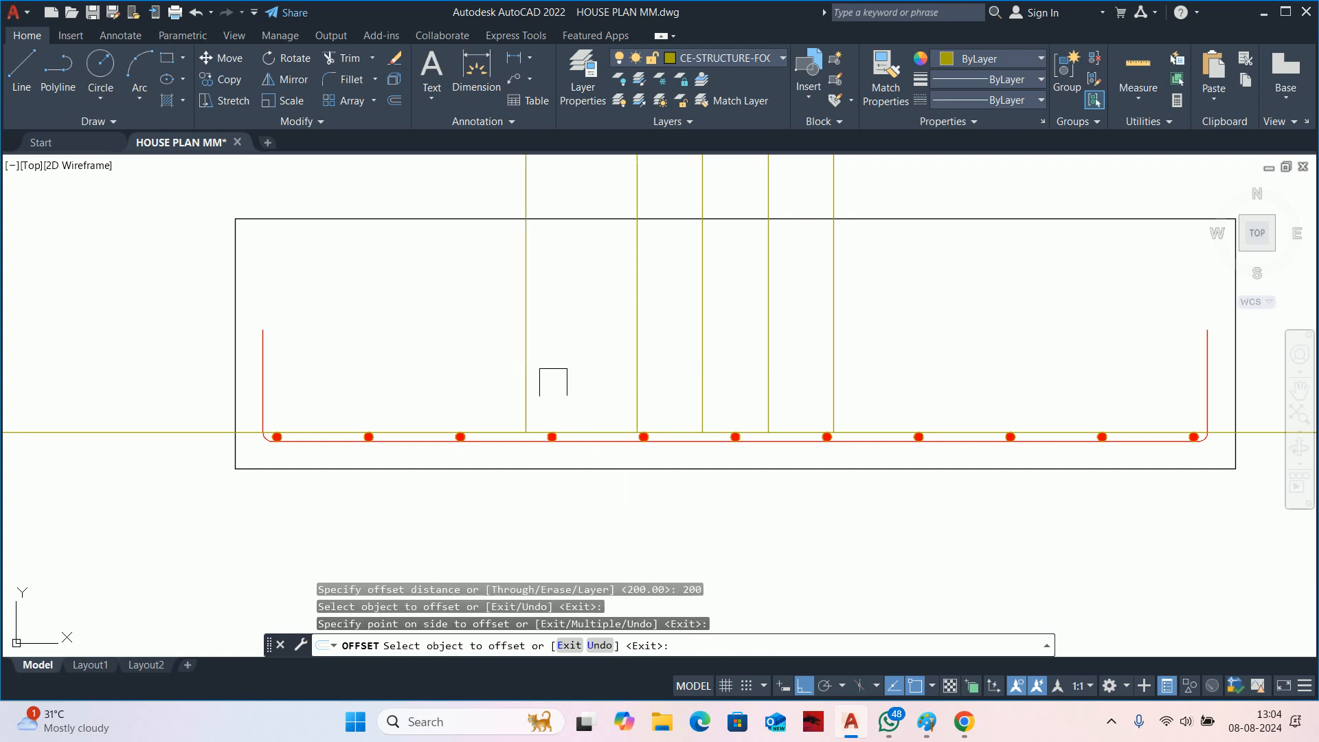
left_click(831, 341)
left_click(912, 376)
key("Escape")
key("Escape")
Trim the horizontal construction line at the two offset lines to separate the parts extending beyond them.
type("tr")
key("Return")
scroll(538, 441, "up", 2)
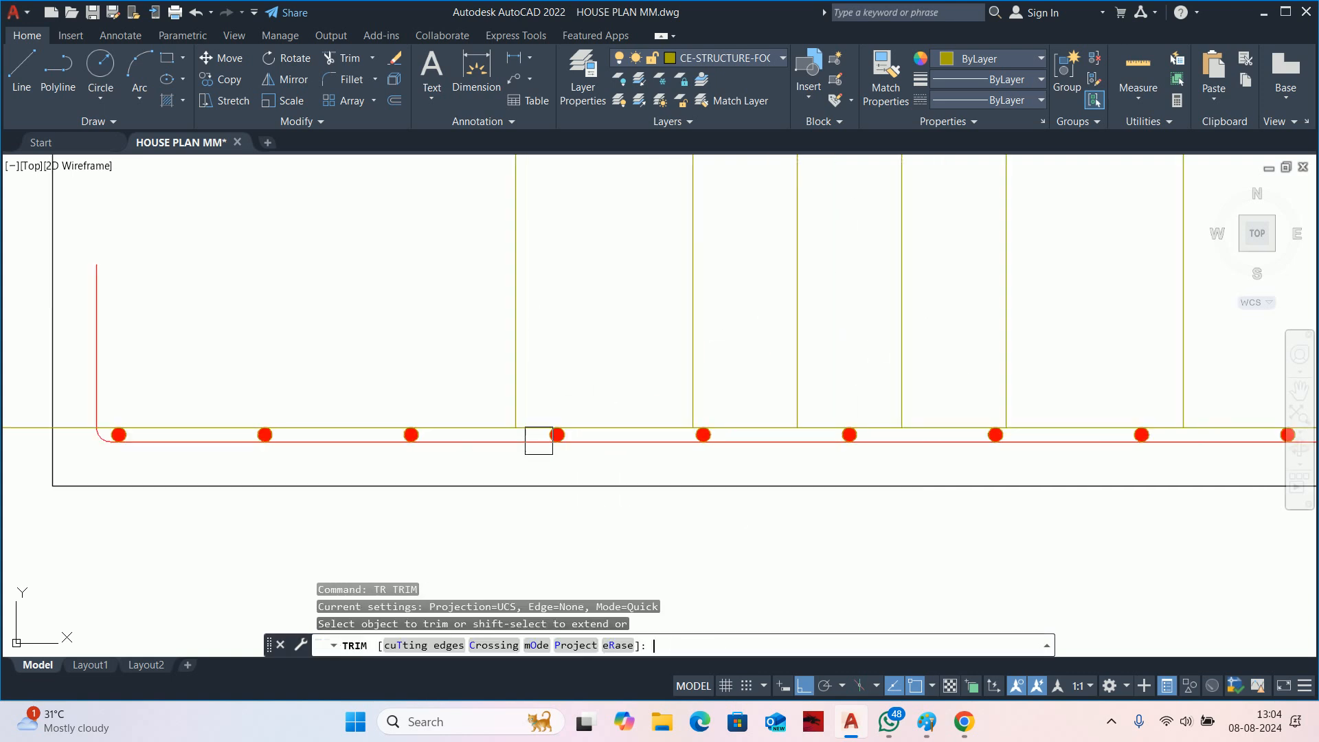
scroll(534, 440, "up", 2)
left_click(412, 407)
scroll(622, 388, "down", 2)
mouse_move(622, 388)
middle_mouse_down()
mouse_move(518, 415)
mouse_move(192, 441)
middle_mouse_up()
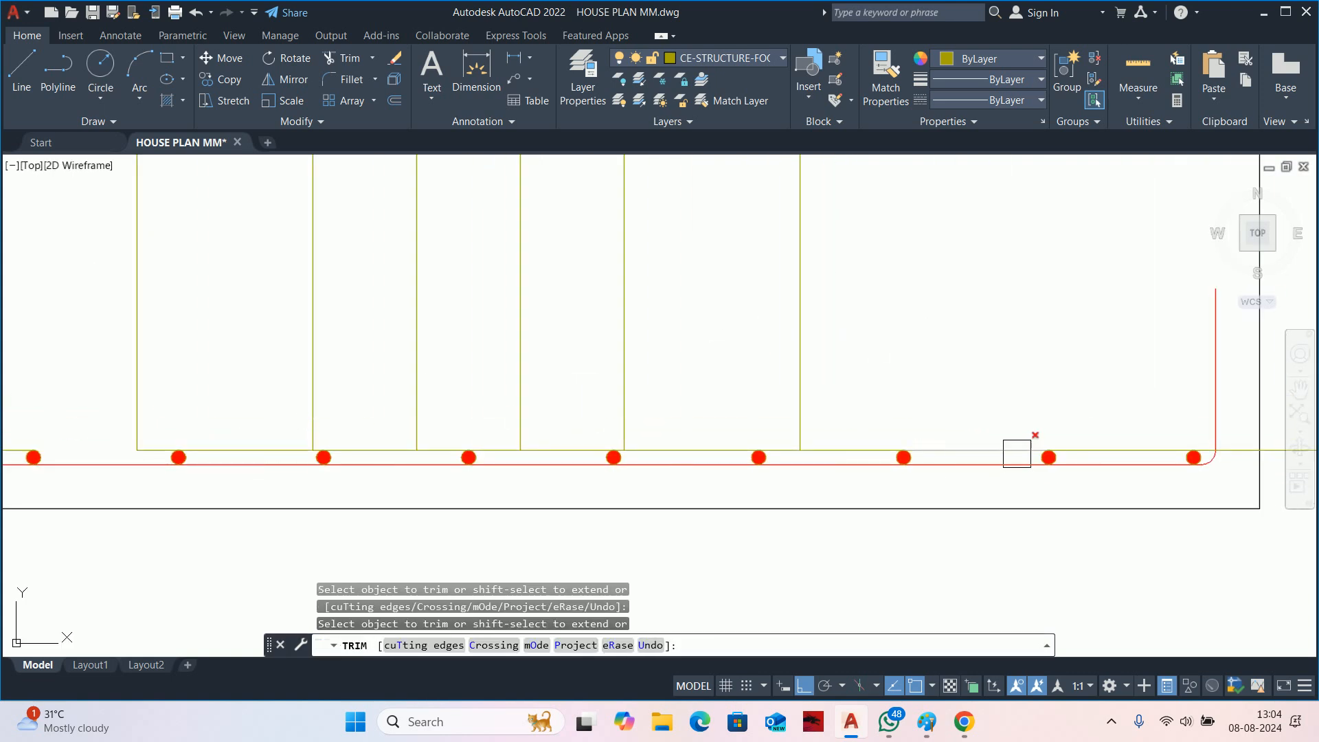
key("Escape")
Delete the two offset lines and the horizontal rays extending outward on both sides of them.
left_click(800, 385)
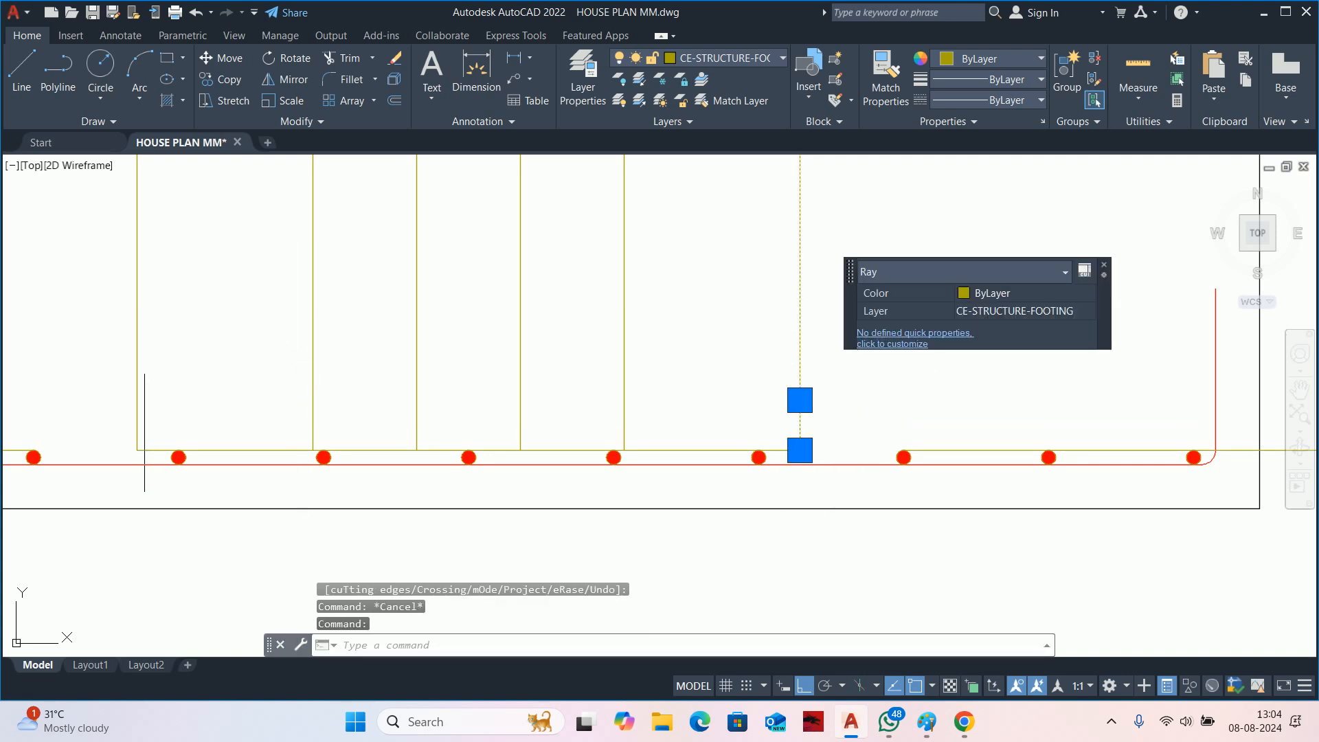
left_click(143, 360)
scroll(165, 364, "down", 1)
scroll(402, 386, "down", 1)
middle_click_drag(403, 386, 618, 404)
key("Delete")
left_click(1045, 417)
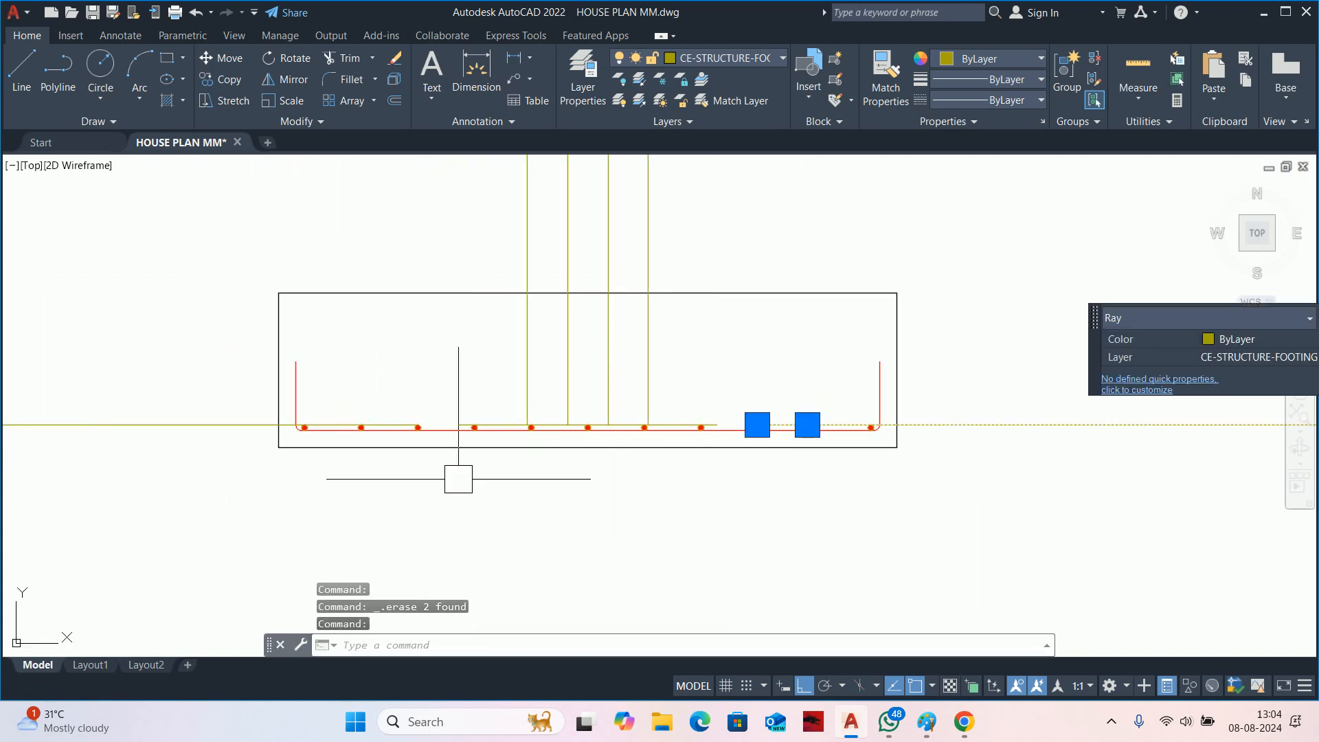
left_click(74, 426)
key("Delete")
Trim the horizontal line between the column bars, keeping the outward legs of the two outer bars.
middle_click_drag(746, 424, 797, 450)
scroll(575, 439, "up", 6)
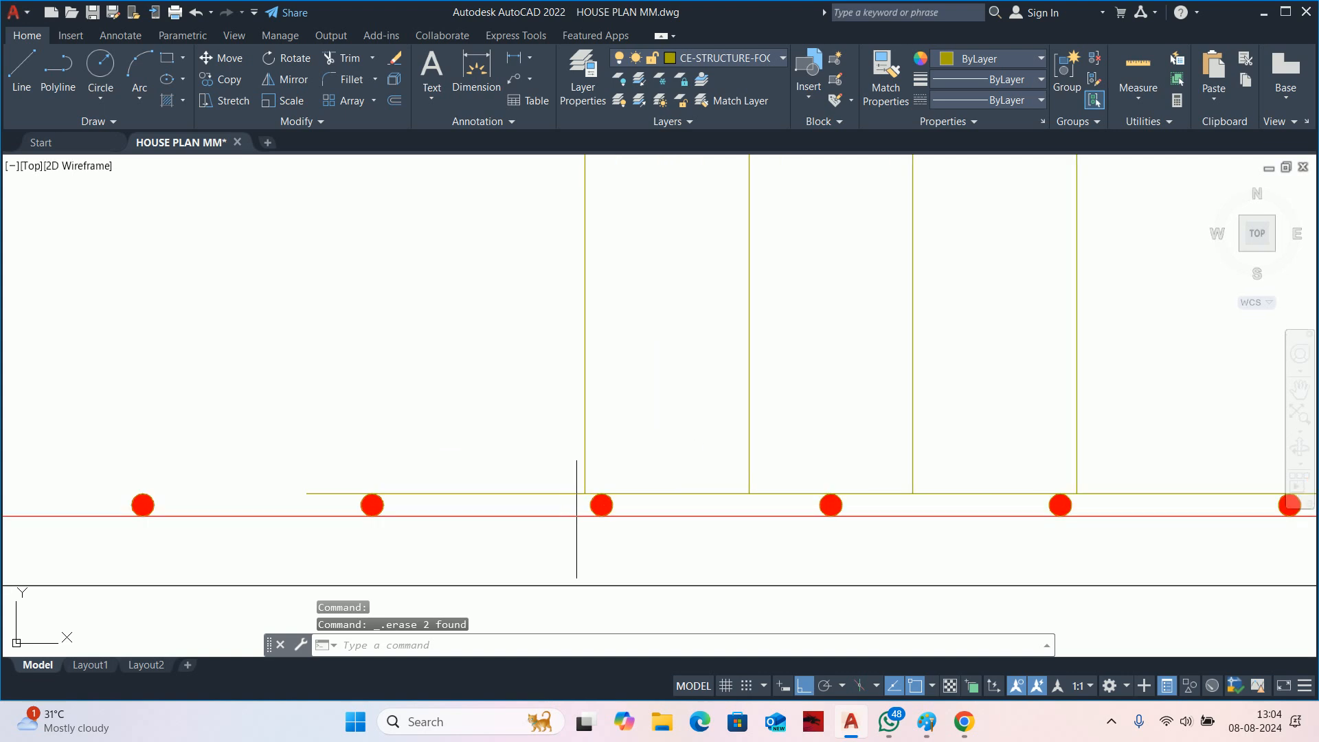
type("tr")
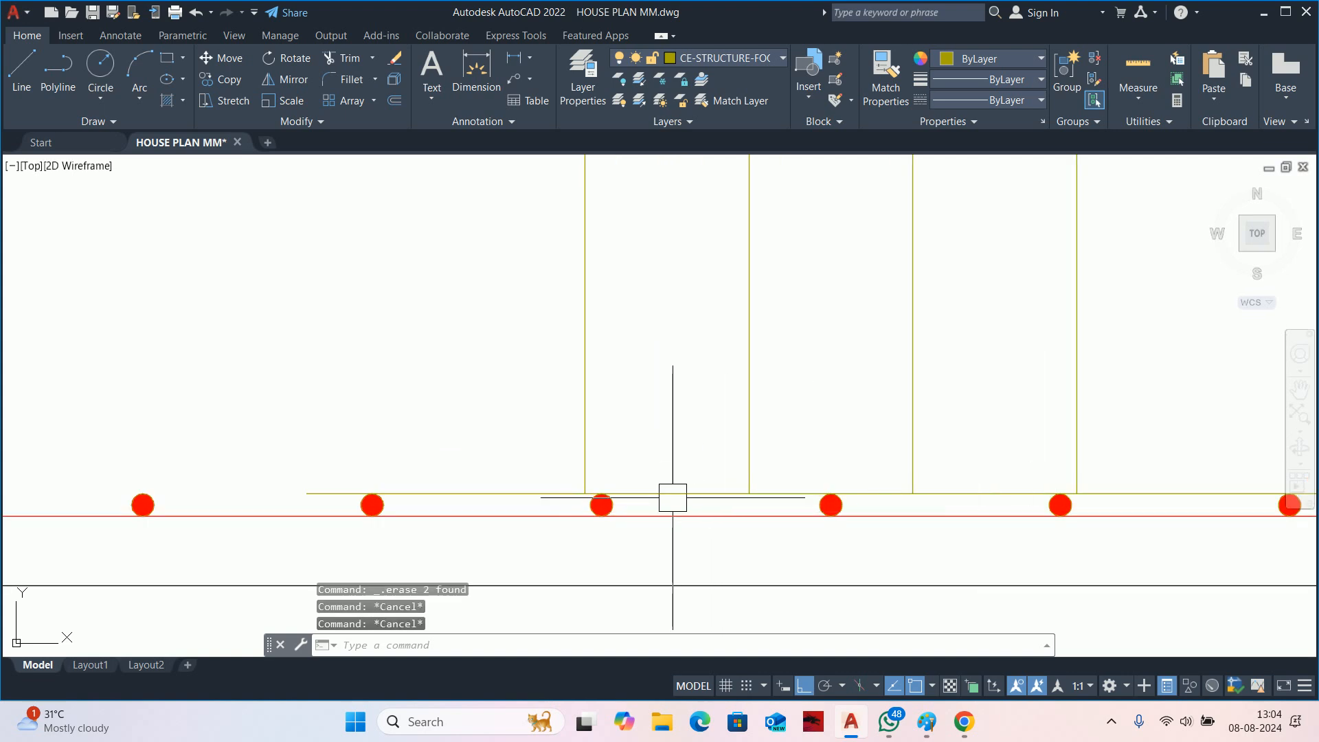
key("Return")
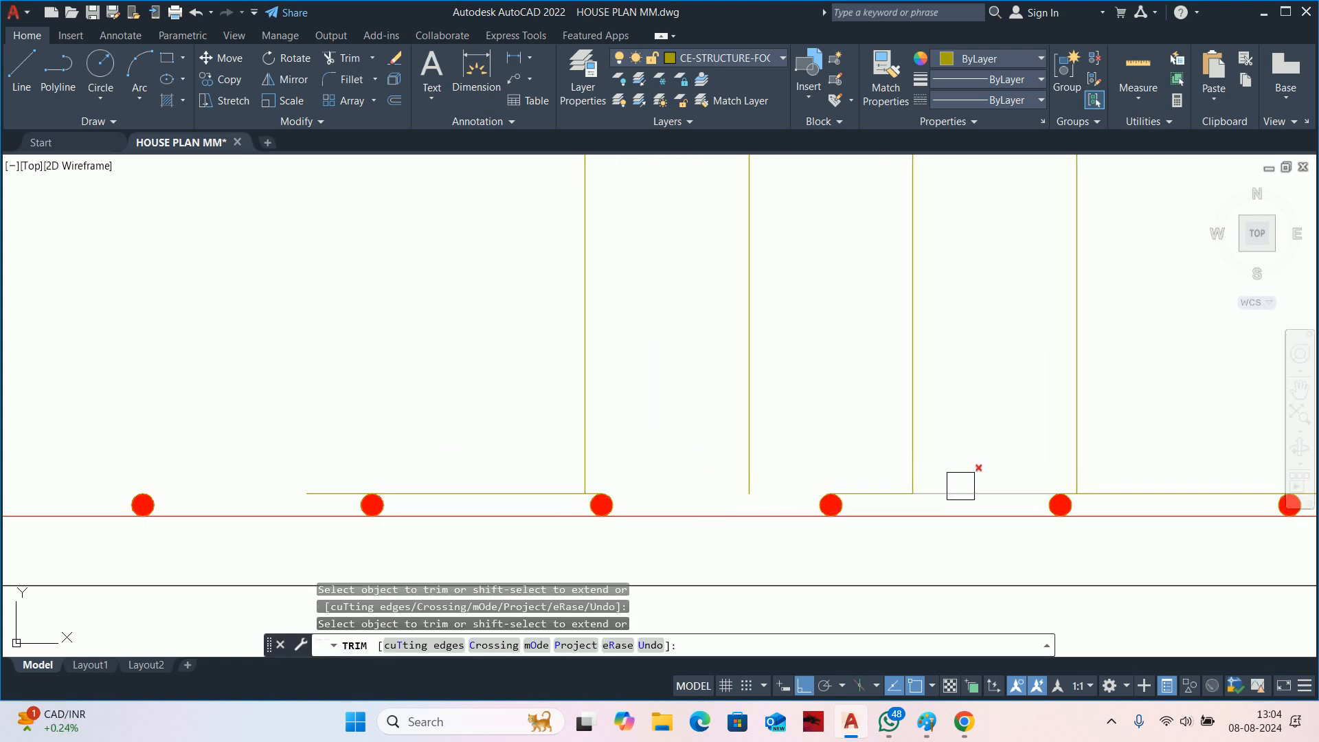
scroll(1058, 483, "up", 6)
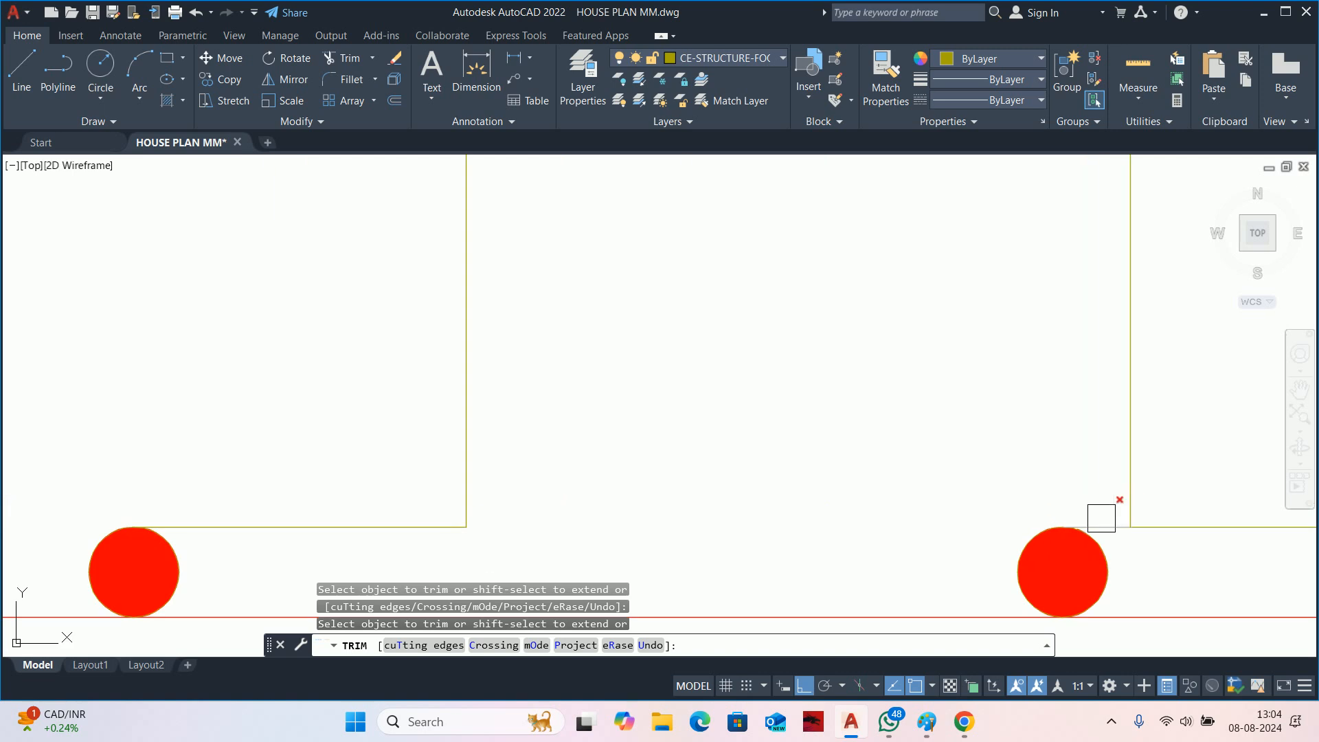
scroll(935, 414, "down", 5)
key("Escape")
key("Escape")
key("Escape")
key("Escape")
Trim the short horizontal stub extending inward past the left outer column bar.
scroll(781, 432, "up", 4)
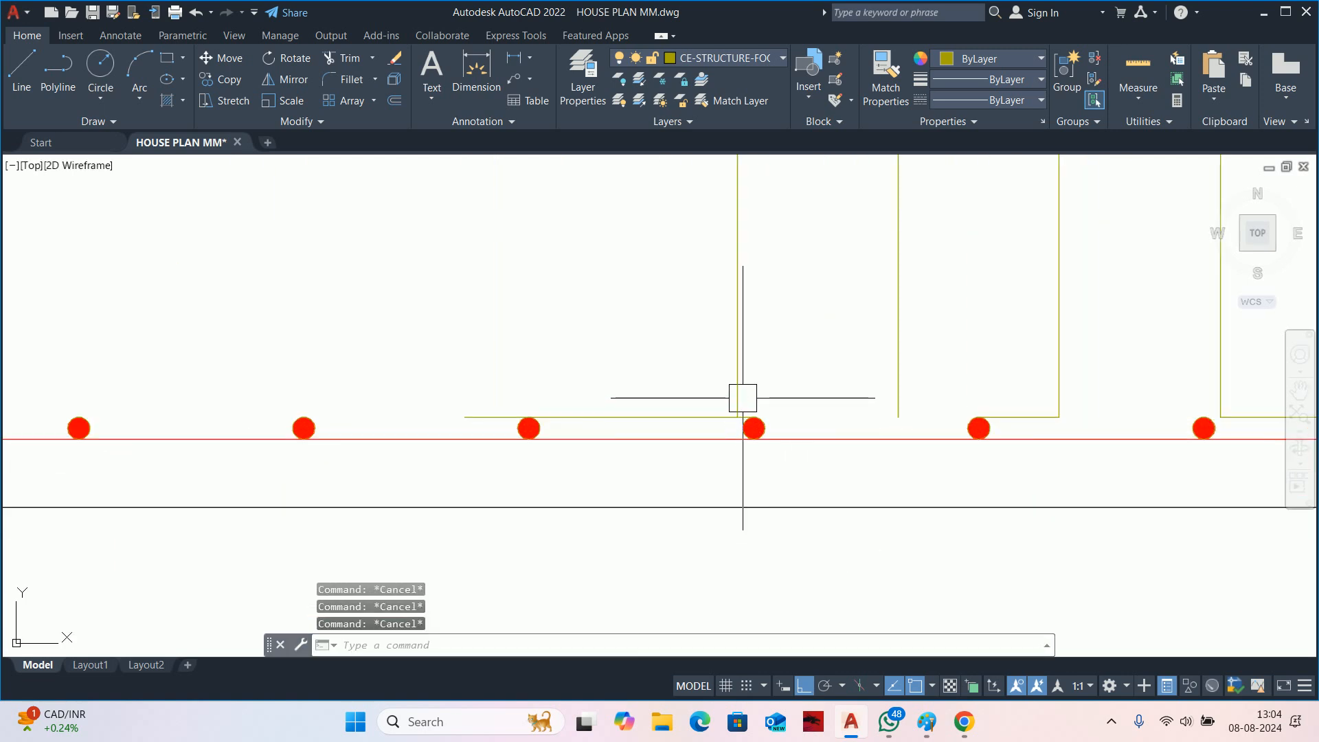
key("Return")
scroll(763, 425, "up", 4)
left_click(776, 426)
left_click(775, 425)
scroll(774, 427, "down", 6)
key("Escape")
key("Escape")
key("Escape")
key("Escape")
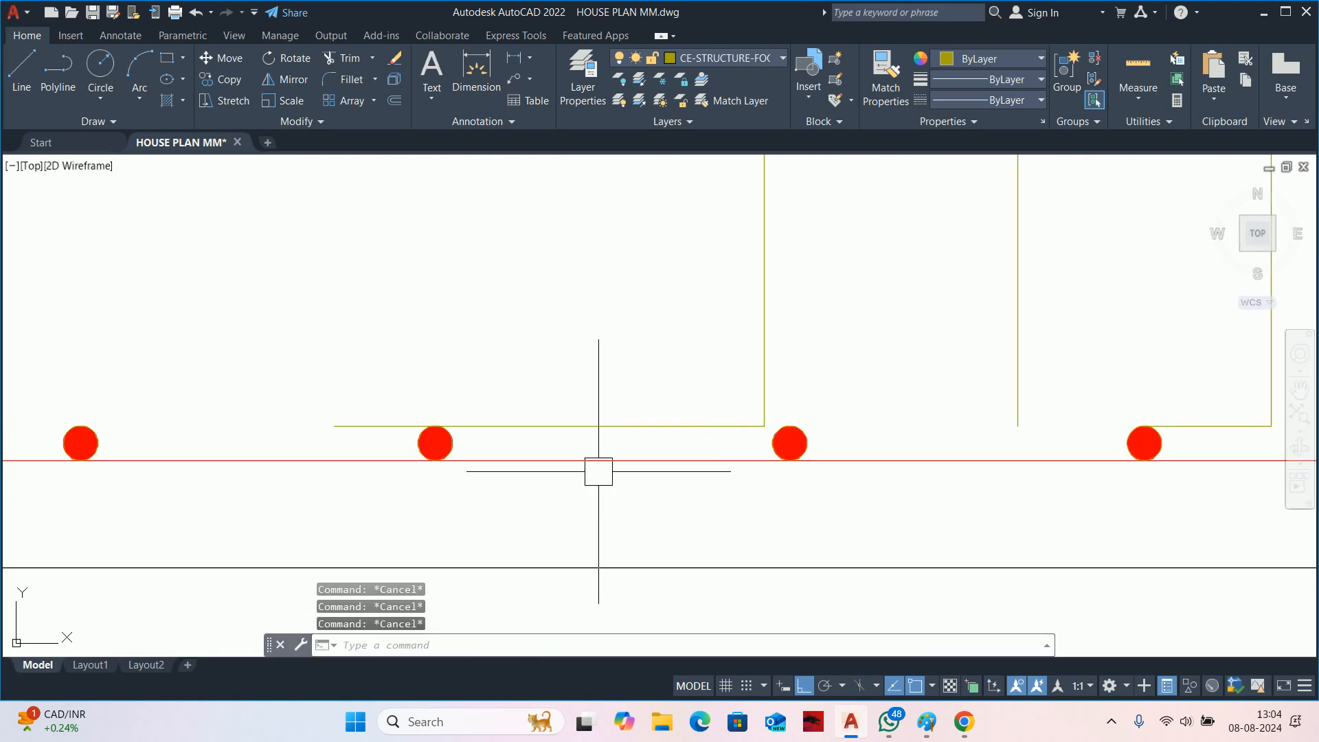
type("f")
key("Return")
type("r")
key("Return")
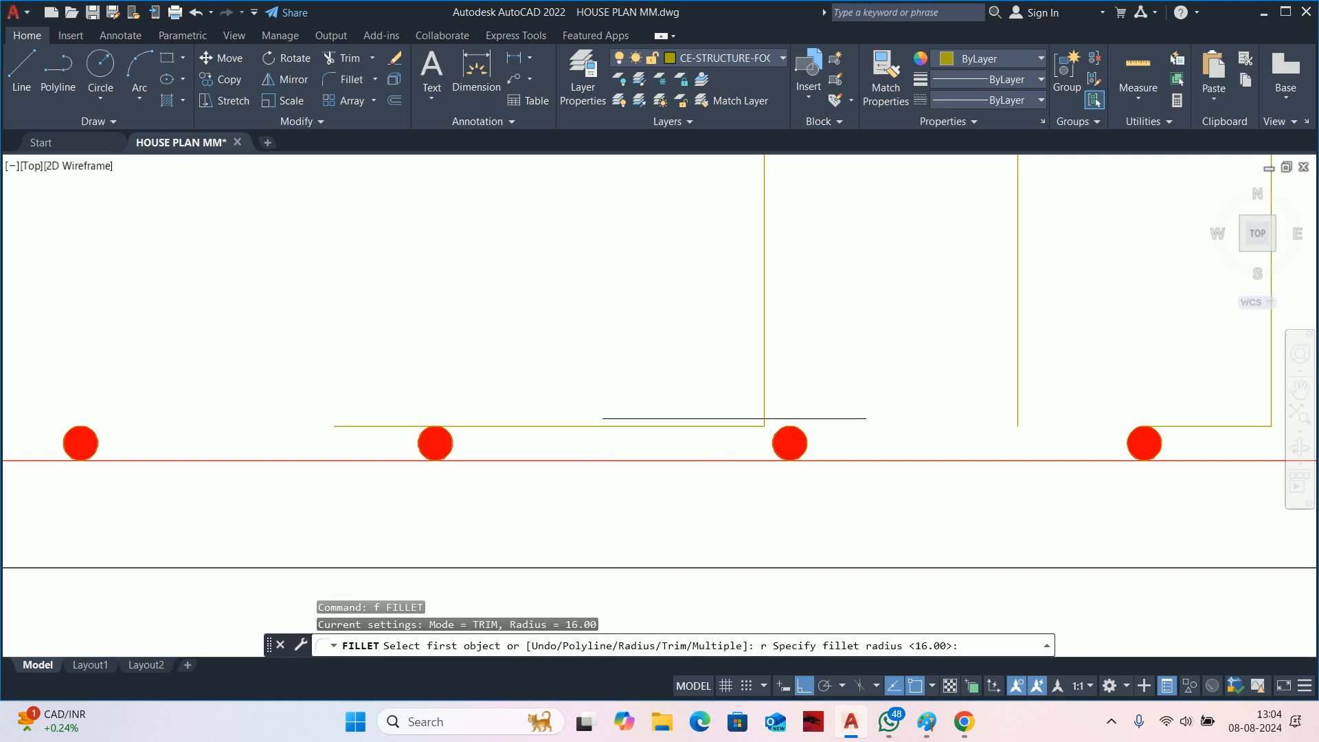
scroll(762, 416, "down", 6)
key("Escape")
key("Escape")
Fillet the corner between the left outer column bar and its horizontal leg with a 20 mm radius.
middle_click_drag(749, 449, 769, 574)
scroll(756, 406, "down", 2)
scroll(769, 315, "up", 10)
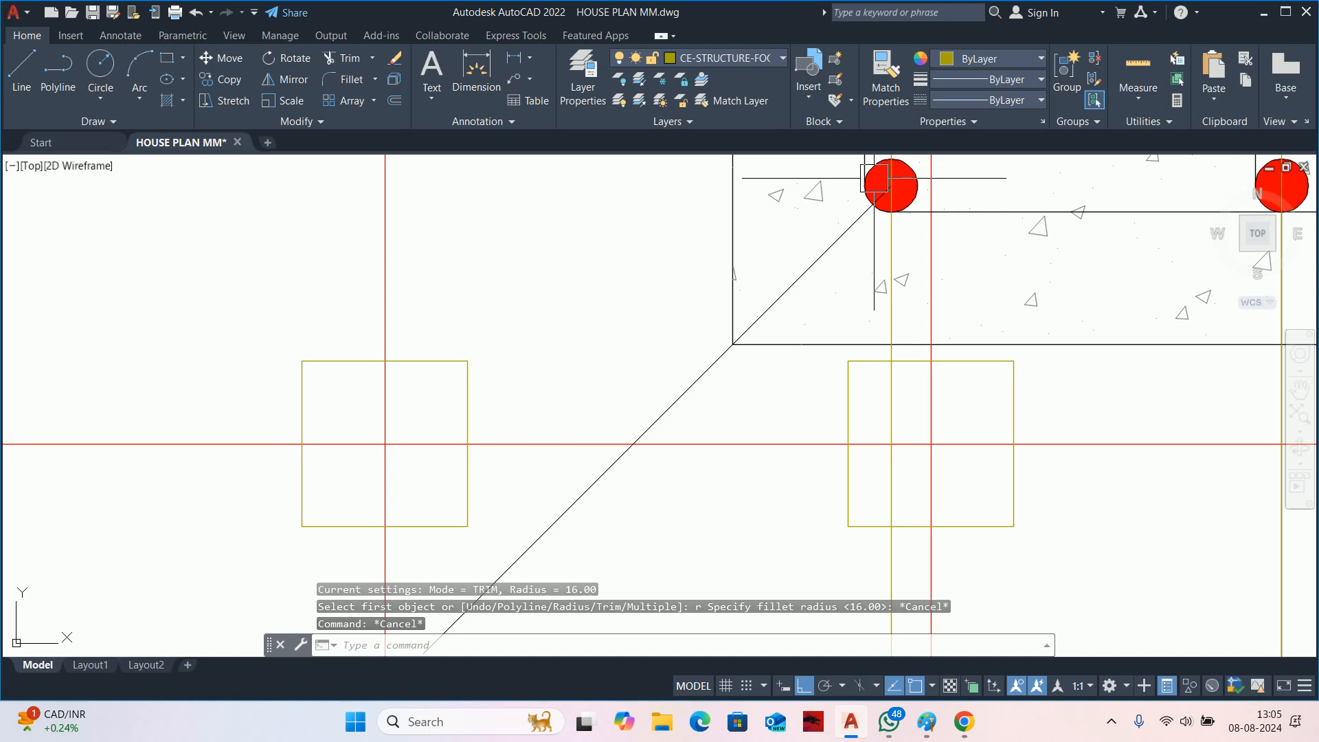
scroll(871, 206, "down", 8)
scroll(880, 436, "up", 8)
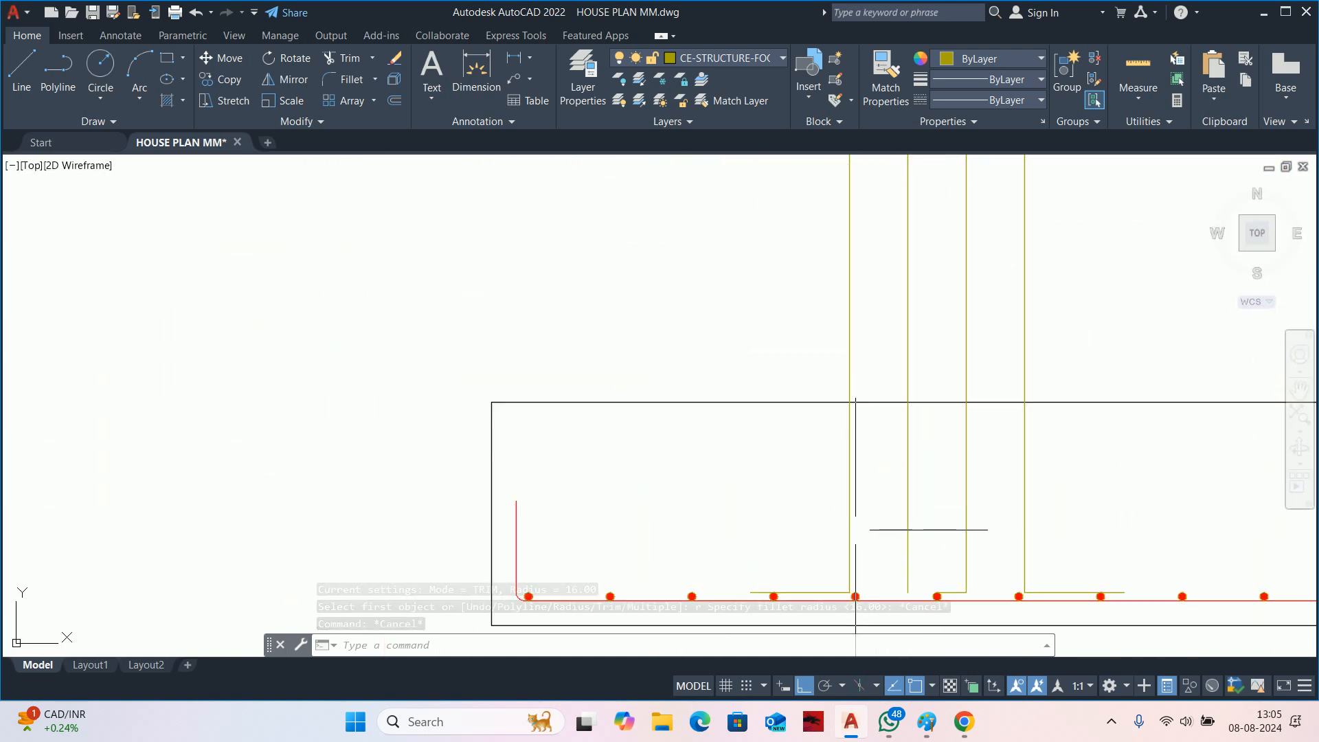
type("f")
key("Return")
type("r")
key("Return")
type("2")
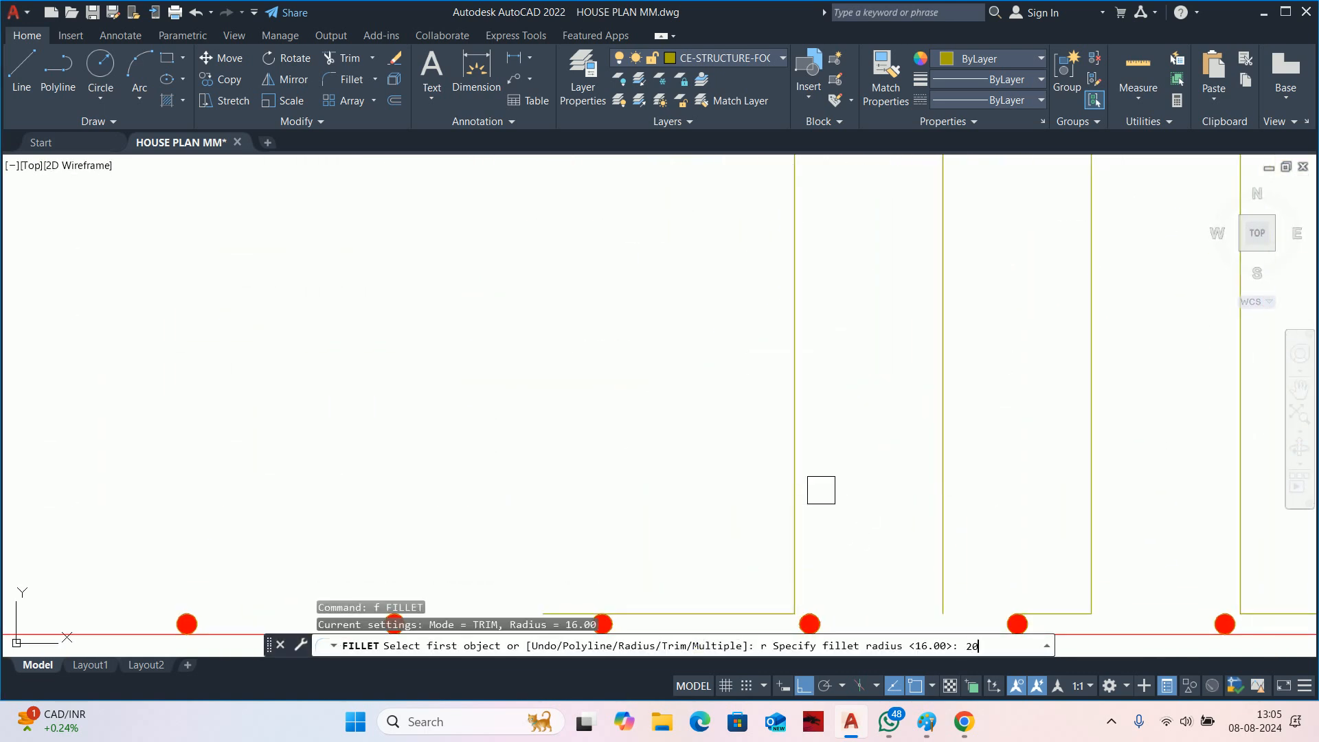
type("0")
key("Return")
middle_click_drag(836, 502, 788, 304)
left_click(695, 414)
left_click(744, 337)
scroll(983, 324, "down", 1)
middle_click_drag(984, 324, 524, 354)
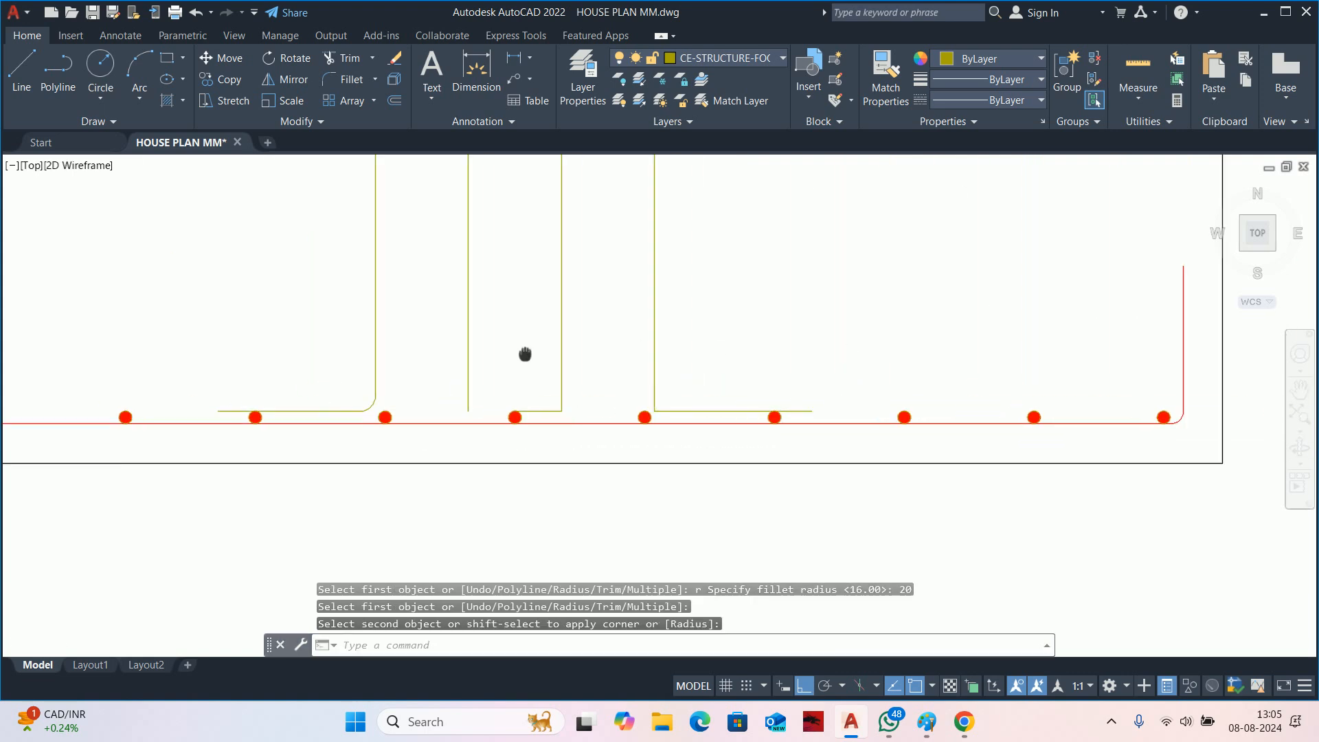
Fillet the right outer column bar into its horizontal leg with the same 20 mm radius.
scroll(732, 401, "up", 4)
key("Return")
left_click(665, 423)
scroll(727, 373, "down", 5)
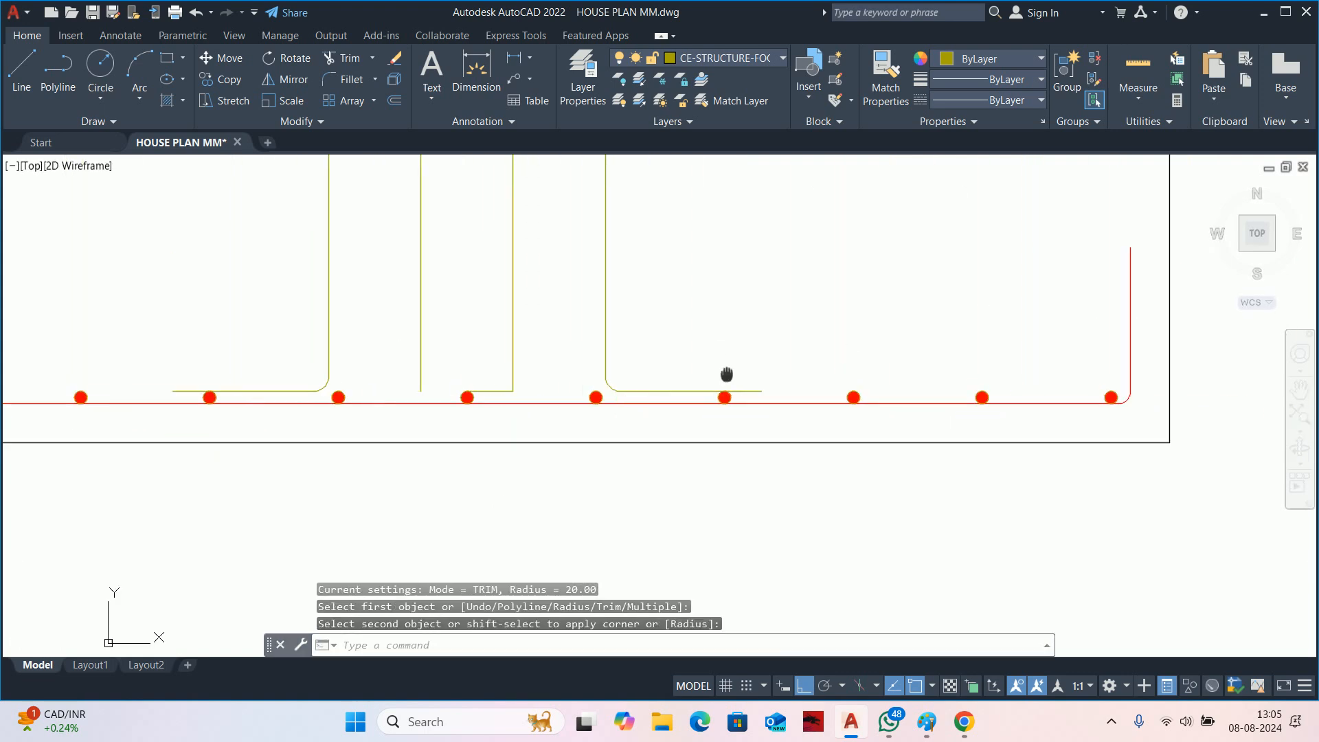
Delete the short leftover horizontal line at the foot of the right inner column bar.
scroll(659, 383, "up", 3)
key("Escape")
key("Escape")
left_click(672, 373)
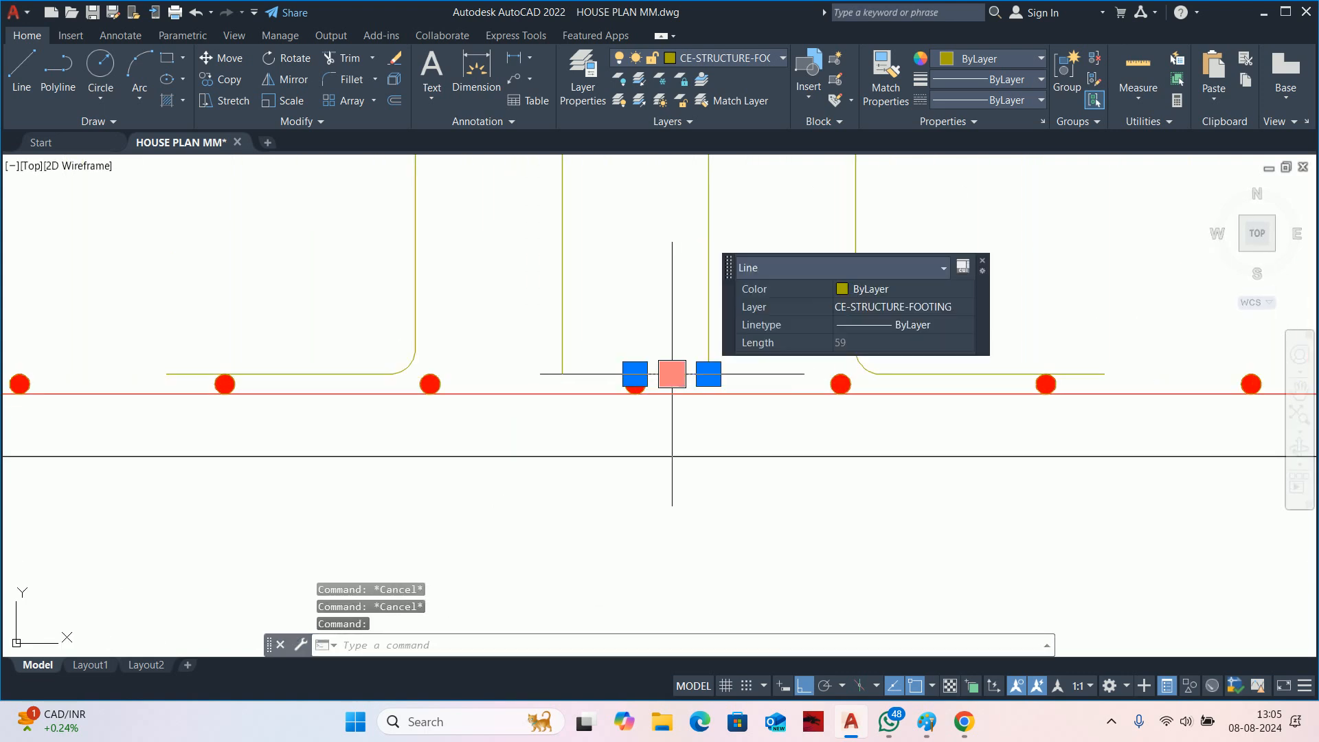
key("Delete")
scroll(742, 347, "down", 8)
middle_click_drag(692, 372, 672, 426)
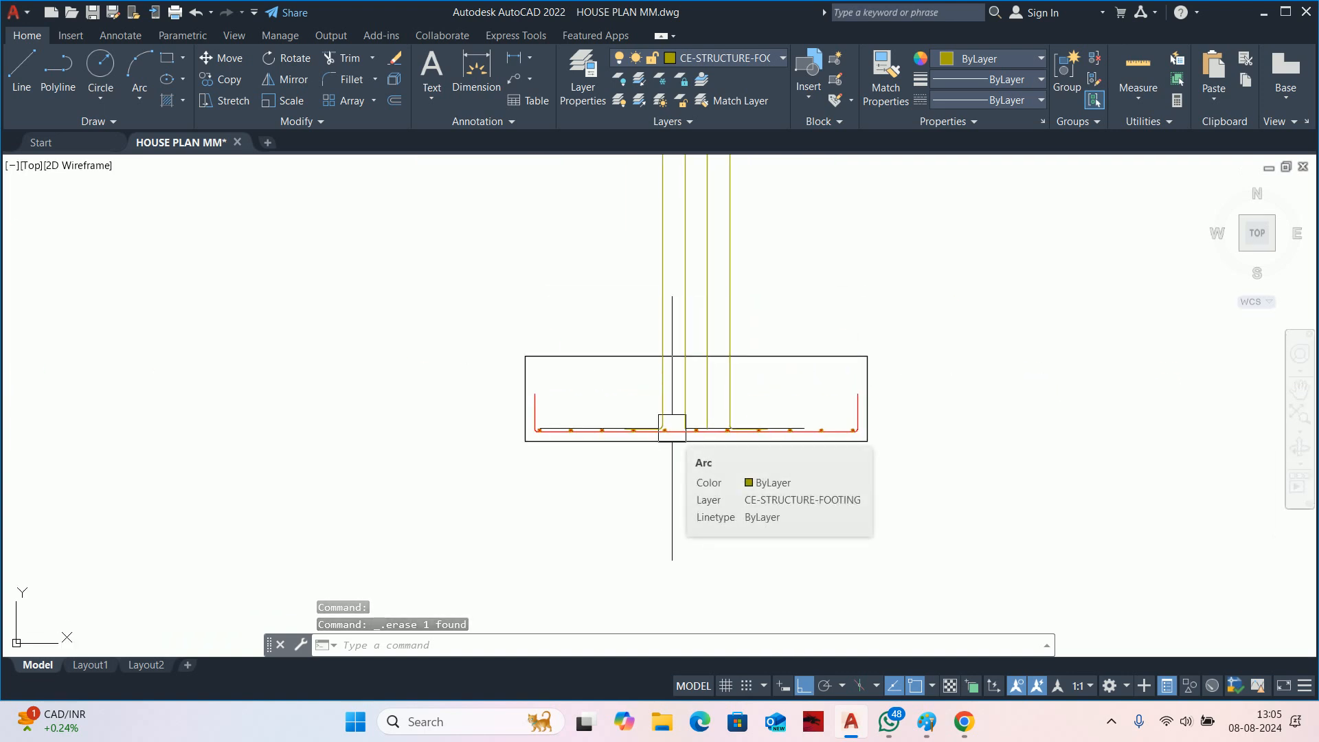
middle_click_drag(677, 423, 682, 462)
key("Escape")
key("Escape")
key("Escape")
scroll(726, 435, "up", 2)
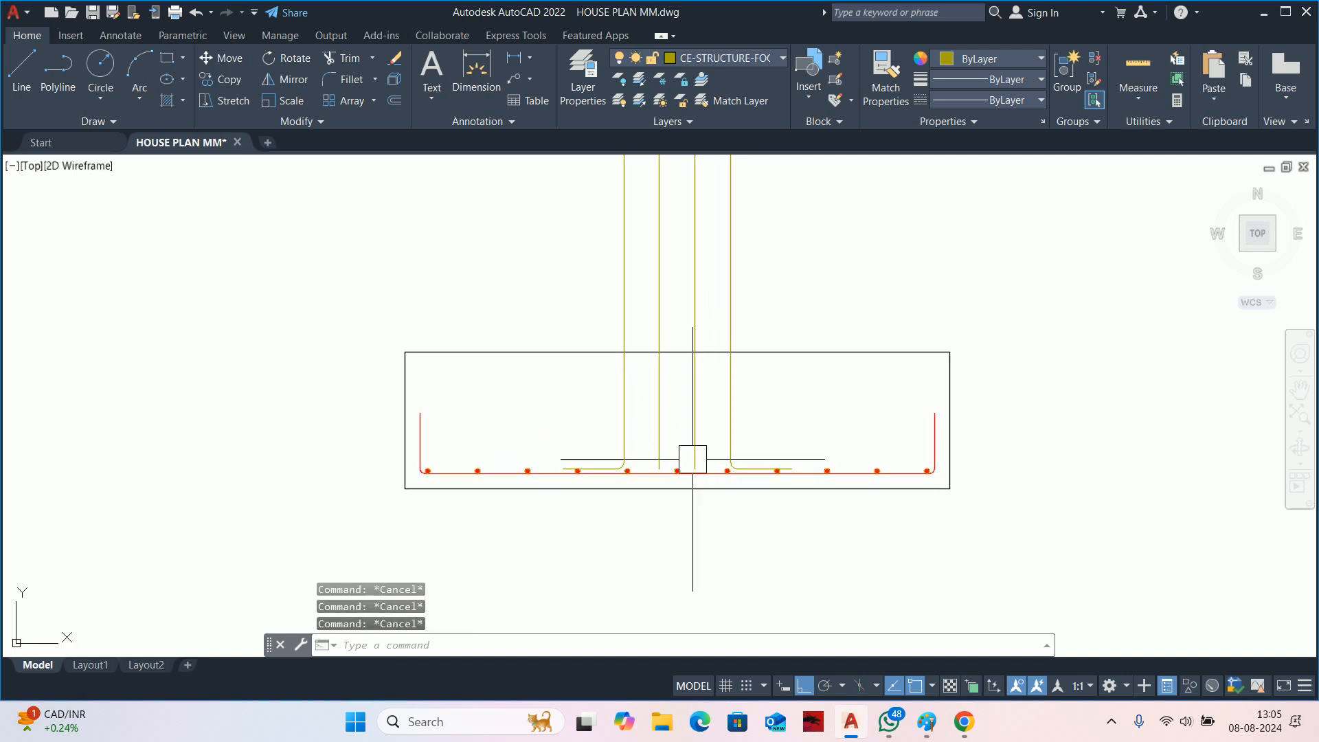
Match the red U-bar's properties onto the right outer column bar, its bend and its horizontal leg.
type("ma")
key("Return")
scroll(694, 463, "up", 4)
left_click(704, 463)
scroll(783, 436, "up", 2)
scroll(848, 362, "down", 2)
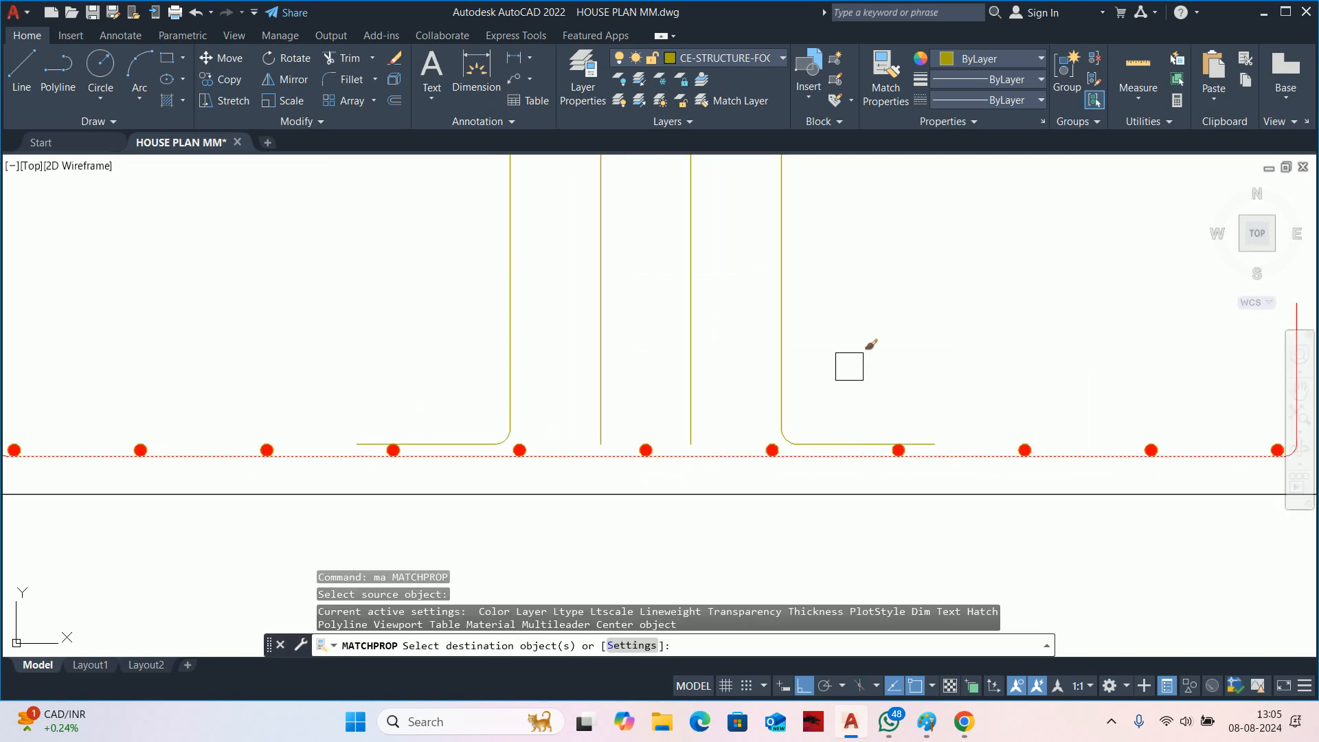
left_click(849, 366)
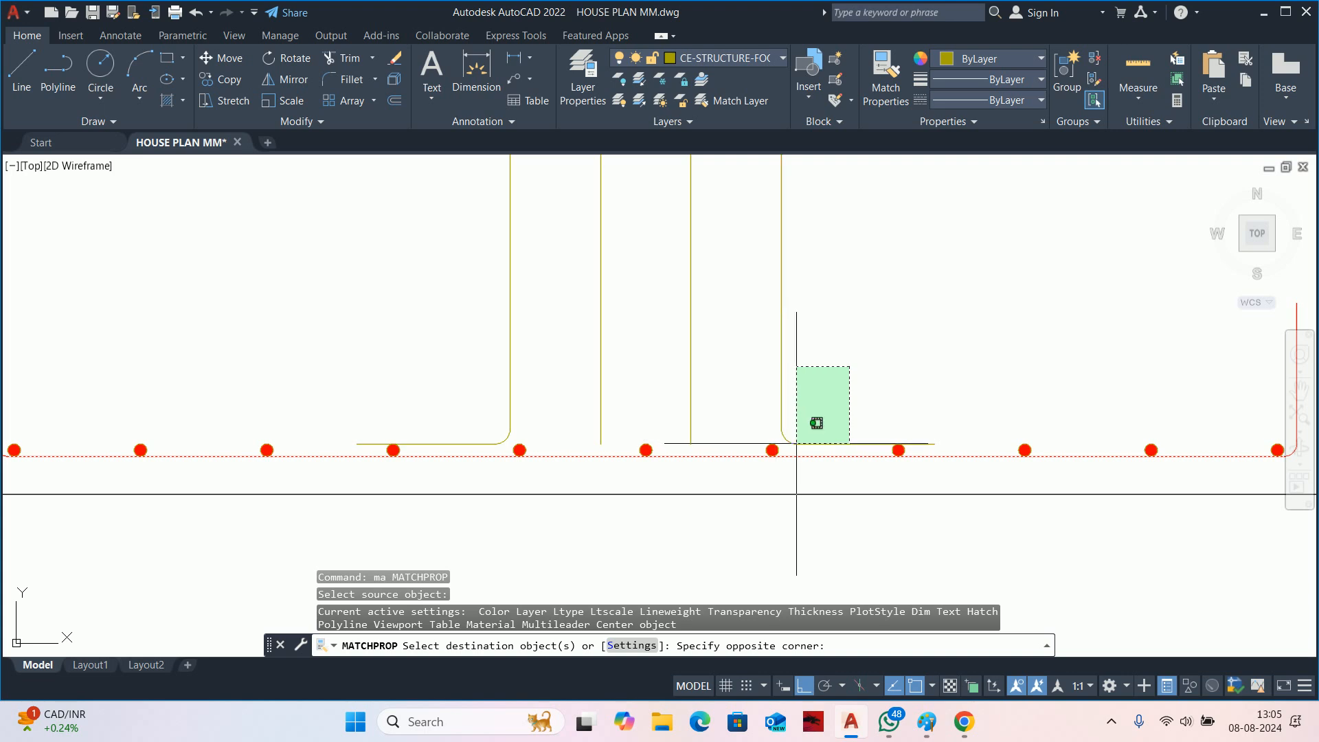
scroll(783, 445, "up", 4)
left_click(785, 448)
left_click(771, 387)
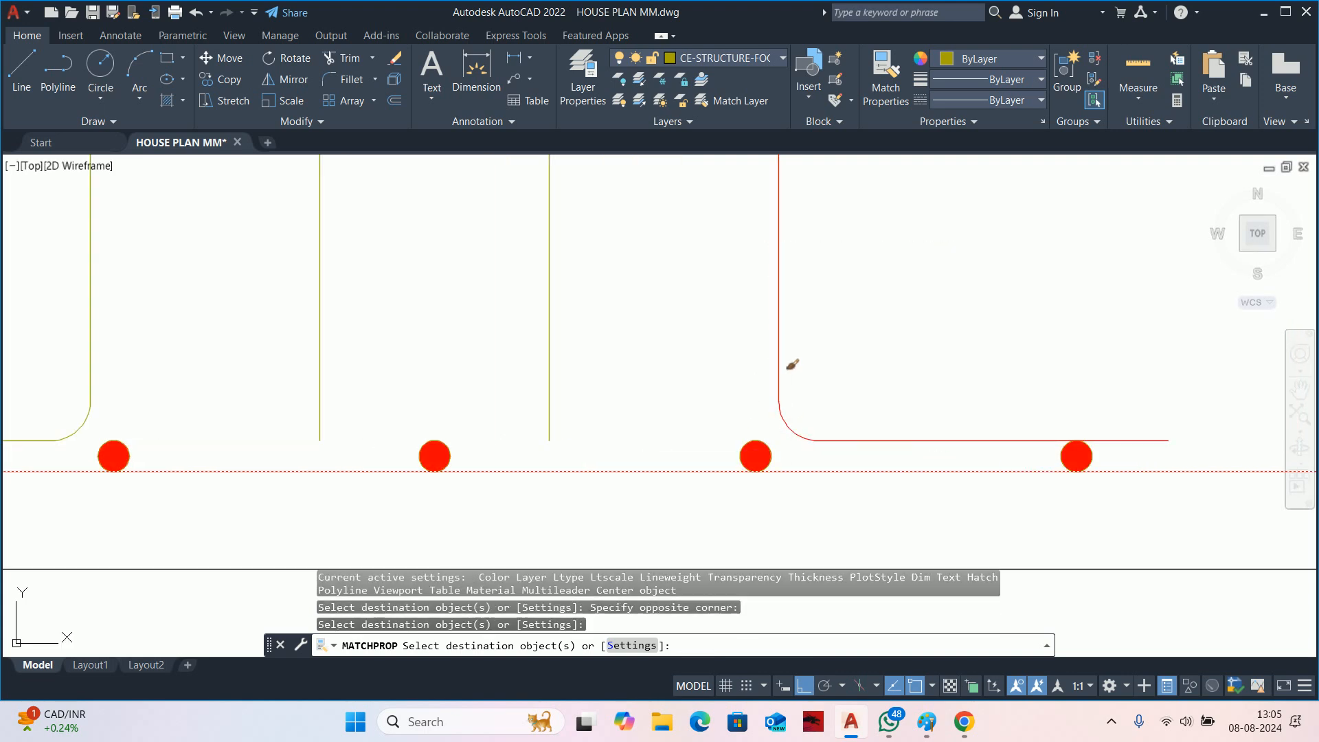
Match the same red bar properties onto the two inner column bars and the left outer bar with its bend and leg.
left_click(660, 381)
middle_click_drag(321, 339, 833, 362)
left_click(474, 300)
scroll(515, 383, "up", 2)
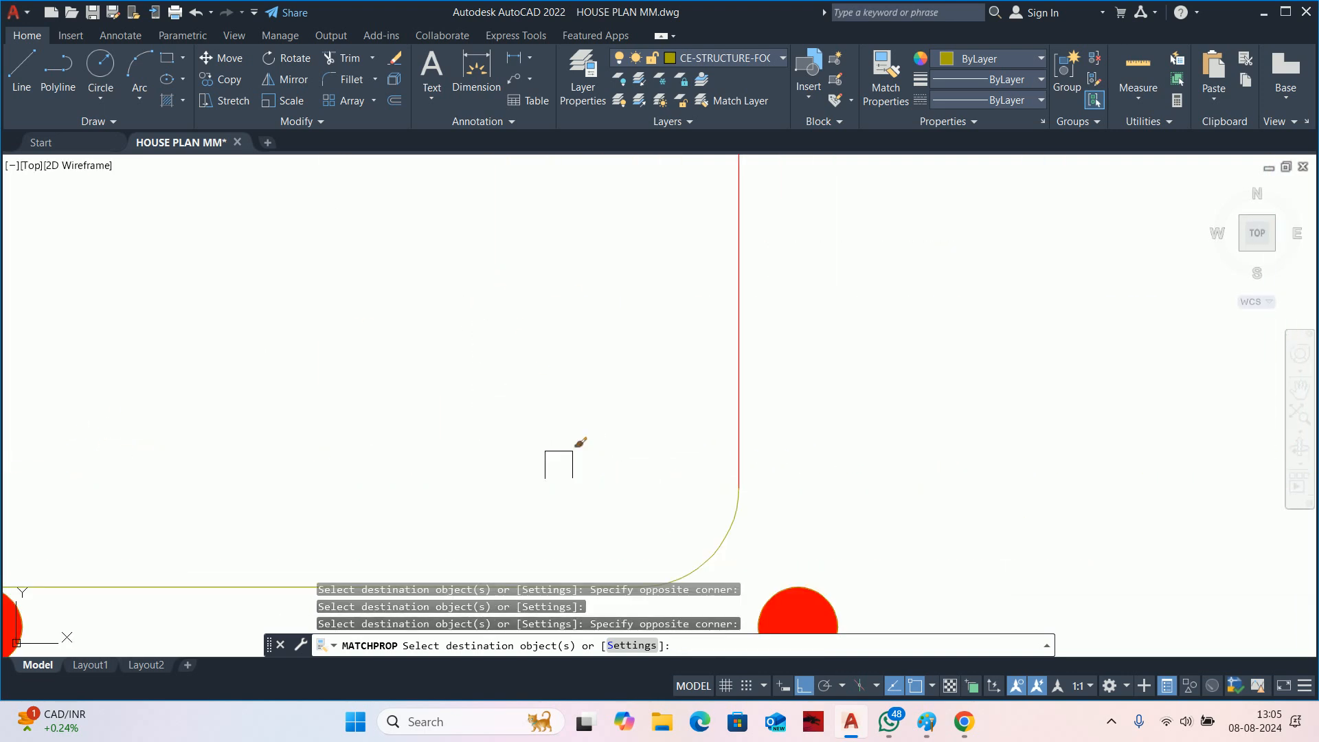
middle_click_drag(654, 493, 645, 316)
left_click(664, 438)
left_click(547, 400)
scroll(520, 376, "down", 3)
scroll(520, 375, "down", 3)
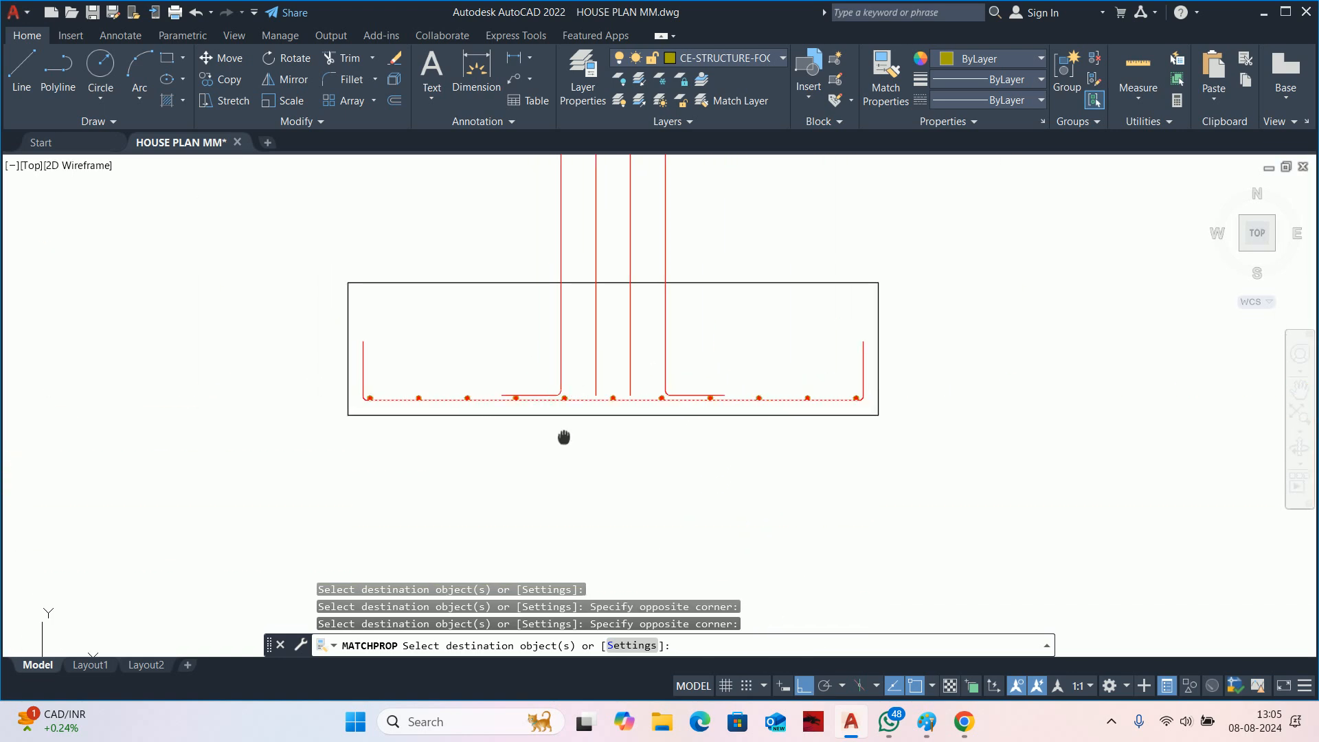
middle_click_drag(565, 435, 568, 524)
key("Escape")
key("Escape")
scroll(606, 424, "down", 2)
middle_click_drag(625, 271, 630, 375)
key("Escape")
scroll(630, 390, "down", 2)
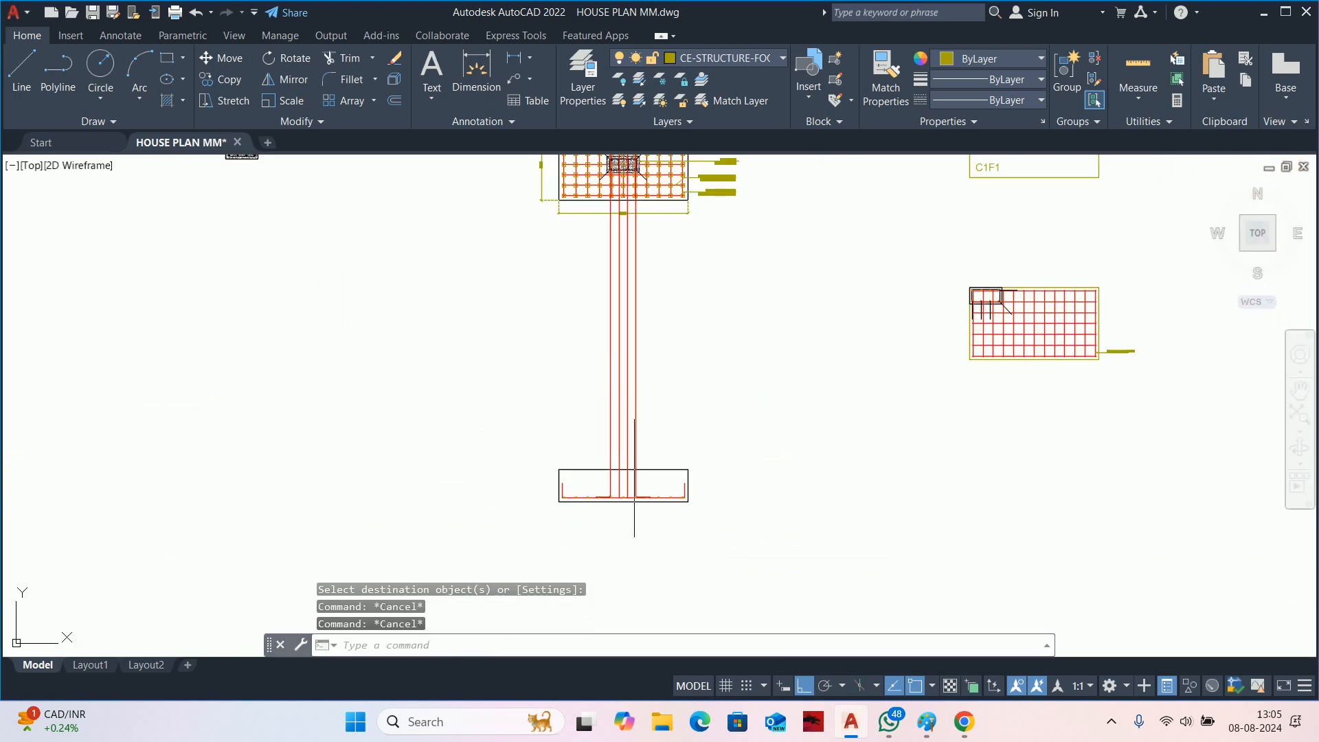
key("Escape")
Draw a horizontal tie line between the two outer column bars, level with the tops of their bends.
scroll(610, 499, "up", 2)
scroll(610, 492, "up", 3)
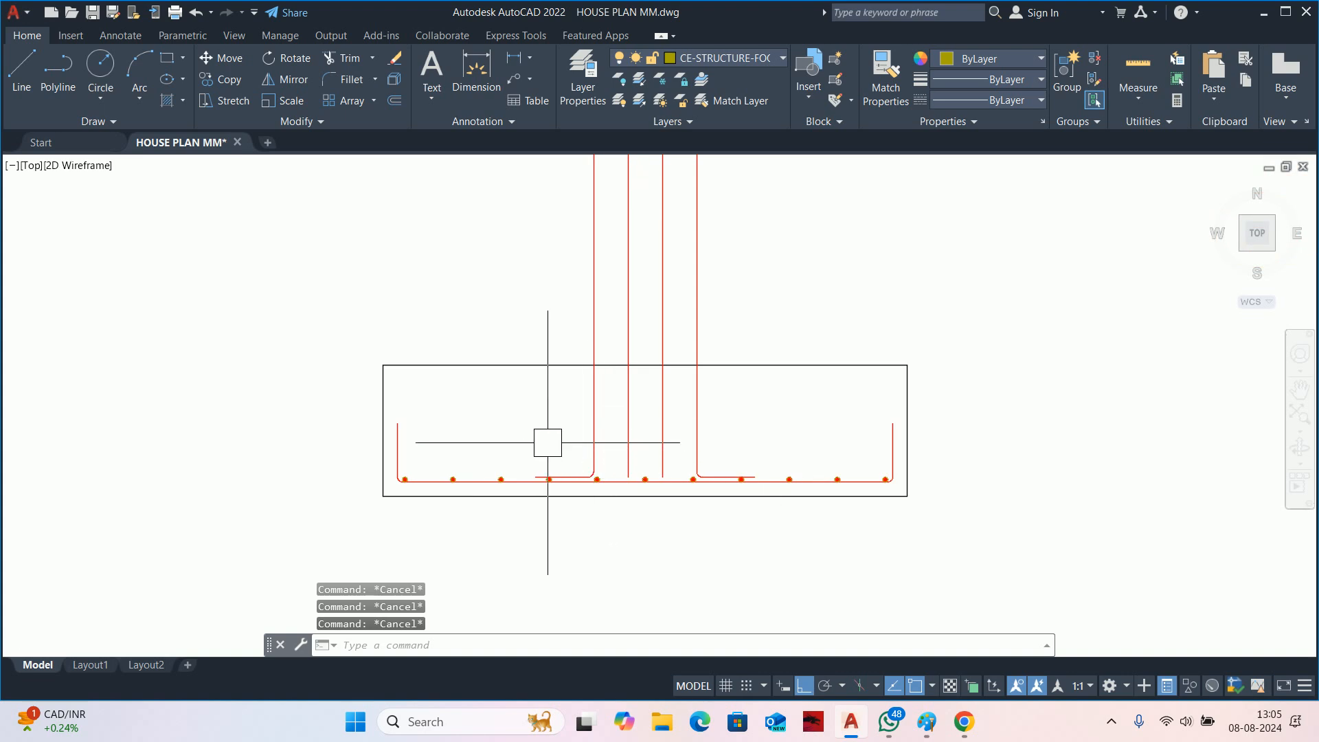
scroll(550, 441, "up", 2)
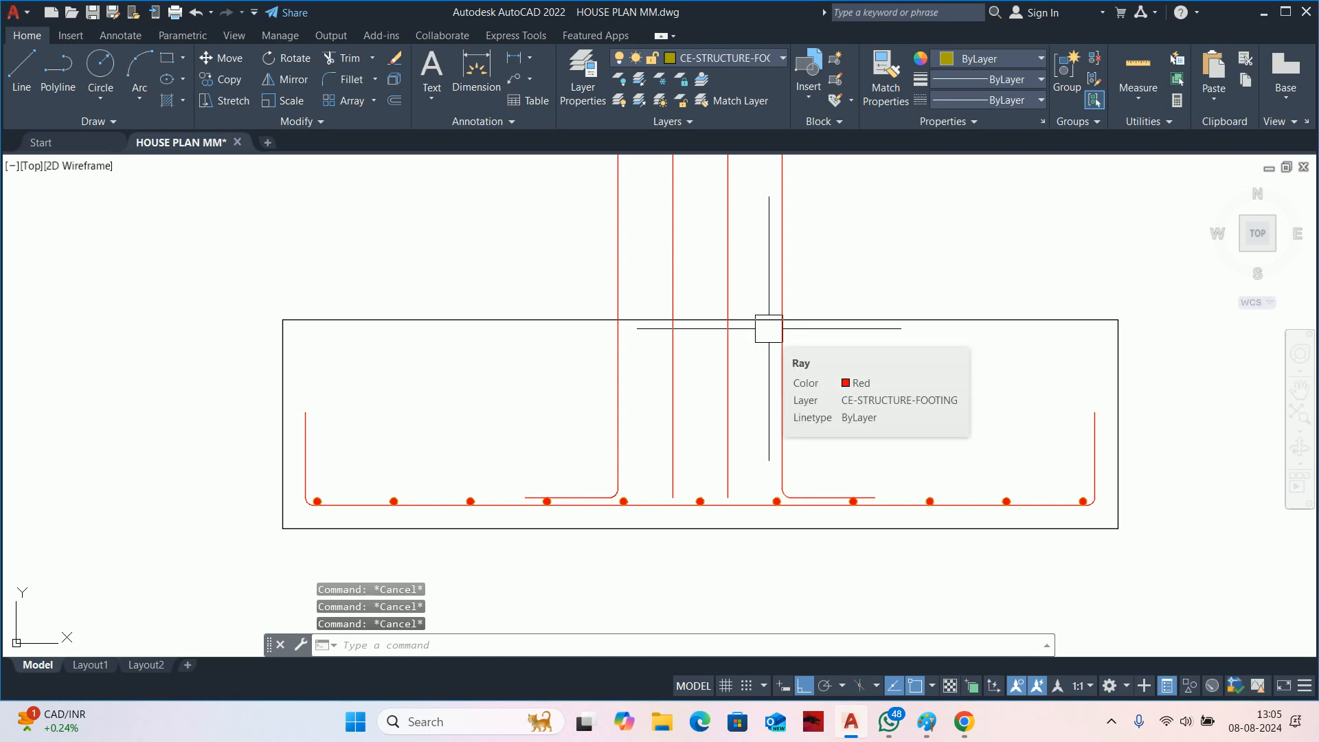
type("l")
key("Return")
scroll(605, 479, "up", 2)
left_click(625, 494)
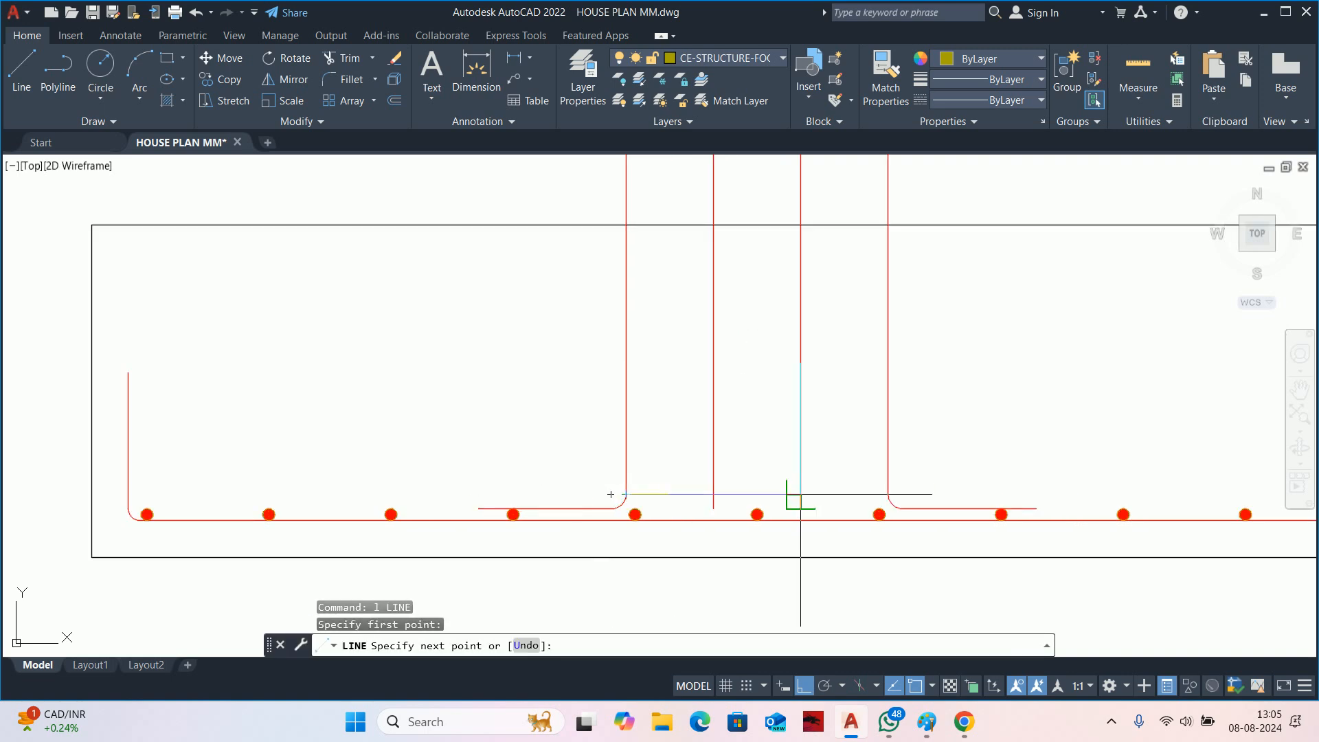
left_click(888, 494)
key("Escape")
key("Escape")
Stretch the tie line's right end 8 mm outward past the right outer column bar.
scroll(846, 493, "up", 2)
left_click(860, 497)
middle_click_drag(954, 496, 684, 455)
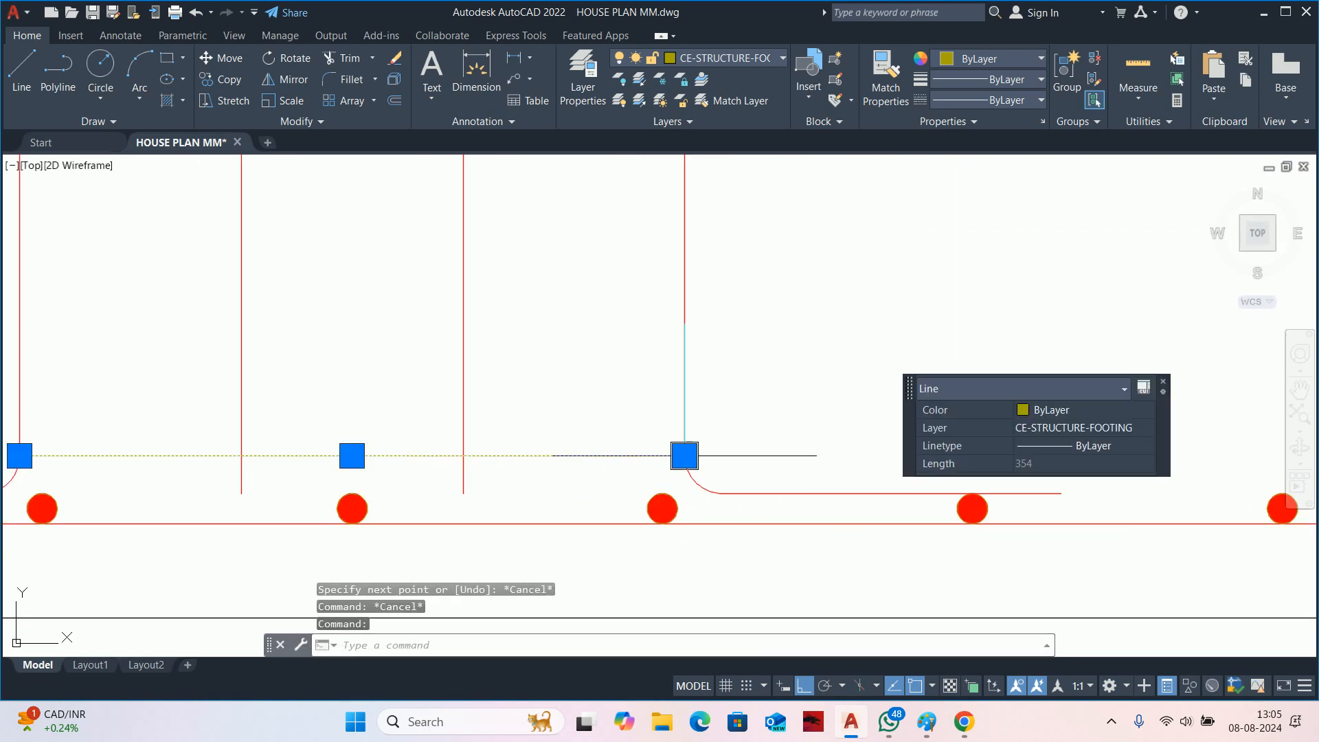
left_click(684, 456)
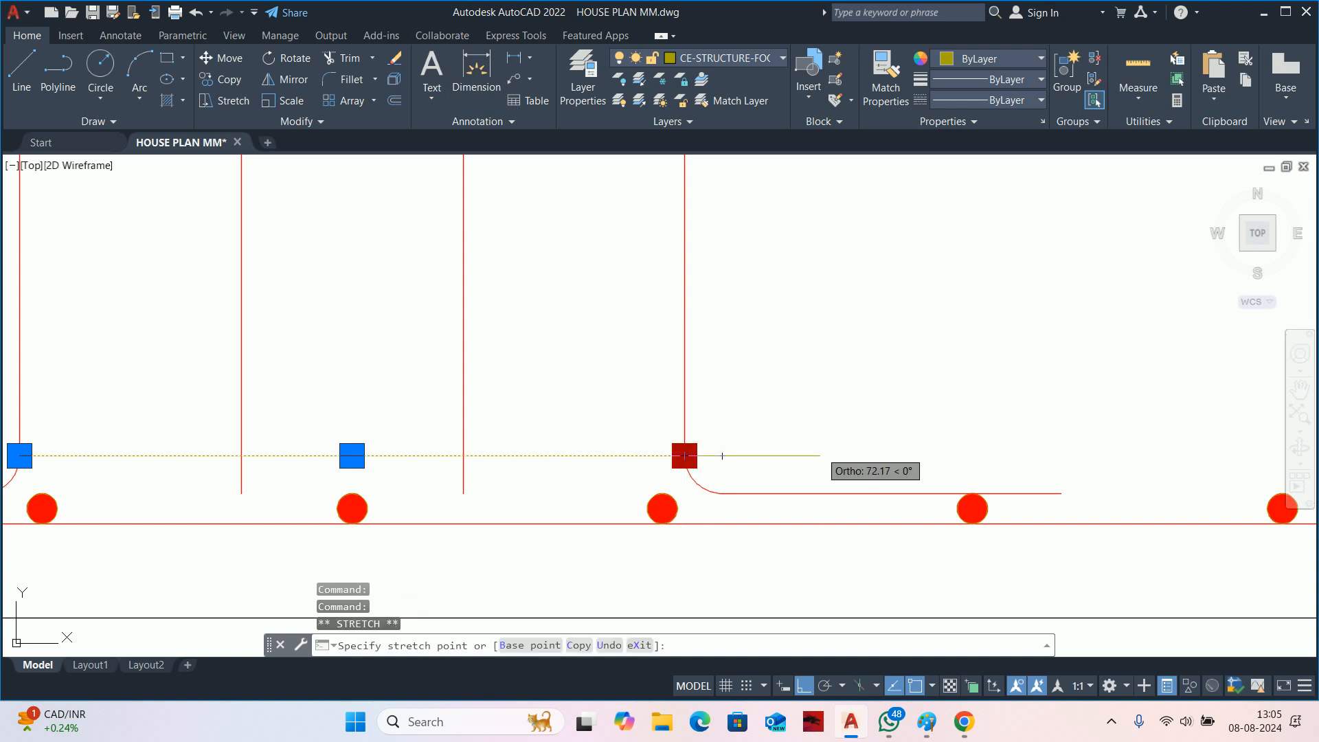
key("Escape")
key("Escape")
scroll(718, 515, "down", 2)
Stretch the tie line's left end 8 mm outward past the left outer column bar.
left_click(576, 428)
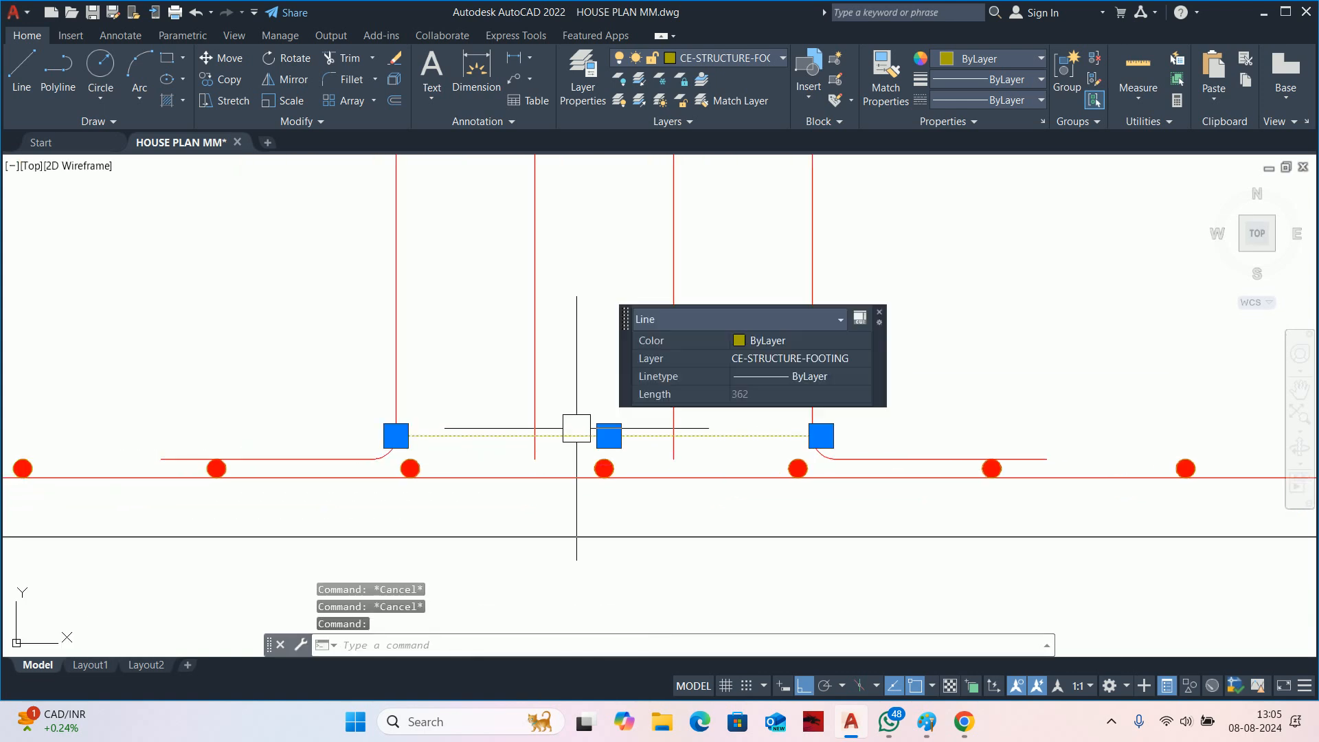
scroll(421, 437, "up", 2)
left_click(381, 435)
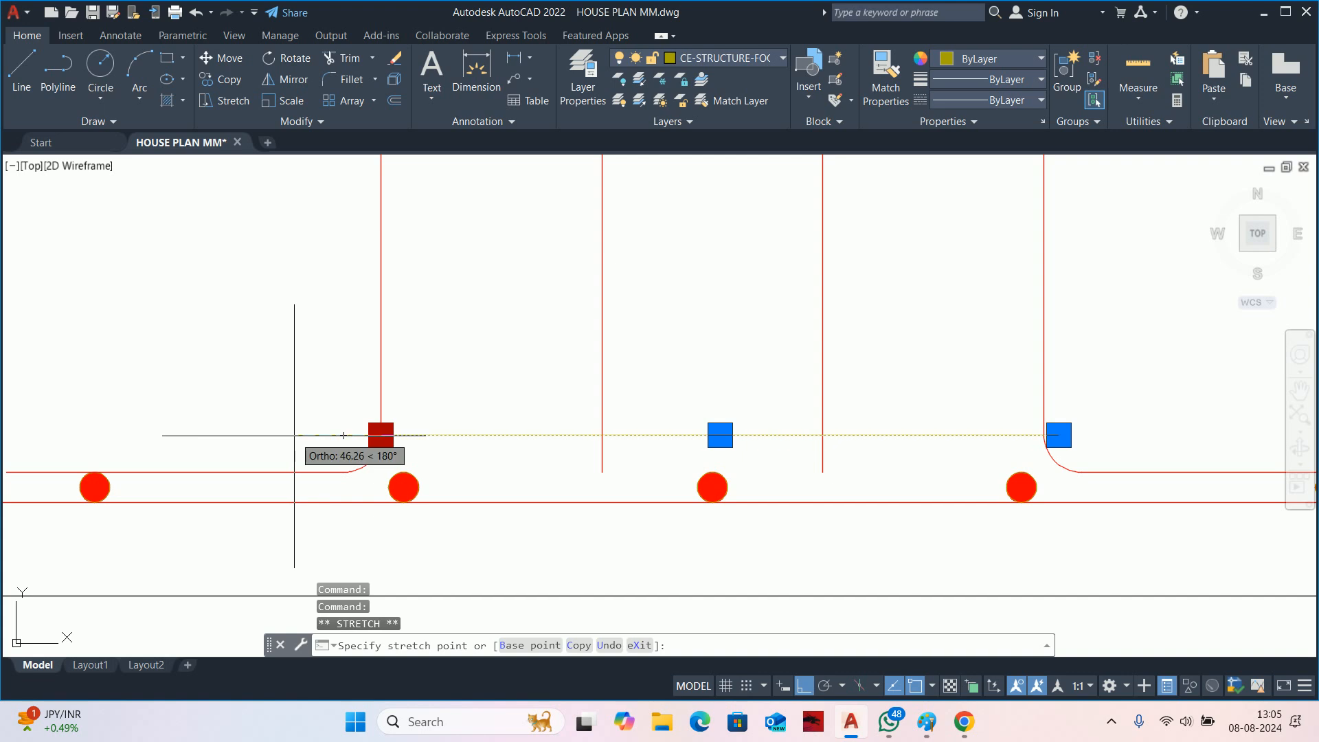
type("8")
key("Return")
key("Escape")
key("Escape")
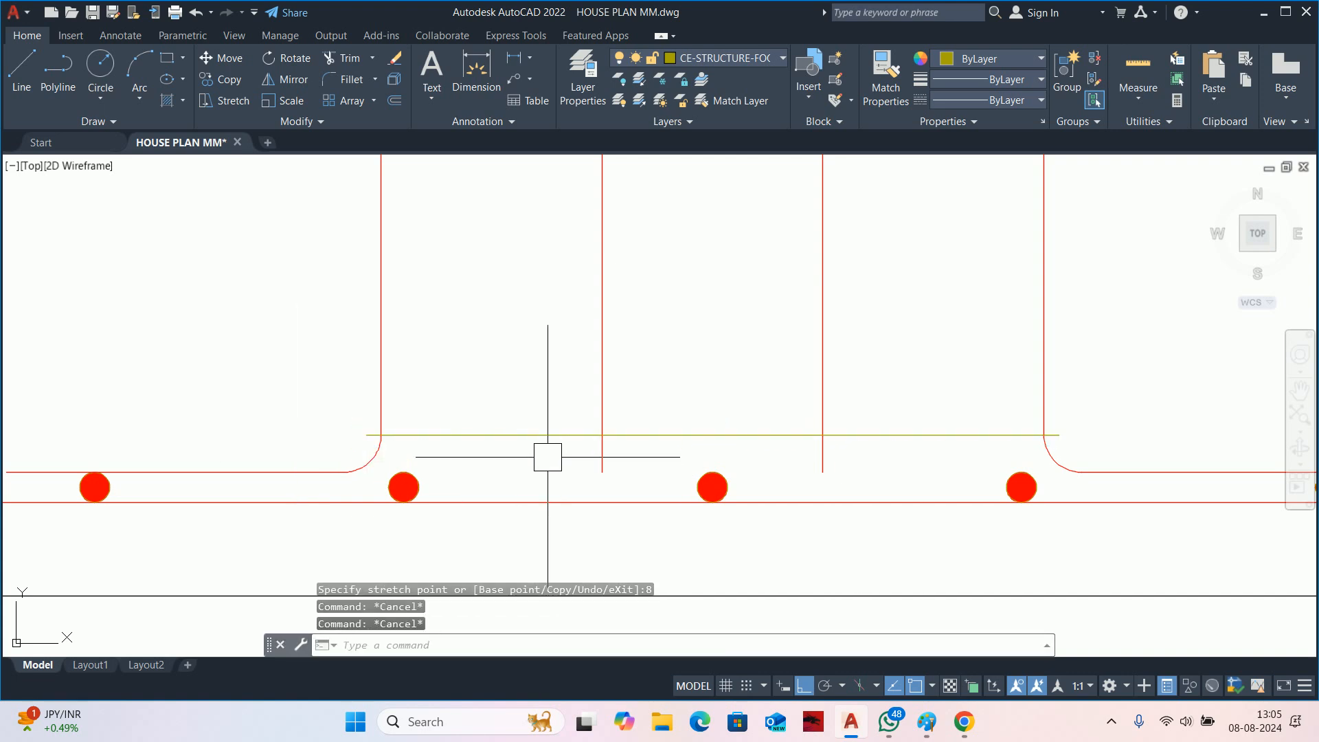
key("Escape")
Match the black footing outline's properties onto the horizontal tie line.
scroll(633, 481, "down", 2)
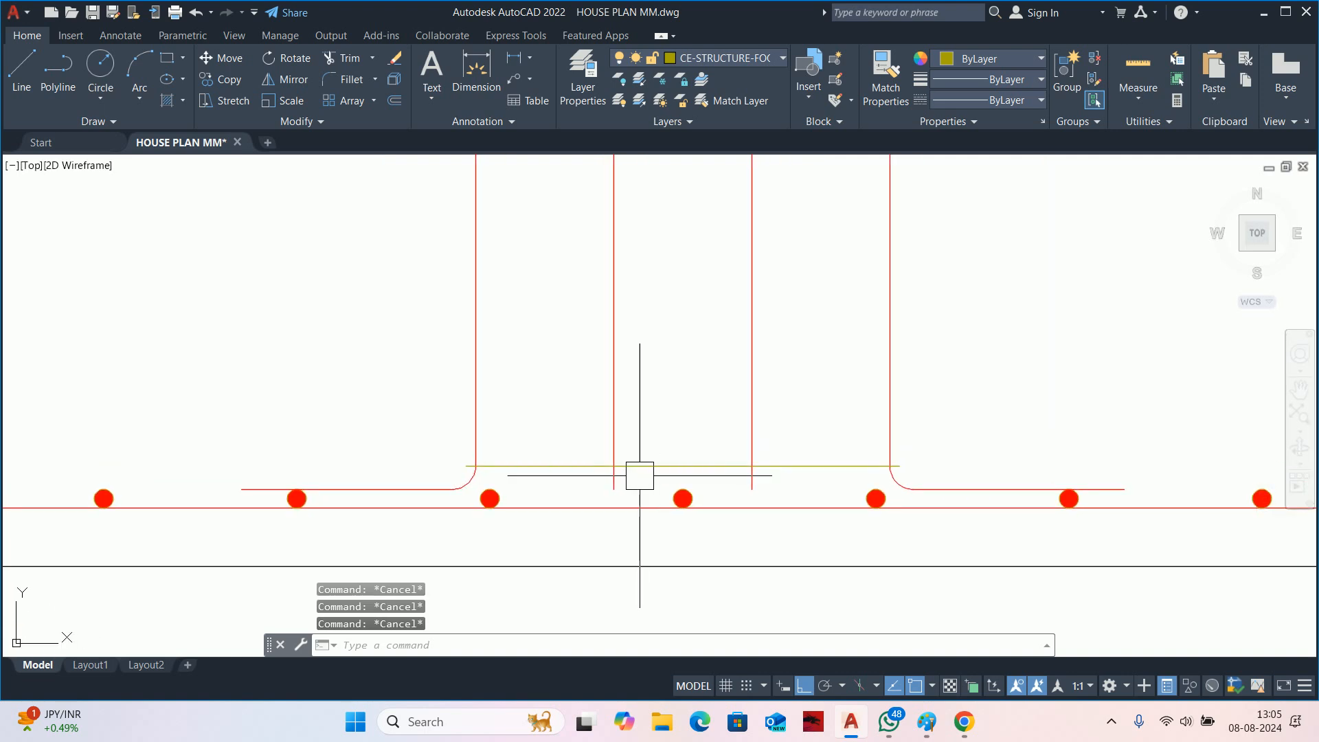
type("ma")
key("Return")
scroll(706, 509, "down", 3)
left_click(706, 491)
scroll(706, 492, "up", 3)
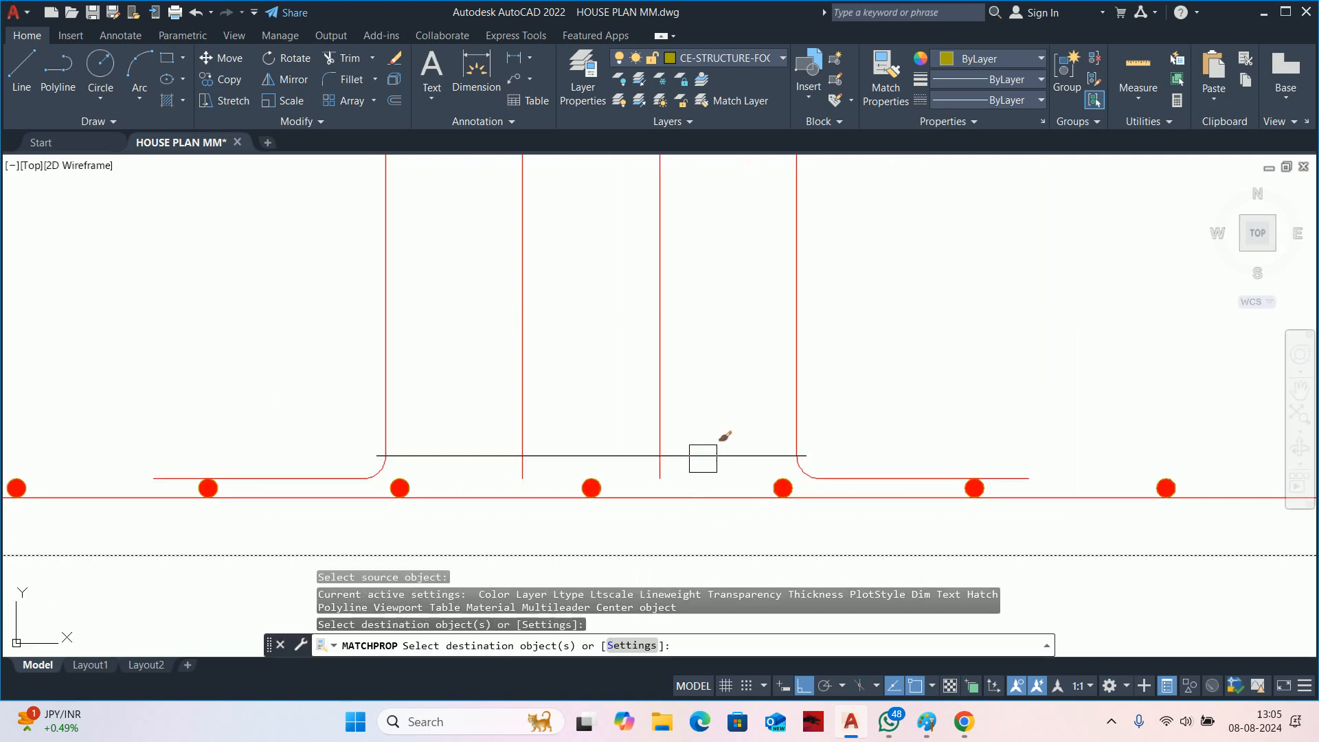
scroll(702, 458, "down", 3)
key("Escape")
key("Escape")
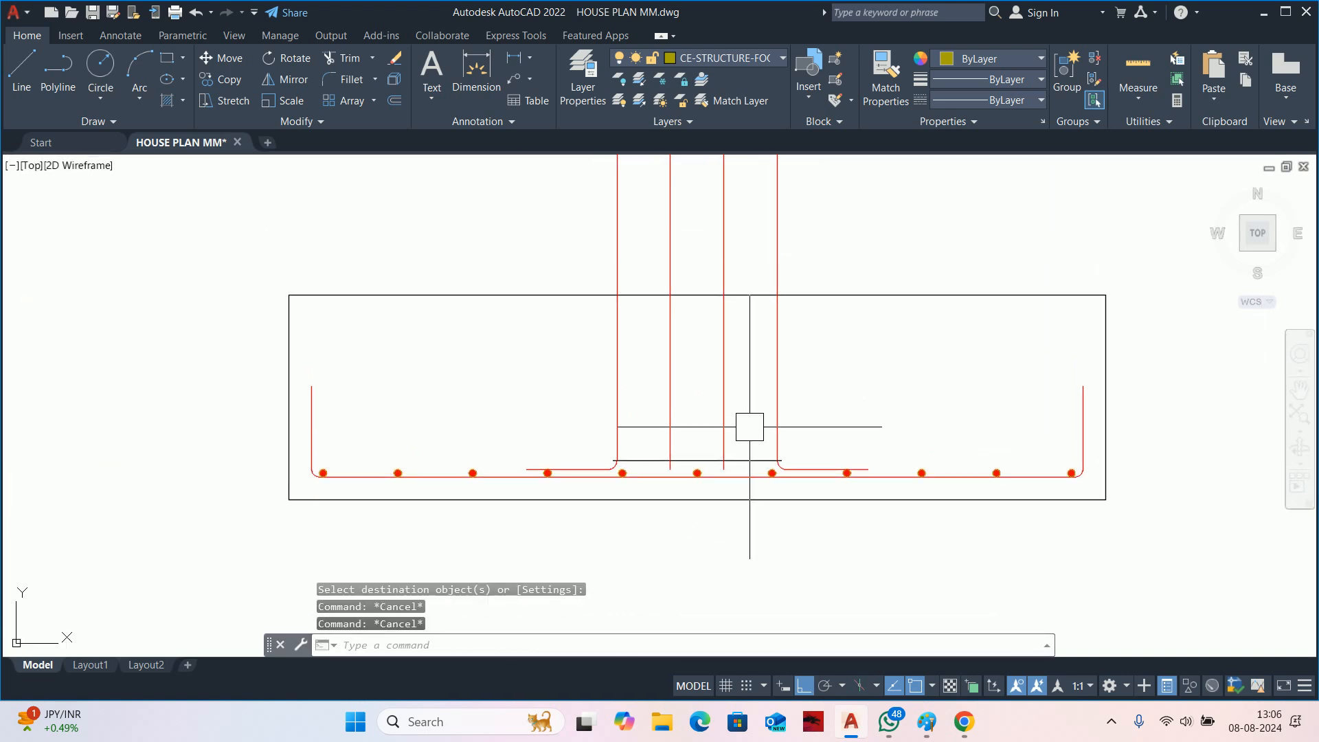
Create a rectangular array of the tie line and reduce it to a single column.
type("ar")
key("Return")
scroll(749, 426, "up", 4)
left_click(750, 471)
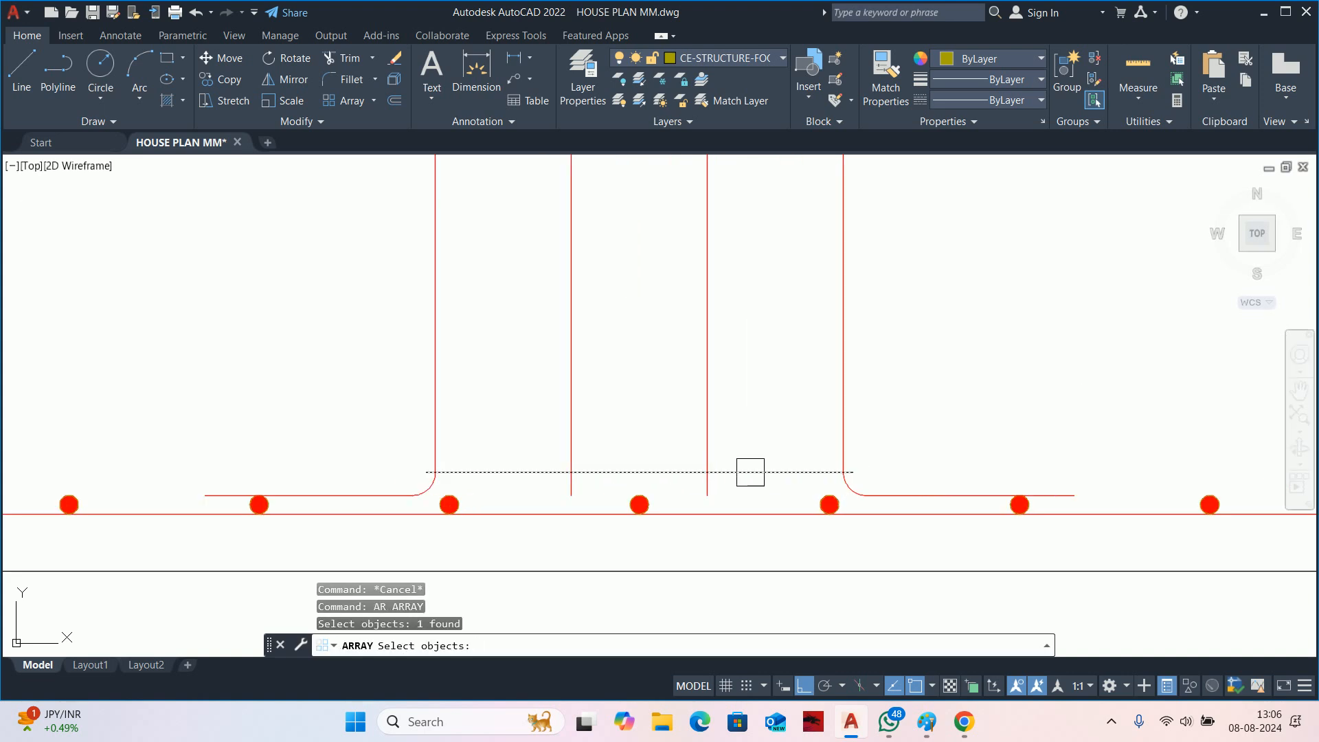
key("Return")
type("r")
key("Return")
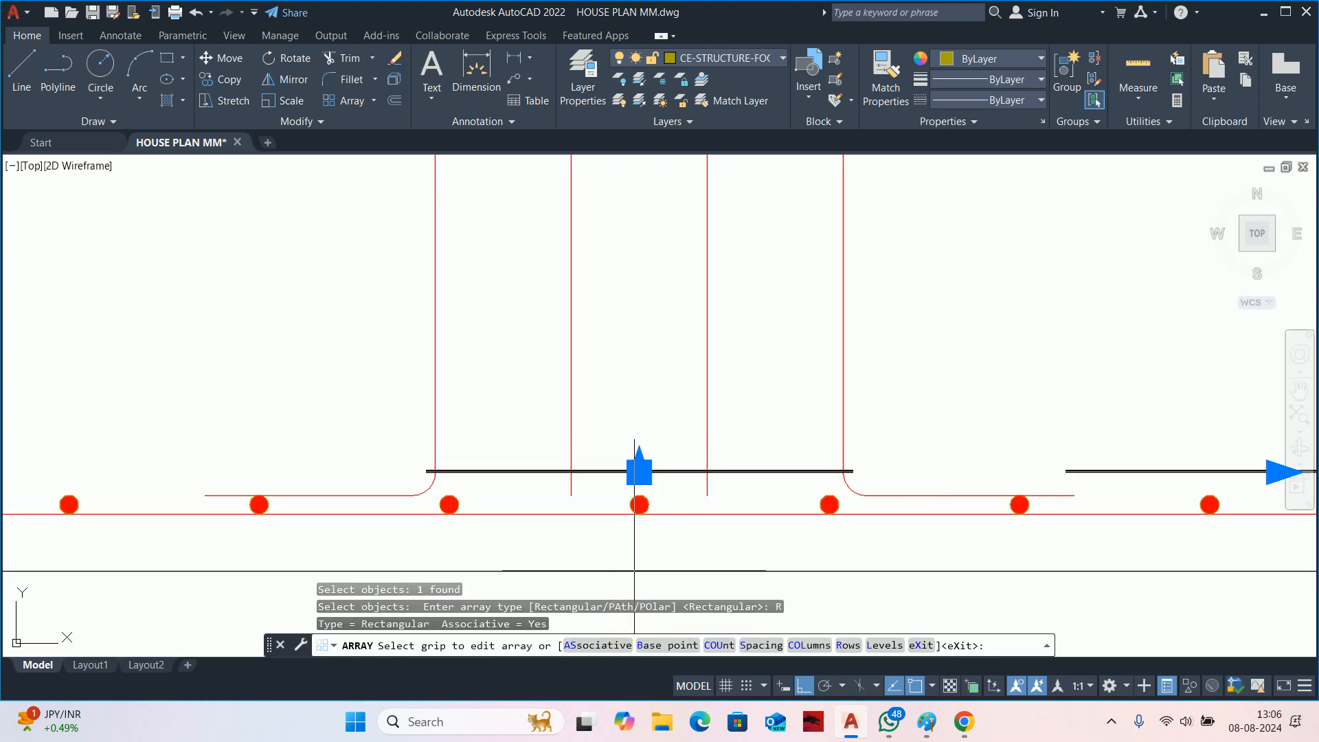
scroll(736, 480, "down", 4)
scroll(1007, 474, "down", 3)
left_click(1114, 474)
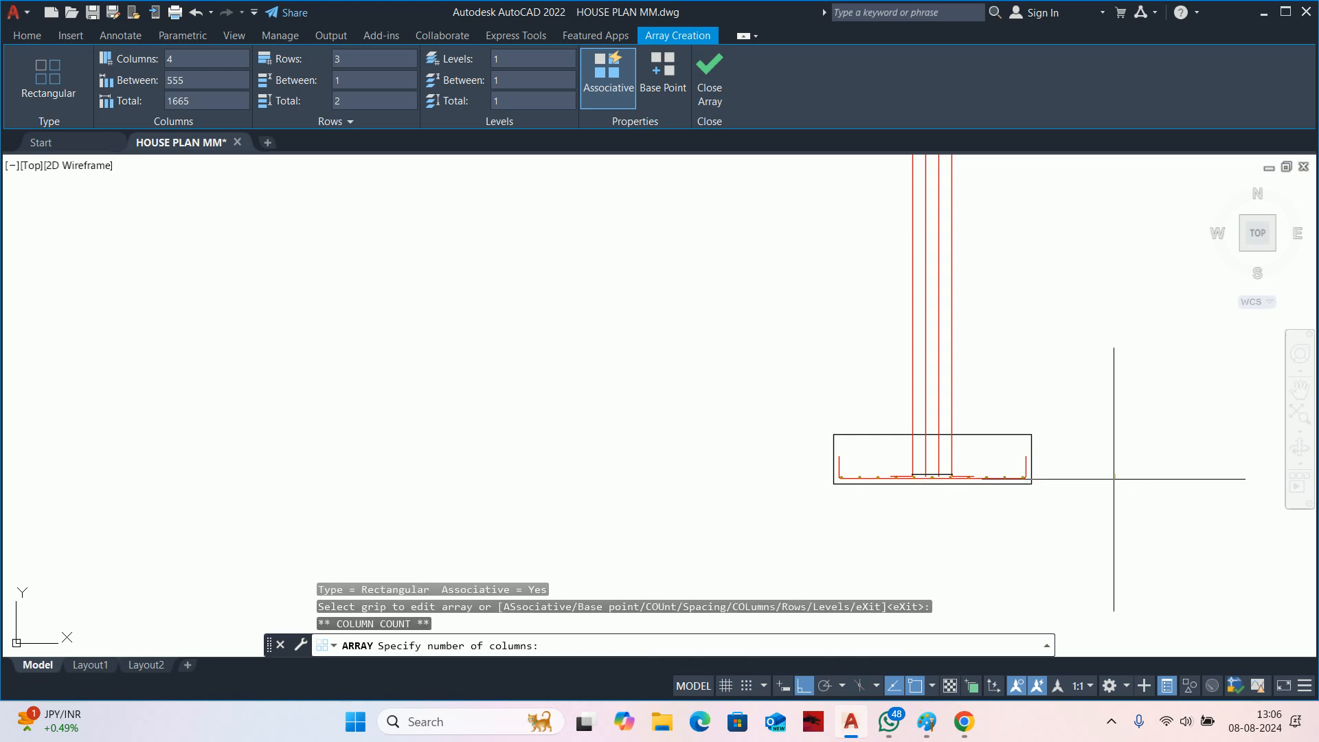
scroll(933, 474, "up", 5)
scroll(1033, 459, "up", 4)
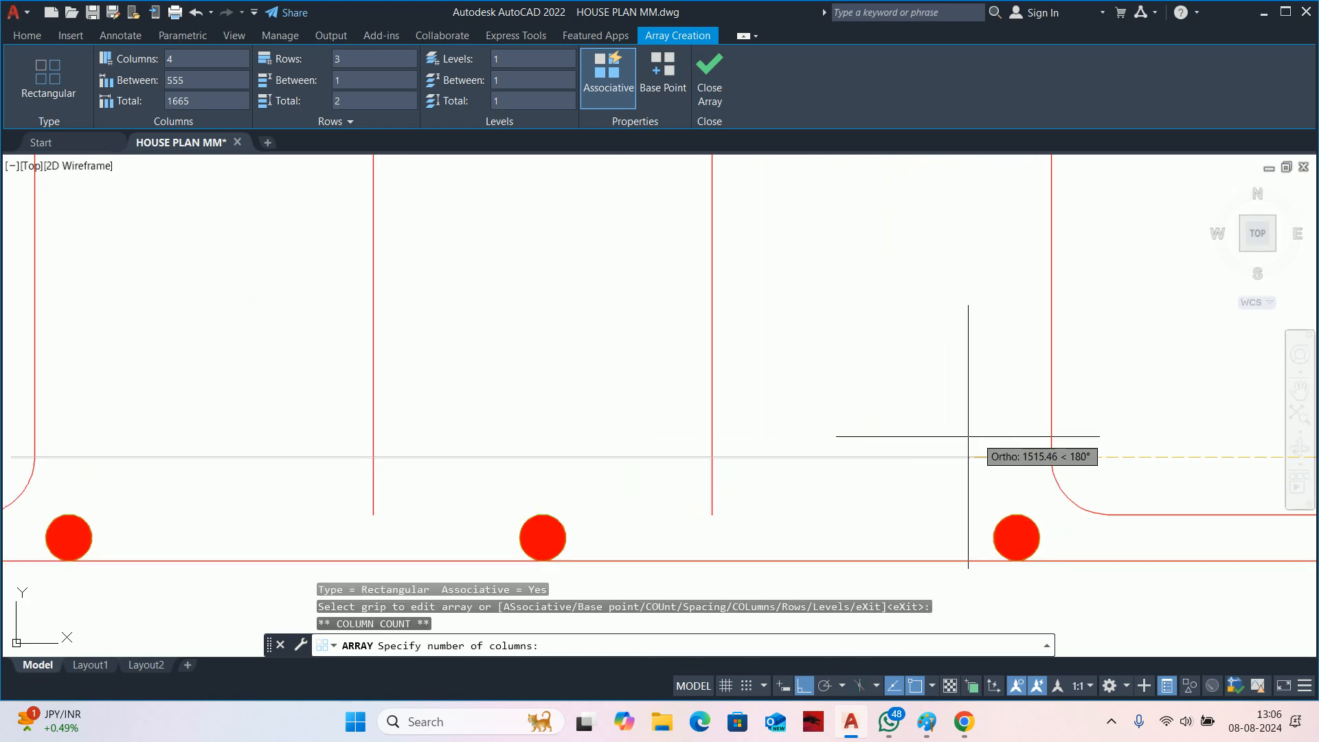
left_click(608, 454)
Give the tie array four rows running up the column, spaced 150 mm apart.
scroll(542, 454, "up", 4)
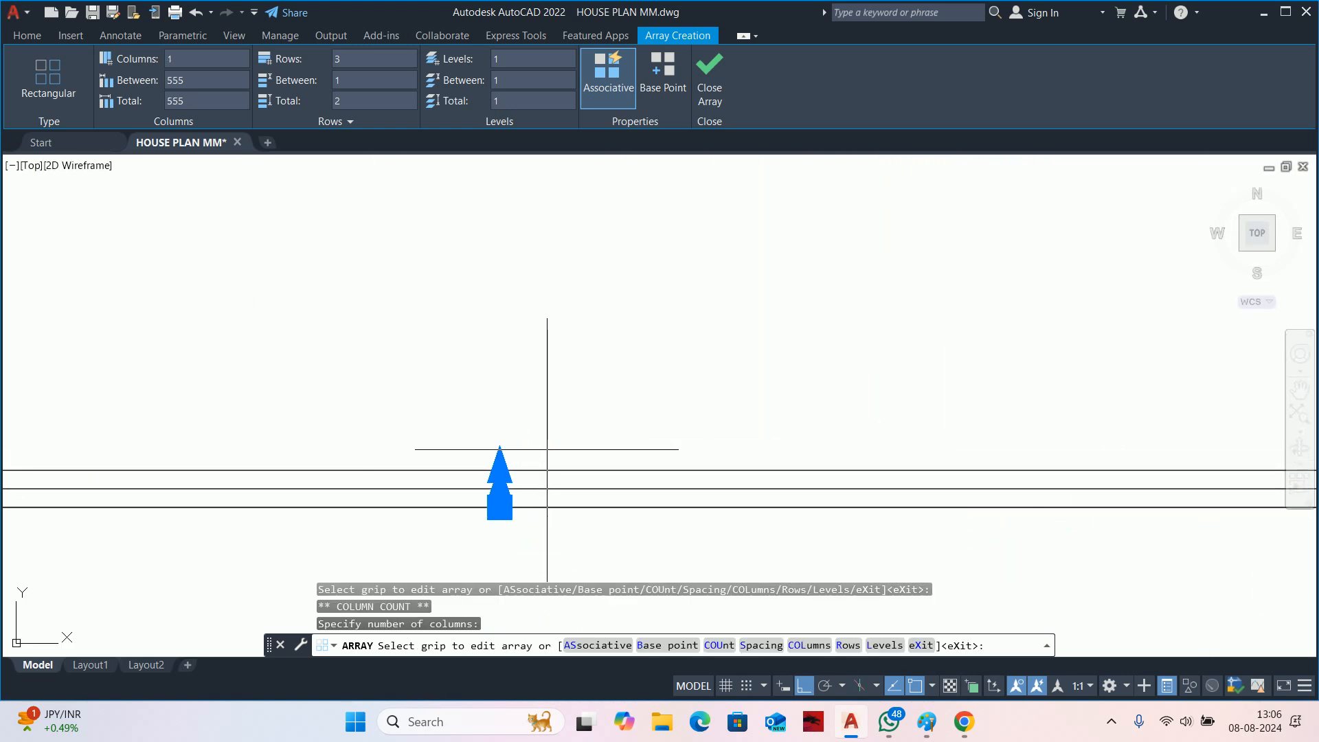
left_click(542, 446)
scroll(633, 201, "up", 2)
scroll(633, 202, "down", 5)
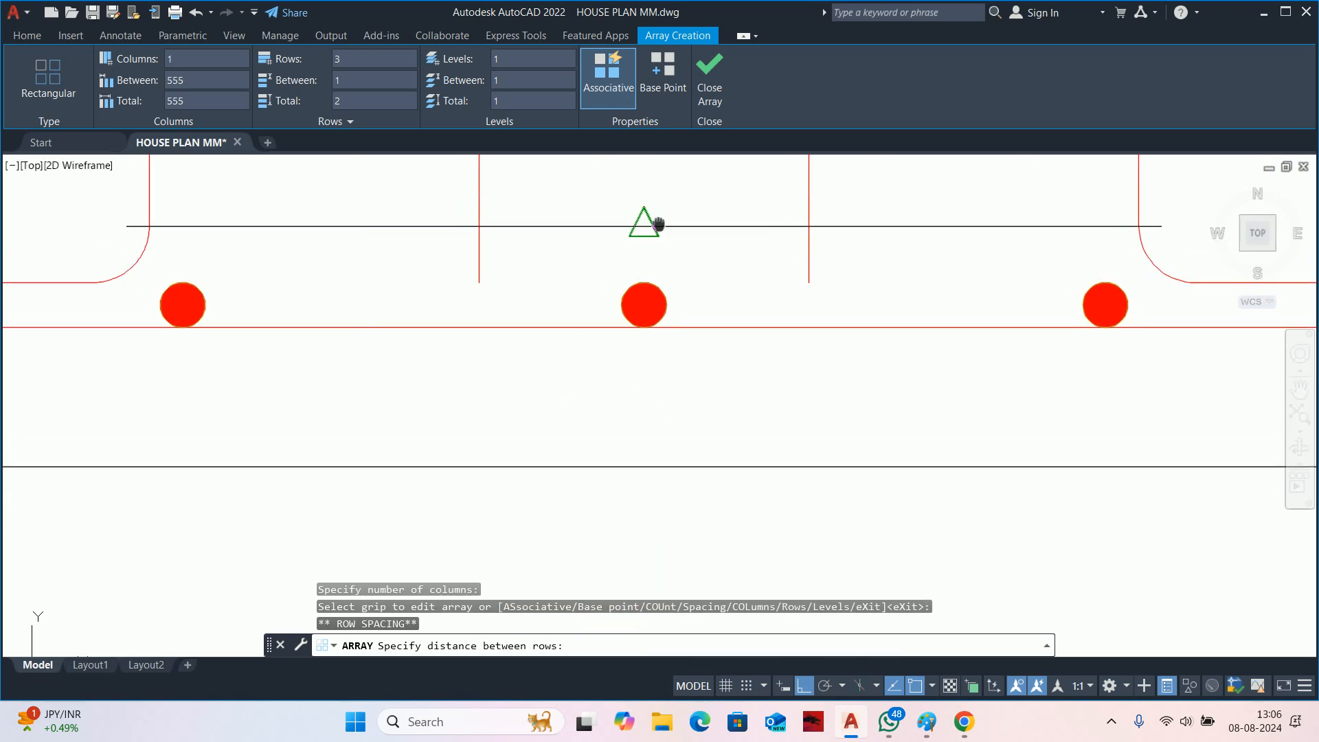
left_click(656, 481)
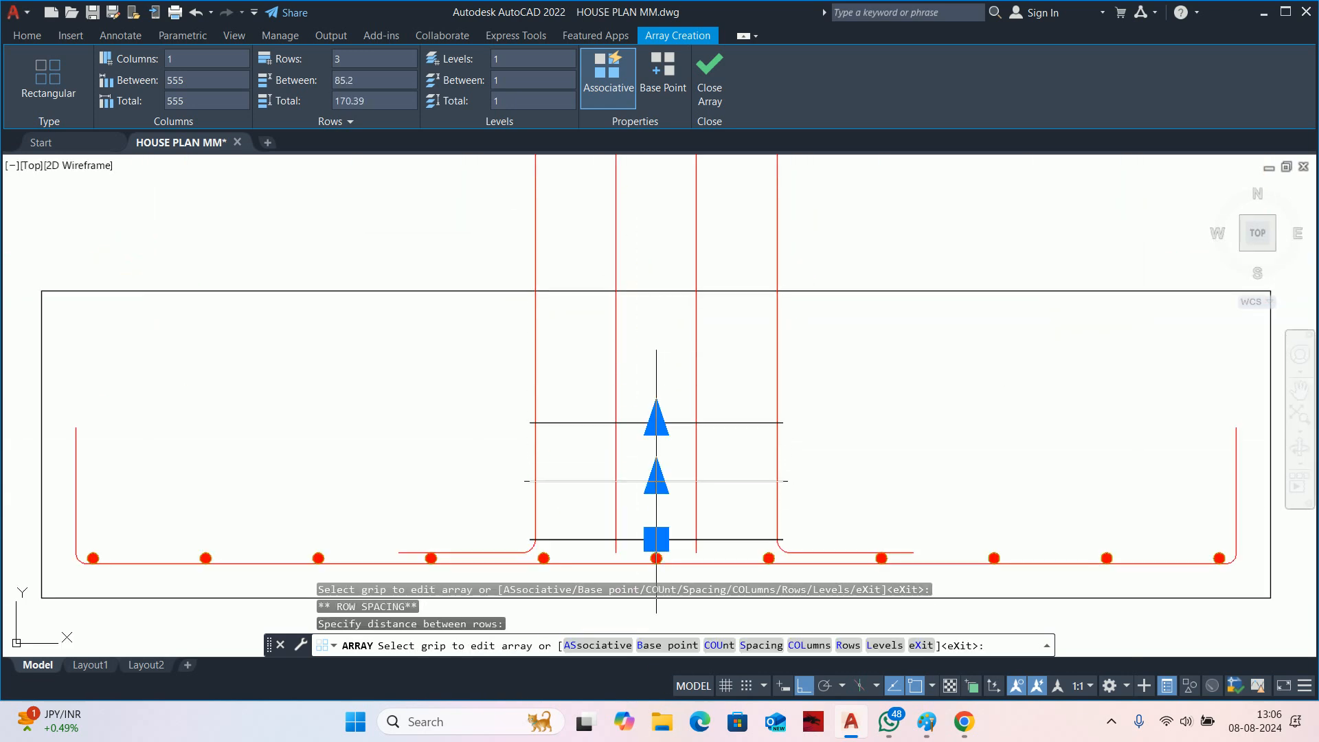
left_click(656, 419)
left_click(658, 364)
middle_click_drag(616, 421, 688, 381)
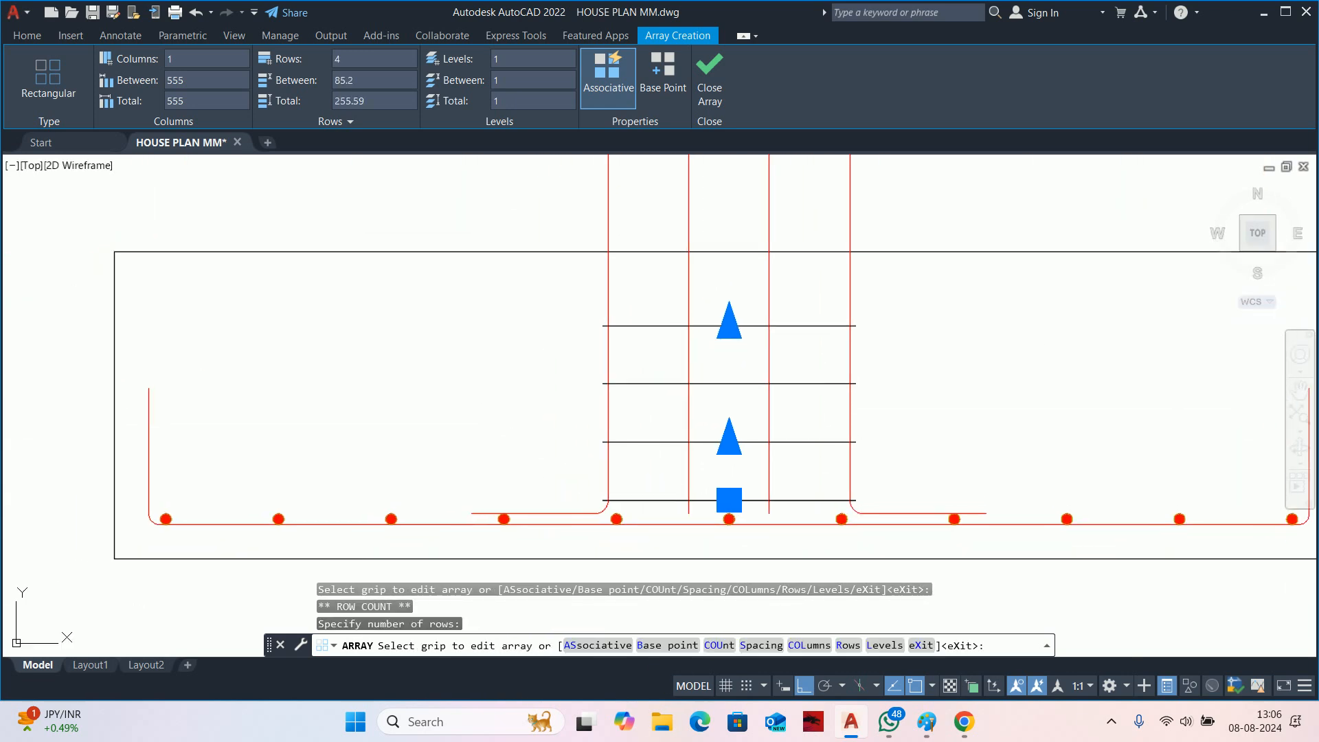
left_click(389, 89)
type("150")
key("Return")
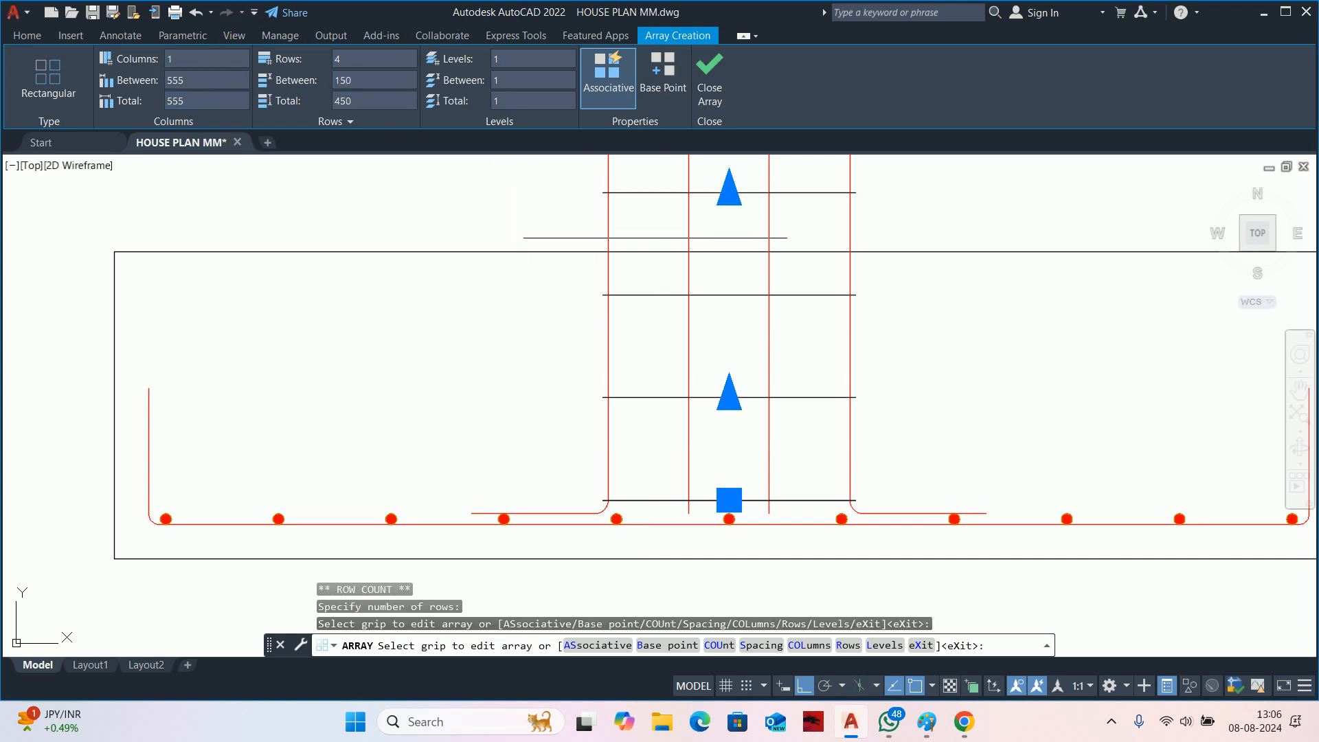
Extend the tie array upward along the column bars to eight rows.
scroll(628, 407, "down", 5)
scroll(630, 395, "up", 4)
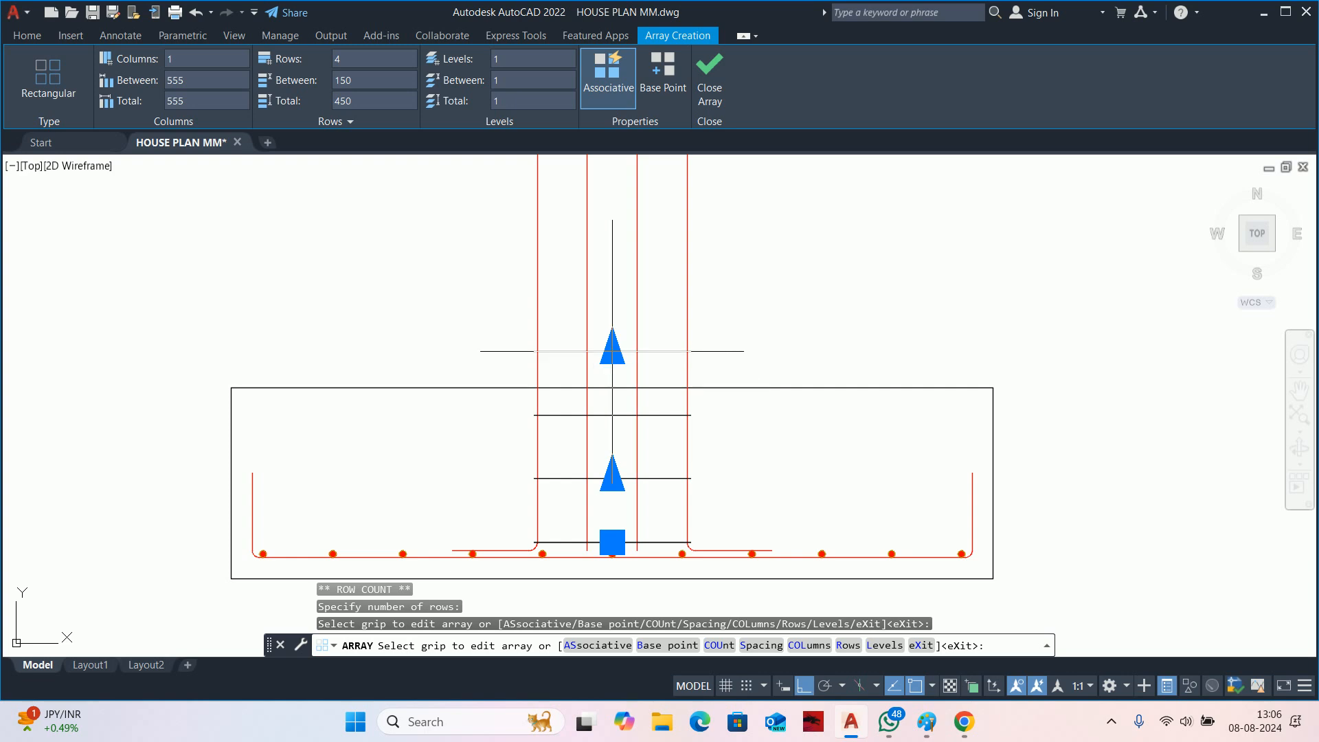
left_click(612, 351)
scroll(577, 223, "down", 1)
middle_click_drag(576, 223, 604, 389)
left_click(537, 279)
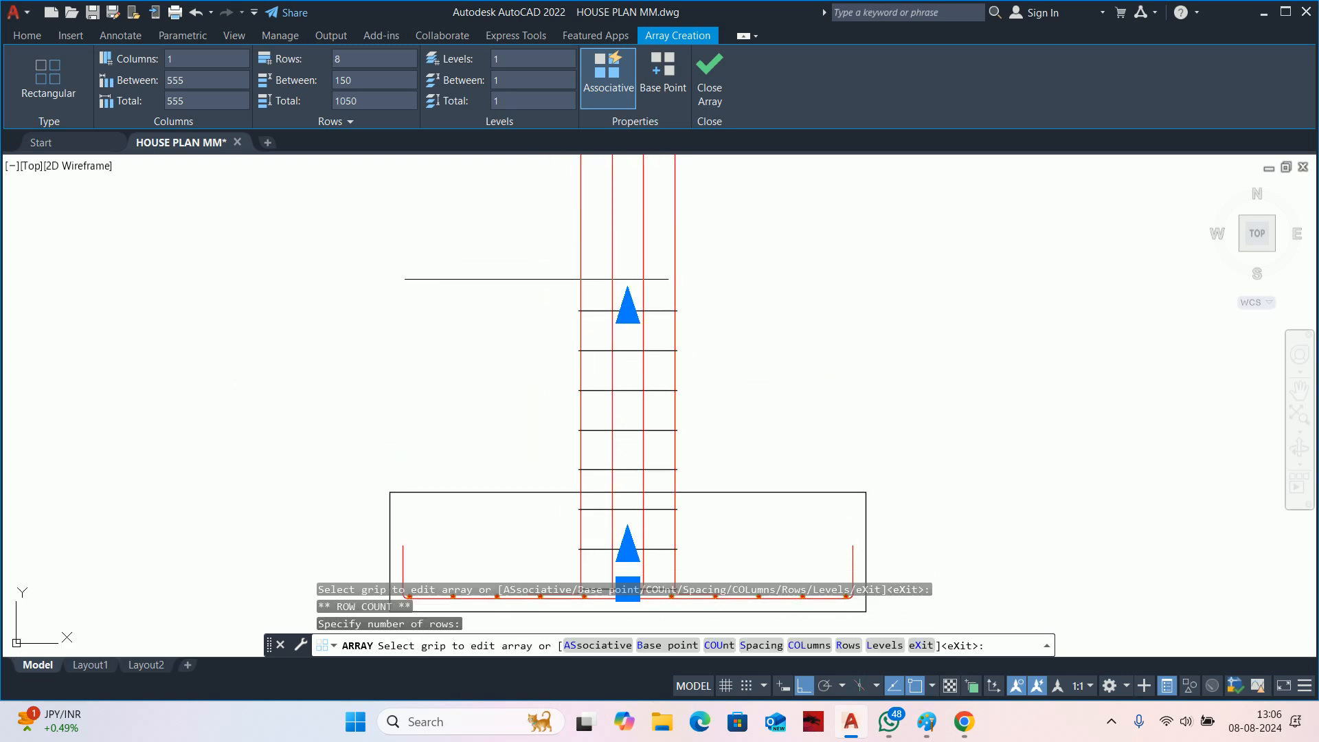
Examine the typical section of footing for its plinth level, ground level and column height dimensions.
scroll(536, 279, "down", 3)
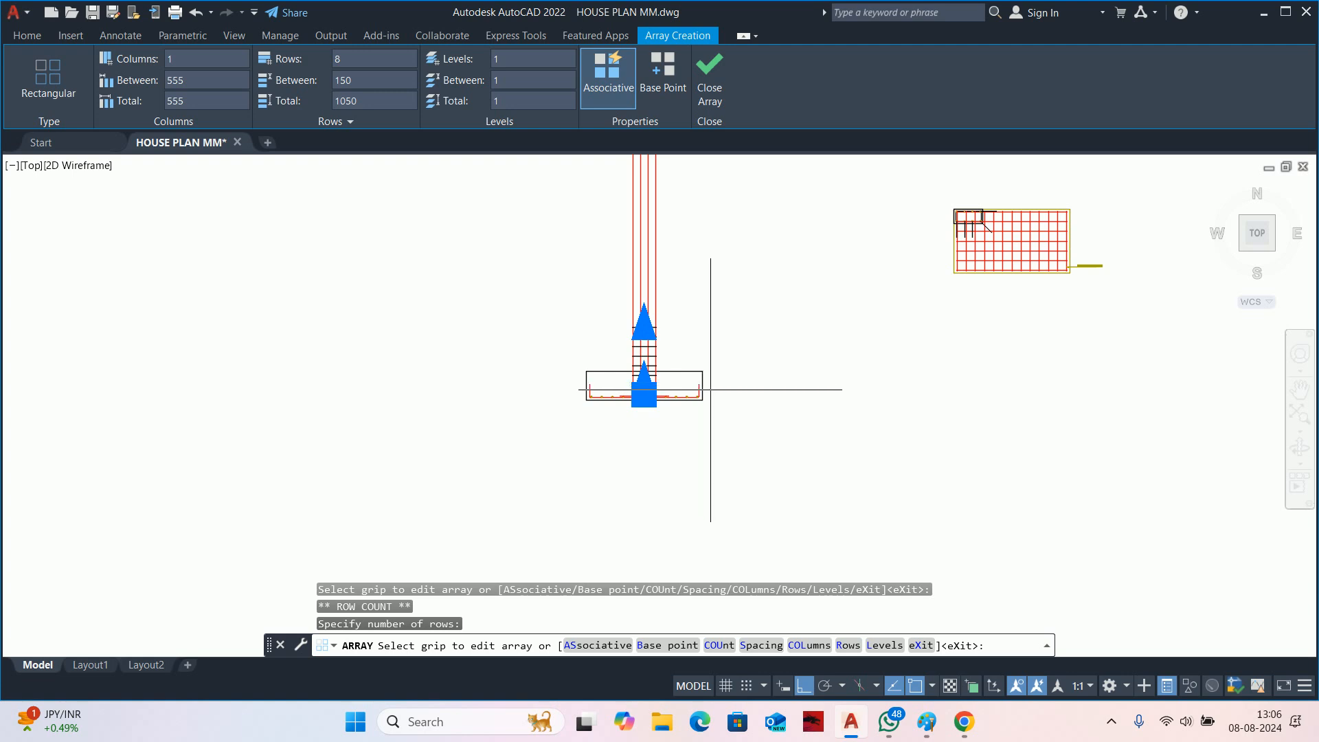
scroll(711, 375, "down", 6)
scroll(539, 301, "up", 6)
middle_click_drag(499, 264, 668, 656)
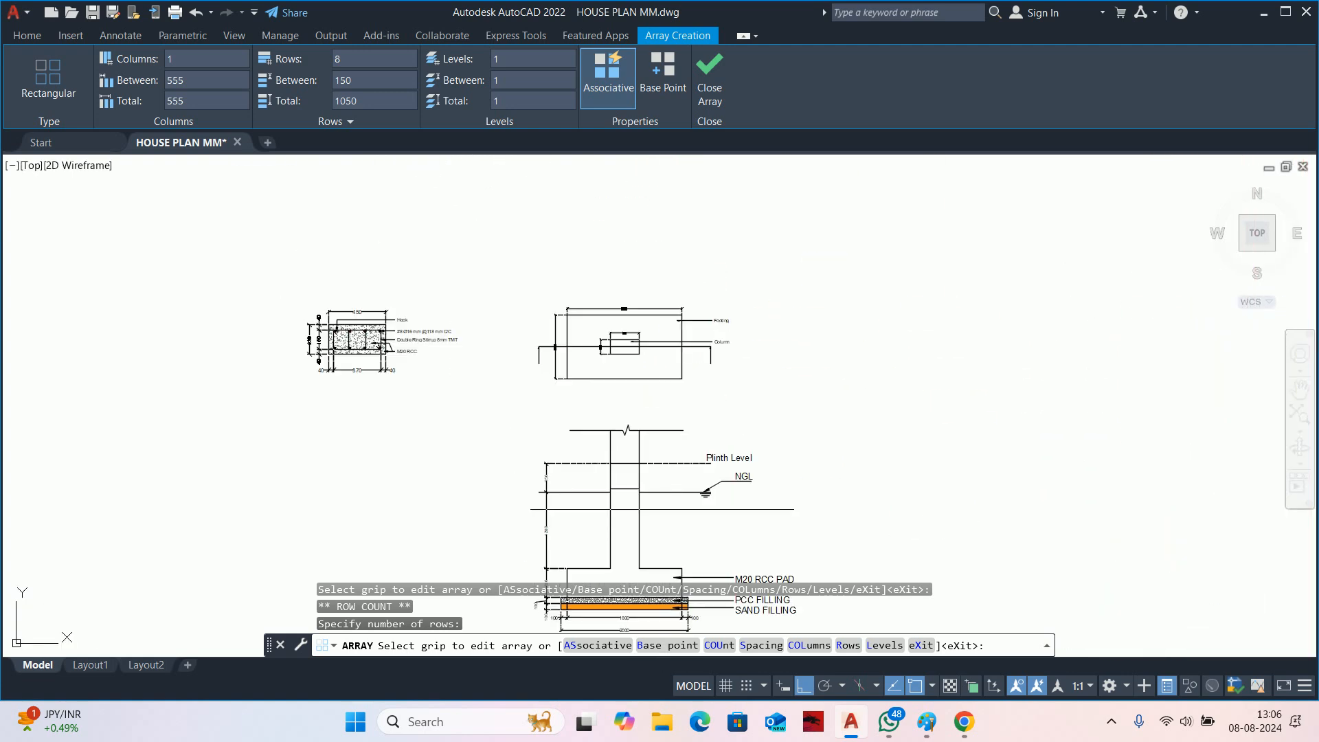
middle_click_drag(657, 551, 662, 454)
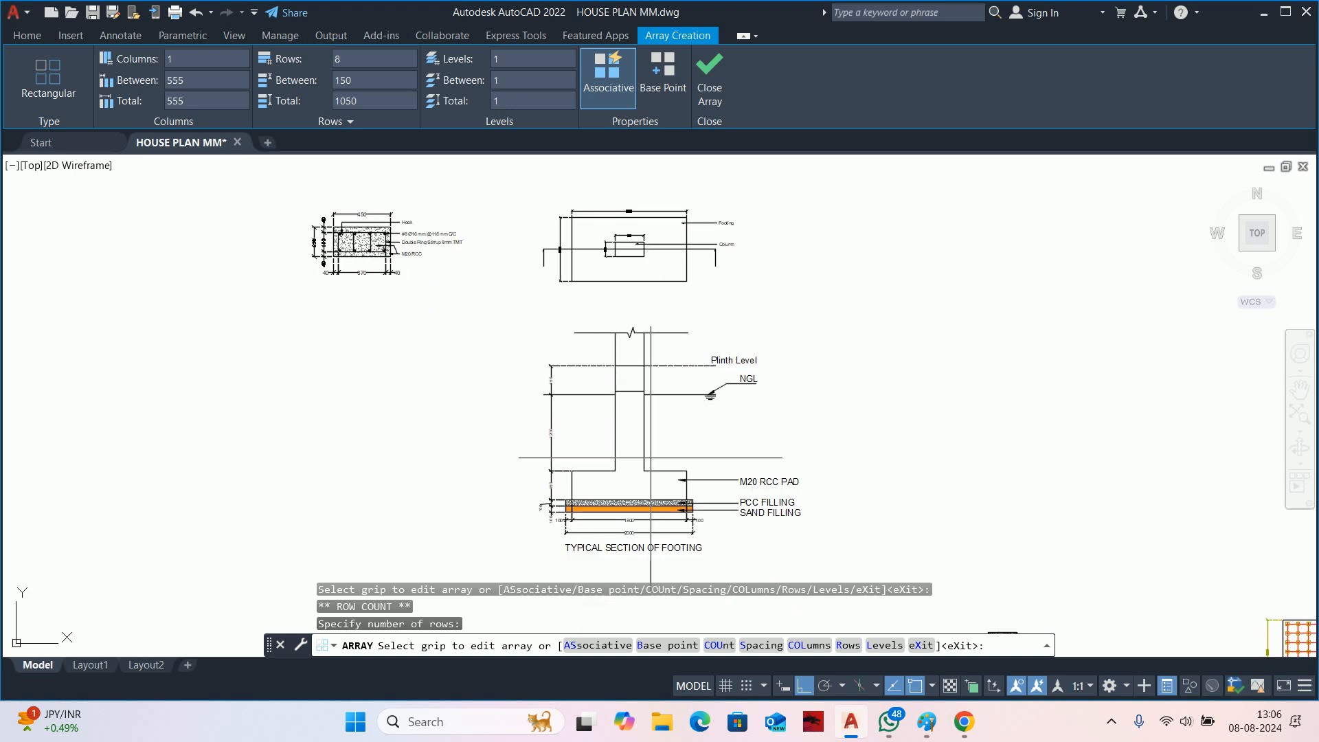
scroll(656, 460, "up", 2)
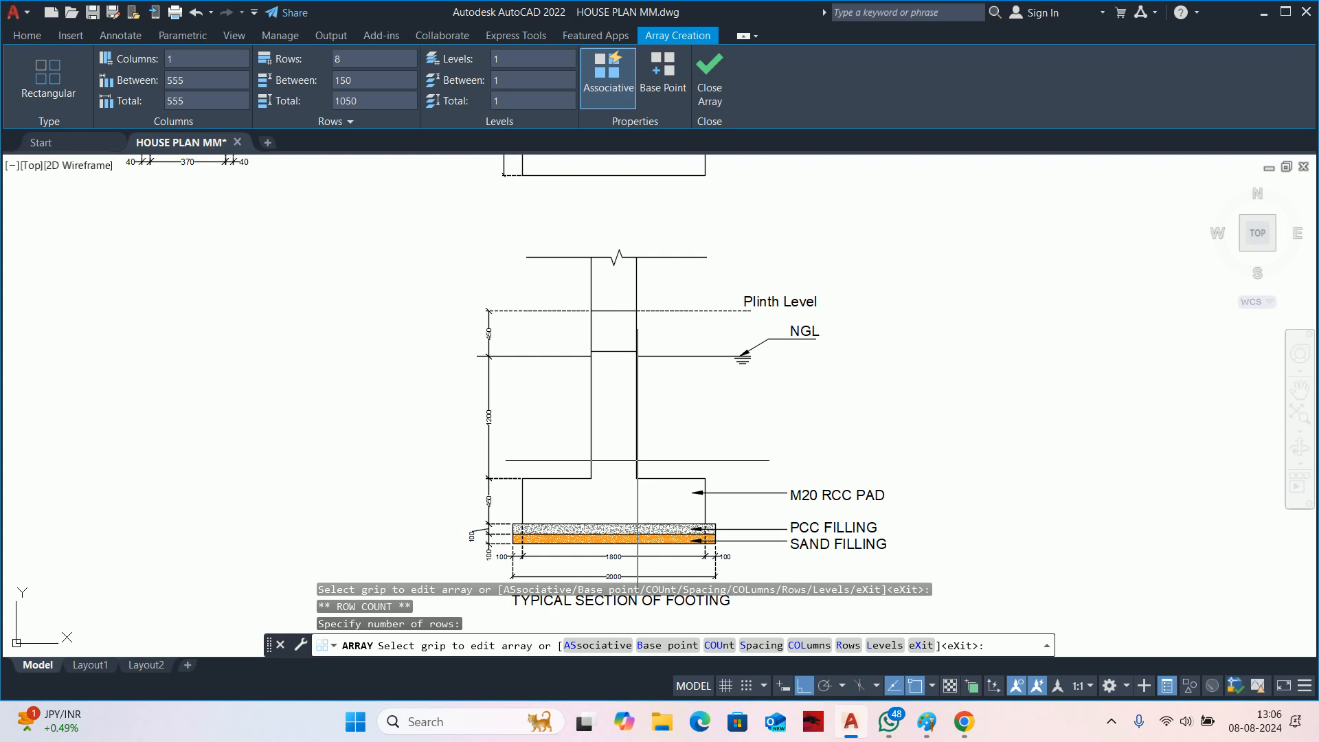
middle_click_drag(639, 426, 641, 520)
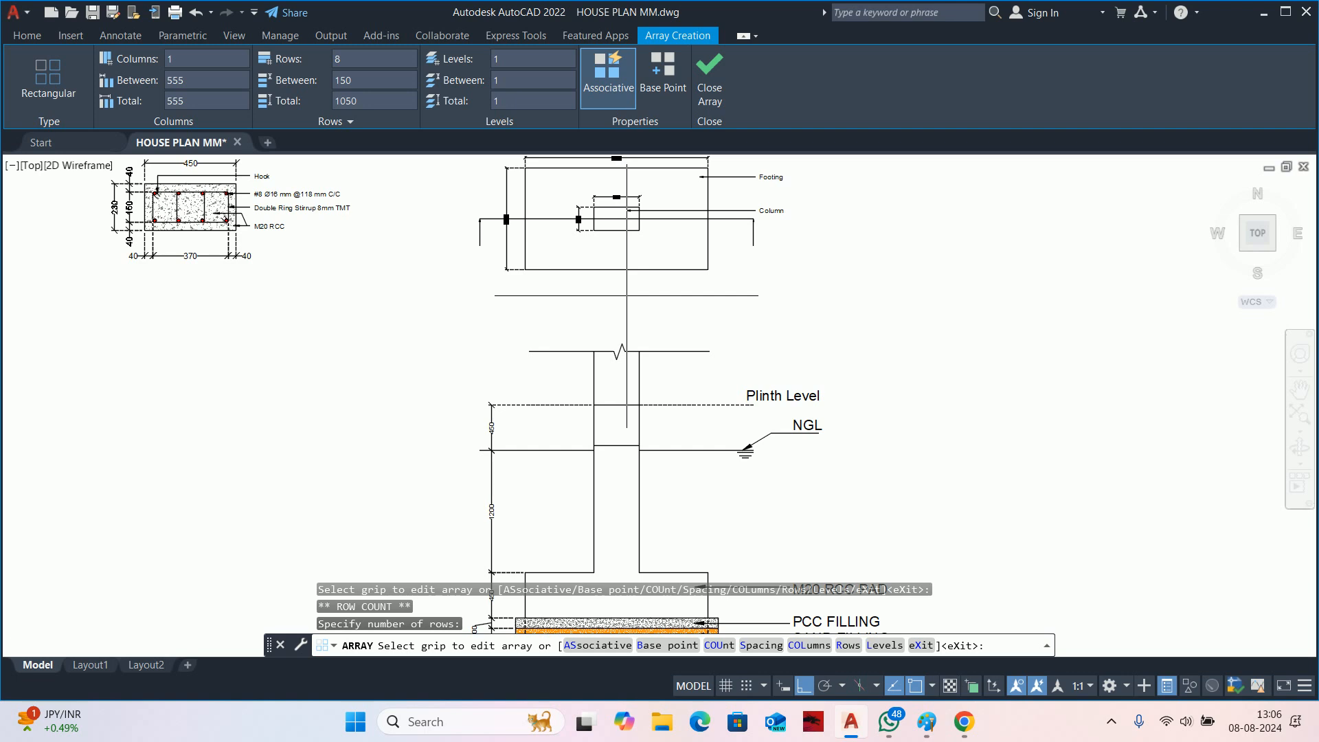
scroll(627, 295, "up", 2)
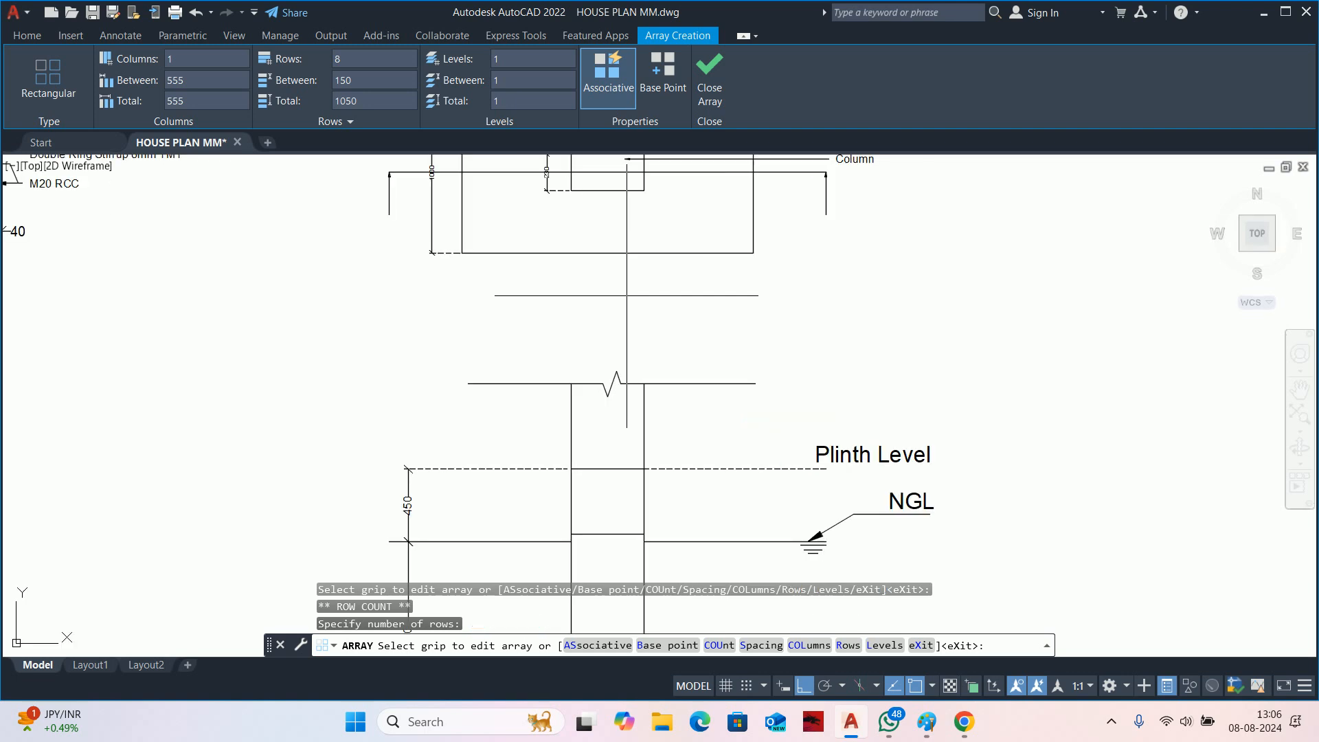
Try a total row distance of 1200 for the stirrup array at the column base.
scroll(627, 295, "down", 5)
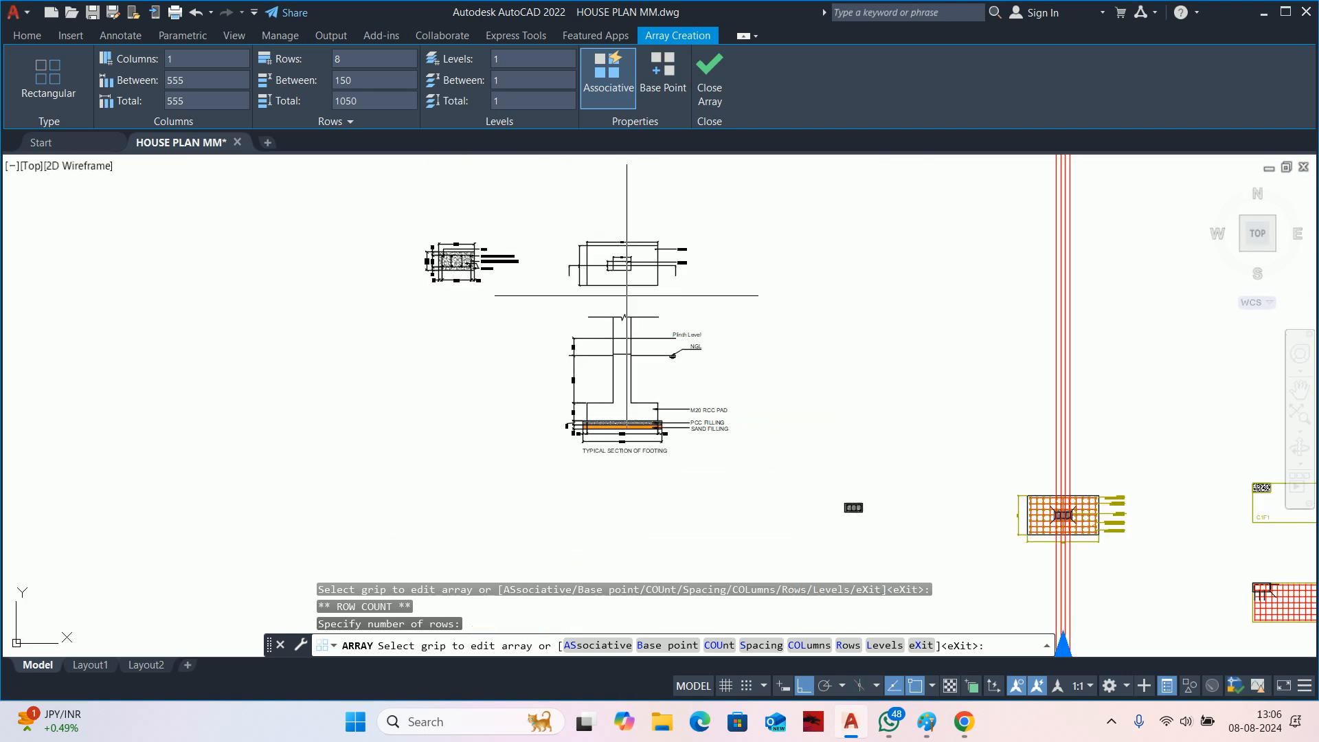
scroll(795, 446, "up", 6)
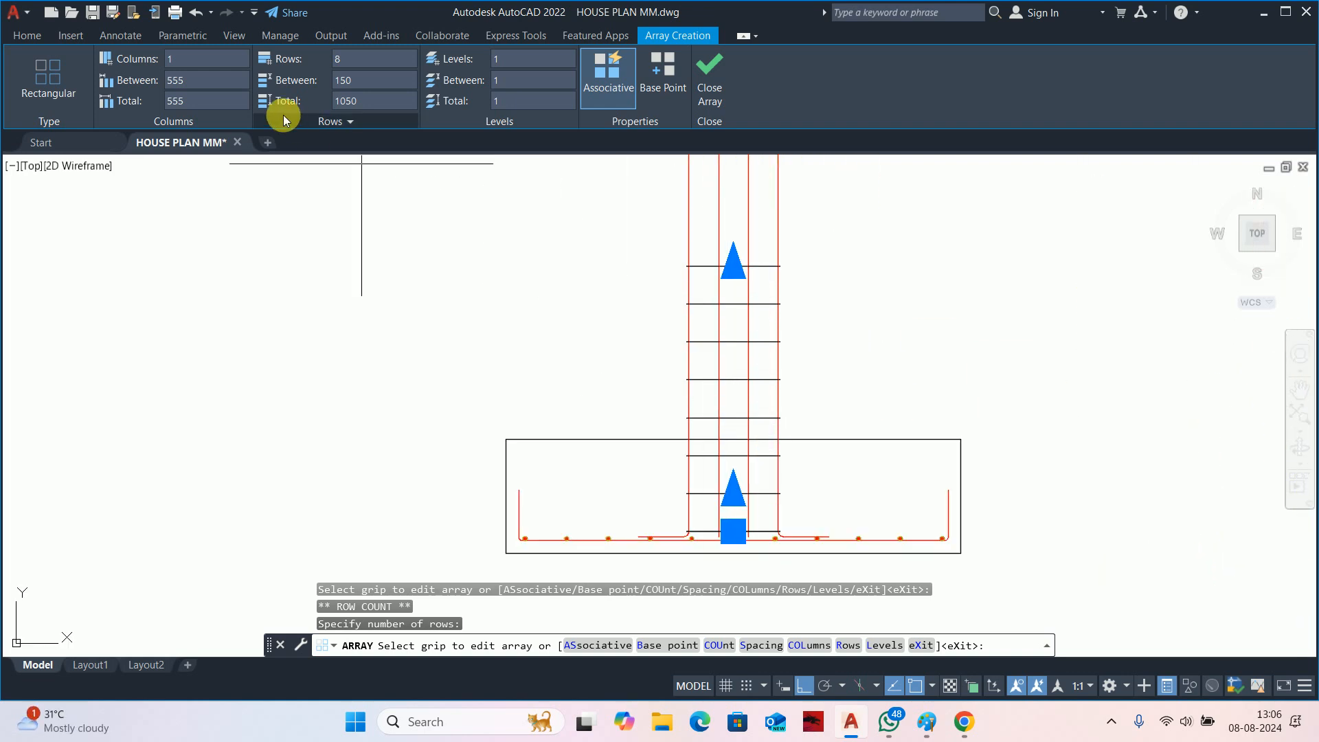
left_click(384, 79)
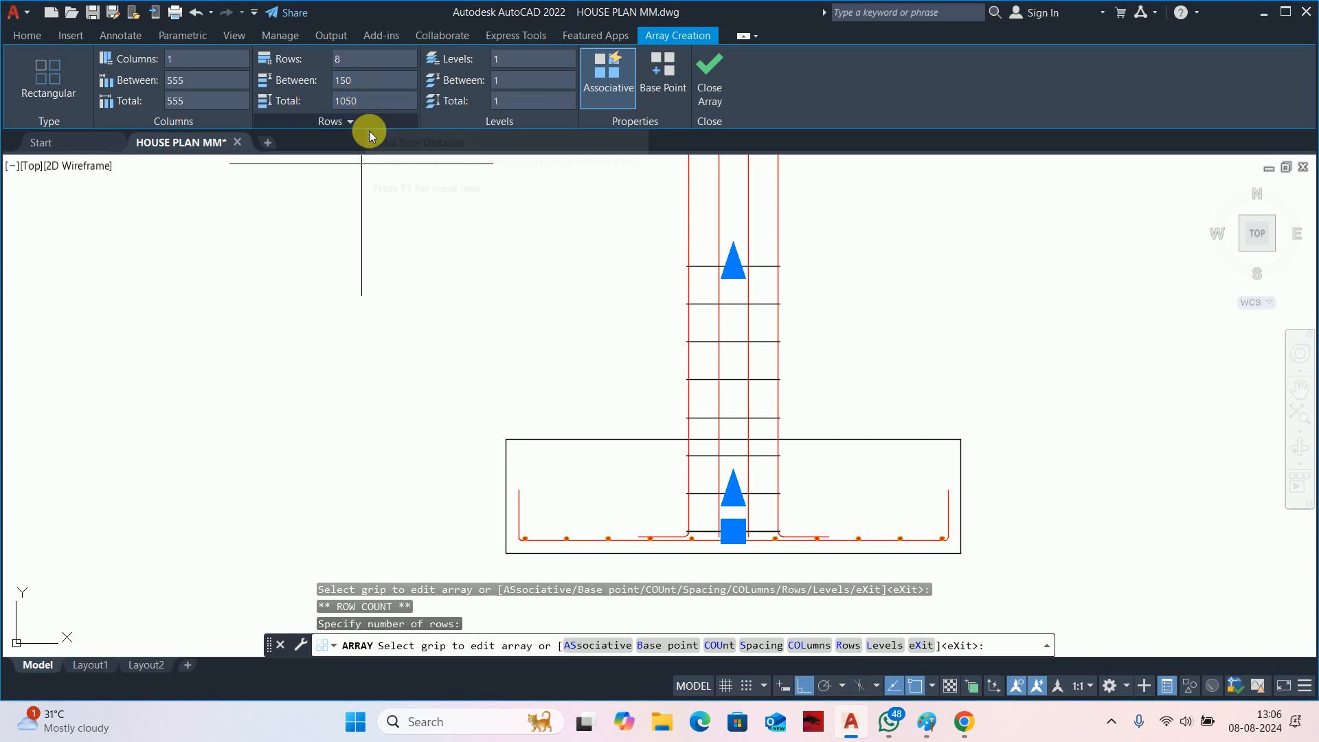
middle_click_drag(412, 231, 420, 290)
left_click(354, 94)
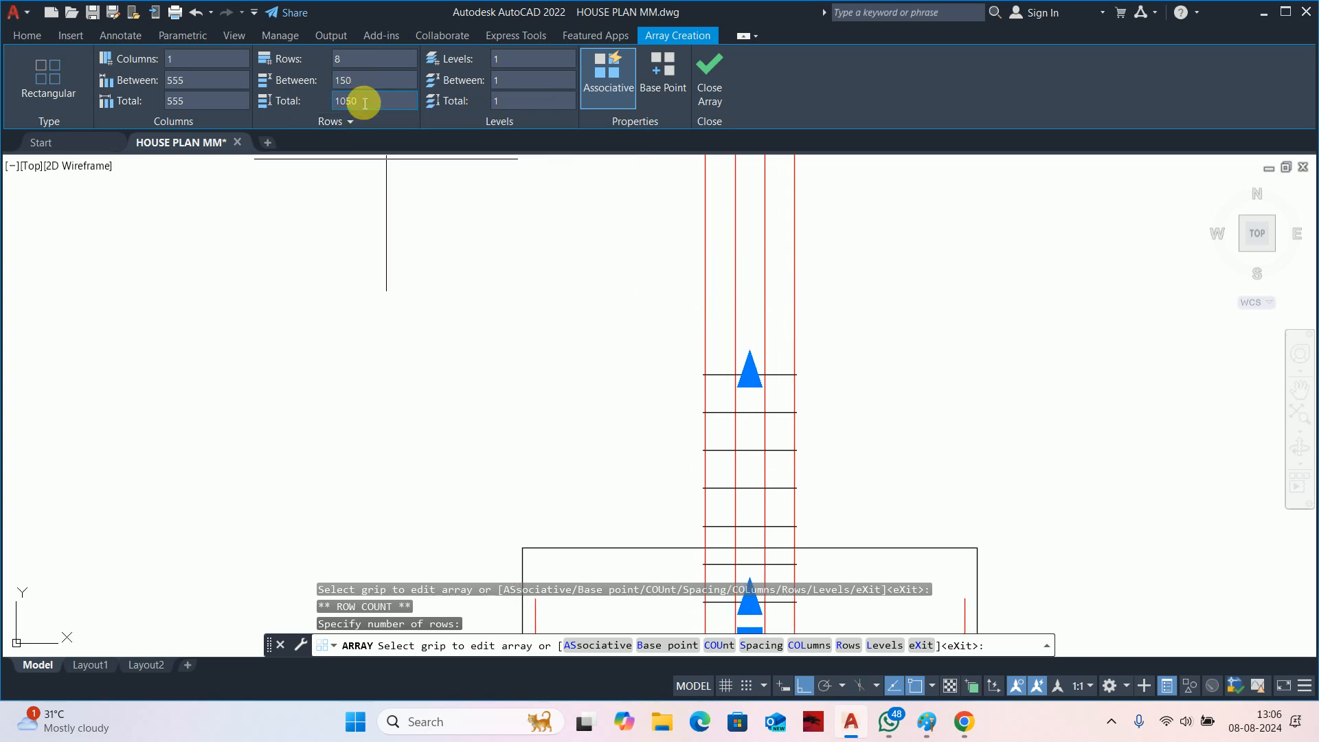
double_click(365, 104)
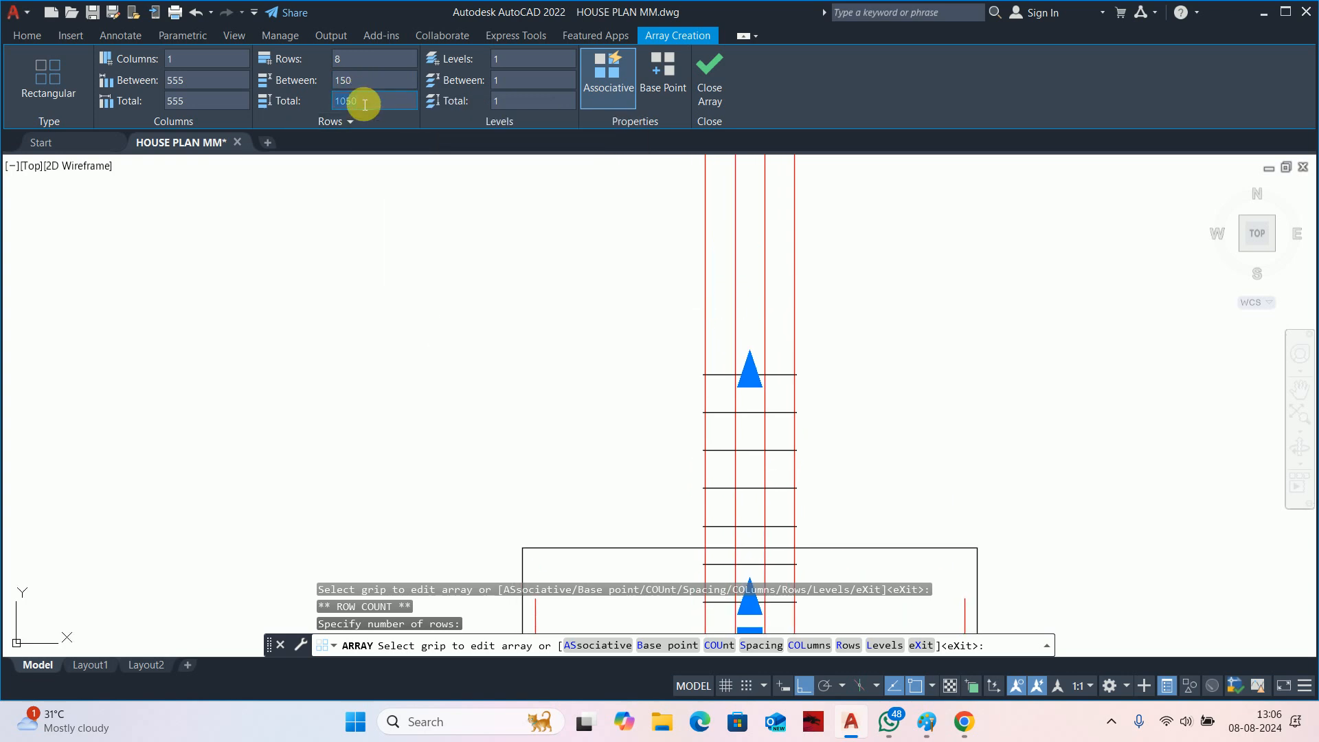
key("Return")
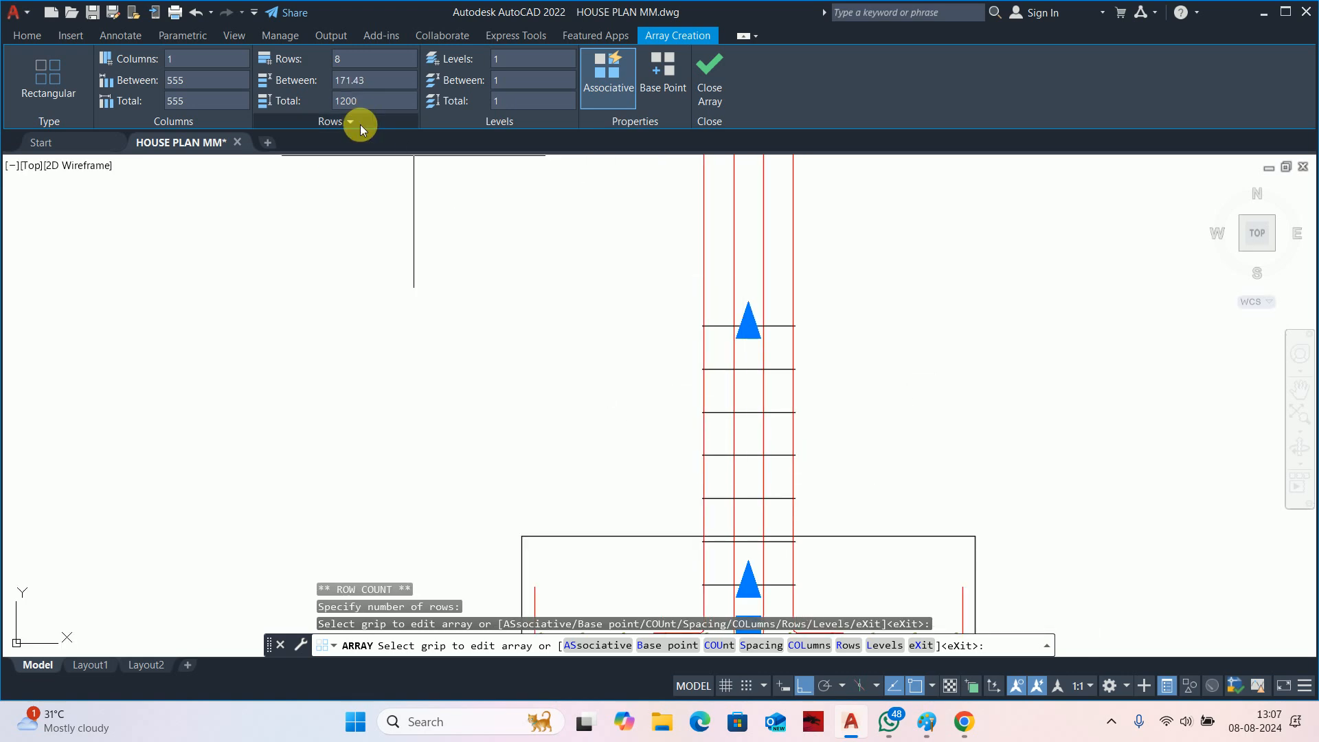
Set the stirrup array's row spacing to 150, extend it to 9 rows and close the array.
left_click(373, 91)
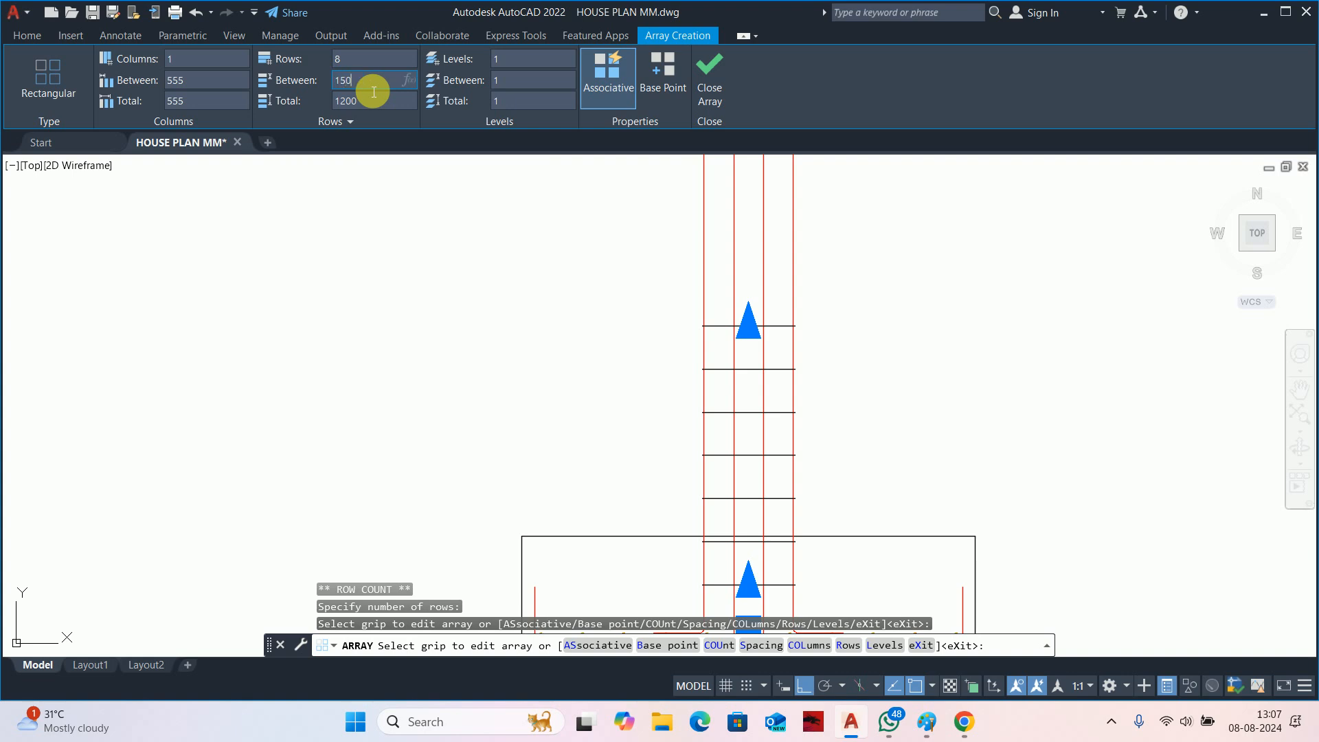
key("Return")
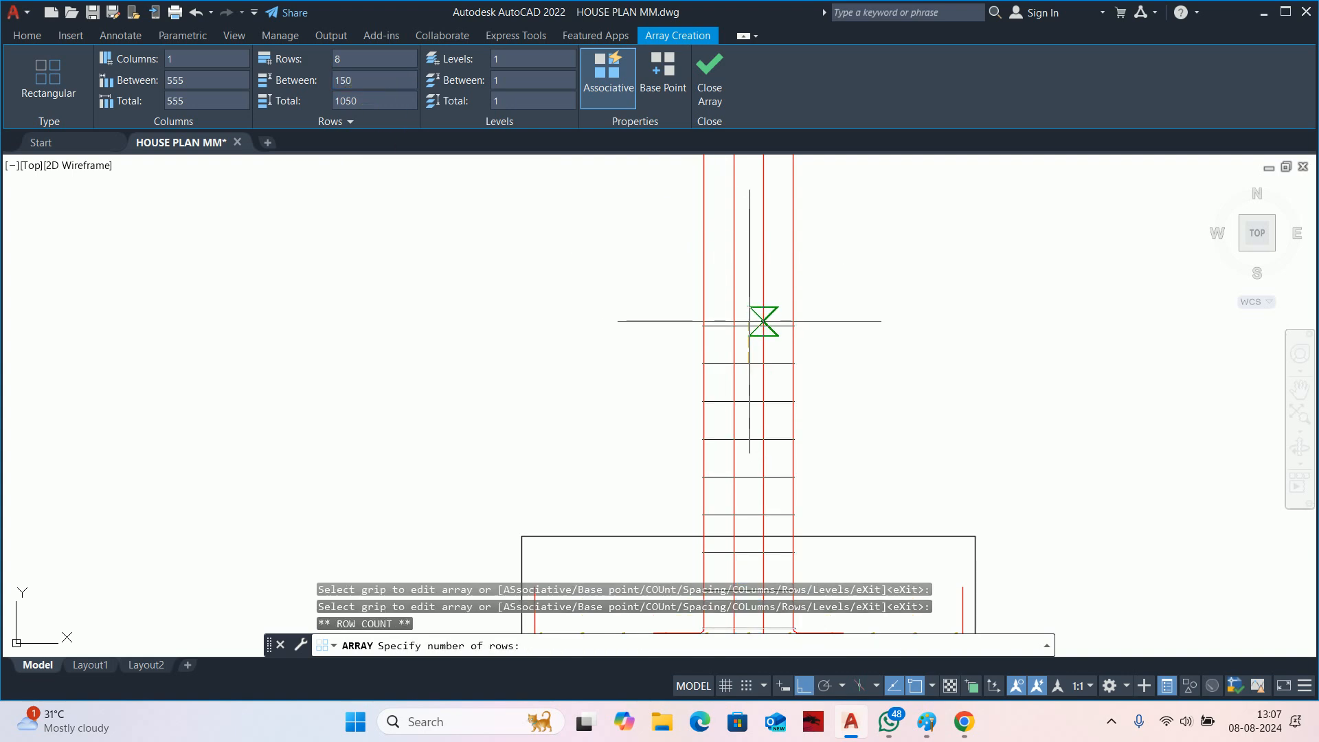
left_click(763, 321)
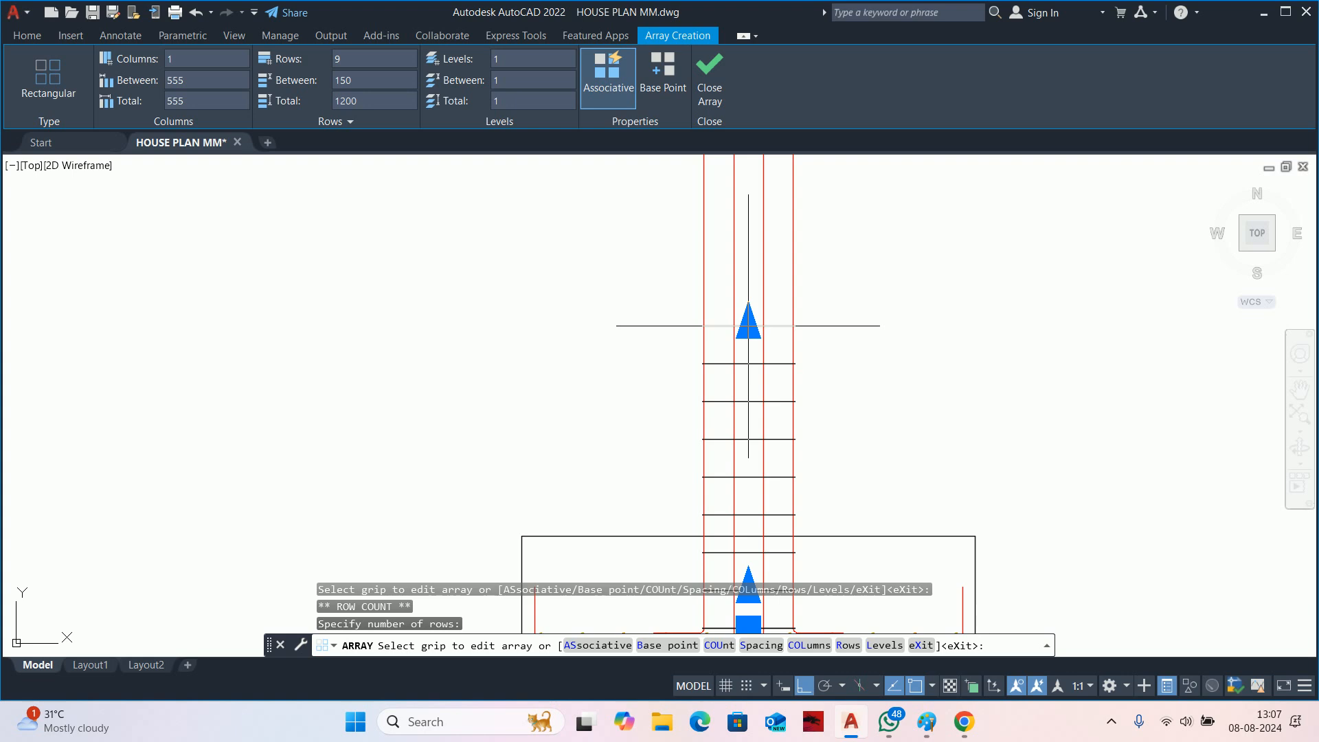
left_click(708, 96)
Draw a line over the topmost stirrup, from its left end to its right end across the column bars.
scroll(776, 358, "down", 4)
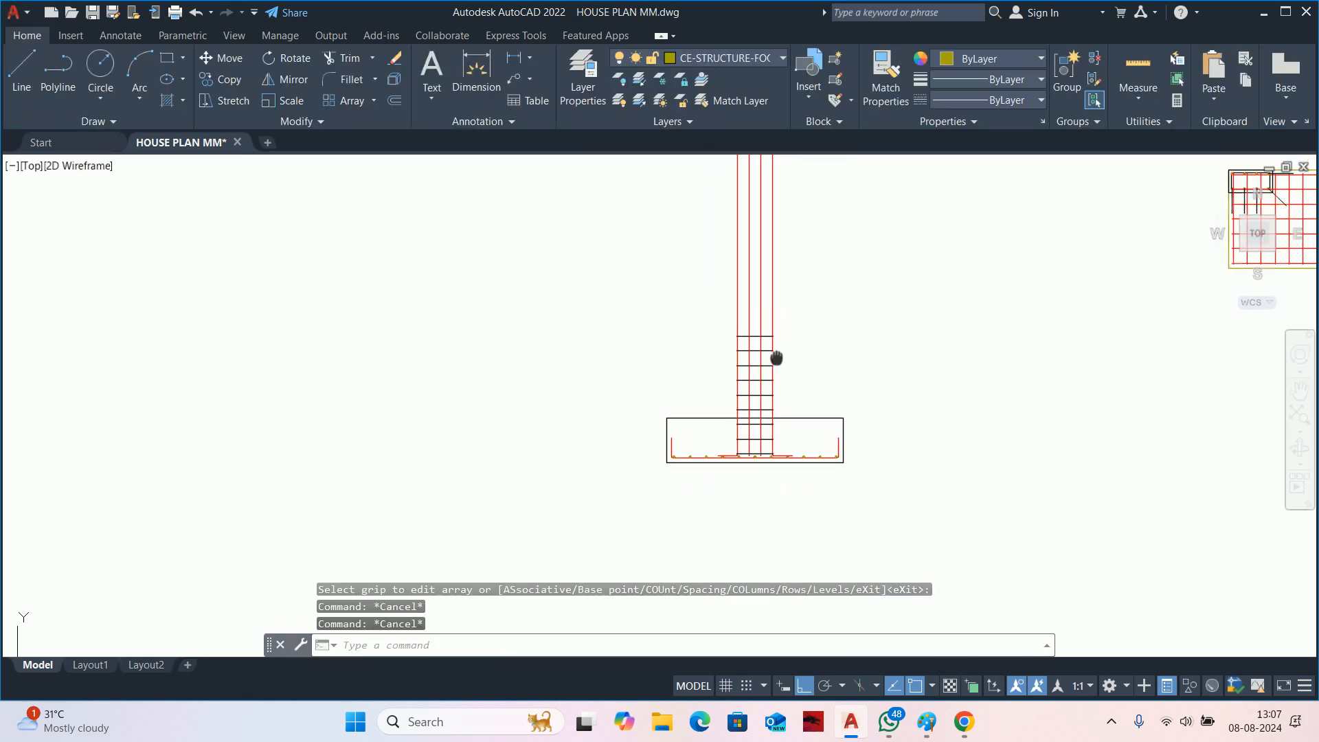
scroll(743, 336, "up", 2)
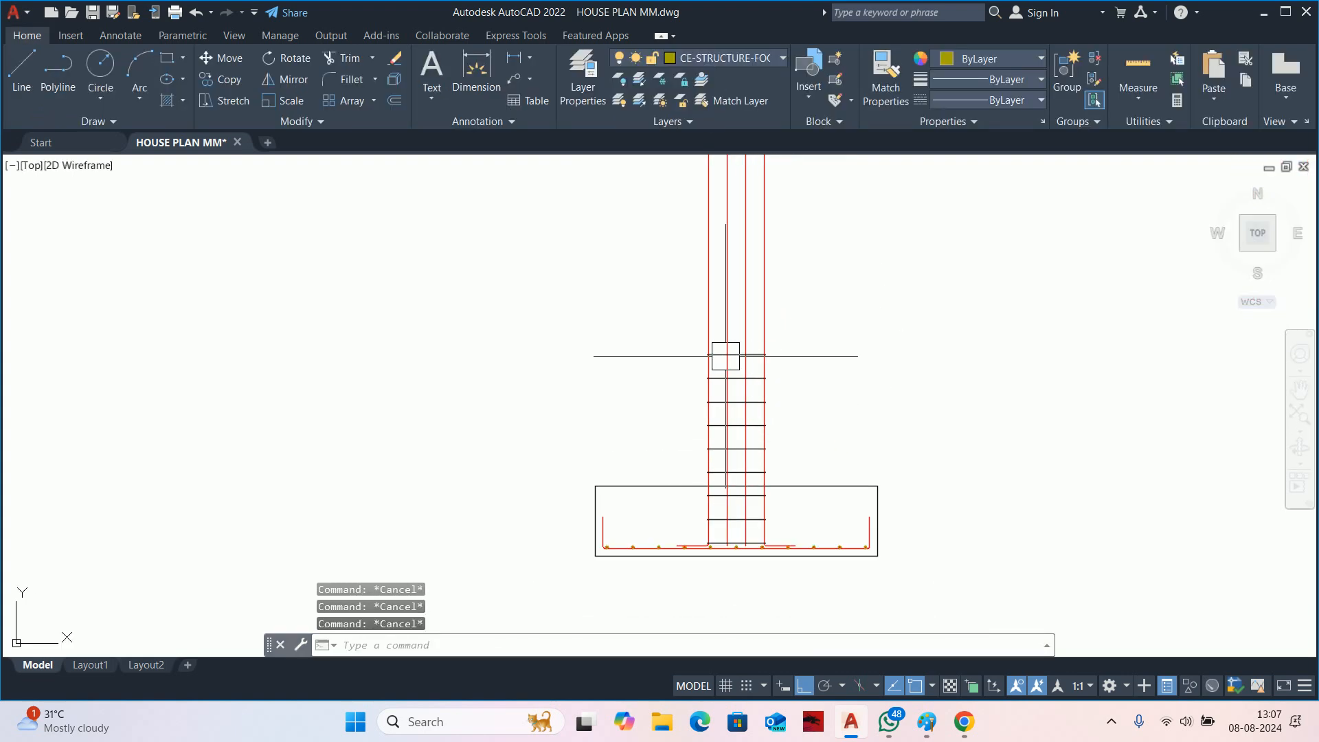
type("l")
key("Return")
scroll(708, 364, "up", 4)
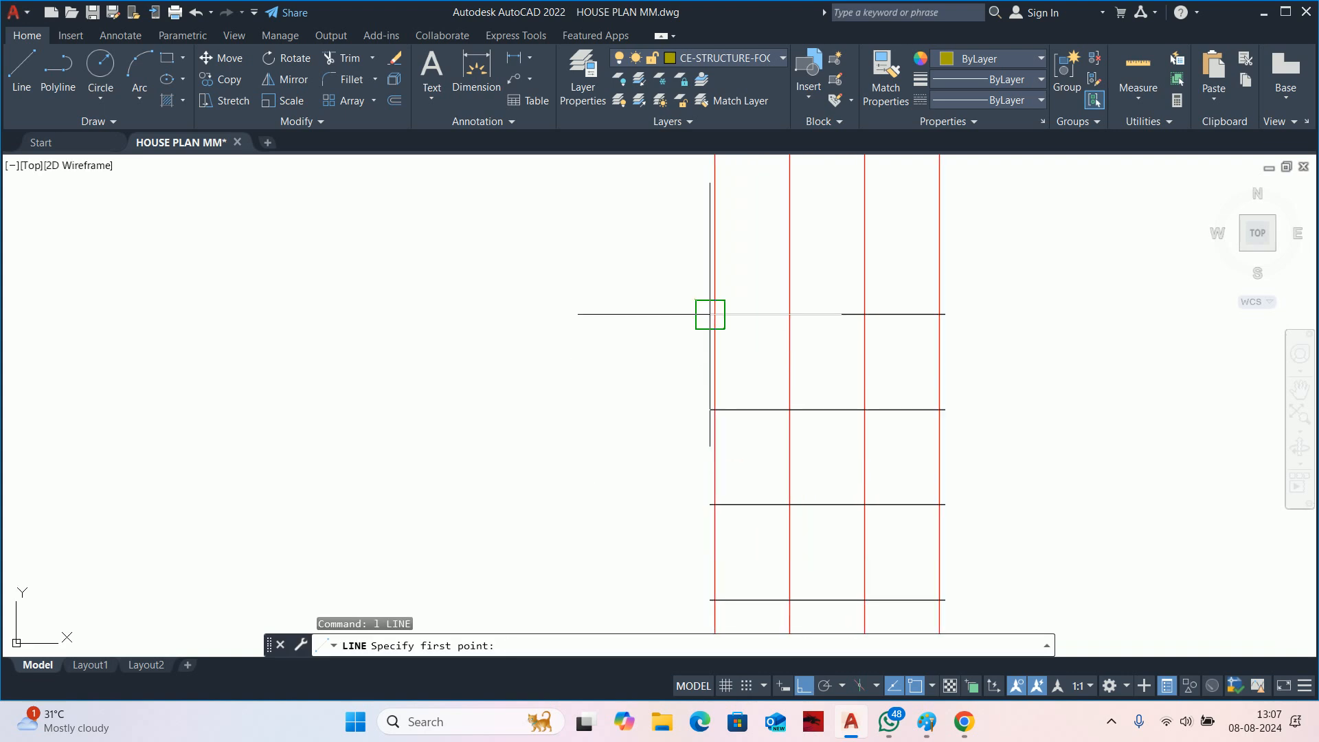
left_click(710, 315)
left_click(941, 314)
key("Escape")
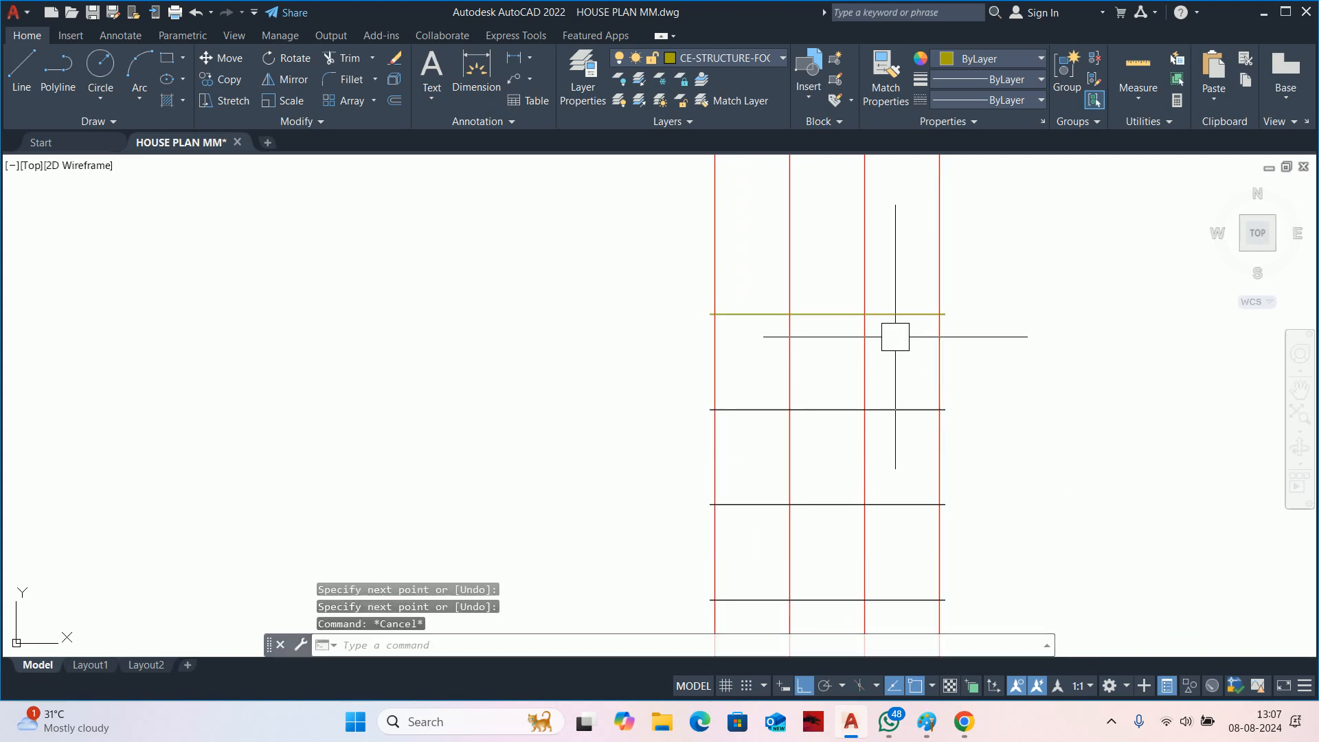
Move the new line 200 straight up from the topmost stirrup of the array.
type("m")
key("Return")
left_click(911, 320)
key("Return")
left_click(989, 347)
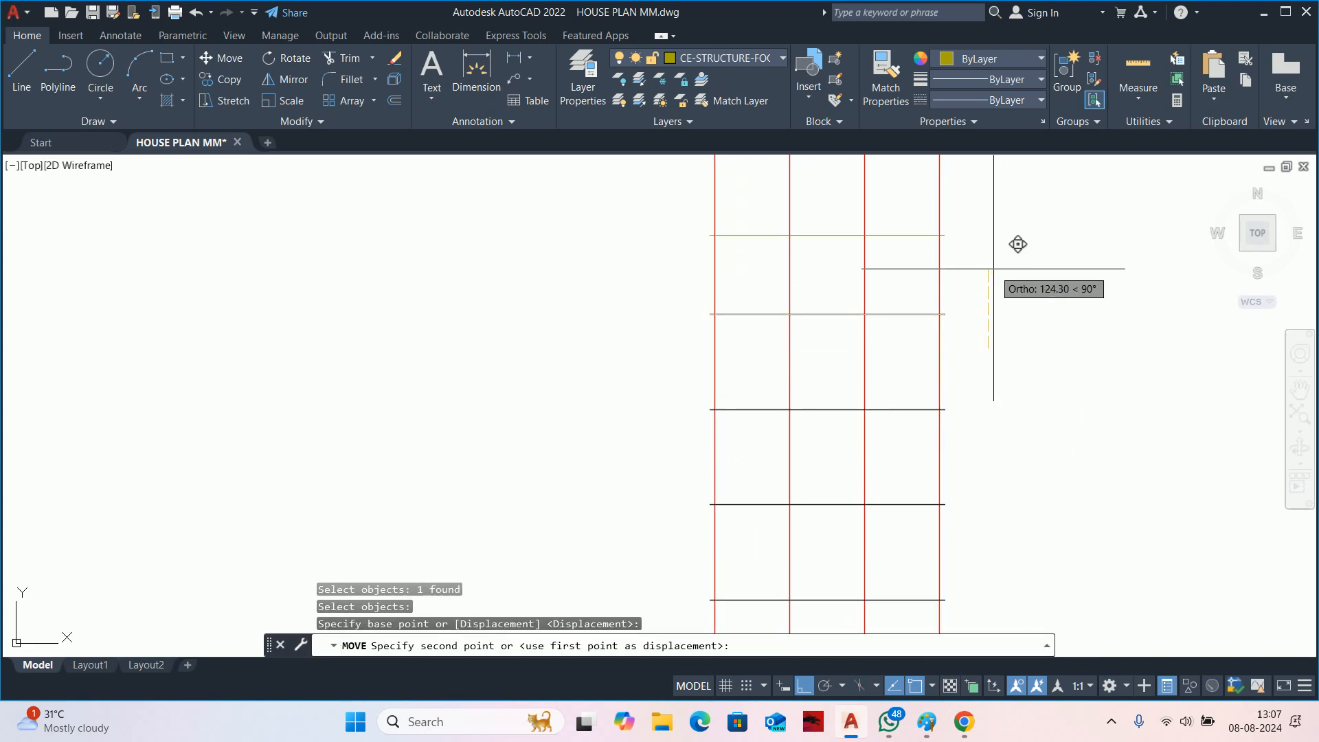
type("200")
key("Return")
scroll(948, 371, "down", 2)
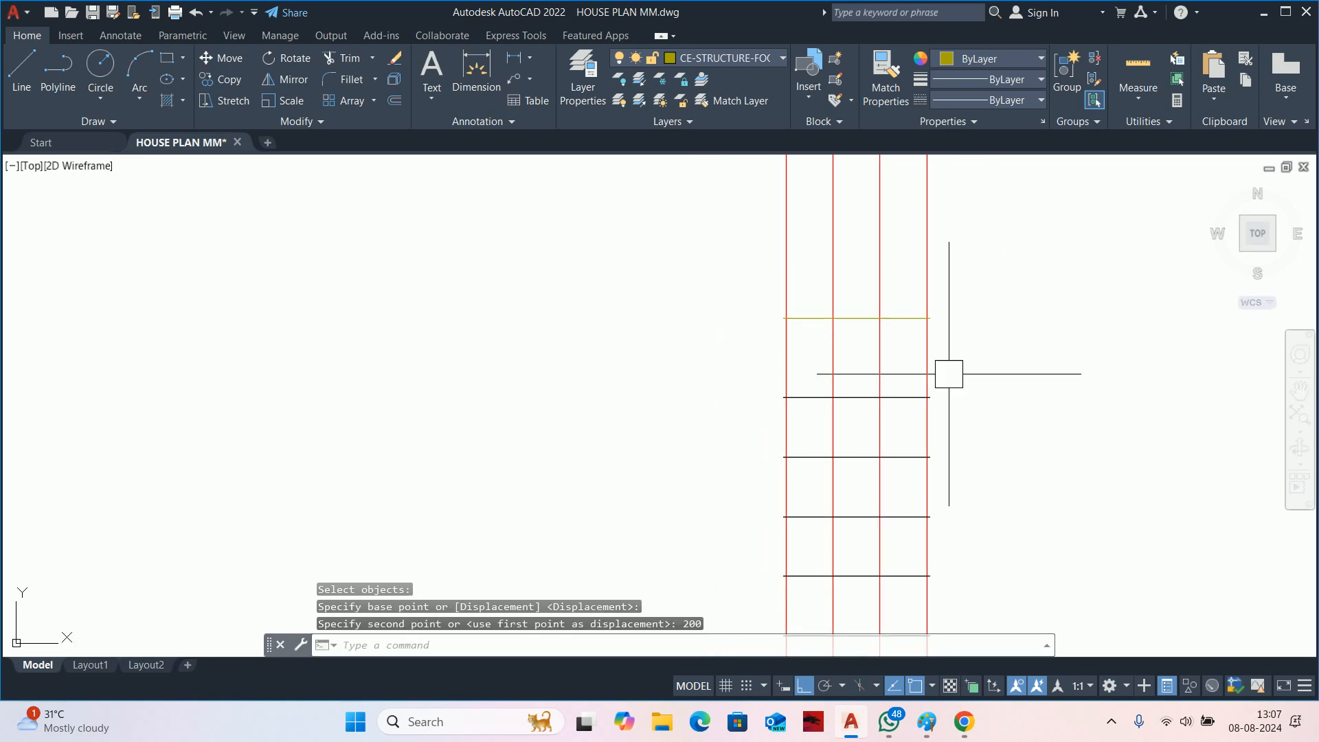
Match the moved stirrup line's properties to those of the black footing outline.
key("Escape")
key("Escape")
type("ma")
scroll(903, 372, "down", 3)
key("Return")
scroll(906, 467, "up", 1)
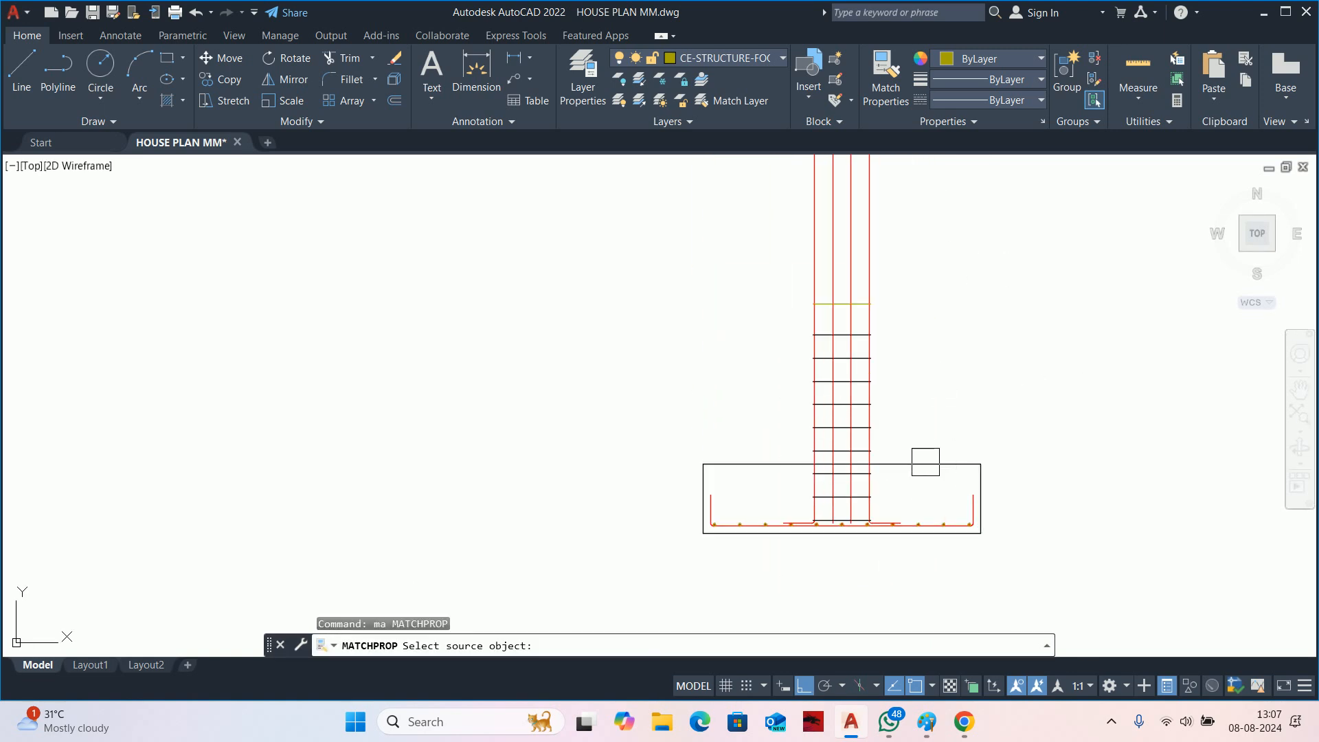
left_click(924, 461)
scroll(828, 255, "up", 3)
left_click(870, 433)
key("Escape")
scroll(827, 406, "down", 4)
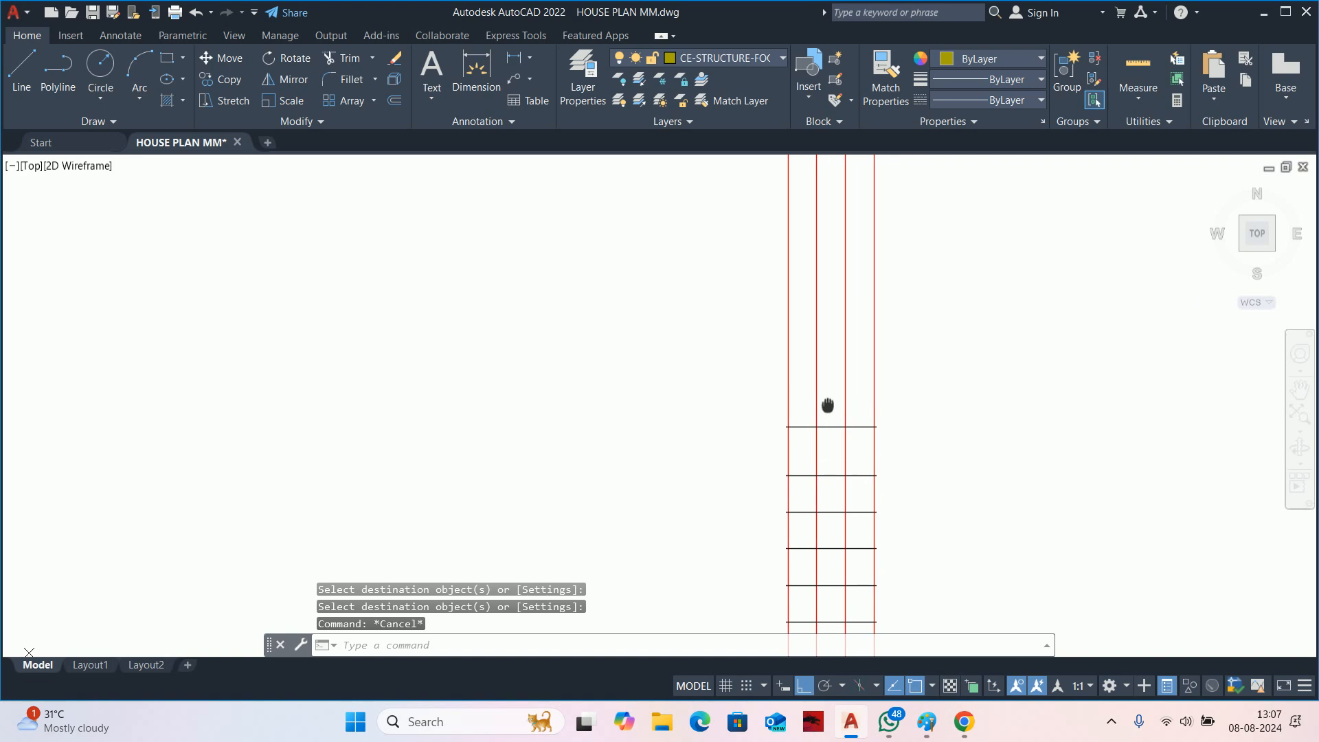
scroll(849, 438, "down", 2)
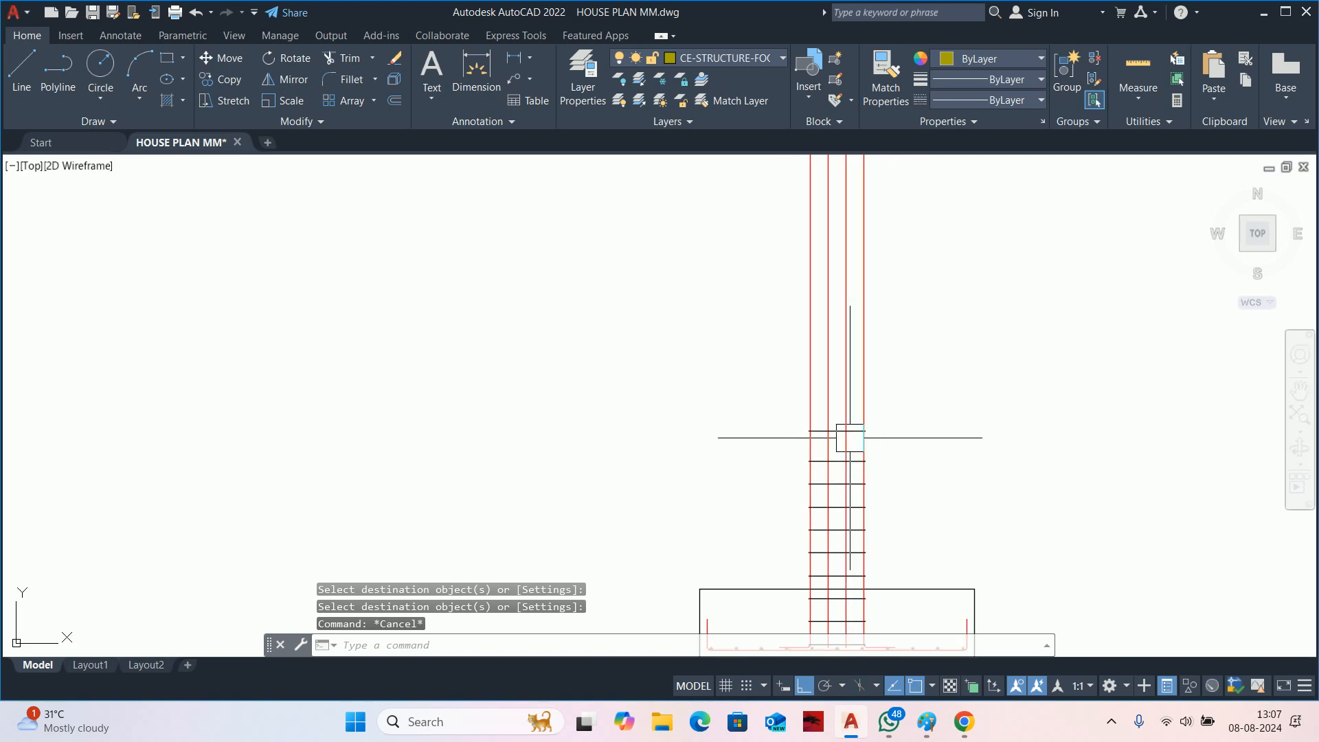
Create a rectangular array from the moved stirrup line and reduce it to a single column.
key("Escape")
key("Escape")
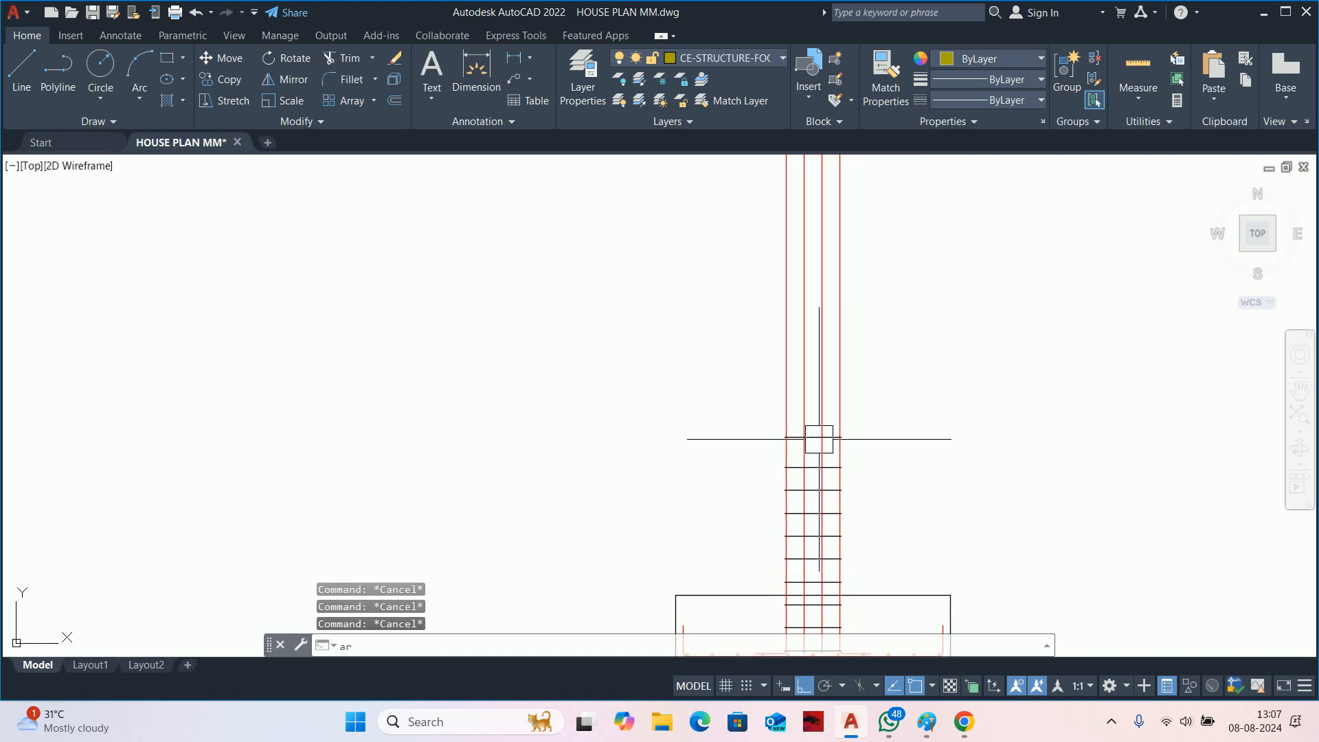
key("Return")
scroll(804, 443, "up", 5)
left_click(797, 454)
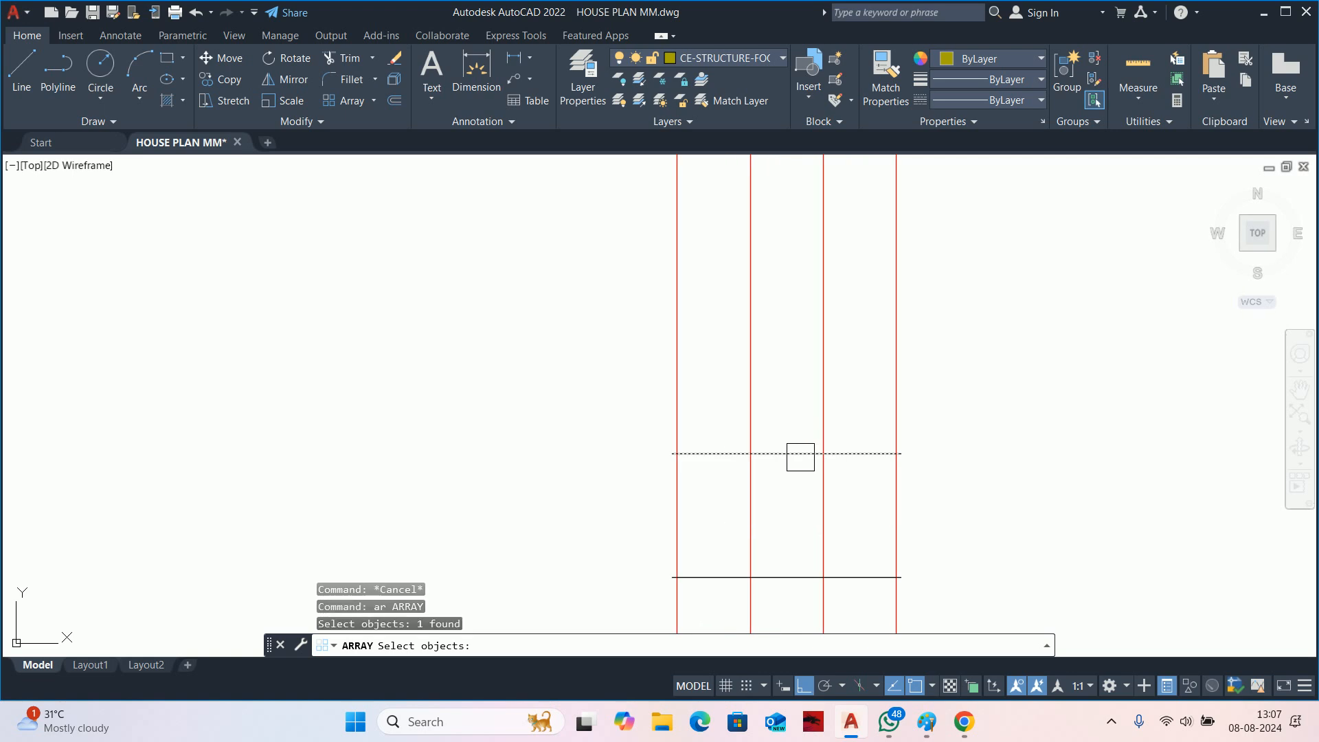
key("Return")
scroll(799, 454, "down", 3)
type("R")
key("Return")
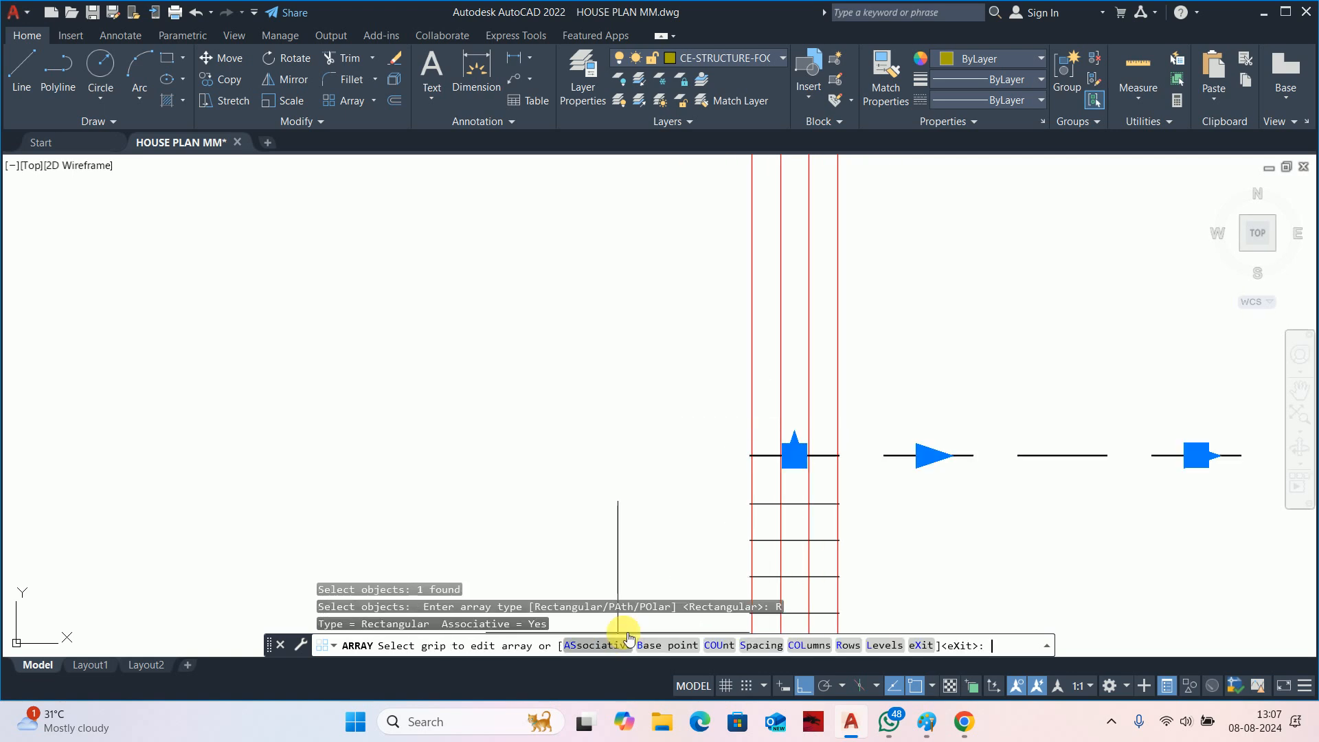
scroll(886, 481, "down", 2)
left_click(945, 488)
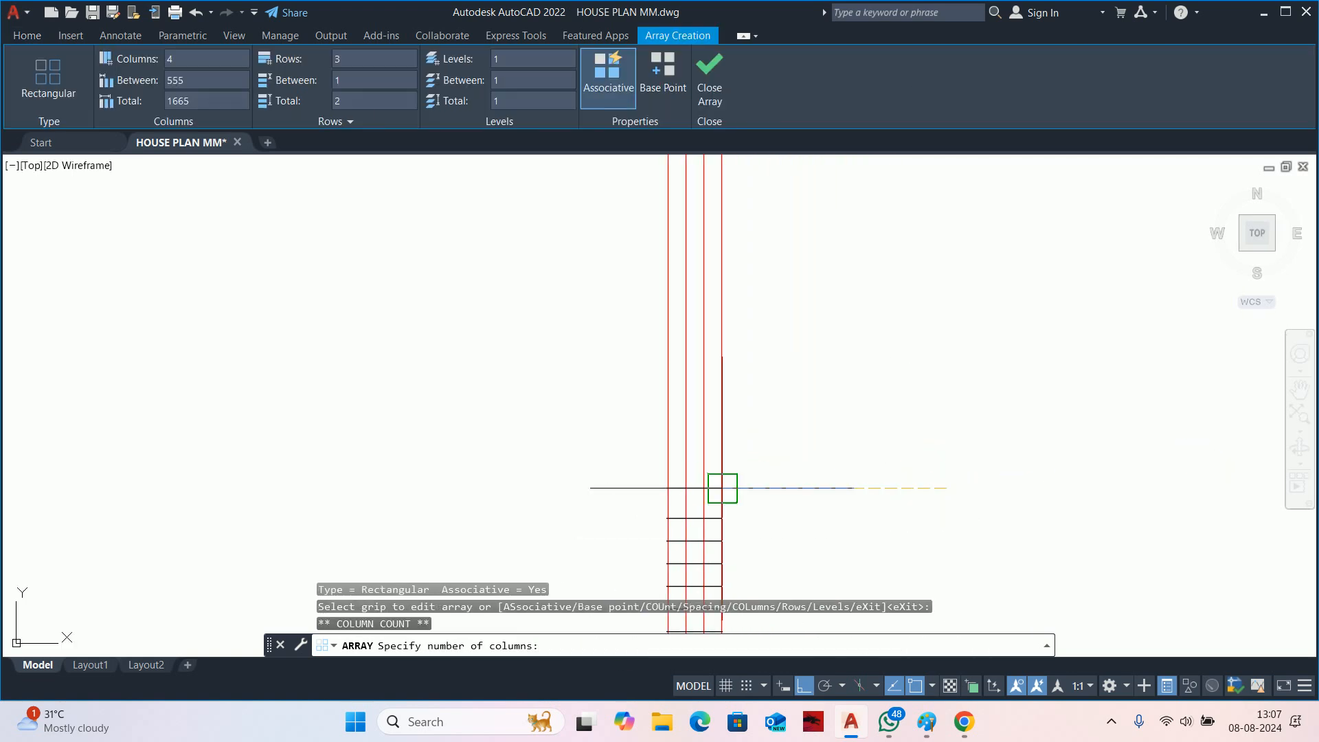
scroll(718, 487, "up", 3)
scroll(621, 530, "up", 9)
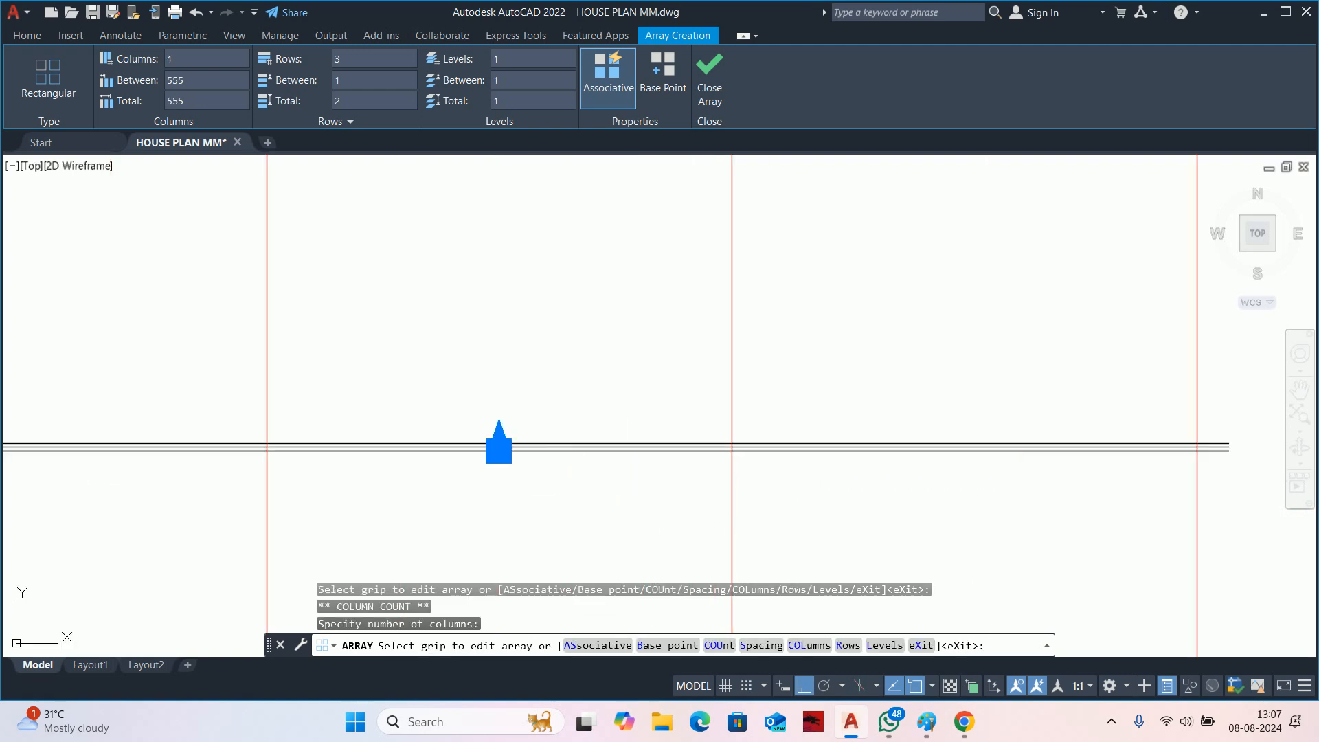
Set the row spacing of the upper stirrup array to 200.
left_click(542, 295)
scroll(542, 292, "up", 3)
scroll(580, 486, "down", 5)
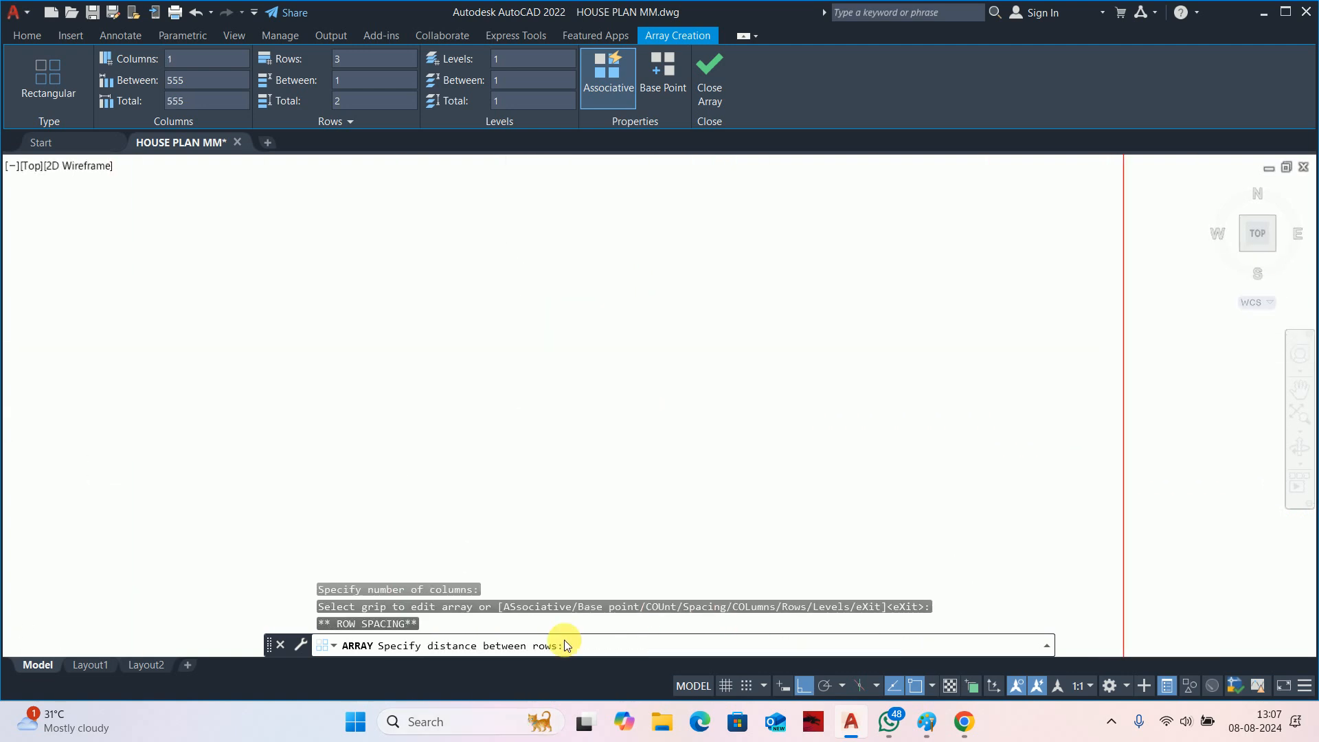
left_click(590, 307)
scroll(590, 309, "down", 4)
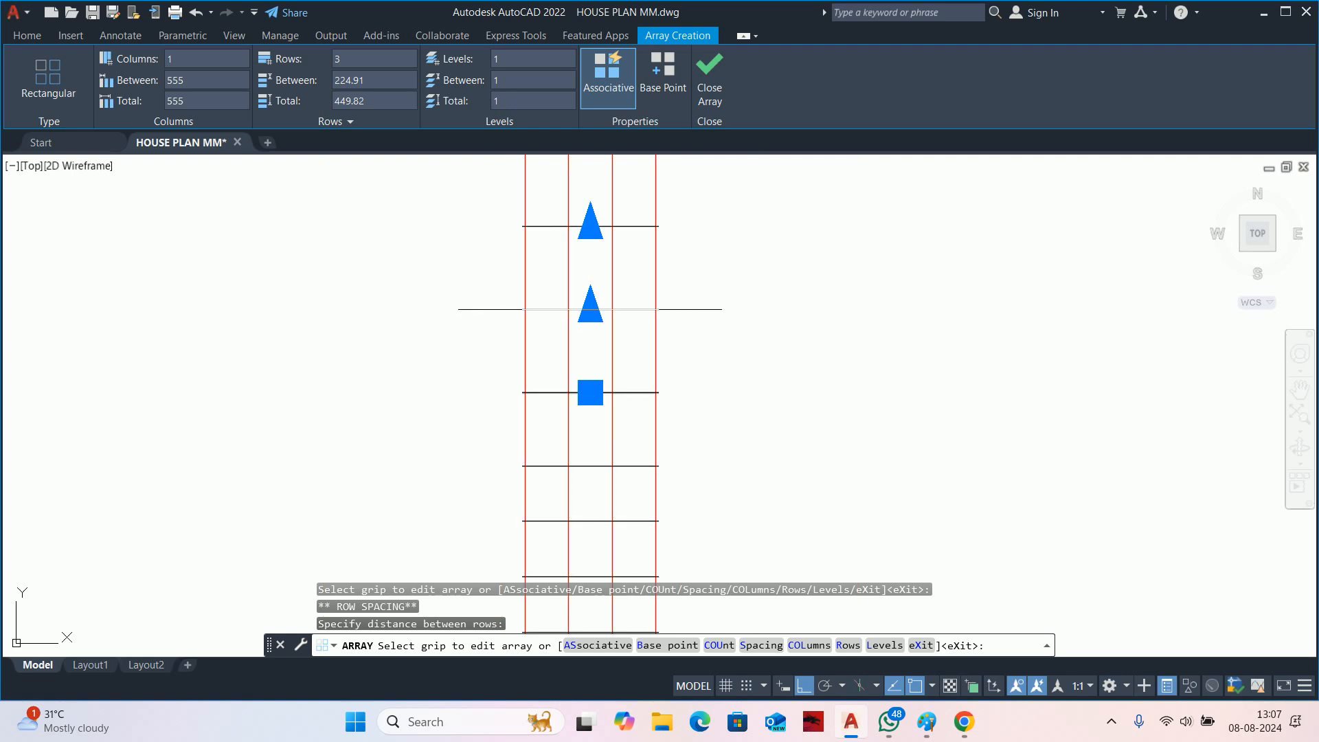
middle_click_drag(590, 309, 634, 400)
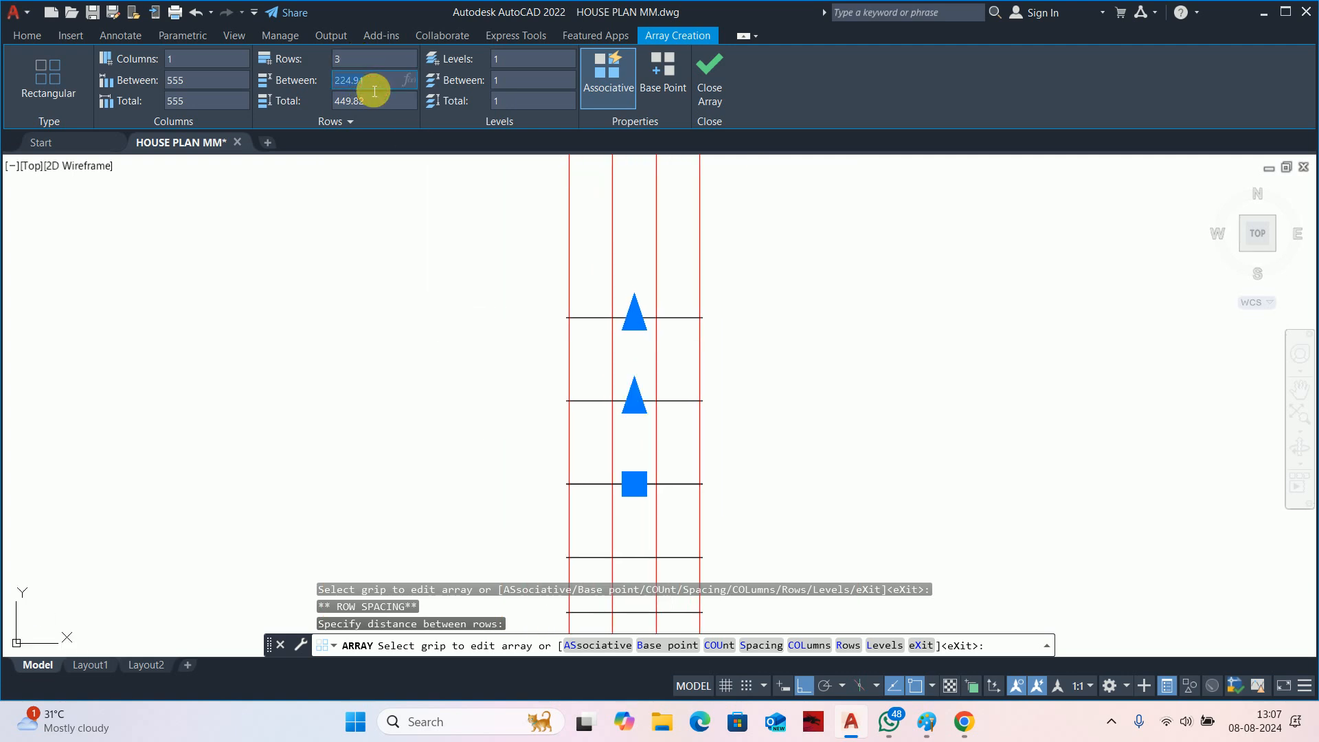
scroll(746, 342, "down", 3)
middle_click_drag(739, 371, 689, 458)
scroll(689, 433, "up", 3)
Try row counts of 5, 8 and 6 for the upper stirrup array.
left_click(631, 417)
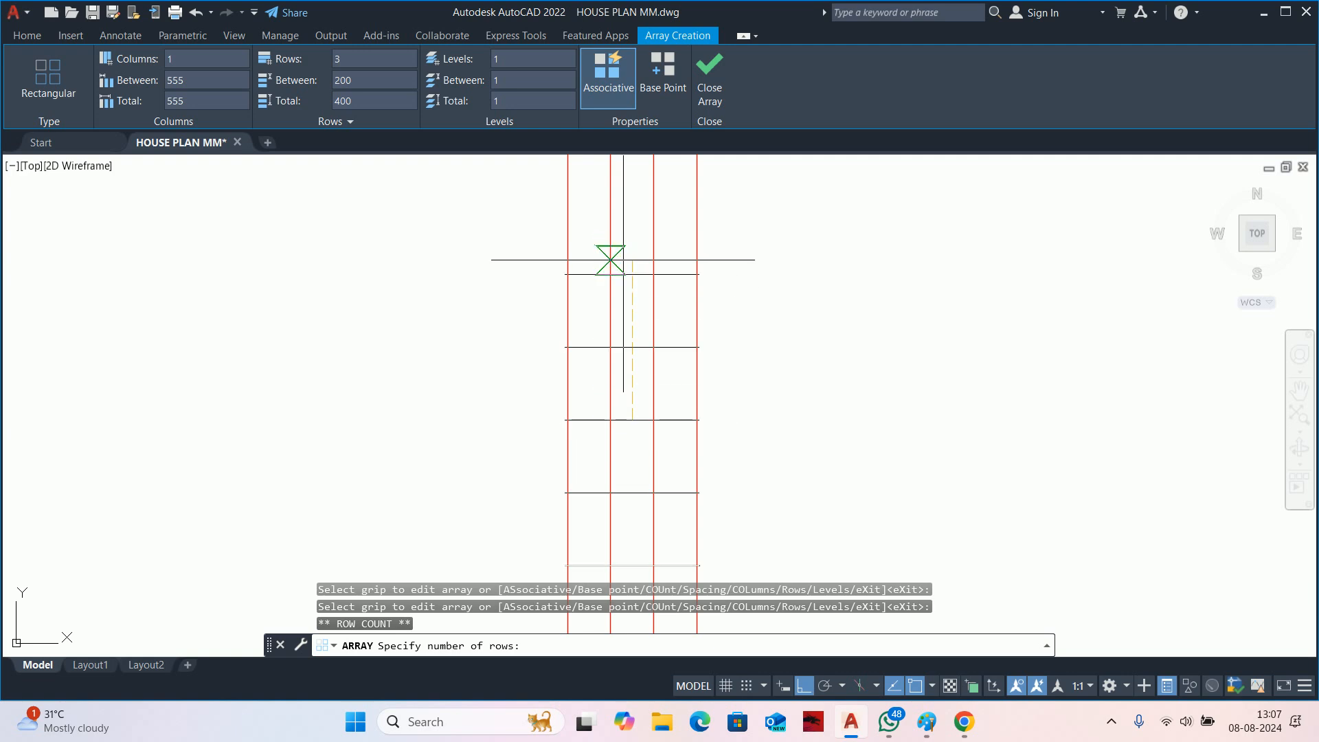
left_click(610, 258)
scroll(625, 264, "down", 2)
middle_click_drag(625, 265, 658, 276)
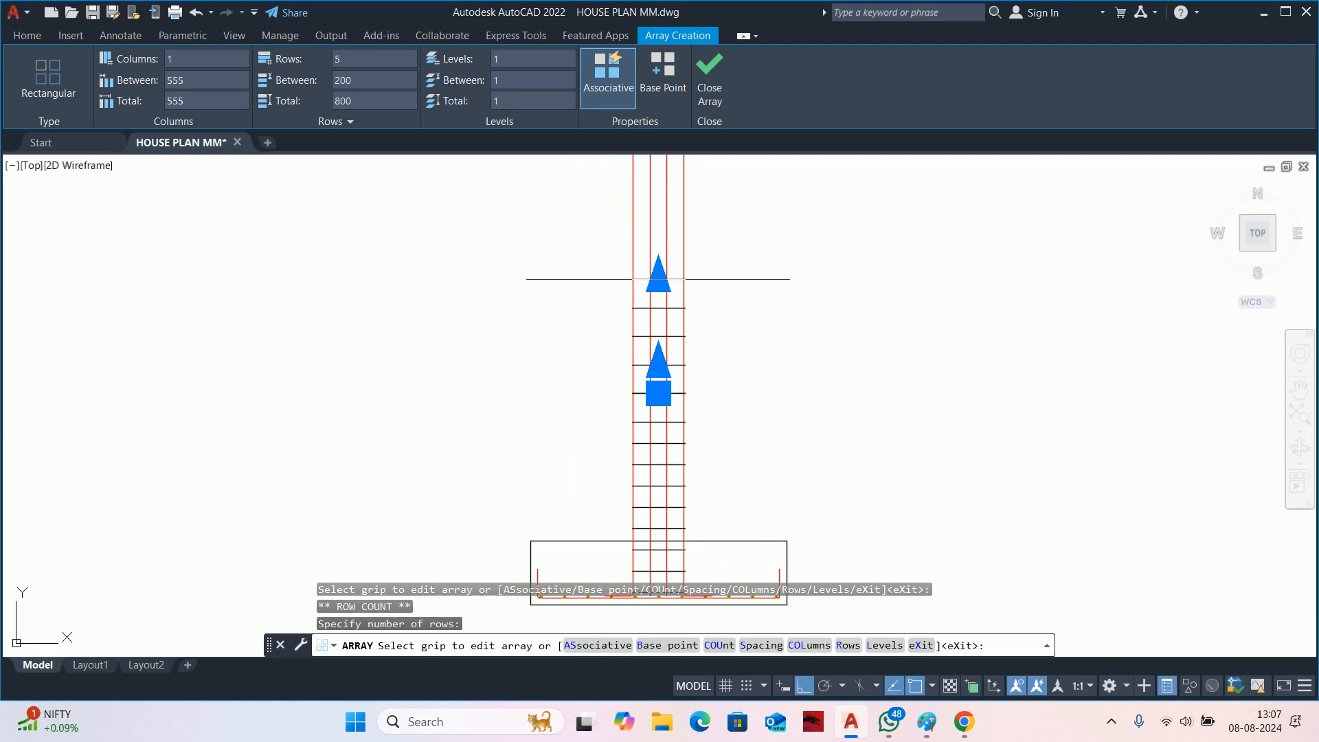
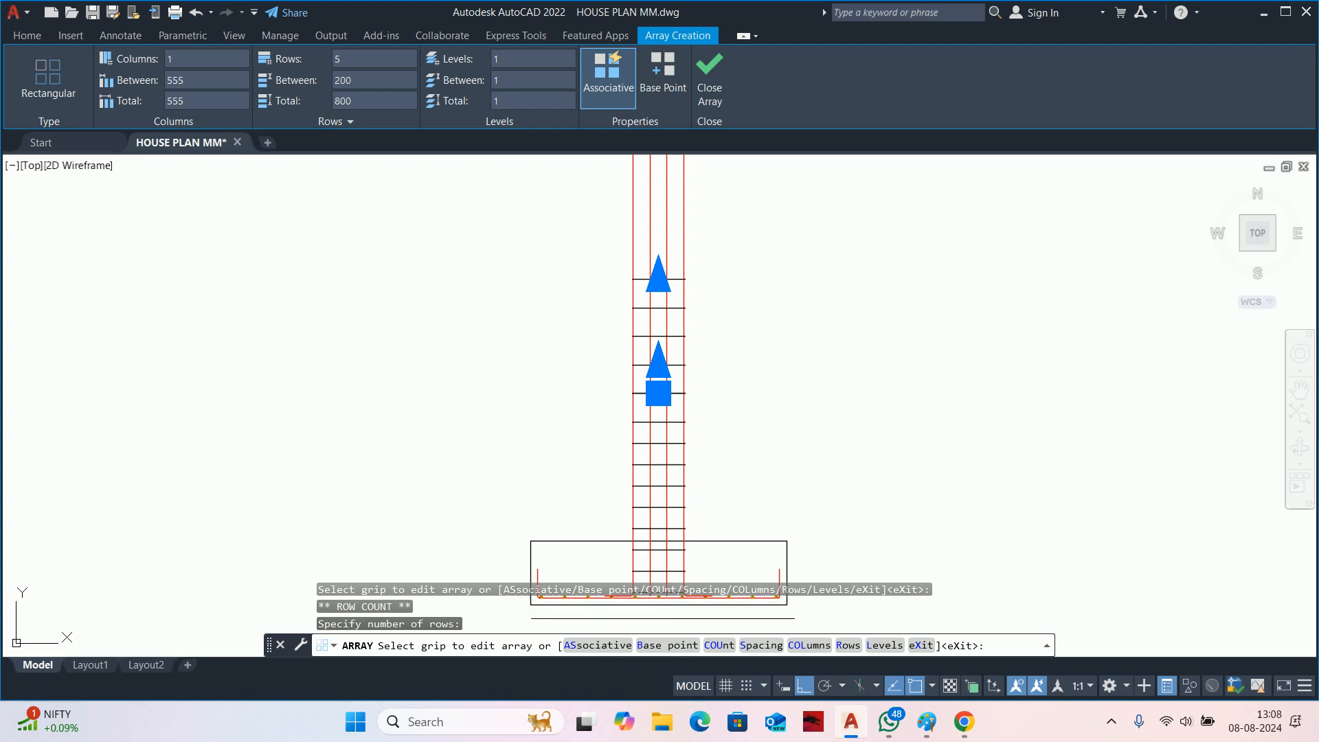
middle_click_drag(547, 411, 545, 459)
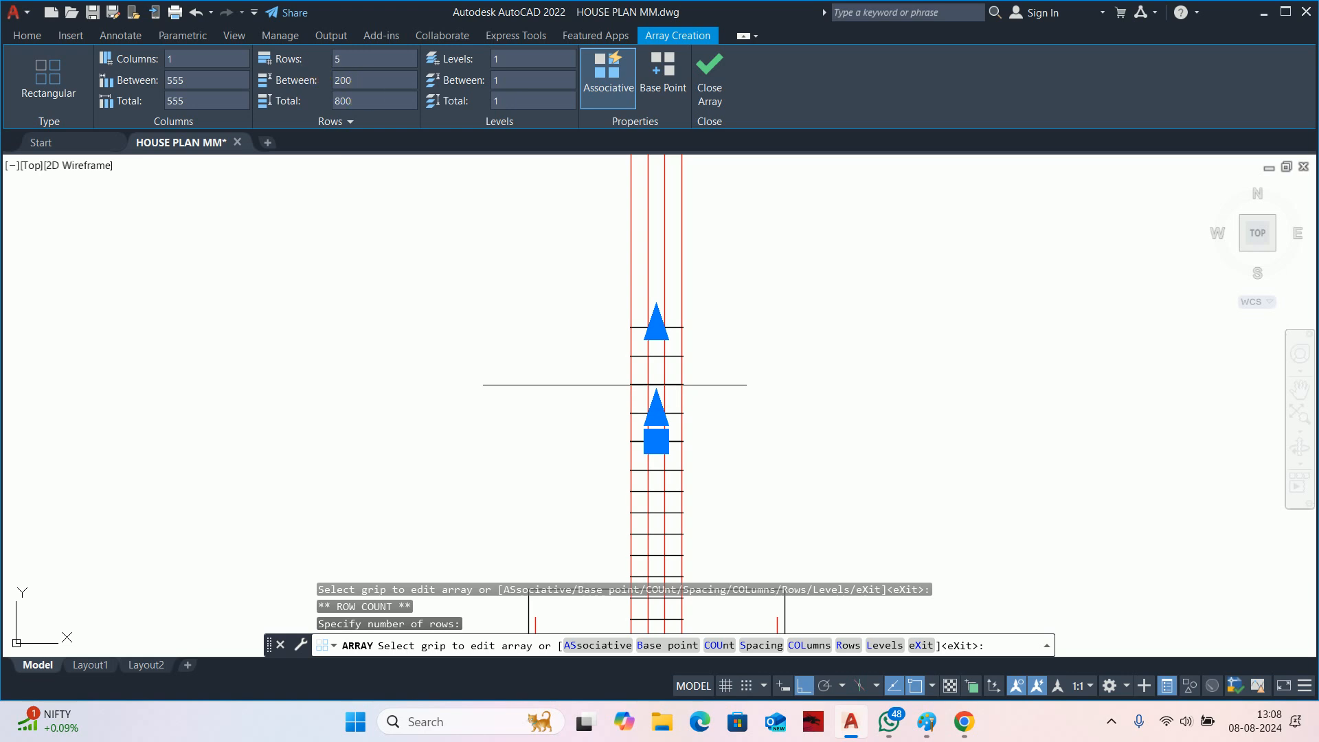
left_click(656, 323)
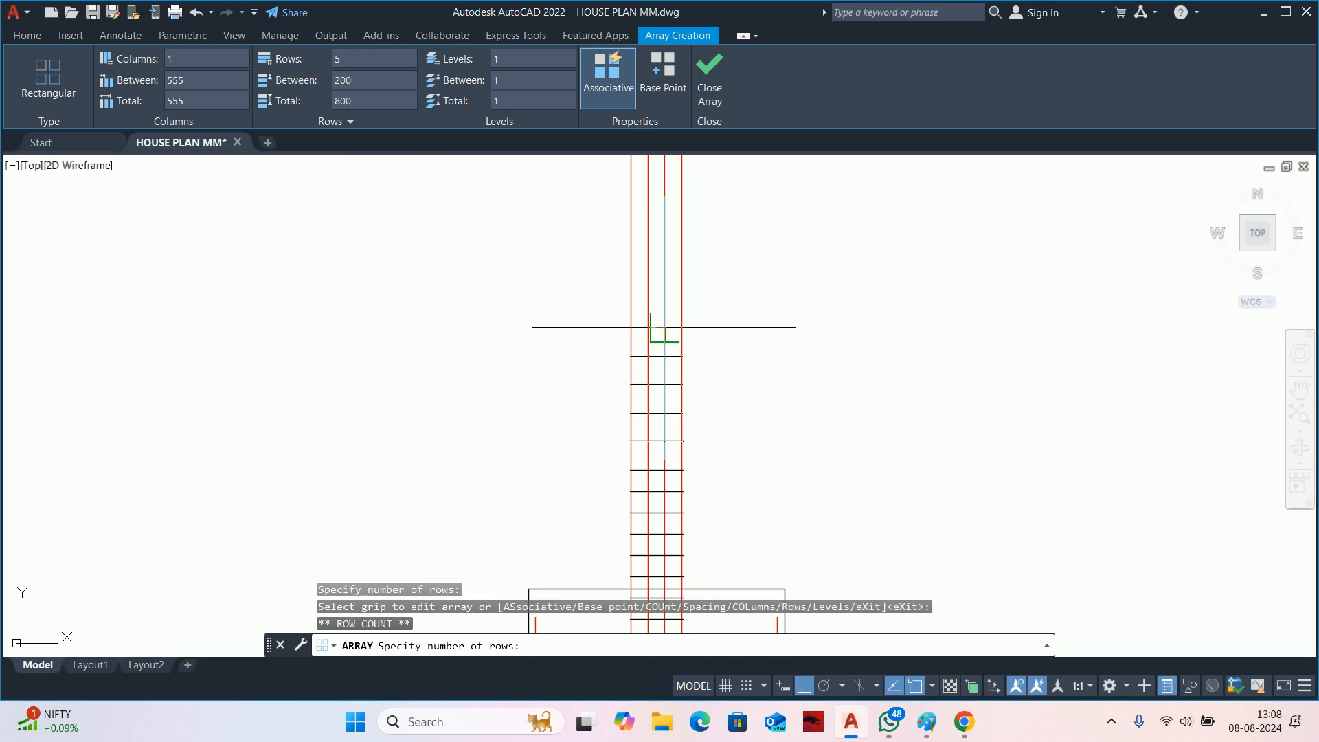
left_click(662, 221)
middle_click_drag(654, 271, 671, 273)
left_click(671, 274)
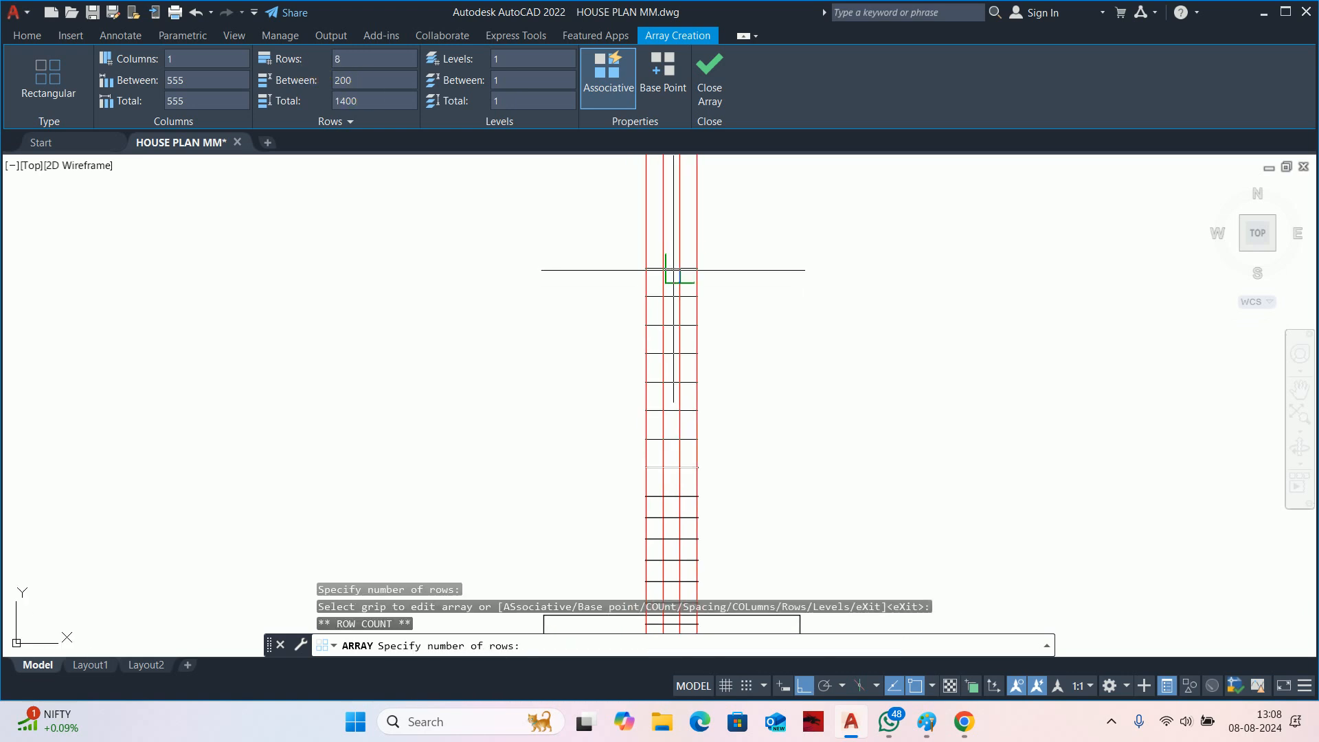
left_click(639, 317)
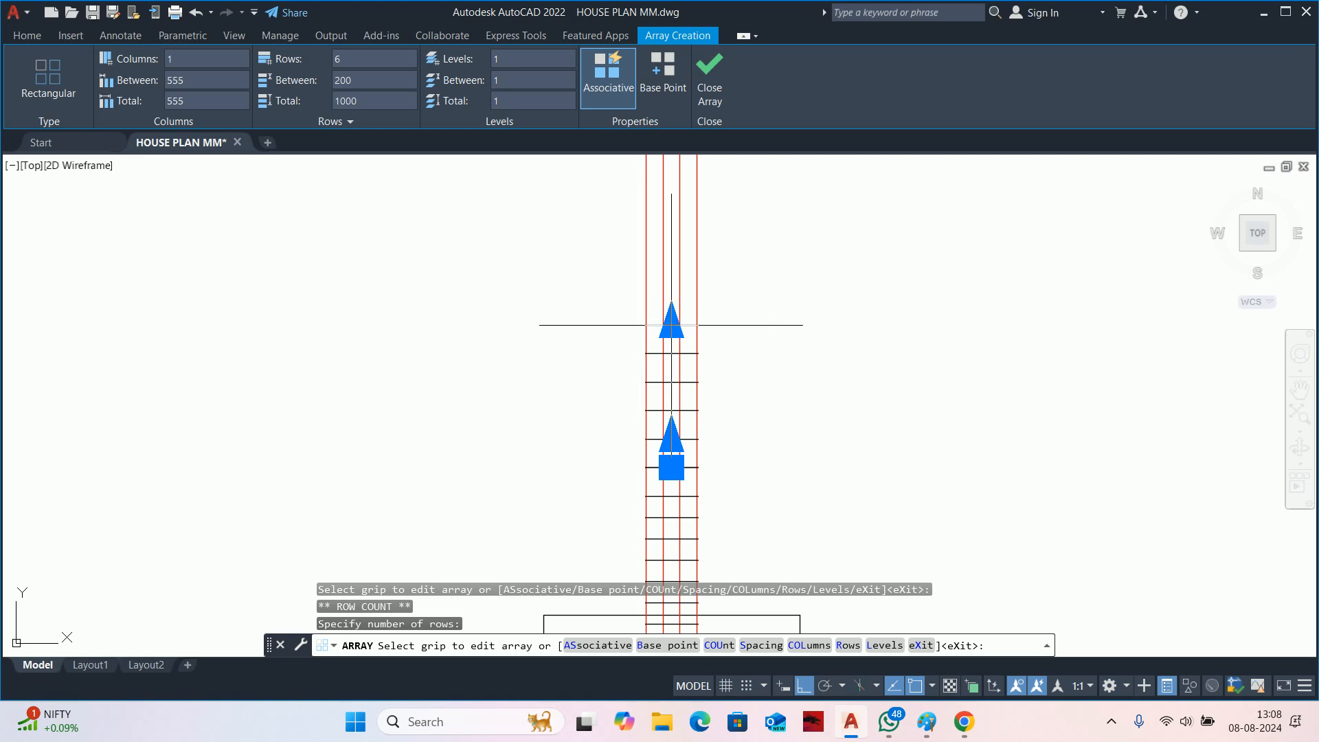
Set the upper stirrup array to 7 rows along the column and close the array.
left_click(671, 319)
left_click(670, 289)
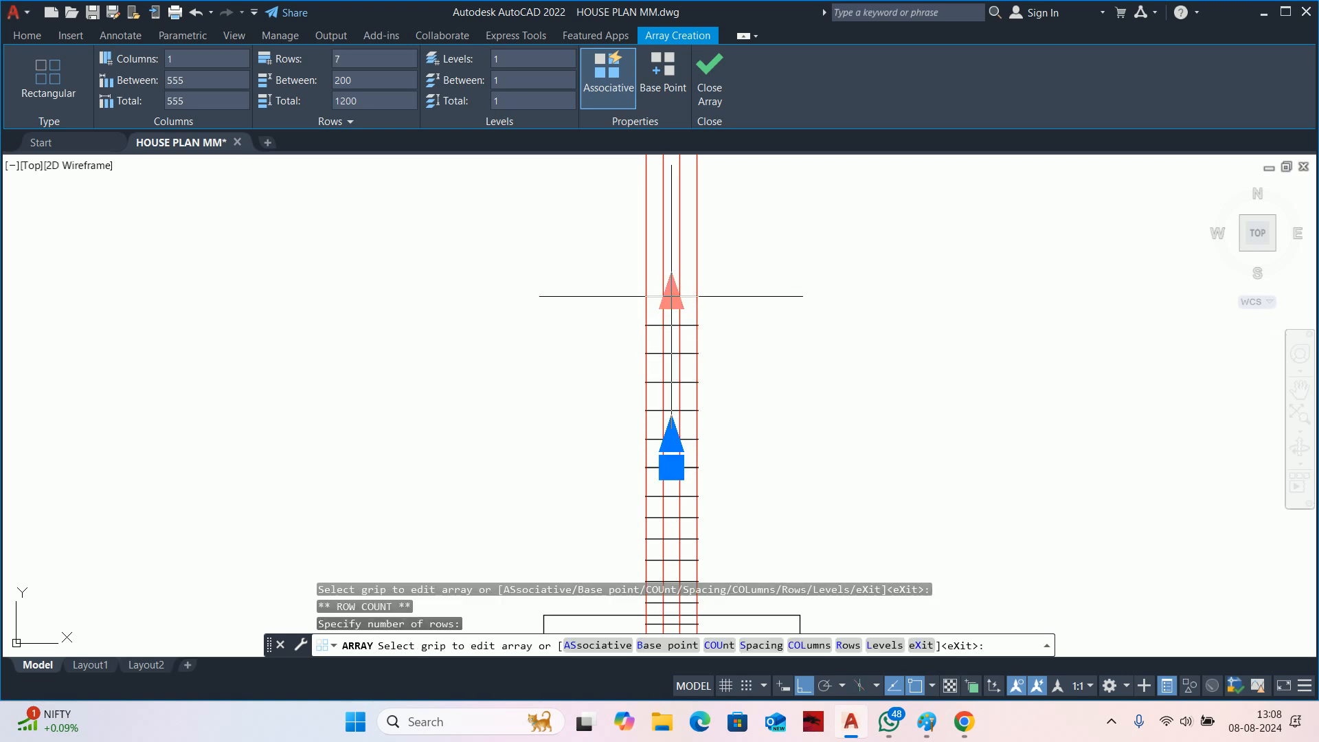
left_click(703, 78)
key("Escape")
key("Escape")
scroll(723, 311, "down", 2)
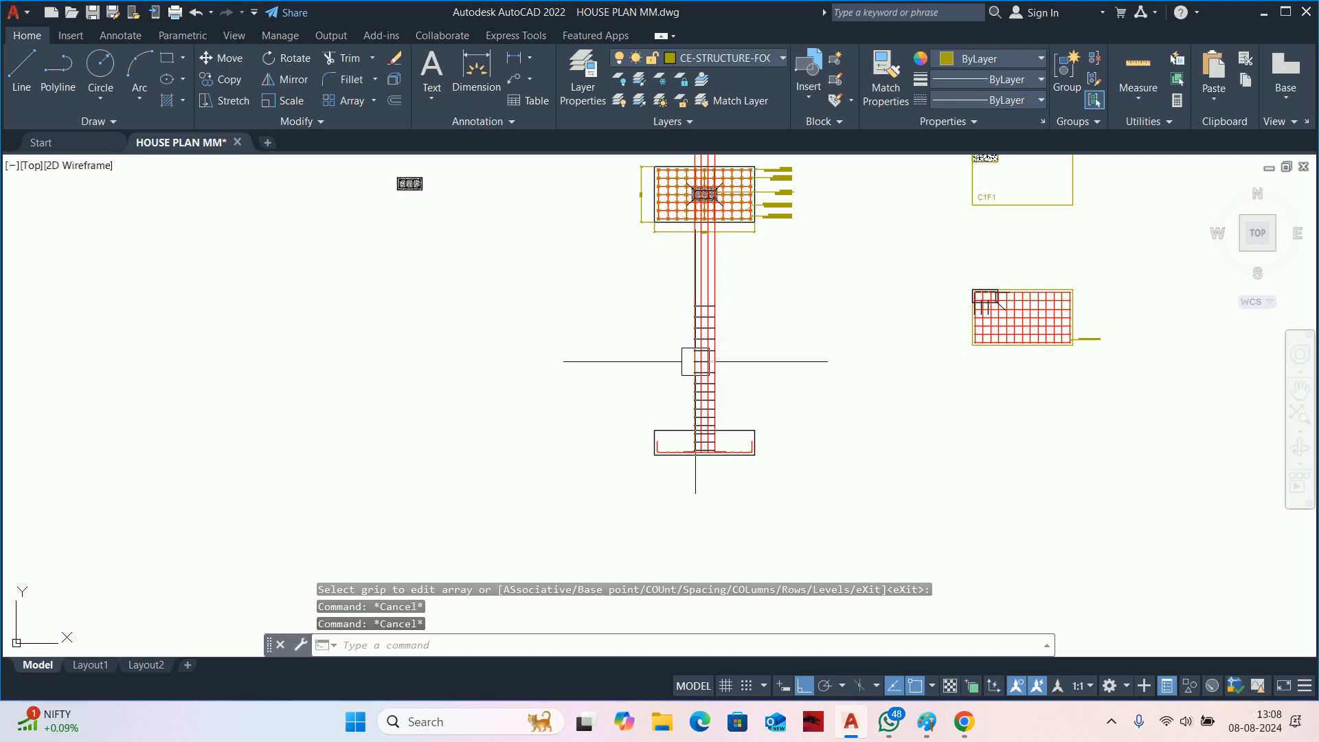
Draw vertical construction lines through both outer edges of the C1 column in the footing plan.
scroll(692, 230, "up", 2)
scroll(727, 435, "up", 4)
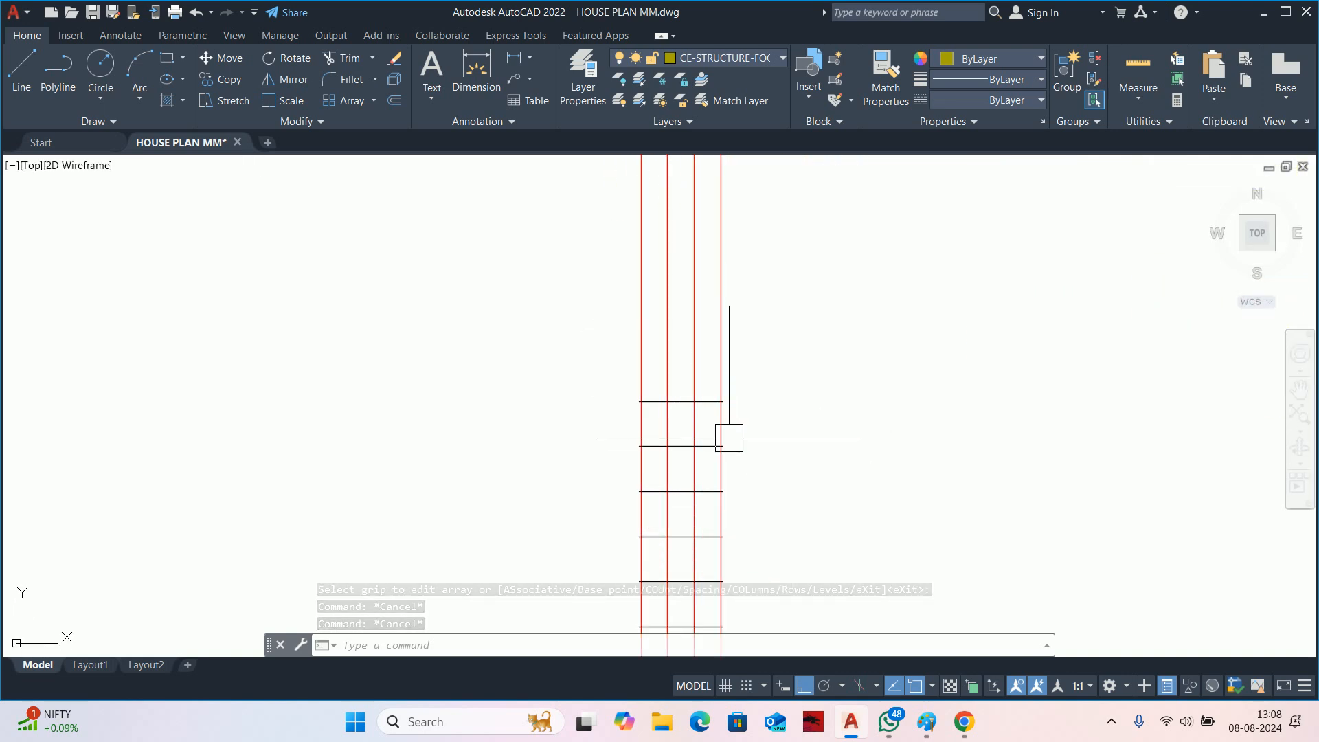
key("Escape")
scroll(685, 347, "down", 4)
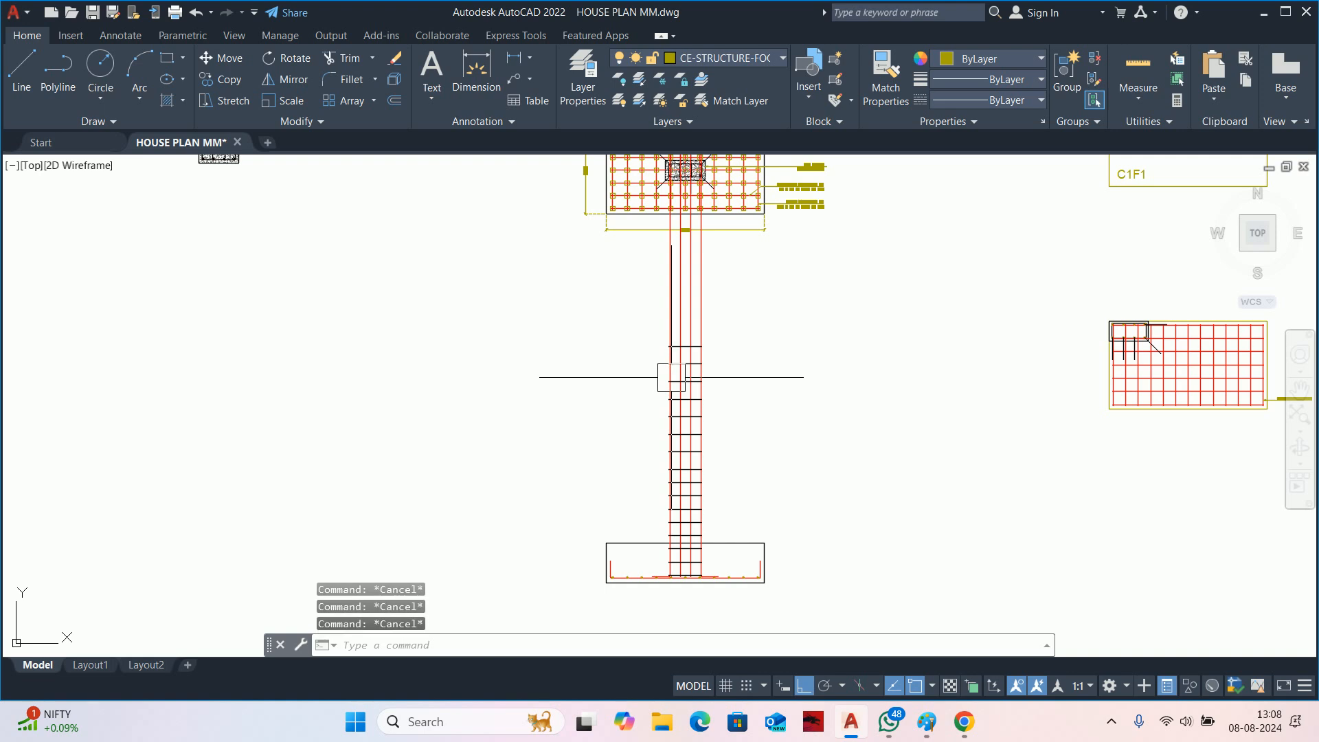
middle_click_drag(653, 373, 610, 397)
type("xl")
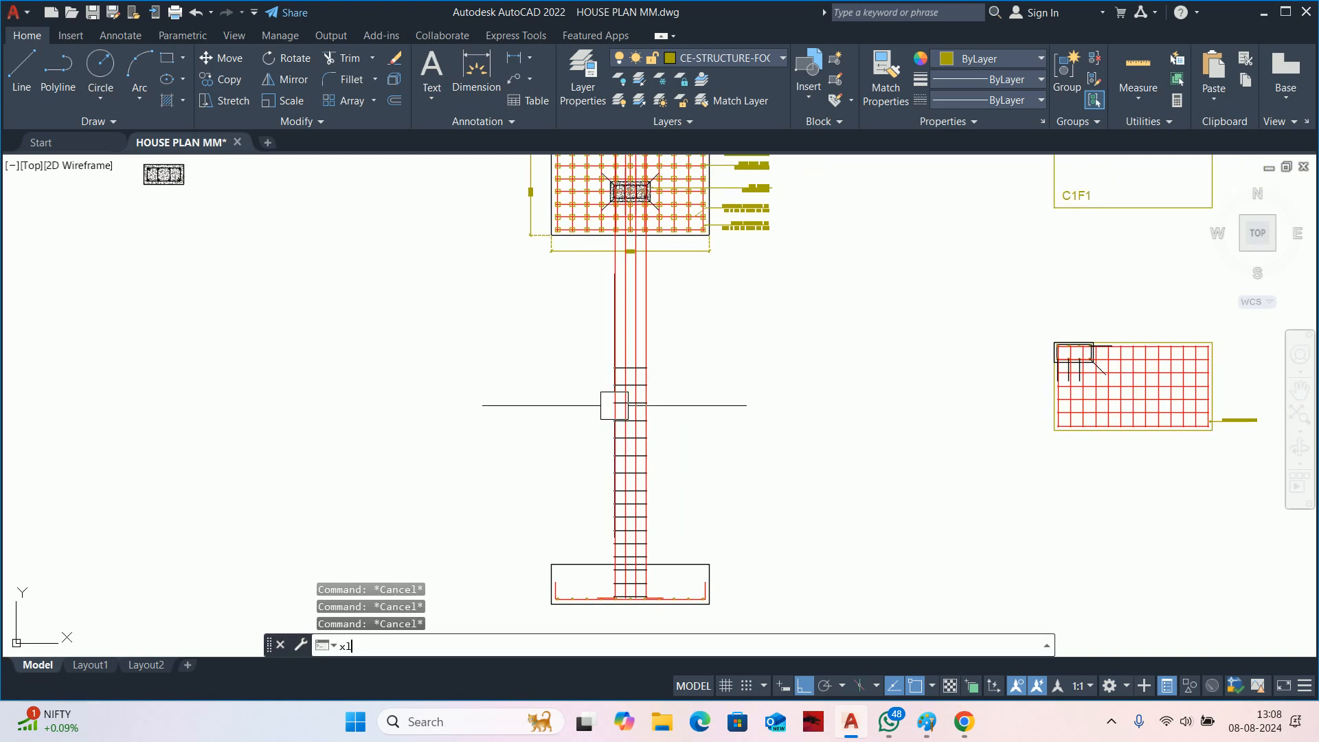
key("Return")
type("v")
key("Return")
scroll(604, 312, "up", 3)
scroll(614, 311, "up", 3)
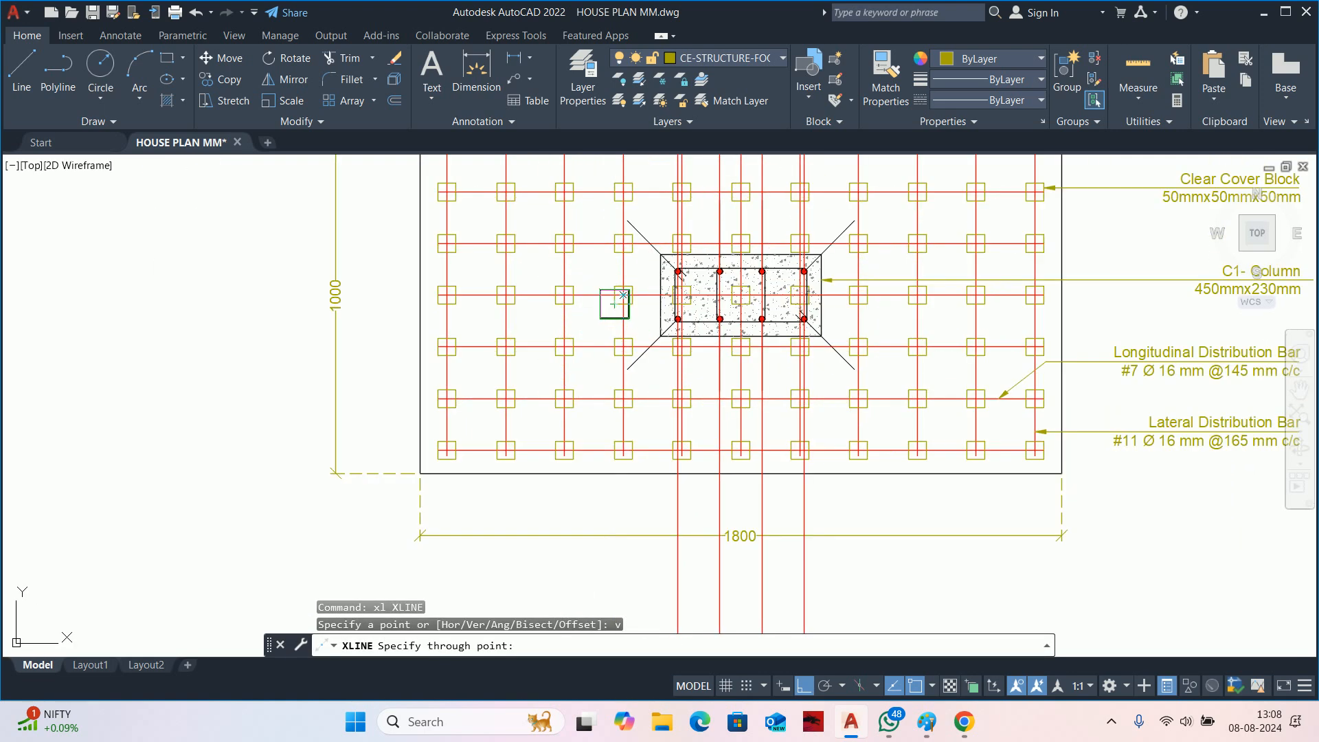
scroll(661, 336, "up", 3)
left_click(654, 333)
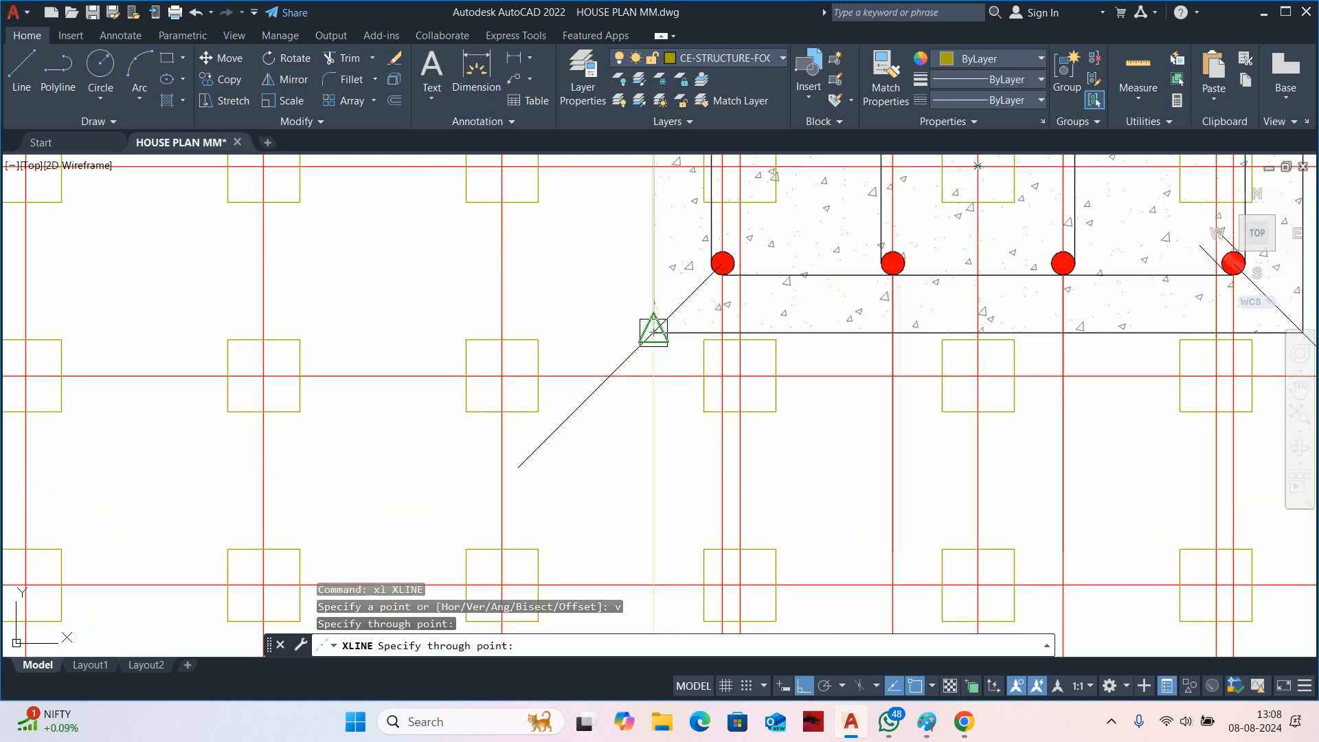
middle_click_drag(892, 354, 329, 415)
key("Escape")
key("Escape")
scroll(653, 486, "down", 5)
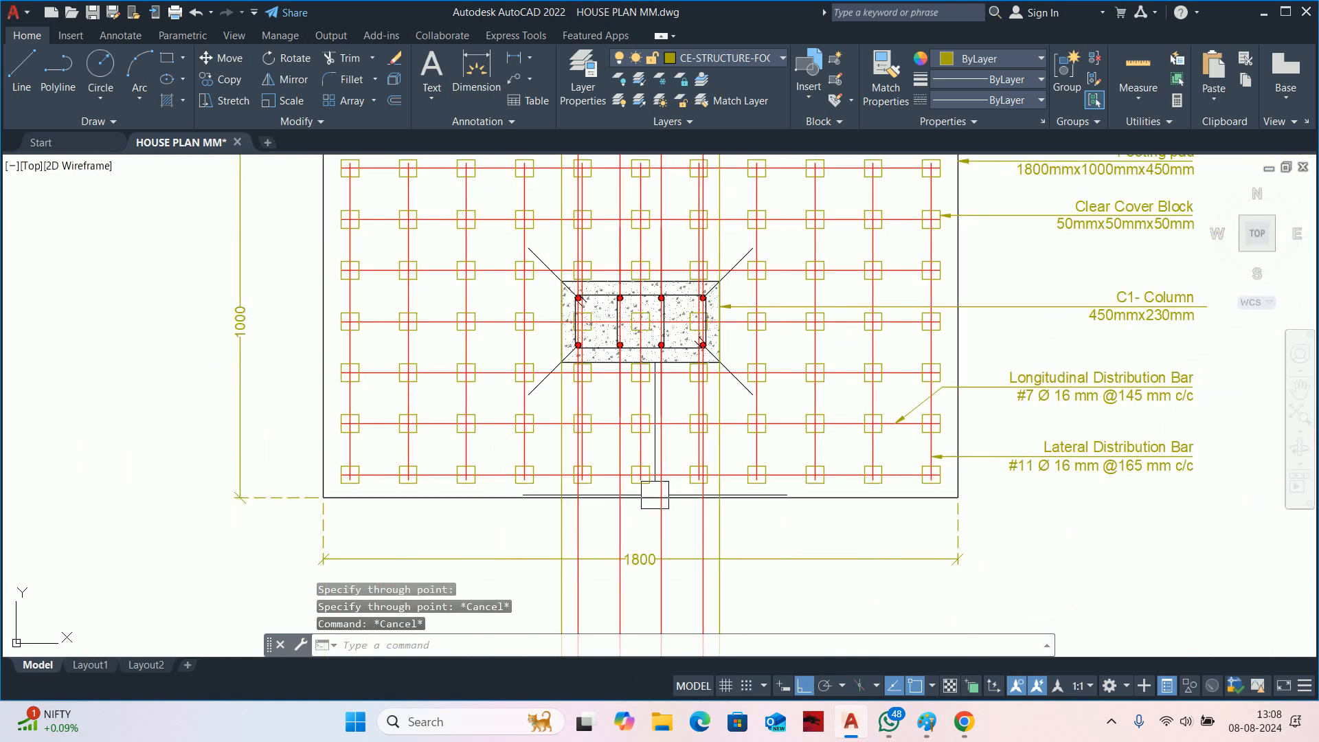
Trim the construction lines below the footing section's upper edge, and trim that edge between the two column lines.
scroll(642, 374, "up", 3)
middle_click_drag(642, 375, 640, 254)
scroll(640, 357, "up", 1)
middle_click_drag(666, 462, 667, 254)
scroll(652, 316, "down", 2)
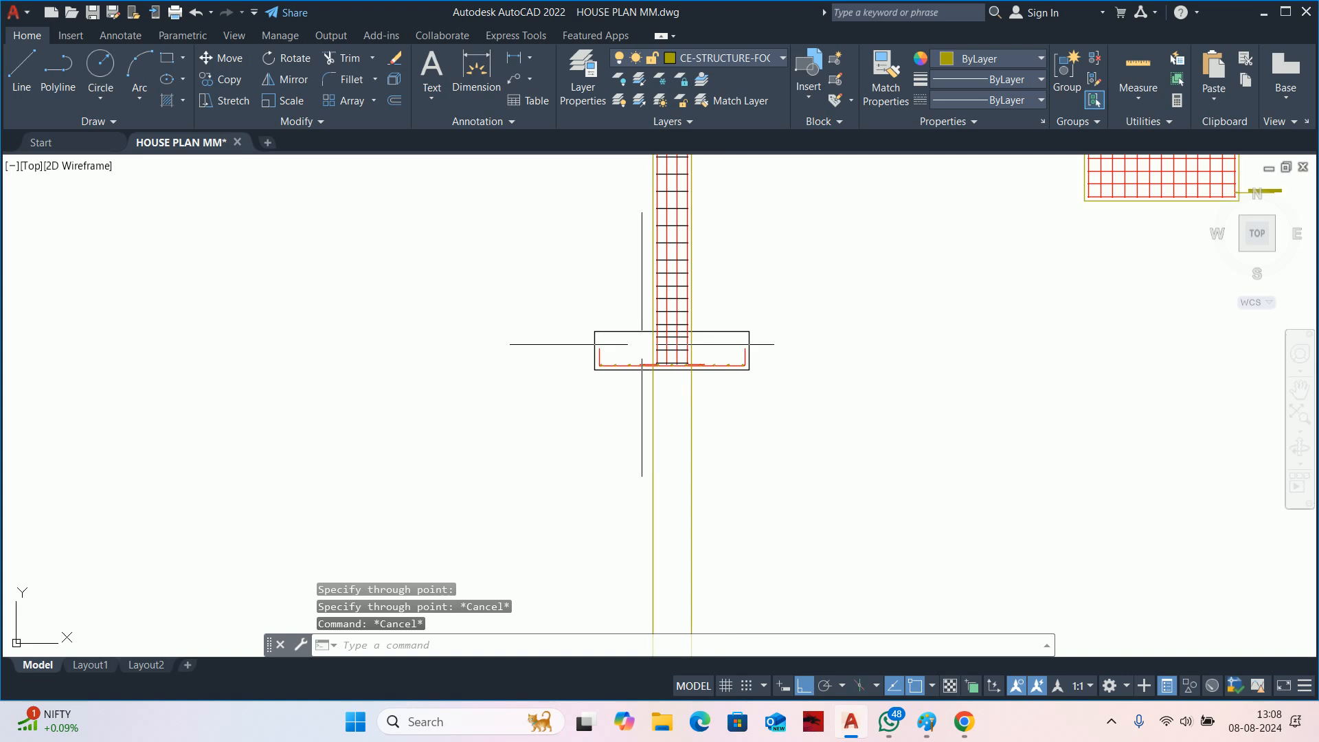
scroll(645, 340, "up", 5)
middle_click_drag(664, 371, 880, 497)
scroll(530, 501, "up", 4)
type("tr")
key("Return")
left_click(645, 470)
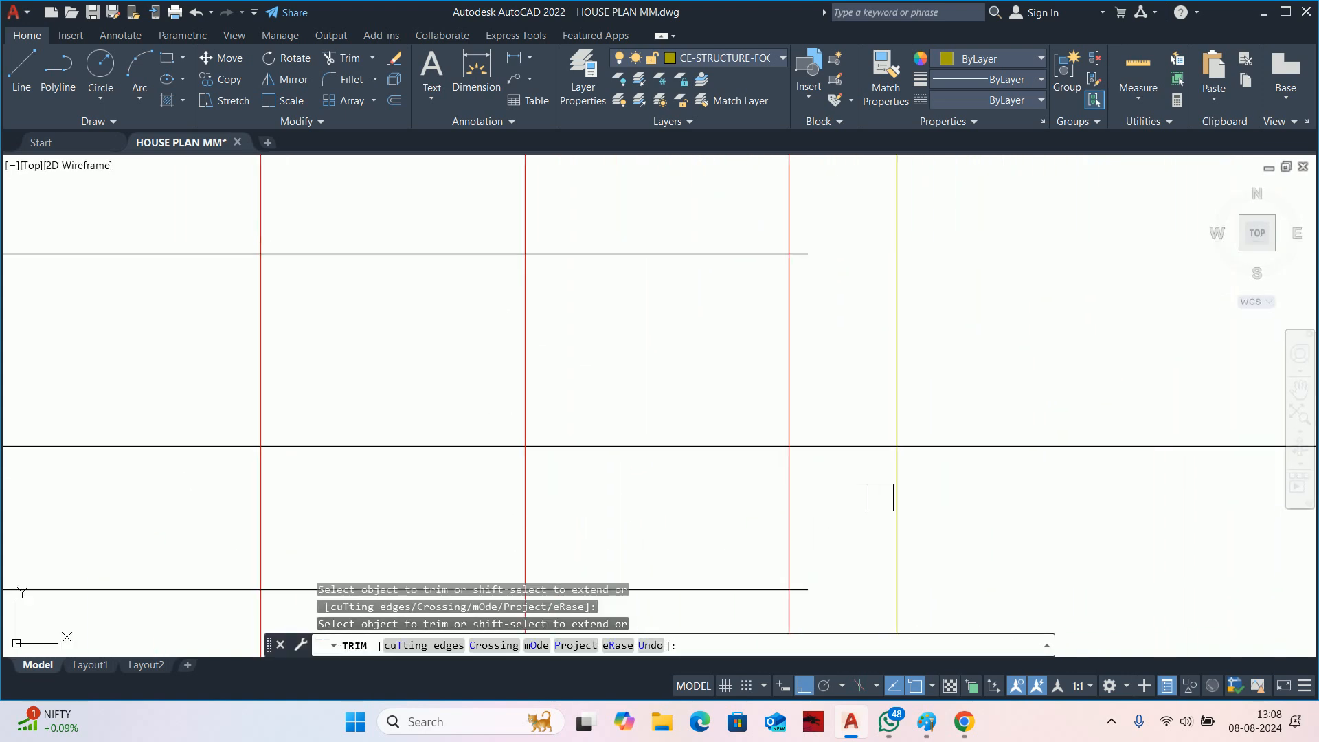
left_click(668, 450)
middle_click_drag(156, 485, 836, 494)
left_click(1052, 447)
left_click(764, 458)
left_click(600, 456)
key("Escape")
key("Escape")
key("Escape")
key("Escape")
scroll(600, 446, "down", 5)
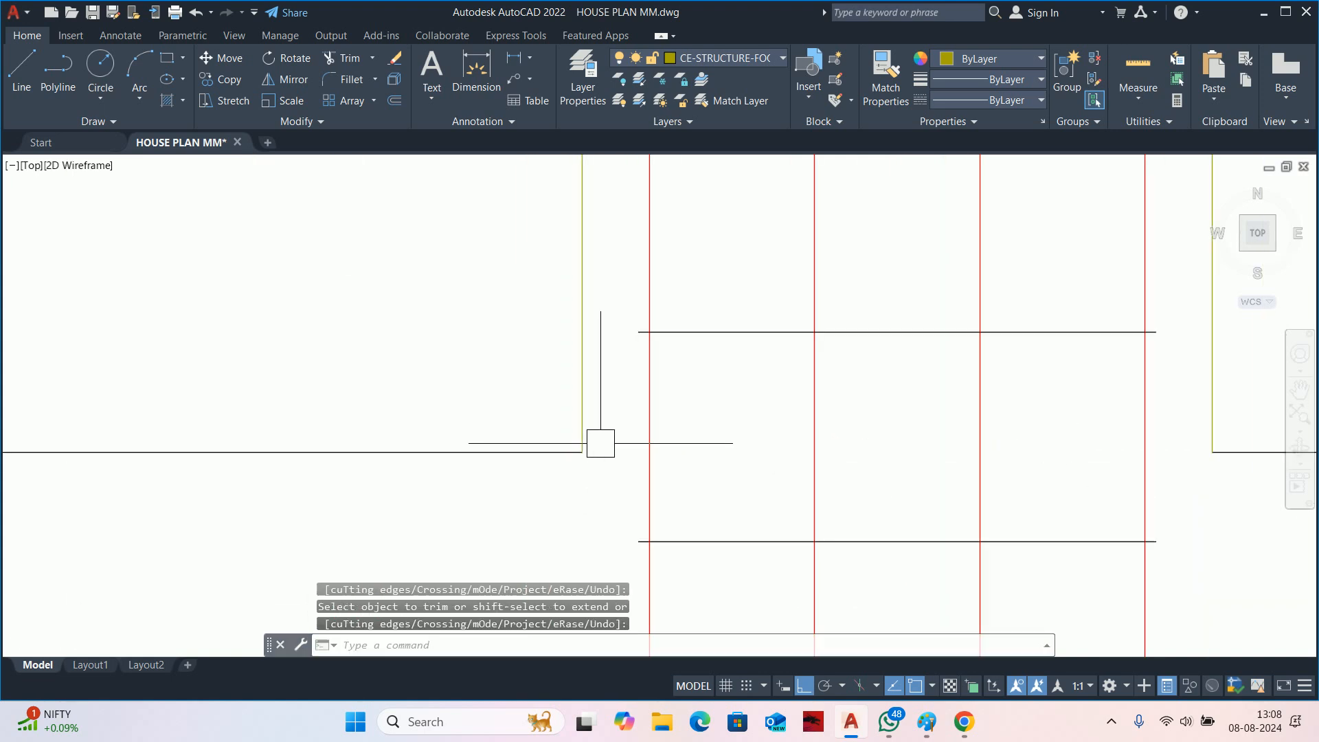
Match the properties of the footing outline to both column edge lines in the section.
type(",")
key("BackSpace")
type("ma")
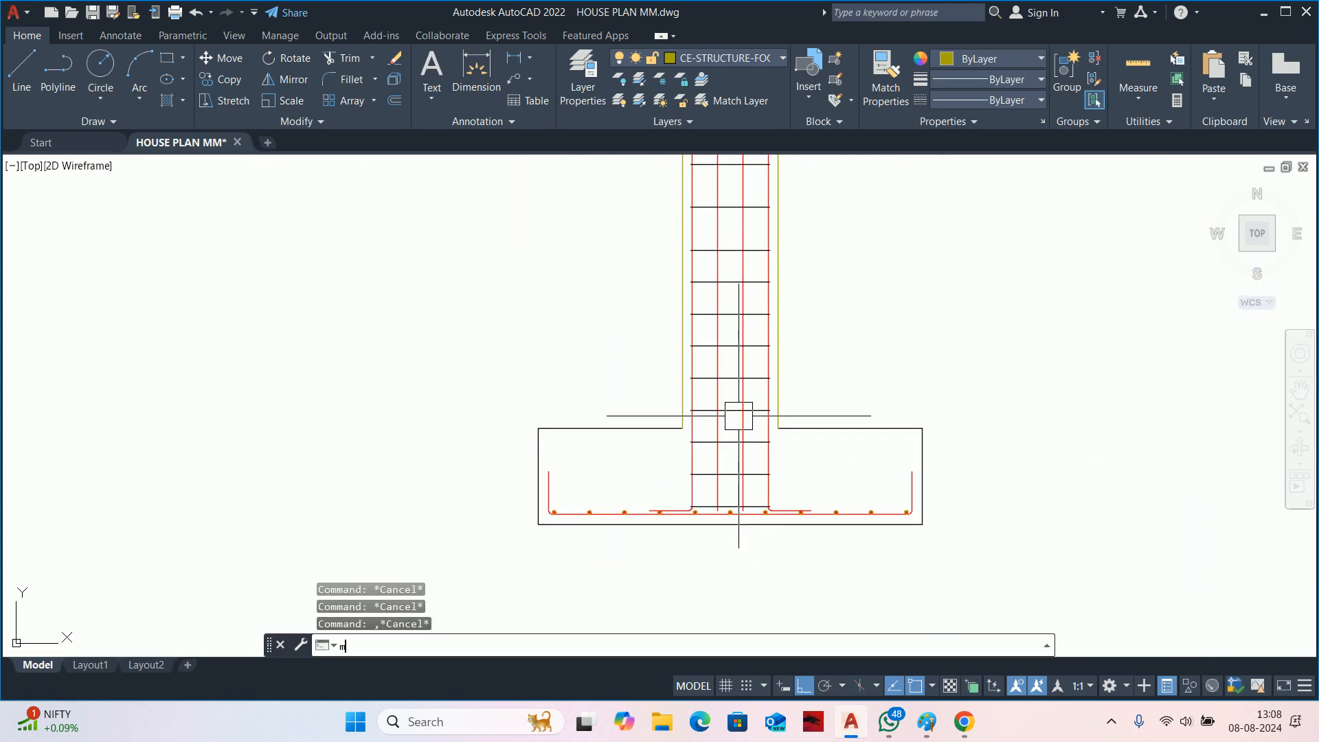
key("Return")
scroll(800, 423, "up", 2)
left_click(826, 434)
left_click(764, 385)
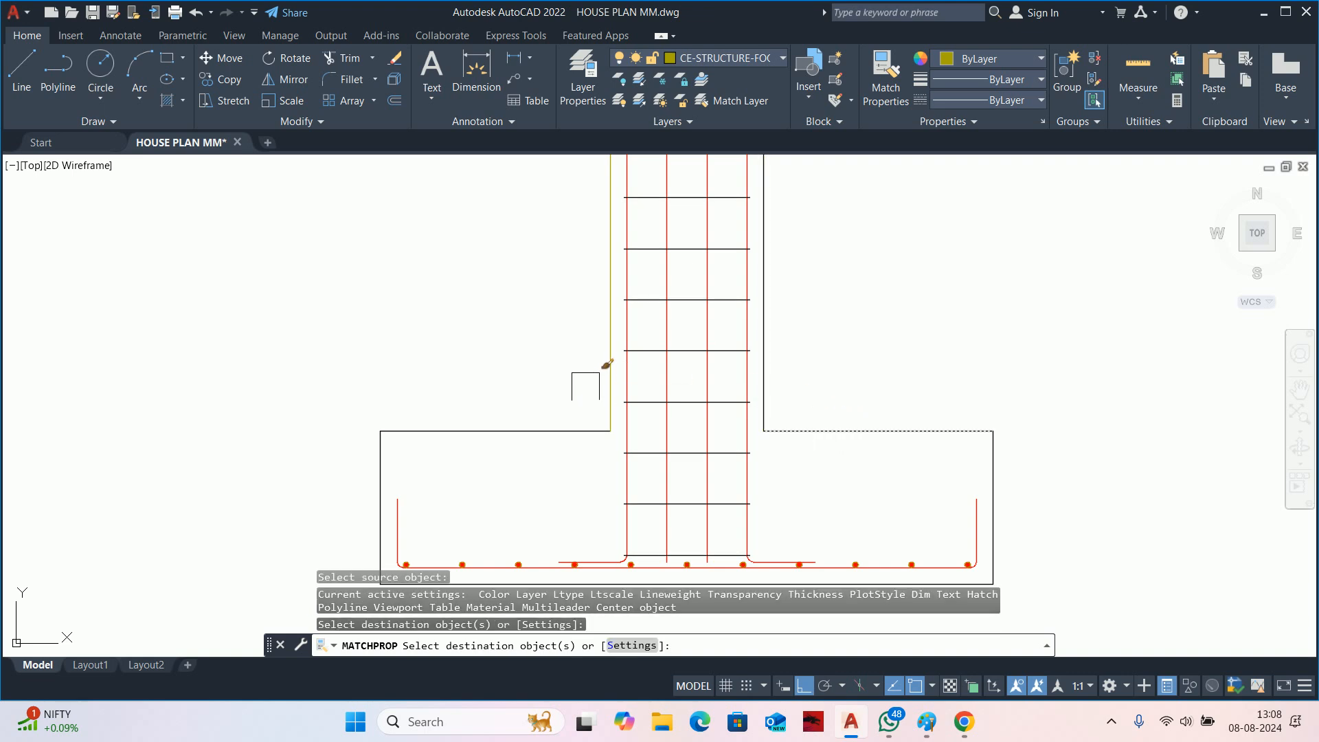
key("Escape")
scroll(601, 384, "down", 5)
key("Escape")
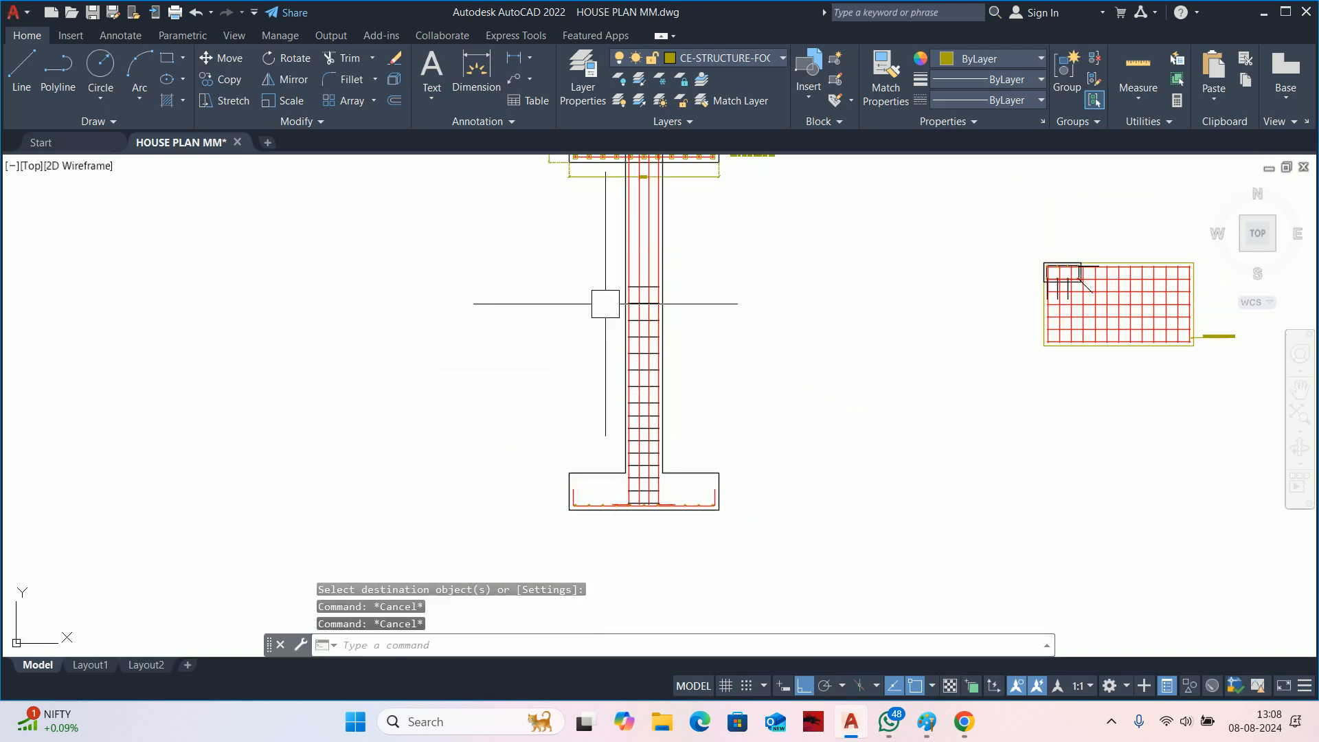
scroll(715, 492, "up", 4)
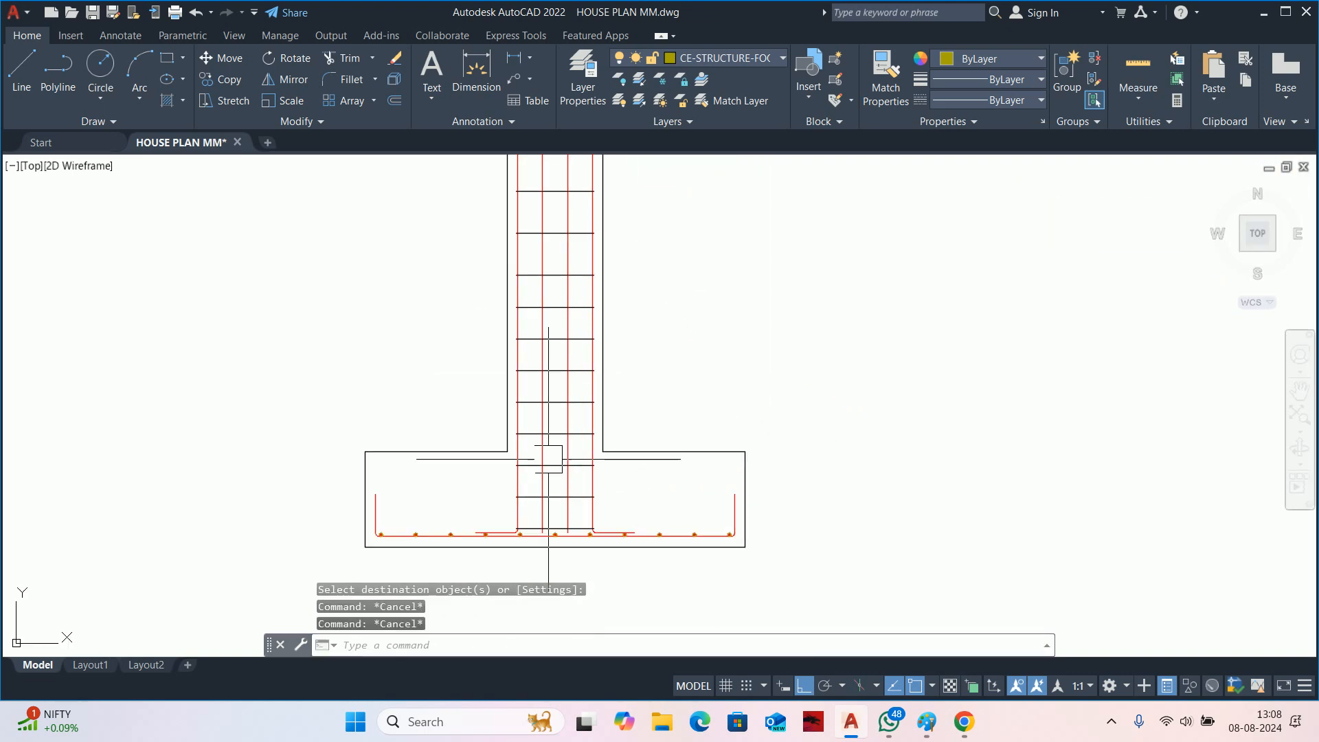
right_click(649, 559)
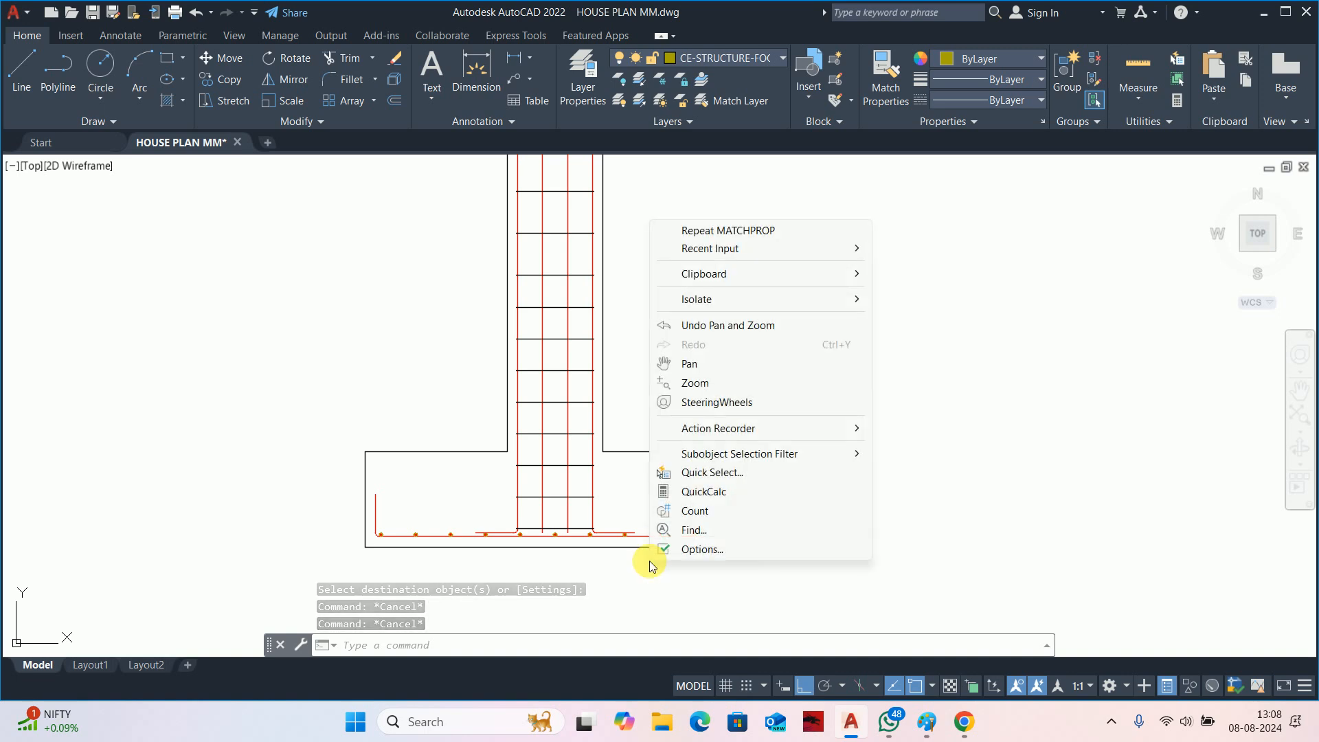
key("Escape")
key("Escape")
scroll(673, 440, "down", 2)
middle_click_drag(674, 439, 686, 493)
middle_click_drag(651, 321, 653, 359)
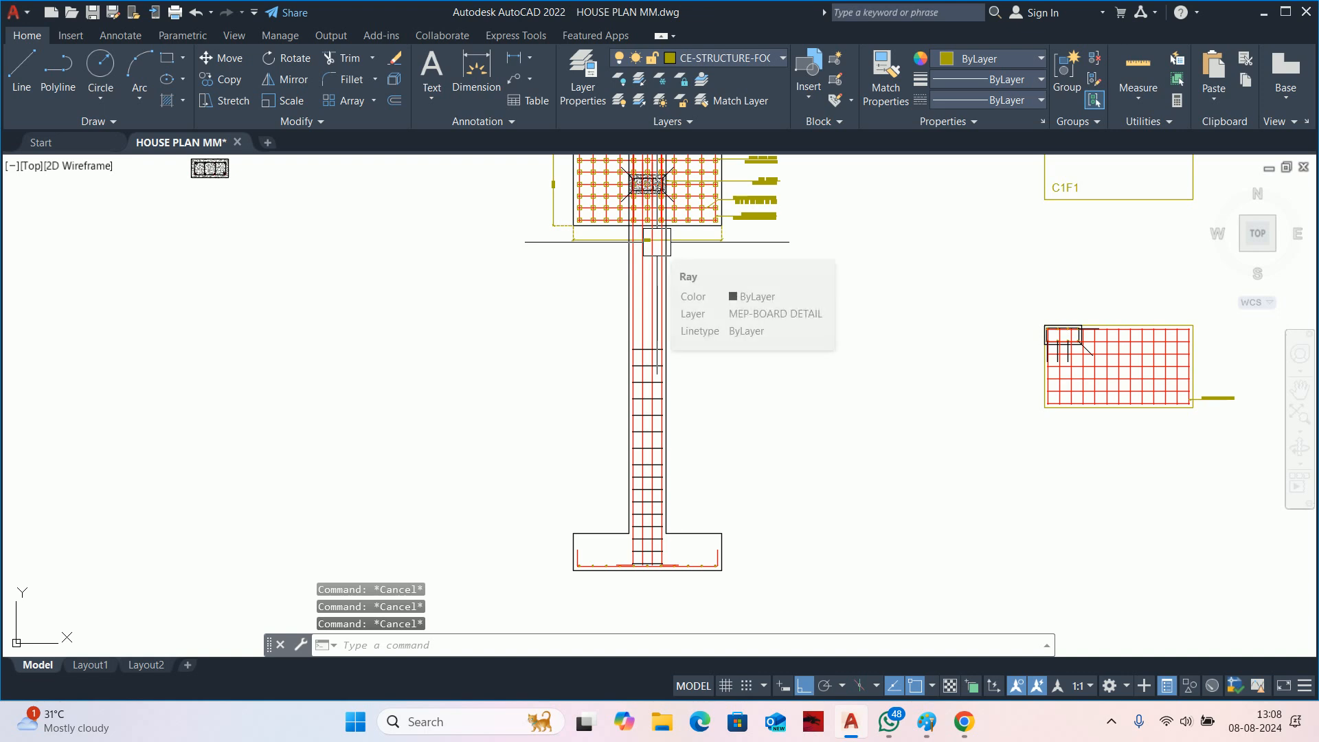
Draw a horizontal break line about 1090 long with symbol size 1200 across the column, just above the uppermost stirrup.
scroll(660, 284, "up", 2)
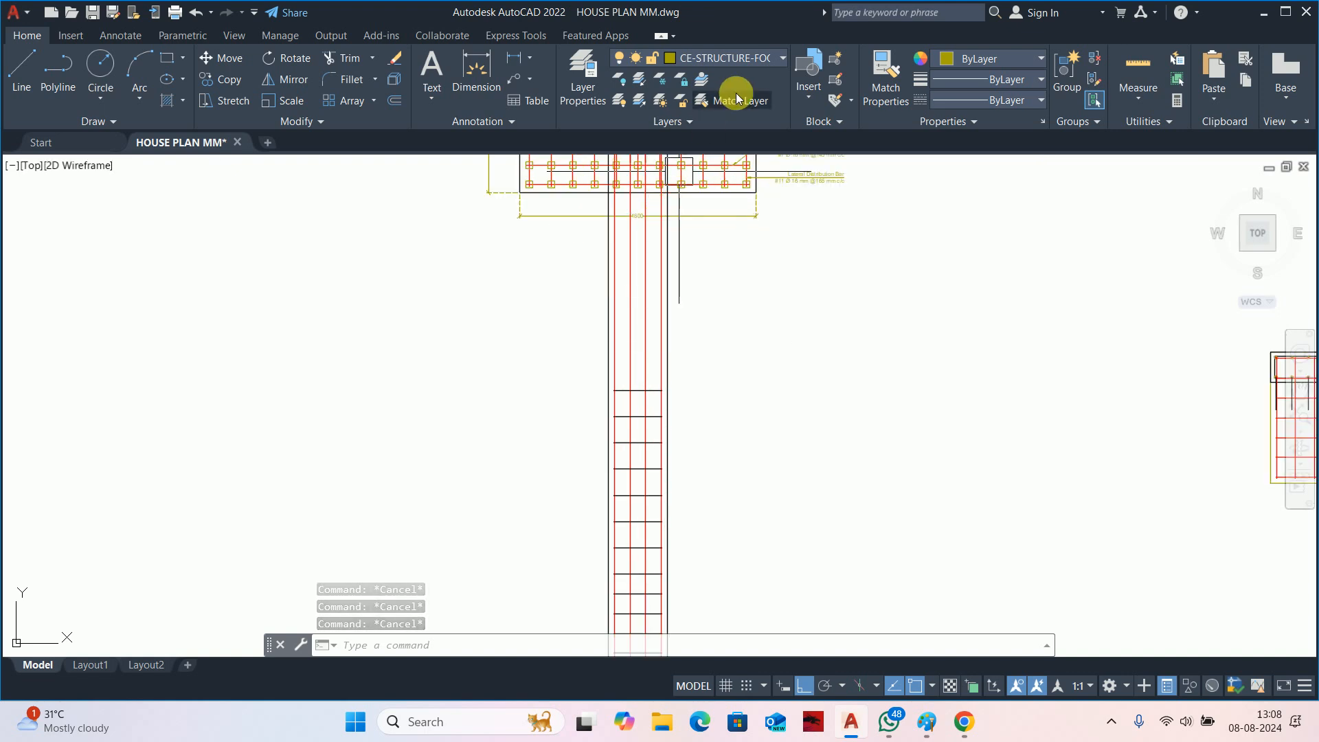
left_click(489, 36)
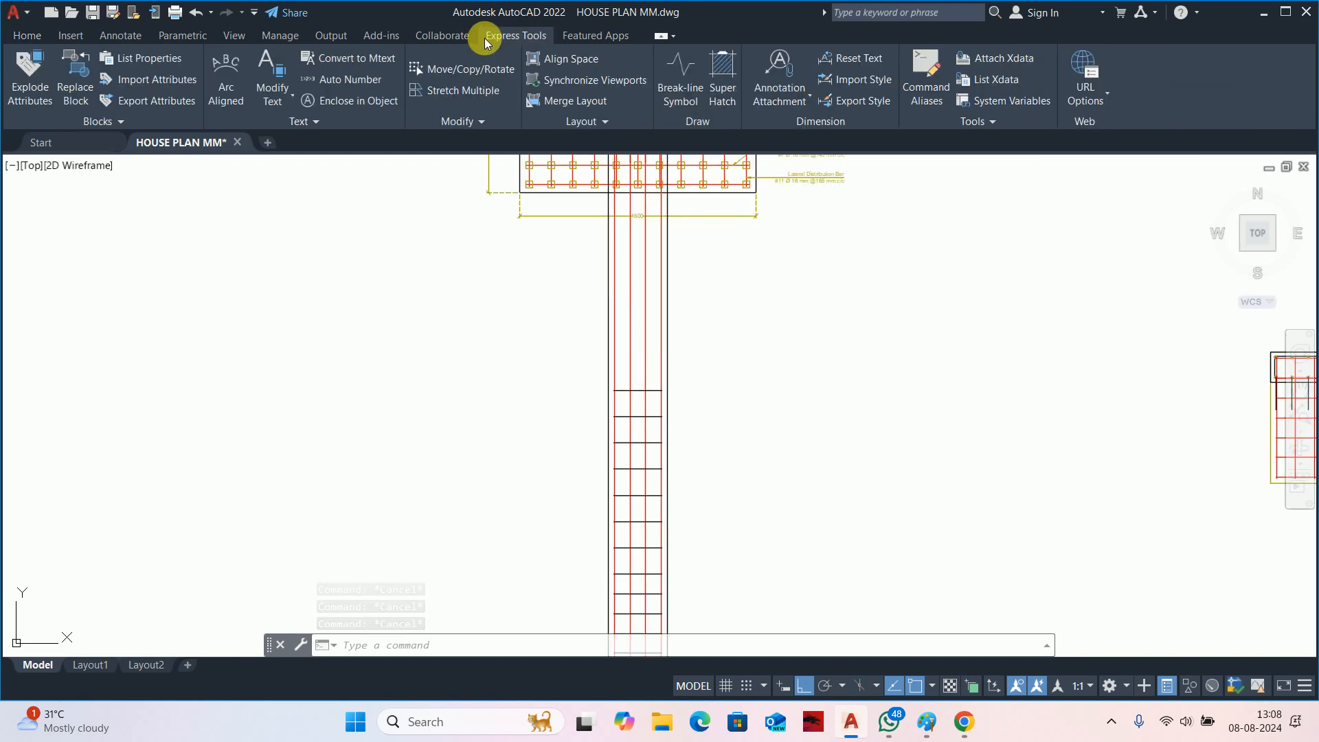
left_click(687, 69)
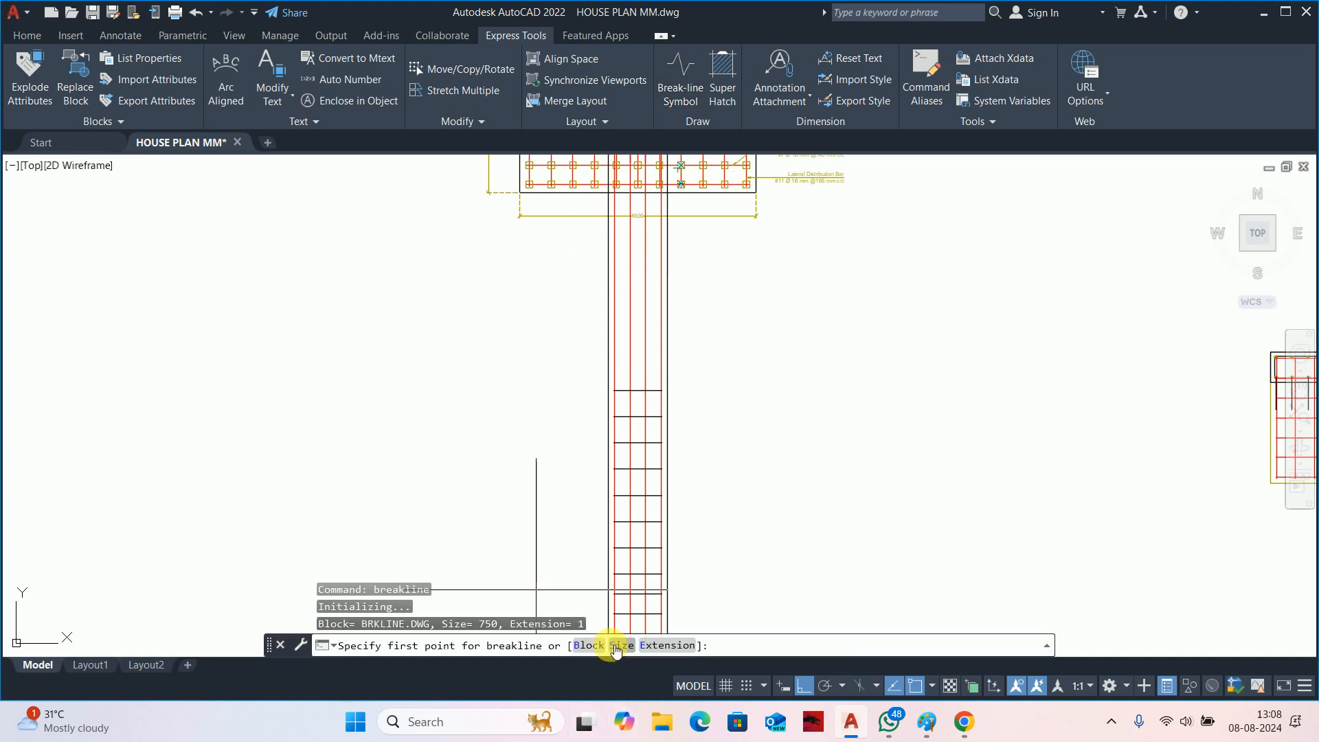
left_click(616, 645)
type("12")
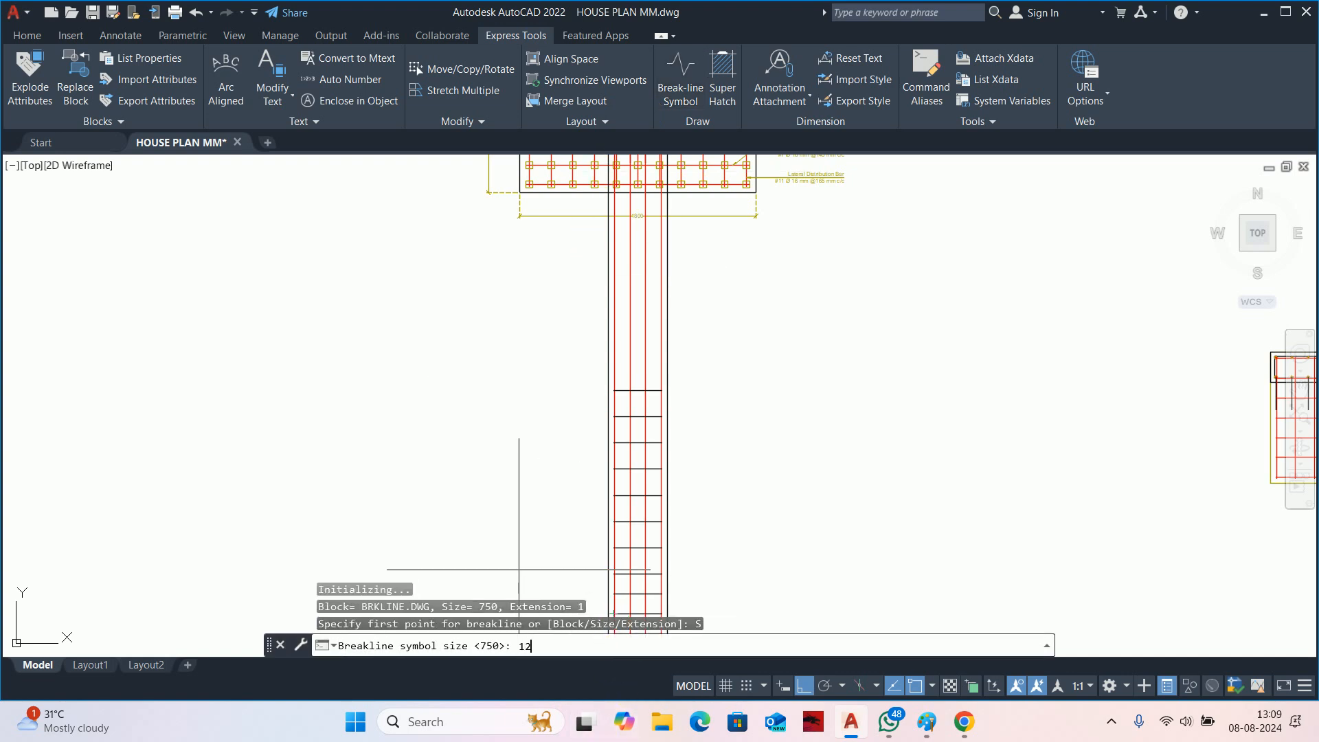
type("00")
key("Return")
scroll(605, 480, "up", 4)
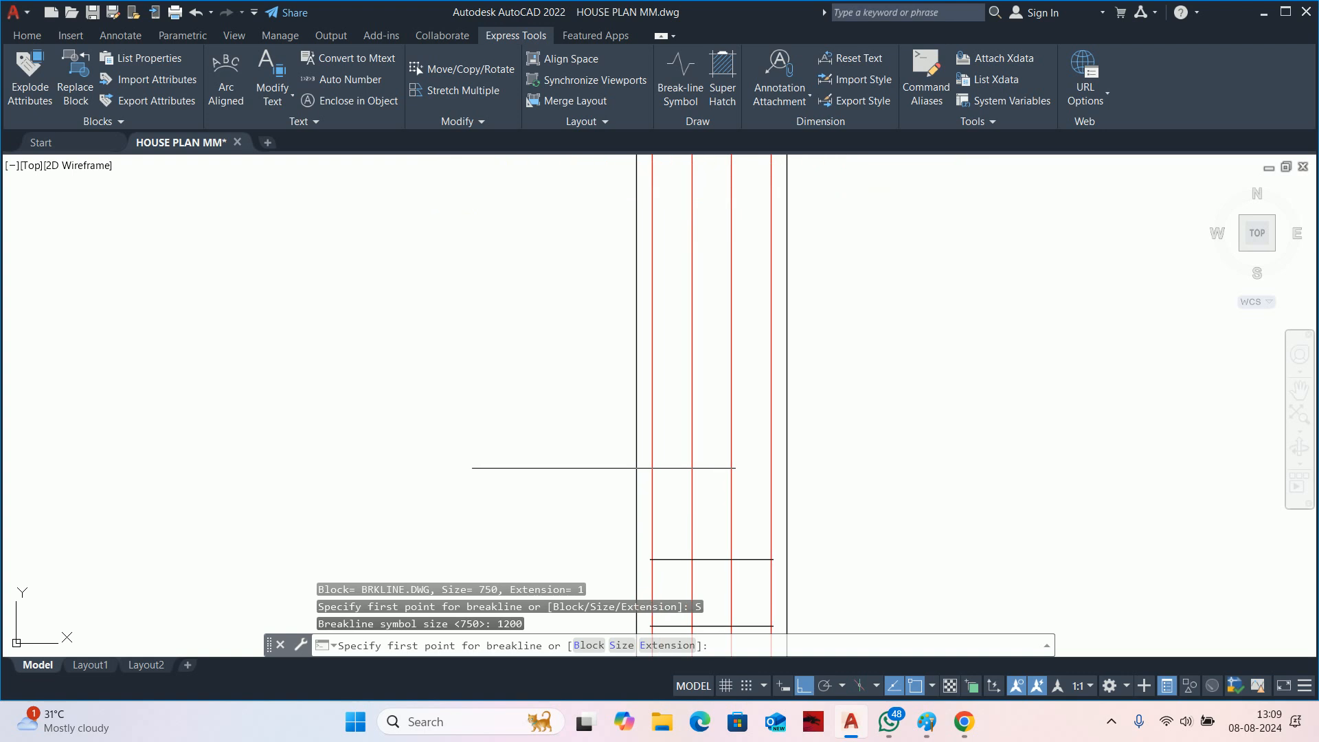
left_click(544, 488)
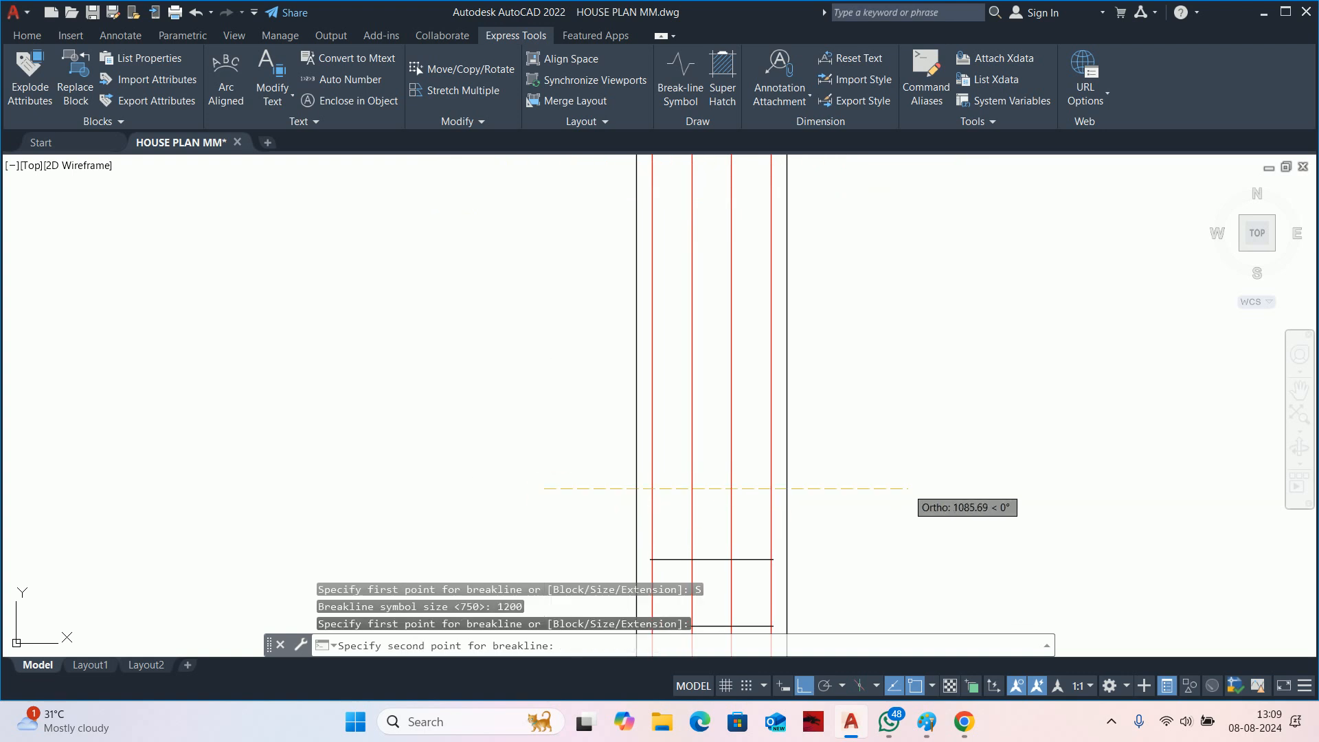
left_click(911, 478)
key("Return")
key("Escape")
key("Escape")
key("Escape")
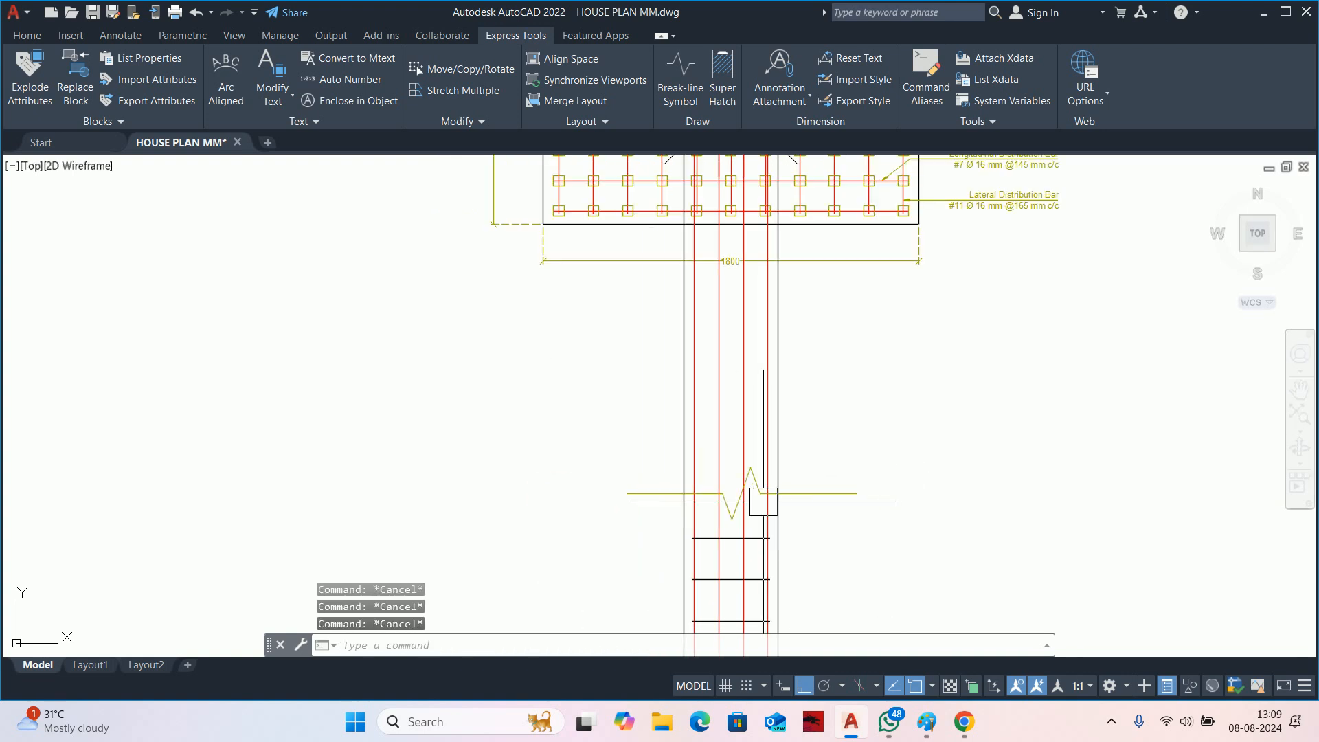
Match the properties of the column edge line to the break line.
type("ma")
key("Return")
left_click(787, 442)
left_click(855, 474)
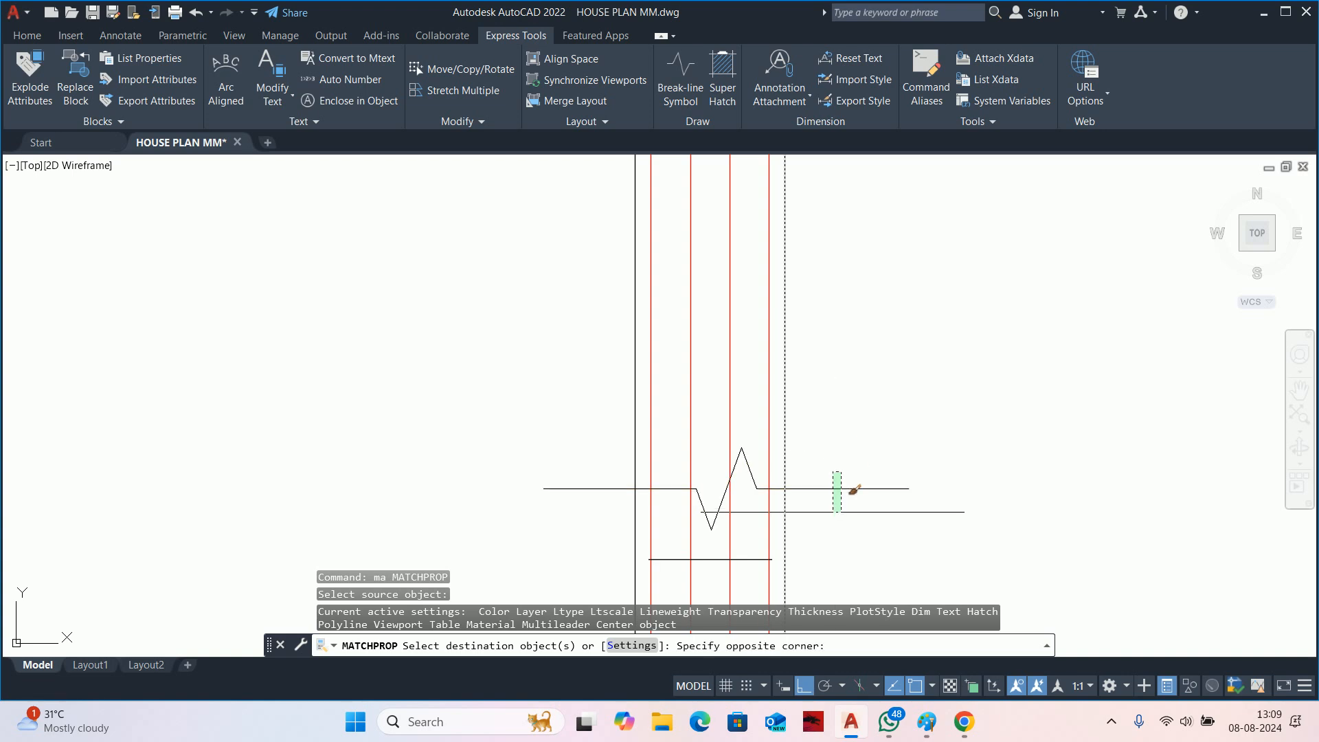
left_click(833, 506)
key("Escape")
Trim the column edges and vertical bars above the break line.
type("tr")
key("Return")
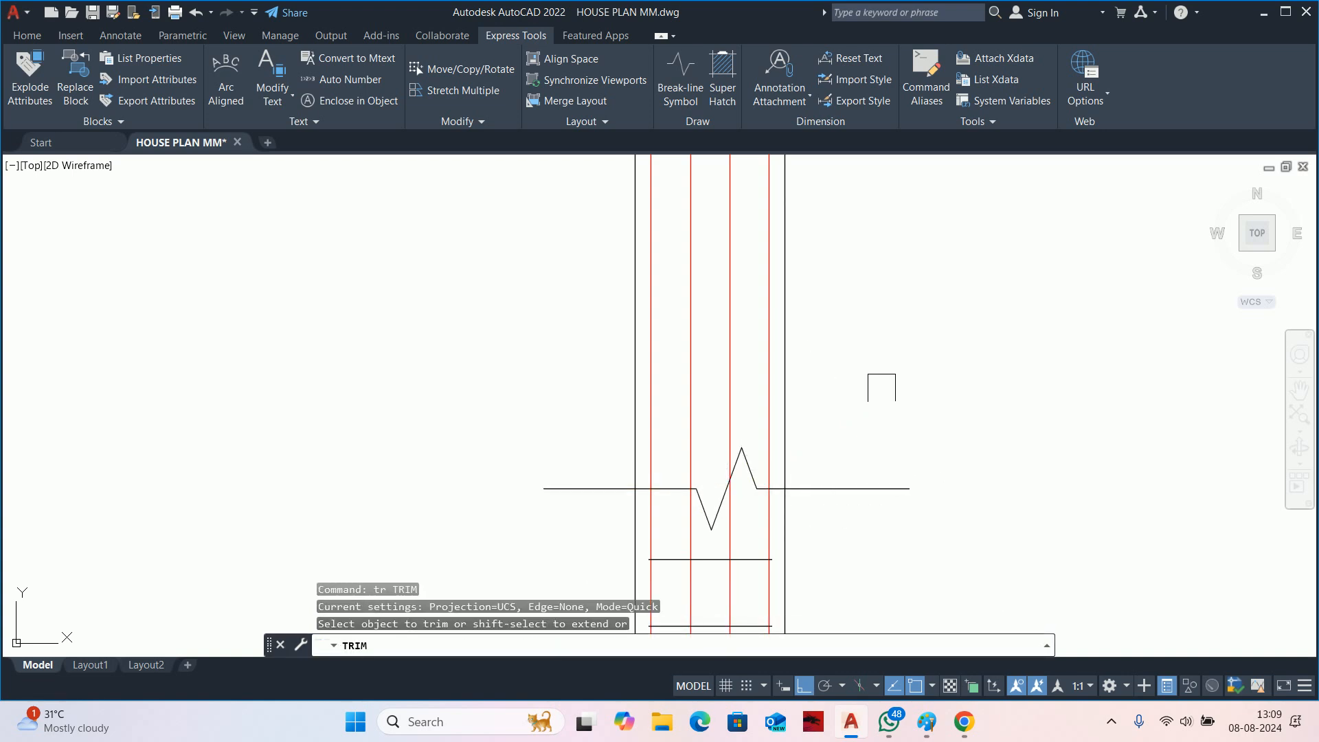
left_click_drag(882, 383, 604, 370)
key("Return")
scroll(689, 253, "down", 8)
key("Escape")
key("Escape")
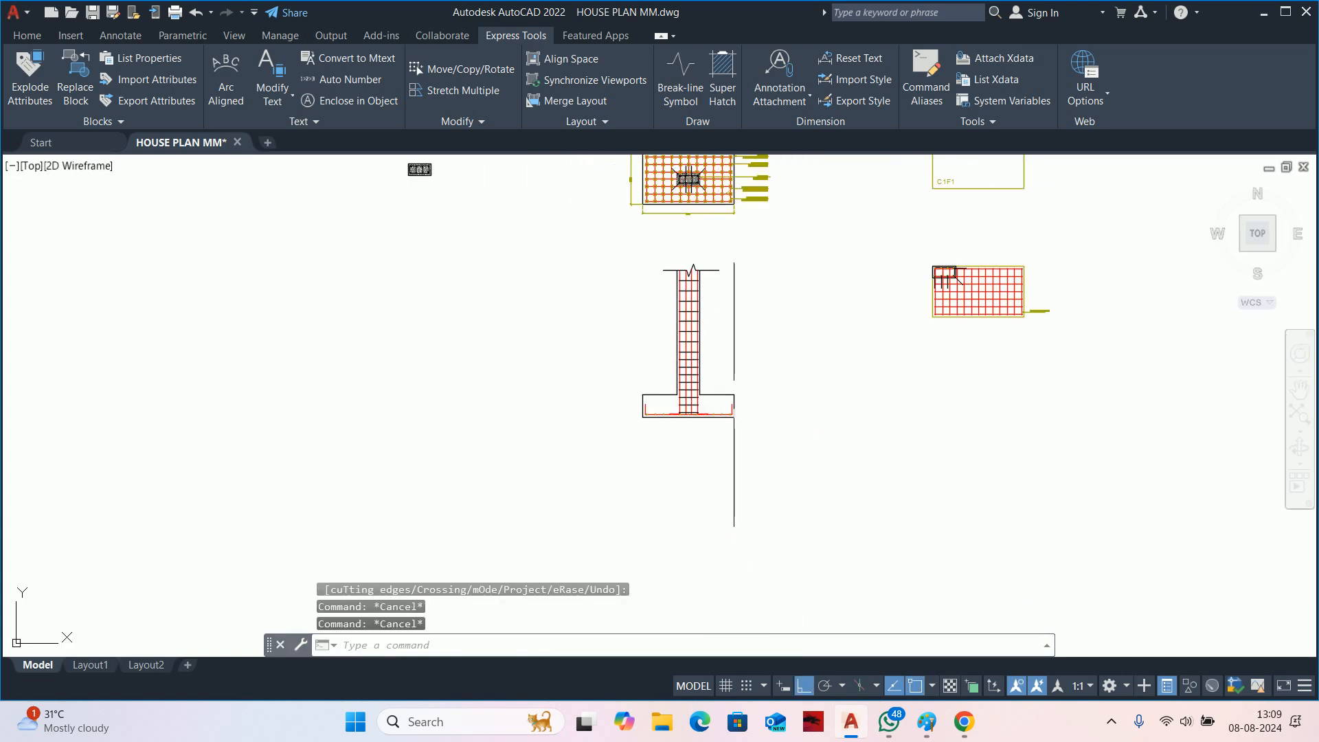
Examine the stirrup arrangement along the column from the footing up to the break line.
scroll(644, 388, "up", 2)
middle_click_drag(706, 358, 715, 391)
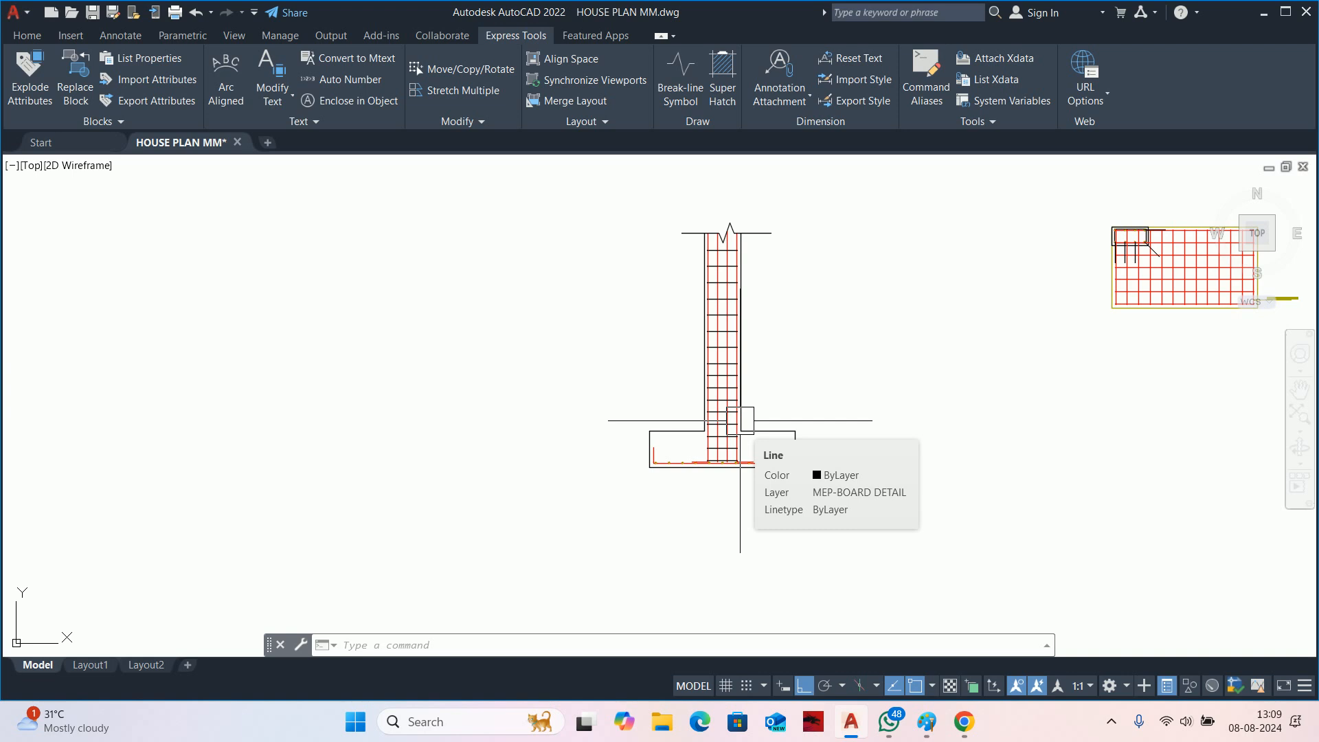
scroll(724, 419, "up", 2)
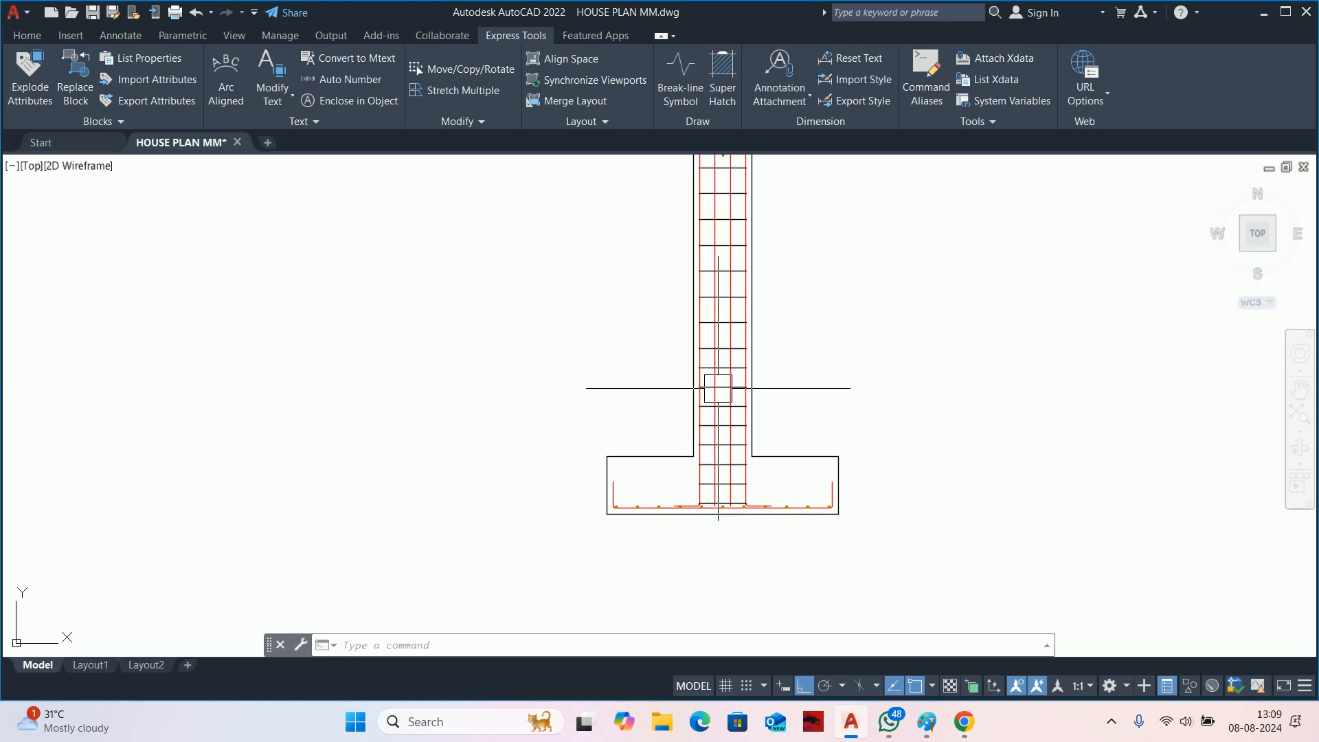
scroll(747, 441, "up", 2)
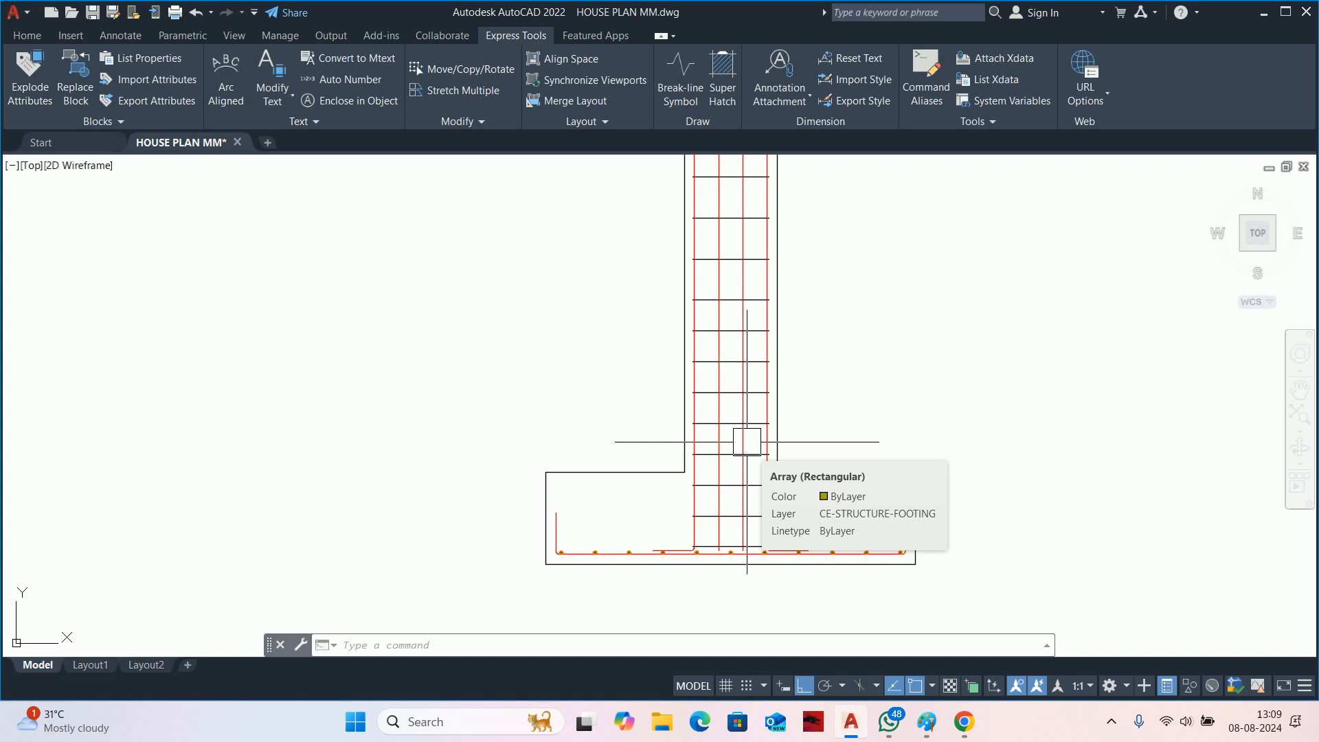
scroll(747, 441, "up", 3)
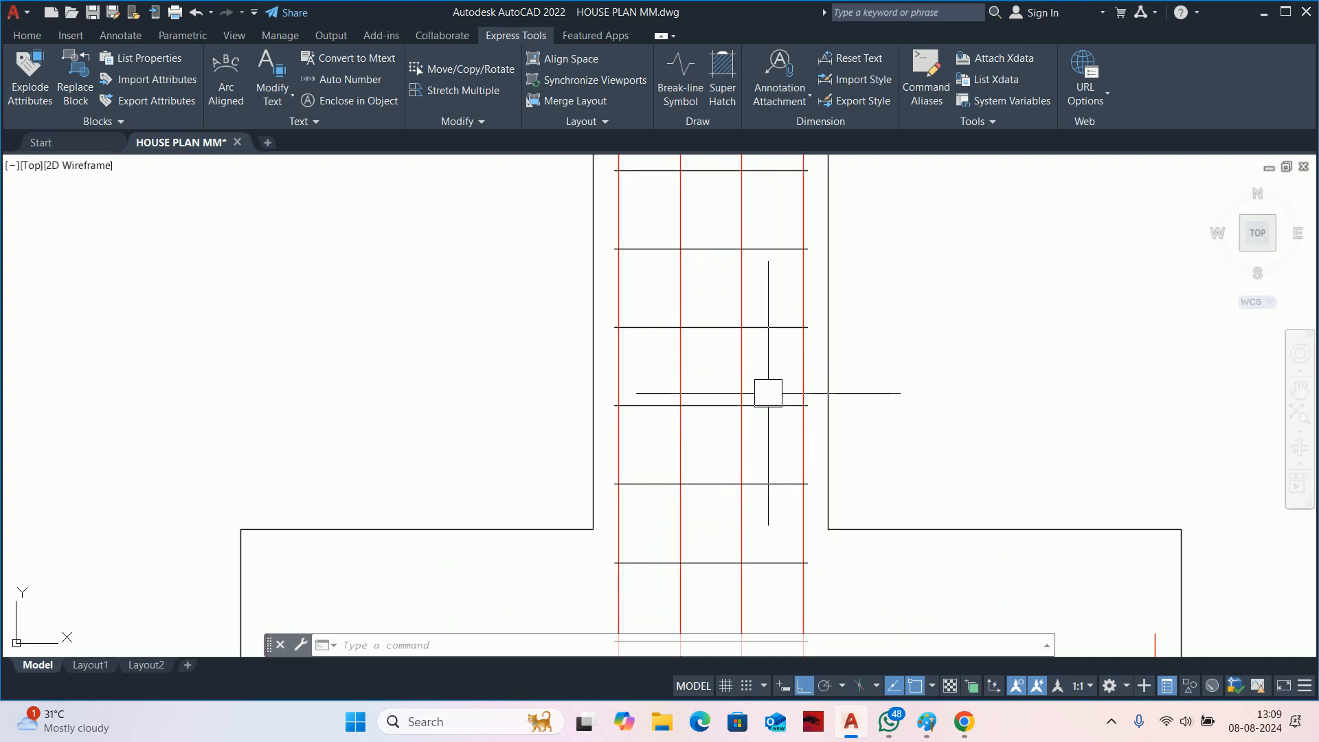
scroll(769, 384, "down", 4)
scroll(774, 425, "up", 1)
scroll(772, 310, "up", 1)
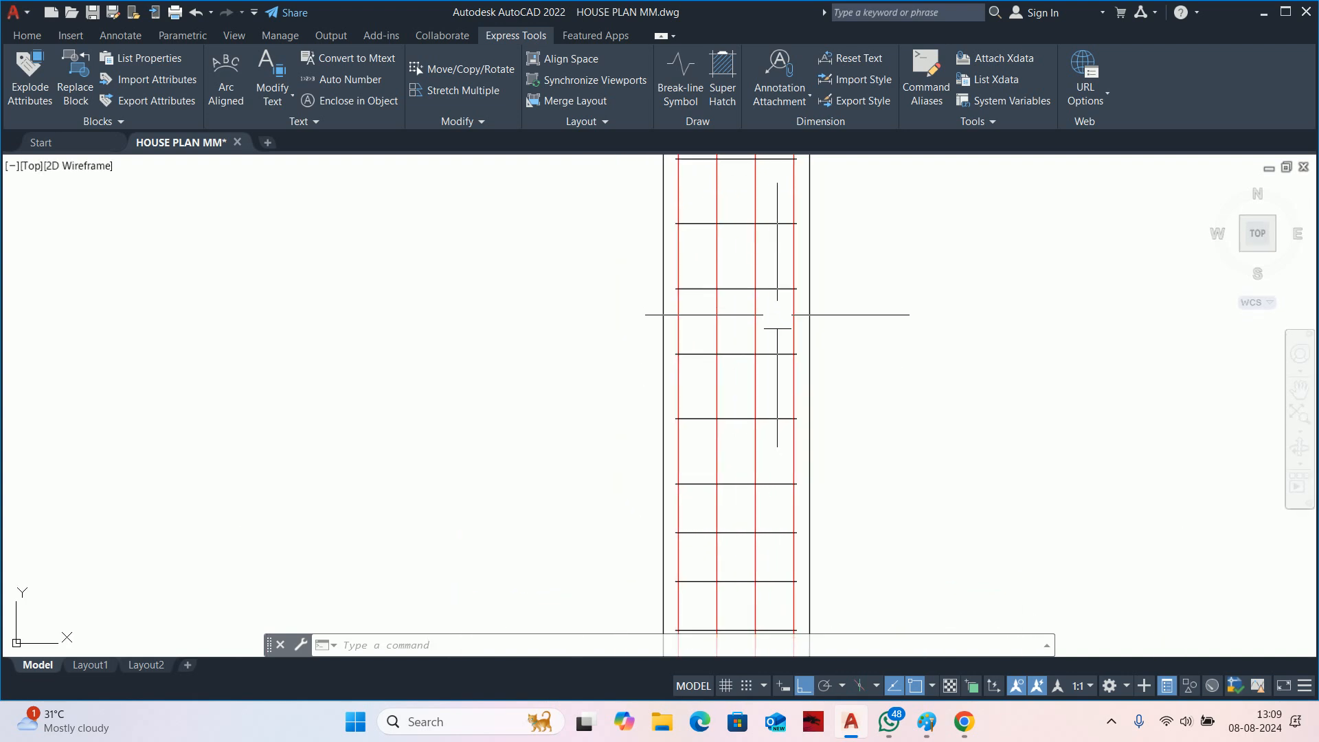
scroll(772, 312, "down", 1)
middle_click_drag(774, 327, 770, 484)
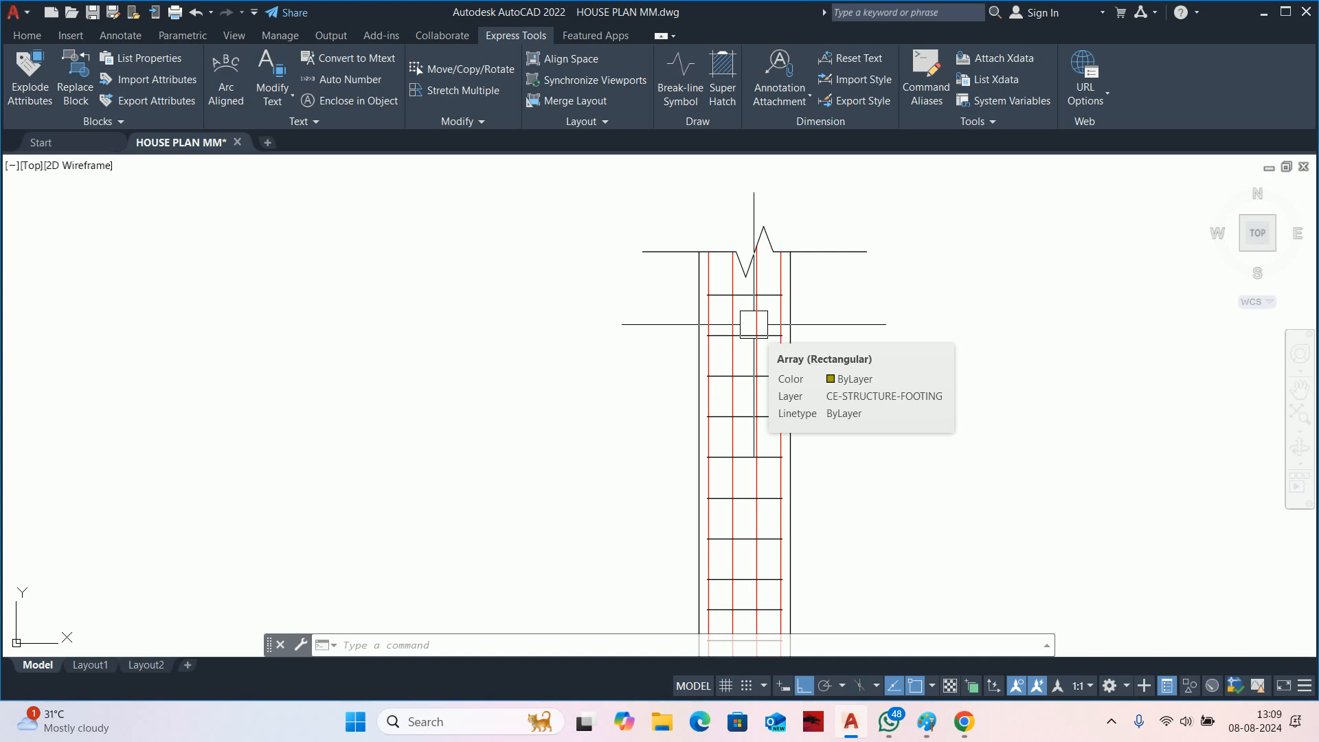
scroll(753, 324, "down", 5)
scroll(726, 369, "up", 5)
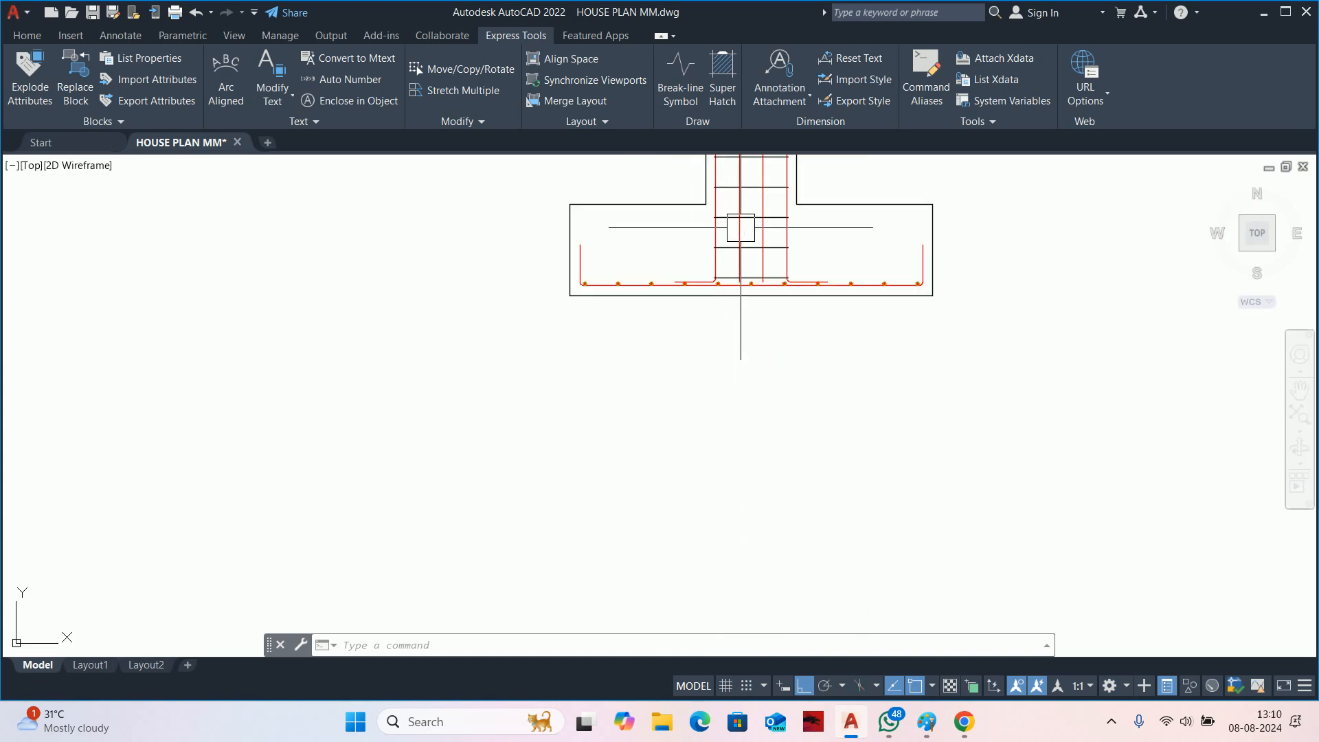
Examine the plinth, ground and first floor levels at the base of the staircase section.
scroll(740, 227, "down", 10)
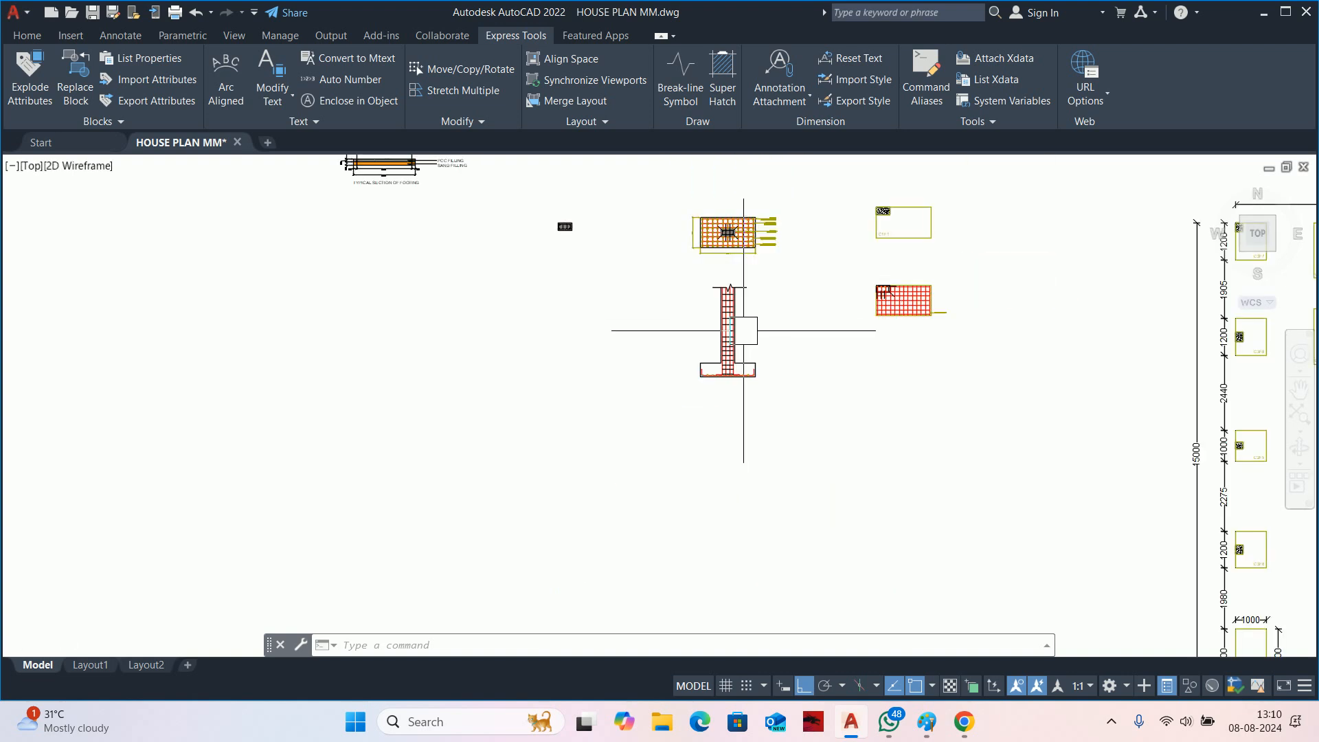
middle_click_drag(741, 373, 337, 239)
scroll(411, 255, "down", 4)
middle_click_drag(654, 463, 432, 188)
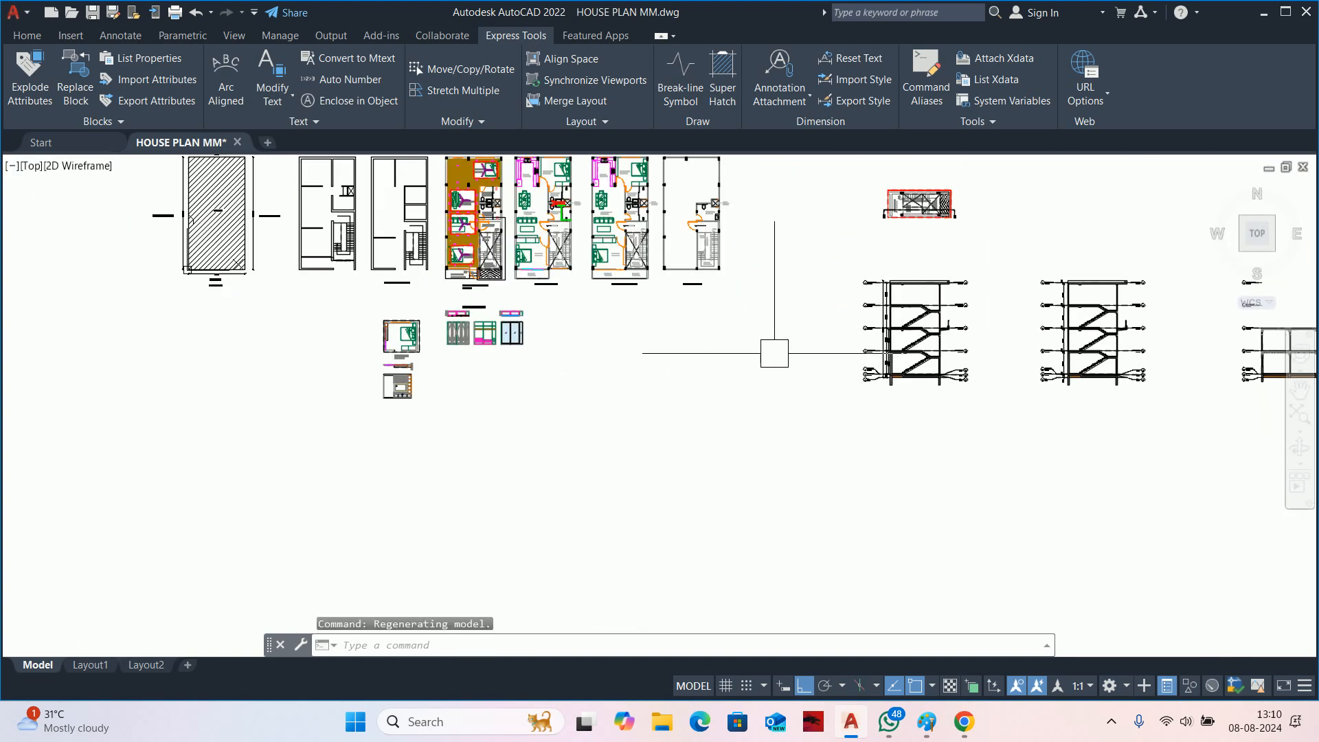
scroll(907, 364, "up", 6)
scroll(879, 405, "up", 3)
scroll(743, 347, "down", 2)
middle_click_drag(742, 350, 695, 409)
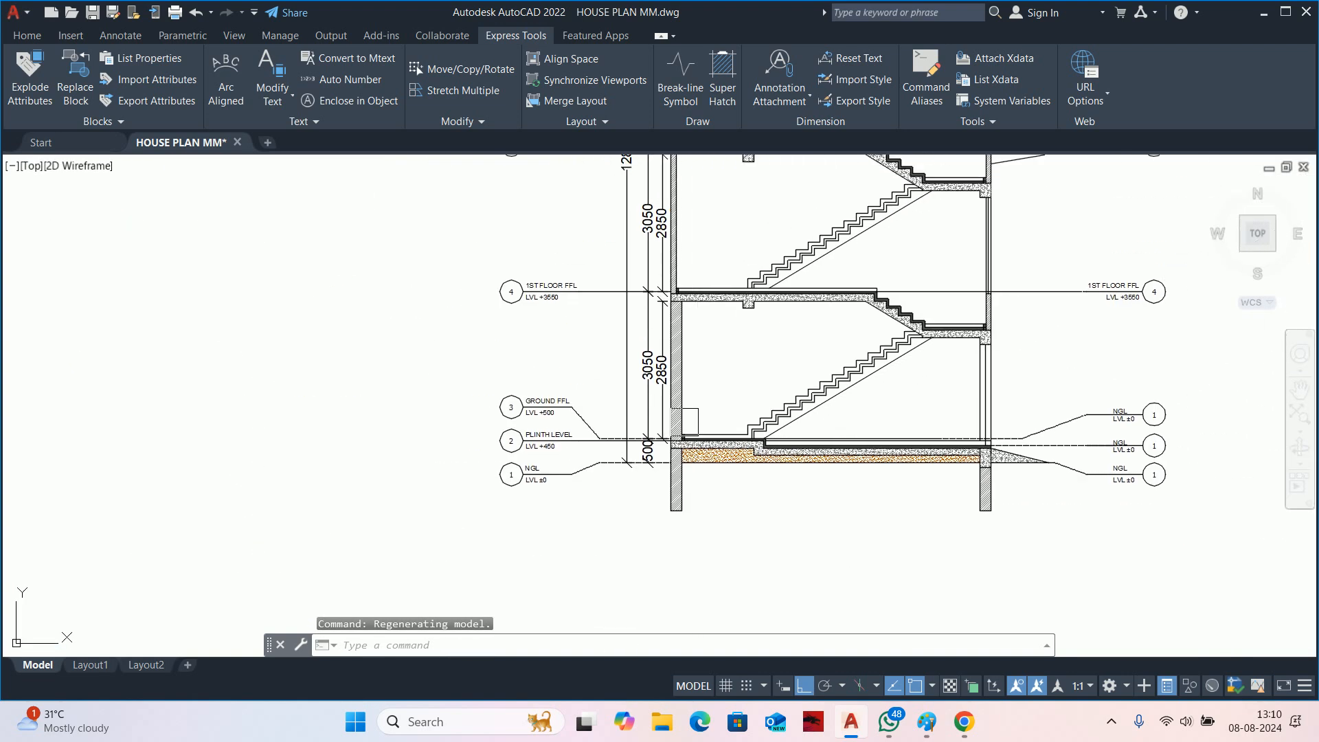
Examine the wall and slab between the ground and first floor in the staircase section, and compare it with the column and footing section.
scroll(671, 363, "up", 4)
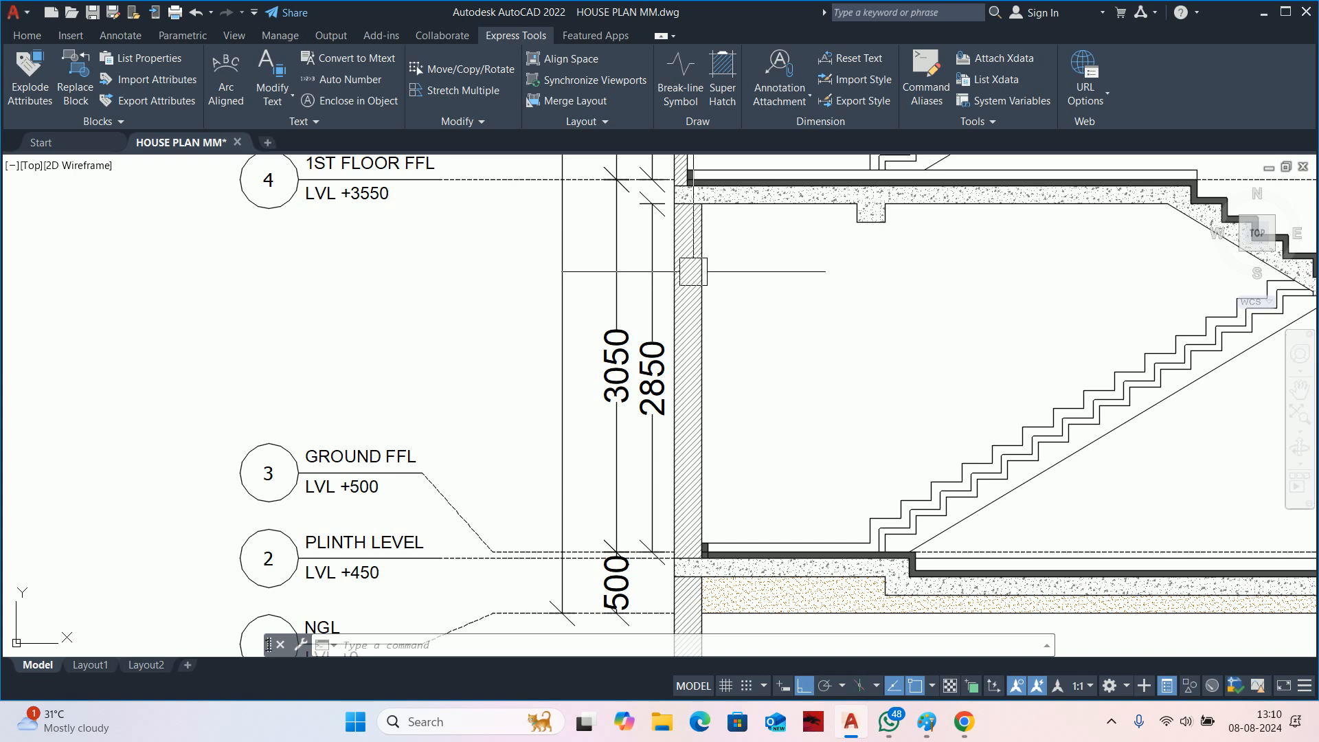
middle_click_drag(700, 272, 701, 447)
scroll(682, 376, "up", 4)
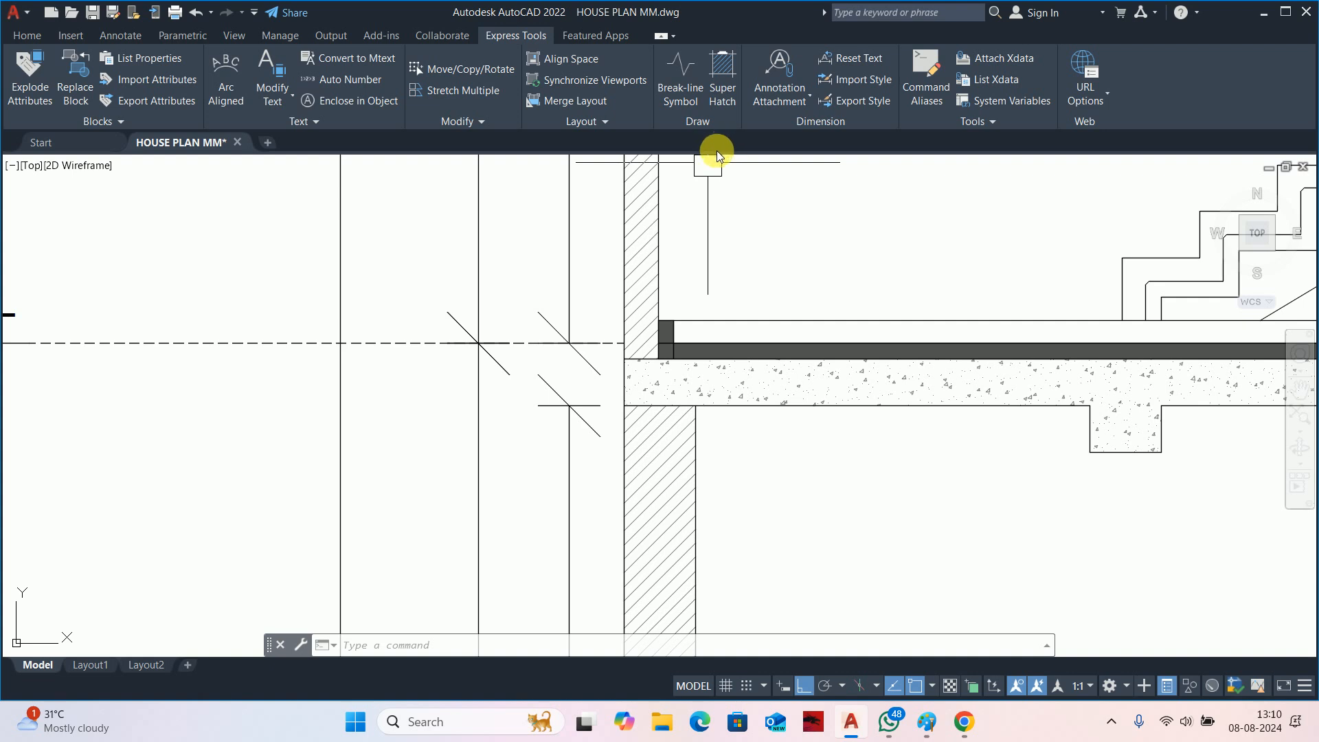
scroll(669, 284, "down", 5)
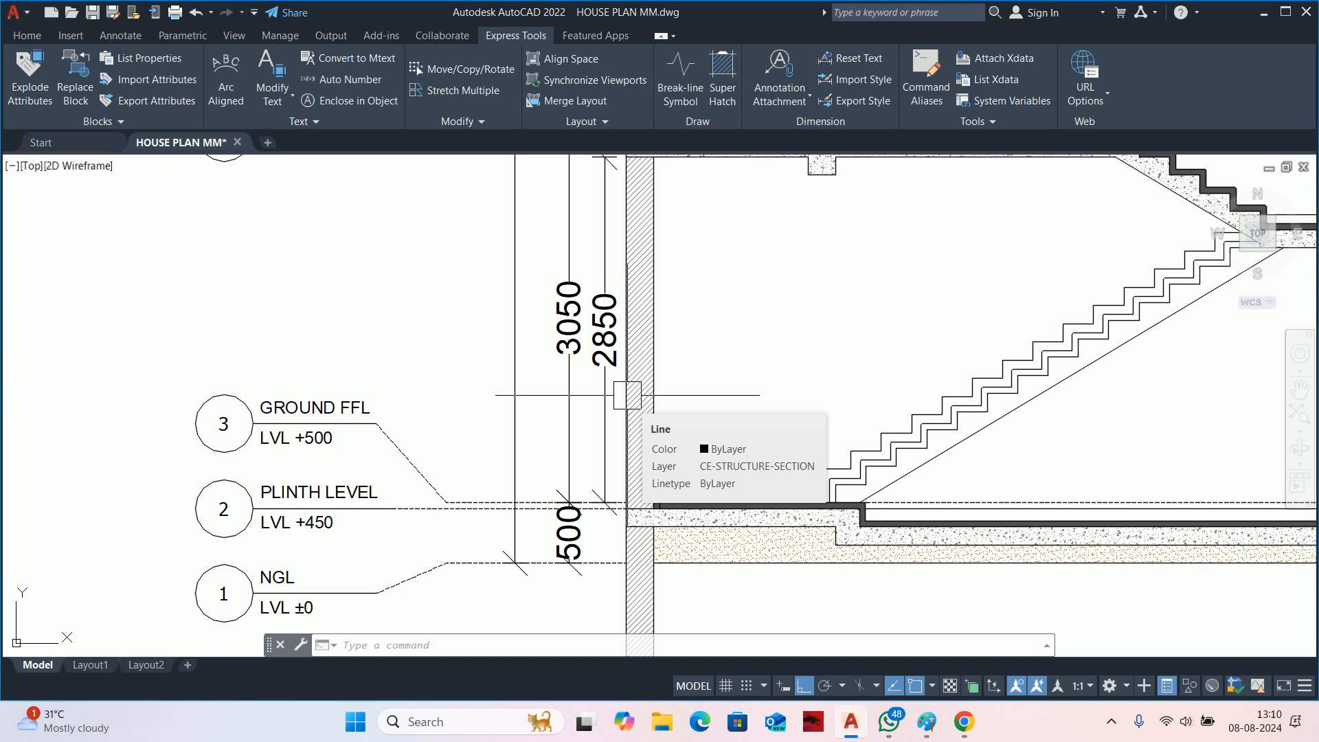
scroll(627, 395, "down", 10)
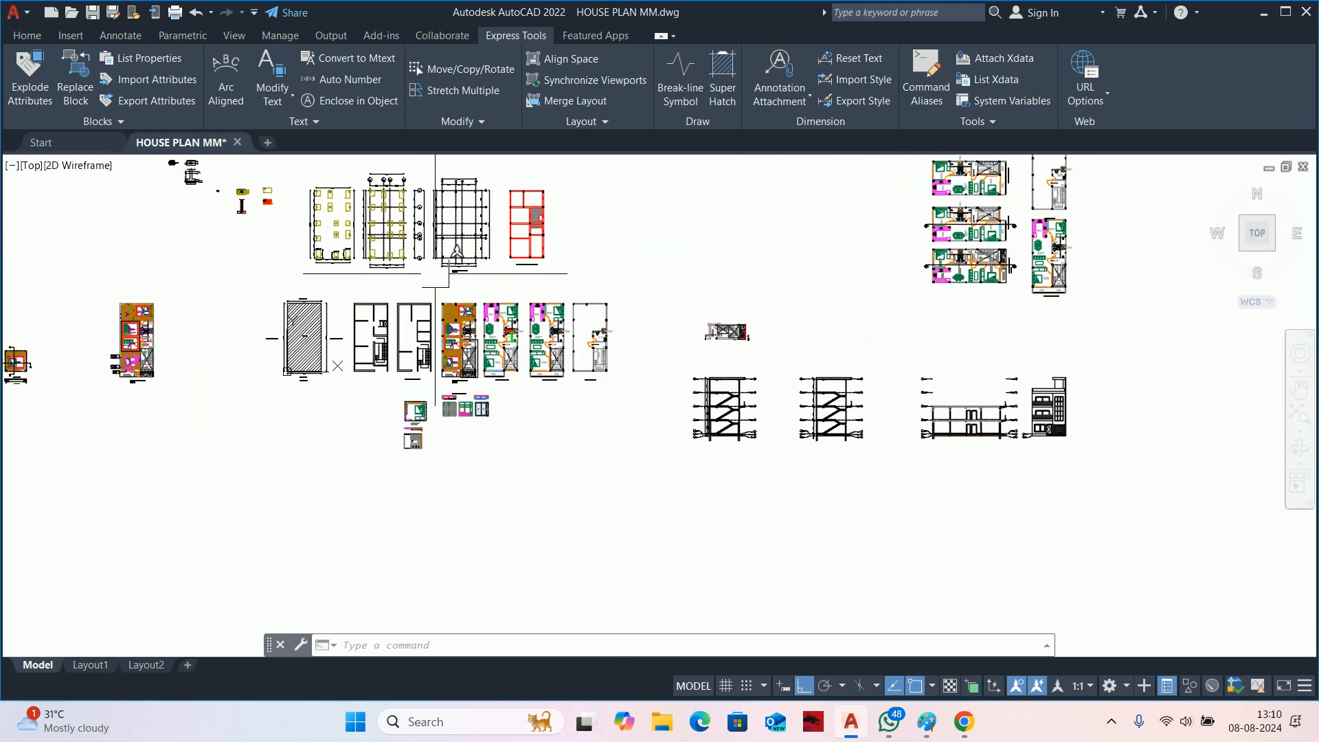
scroll(435, 278, "up", 4)
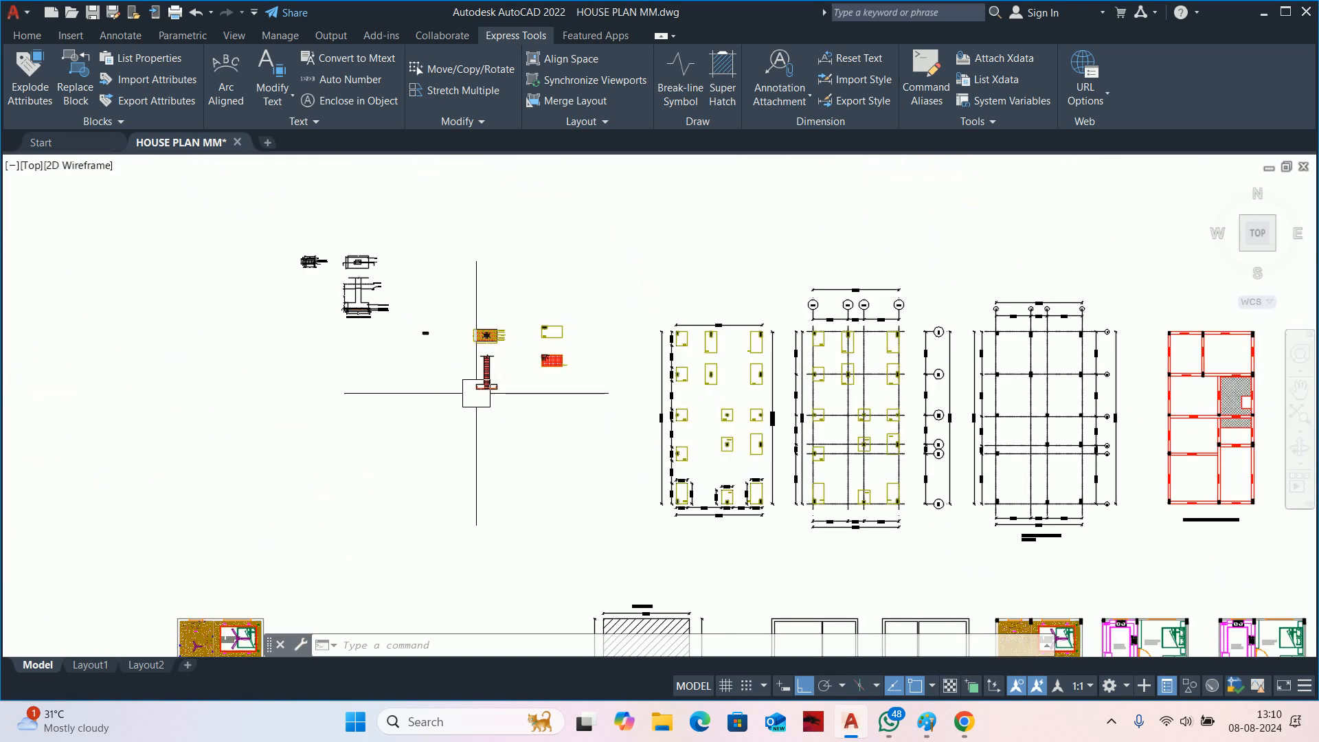
scroll(476, 393, "up", 8)
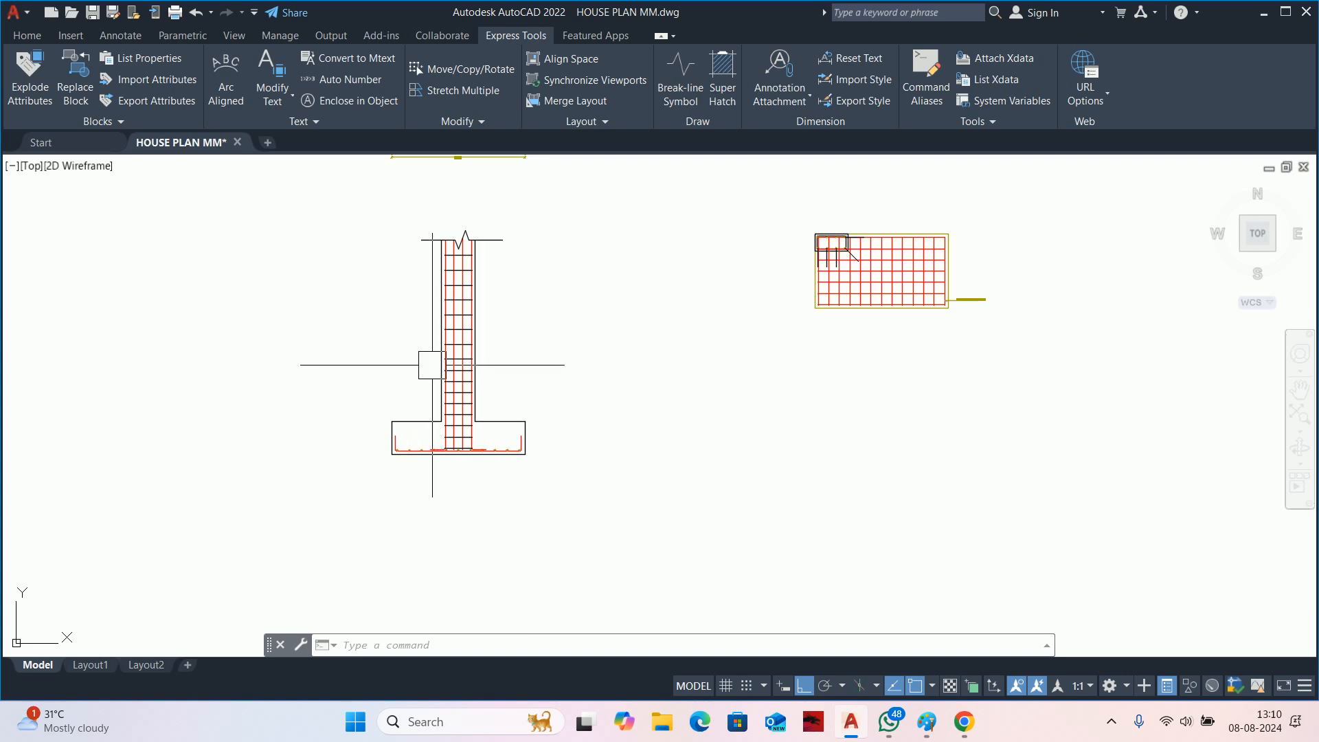
mouse_move(432, 365)
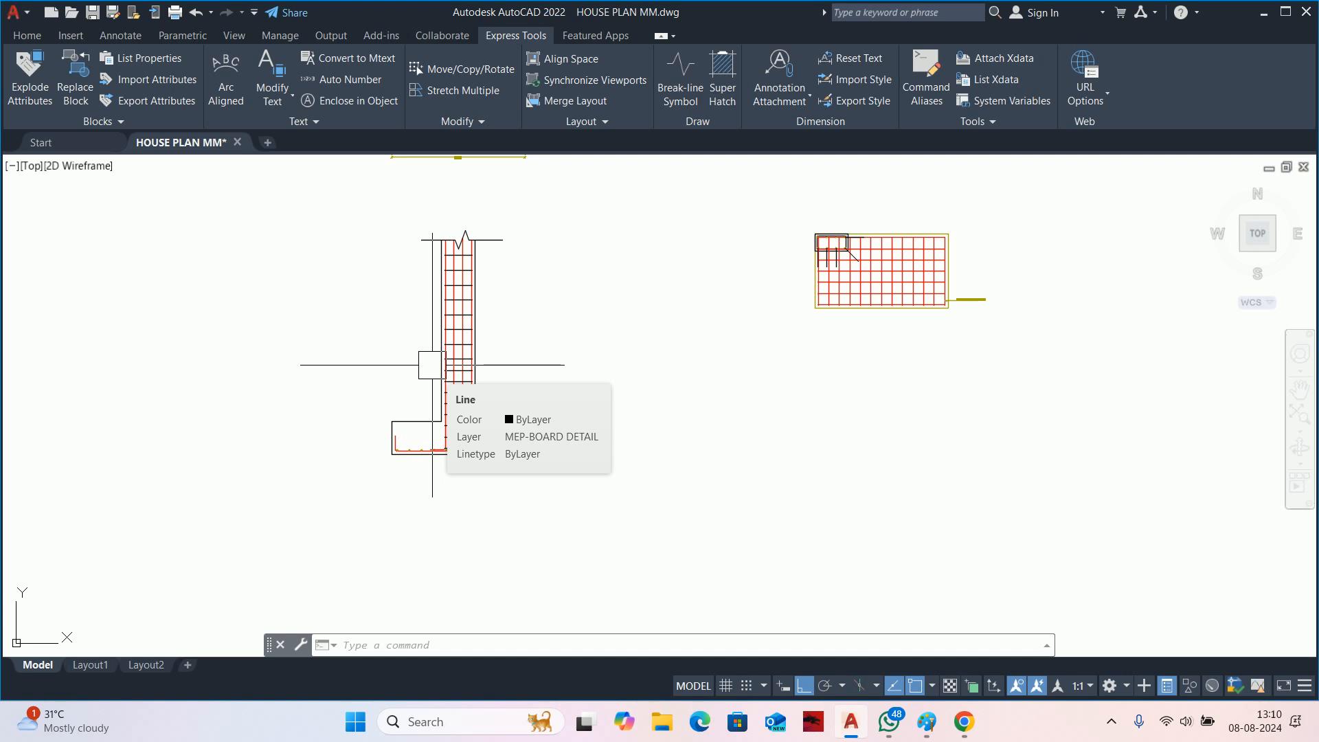
middle_click_drag(465, 280, 496, 341)
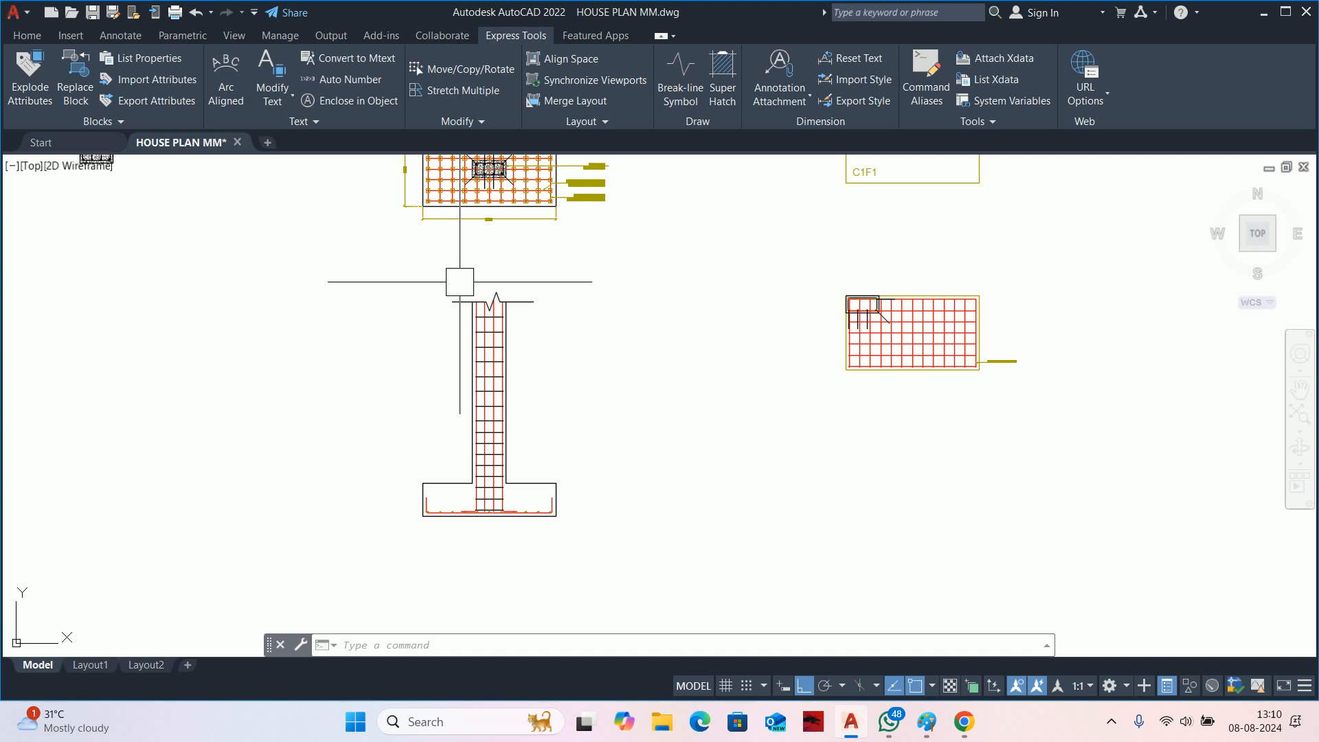
Examine the floor-to-floor heights and the overall height dimension in the staircase section.
scroll(459, 282, "down", 5)
scroll(609, 410, "up", 2)
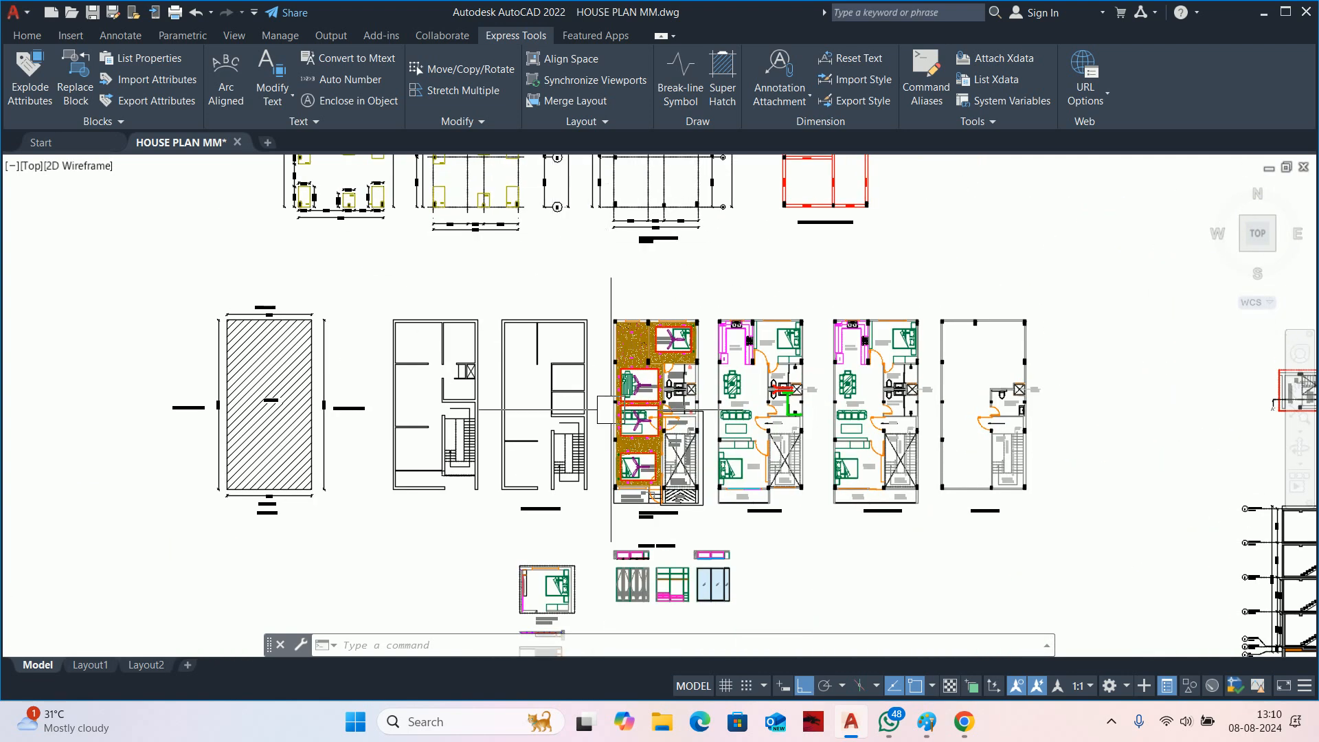
scroll(610, 410, "up", 3)
scroll(611, 410, "down", 4)
scroll(1113, 566, "up", 4)
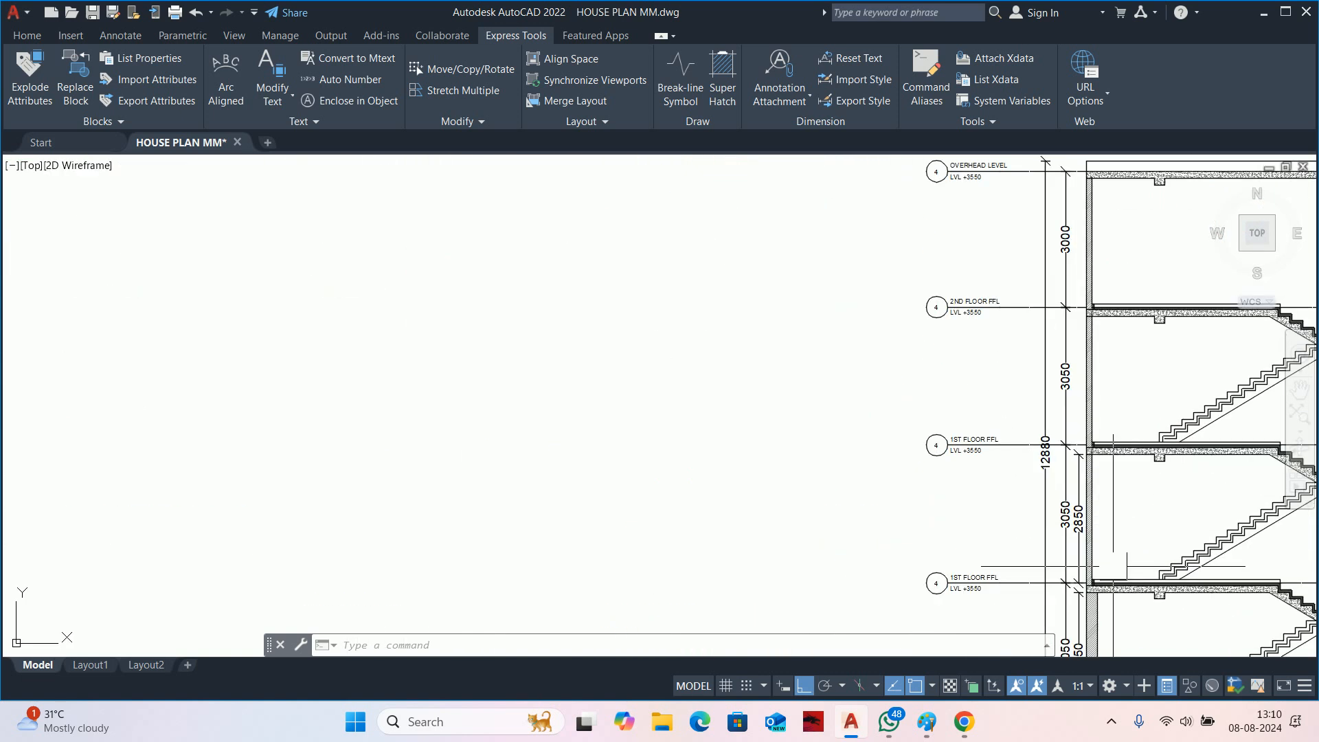
scroll(1112, 566, "up", 2)
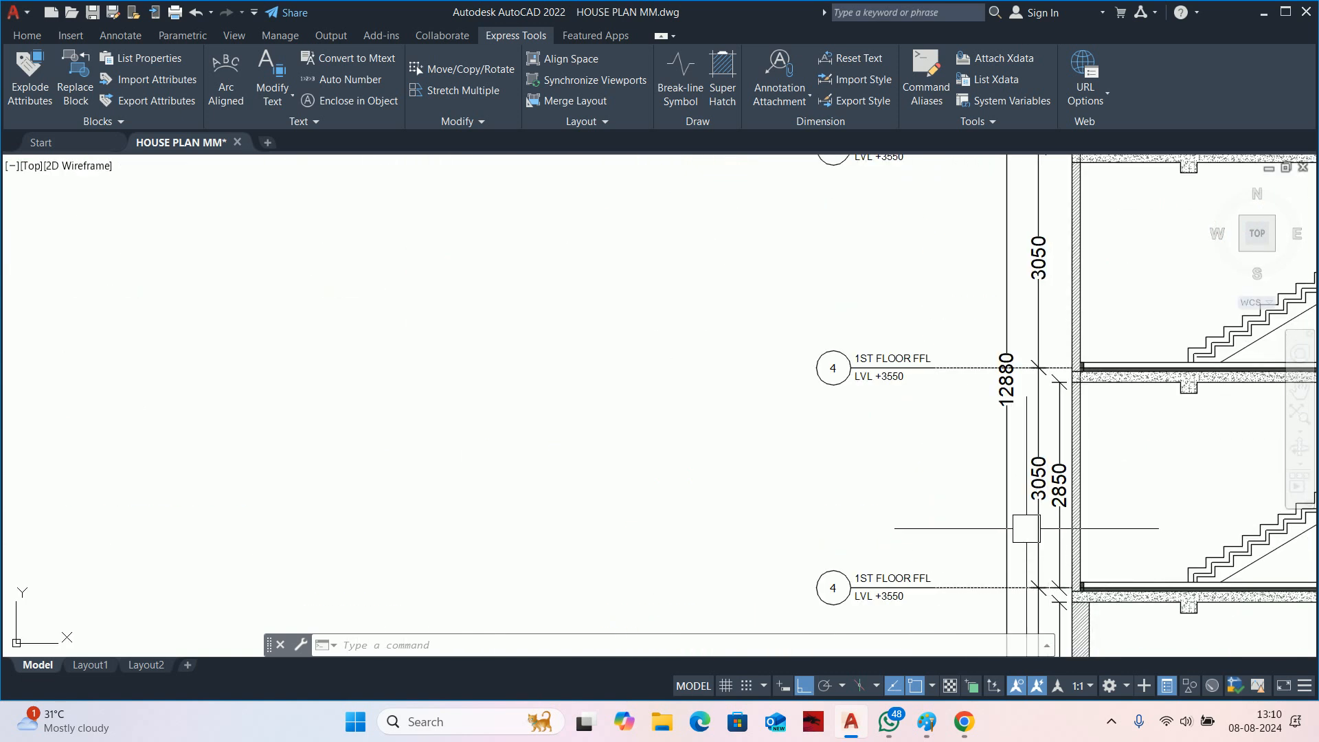
scroll(1023, 528, "down", 5)
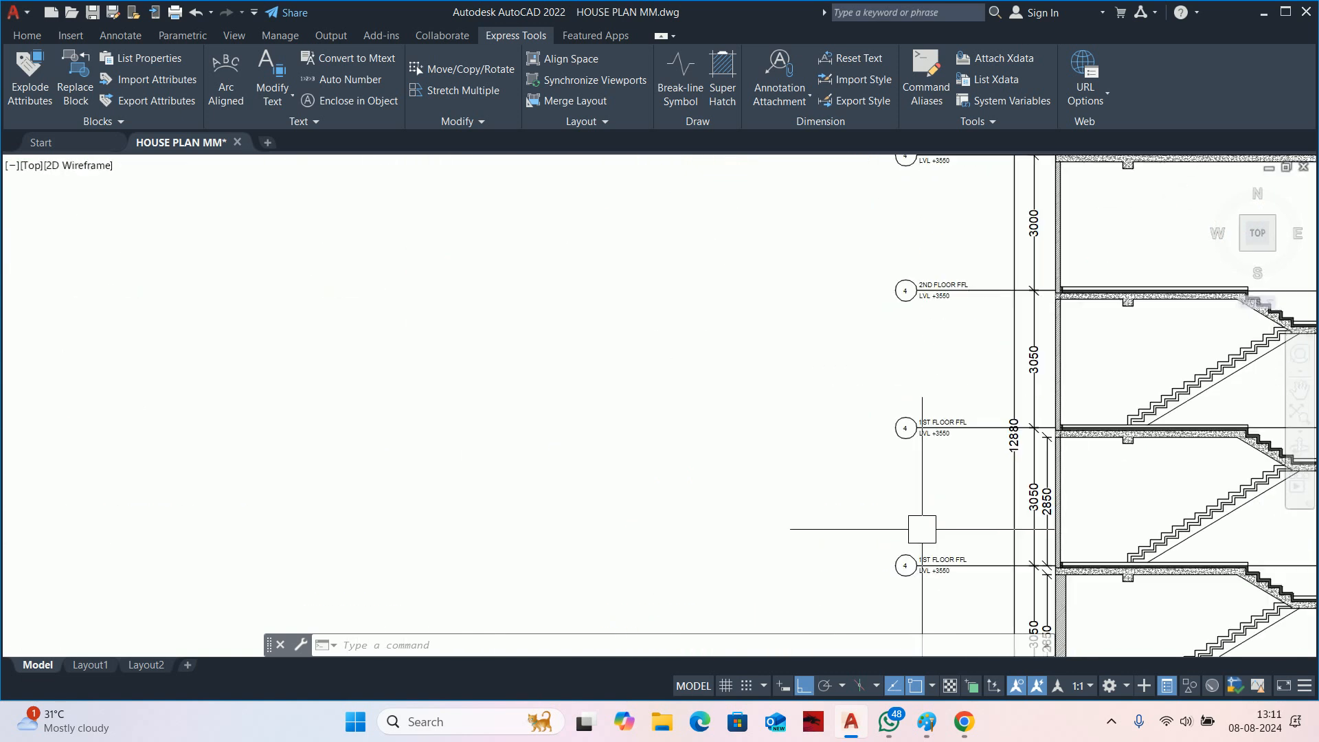
scroll(541, 456, "down", 4)
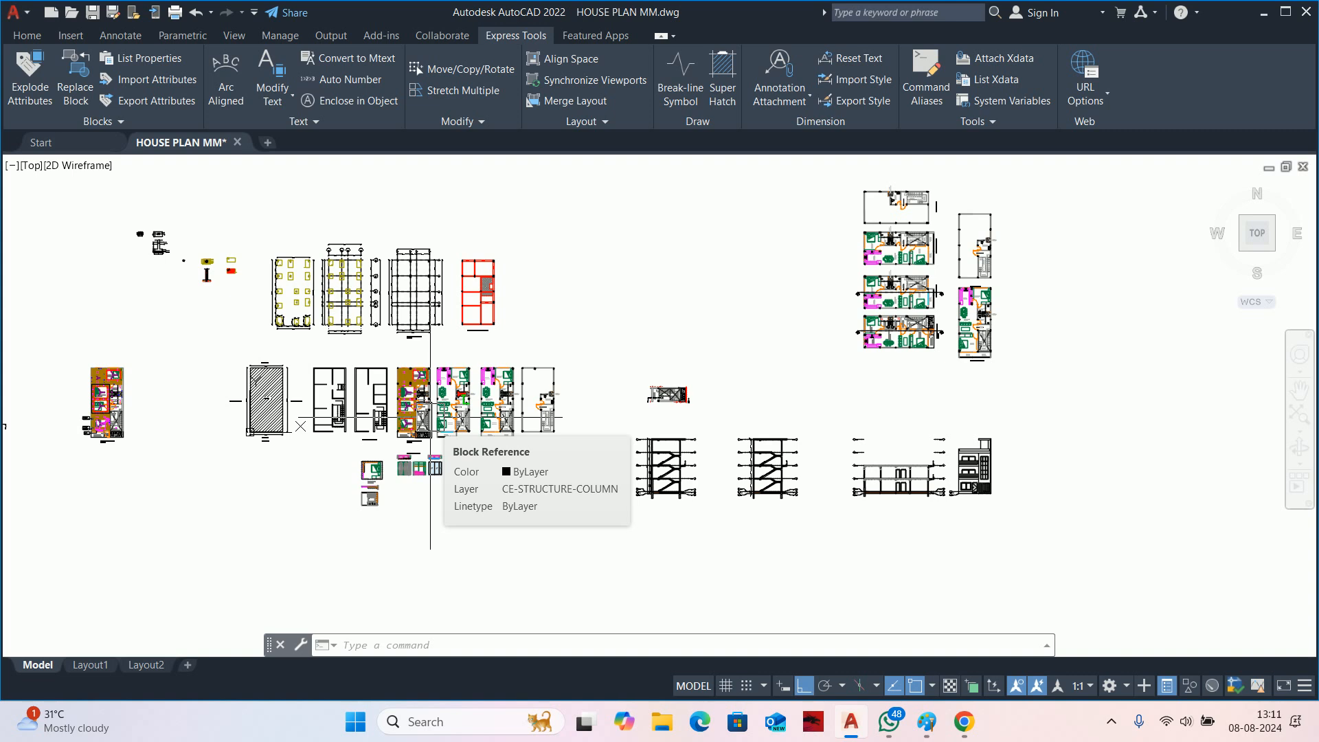
Review the column and footing section together with the footing reinforcement plan above it.
scroll(430, 417, "up", 5)
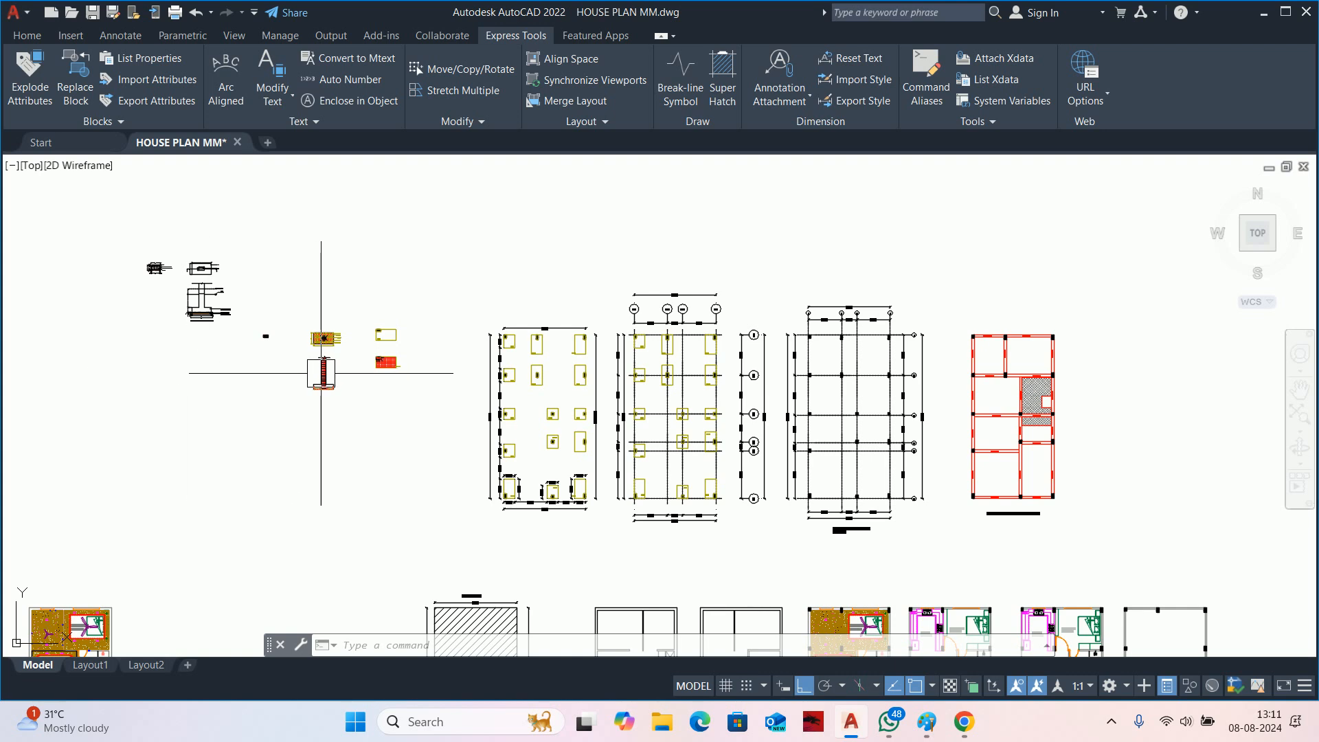
scroll(321, 373, "up", 6)
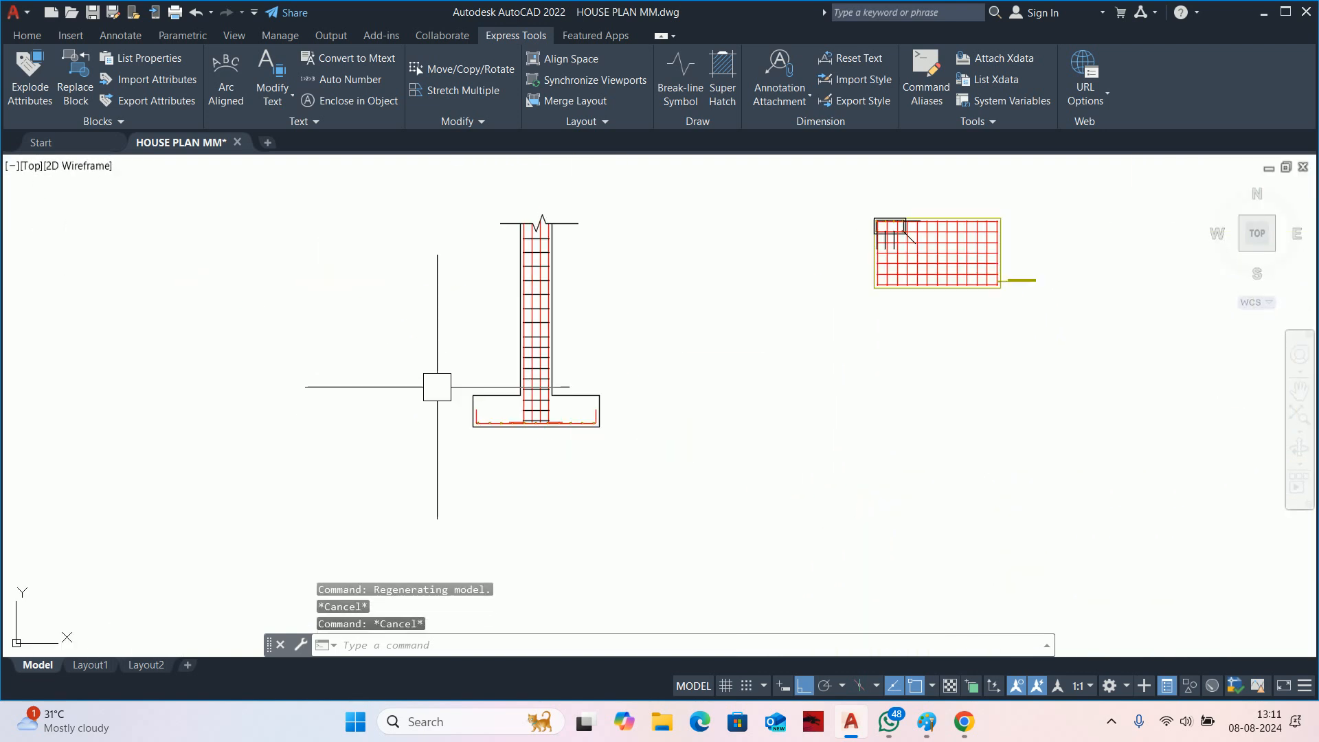
middle_click_drag(436, 386, 482, 412)
key("Escape")
key("Escape")
scroll(528, 420, "up", 1)
scroll(621, 453, "down", 3)
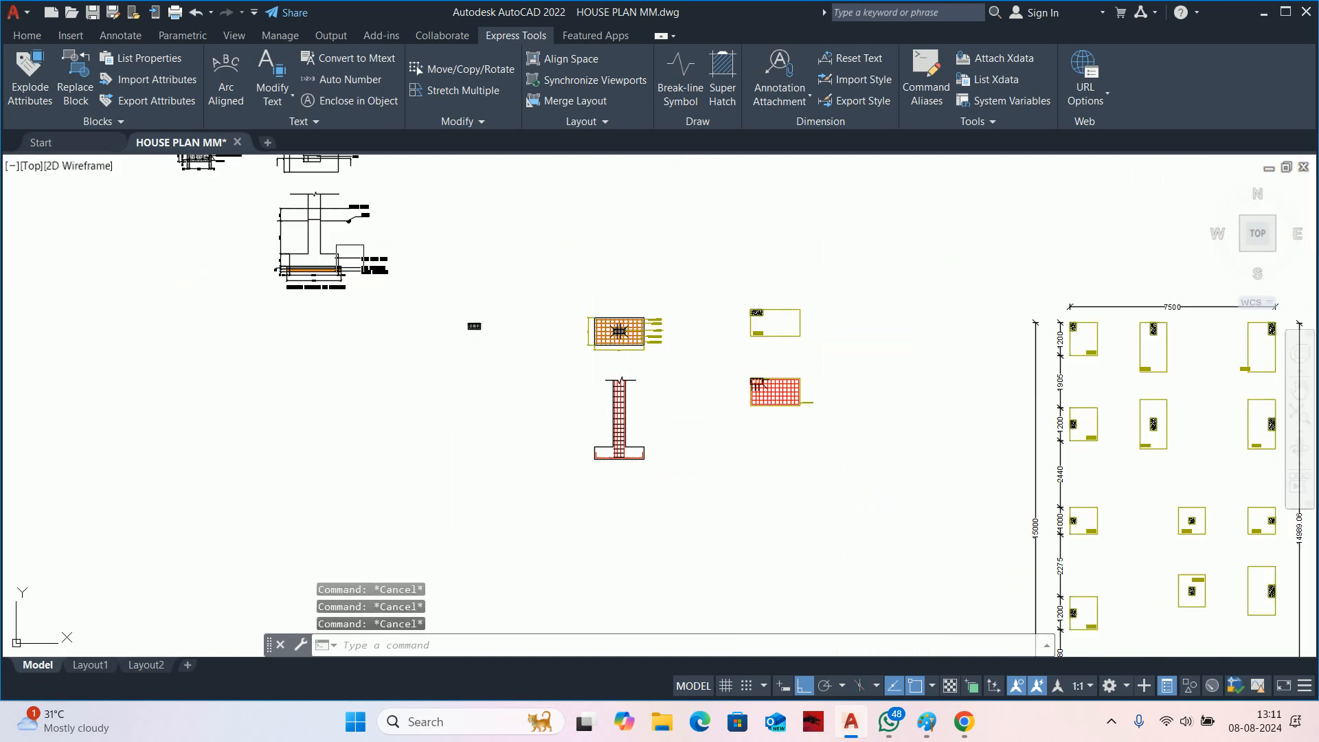
scroll(265, 219, "up", 10)
scroll(334, 302, "down", 8)
middle_click_drag(676, 483, 340, 314)
scroll(340, 314, "down", 1)
scroll(481, 480, "up", 2)
middle_click_drag(507, 400, 550, 492)
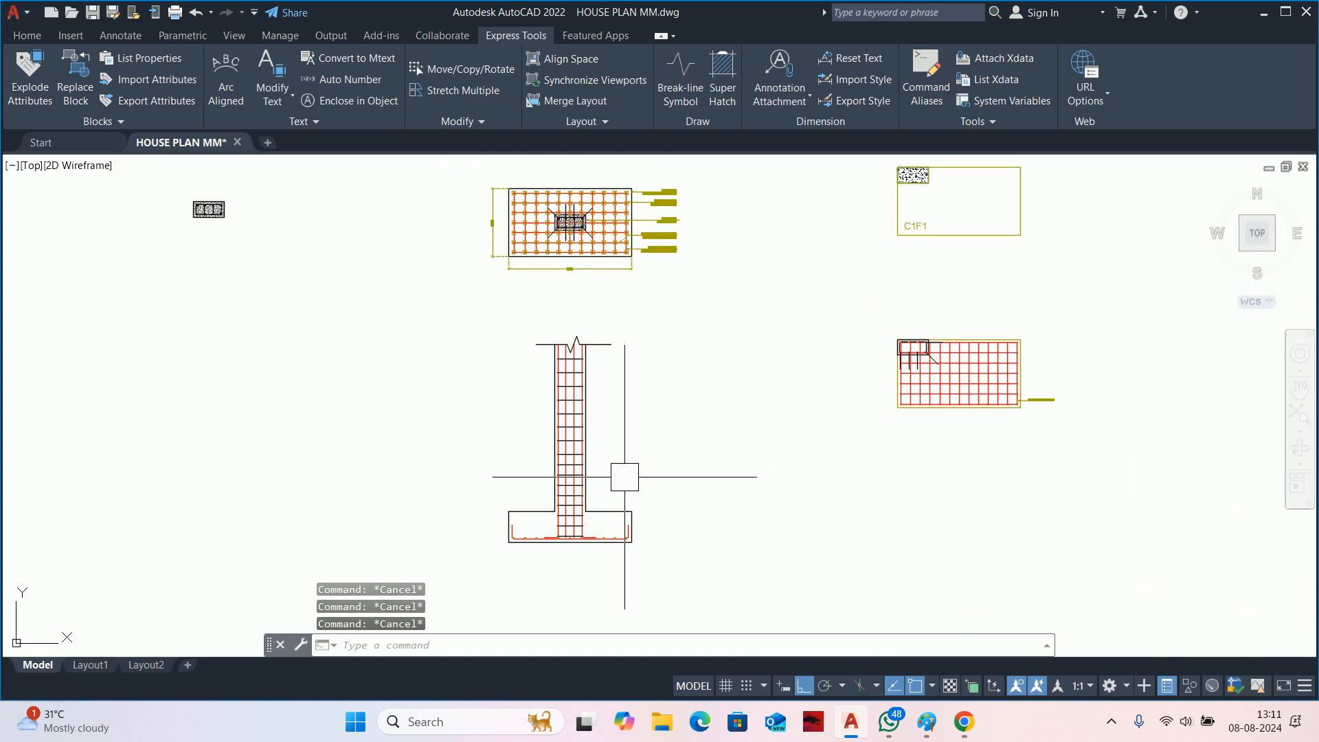
Move the whole column and footing section straight down, away from the footing reinforcement plan.
type("m")
scroll(636, 469, "down", 5)
key("space")
left_click(688, 555)
left_click(548, 413)
key("space")
left_click(521, 442)
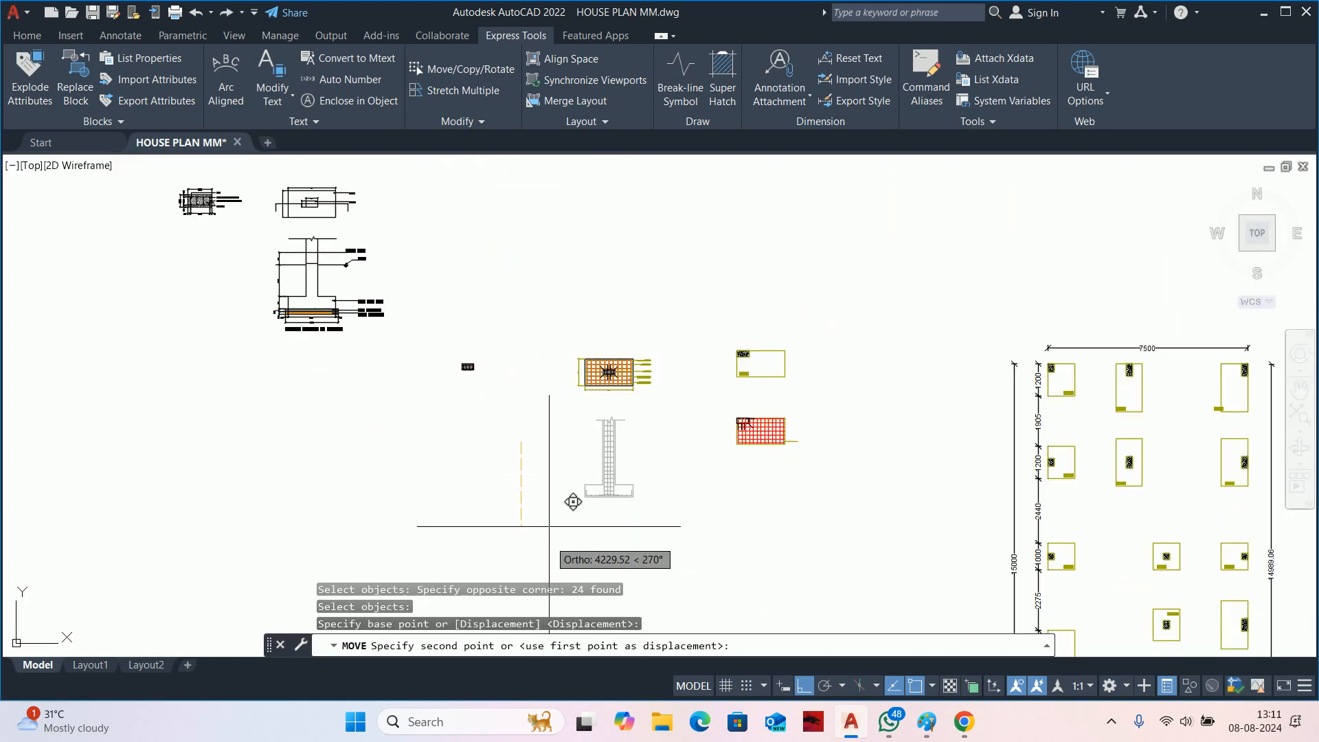
middle_click_drag(548, 526, 554, 280)
left_click(535, 372)
key("Escape")
key("Escape")
Add a vertical linear dimension for the front elevation's overall height, from the ground line to the top of the tower.
scroll(623, 349, "down", 5)
middle_click_drag(624, 351, 644, 387)
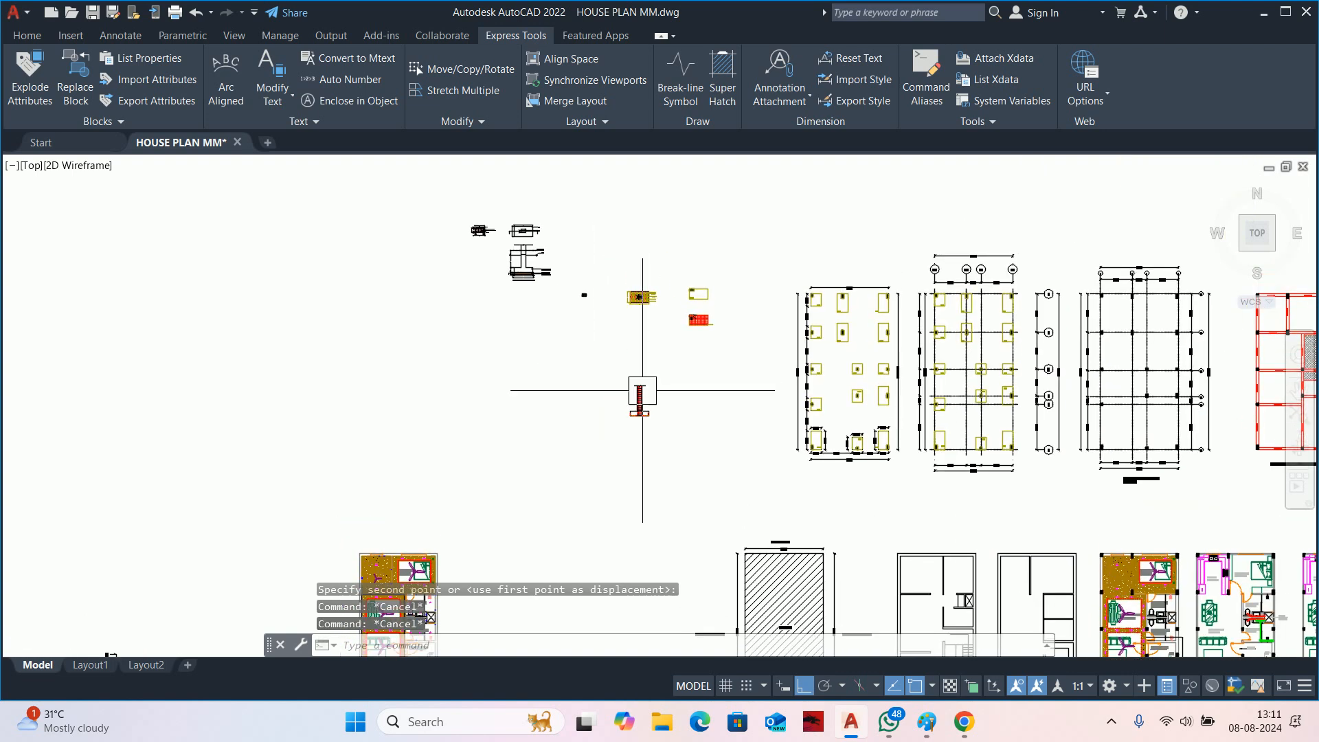
scroll(643, 390, "up", 5)
scroll(656, 323, "down", 5)
middle_click_drag(763, 321, 550, 125)
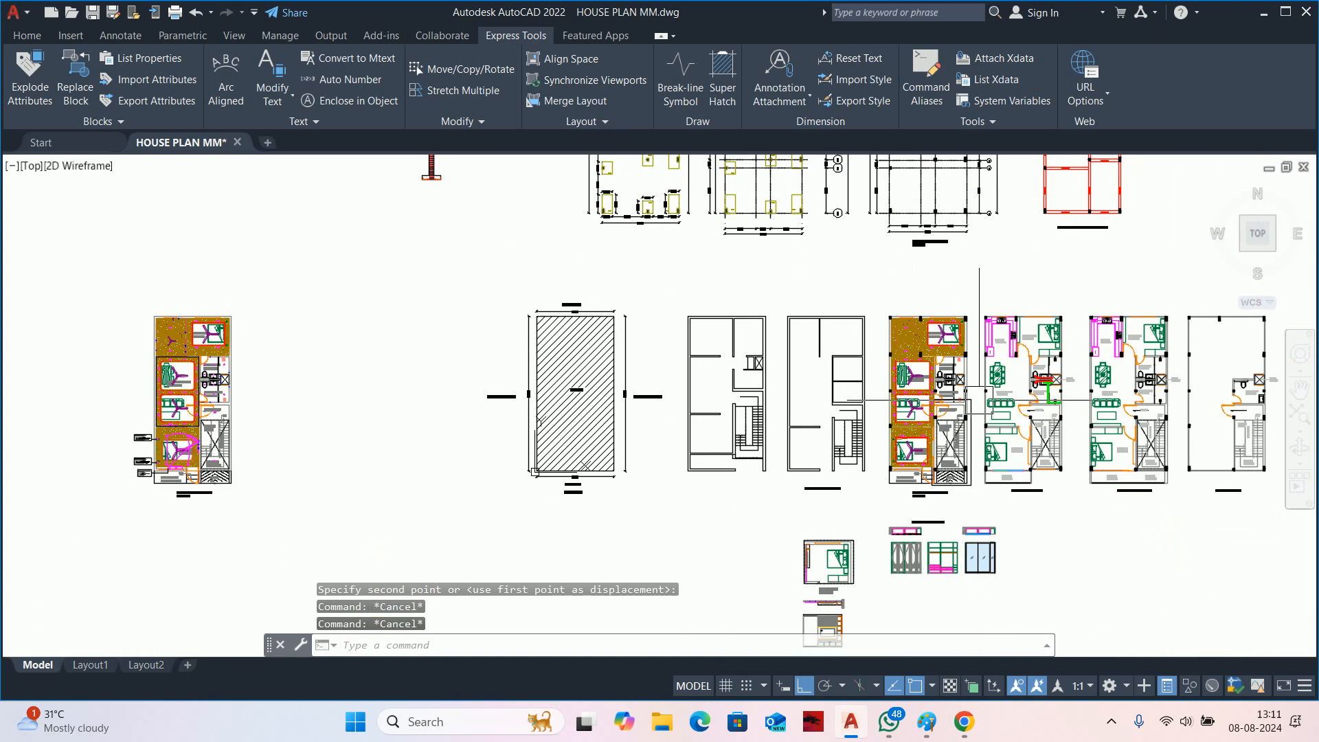
middle_click_drag(1277, 446, 152, 319)
middle_click_drag(1045, 418, 780, 294)
scroll(687, 302, "up", 3)
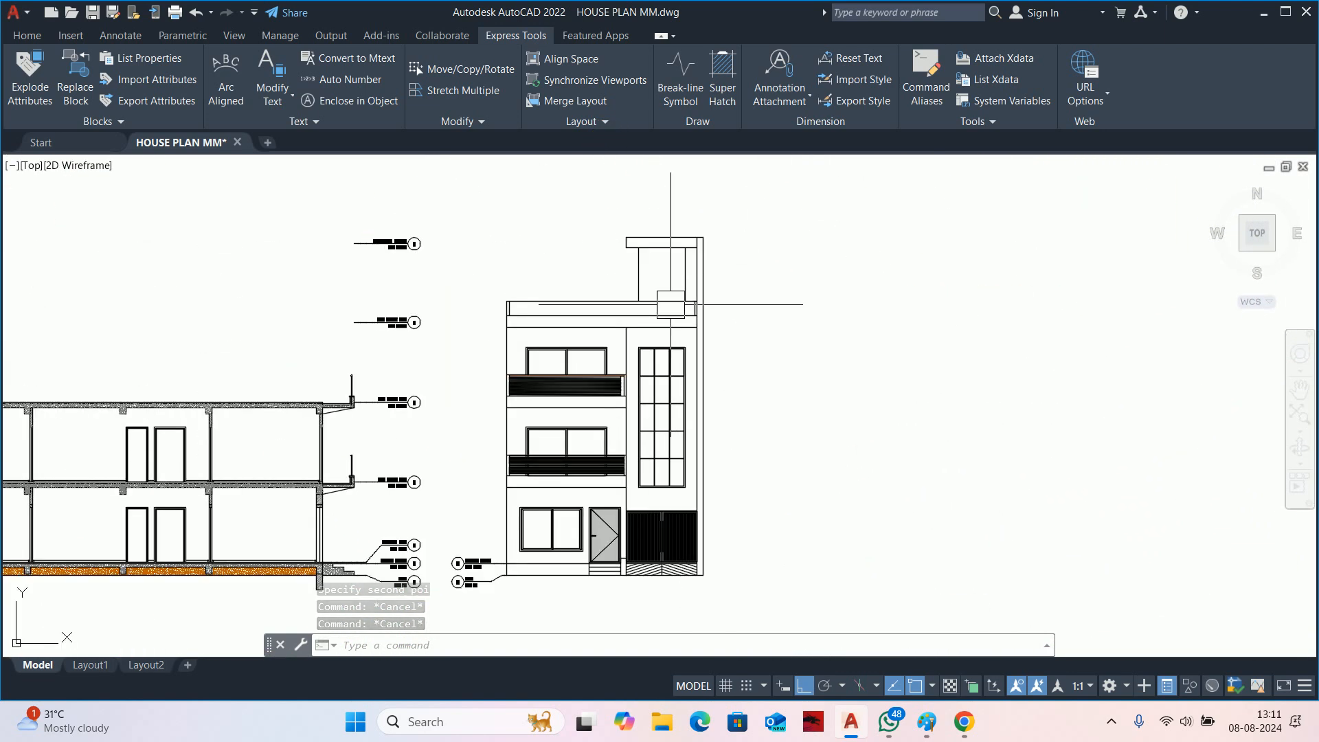
key("Return")
scroll(700, 433, "up", 3)
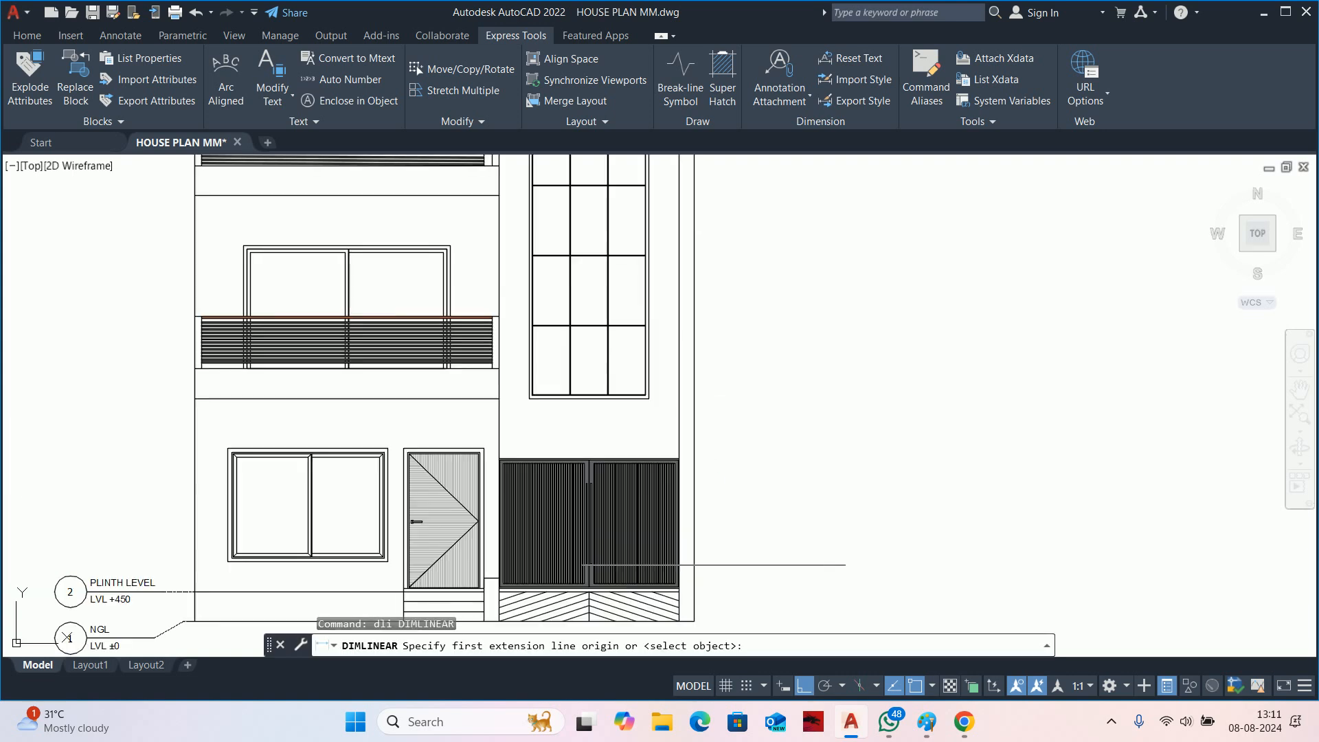
scroll(721, 488, "down", 4)
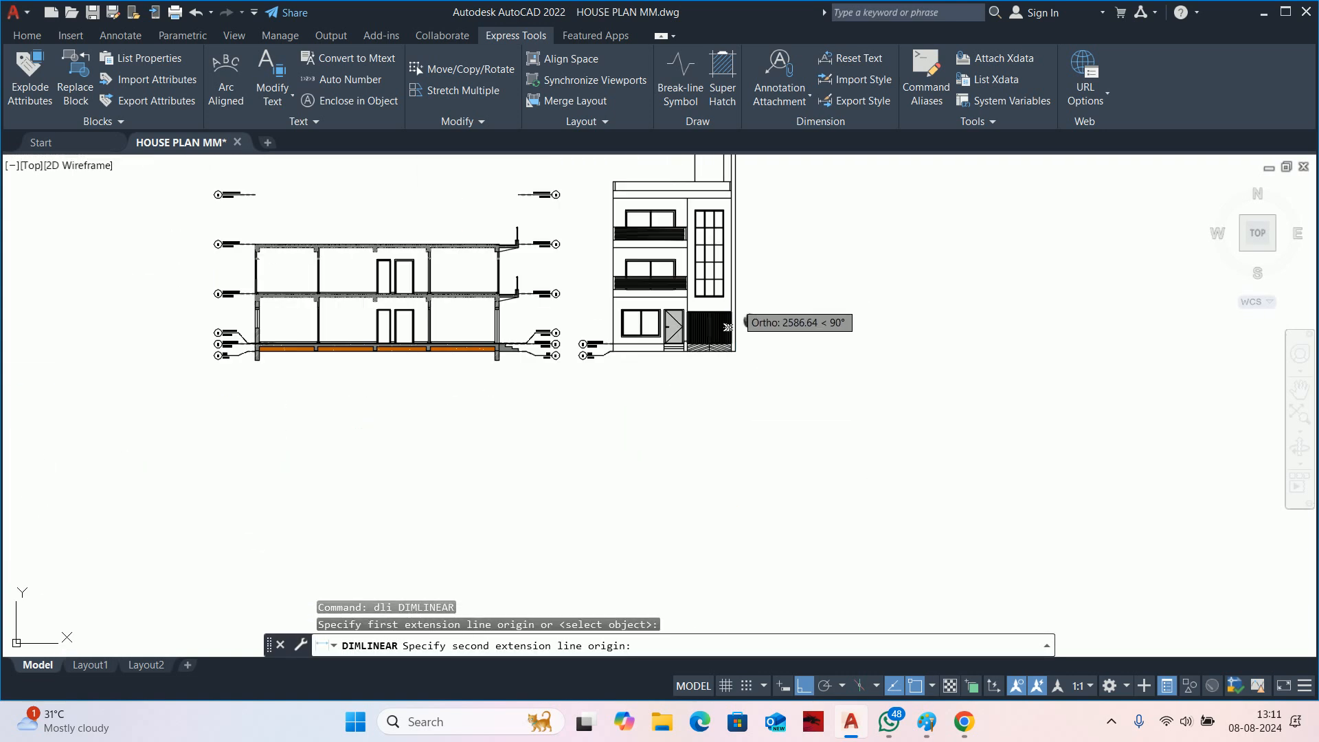
scroll(700, 273, "up", 5)
left_click(700, 274)
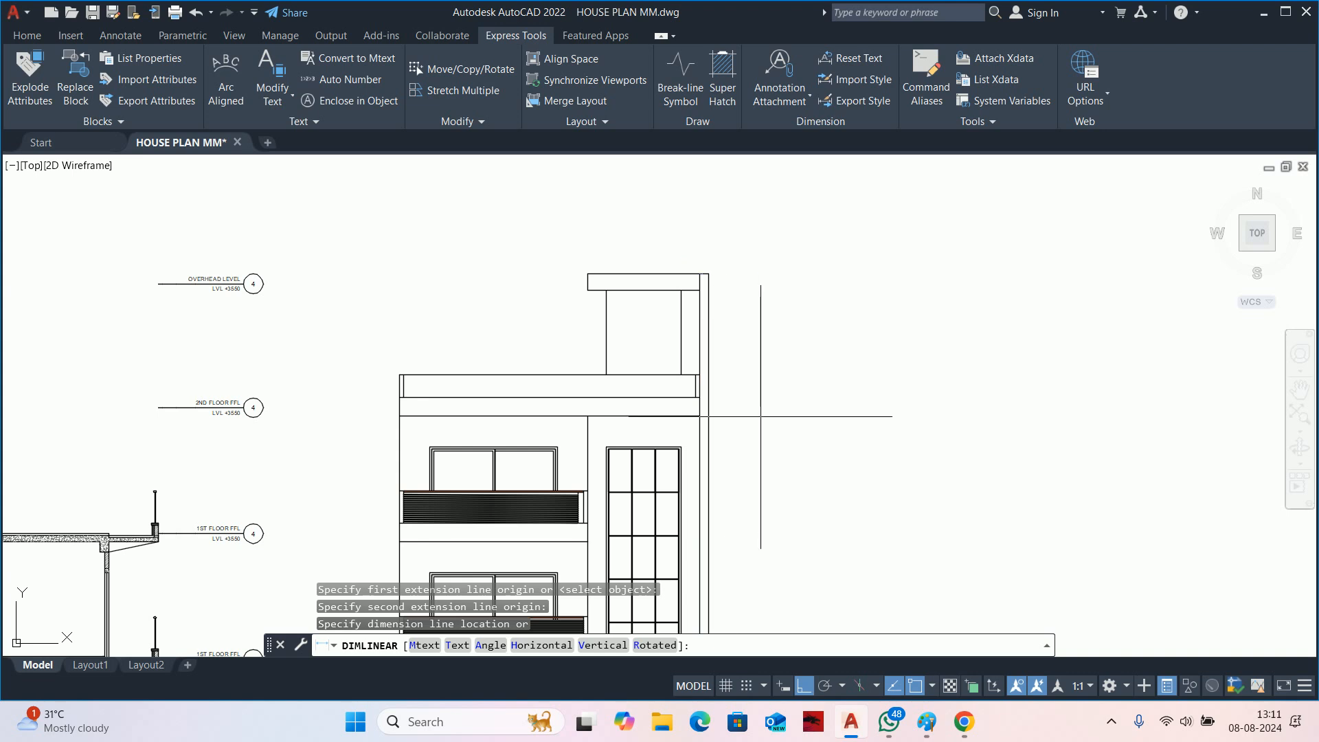
scroll(733, 299, "down", 2)
left_click(755, 291)
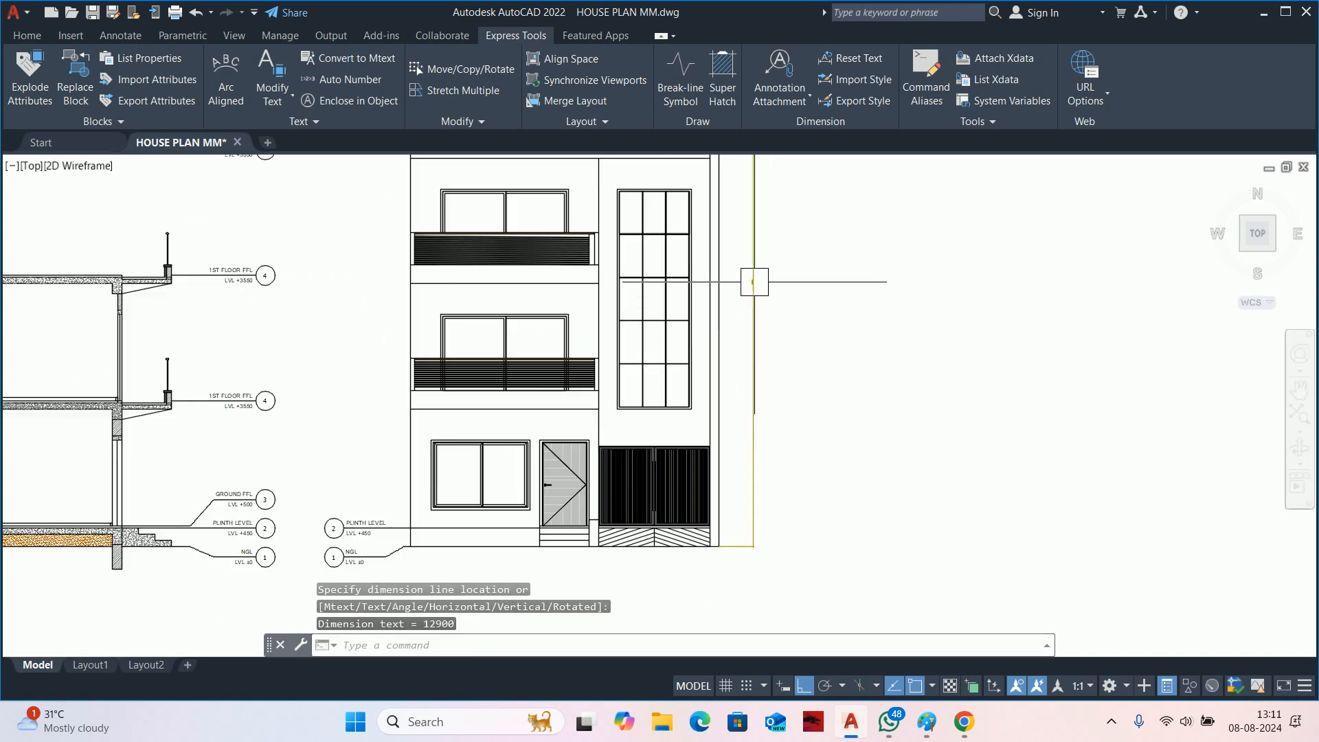
Read the overall height dimension beside the front elevation and delete it.
scroll(750, 278, "up", 6)
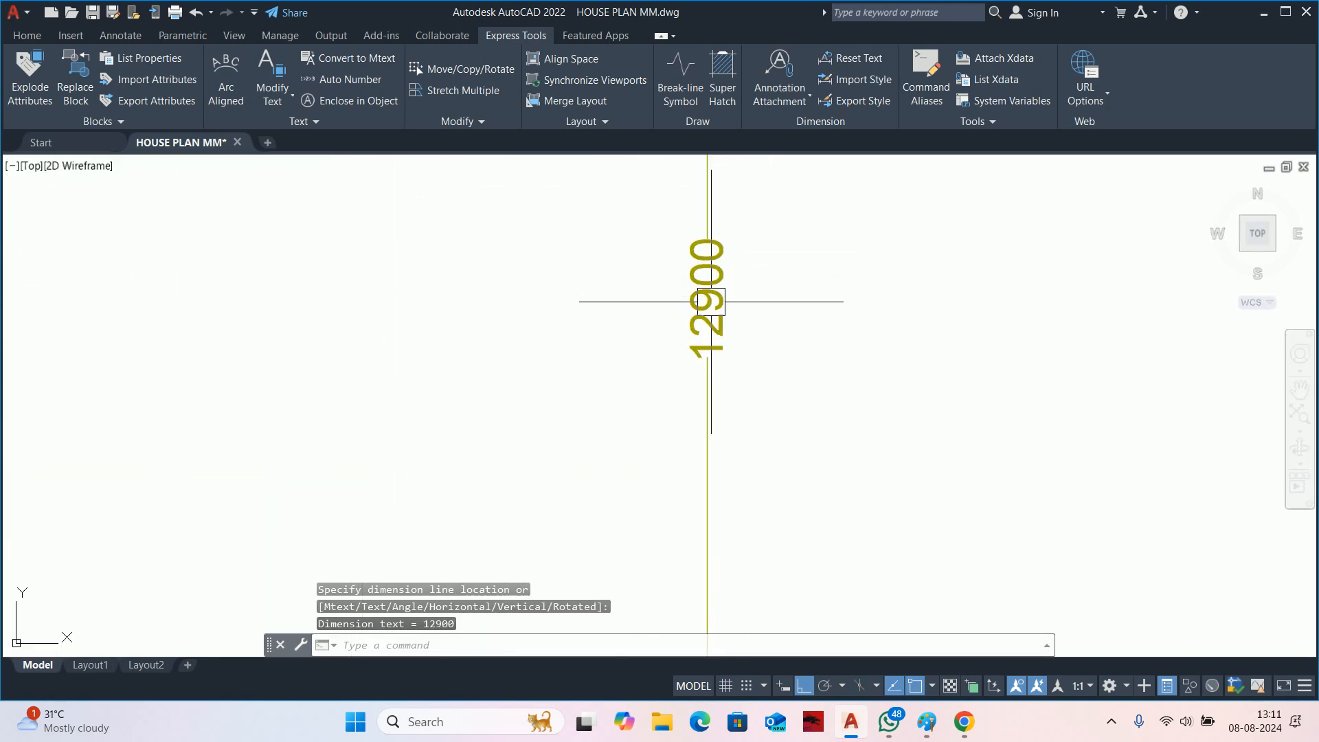
left_click(711, 301)
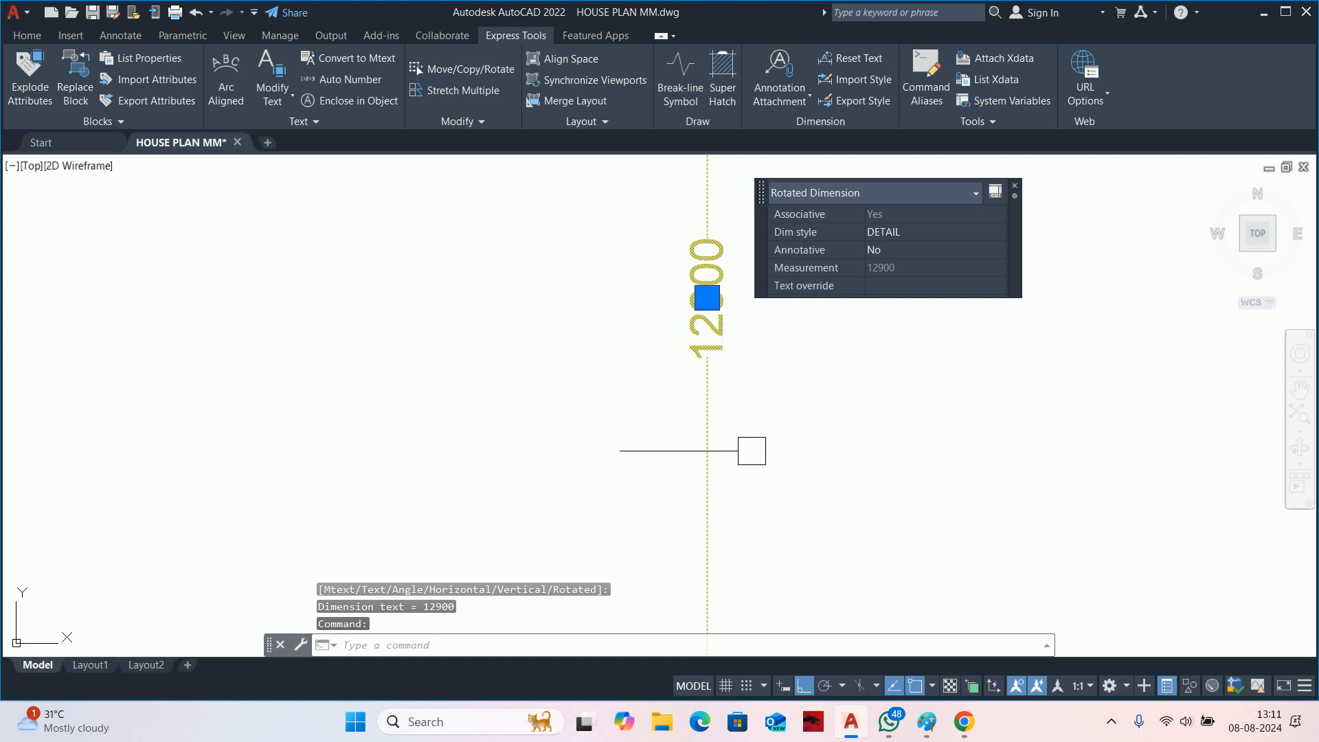
key("Delete")
Offset the footing's top edge beside the column upward by 1200 mm in the column and footing section.
scroll(671, 380, "down", 3)
scroll(589, 433, "down", 8)
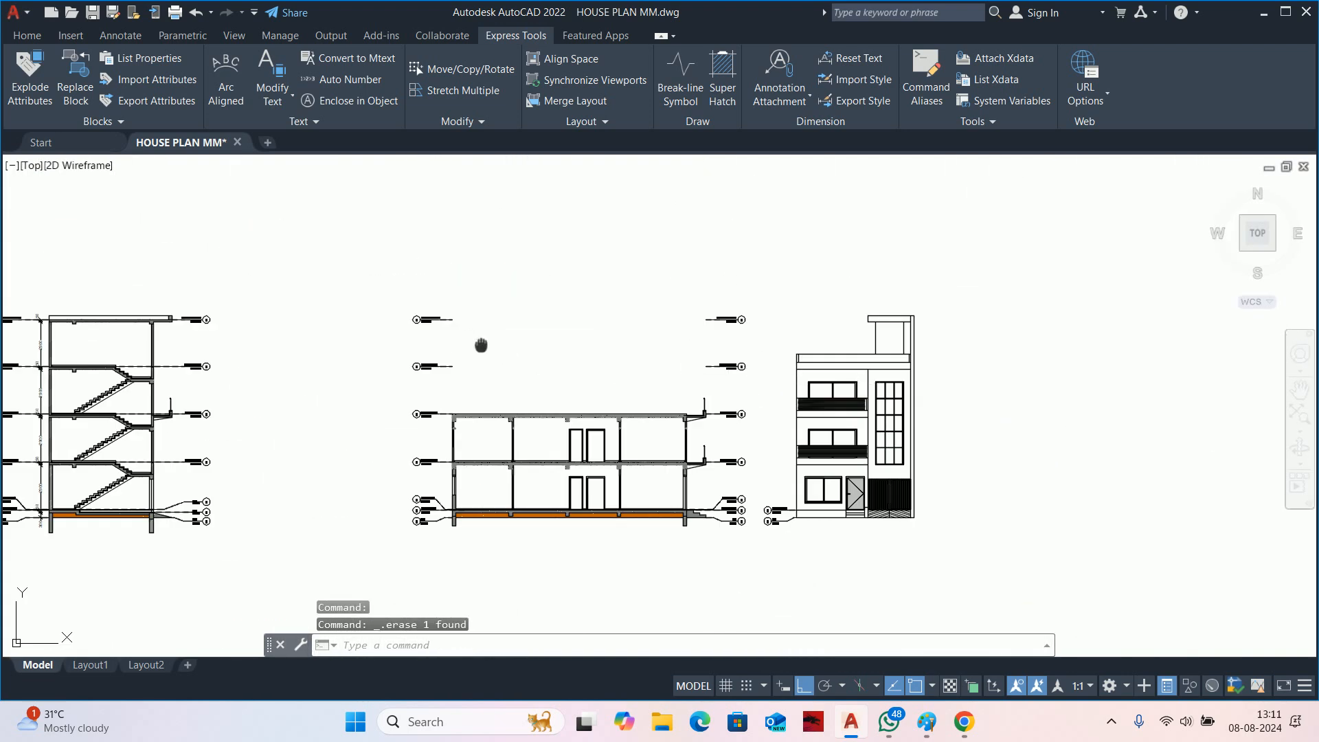
middle_click_drag(202, 325, 792, 447)
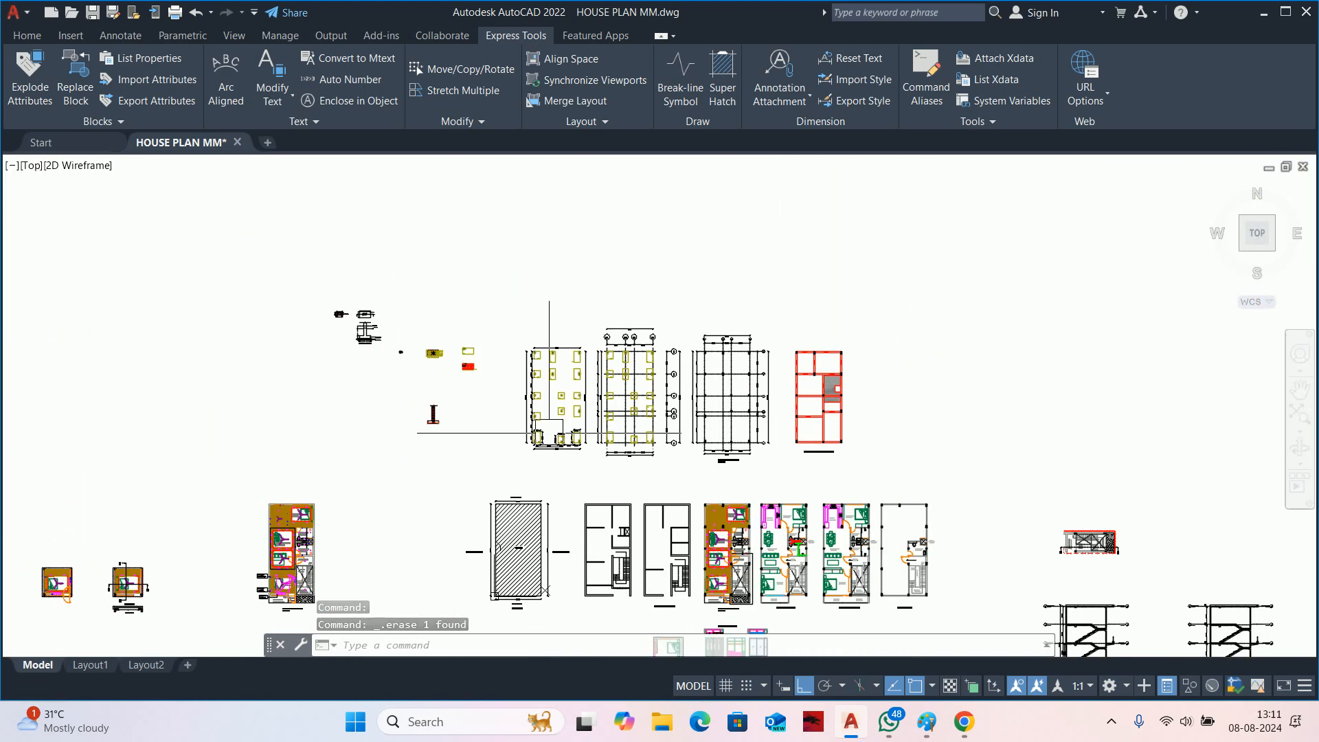
scroll(482, 431, "up", 2)
middle_click_drag(351, 405, 559, 456)
scroll(553, 454, "up", 5)
type("o")
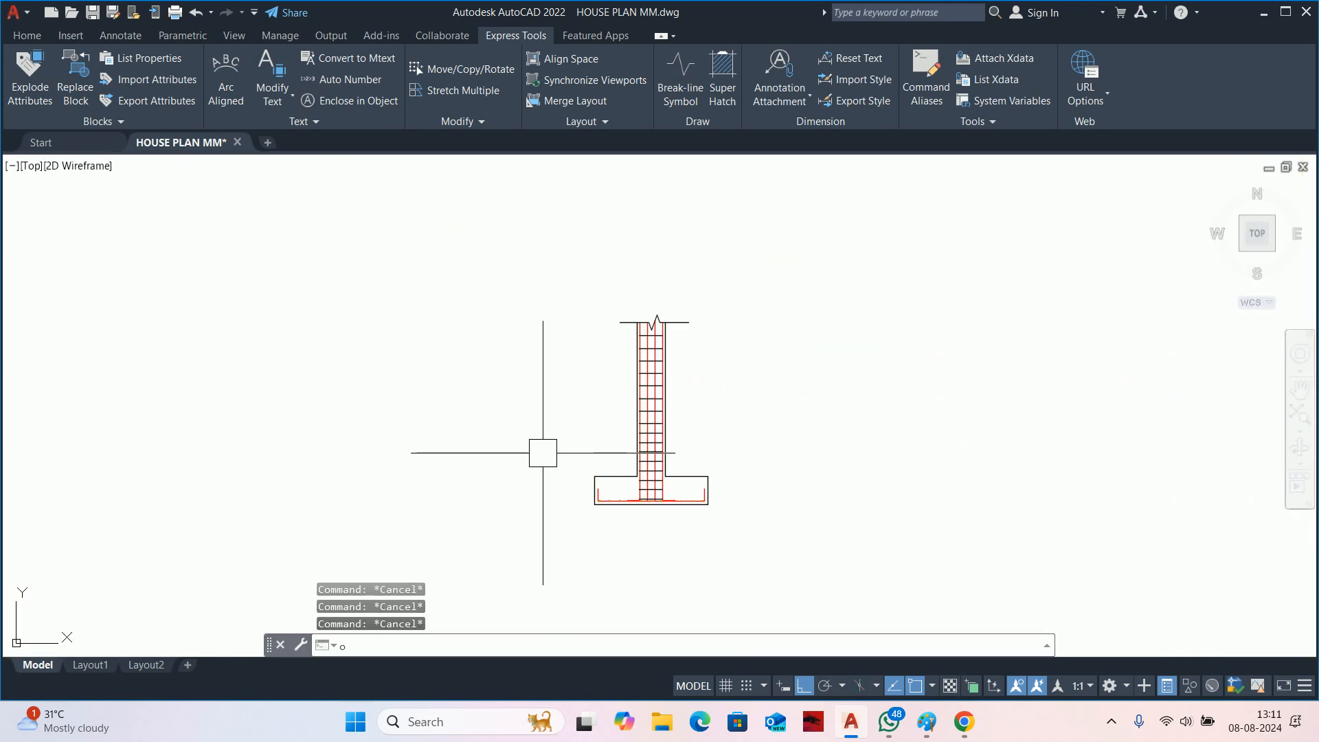
key("Return")
type("1200")
key("Return")
scroll(574, 463, "up", 3)
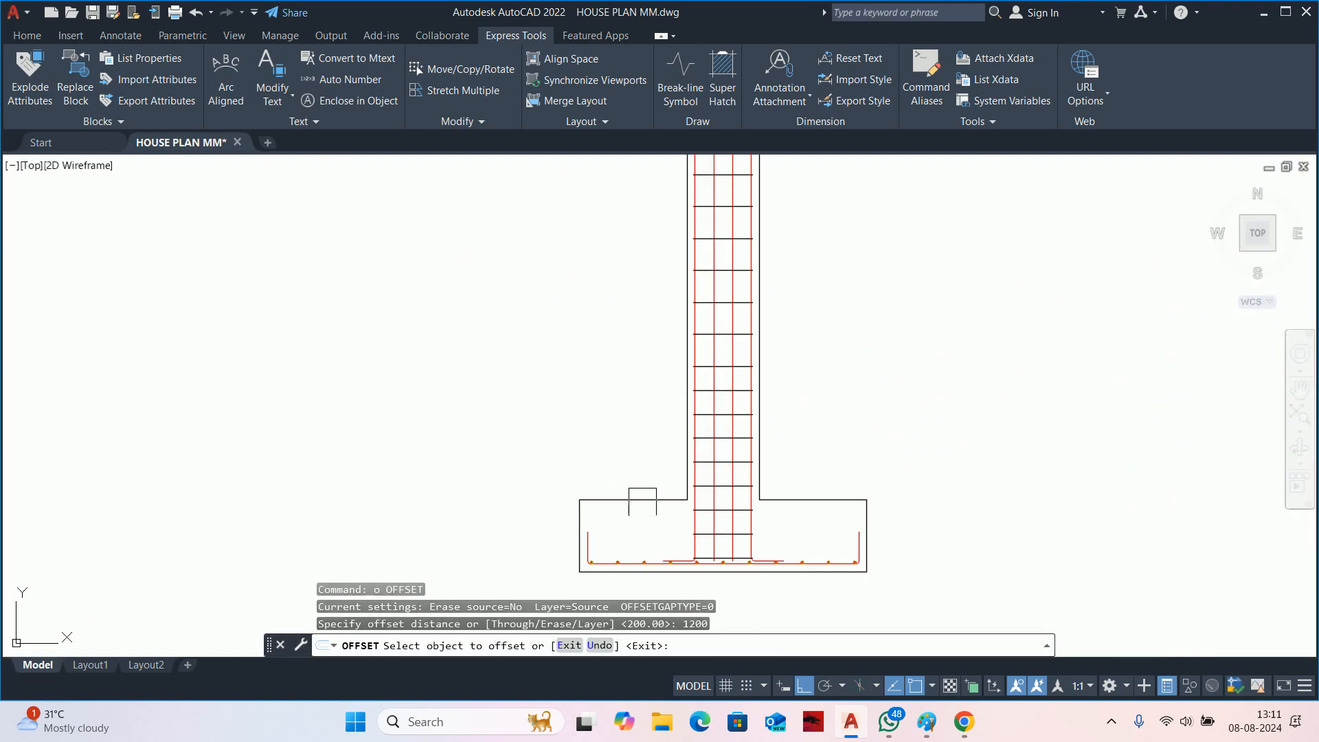
left_click(635, 491)
scroll(536, 374, "down", 2)
left_click(530, 365)
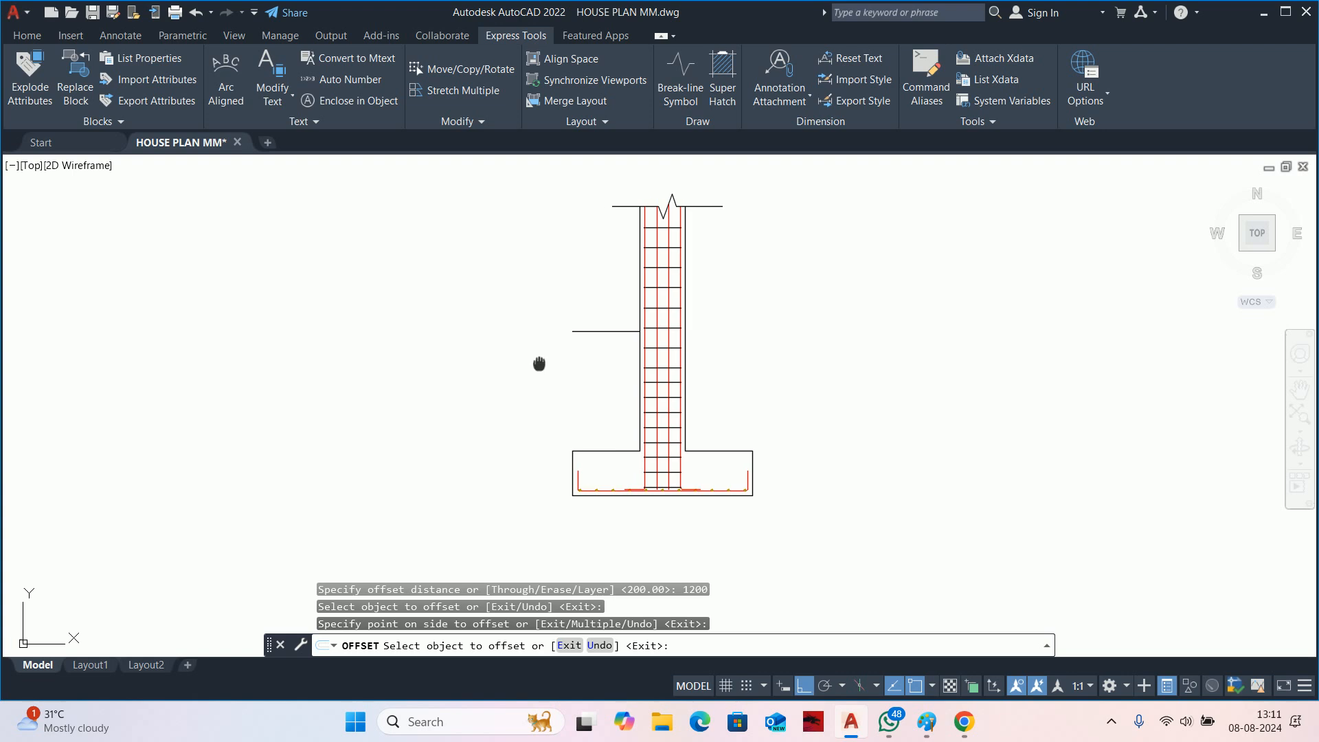
key("Escape")
middle_click_drag(538, 365, 649, 483)
key("Escape")
key("Escape")
key("Escape")
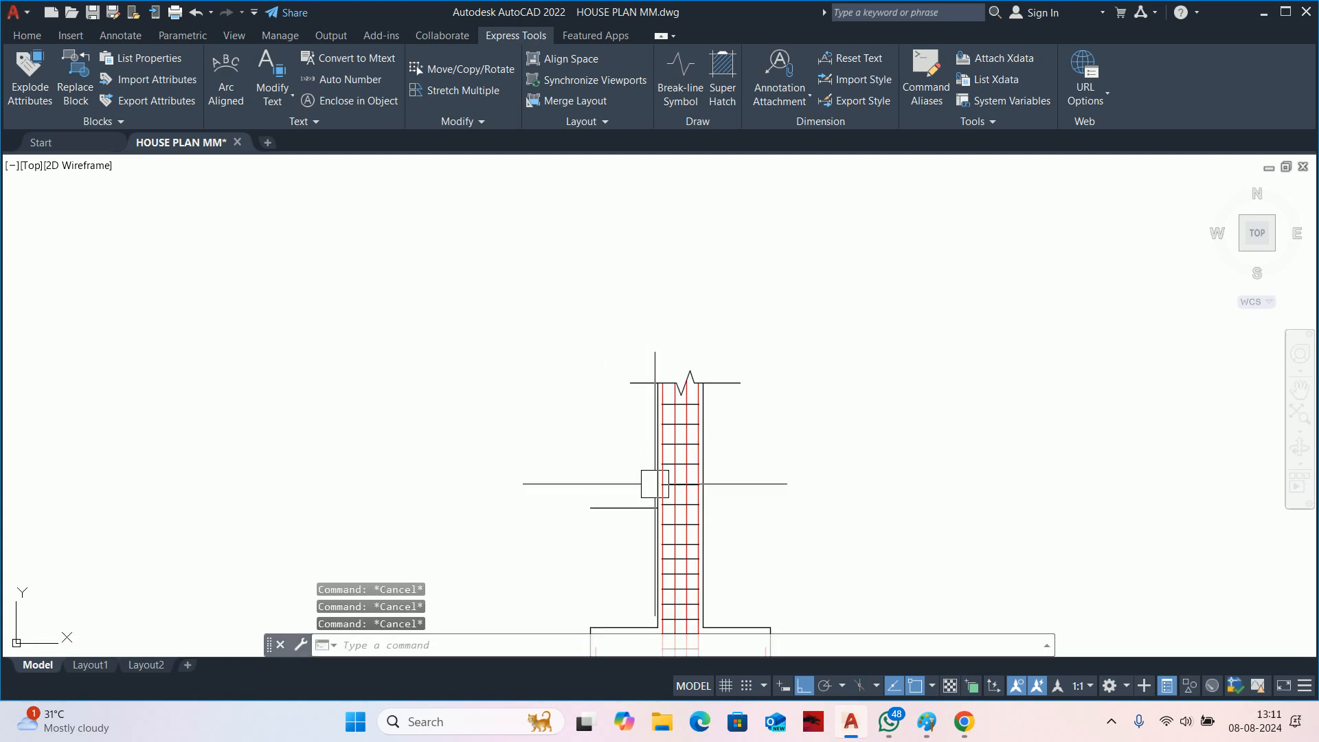
Offset the level line beside the column upward by 12900 mm.
type("o")
key("Return")
type("12")
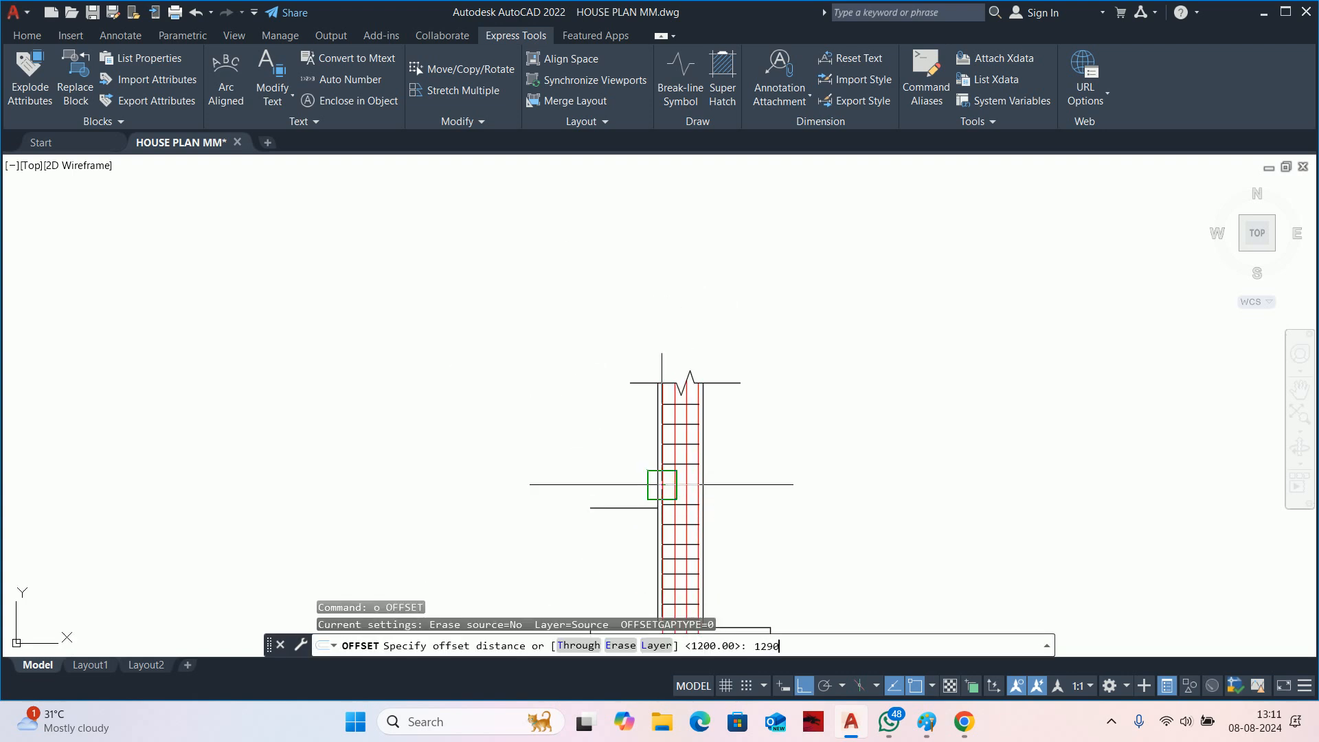
type("900")
key("Return")
left_click(611, 504)
scroll(605, 443, "down", 5)
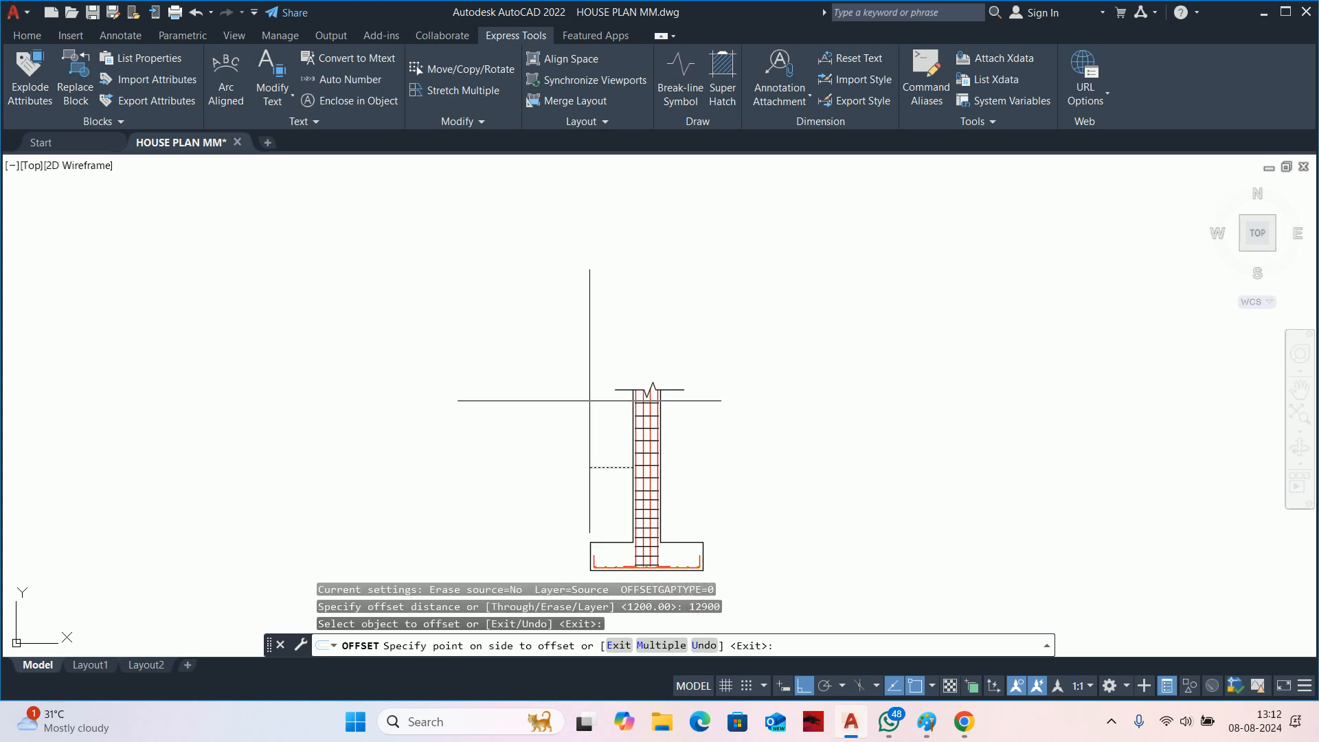
left_click(597, 460)
key("Escape")
key("Escape")
key("Escape")
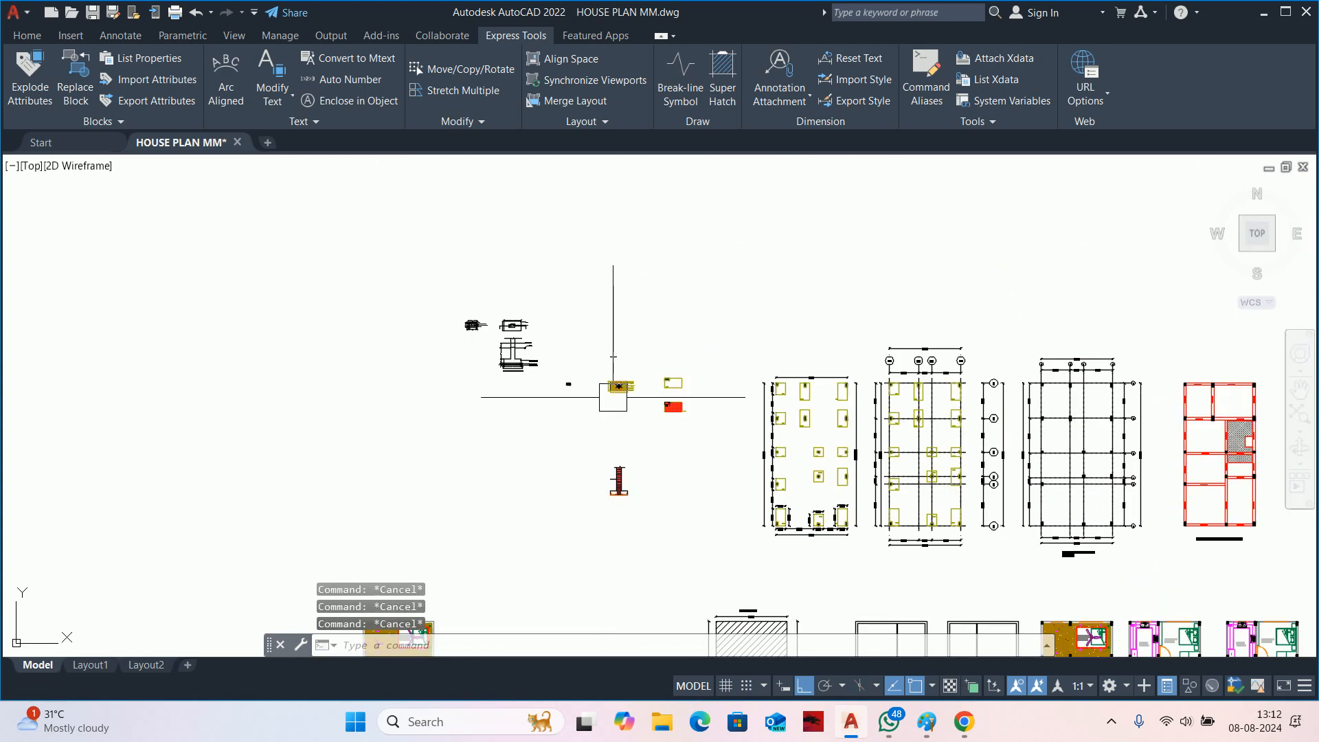
Move the column and footing section together with the offset top level line straight down, farther from the footing reinforcement plan.
type("m")
key("Return")
left_click(614, 388)
left_click(663, 541)
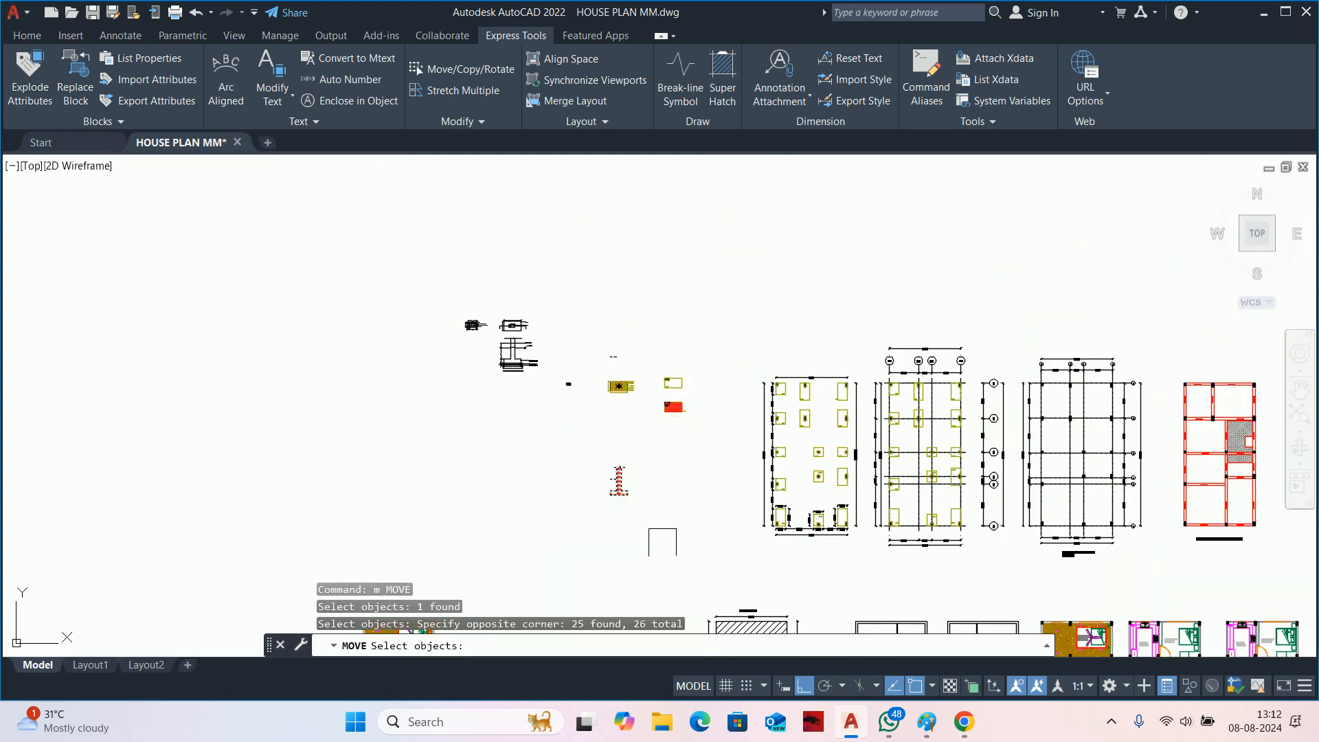
key("Return")
left_click(672, 446)
middle_click_drag(663, 520, 677, 395)
key("Escape")
key("Escape")
key("Escape")
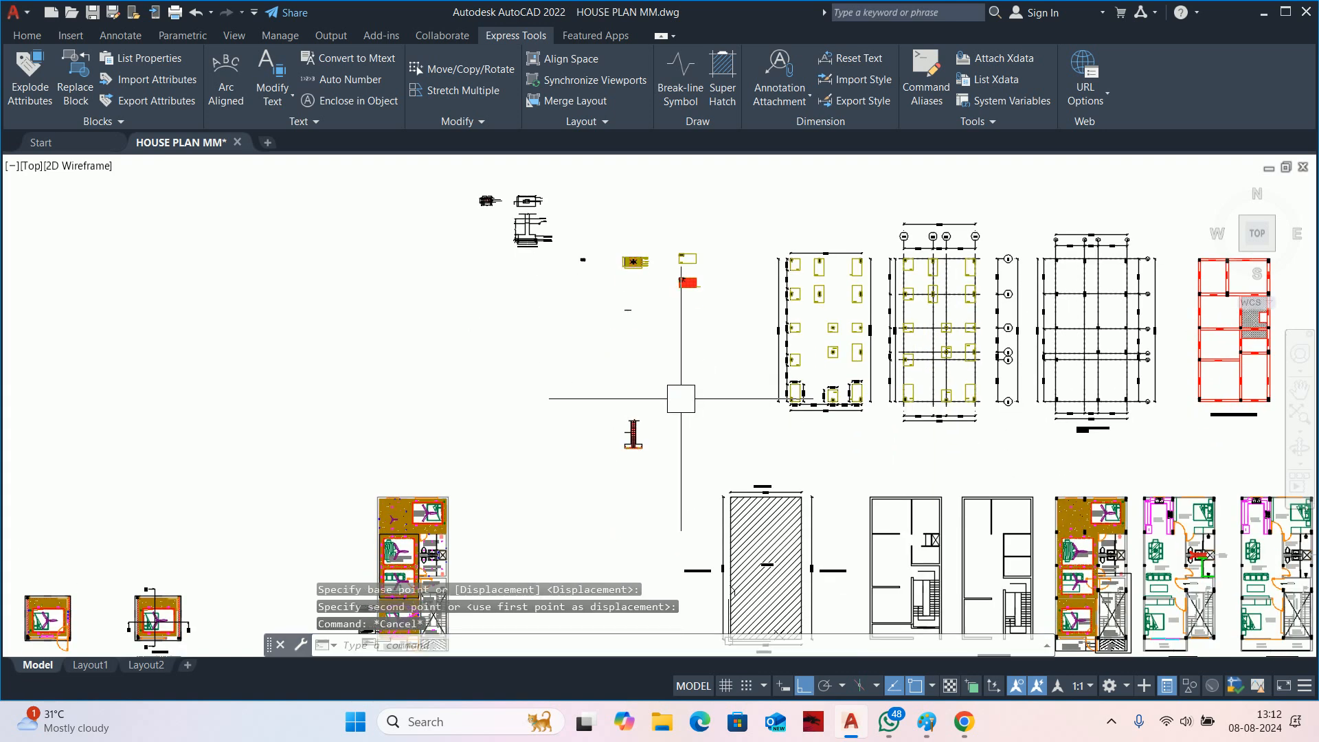
Fillet the column's left edge with the top level line at radius 0 to extend the edge up to that level.
scroll(628, 412, "up", 6)
scroll(639, 464, "down", 3)
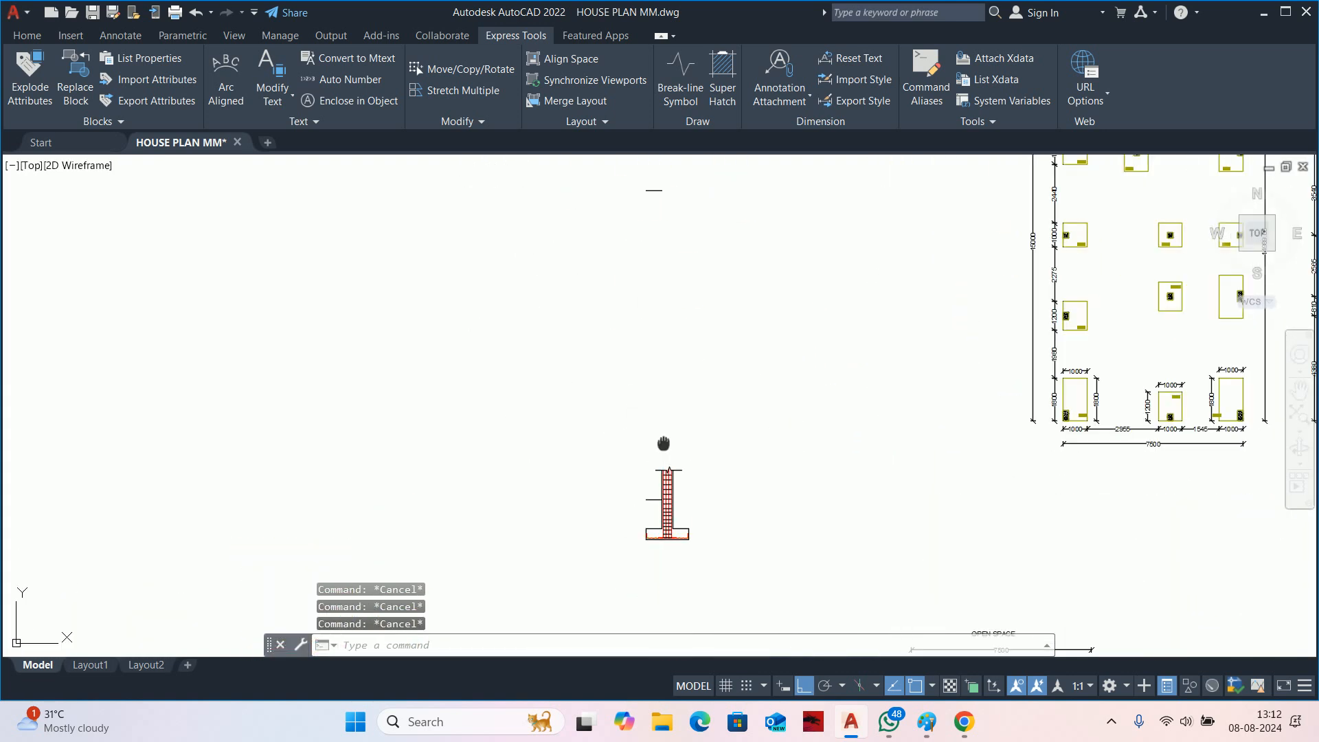
type("f")
key("Return")
type("r")
key("Return")
type("0")
key("Return")
scroll(637, 508, "up", 4)
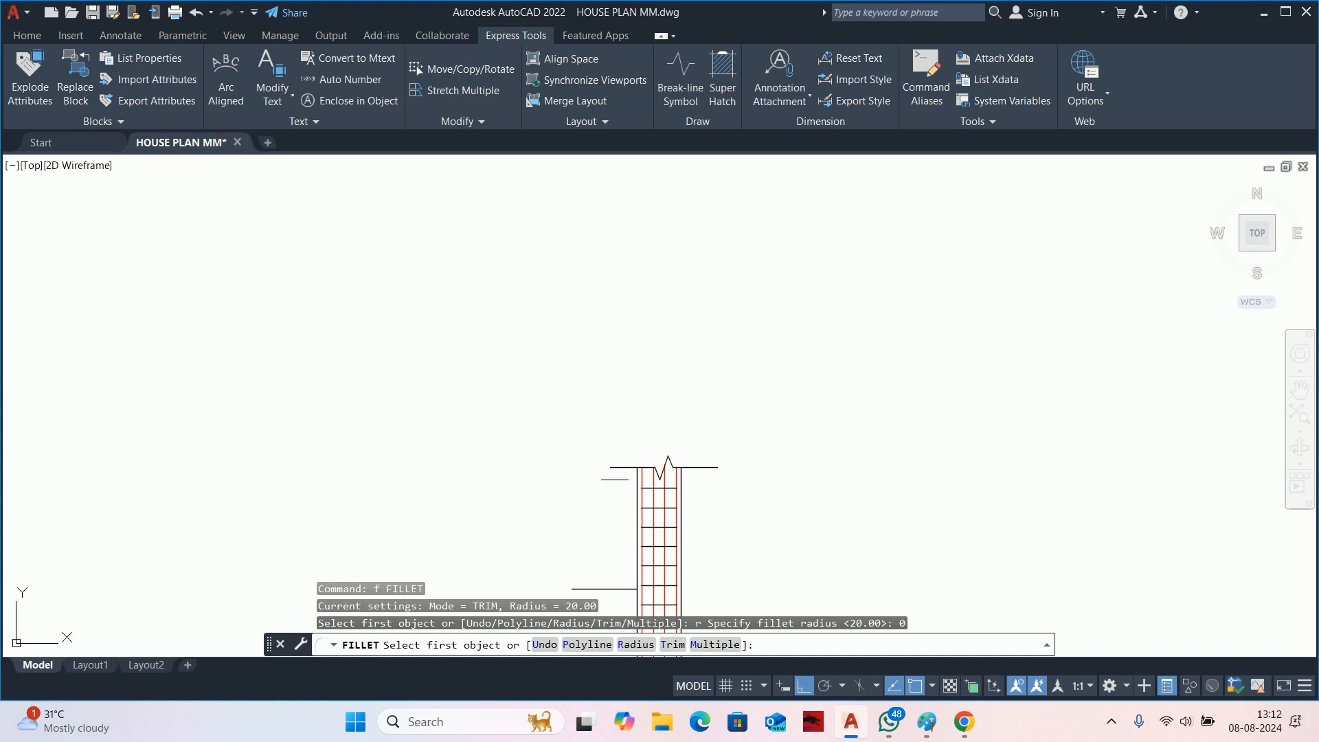
left_click(684, 524)
scroll(687, 426, "down", 6)
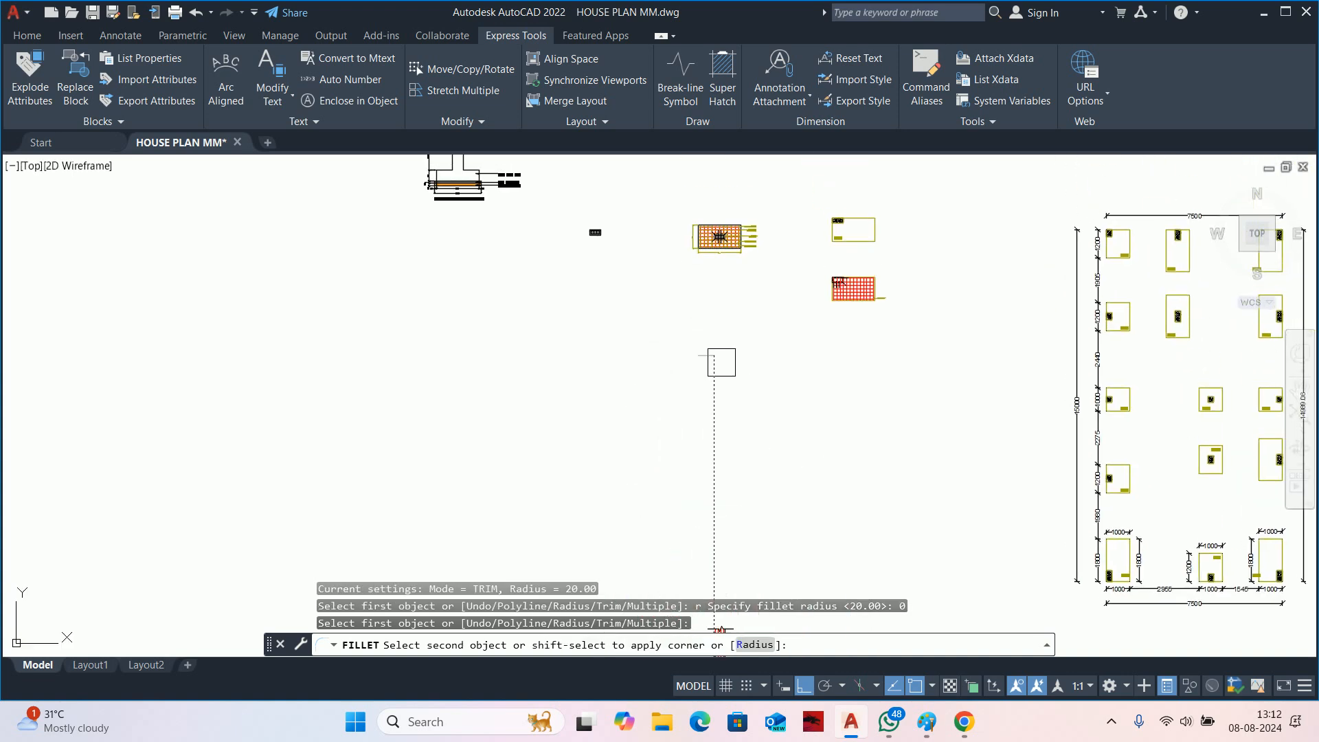
left_click(721, 362)
scroll(740, 377, "down", 2)
scroll(719, 288, "up", 2)
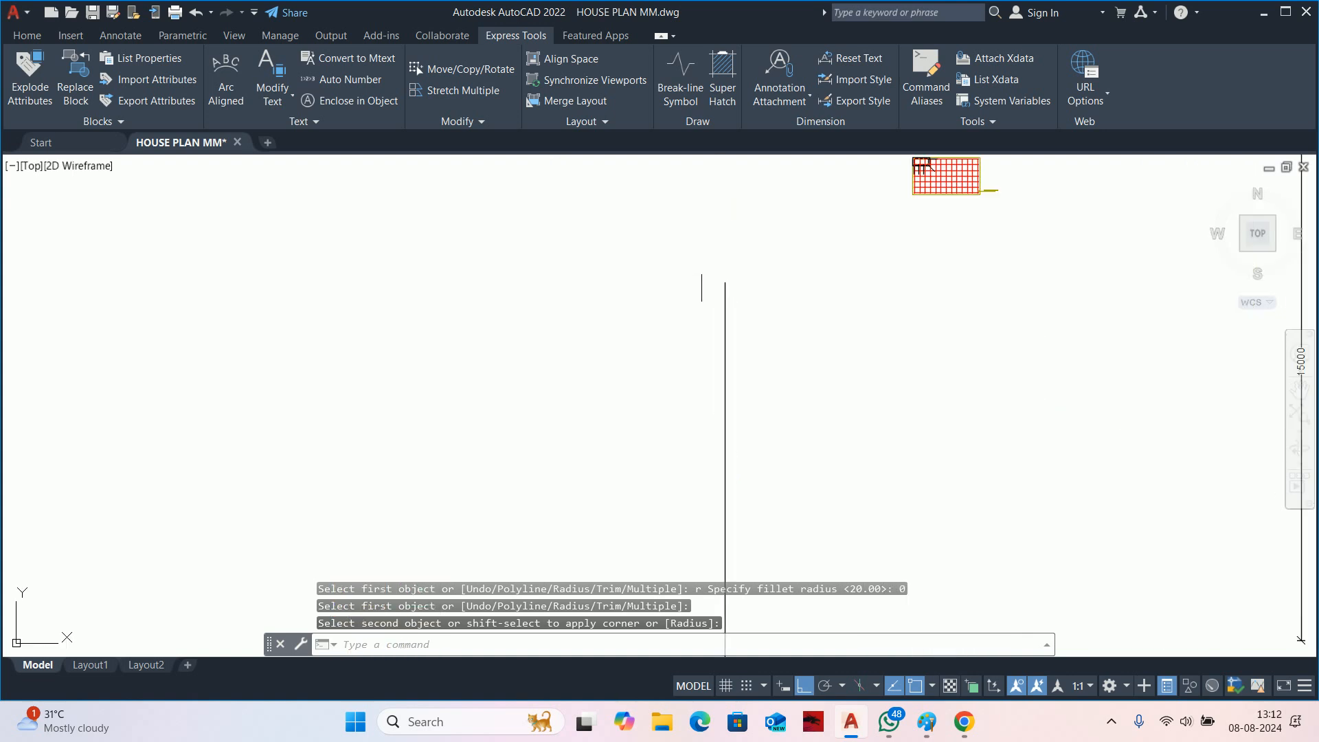
scroll(721, 342, "down", 2)
scroll(724, 349, "up", 2)
key("Escape")
key("Escape")
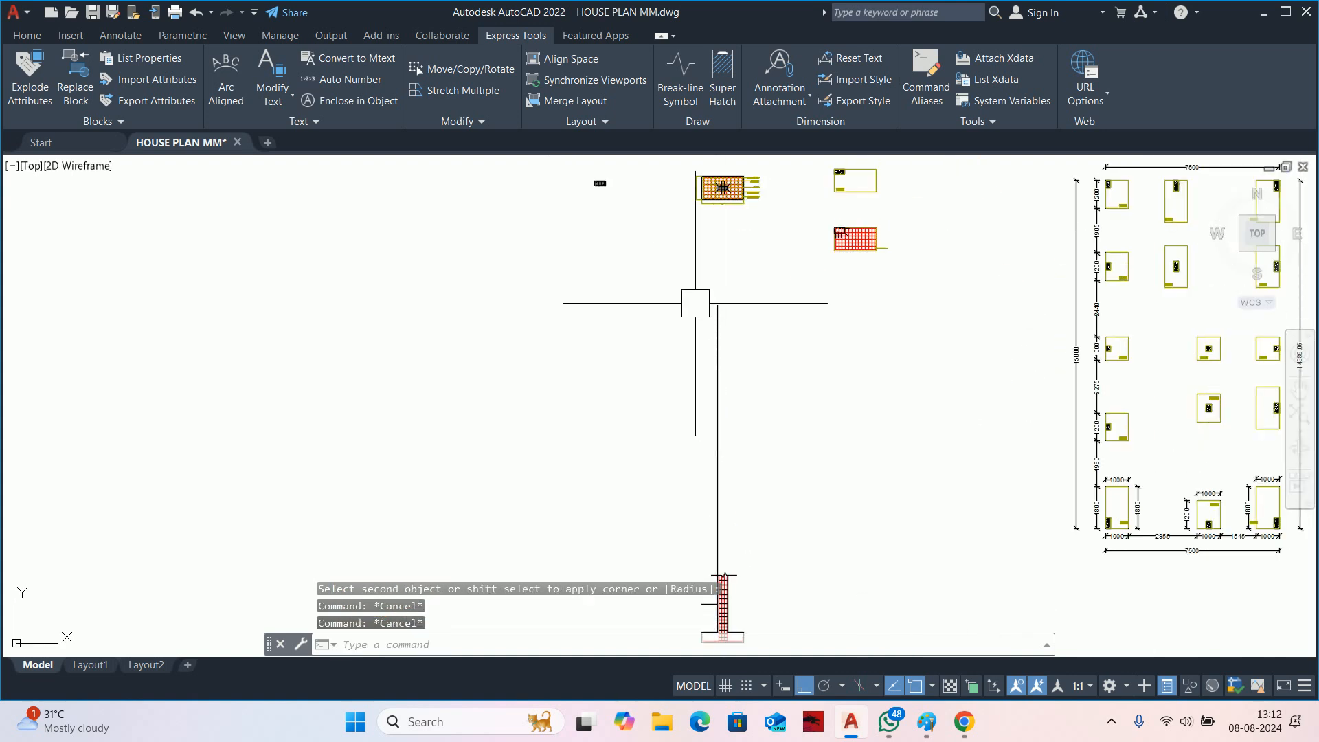
Delete the leftover short level line at the top of the extended column edge.
left_click(704, 289)
left_click(768, 327)
key("Delete")
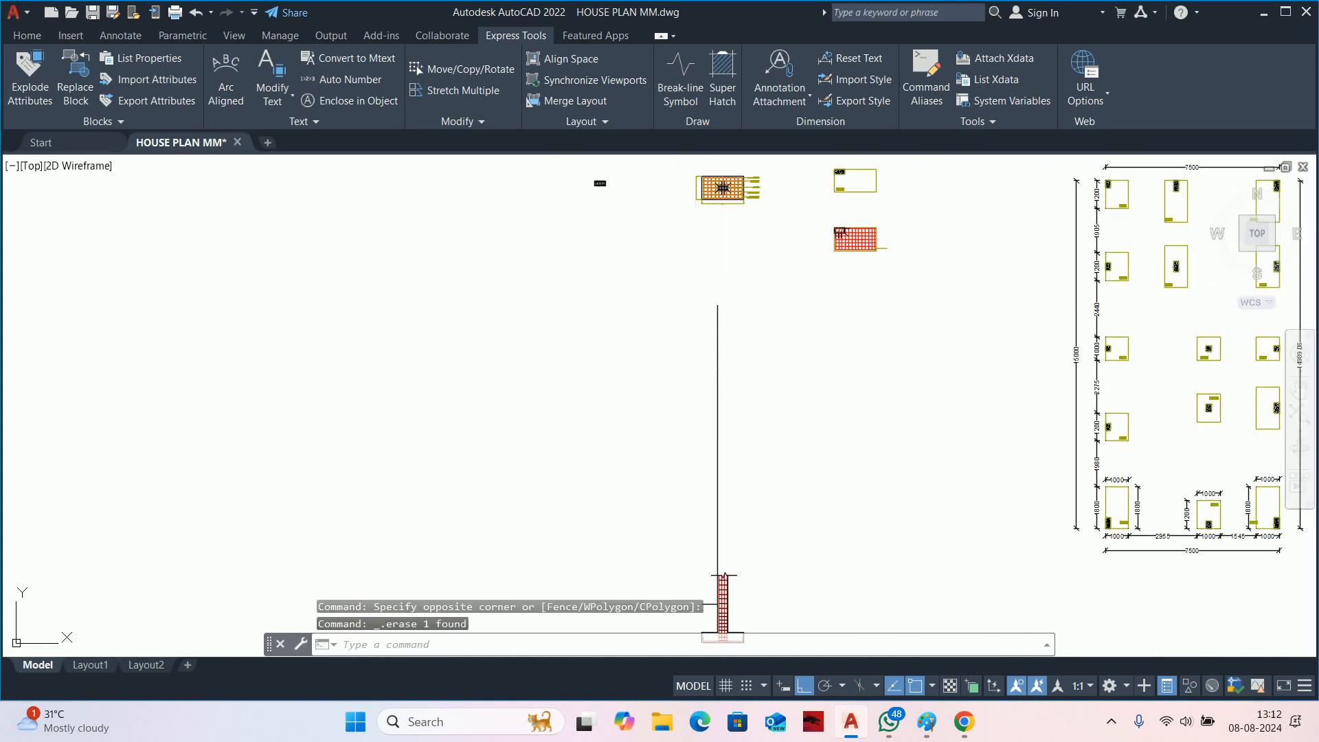
Draw a horizontal line from the top end of the extended left column edge across and beyond the column's width.
type("l")
key("Return")
left_click(718, 305)
left_click(796, 305)
key("Return")
key("Escape")
key("Escape")
key("Escape")
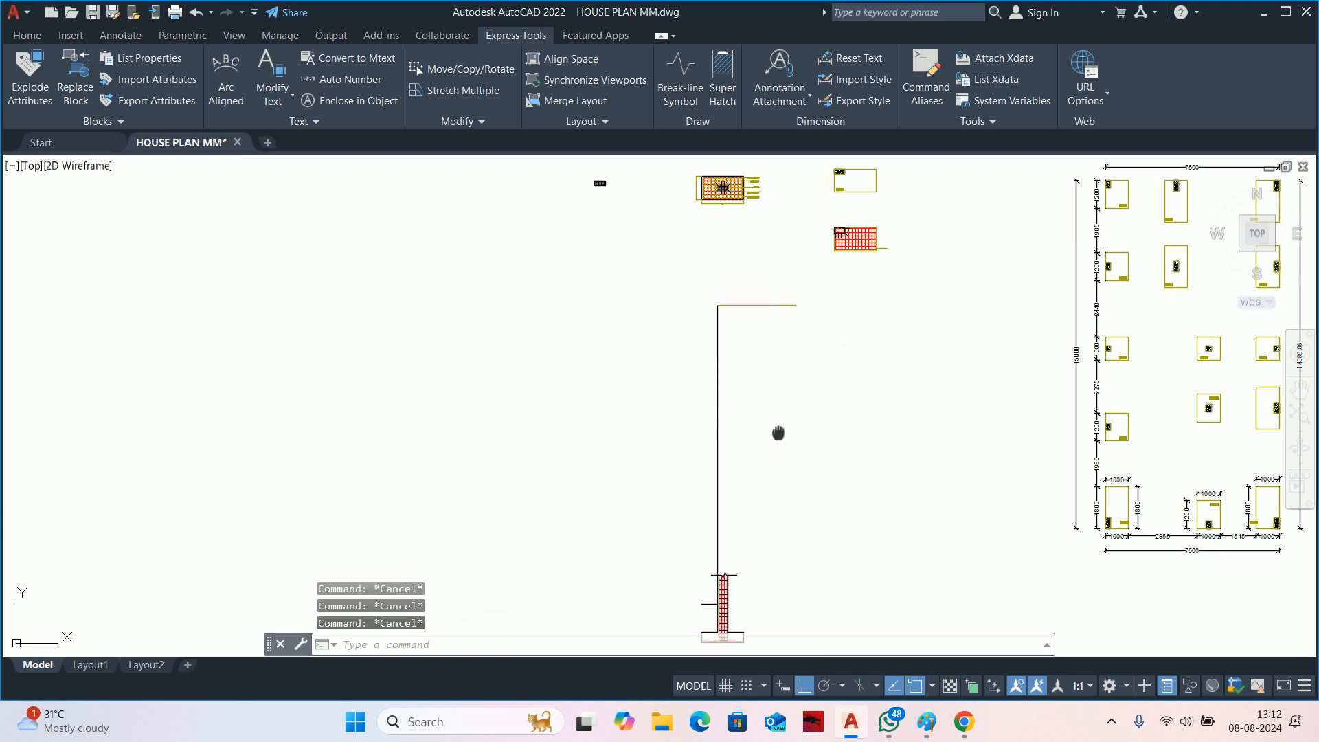
Fillet the column's right edge with the new top line at radius 0 to close the column outline at full height.
middle_click_drag(778, 433, 751, 334)
type("f")
key("Return")
type("r")
key("Return")
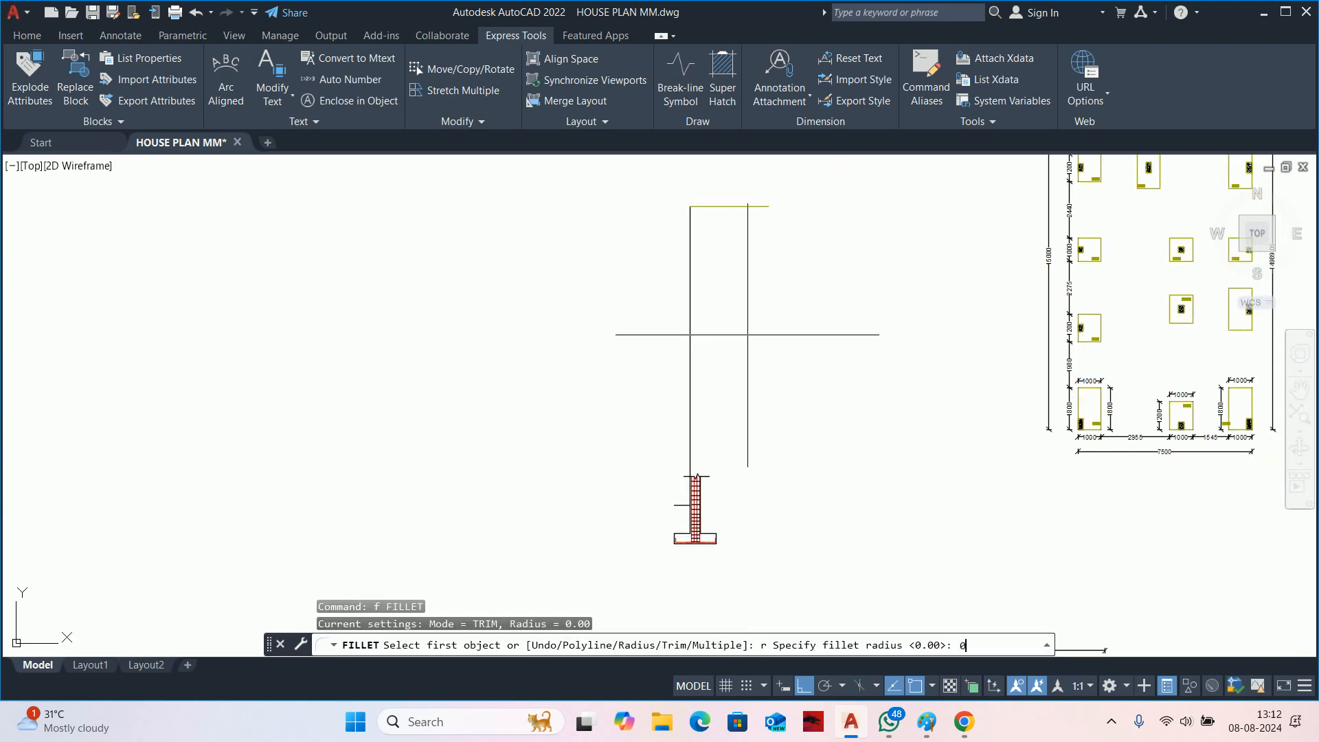
key("Return")
scroll(744, 509, "up", 2)
scroll(639, 424, "up", 3)
left_click(617, 471)
scroll(676, 317, "down", 1)
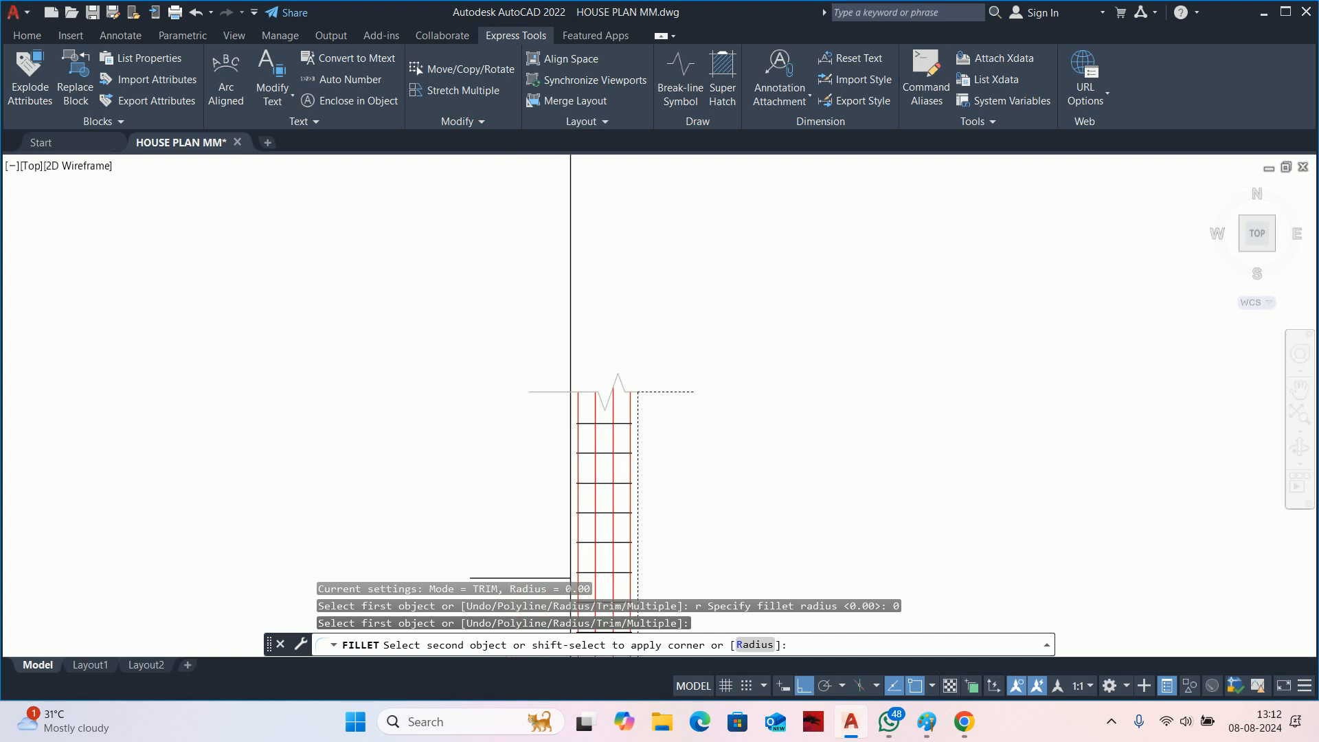
middle_click_drag(632, 329, 749, 592)
scroll(697, 516, "down", 5)
mouse_move(701, 362)
middle_mouse_down()
mouse_move(698, 516)
mouse_move(748, 494)
mouse_move(696, 370)
middle_mouse_up()
scroll(681, 525, "up", 2)
left_click(674, 511)
key("space")
key("Escape")
scroll(739, 492, "down", 3)
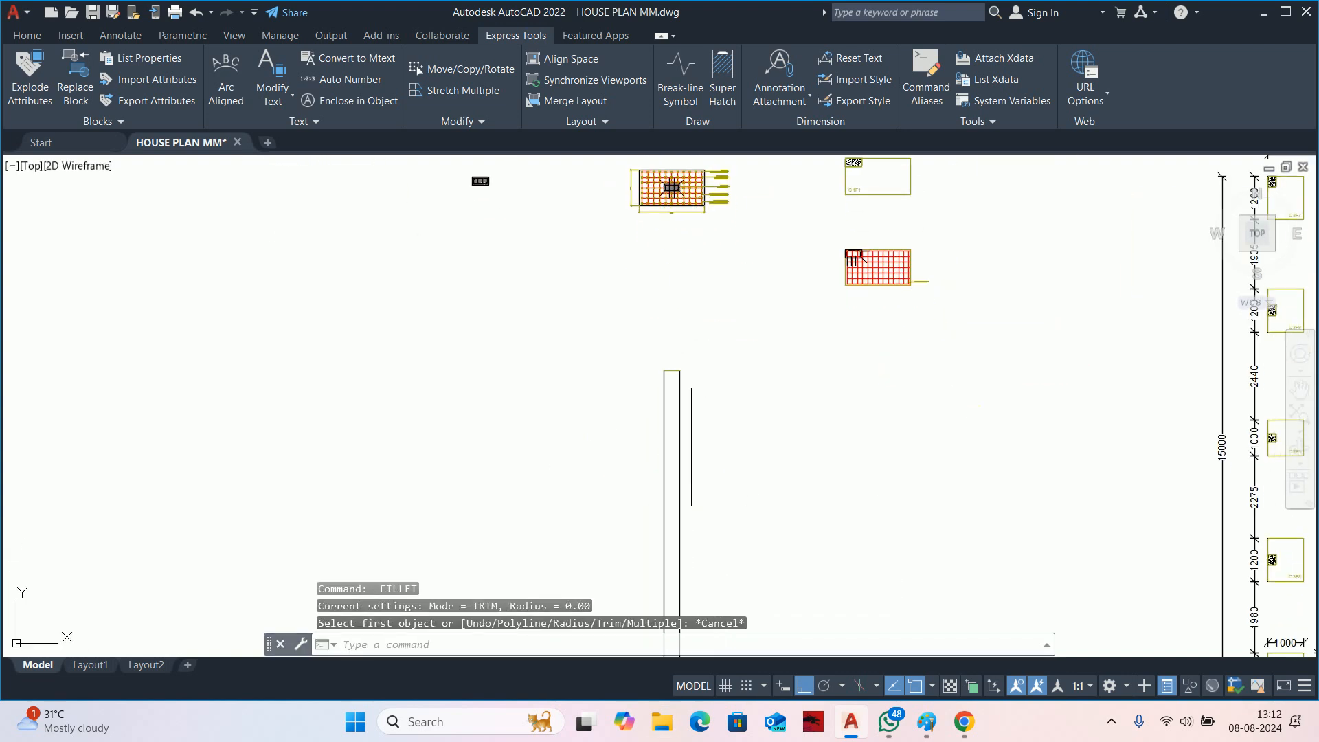
Match the column's top line to the properties of the column's left edge.
type("ma")
key("space")
left_click(663, 383)
scroll(658, 371, "up", 2)
left_click(683, 363)
key("space")
key("Escape")
scroll(686, 393, "down", 2)
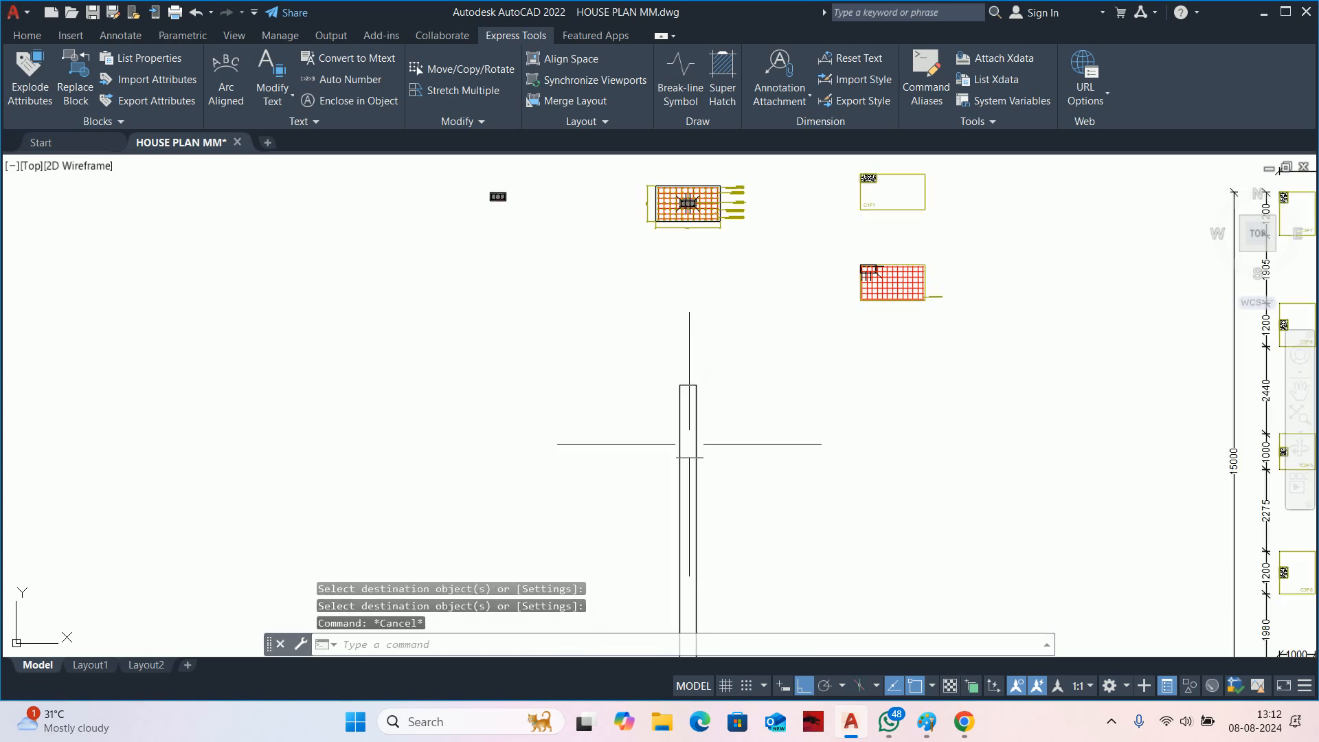
Stretch the outer end of the level line beside the column outward past the footing to a total length of 1425 mm.
middle_click_drag(700, 621, 748, 459)
scroll(747, 459, "down", 2)
key("Escape")
key("Escape")
middle_click_drag(742, 601, 814, 397)
scroll(753, 454, "up", 5)
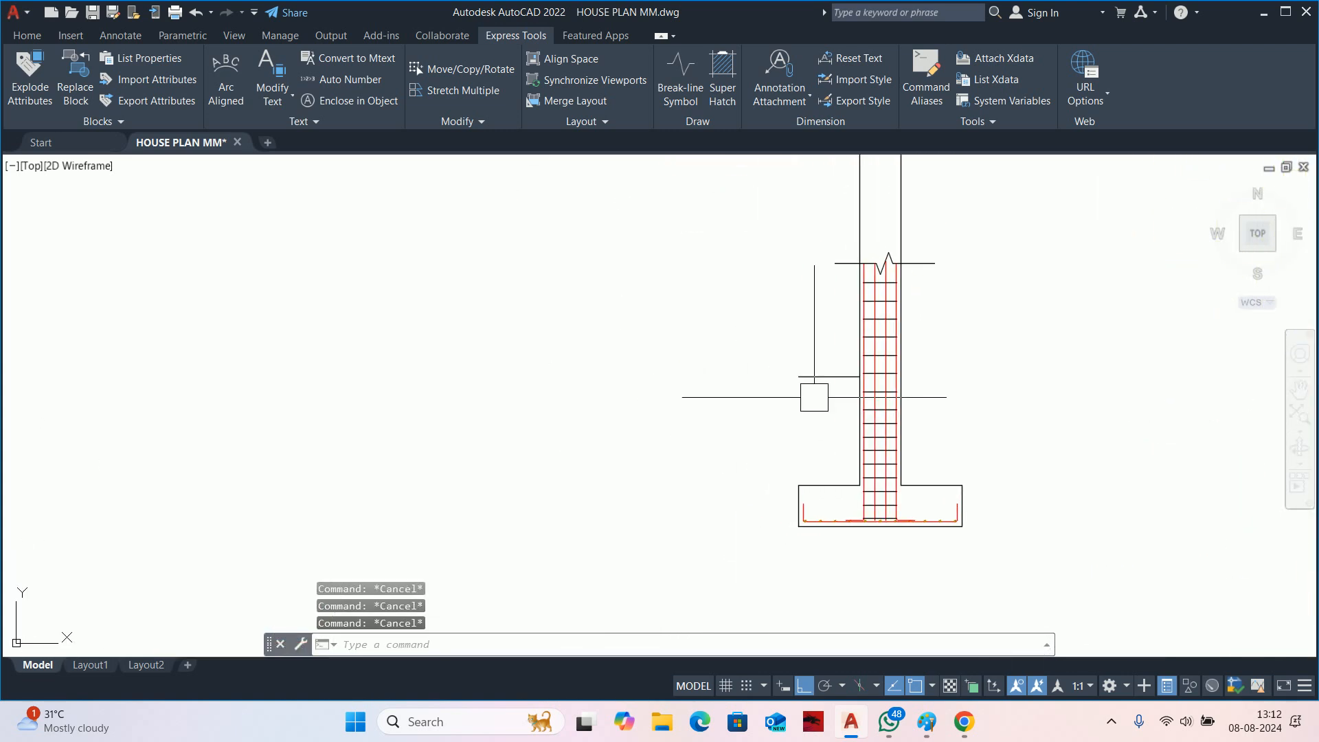
left_click(817, 377)
left_click(798, 377)
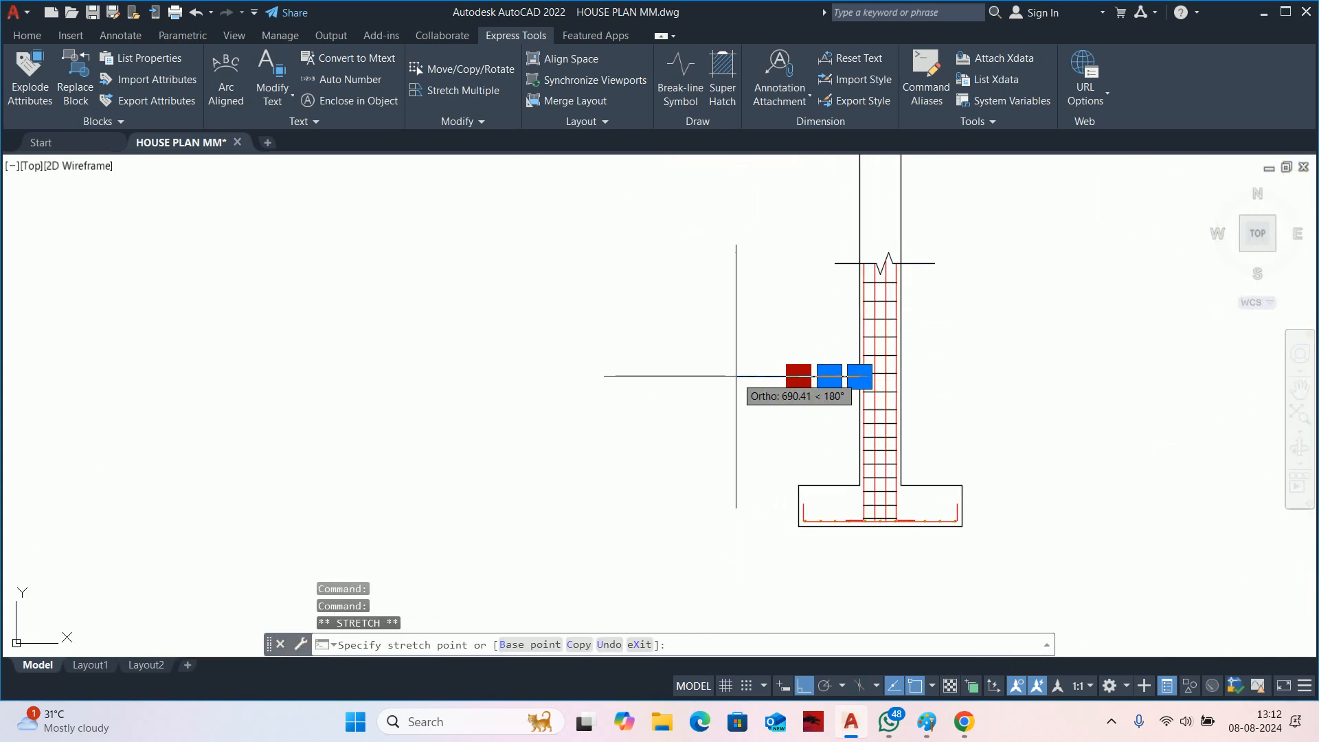
type("76")
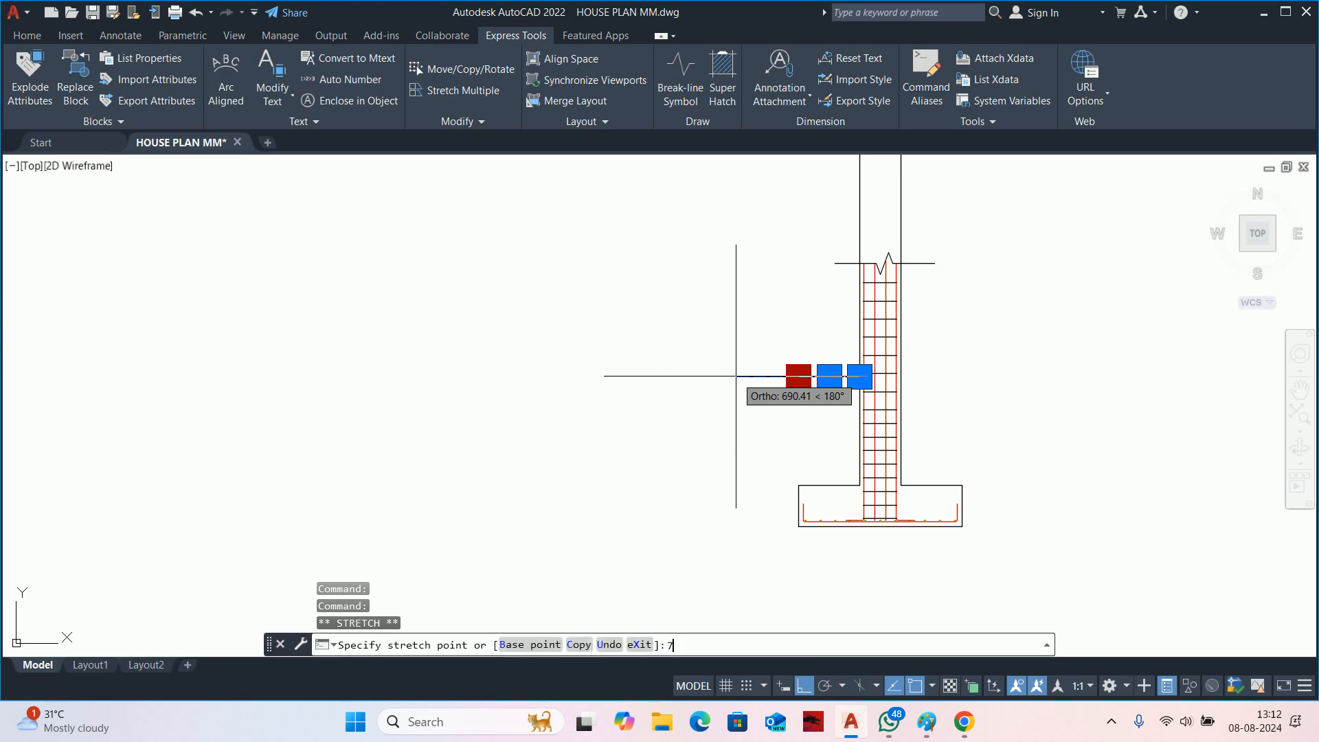
key("Return")
key("Escape")
key("Escape")
key("Escape")
Change the linetype of the level line beside the column to a dashed one.
middle_click_drag(784, 466, 759, 472)
left_click(764, 438)
left_click(695, 343)
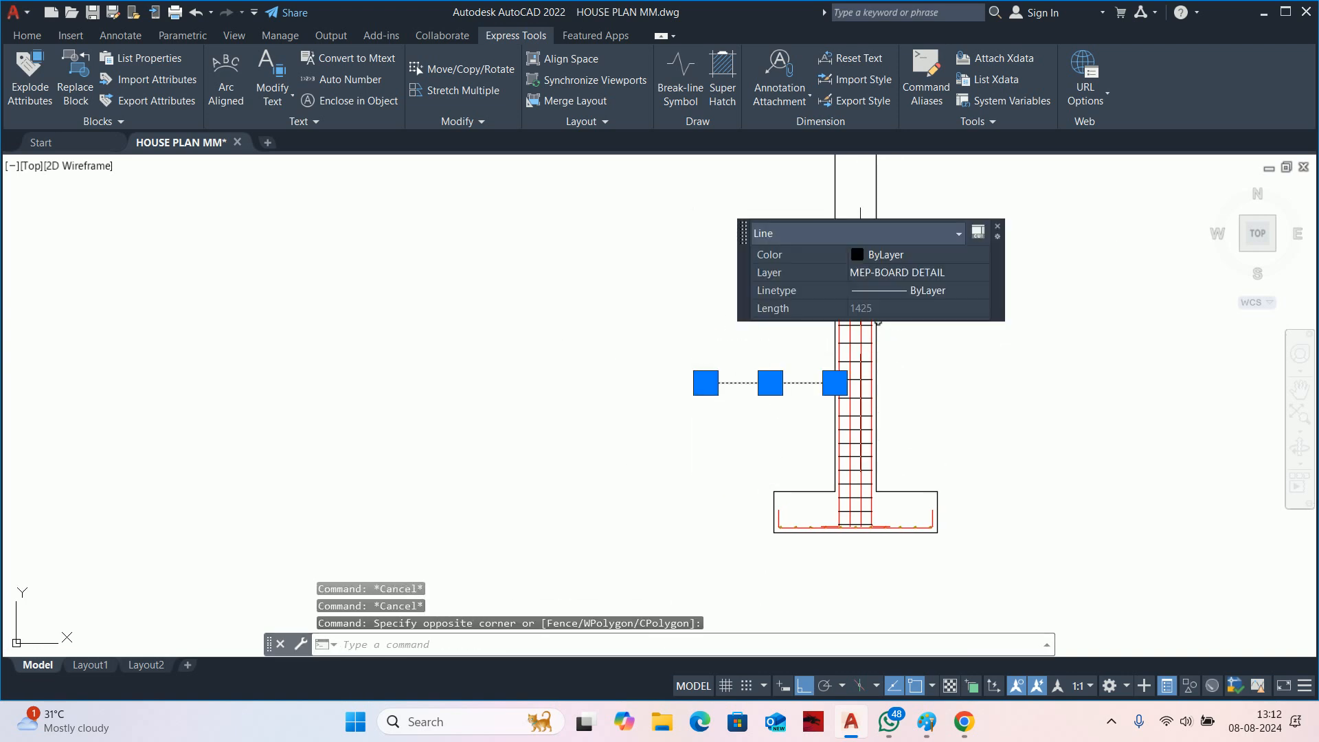
left_click(887, 290)
left_click(908, 379)
key("Escape")
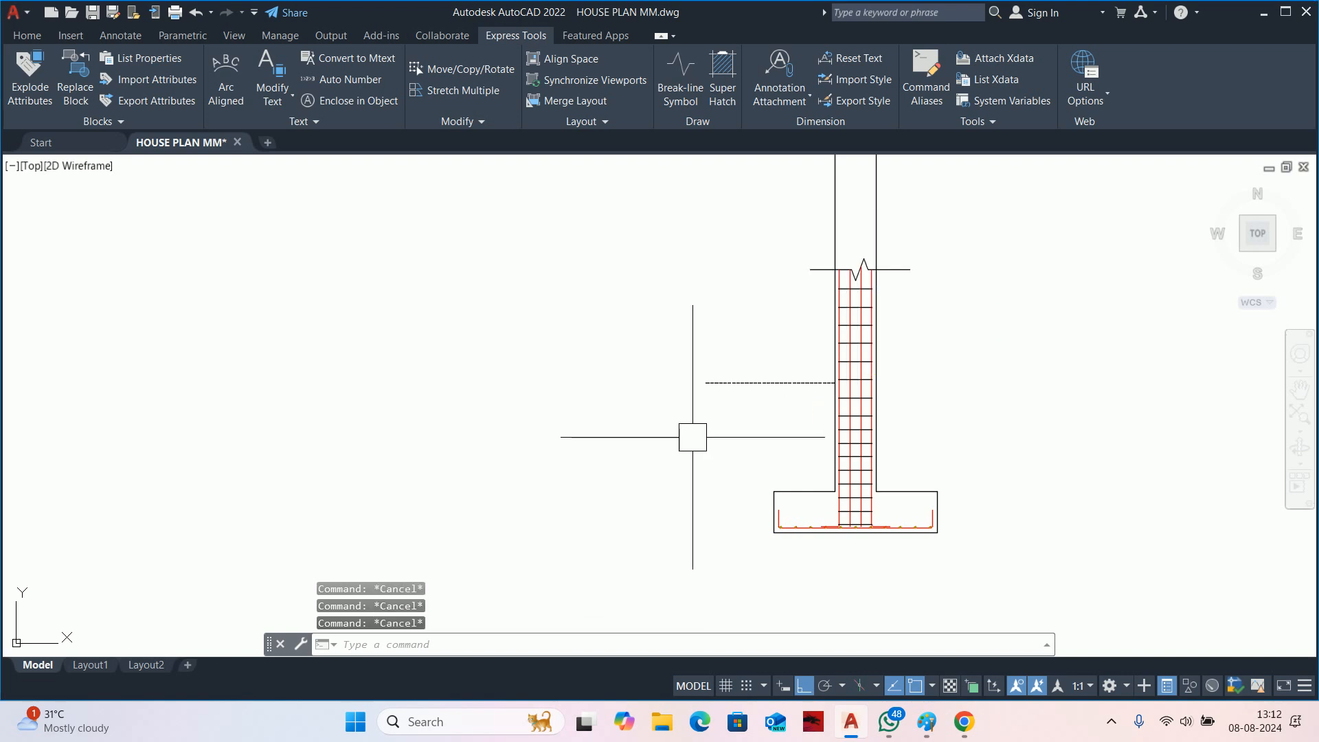
Offset the dashed level line downward by 1200 mm to the level of the footing's top edge.
type("o")
key("Return")
type("12")
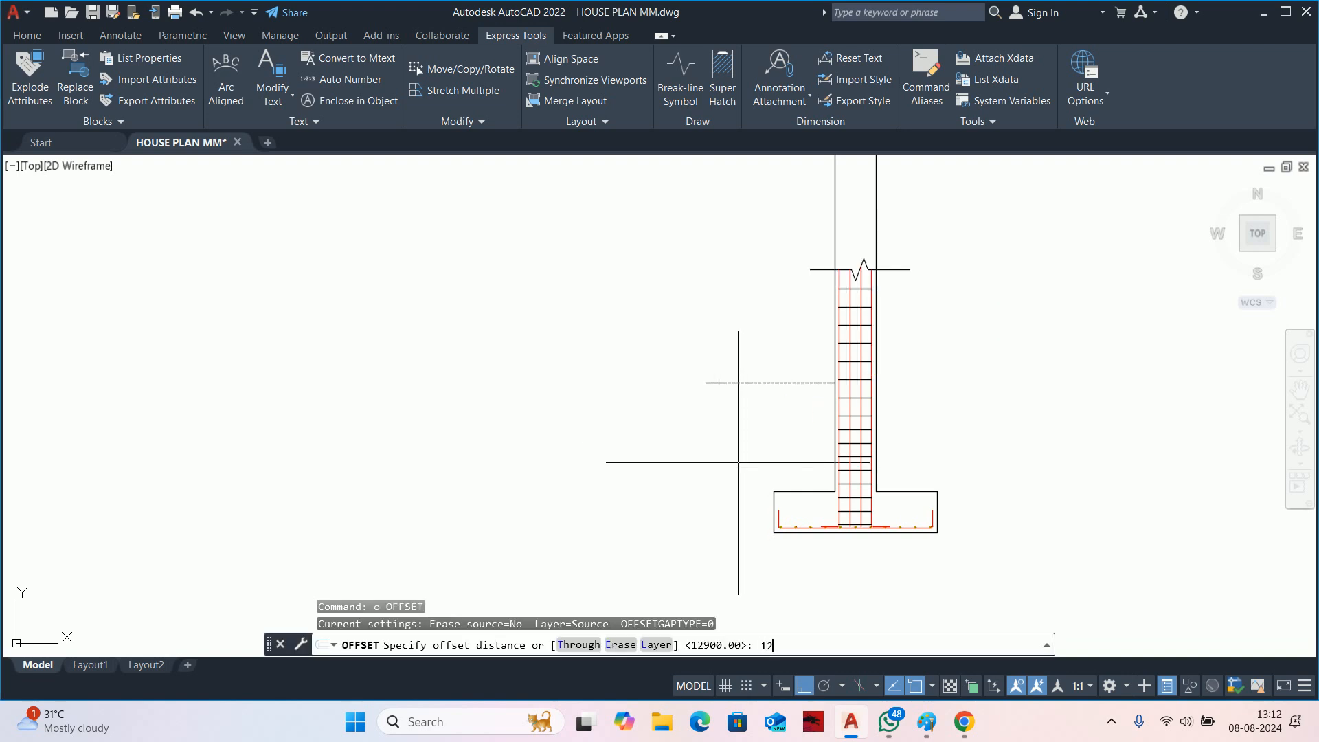
key("Return")
left_click(712, 383)
left_click(752, 460)
key("Escape")
key("Escape")
key("Escape")
Adjust the lower dashed line's inner end so the line stops at the footing's top-left corner.
scroll(776, 467, "up", 4)
left_click(689, 526)
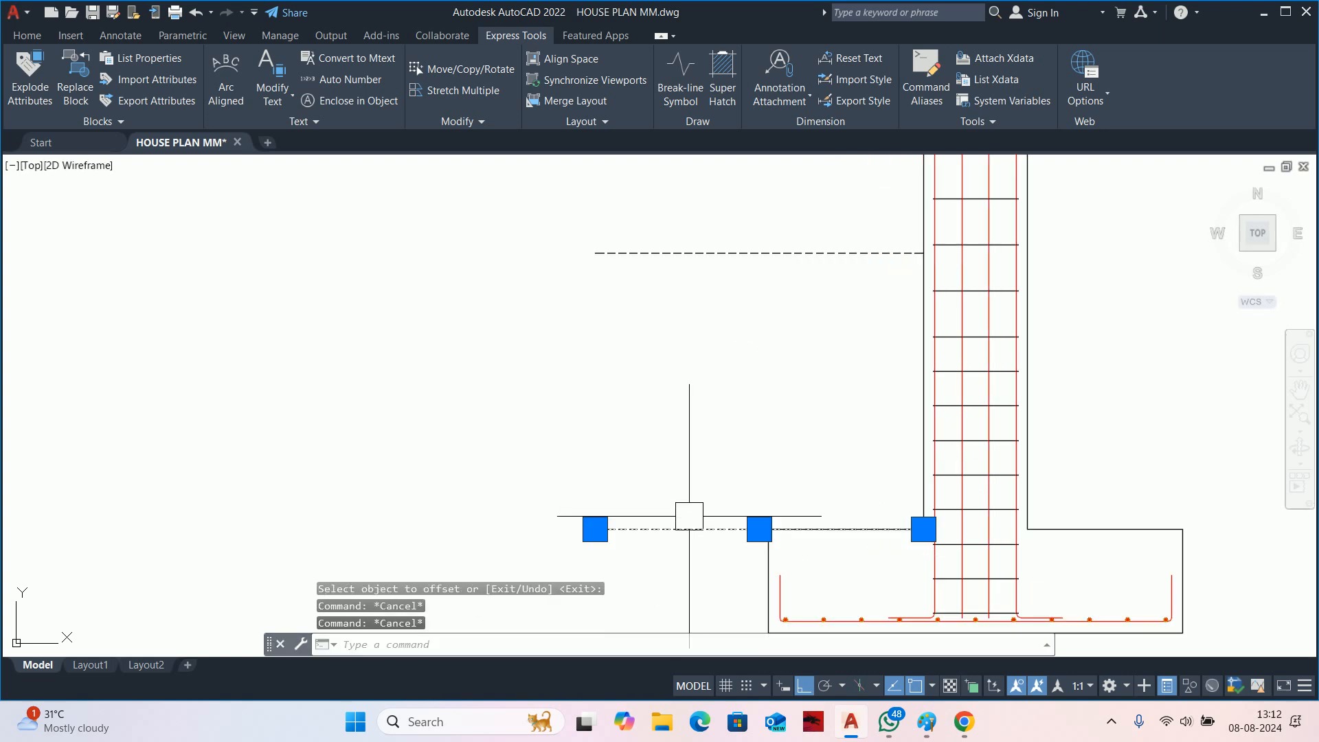
left_click(923, 529)
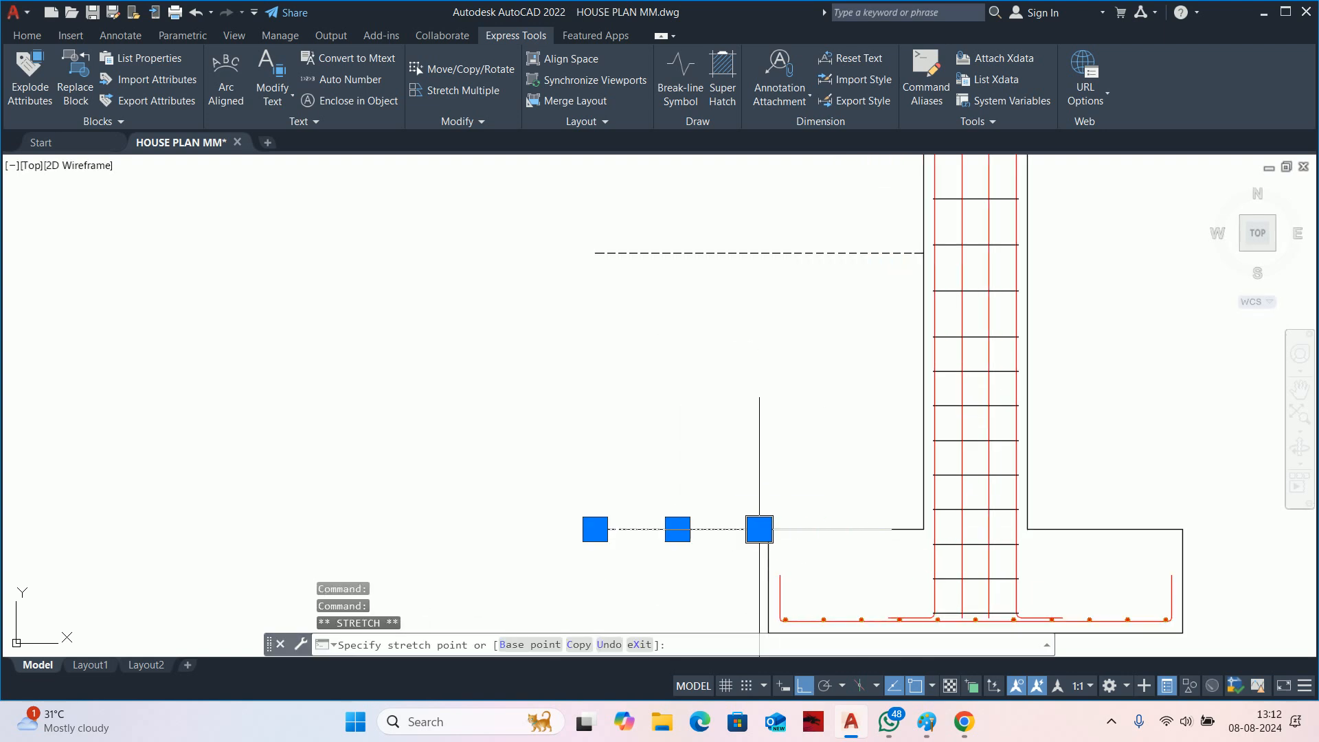
left_click(759, 529)
key("Escape")
key("Escape")
scroll(759, 529, "up", 3)
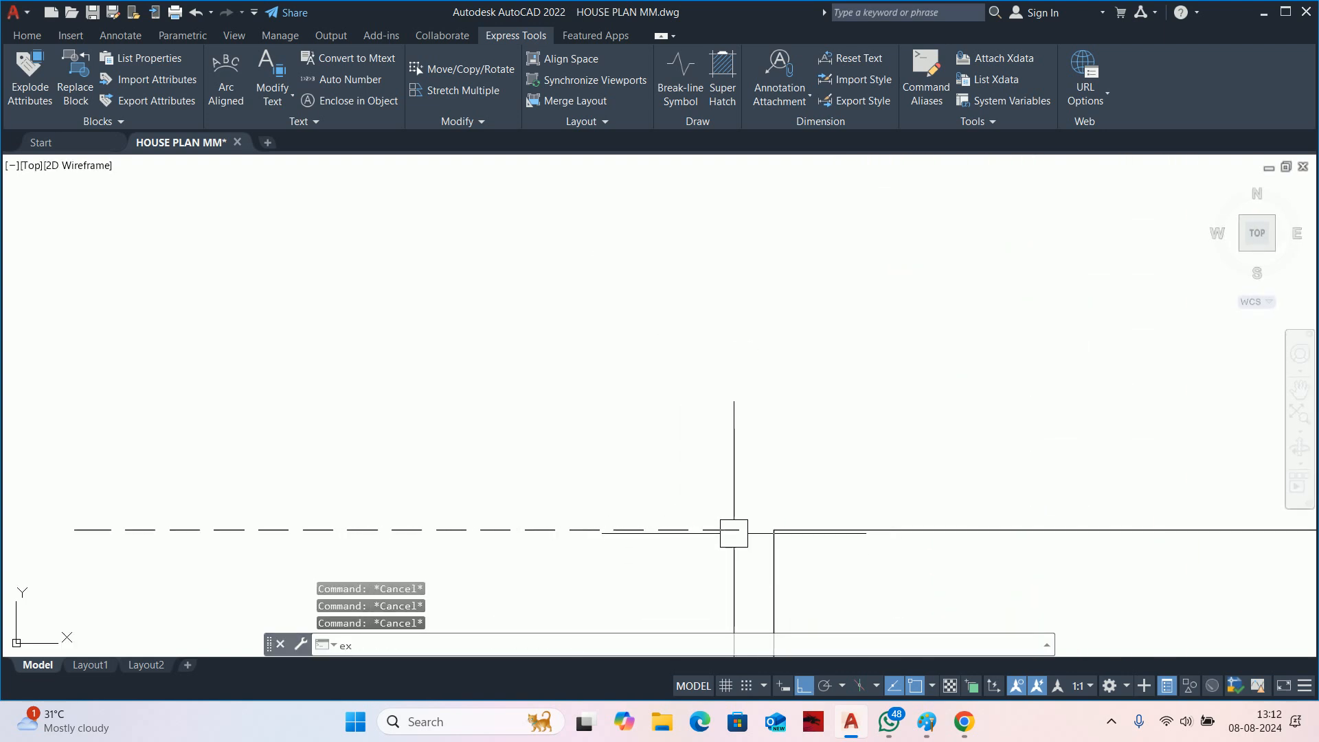
key("Return")
key("Escape")
scroll(712, 480, "down", 4)
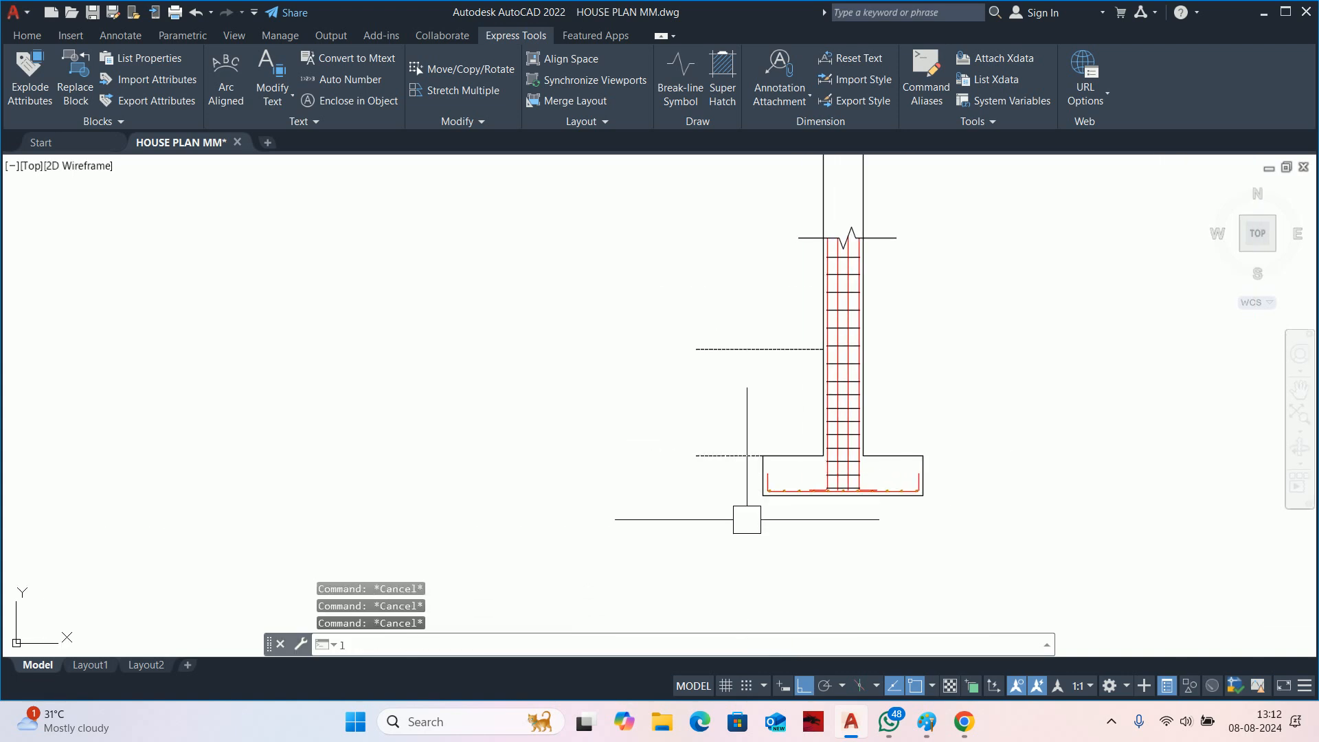
Draw a horizontal line outward from the footing's bottom-left corner, ending in line with the dashed line above.
key("Return")
scroll(746, 520, "up", 4)
left_click(783, 457)
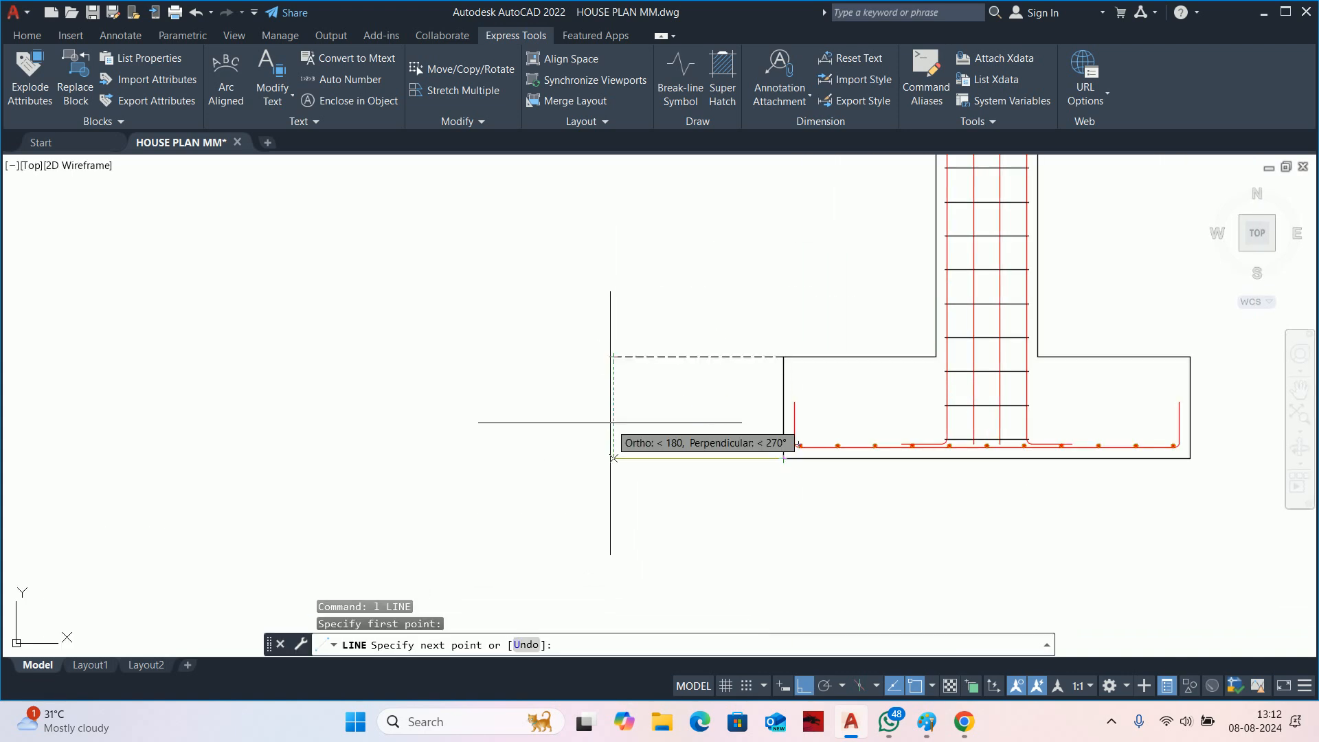
left_click(609, 422)
key("Escape")
key("Escape")
Match the footing's bottom level line to the properties of the dashed line at the footing's top.
type("ma")
key("Return")
left_click(661, 412)
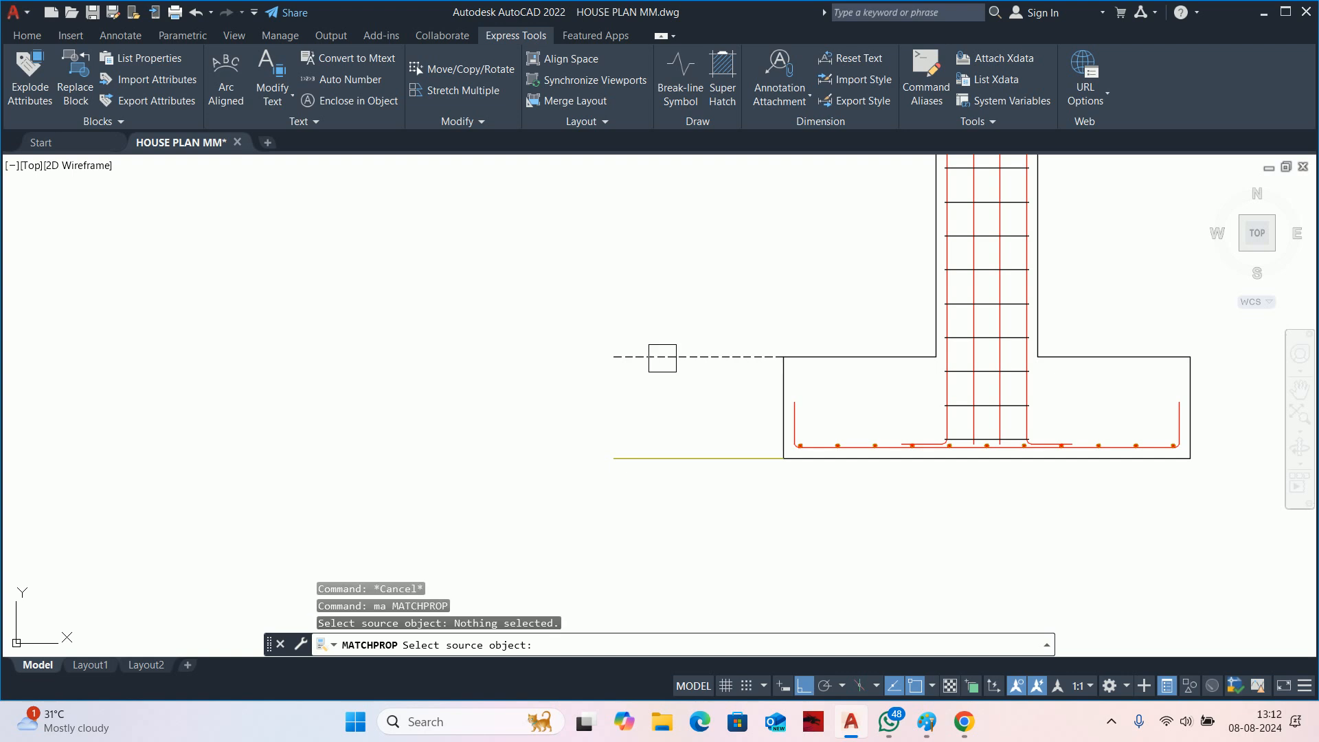
left_click(662, 358)
left_click(676, 457)
key("Escape")
scroll(749, 439, "down", 2)
key("Escape")
key("Escape")
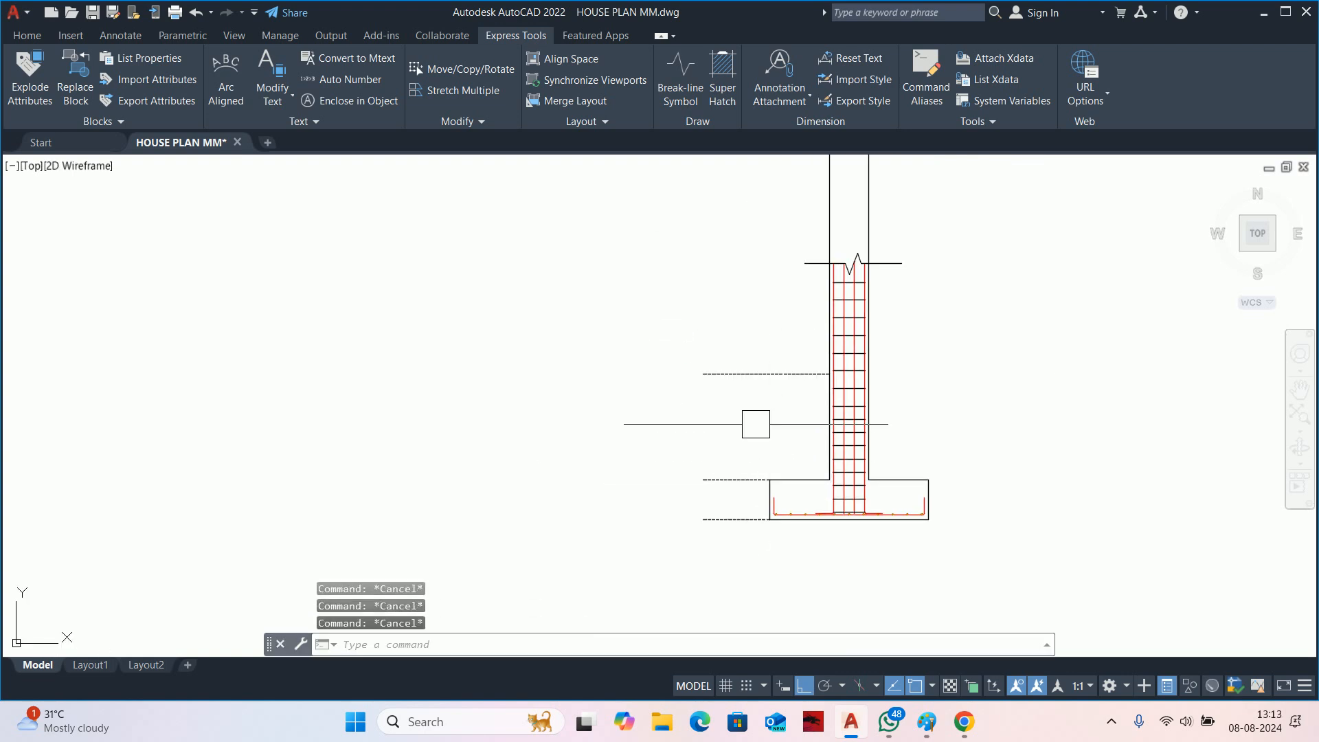
Stretch the outer ends of the three dashed level lines 450 mm toward the column.
middle_click_drag(745, 484, 783, 488)
type("s")
key("Return")
left_click(749, 587)
left_click(663, 330)
key("Return")
left_click(614, 382)
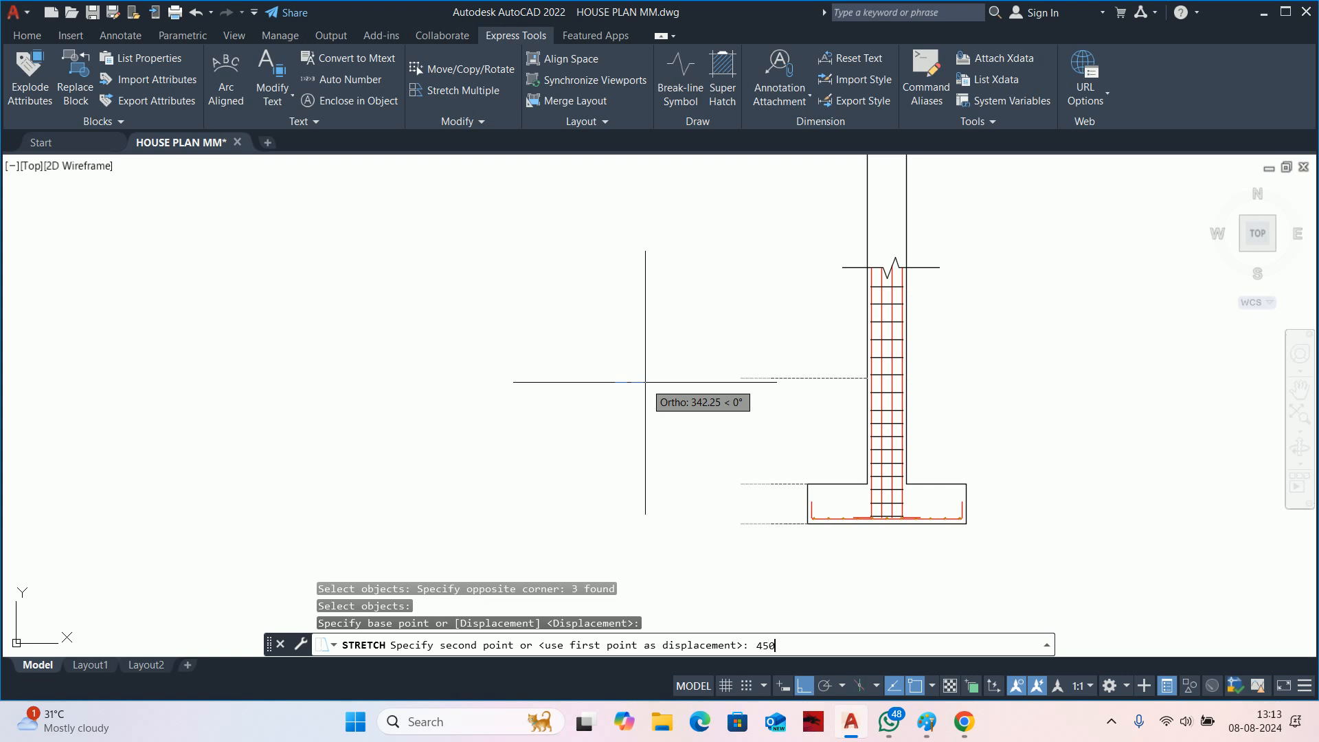
type("450")
key("Return")
mouse_move(756, 436)
middle_mouse_down()
mouse_move(765, 486)
mouse_move(790, 472)
middle_mouse_up()
key("Escape")
key("Escape")
key("Escape")
type("o")
key("Escape")
key("Escape")
Copy the ground-level dashed line beside the column up to plinth level, using the front elevation's NGL and plinth level as reference points.
scroll(788, 472, "down", 5)
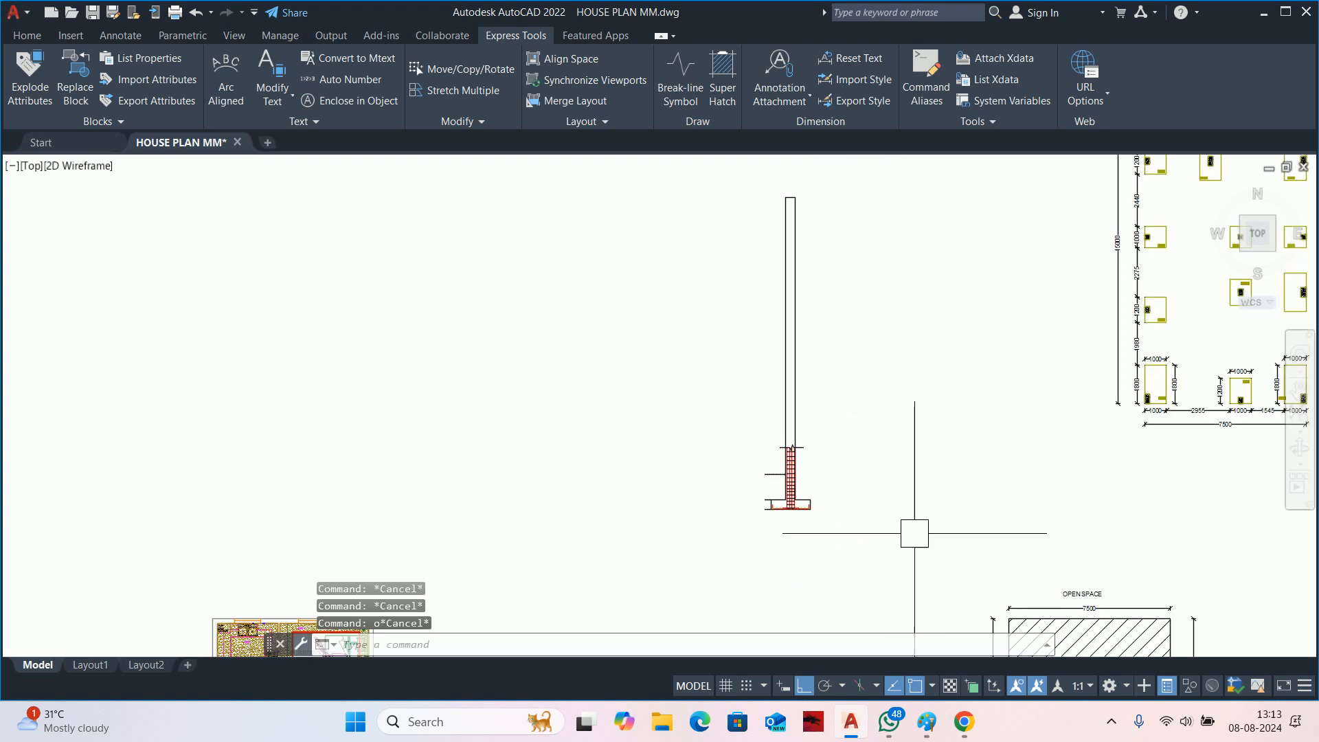
middle_click_drag(1017, 560, 385, 364)
scroll(446, 377, "down", 2)
middle_click_drag(257, 354, 318, 404)
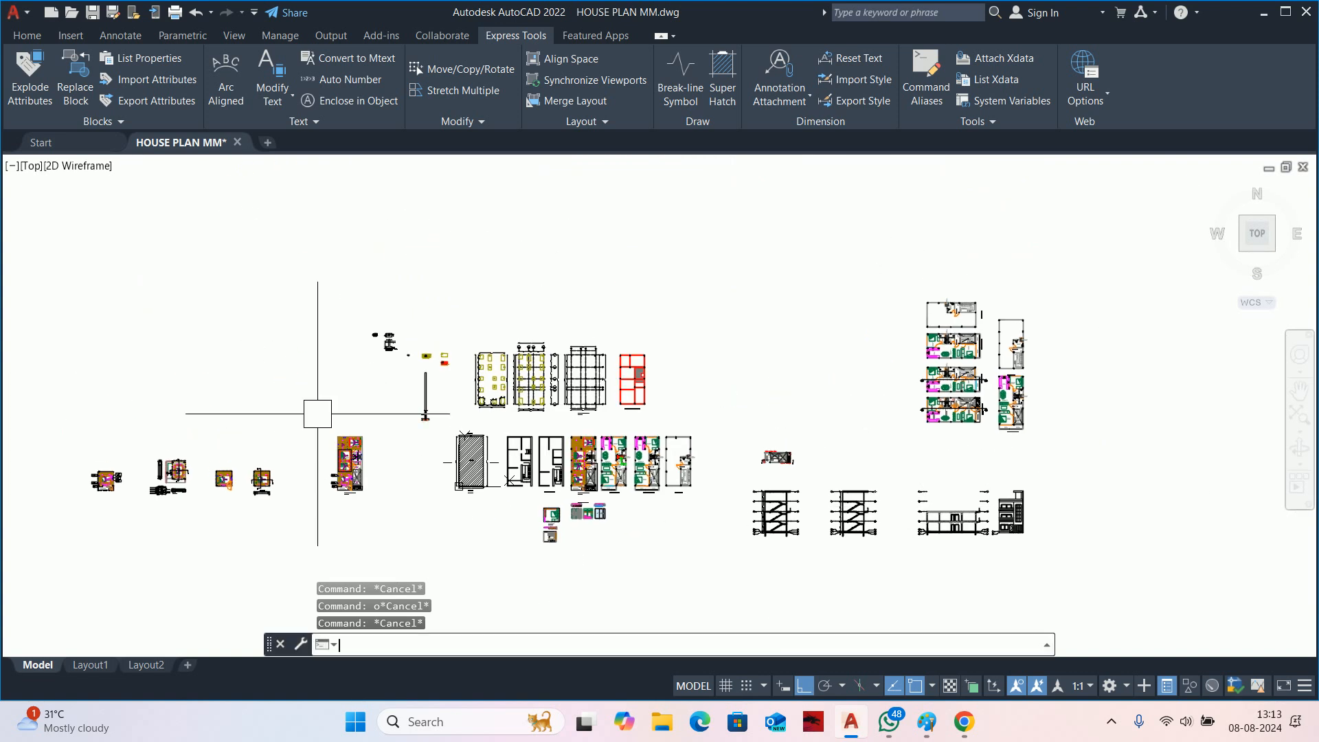
type("co")
key("Return")
scroll(318, 403, "up", 10)
scroll(597, 441, "up", 1)
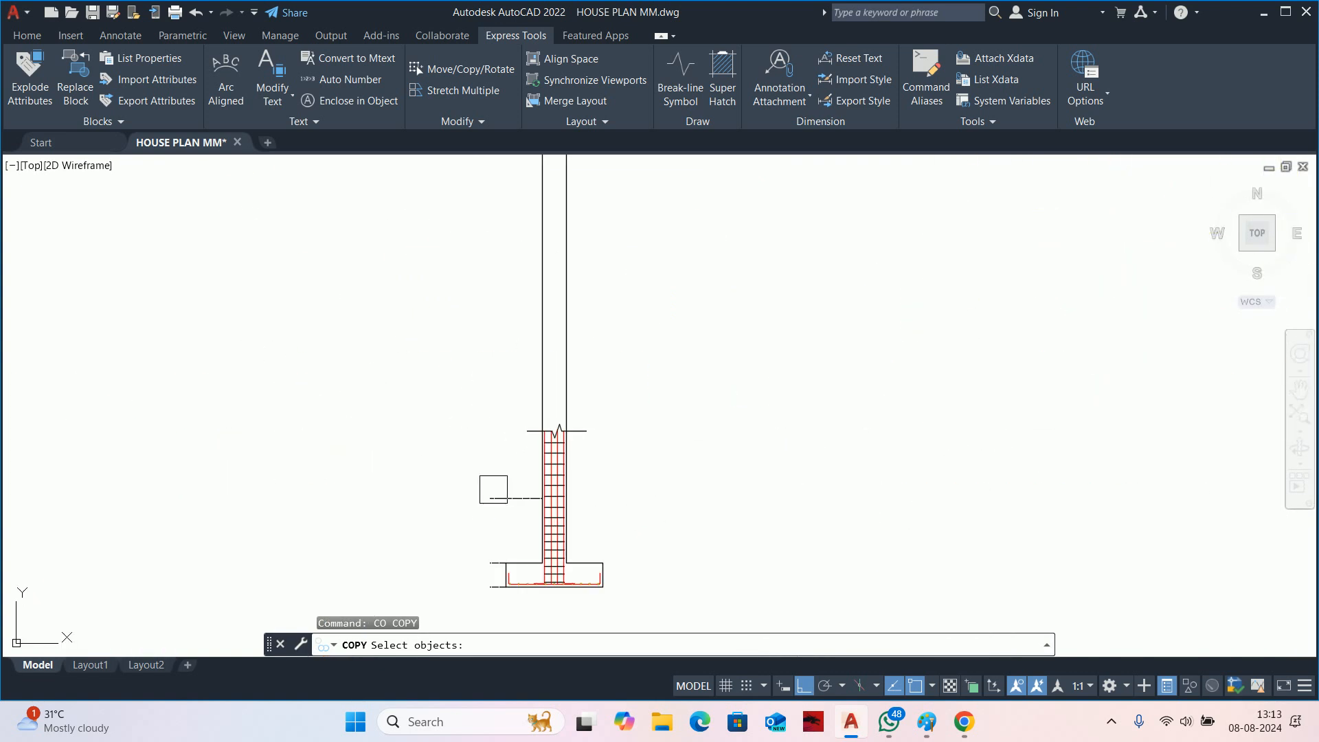
left_click(492, 489)
scroll(492, 488, "down", 2)
middle_click_drag(421, 377, 279, 140)
scroll(667, 330, "down", 2)
middle_click_drag(646, 341, 37, 199)
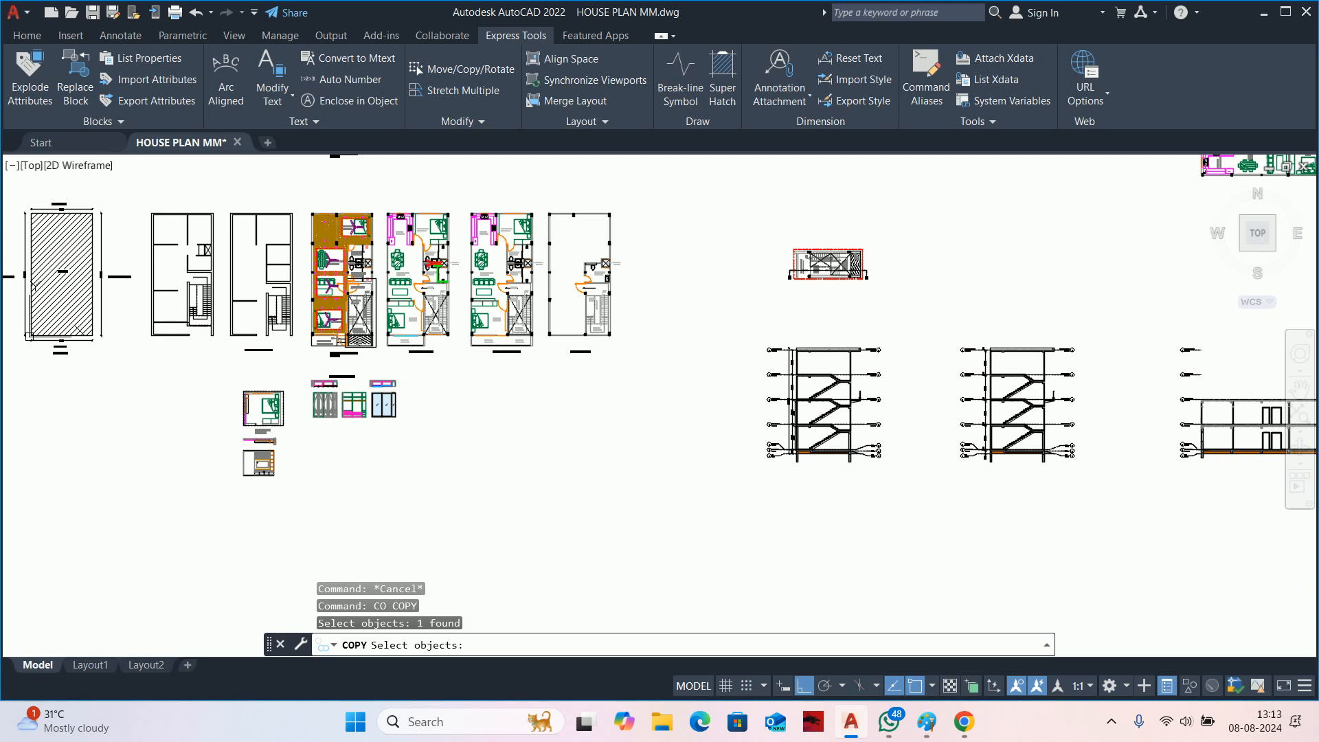
middle_click_drag(797, 358, 316, 359)
scroll(916, 434, "up", 5)
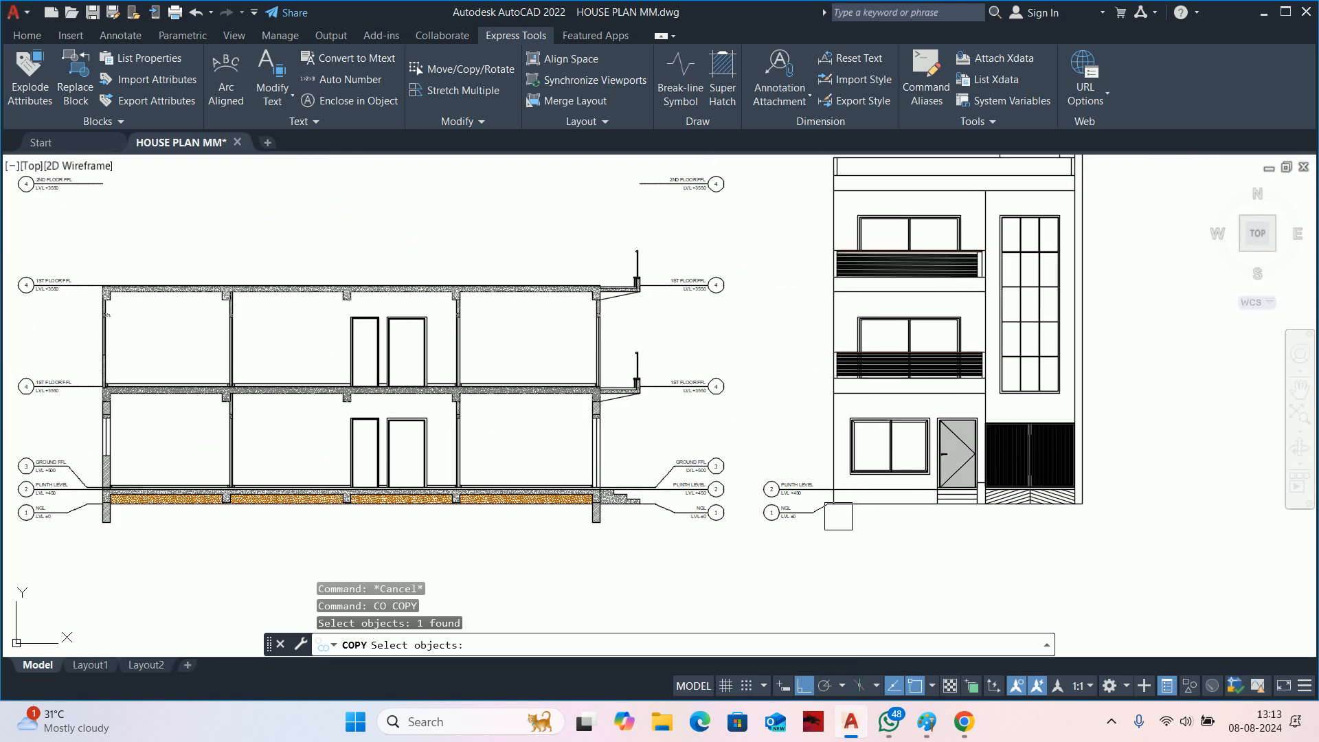
scroll(849, 513, "up", 3)
key("Return")
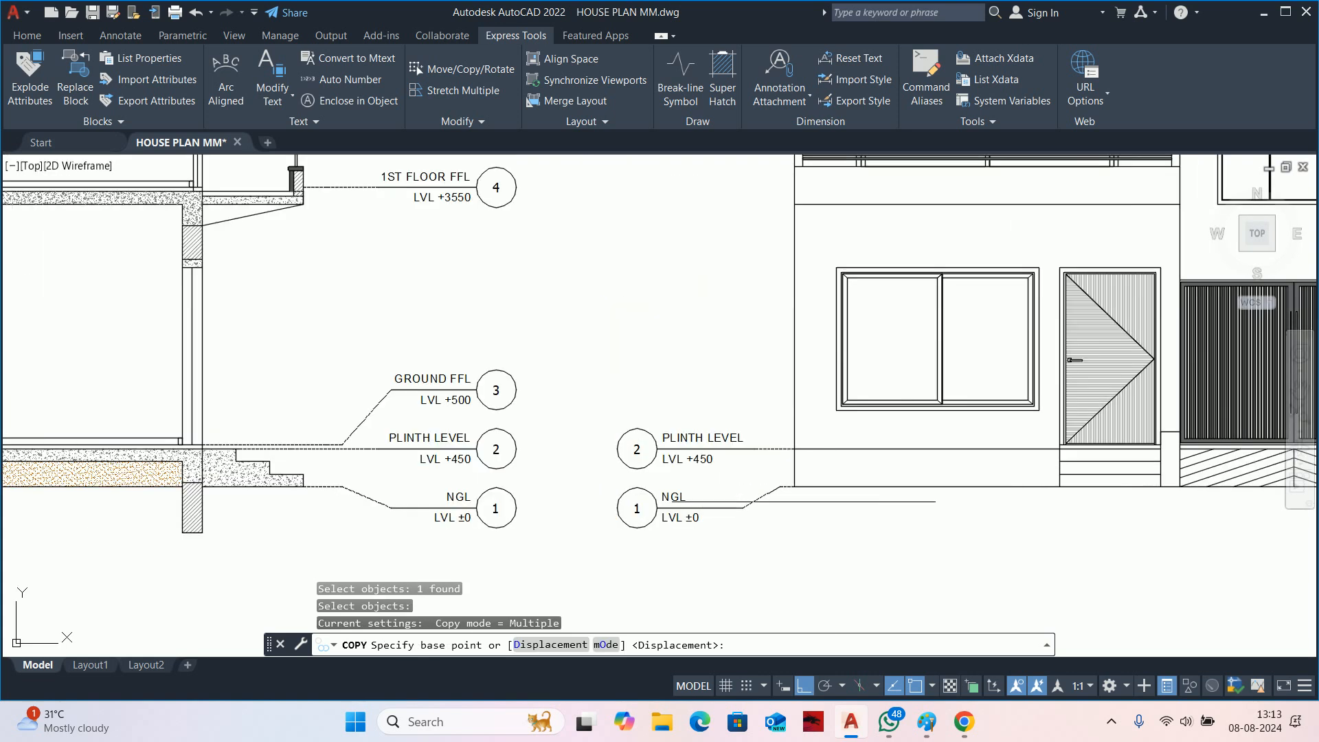
left_click(794, 486)
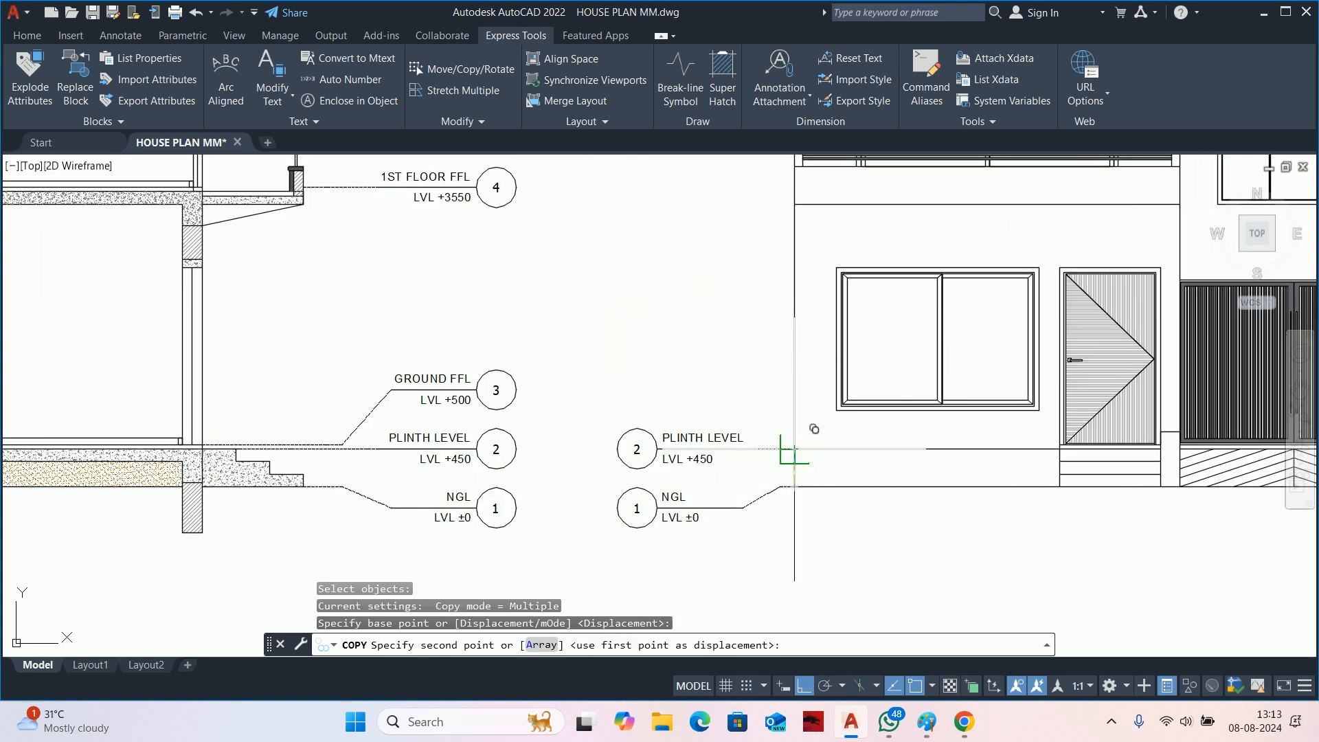
left_click(794, 449)
scroll(788, 444, "down", 2)
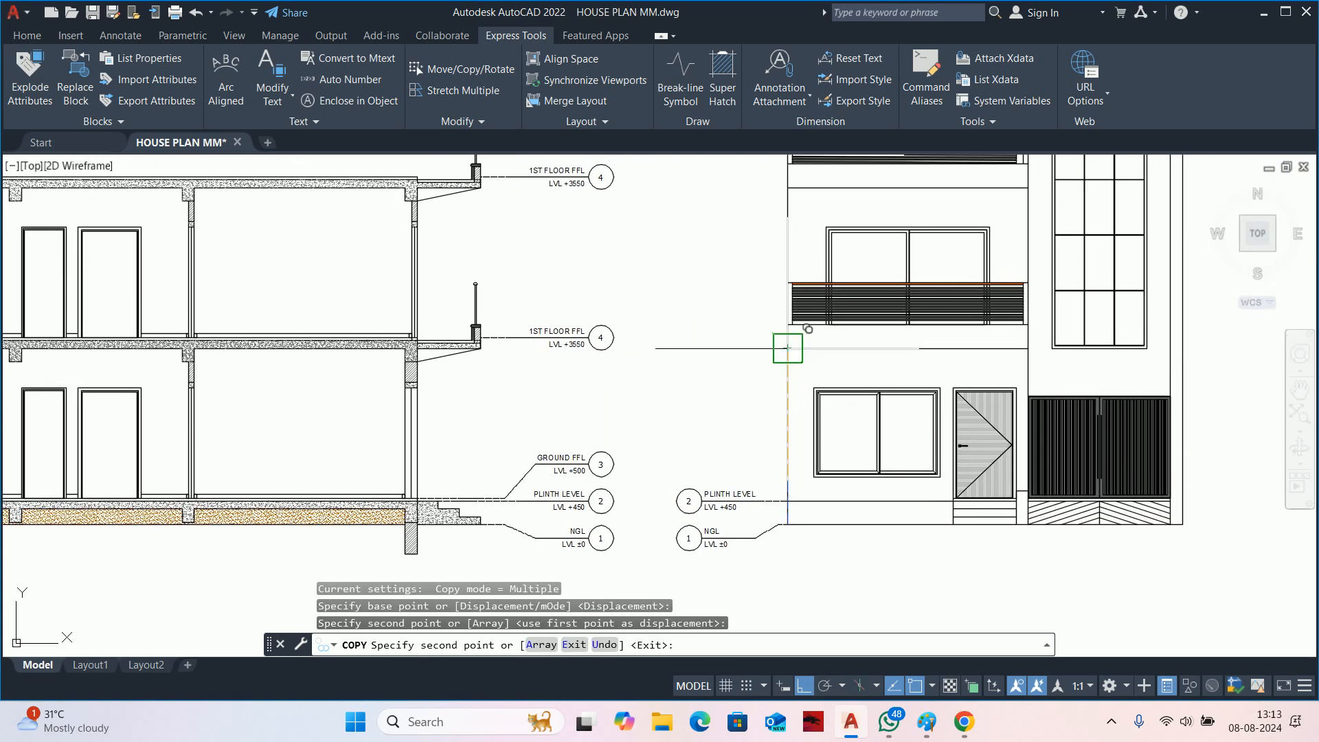
middle_click_drag(727, 393, 804, 408)
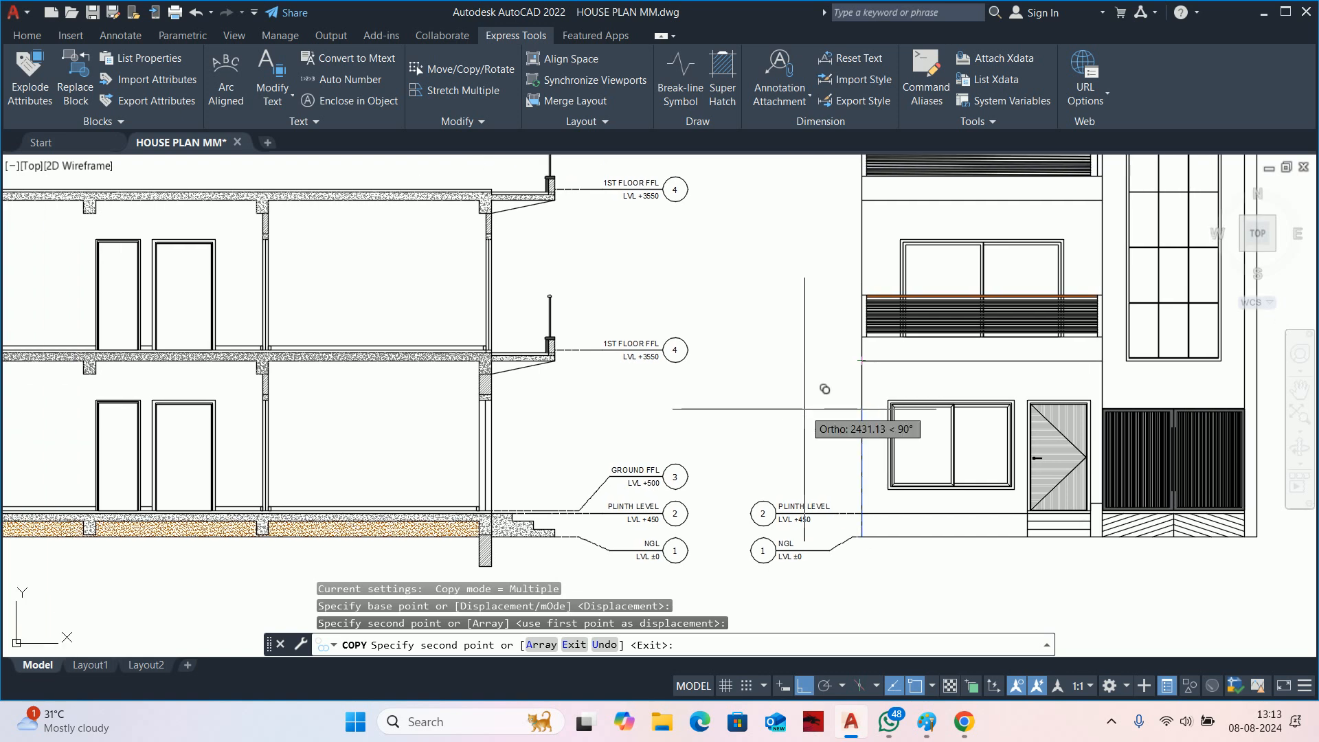
key("Escape")
Copy the plinth level dashed line up to first floor level, using the plinth and first floor slab tops on the building section as references.
scroll(797, 433, "down", 5)
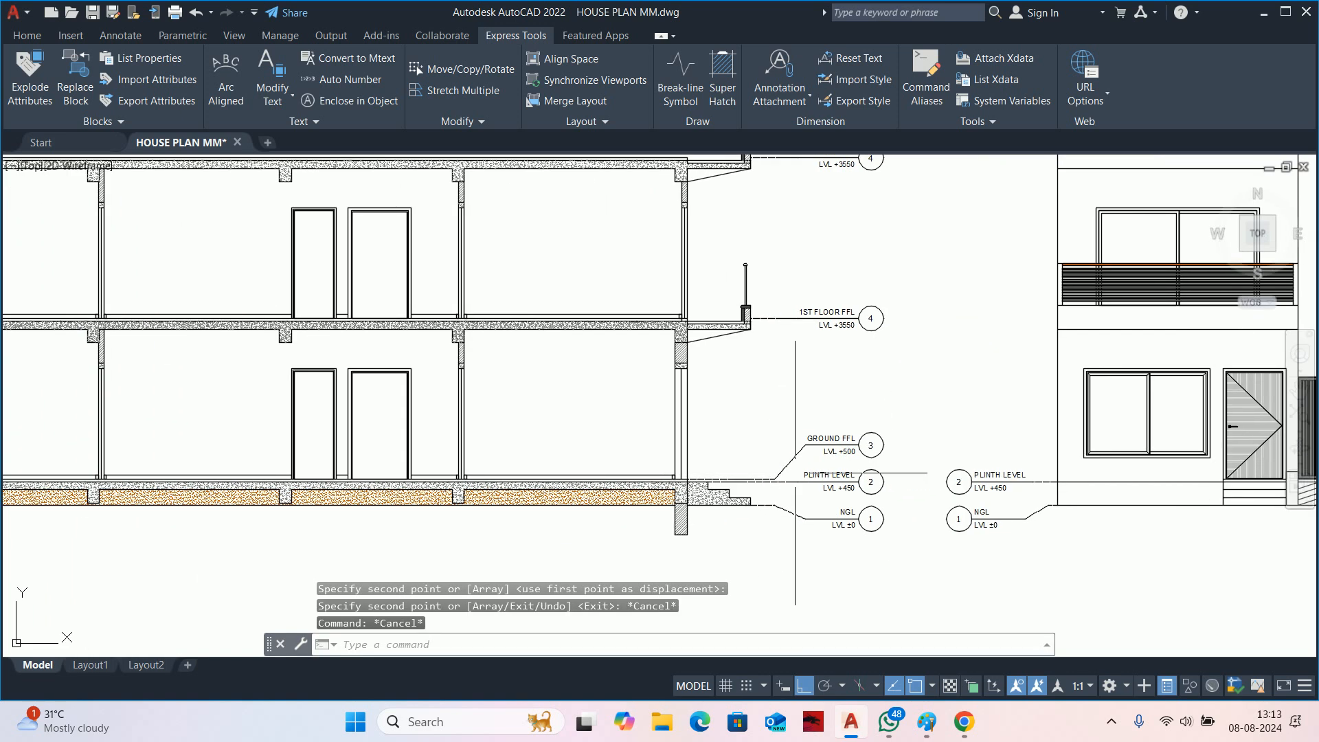
mouse_move(756, 446)
middle_mouse_down()
mouse_move(765, 485)
mouse_move(779, 448)
middle_mouse_up()
middle_click_drag(346, 376, 799, 460)
scroll(516, 412, "up", 5)
middle_click_drag(523, 503, 583, 456)
key("space")
left_click(566, 457)
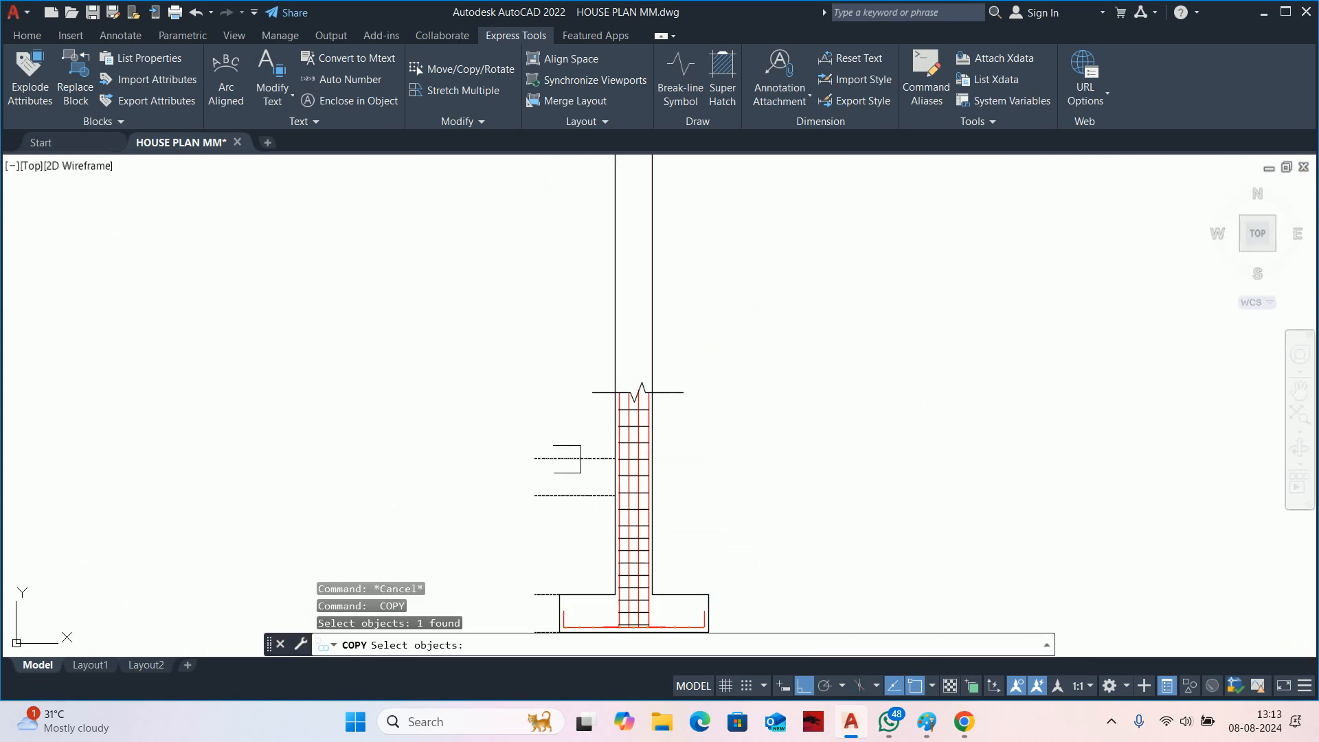
scroll(563, 457, "down", 3)
key("space")
scroll(563, 456, "down", 1)
middle_click_drag(688, 478, 361, 423)
scroll(361, 424, "down", 1)
middle_click_drag(895, 549, 389, 420)
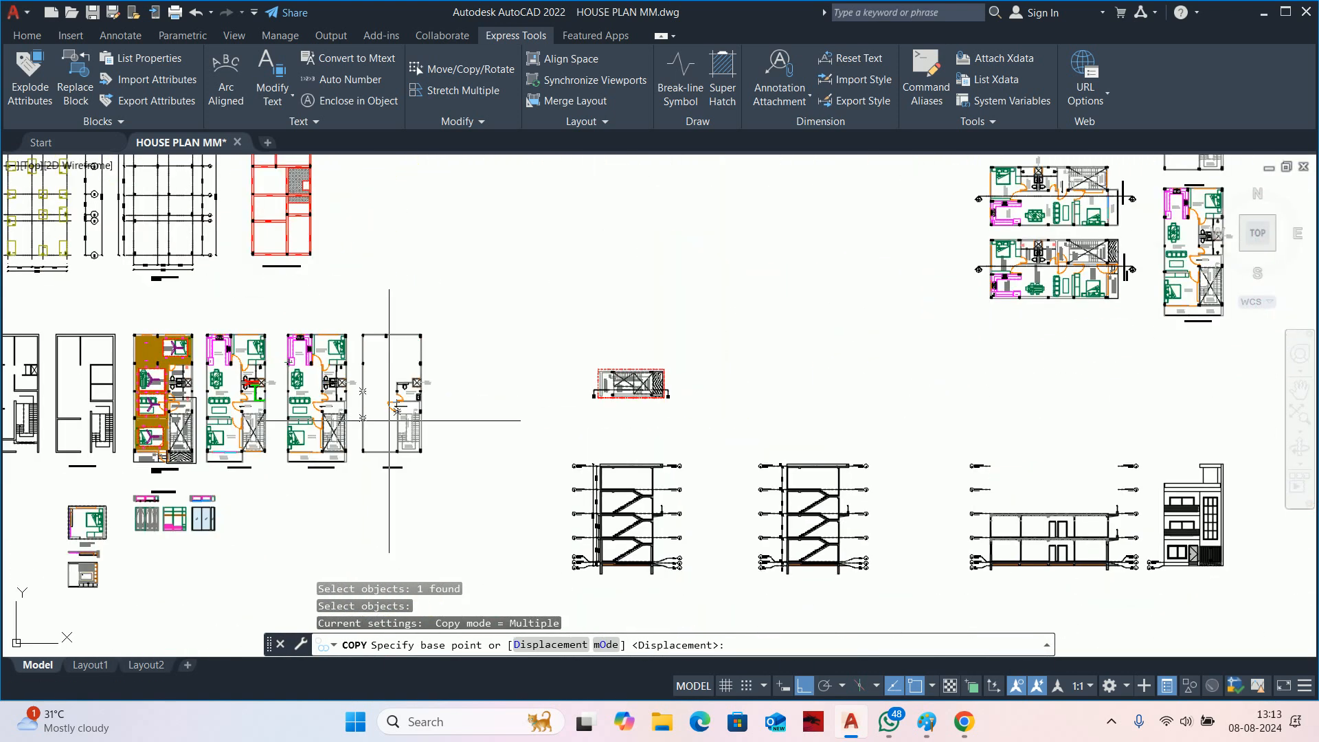
scroll(805, 578, "up", 4)
middle_click_drag(926, 532, 383, 477)
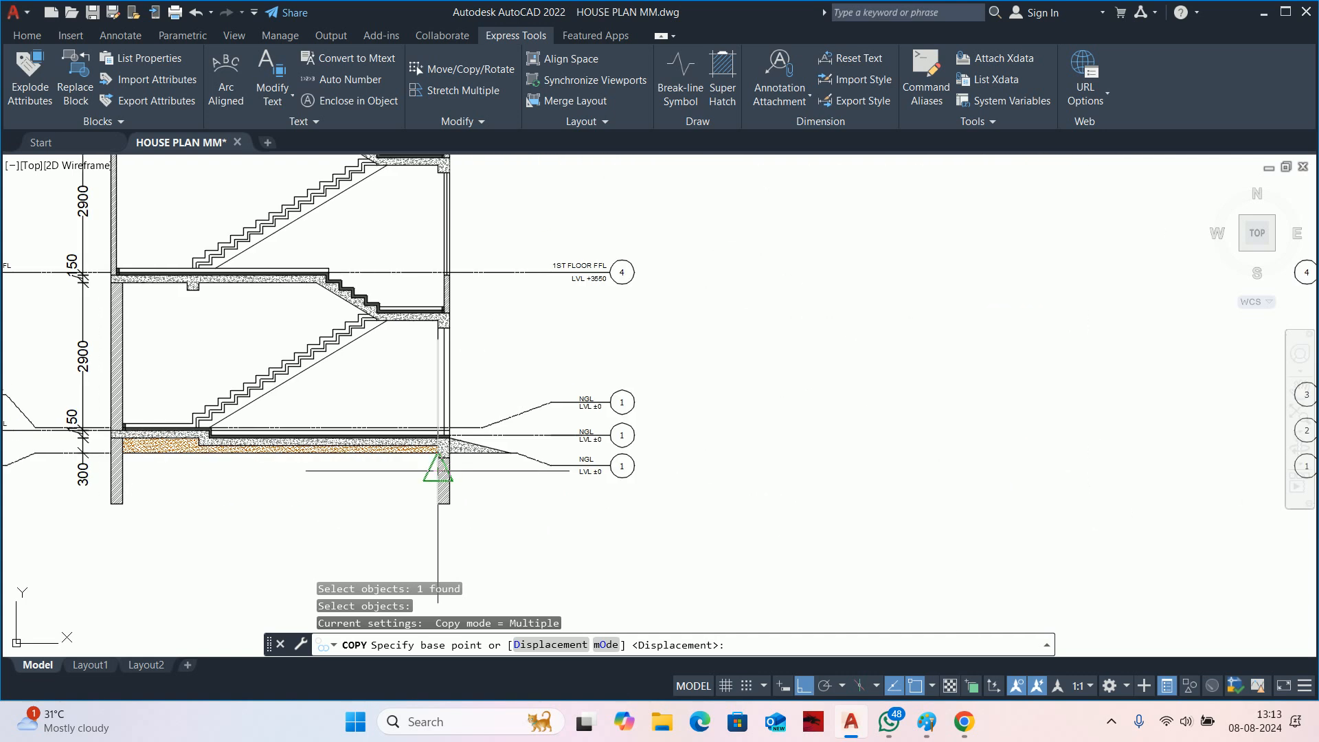
scroll(491, 475, "down", 2)
middle_click_drag(1236, 474, 636, 473)
scroll(634, 470, "up", 6)
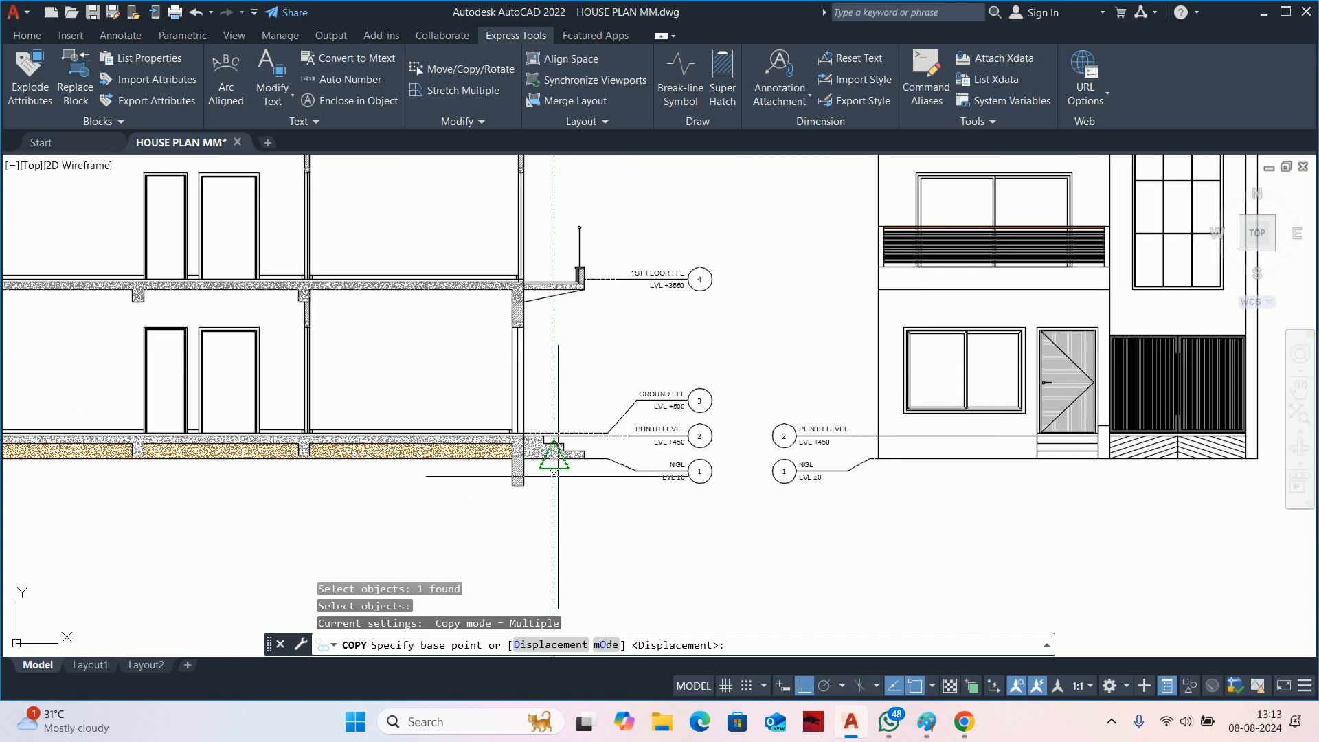
scroll(443, 416, "up", 6)
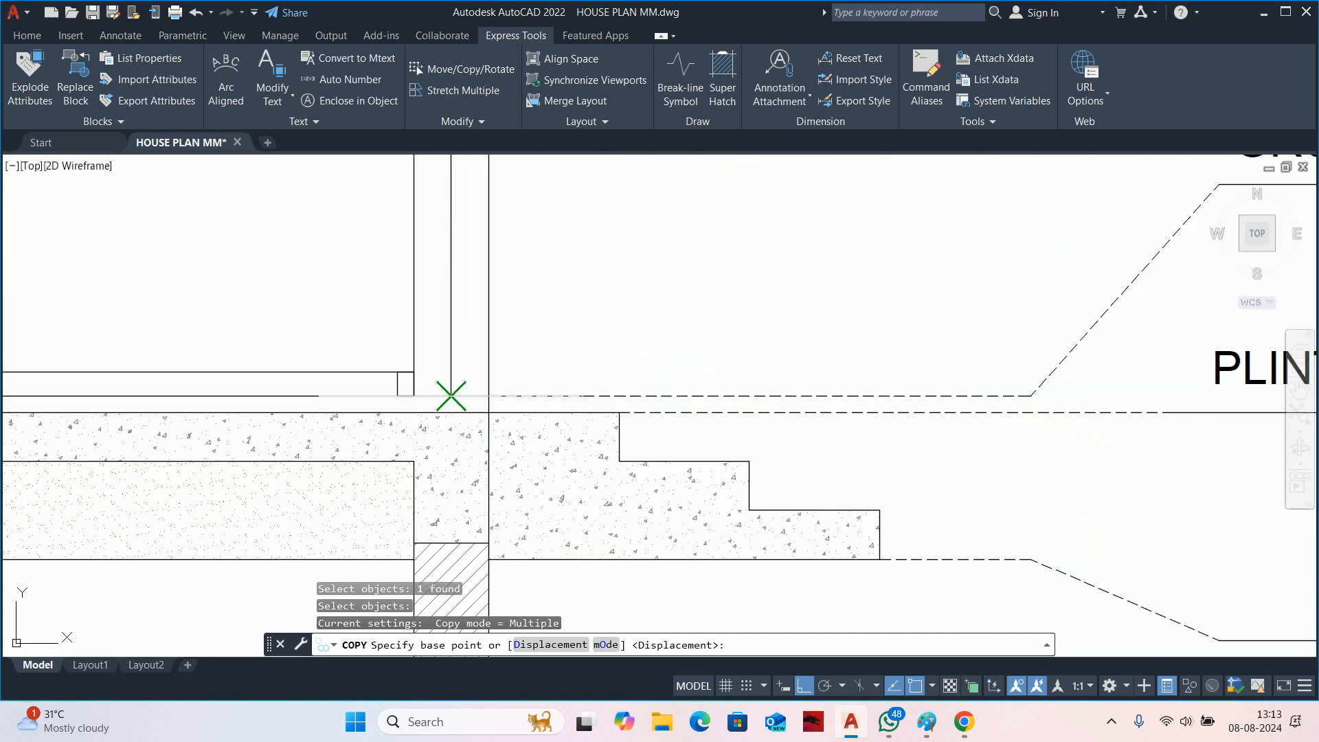
left_click(488, 412)
scroll(523, 566, "down", 5)
scroll(543, 452, "up", 6)
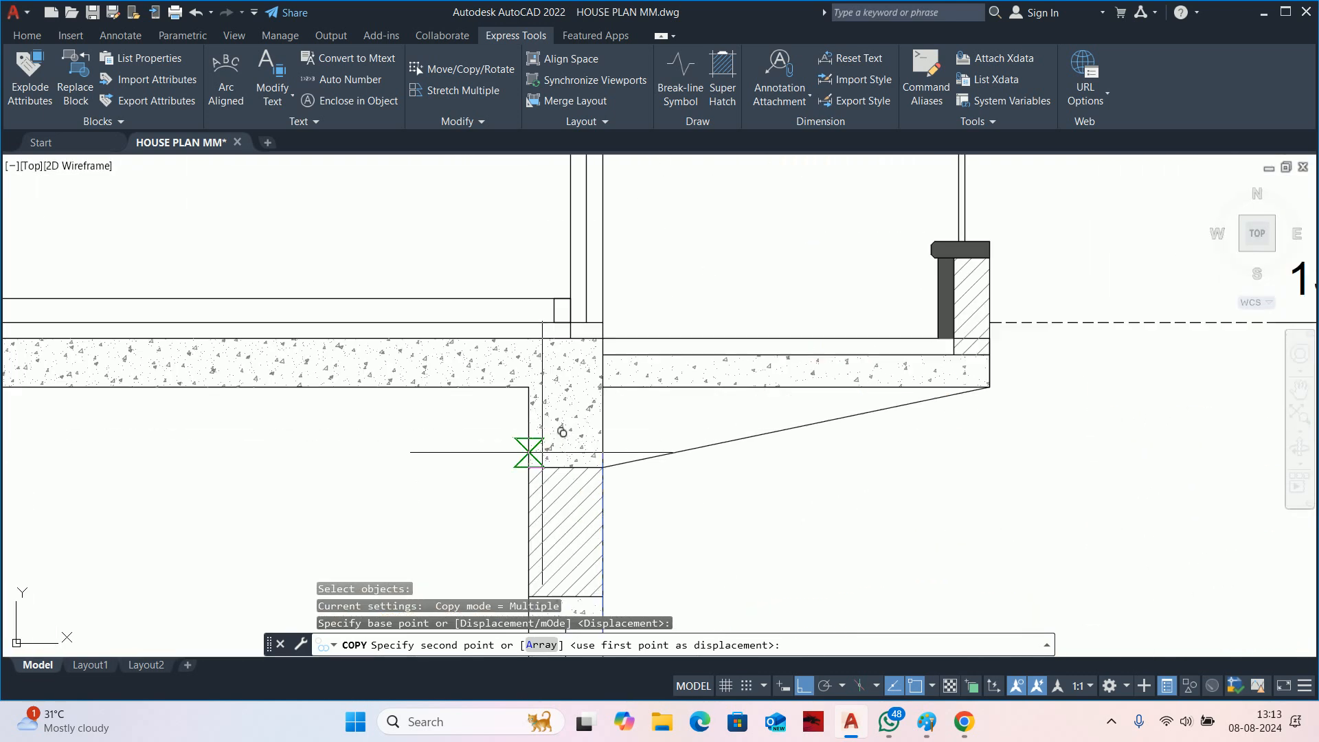
scroll(543, 452, "up", 1)
scroll(621, 360, "down", 1)
middle_click_drag(627, 359, 600, 451)
left_click(603, 393)
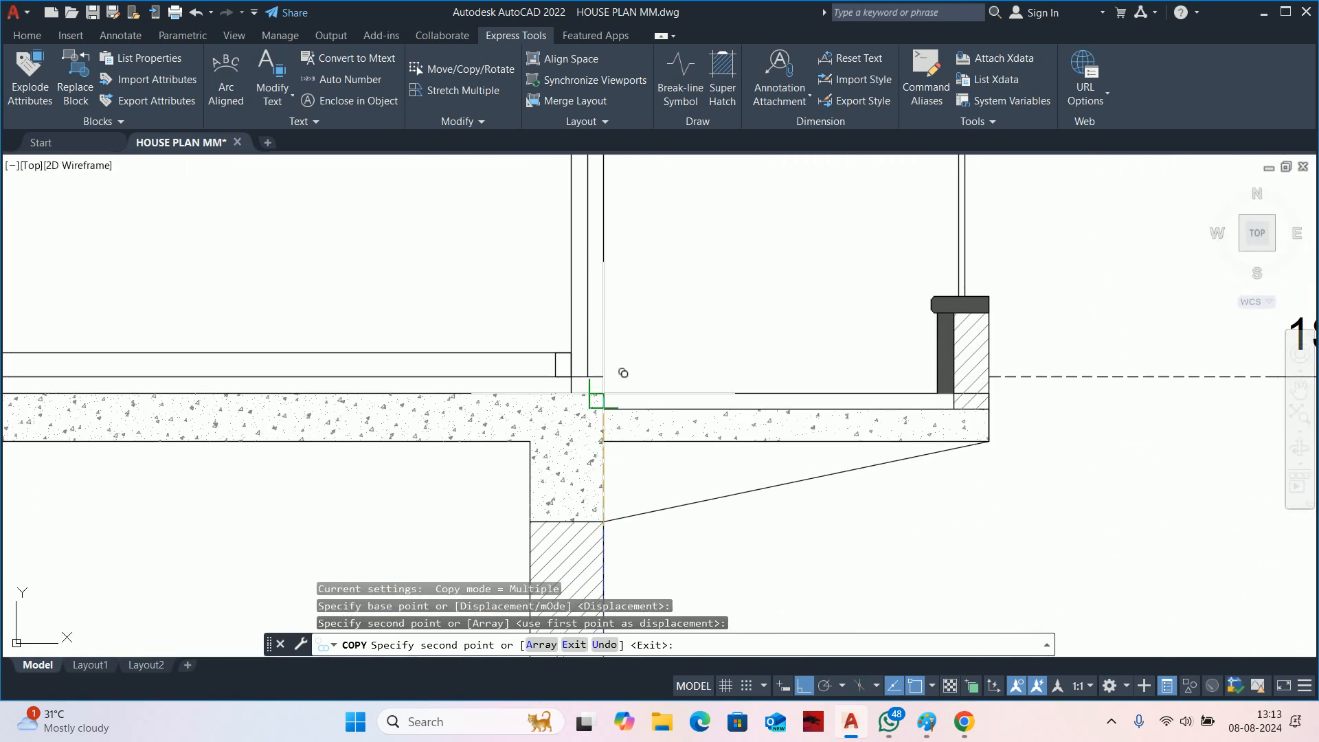
Place further copies of the dashed line at the next floor slab, the 2nd floor FFL and the overhead level.
scroll(638, 329, "down", 3)
scroll(641, 377, "up", 3)
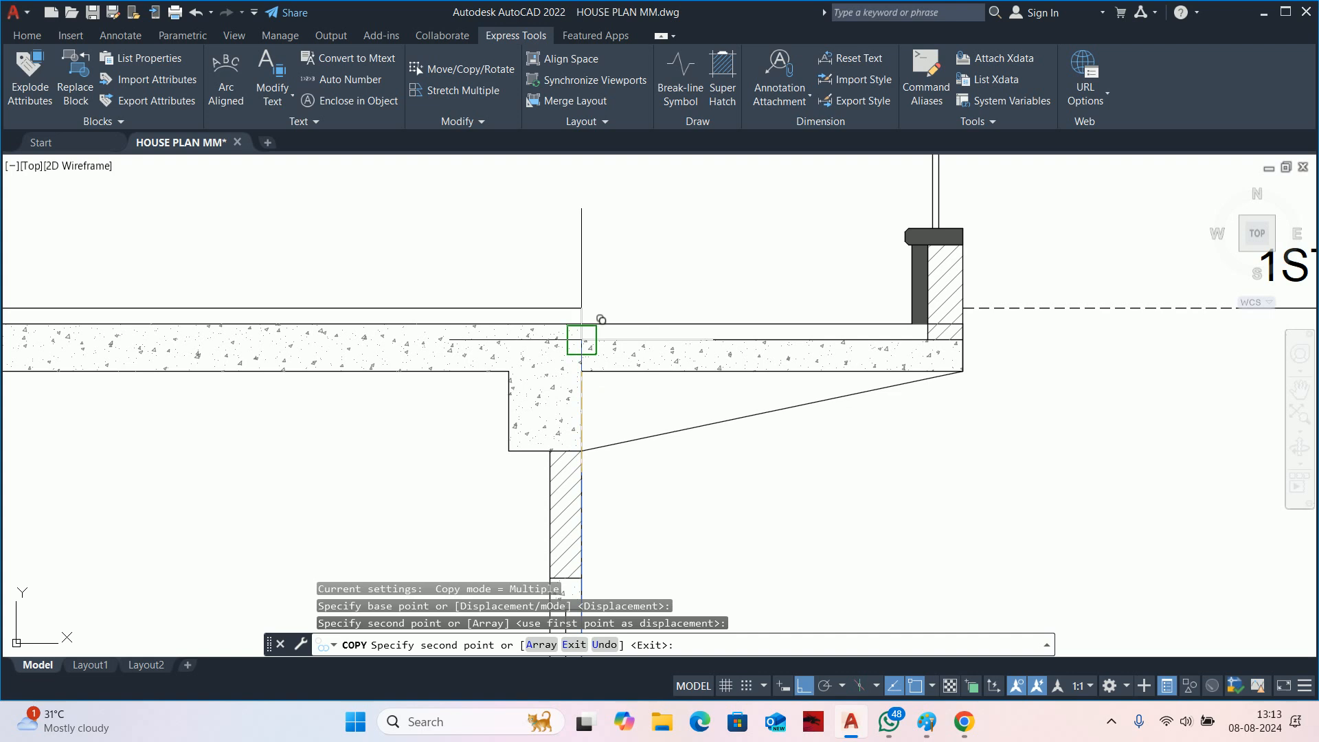
left_click(601, 304)
scroll(601, 304, "down", 5)
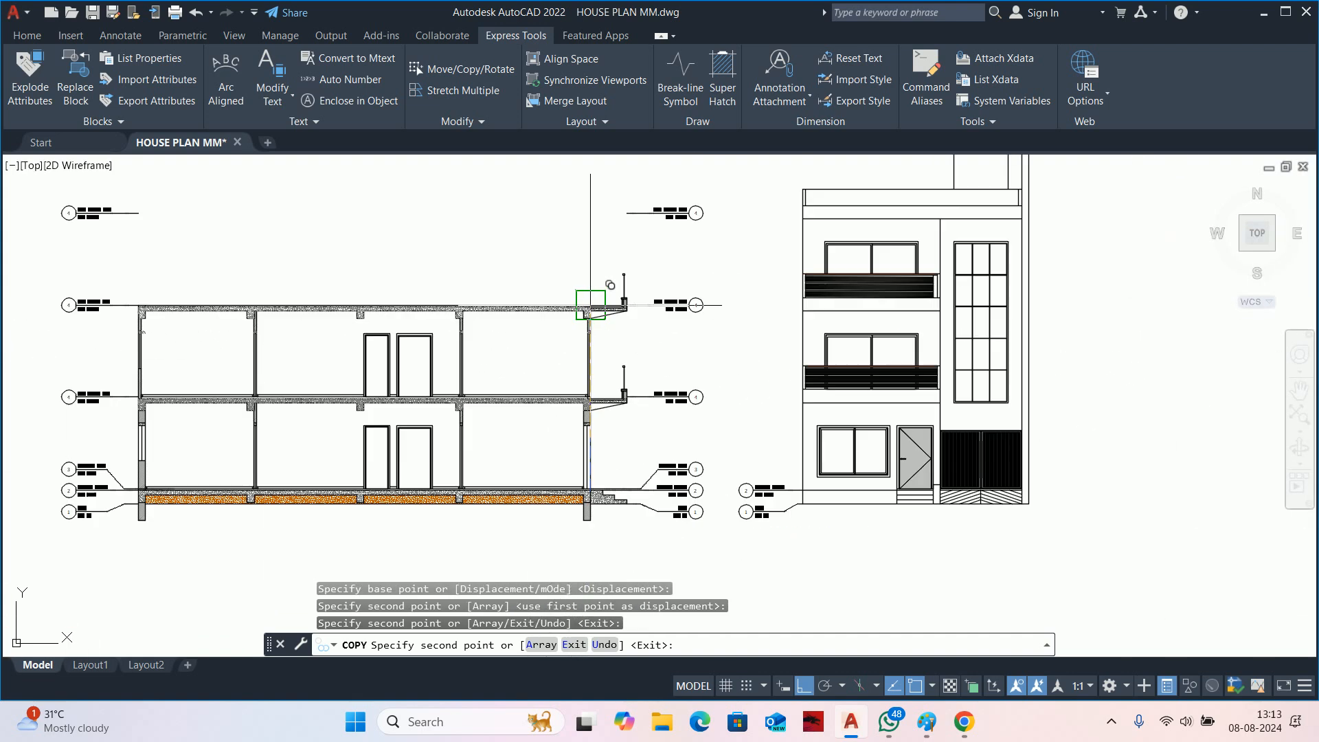
middle_click_drag(613, 378, 618, 422)
scroll(649, 330, "up", 3)
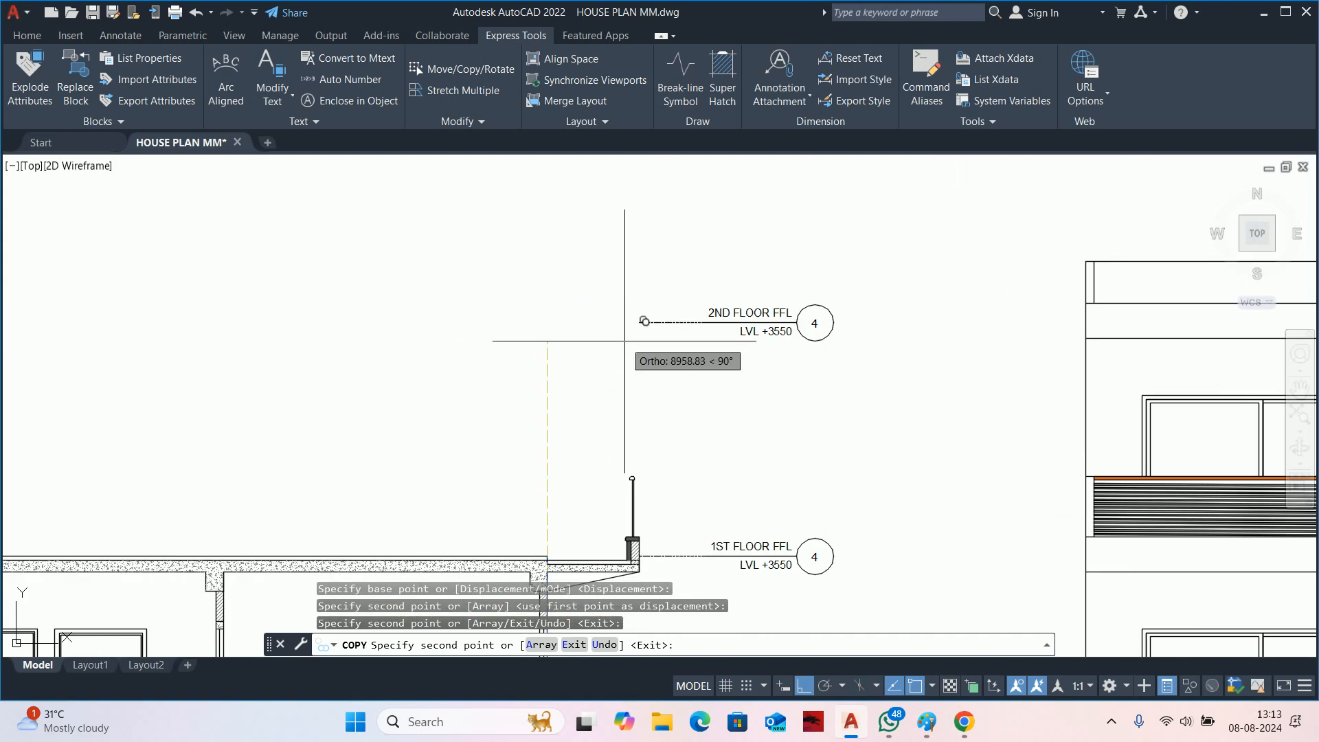
left_click(591, 323)
middle_click_drag(586, 300, 590, 546)
scroll(615, 468, "down", 1)
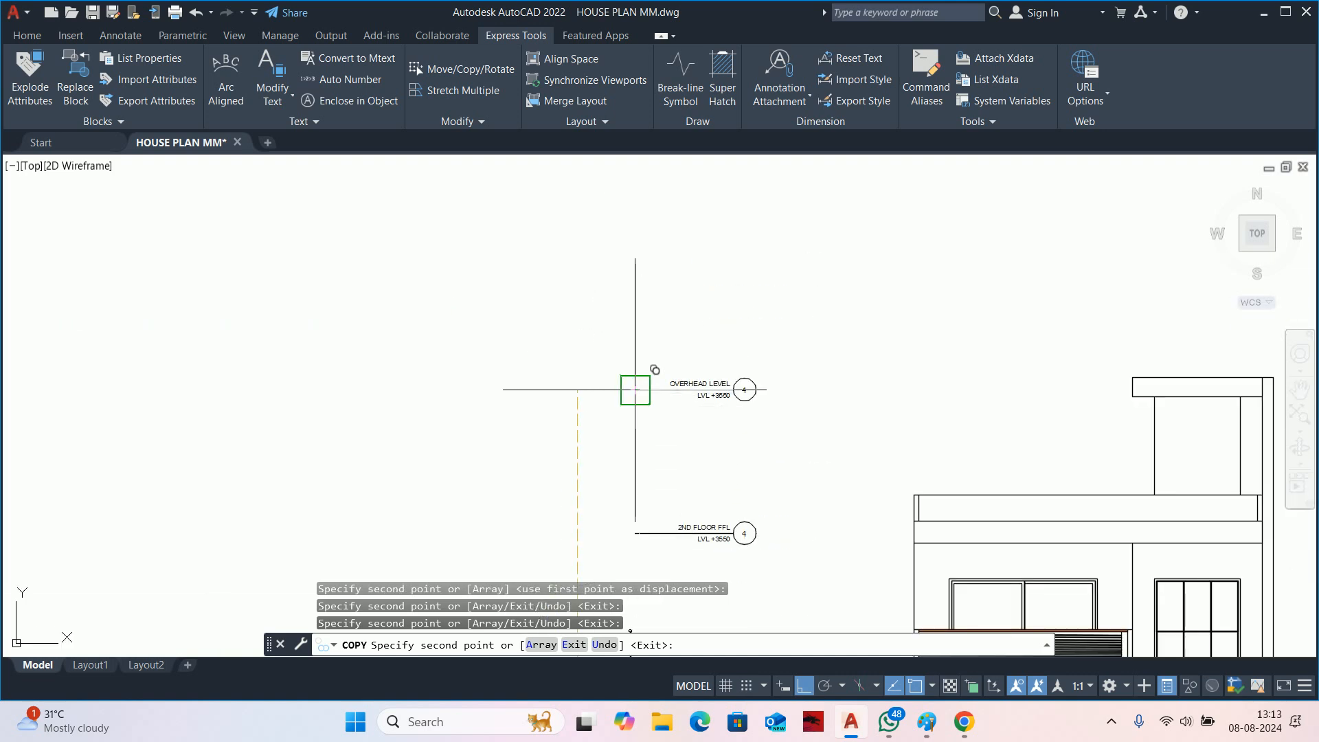
scroll(577, 390, "down", 3)
key("Escape")
Move the uppermost dashed level line so its inner end meets the column's top-left corner.
scroll(577, 389, "down", 6)
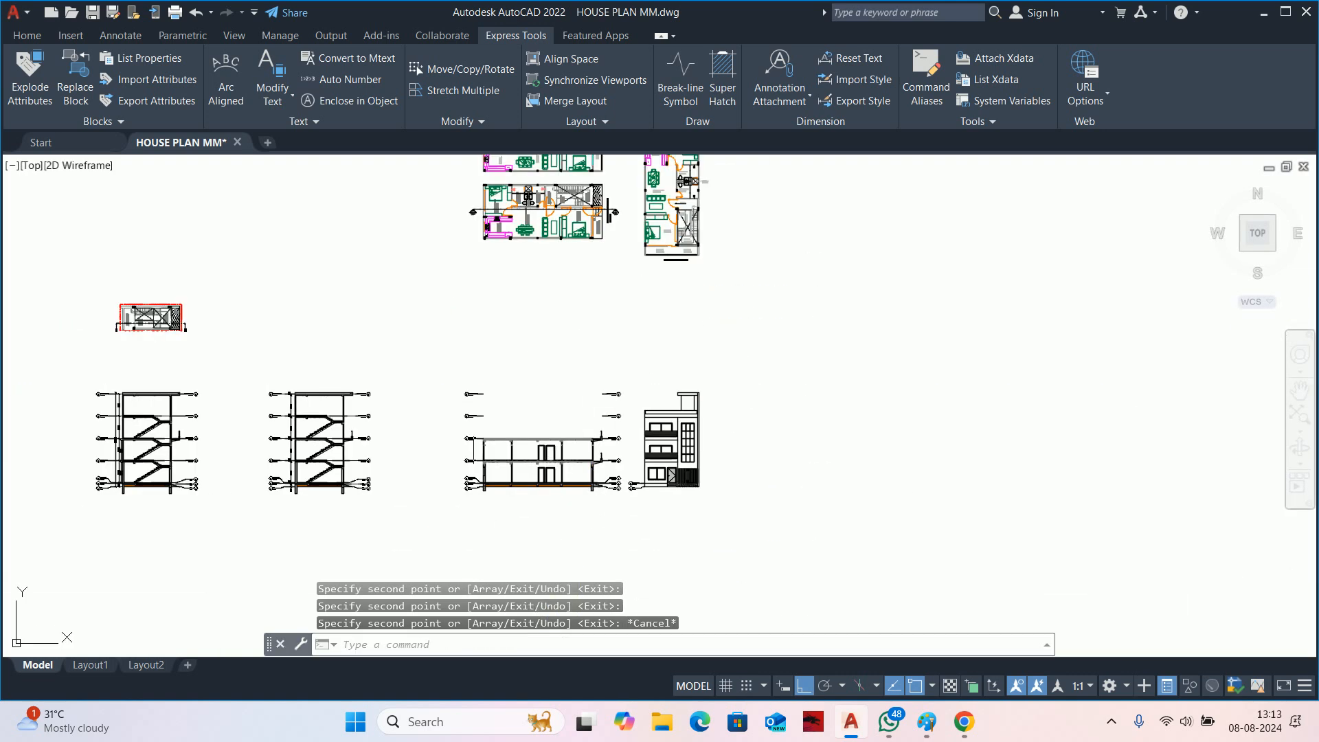
scroll(481, 360, "up", 5)
middle_click_drag(447, 381, 612, 373)
scroll(609, 380, "down", 1)
key("Escape")
key("Escape")
scroll(596, 385, "up", 1)
middle_click_drag(598, 324, 599, 478)
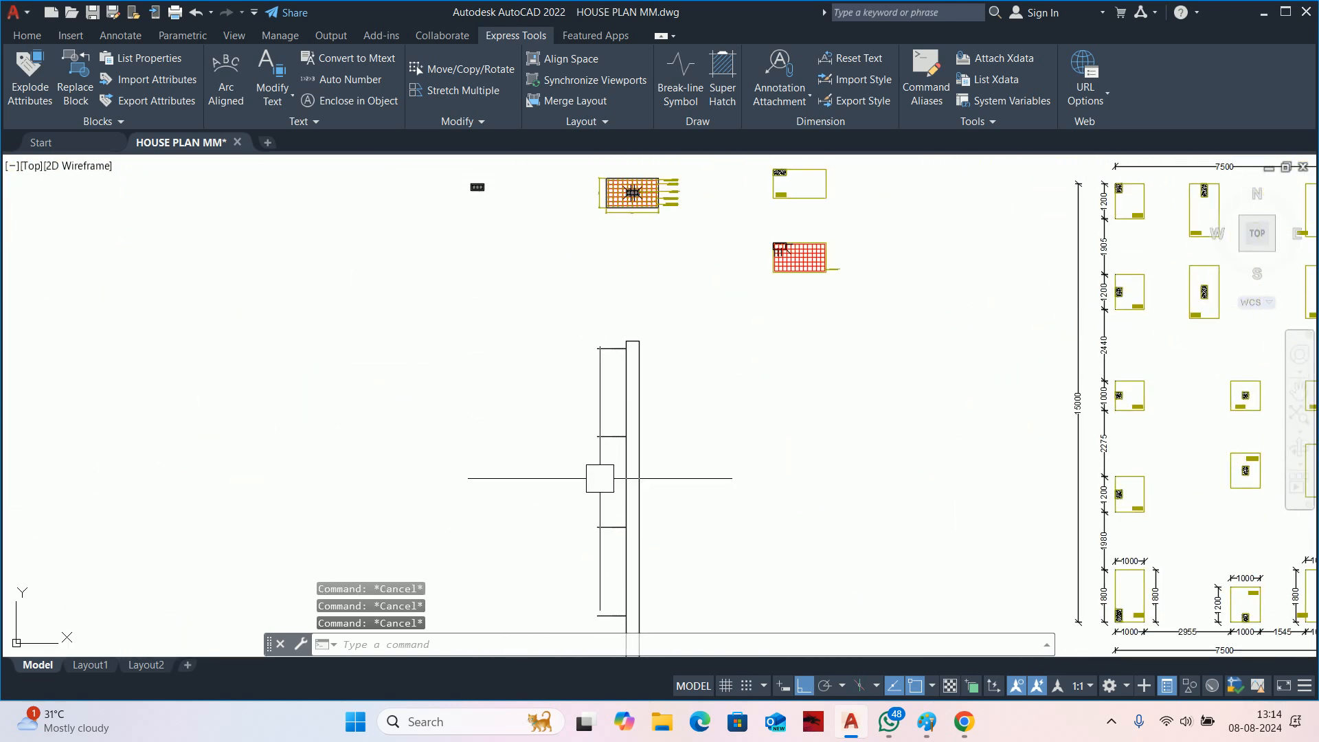
type("m")
key("Return")
scroll(610, 336, "up", 2)
left_click(604, 370)
scroll(624, 365, "up", 2)
key("Return")
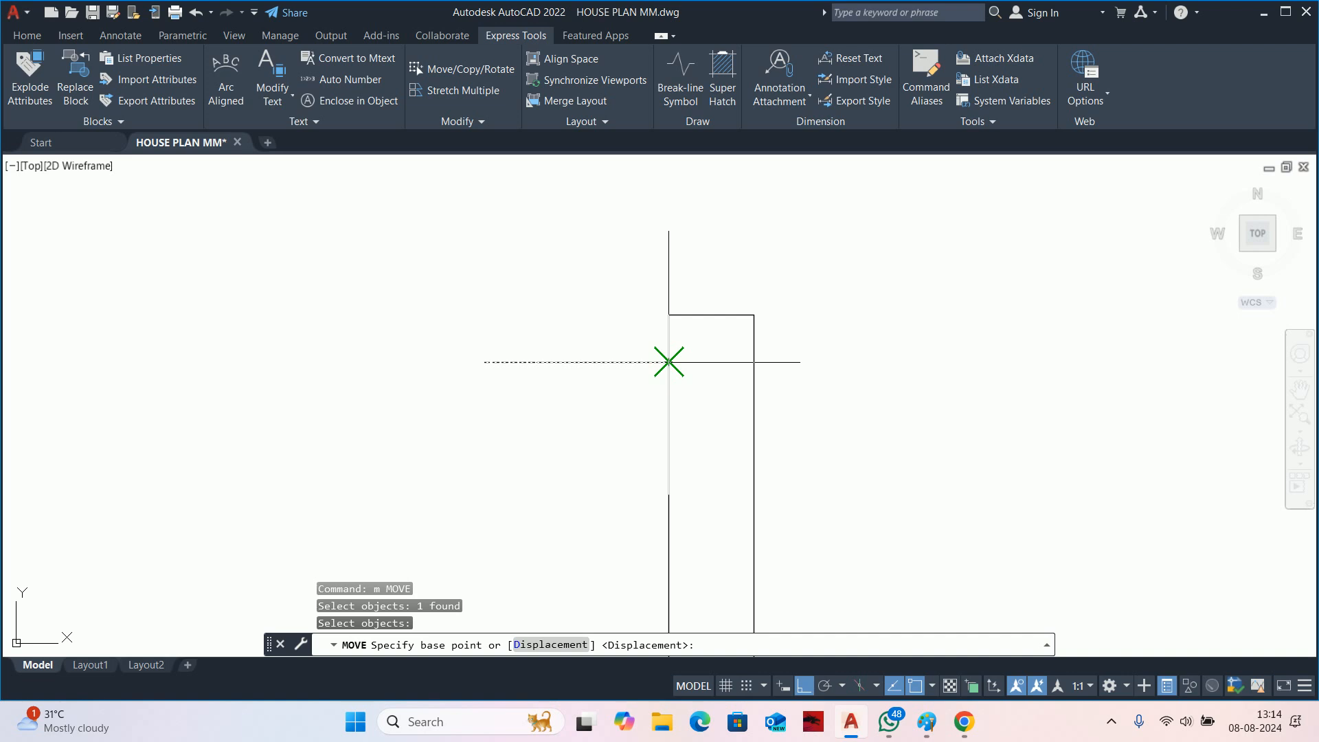
left_click(671, 362)
left_click(671, 315)
key("Escape")
key("Escape")
scroll(604, 467, "down", 5)
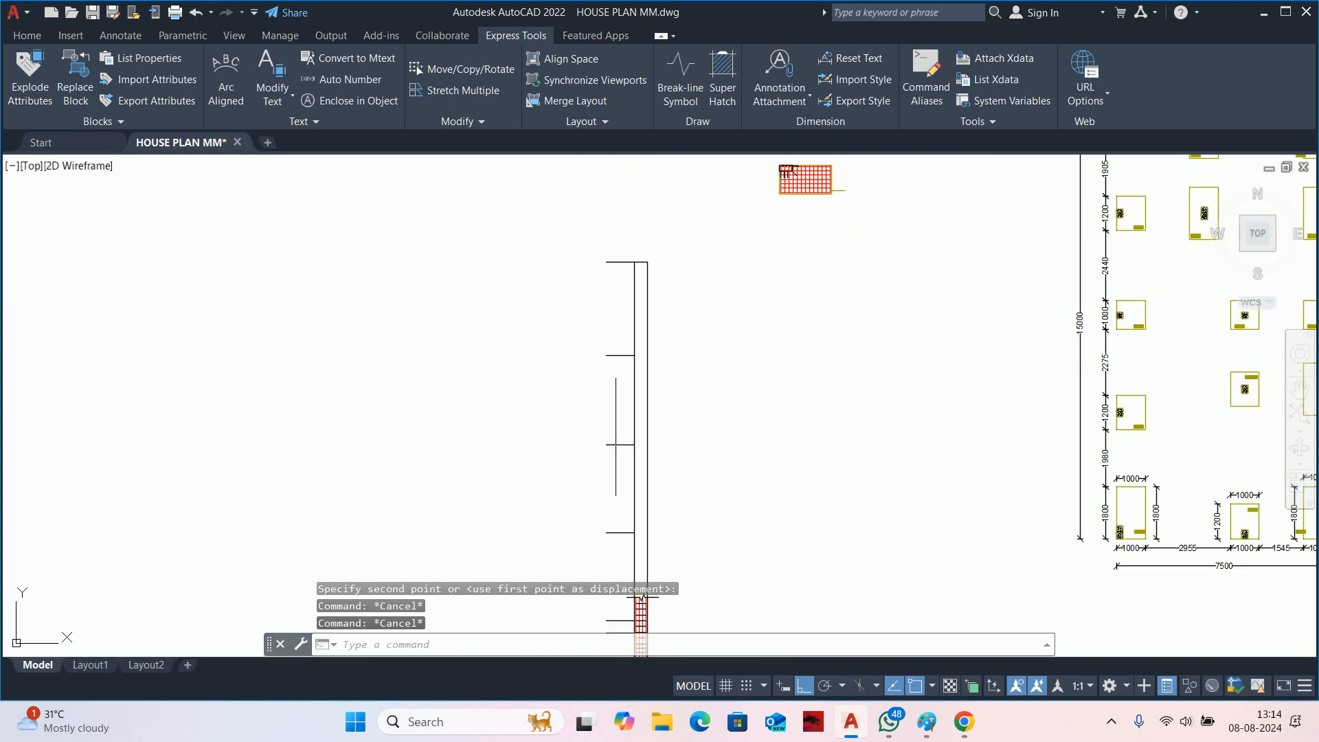
key("Escape")
Add a vertical linear dimension between the outer ends of the footing's top and bottom dashed lines.
scroll(617, 442, "up", 2)
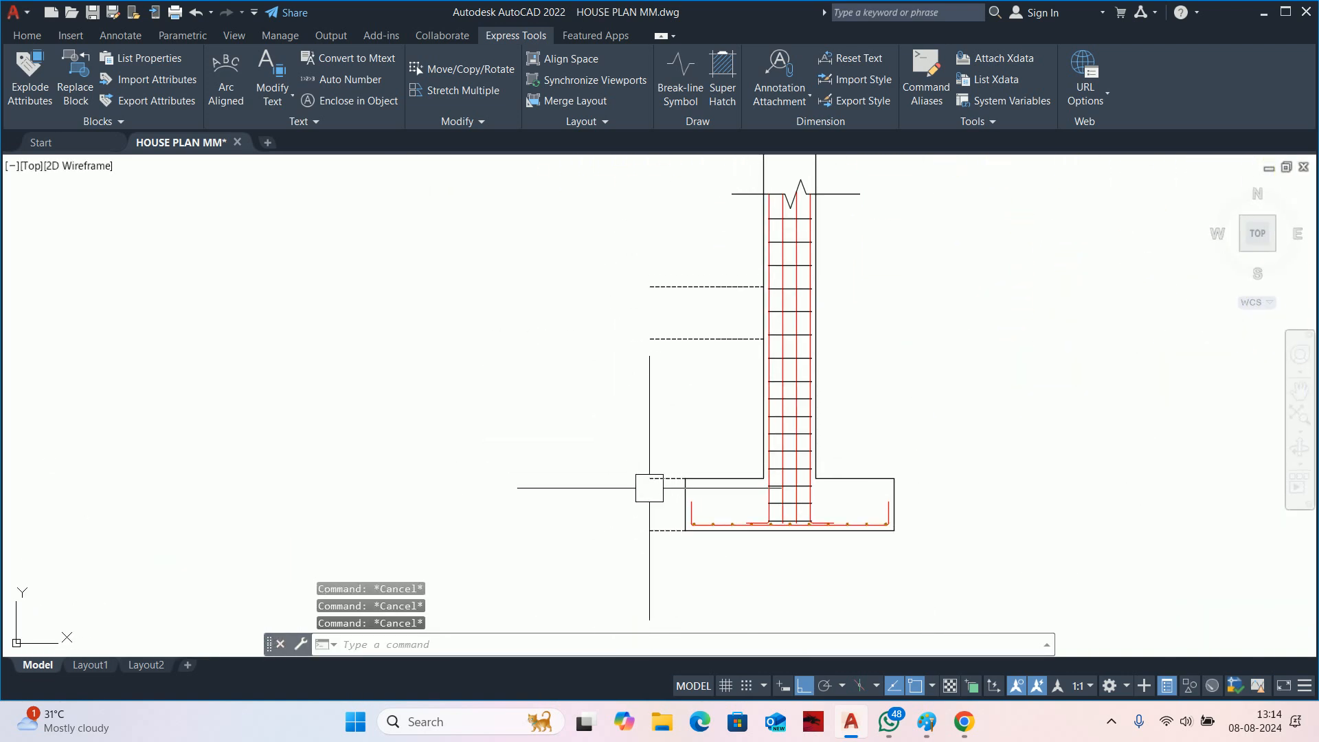
key("Return")
scroll(664, 524, "up", 2)
left_click(627, 538)
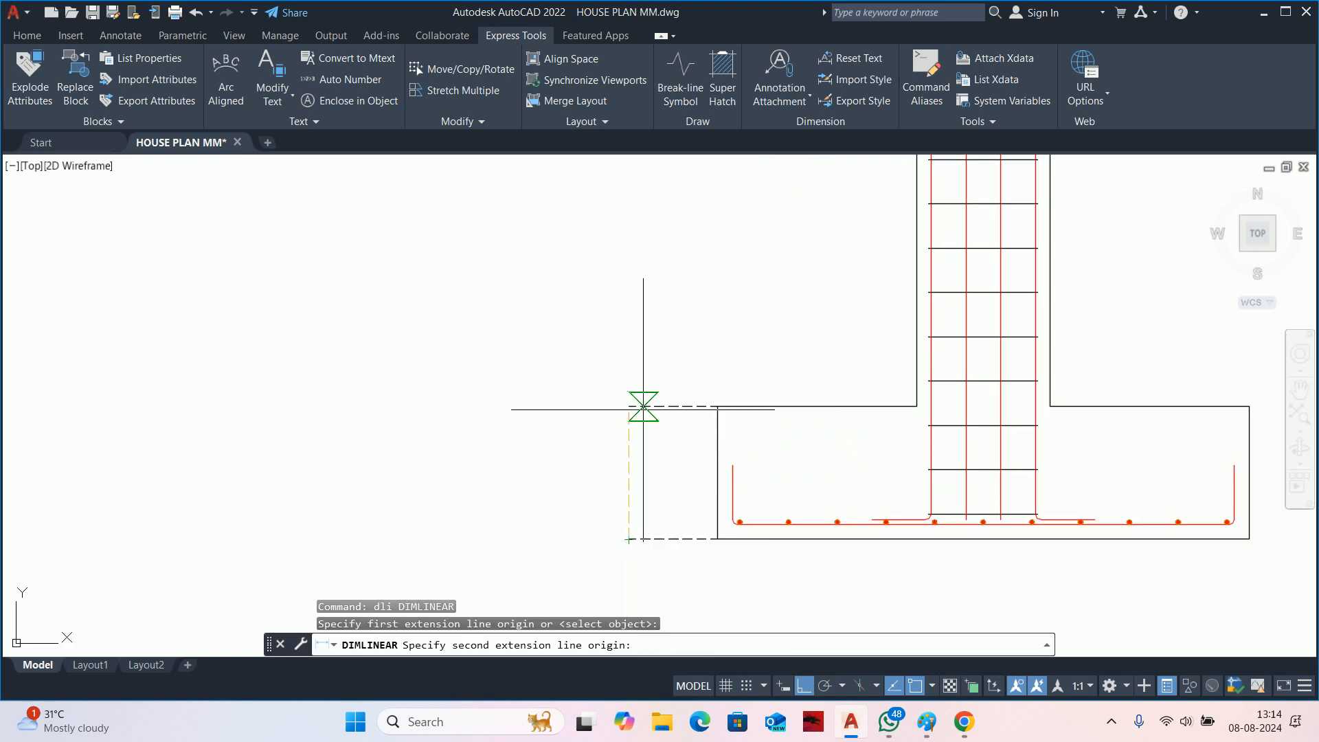
left_click(629, 406)
left_click(605, 482)
key("Escape")
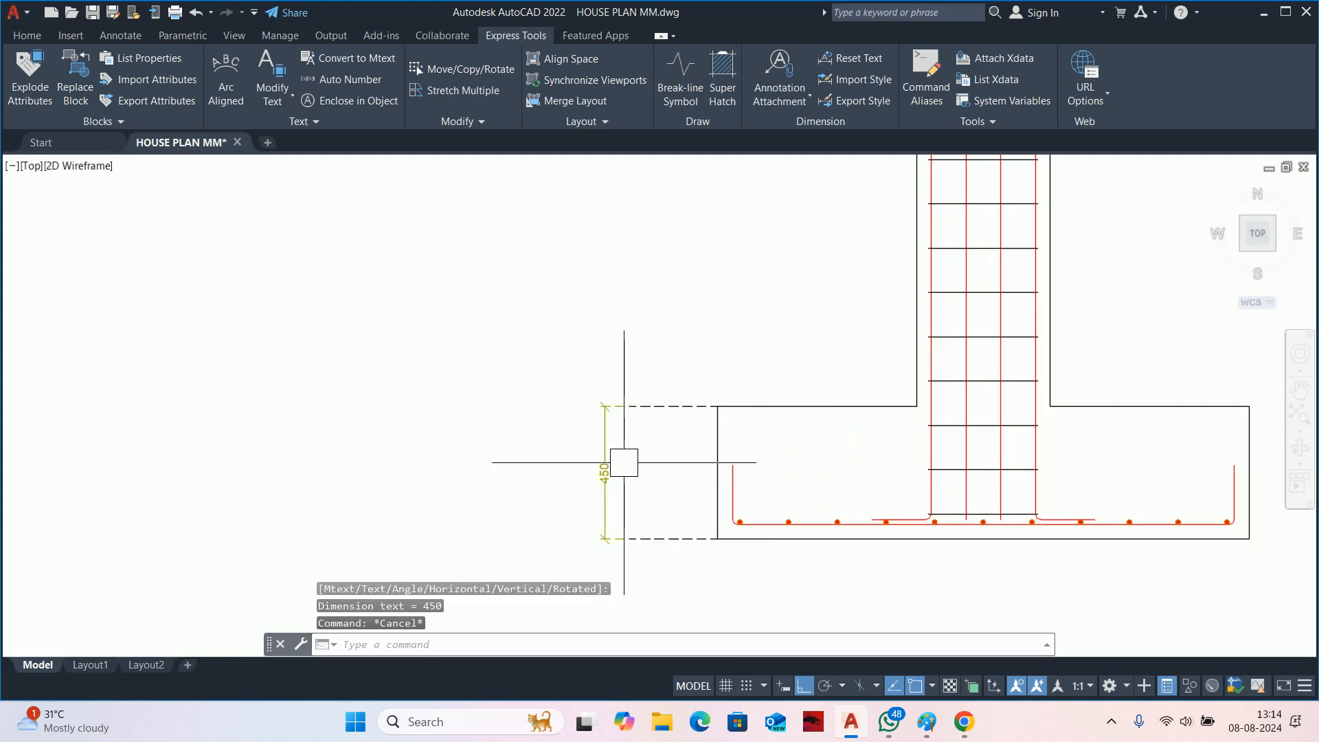
Delete the vertical dimension beside the footing.
key("Escape")
scroll(624, 462, "down", 4)
left_click(612, 453)
key("Escape")
key("Escape")
left_click(656, 454)
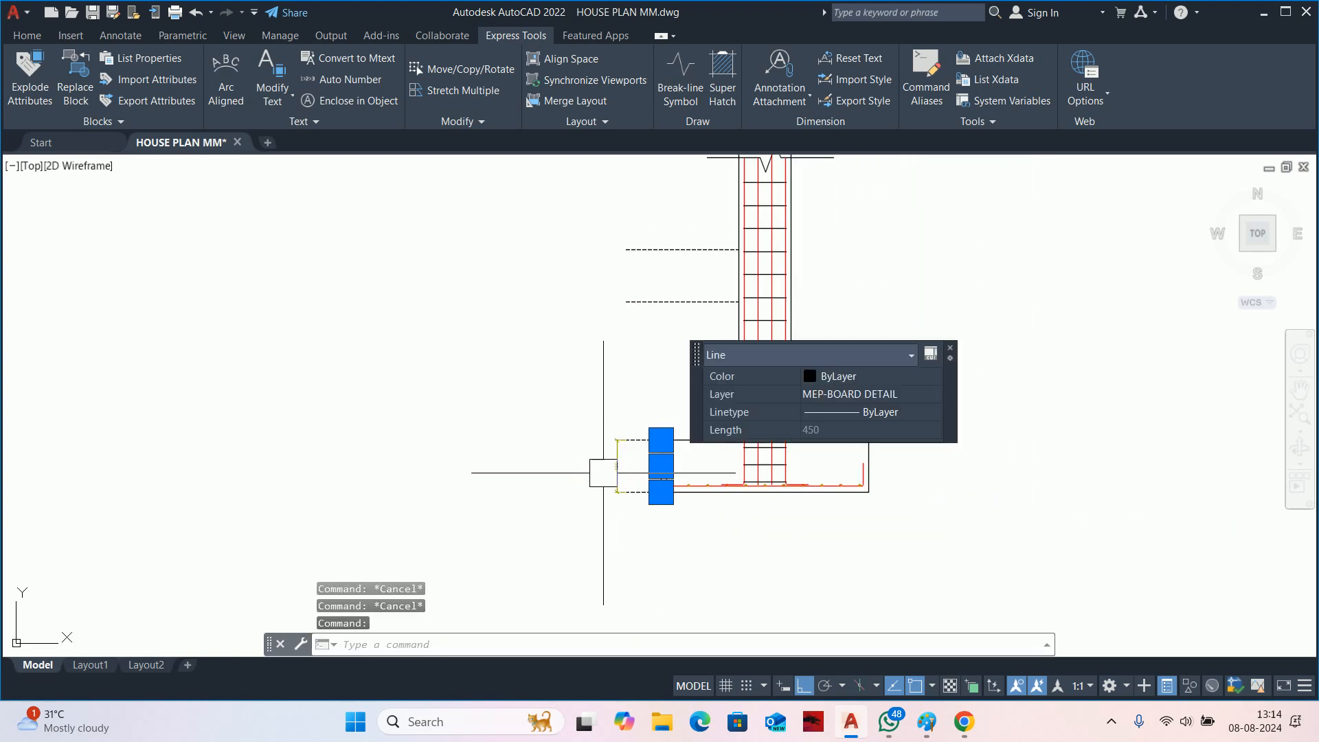
key("Escape")
left_click(619, 467)
key("Delete")
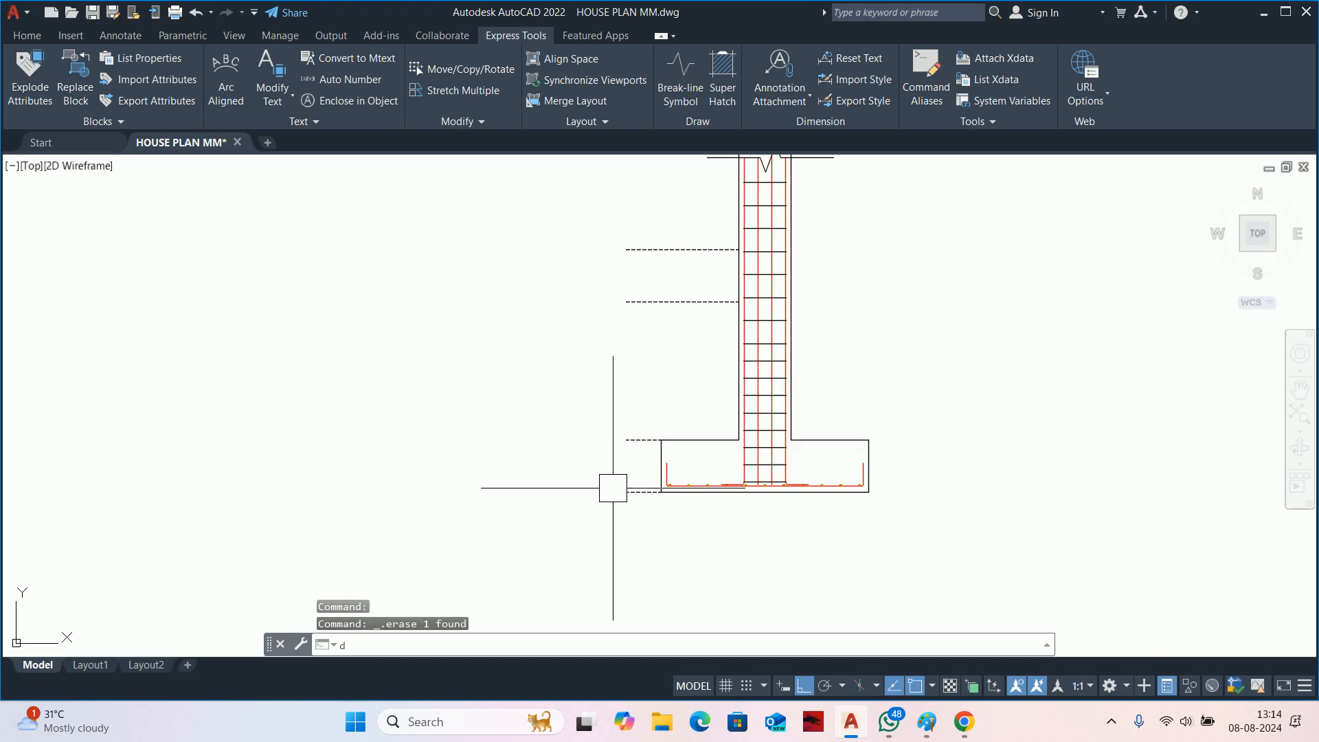
Check the SMALL and Standard dimension styles in the Dimension Style Manager.
key("Return")
left_click(467, 309)
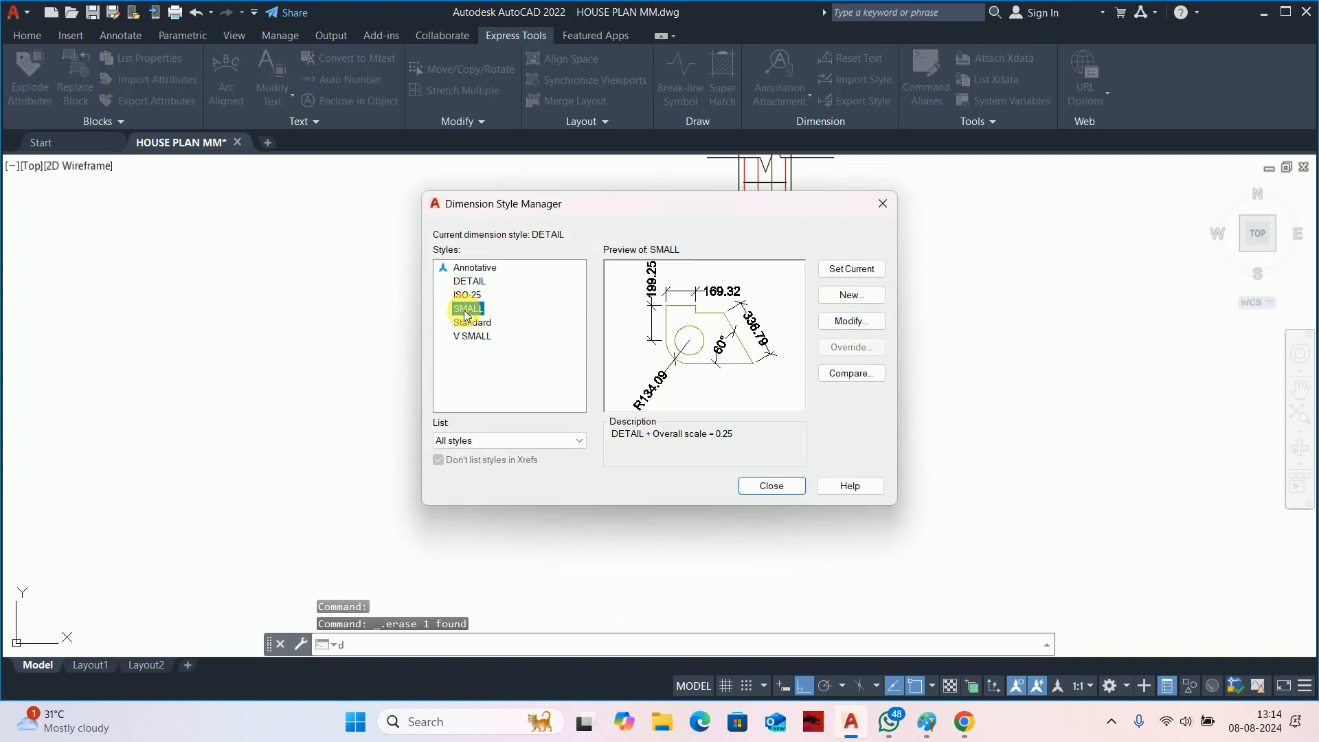
left_click(474, 323)
key("Escape")
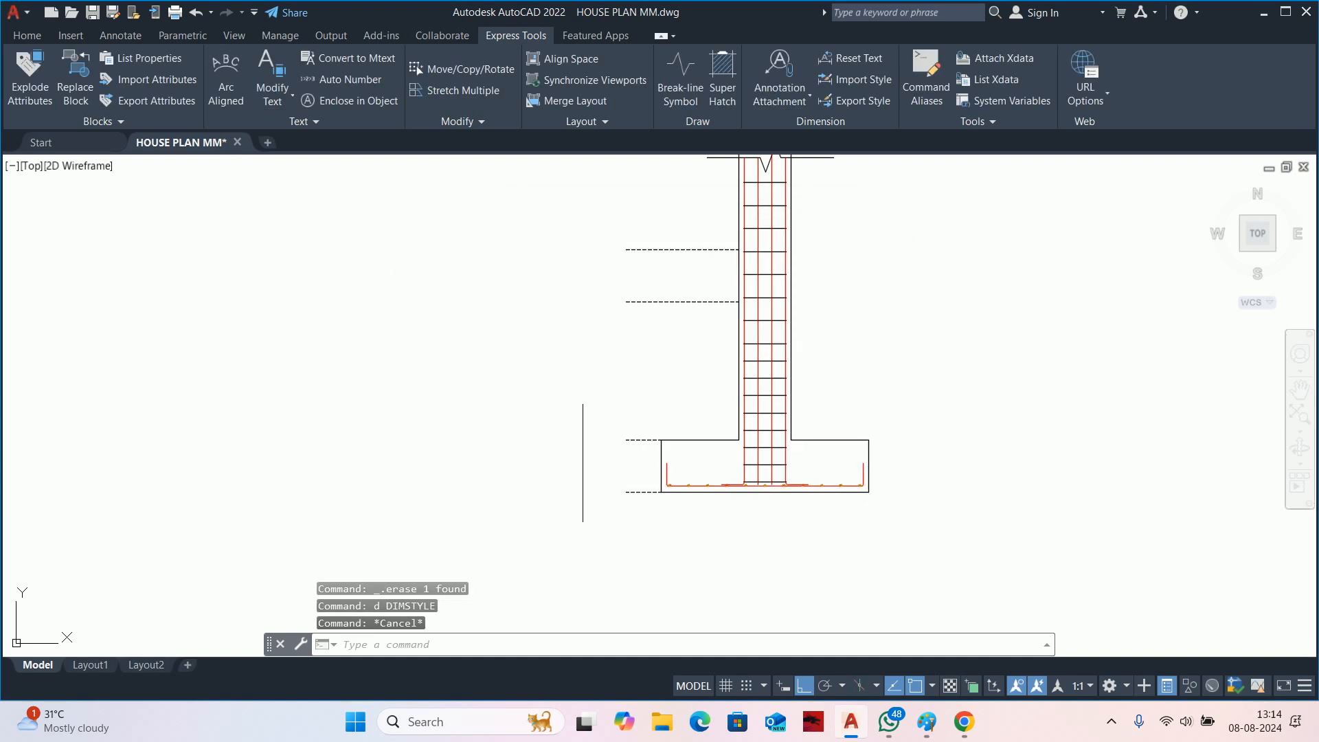
Add a horizontal linear dimension to the dashed line at the footing's bottom, placing it just below the line.
key("Return")
scroll(638, 457, "up", 1)
key("Return")
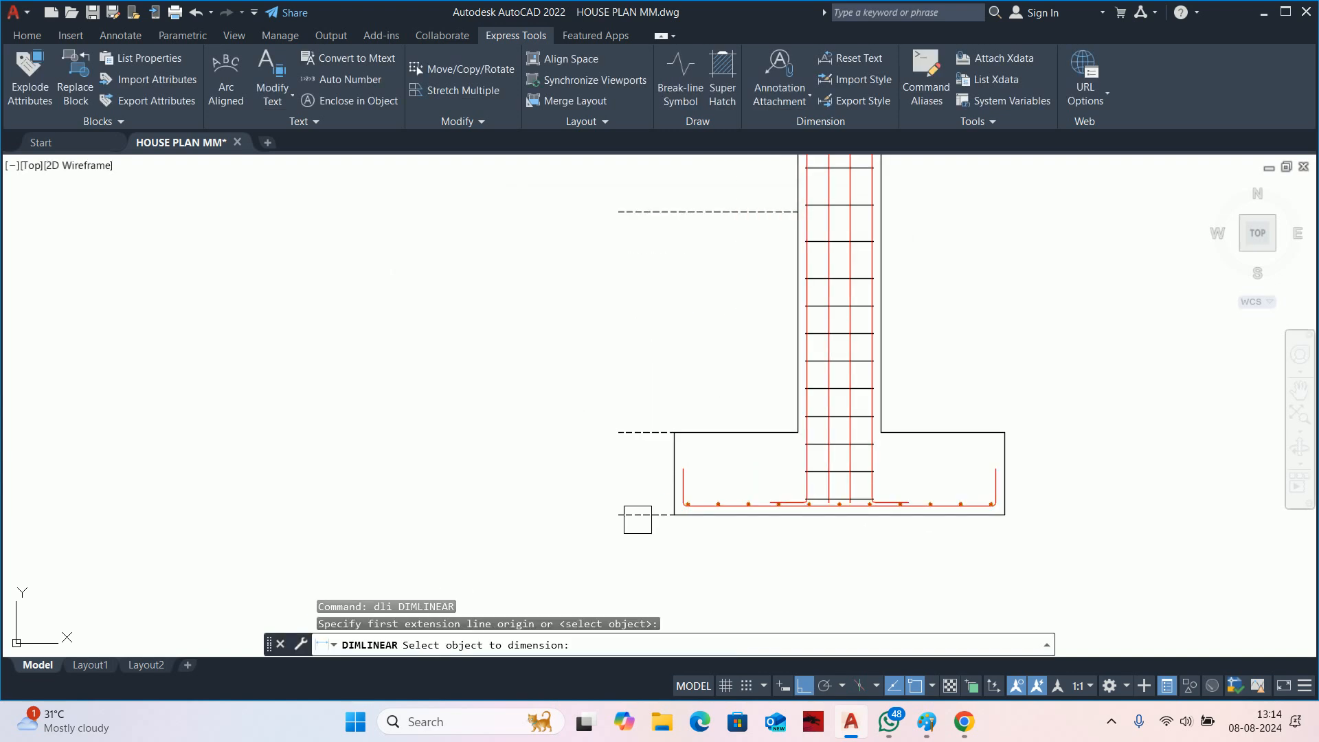
left_click(639, 515)
left_click(580, 547)
key("Escape")
Preview the ISO-25 dimension style on the horizontal dimension below the footing, keeping the DETAIL style.
scroll(617, 546, "up", 2)
left_click(652, 547)
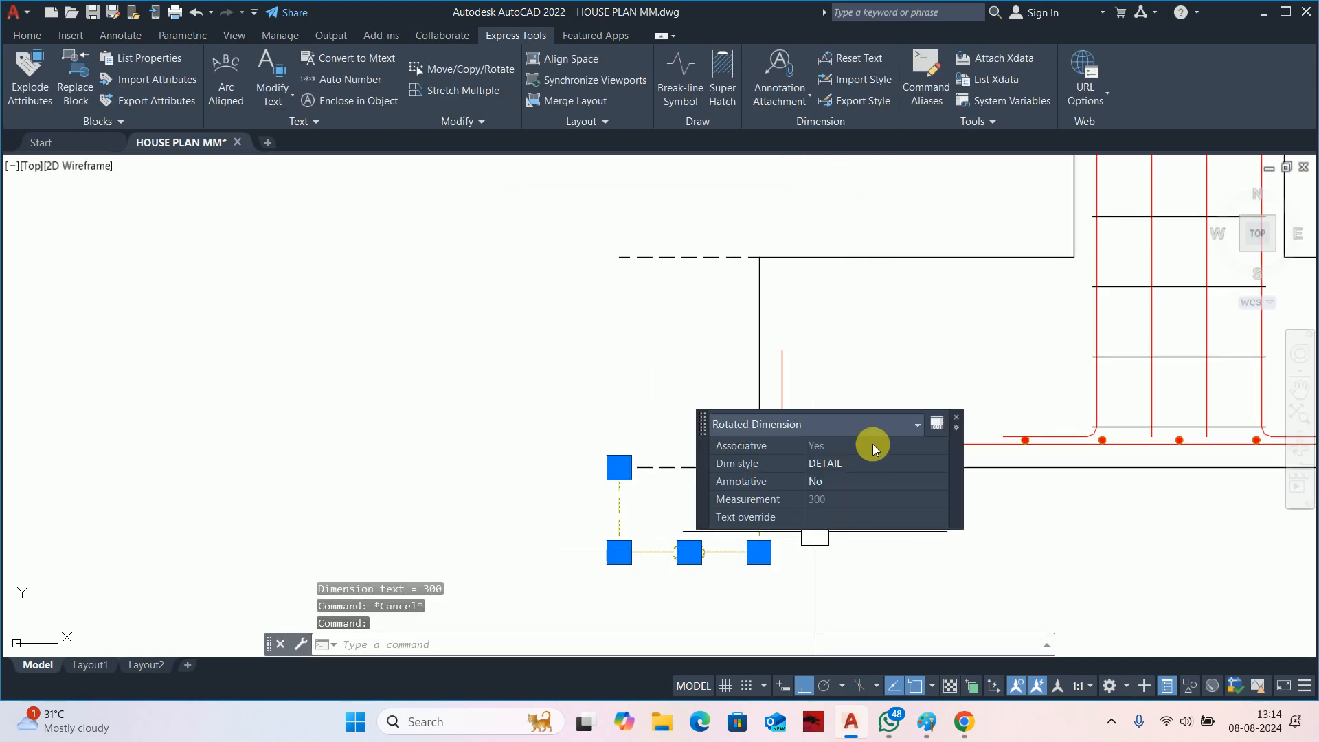
left_click(843, 466)
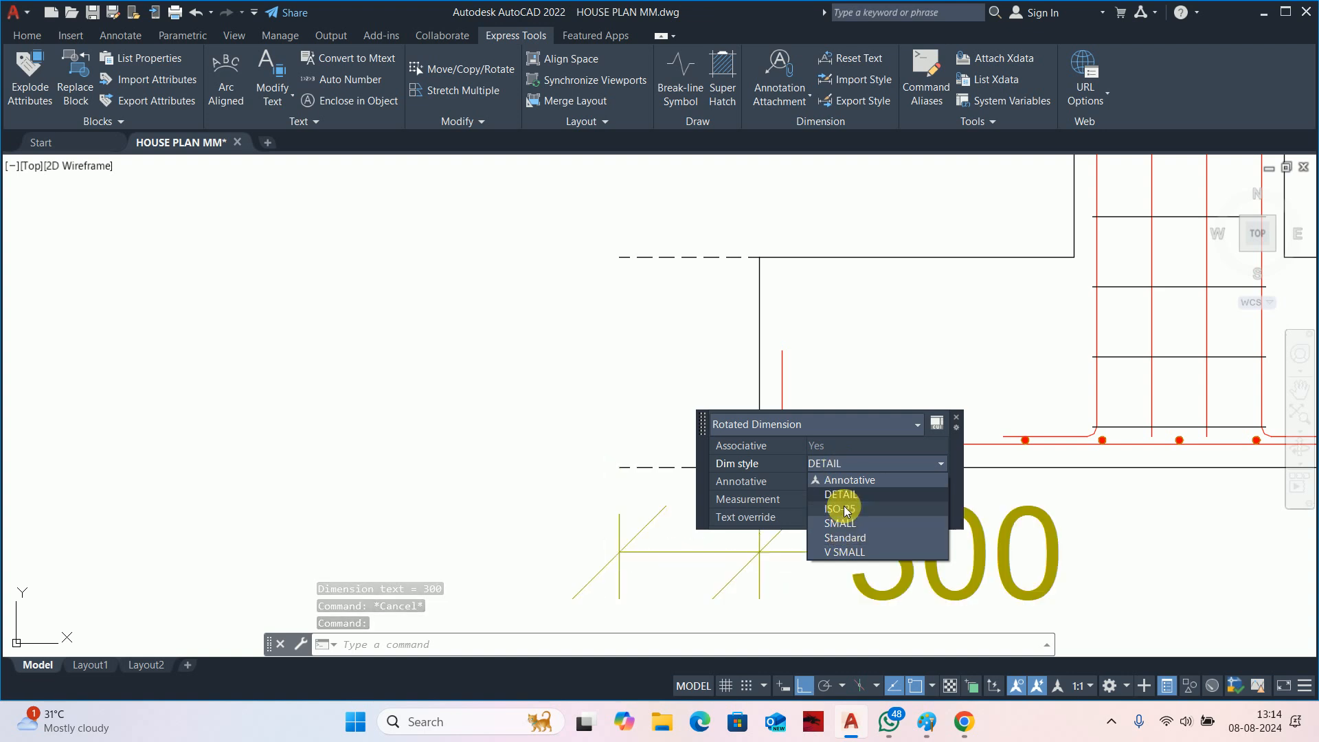
left_click(841, 494)
left_click(759, 552)
key("Escape")
key("Escape")
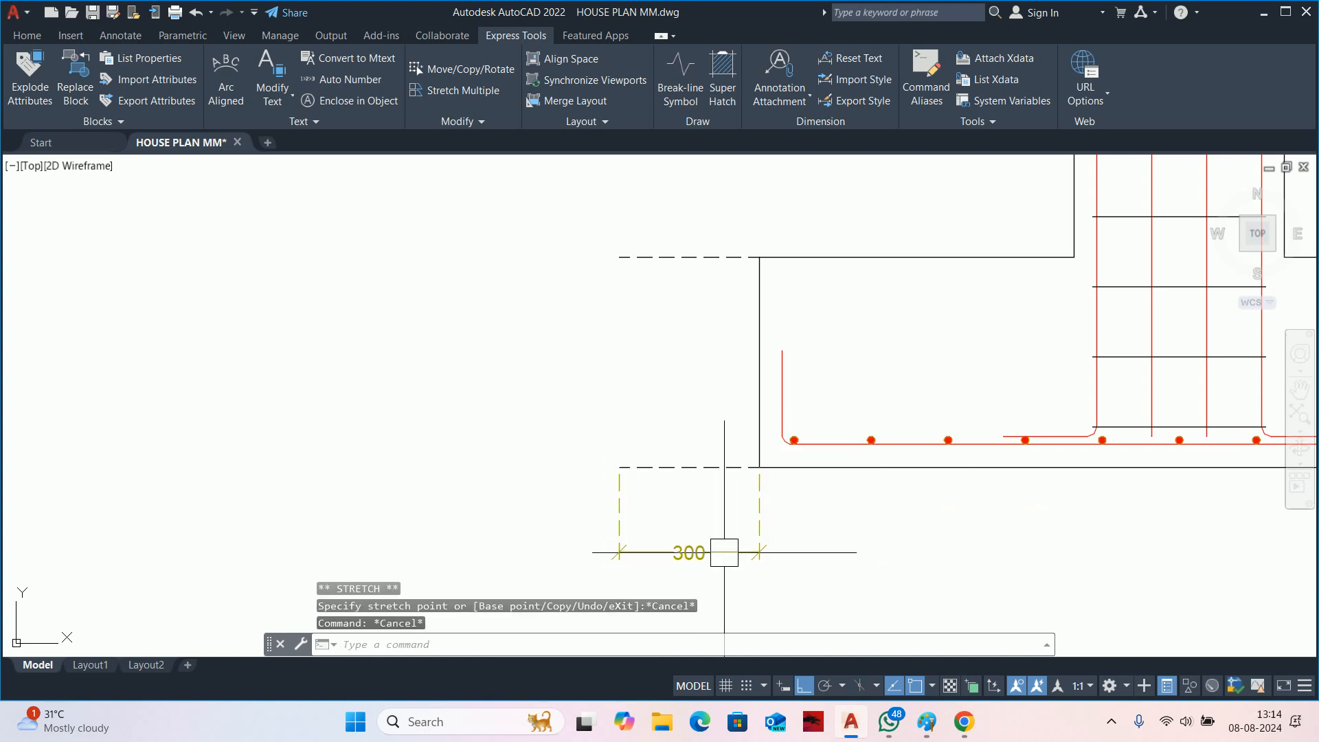
Delete the horizontal dimension below the footing and make ISO-25 the current dimension style.
left_click(718, 552)
key("Delete")
scroll(691, 548, "down", 3)
type("d")
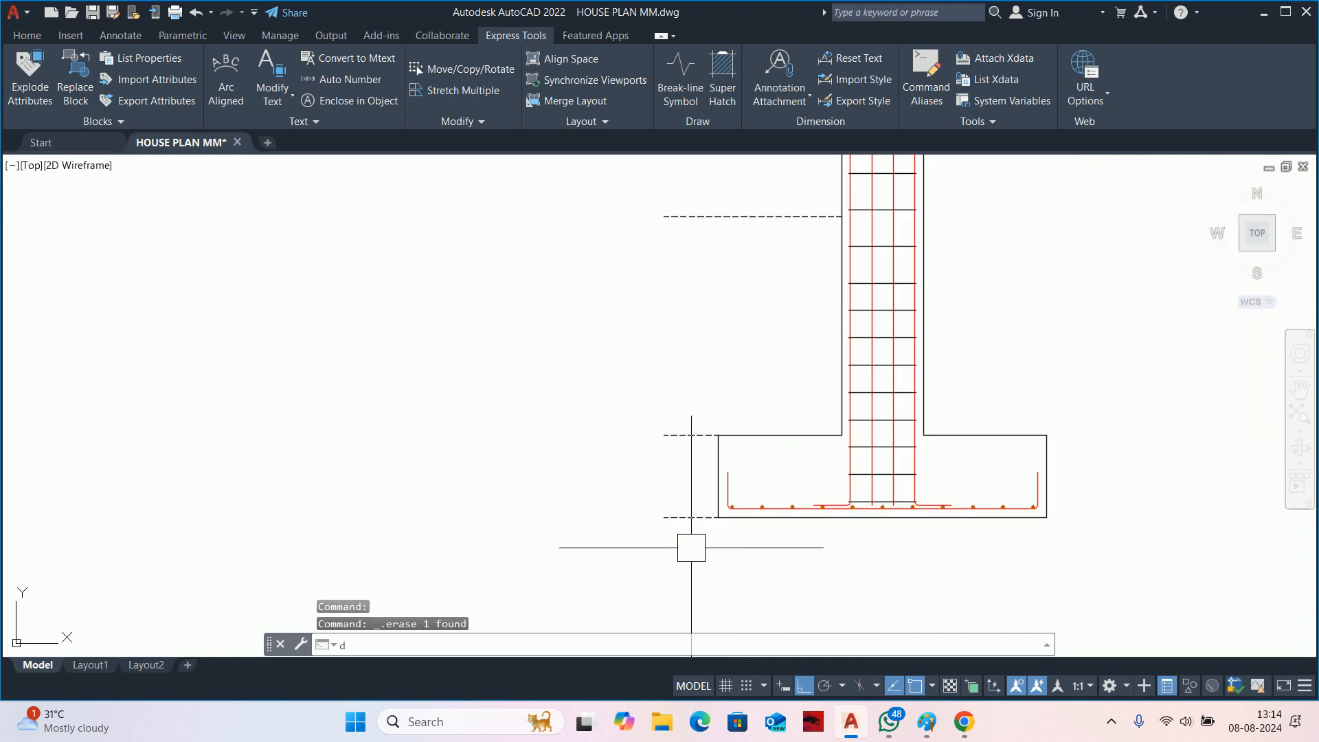
key("Return")
left_click(468, 297)
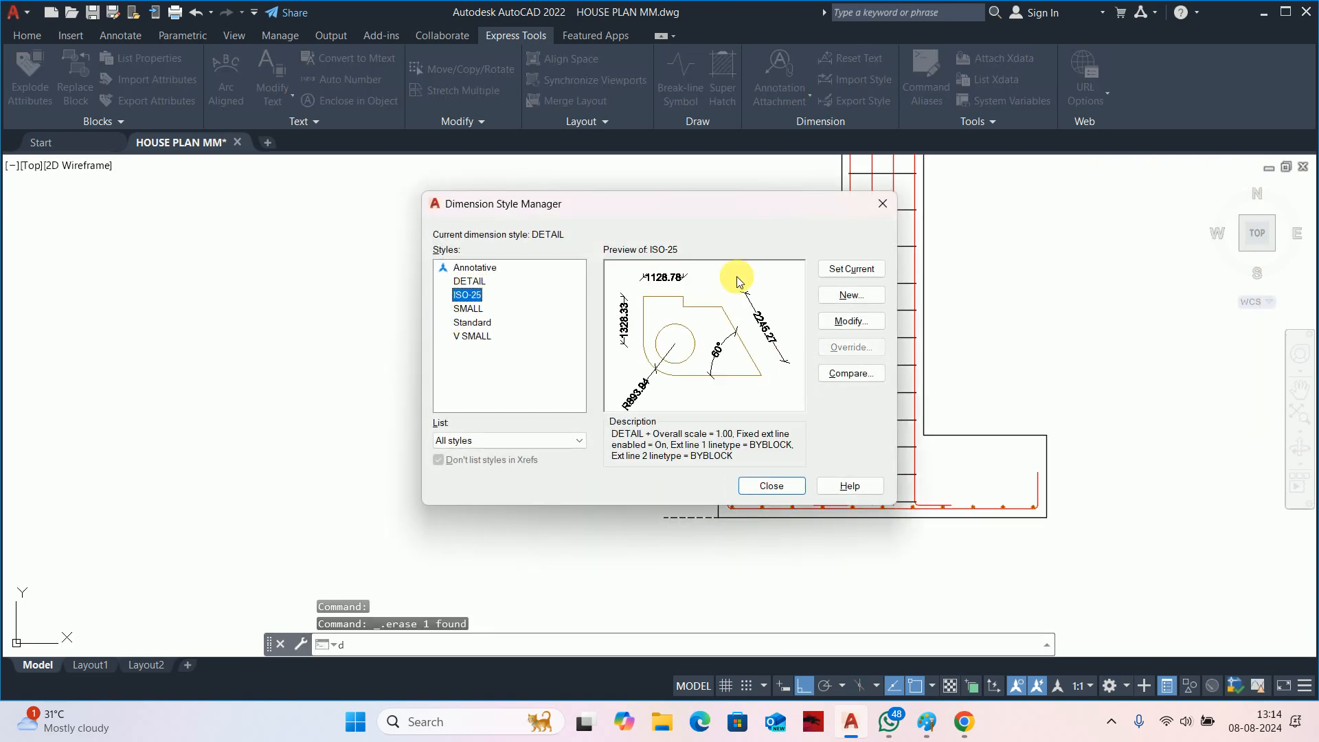
left_click(831, 273)
left_click(761, 485)
scroll(642, 482, "down", 2)
key("Escape")
key("Escape")
key("Escape")
Add a vertical linear dimension between the outer ends of the footing's top and bottom dashed lines, placed outside them.
type("d")
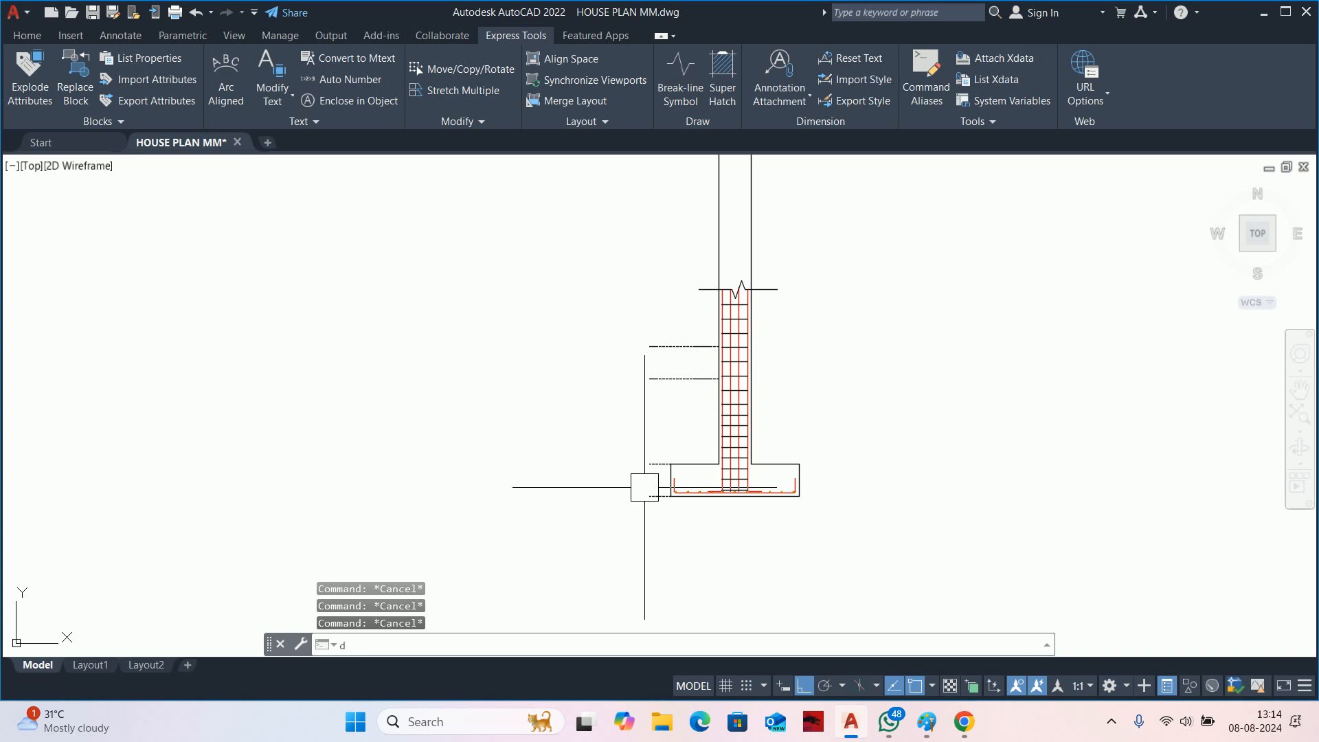
type("li")
key("Return")
scroll(655, 503, "up", 2)
left_click(640, 486)
left_click(640, 404)
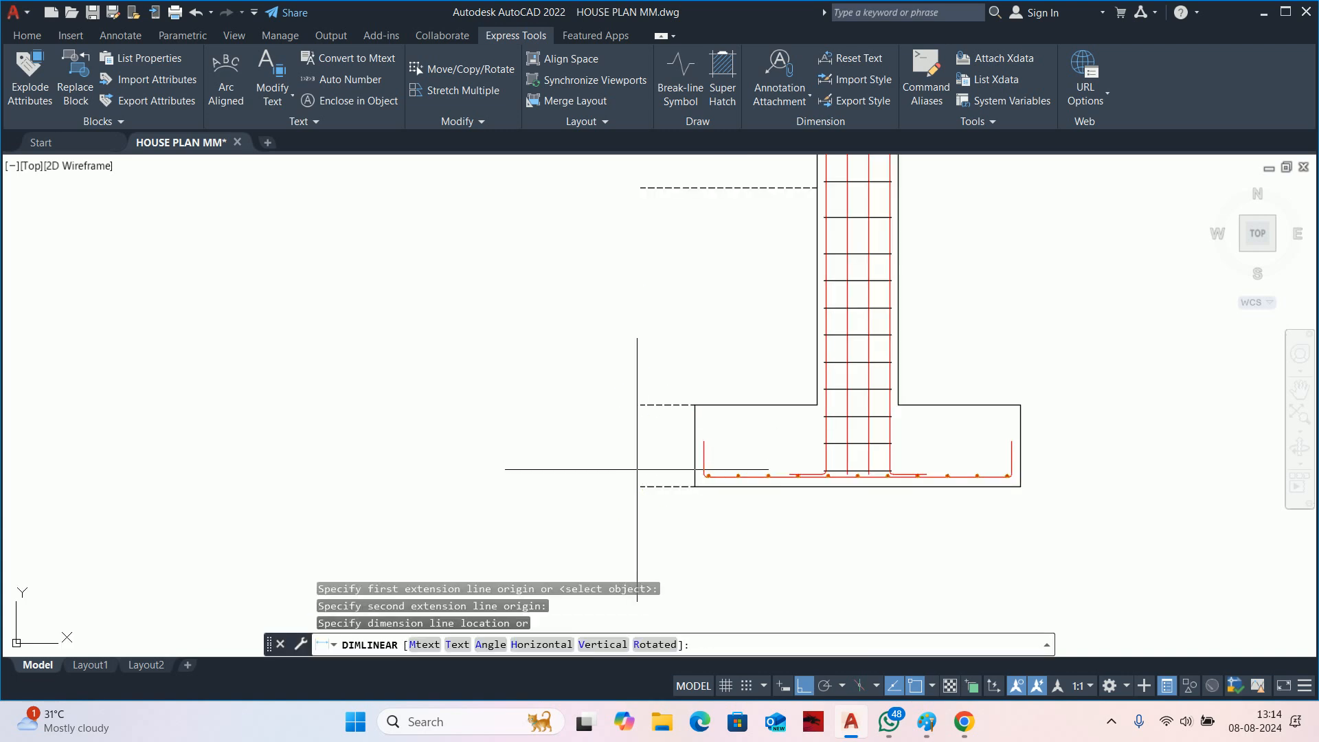
scroll(636, 469, "up", 3)
scroll(632, 433, "down", 3)
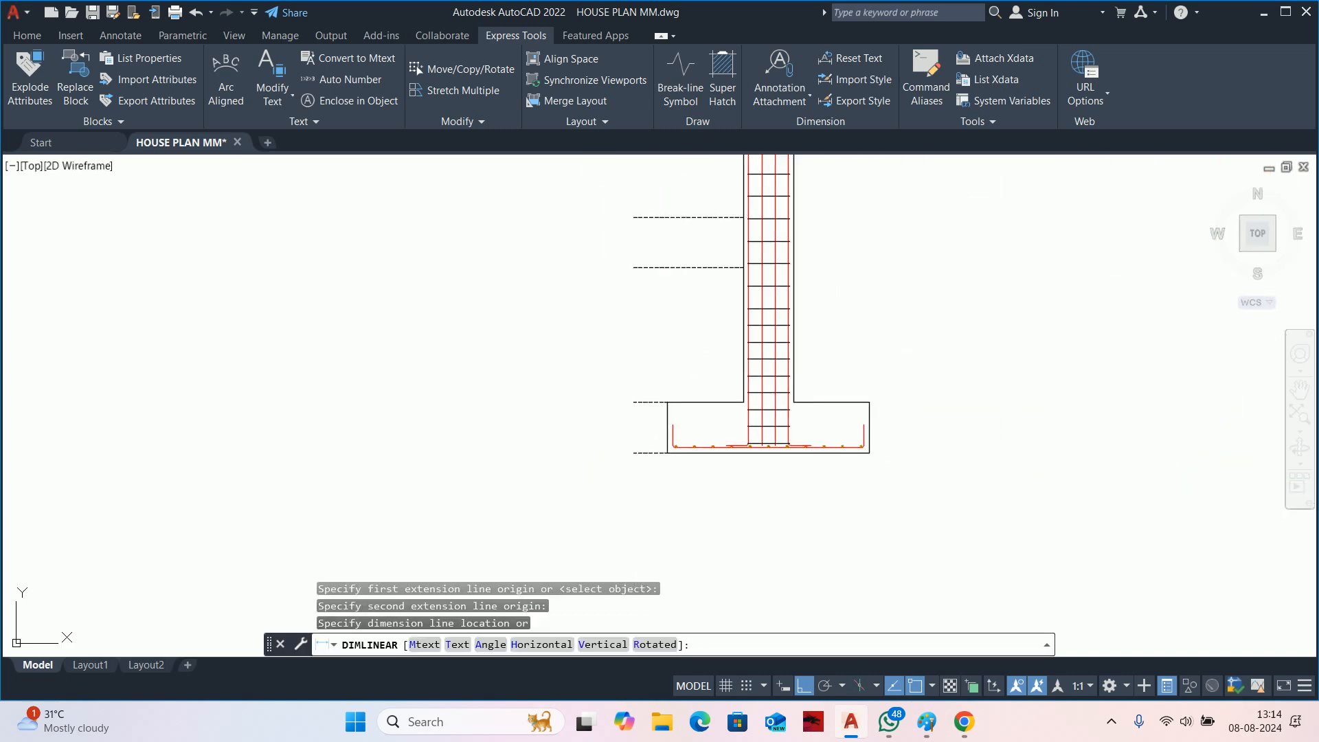
left_click(599, 382)
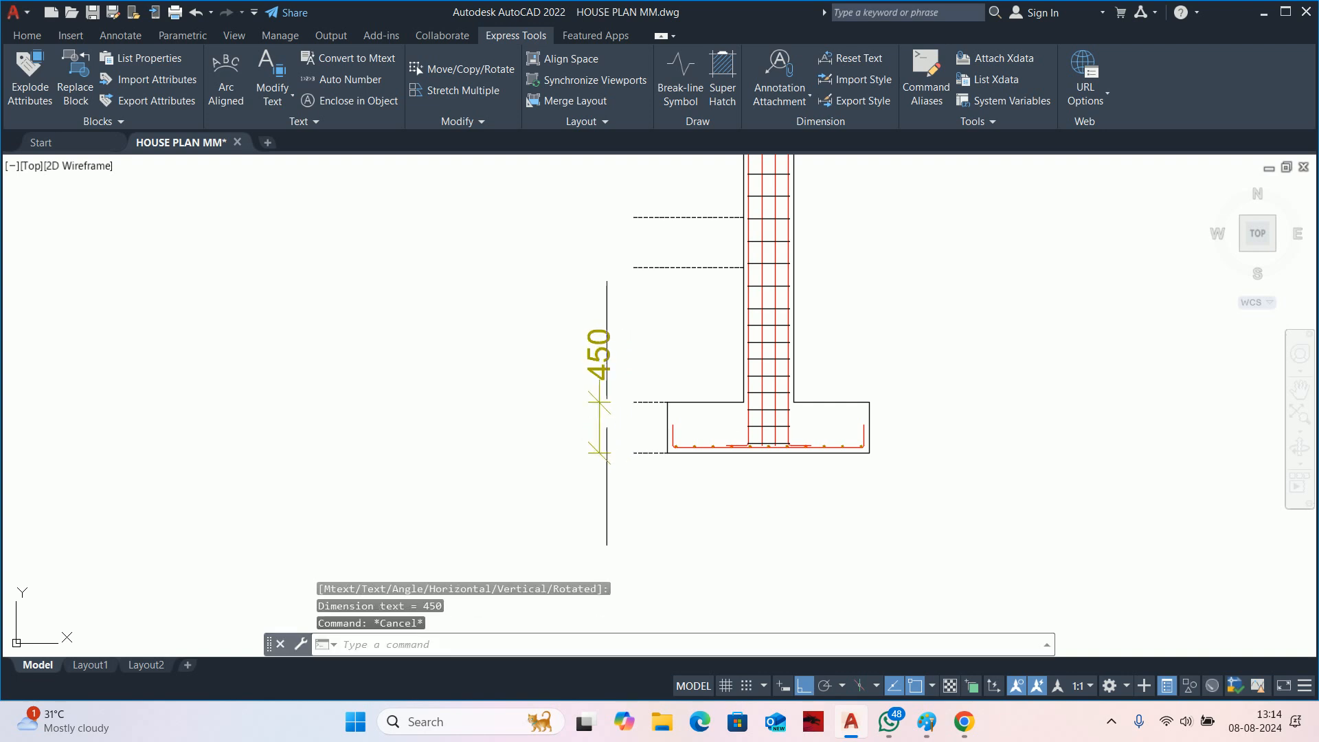
key("Escape")
Move the text of the footing's vertical dimension down below the footing's bottom level.
left_click(594, 382)
left_click(599, 354)
left_click(599, 535)
key("Escape")
scroll(622, 409, "up", 2)
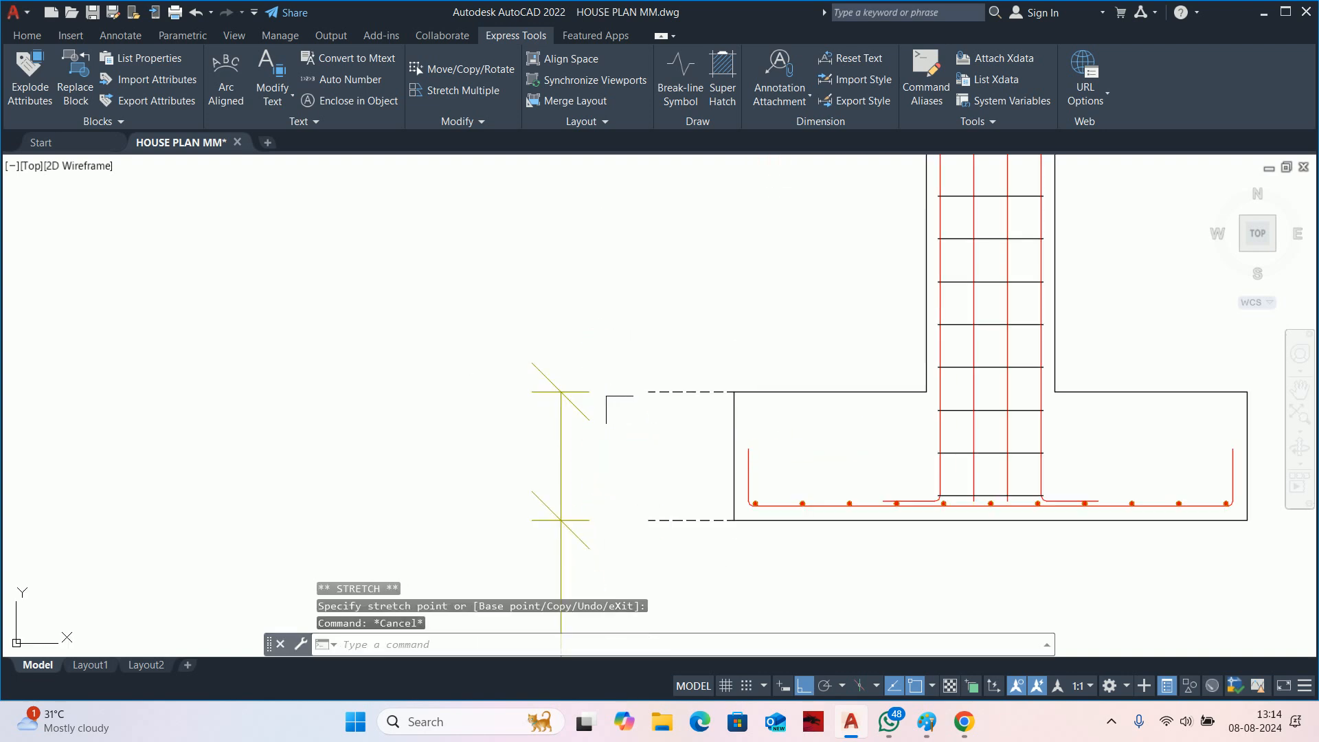
key("Escape")
scroll(615, 413, "down", 1)
scroll(616, 412, "down", 2)
Preview other dimension styles on the footing's vertical dimension, keeping ISO-25.
left_click(611, 518)
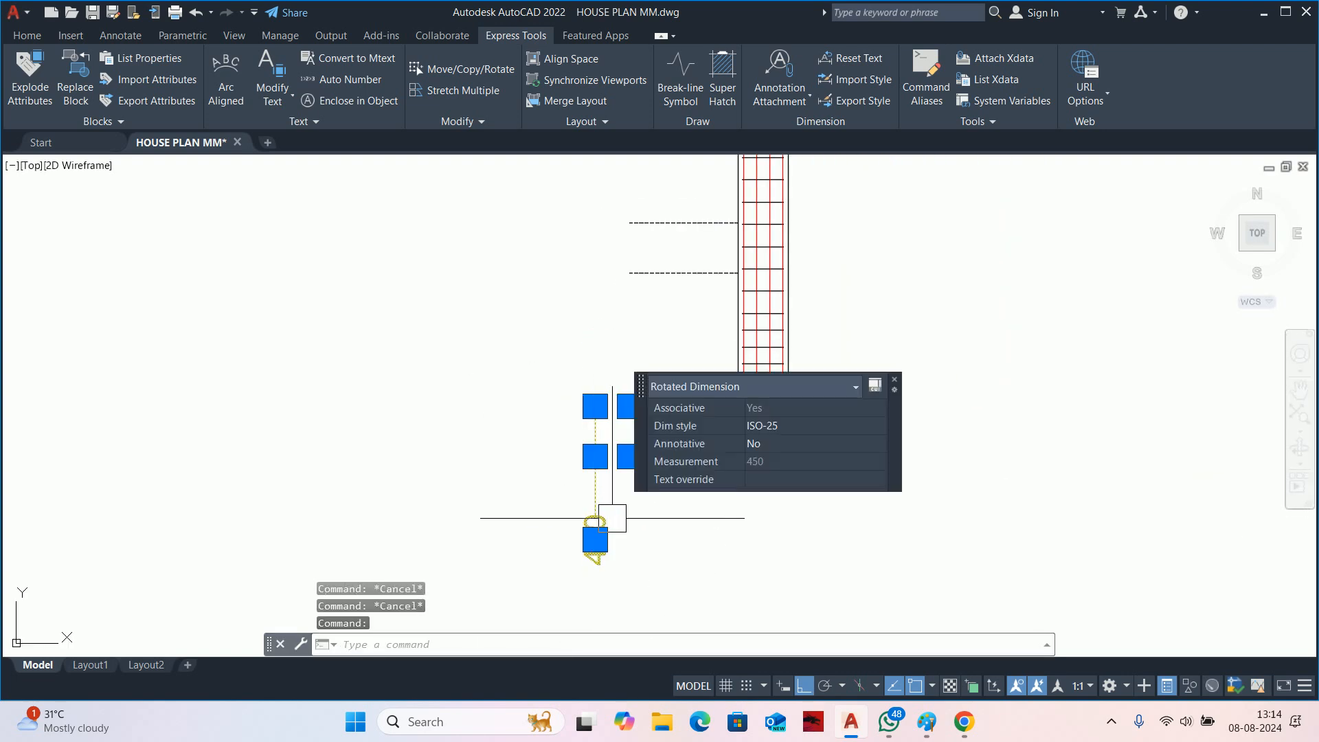
left_click(774, 427)
left_click(788, 427)
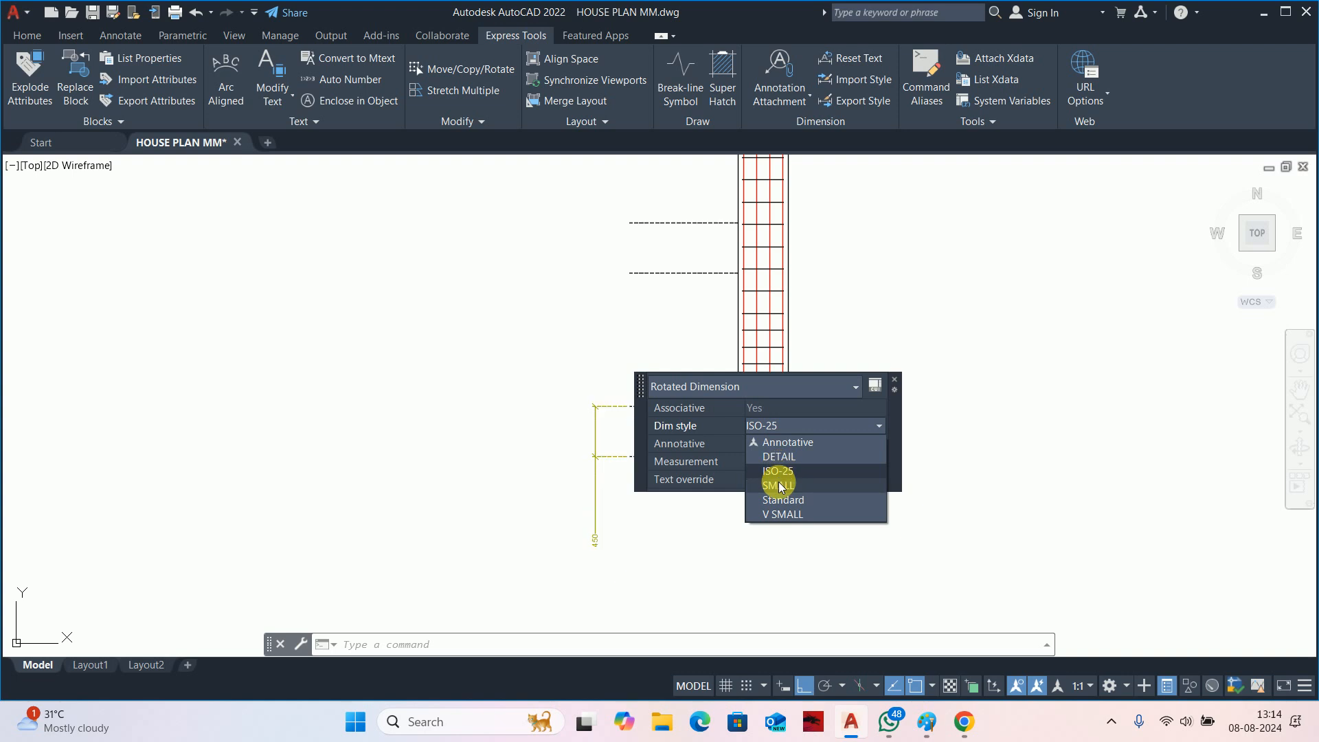
left_click(780, 471)
key("Escape")
key("Escape")
Continue the footing's vertical dimension upward through every dashed level line to the top of the column.
scroll(620, 433, "down", 3)
middle_click_drag(620, 433, 622, 443)
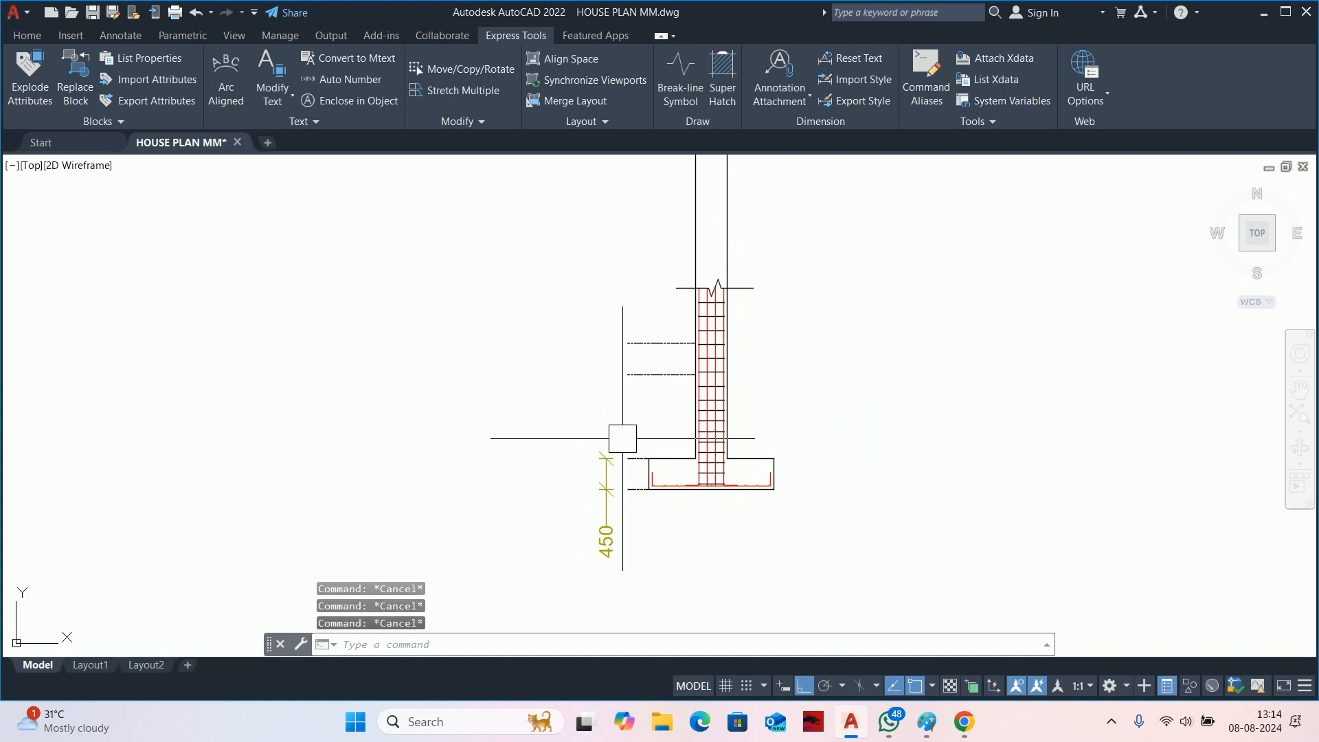
type("dco")
key("Return")
left_click(627, 375)
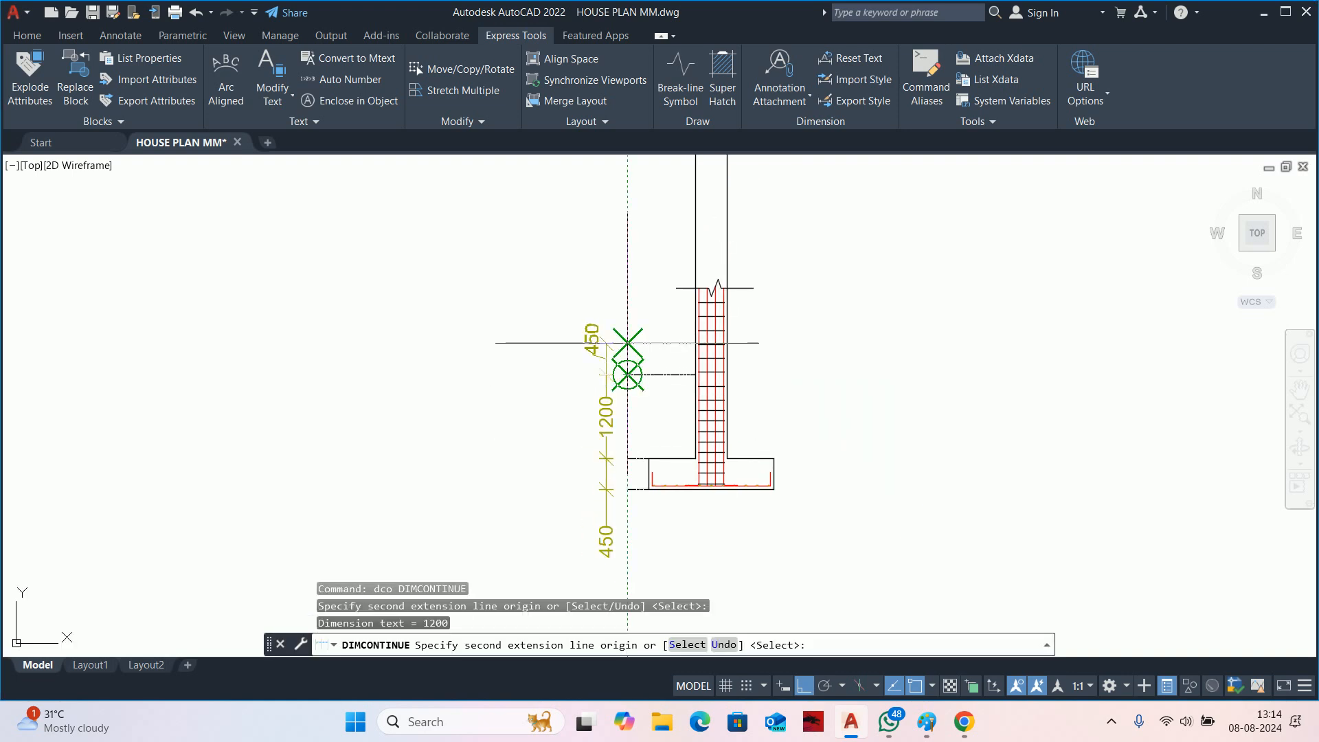
left_click(627, 343)
middle_click_drag(626, 275, 650, 558)
middle_click_drag(651, 413, 693, 487)
left_click(690, 426)
middle_click_drag(706, 325, 714, 570)
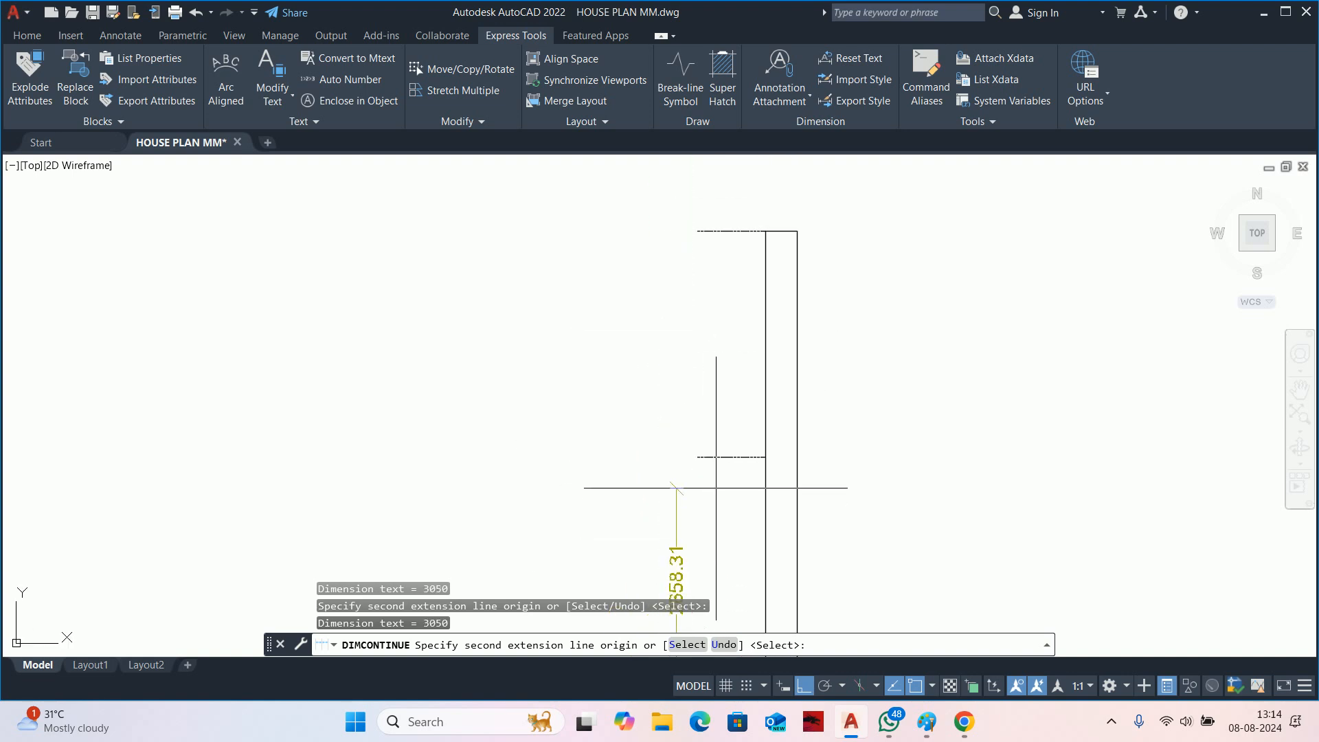
left_click(697, 456)
left_click(698, 231)
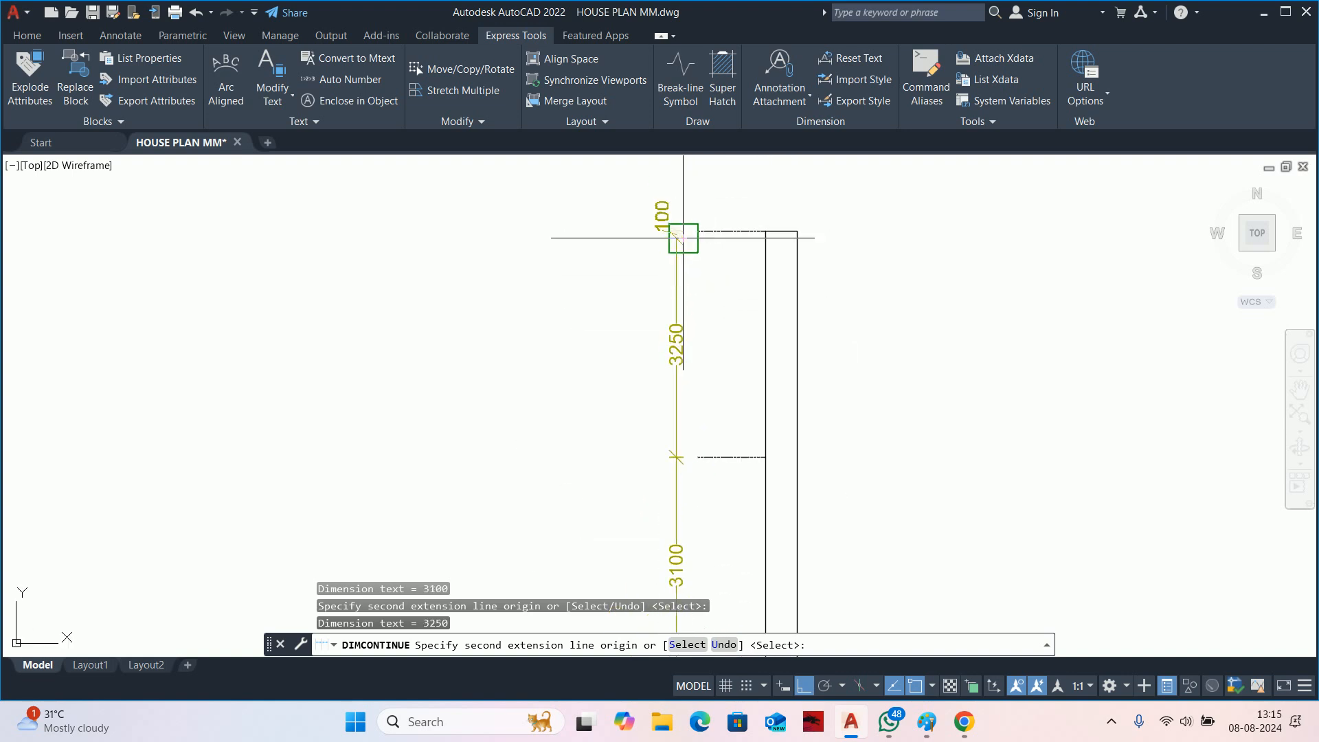
key("Escape")
scroll(727, 436, "down", 4)
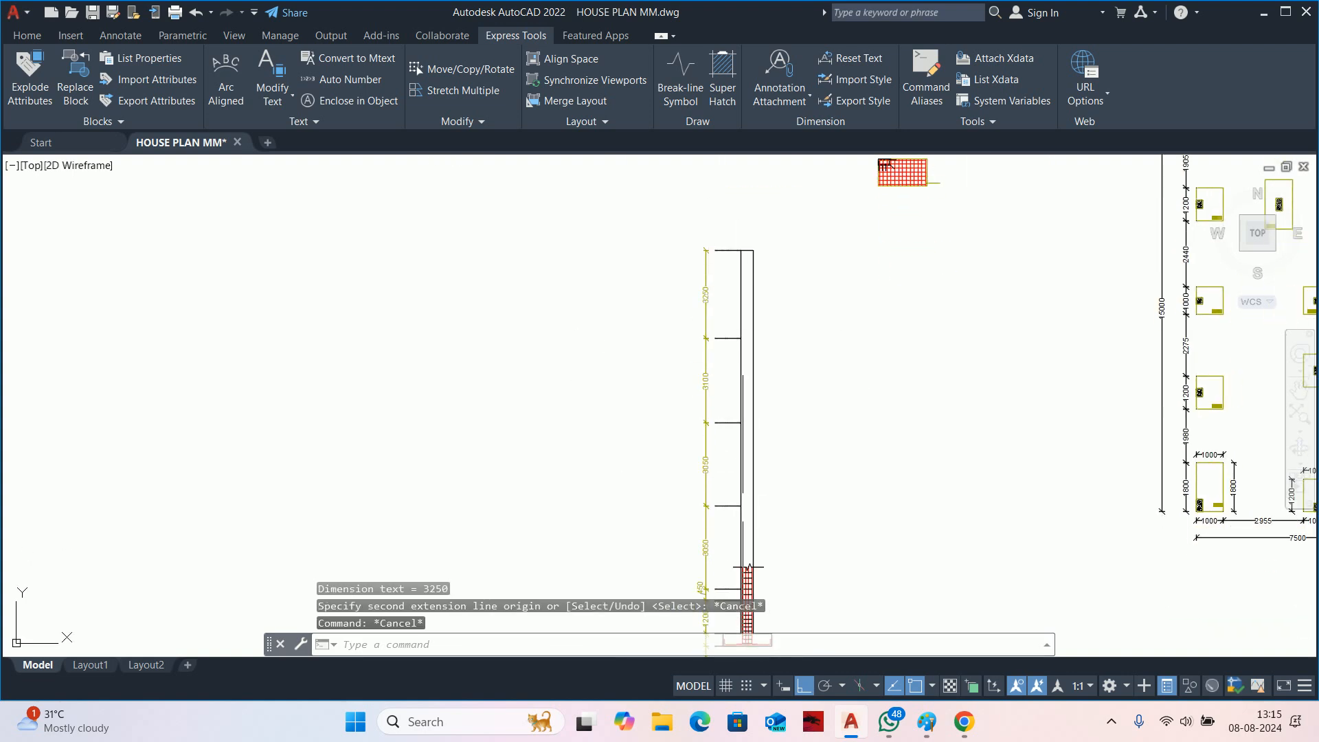
key("Escape")
Review the vertical dimension chain along the full height, from the footing to the column's top and back.
scroll(751, 492, "up", 4)
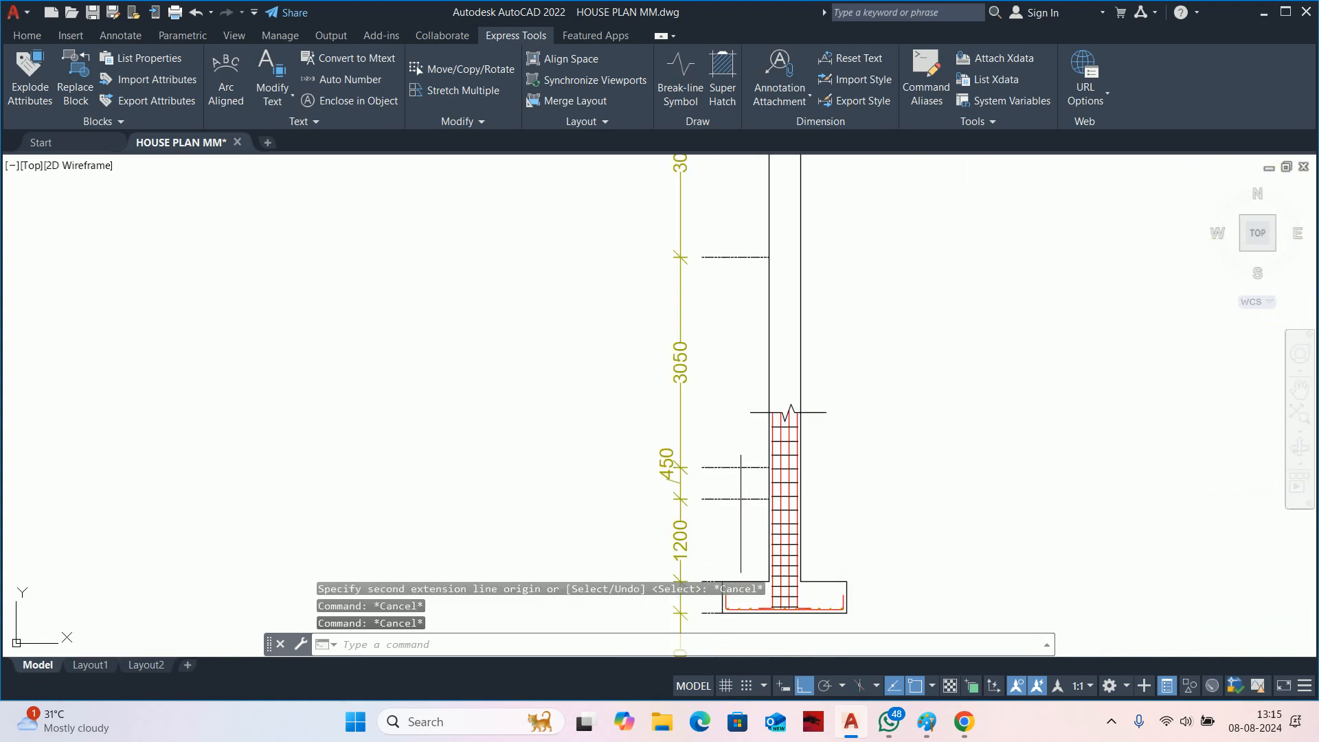
scroll(753, 460, "up", 3)
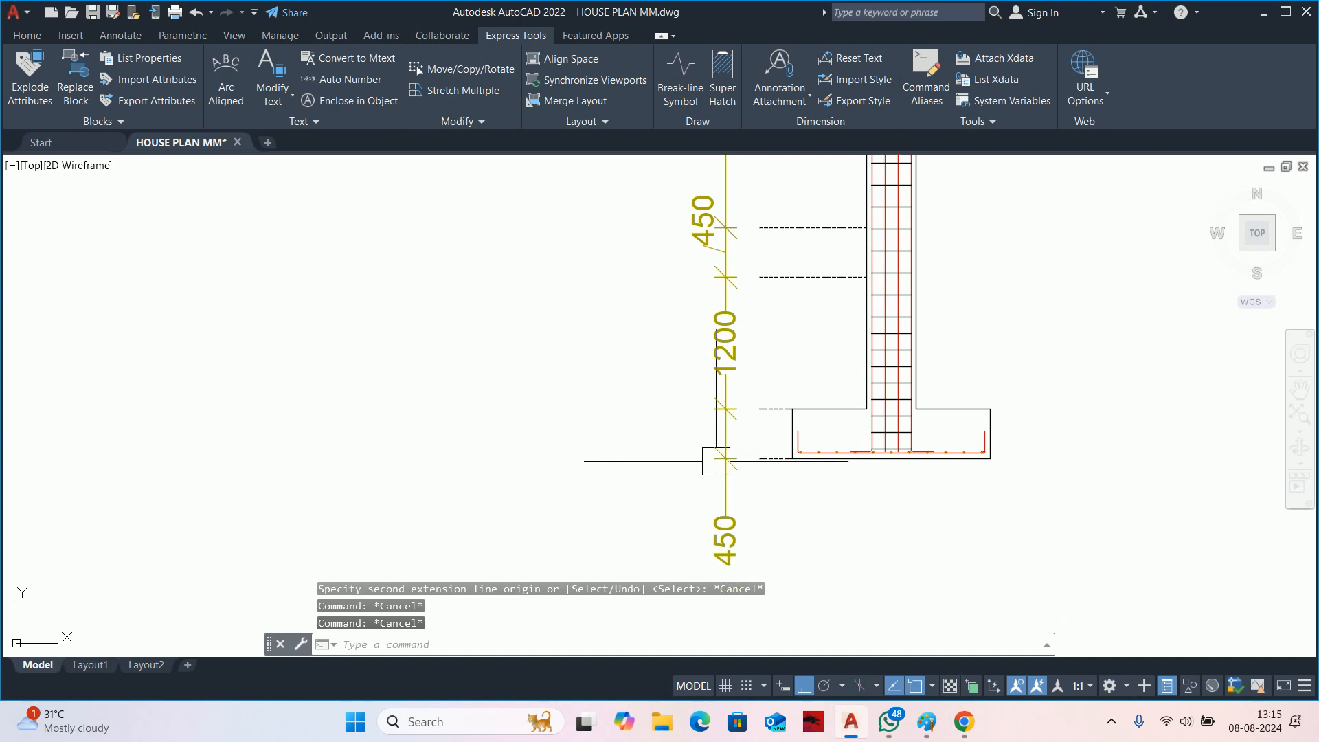
key("Escape")
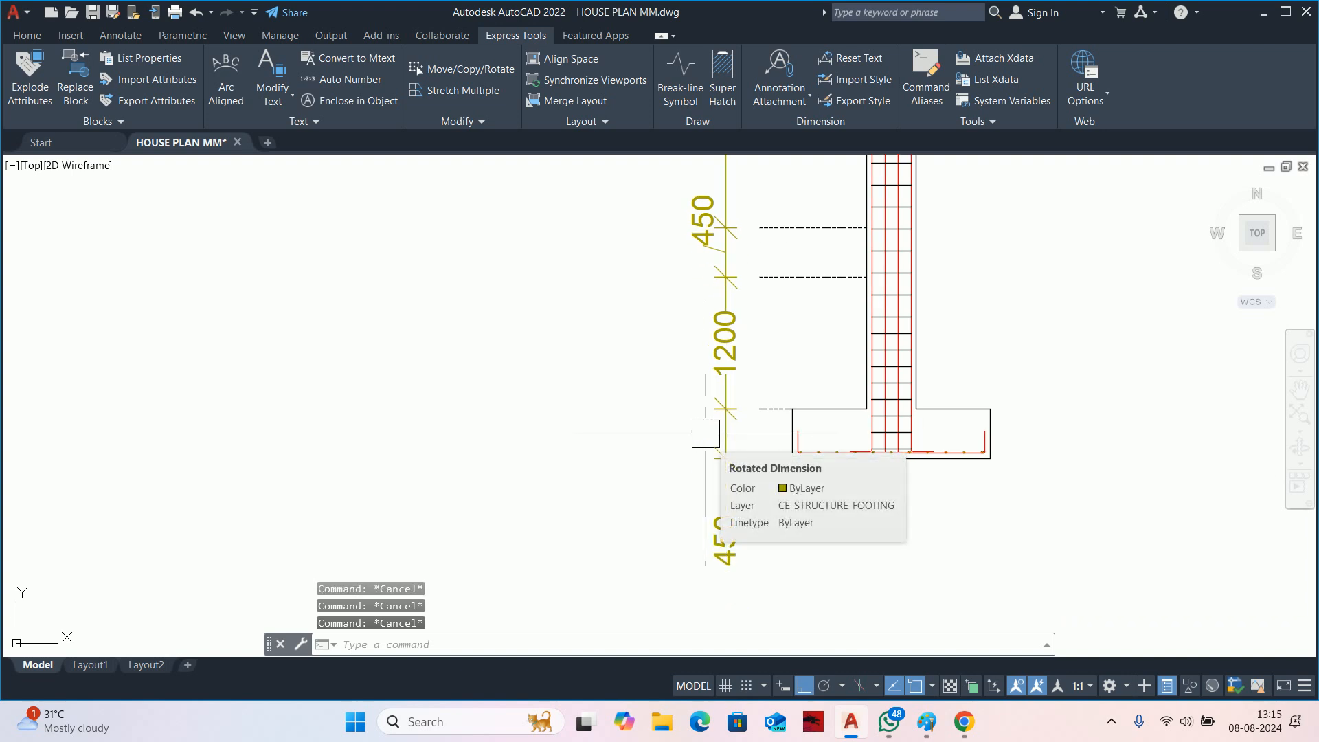
middle_click_drag(705, 434, 707, 511)
middle_click_drag(684, 447, 652, 550)
middle_click_drag(623, 433, 622, 563)
scroll(631, 483, "down", 2)
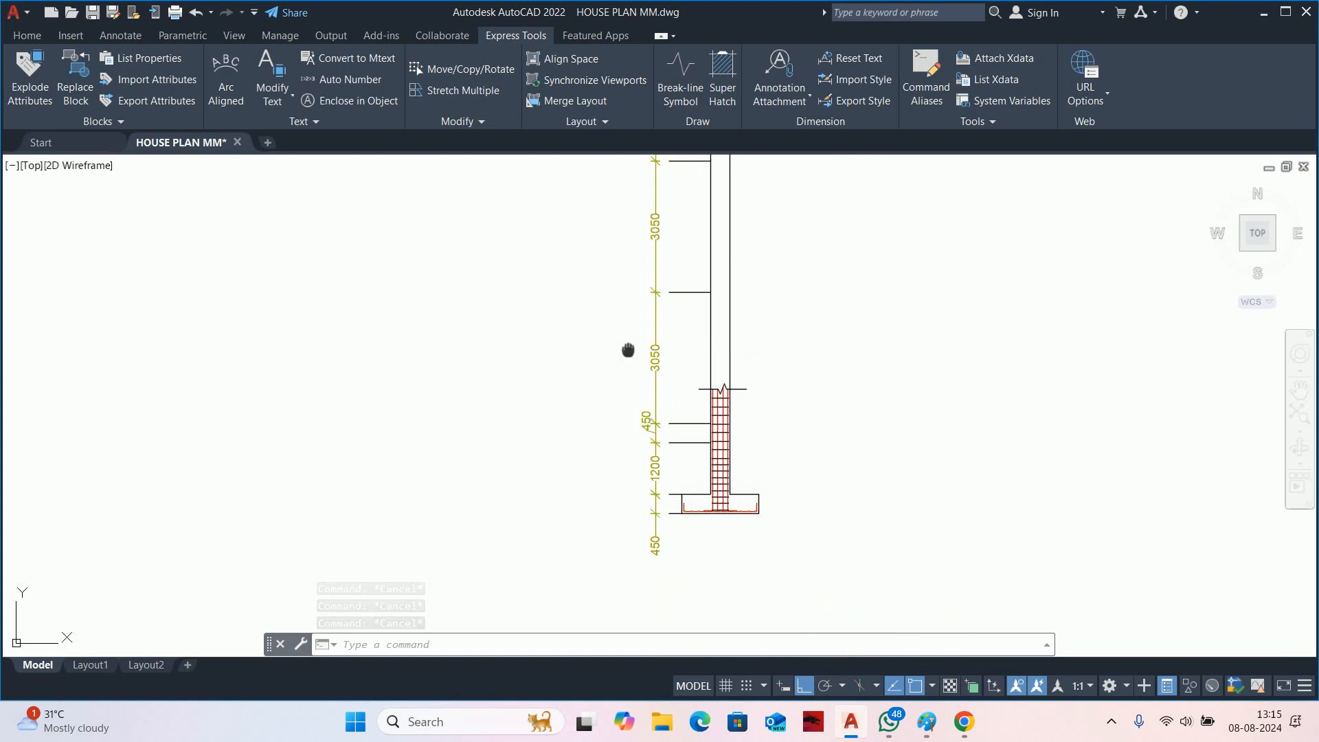
middle_click_drag(623, 269, 643, 441)
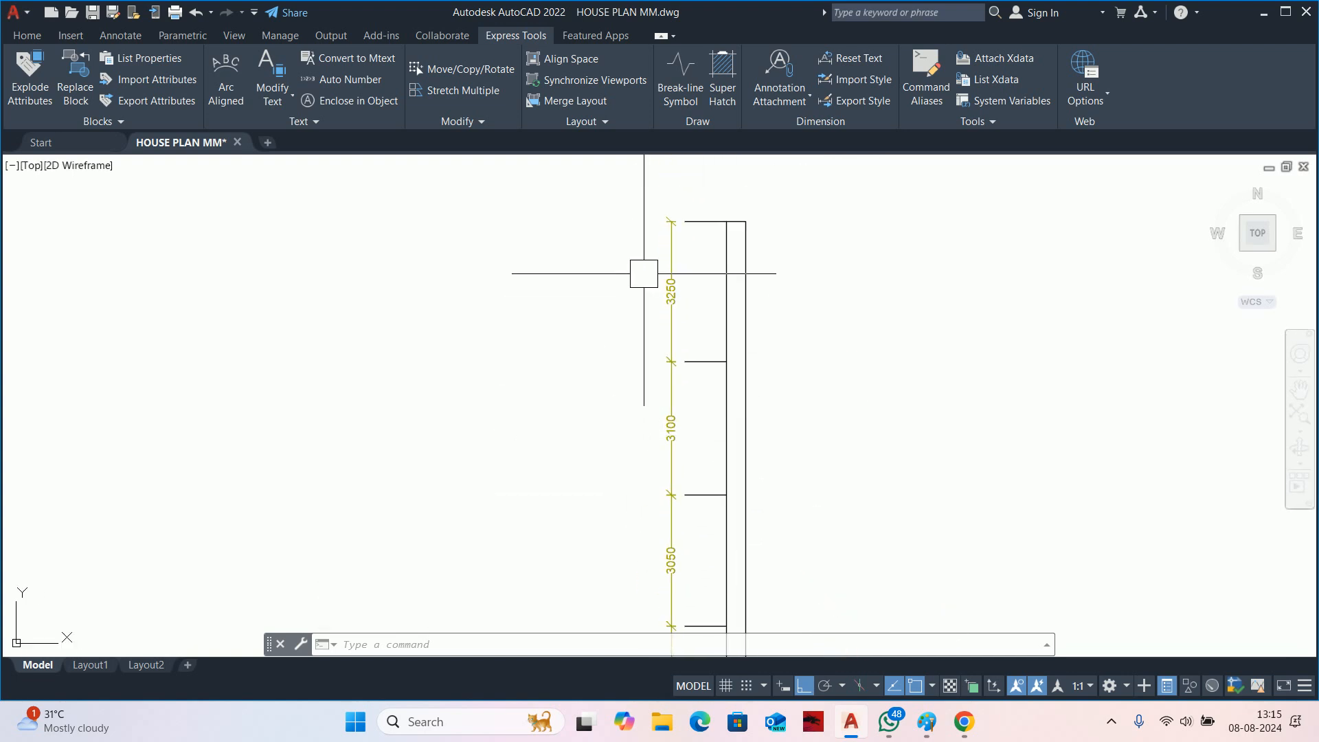
middle_click_drag(656, 394, 677, 236)
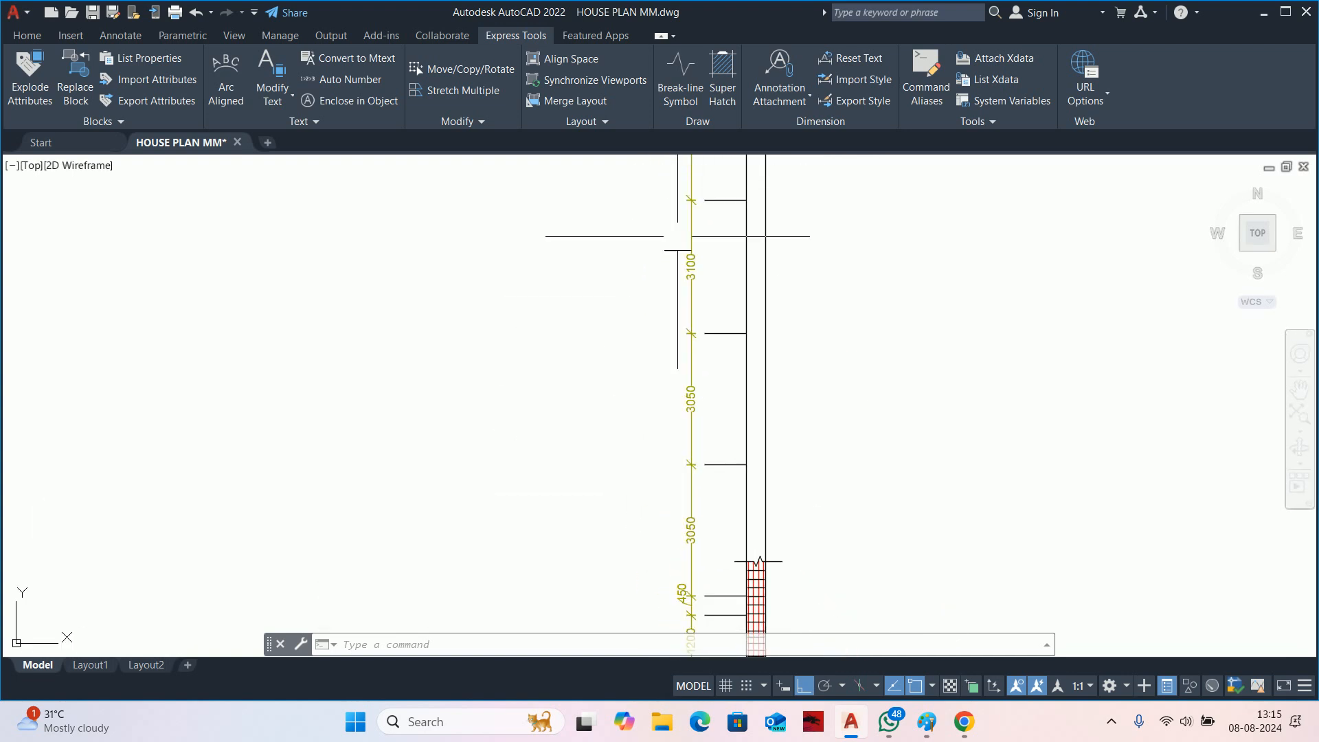
middle_click_drag(672, 497, 677, 288)
scroll(668, 472, "up", 5)
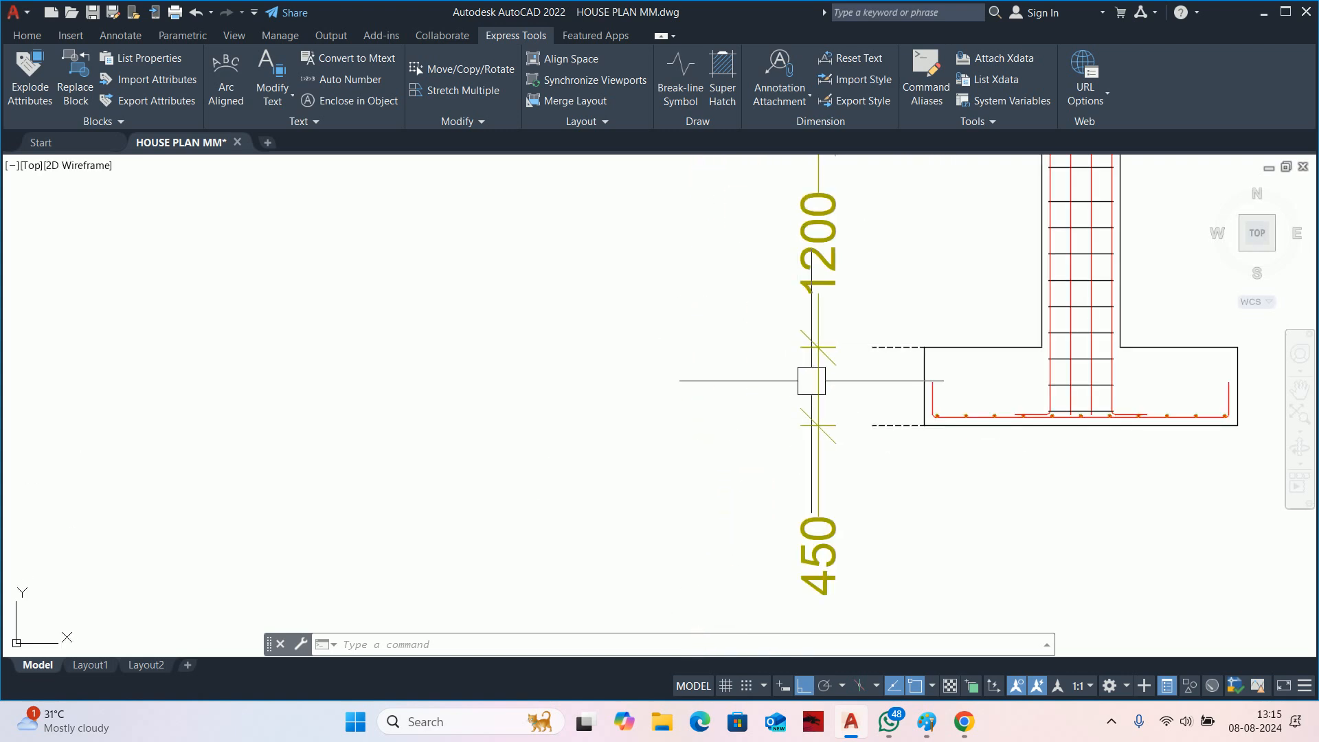
mouse_move(811, 381)
middle_mouse_down()
mouse_move(688, 391)
mouse_move(759, 442)
mouse_move(708, 487)
middle_mouse_up()
key("Escape")
key("Escape")
key("Escape")
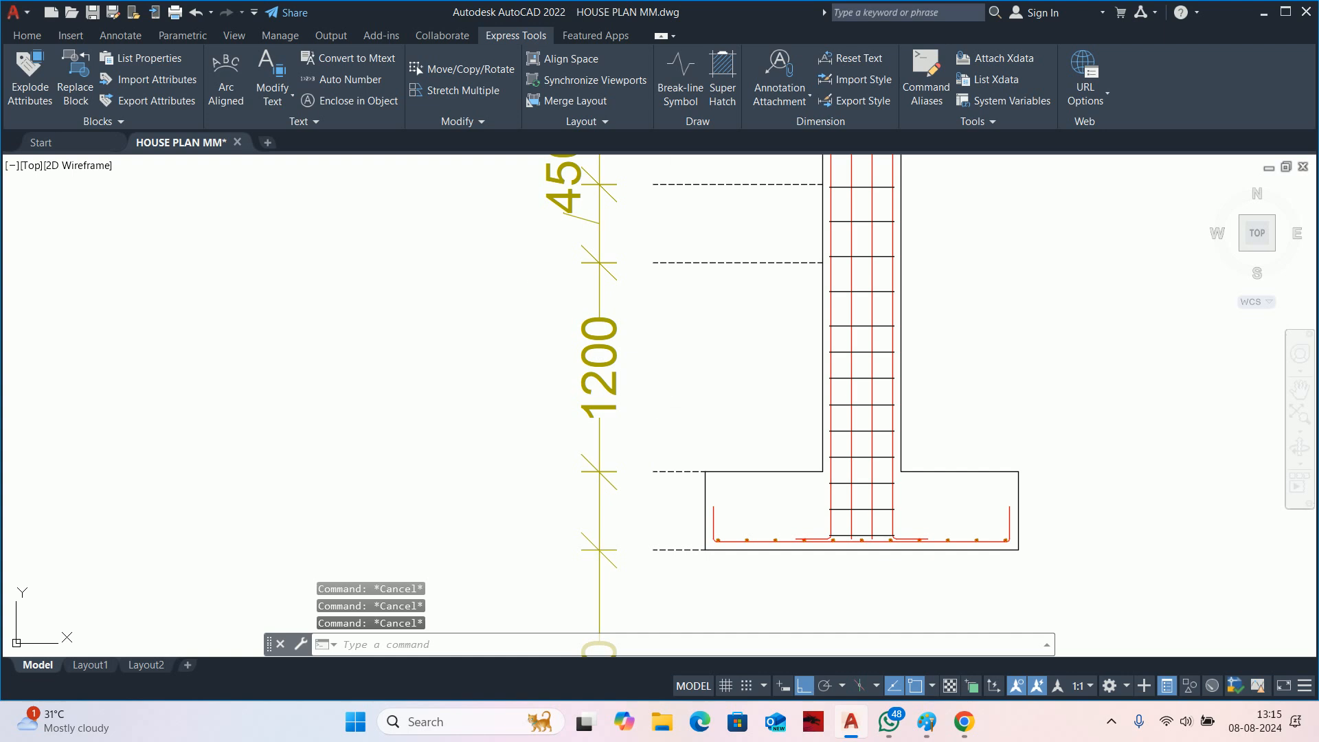
middle_click_drag(837, 349, 824, 375)
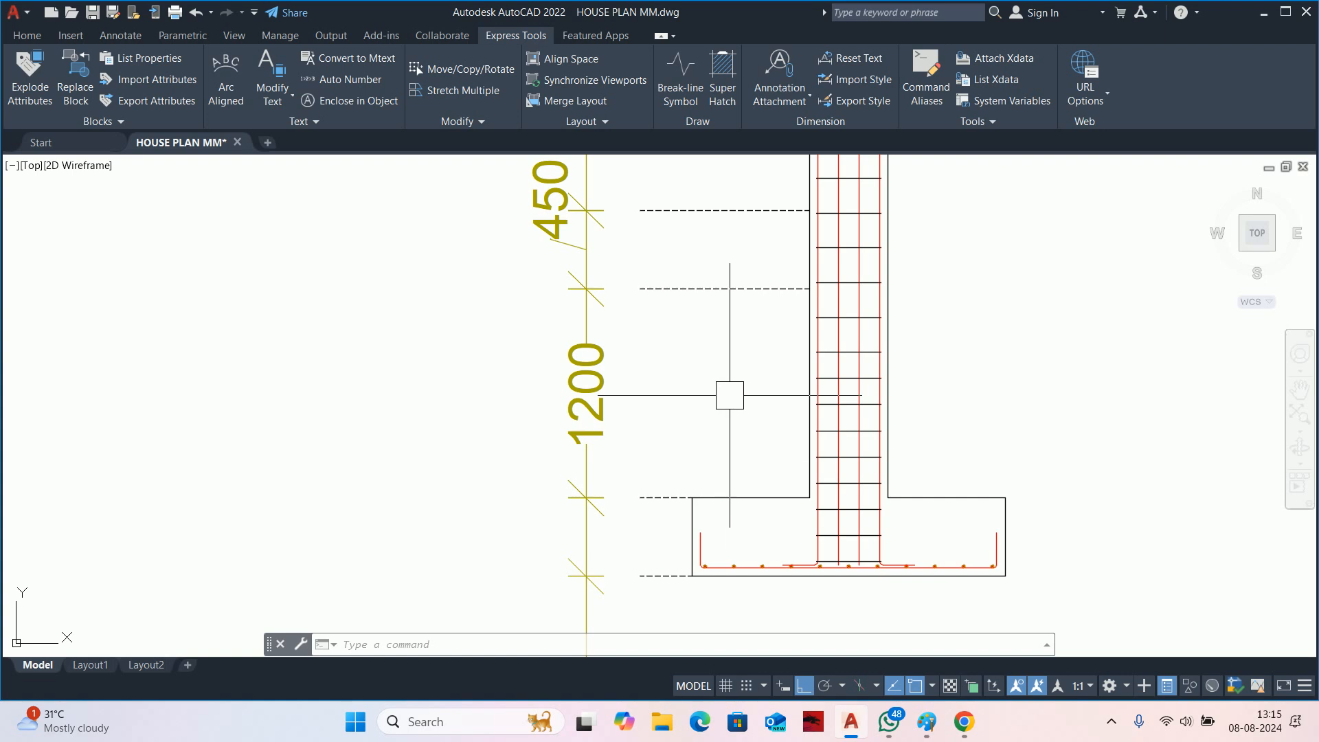
scroll(729, 395, "down", 3)
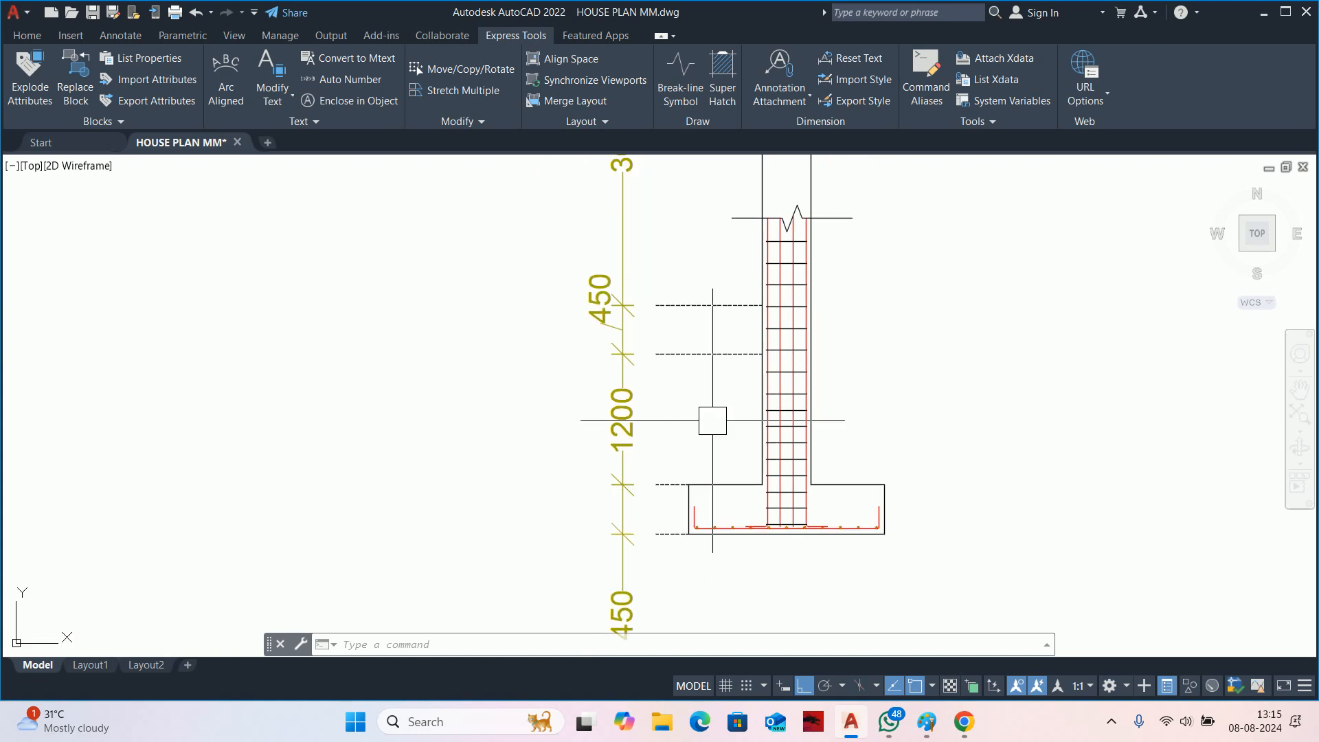
key("Escape")
key("Escape")
key("Escape")
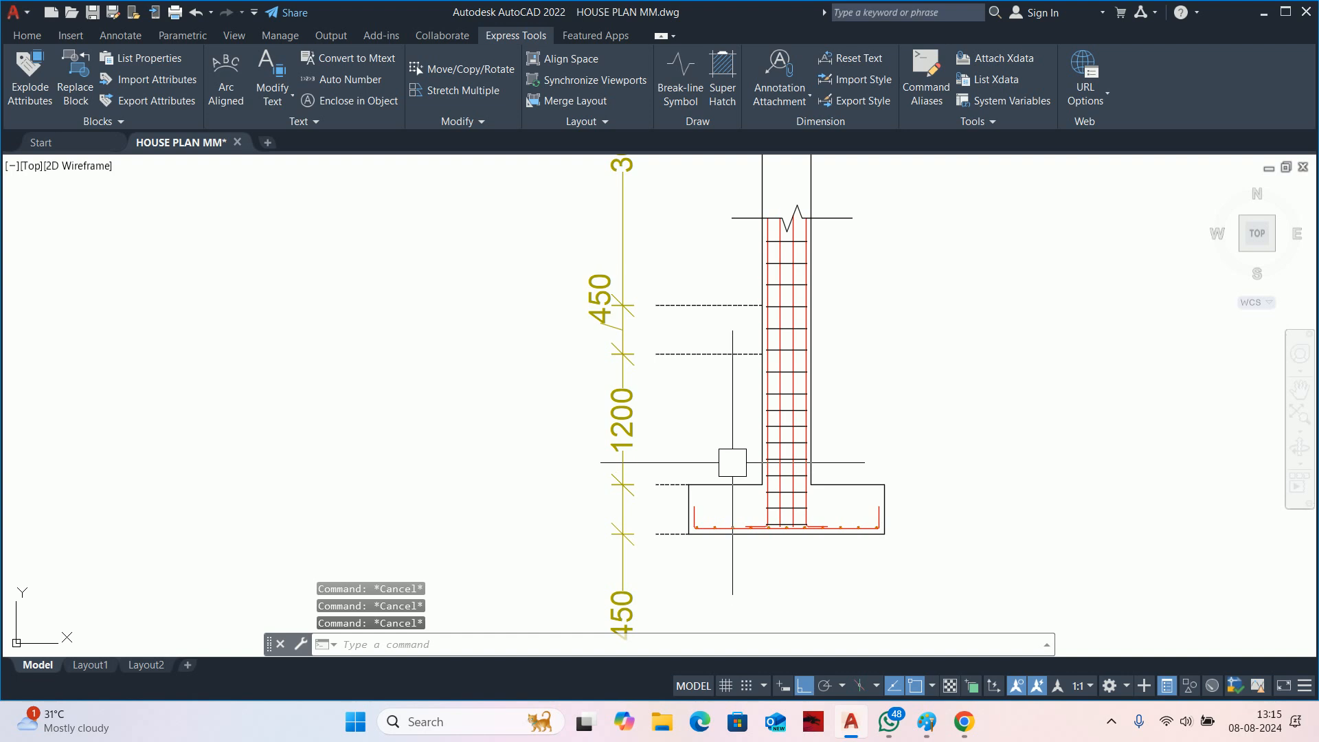
Delete the whole chain of vertical dimensions beside the footing and column.
scroll(729, 453, "down", 5)
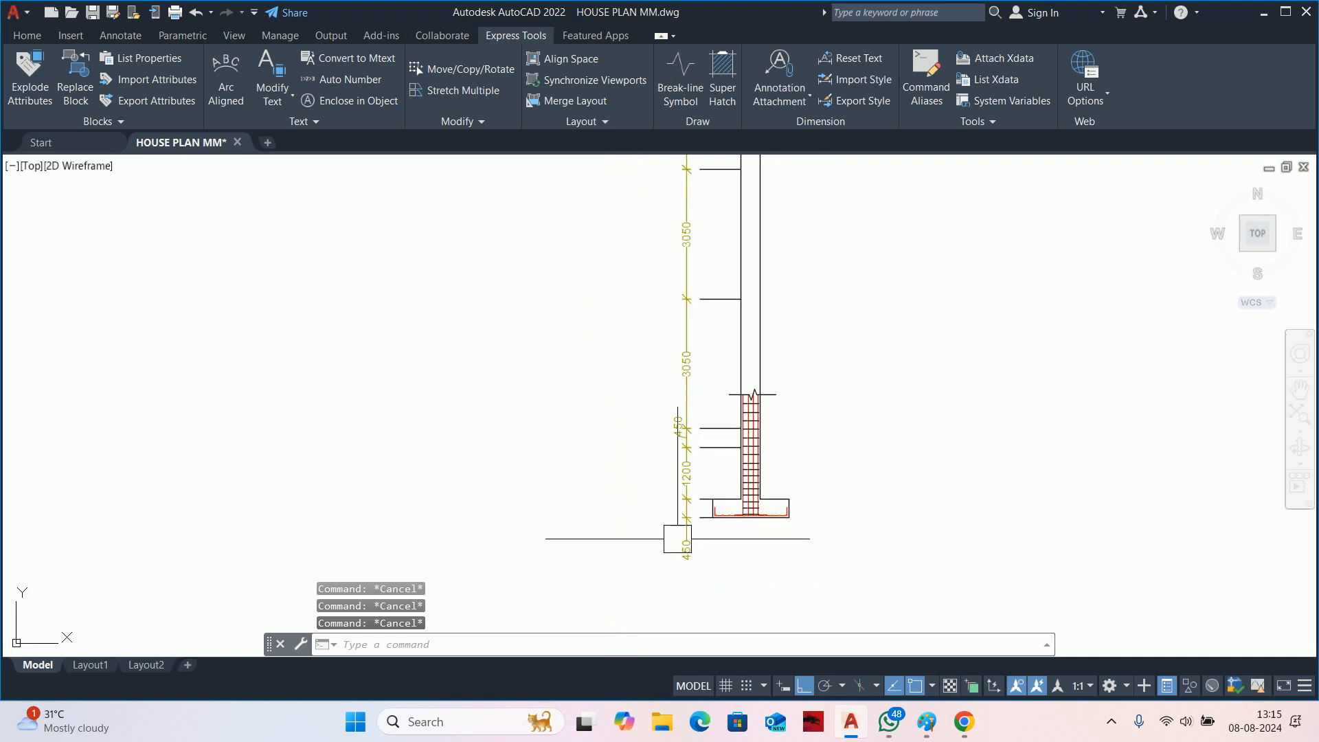
scroll(691, 532, "up", 5)
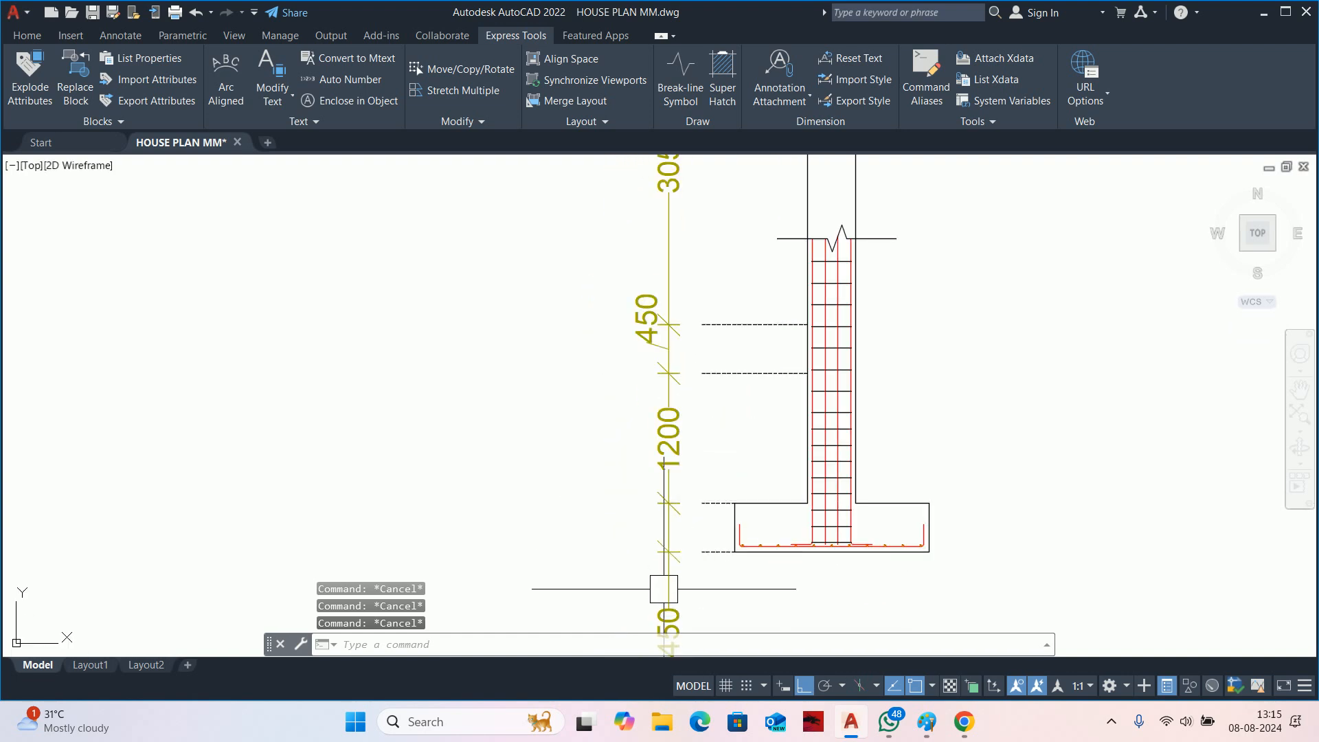
middle_click_drag(663, 615, 665, 527)
left_click(689, 566)
scroll(575, 298, "down", 5)
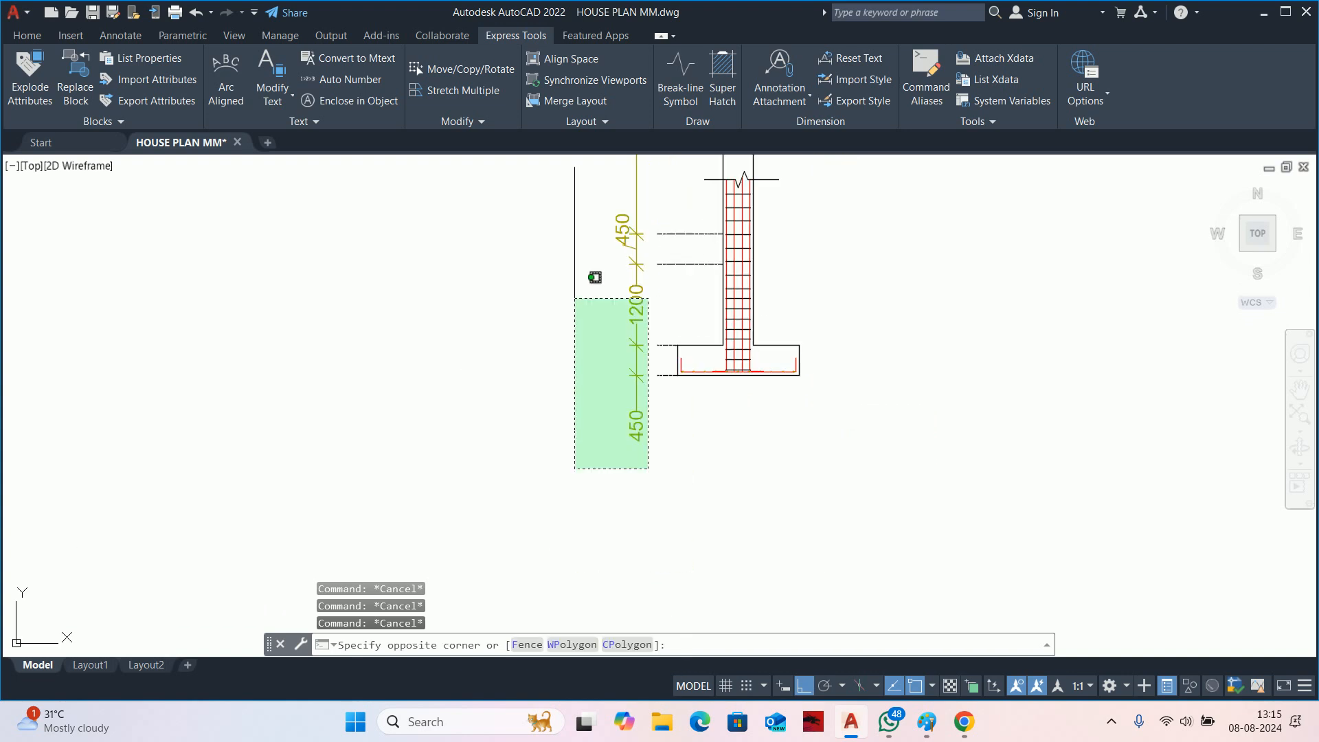
middle_click_drag(576, 191, 642, 340)
scroll(586, 462, "down", 2)
left_click(584, 258)
key("Delete")
key("Escape")
scroll(638, 561, "up", 3)
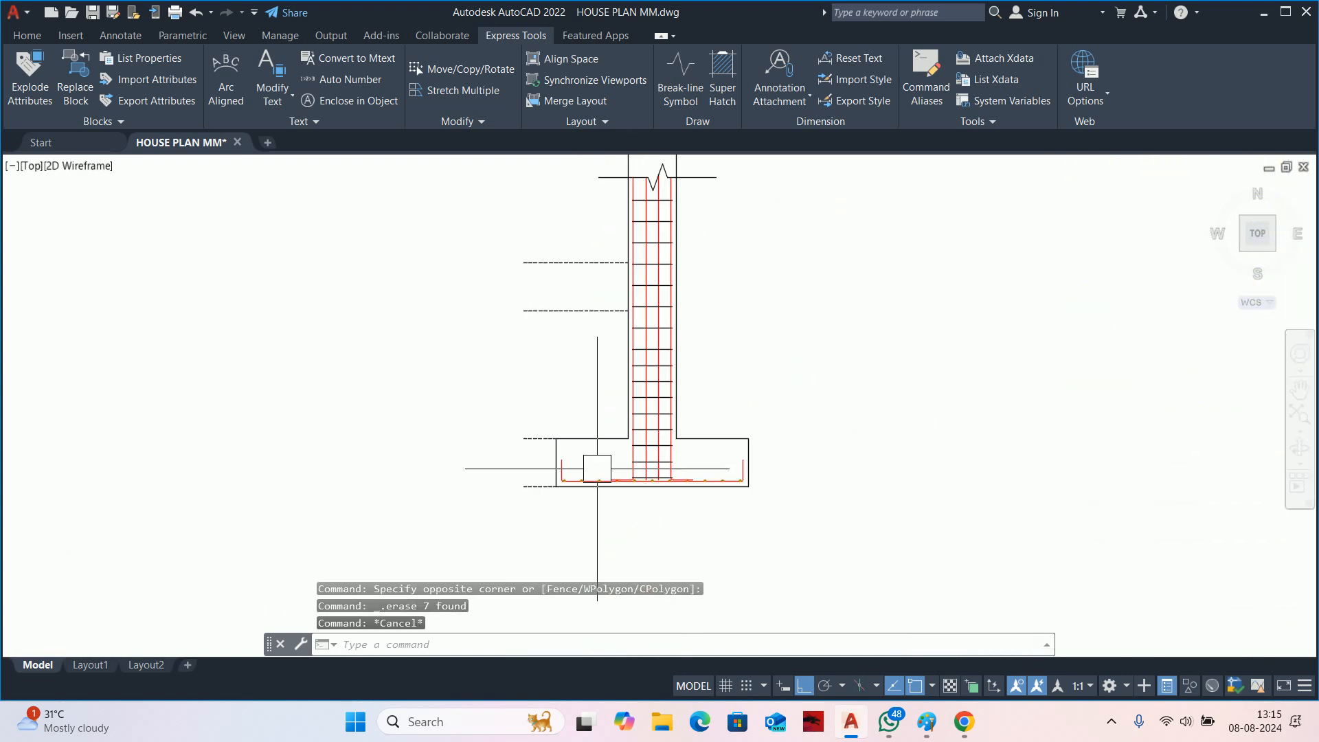
scroll(595, 449, "up", 2)
middle_click_drag(595, 449, 628, 557)
key("Escape")
scroll(626, 469, "down", 2)
key("Escape")
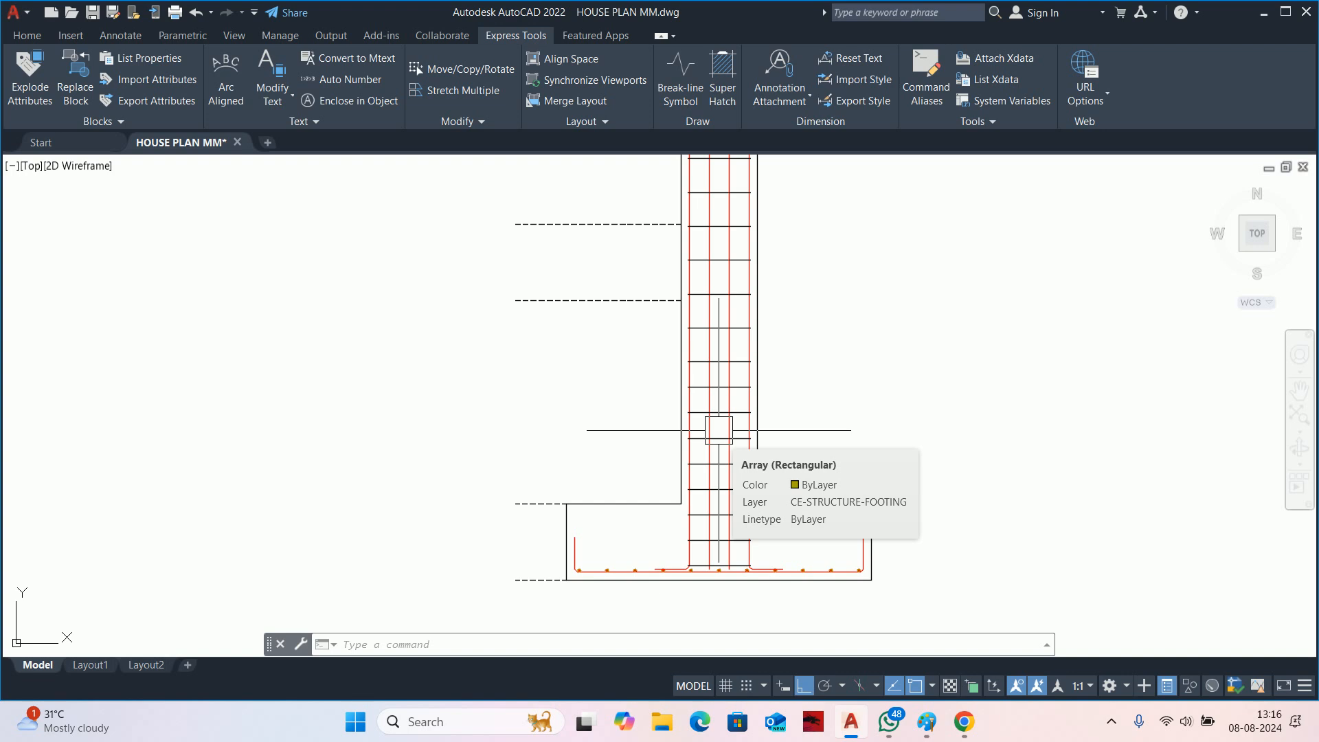
scroll(718, 430, "down", 4)
scroll(711, 446, "up", 3)
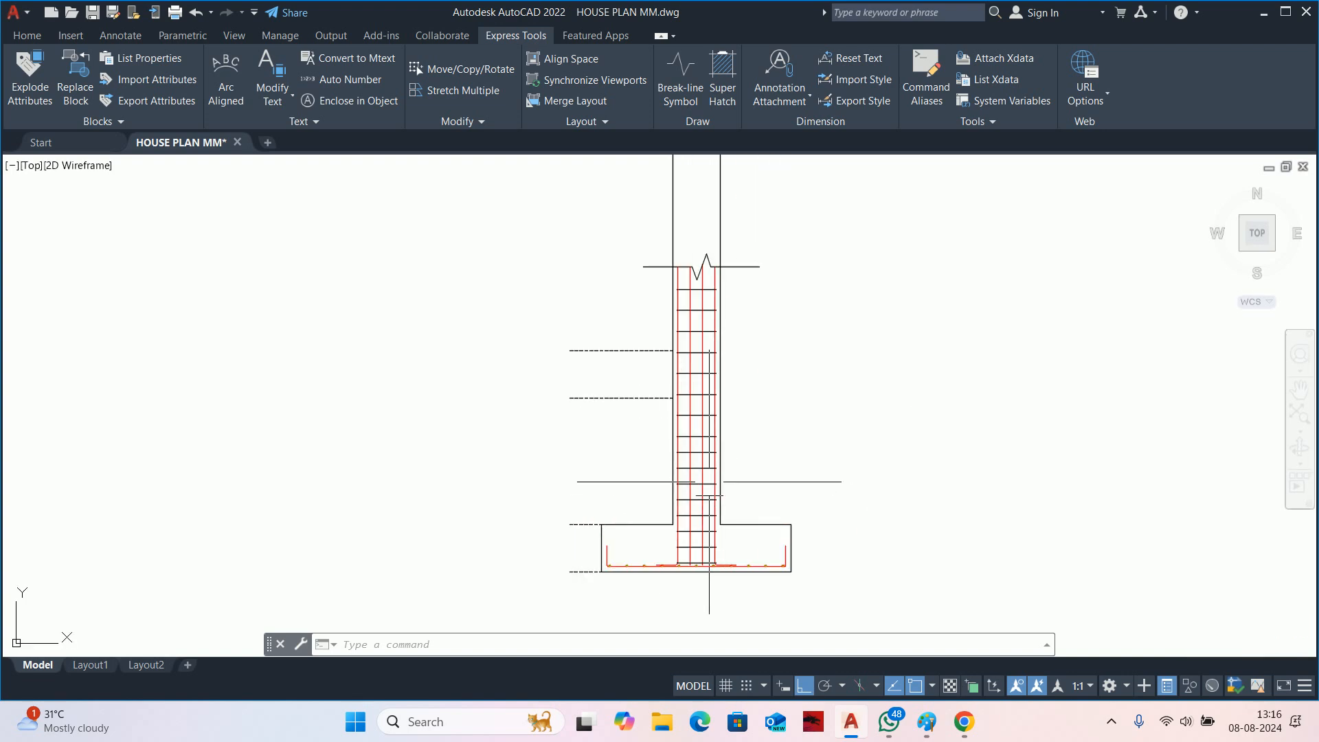
scroll(720, 478, "down", 5)
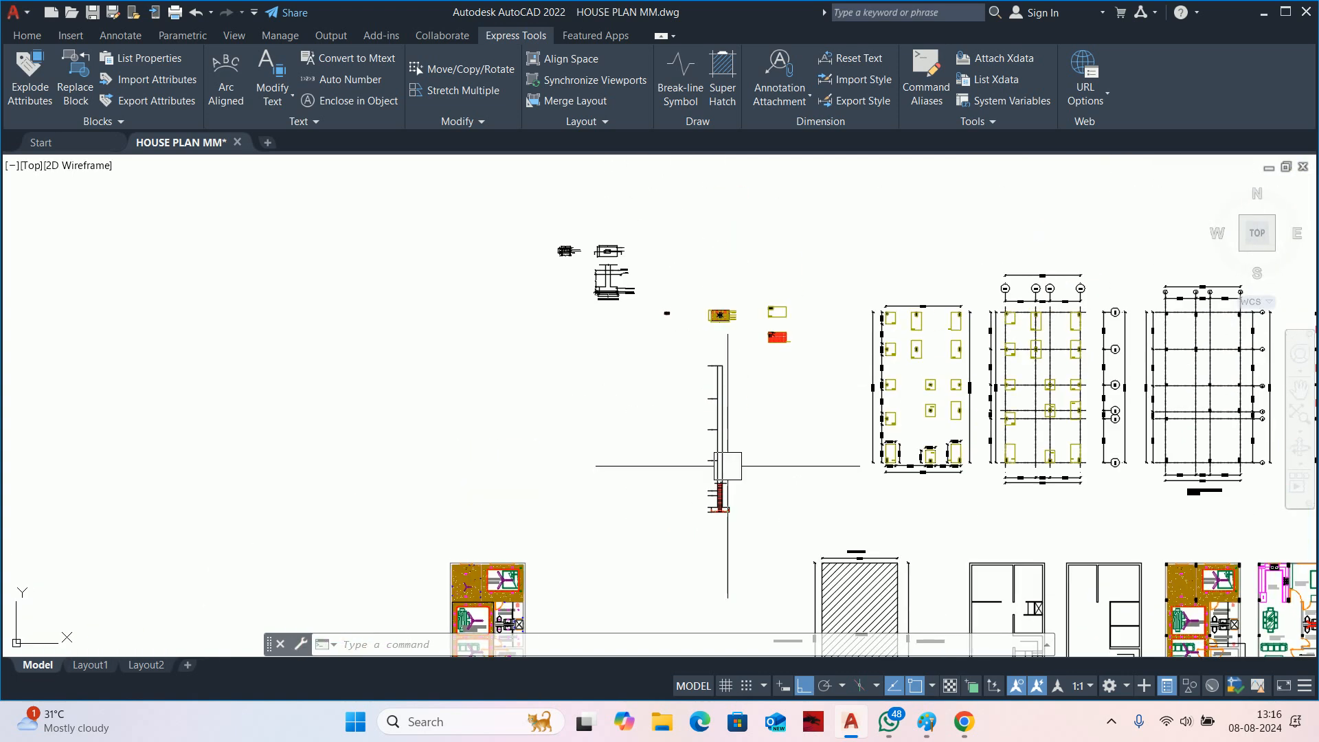
Examine the footing section from its base reinforcement up the column's full height.
scroll(739, 326, "up", 3)
scroll(689, 309, "down", 4)
scroll(669, 439, "up", 6)
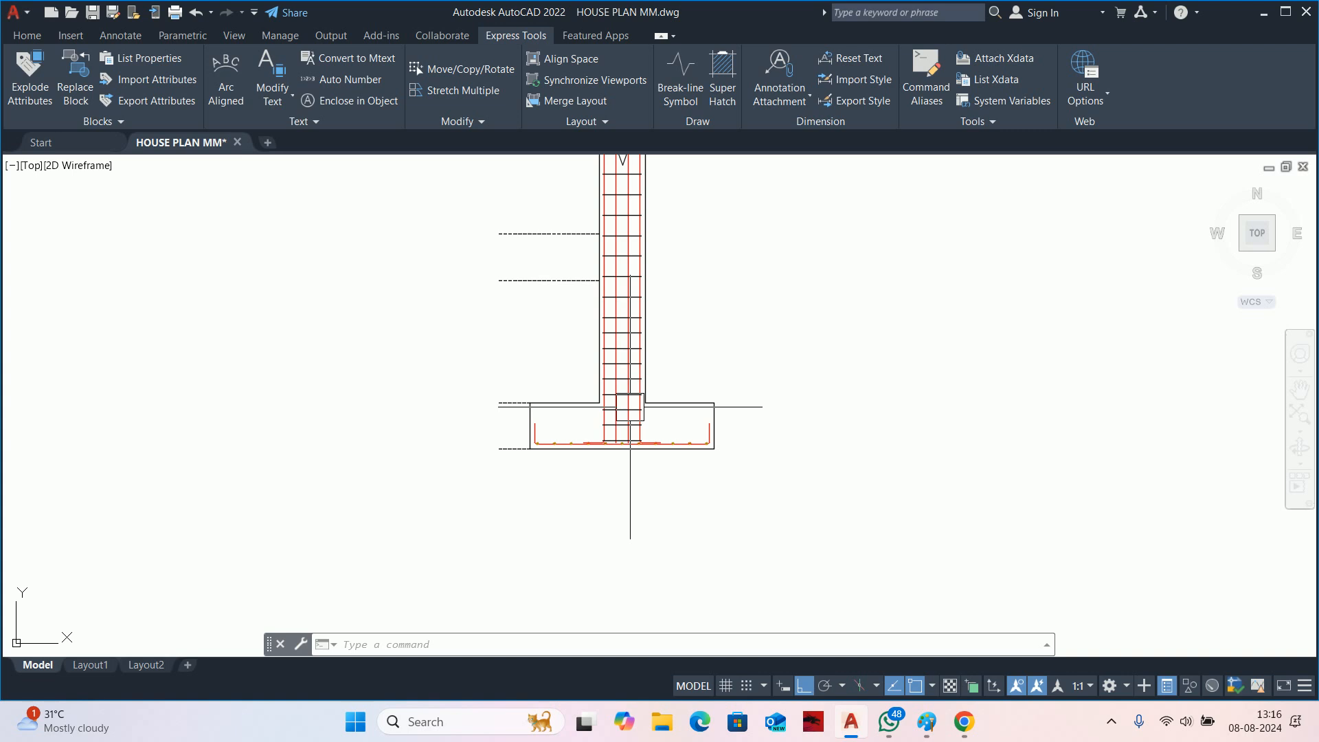
scroll(654, 443, "up", 4)
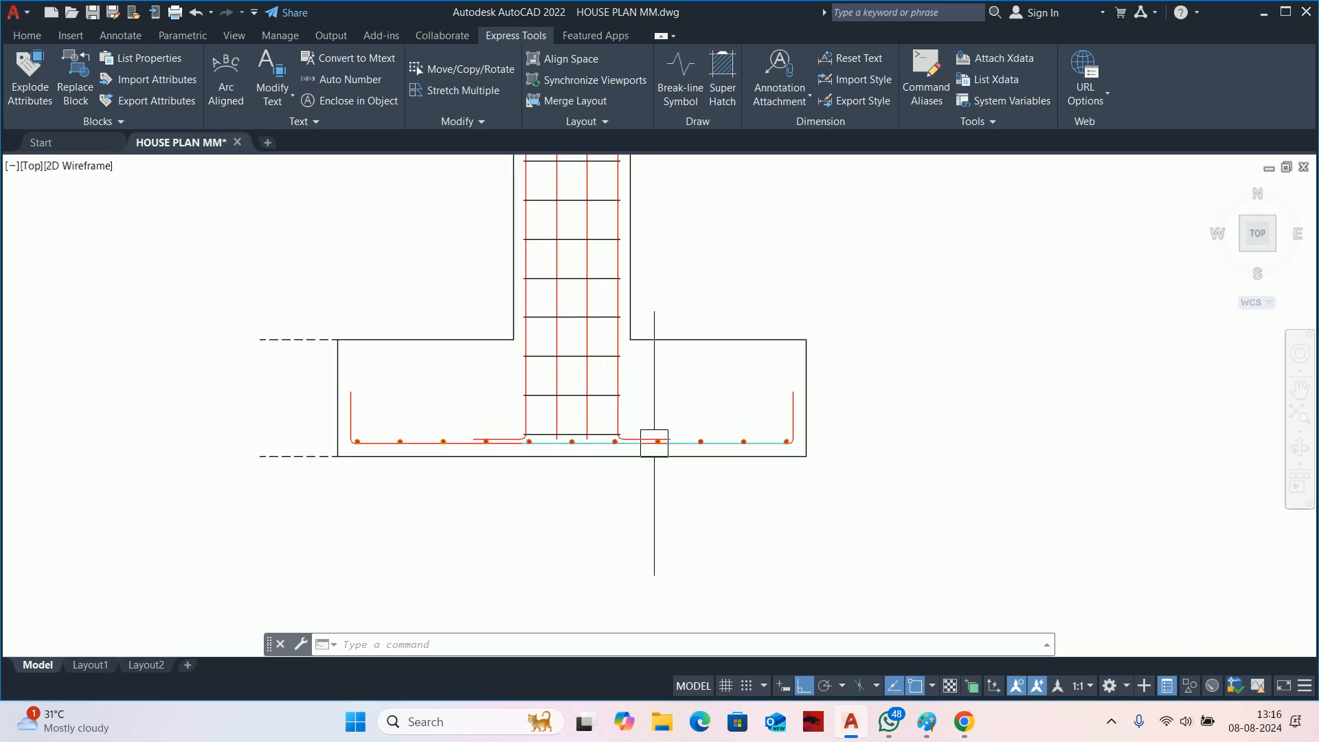
scroll(654, 443, "up", 2)
key("Escape")
key("Escape")
key("Escape")
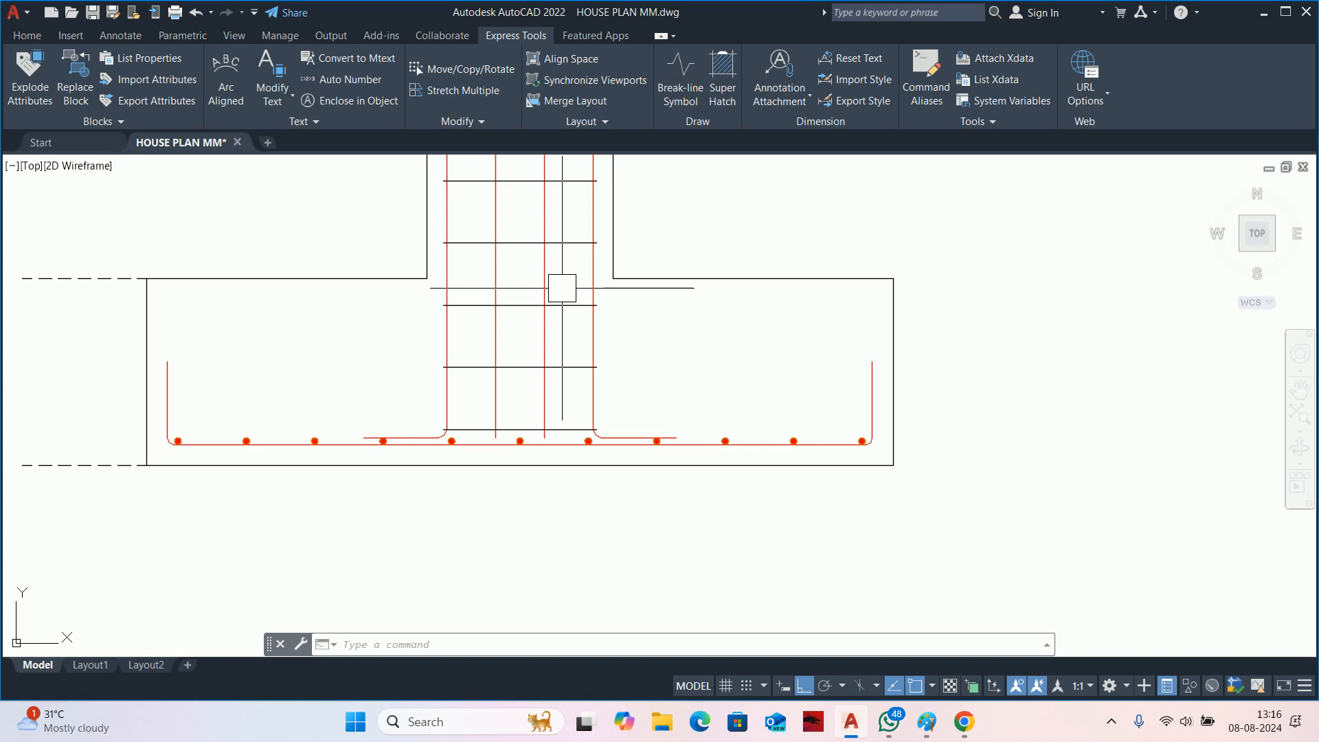
middle_click_drag(545, 373, 500, 596)
scroll(501, 596, "down", 1)
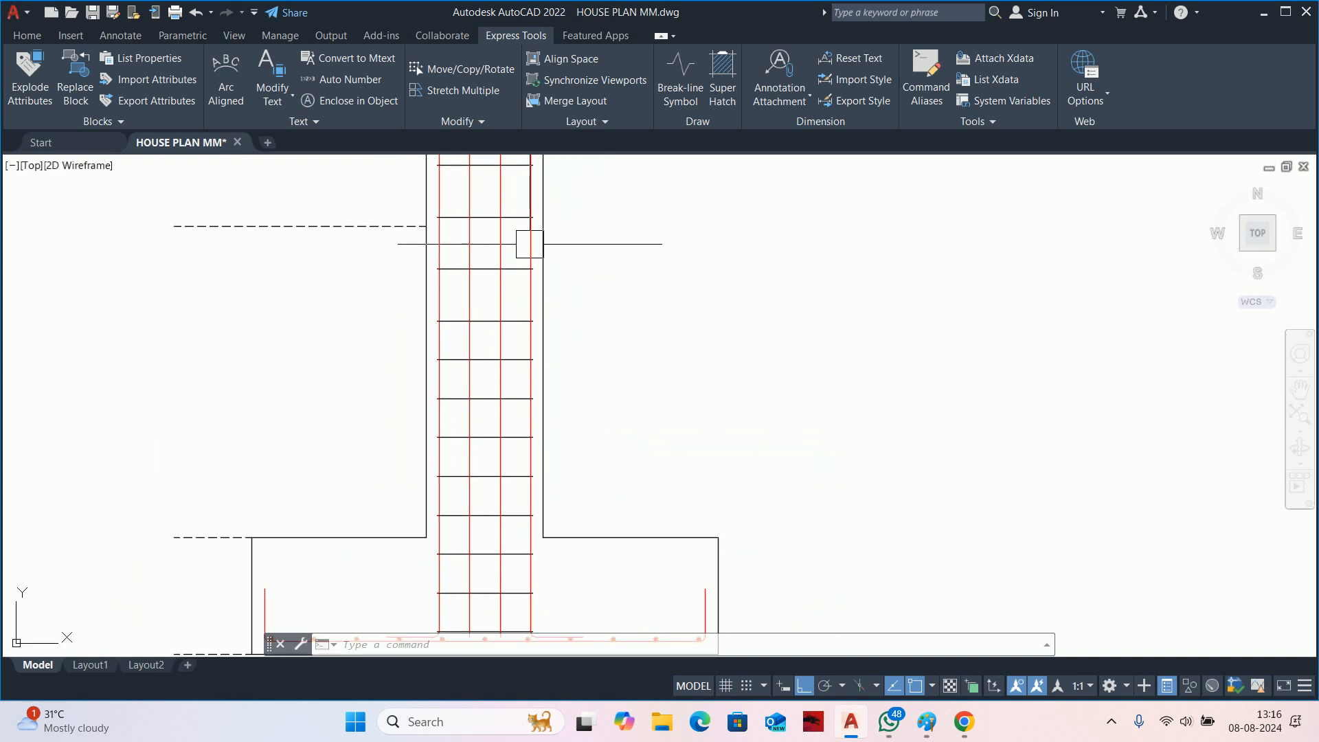
middle_click_drag(516, 243, 529, 304)
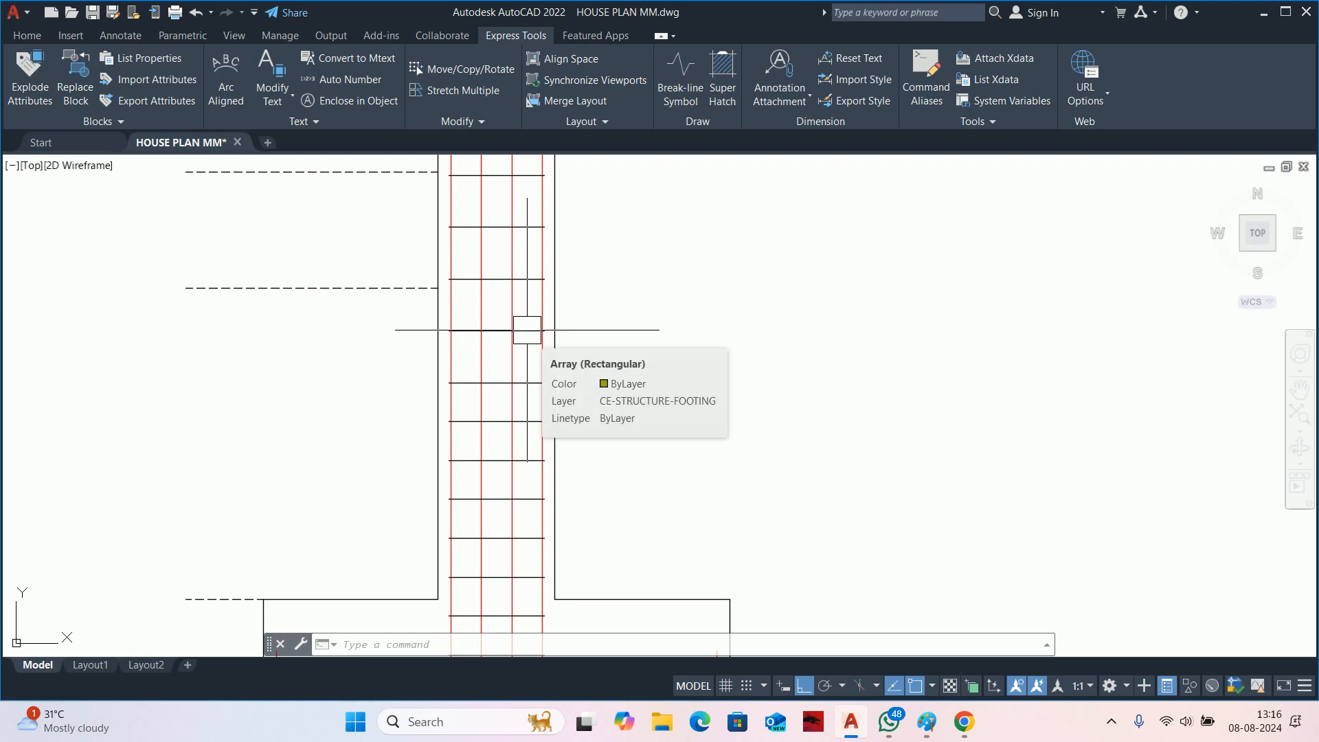
scroll(527, 329, "down", 2)
middle_click_drag(529, 318, 527, 354)
scroll(526, 347, "down", 3)
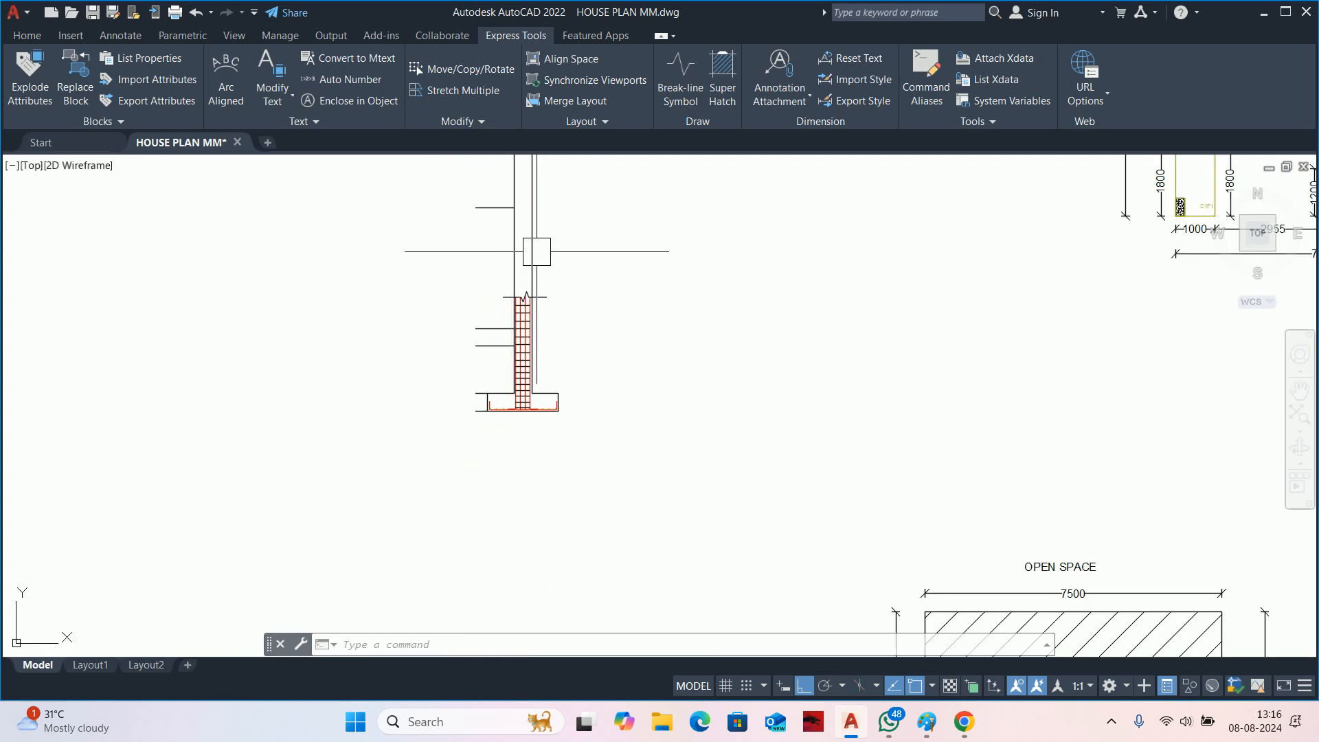
mouse_move(531, 255)
middle_mouse_down()
mouse_move(615, 303)
mouse_move(632, 406)
middle_mouse_up()
scroll(615, 302, "down", 3)
Copy the full-height footing and column section with its level lines horizontally to the left of the original.
type("co")
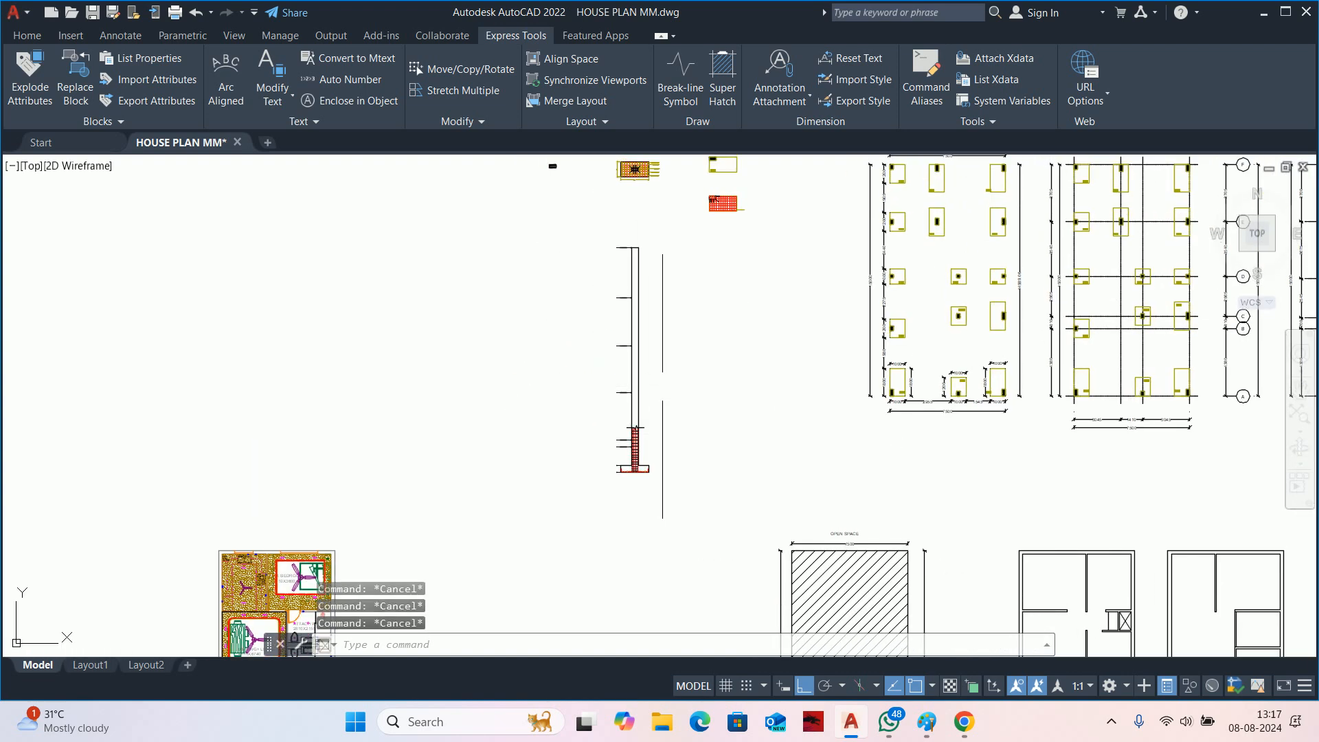
key("Return")
left_click(570, 229)
left_click(701, 471)
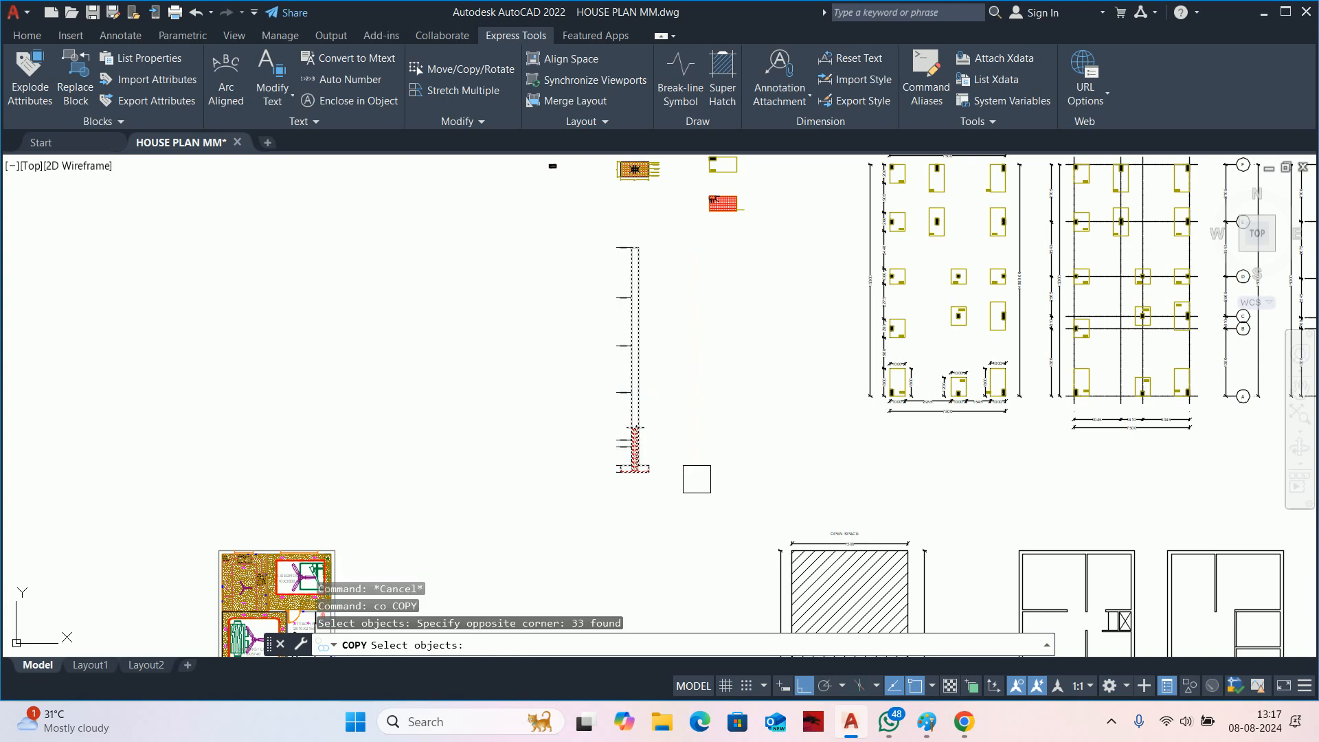
key("Return")
left_click(642, 472)
left_click(490, 395)
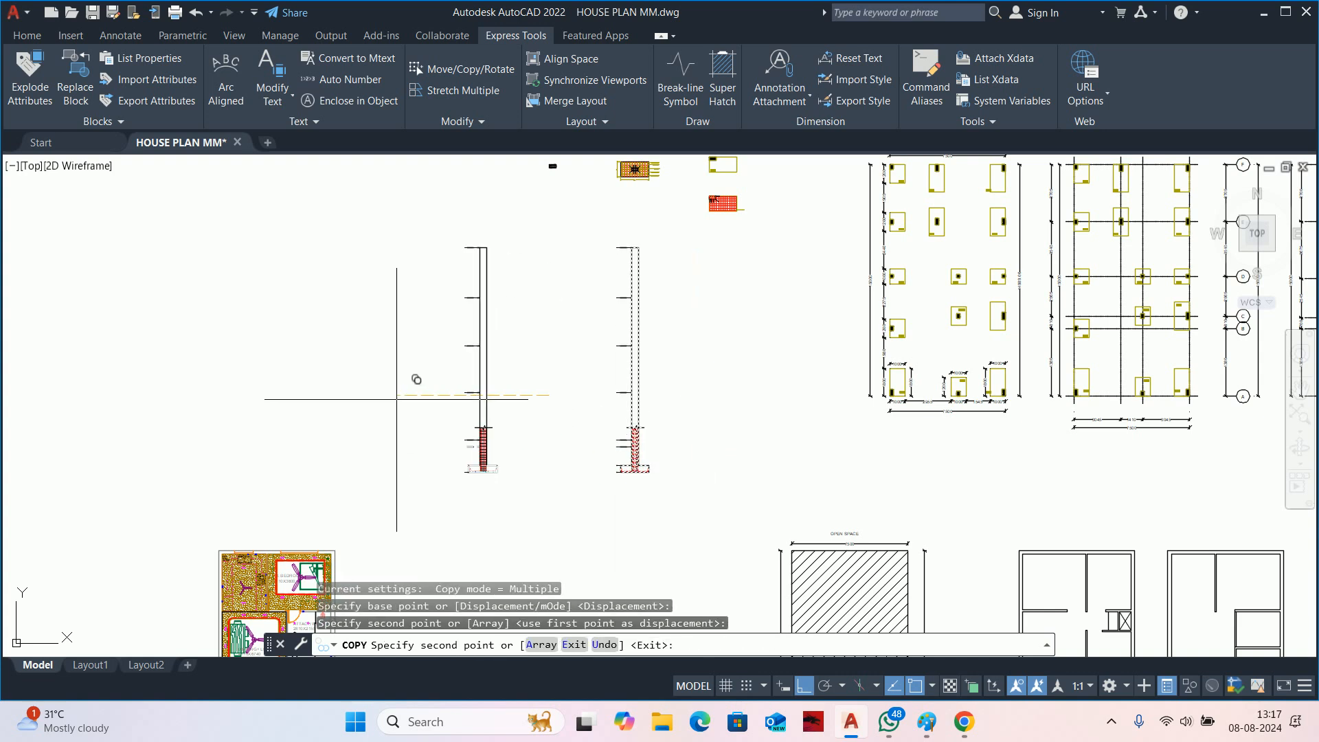
key("Escape")
key("Escape")
key("Escape")
Trim the original section's column outlines above the break line.
scroll(630, 399, "up", 2)
scroll(660, 454, "up", 5)
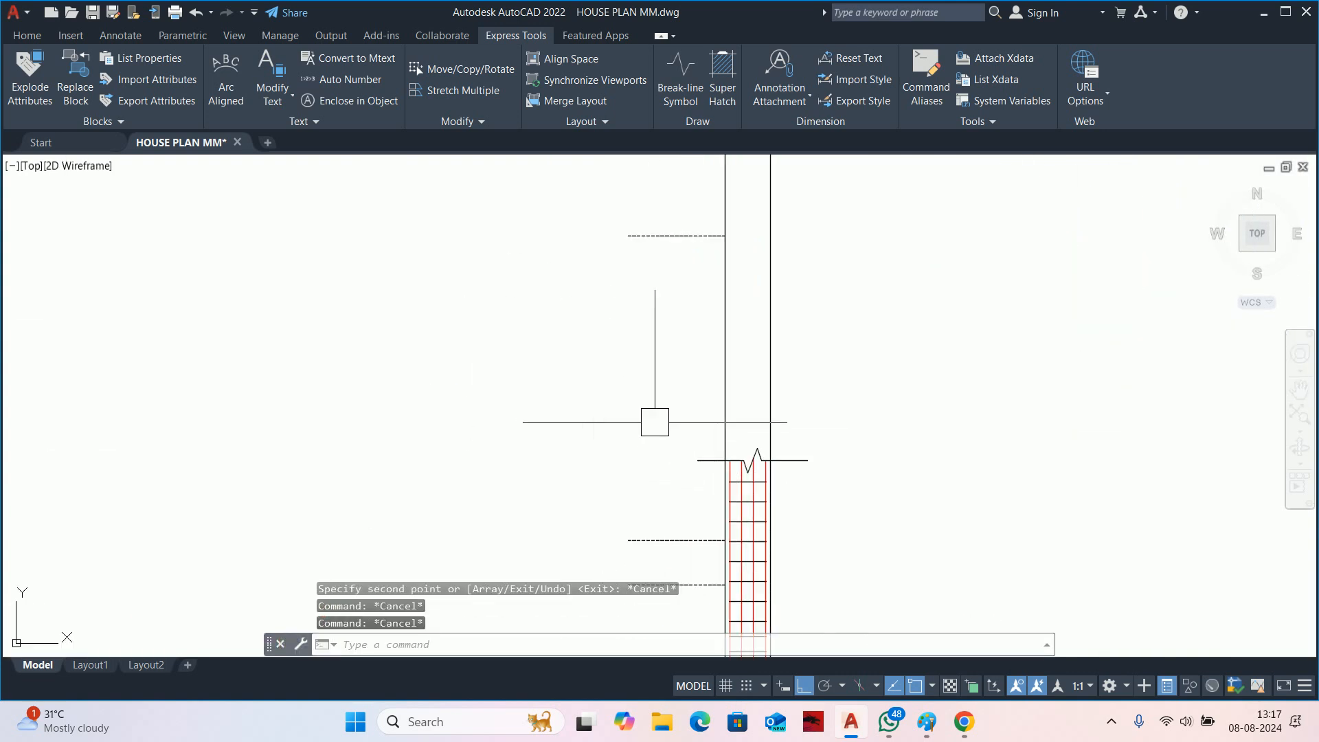
type("tr")
key("Return")
scroll(741, 414, "up", 2)
left_click(866, 442)
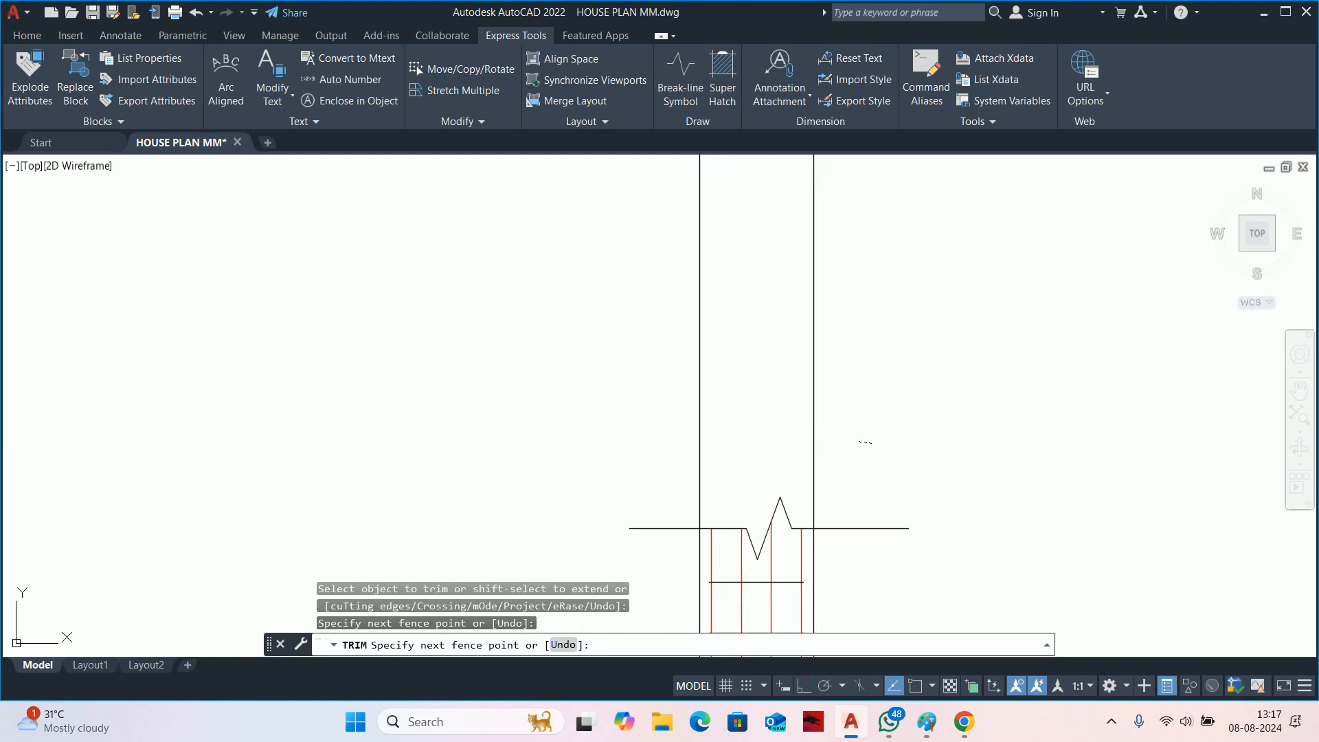
left_click(622, 415)
key("Escape")
key("Escape")
key("Escape")
Delete the leftover level lines above the break line of the shortened column section.
scroll(687, 405, "down", 6)
middle_click_drag(695, 405, 676, 493)
left_click(726, 432)
scroll(645, 335, "down", 2)
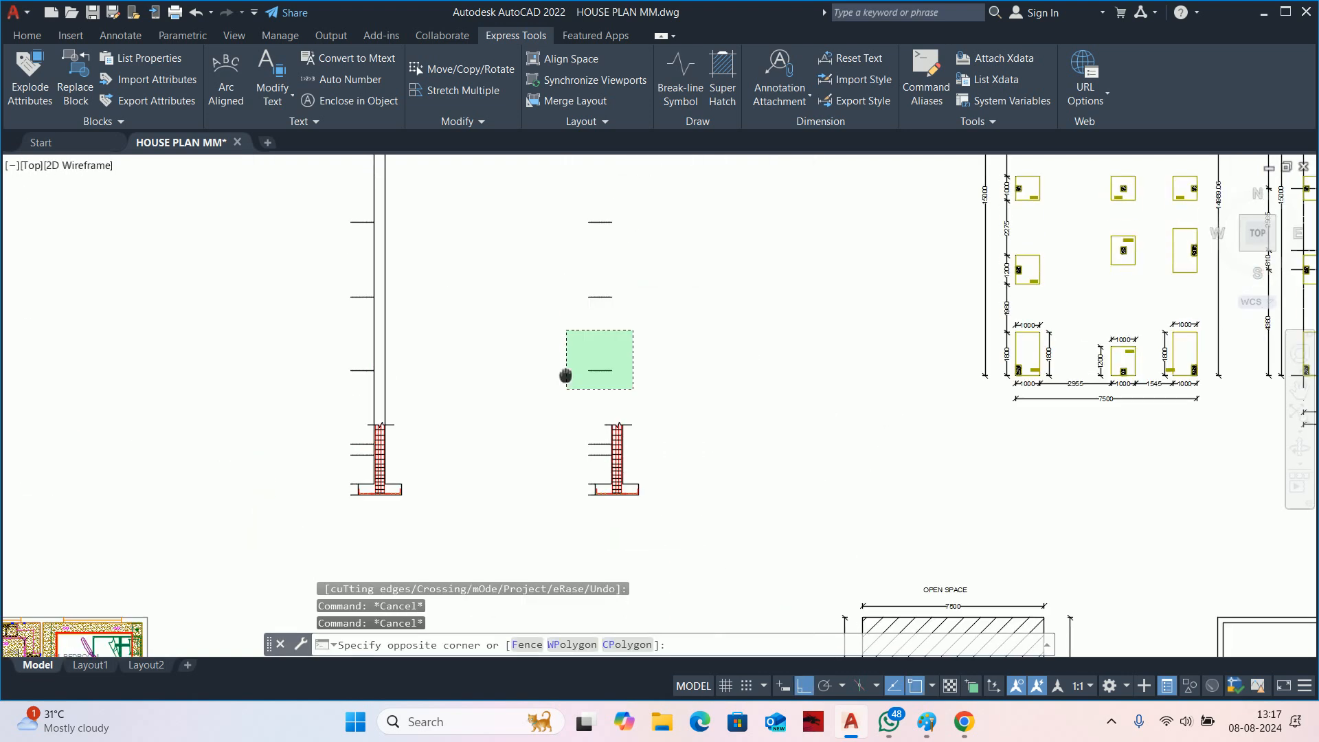
left_click(526, 193)
key("Delete")
Move the shortened footing and column section straight up to just below the reinforced footing plan.
scroll(560, 384, "down", 2)
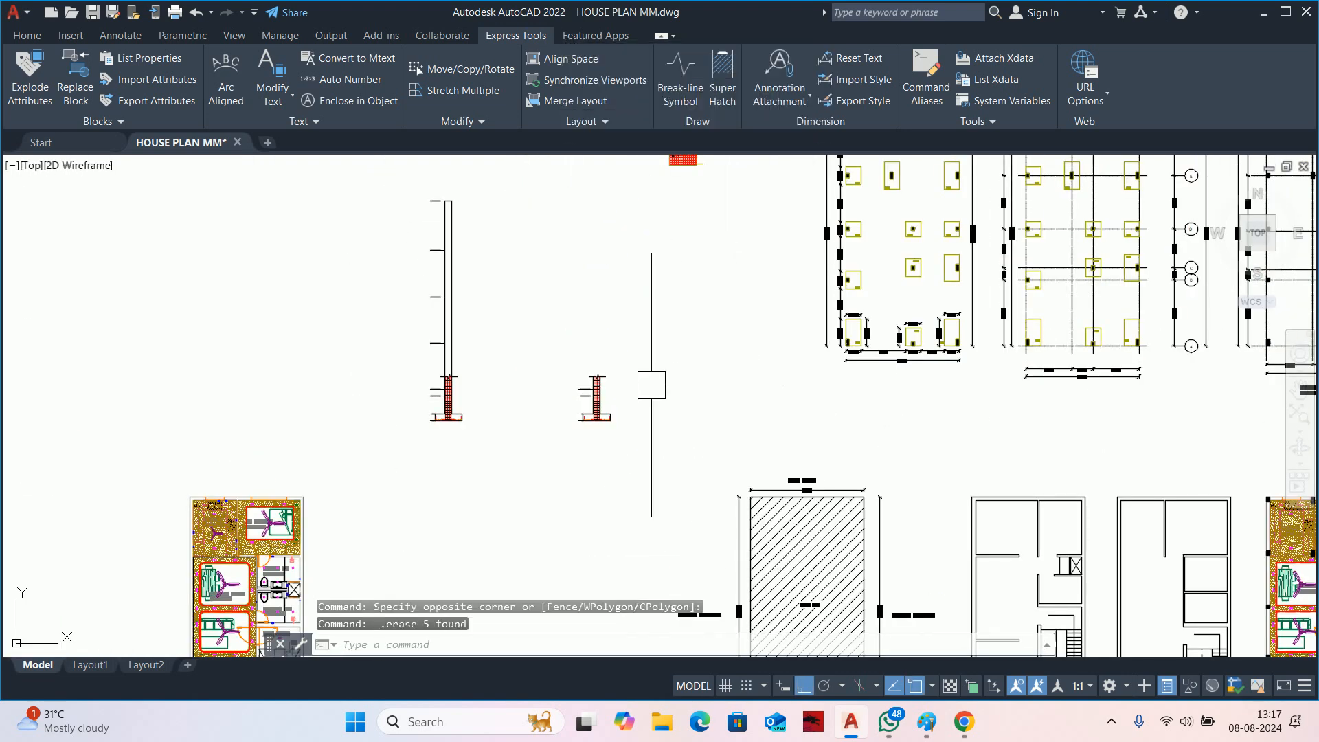
type("m")
key("Return")
left_click(524, 350)
left_click(639, 450)
key("Return")
left_click(564, 306)
middle_click_drag(537, 239, 543, 550)
scroll(533, 402, "up", 2)
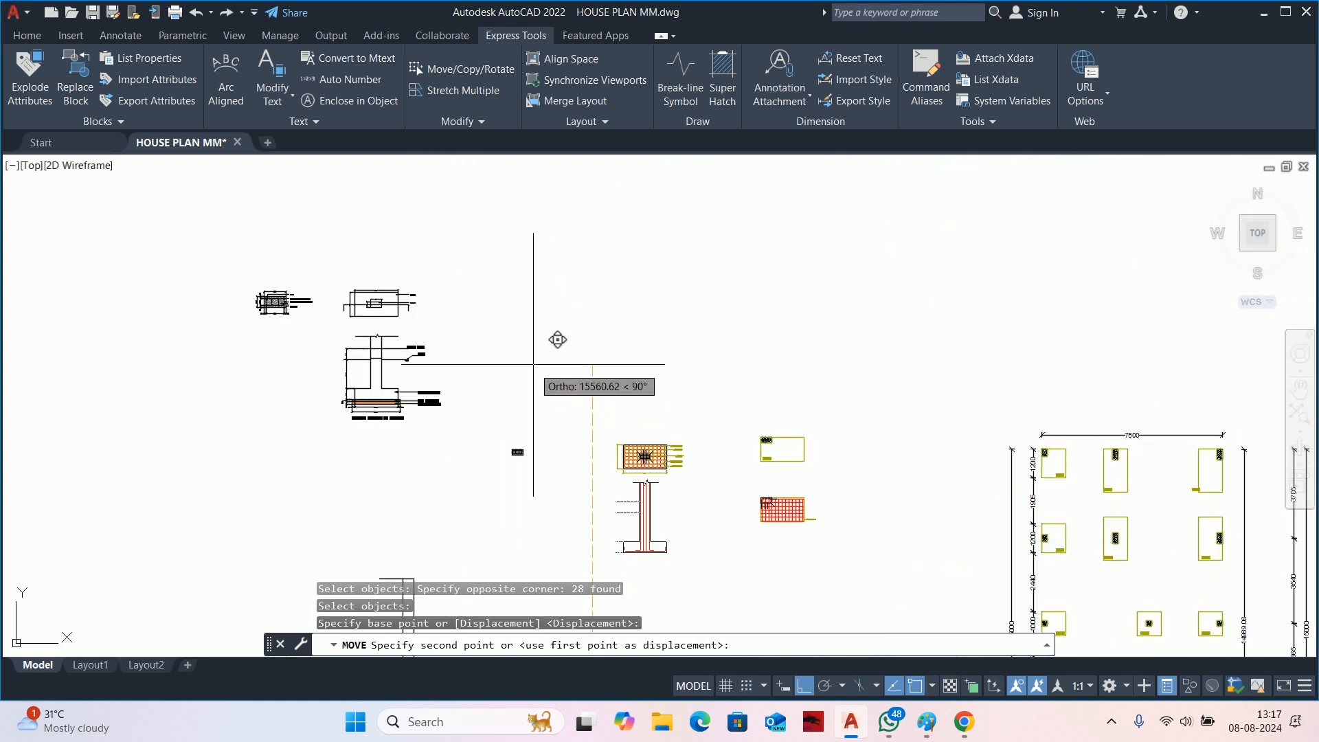
key("Escape")
key("Escape")
key("Escape")
scroll(627, 450, "up", 4)
type("c")
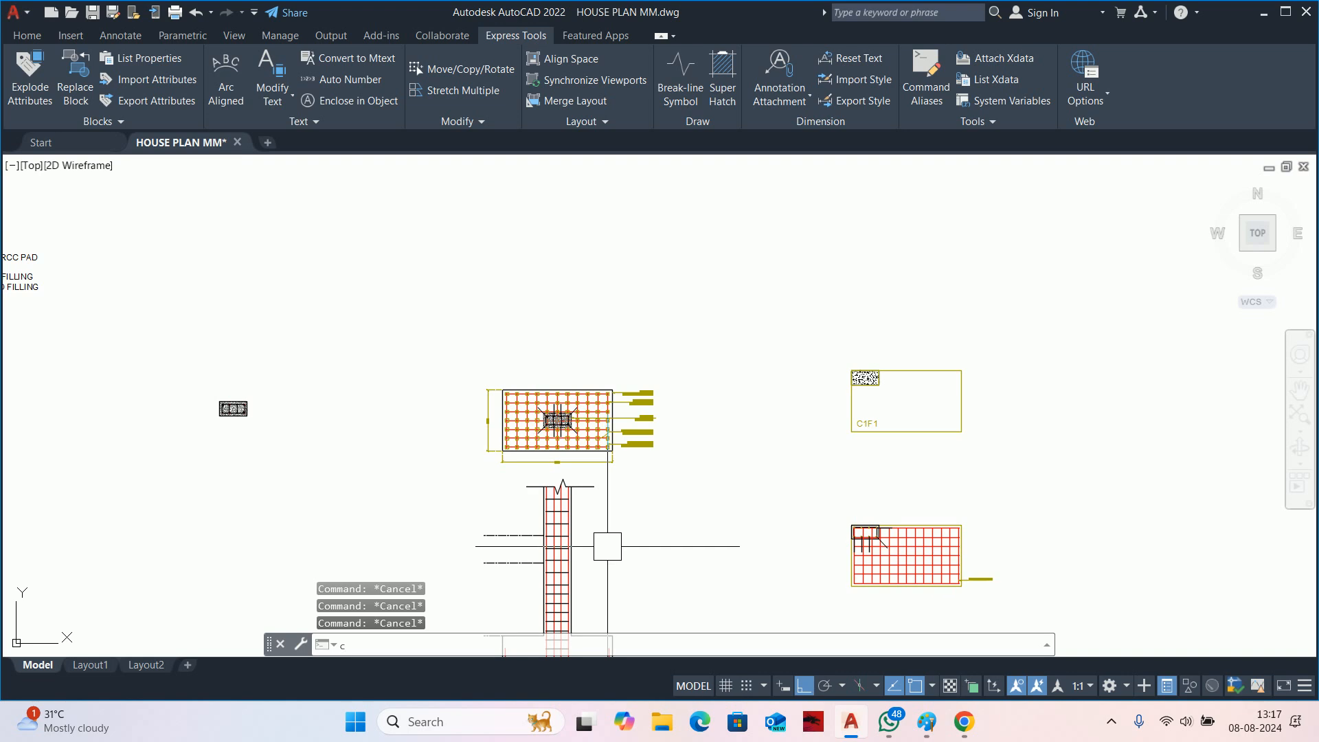
type("o")
key("Return")
scroll(622, 443, "up", 6)
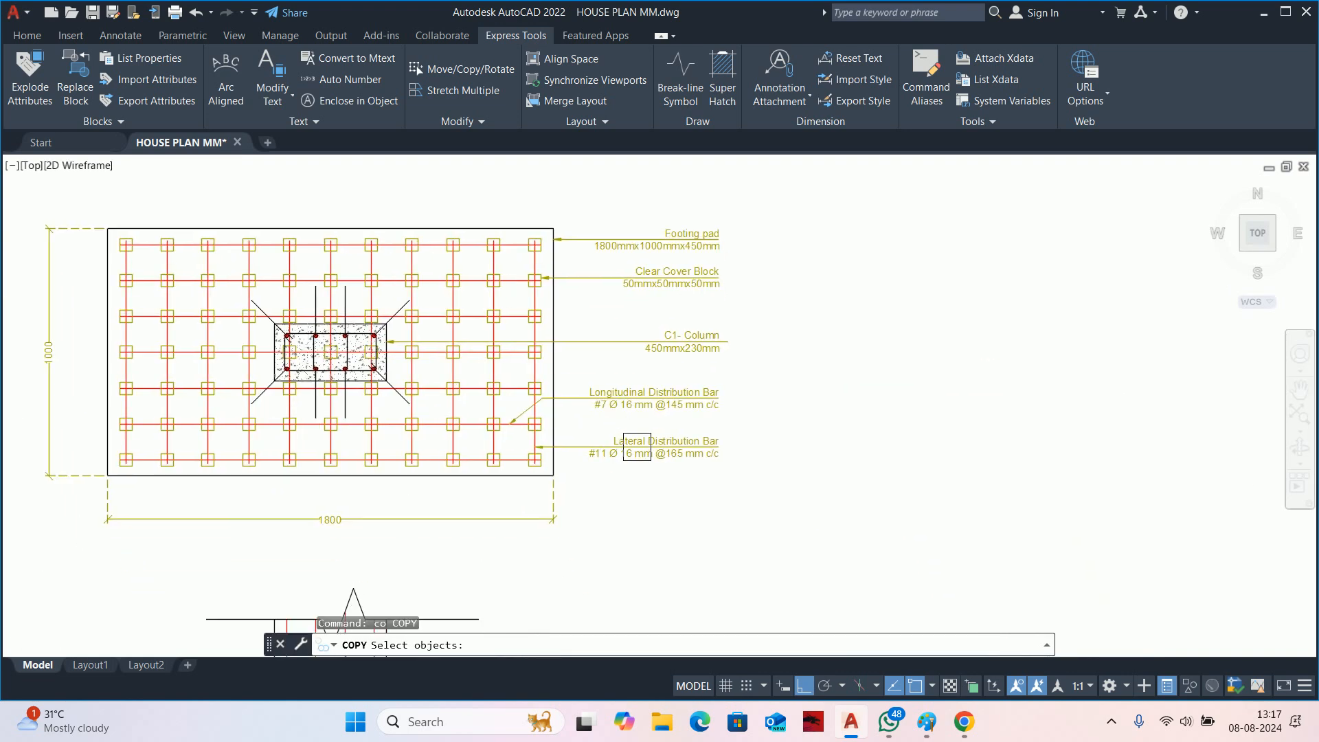
scroll(637, 447, "up", 4)
left_click(629, 337)
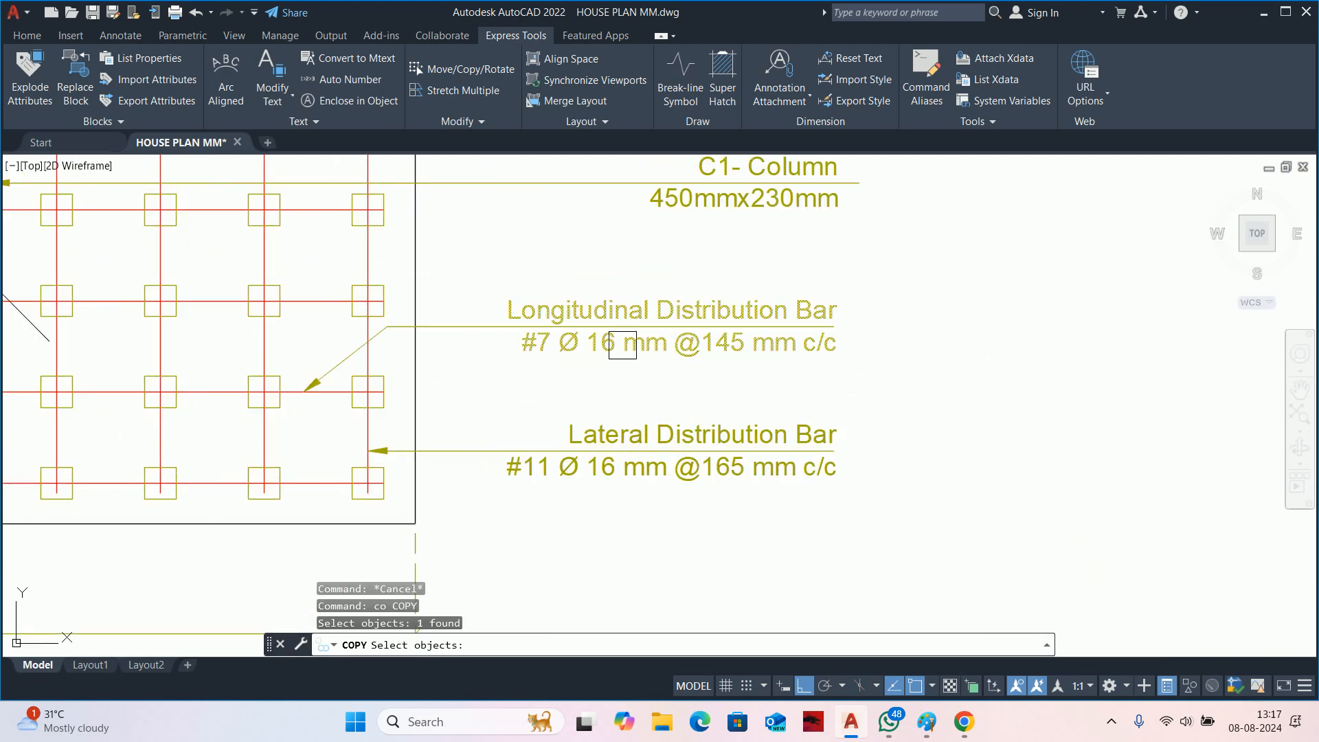
key("Return")
key("Escape")
key("Escape")
key("Escape")
Draw a horizontal leader from the footing bar's upturned right end outward to line up with the plan's labels.
scroll(522, 364, "down", 8)
middle_click_drag(528, 395, 529, 213)
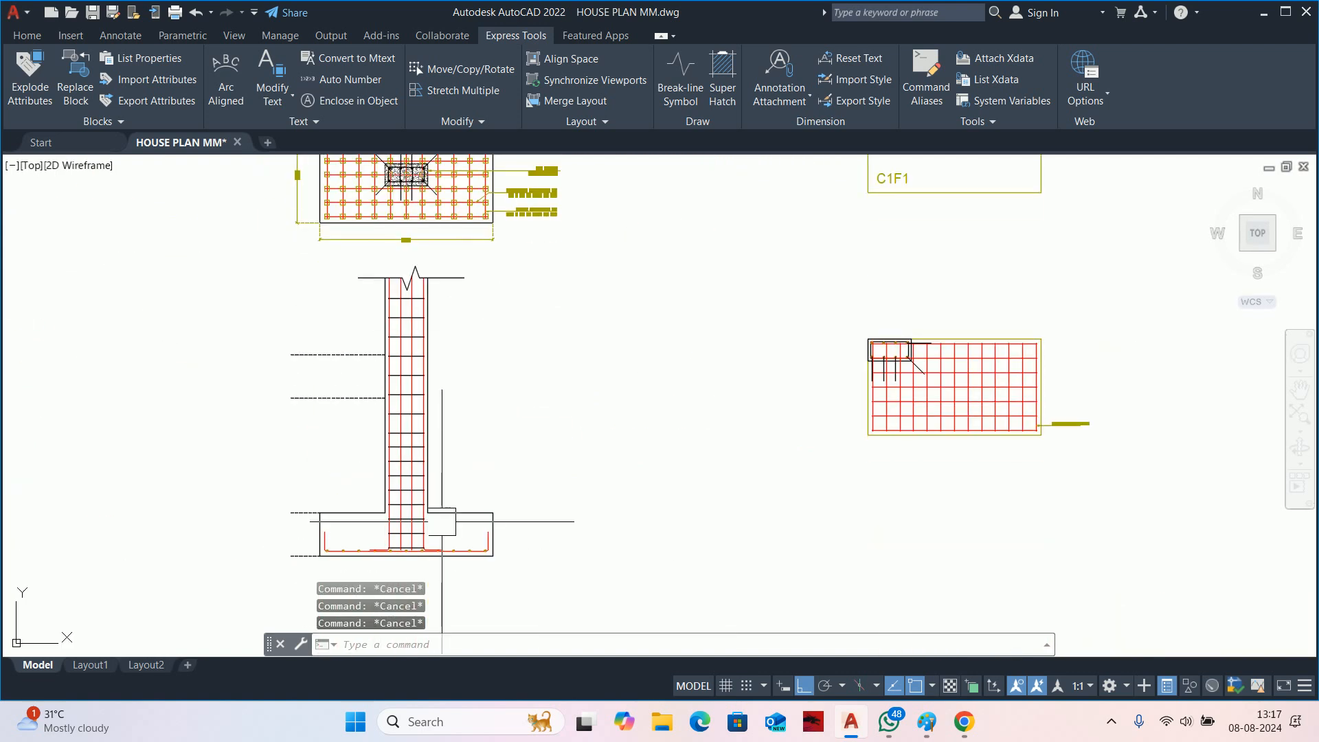
scroll(380, 451, "up", 2)
scroll(380, 452, "up", 6)
key("Return")
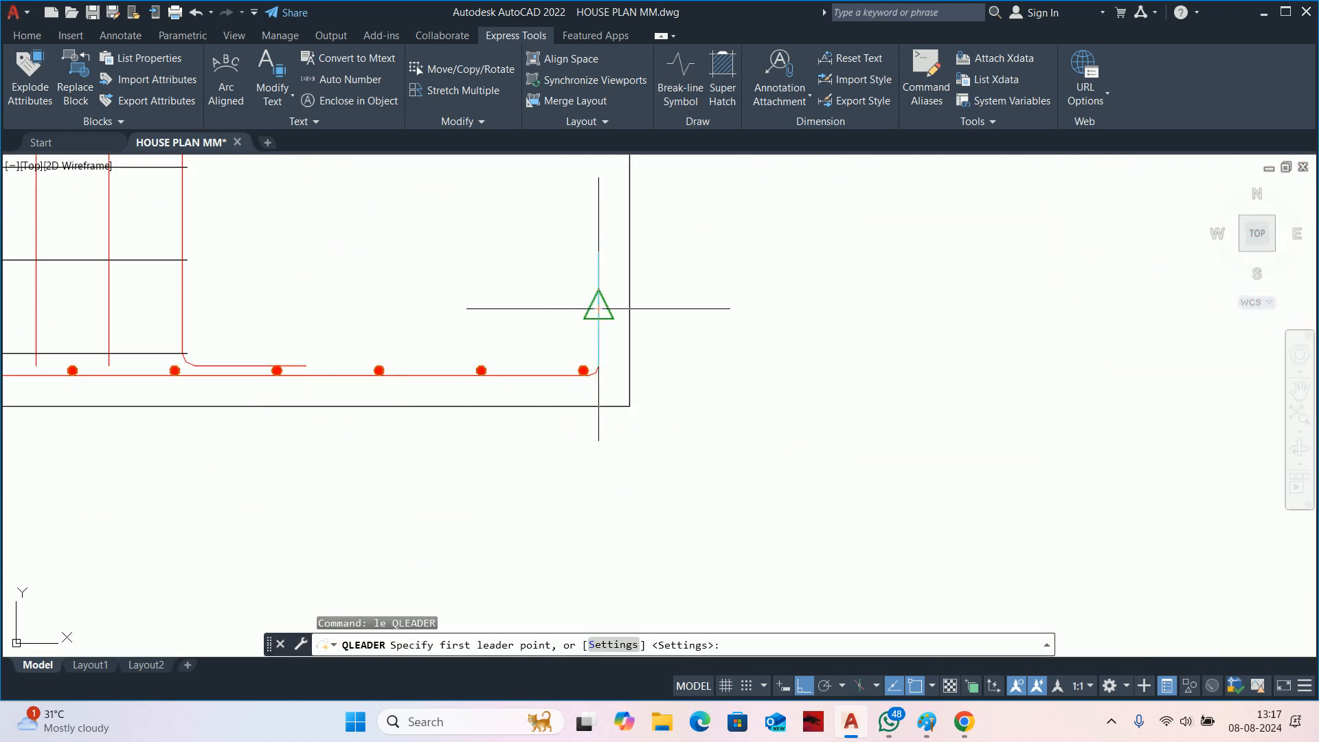
left_click(597, 307)
scroll(865, 307, "down", 2)
middle_click_drag(865, 307, 649, 371)
scroll(650, 376, "down", 6)
scroll(686, 381, "down", 3)
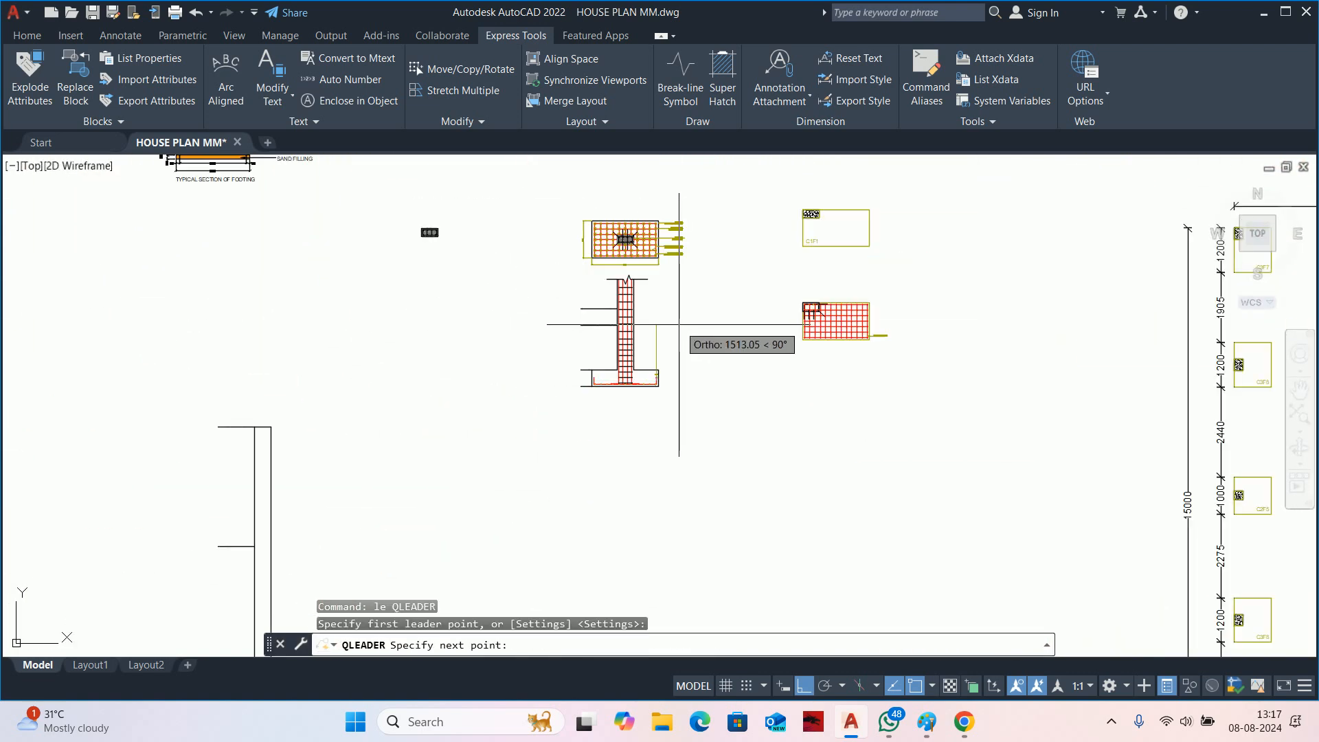
scroll(678, 349, "up", 3)
scroll(678, 348, "down", 2)
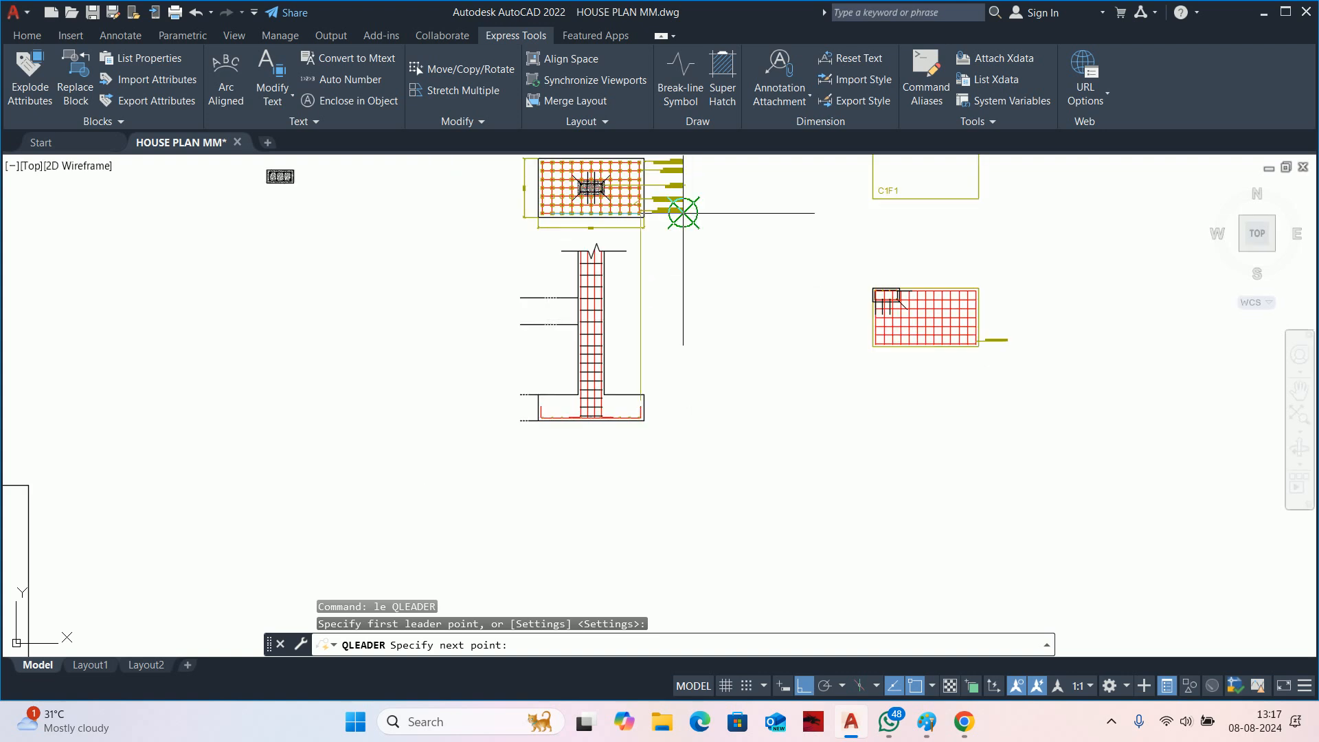
left_click(684, 432)
key("Escape")
key("Escape")
Match the new section leader's properties to a leader on the footing plan.
type("ma")
key("Return")
scroll(661, 219, "up", 3)
middle_click_drag(661, 219, 660, 379)
scroll(580, 341, "up", 2)
left_click(624, 354)
scroll(625, 361, "down", 2)
middle_click_drag(683, 508, 735, 184)
scroll(734, 184, "down", 2)
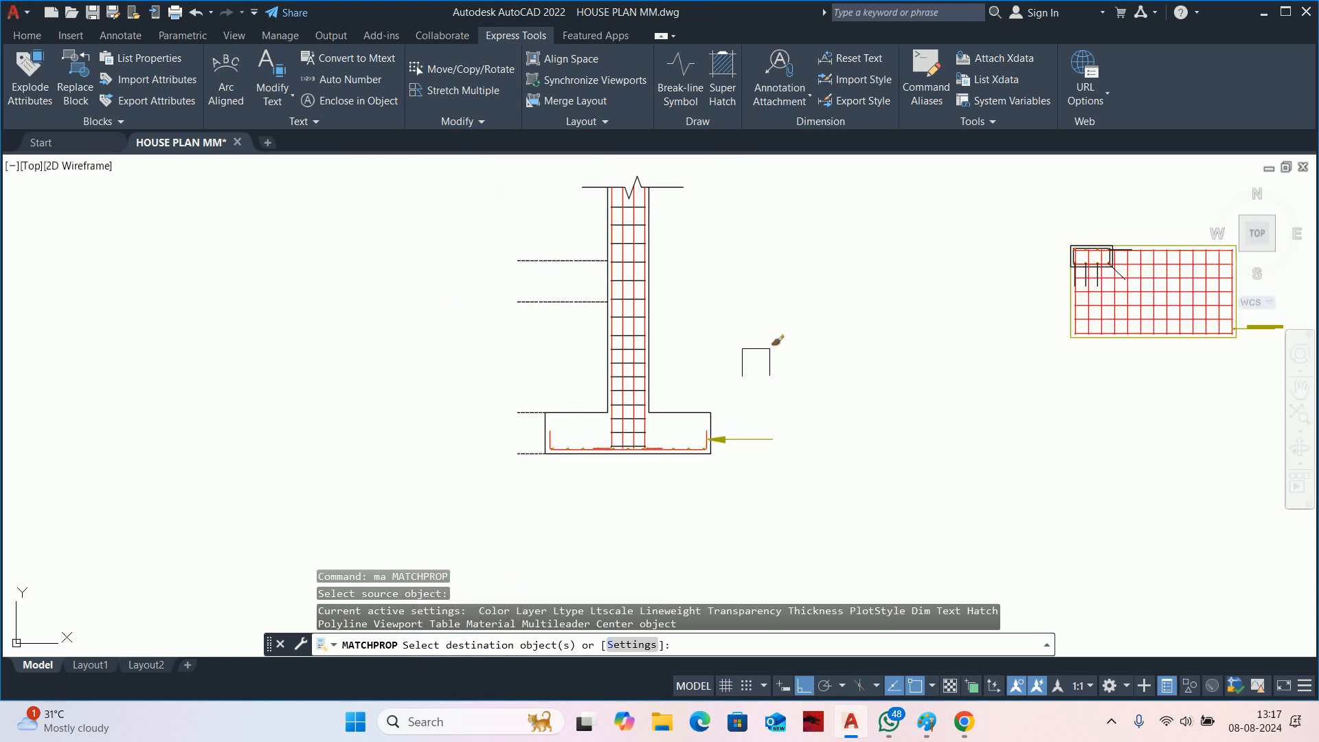
left_click(754, 438)
key("Return")
key("Escape")
scroll(720, 436, "up", 2)
key("Escape")
middle_click_drag(638, 456, 811, 436)
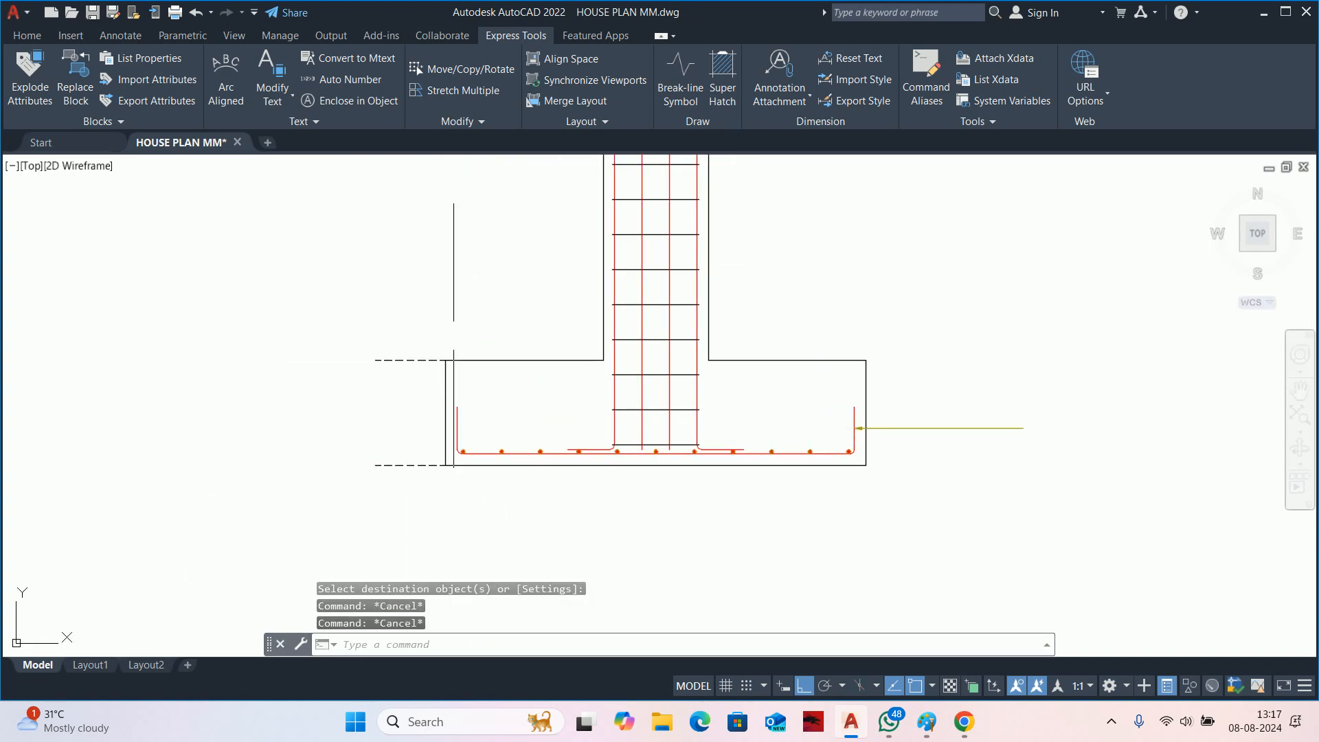
Delete the four dashed level lines left of the shortened footing and column section.
scroll(486, 399, "down", 3)
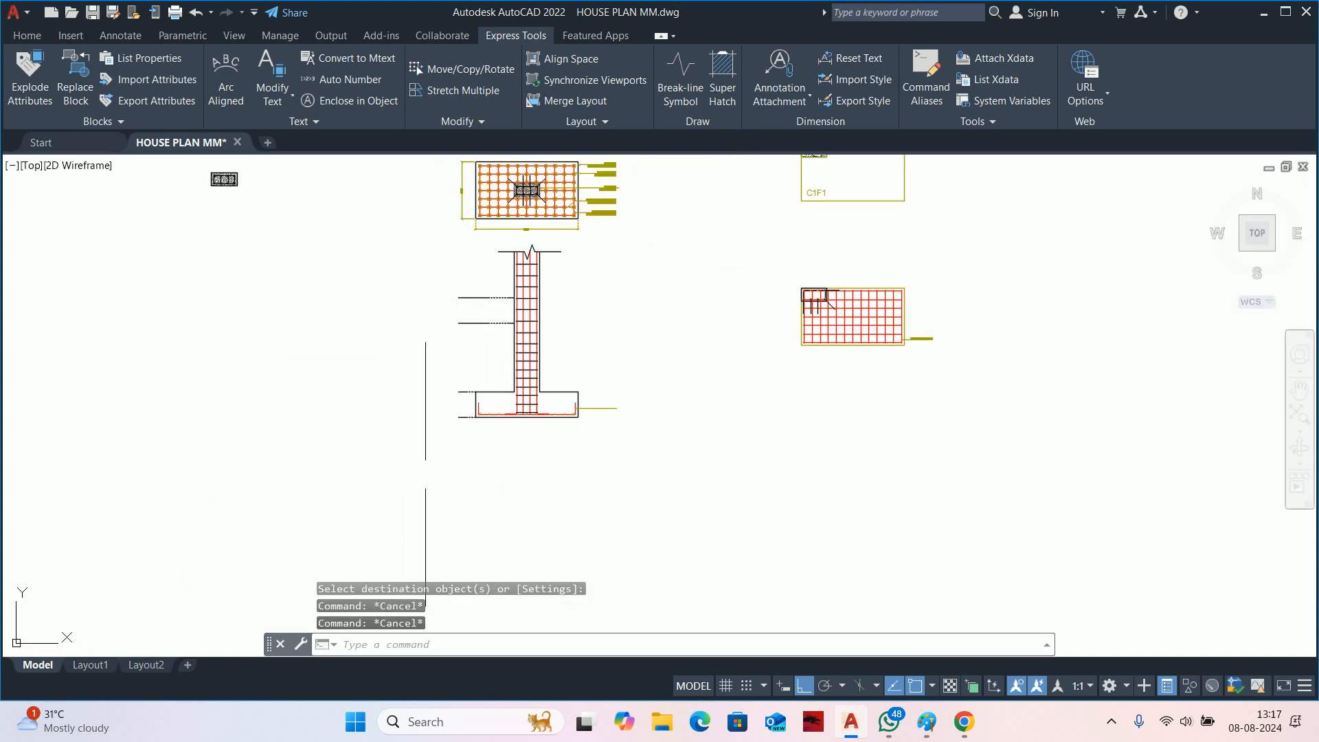
middle_click_drag(430, 471, 1003, 496)
scroll(612, 371, "down", 2)
scroll(733, 351, "up", 5)
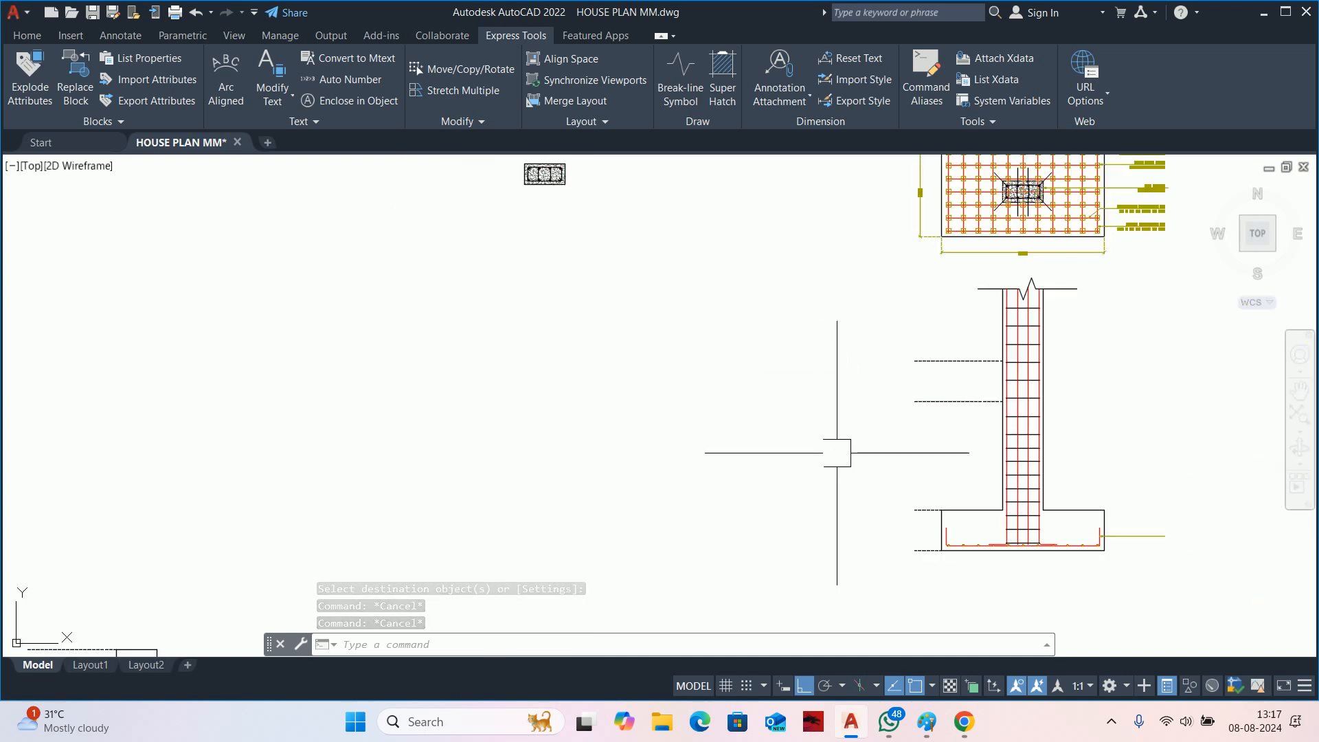
left_click(942, 598)
left_click(838, 184)
scroll(544, 311, "down", 4)
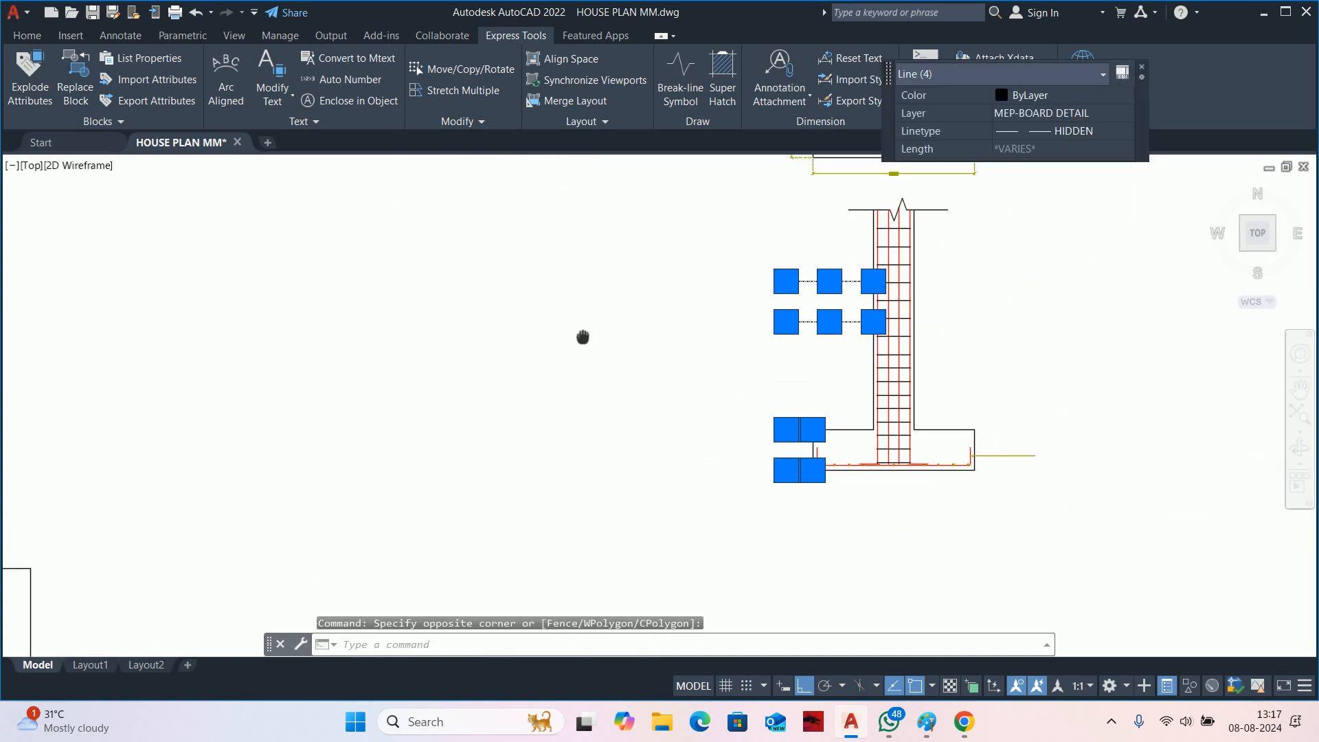
key("Delete")
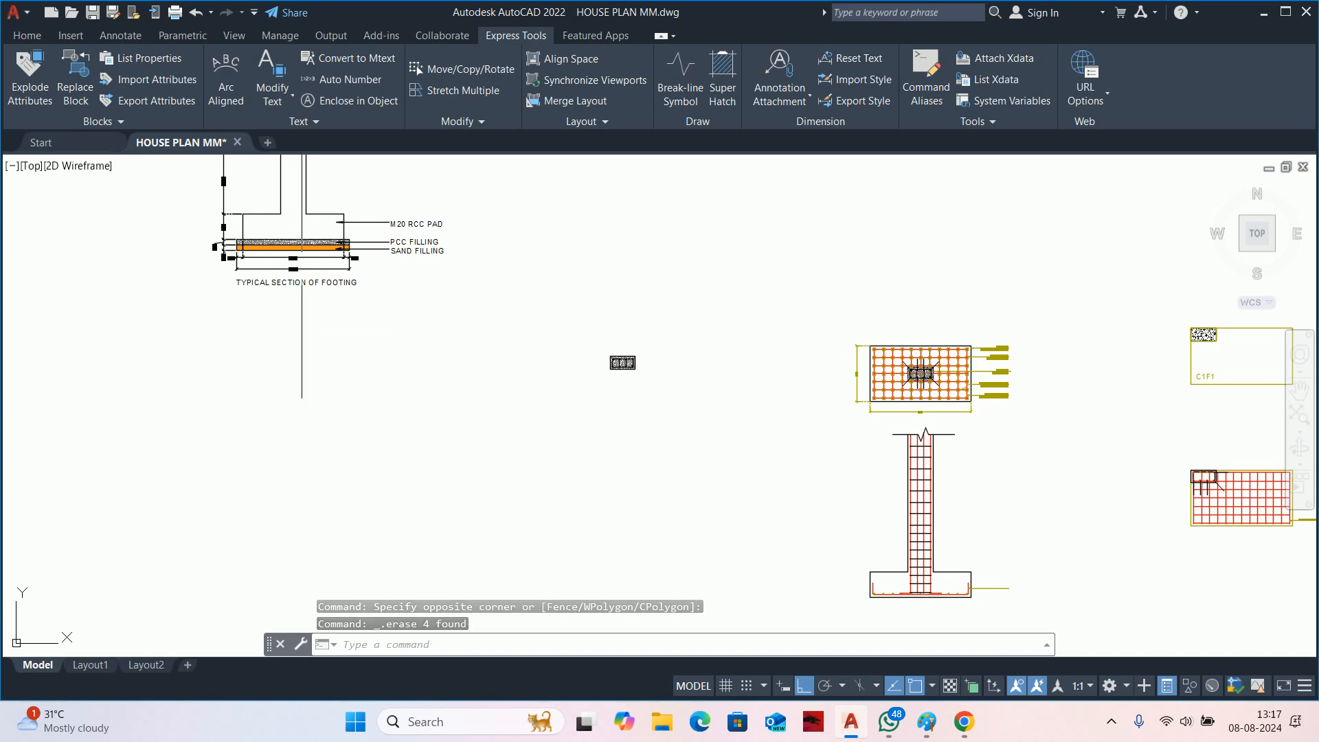
Compare the typical section of footing with the shortened section and the footing plan above it.
scroll(300, 264, "down", 1)
middle_click_drag(302, 271, 287, 410)
scroll(318, 404, "down", 2)
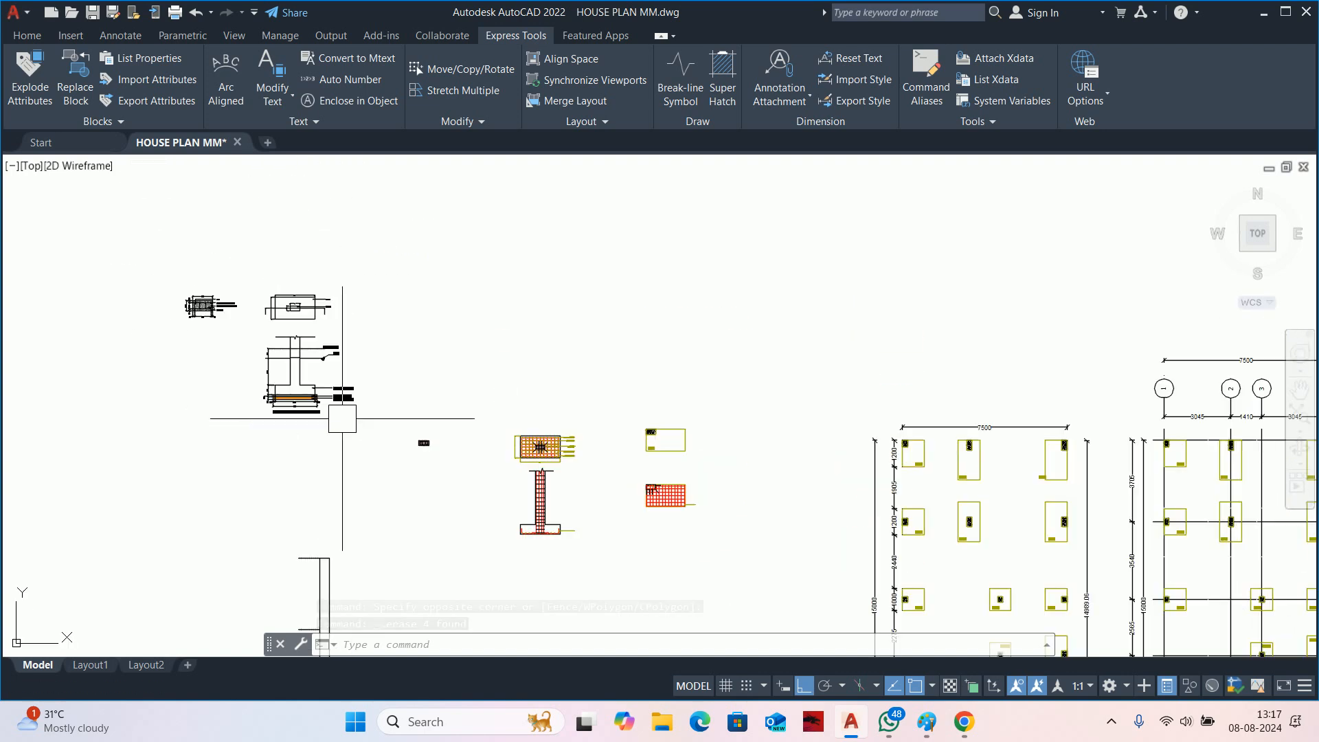
middle_click_drag(751, 498, 637, 352)
key("Escape")
key("Escape")
scroll(430, 347, "up", 3)
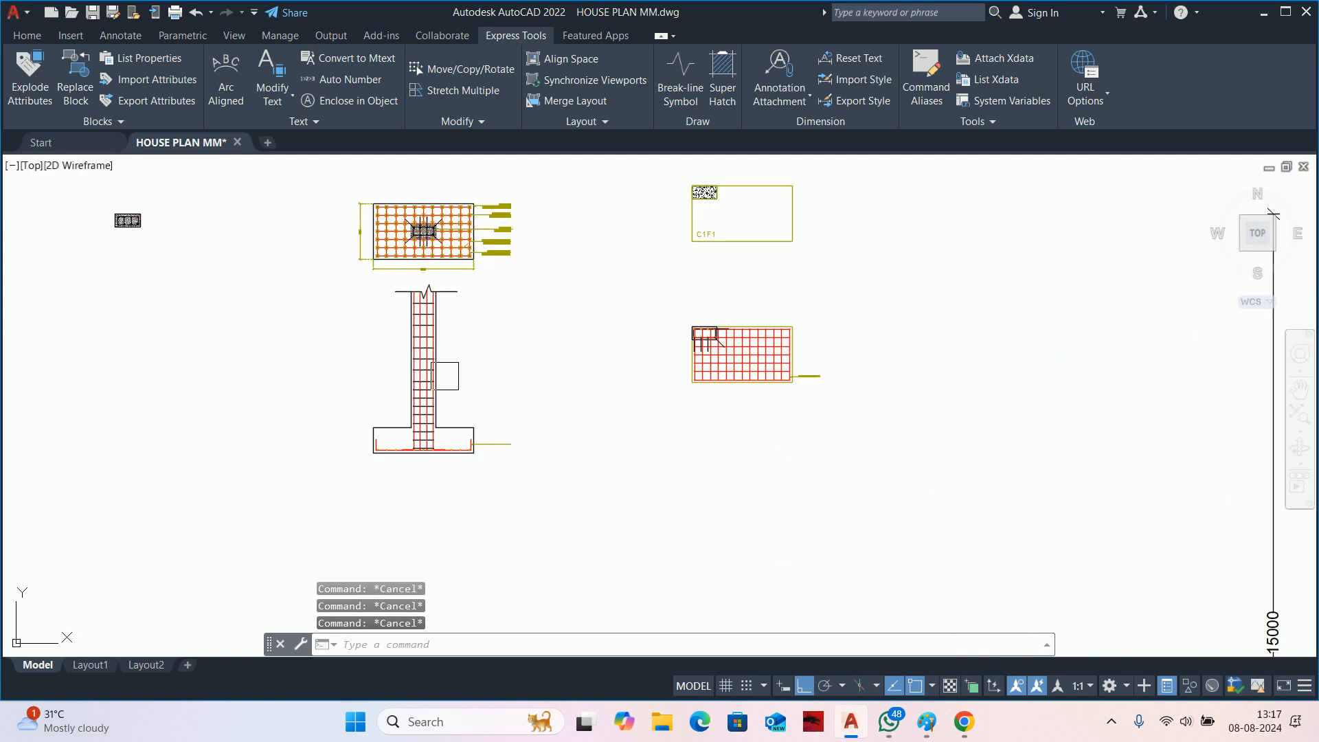
middle_click_drag(448, 407, 471, 451)
scroll(508, 518, "up", 1)
scroll(508, 519, "down", 3)
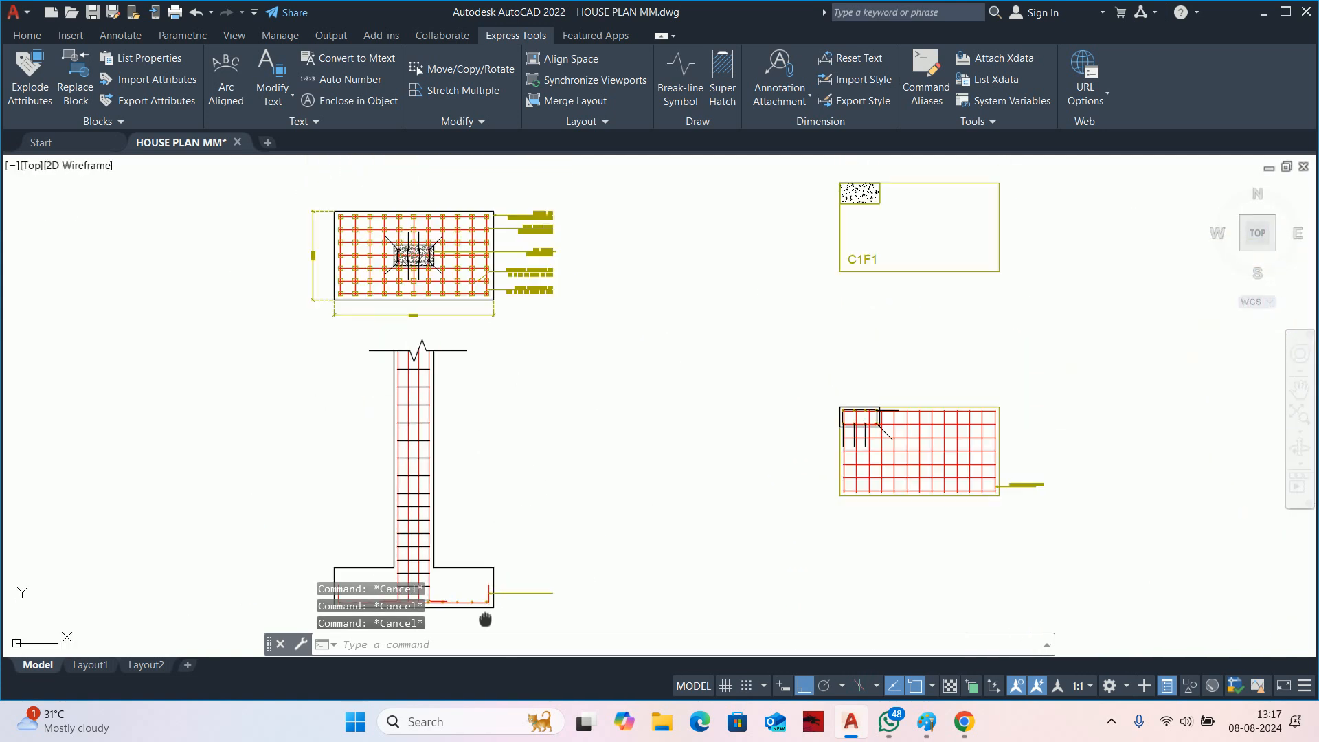
type("co")
key("Return")
scroll(537, 307, "up", 5)
left_click(553, 294)
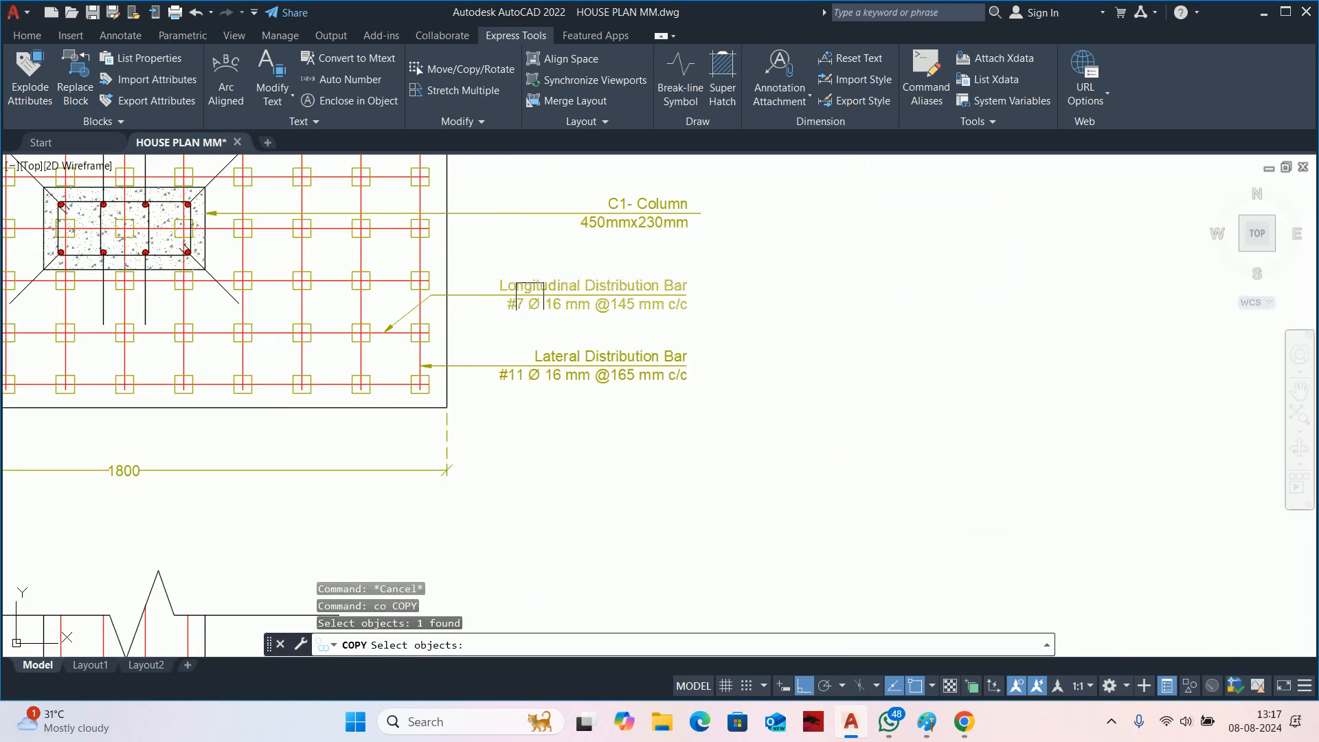
scroll(498, 294, "up", 1)
key("Return")
left_click(480, 299)
middle_click_drag(465, 583, 487, 257)
scroll(487, 257, "down", 1)
scroll(489, 399, "down", 2)
middle_click_drag(475, 557, 501, 298)
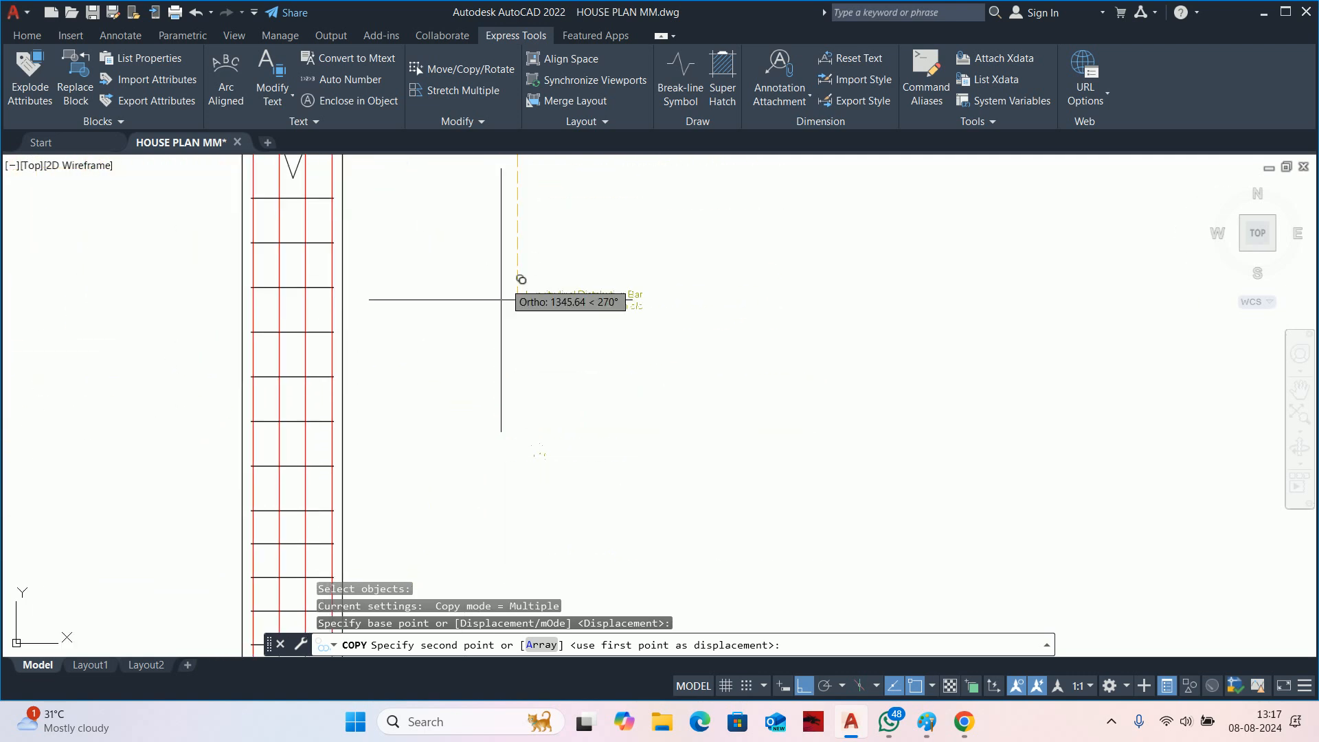
middle_click_drag(515, 597, 565, 220)
scroll(568, 388, "up", 4)
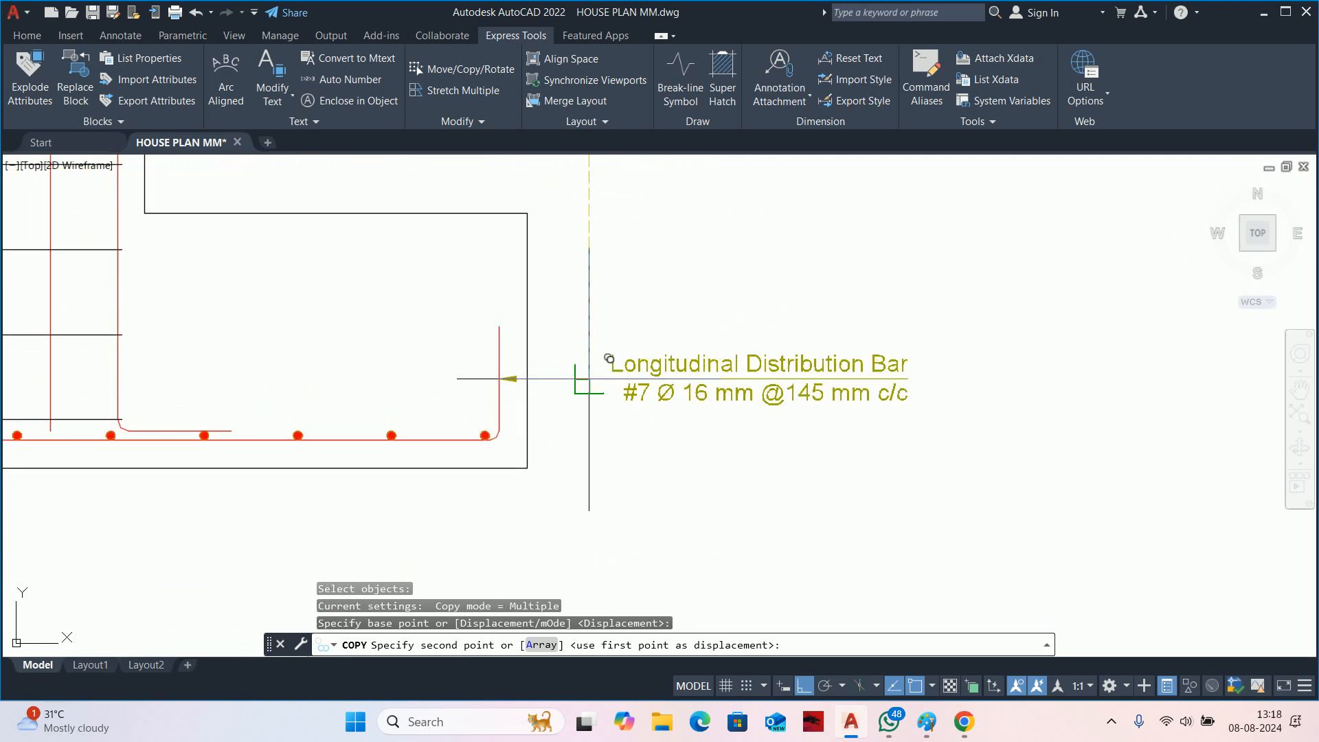
left_click(589, 378)
key("Escape")
scroll(637, 364, "down", 8)
key("Escape")
middle_click_drag(639, 347, 661, 358)
key("Escape")
Draw a leader from the second-to-last bottom bar dot, angled up and running horizontally to the end of the longitudinal bar label.
scroll(638, 320, "up", 2)
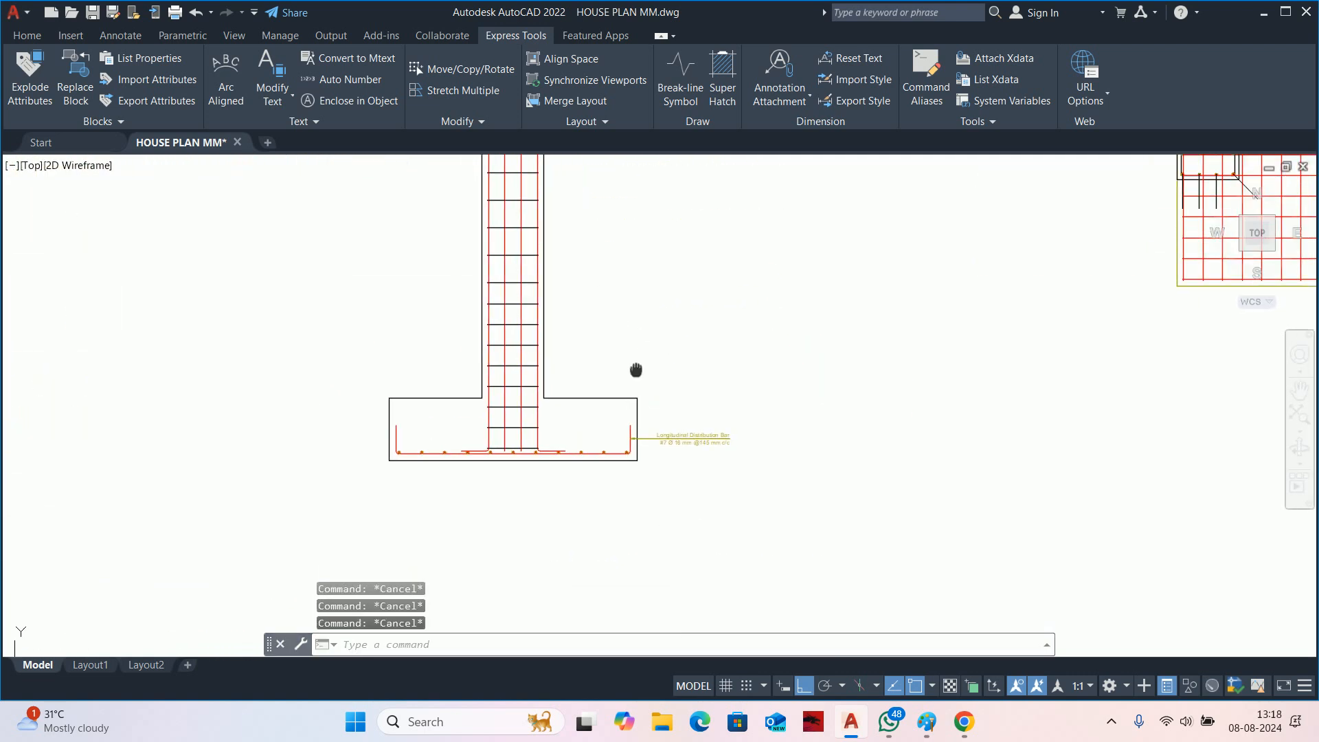
type("l")
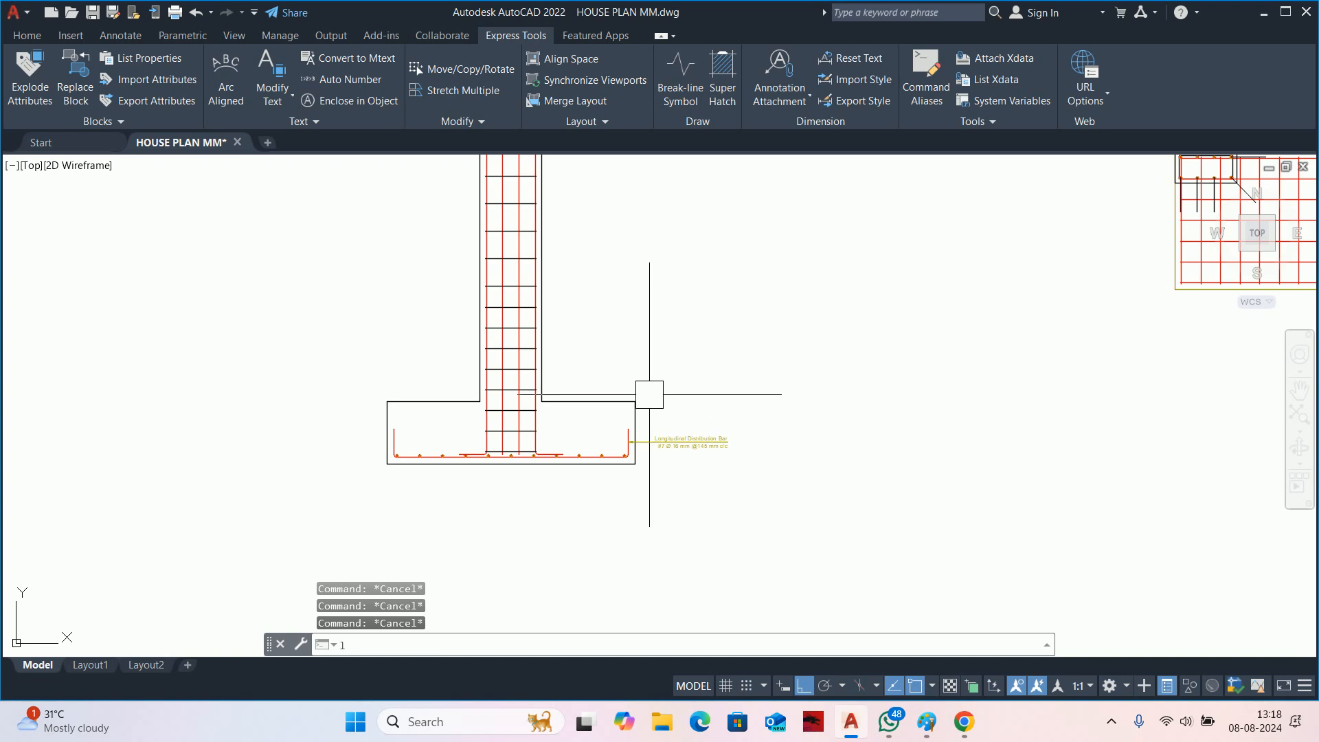
type("e")
key("Return")
scroll(598, 450, "up", 6)
left_click(590, 435)
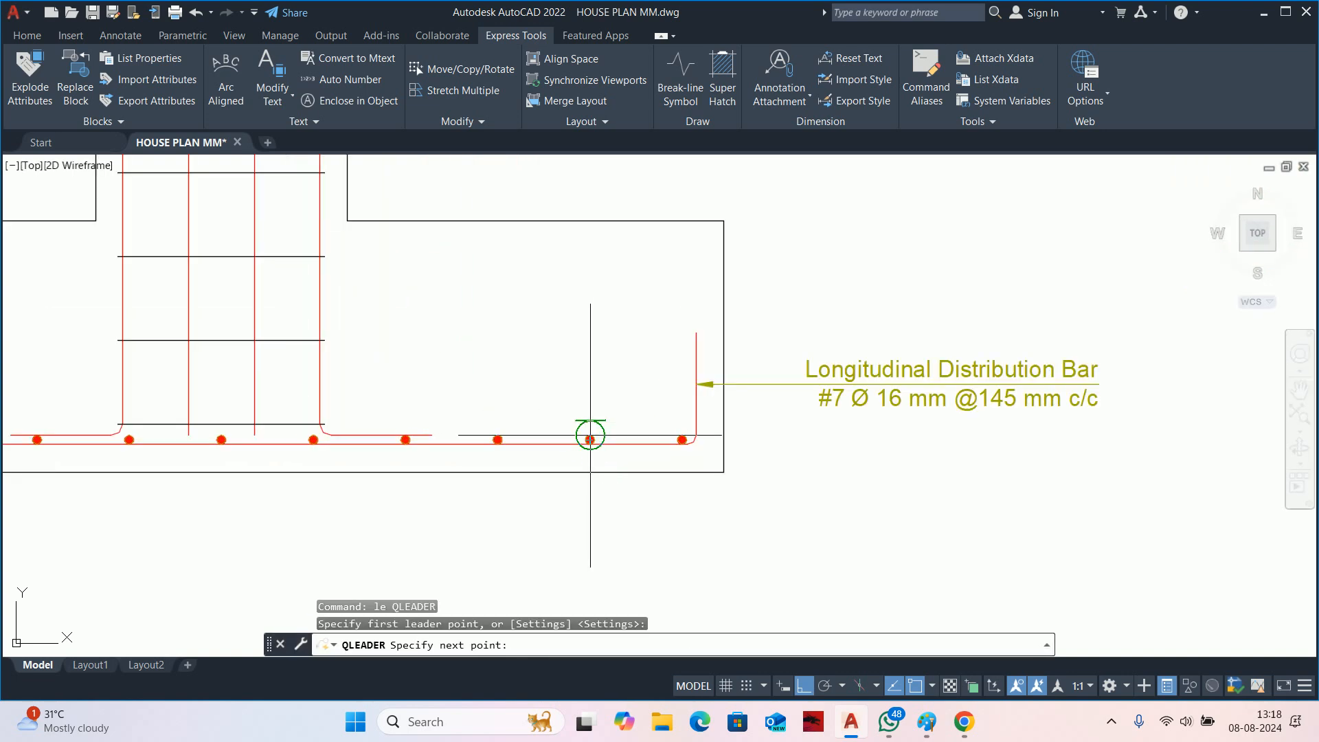
key("F8")
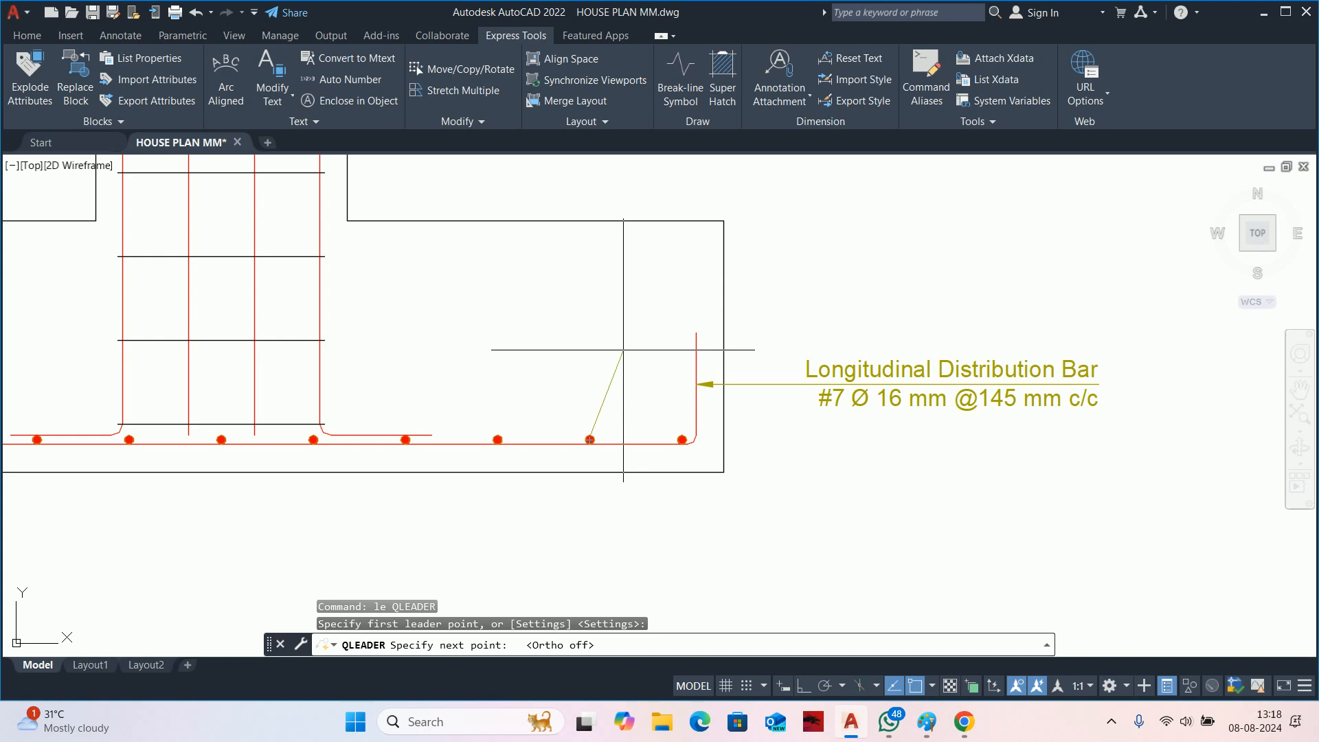
left_click(623, 350)
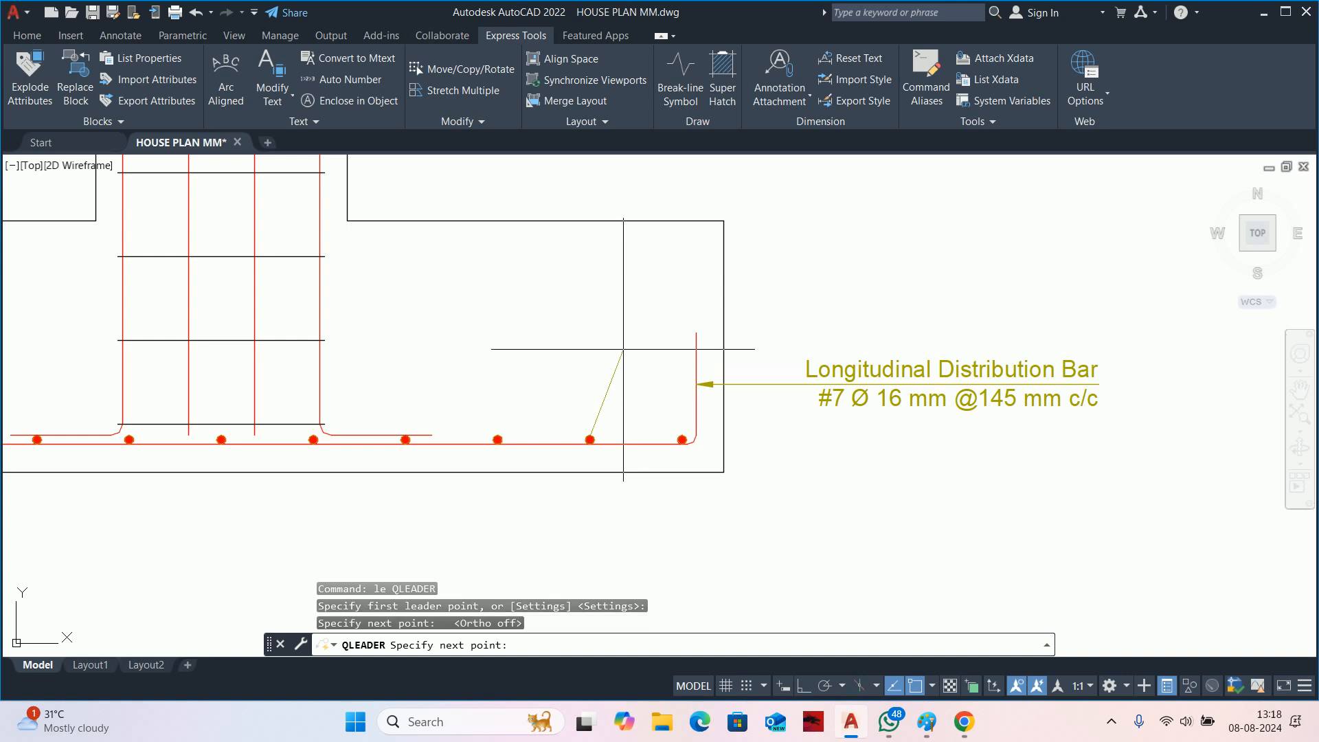
key("F8")
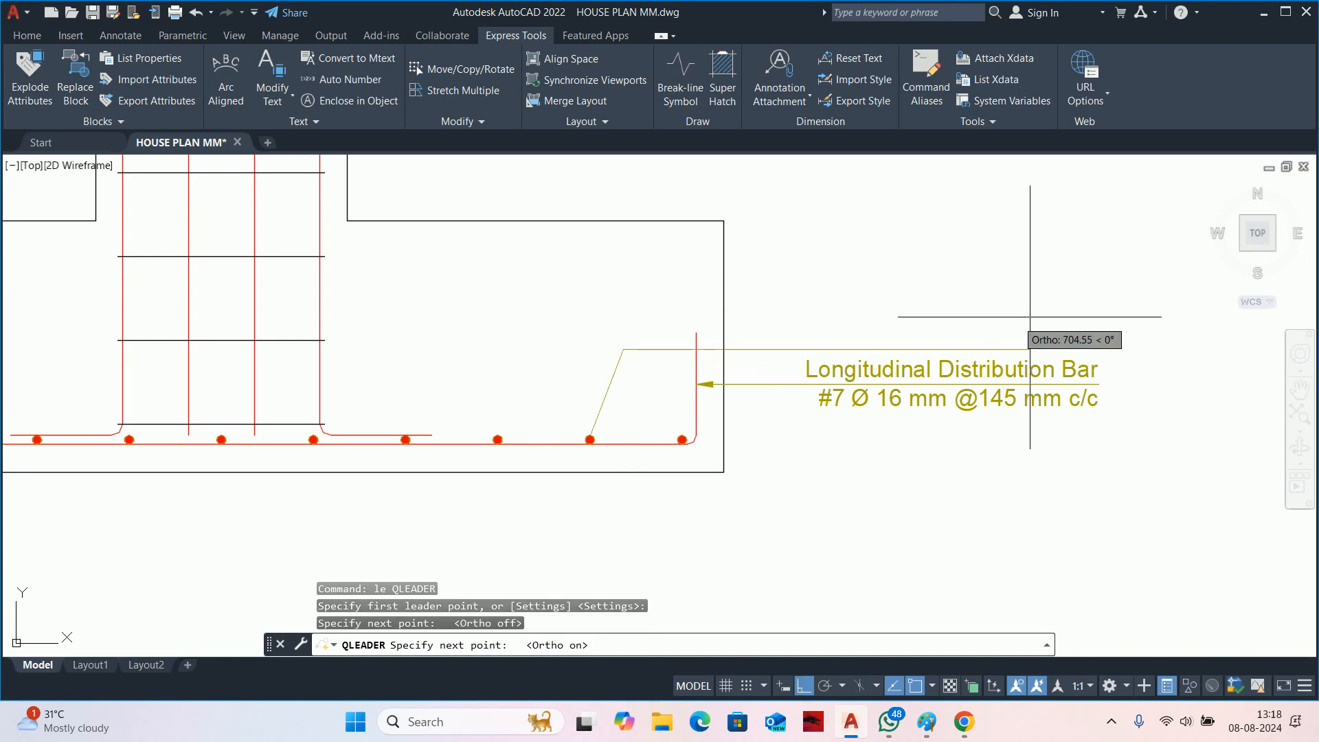
left_click(1097, 348)
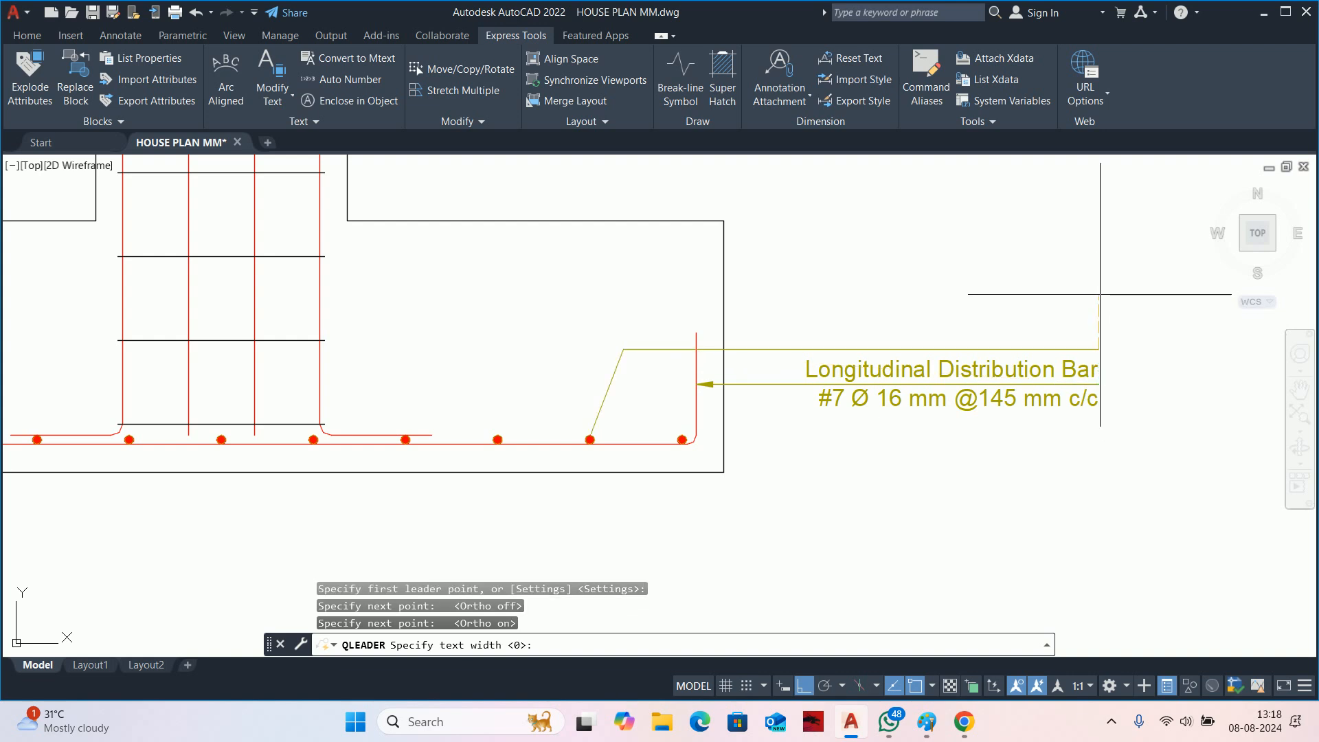
key("Escape")
type("m")
key("Return")
left_click(1002, 428)
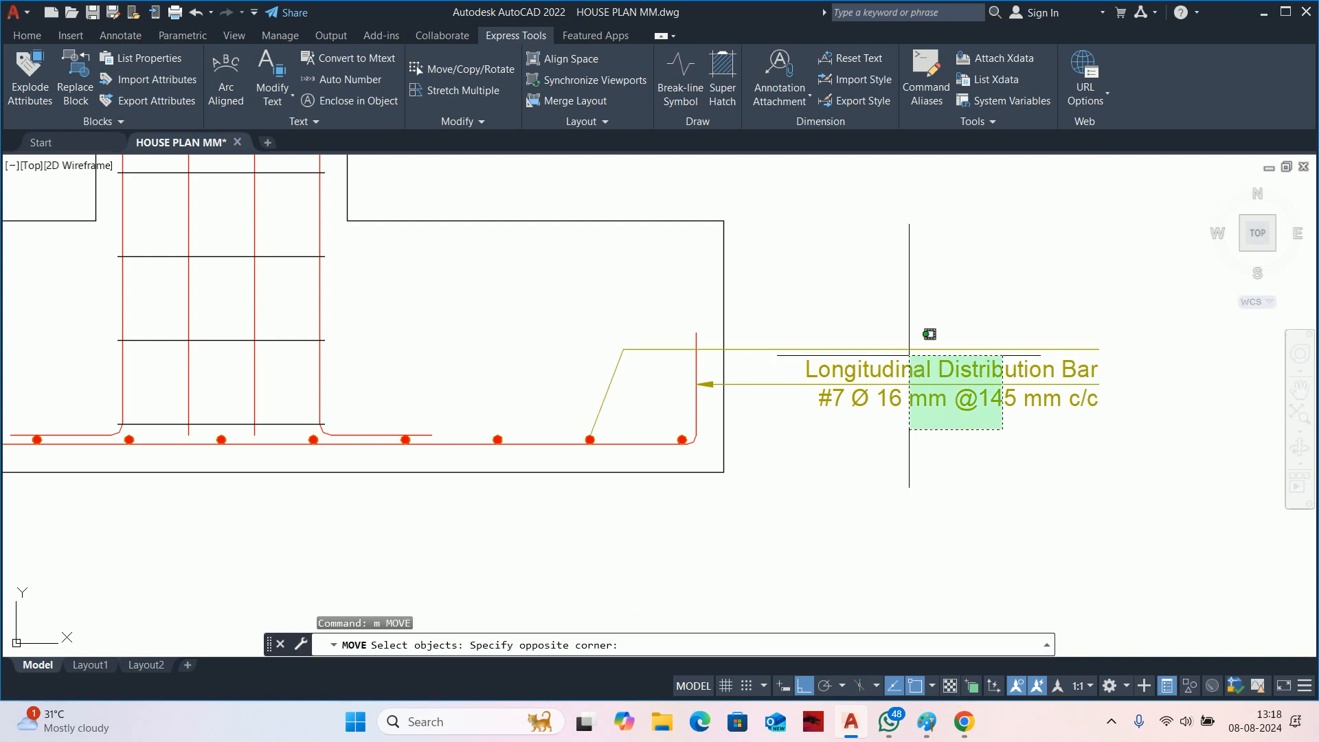
left_click(909, 357)
key("Return")
left_click(1097, 410)
key("Escape")
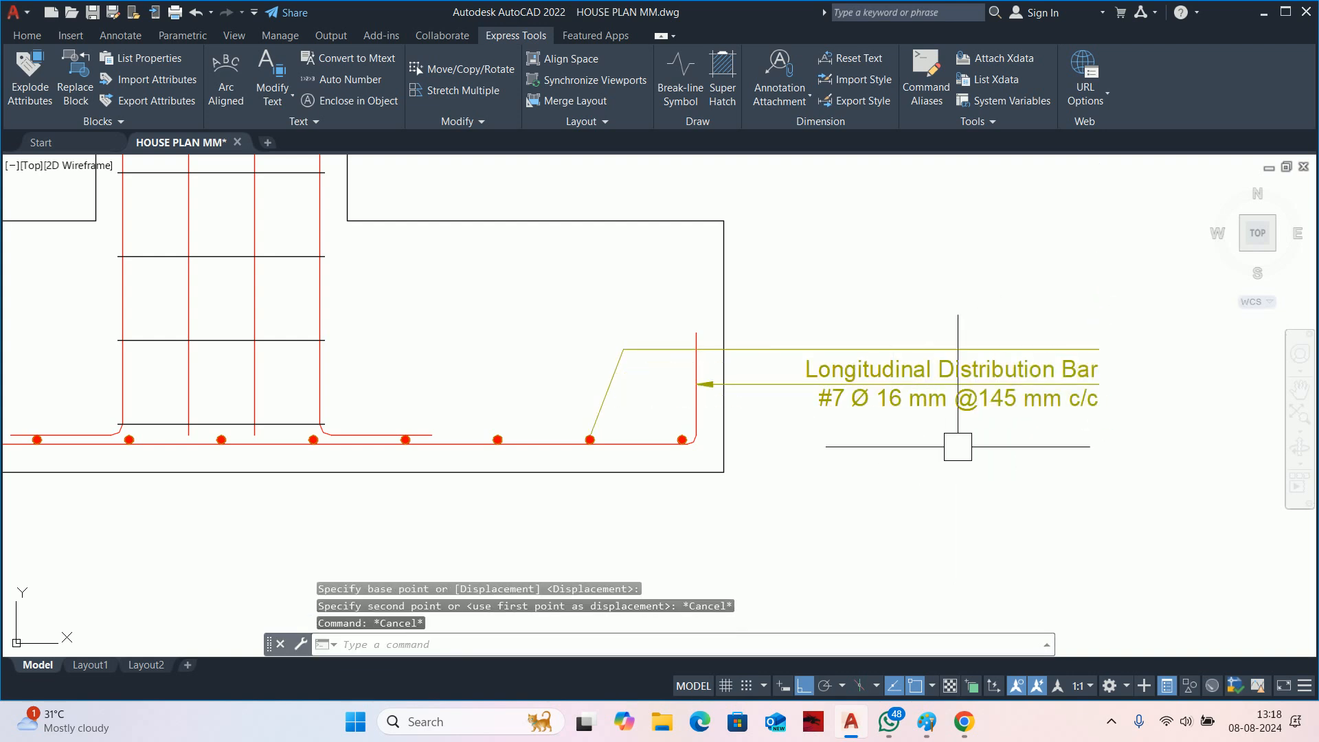
Move the Longitudinal Distribution Bar label and its leader straight down to make room beneath the new leader.
type("m")
key("Return")
left_click(965, 422)
left_click(916, 353)
key("Return")
left_click(877, 496)
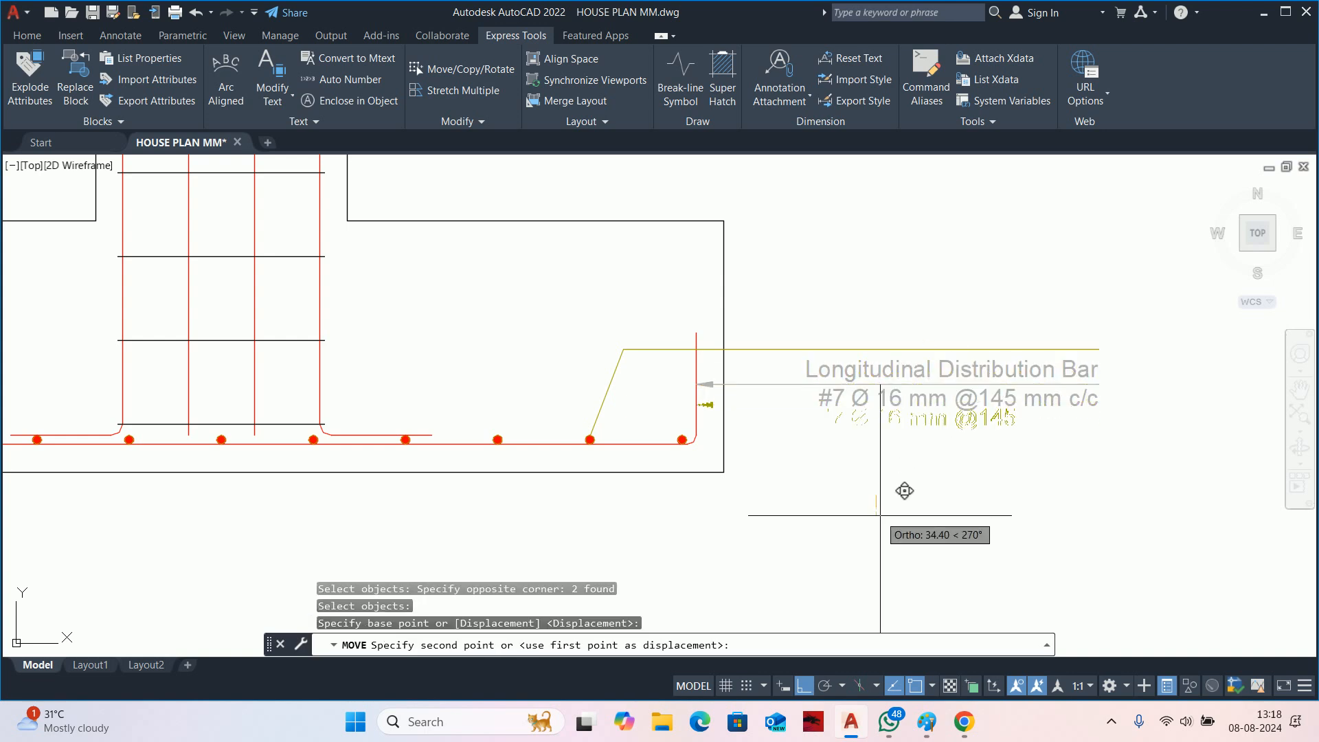
key("Escape")
key("Escape")
Match the new leader's properties to the longitudinal distribution bar leader on the section.
type("ma")
key("Return")
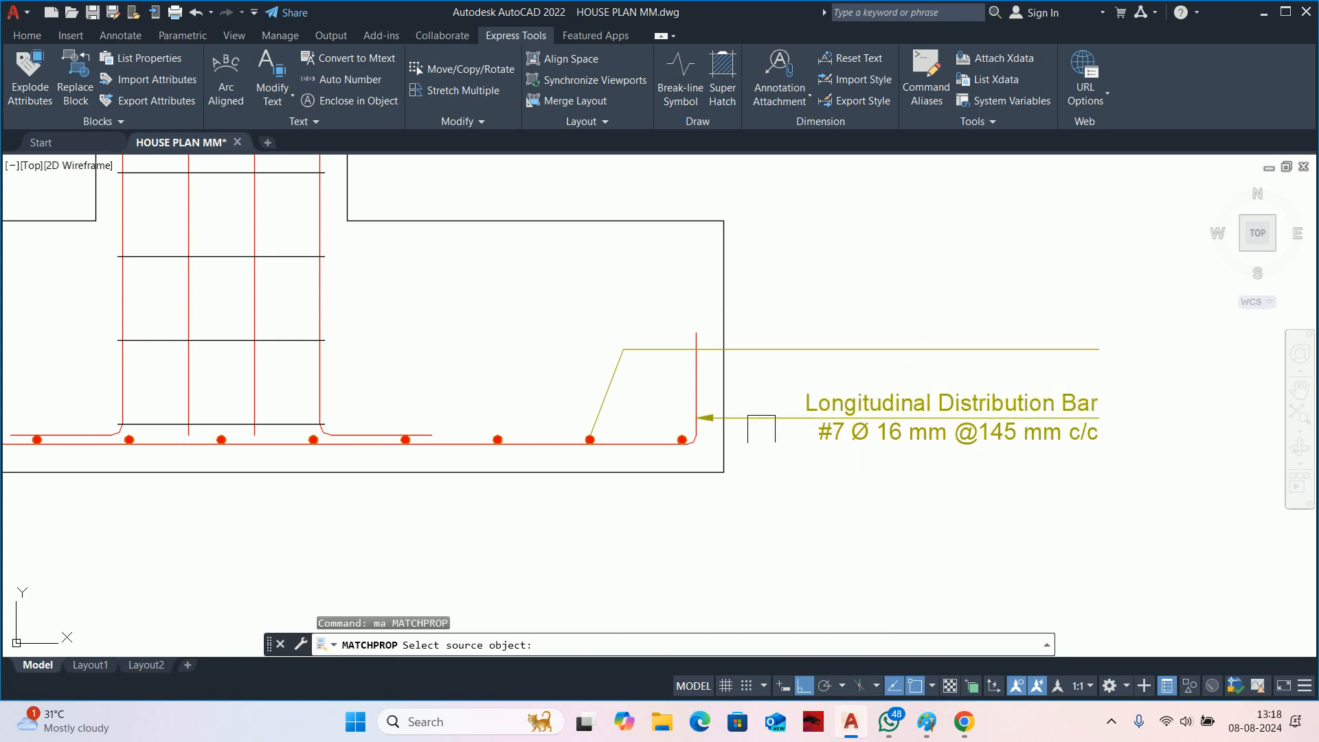
left_click(757, 419)
key("Escape")
key("Escape")
key("Escape")
scroll(783, 361, "down", 5)
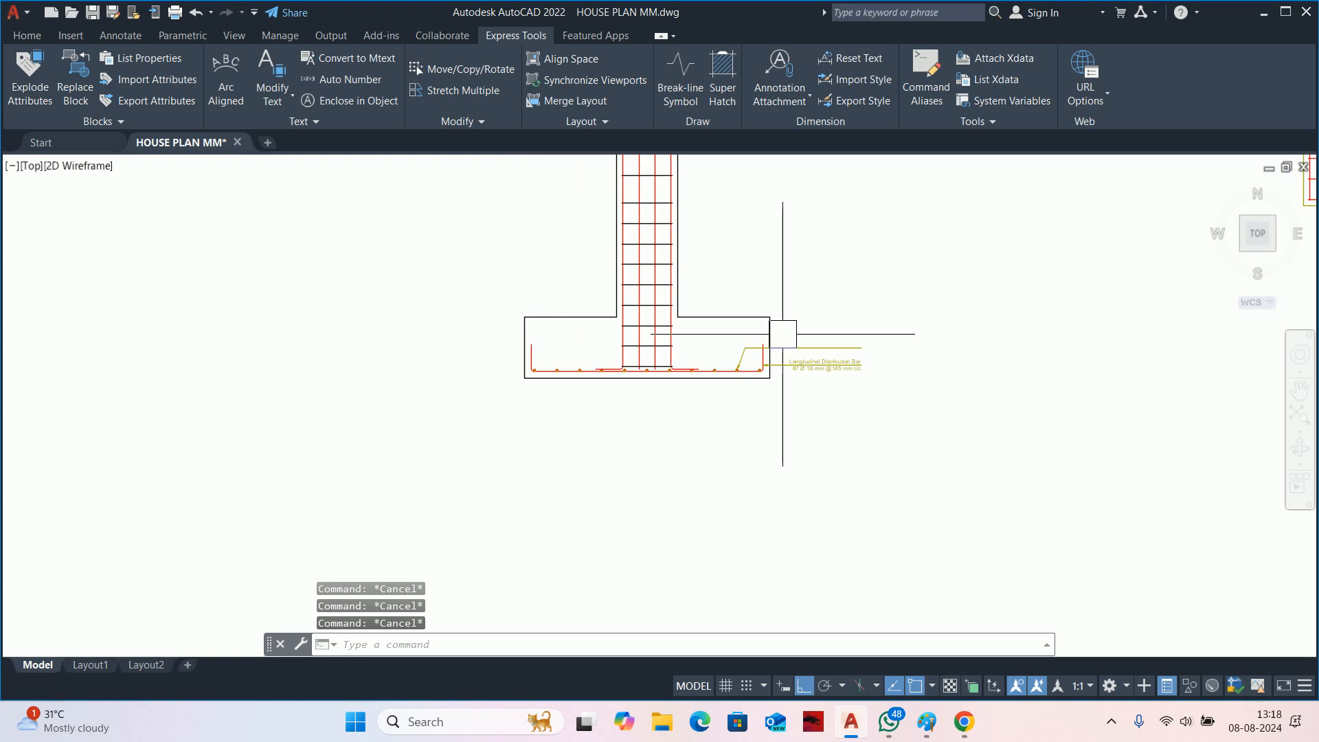
type("co")
key("Return")
scroll(770, 272, "up", 6)
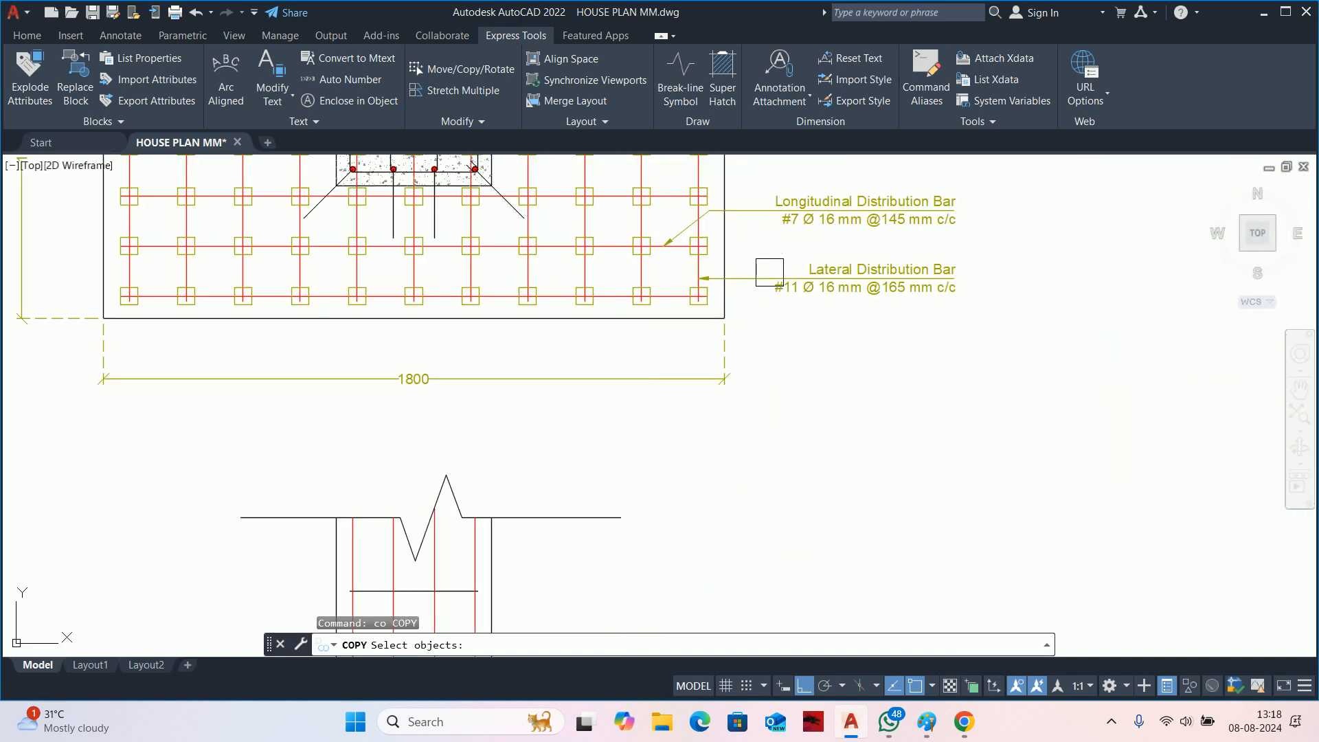
left_click(858, 283)
key("Return")
scroll(816, 290, "up", 4)
left_click(771, 278)
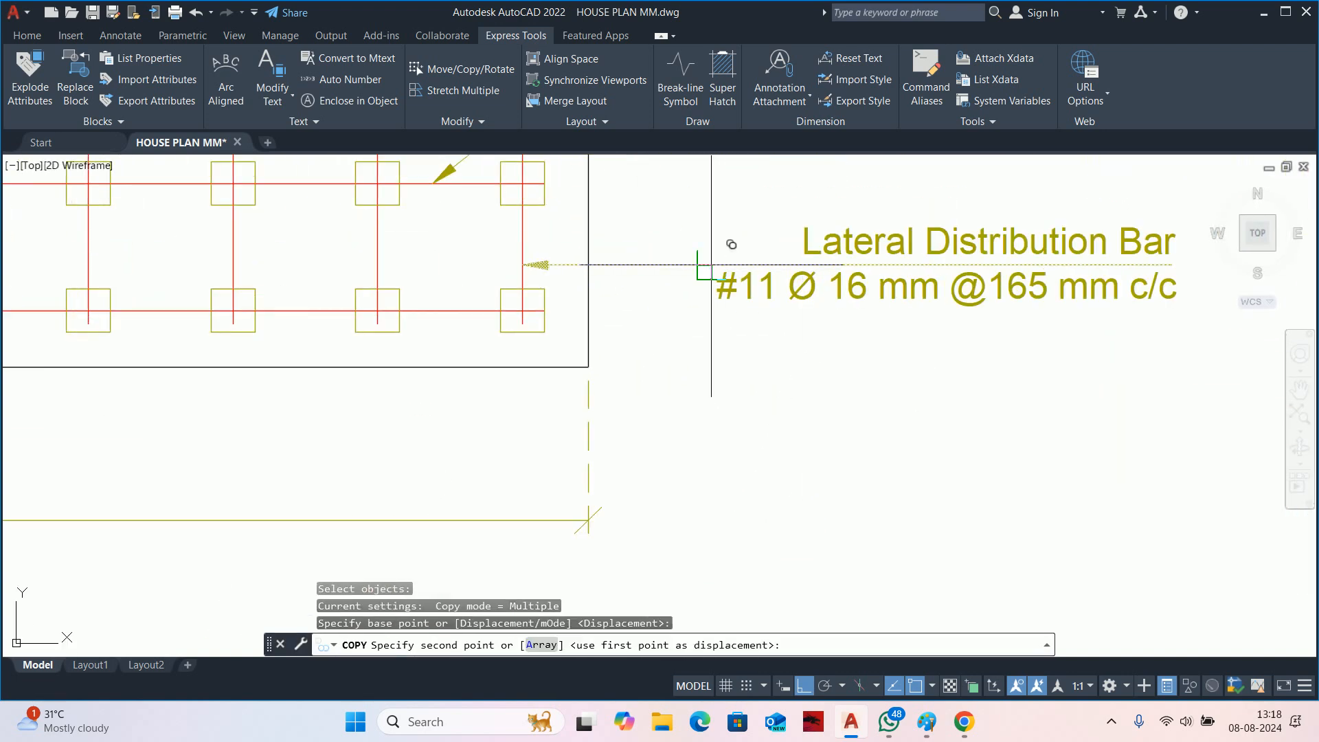
scroll(717, 397, "down", 6)
middle_click_drag(709, 610, 742, 289)
middle_click_drag(732, 539, 762, 175)
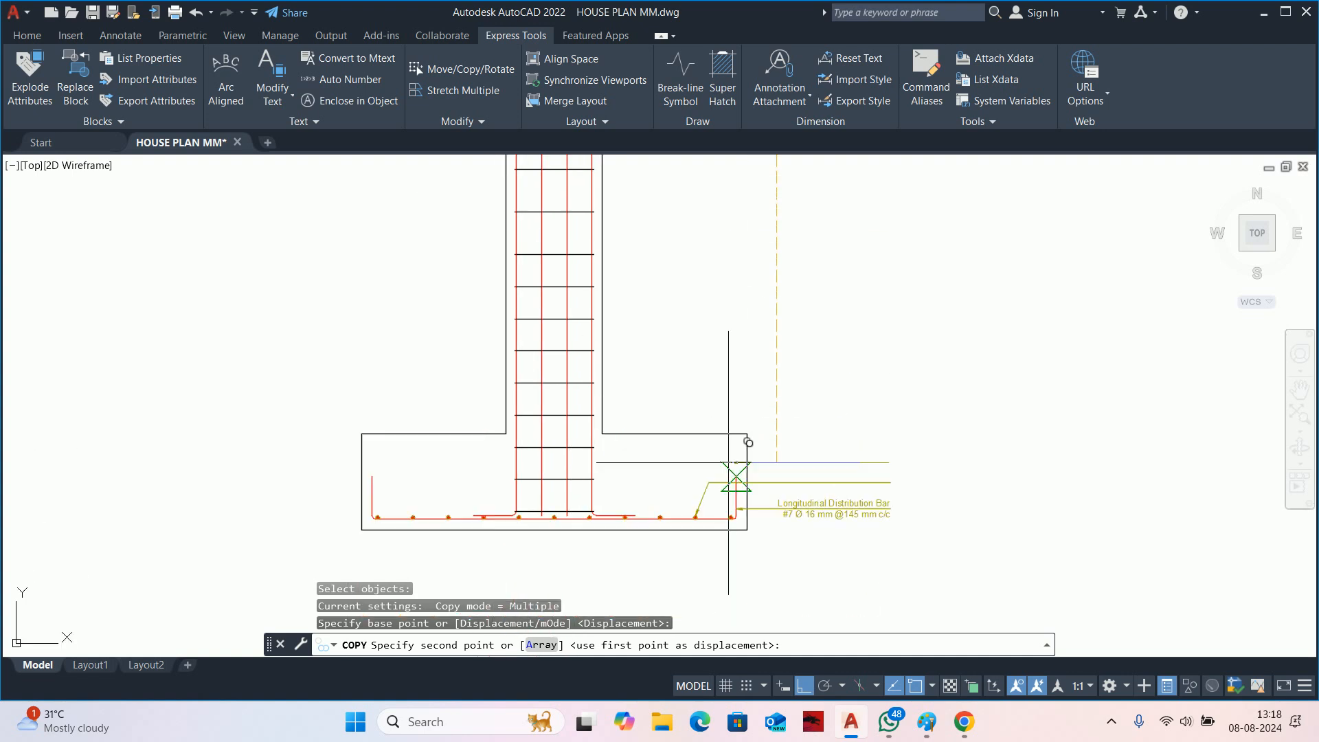
scroll(751, 494, "up", 5)
key("Escape")
key("Escape")
scroll(821, 453, "down", 3)
middle_click_drag(845, 202, 794, 416)
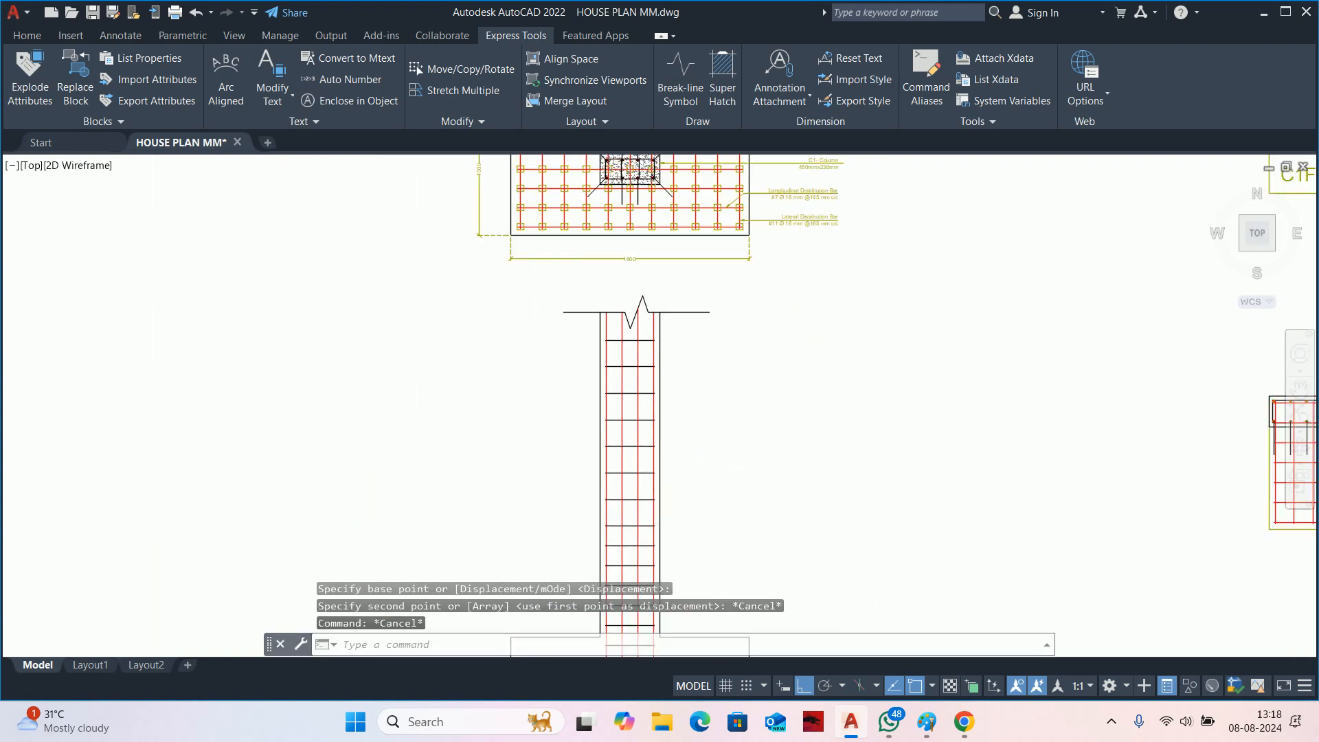
scroll(793, 416, "down", 1)
scroll(779, 337, "up", 4)
key("Return")
middle_click_drag(839, 230, 848, 422)
left_click(826, 296)
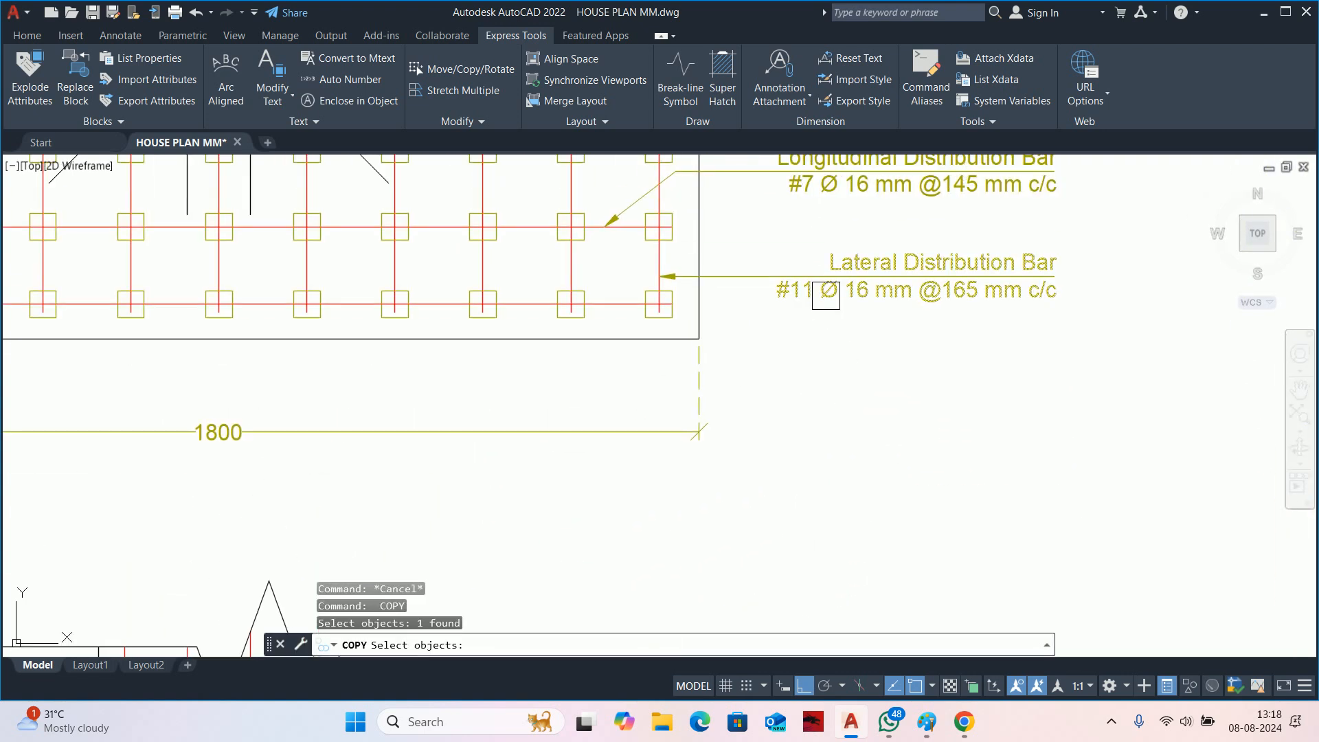
key("Return")
left_click(822, 274)
scroll(752, 539, "down", 2)
middle_click_drag(744, 596, 761, 371)
middle_click_drag(789, 615, 789, 439)
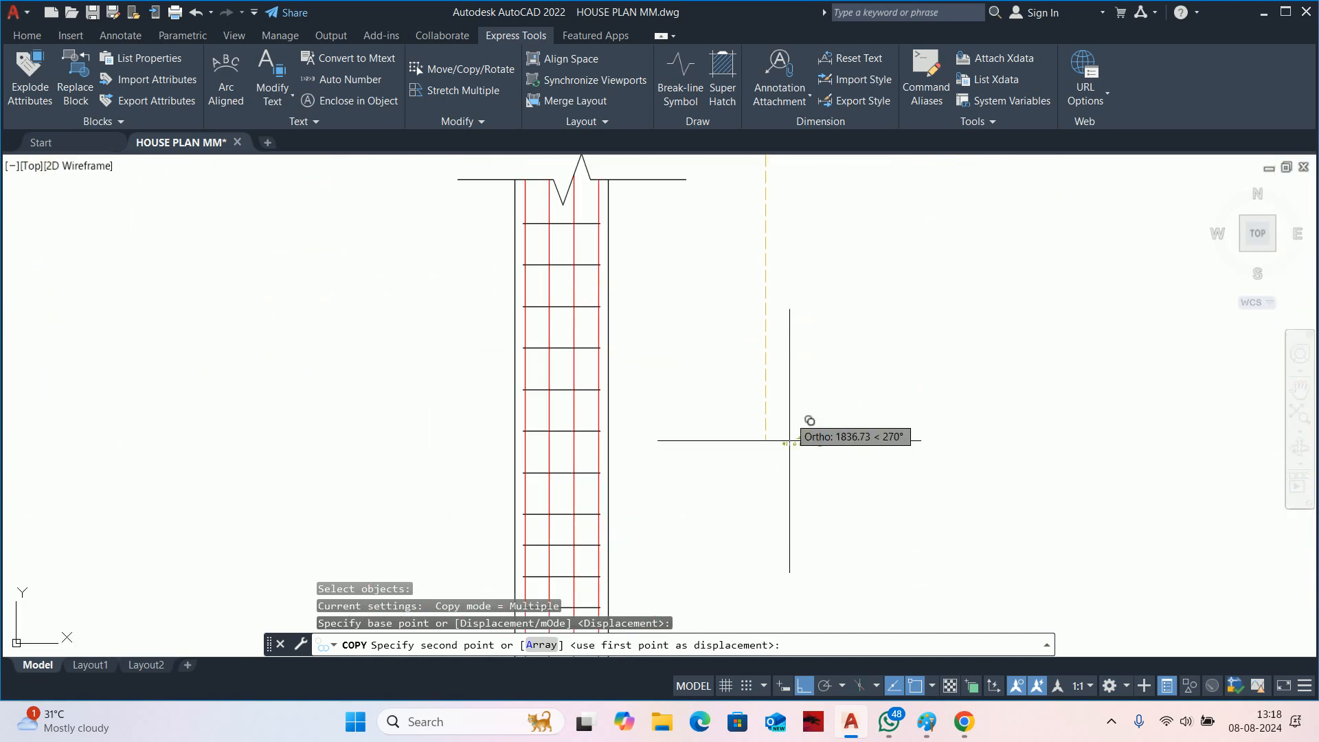
scroll(789, 439, "down", 1)
middle_click_drag(779, 577, 835, 314)
scroll(798, 427, "up", 3)
left_click(780, 443)
key("Escape")
key("Escape")
scroll(784, 371, "down", 2)
key("Escape")
Draw a 50 by 50 mm rectangle below the footing section's bottom edge.
scroll(616, 384, "up", 4)
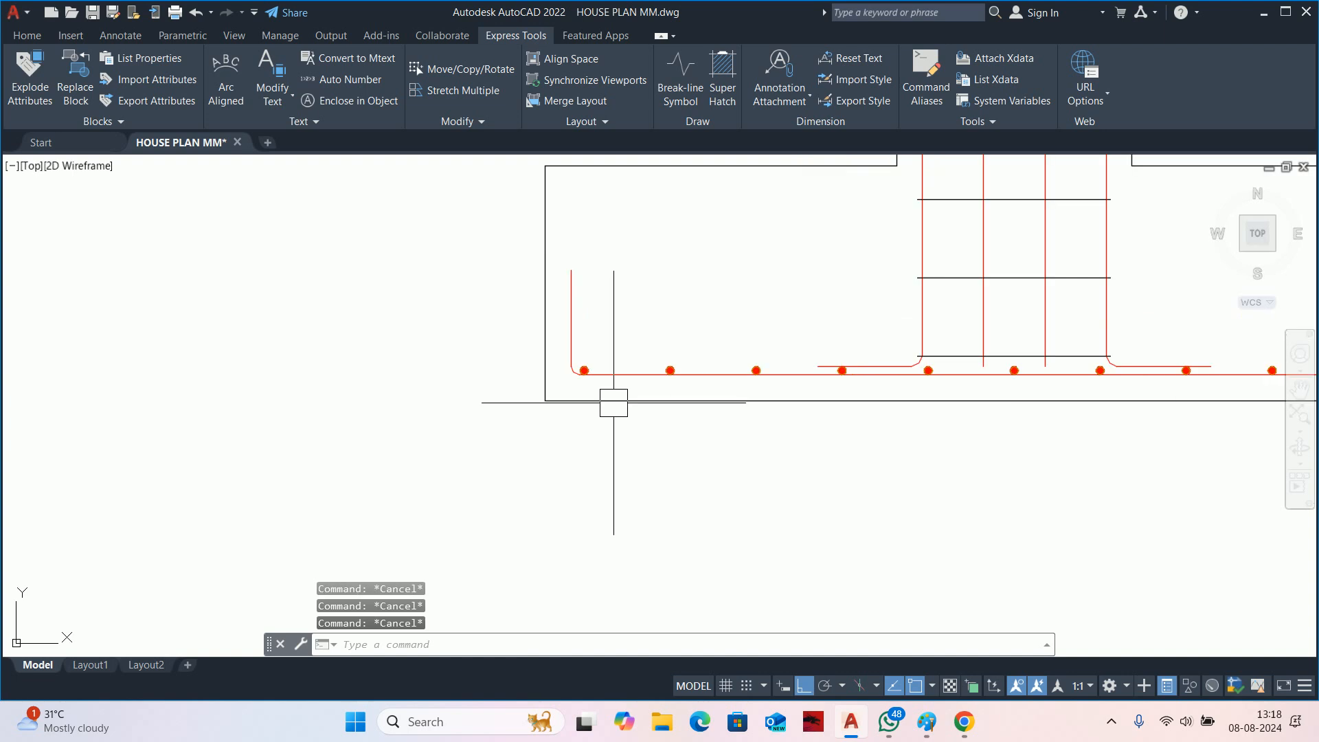
type("rec")
key("Return")
left_click(613, 412)
type("d")
key("Return")
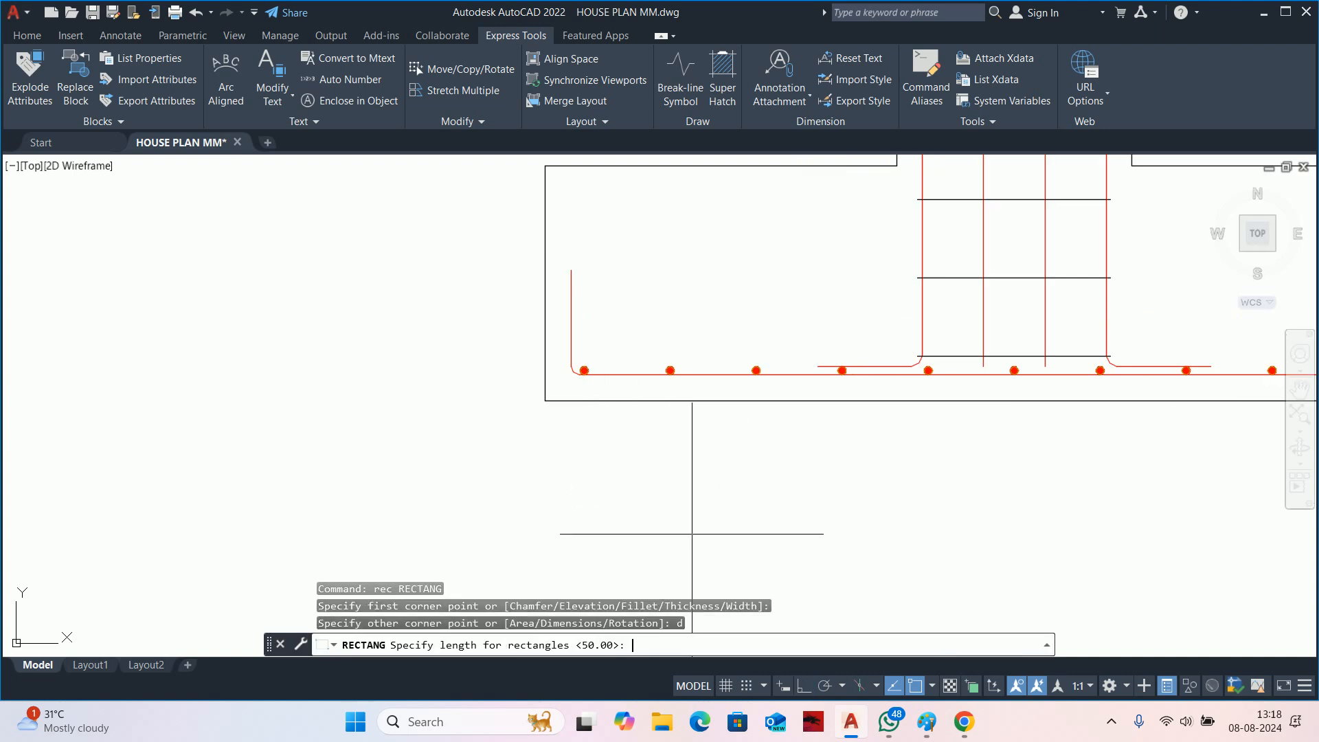
type("50")
key("Return")
type("50")
key("Return")
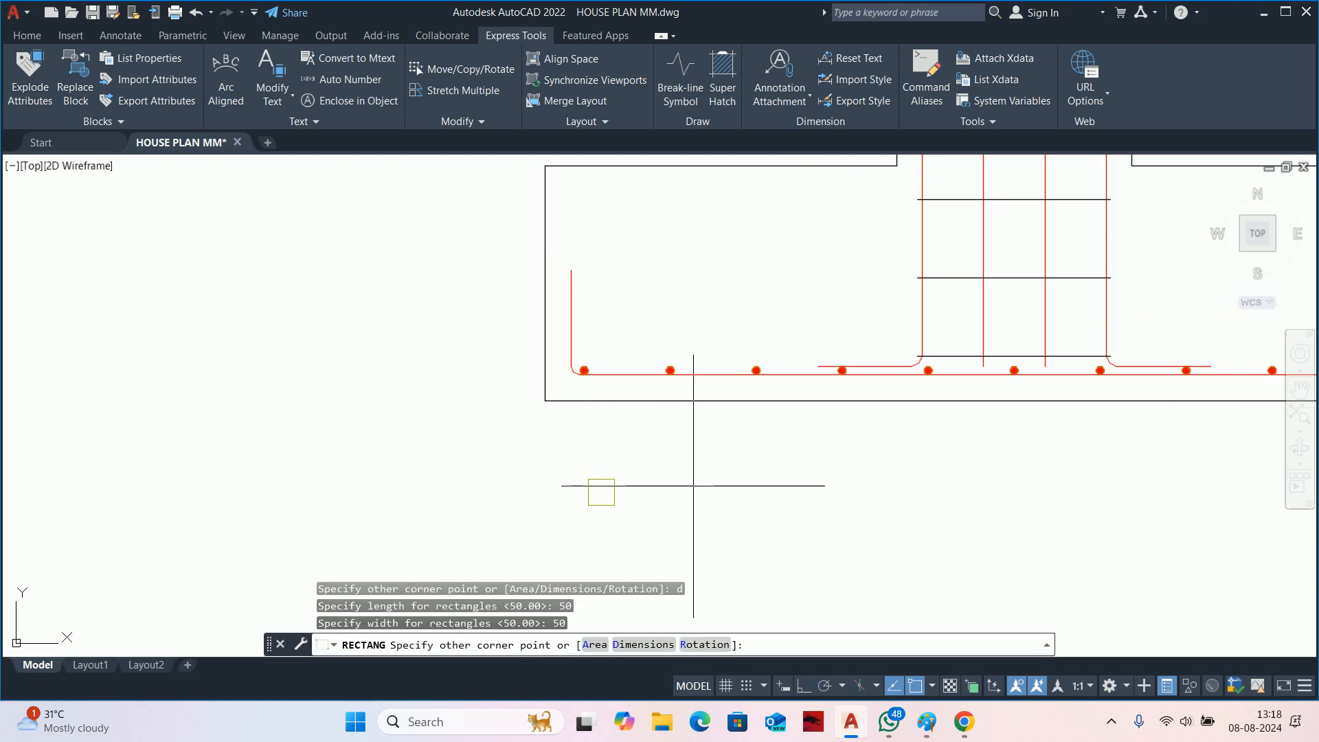
key("Escape")
key("Escape")
Move the 50 mm square by its top midpoint to the underside of the first bottom bar at the footing's left end.
key("Return")
left_click(596, 486)
key("Return")
scroll(600, 481, "up", 3)
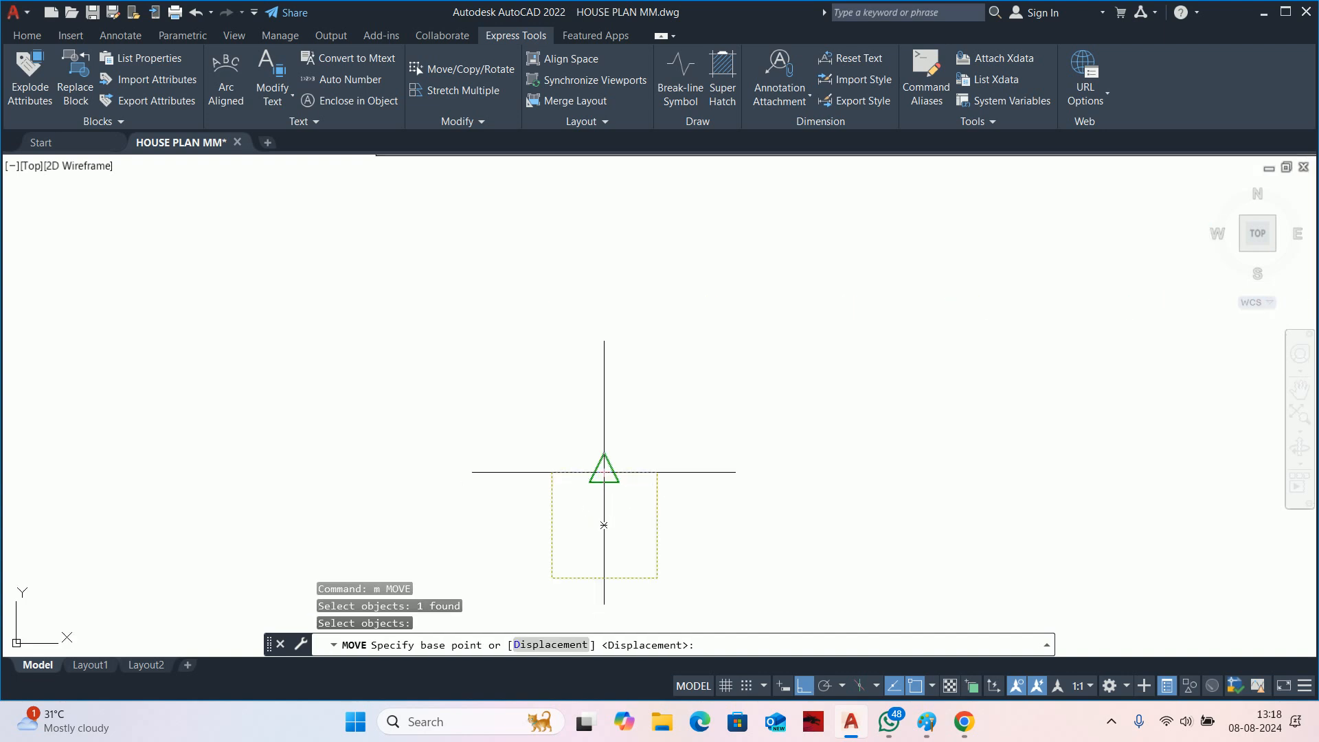
left_click(604, 471)
middle_click_drag(559, 353, 681, 608)
scroll(648, 589, "up", 4)
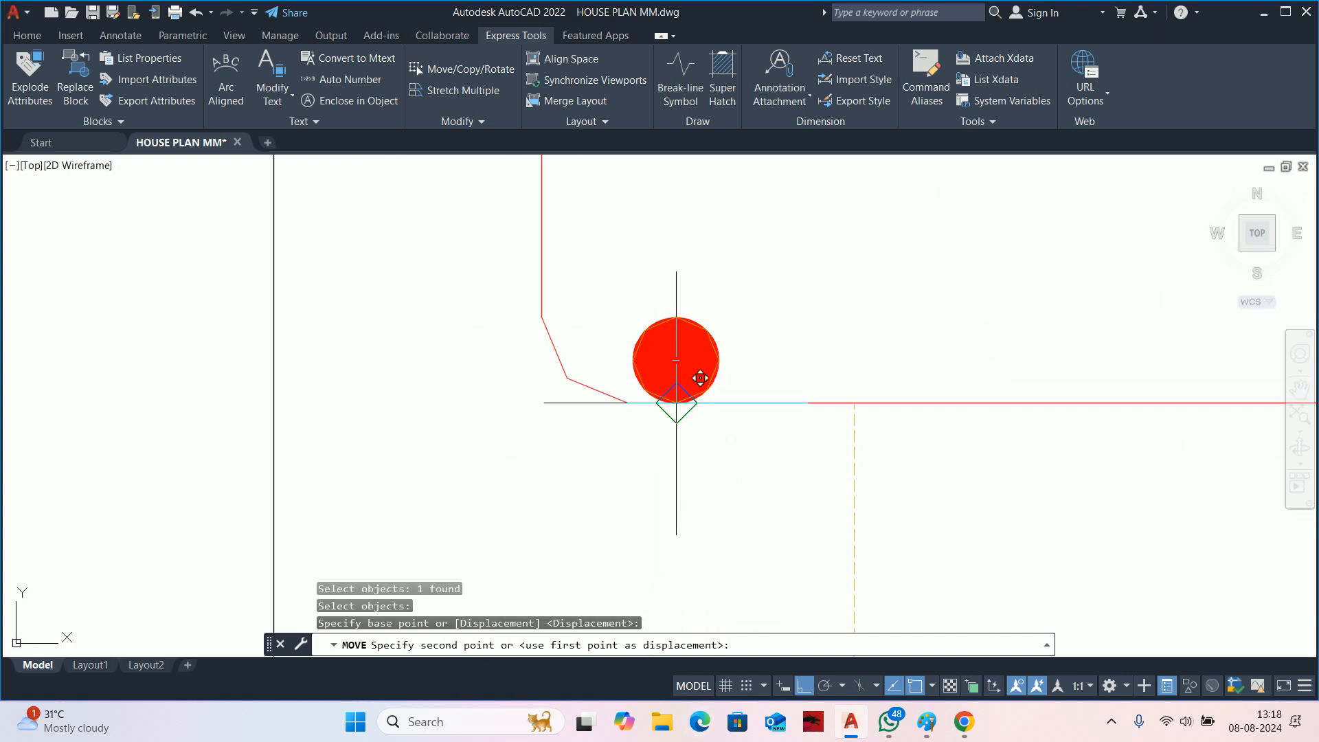
key("Escape")
key("Escape")
scroll(679, 477, "down", 4)
key("Escape")
middle_click_drag(710, 489, 648, 487)
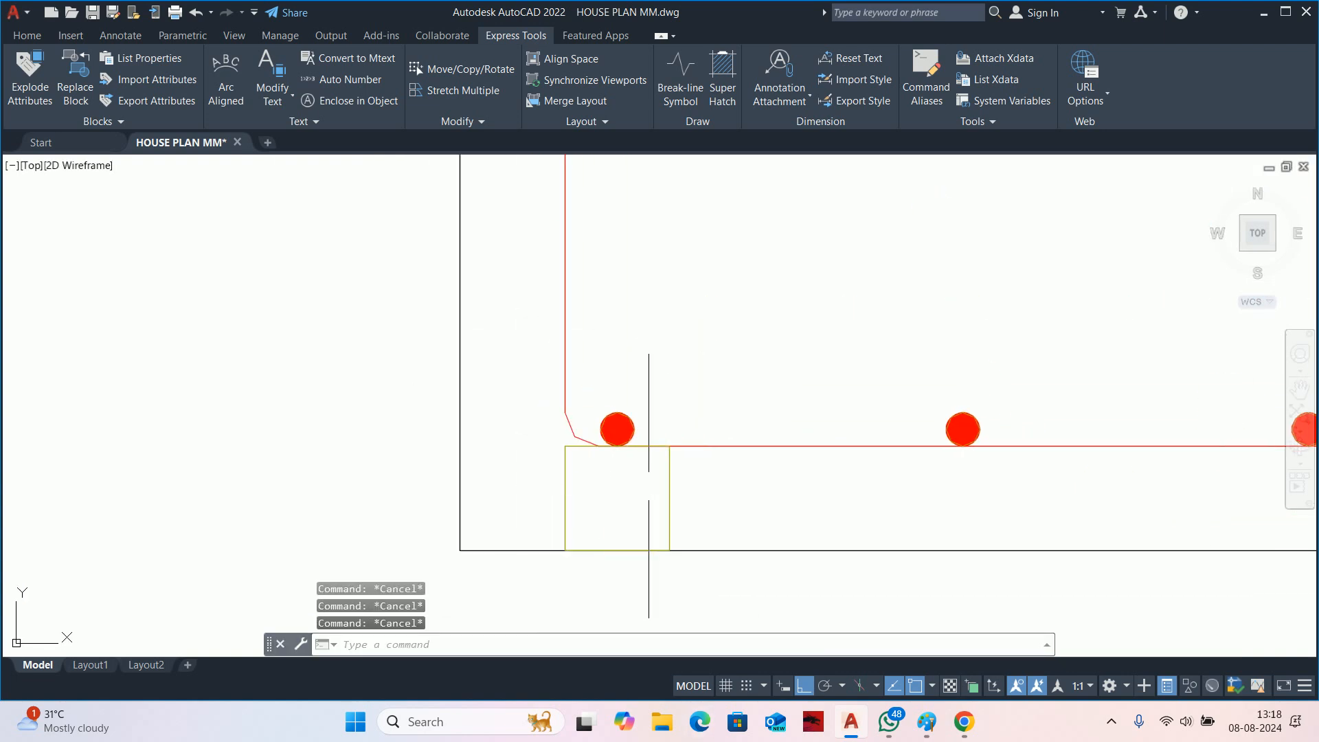
type("co")
key("Return")
left_click(643, 491)
key("Return")
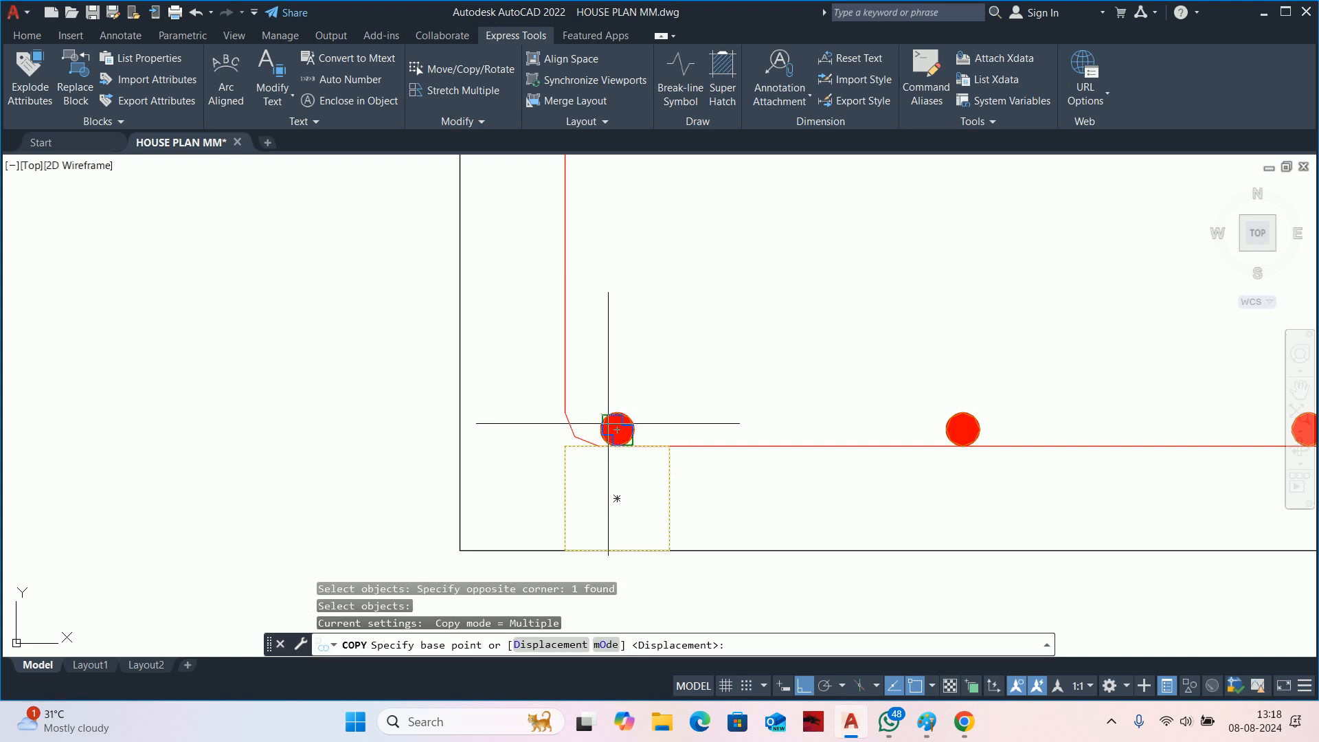
key("Escape")
Create a rectangular array of the square with 1 row and a column spacing of 165 mm, matching the next bar's centre.
type("ar")
key("Return")
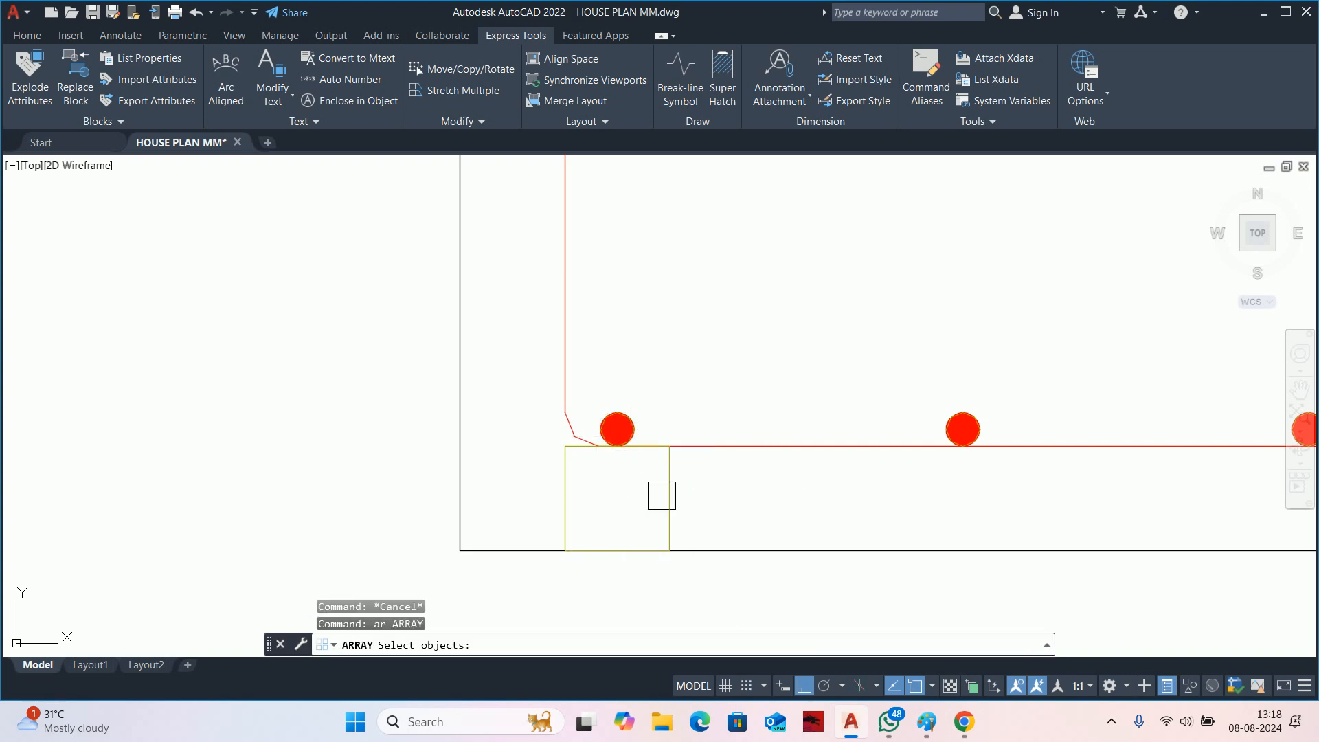
left_click(666, 493)
key("Return")
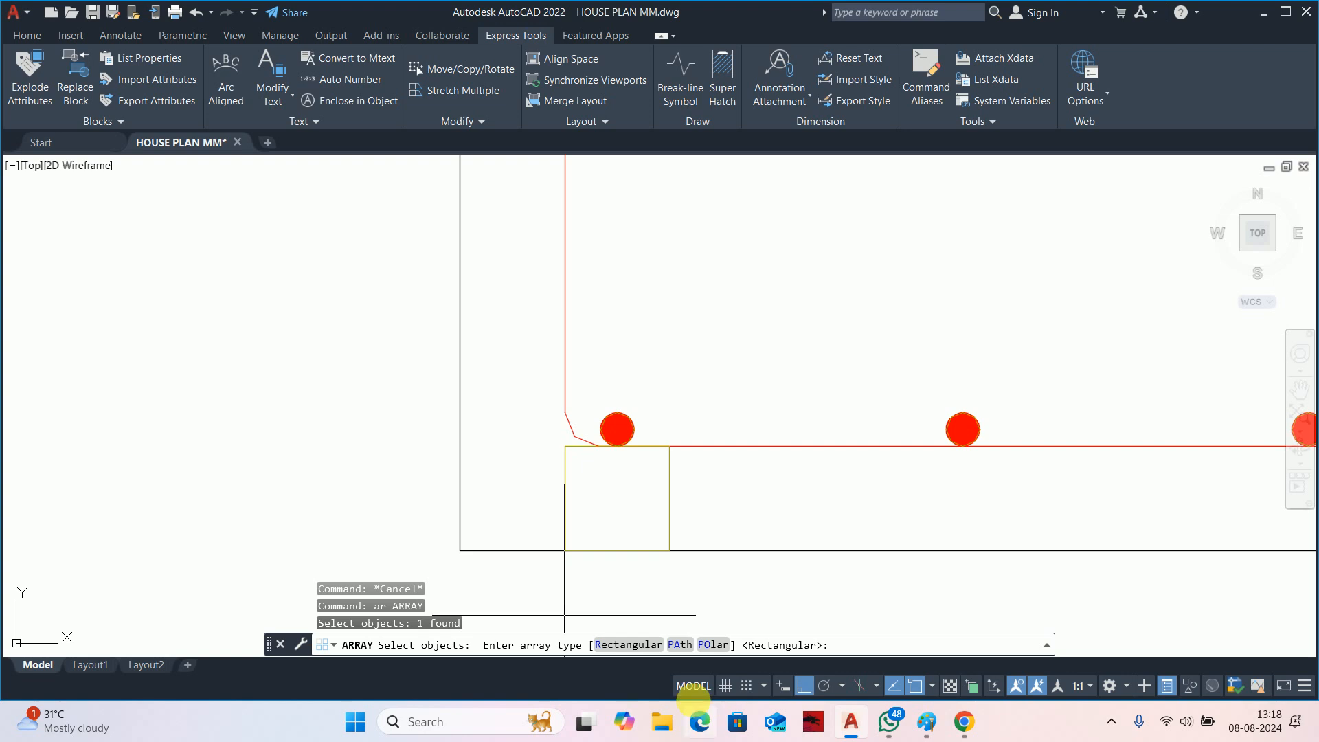
left_click(636, 645)
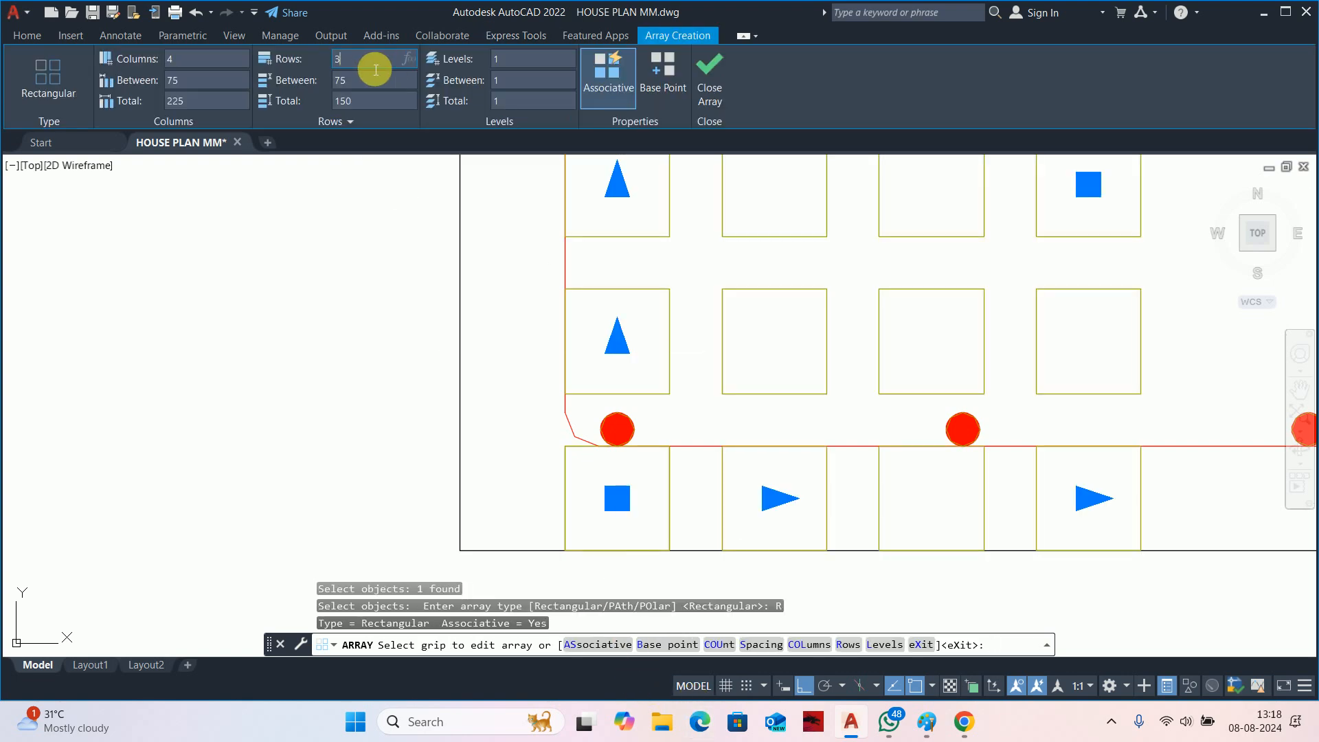
scroll(680, 493, "down", 1)
middle_click_drag(680, 493, 561, 481)
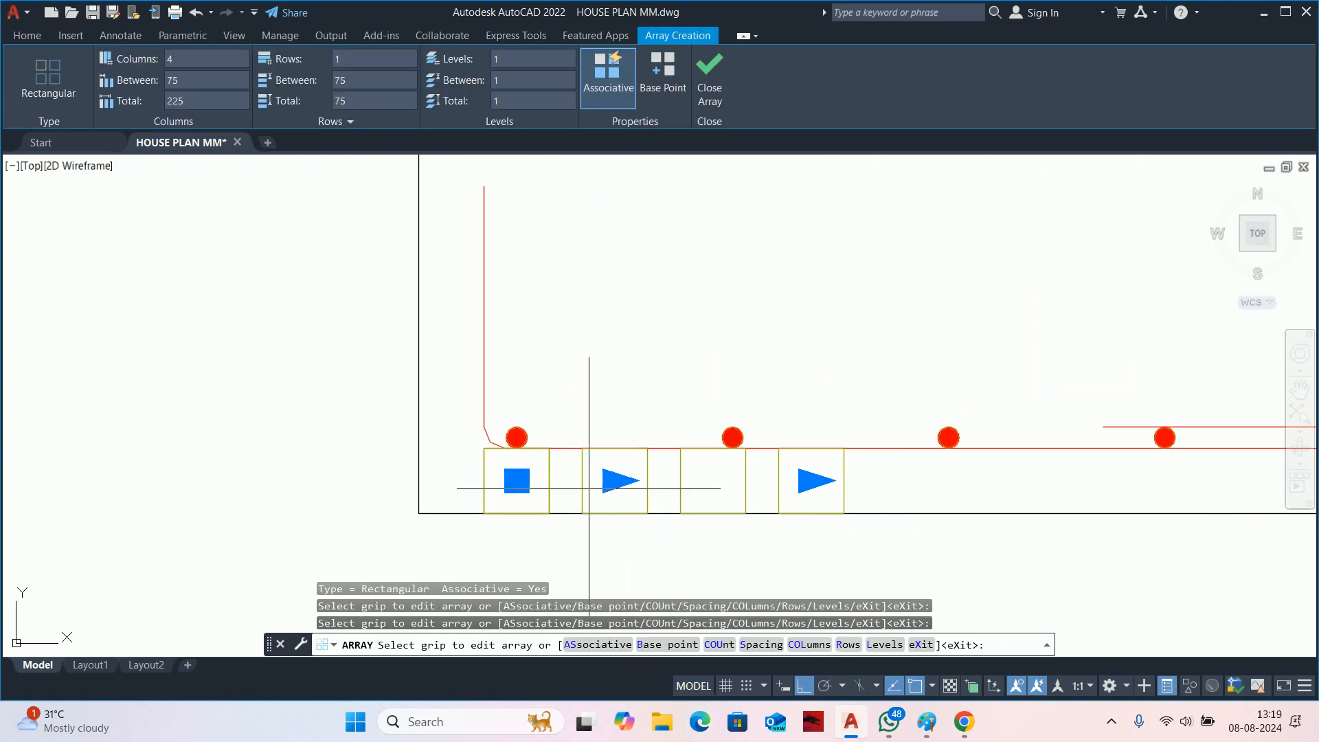
left_click(615, 480)
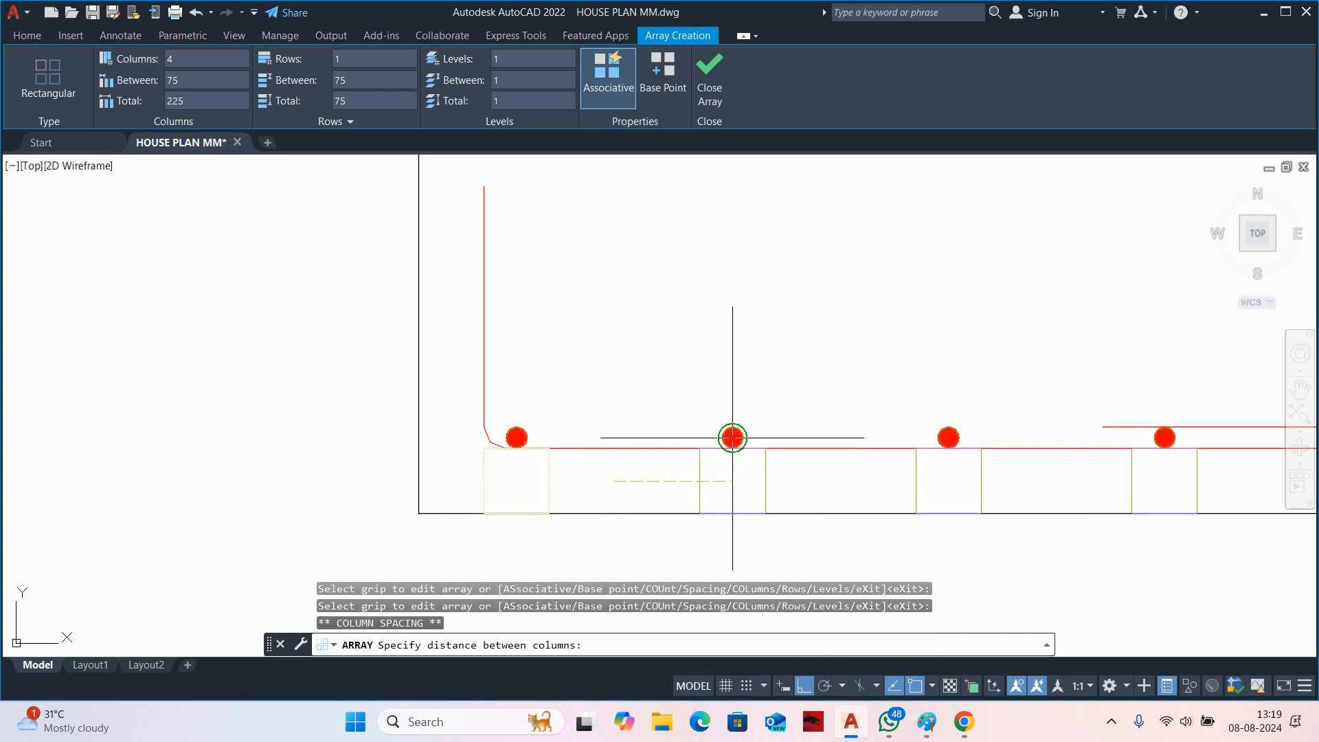
scroll(732, 437, "up", 4)
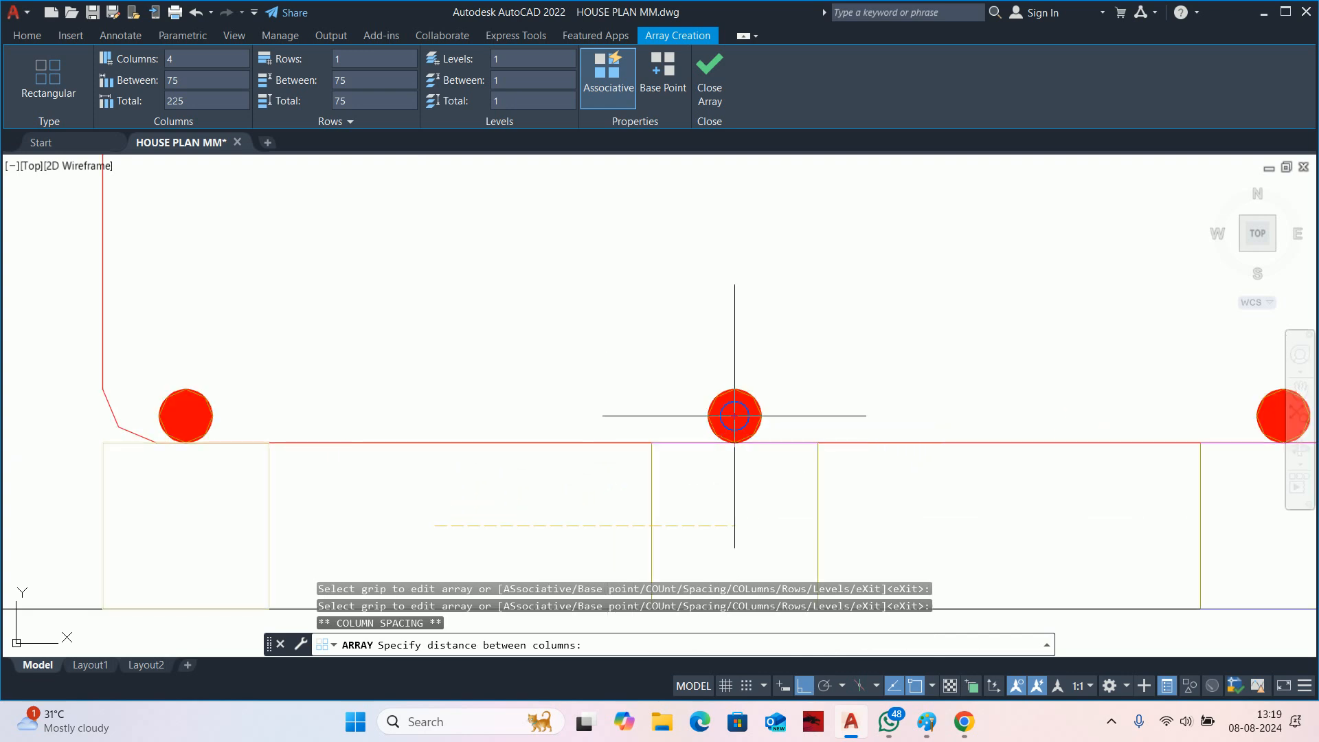
left_click(735, 415)
scroll(707, 474, "down", 6)
middle_click_drag(925, 483, 605, 483)
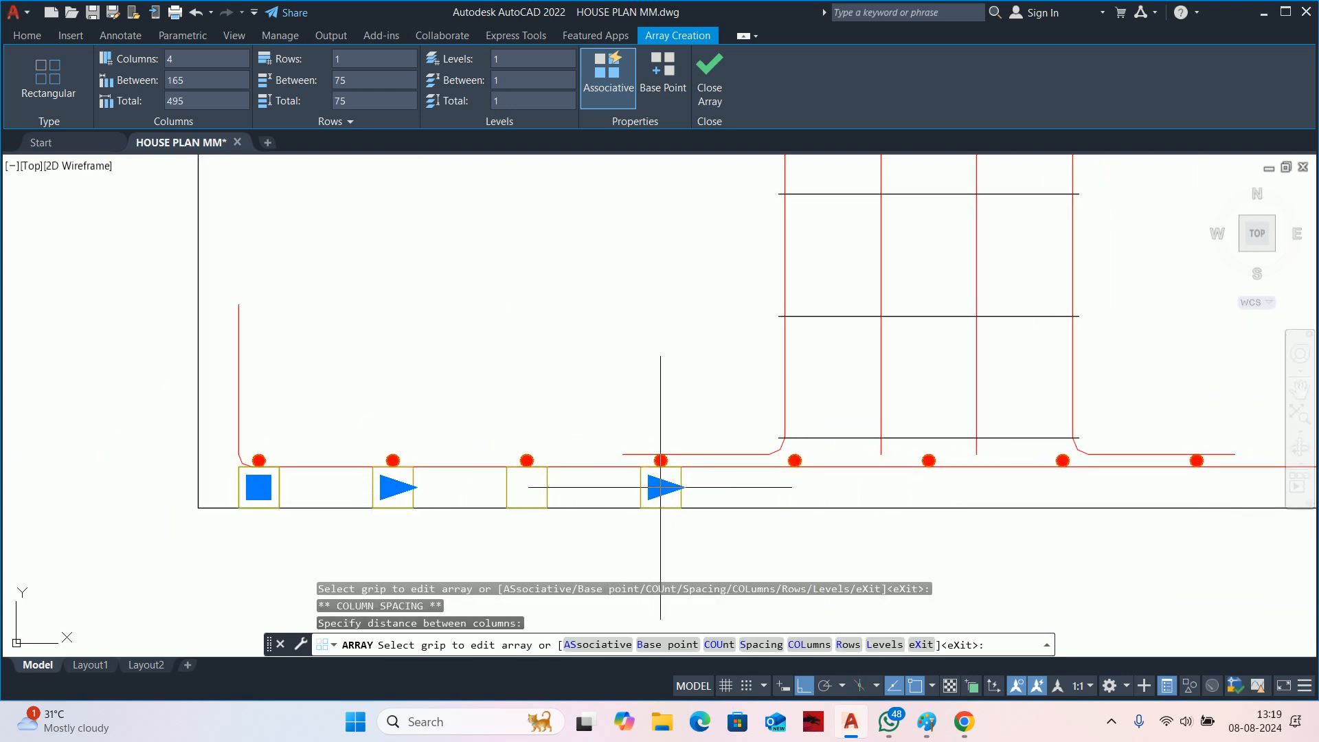
Extend the array's column count so the squares reach the last bottom bar at the footing's right end.
left_click(660, 488)
scroll(930, 471, "down", 3)
scroll(790, 472, "up", 5)
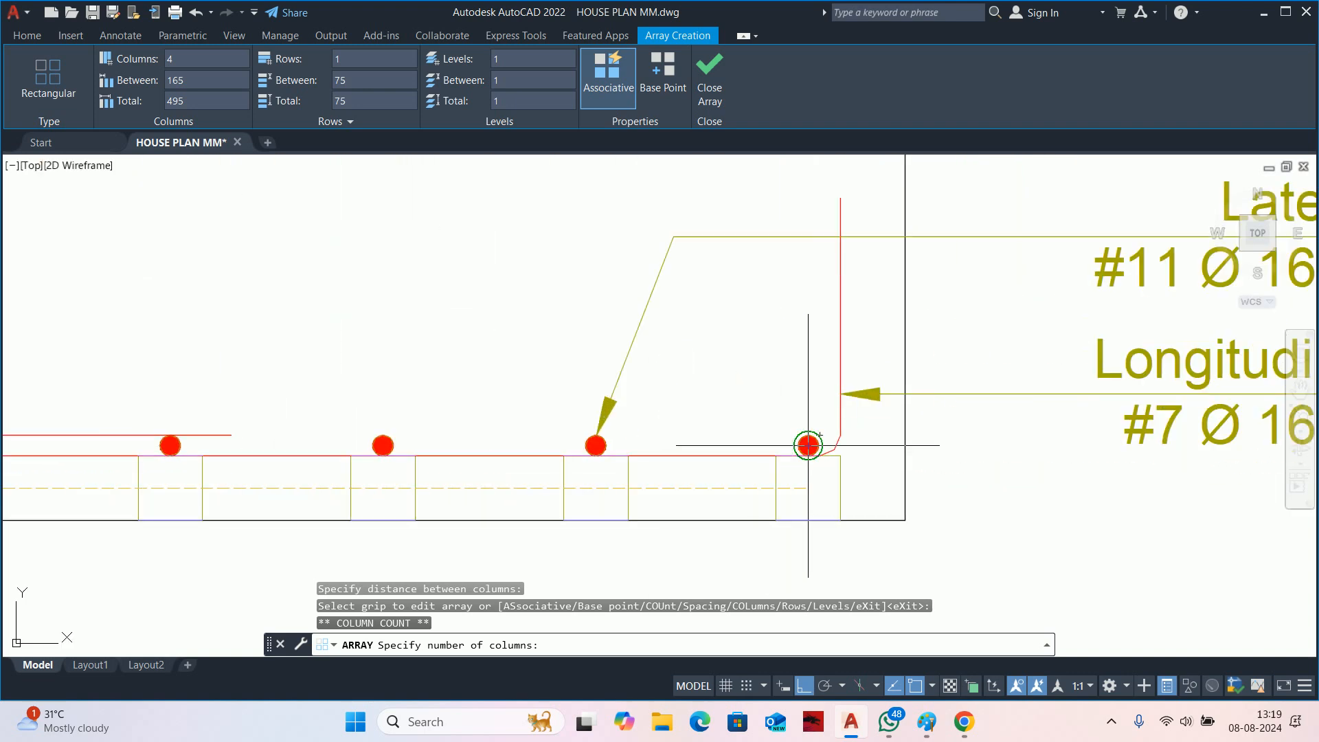
key("Escape")
key("Escape")
key("Escape")
scroll(671, 487, "down", 5)
scroll(671, 495, "up", 3)
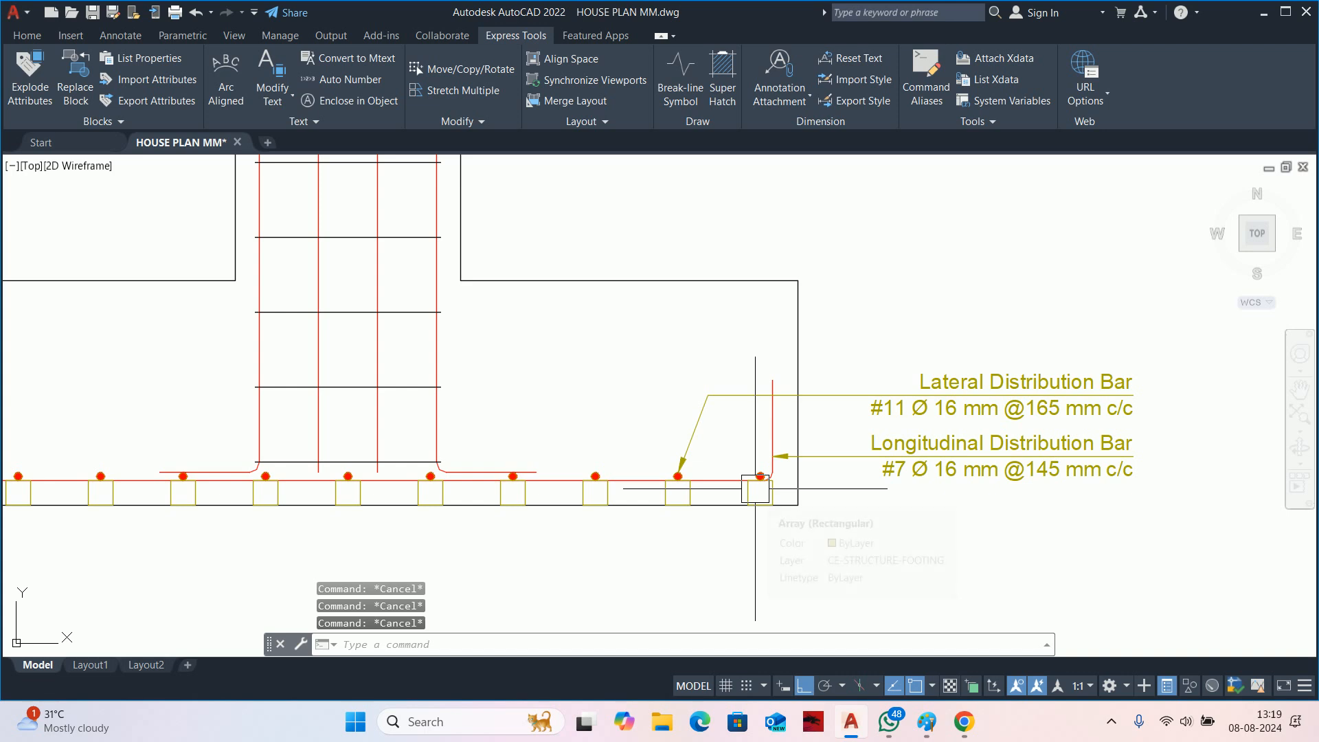
scroll(756, 489, "down", 4)
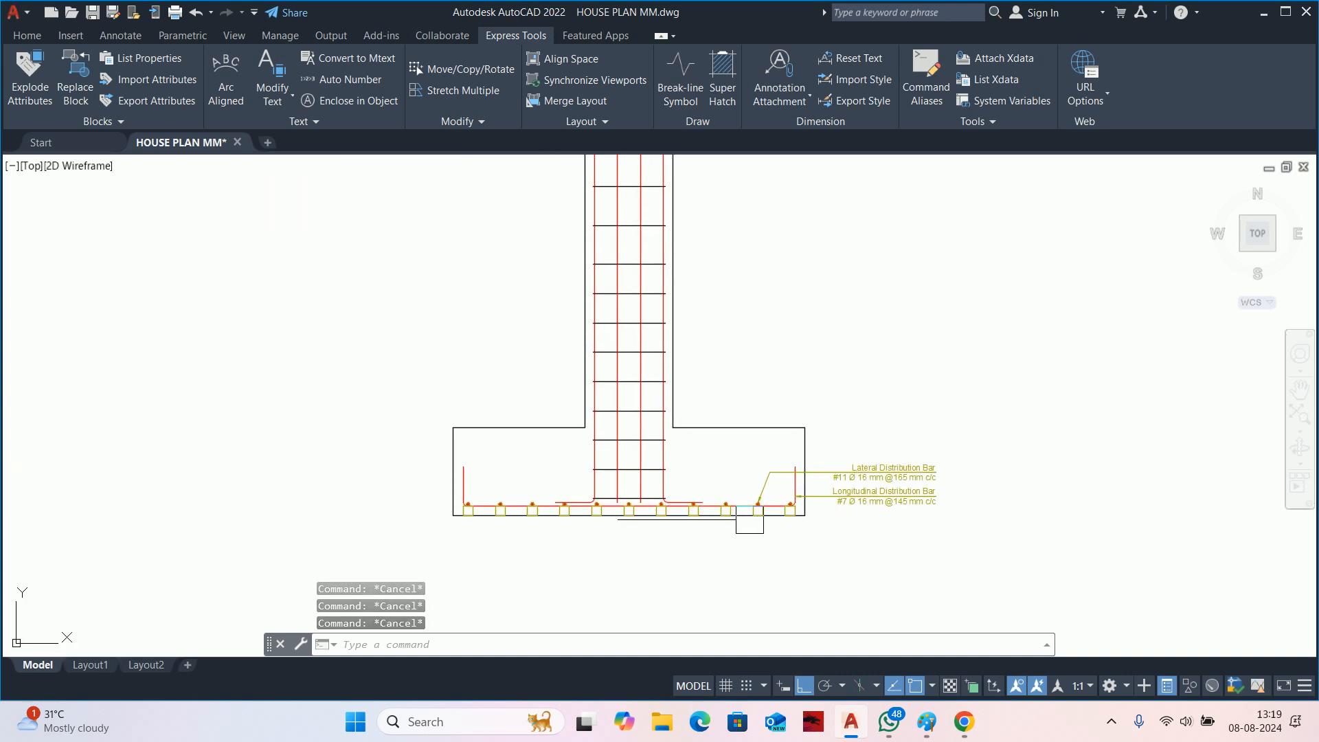
middle_click_drag(613, 481, 626, 520)
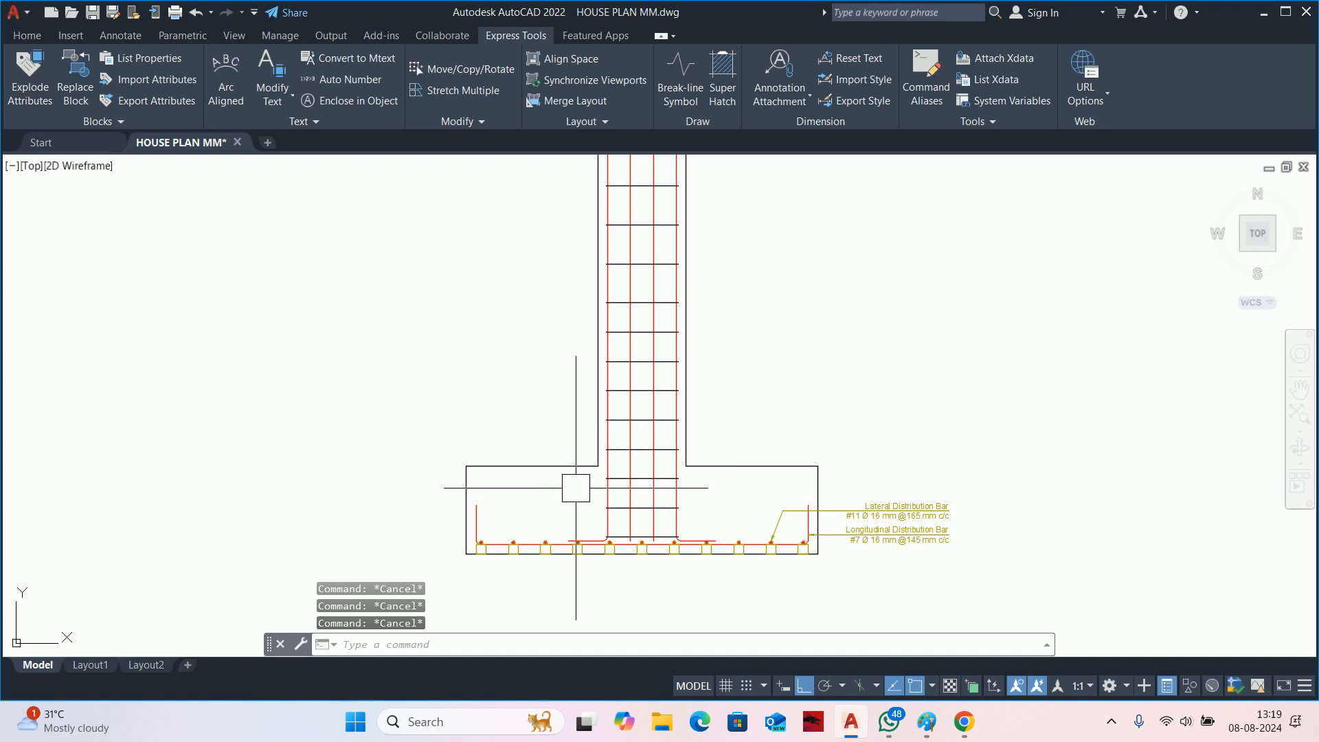
scroll(576, 488, "down", 2)
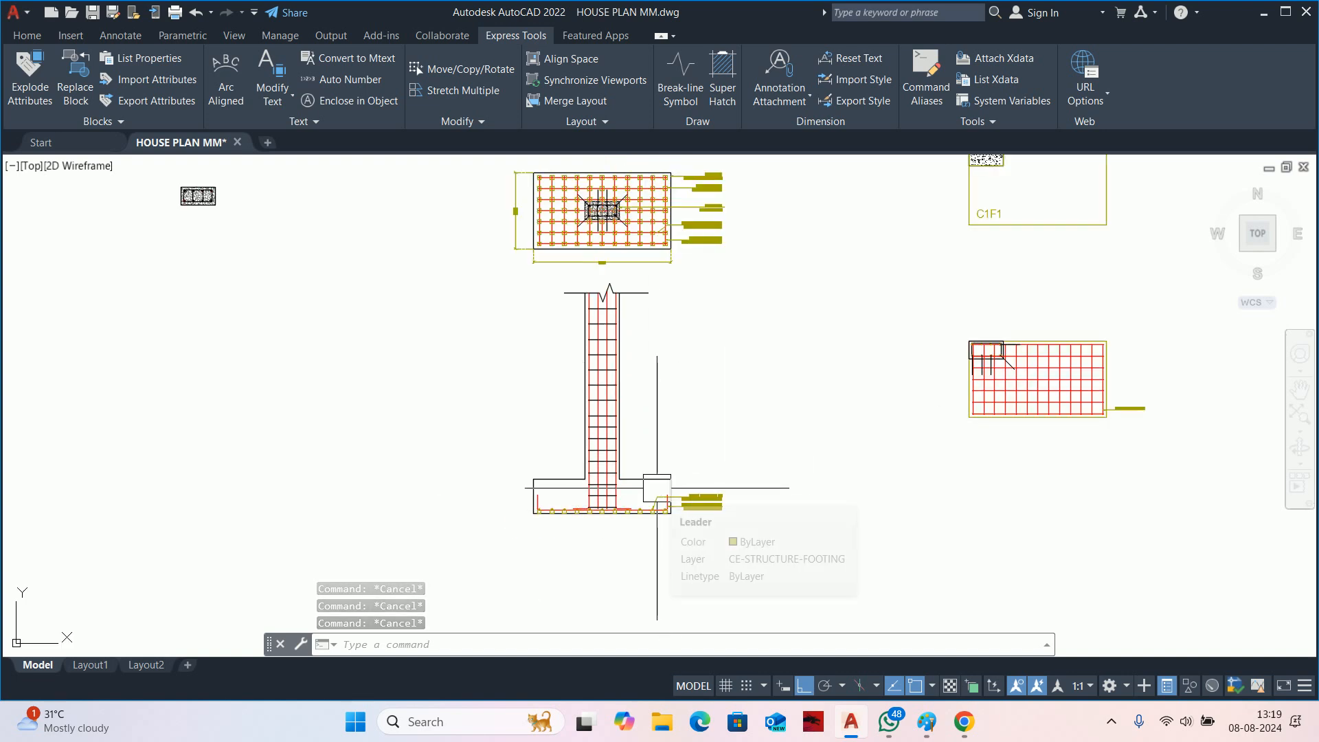
middle_click_drag(649, 383, 570, 448)
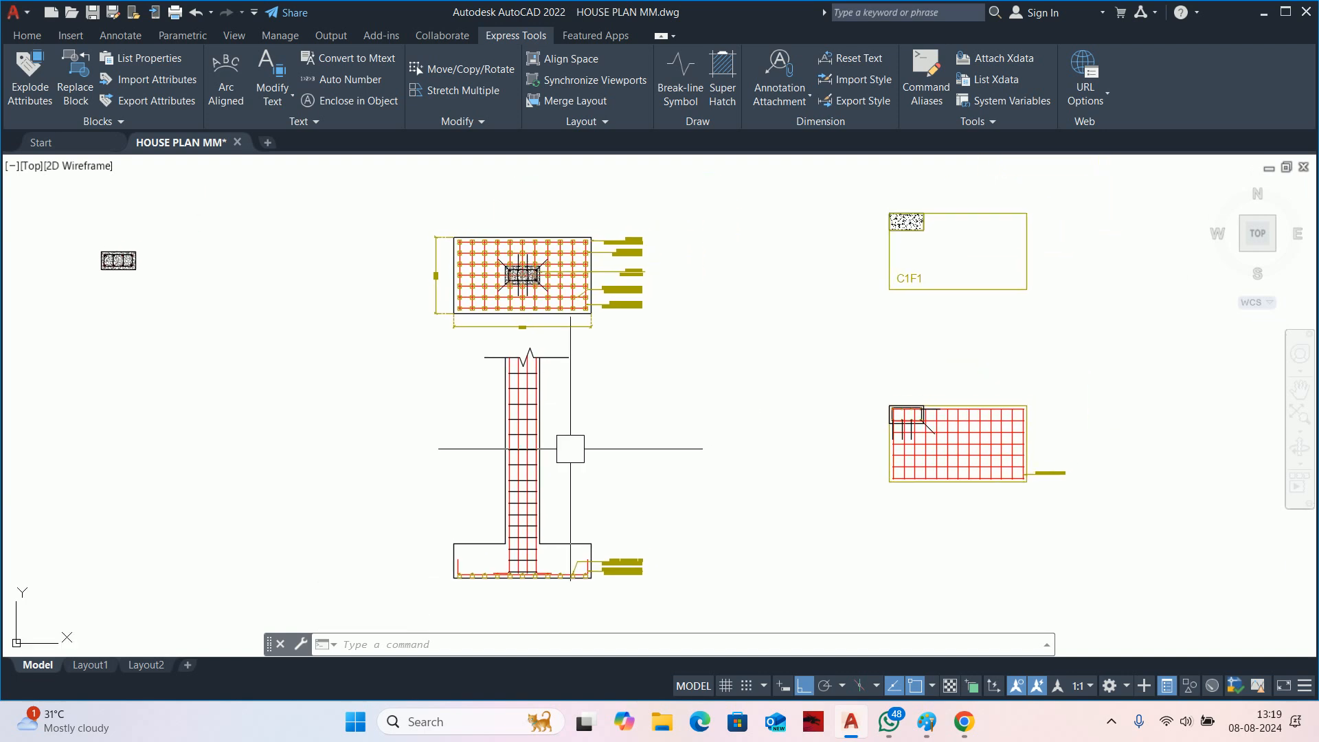